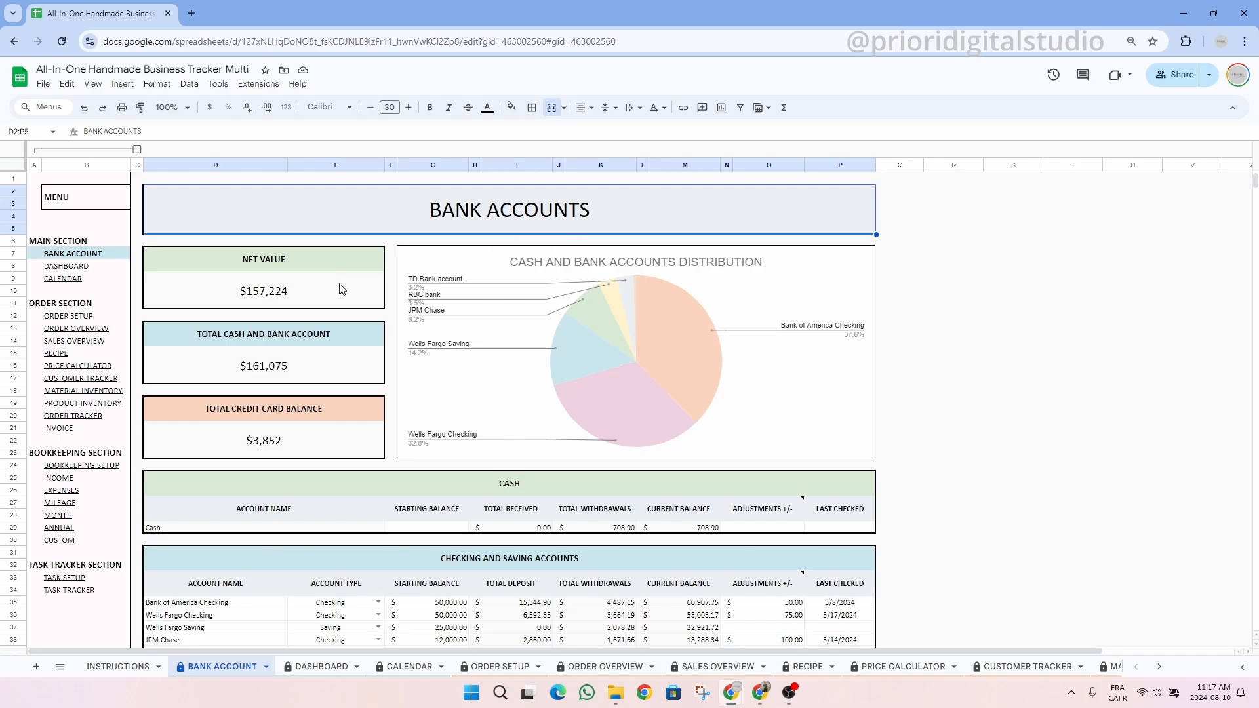
- Try to edit the protected Net Value formula on the Bank Account sheet and cancel the edit
left_click(308, 294)
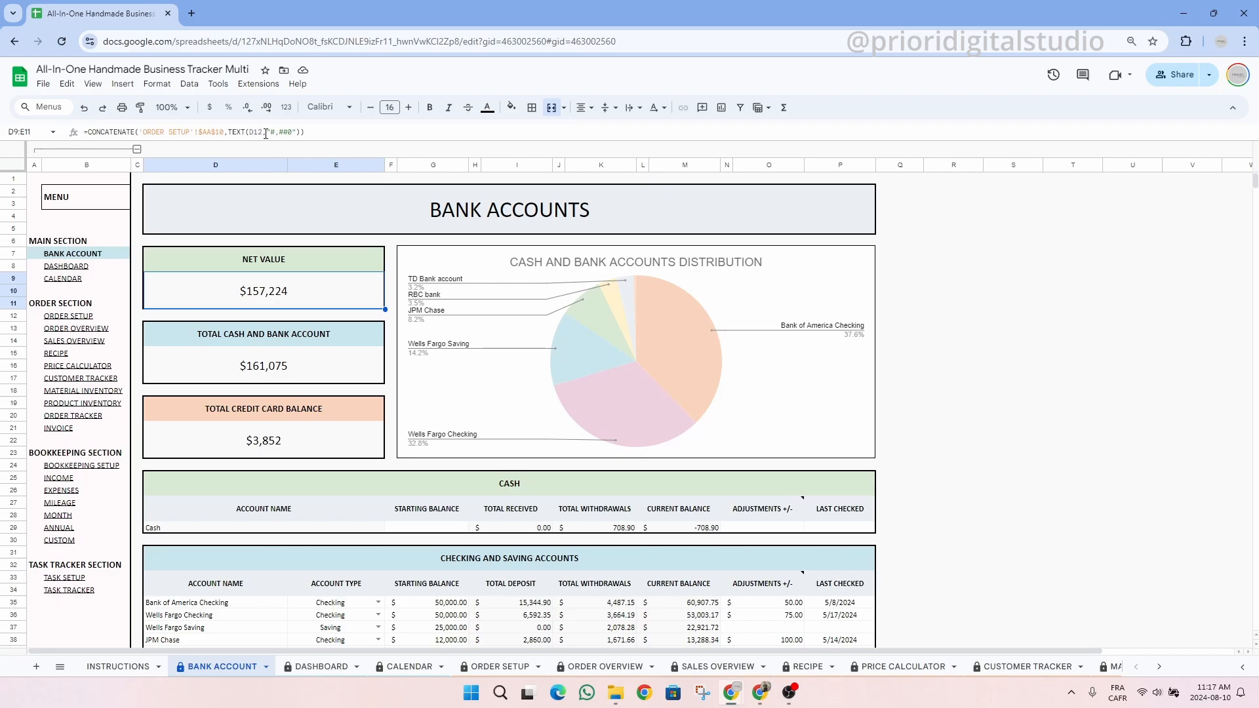
double_click(339, 309)
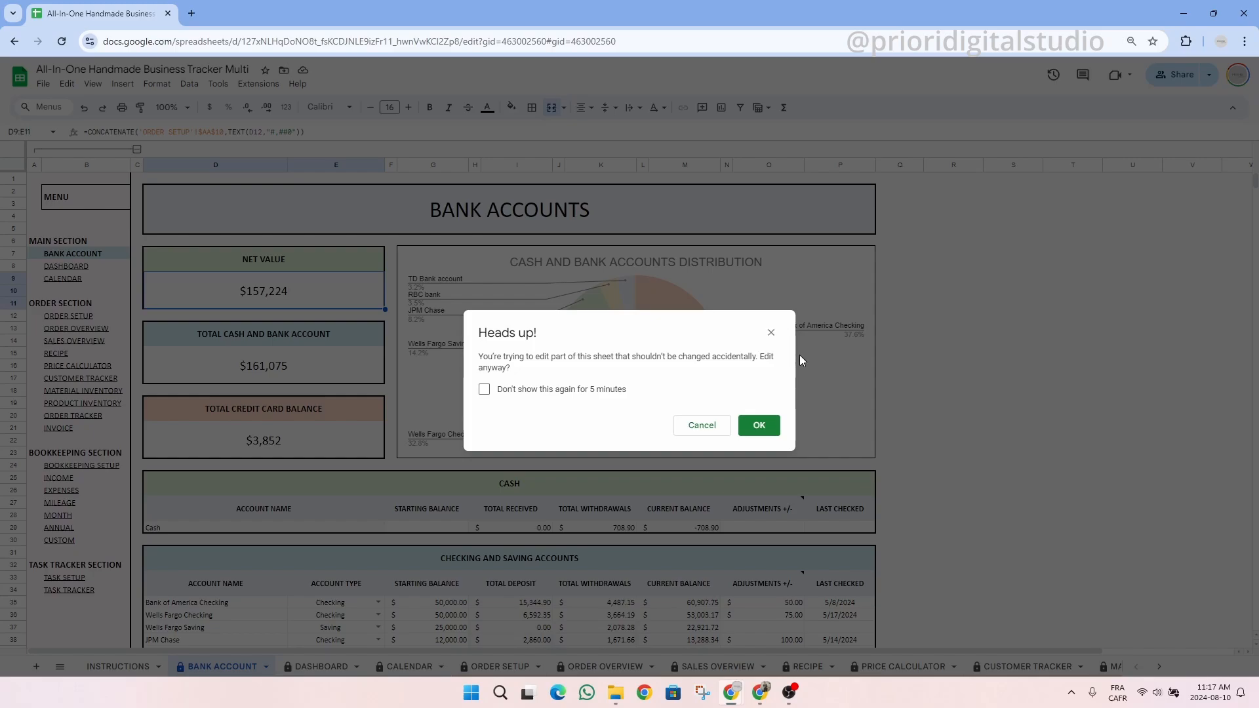
left_click(771, 334)
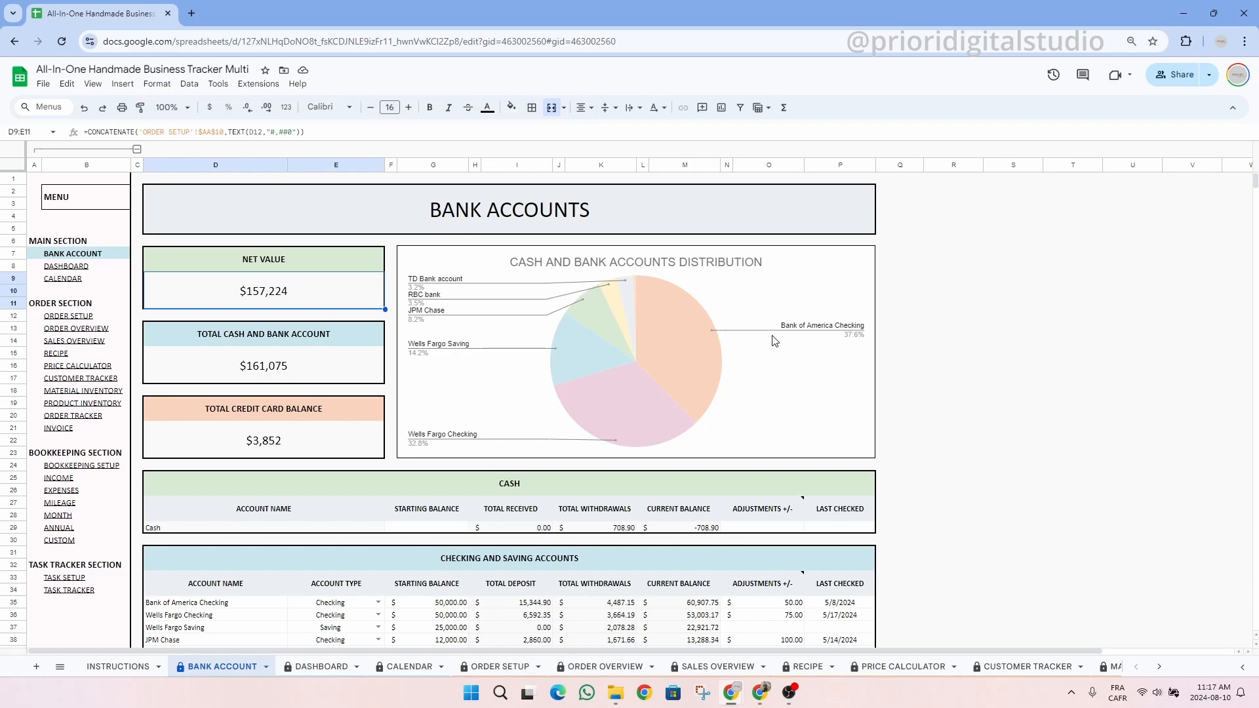
- Examine the input columns and the calculated deposit, withdrawal and current balance columns of the Checking and Saving Accounts table
scroll(770, 350, "down", 5)
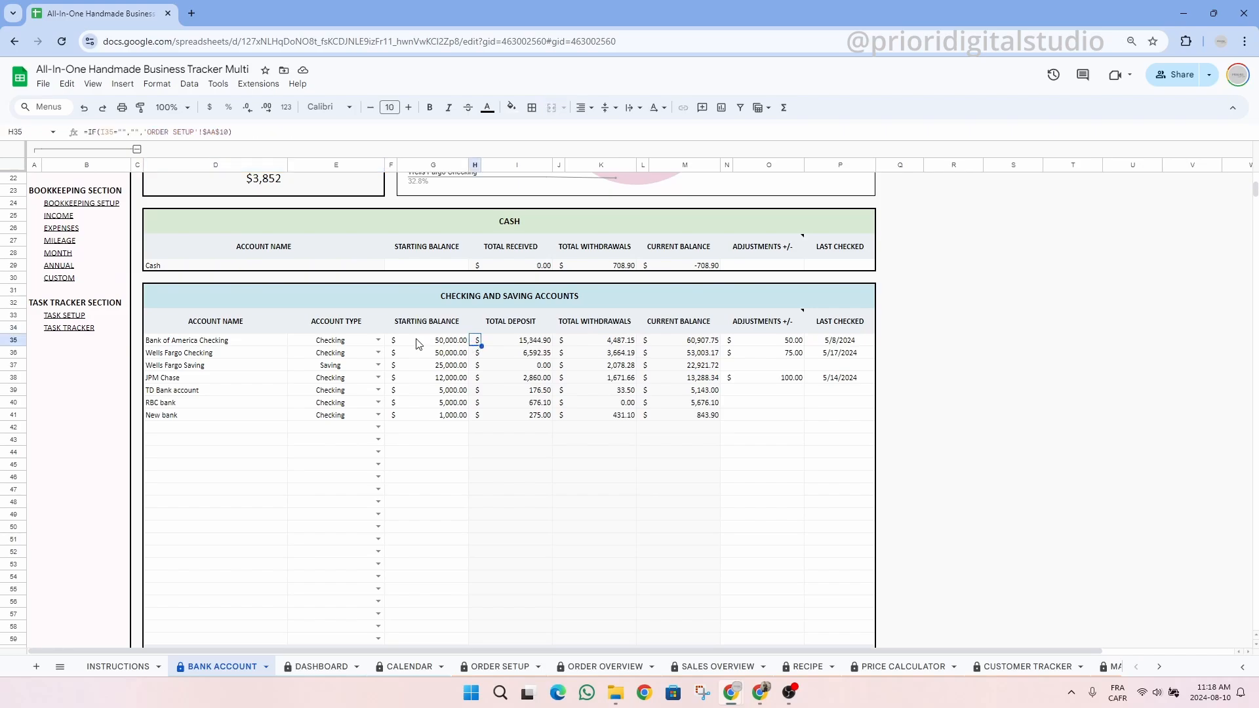
left_click_drag(334, 341, 459, 414)
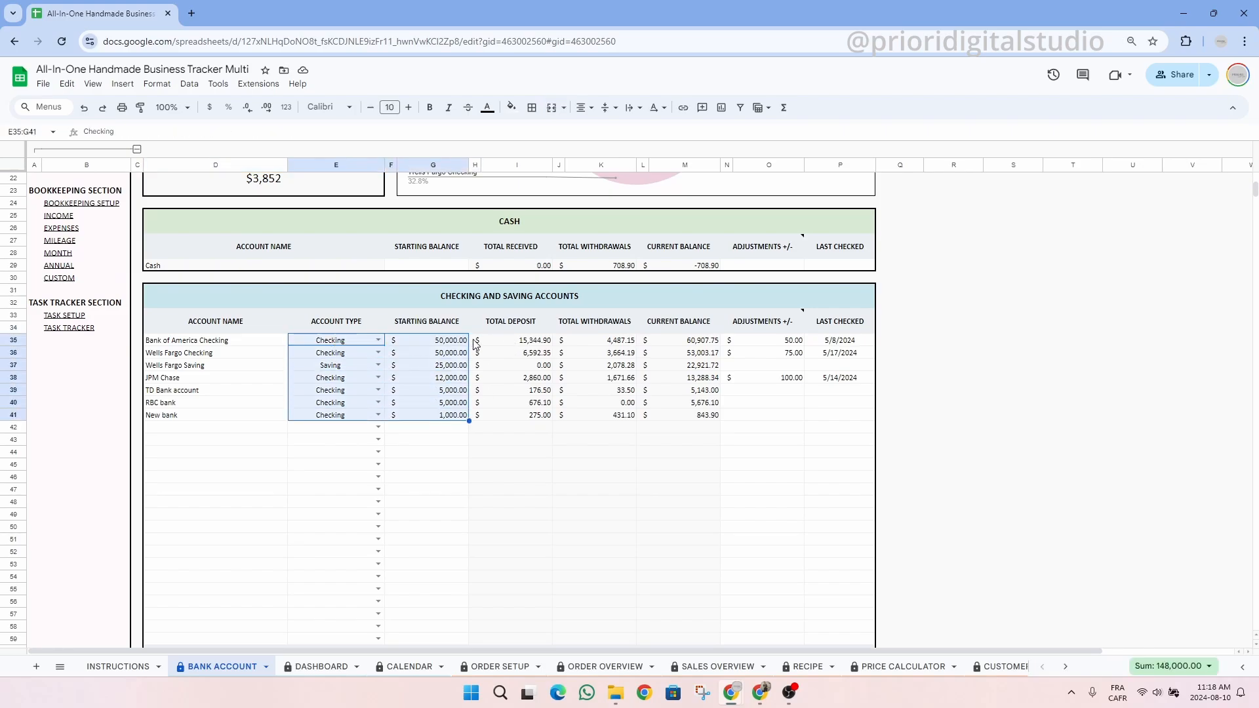
left_click_drag(476, 344, 663, 492)
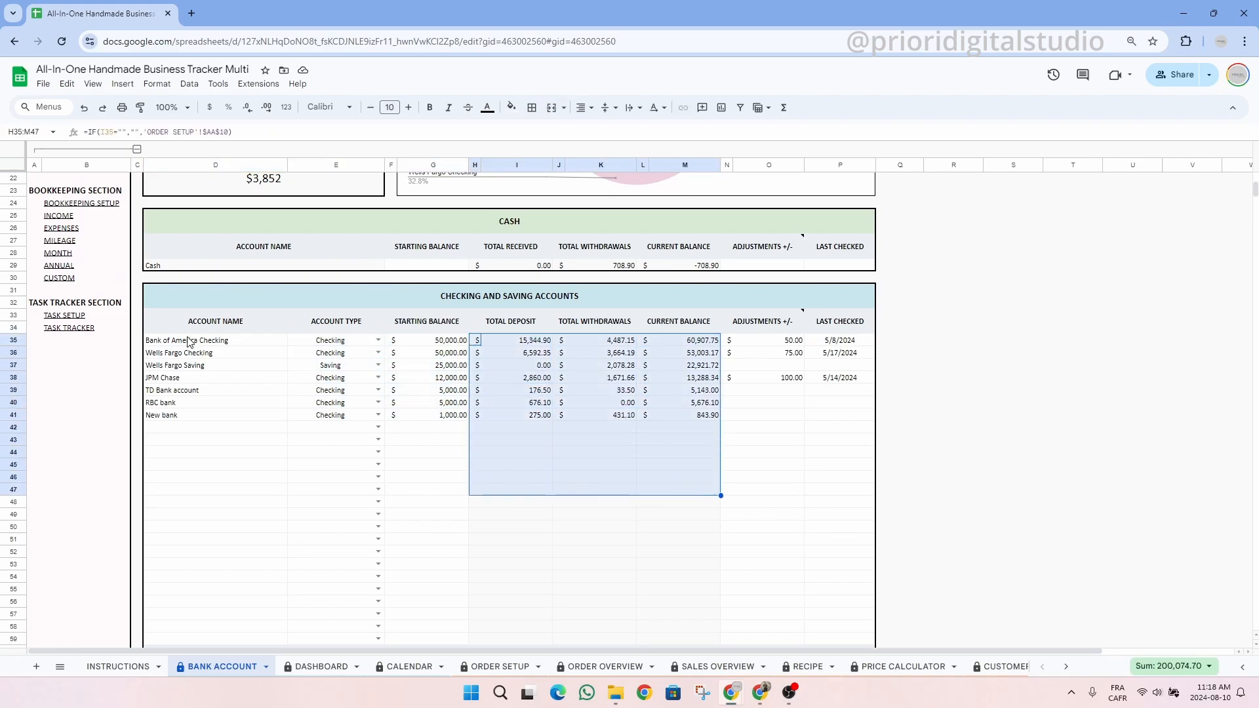
left_click_drag(189, 341, 424, 556)
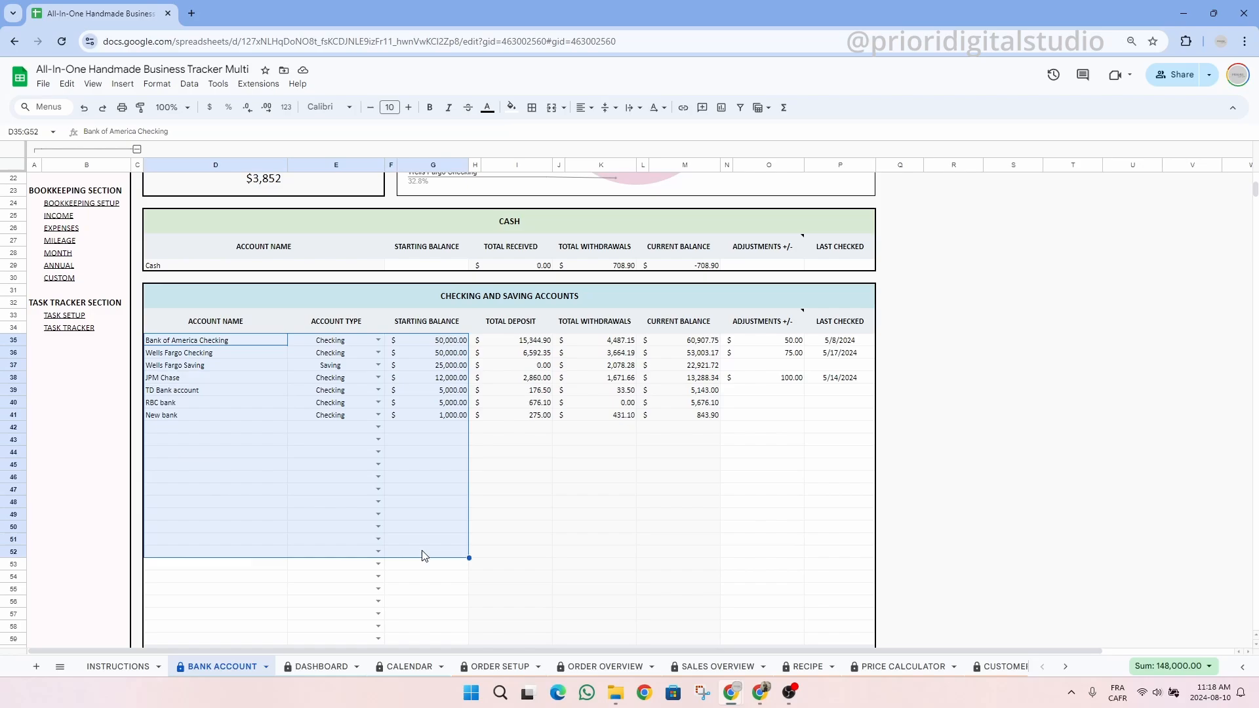
left_click(611, 457)
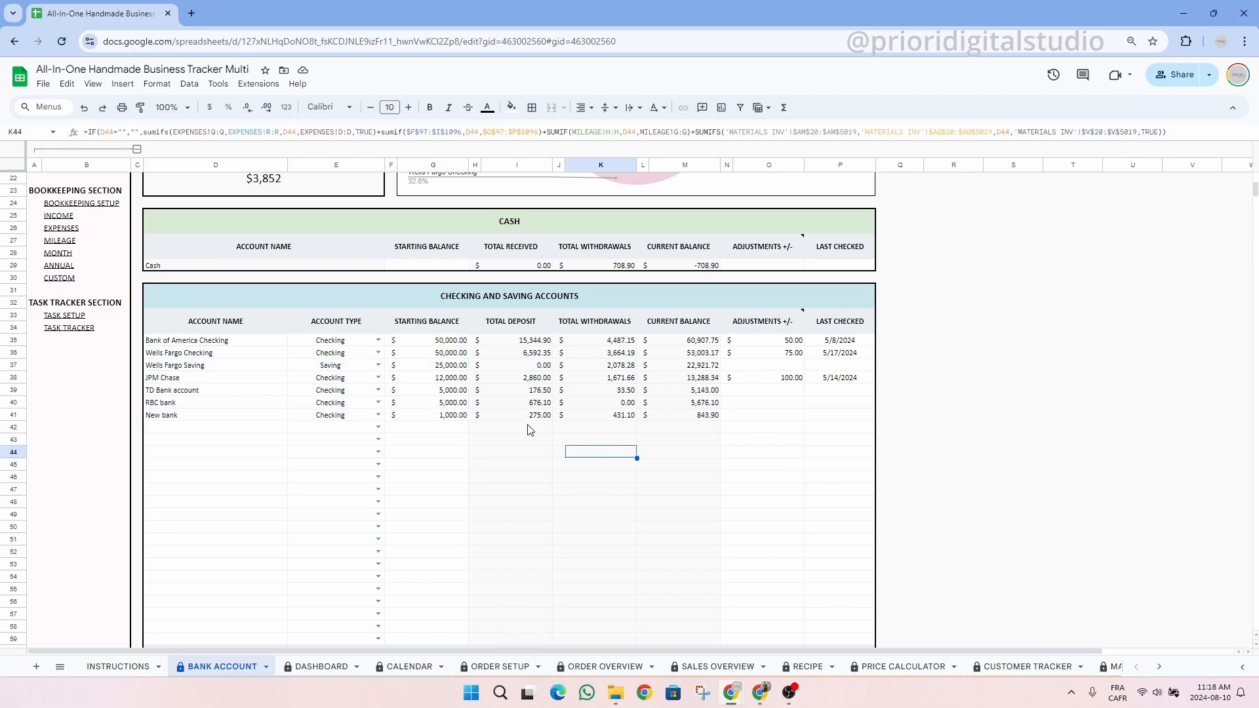
- Copy the "New bank" account name cell in the Checking and Saving Accounts table
left_click(221, 416)
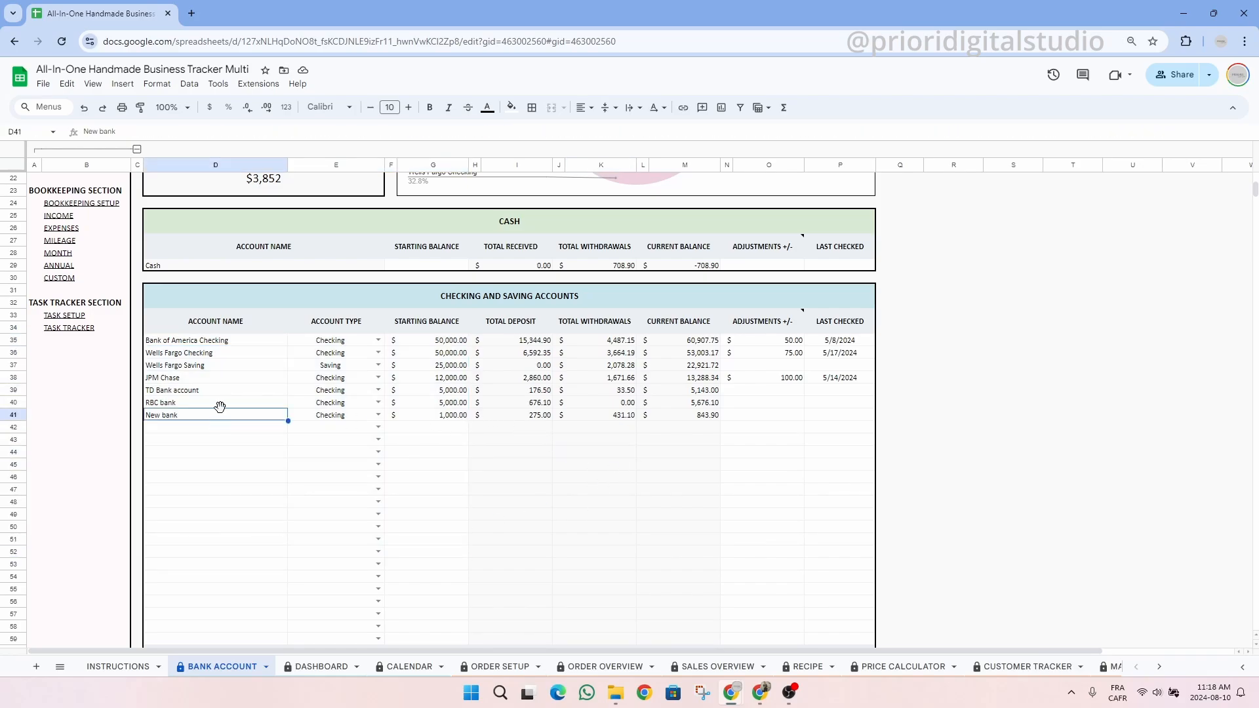
mouse_move(221, 415)
left_mouse_down()
mouse_move(222, 520)
mouse_move(219, 420)
left_mouse_up()
right_click(230, 420)
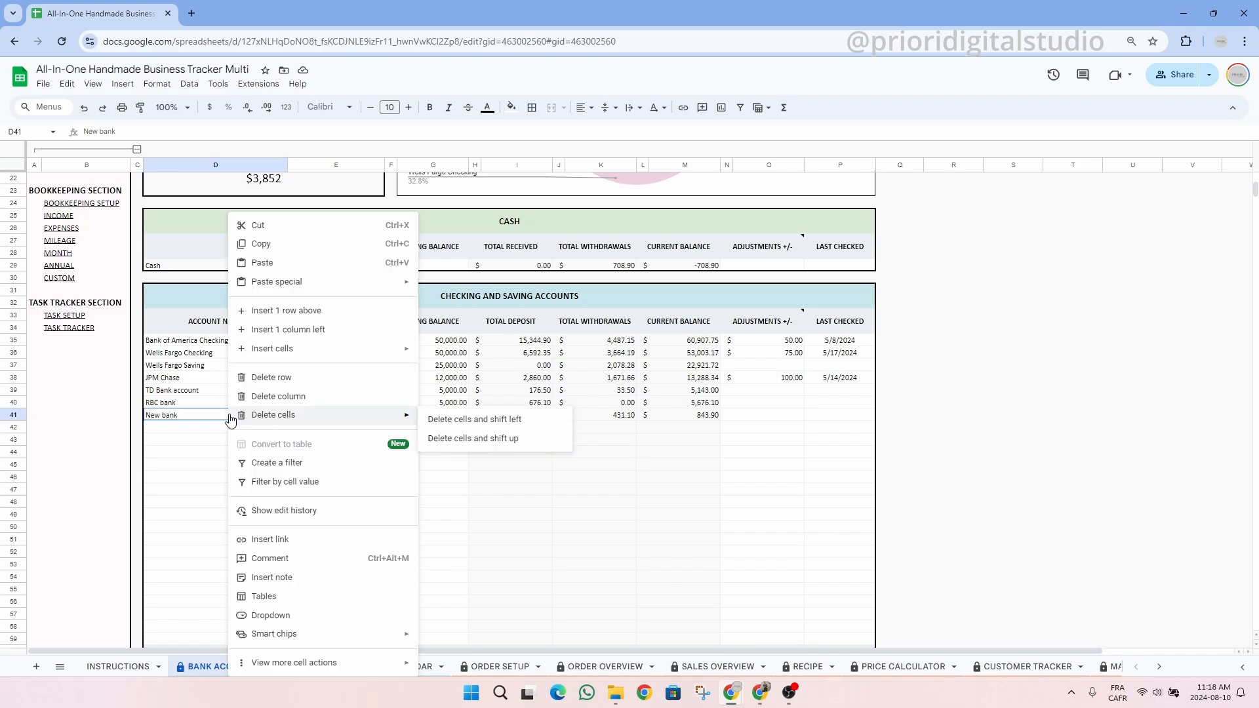
left_click(296, 244)
scroll(247, 230, "up", 7)
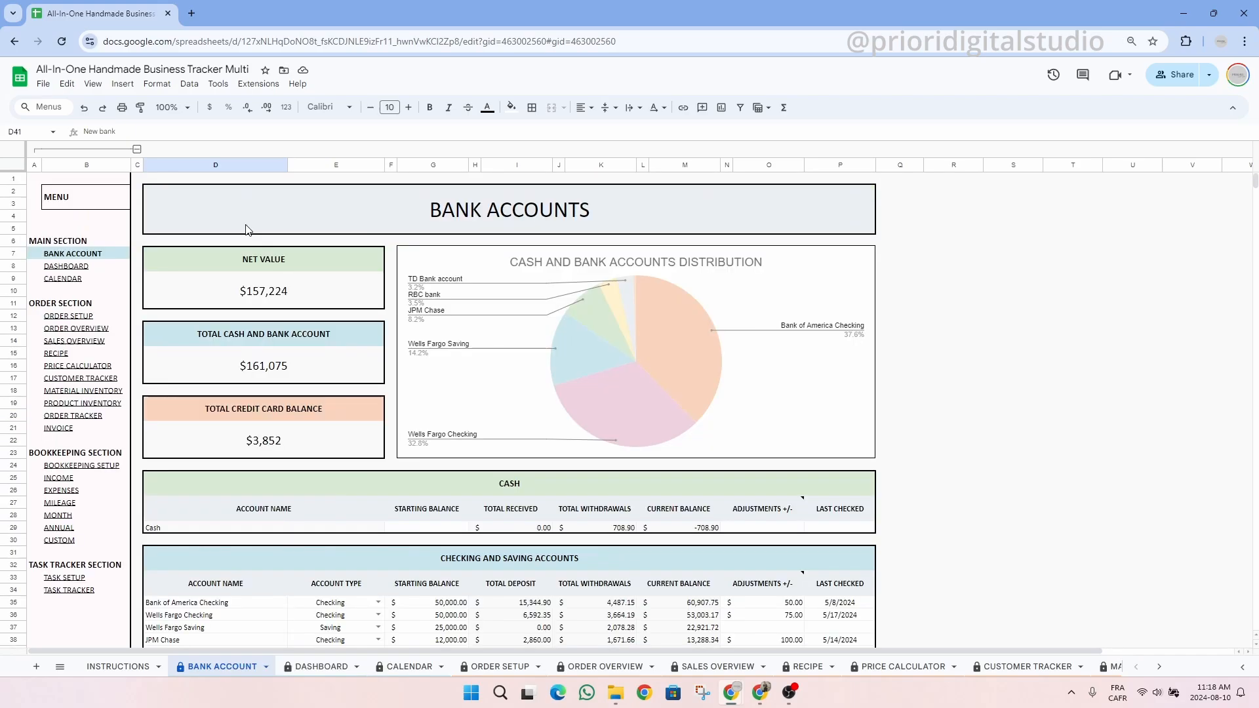
- Review the menu's section headings: Main, Order, Bookkeeping and Task Tracker
left_click(409, 213)
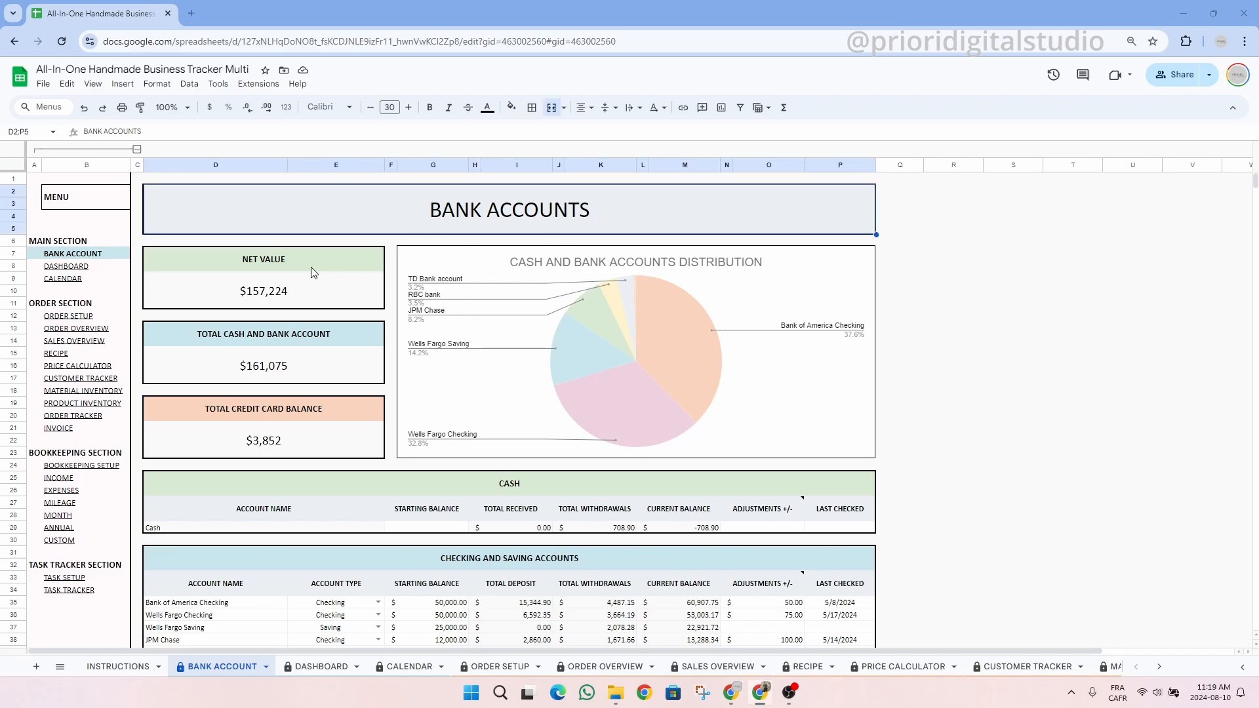
mouse_move(96, 201)
left_mouse_down()
mouse_move(93, 602)
mouse_move(95, 202)
left_mouse_up()
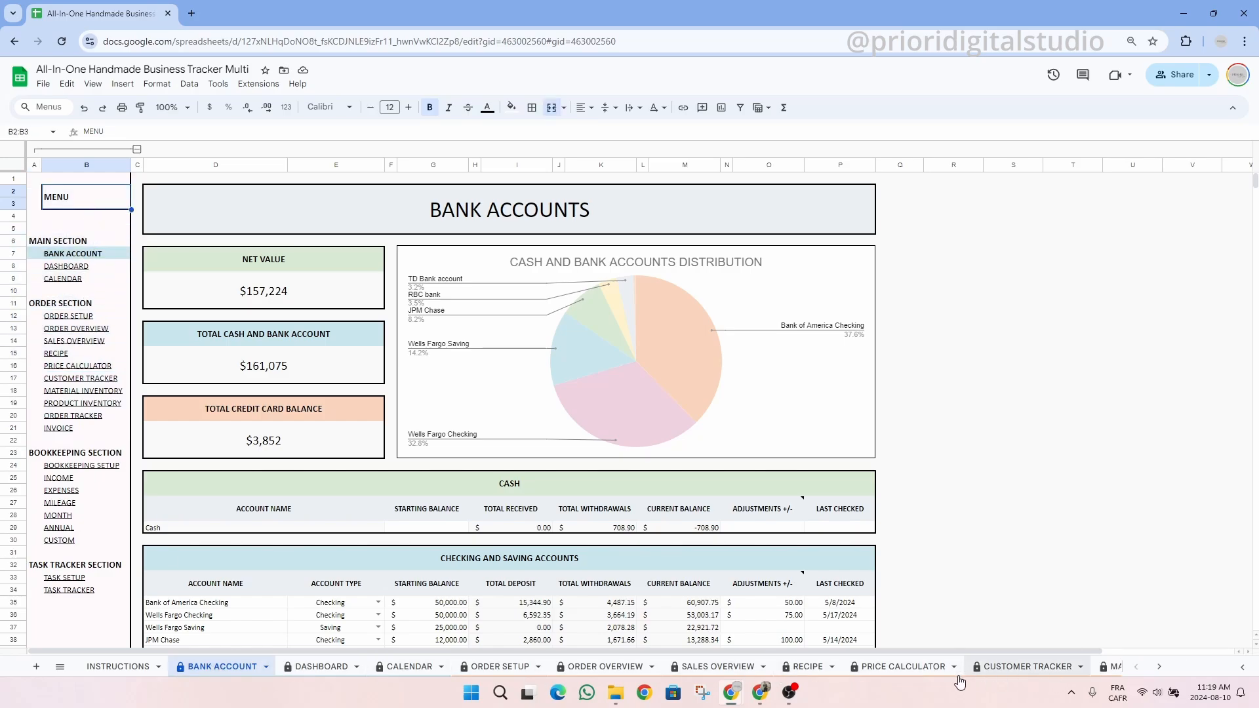
left_click(64, 242)
left_click(89, 305)
left_click(71, 456)
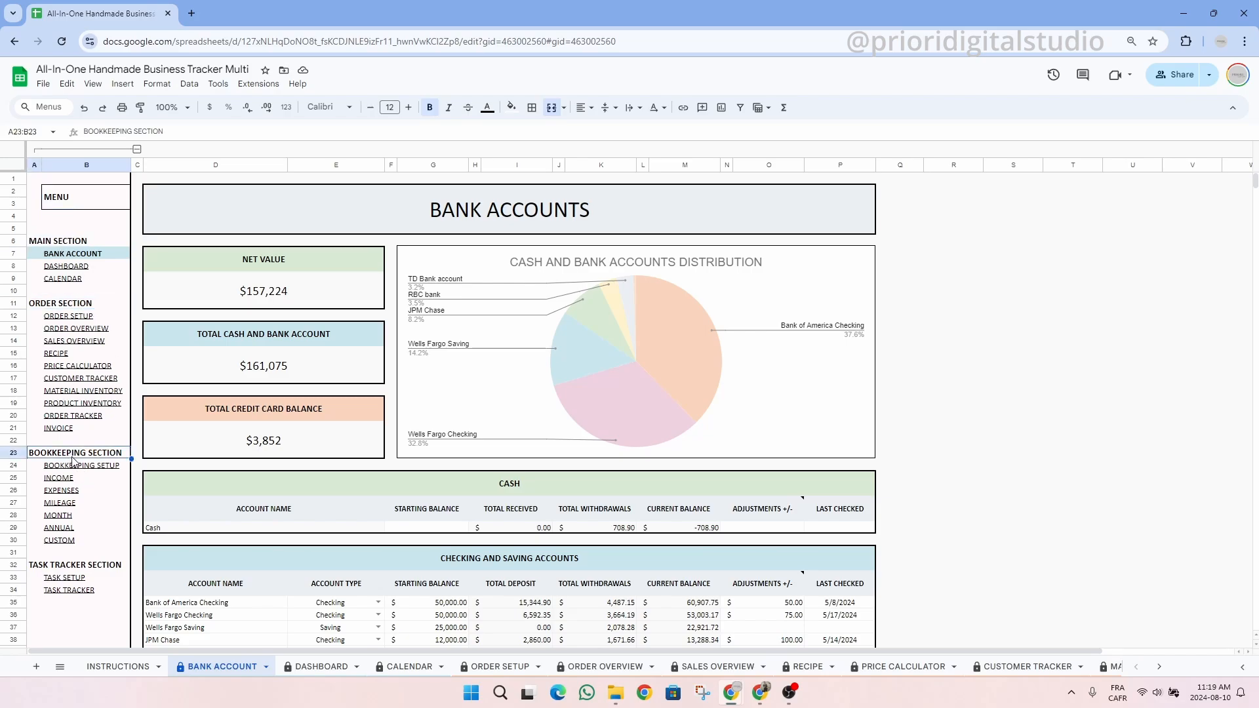
left_click(74, 568)
left_click(64, 244)
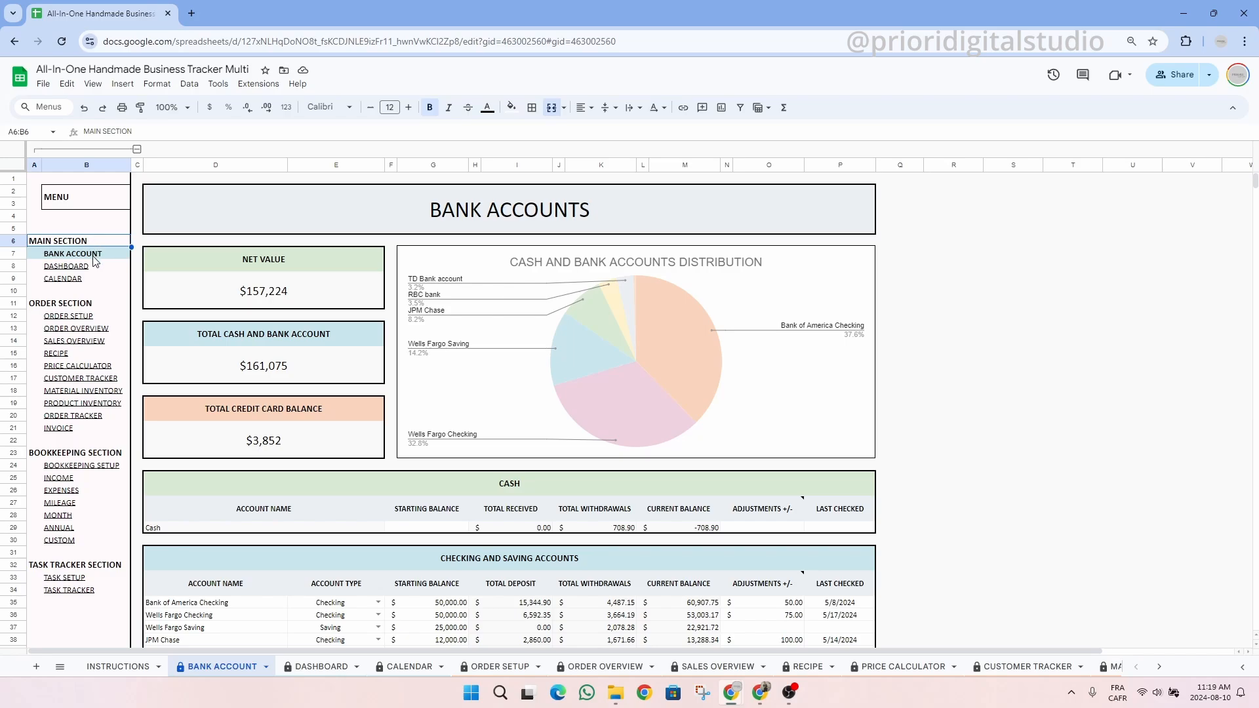
- Examine the sheet links listed under each section of the menu, from Dashboard down to the Task Tracker section
mouse_move(86, 272)
left_click(40, 281)
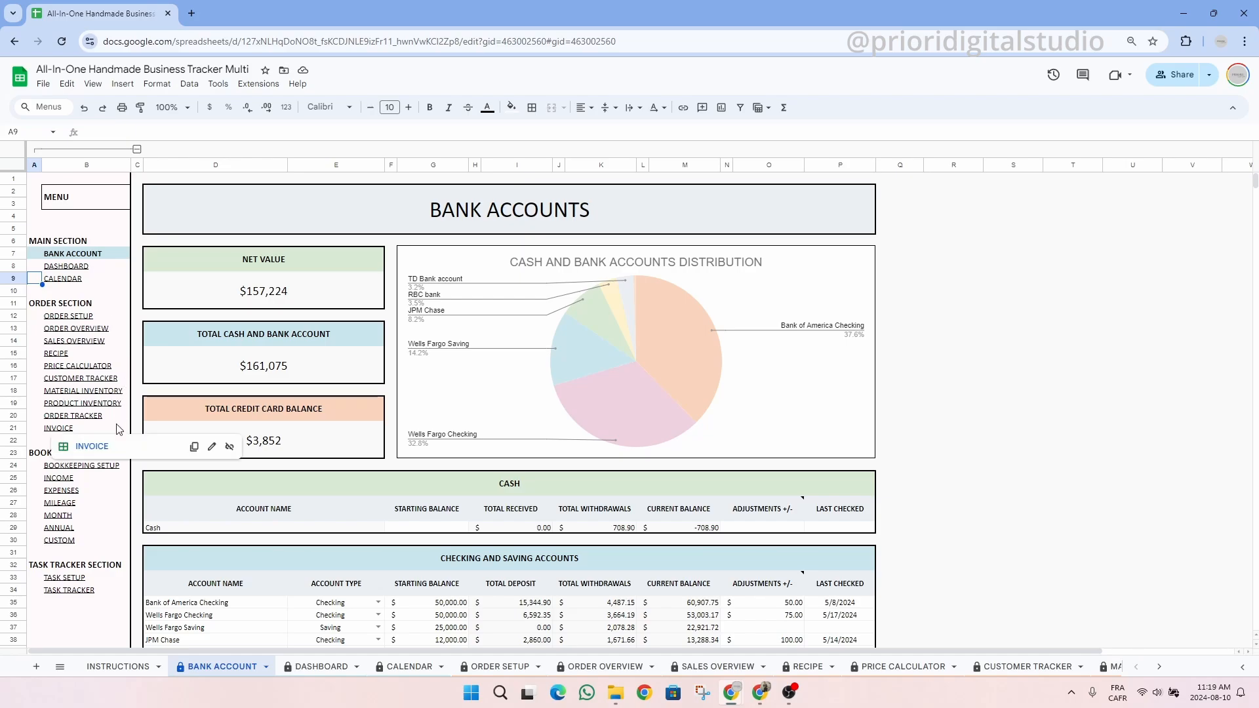
left_click(139, 467)
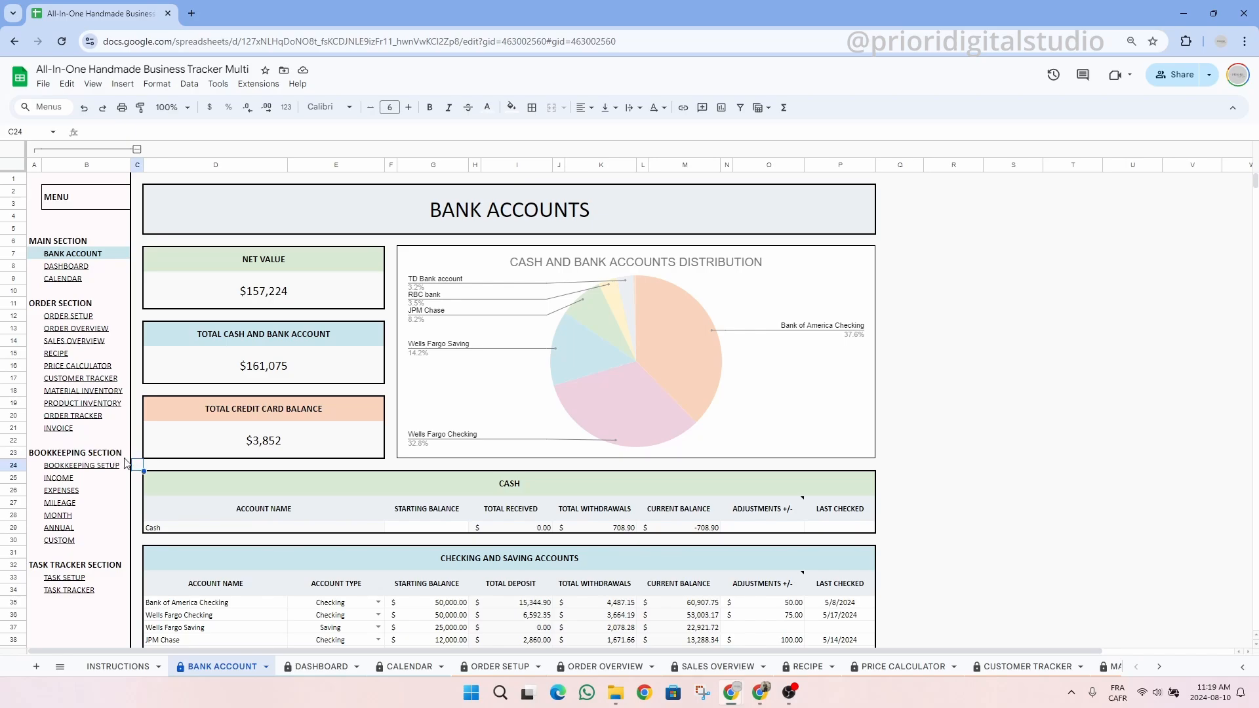
left_click(113, 458)
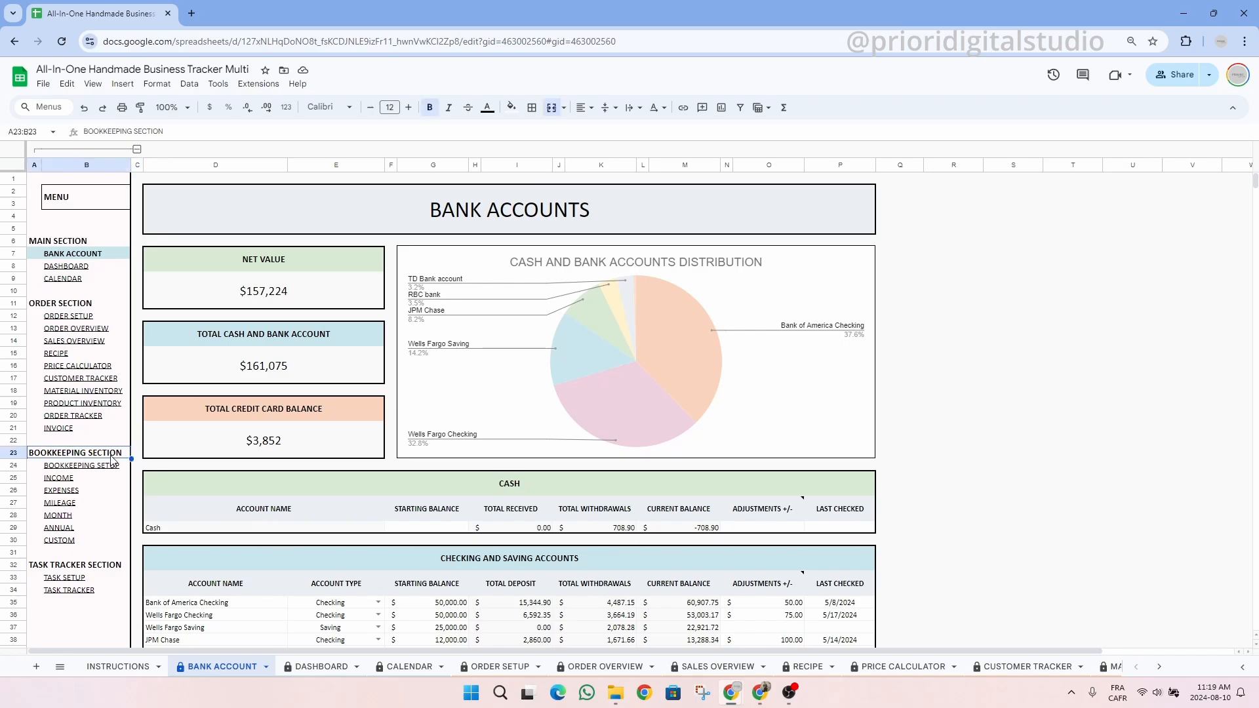
left_click(107, 570)
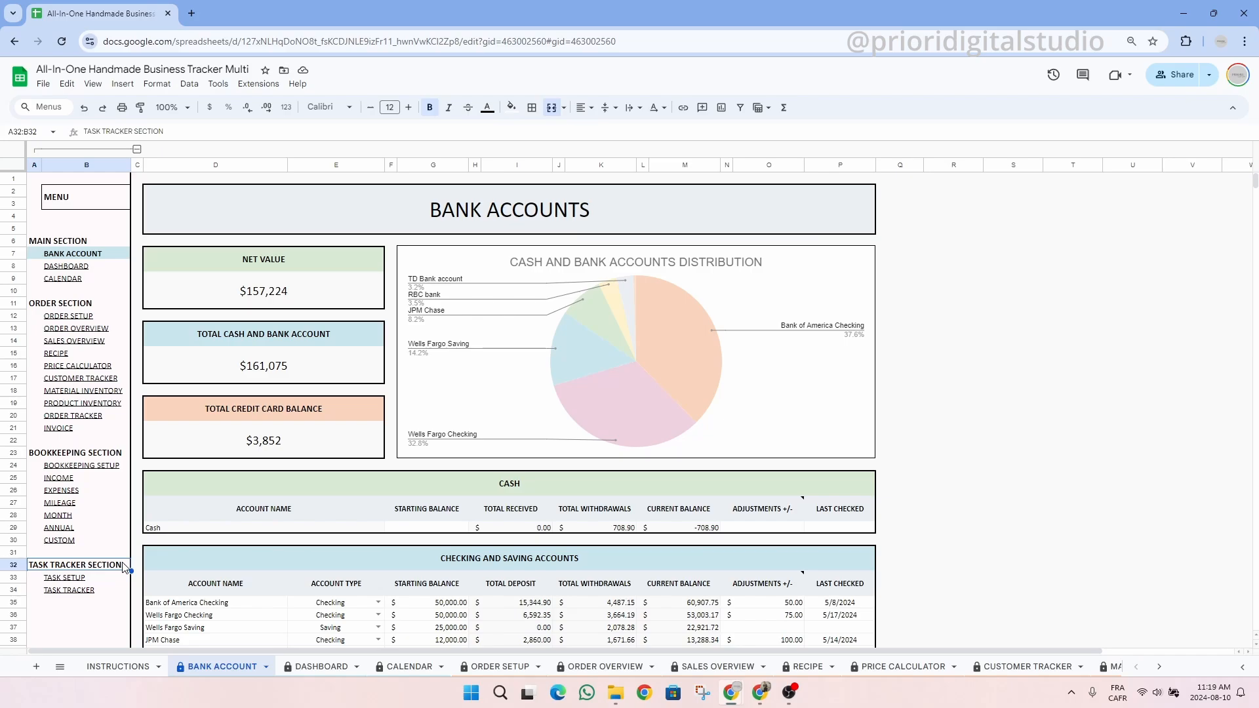
- Preview the Dashboard link in the menu and follow the Income link to its sheet
mouse_move(68, 268)
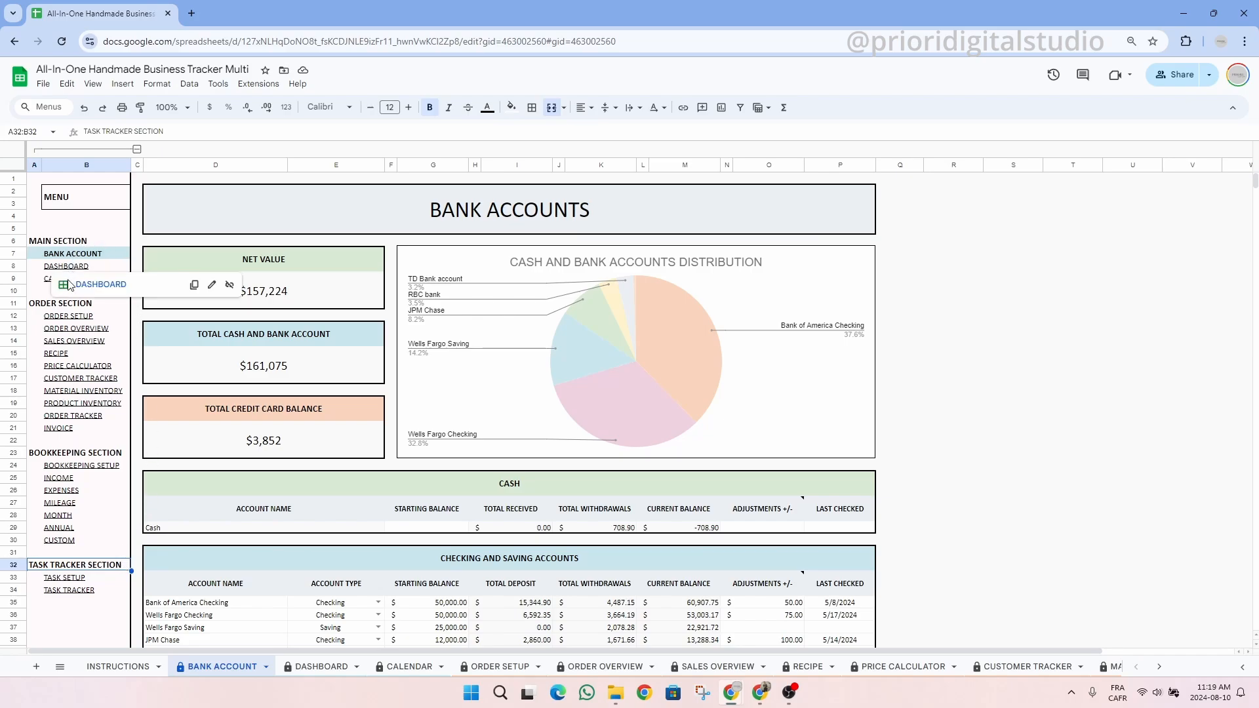
left_click(61, 482)
left_click(97, 500)
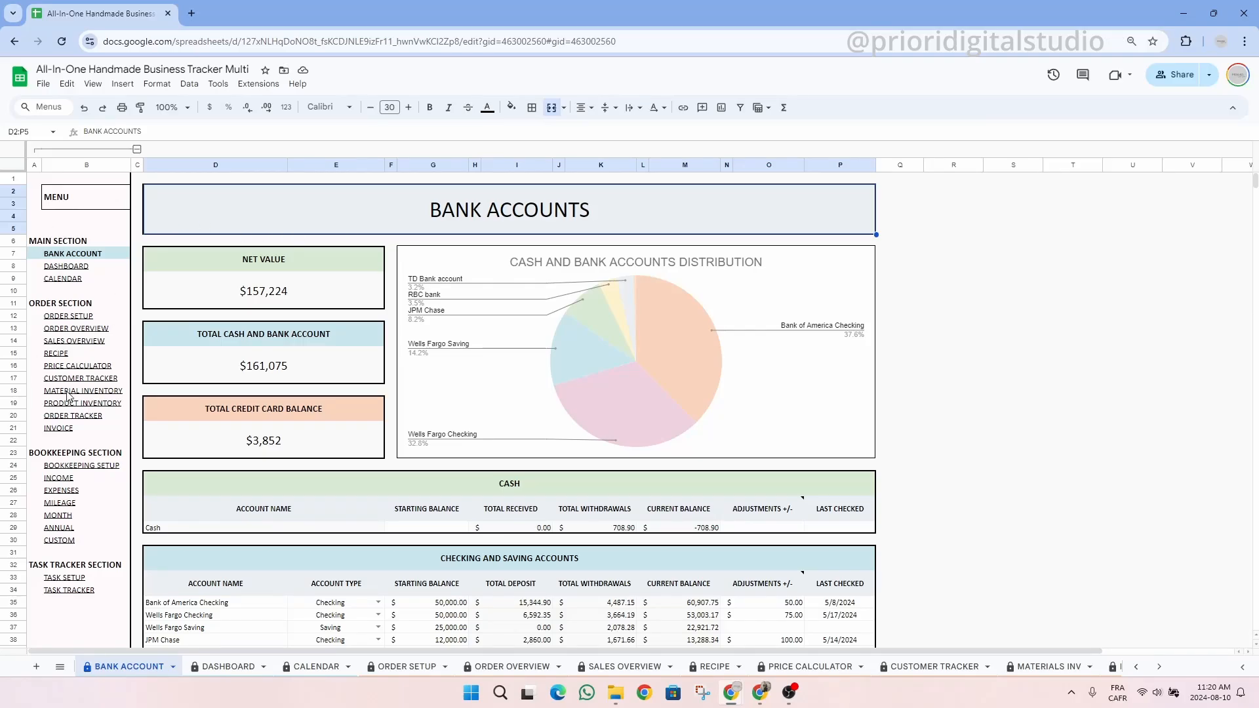
- Collapse the grouped menu columns A:B on the Bank Account sheet and expand them again, accepting the edit warnings
left_click(137, 150)
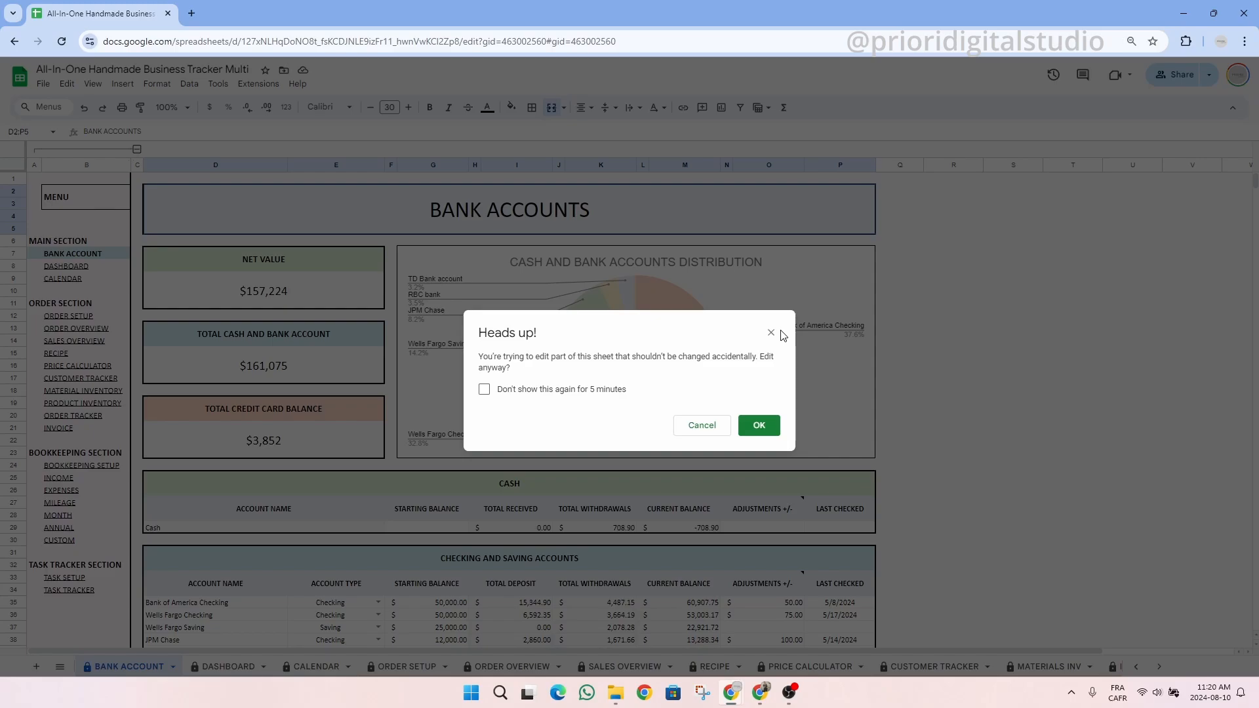
left_click(759, 426)
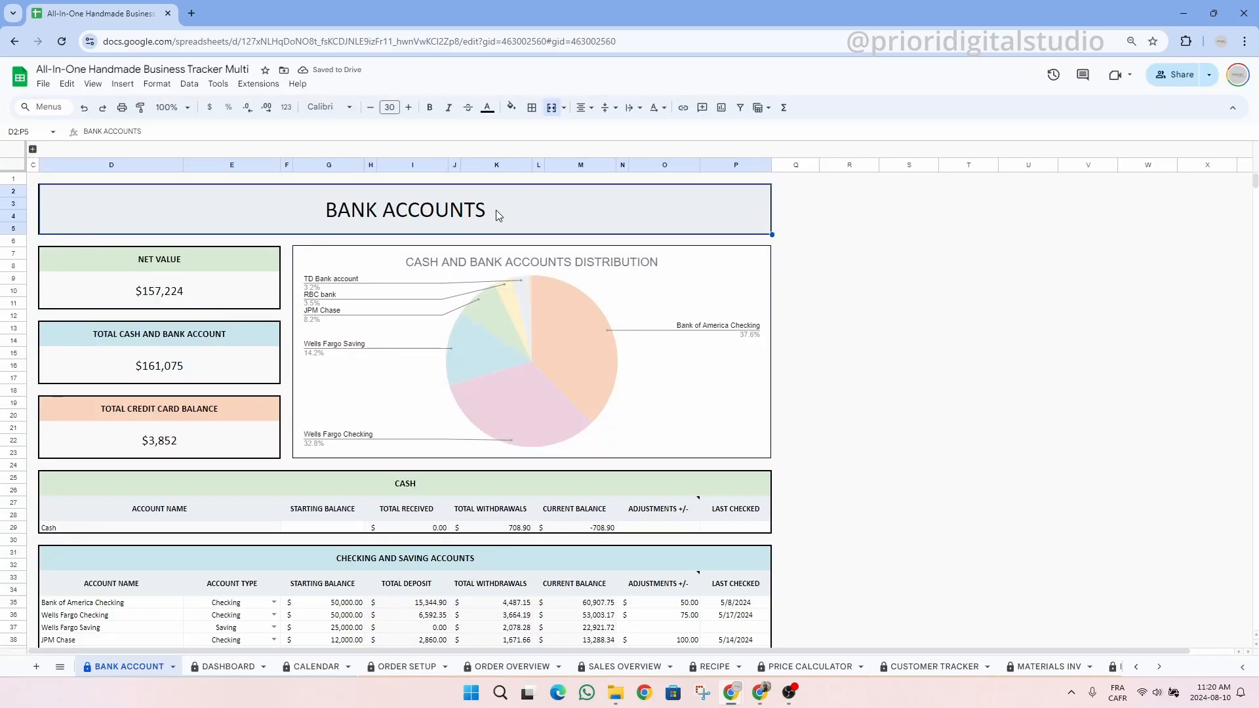
left_click(33, 149)
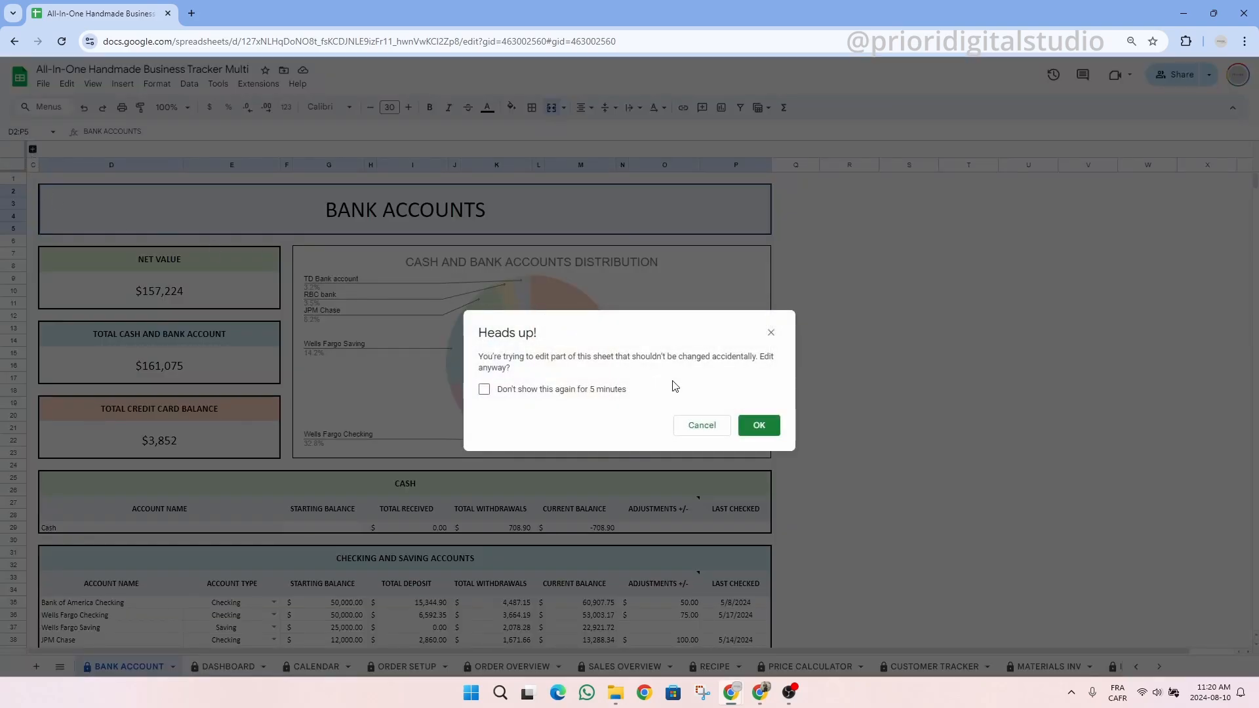
left_click(758, 427)
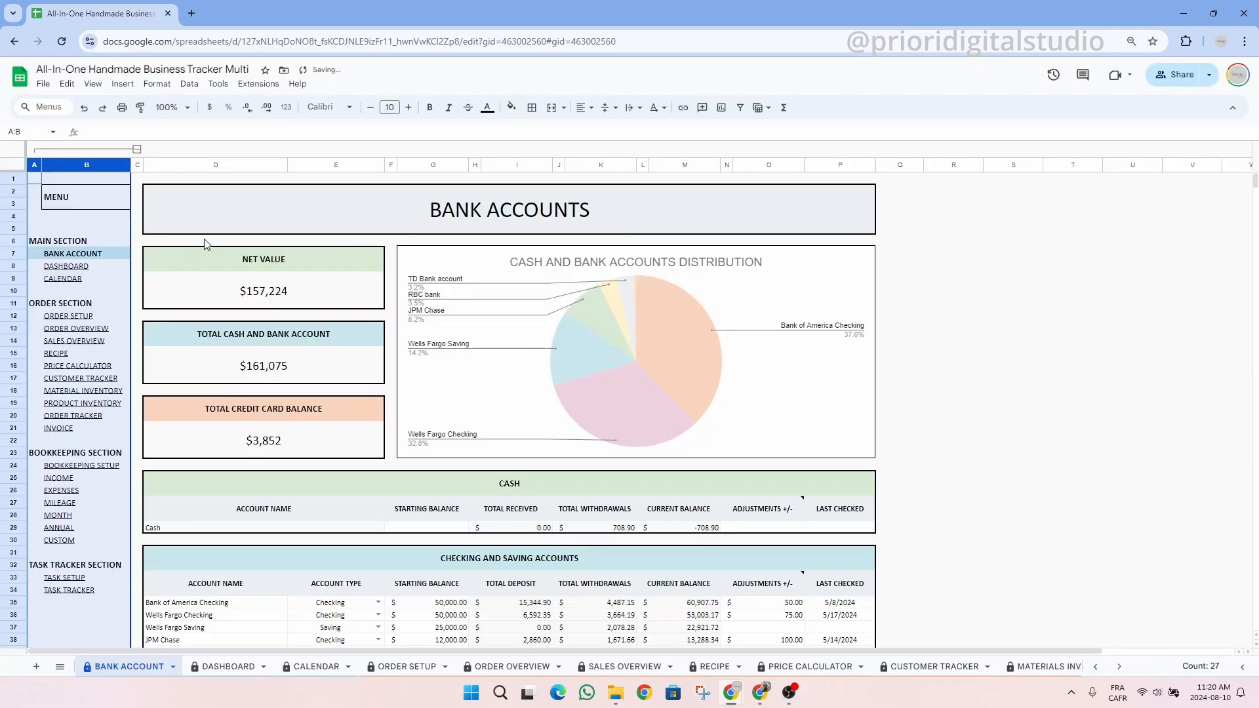
left_click(220, 229)
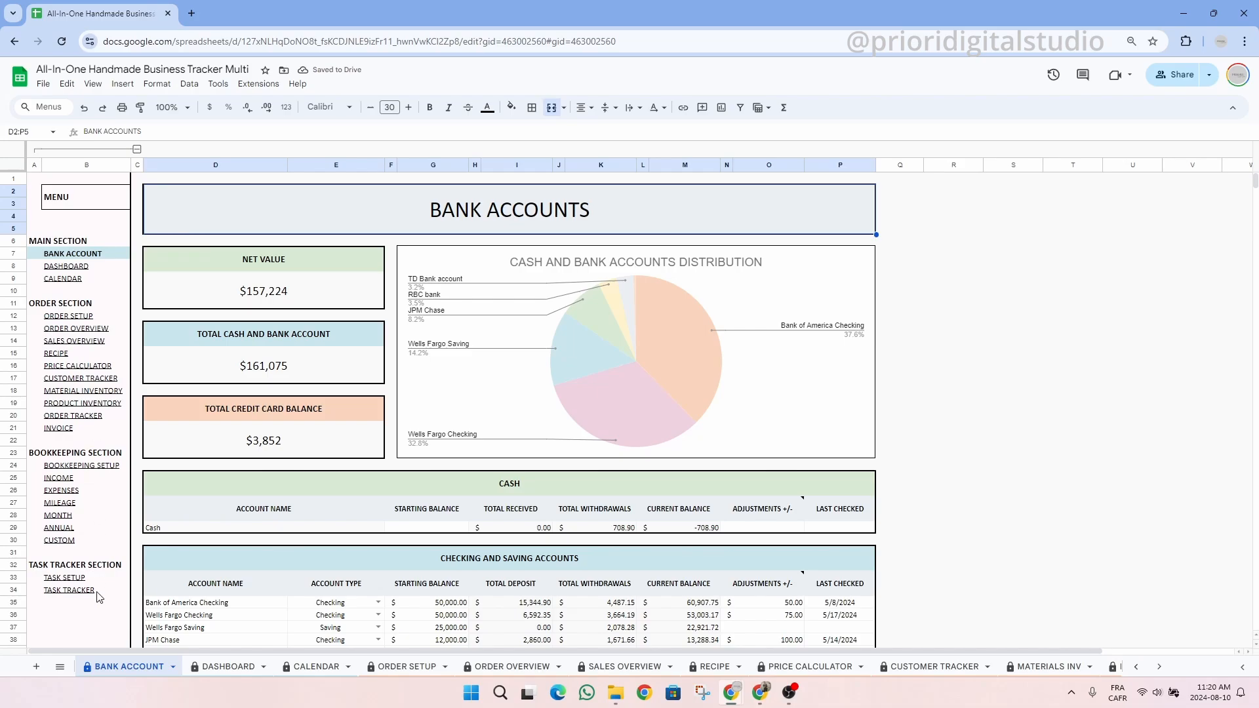
- Review the Cash, Checking and Saving Accounts, and Credit Card Accounts tables on the Bank Account sheet
mouse_move(98, 596)
left_click(538, 485)
left_click(541, 563)
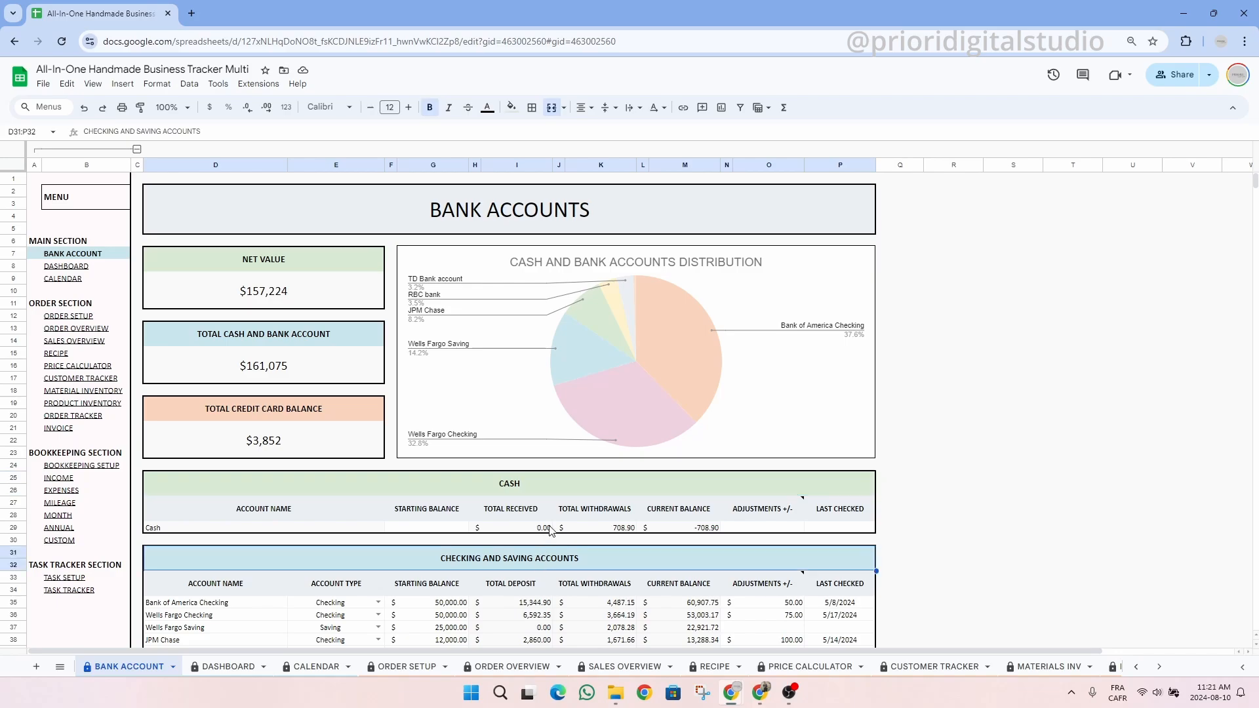
scroll(554, 518, "down", 8)
left_click(593, 425)
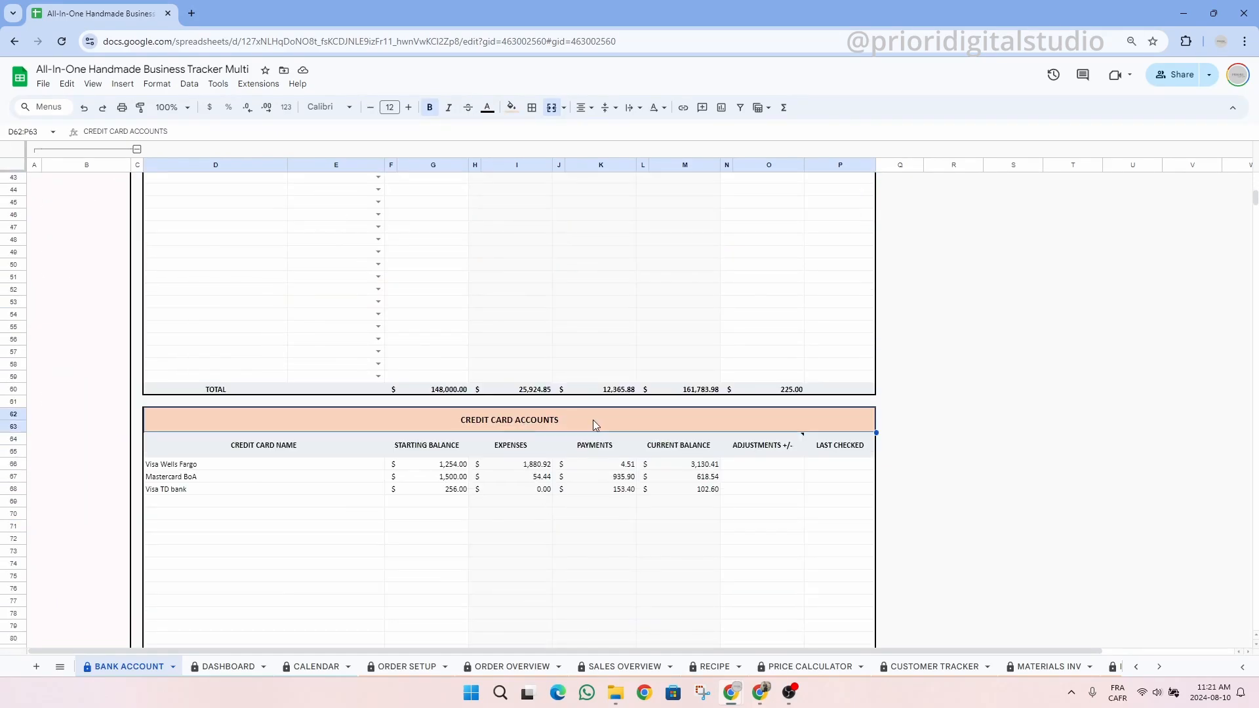
scroll(594, 425, "up", 6)
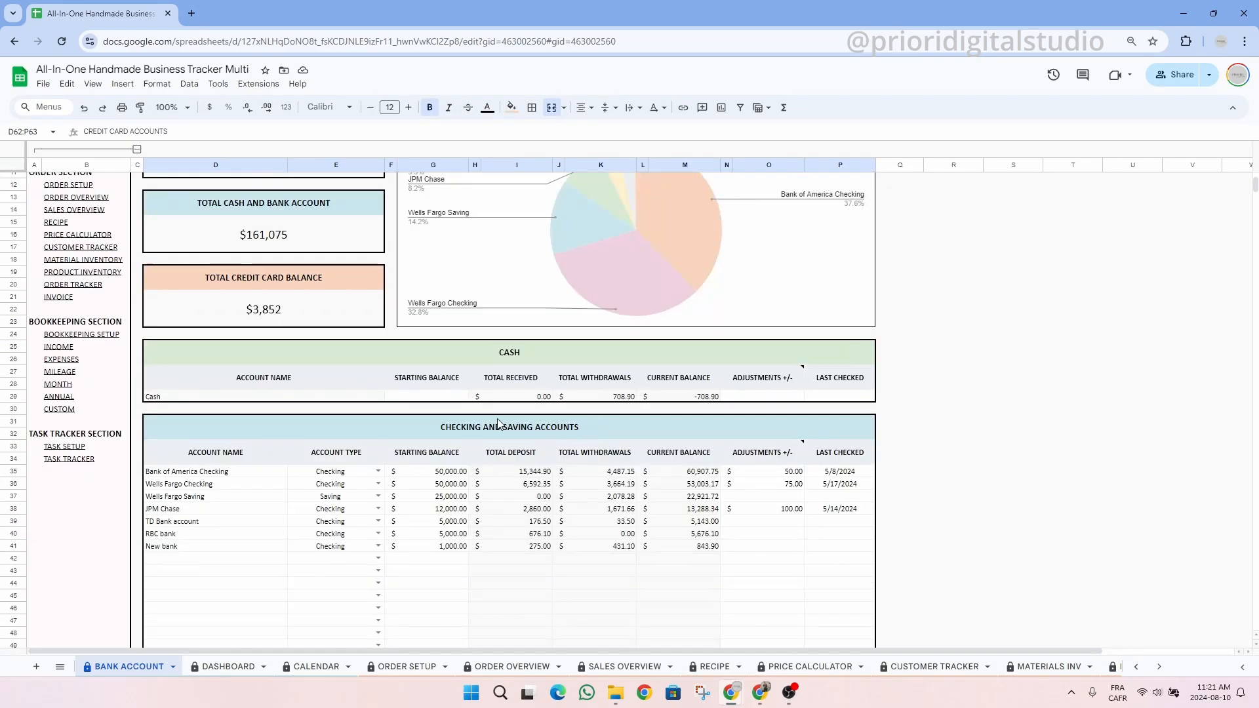
- Inspect the Cash name and starting balance cells, the bank account names, and the Checking and Saving account type options
left_click(274, 398)
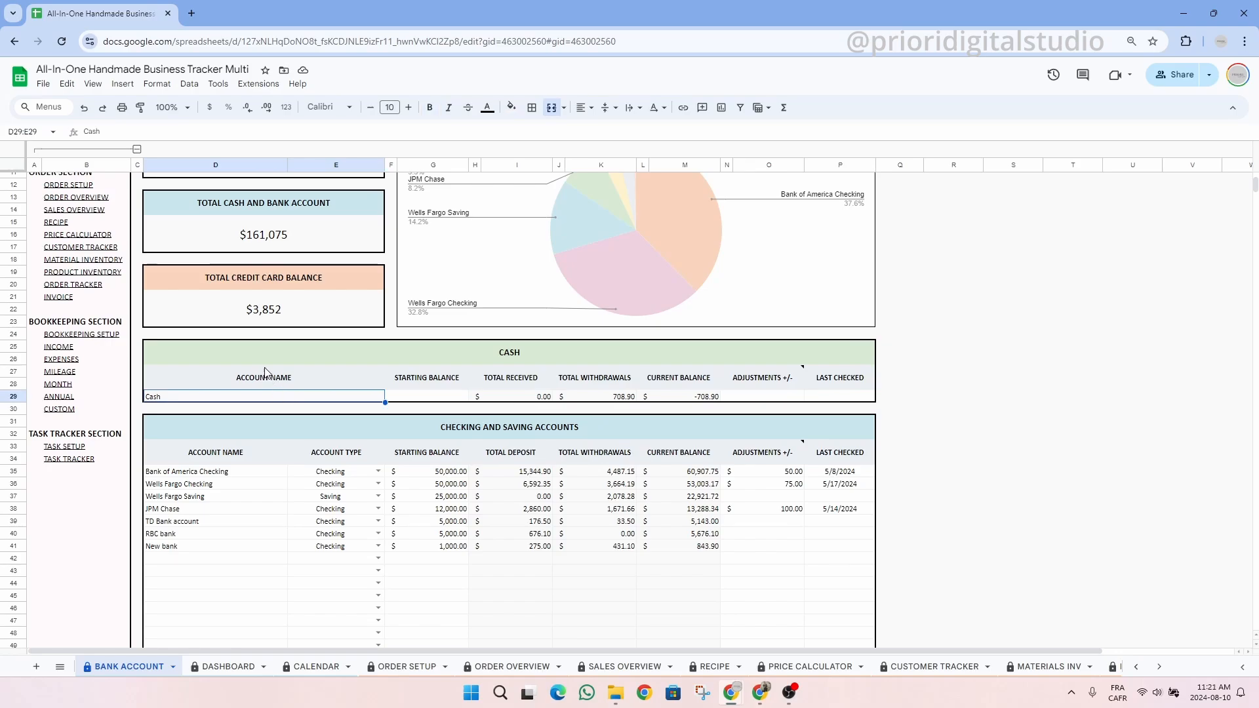
left_click(430, 398)
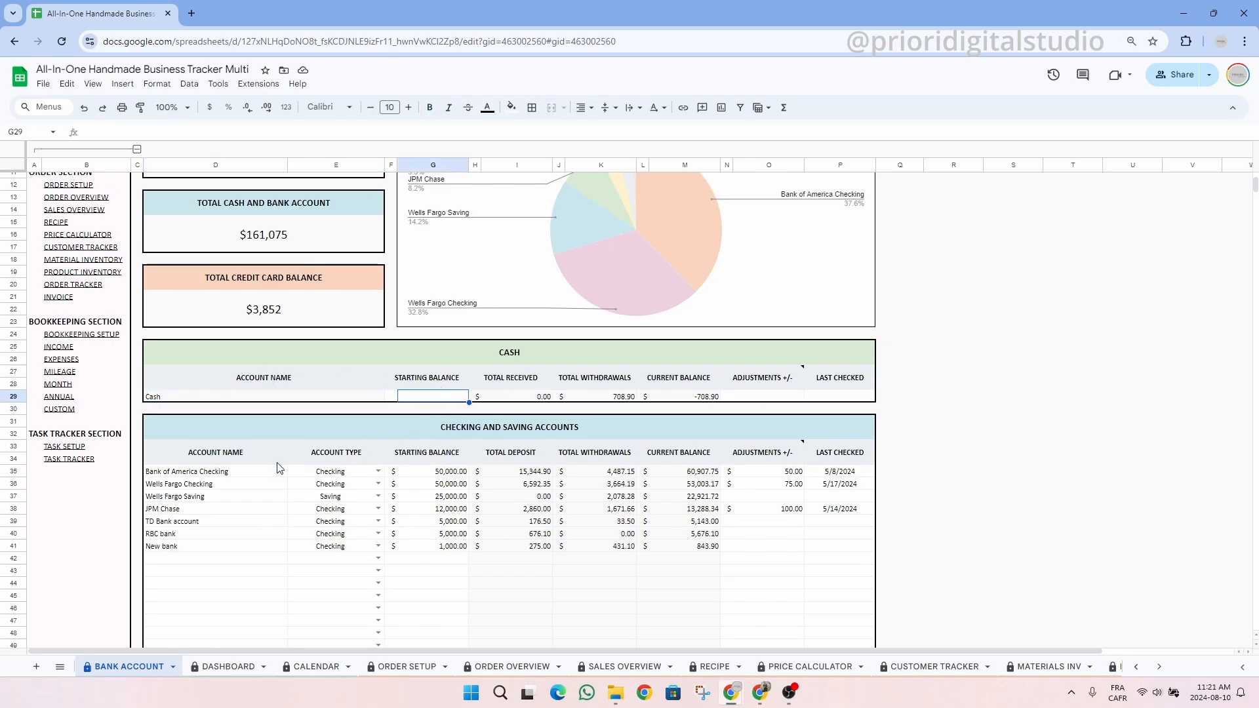
left_click_drag(252, 472, 253, 557)
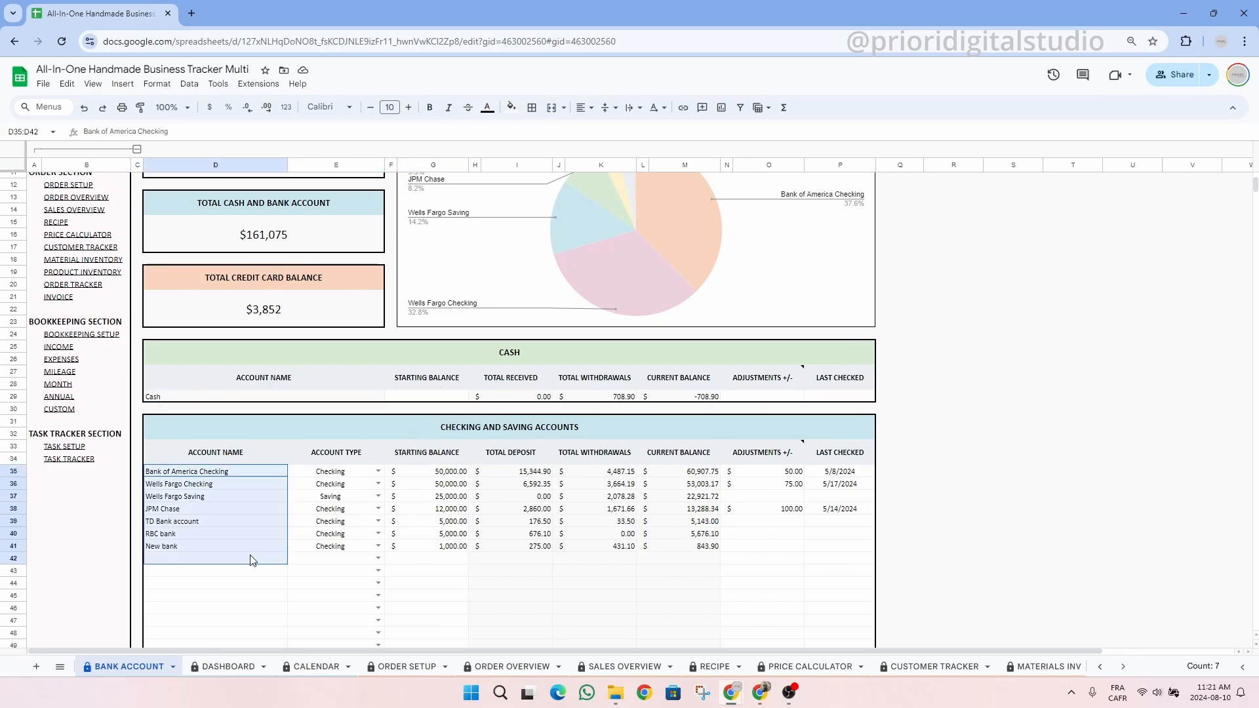
left_click(342, 477)
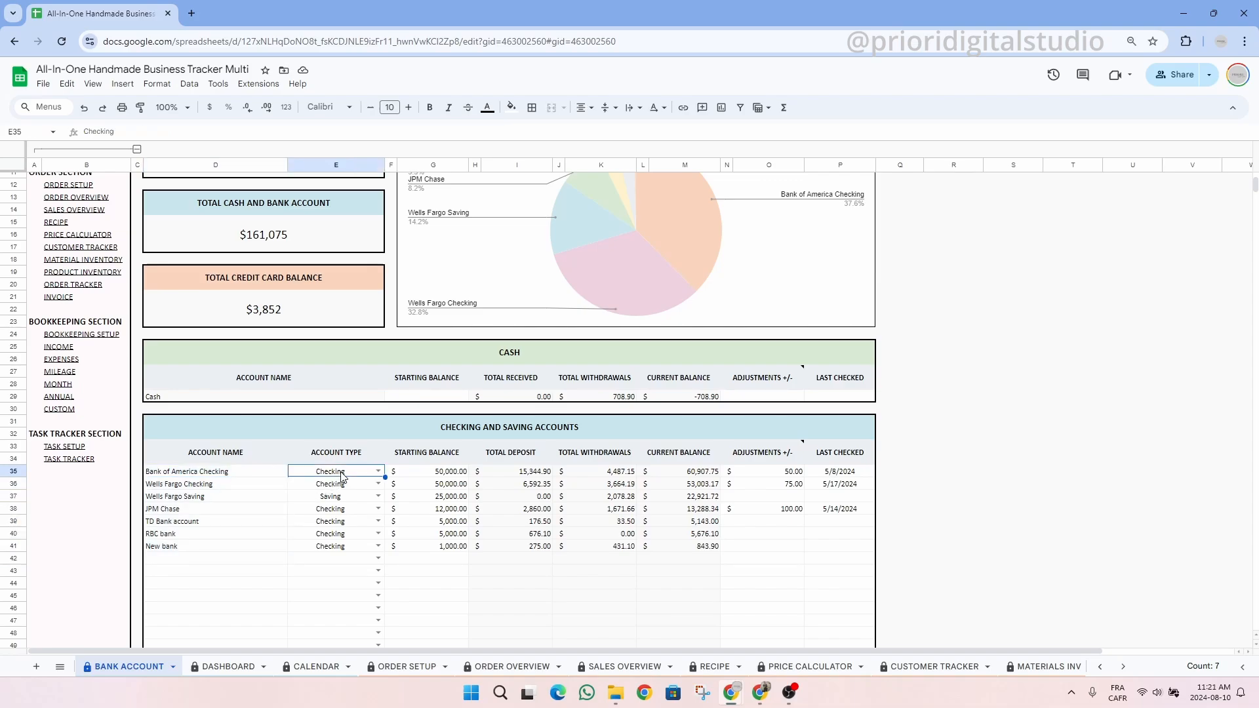
left_click(378, 558)
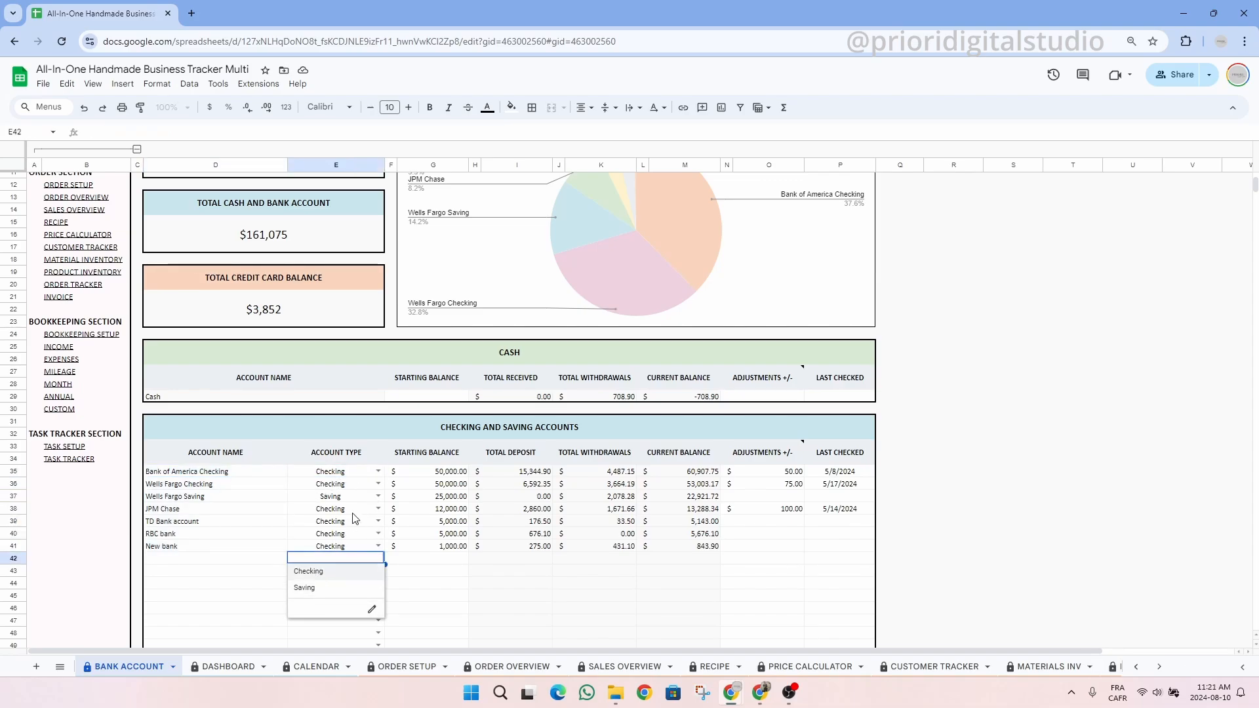
left_click(367, 502)
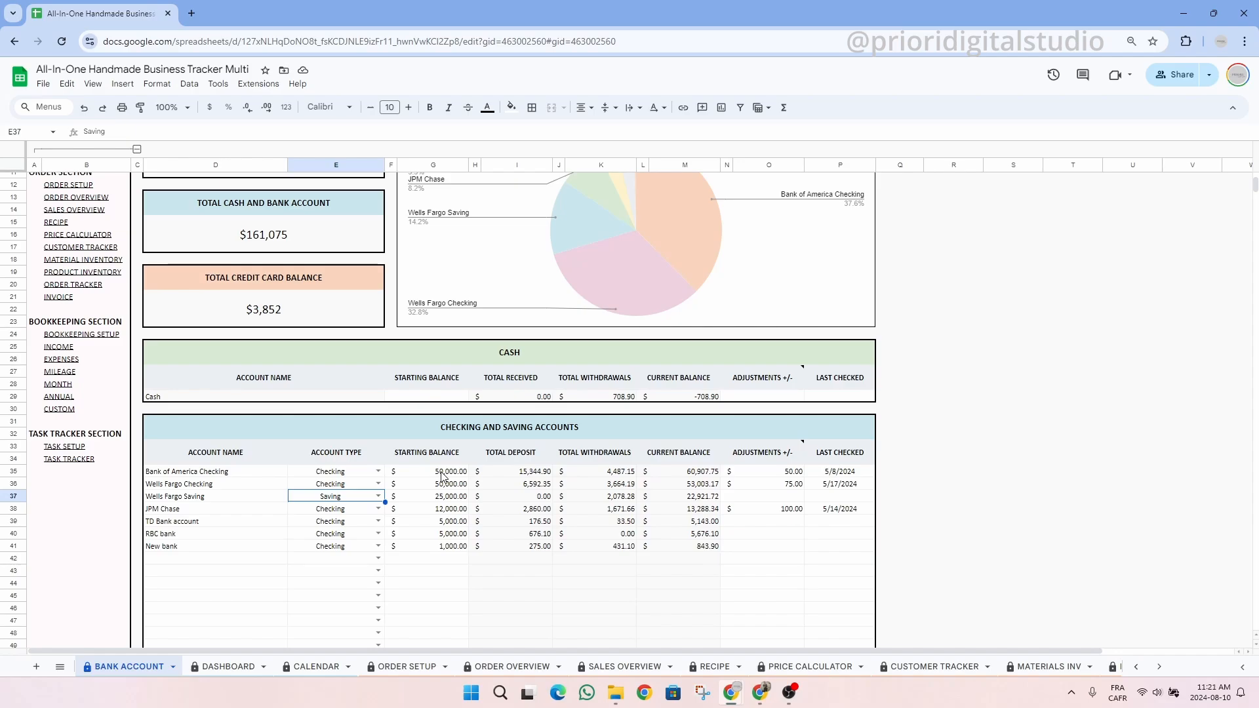
- Inspect the starting balances, the calculated deposit, withdrawal and current balance columns, and the adjustments in the Checking and Saving Accounts table
left_click_drag(443, 477, 443, 561)
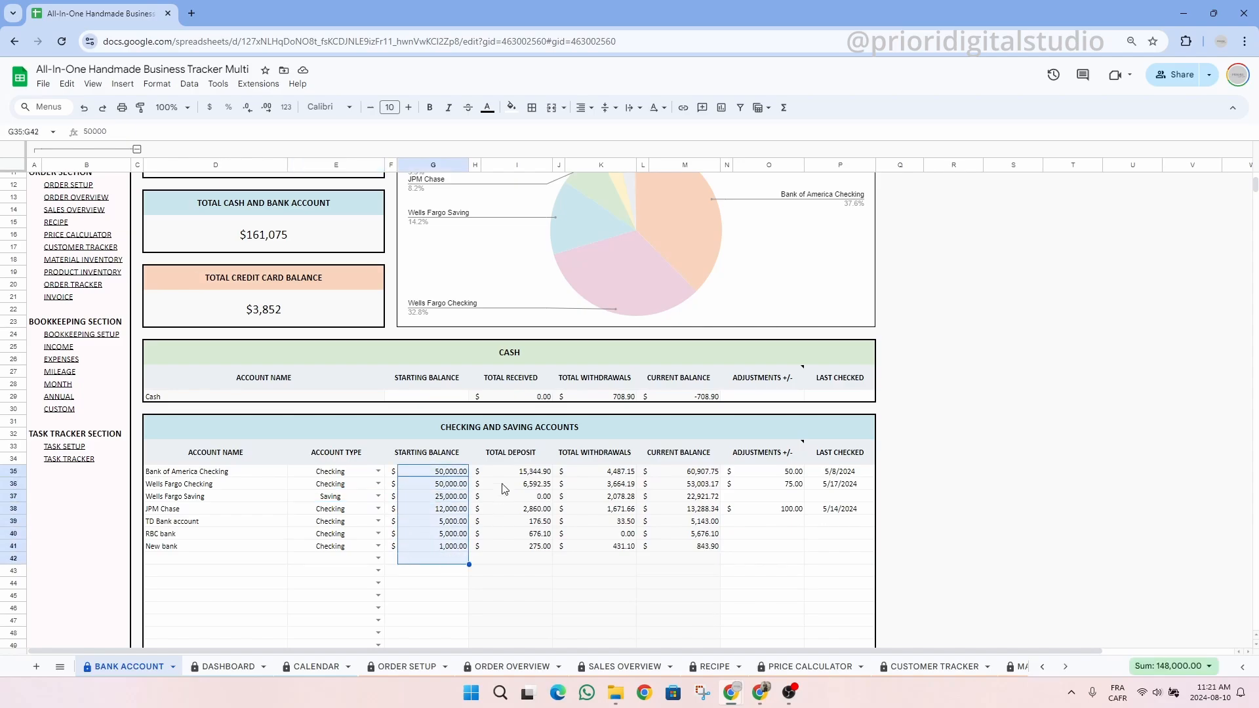
left_click_drag(479, 475, 666, 610)
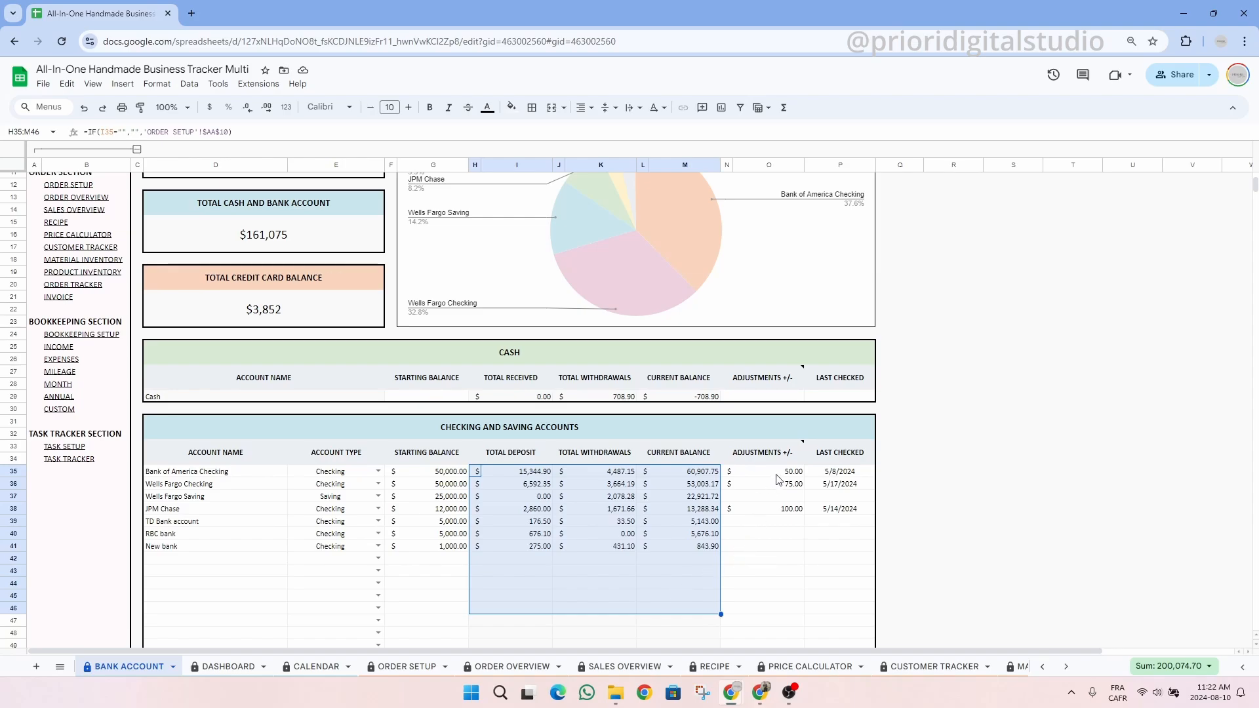
left_click_drag(780, 476, 777, 572)
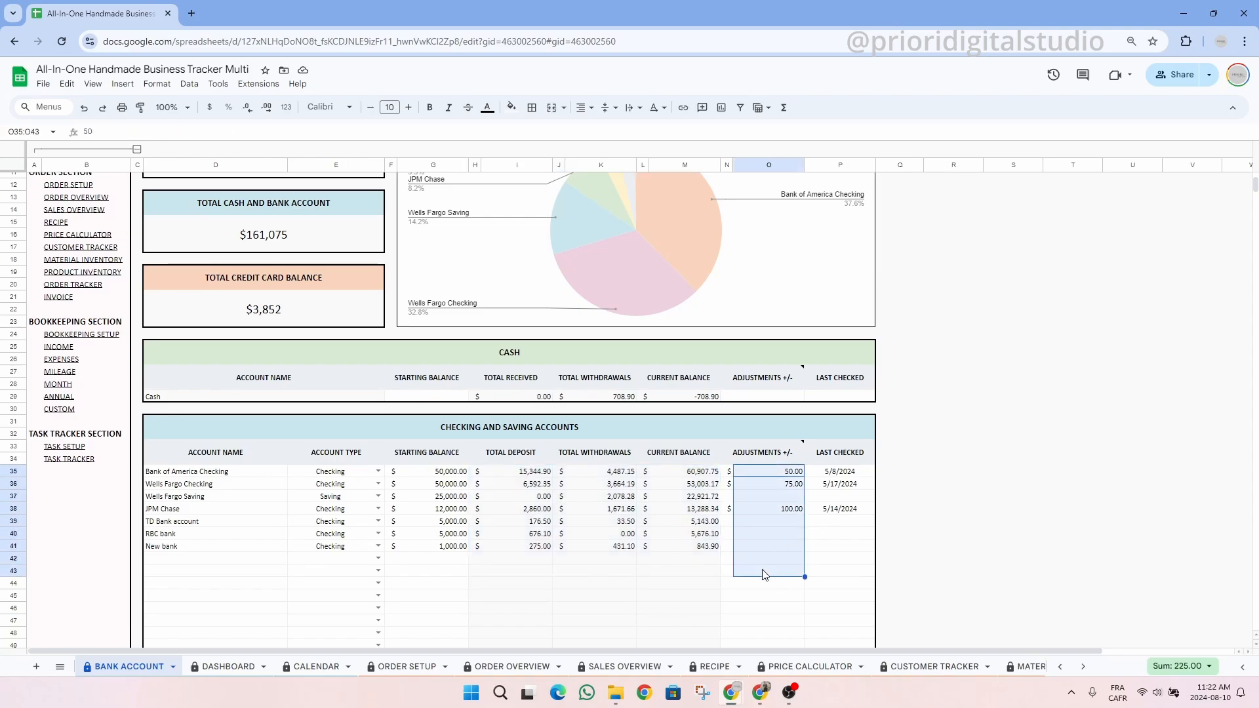
- Inspect the Last Checked dates in the Checking and Saving Accounts table and preview the date picker for Wells Fargo Saving without choosing a date
left_click_drag(843, 476, 847, 560)
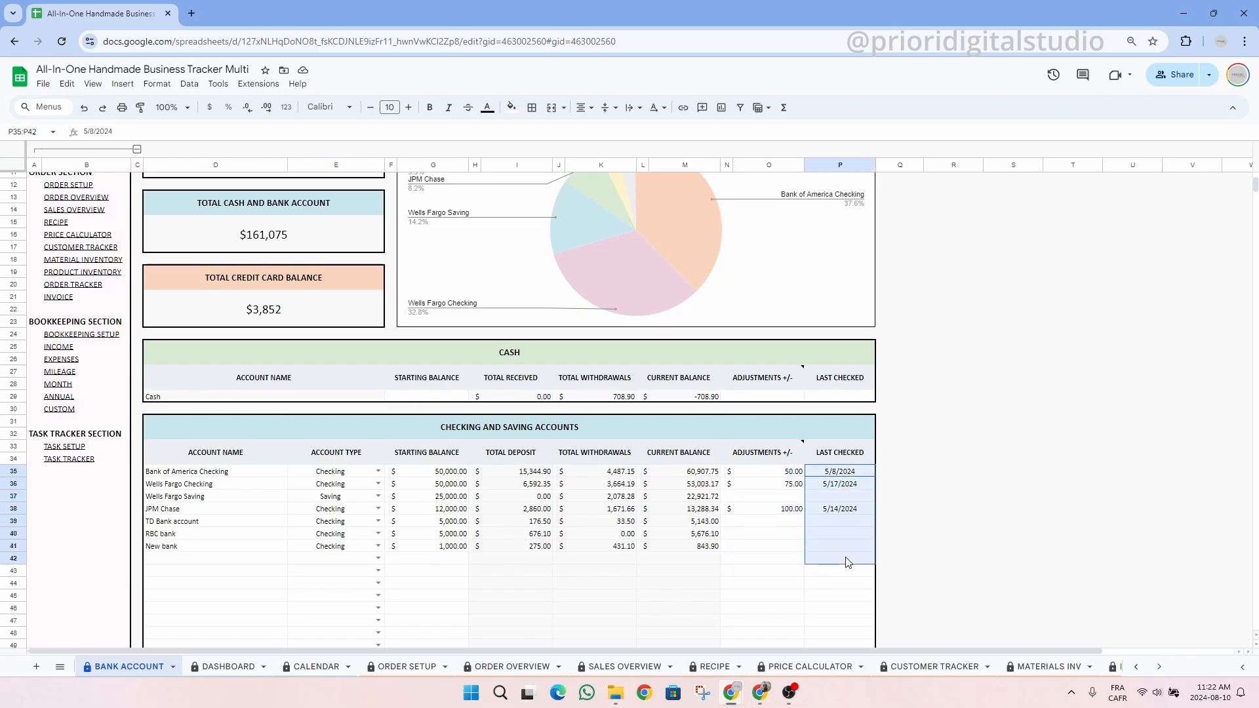
left_click(847, 458)
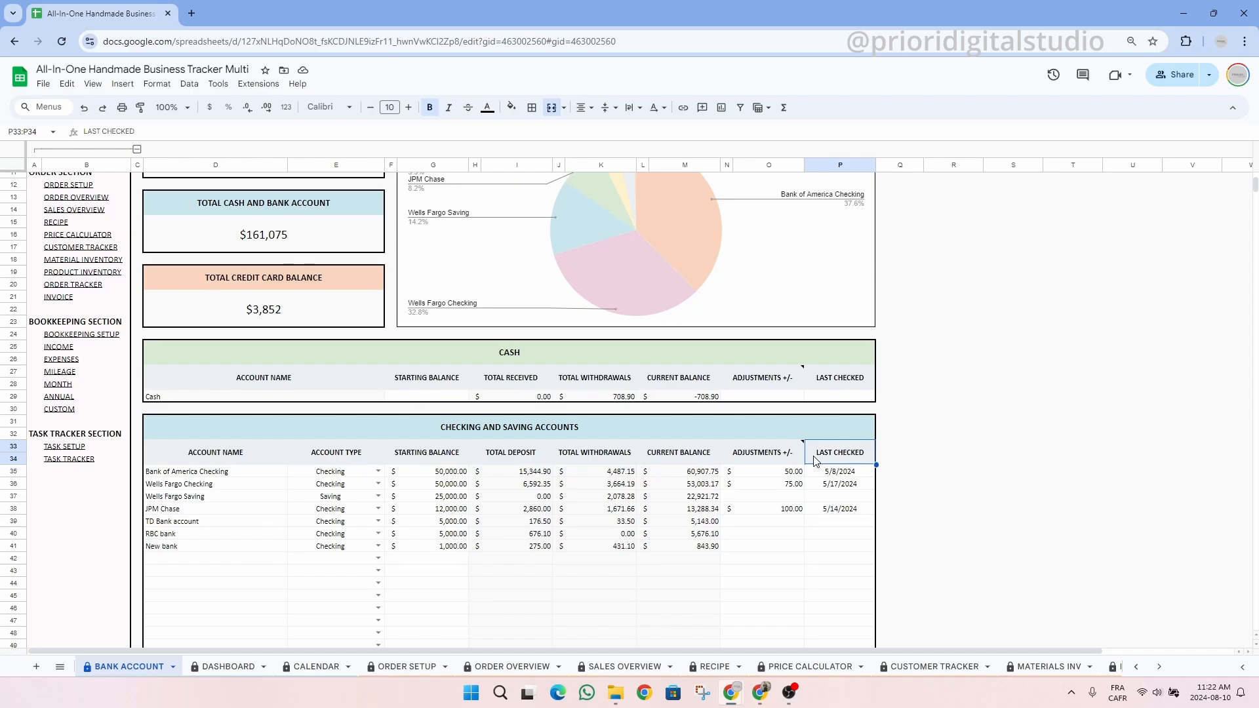
double_click(833, 497)
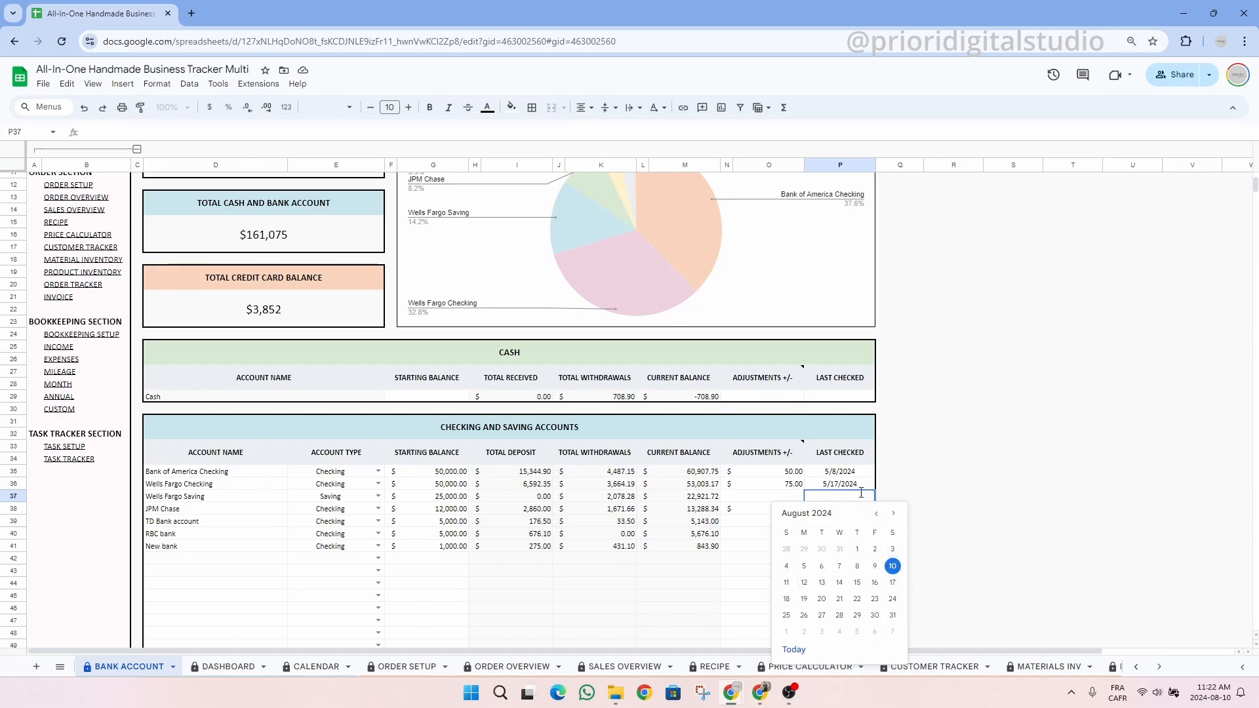
key("Escape")
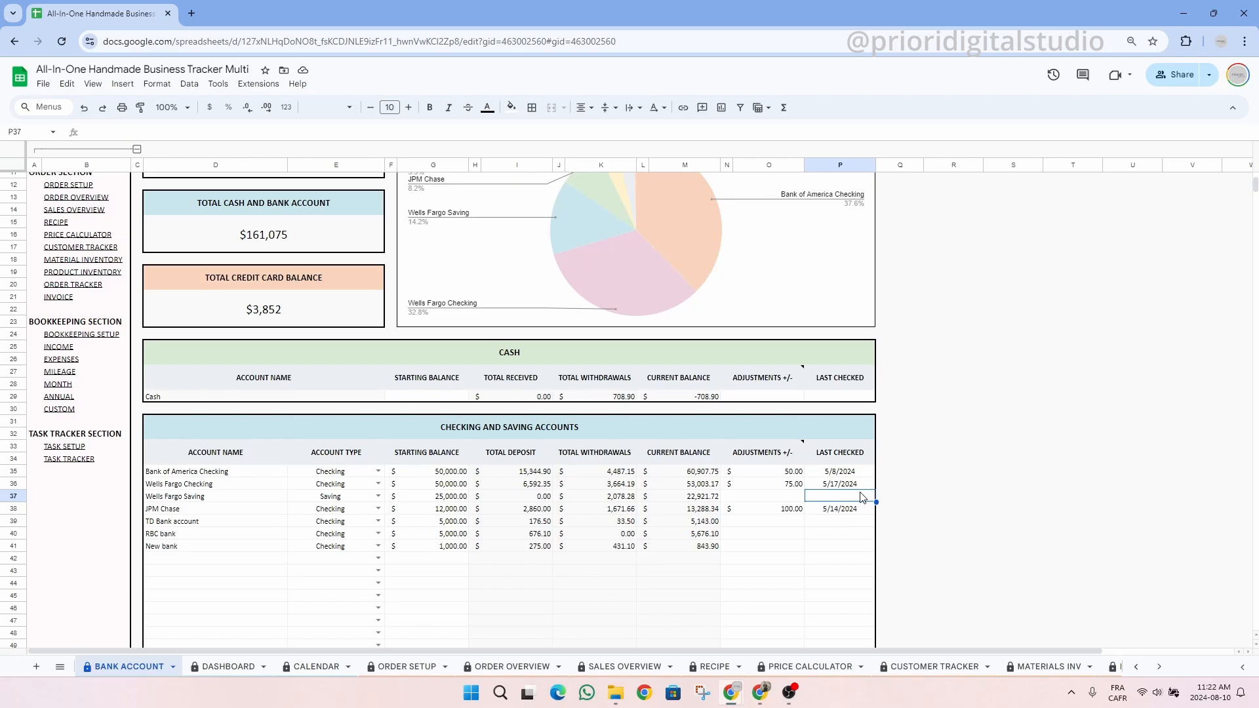
- Add an account named Bank of America Savings in row 42 with account type Saving and a starting balance of 2000
left_click(185, 562)
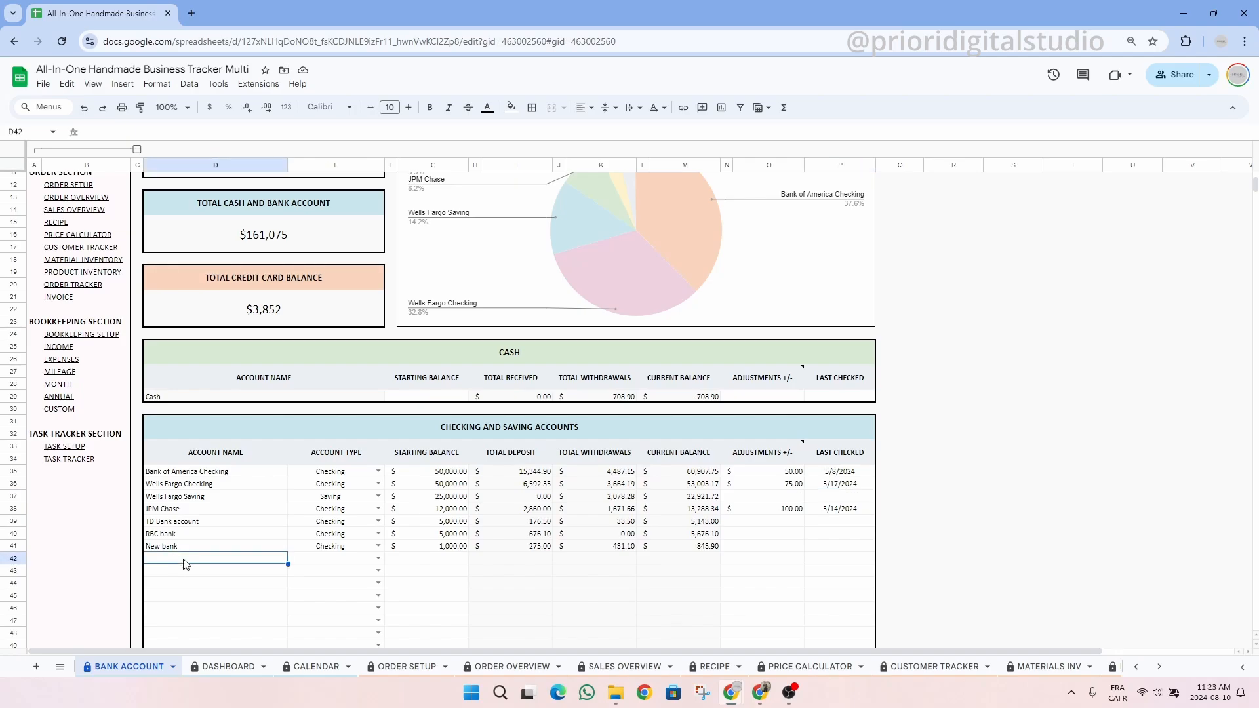
type("Bank of ")
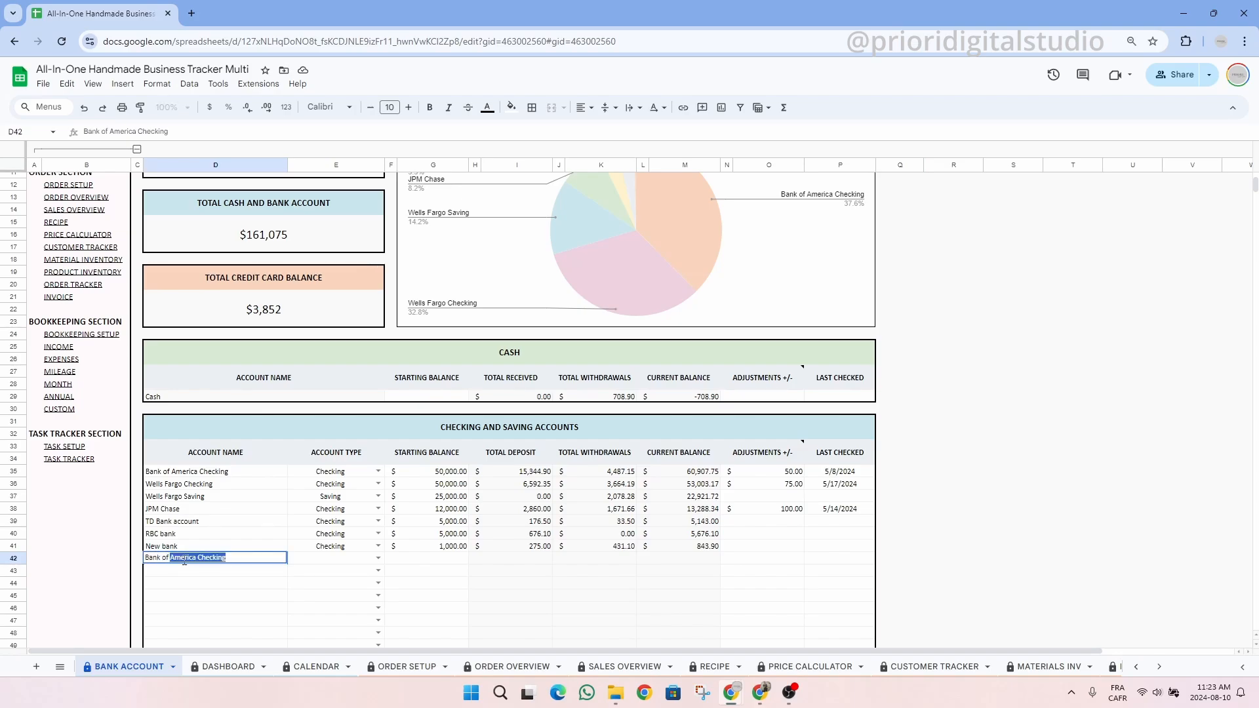
type("America Savings")
key("Tab")
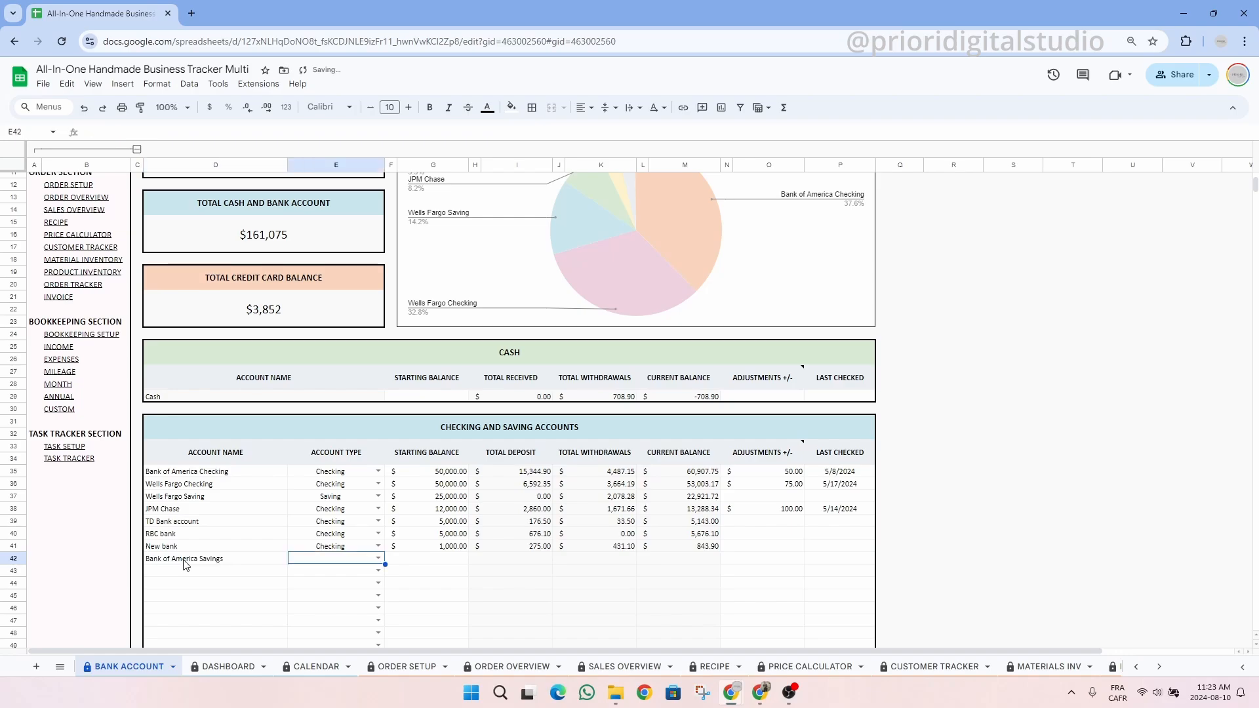
left_click(378, 558)
left_click(348, 588)
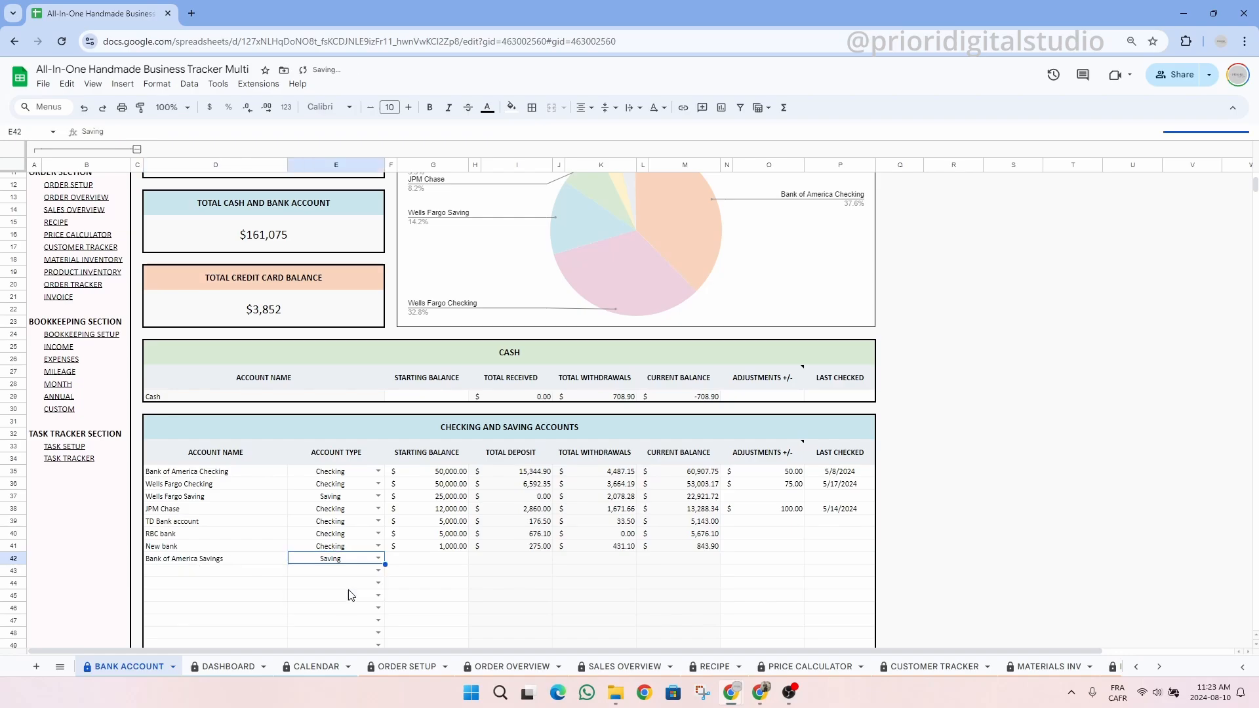
left_click(457, 561)
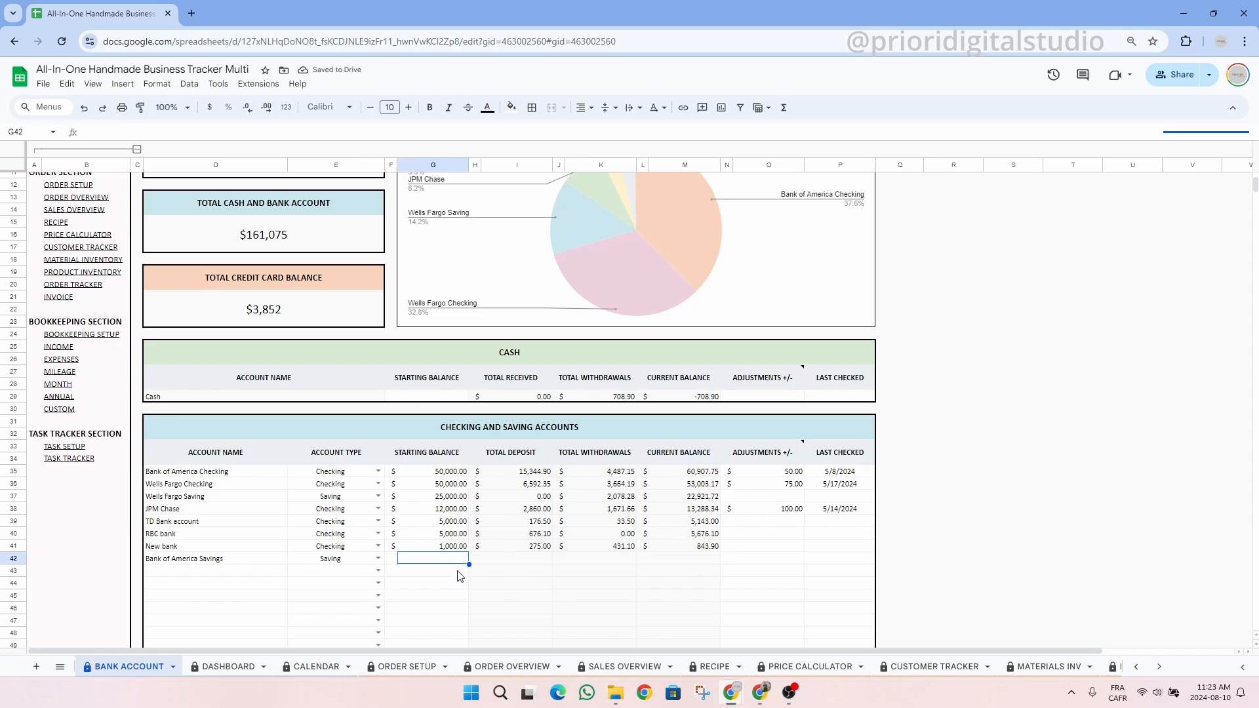
type("2000")
left_click(457, 601)
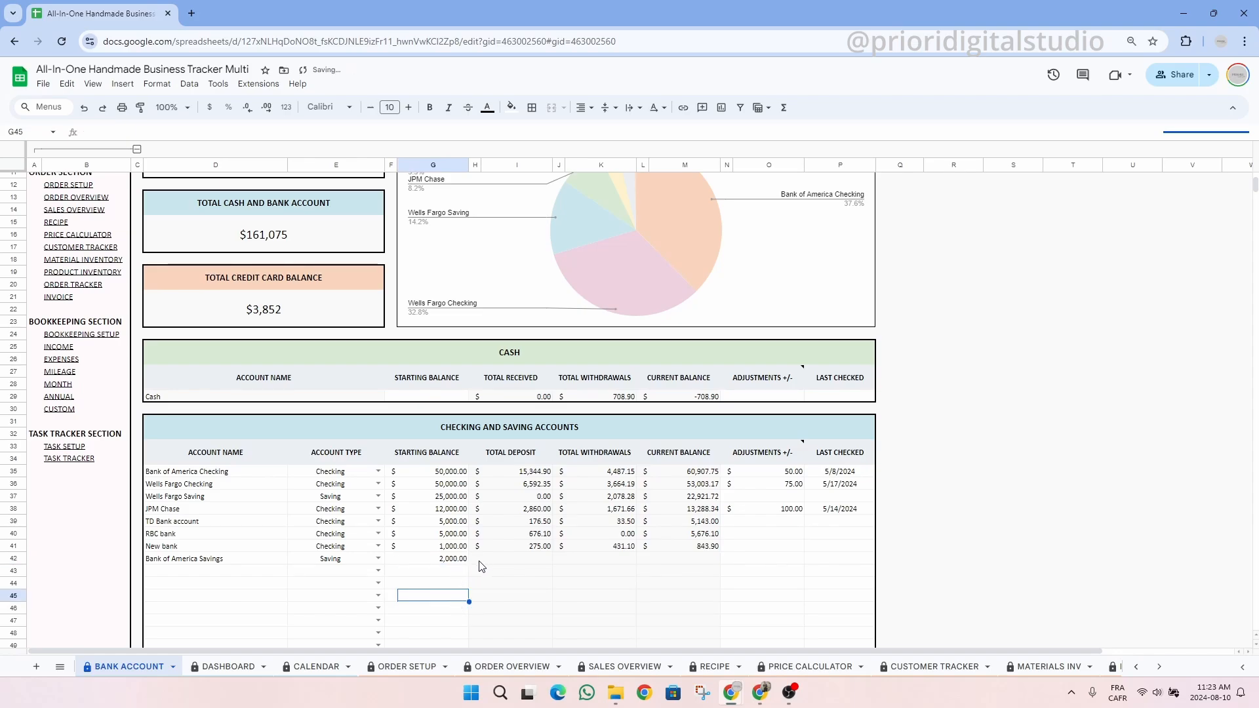
- Examine the calculated deposit, withdrawal and balance cells and the Adjustments and Last Checked cells of the Bank of America Savings row
left_click_drag(480, 561, 662, 567)
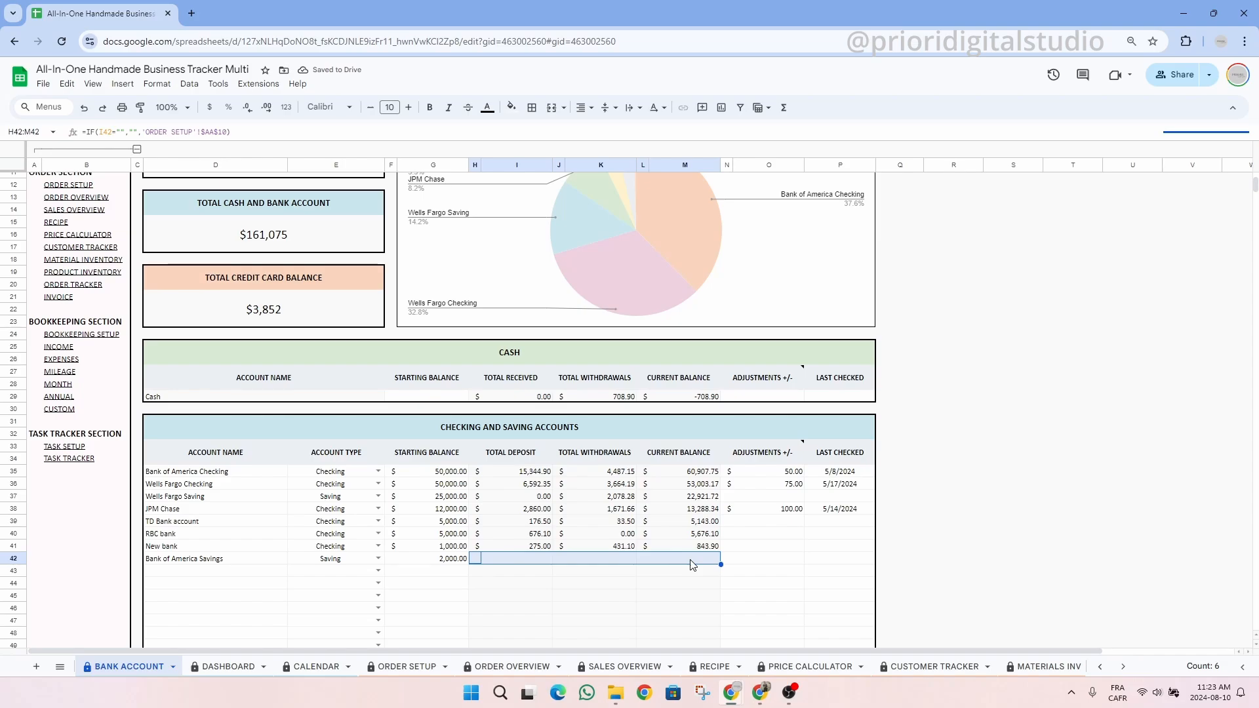
key("ctrl+d")
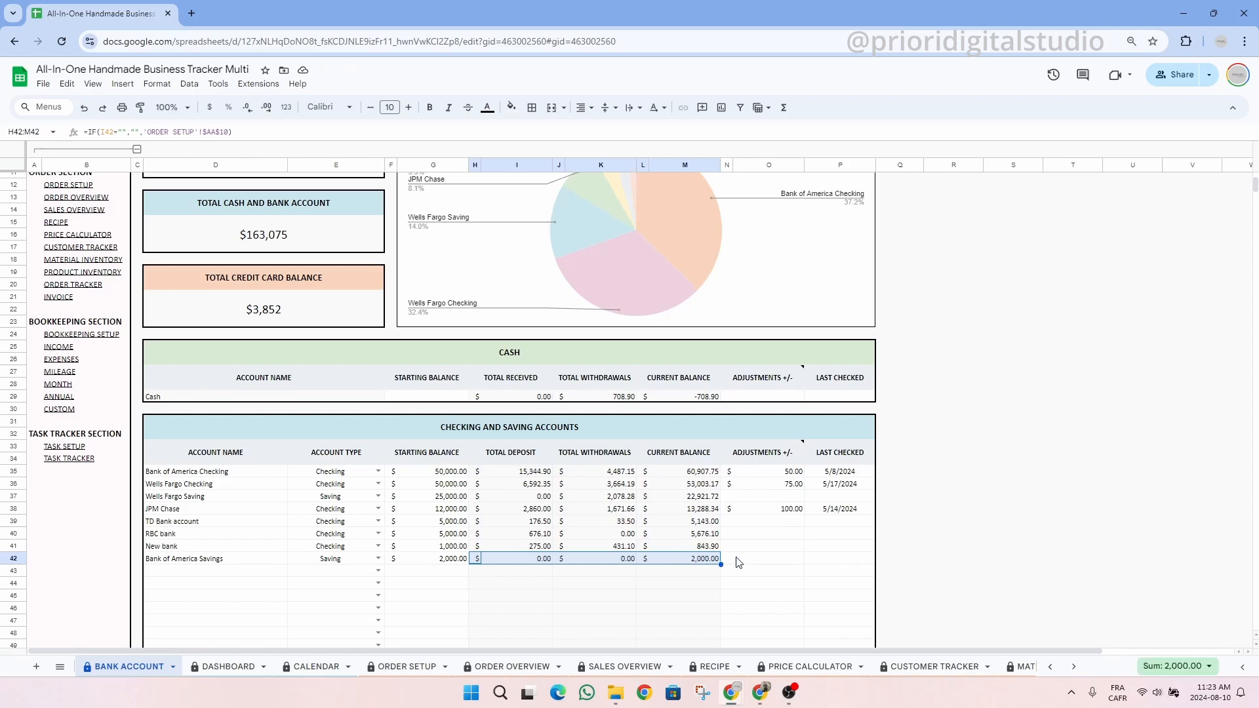
left_click(756, 563)
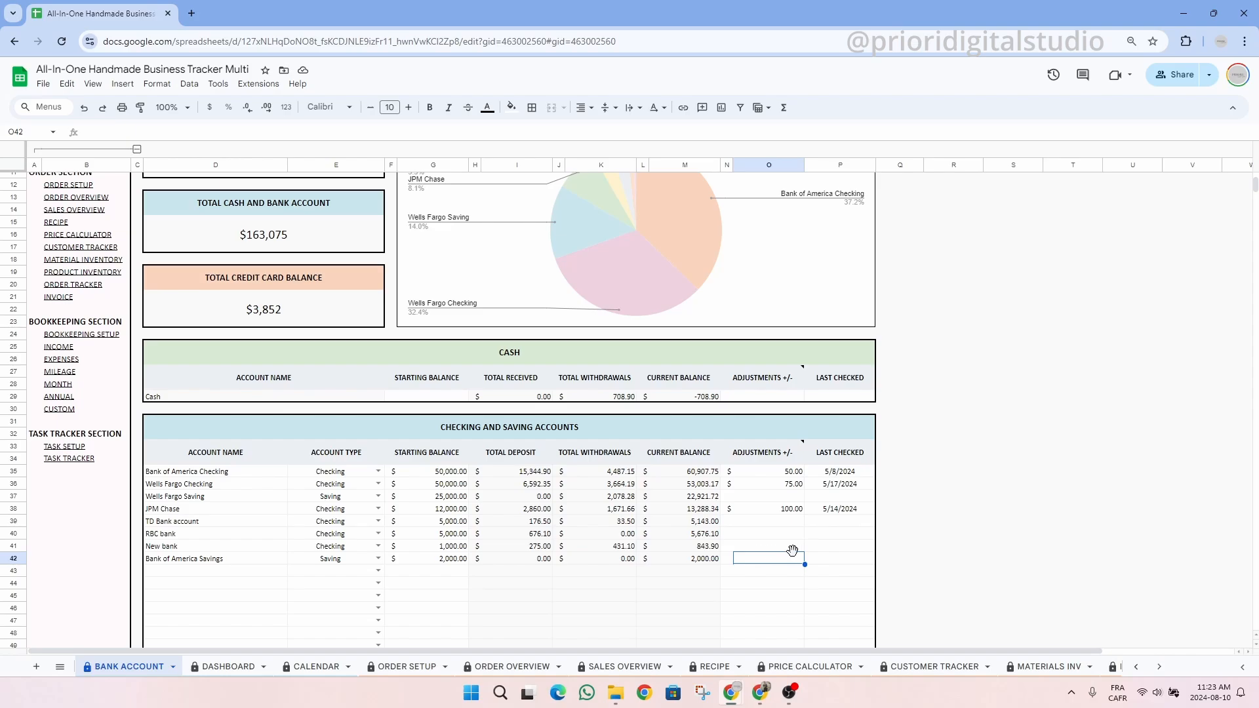
left_click(837, 564)
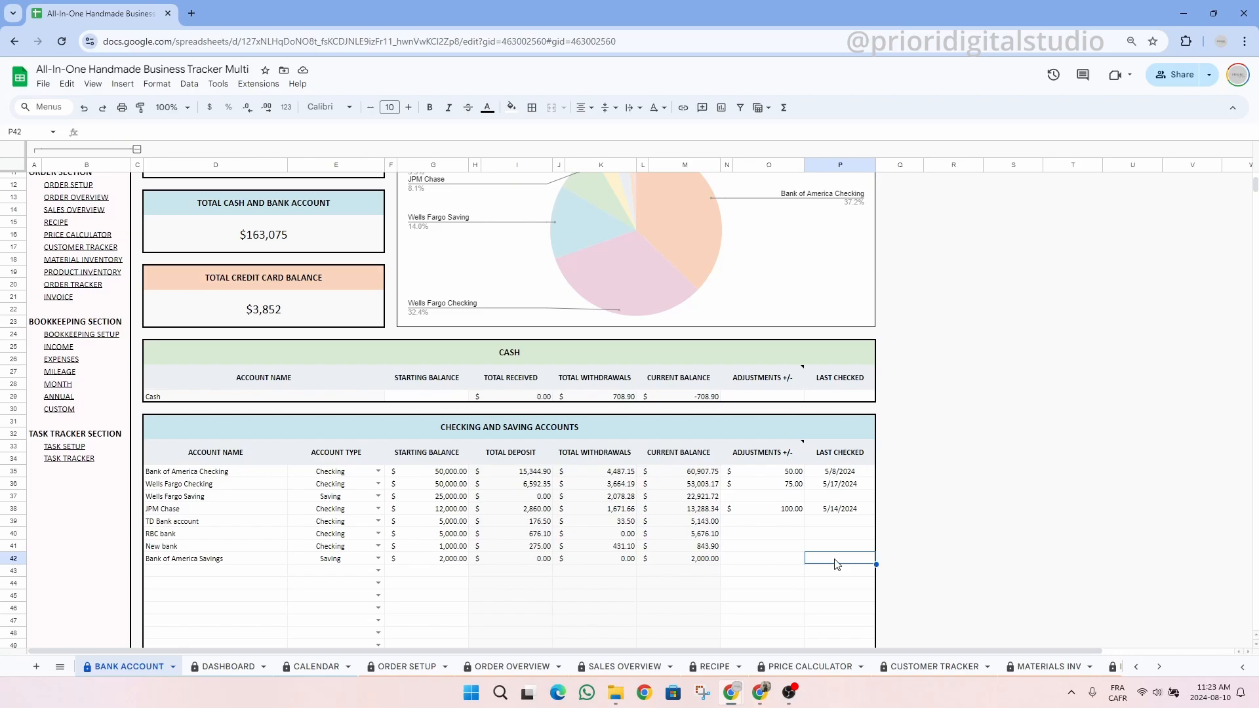
left_click(774, 566)
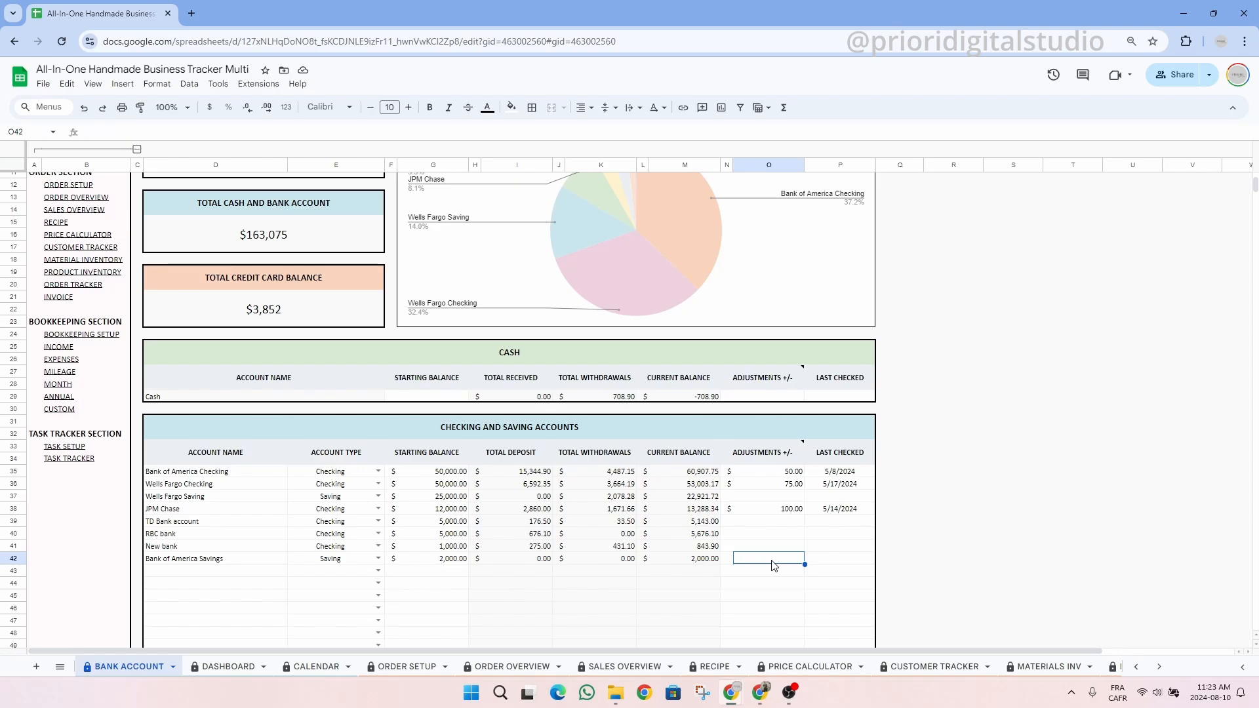
- Review the Credit Card Accounts table, including the card name and starting balance cells of the Visa TD bank row
scroll(767, 524, "down", 8)
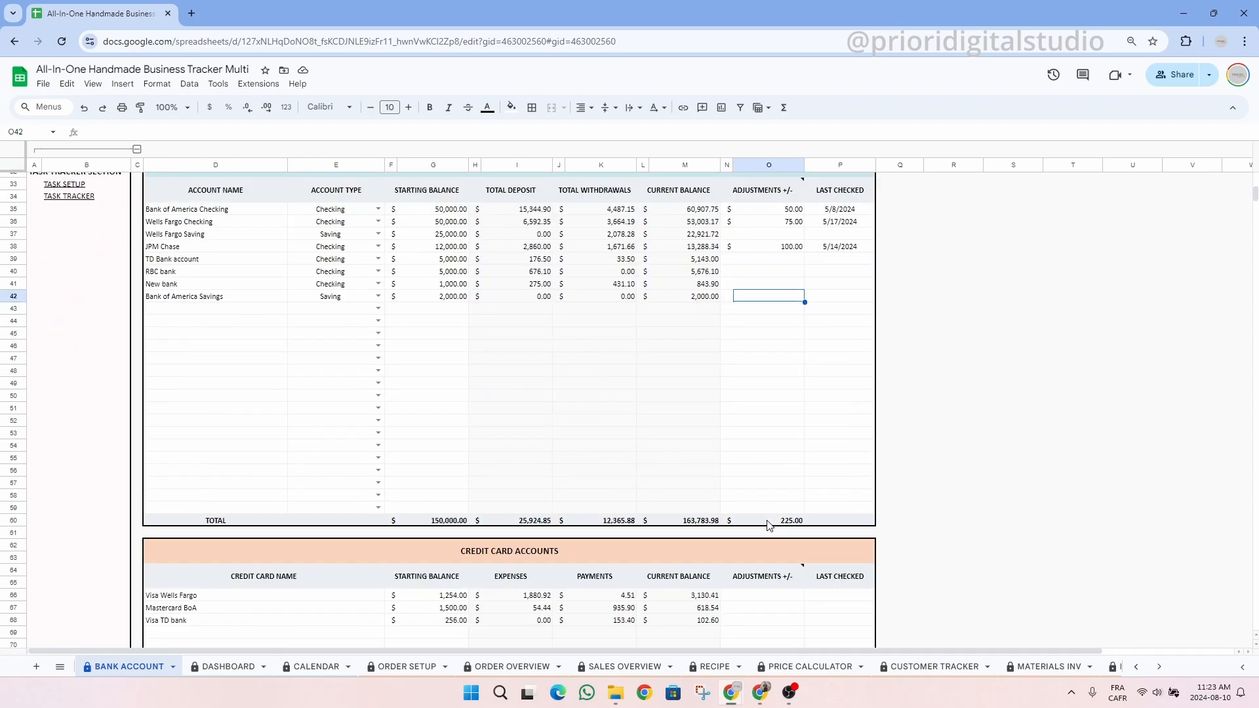
left_click(529, 297)
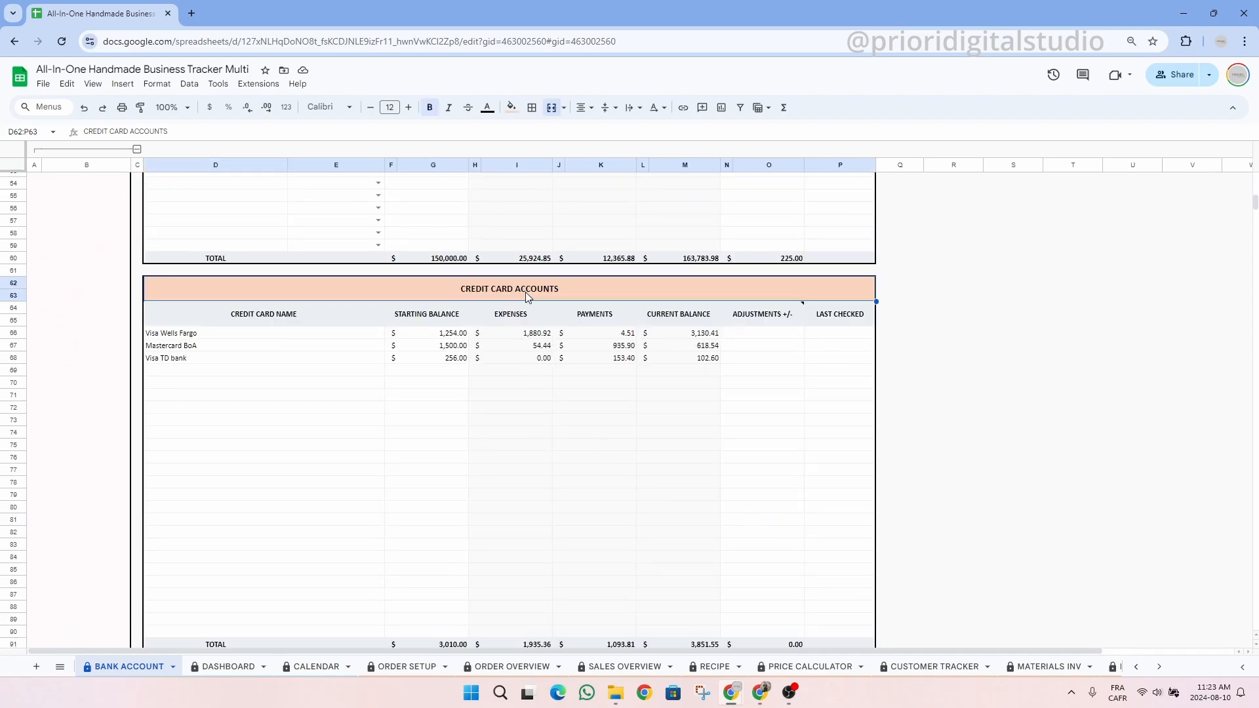
left_click(247, 361)
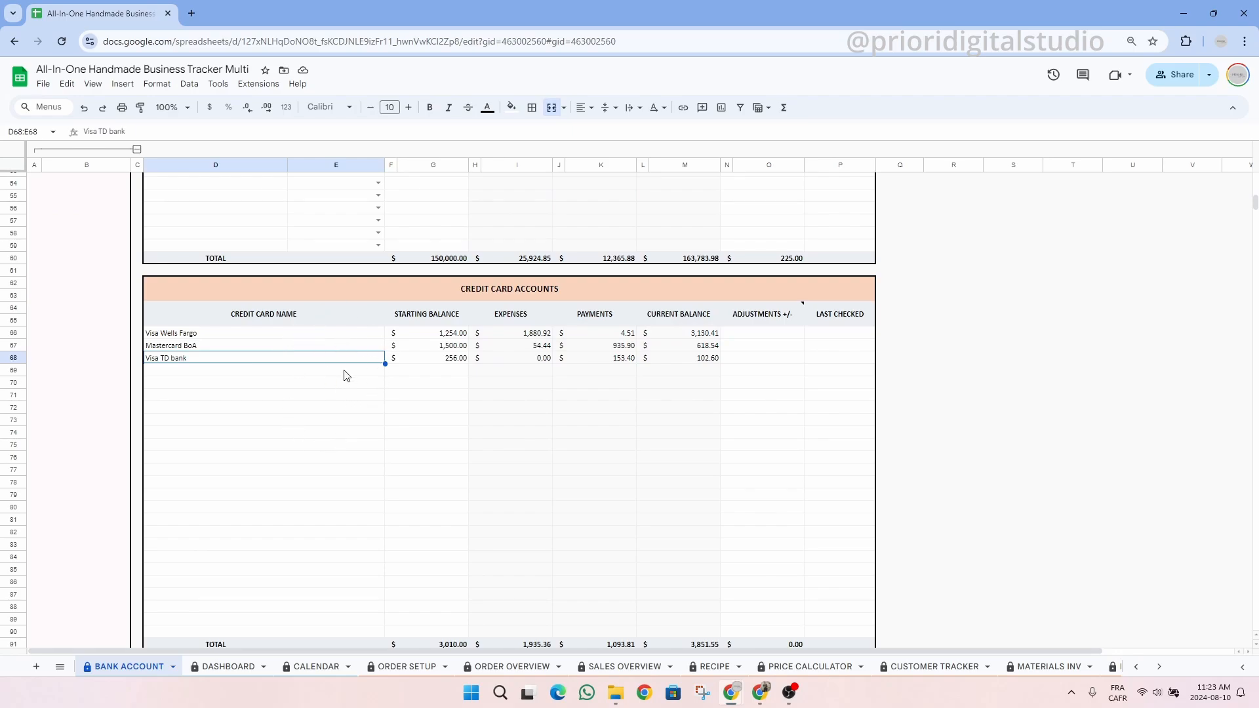
left_click(446, 360)
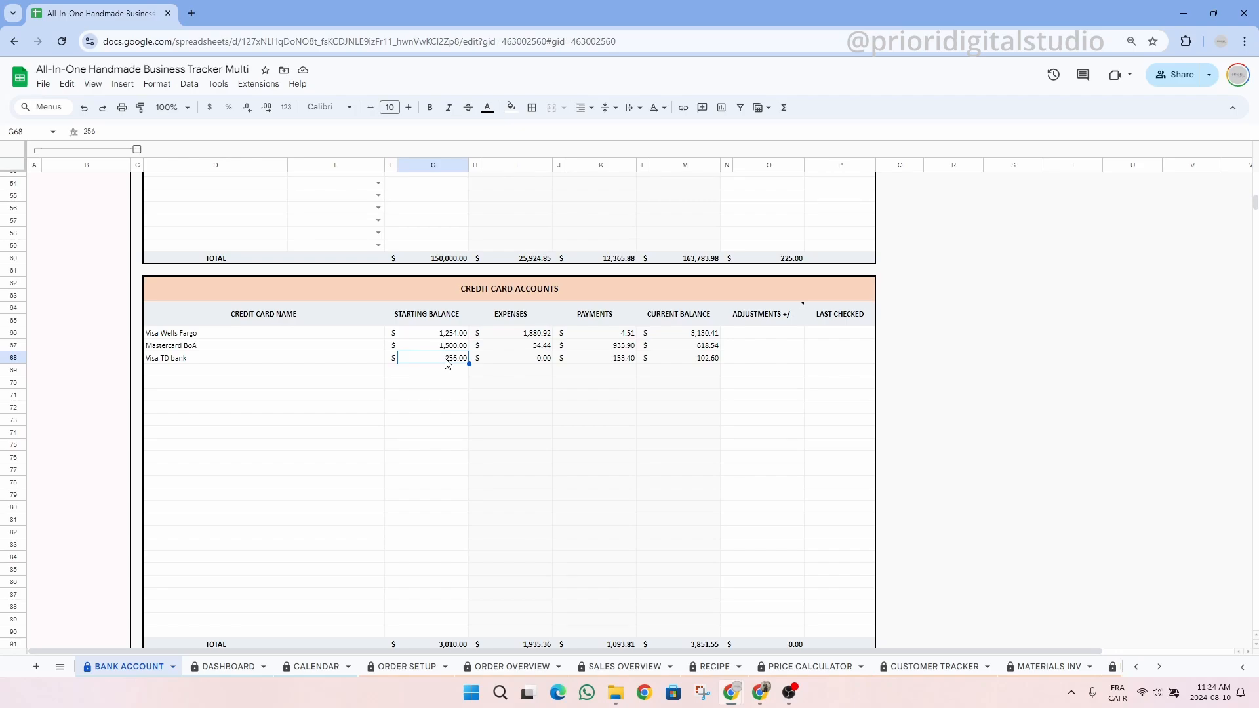
- Review the Transferred Between Accounts table and its Date, From, To and Amount Transferred columns
scroll(447, 362, "down", 6)
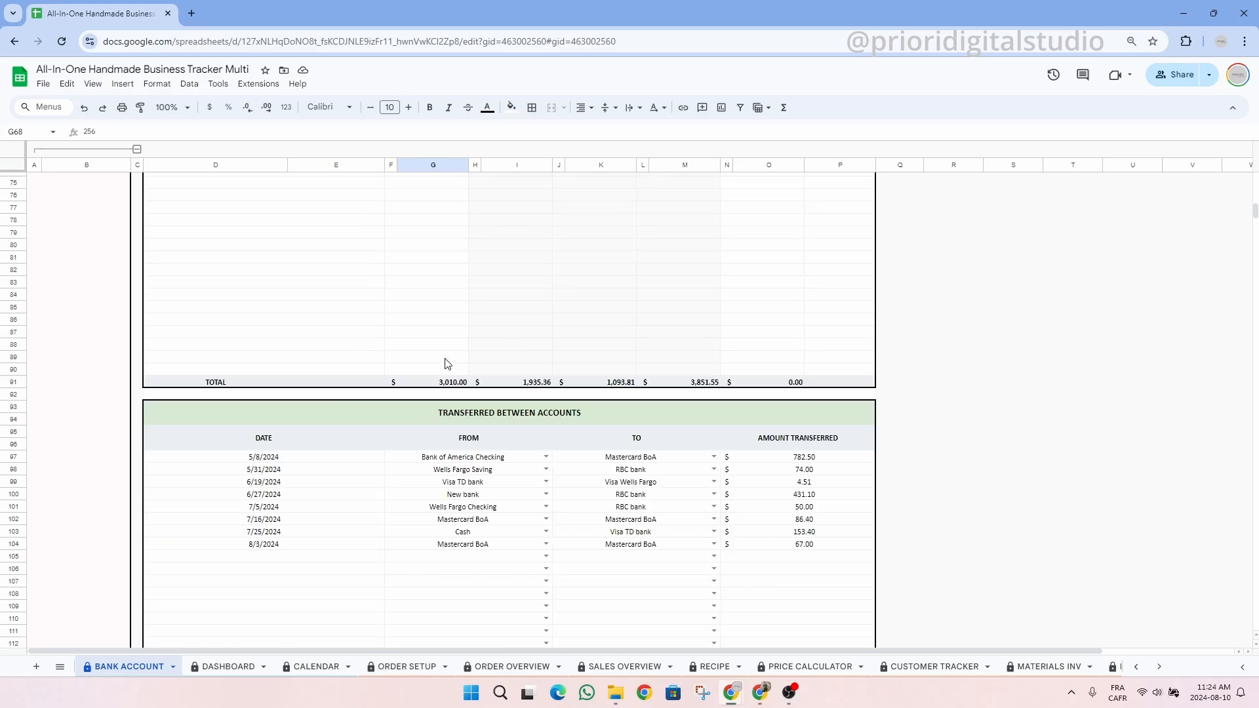
left_click(448, 284)
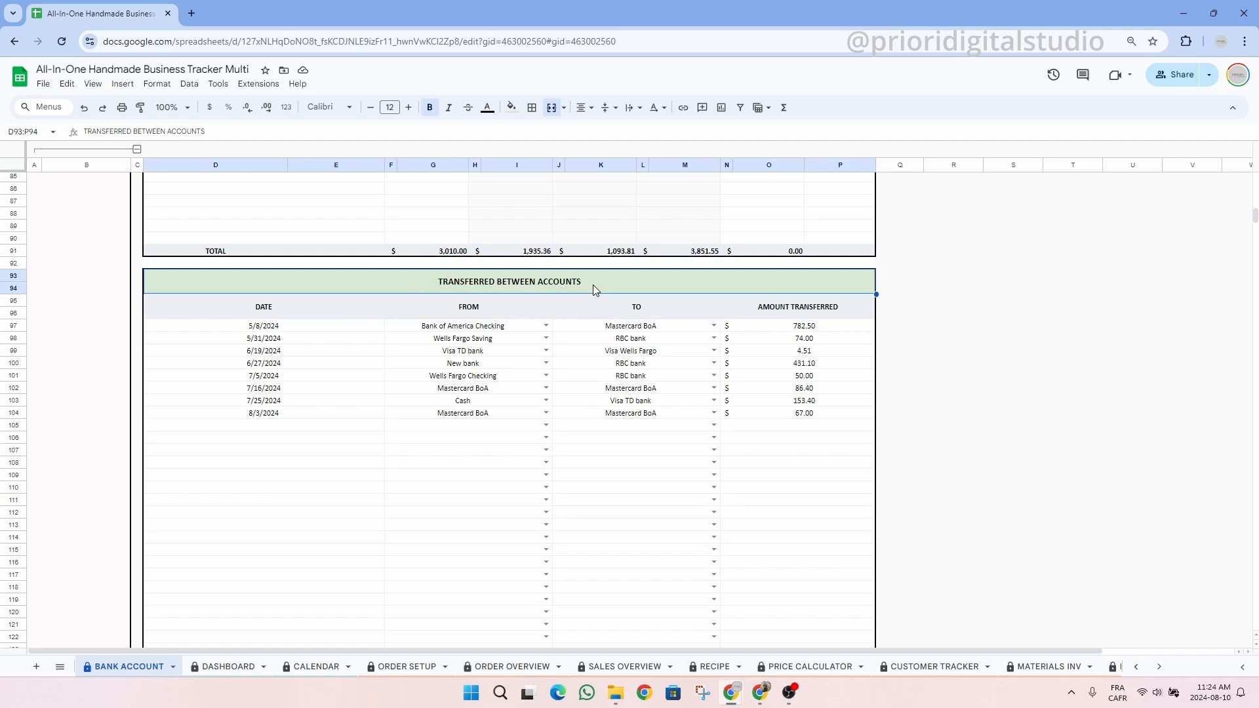
left_click(274, 314)
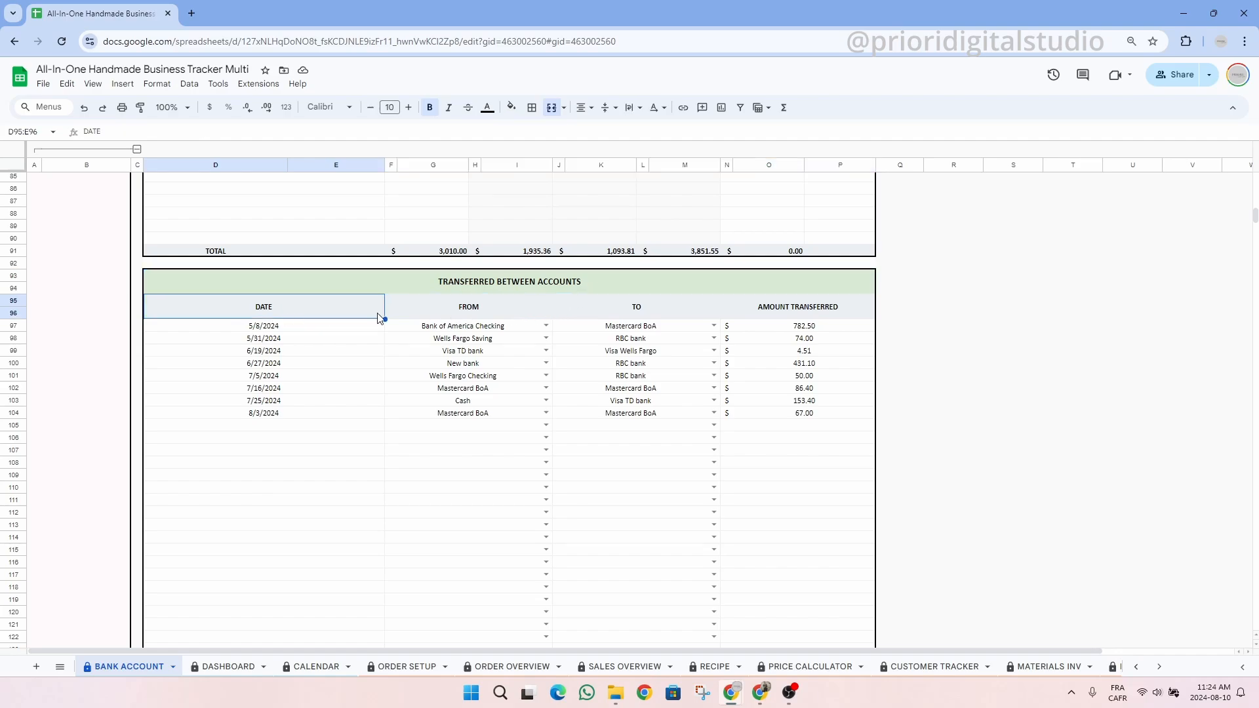
left_click(464, 315)
left_click(663, 312)
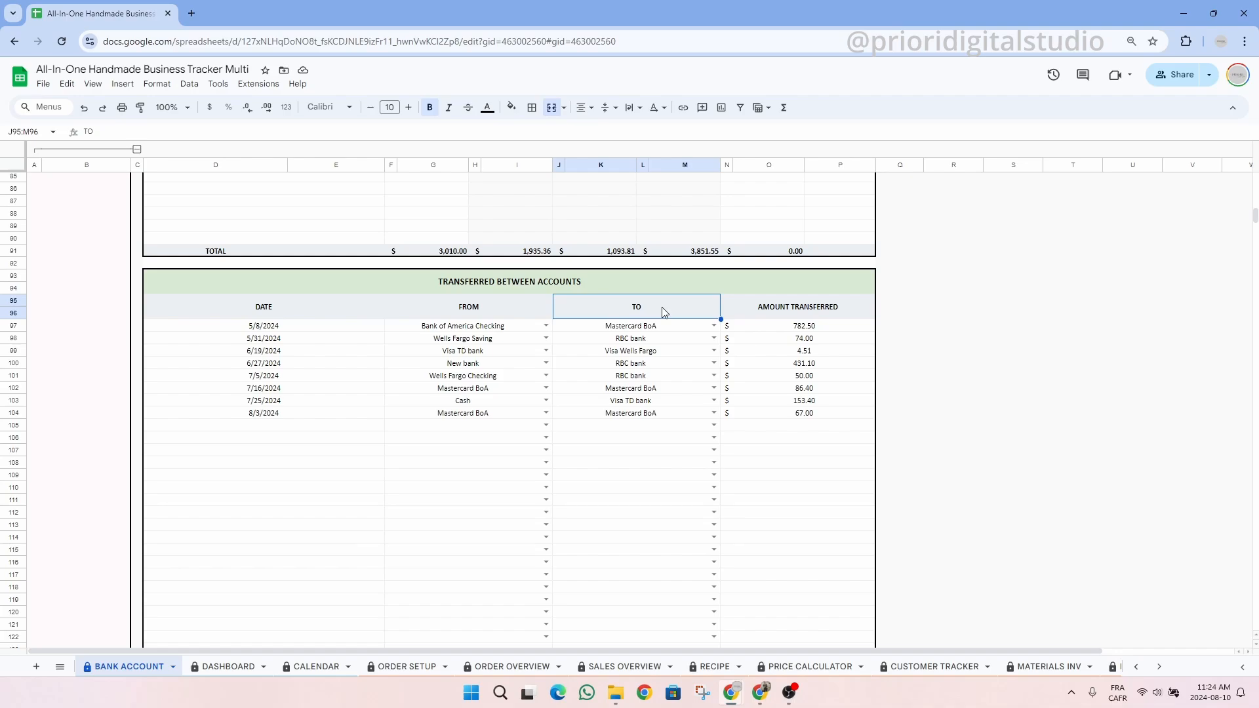
left_click(812, 308)
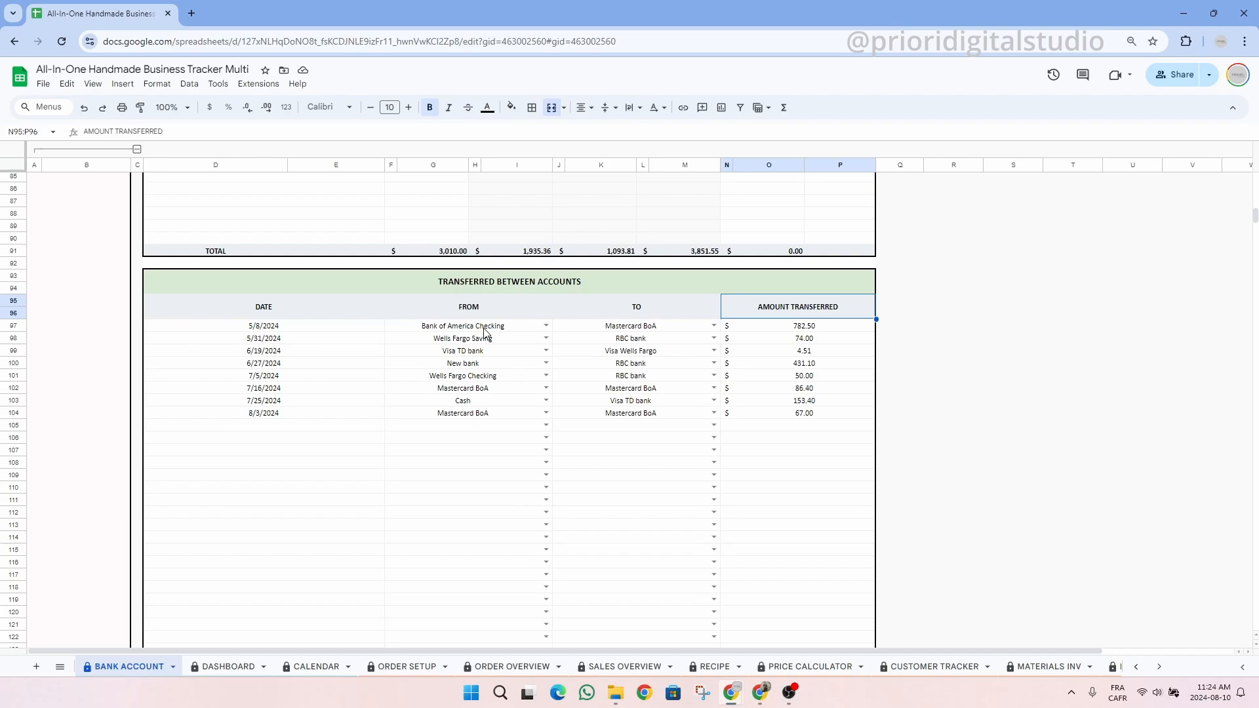
left_click(615, 287)
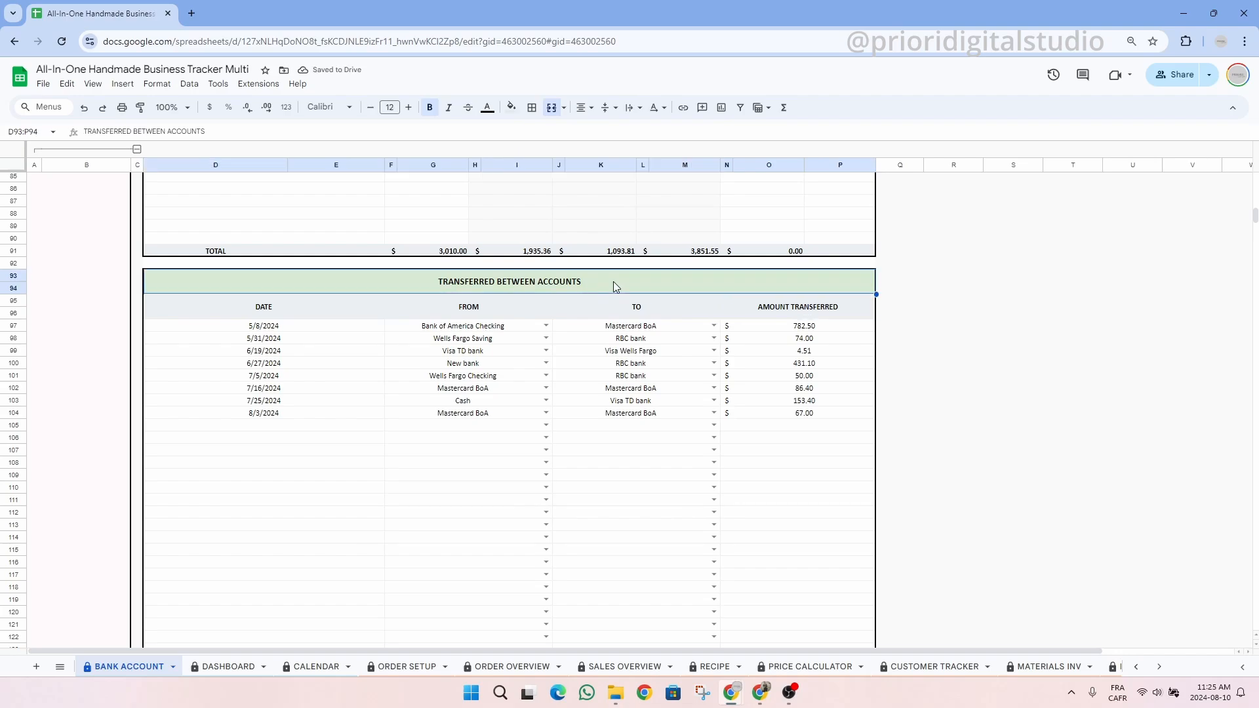
- Record a transfer in row 105 dated 8/10/2024 from Bank of America Checking to Bank of America Savings for 100
double_click(289, 426)
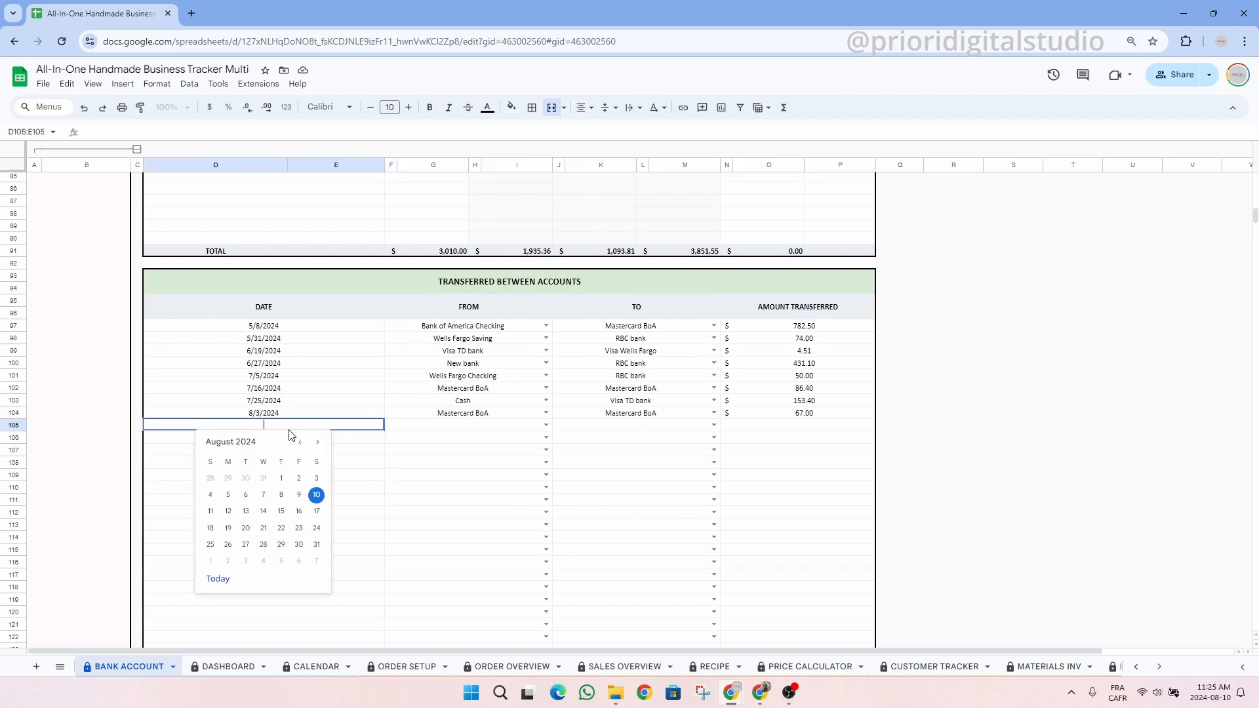
left_click(216, 580)
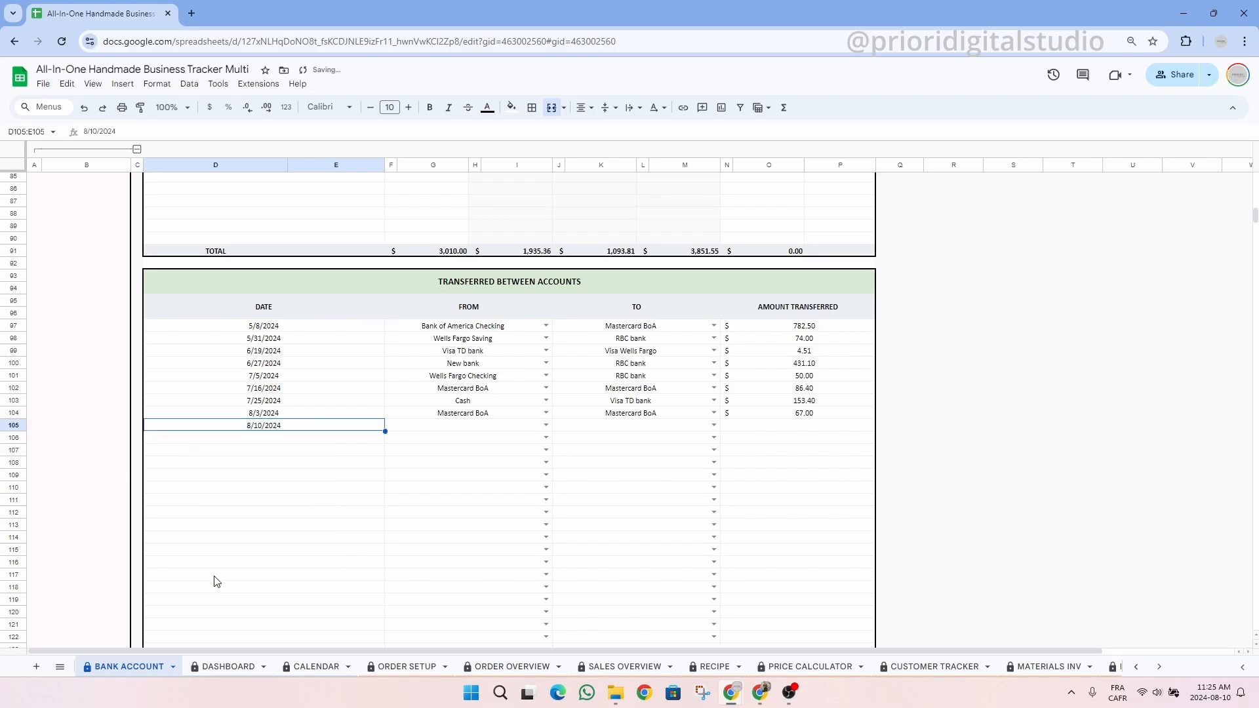
left_click(549, 424)
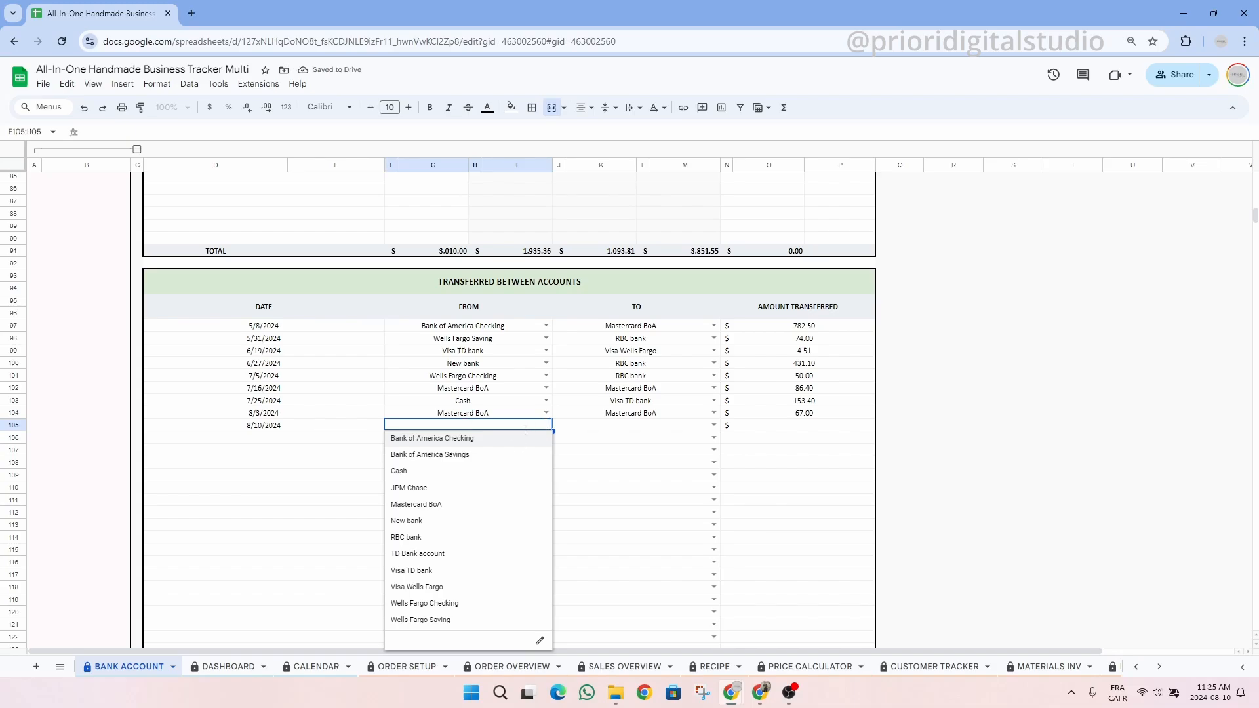
left_click(493, 439)
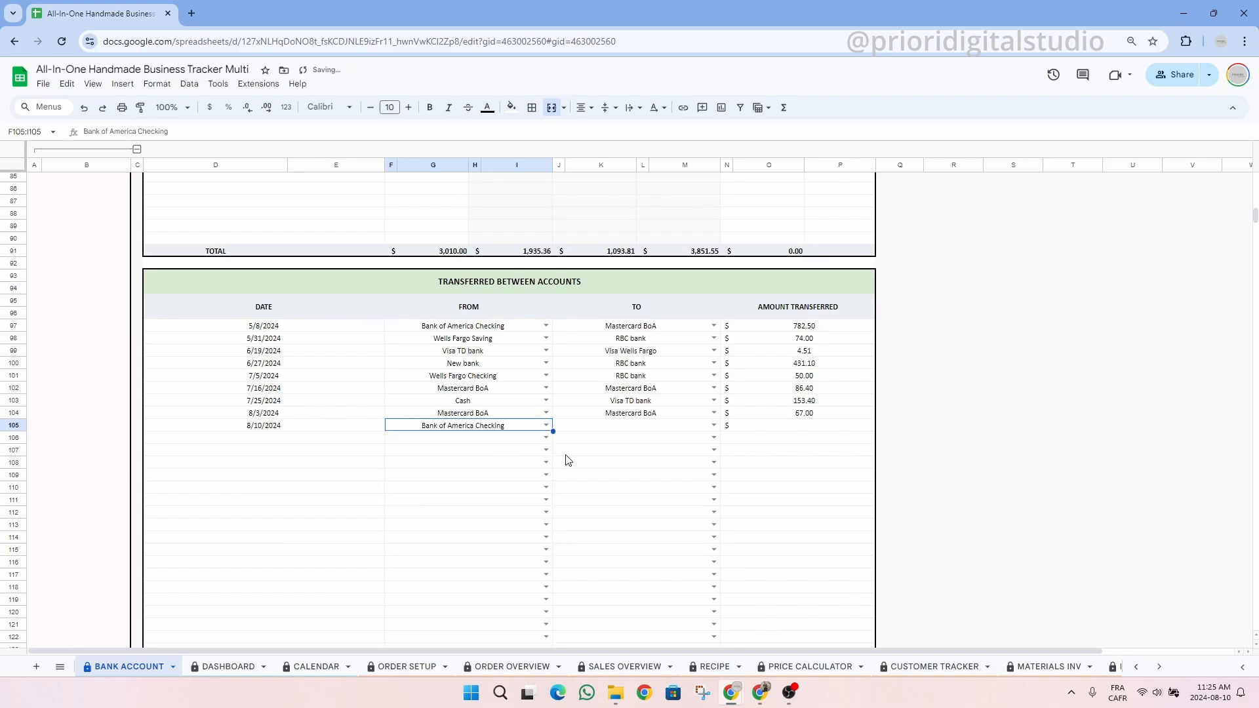
left_click(713, 425)
left_click(668, 455)
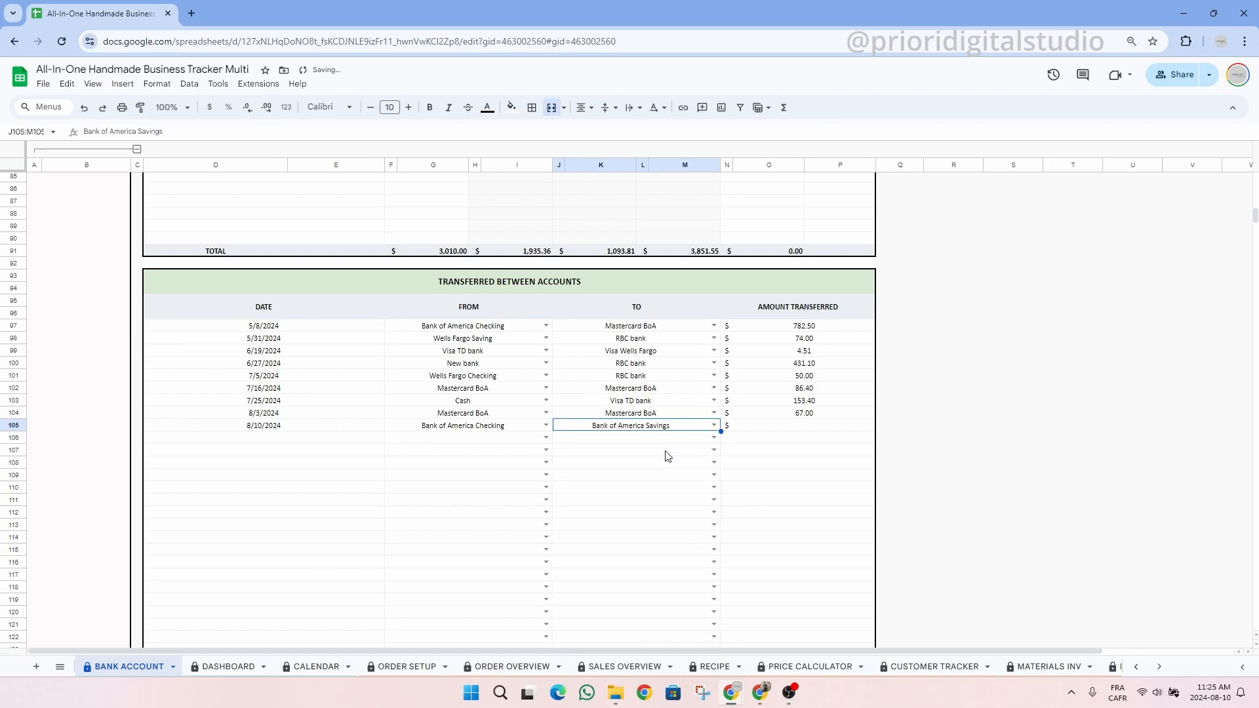
left_click(809, 430)
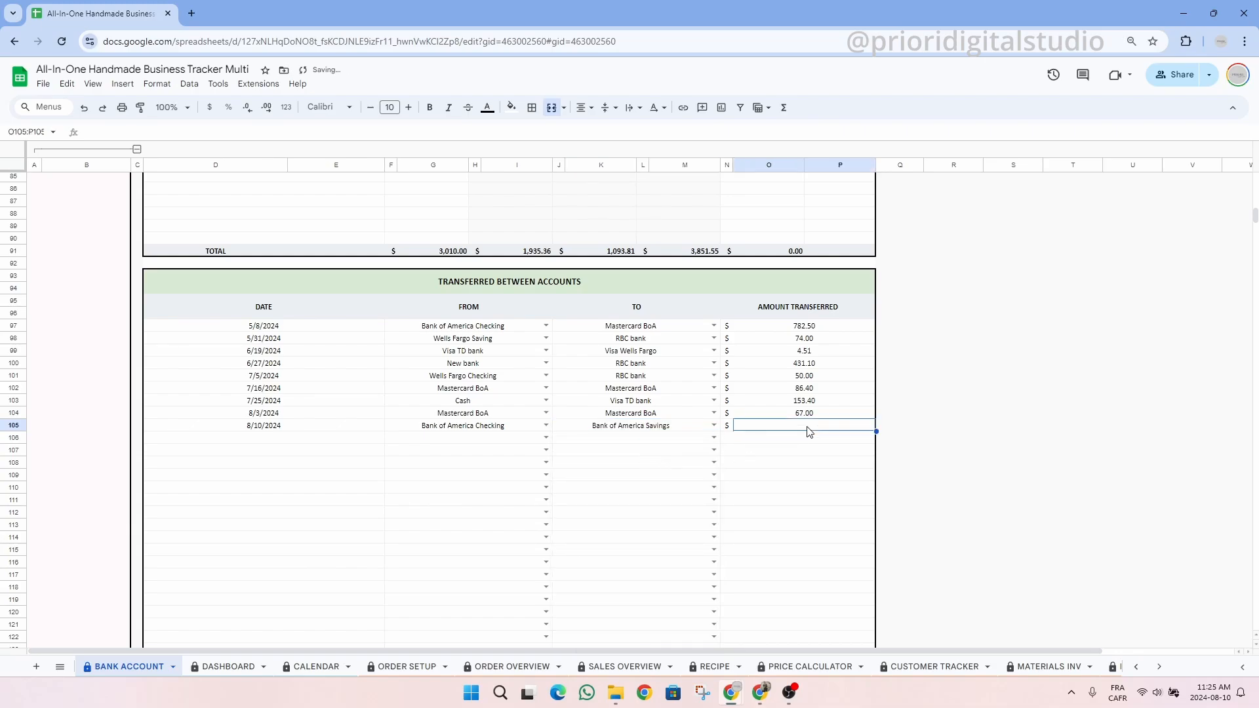
type("100")
left_click(820, 457)
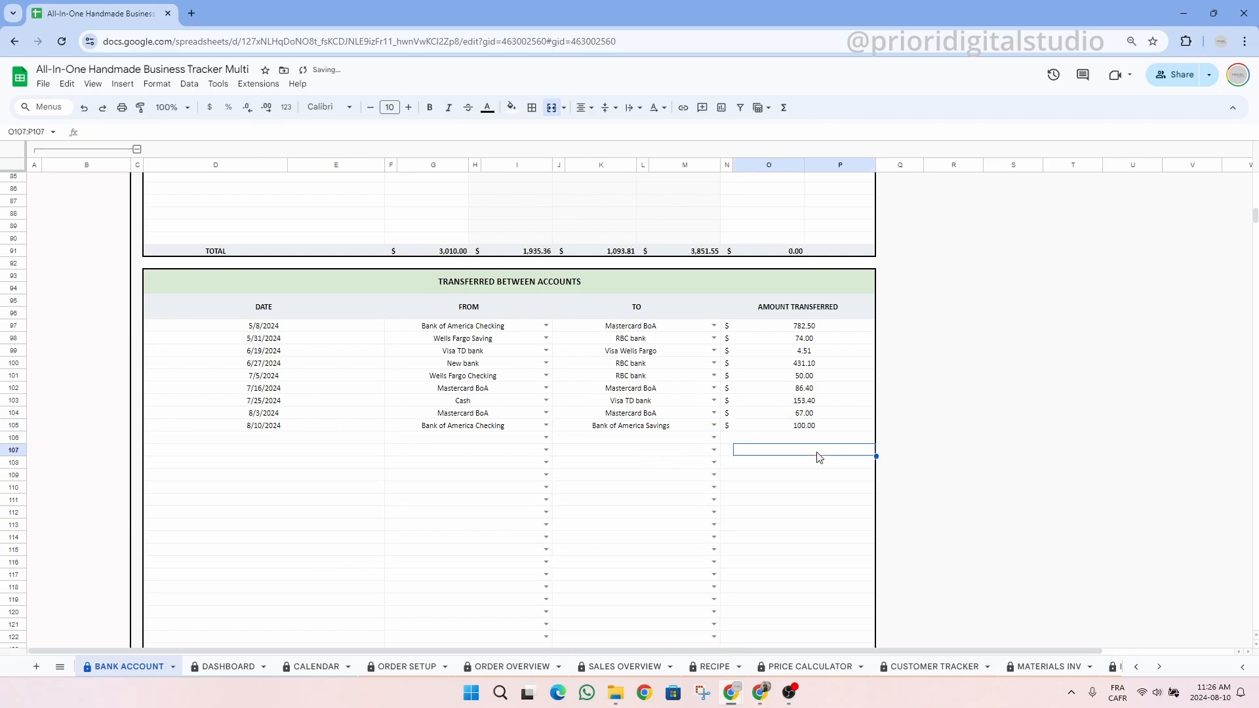
- Check the Total Deposit and Current Balance cells of the Bank of America Savings row in the Checking and Saving Accounts table
scroll(819, 457, "up", 12)
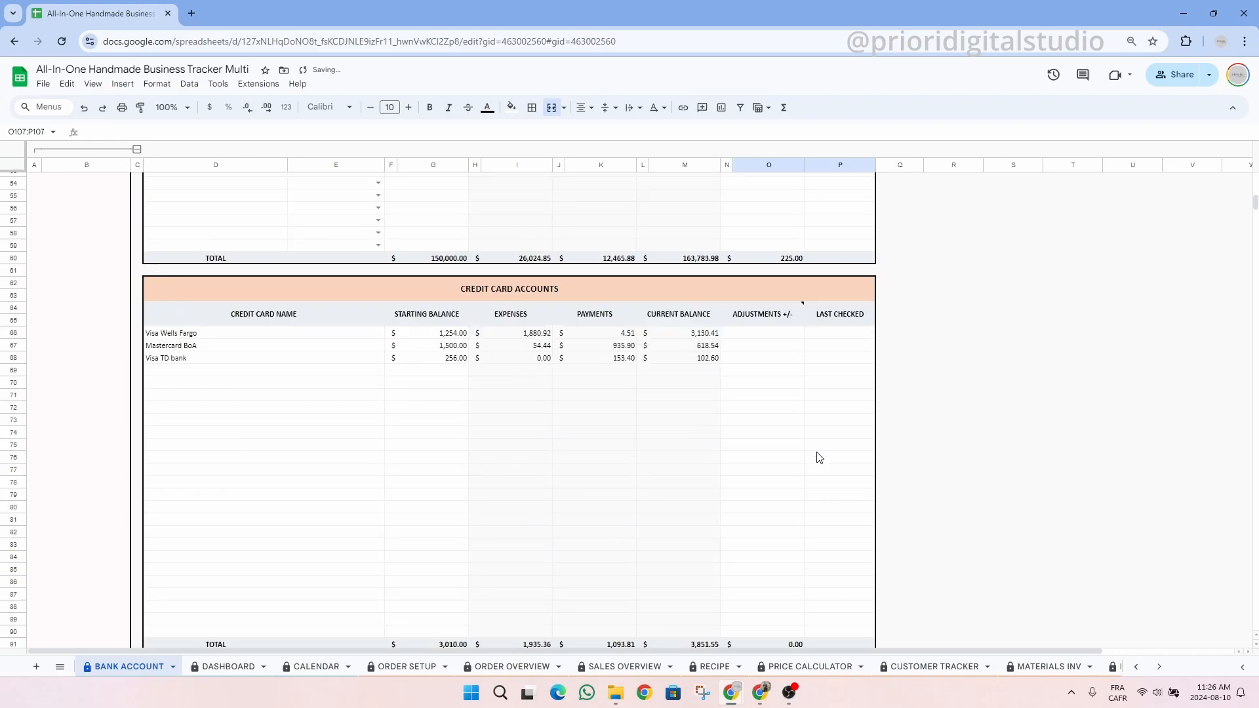
left_click(534, 426)
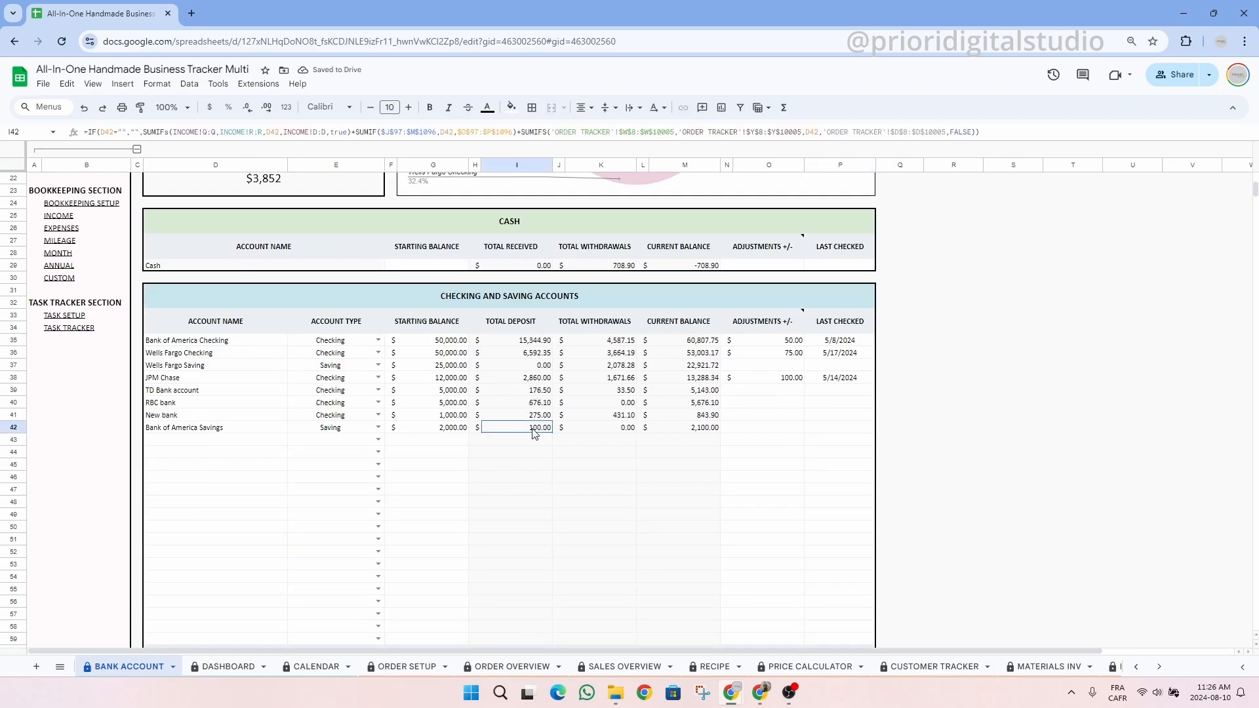
left_click_drag(238, 432, 523, 430)
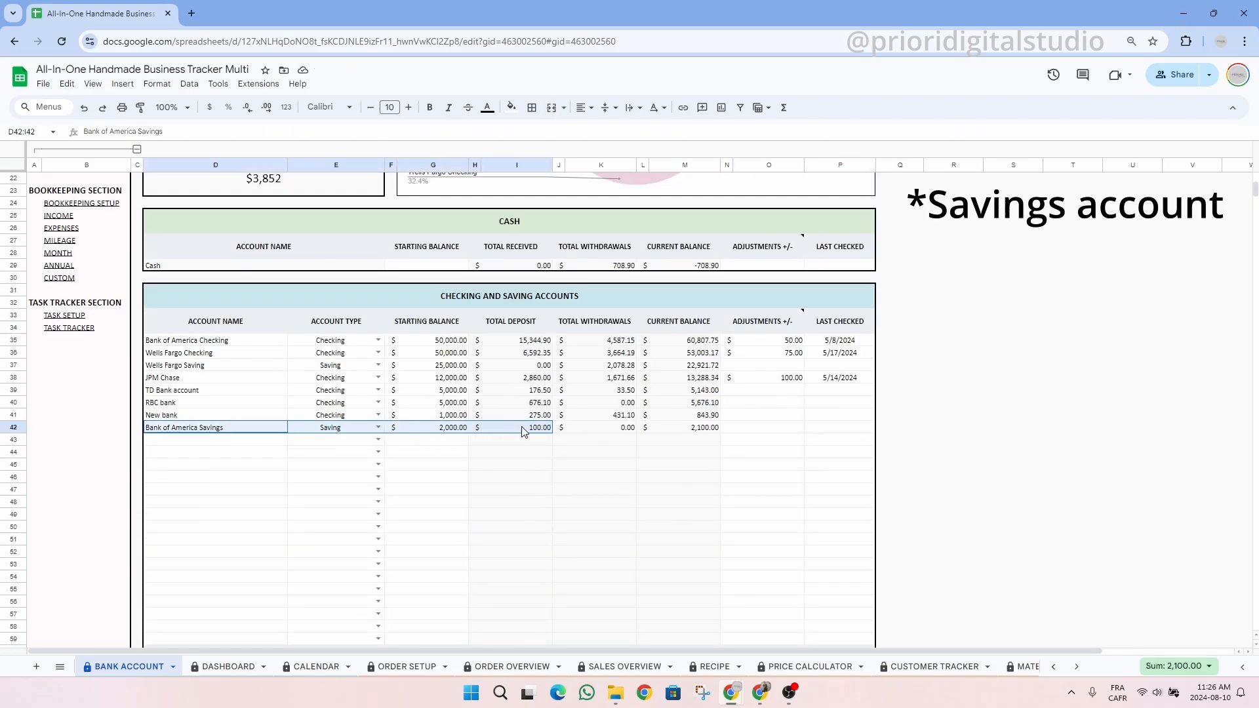
left_click(695, 431)
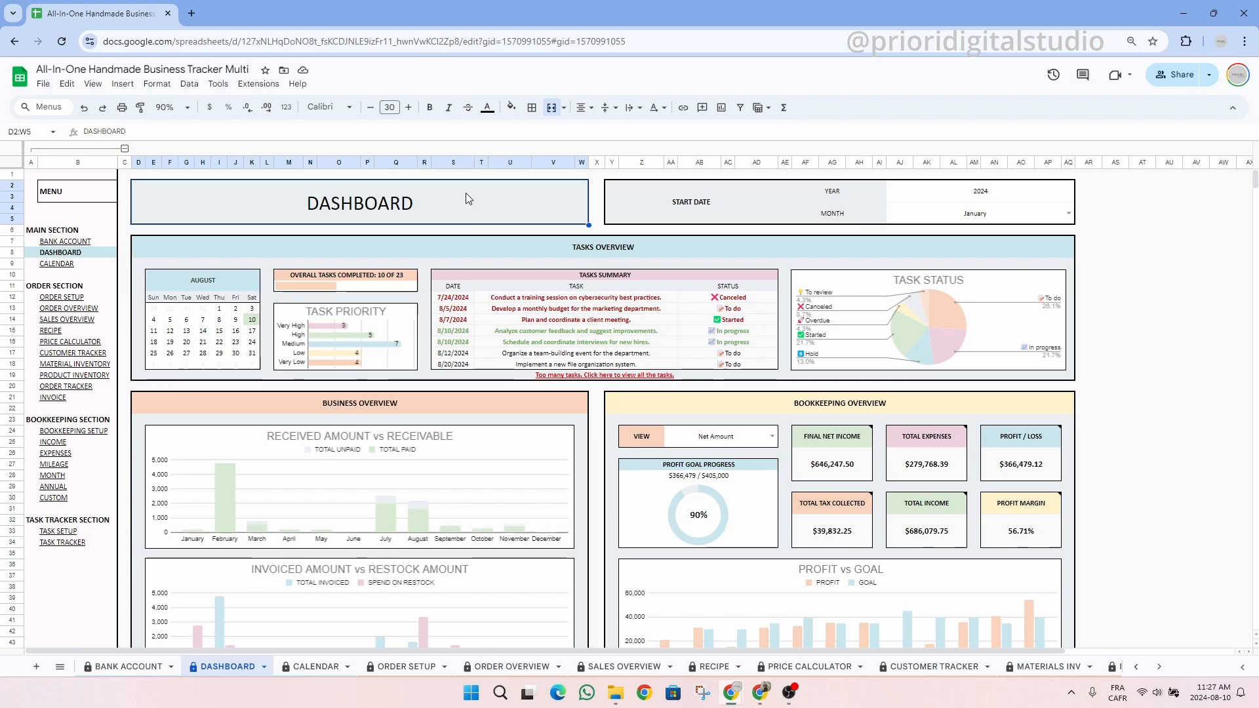
- Look over the Dashboard sheet's three sections: Tasks Overview, Business Overview and Bookkeeping Overview
left_click(513, 250)
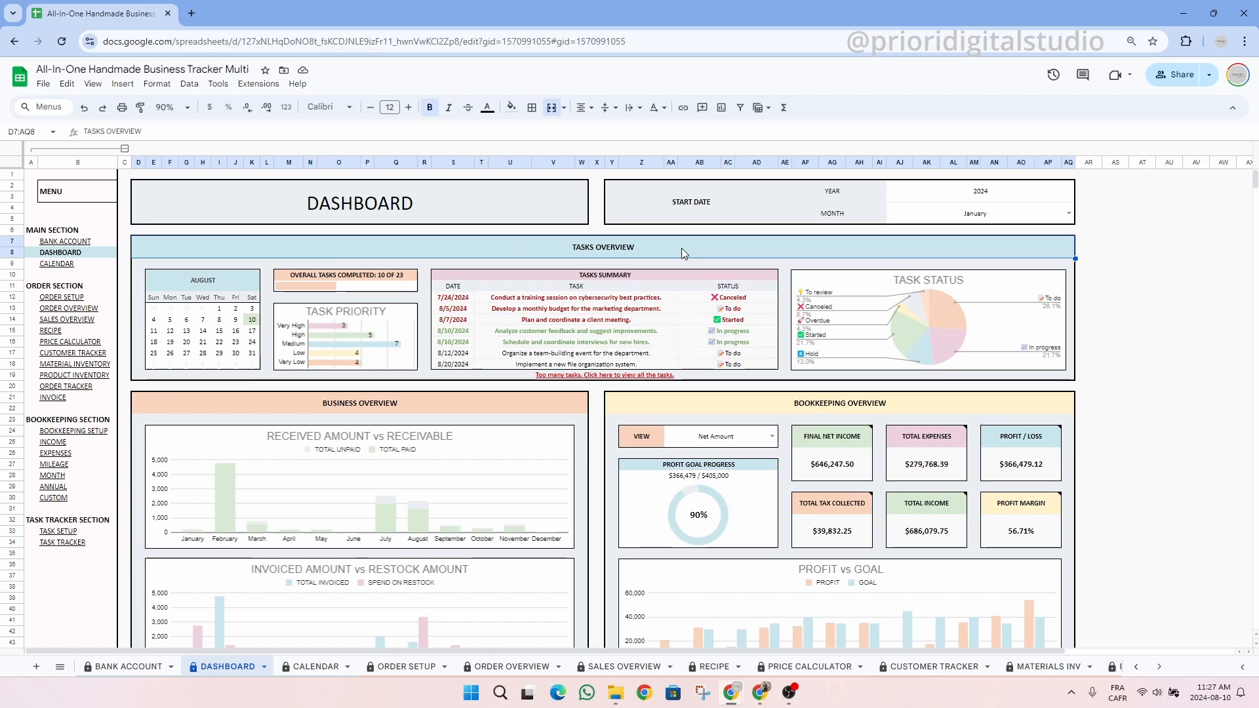
left_click(403, 412)
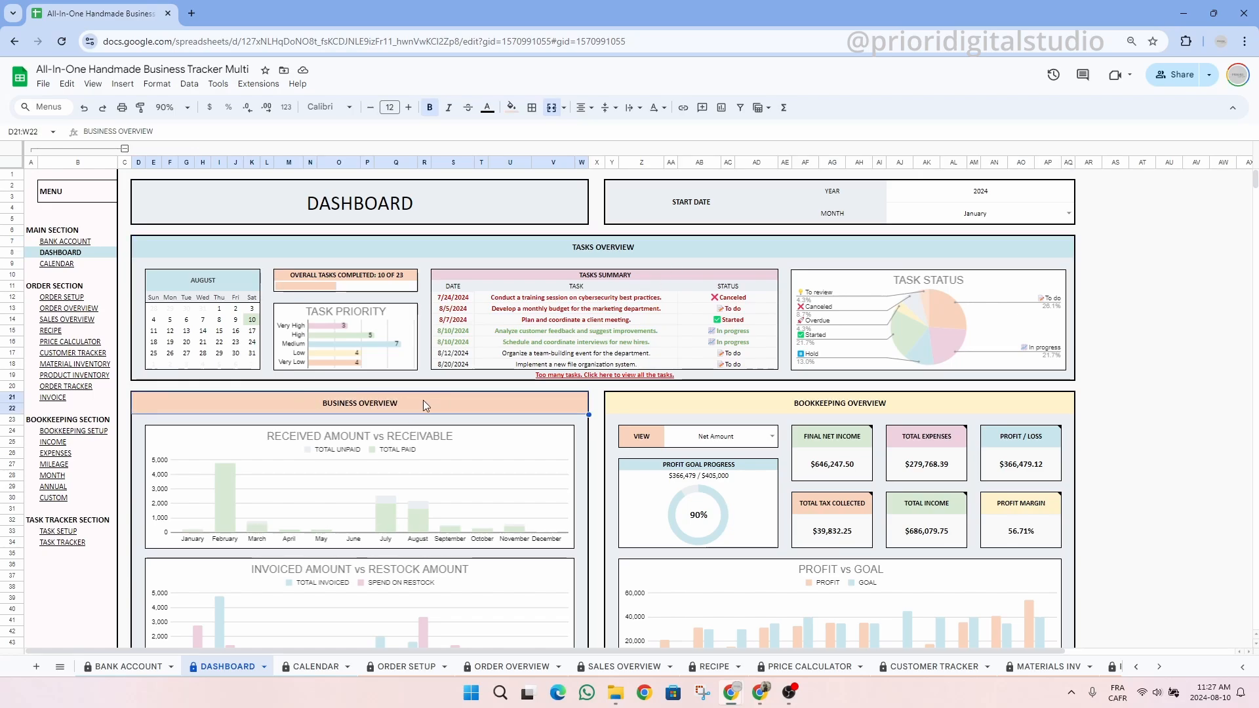
left_click(808, 410)
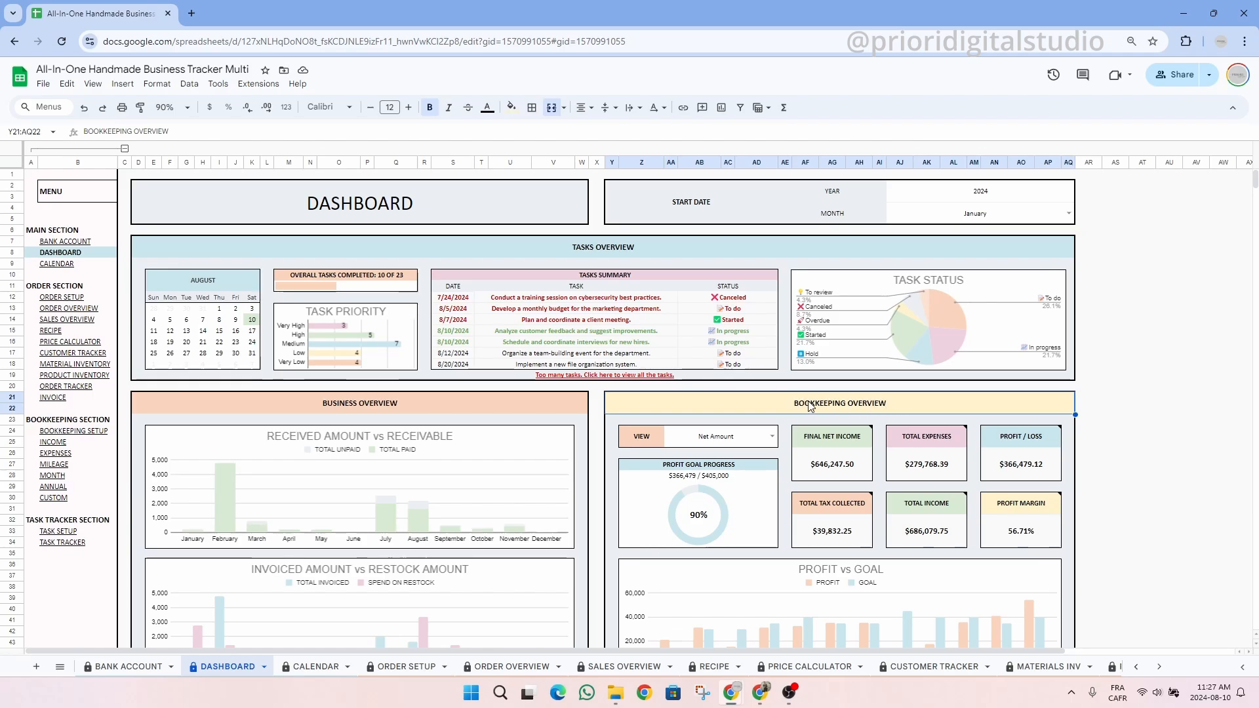
- Review the Dashboard's adjustable cells: the Start Date year and month and the Bookkeeping Overview's View selector
left_click_drag(943, 210, 944, 192)
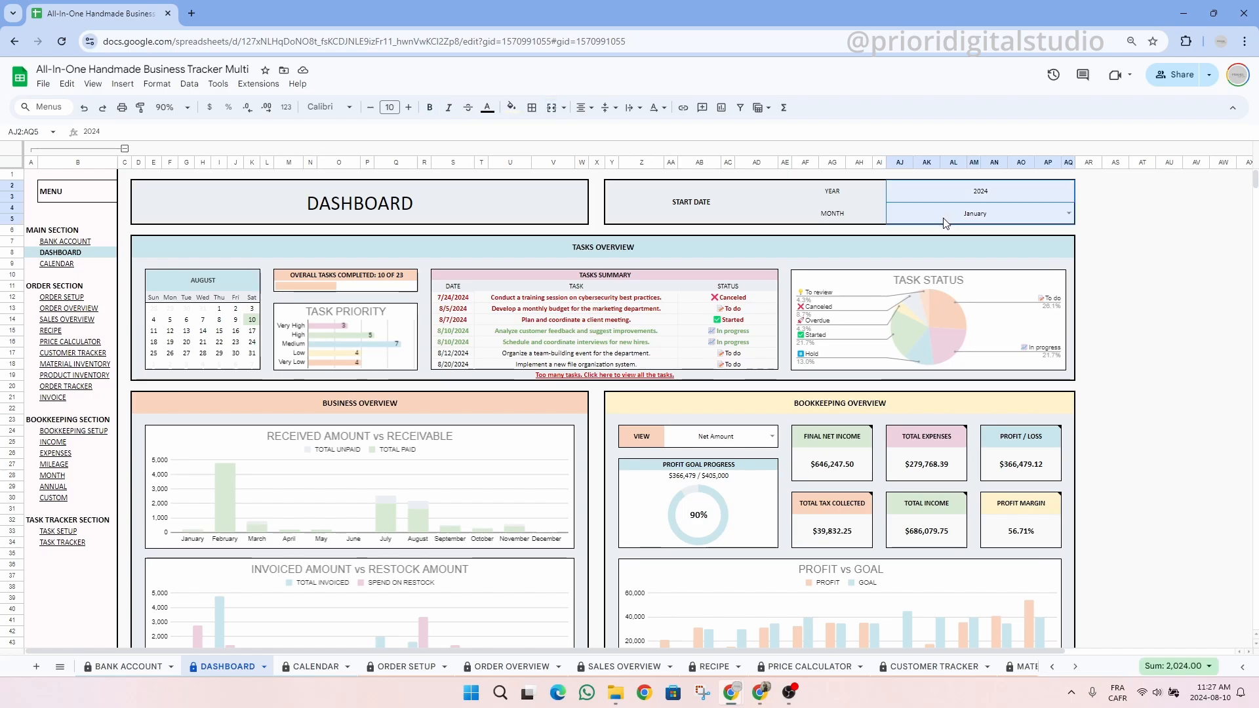
left_click(731, 446)
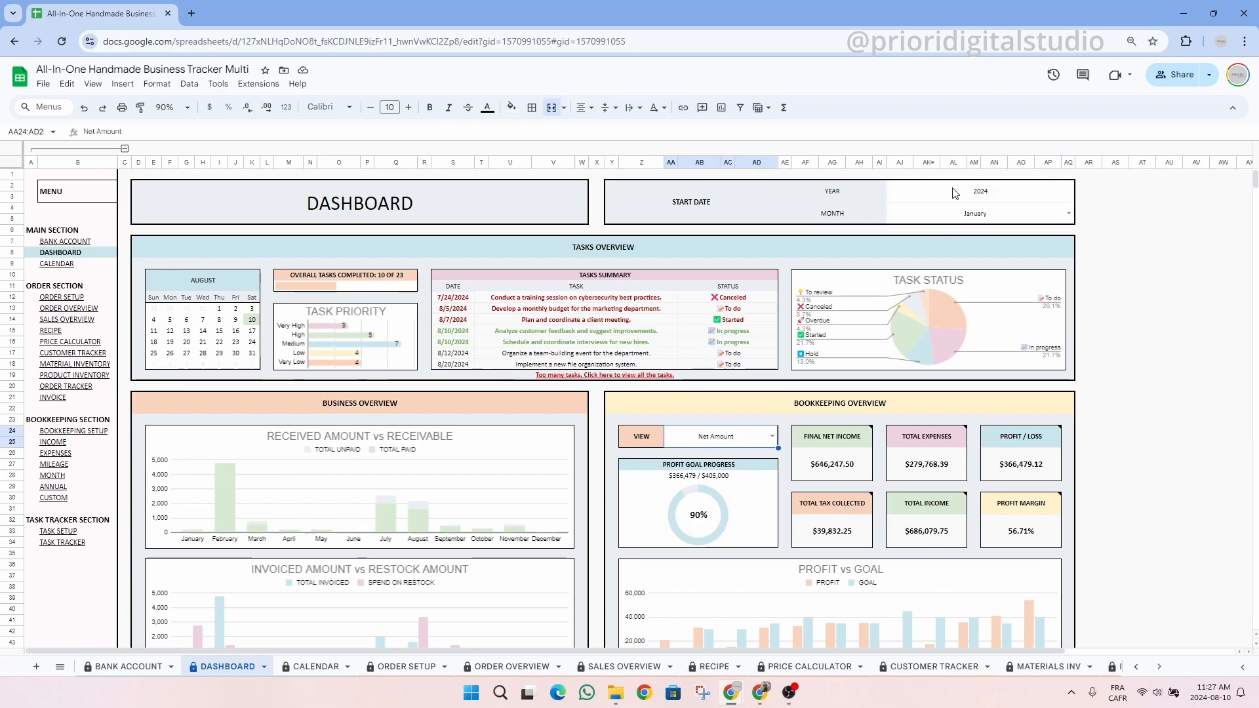
left_click_drag(956, 194, 954, 223)
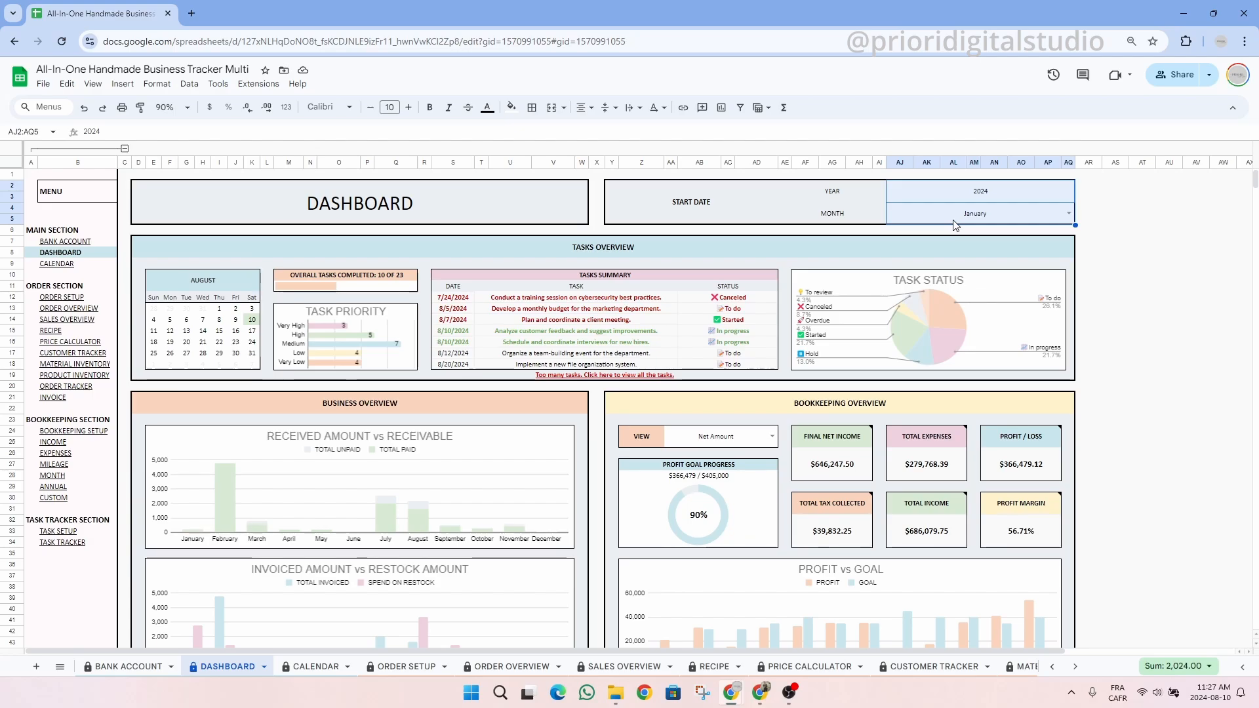
left_click(1016, 211)
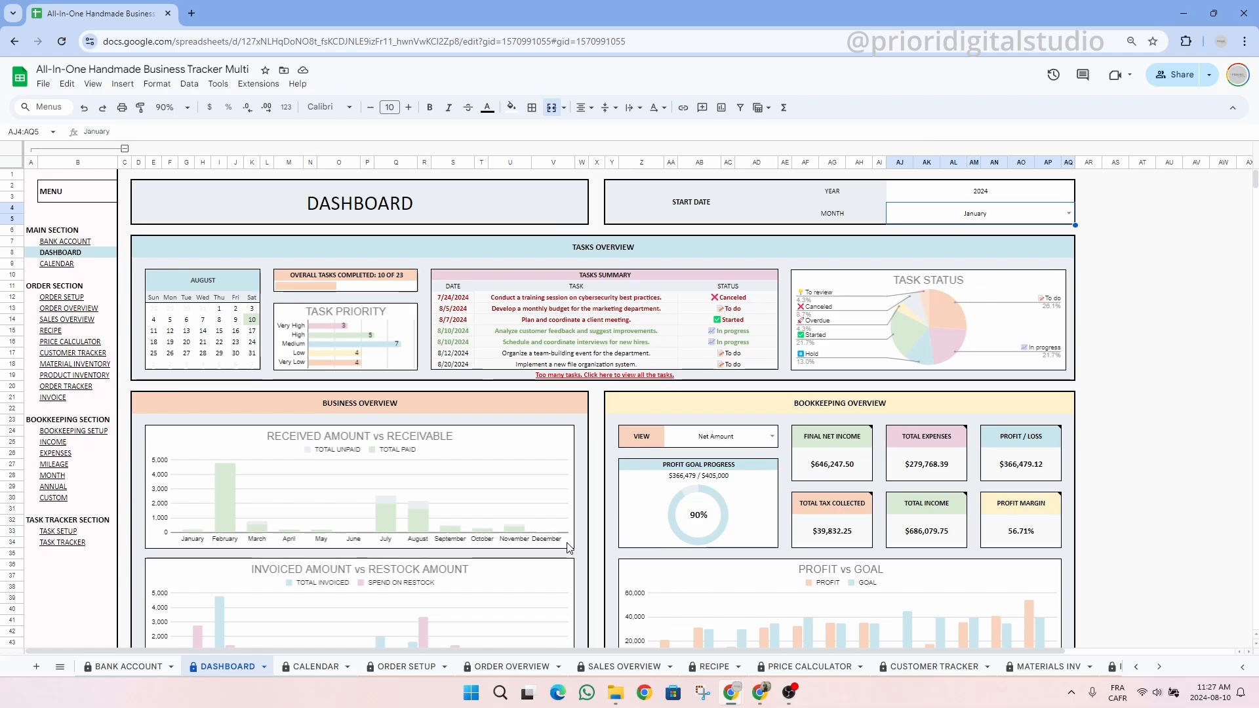
- Inspect the whole Tasks Overview block in relation to the Start Date setting on the Dashboard
left_click(646, 251)
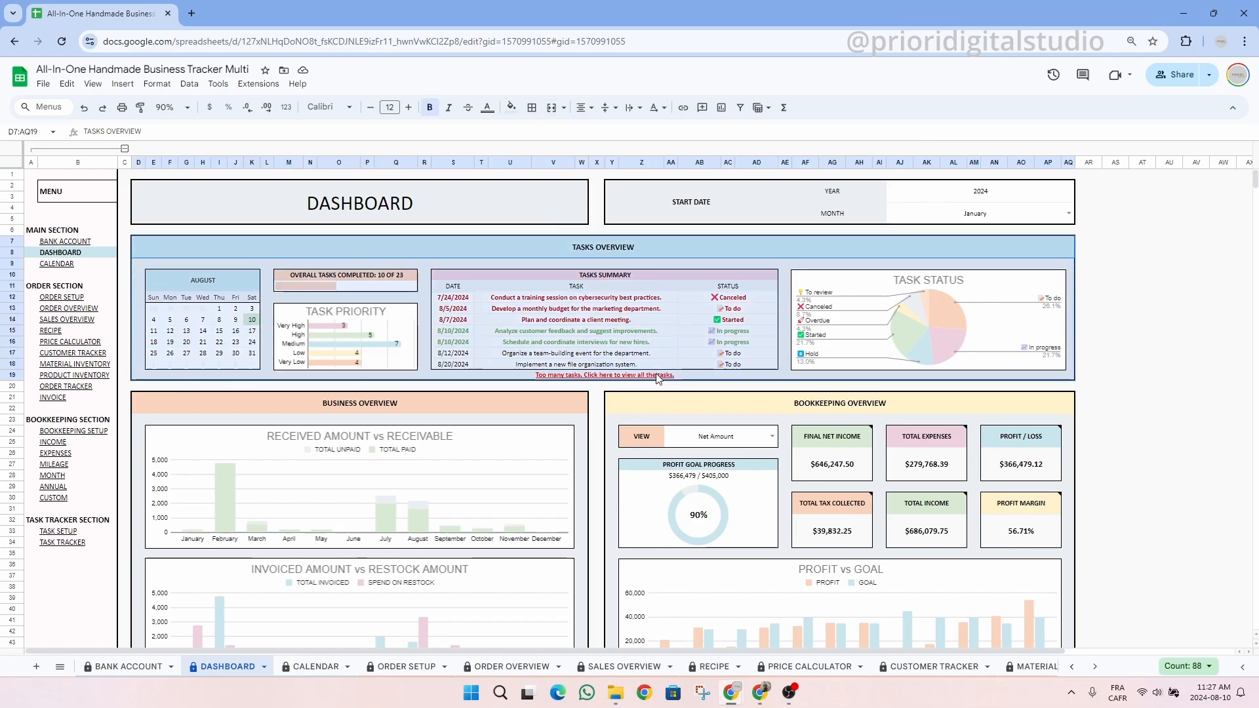
mouse_move(658, 378)
left_click(802, 380)
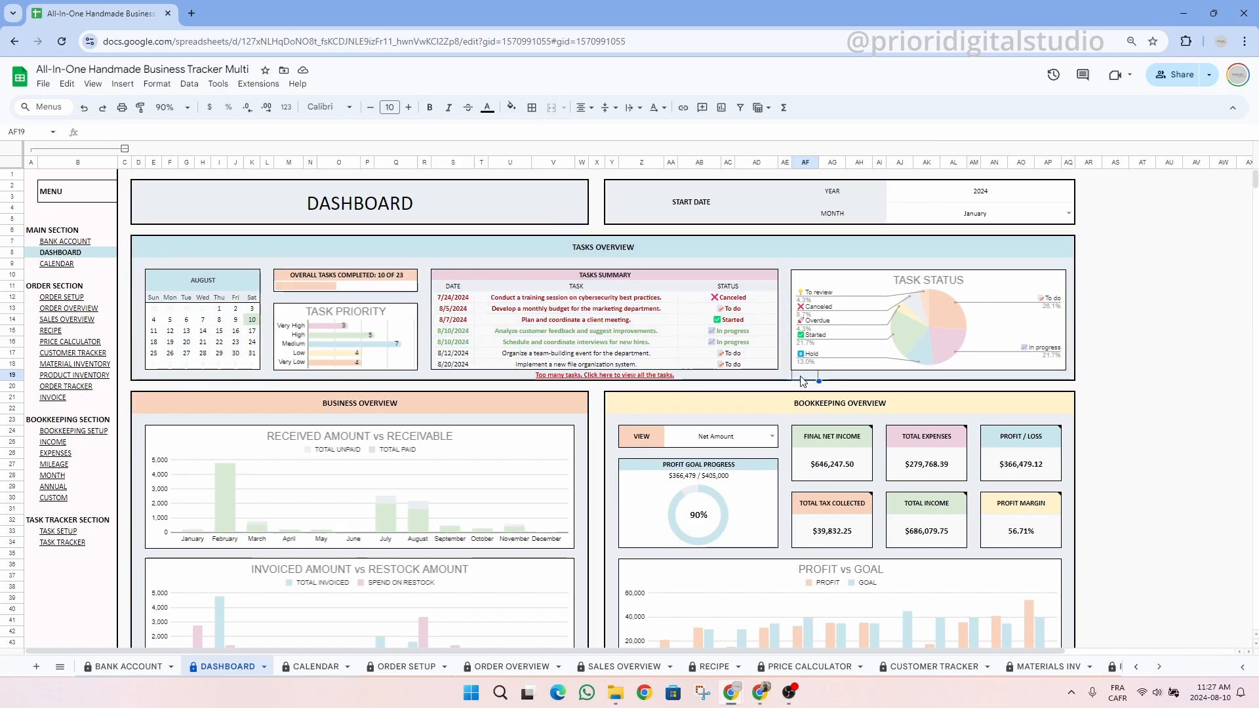
left_click(710, 199)
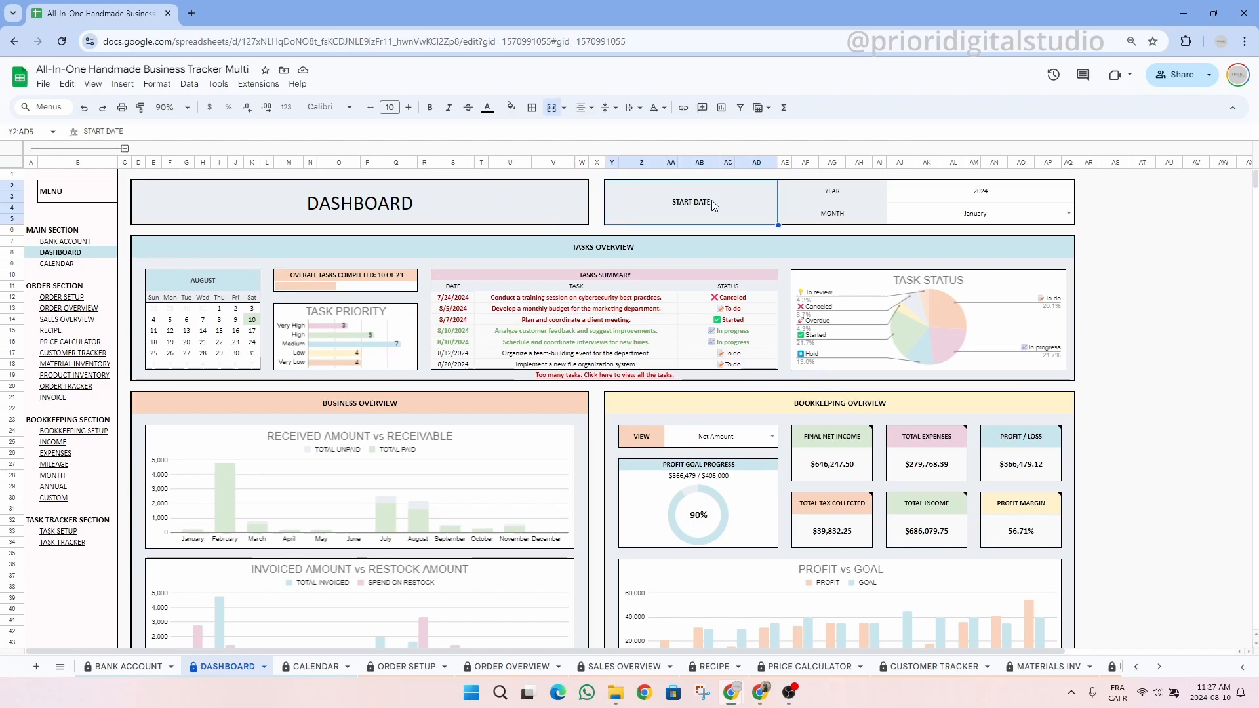
- Set the View option of the Bookkeeping Overview to Total Amount and look through the Dashboard's tables and charts
left_click(740, 437)
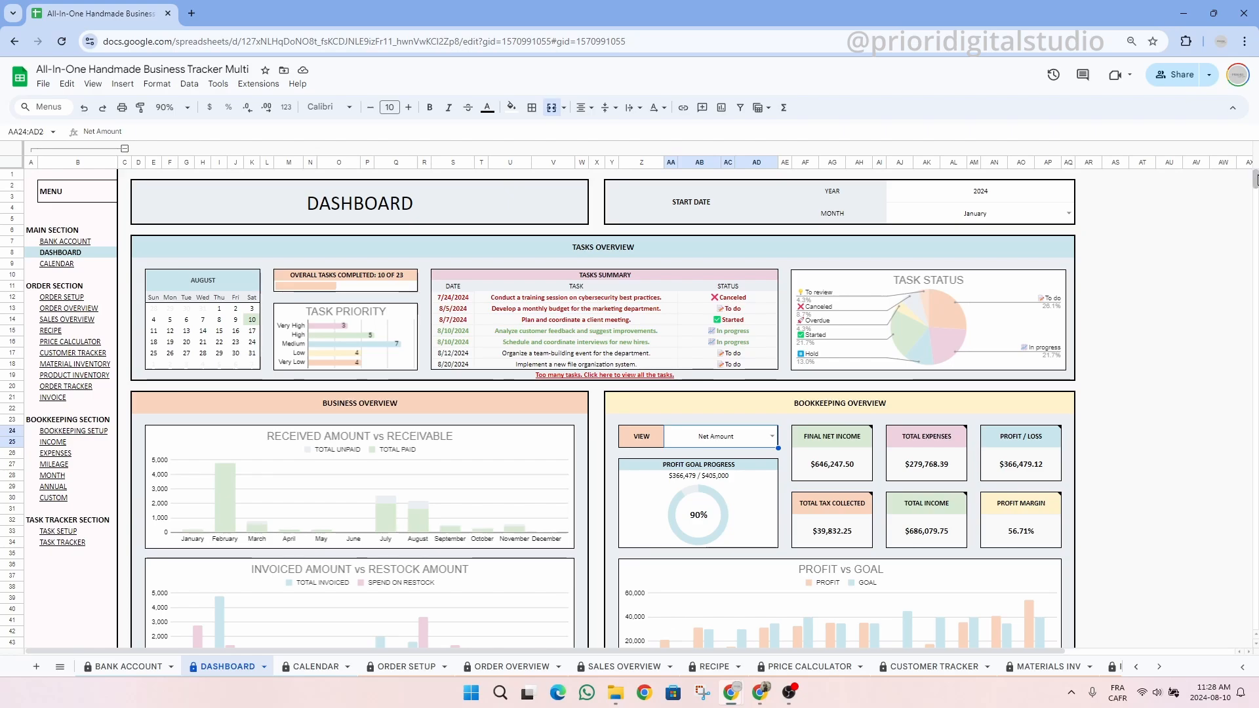
scroll(1256, 185, "down", 2)
scroll(1255, 186, "down", 2)
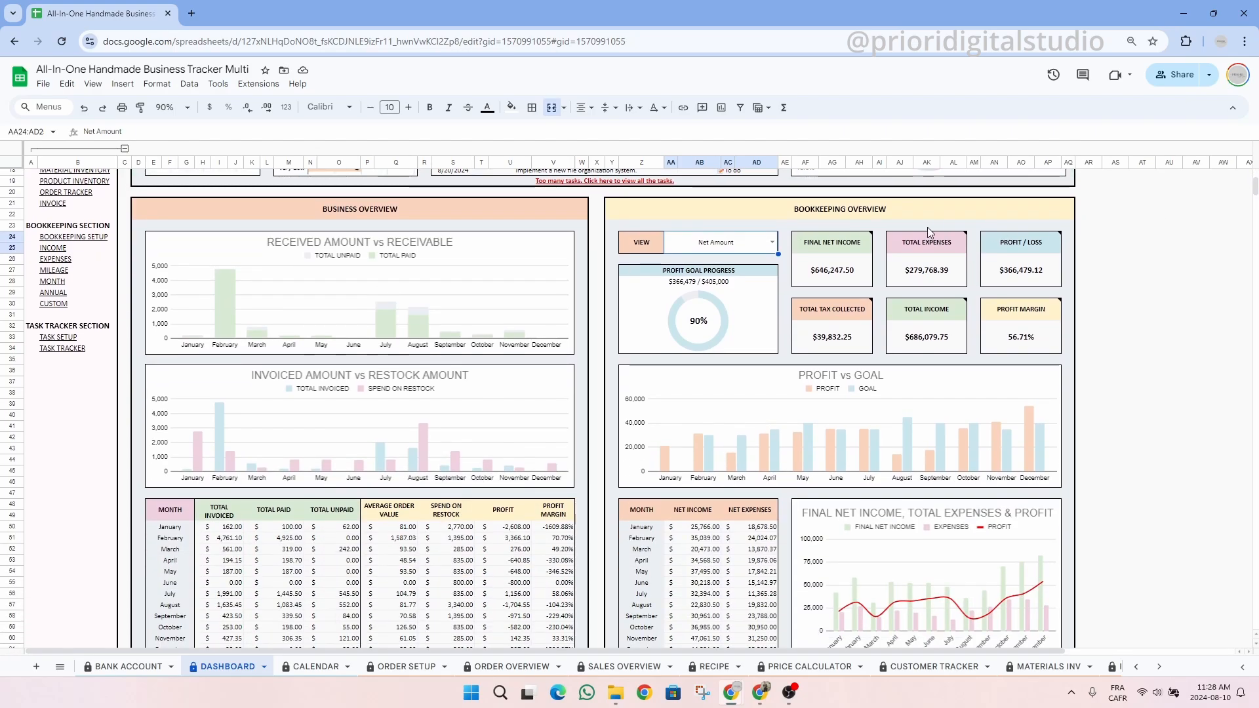
left_click(772, 242)
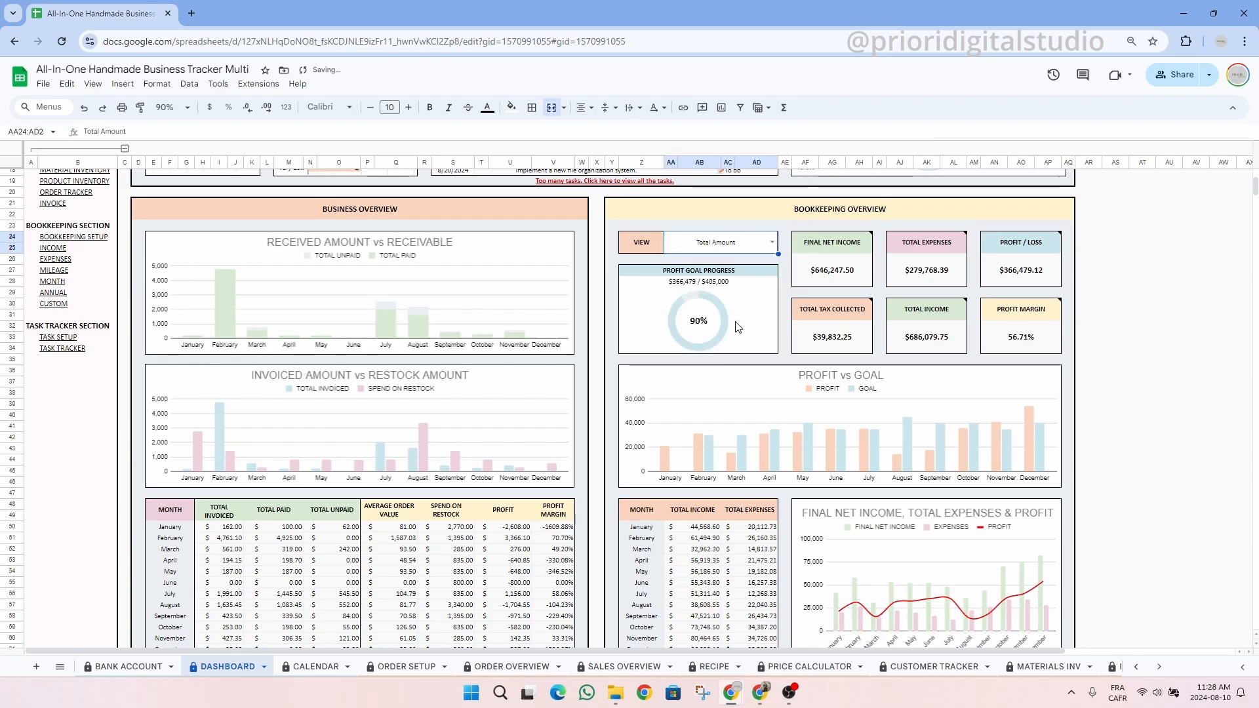
scroll(737, 354, "down", 5)
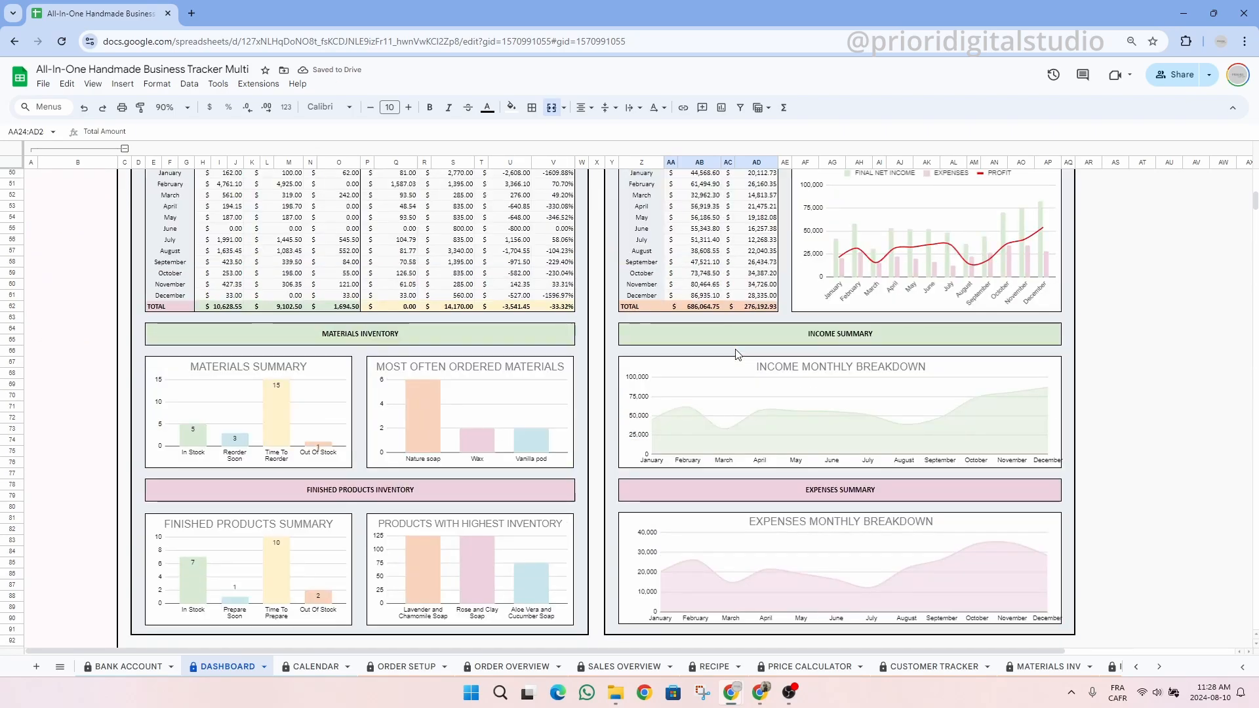
- Examine the Tasks Overview's monthly calendar, overall tasks completed bar, and Tasks Summary table with its date column
scroll(537, 246, "up", 8)
left_click(608, 254)
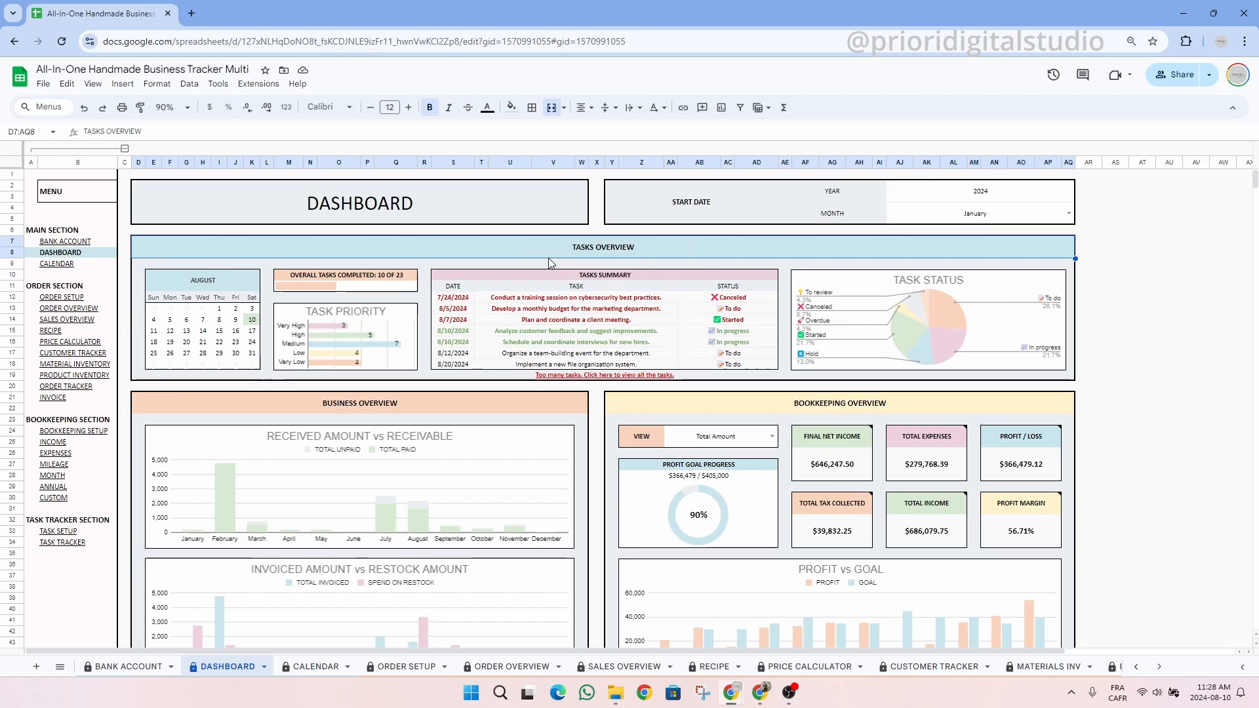
left_click_drag(200, 279, 198, 371)
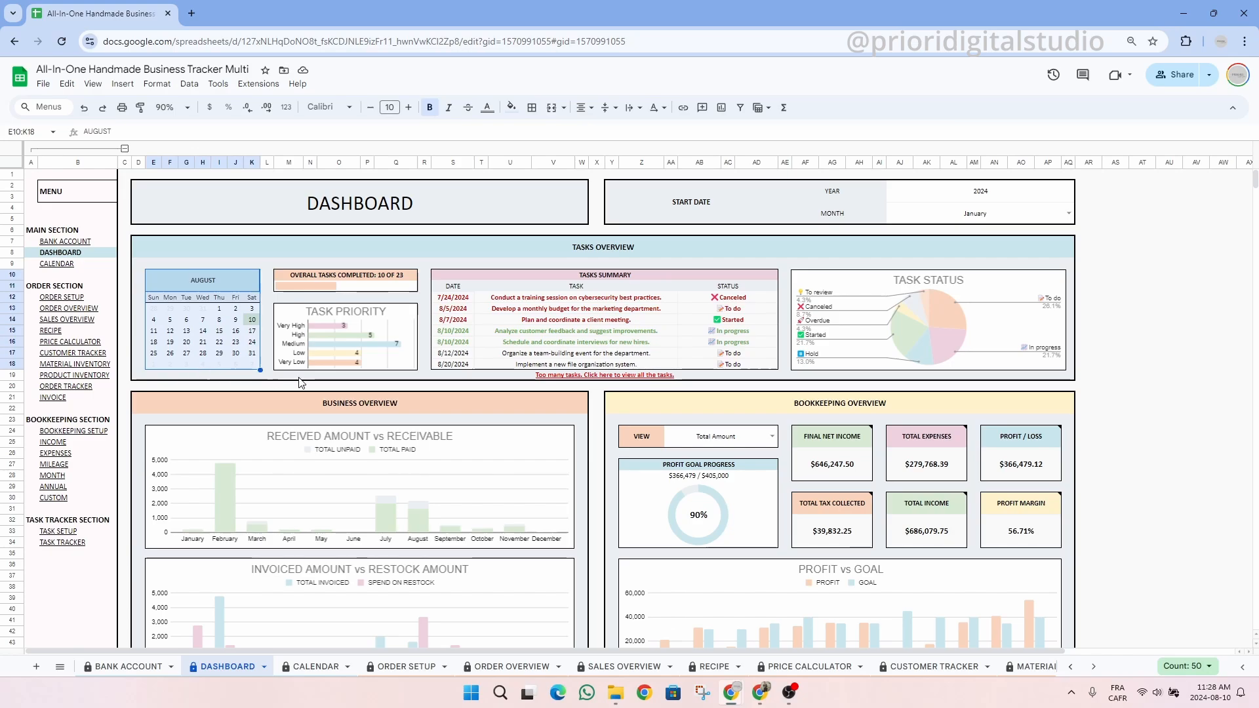
left_click(367, 280)
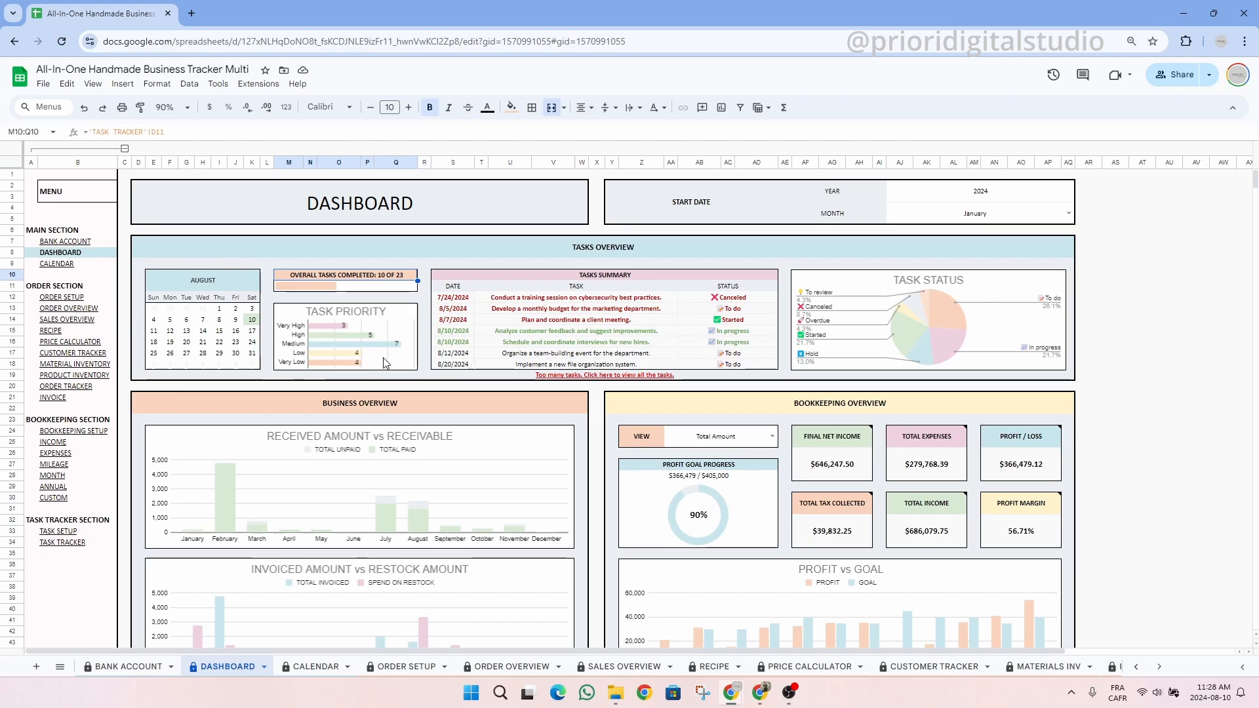
left_click(577, 278)
left_click_drag(577, 282, 642, 277)
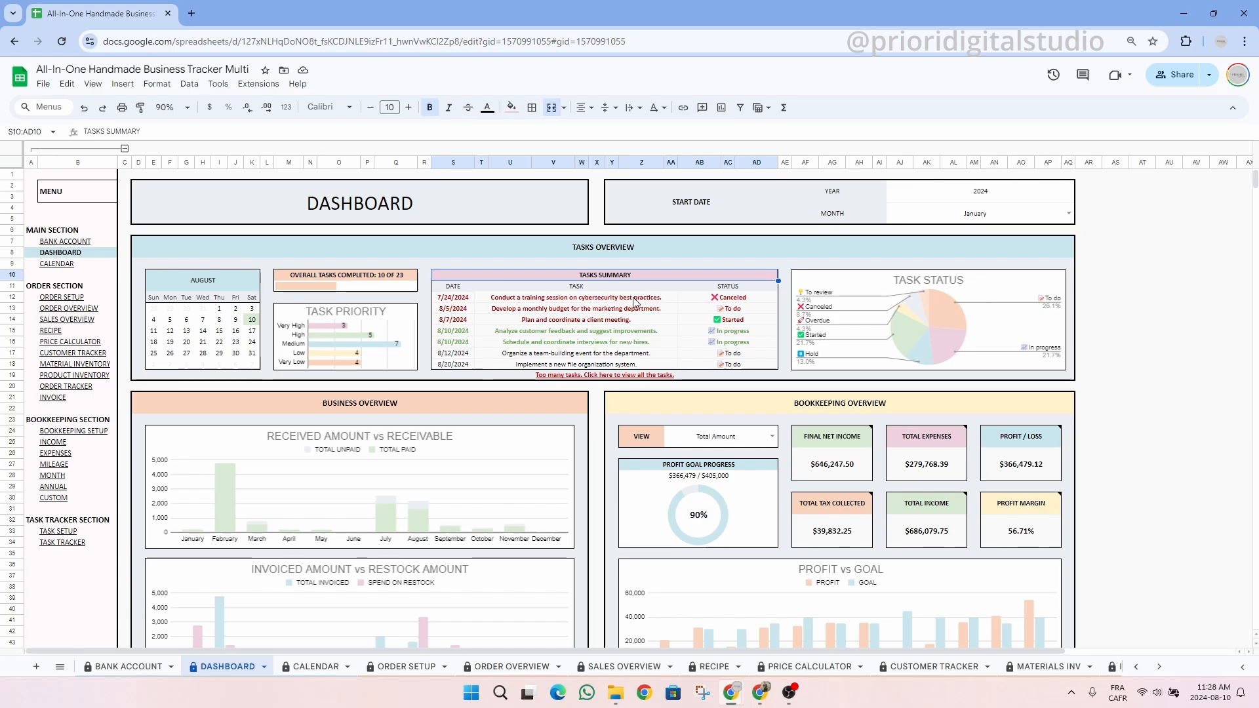
mouse_move(607, 382)
left_click_drag(461, 299, 459, 364)
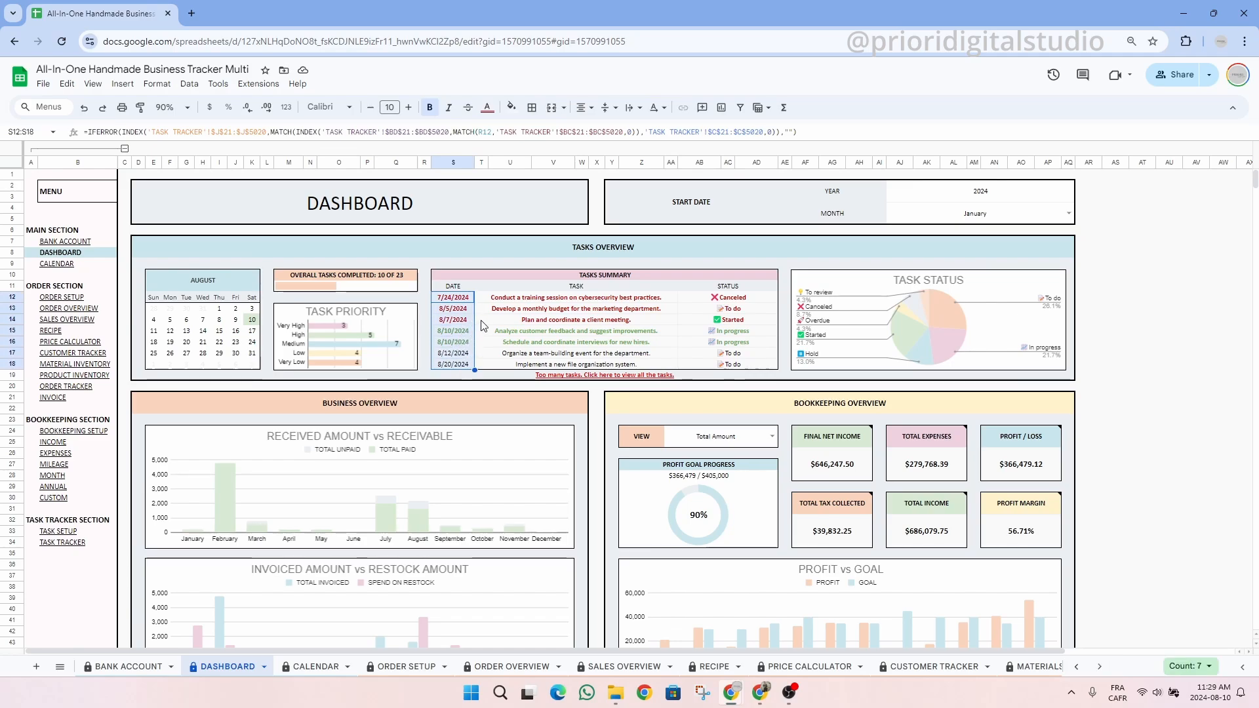
- Review the Business Overview's charts and monthly table, including the Materials Inventory and Finished Products Inventory sections
left_click(399, 403)
scroll(422, 392, "down", 4)
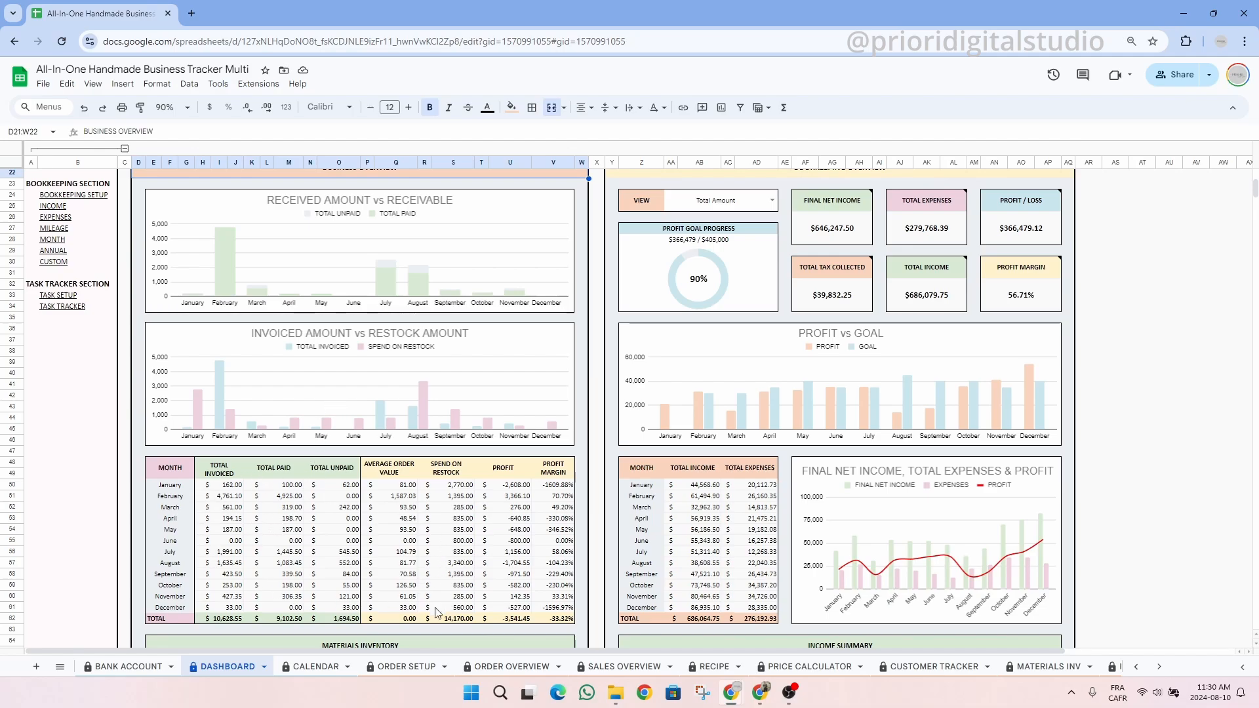
scroll(505, 461, "down", 5)
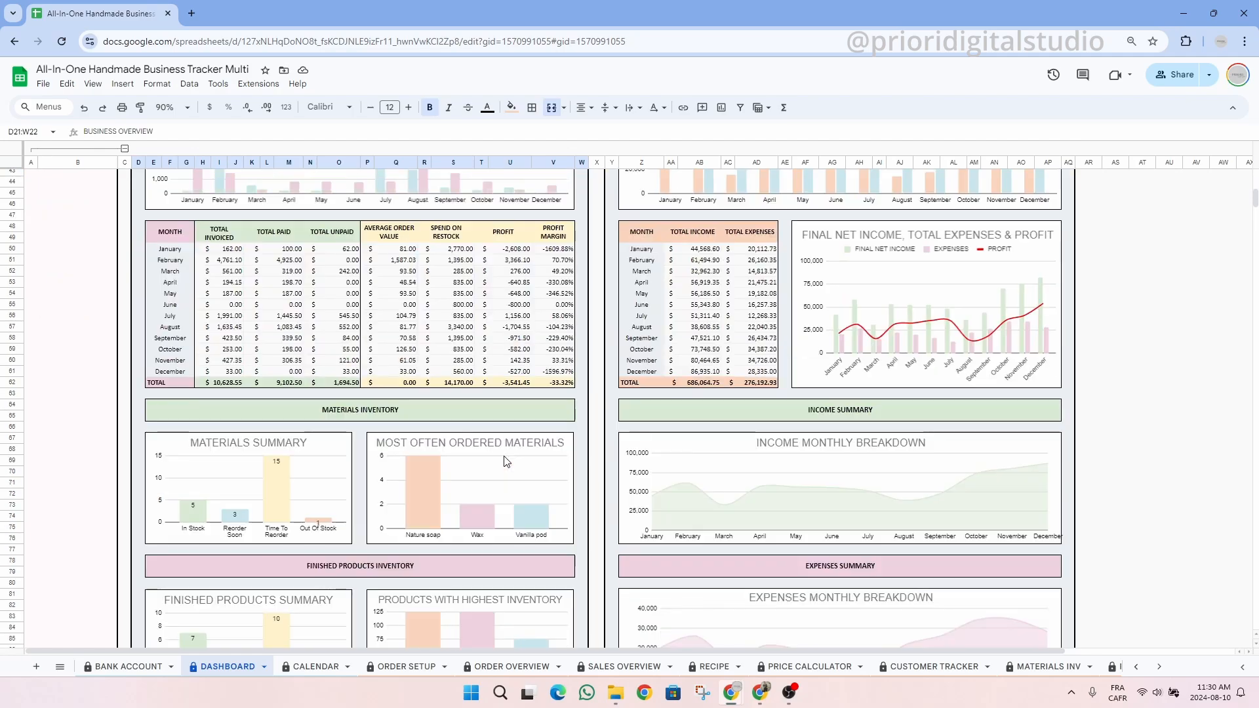
left_click(405, 295)
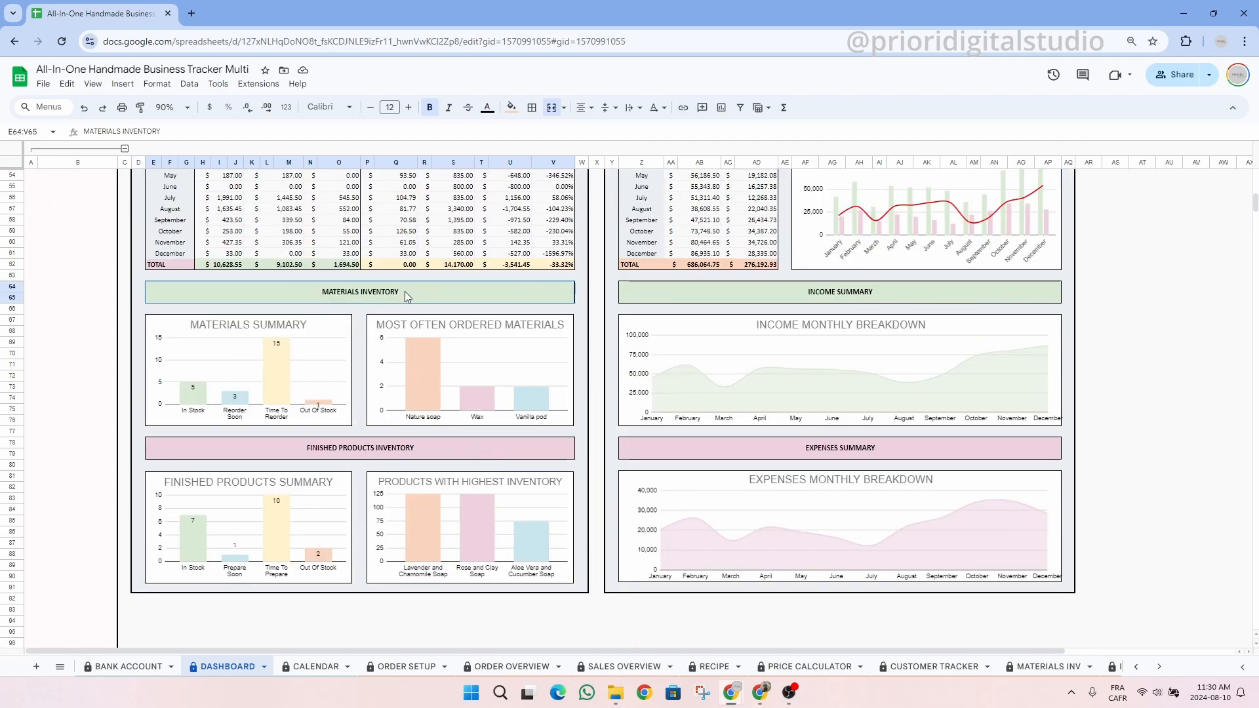
left_click(397, 452)
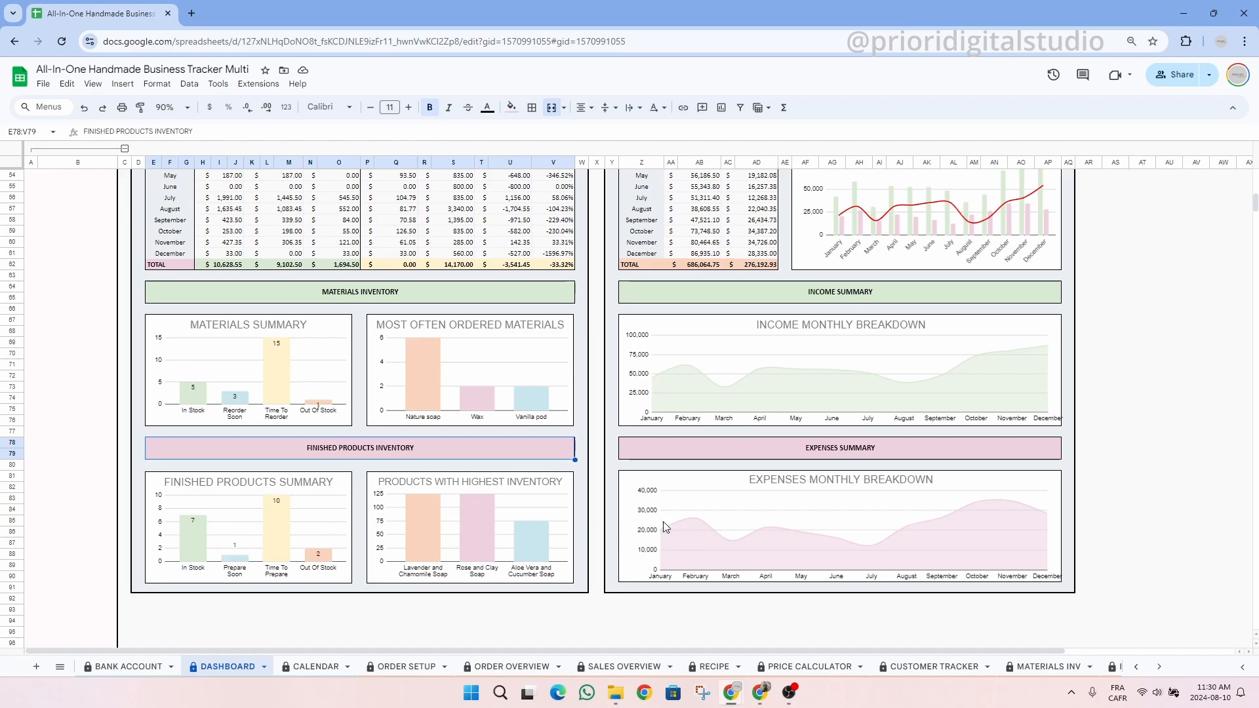
- Review the Bookkeeping Overview's summary cards, including the Profit Margin value
scroll(748, 524, "up", 14)
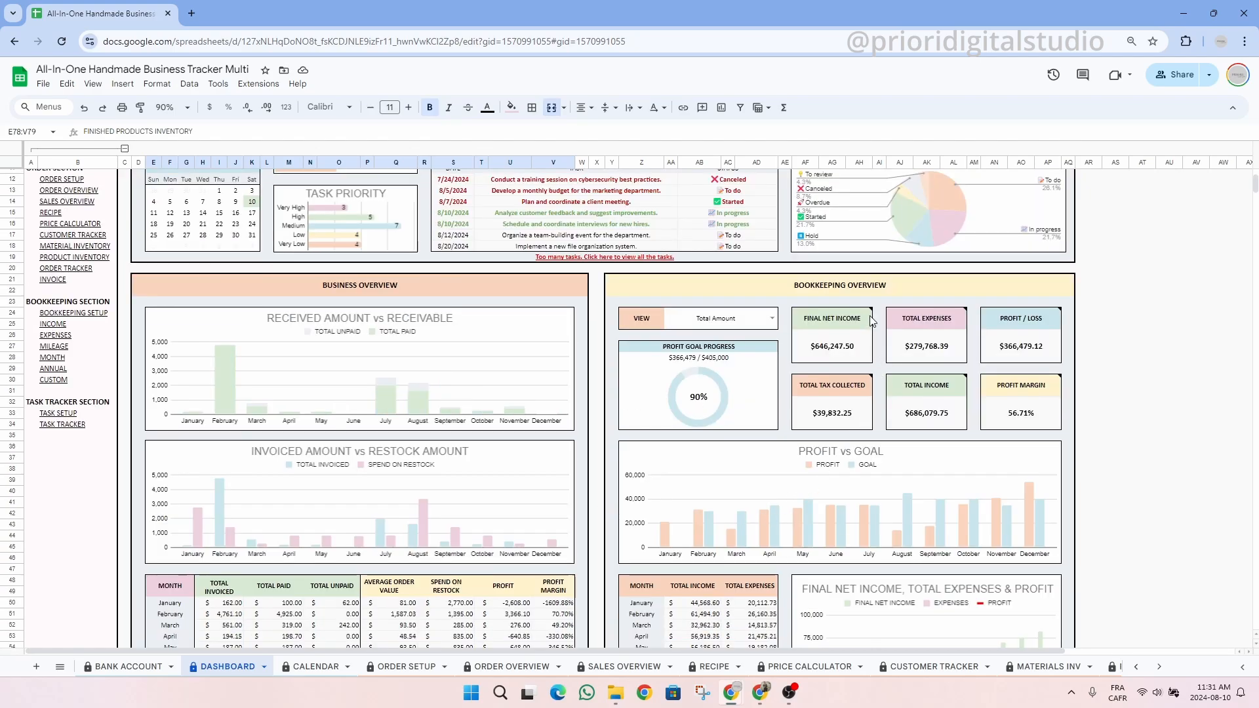
left_click(879, 292)
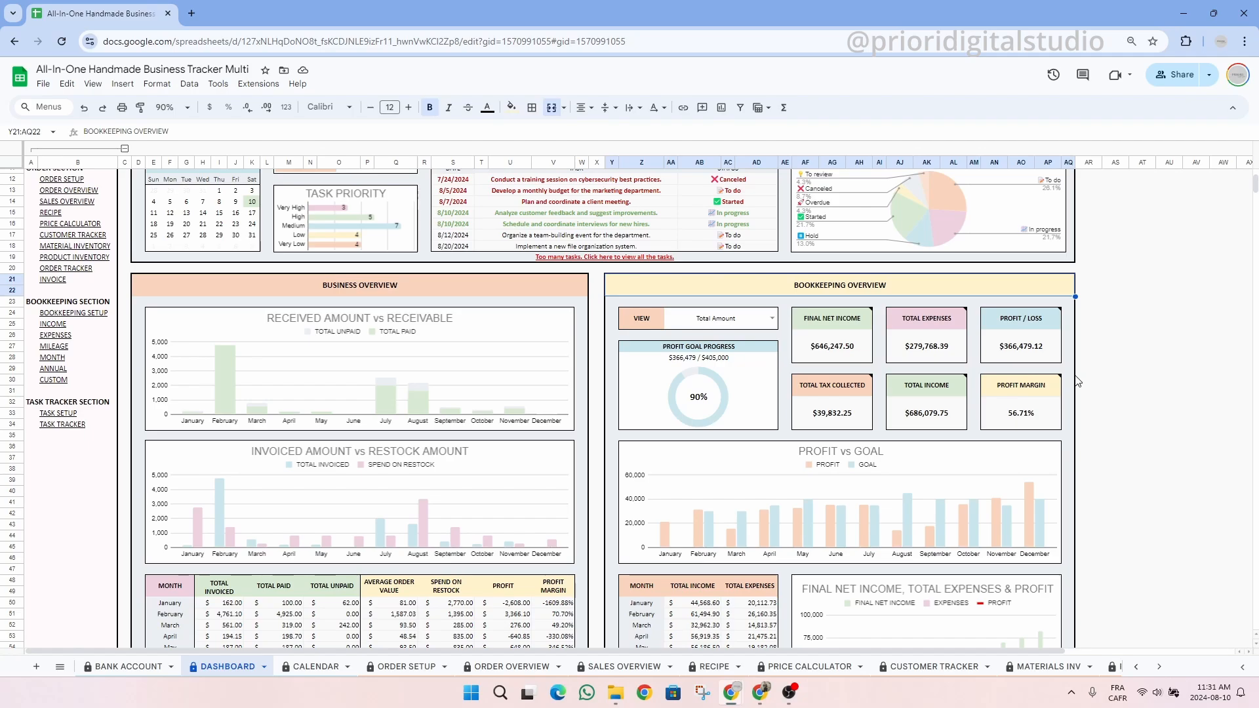
left_click(1020, 420)
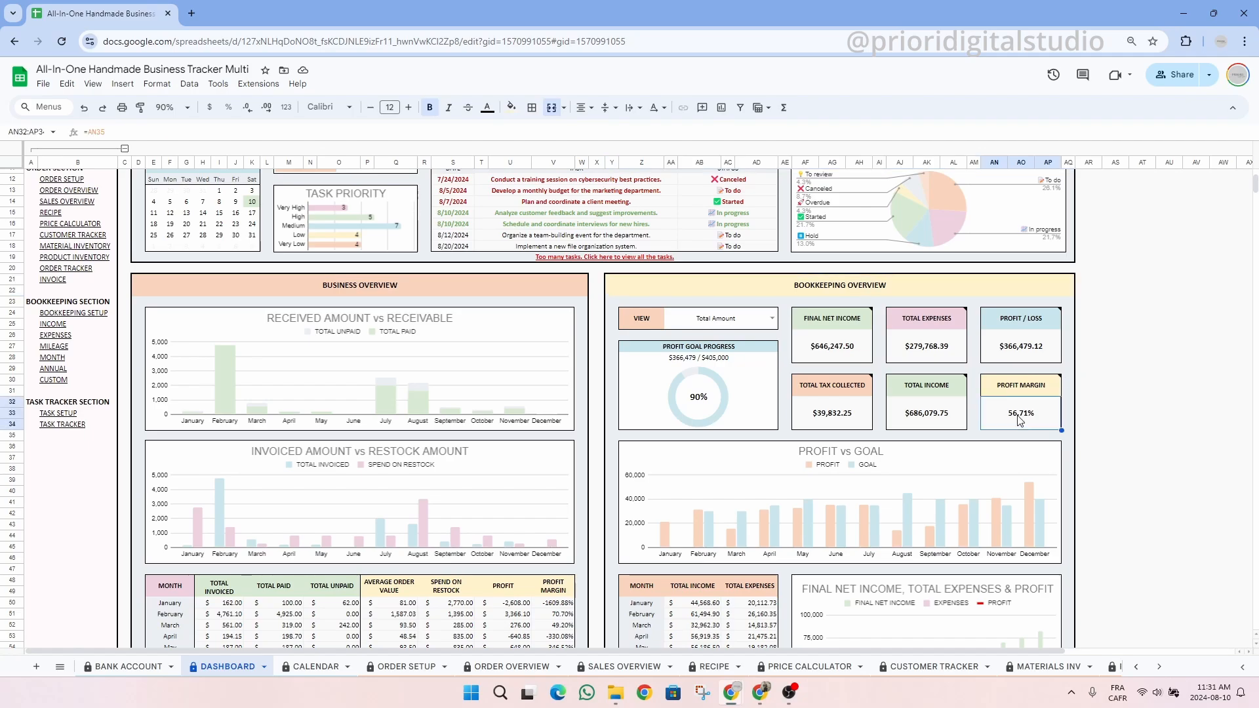
- Examine the Bookkeeping Overview's monthly income and expenses table, the adjacent net income chart, and the Income Summary section
scroll(903, 318, "down", 7)
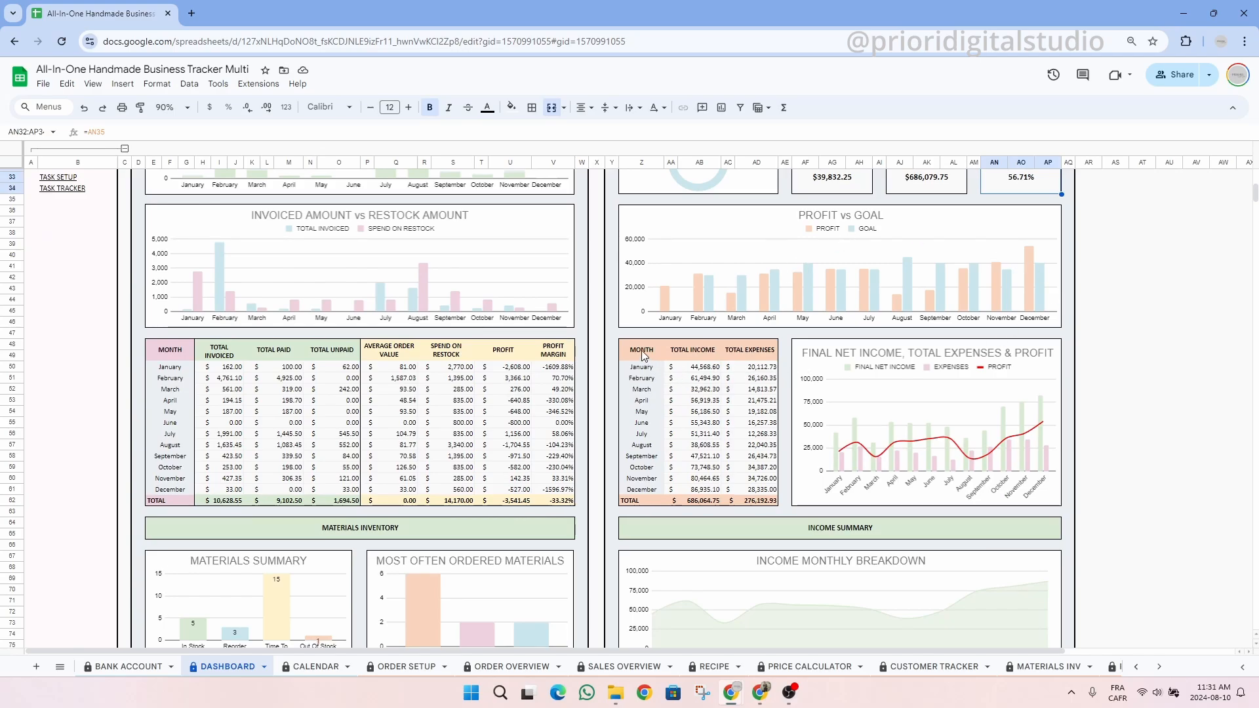
left_click_drag(640, 350, 1044, 510)
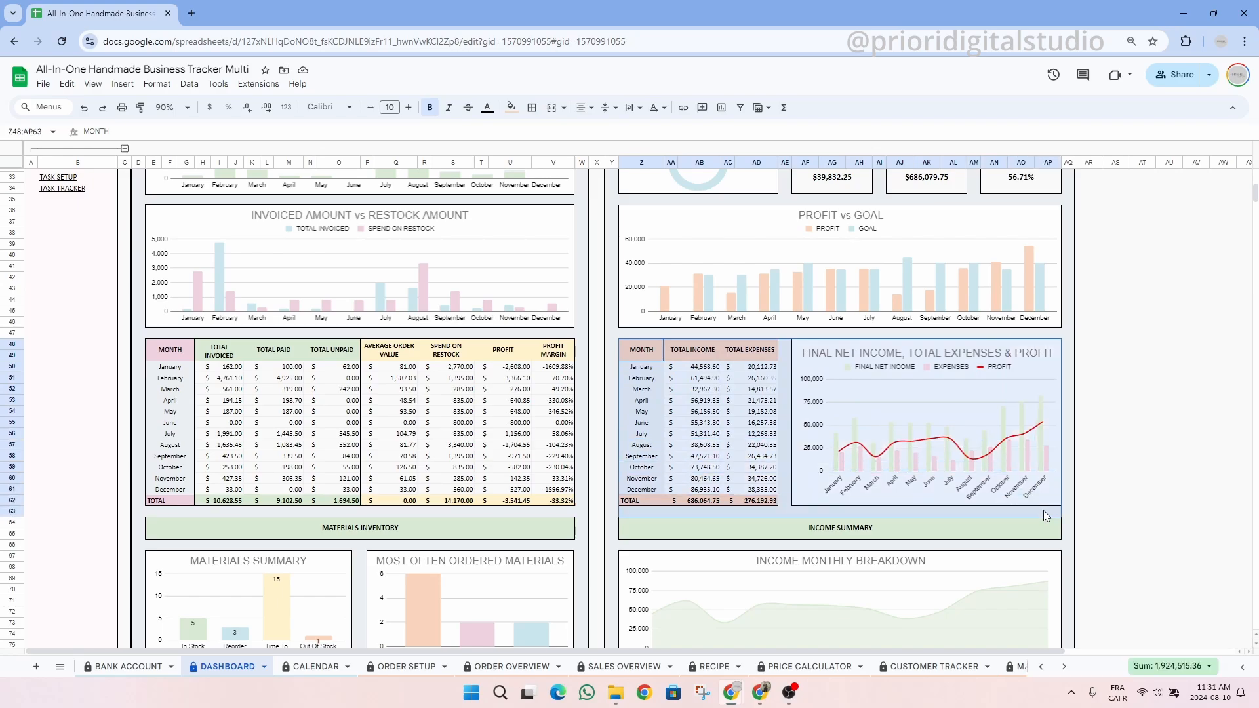
left_click(1090, 479)
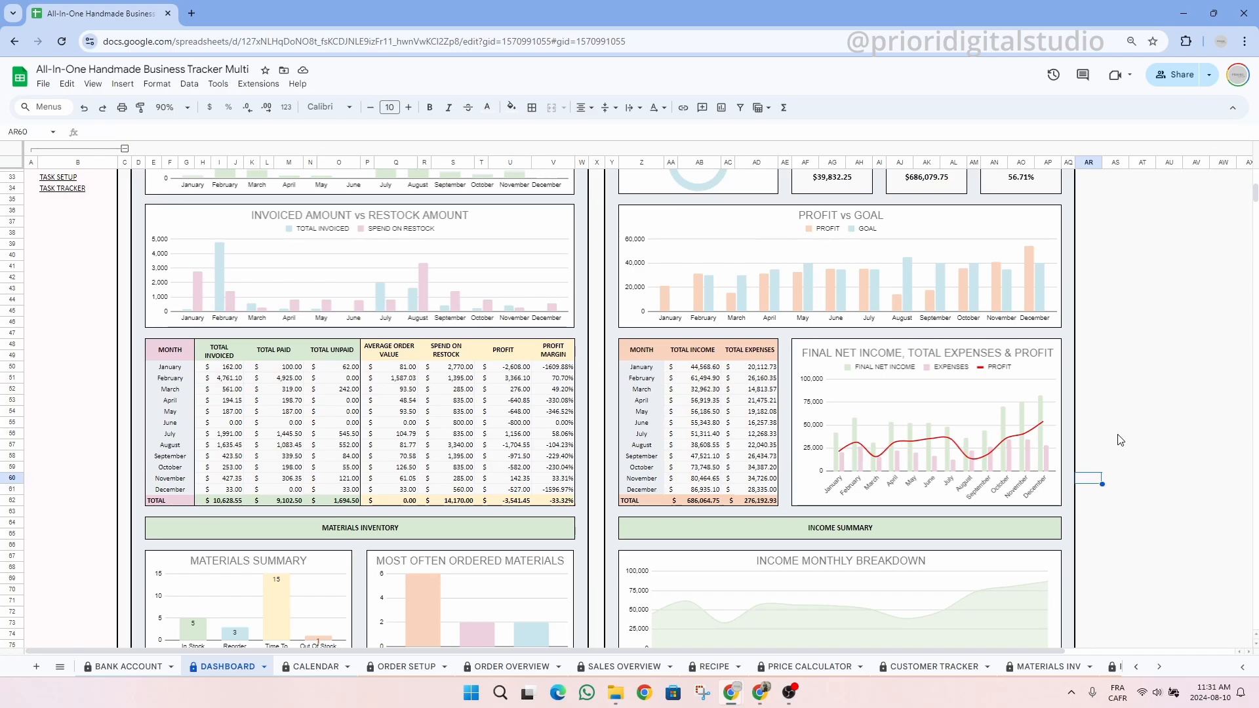
scroll(1120, 440, "down", 5)
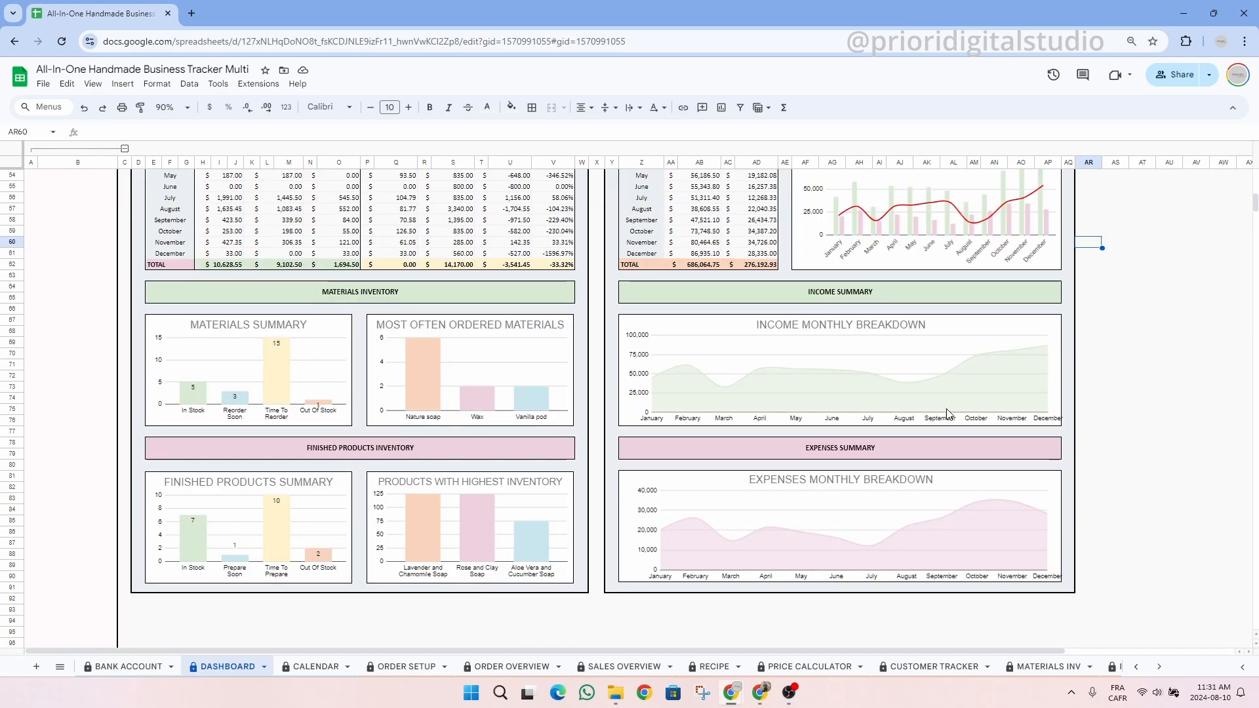
left_click(879, 290)
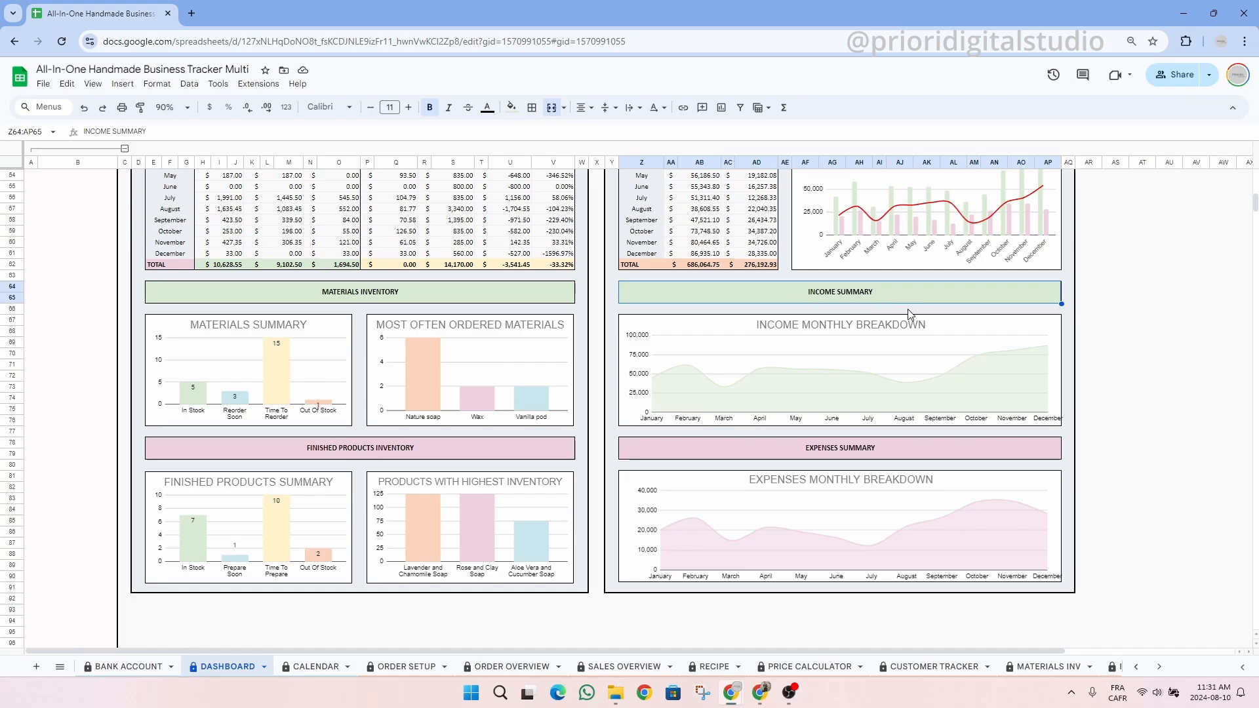
- Review the Dashboard's Expenses Summary section, and look over the monthly layout of the Smart Calendar sheet
left_click(860, 451)
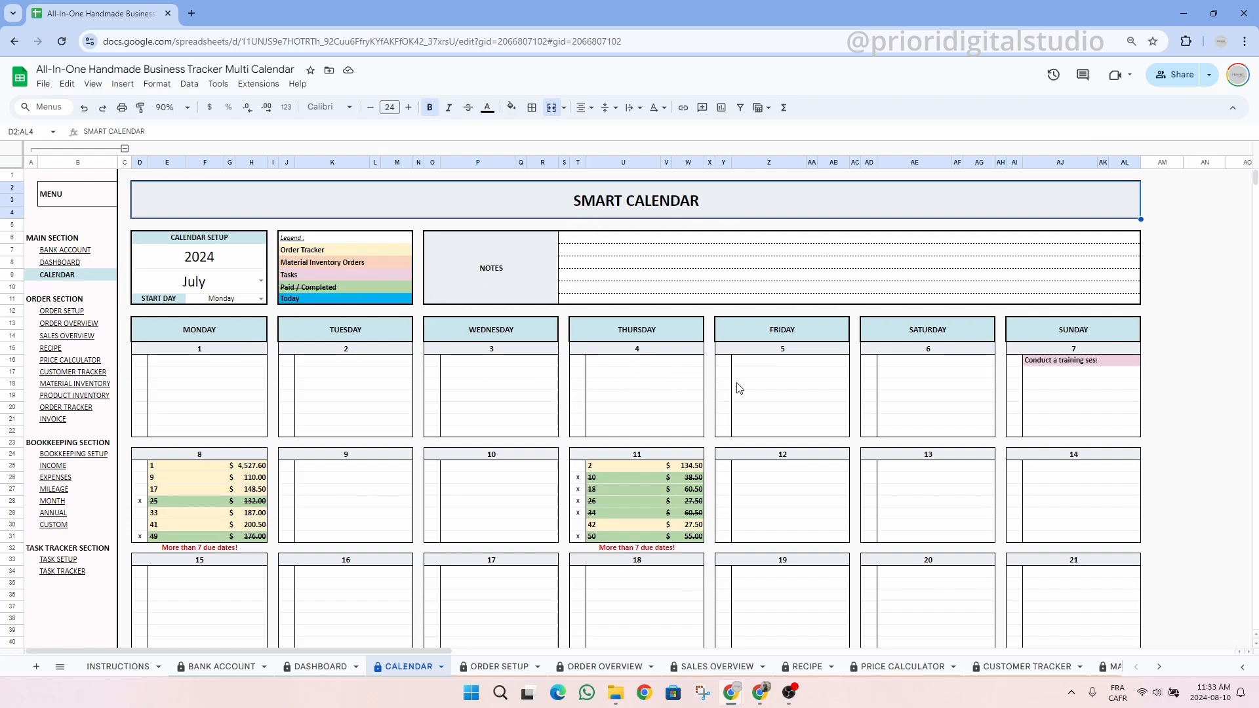
scroll(739, 388, "down", 5)
scroll(739, 388, "up", 5)
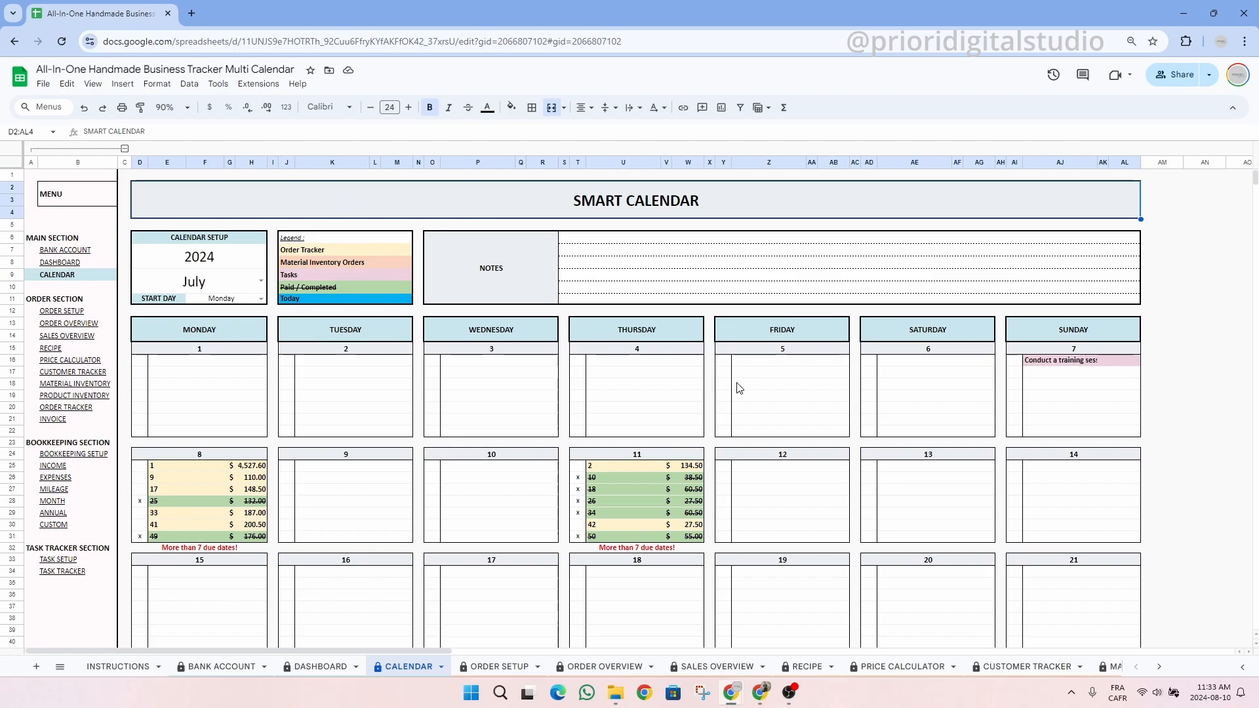
- In the Calendar Setup block, set the month to August and the start day to Sunday
left_click(231, 241)
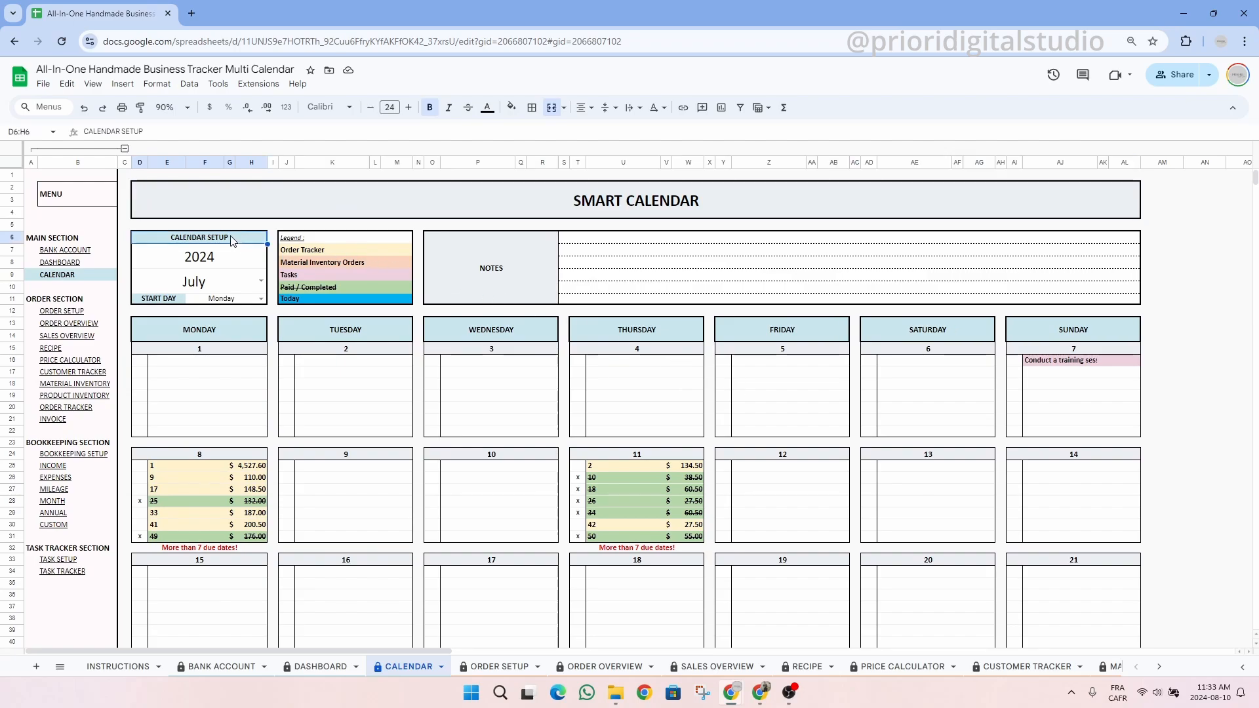
left_click(249, 257)
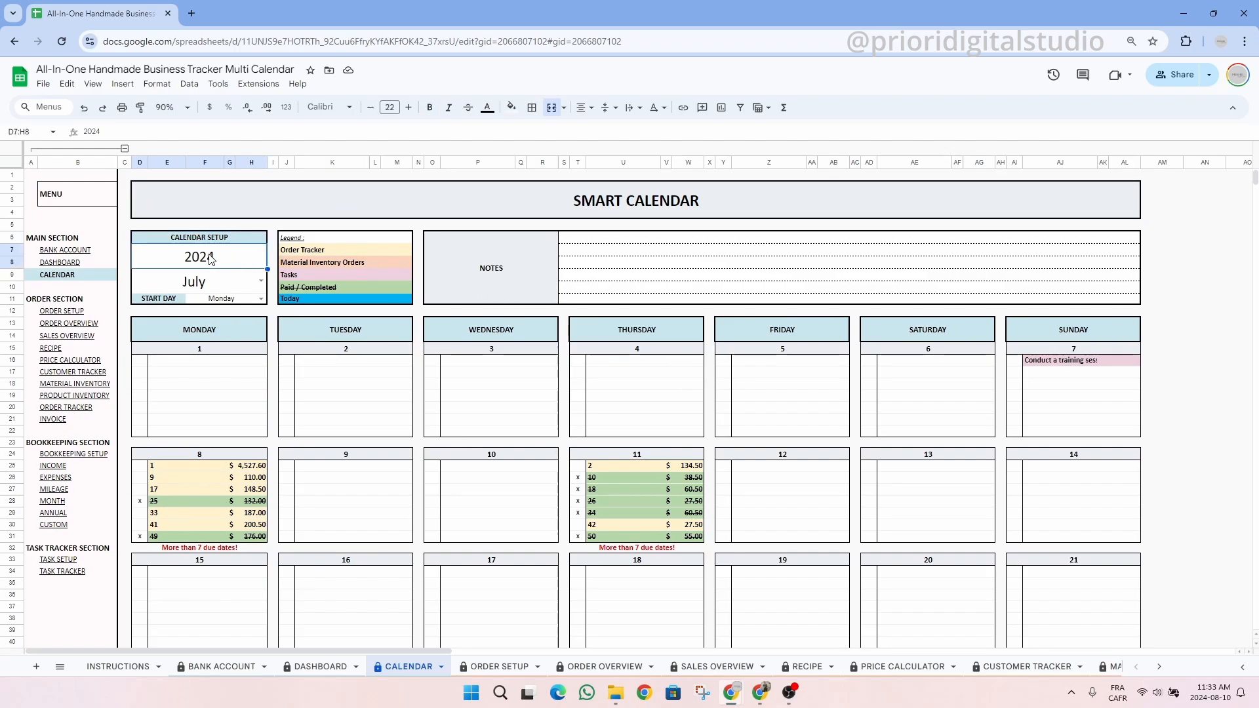
left_click(209, 284)
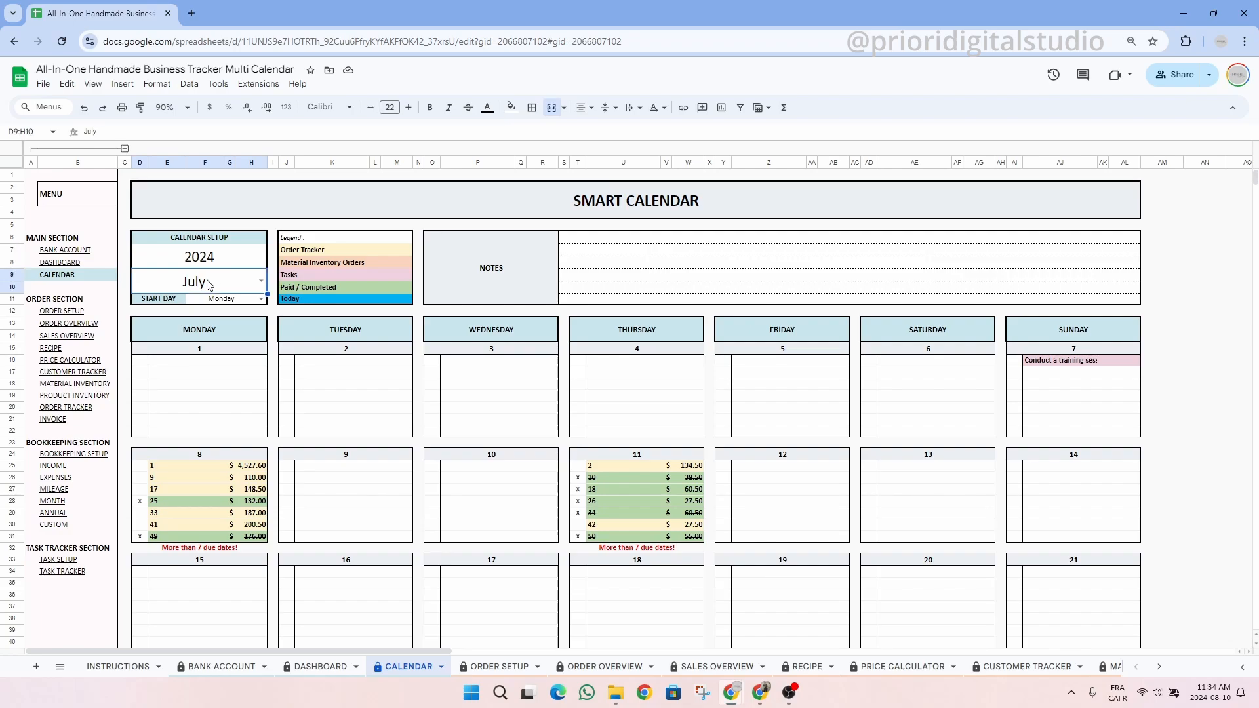
left_click(223, 255)
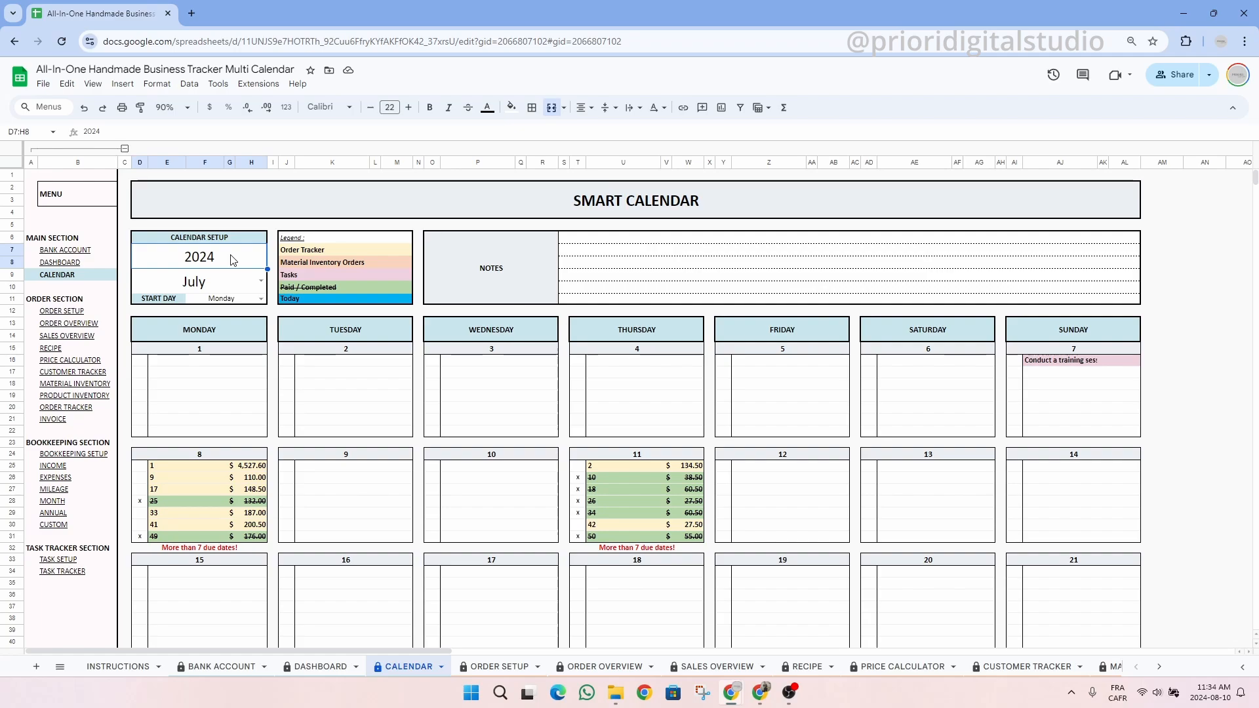
left_click(241, 281)
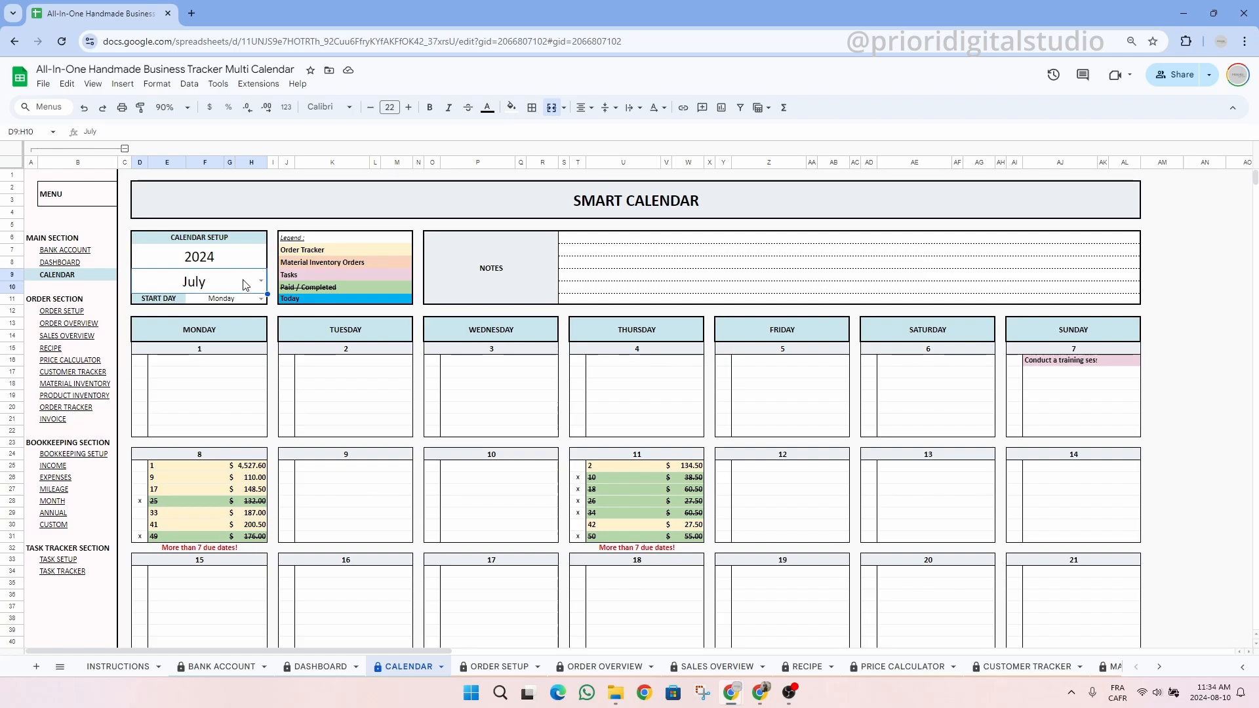
double_click(260, 282)
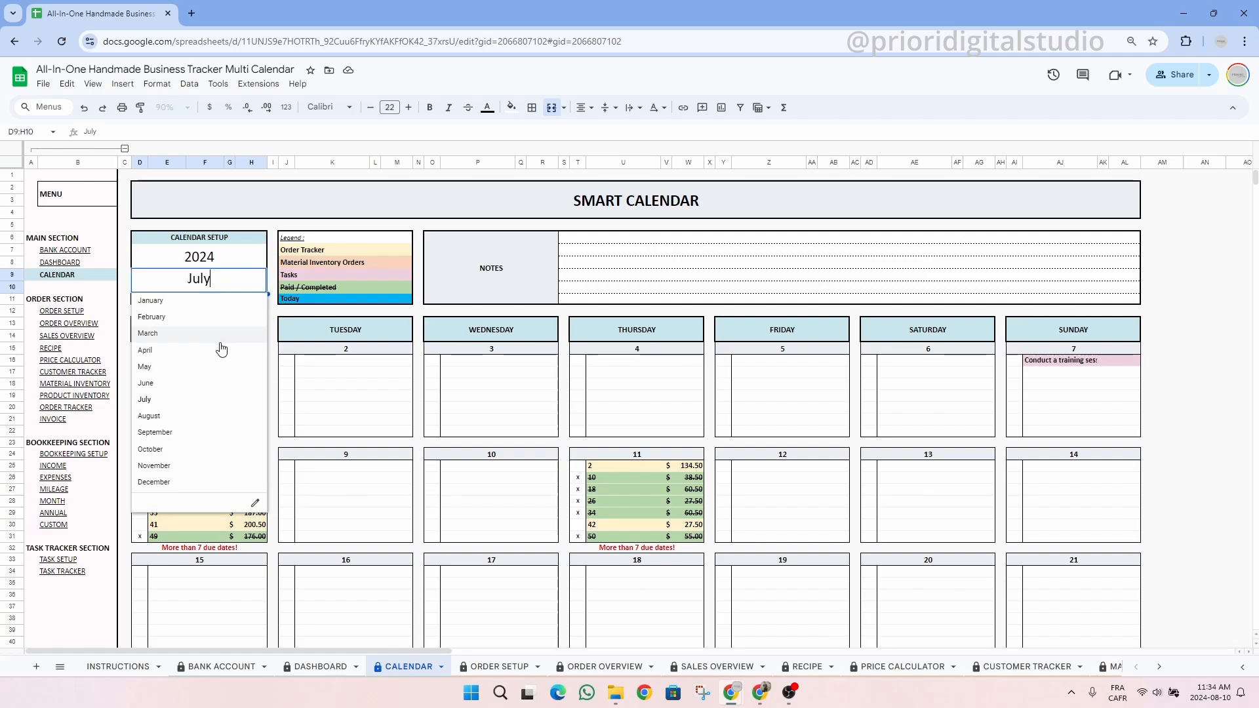
left_click(210, 418)
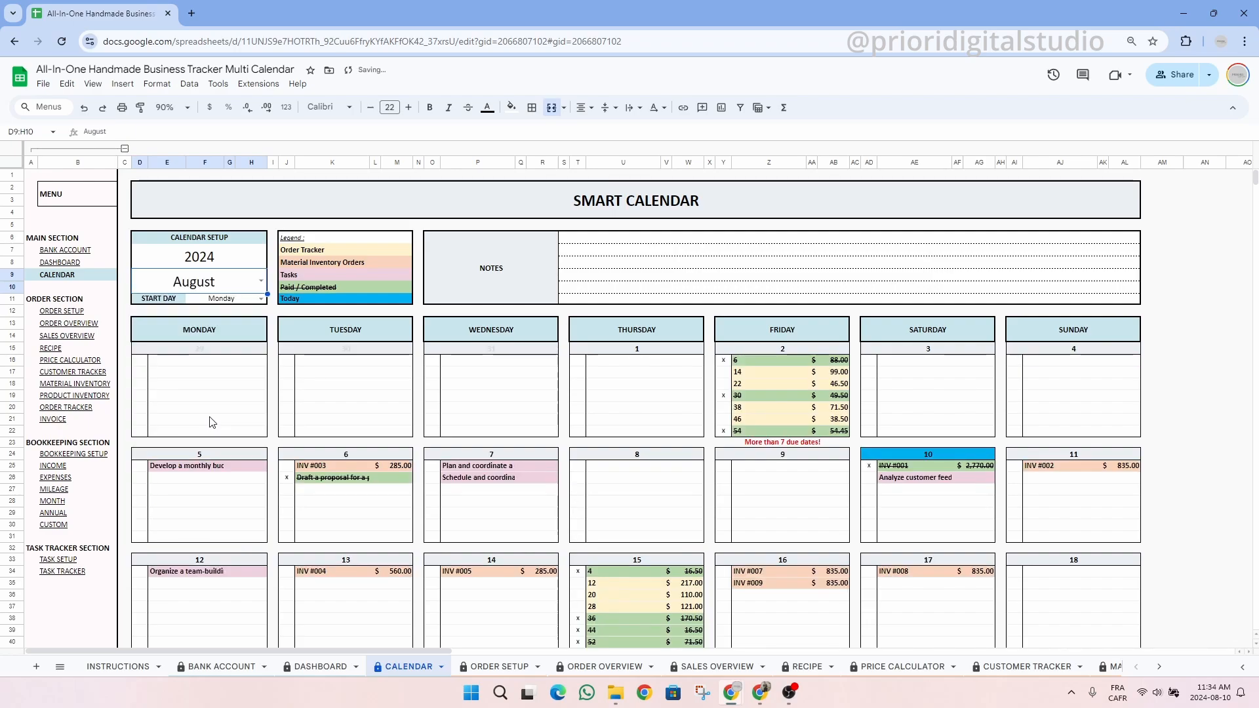
double_click(260, 299)
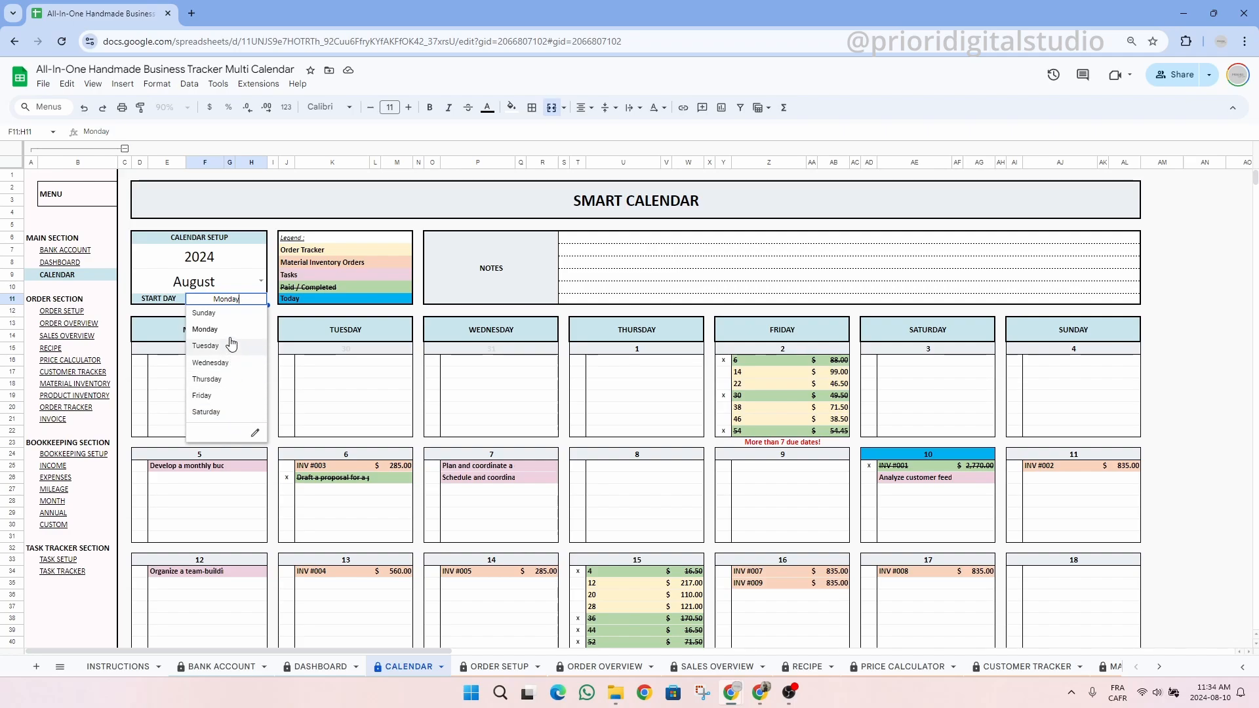
left_click(232, 316)
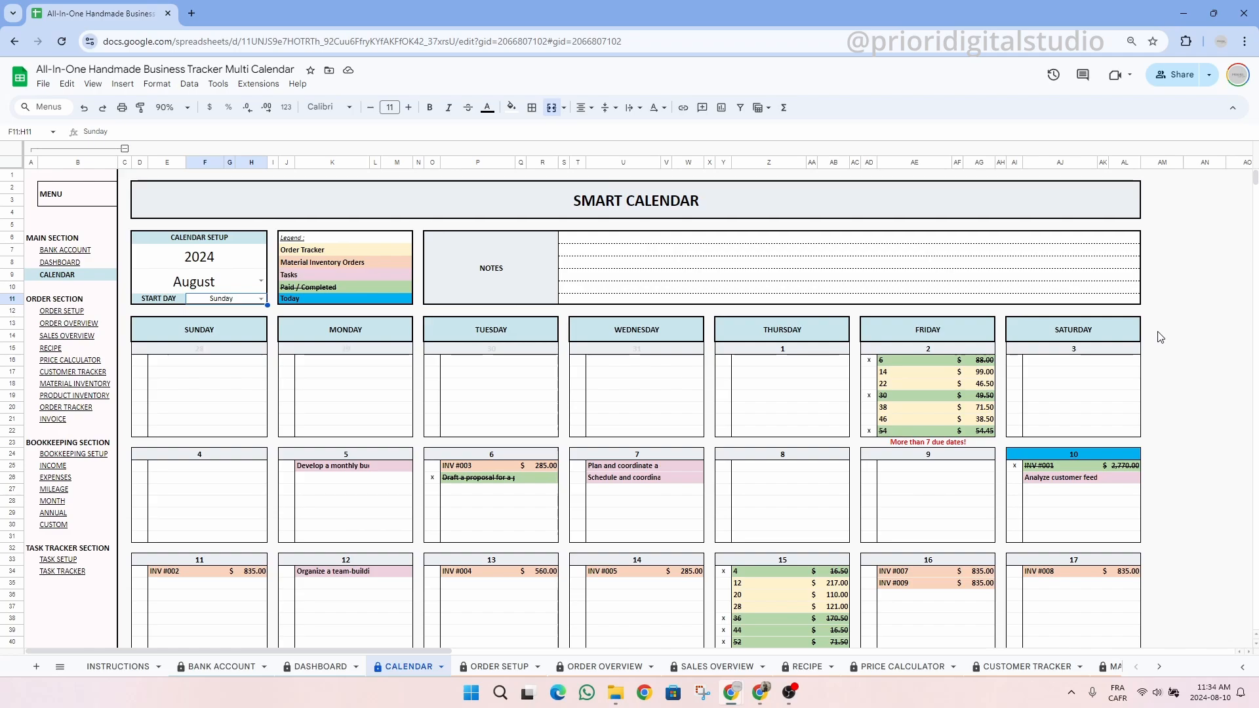
- Examine the Smart Calendar's color legend, the completion marks and entries for August 6, and the Notes area
scroll(1157, 336, "down", 5)
scroll(1157, 336, "up", 5)
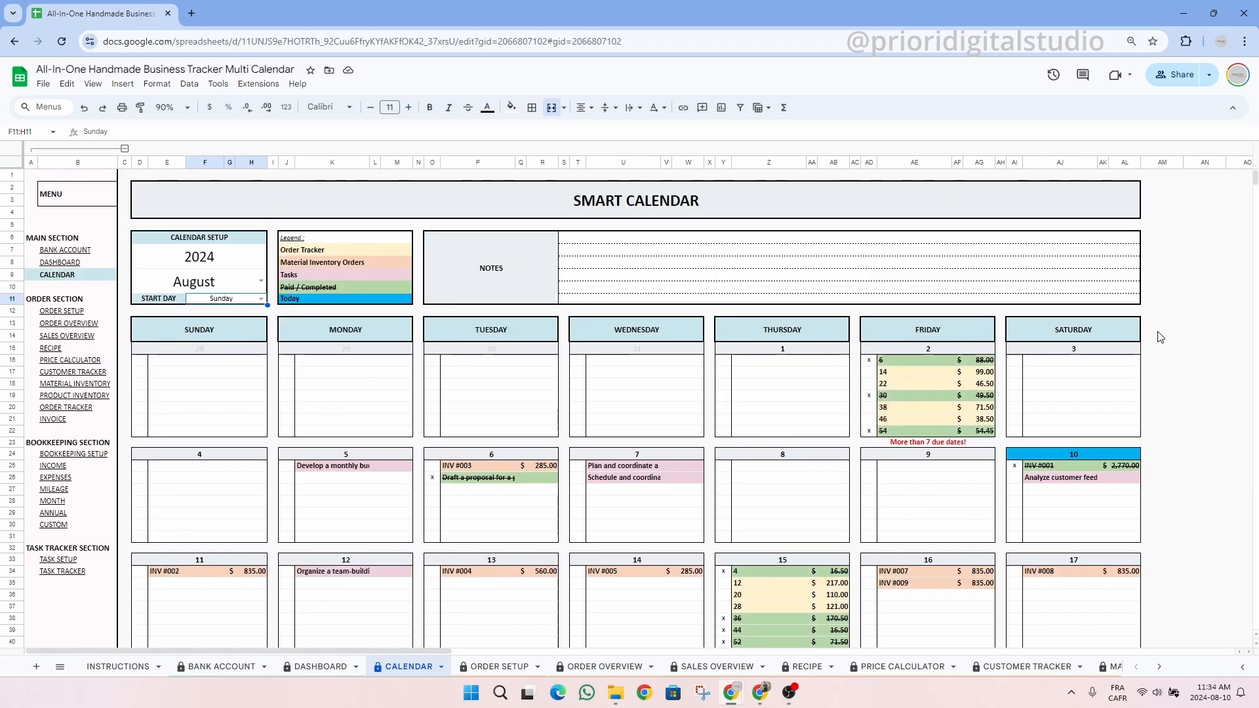
left_click(344, 262)
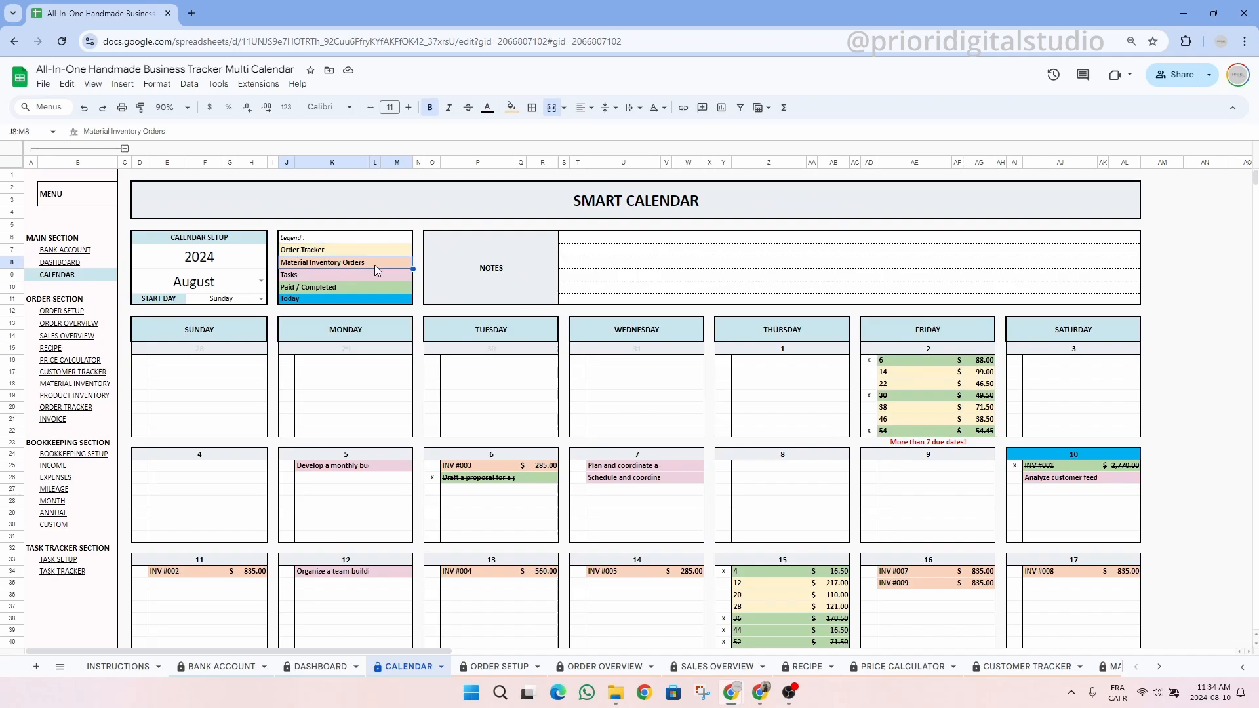
left_click(320, 278)
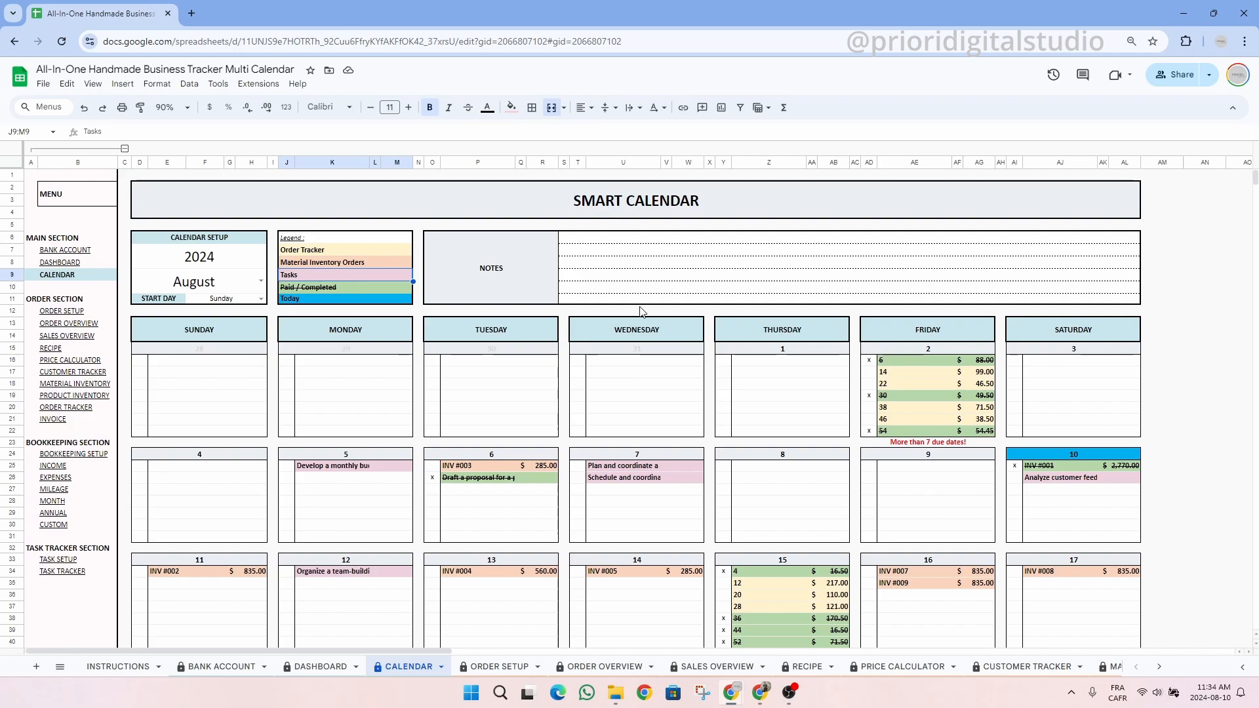
left_click_drag(435, 467, 435, 529)
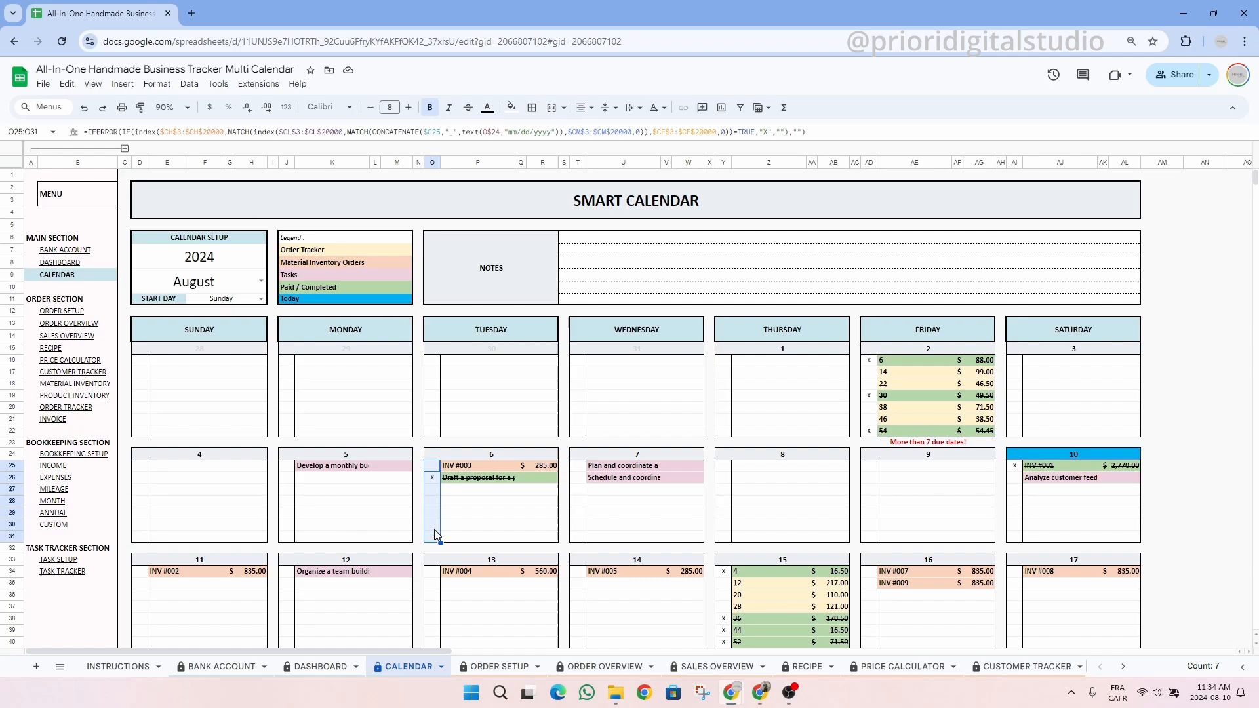
left_click(472, 477)
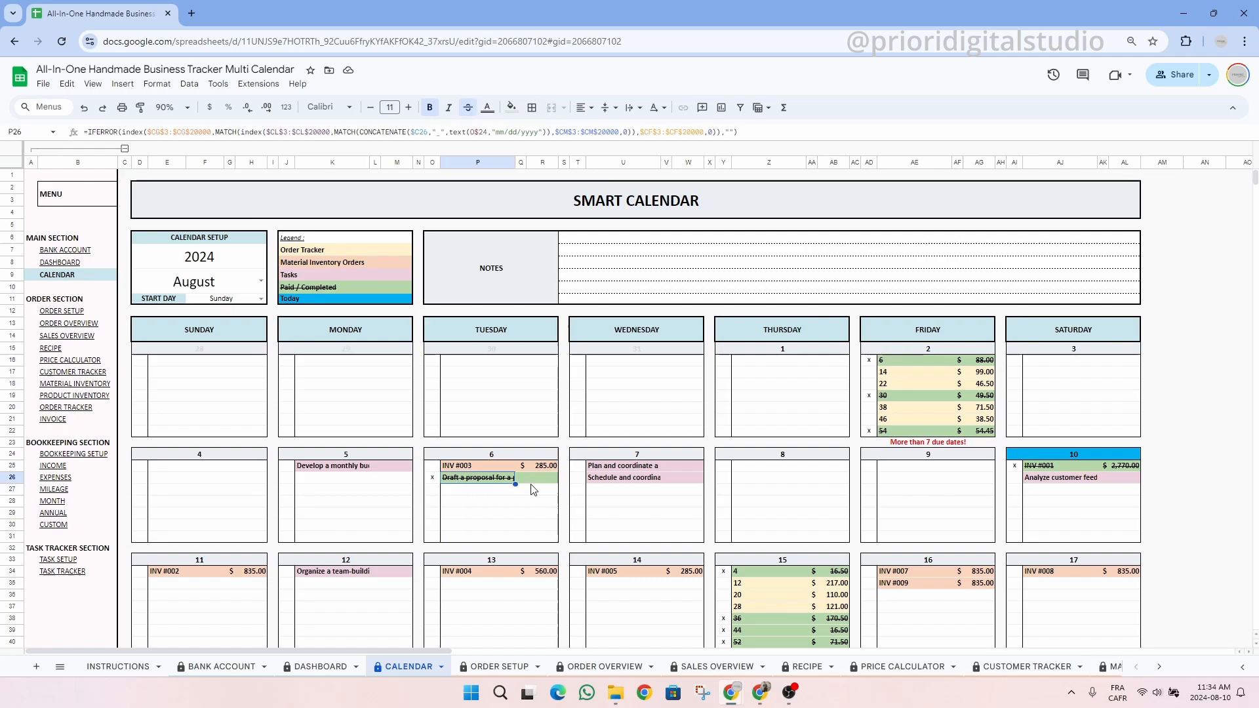
left_click(685, 247)
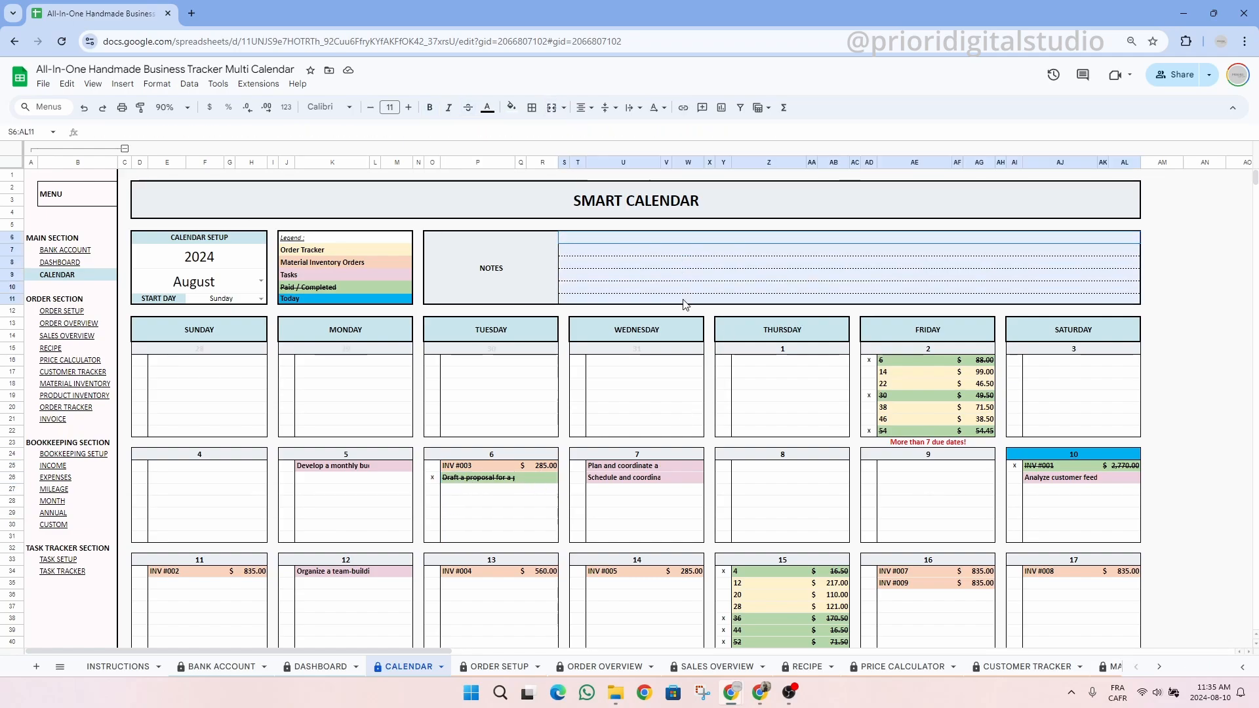
- Review Steps 1 to 3 of the Order Setup sheet: currency, business and payment information, and sales tax percentage
left_click(754, 211)
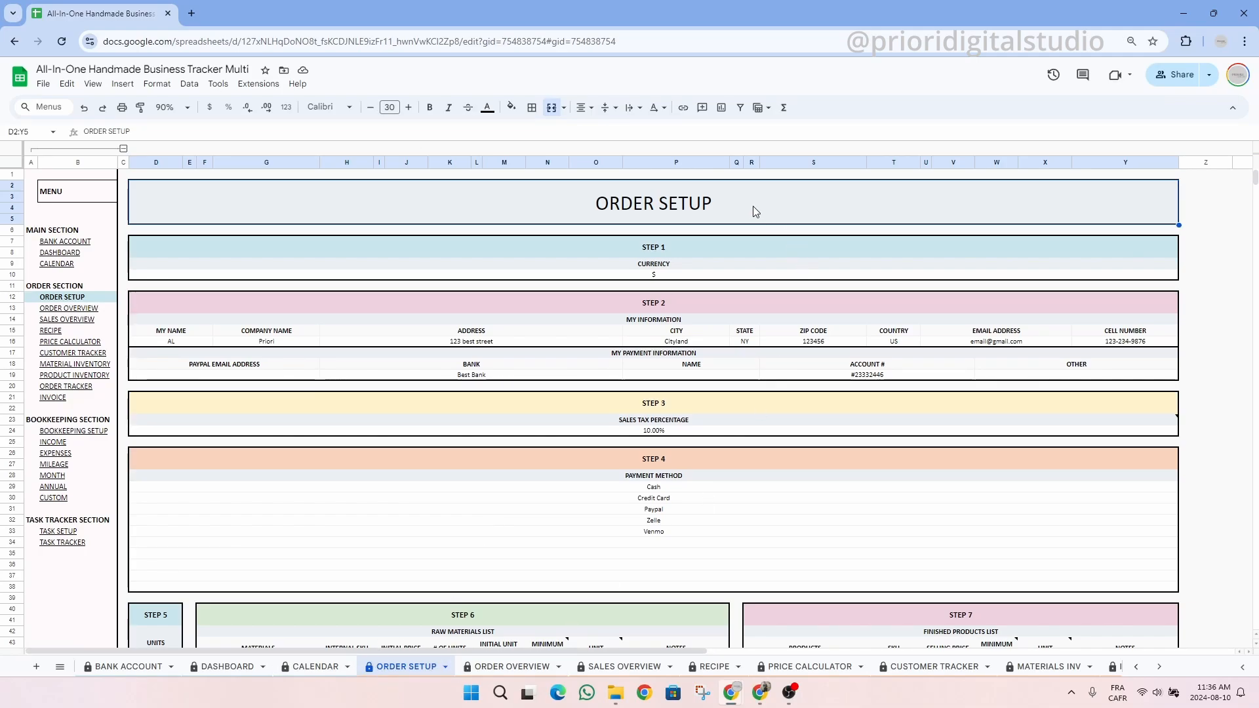
left_click(689, 248)
left_click(688, 275)
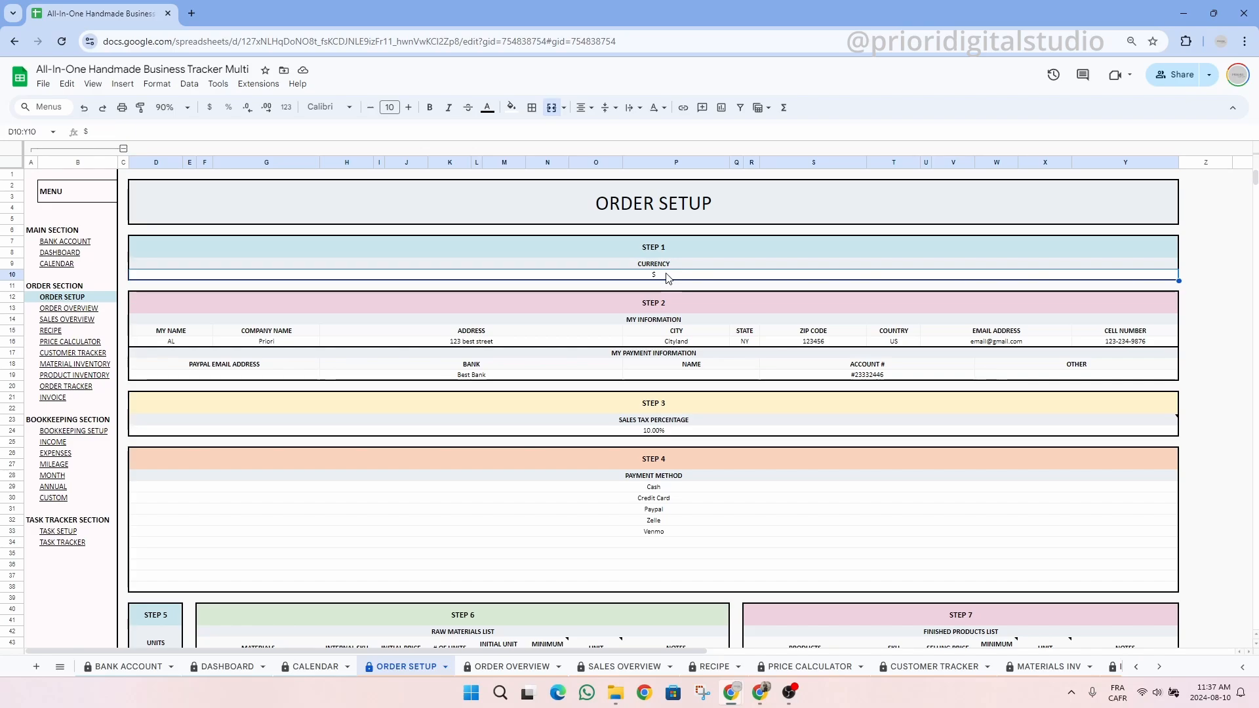
left_click(623, 309)
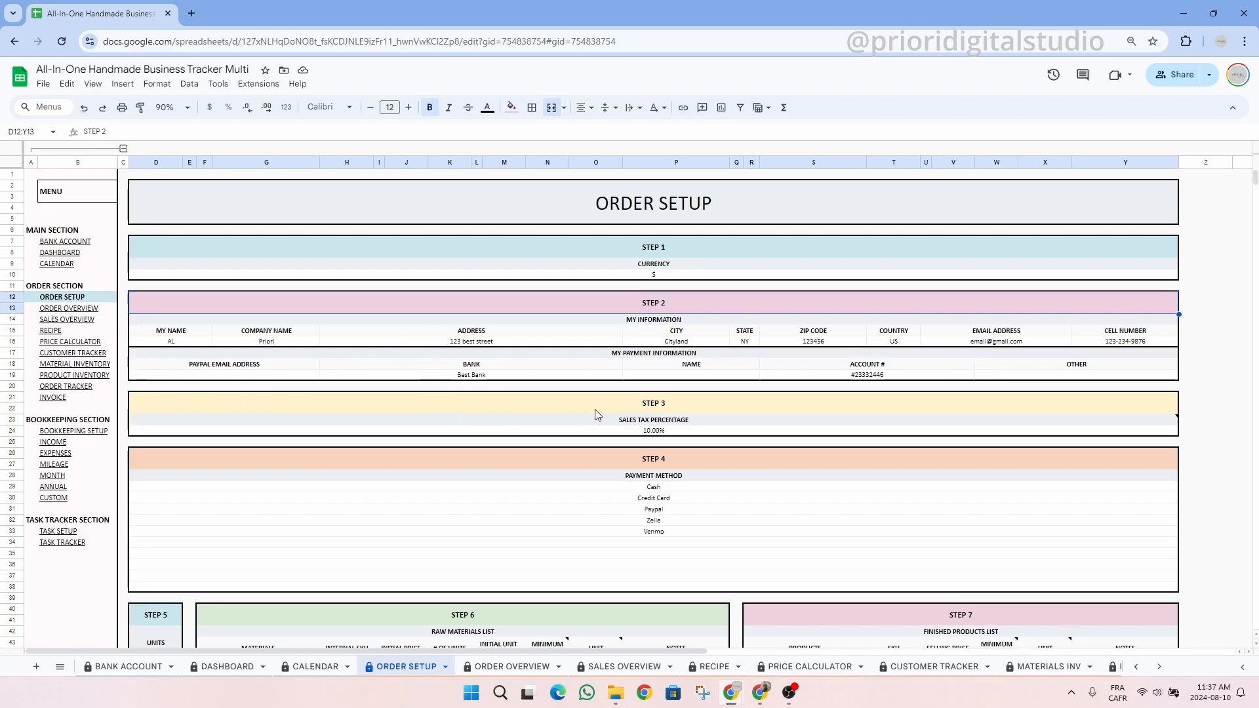
left_click(683, 408)
left_click(661, 433)
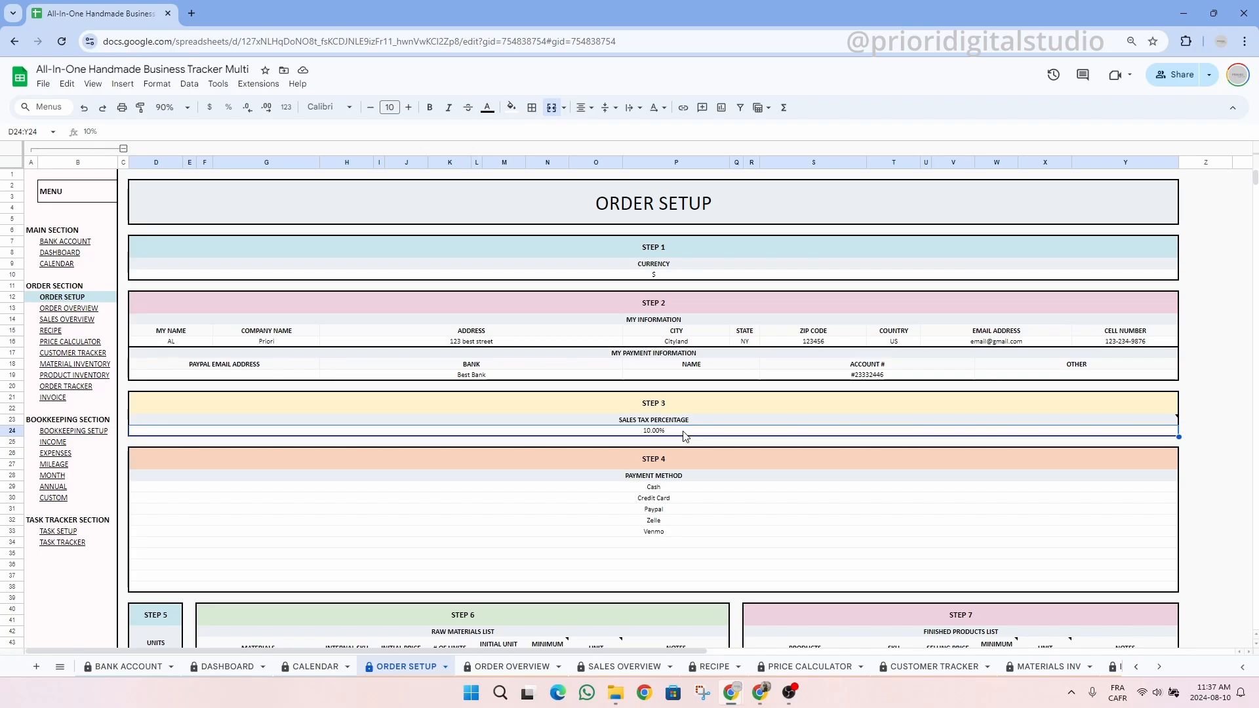
- Review the Step 4 payment method list from Cash to Venmo, including the empty row for additional methods
scroll(689, 393, "down", 2)
left_click(698, 348)
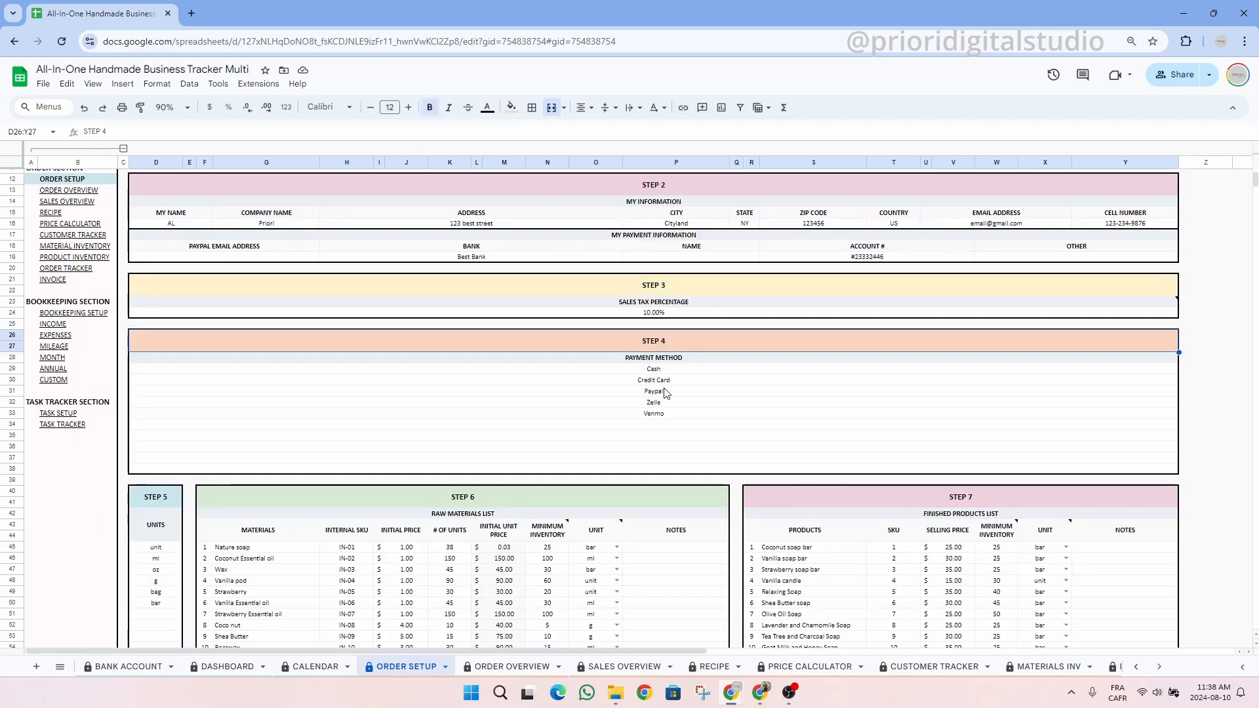
left_click(649, 370)
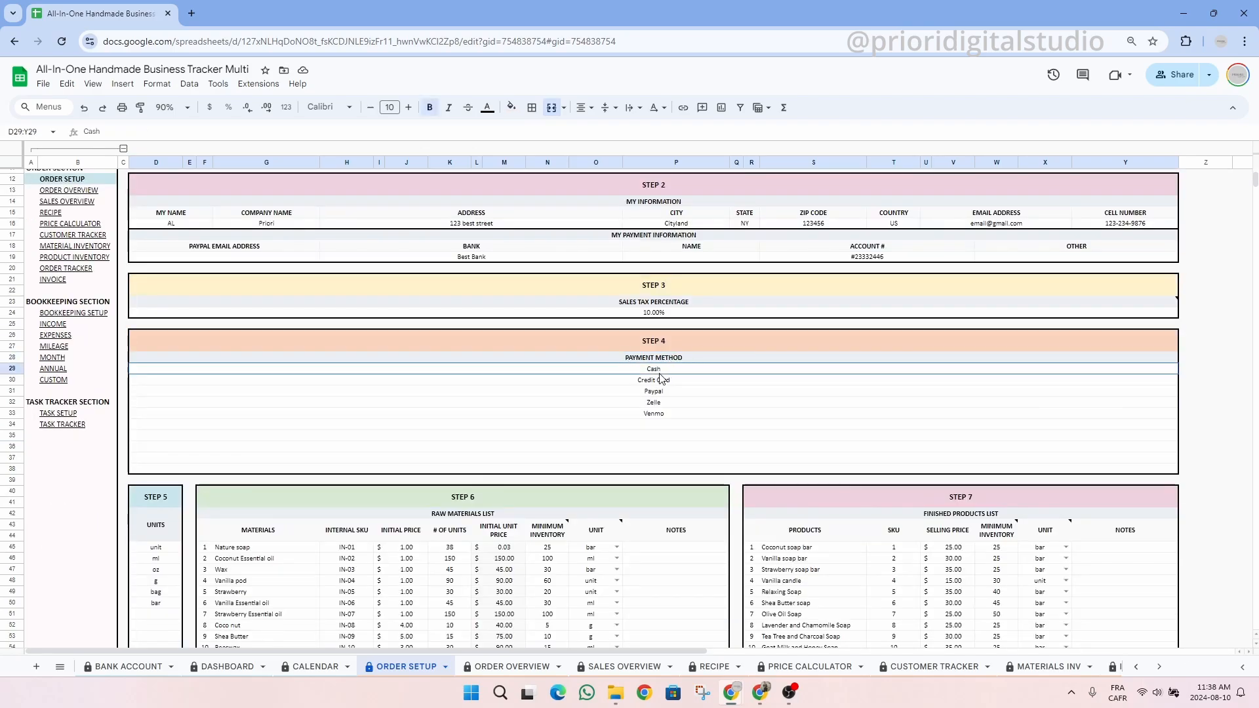
key("ctrl+shift+Down")
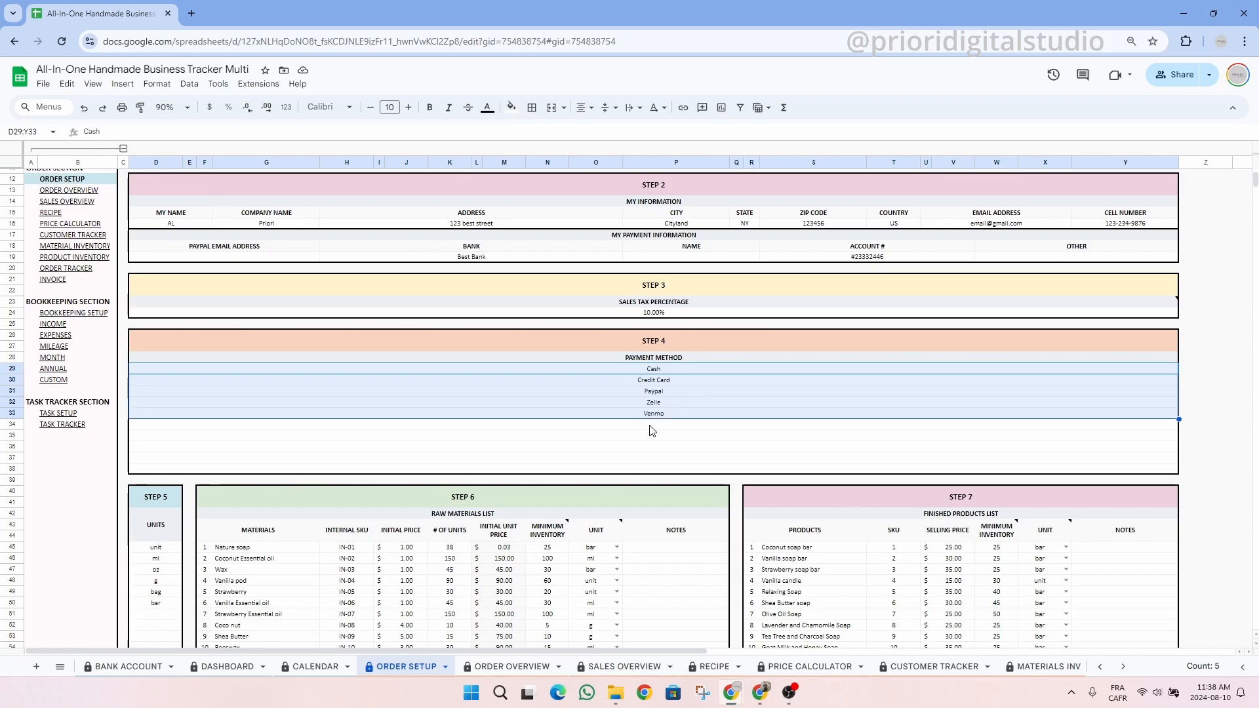
left_click(681, 427)
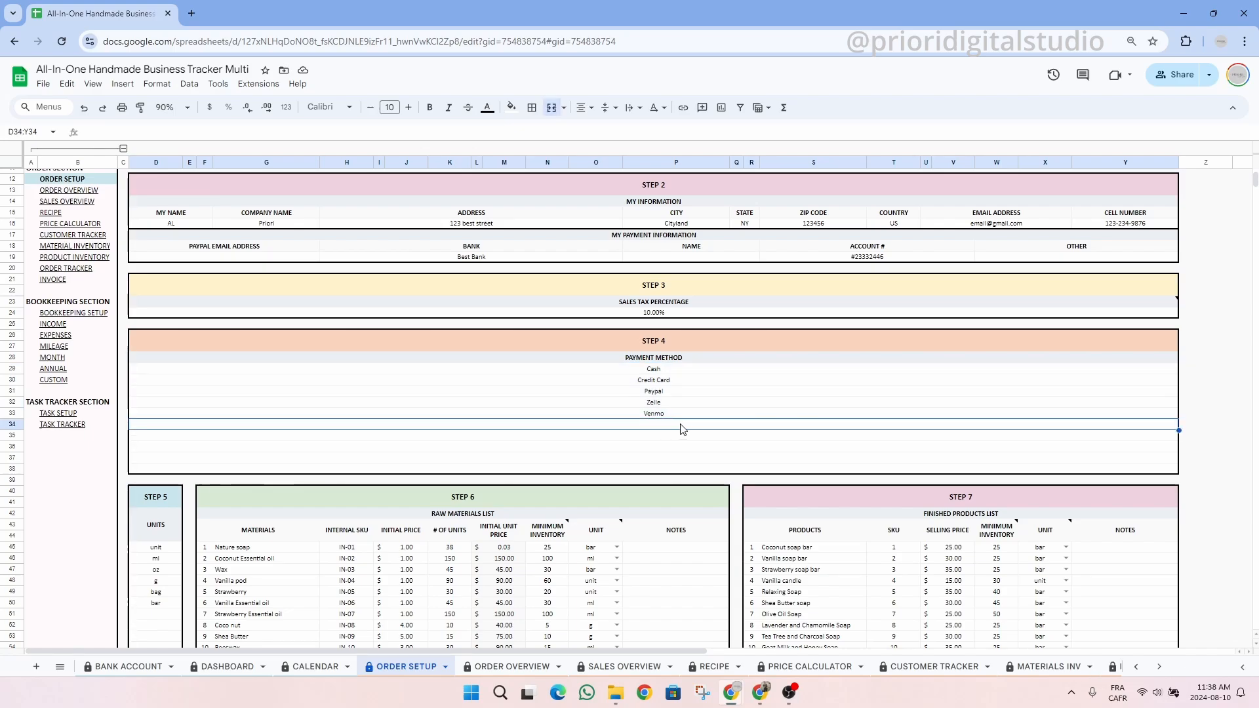
left_click(671, 369)
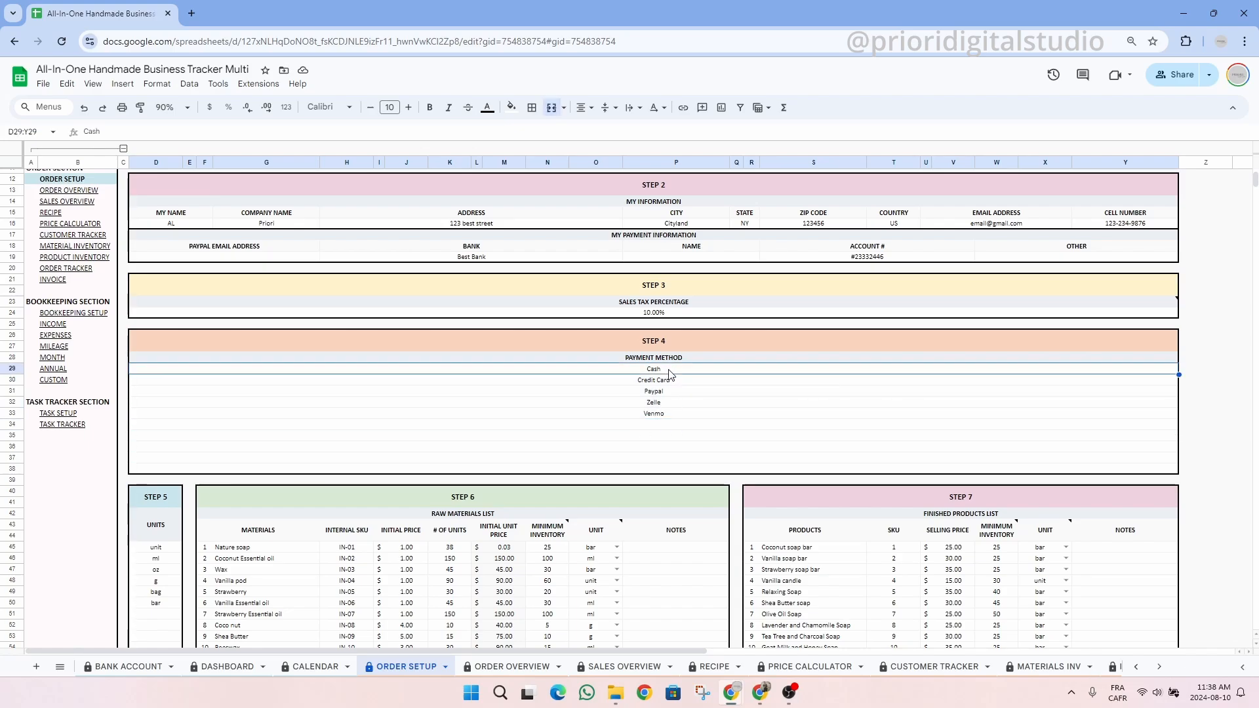
left_click(690, 381)
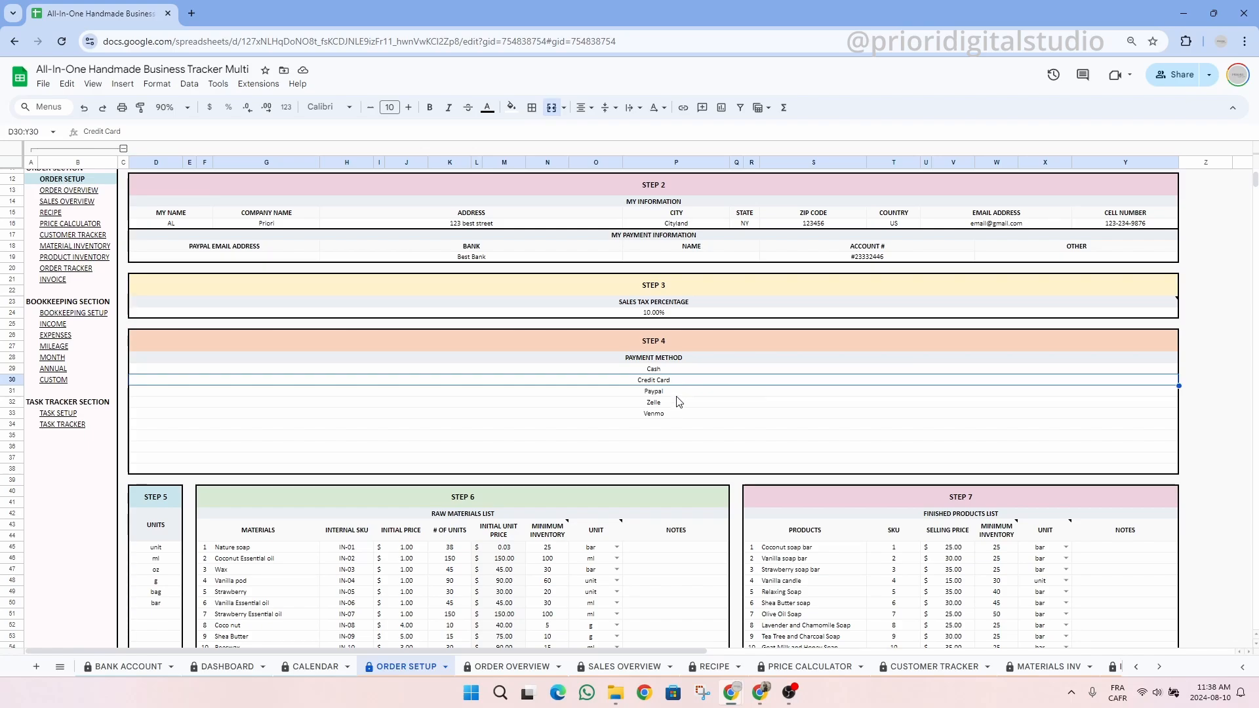
left_click(676, 392)
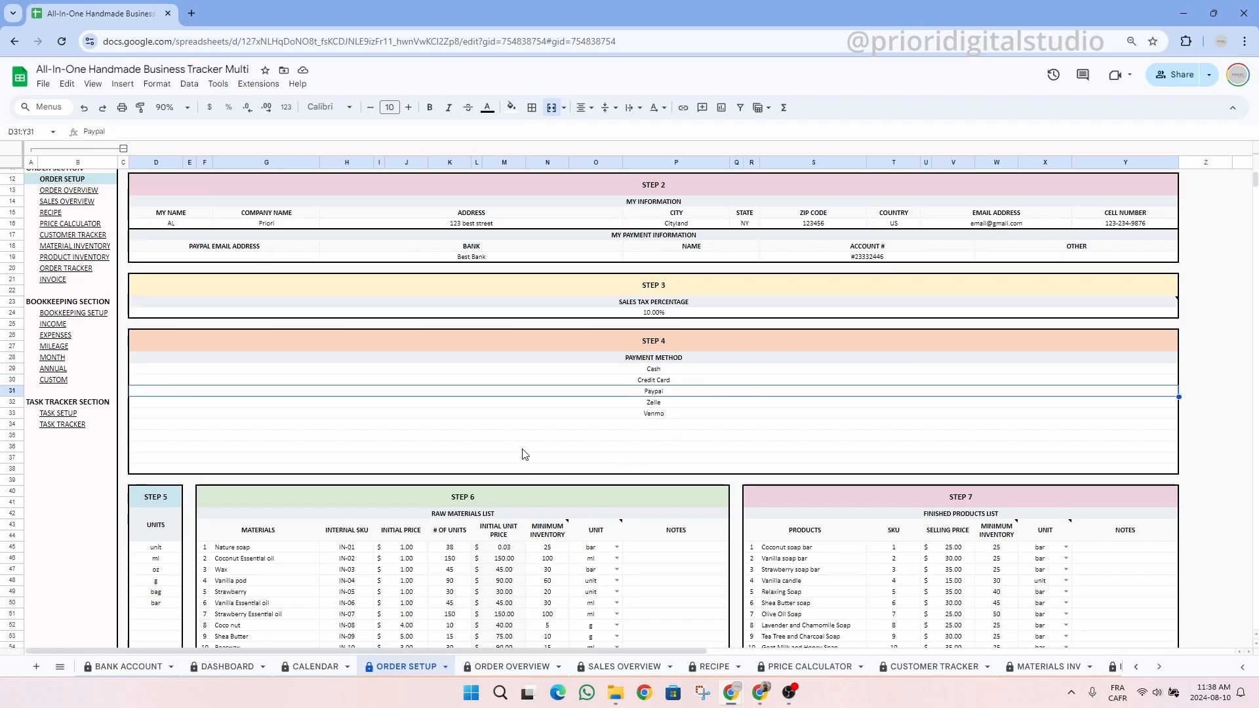
left_click(719, 411)
- Review the Step 5 units list from unit to bar, including the empty rows for additional units
scroll(718, 411, "down", 7)
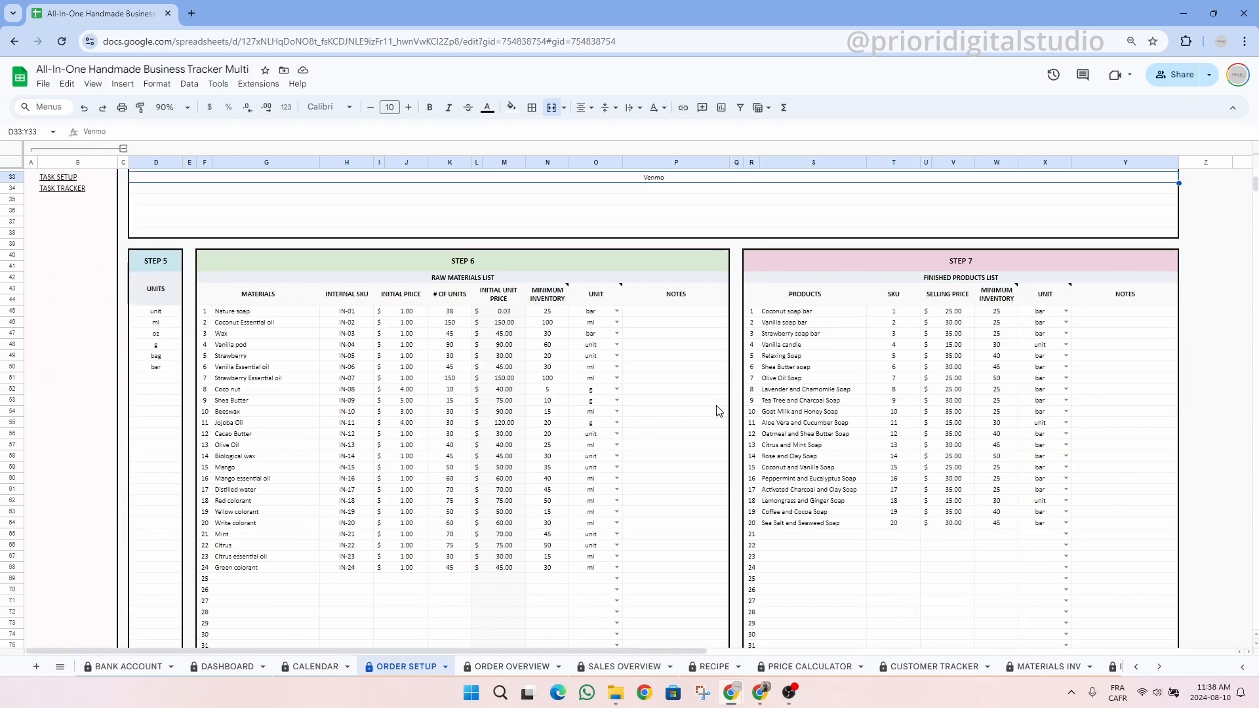
left_click_drag(160, 269, 157, 534)
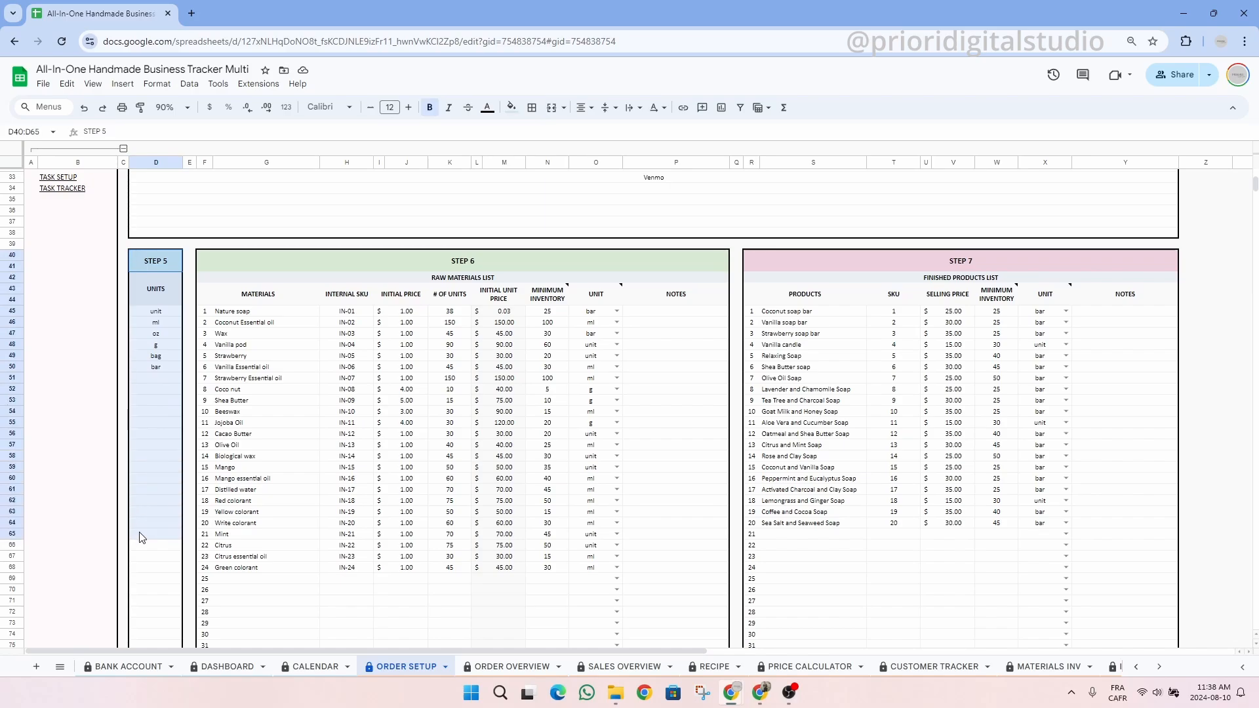
left_click(790, 389)
left_click(158, 378)
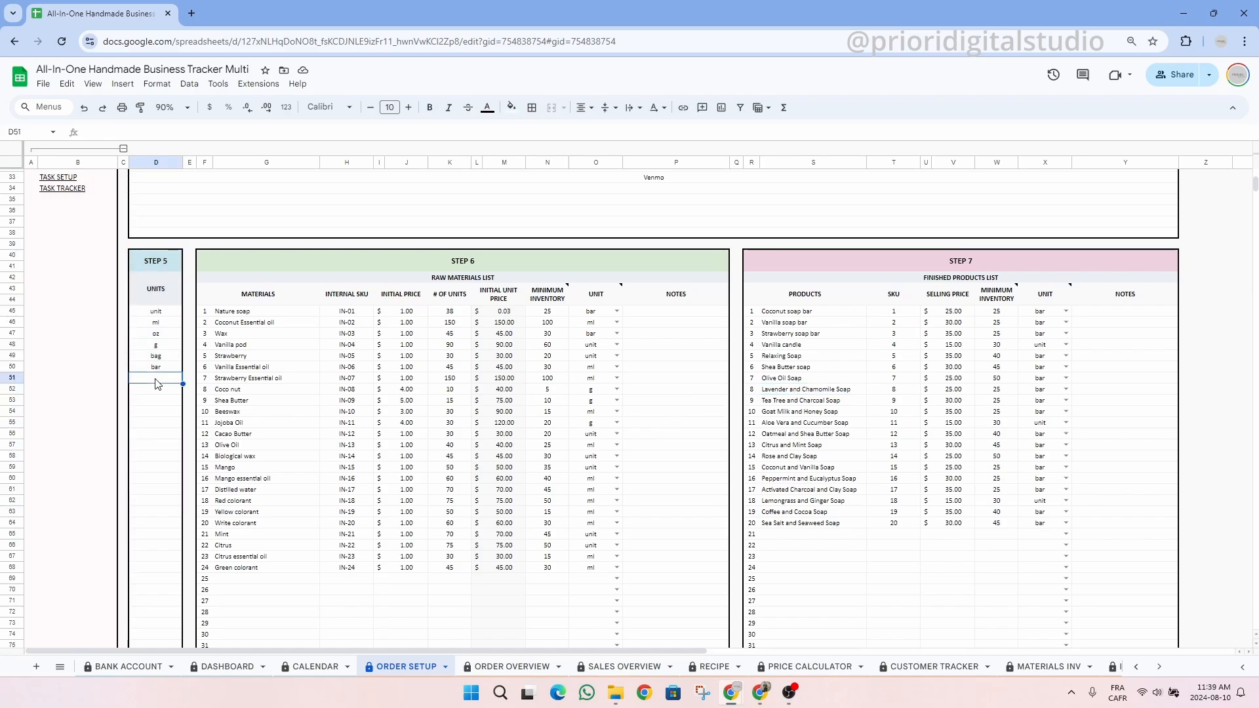
left_click_drag(162, 315, 170, 374)
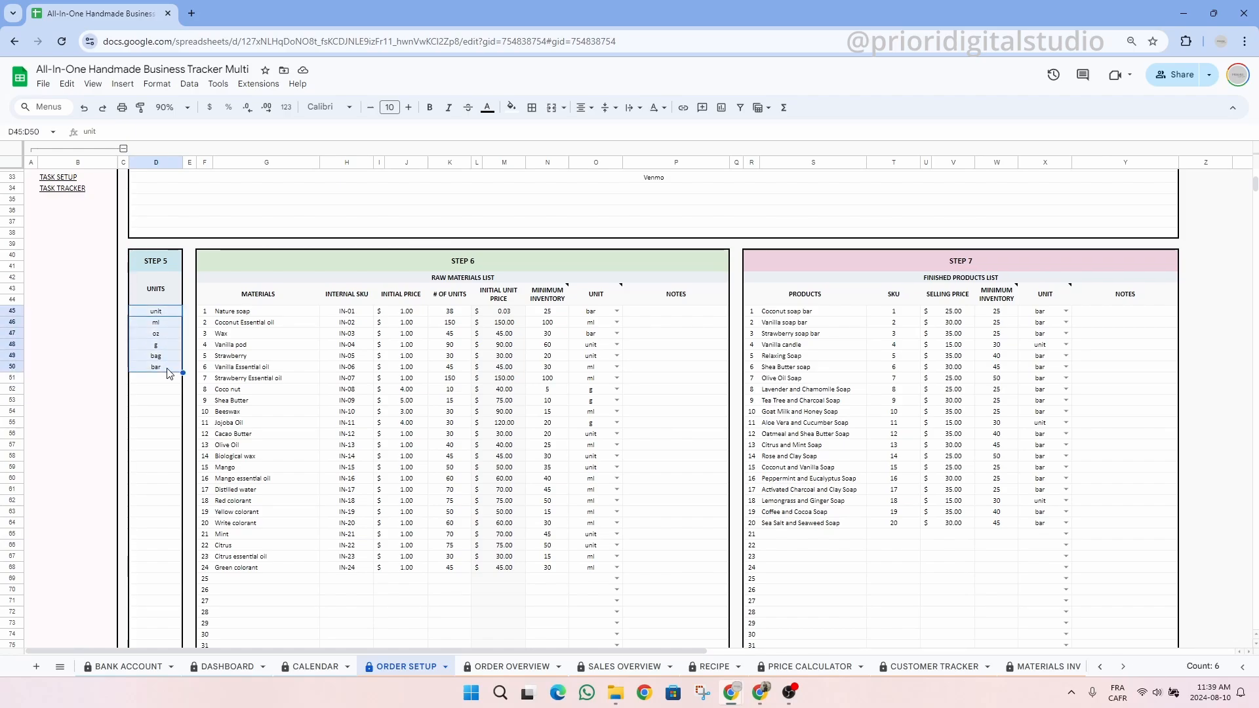
left_click(163, 379)
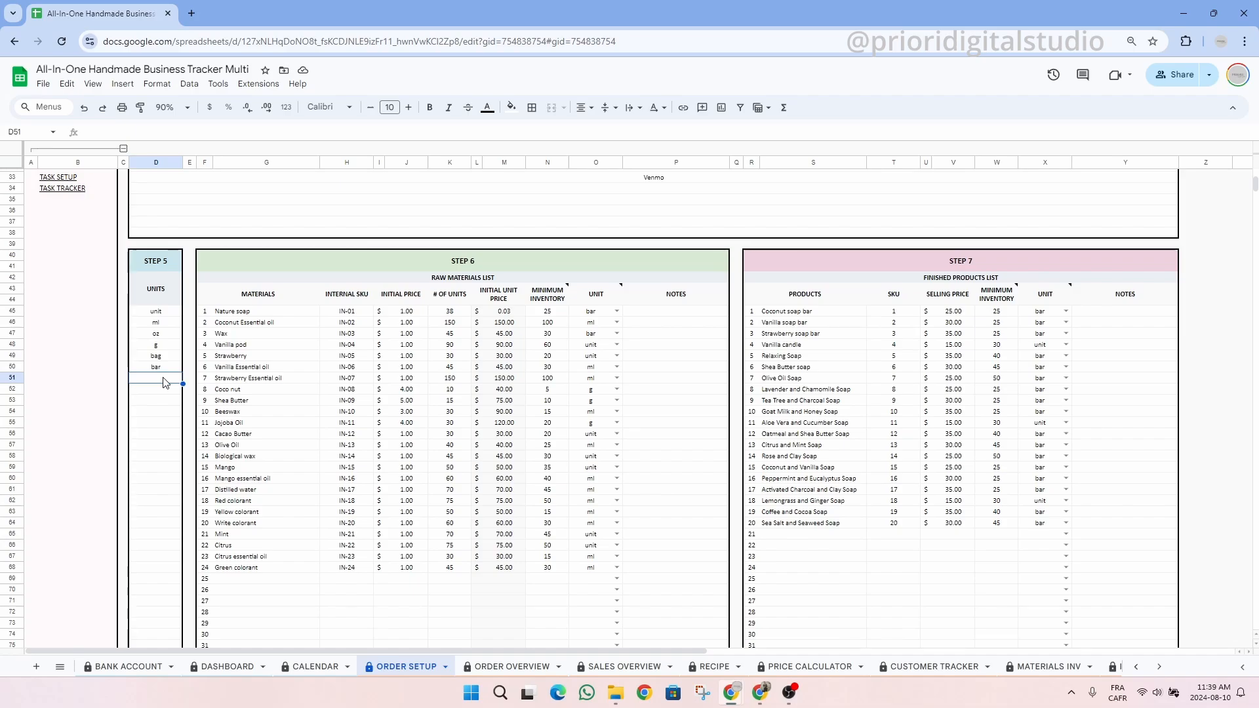
left_click(169, 314)
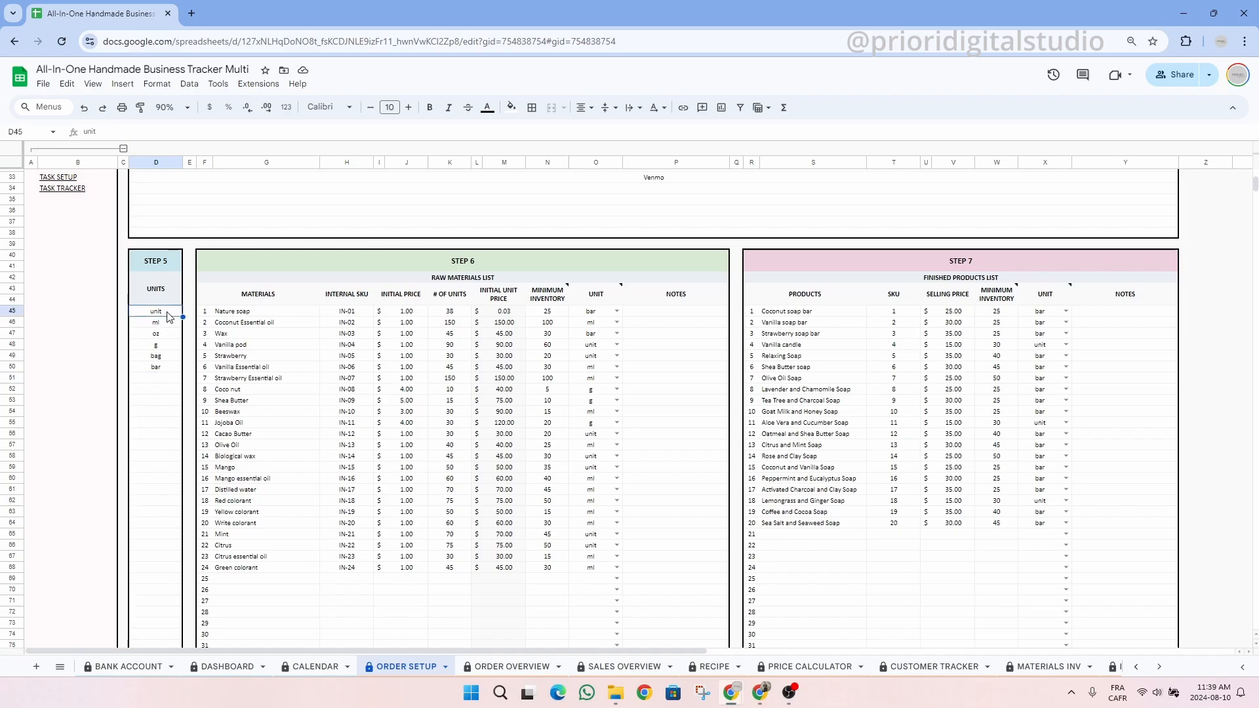
left_click(168, 325)
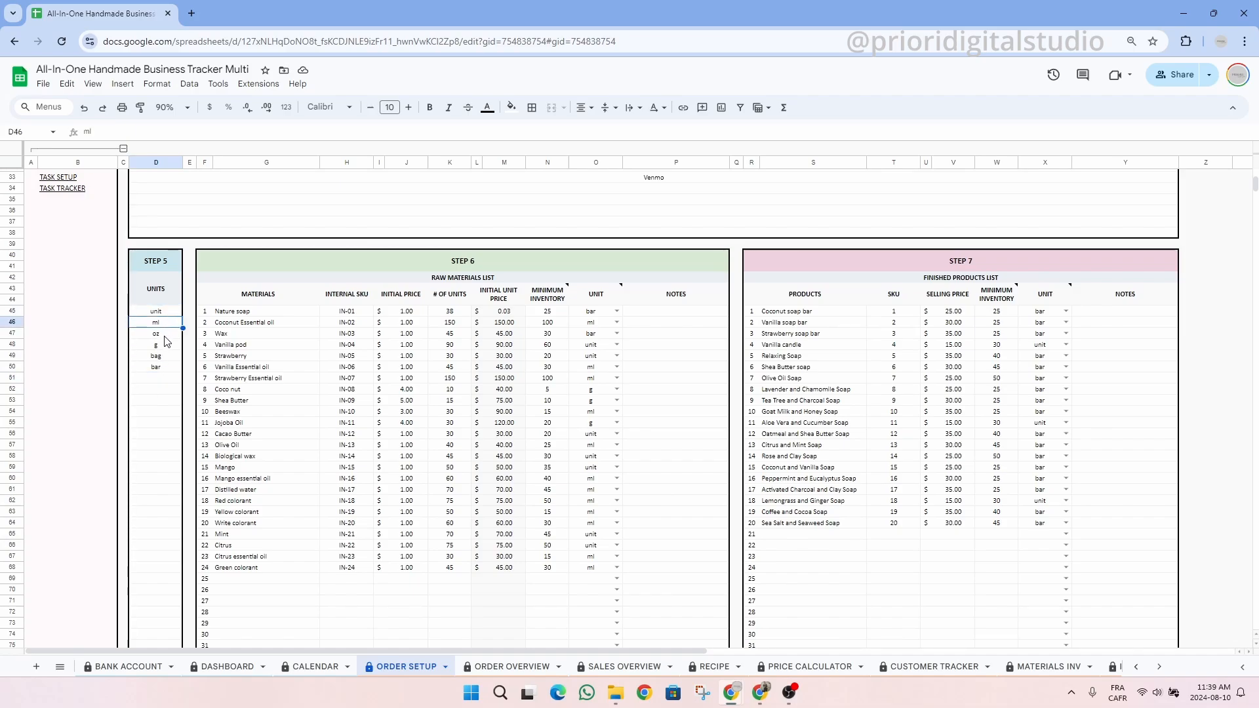
left_click(165, 336)
left_click(164, 346)
left_click(167, 358)
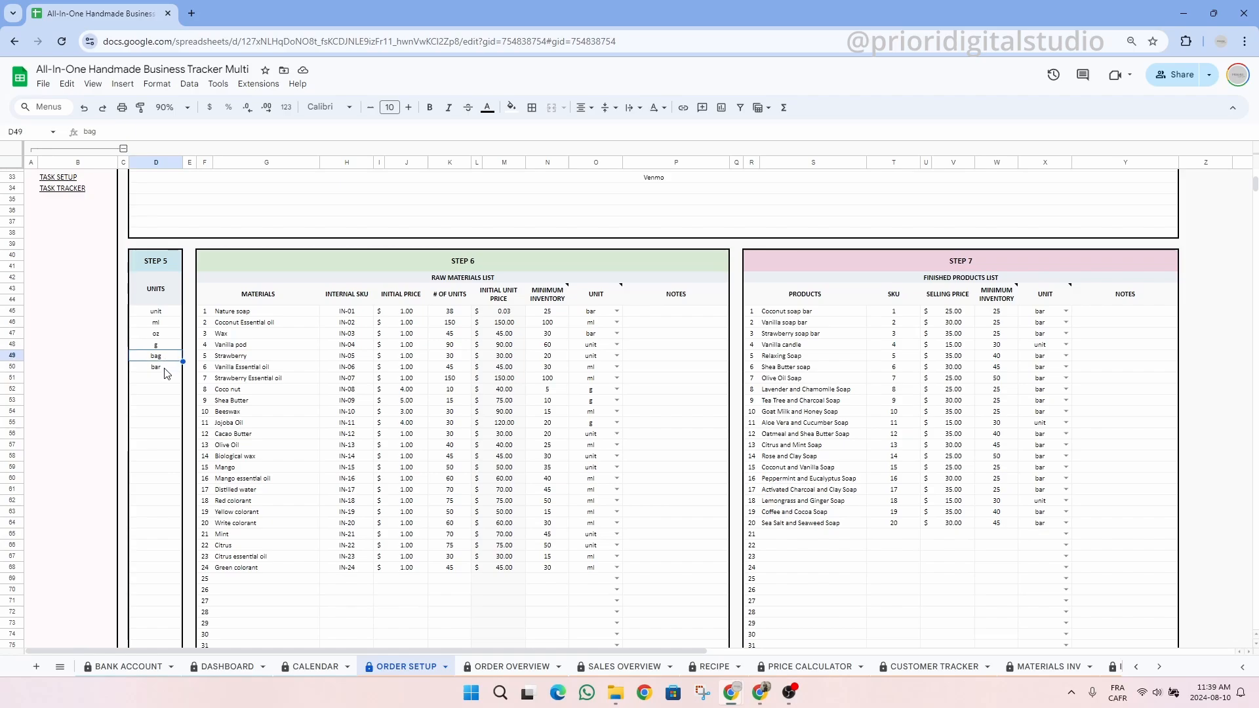
left_click(167, 369)
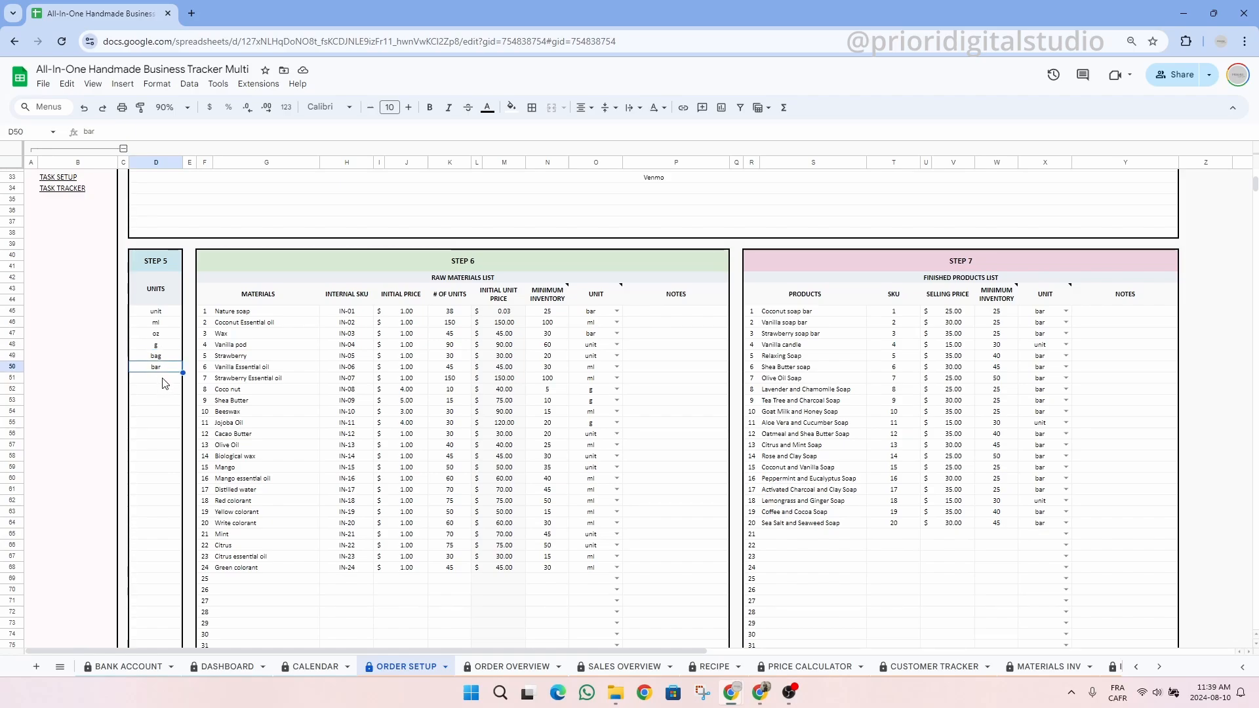
left_click(159, 313)
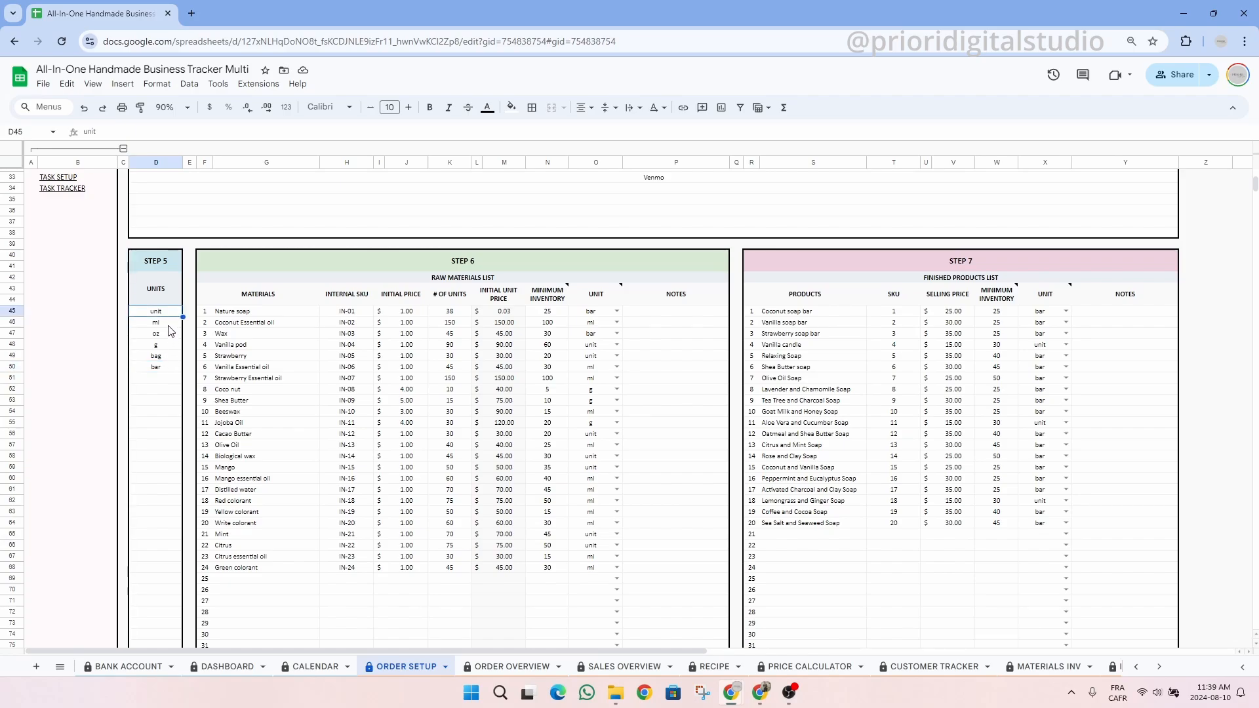
left_click(169, 325)
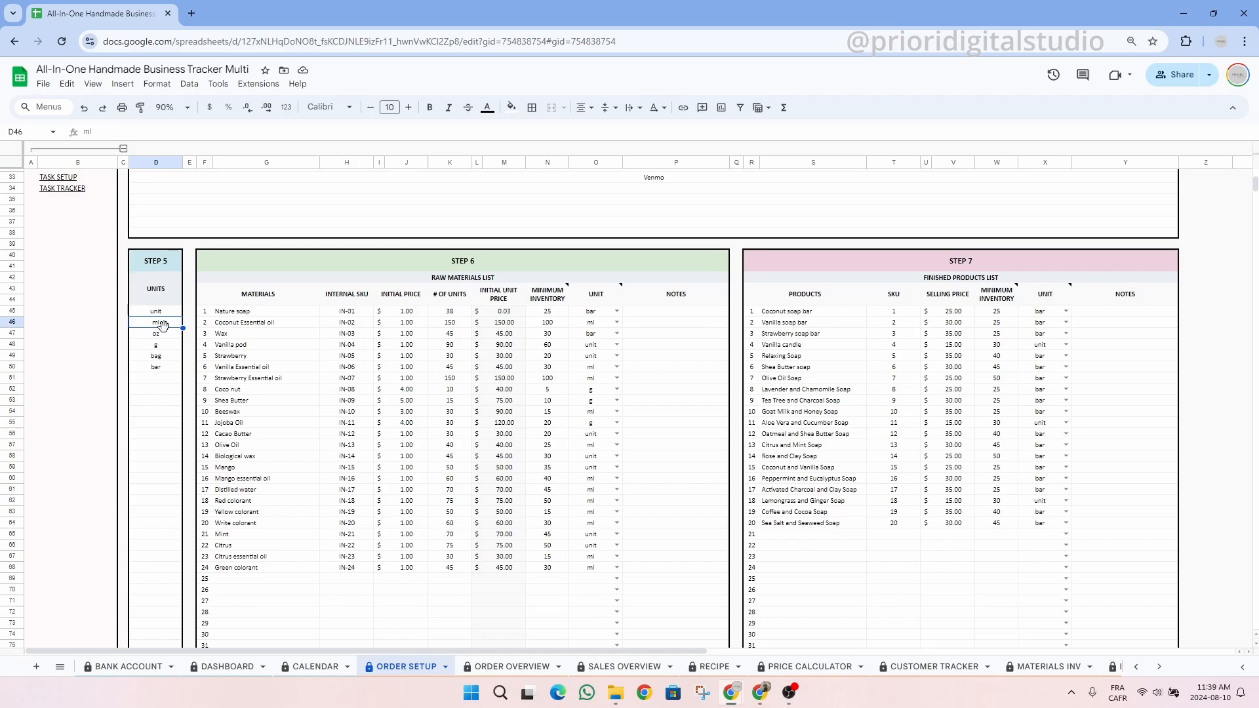
left_click(167, 378)
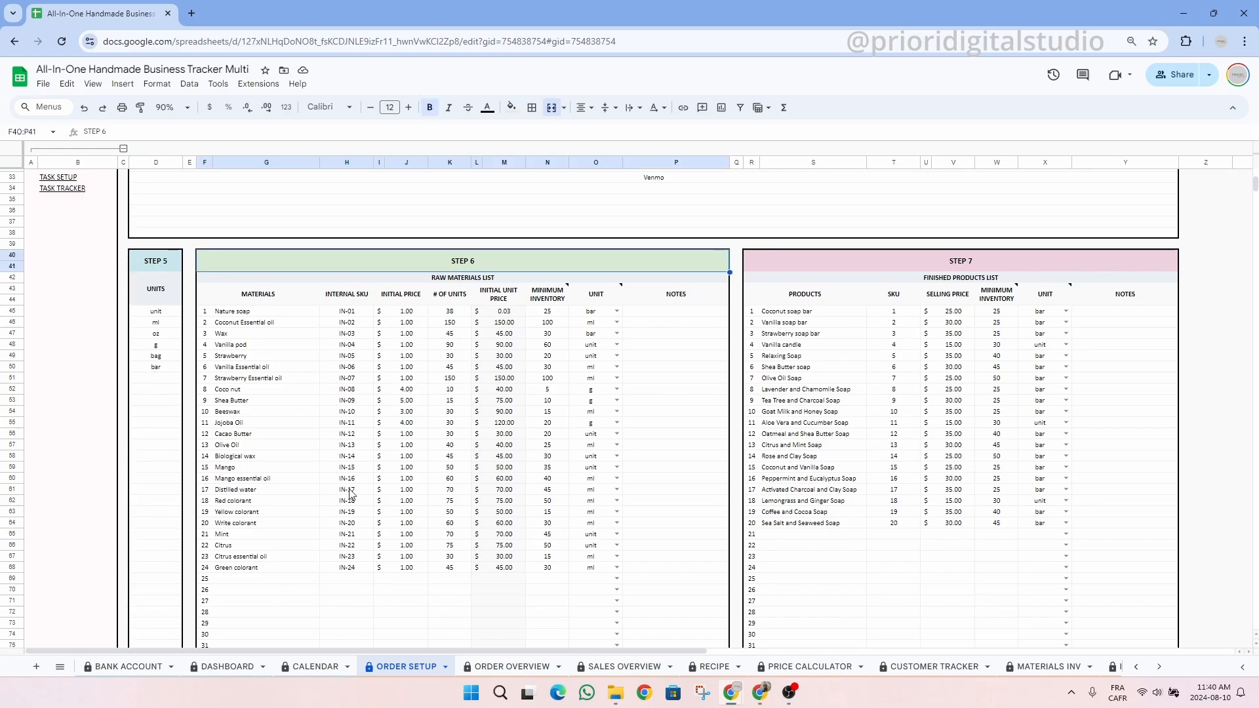
- Review the Step 6 Raw Materials List columns from Materials to Initial Unit Price, including the Minimum Inventory note
left_click(492, 278)
mouse_move(555, 305)
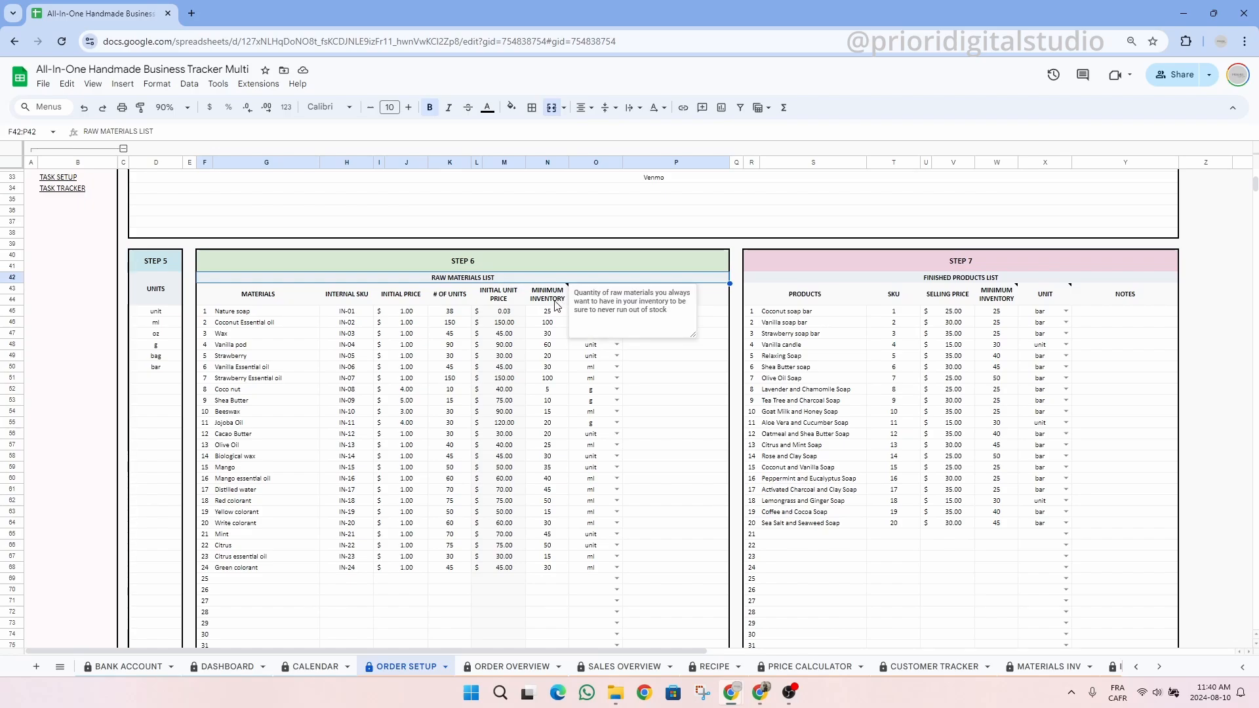
left_click(277, 300)
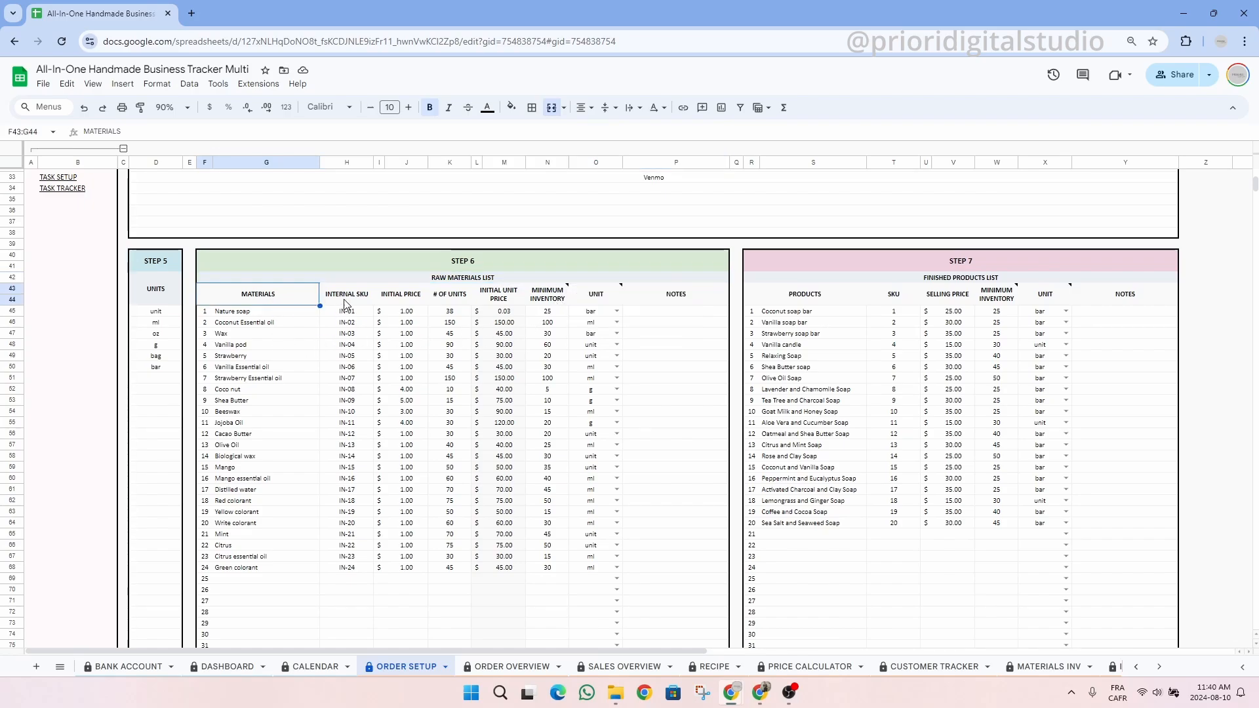
left_click(347, 302)
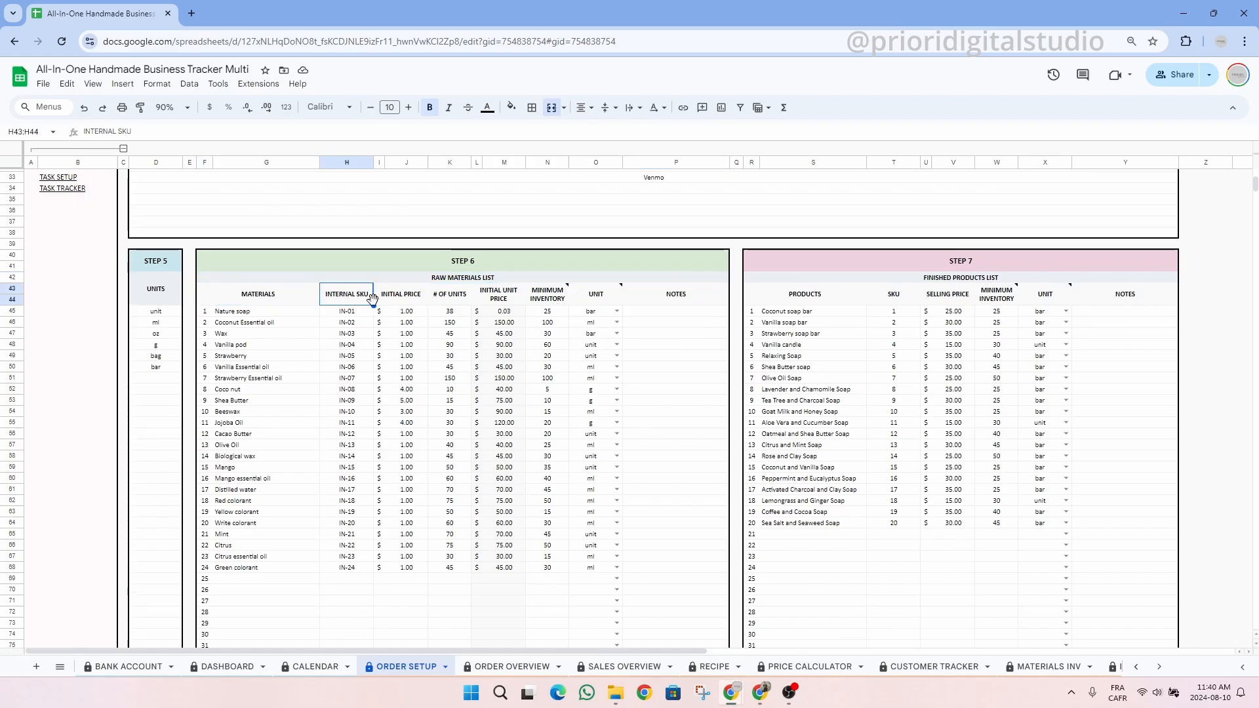
left_click(403, 301)
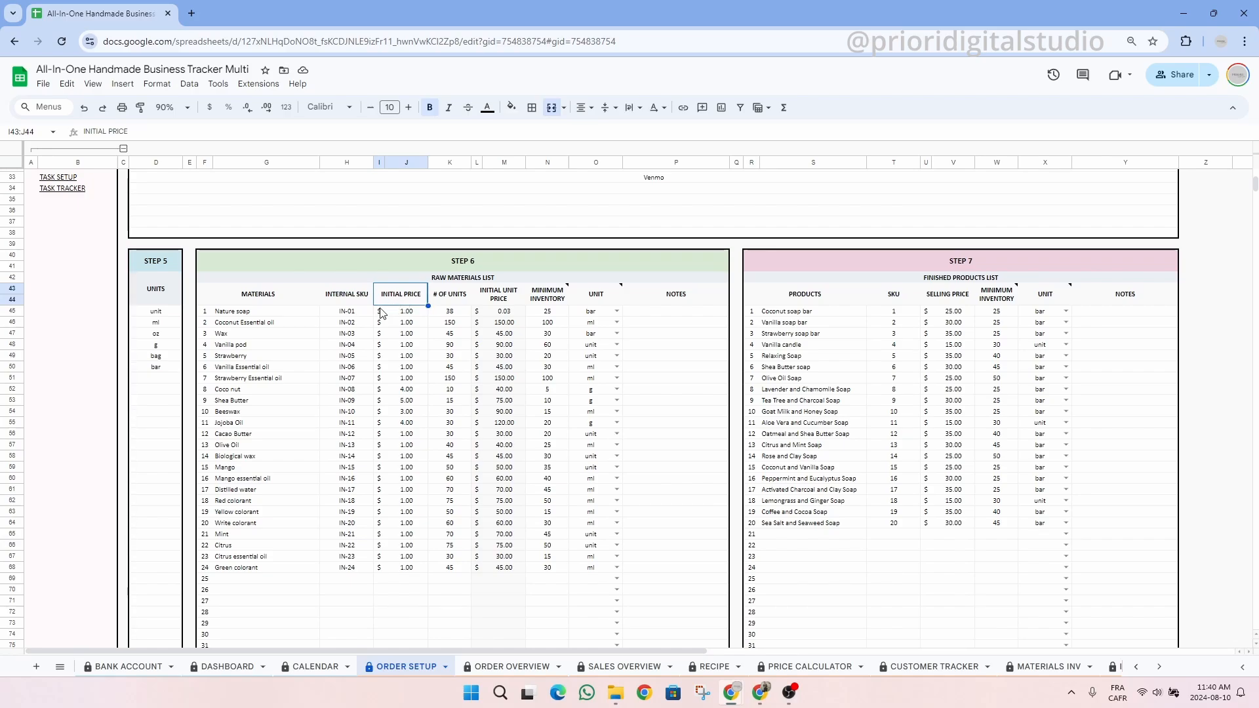
left_click_drag(261, 313, 261, 569)
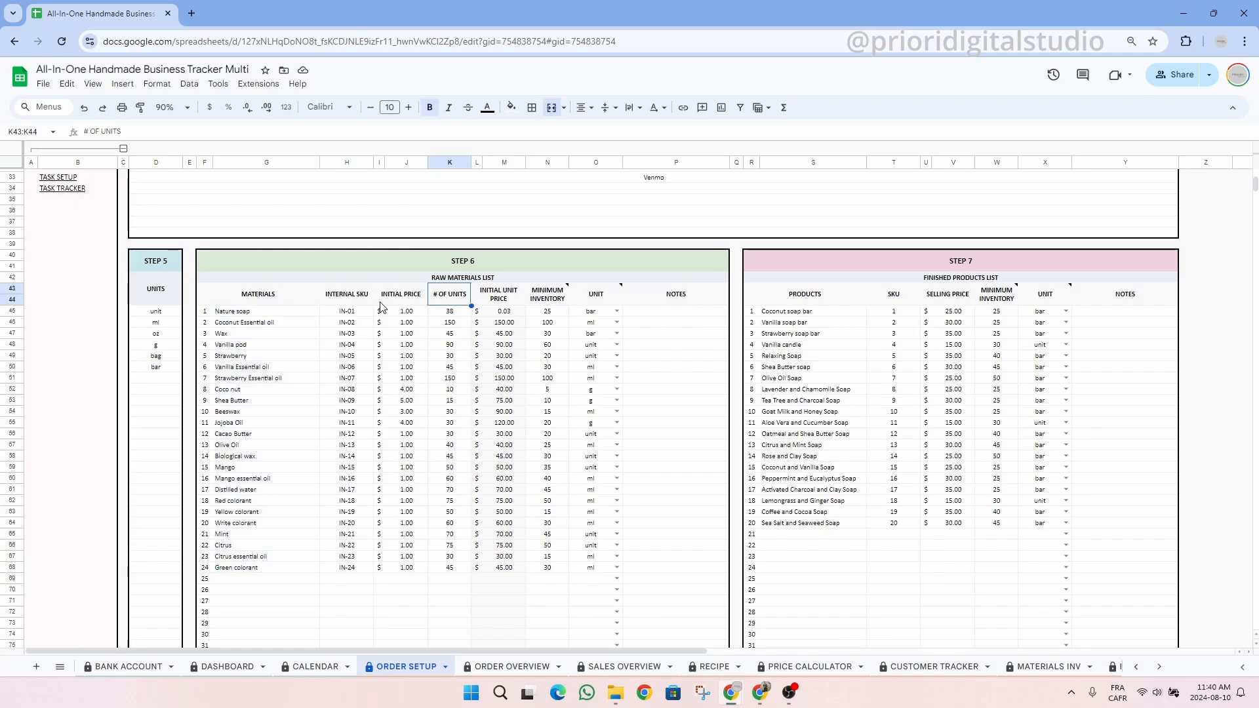
left_click(399, 300)
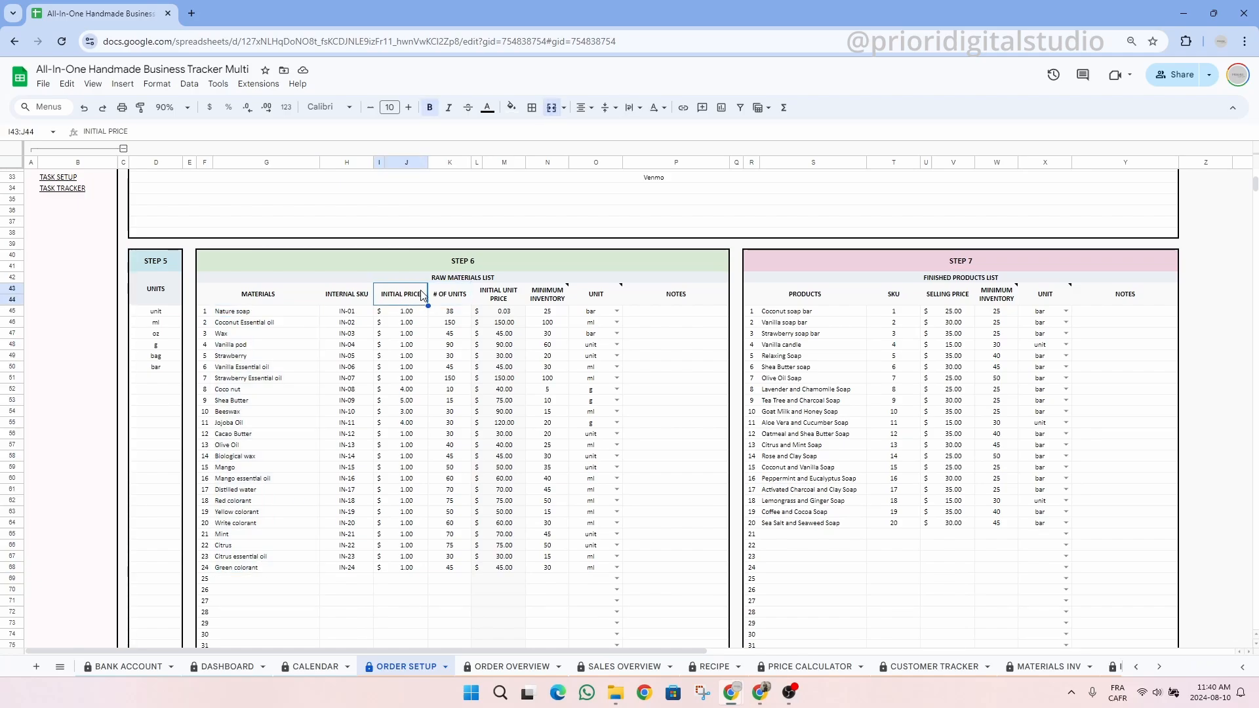
left_click(450, 295)
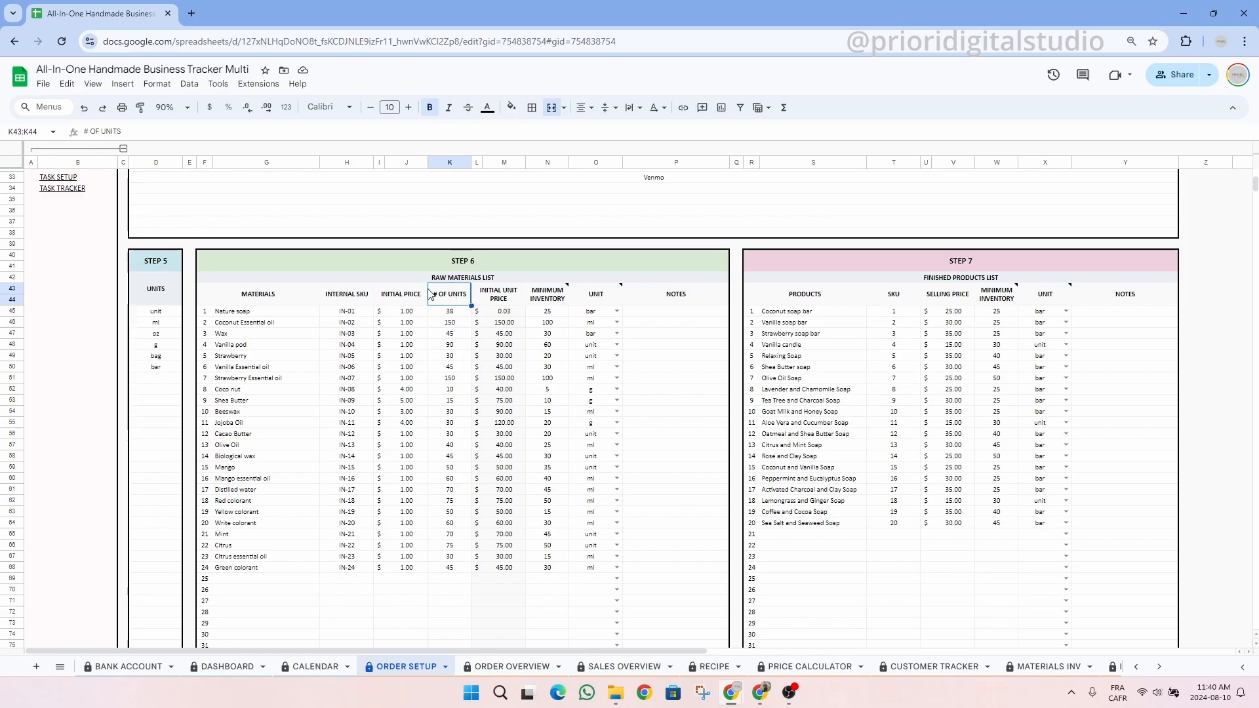
left_click(498, 296)
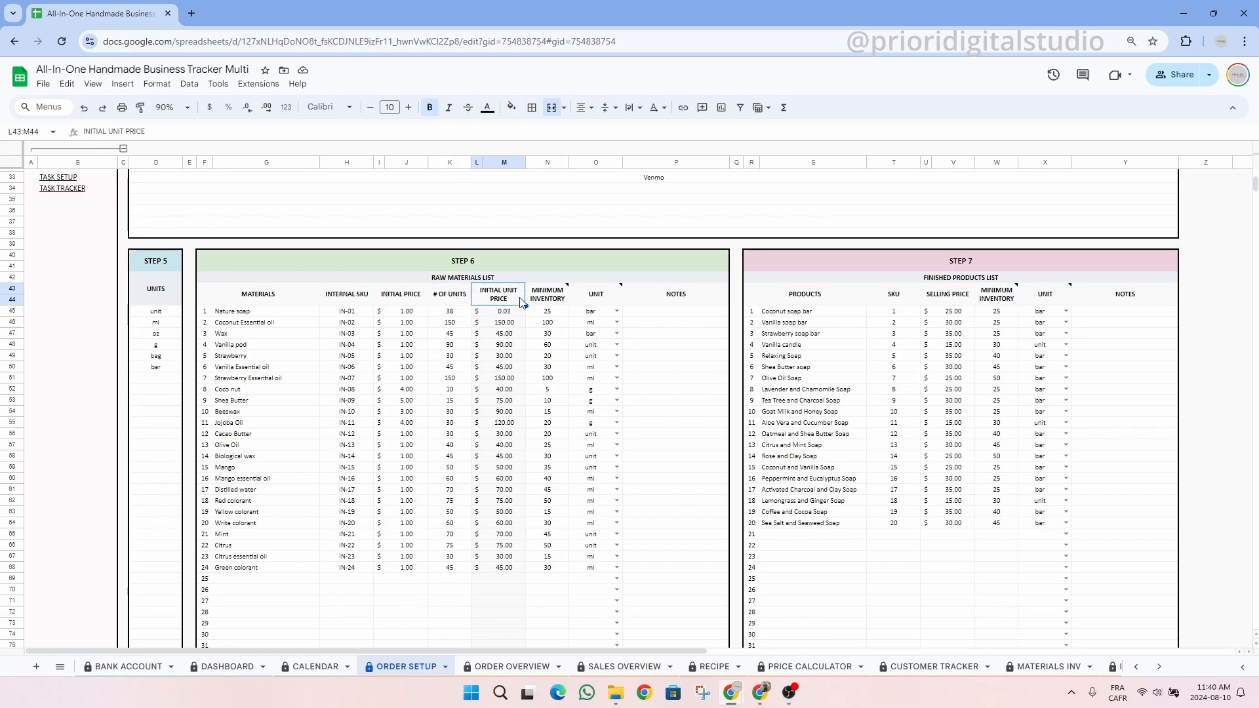
- Add Egg as material 25 in the Raw Materials List, with internal SKU IN-25 and an initial price of 10
left_click(289, 578)
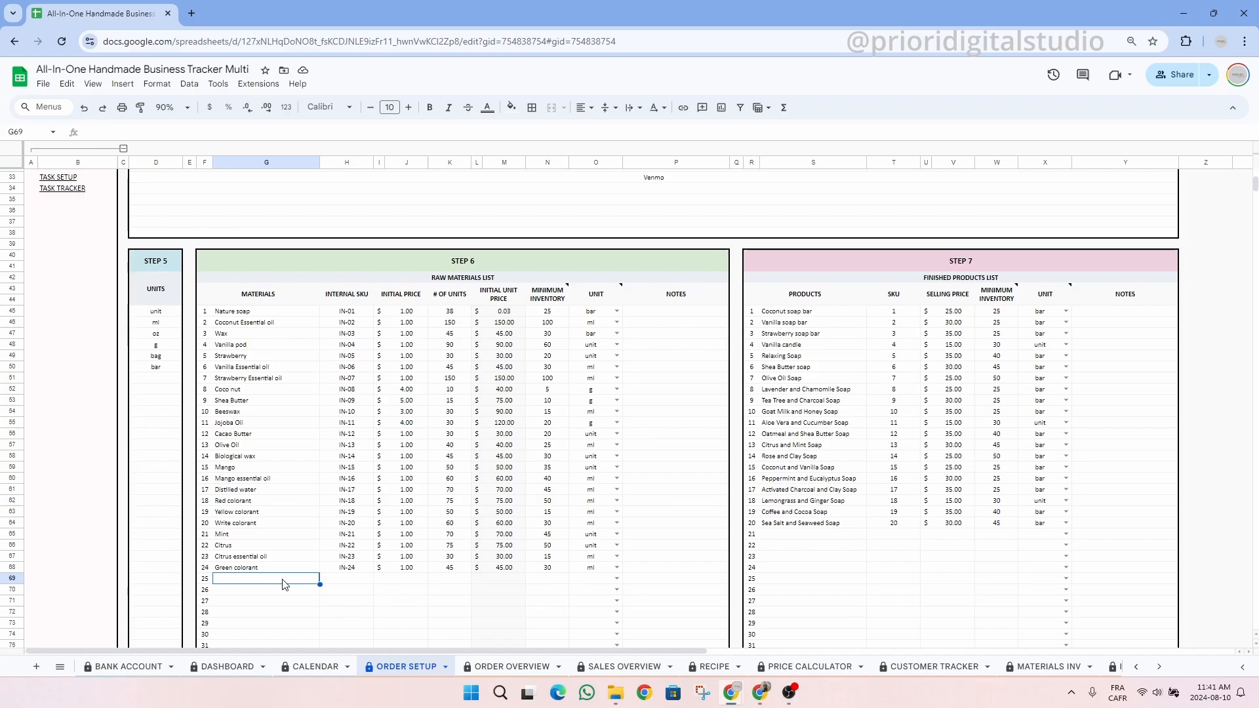
type("Egg")
key("Tab")
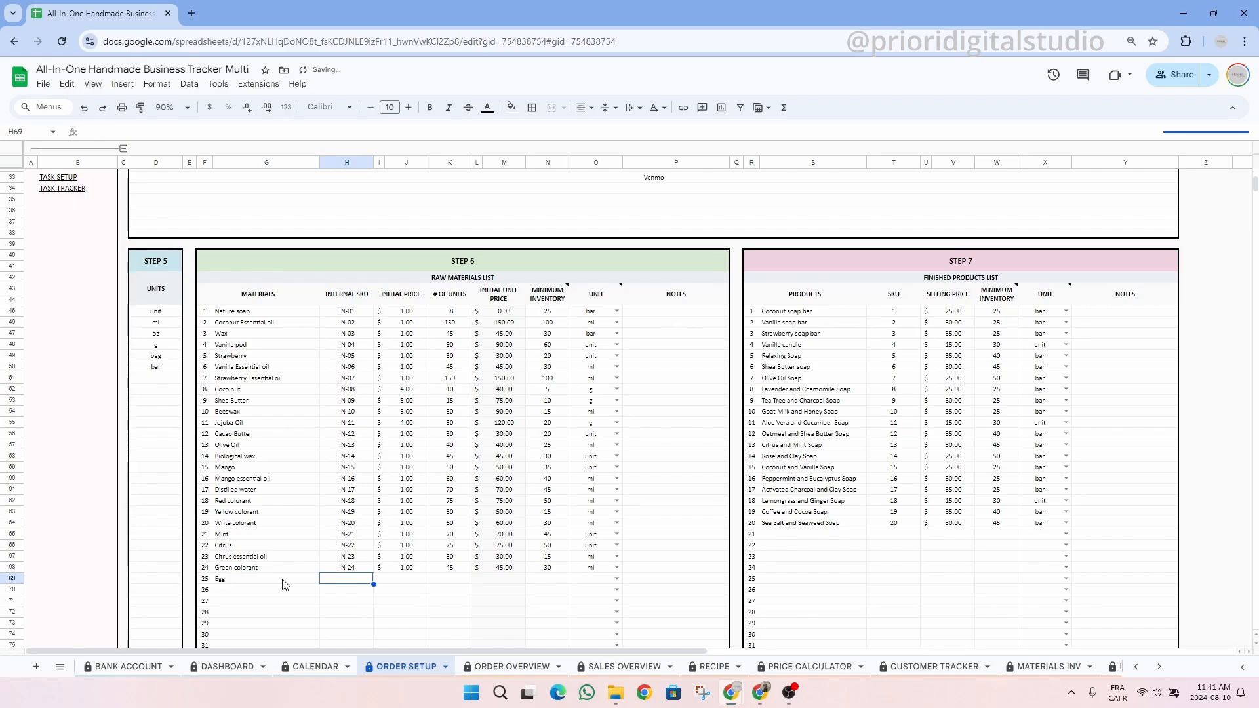
type("IN-25")
key("Tab")
key("Tab")
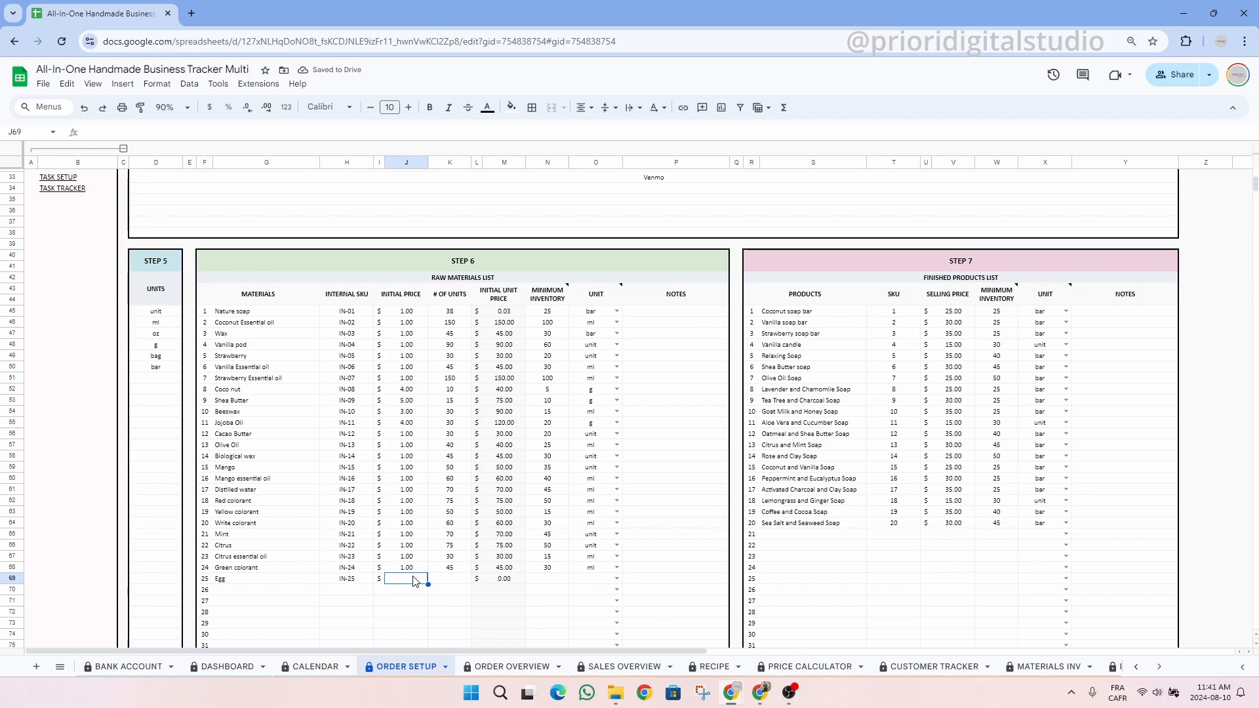
type("10")
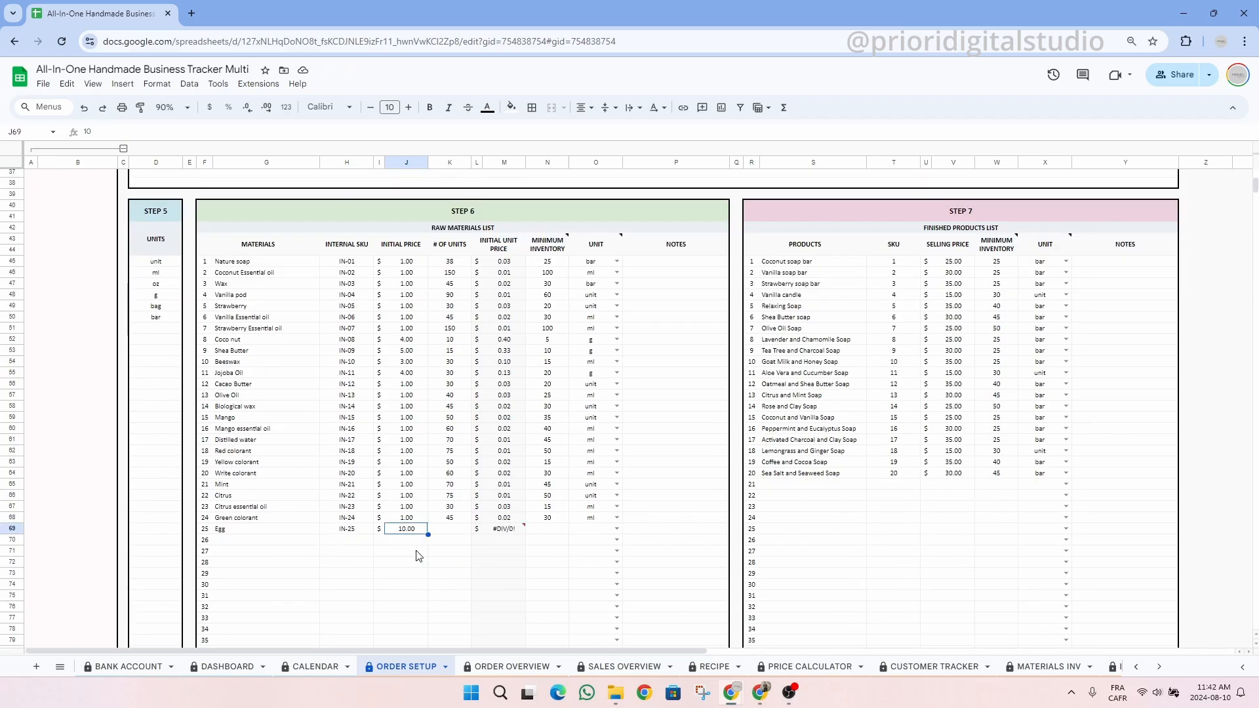
- Set Egg's number of units to 50 and check its calculated initial unit price
left_click(444, 532)
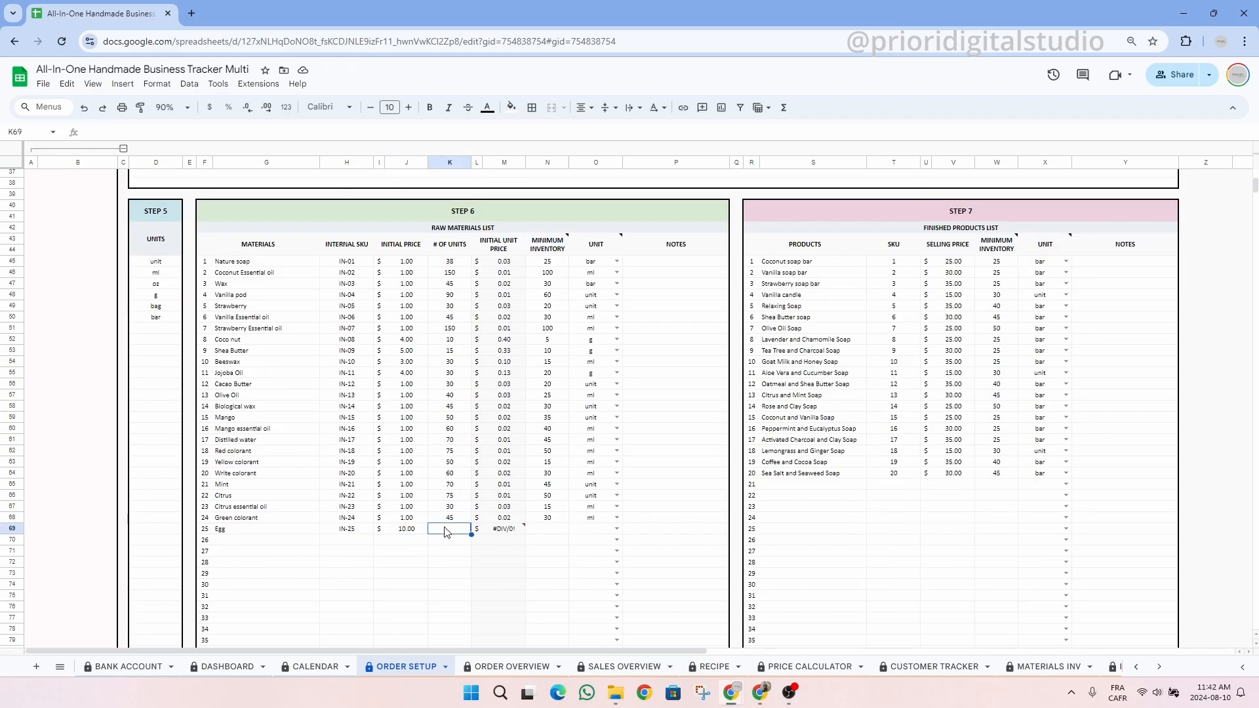
type("50")
left_click(459, 550)
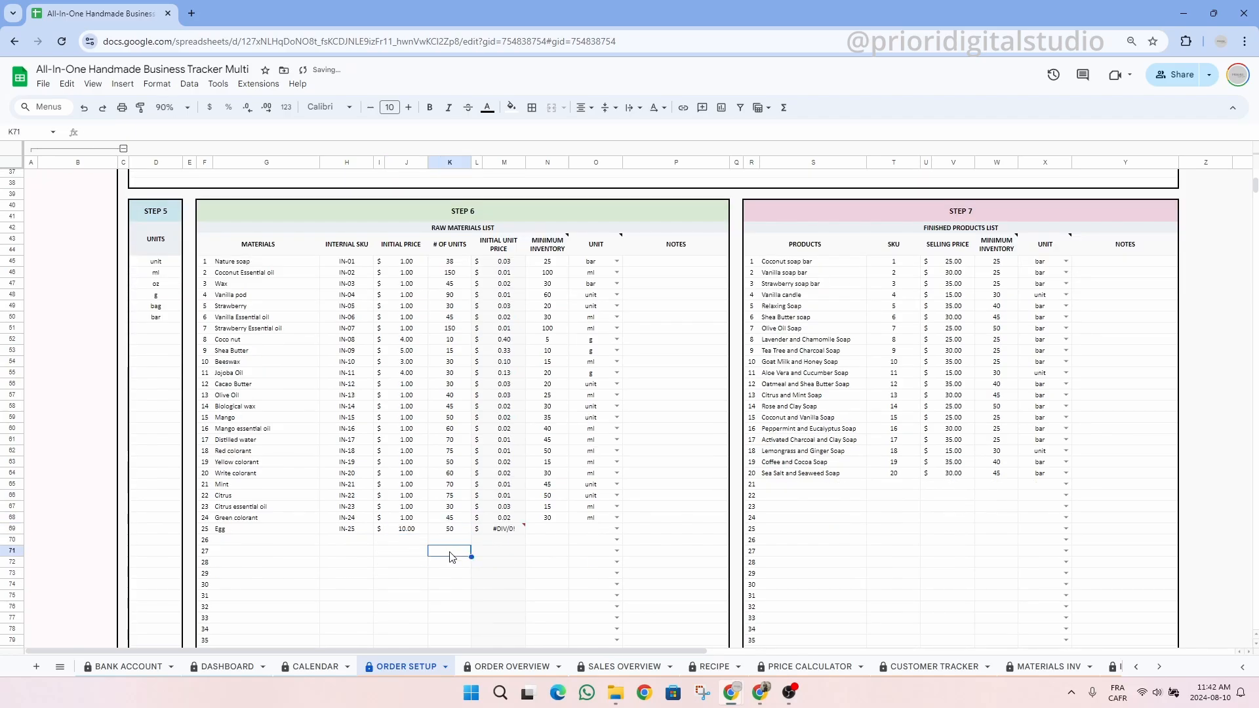
left_click(506, 530)
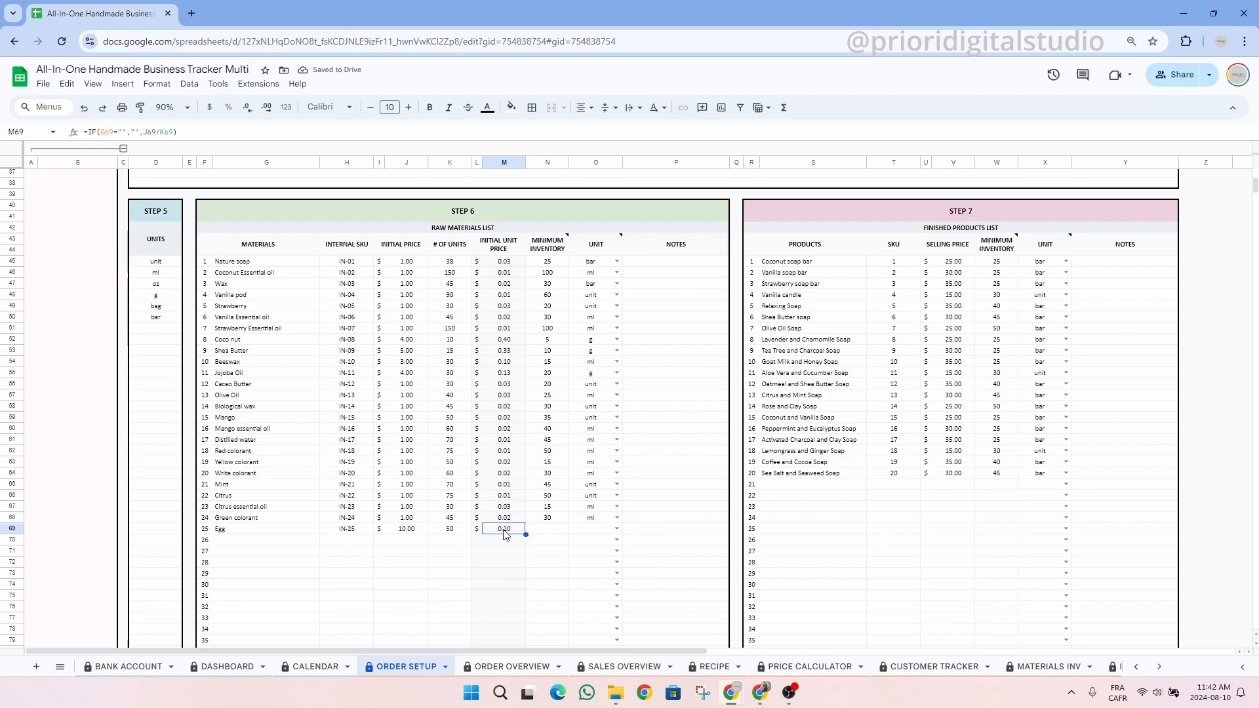
- Set Egg's minimum inventory to 30 and its unit of measure to "unit", leaving the notes empty
left_click(542, 533)
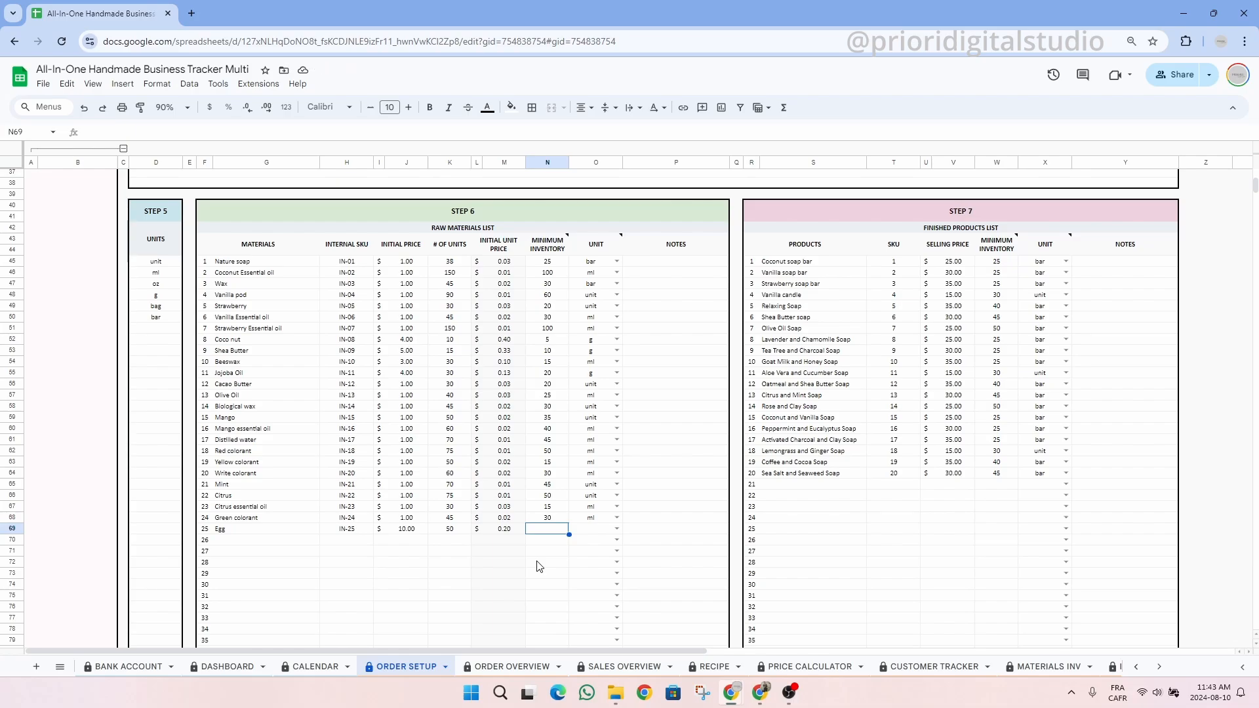
mouse_move(555, 252)
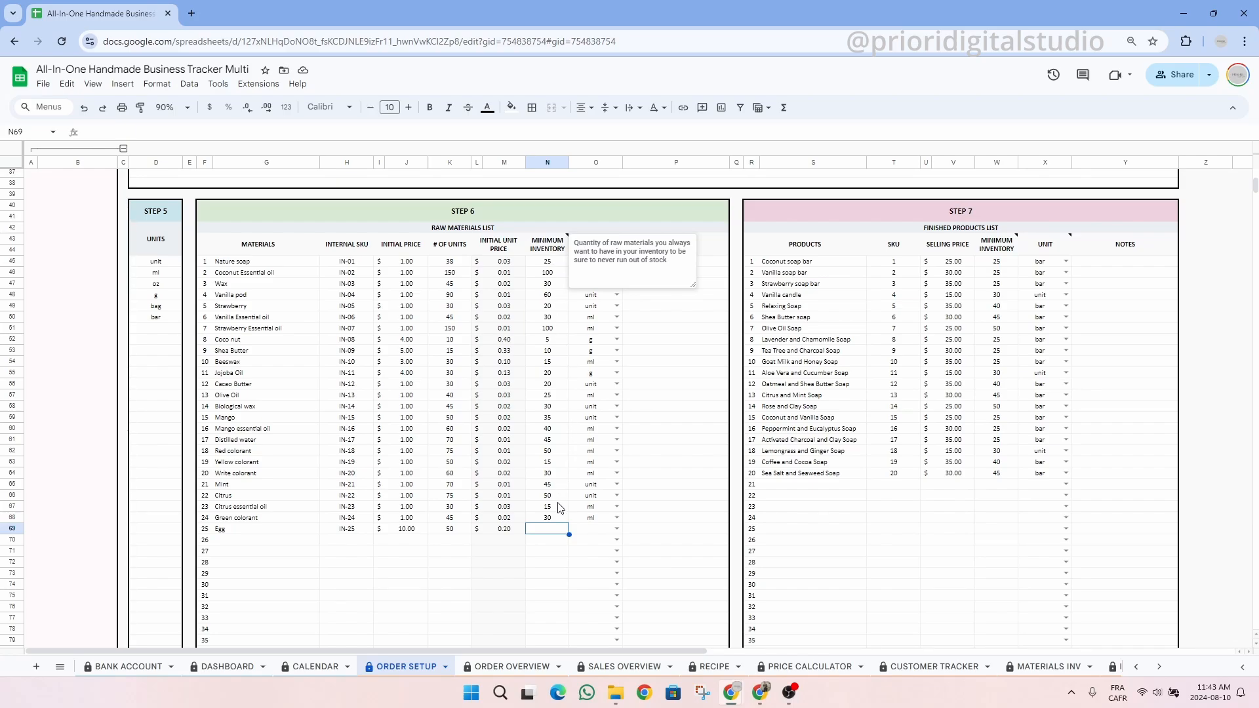
type("30")
left_click(580, 553)
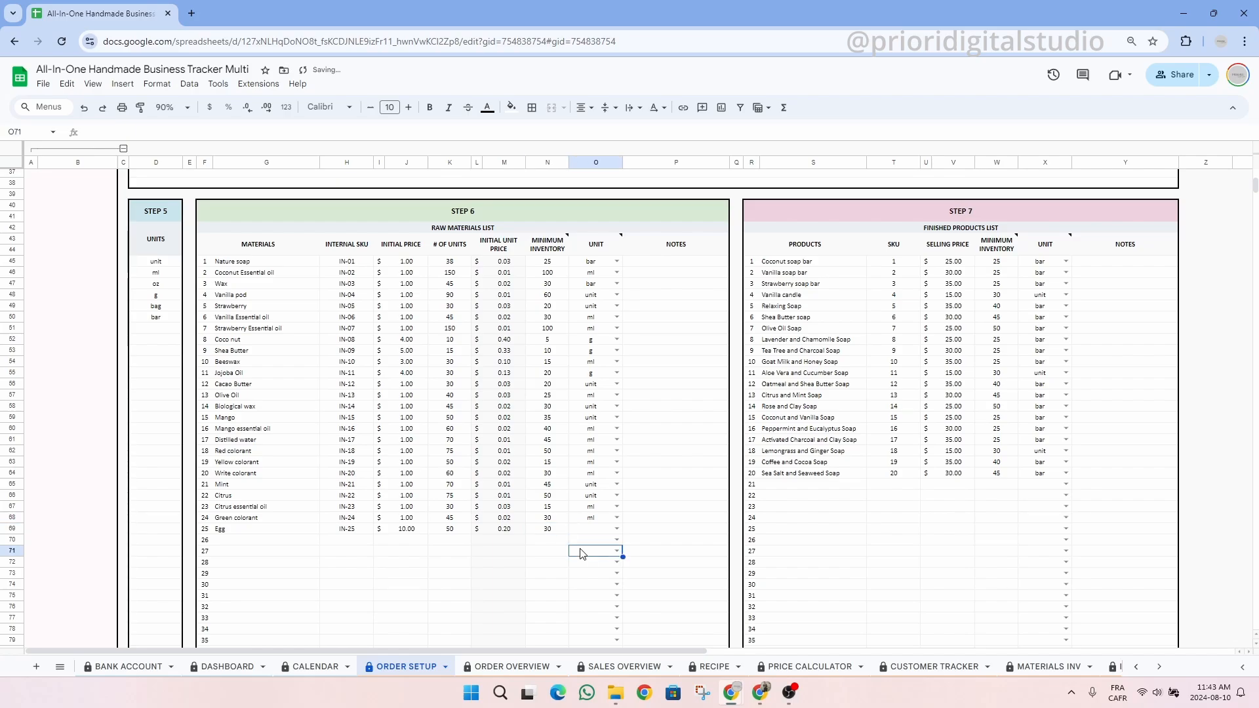
left_click(617, 529)
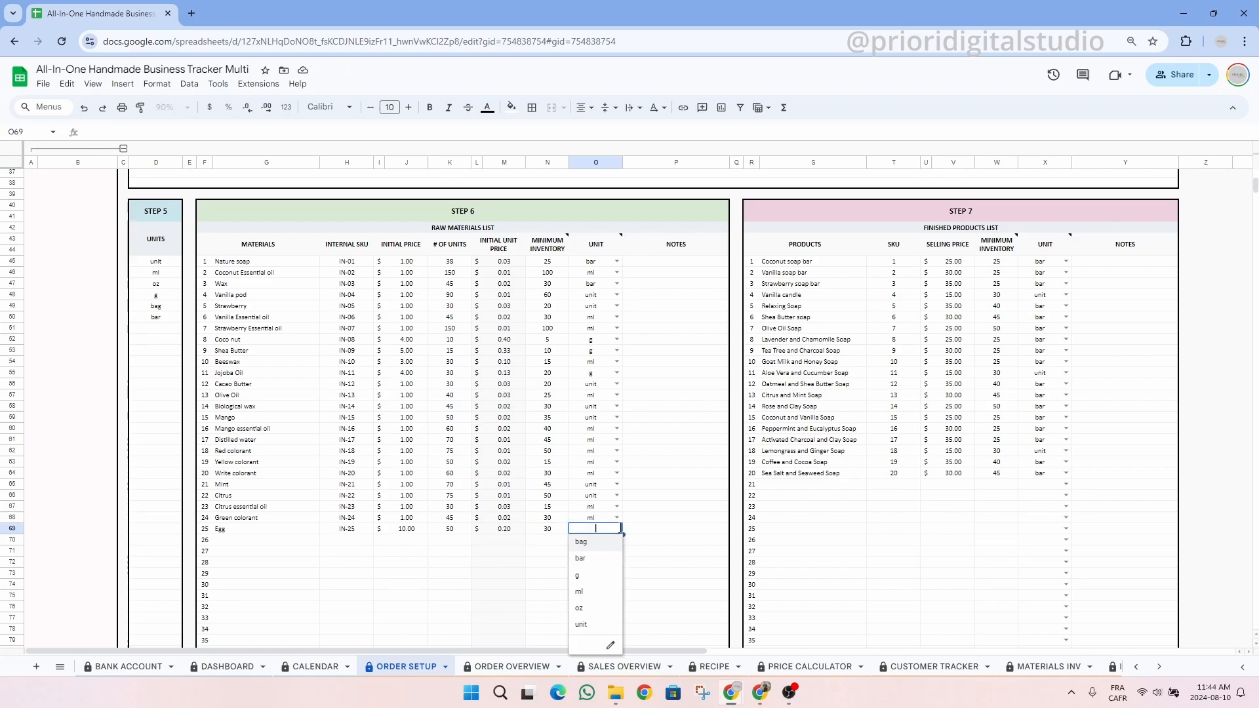
left_click(597, 629)
left_click(654, 531)
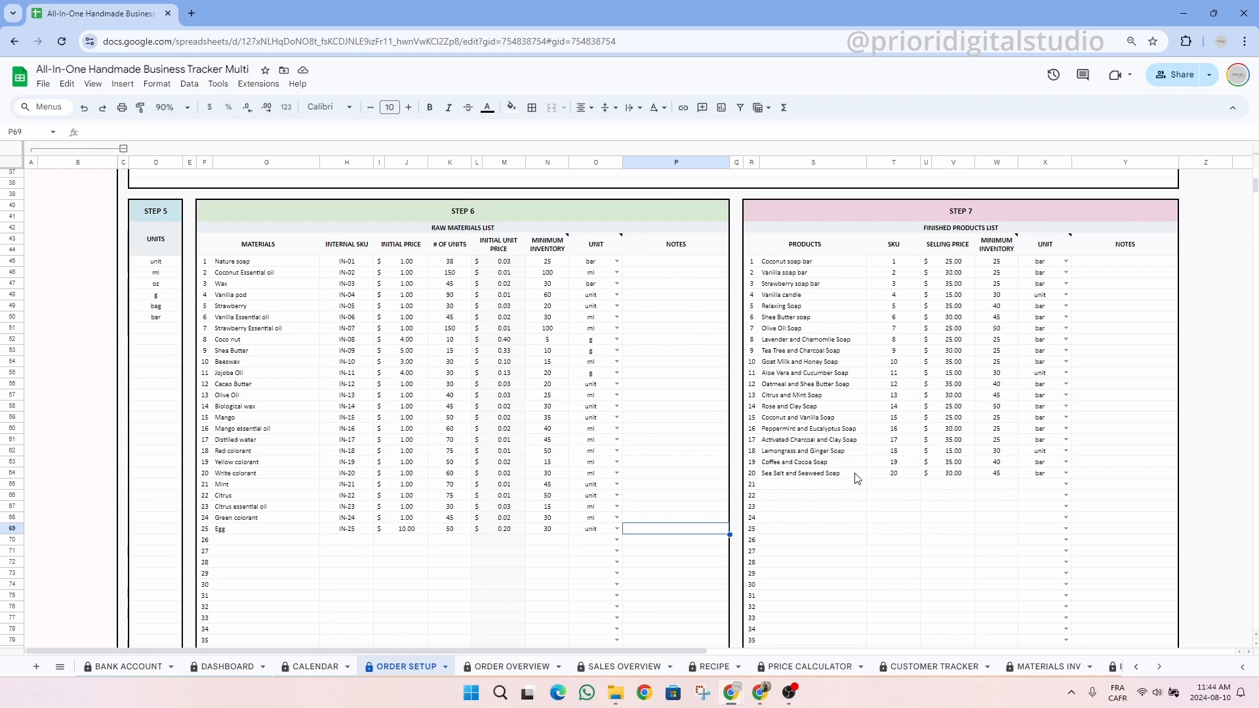
- Compare the product names in the Step 7 Finished Products List with the materials in the Raw Materials List
left_click(944, 209)
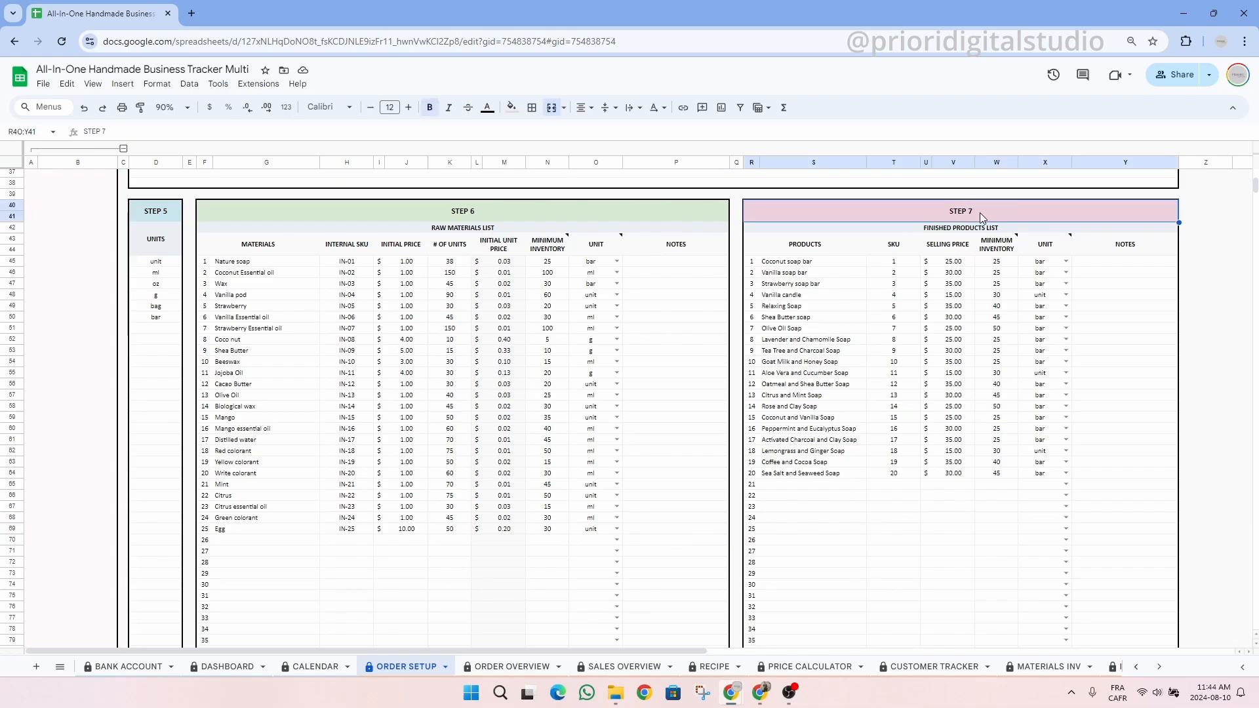
left_click(842, 489)
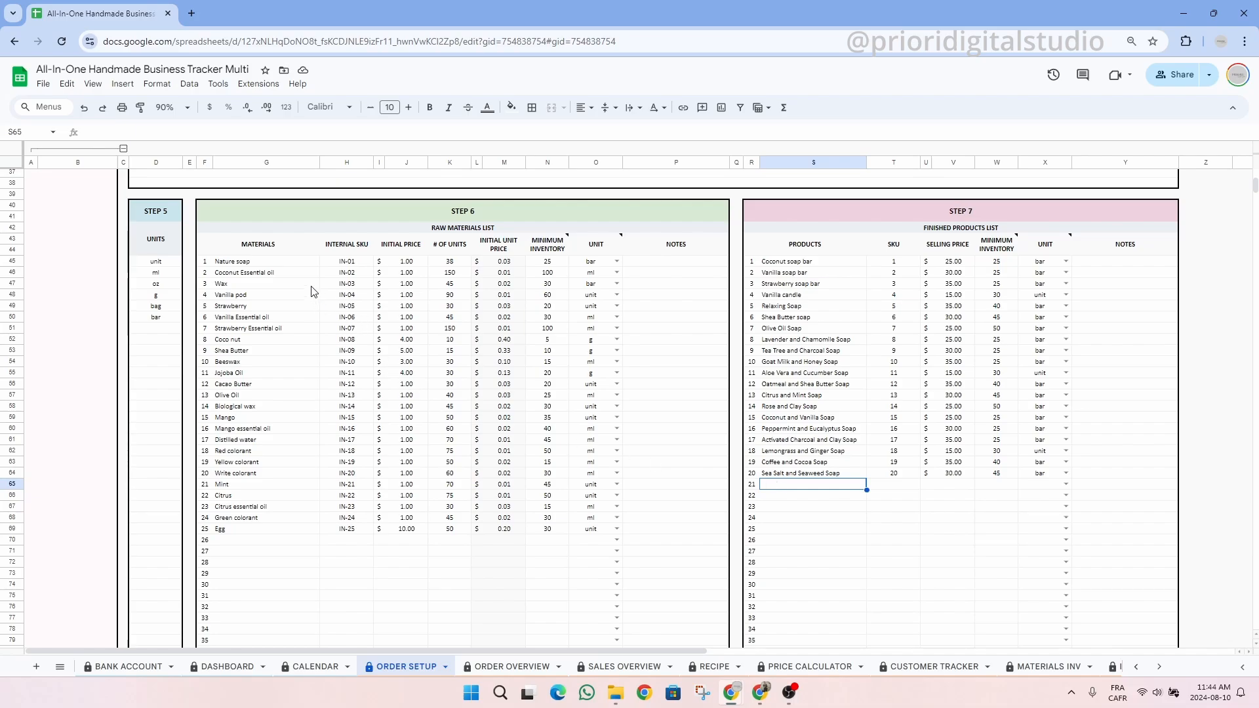
left_click_drag(285, 262, 276, 524)
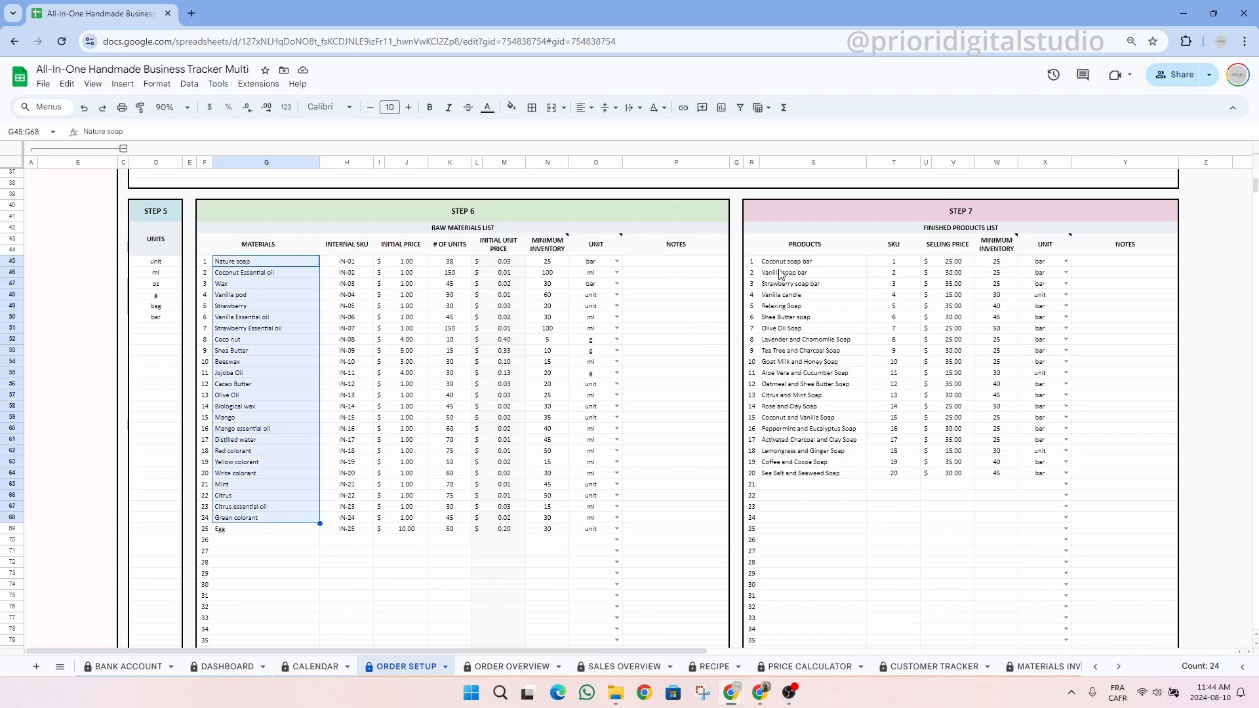
left_click_drag(793, 262, 805, 482)
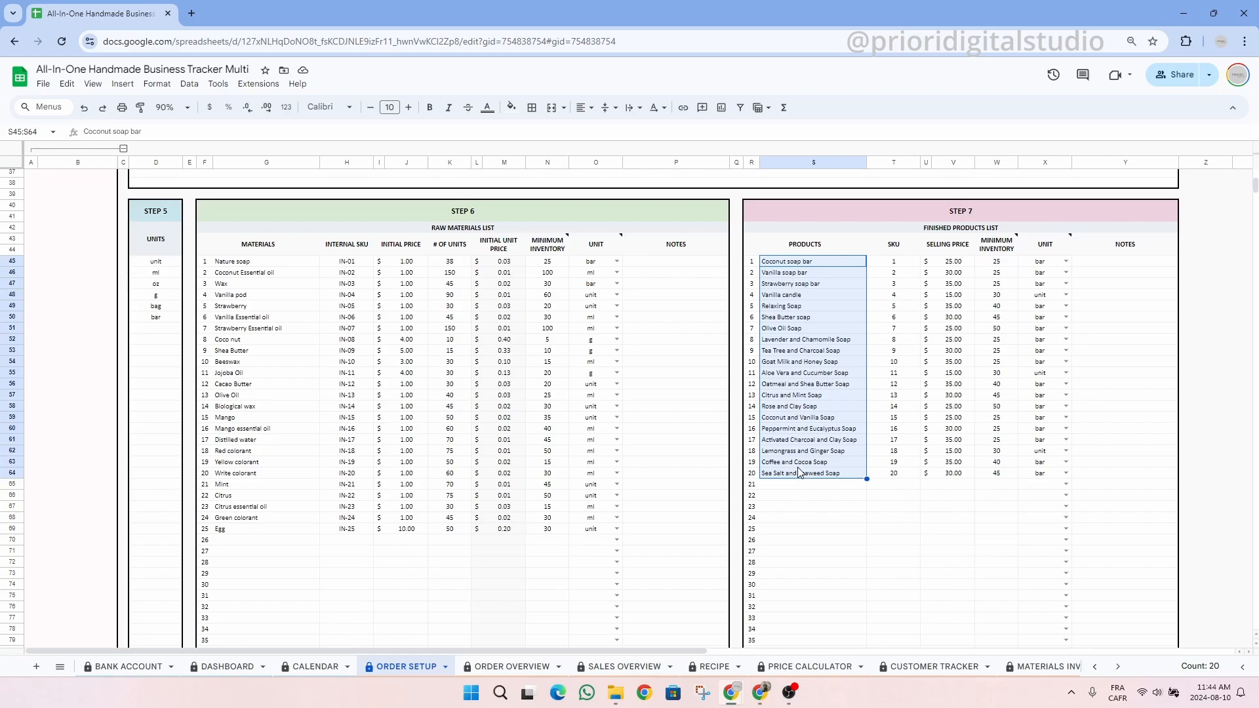
left_click(801, 487)
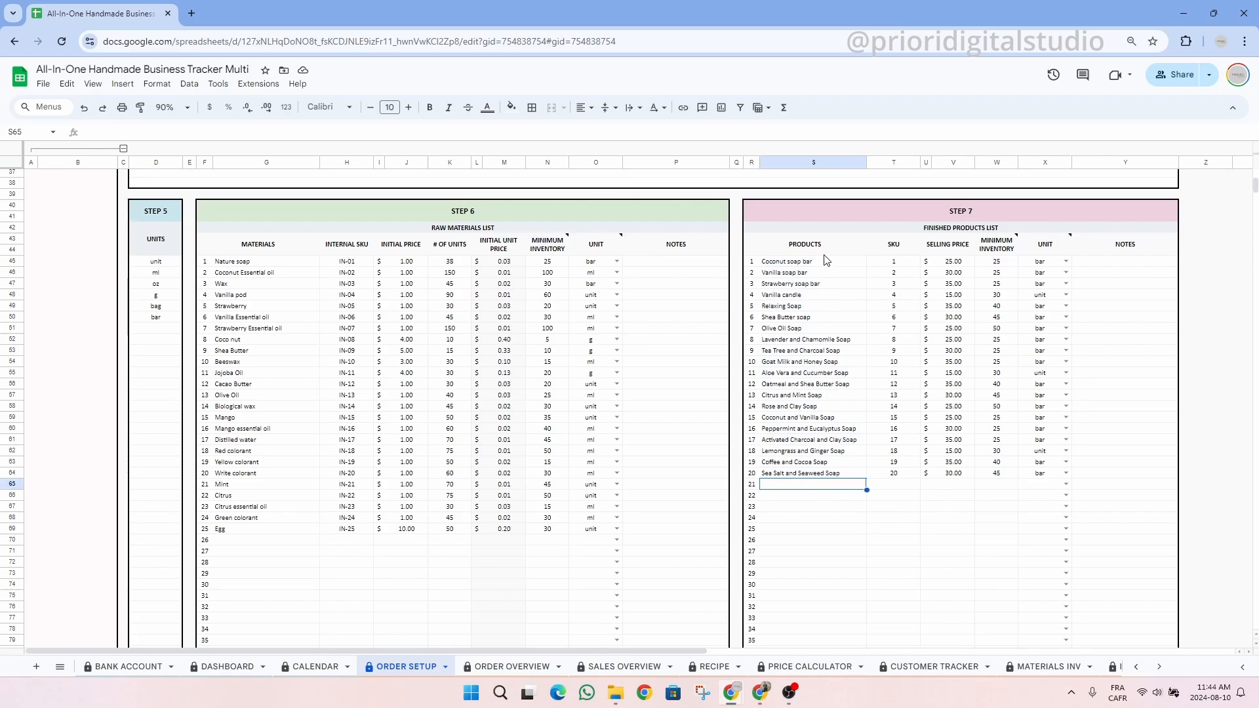
- Review the SKU, Selling Price and Minimum Inventory columns of the Finished Products List
left_click(901, 252)
left_click(953, 256)
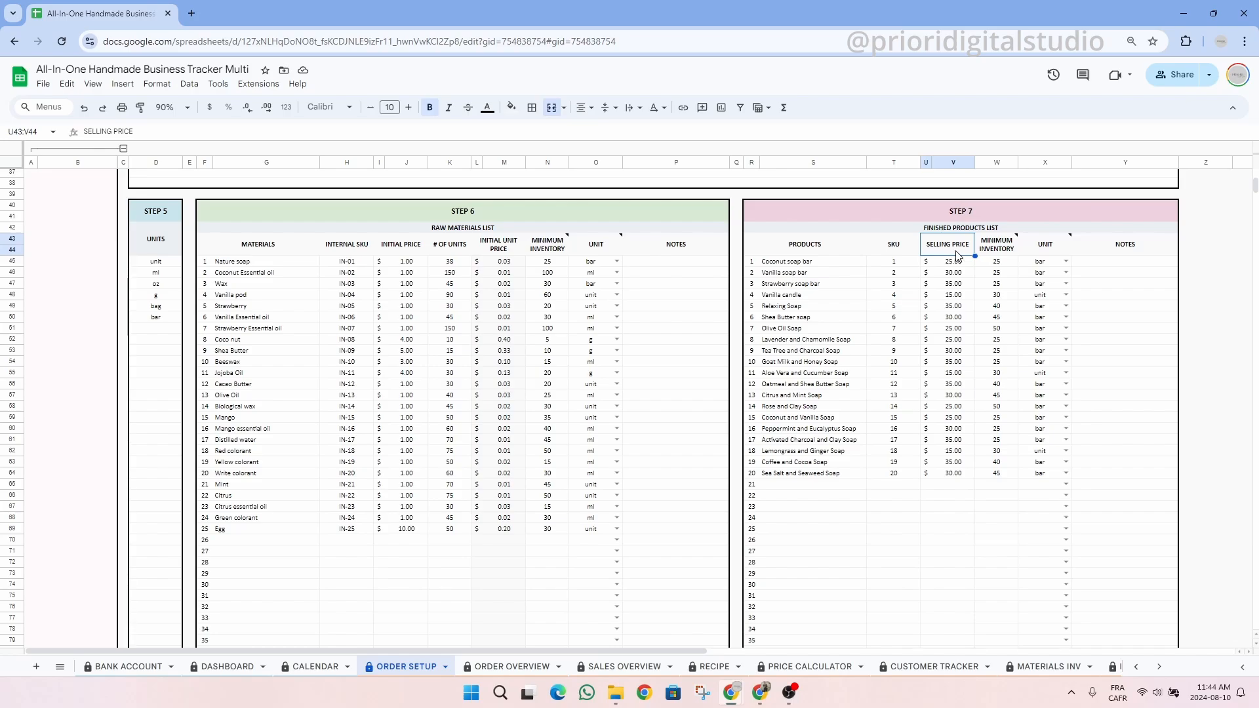
left_click(1009, 307)
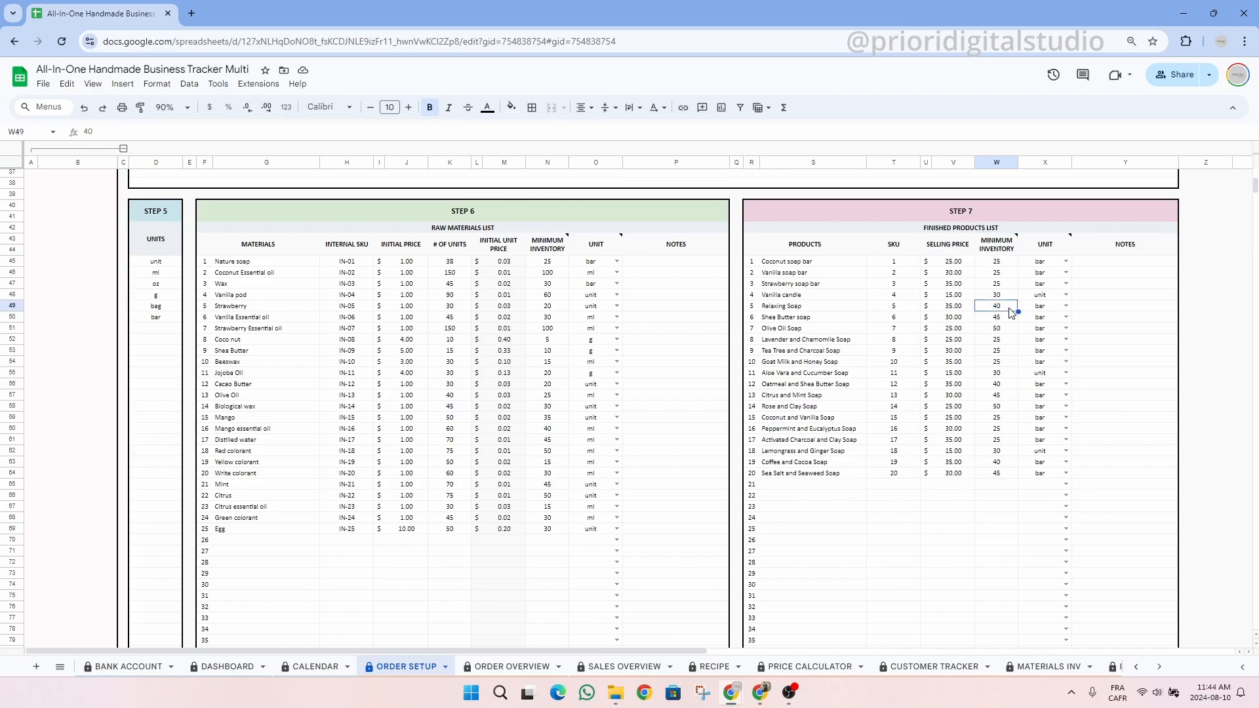
- Enter Wax as material 26 in the Raw Materials List and compare it with the existing Wax entry at material 3
left_click(244, 542)
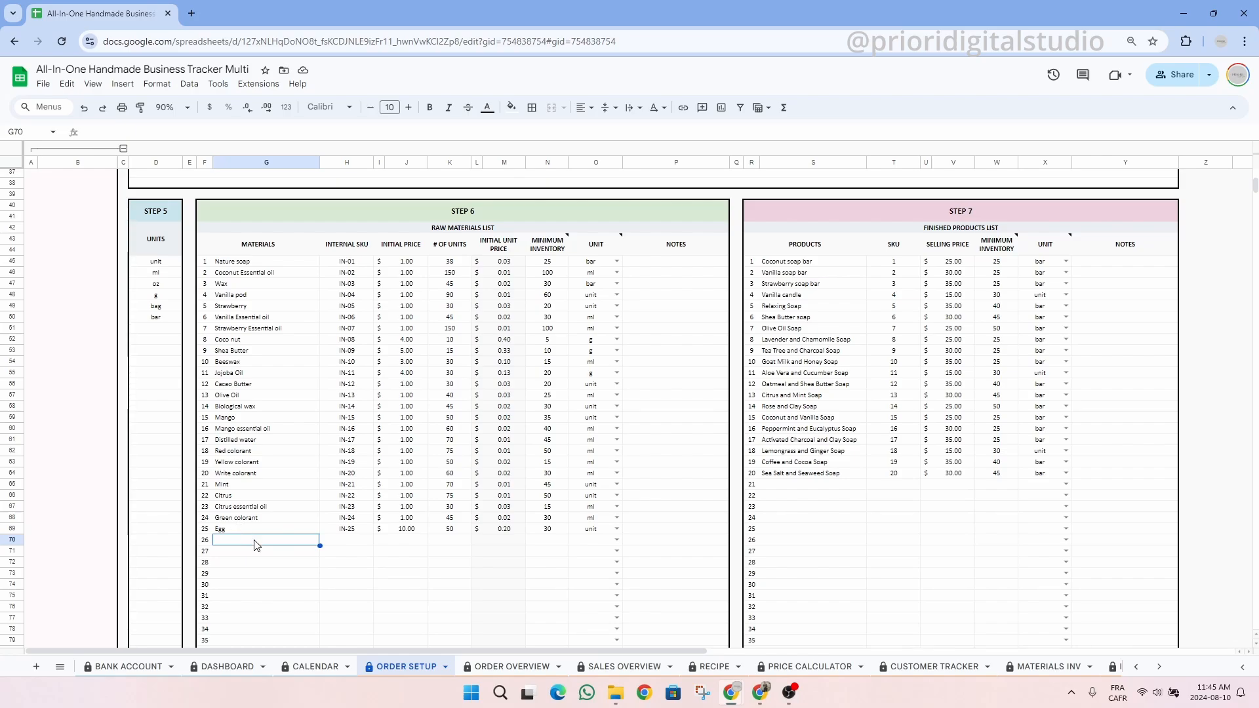
type("Wax")
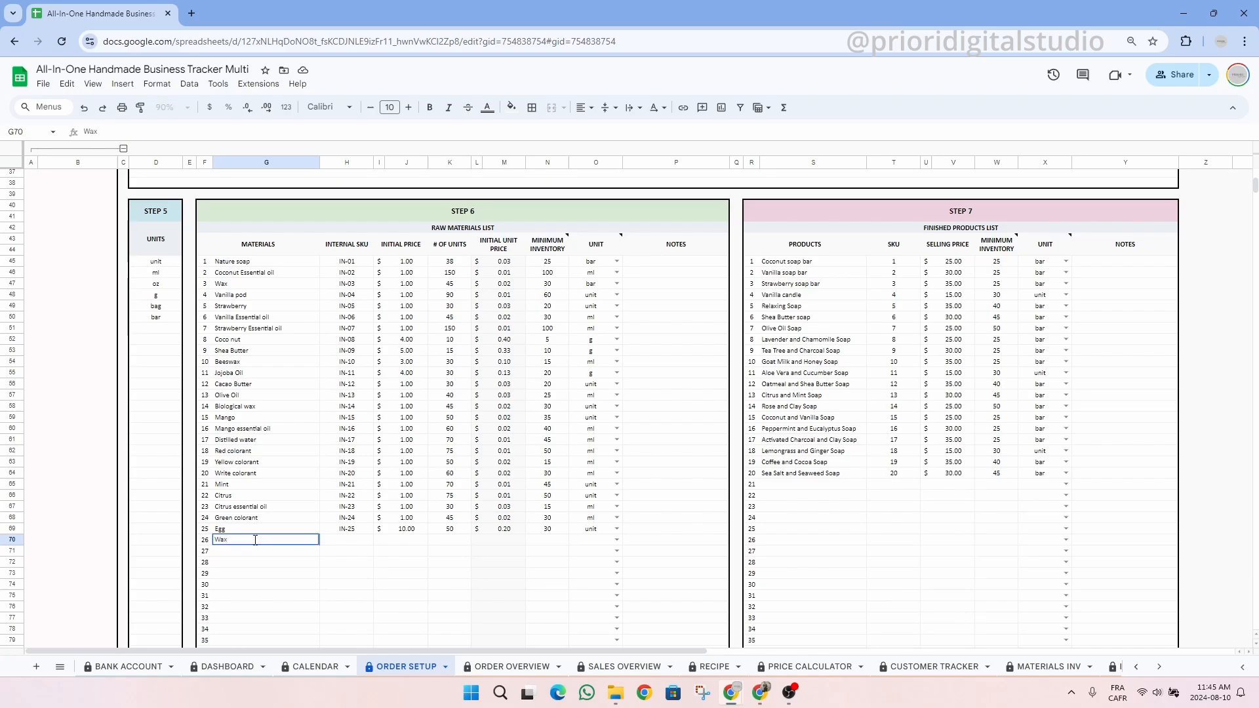
key("Return")
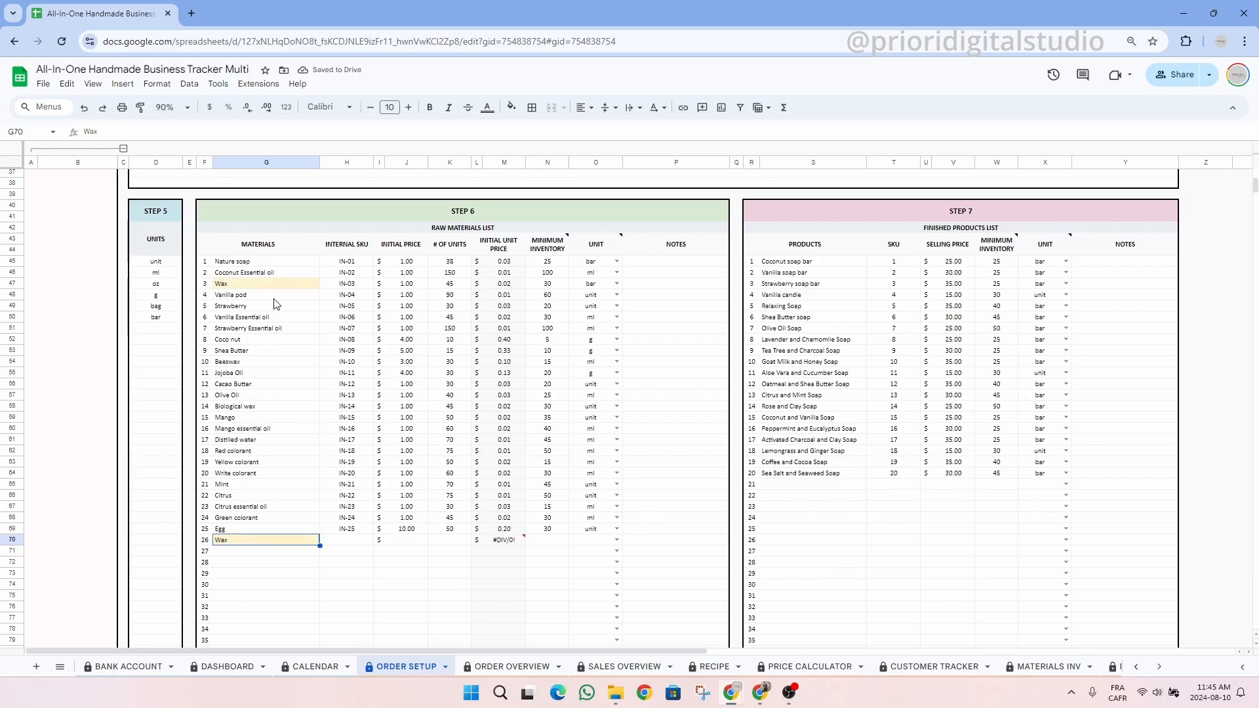
left_click(276, 286)
left_click(276, 543)
left_click(270, 506)
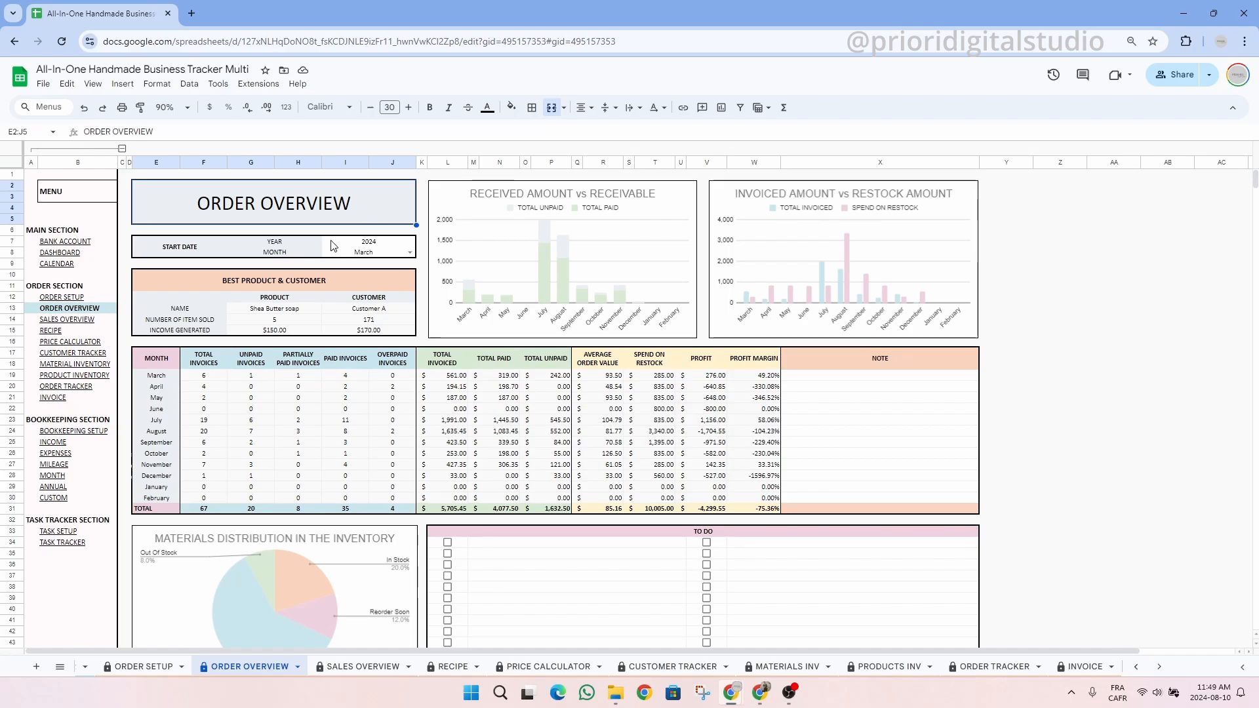
- Set the start month of the Order Overview to January
left_click_drag(210, 245, 379, 246)
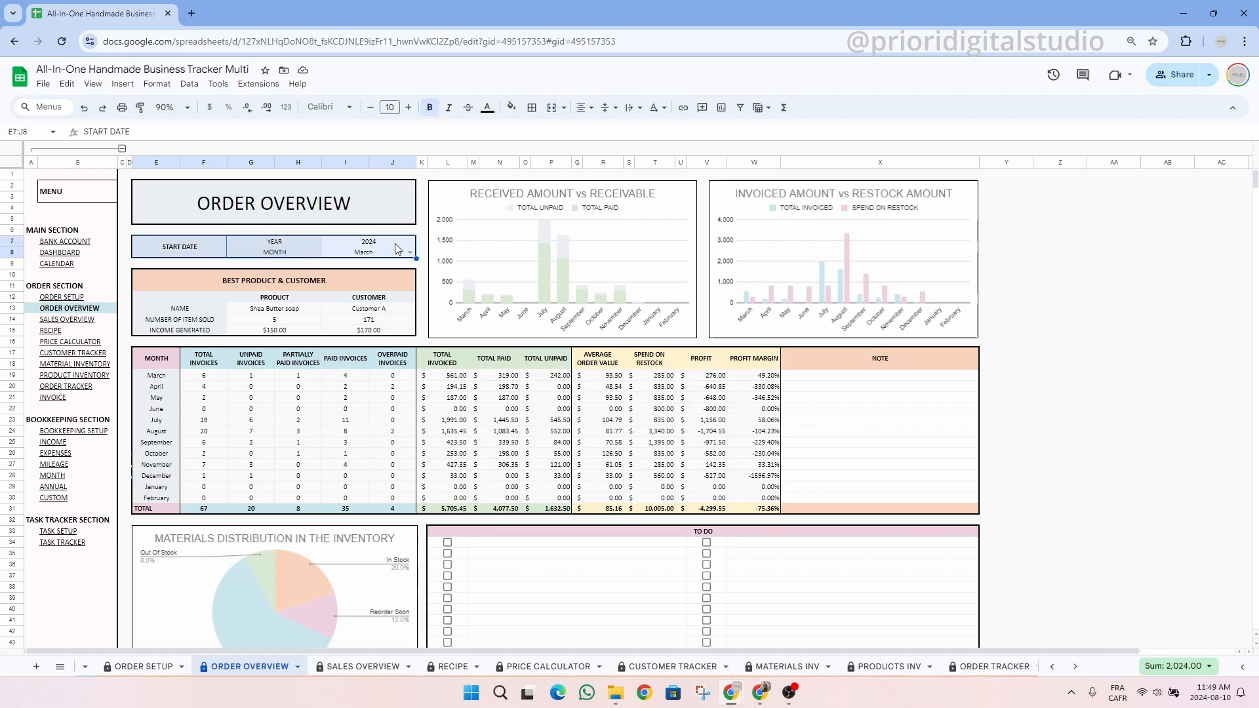
left_click(393, 252)
left_click(410, 253)
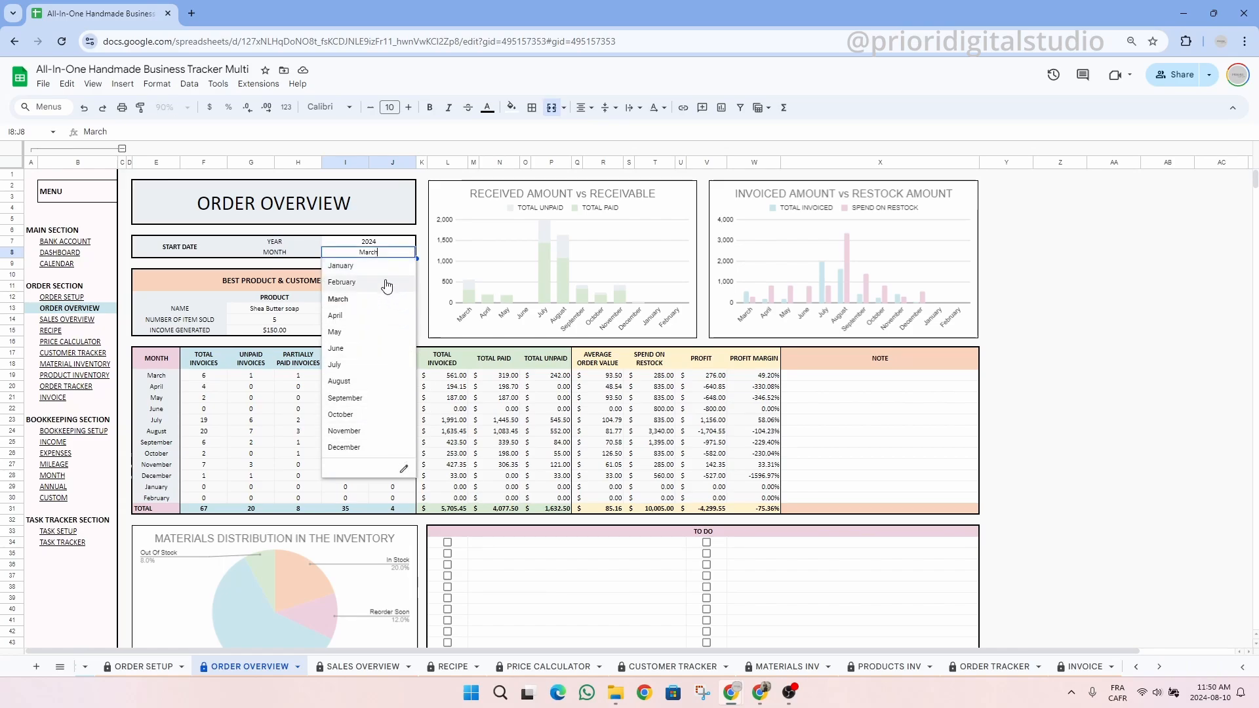
left_click(384, 268)
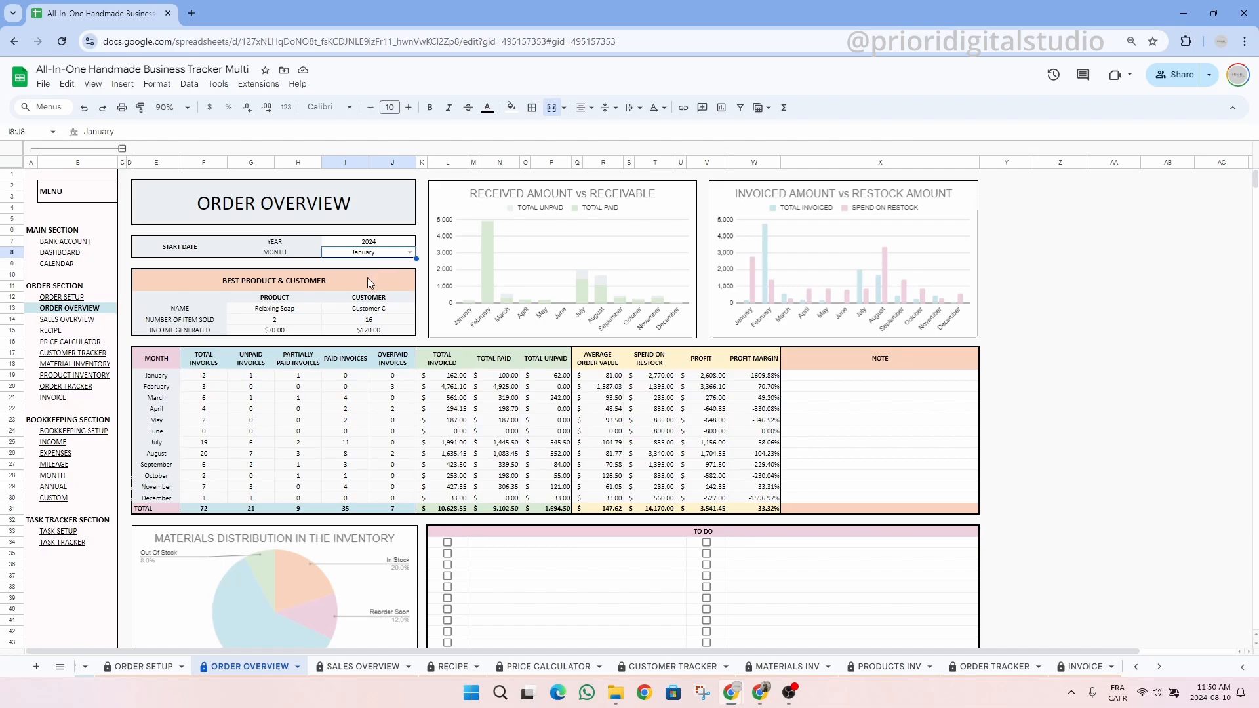
- Review the Best Product & Customer block and the monthly summary table on the Order Overview sheet
left_click_drag(177, 283, 291, 331)
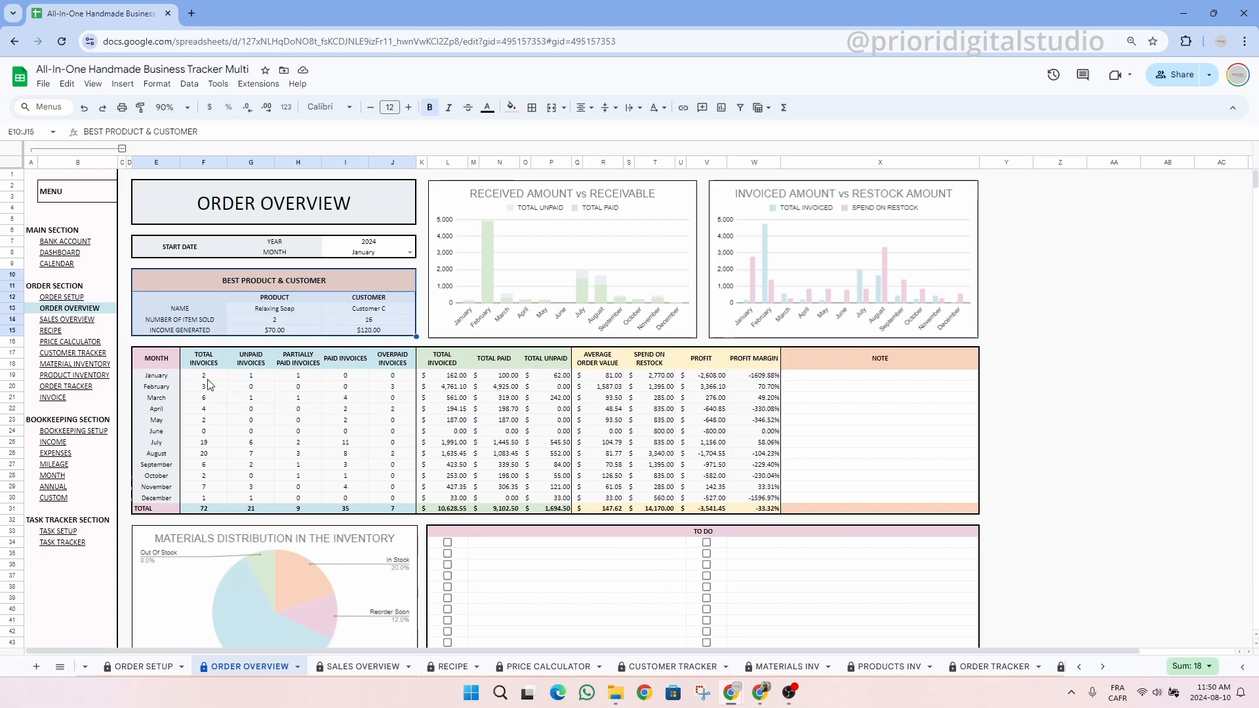
left_click_drag(152, 361, 900, 513)
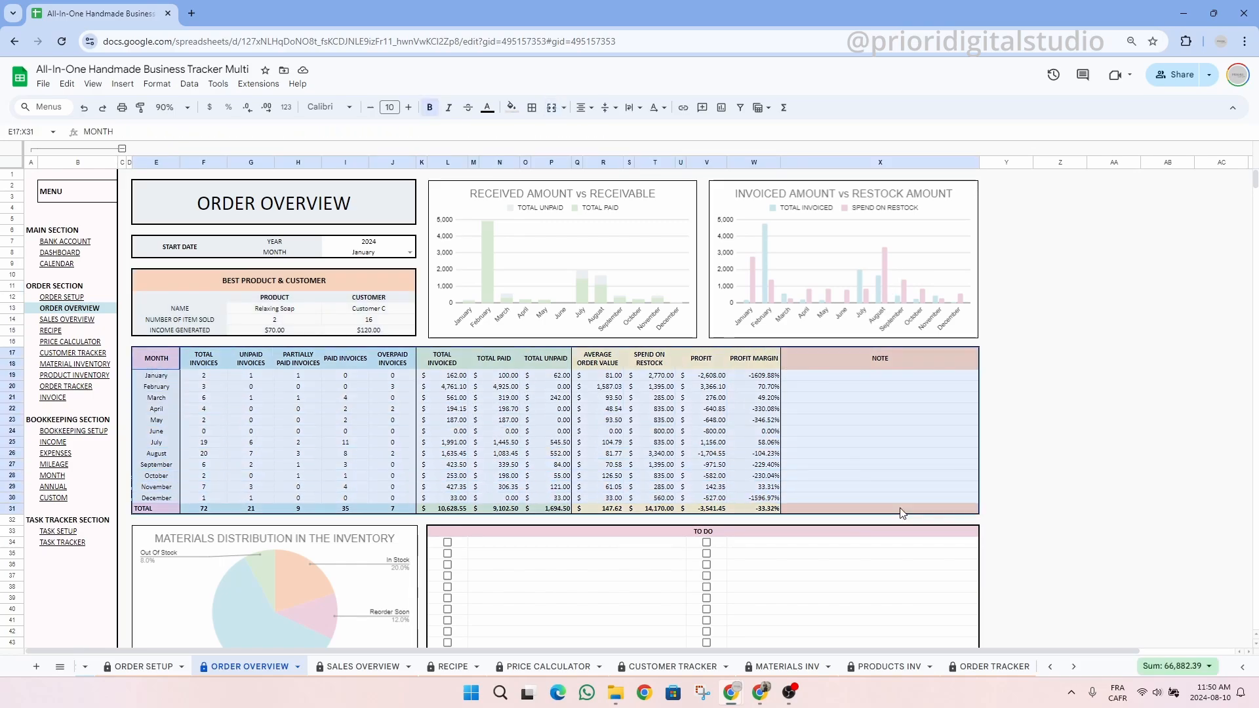
left_click(221, 399)
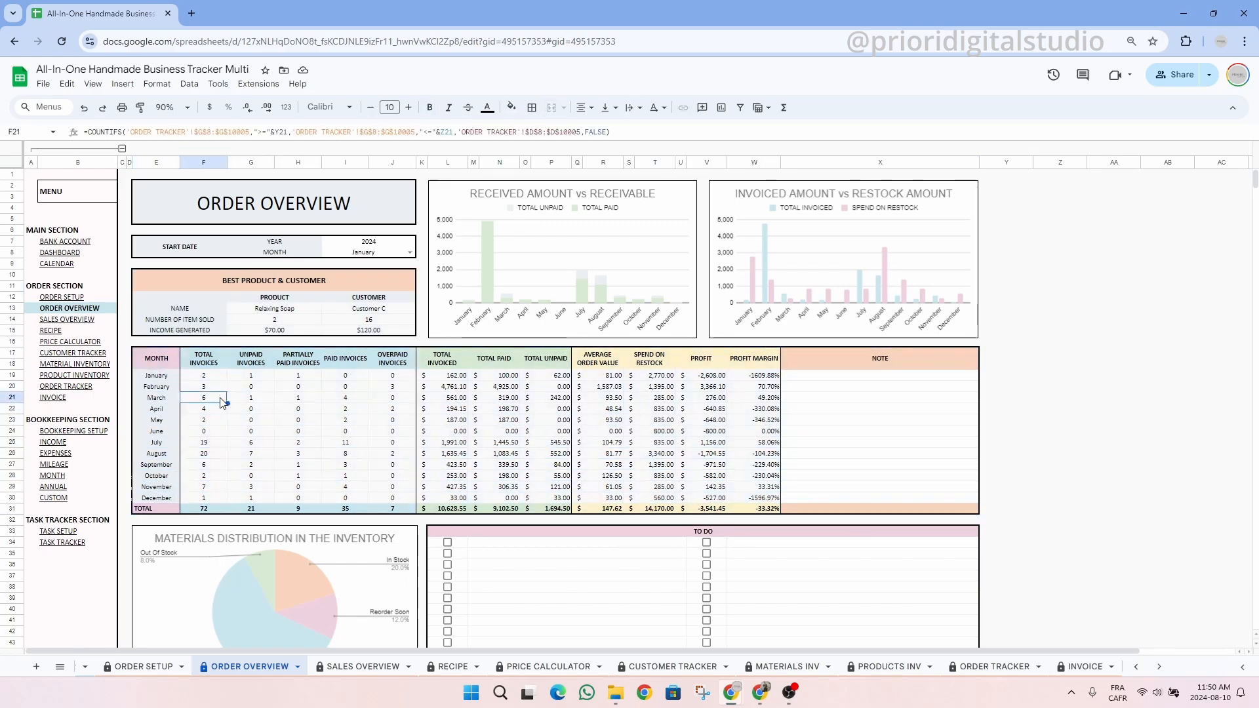
- Examine the monthly invoice count columns from Total Invoices through Unpaid, Partially Paid, Paid and Overpaid Invoices
left_click(217, 365)
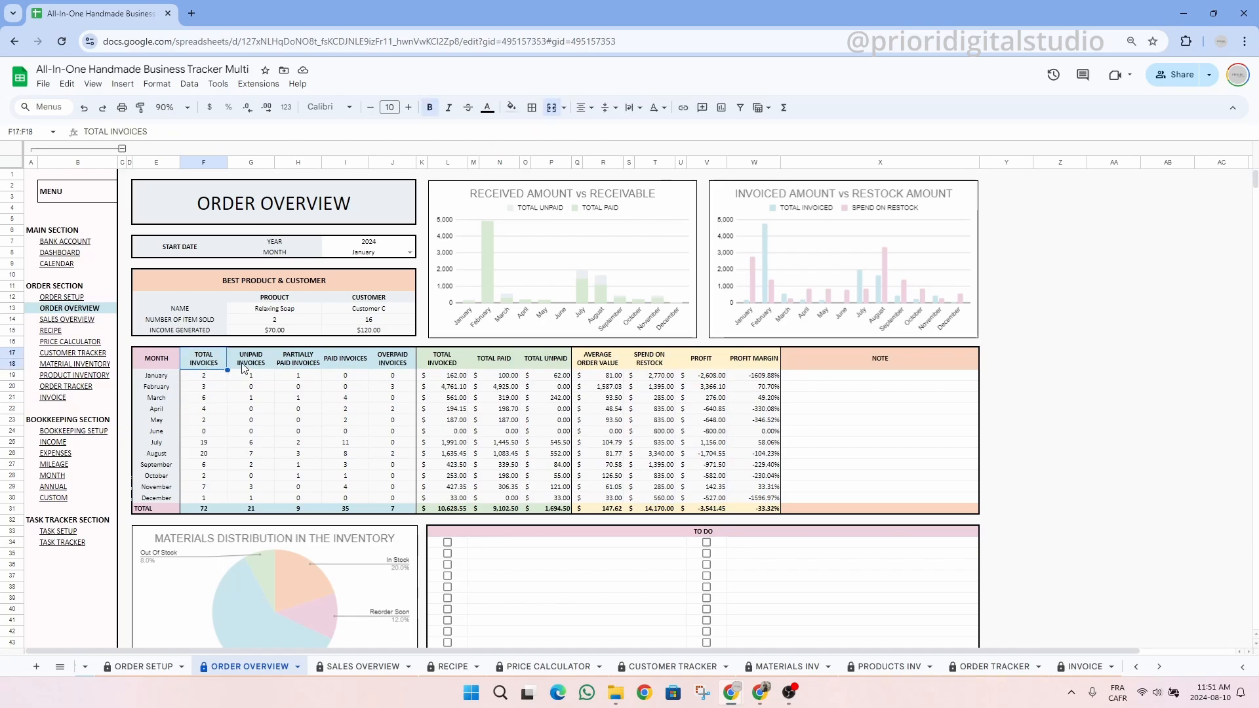
left_click(251, 360)
left_click(298, 359)
left_click(344, 364)
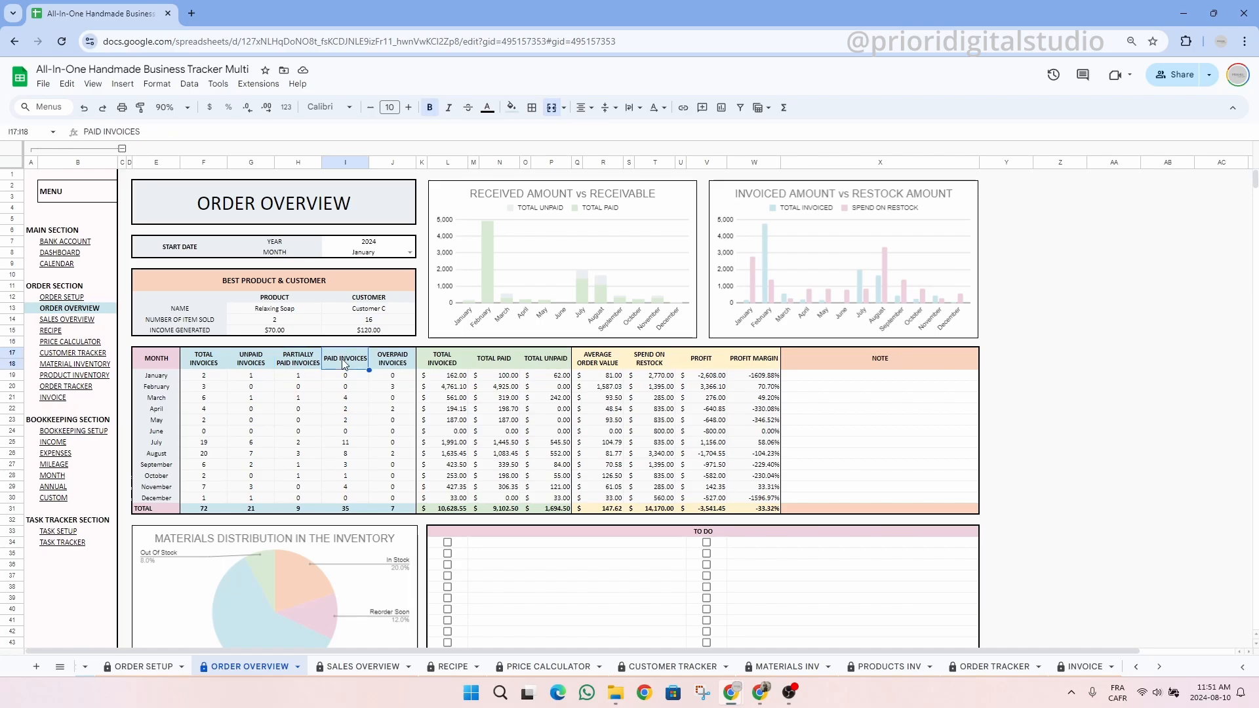
left_click(388, 362)
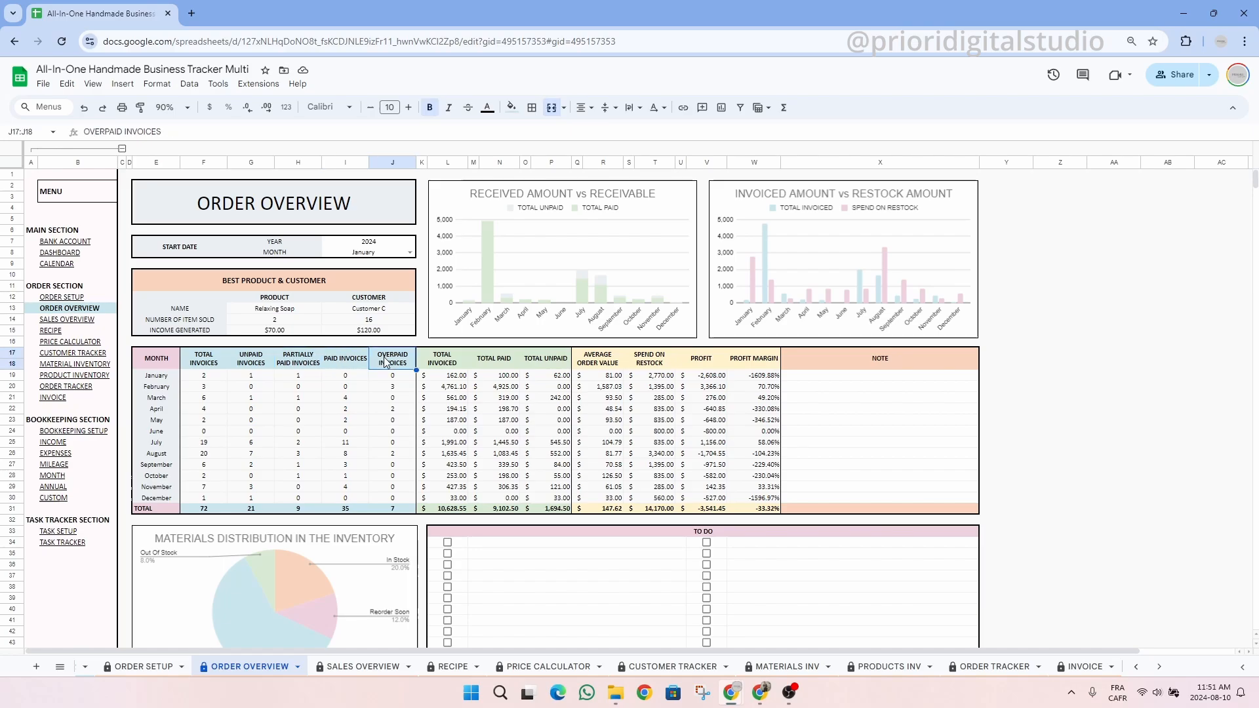
- Examine the Total Invoiced, Total Paid and Total Unpaid columns of the monthly table
left_click(449, 361)
left_click(495, 361)
left_click(548, 364)
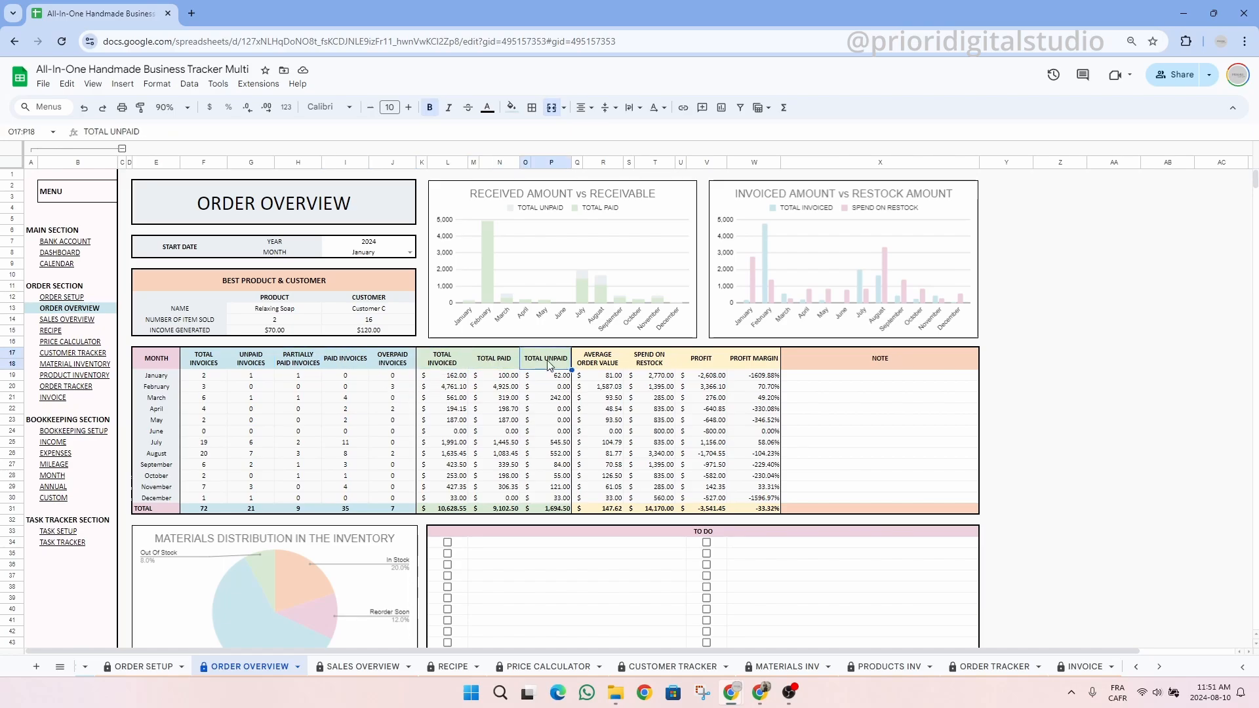
- Examine the Average Order Value, Spend on Restock, Profit and Profit Margin columns, including the monthly margin values
left_click(612, 365)
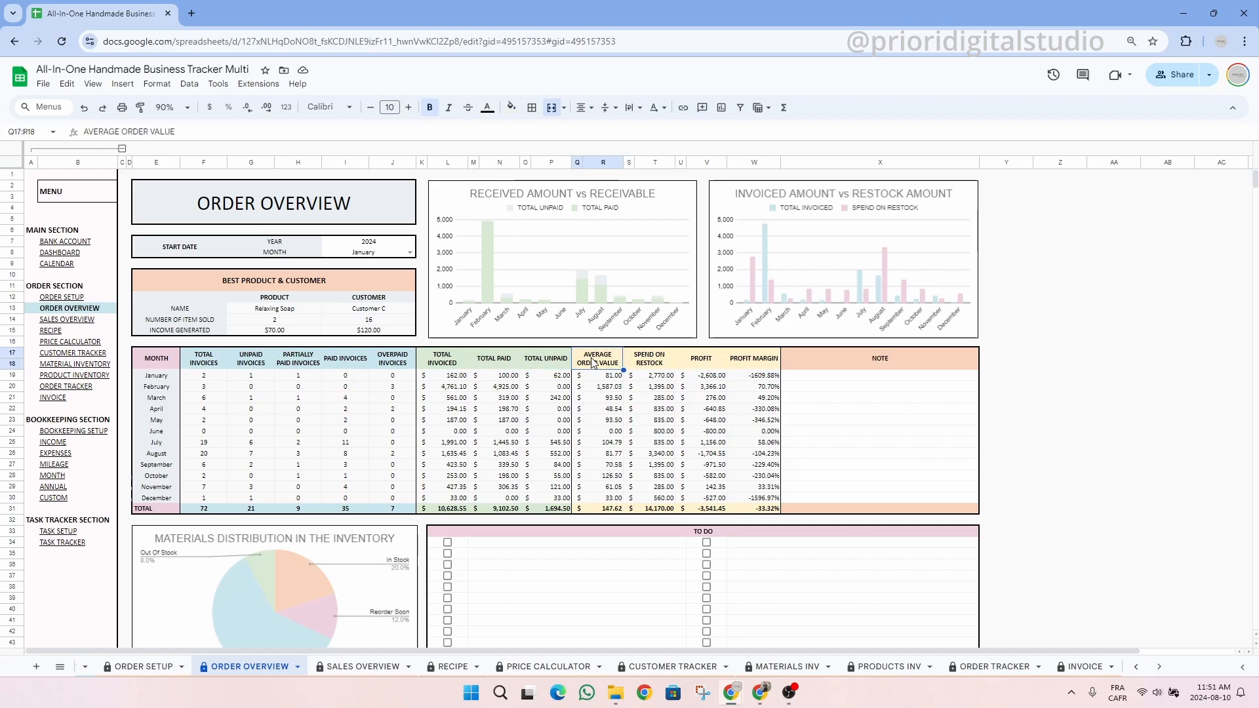
left_click(649, 365)
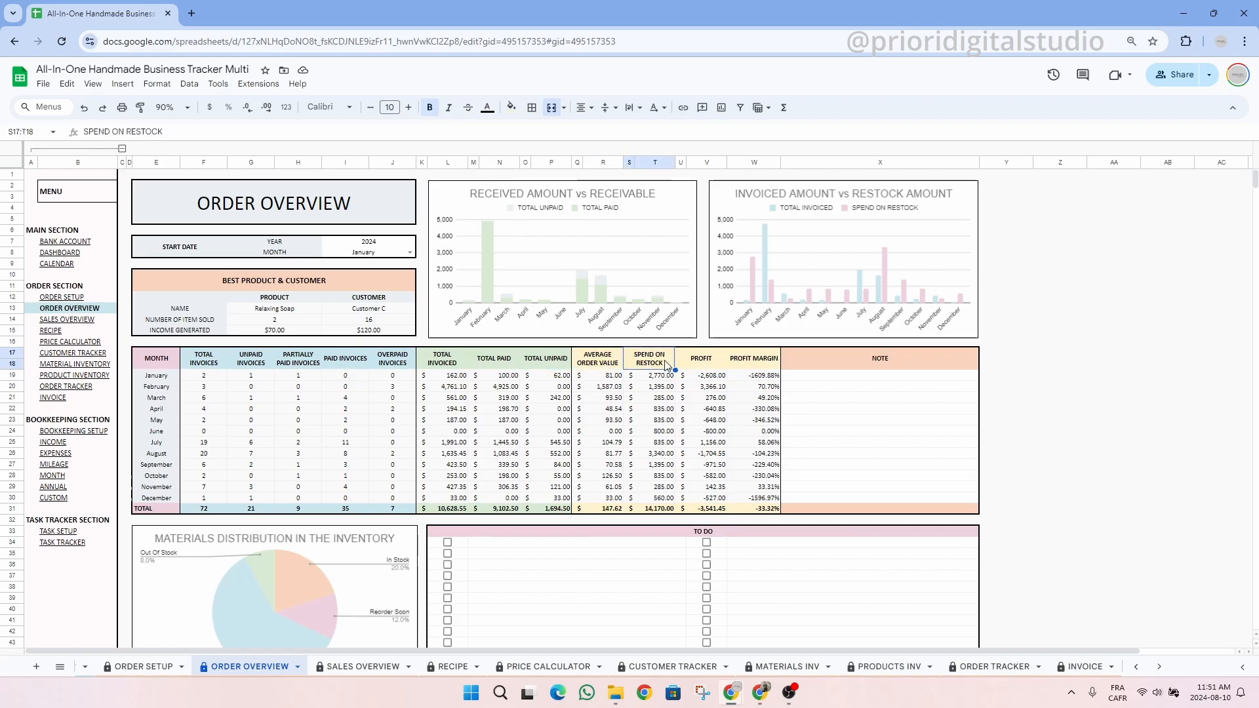
left_click(721, 366)
left_click(765, 366)
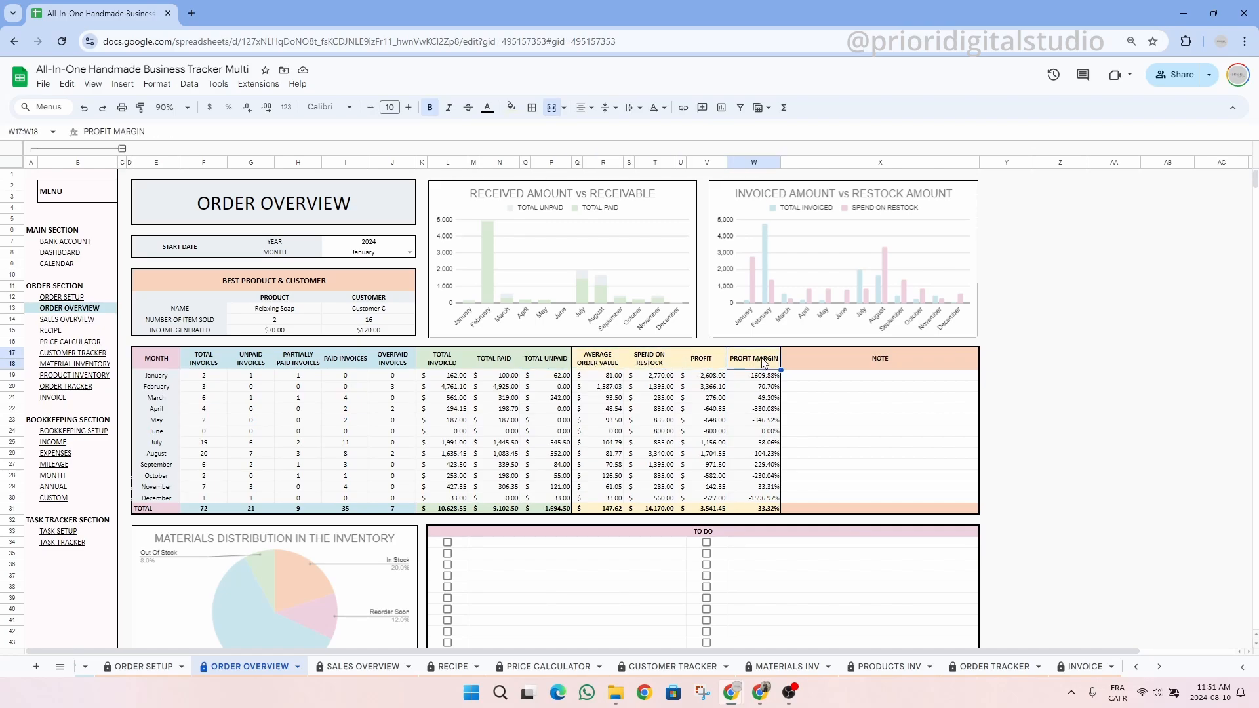
left_click_drag(766, 367, 766, 493)
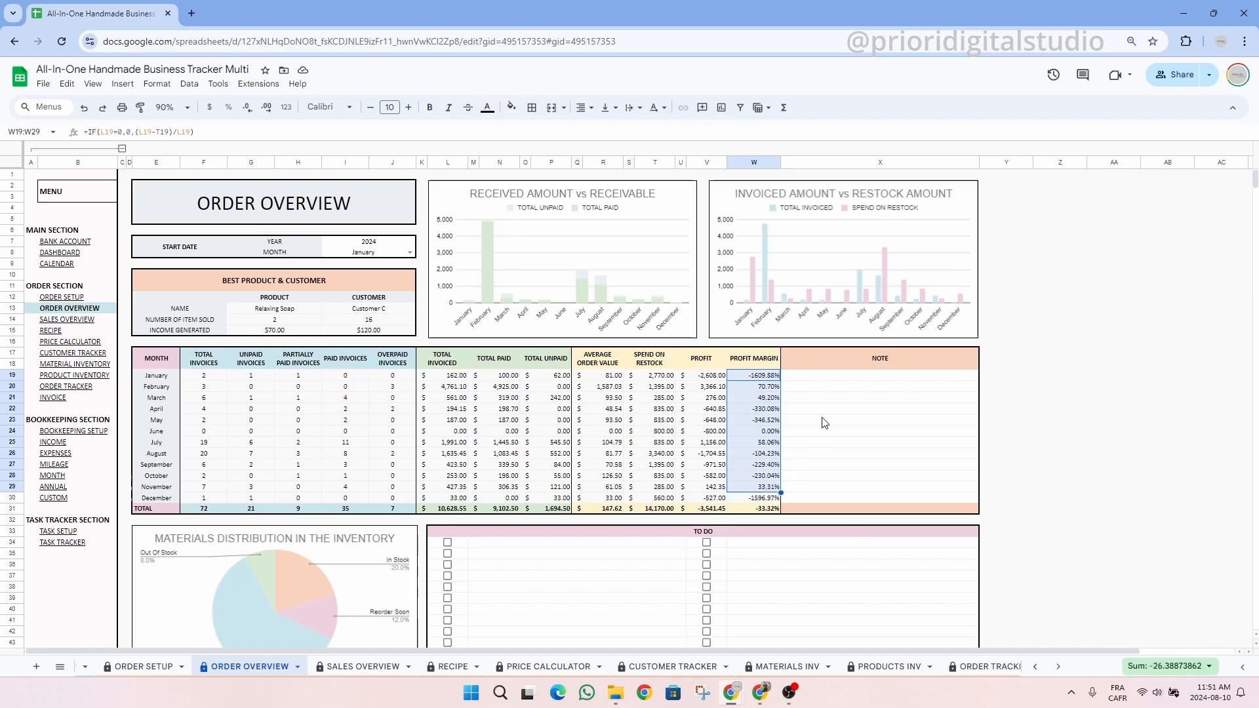
- Look at the monthly table's Note column and the To Do checklist beneath the table
left_click(826, 412)
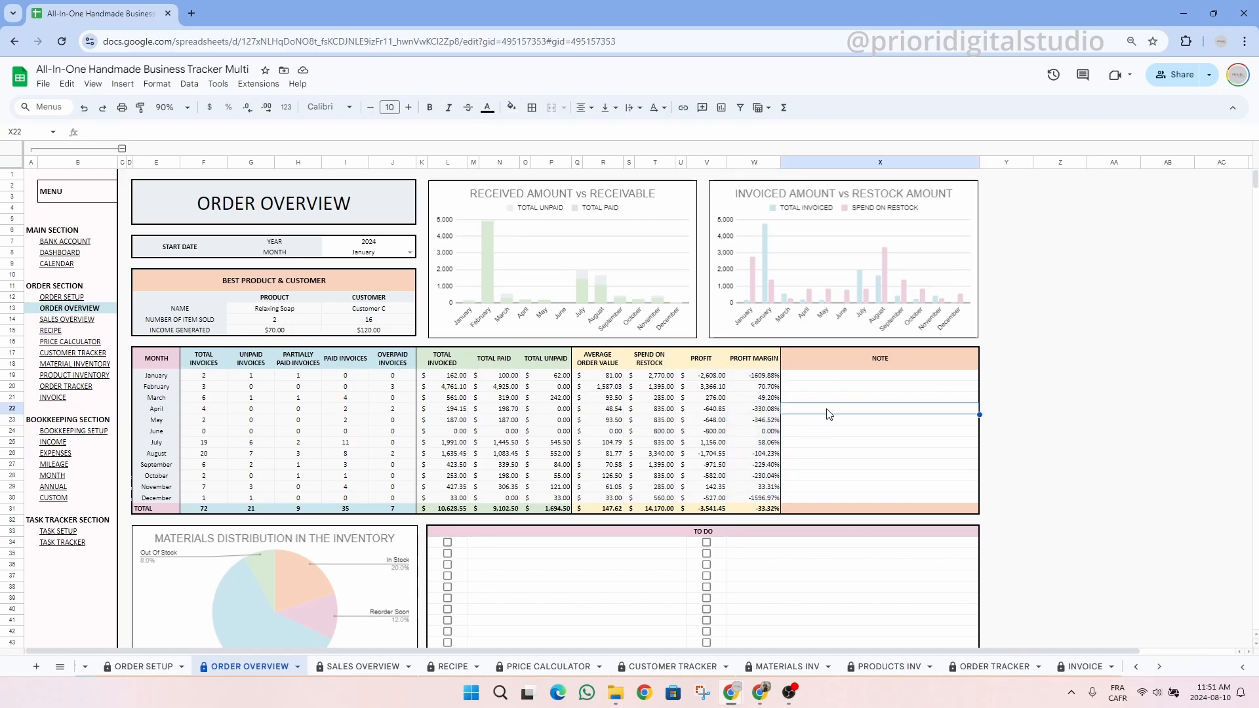
scroll(827, 413, "down", 2)
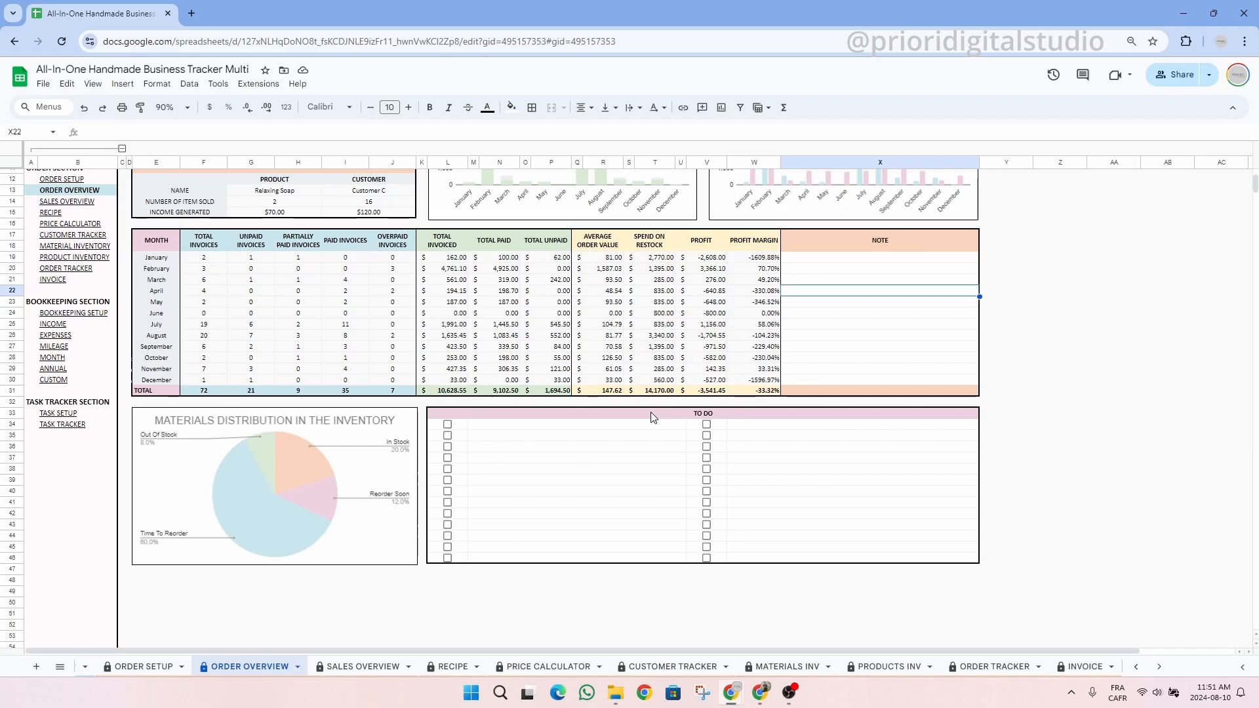
left_click_drag(651, 412, 649, 561)
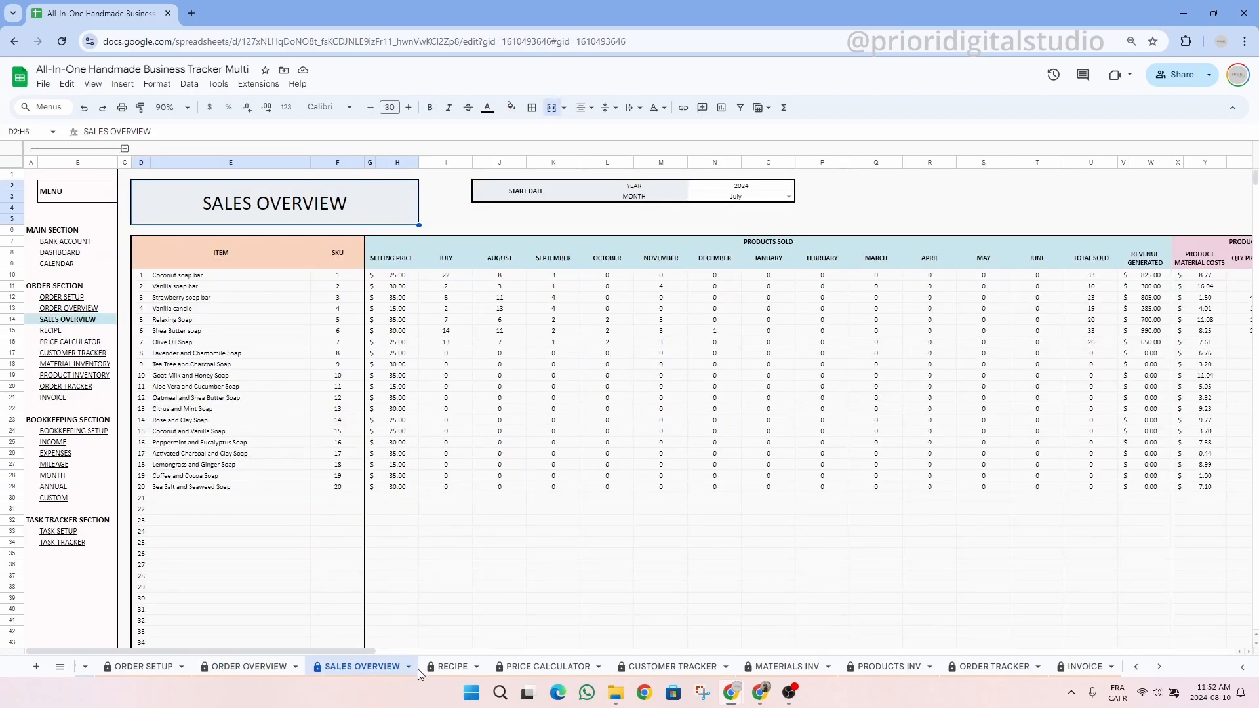
- Collapse the grouped menu columns on the Sales Overview sheet
left_click(125, 149)
left_click(756, 423)
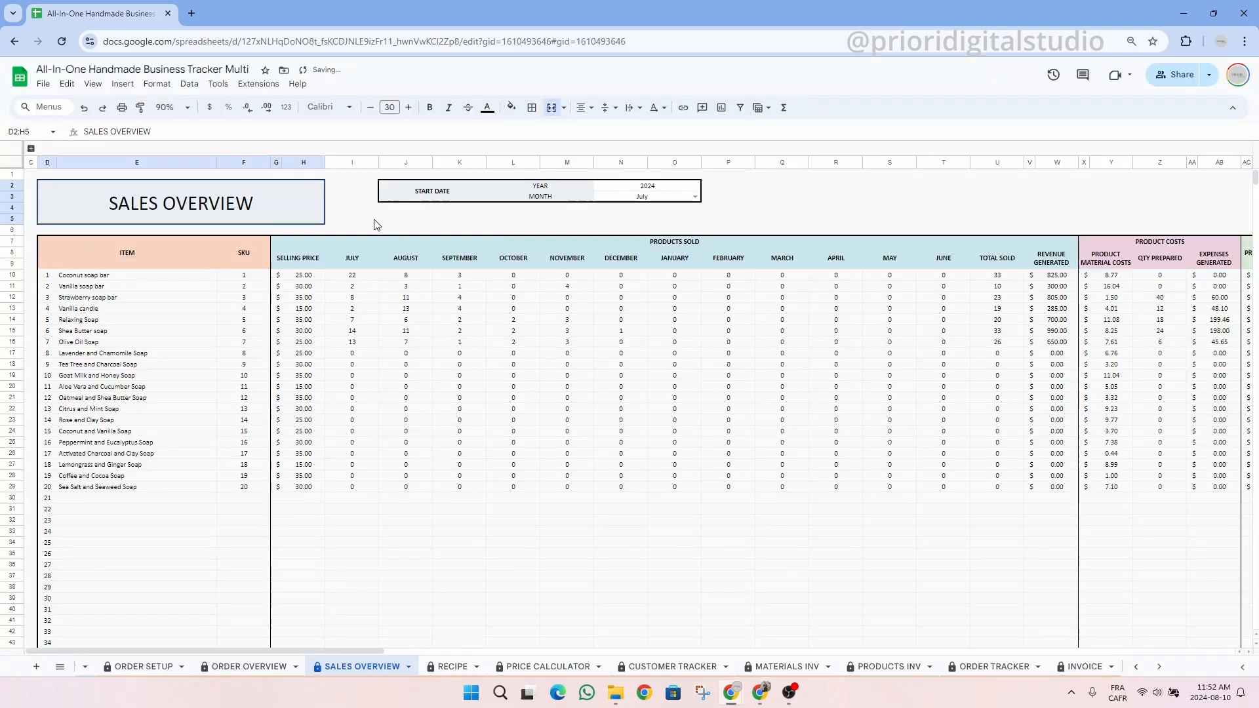
left_click(282, 199)
- Review the 20 listed products and their SKUs in the Sales Overview table
left_click_drag(127, 281, 121, 323)
left_click_drag(114, 496, 115, 496)
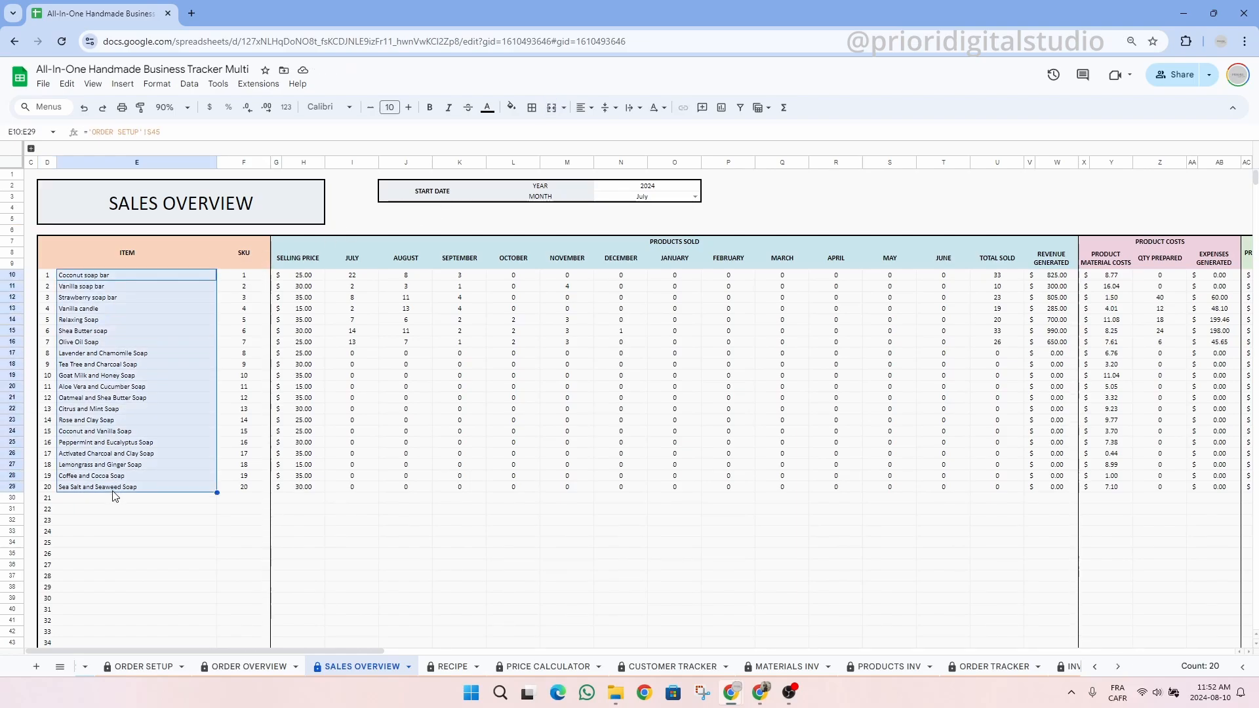
left_click(248, 379)
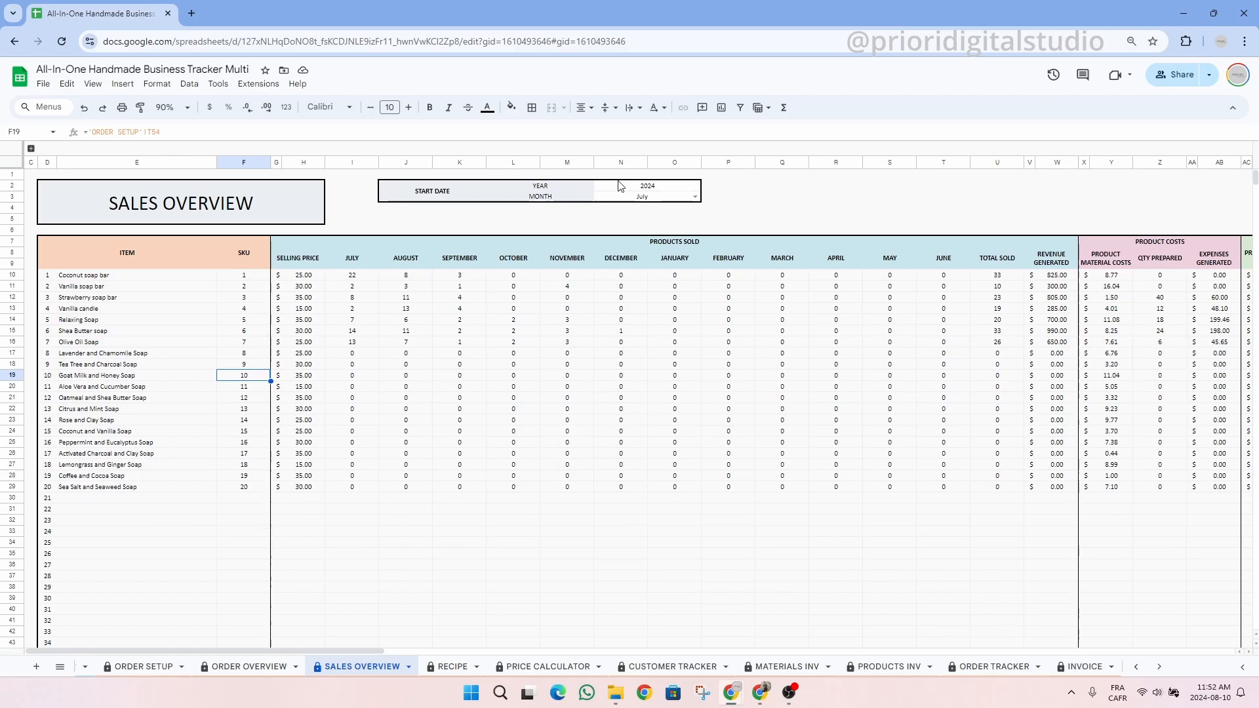
- Look at the Start Date year and month settings on the Sales Overview sheet, including the available month options
left_click_drag(423, 189, 708, 191)
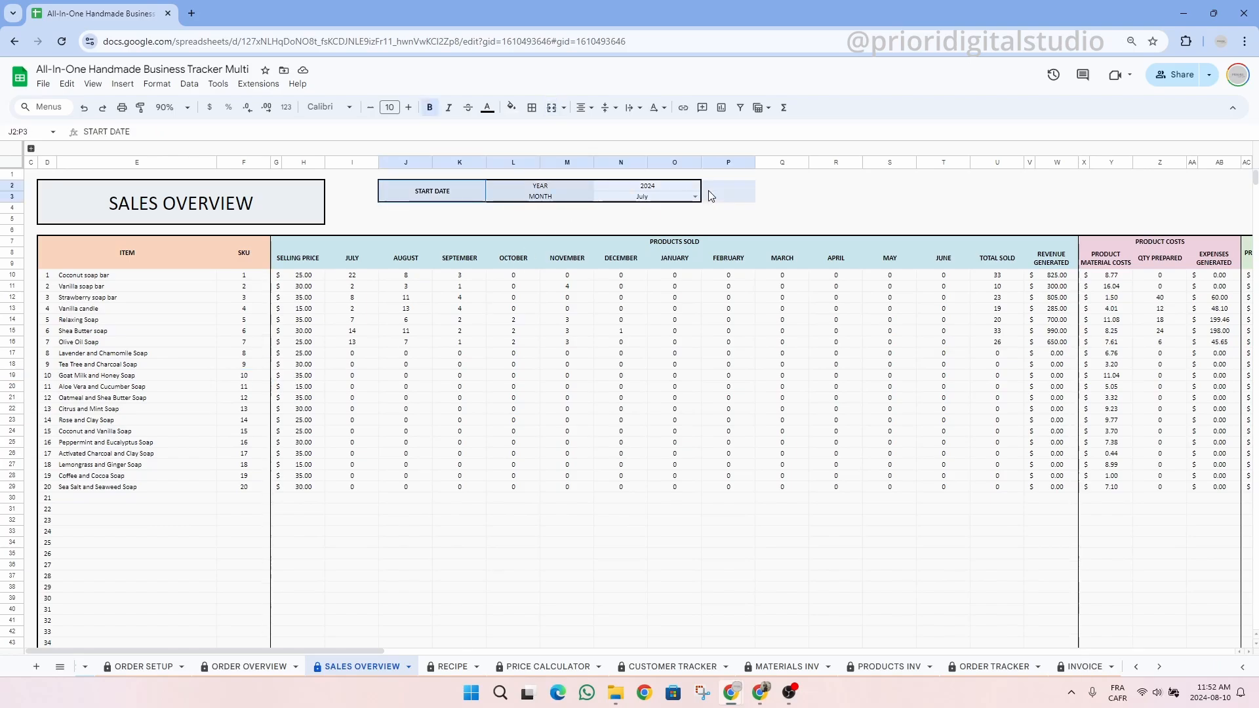
left_click(698, 332)
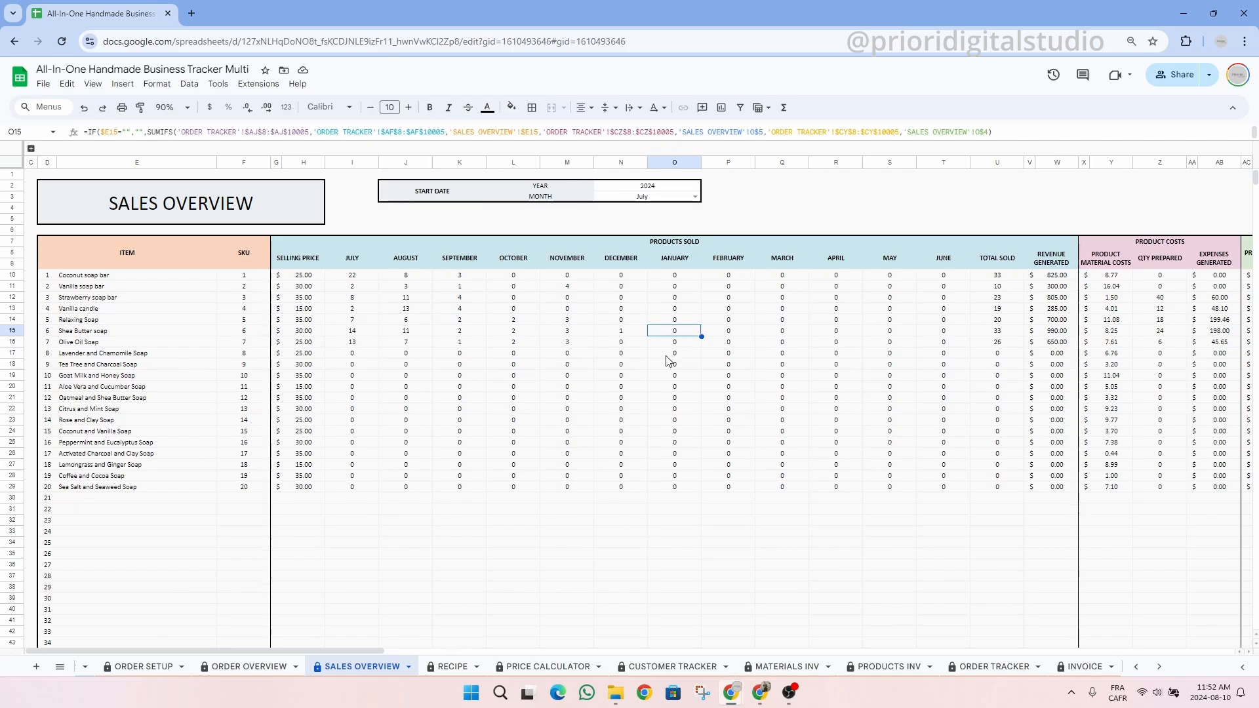
left_click(644, 195)
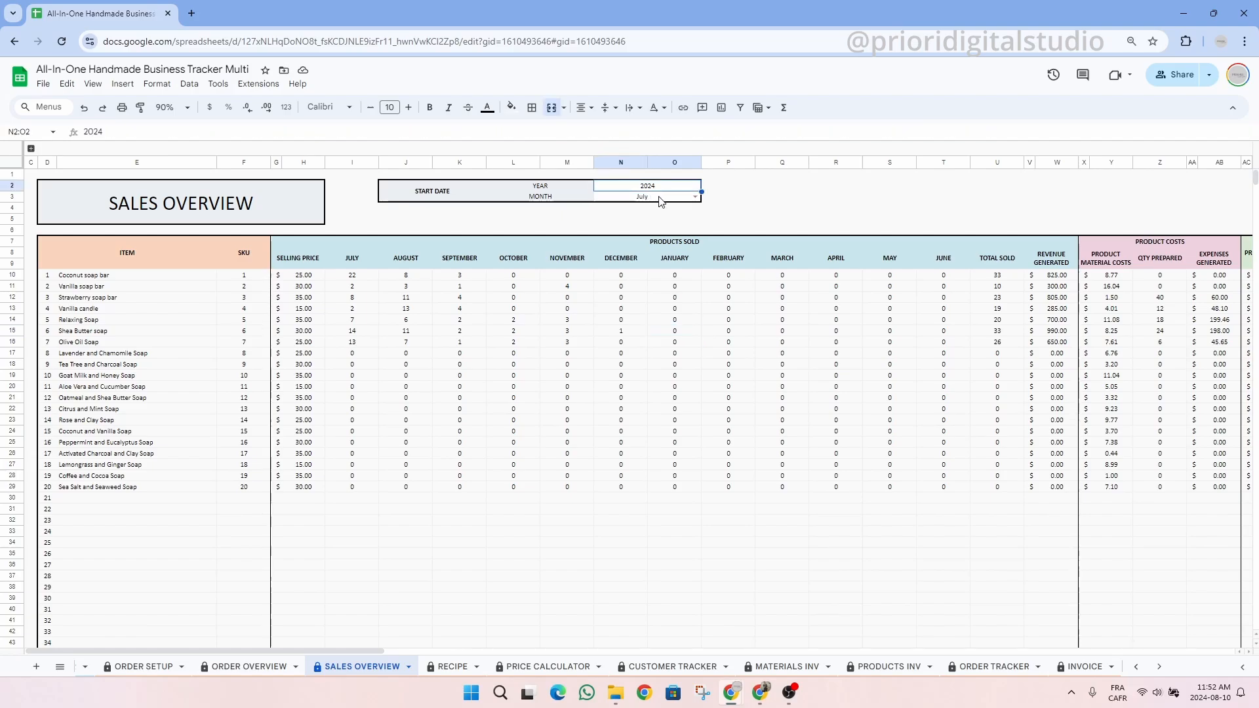
left_click(693, 197)
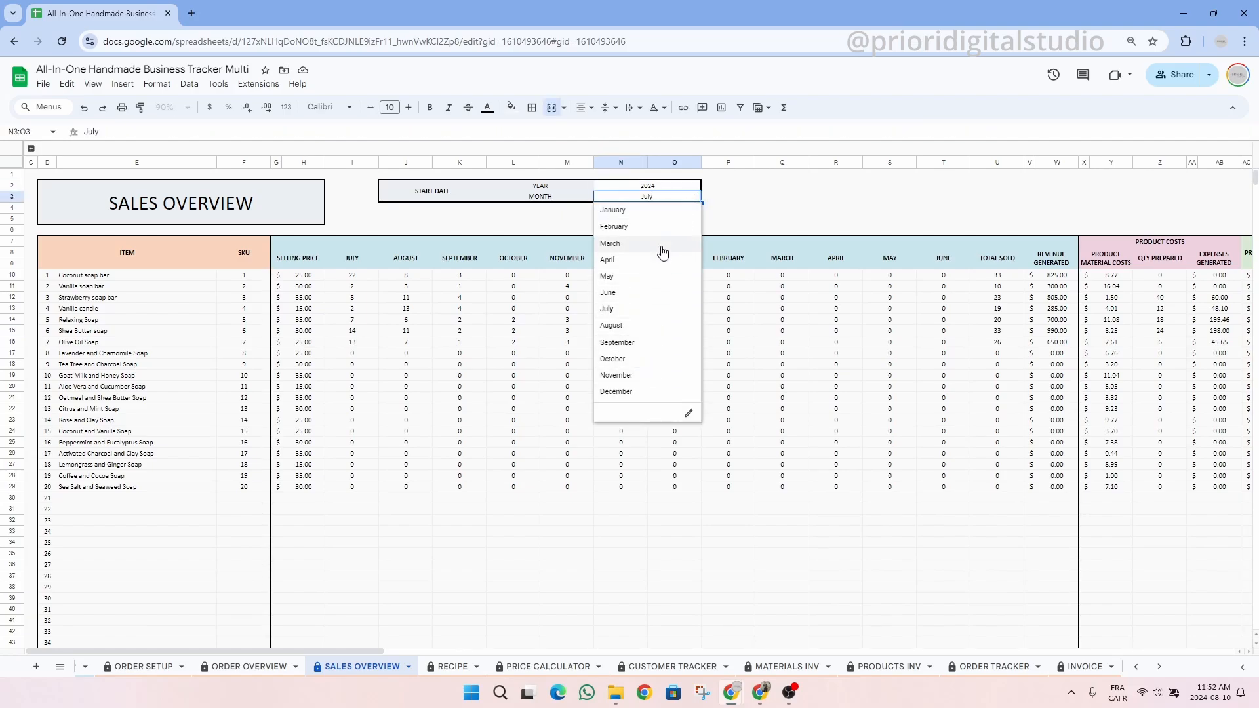
left_click(782, 288)
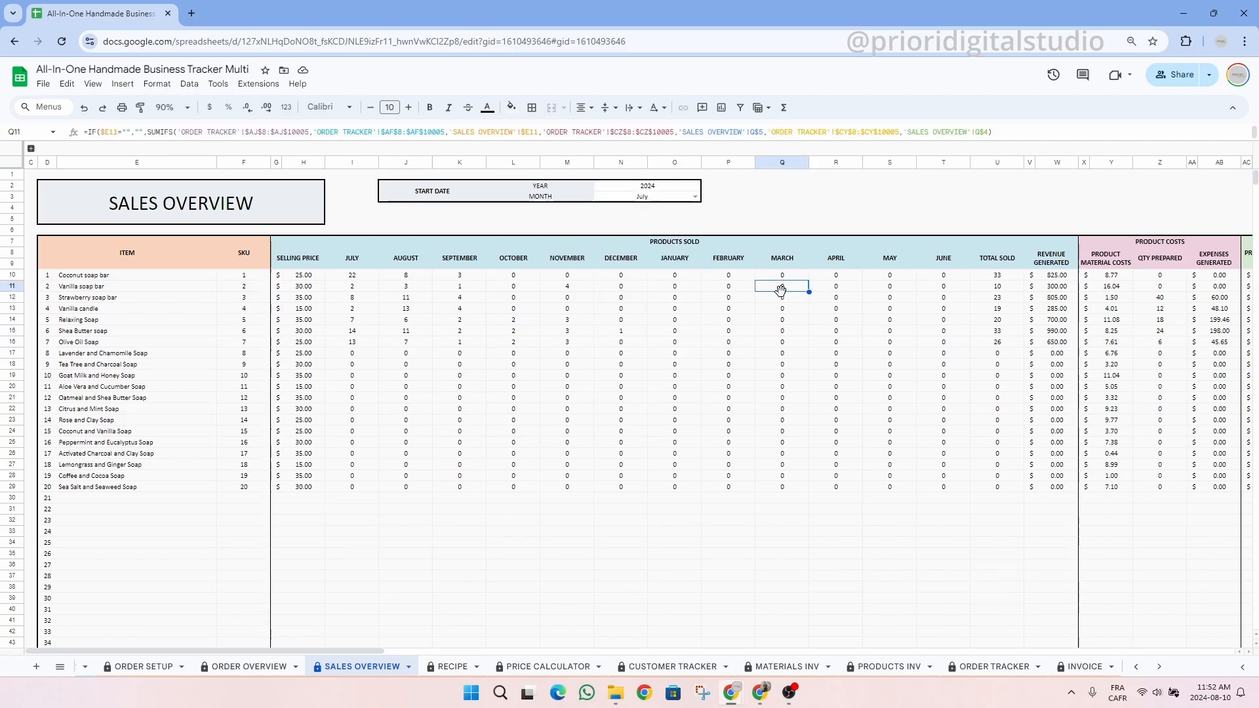
- Review the Selling Price, monthly Products Sold, Total Sold and Revenue Generated columns for the listed products
left_click_drag(317, 262, 317, 482)
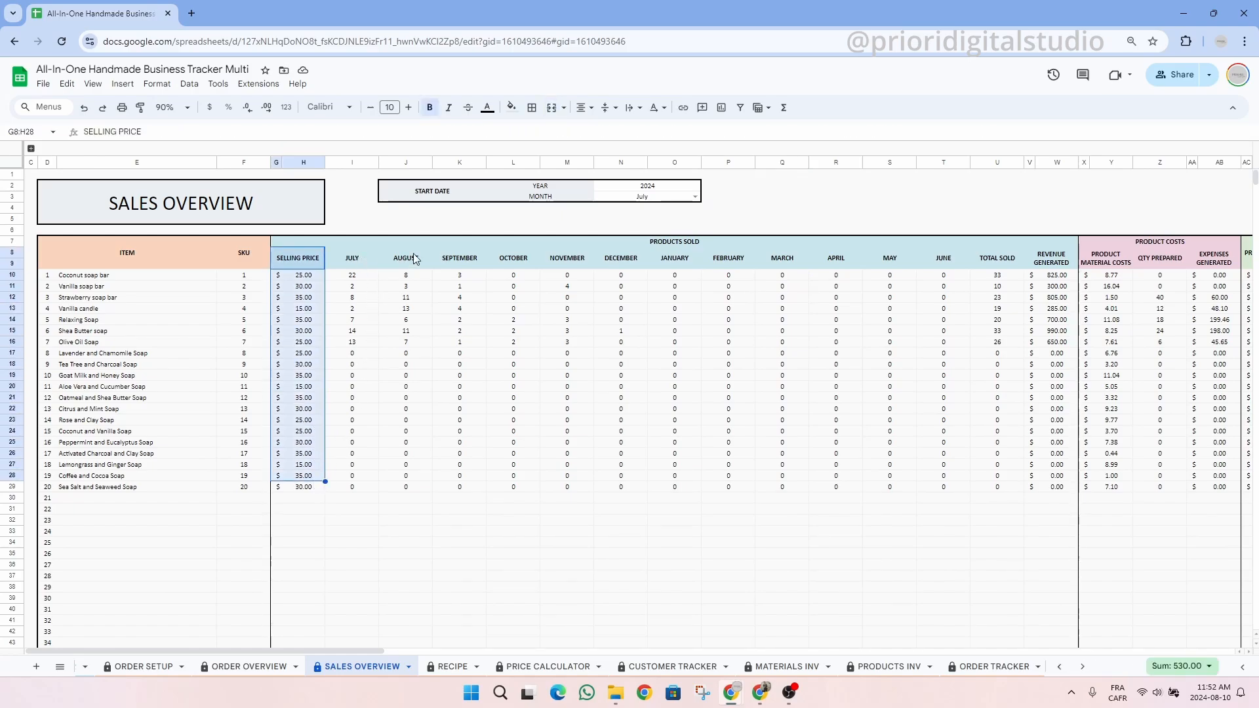
left_click_drag(452, 242, 461, 268)
left_click(997, 258)
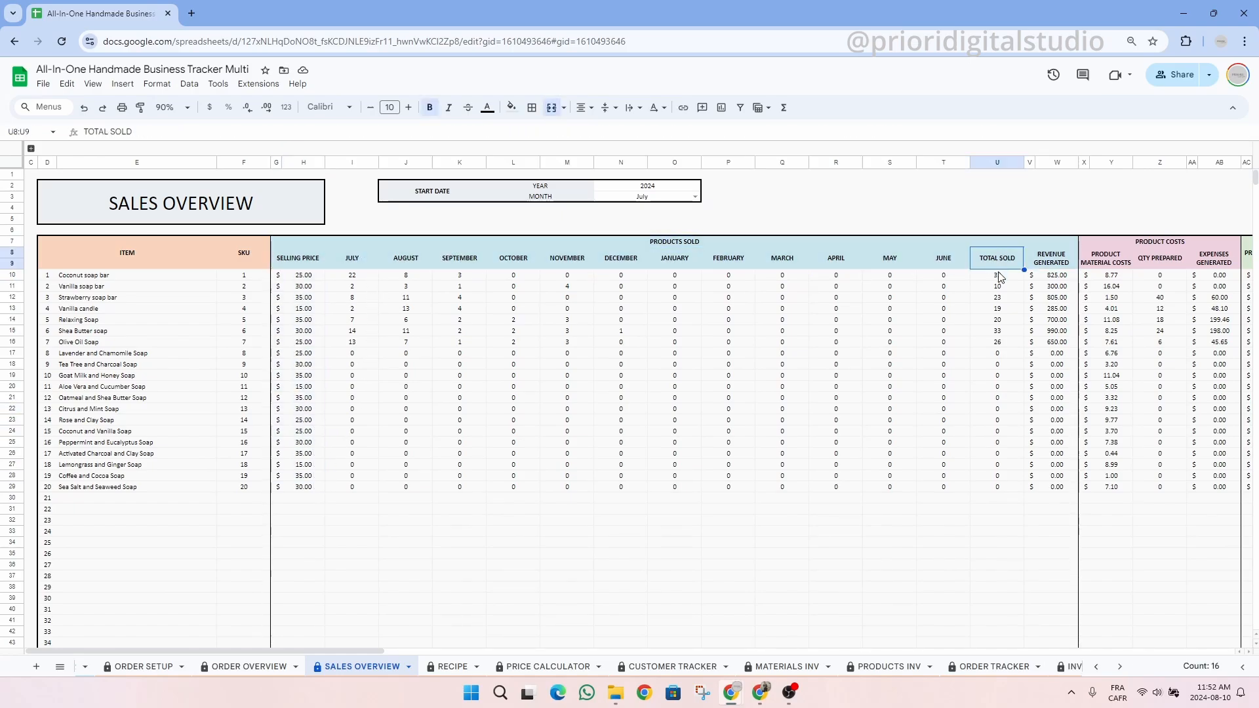
left_click_drag(997, 278, 997, 386)
left_click_drag(1056, 278, 1055, 489)
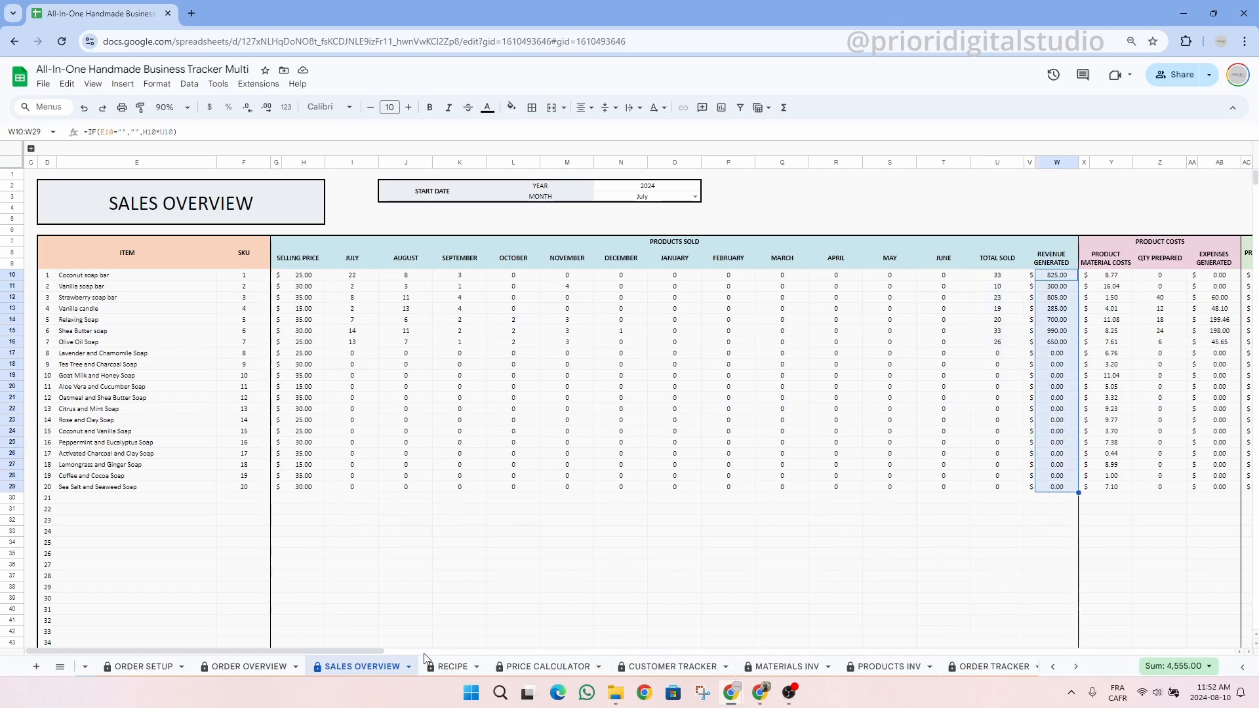
- Examine the Product Costs columns for material costs, quantity prepared and expenses, plus the Profit Generated column
left_click_drag(380, 652, 419, 652)
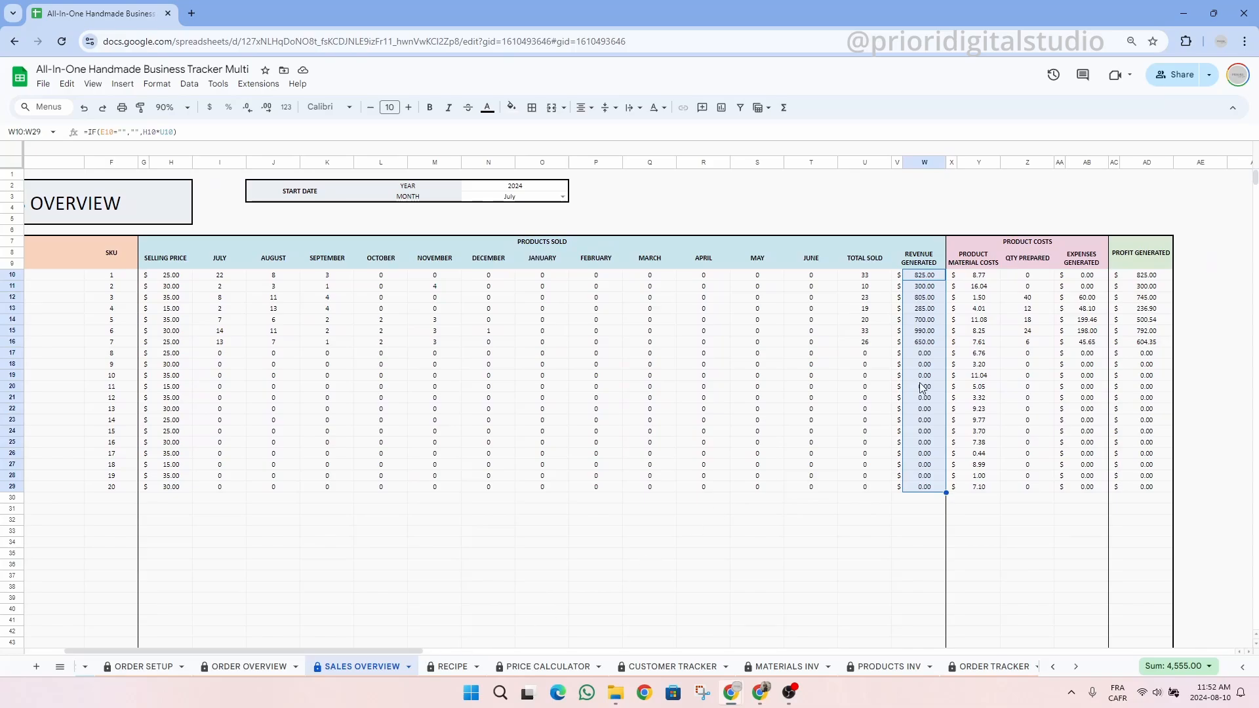
left_click(1040, 248)
left_click(978, 262)
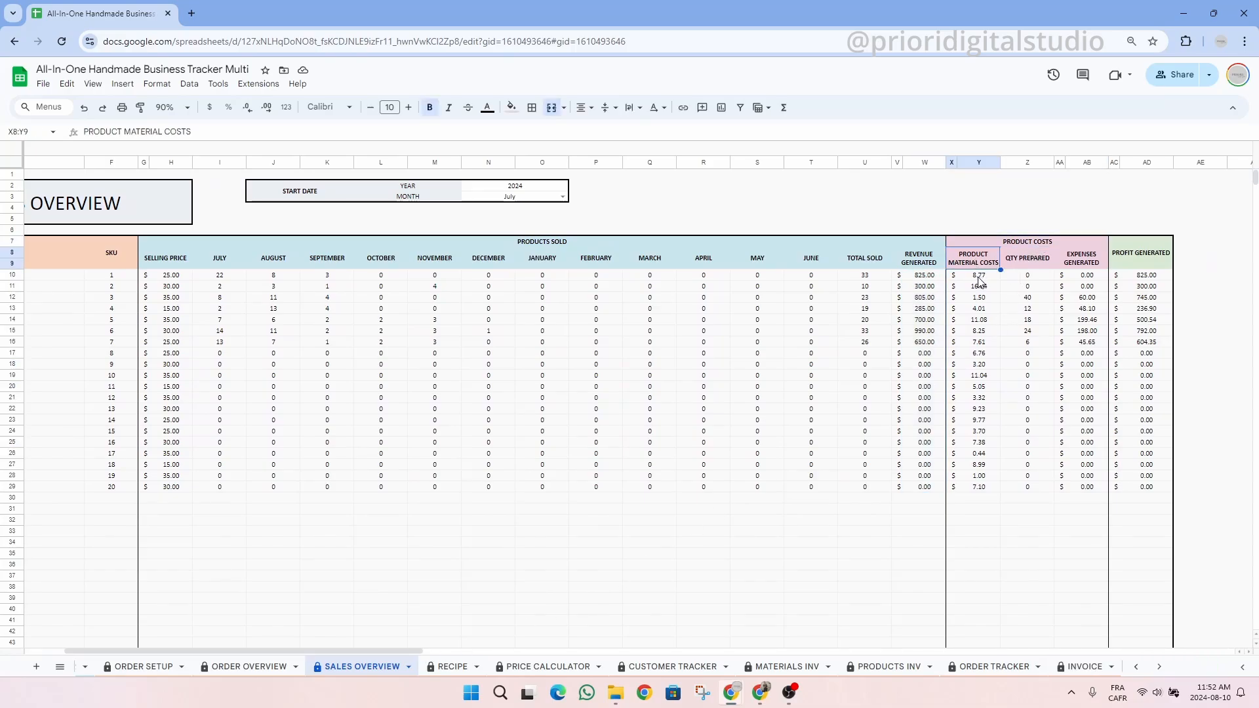
left_click(980, 277)
left_click(1033, 278)
left_click(1081, 276)
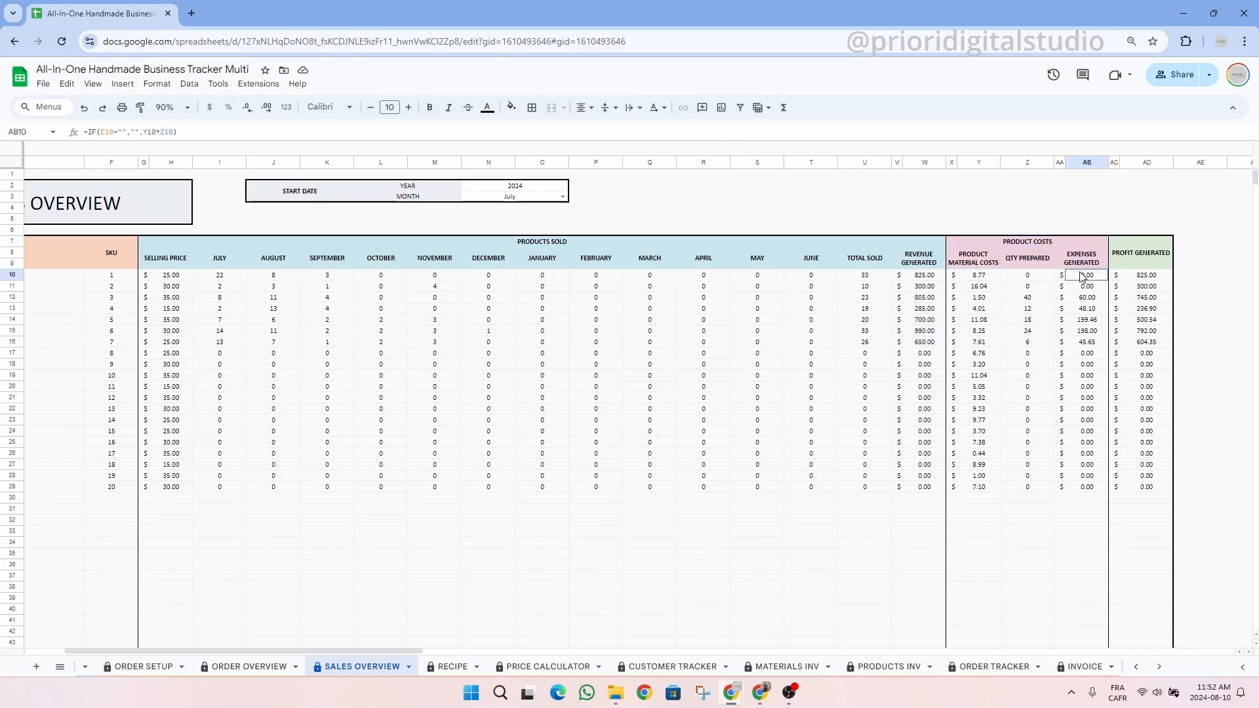
left_click_drag(1092, 308, 1094, 442)
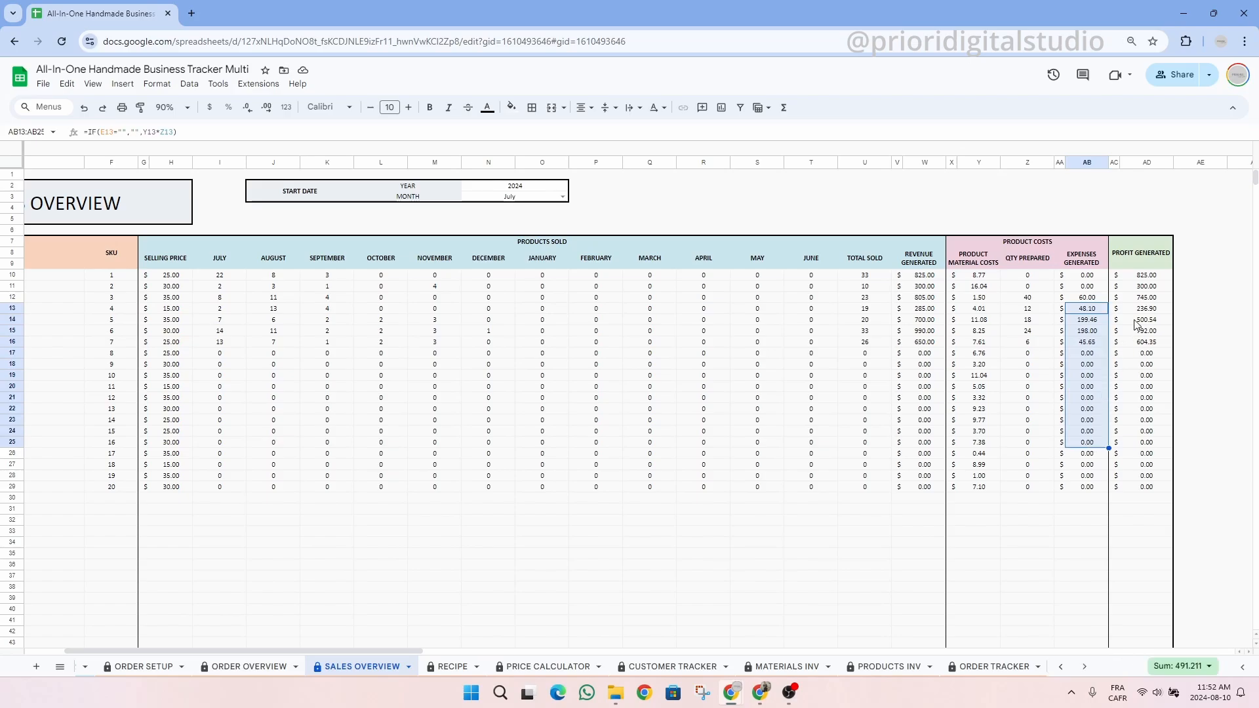
left_click_drag(1156, 278, 1155, 489)
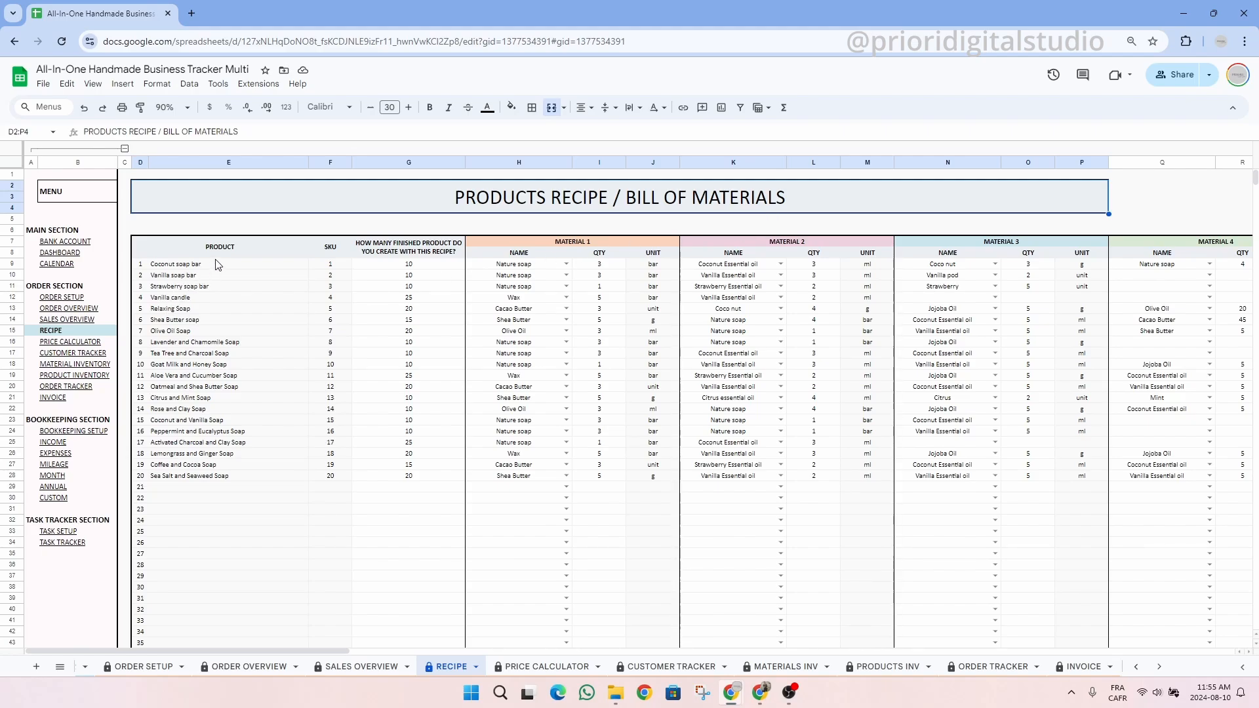
- Review the Recipe sheet's product list, finished product quantity column and the Material 1 to Material 4 sections
left_click_drag(216, 268, 234, 476)
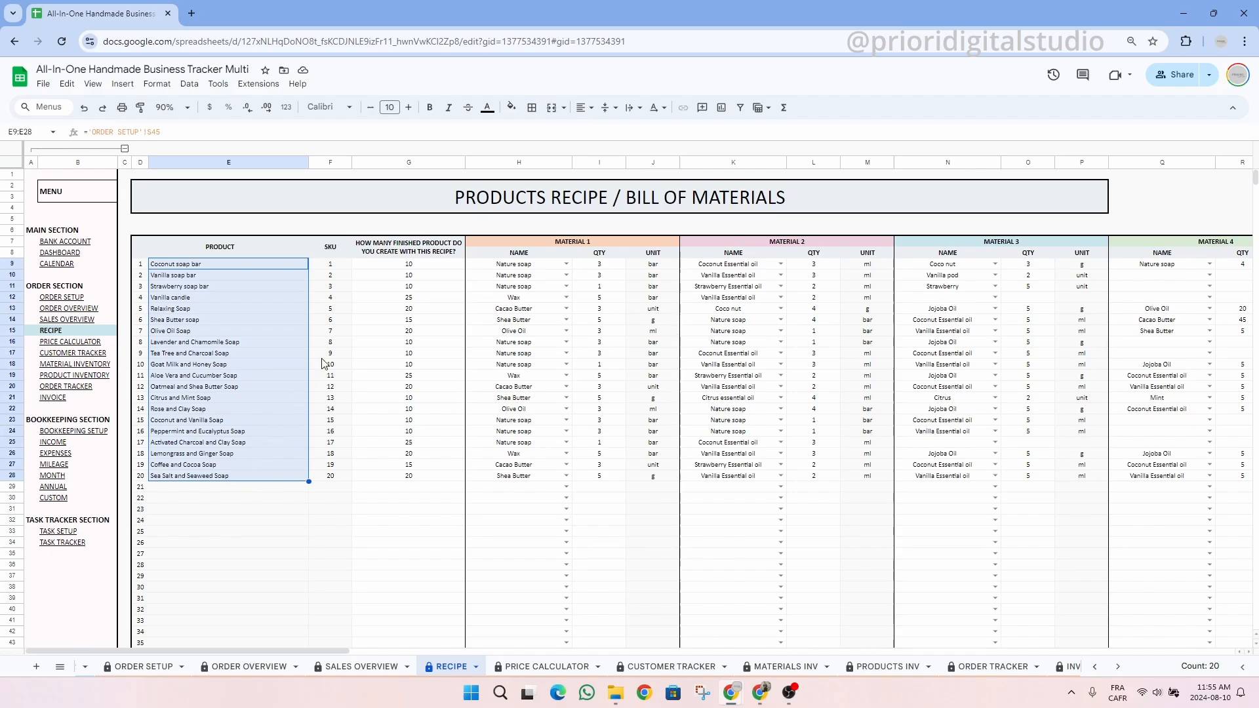
left_click(400, 253)
left_click(551, 244)
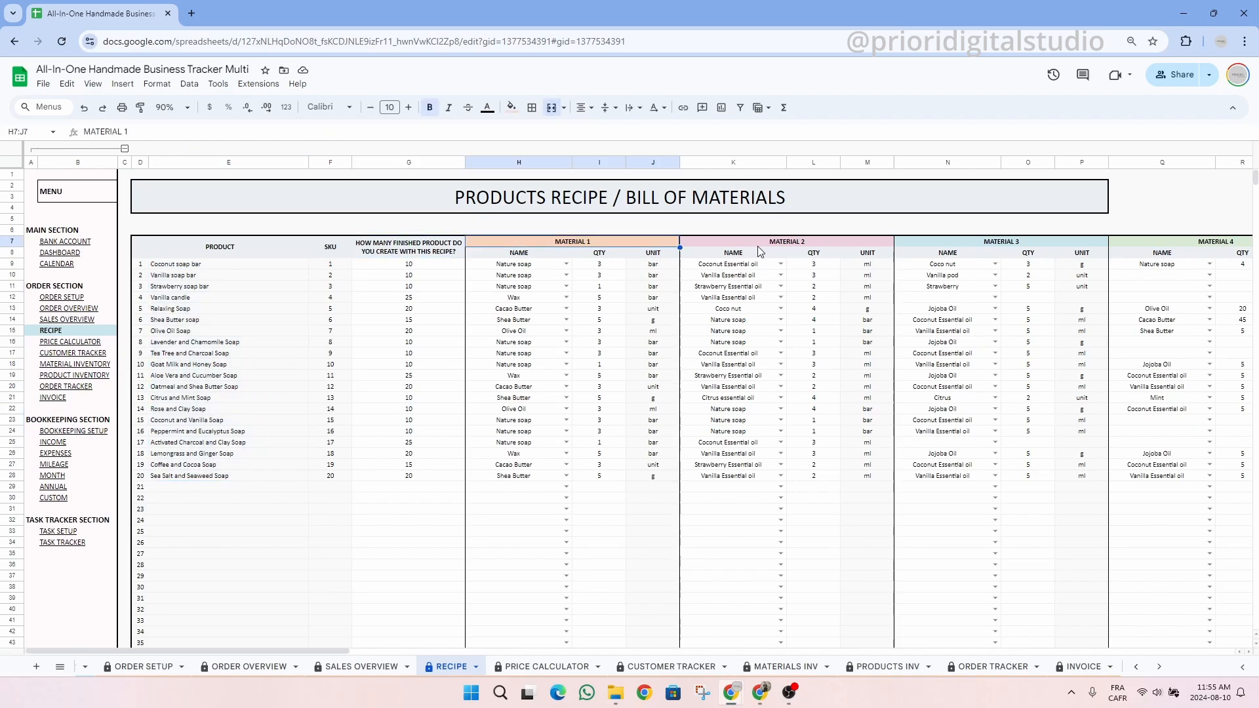
left_click(759, 246)
left_click(1003, 244)
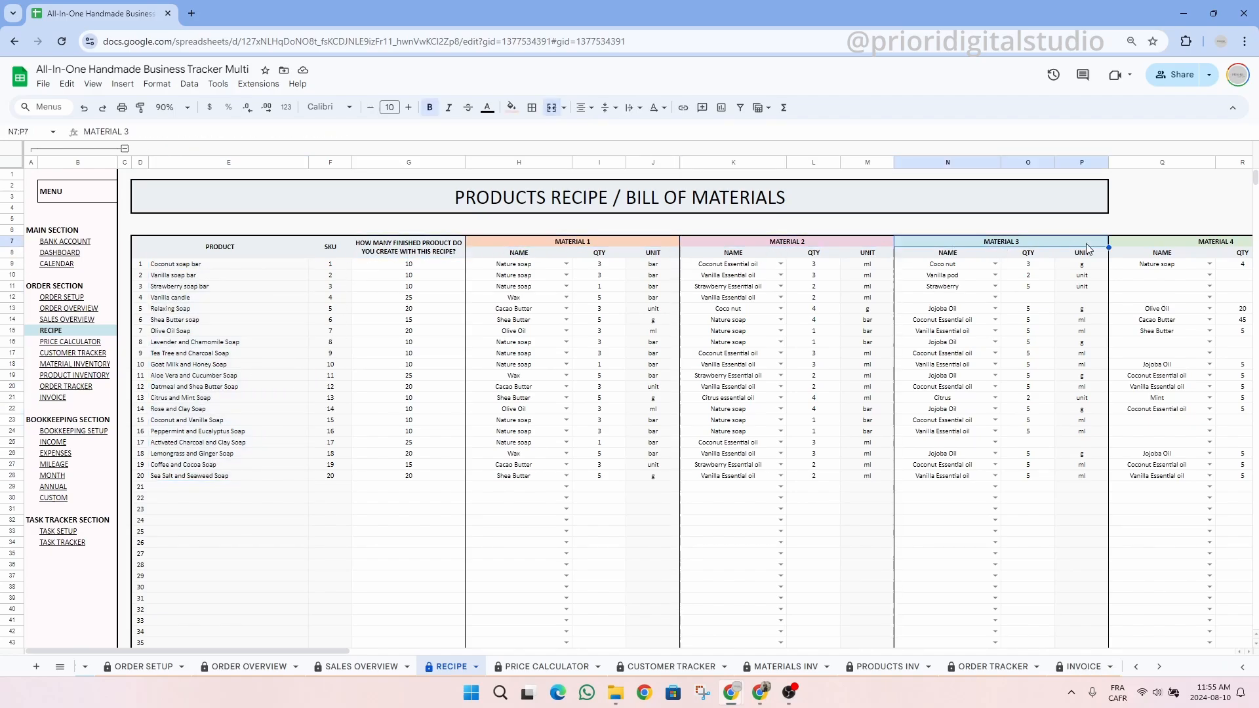
left_click(1155, 247)
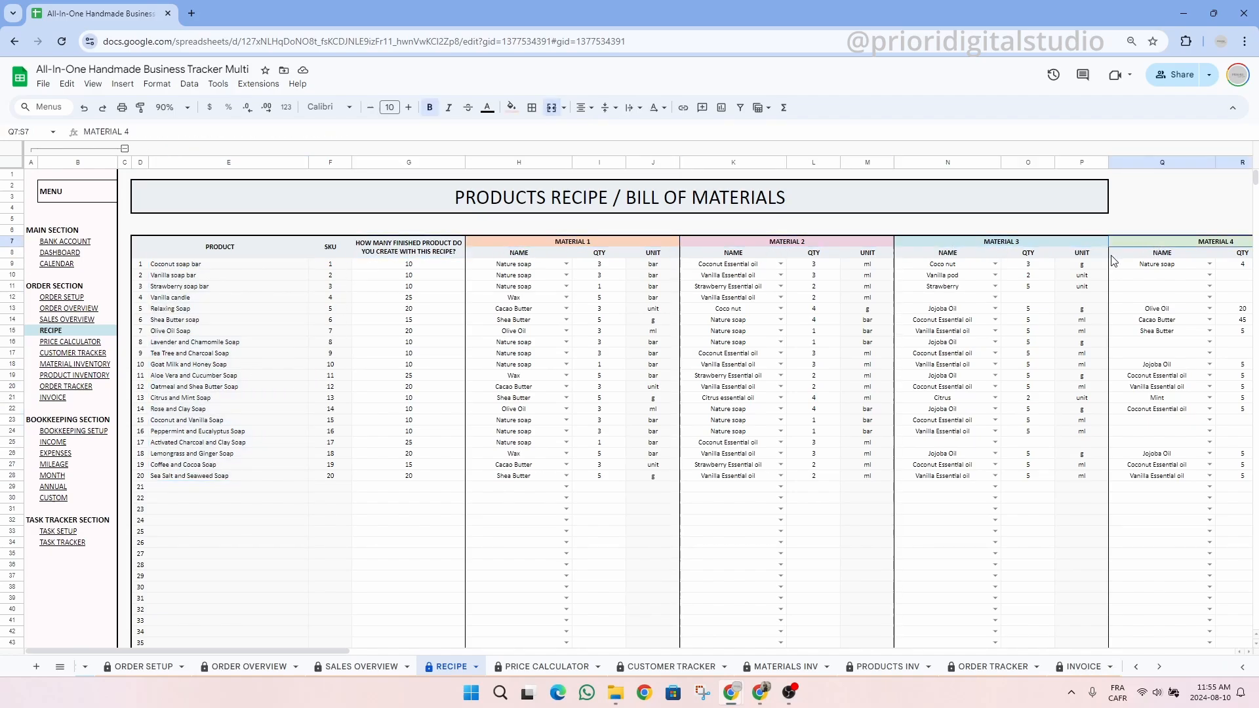
- Check the finished product quantity heading and the first three materials in the Coconut soap bar recipe
left_click(451, 247)
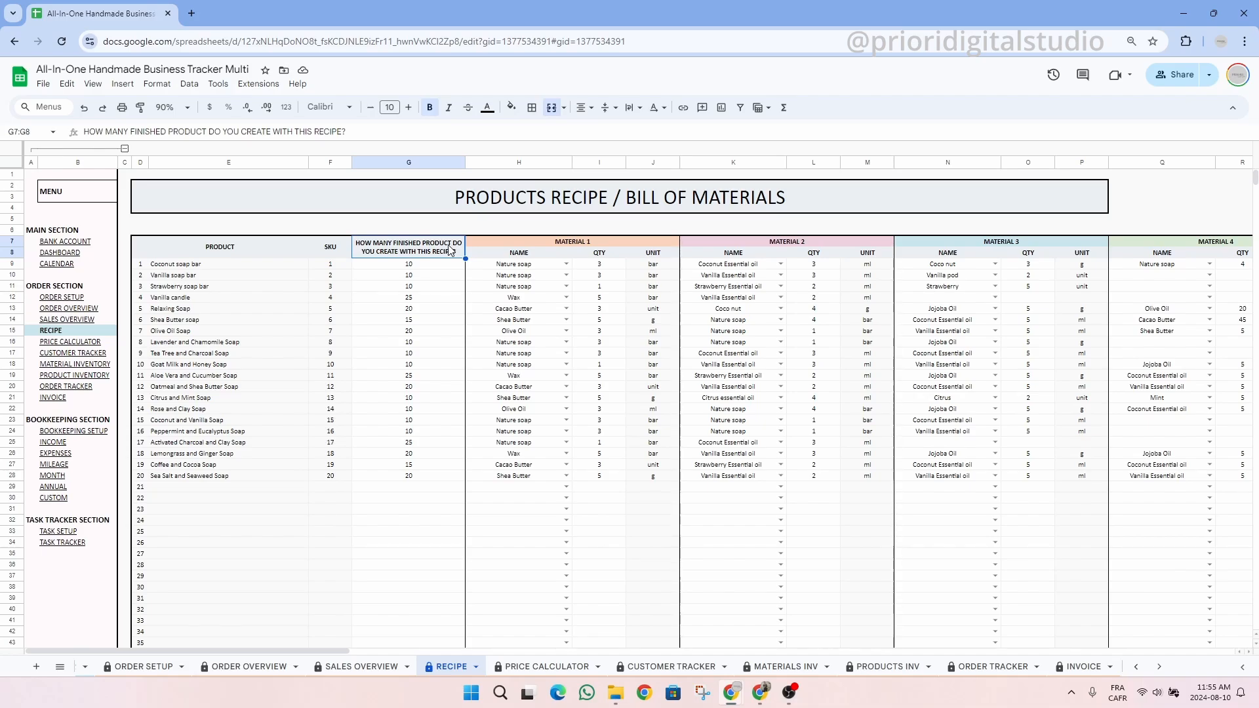
left_click(542, 265)
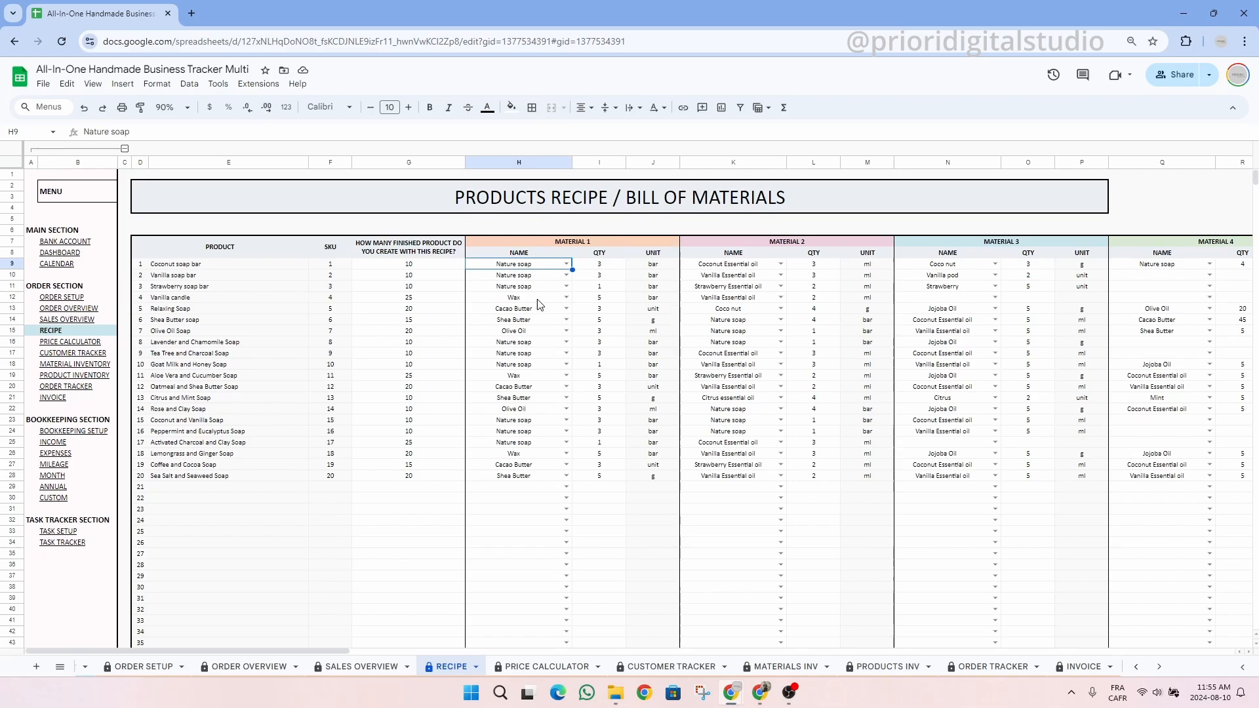
left_click(739, 265)
left_click(969, 265)
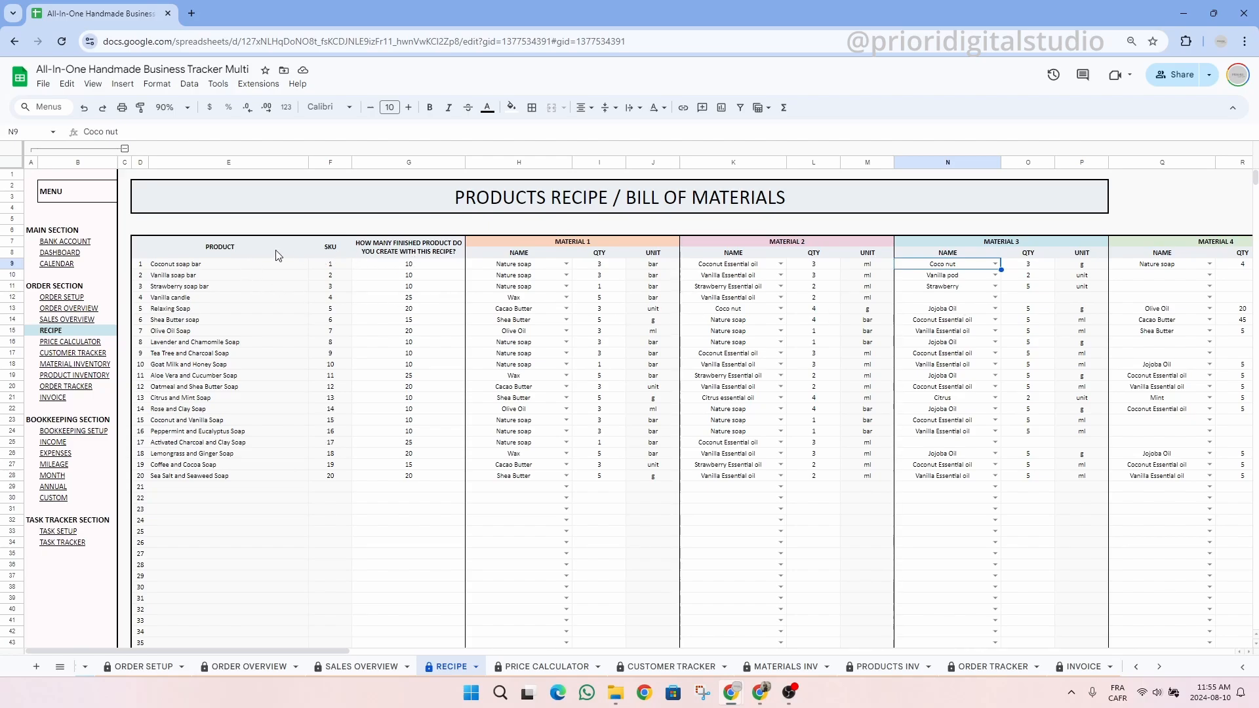
- Look across the recipe table's header row from Product to Material 3, the Material 1 section and the further material columns
left_click_drag(275, 256, 1089, 257)
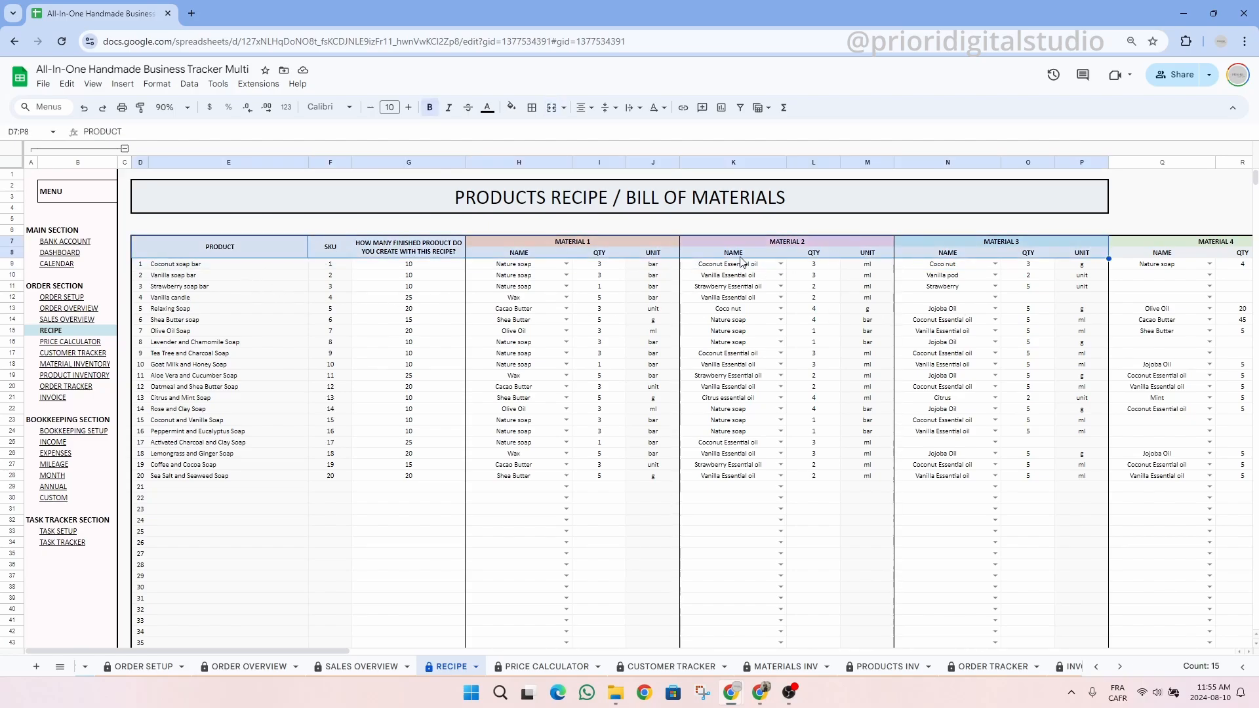
left_click(597, 243)
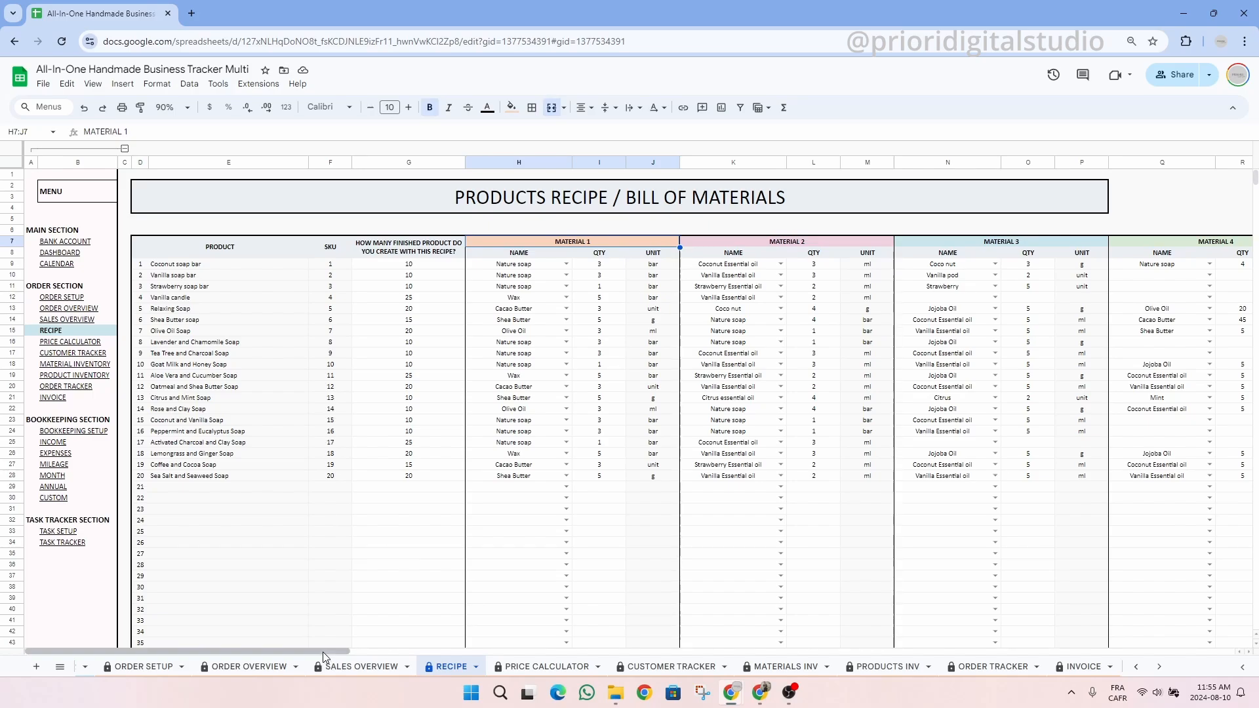
left_click_drag(323, 652, 297, 636)
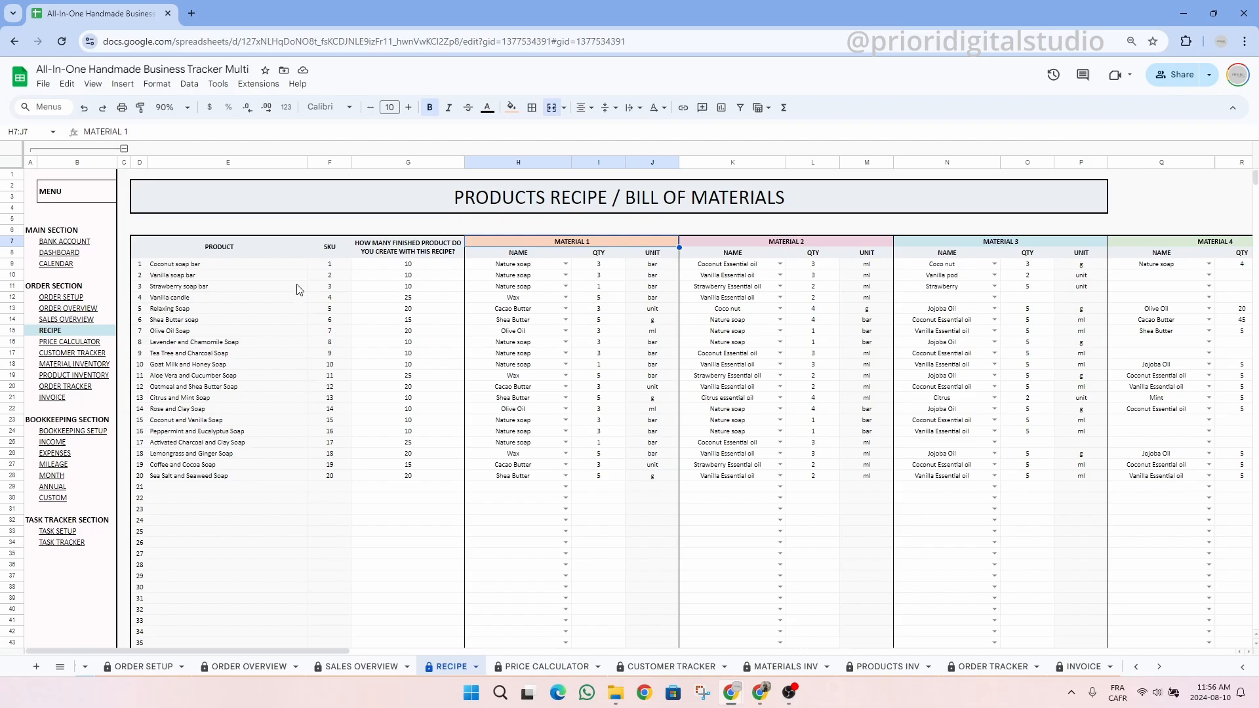
- Examine the Product and SKU columns and the Coconut soap bar's number of finished products per recipe
left_click_drag(253, 265, 247, 492)
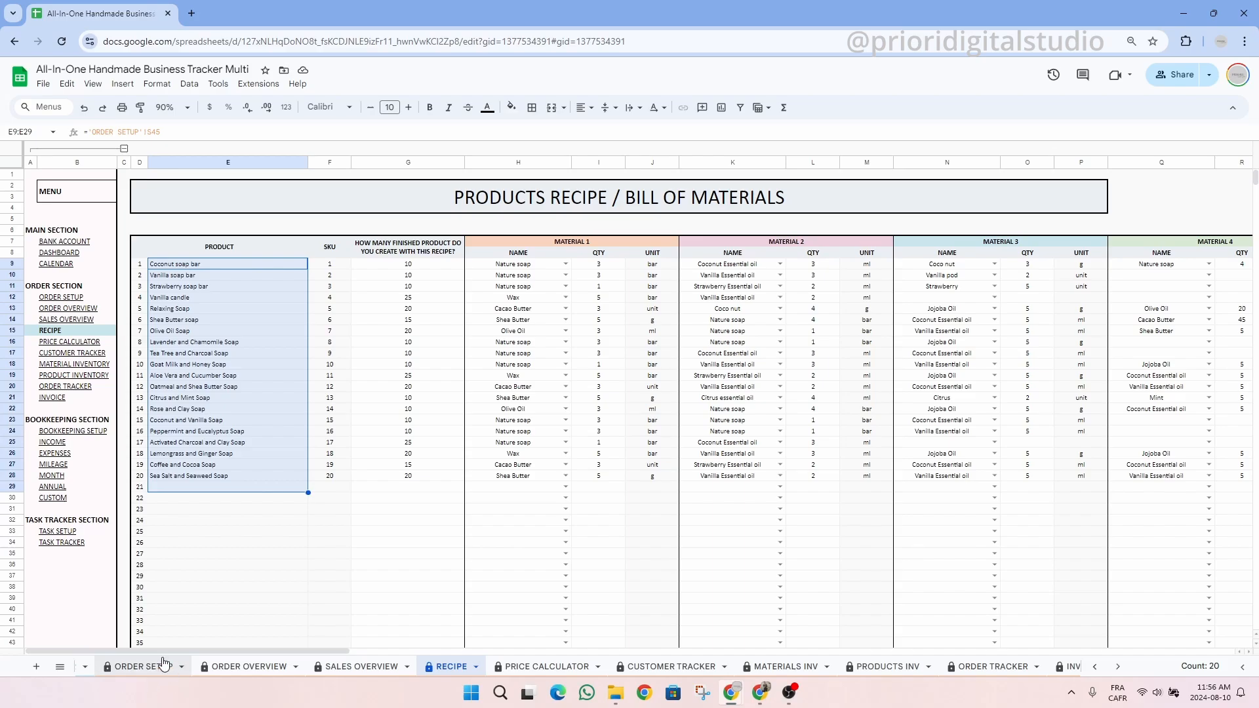
left_click(337, 266)
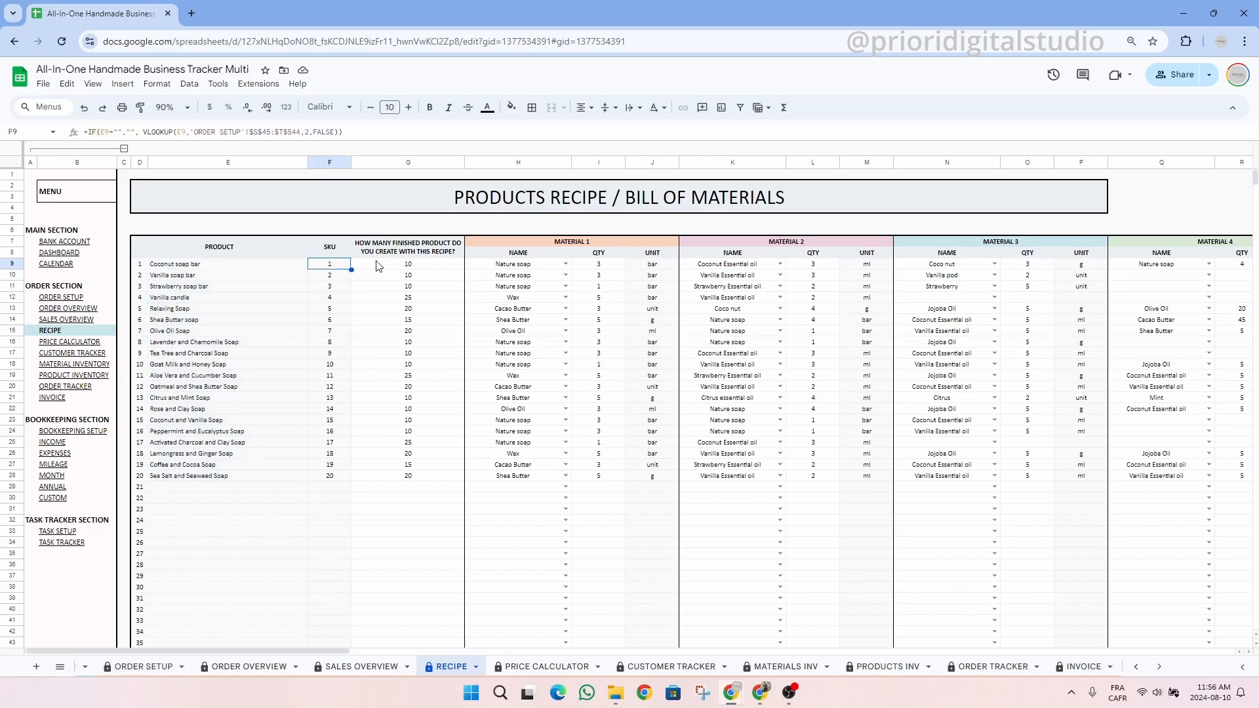
left_click(412, 266)
left_click(438, 256)
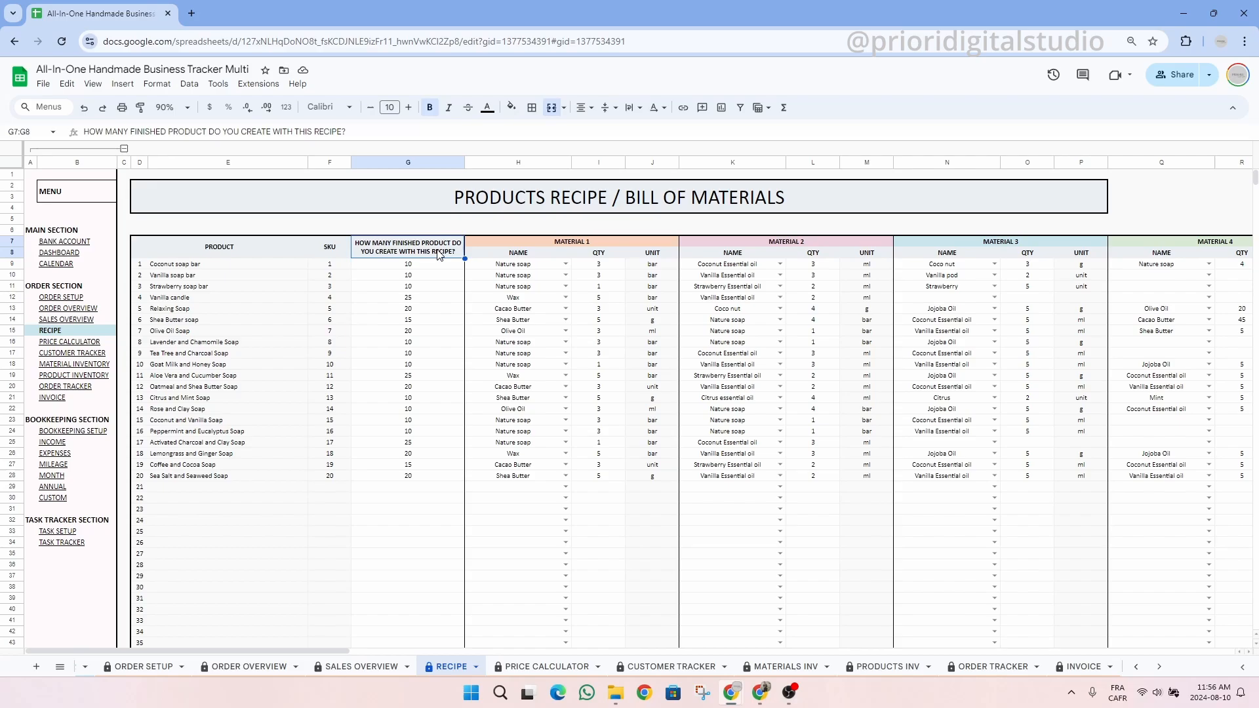
left_click(429, 266)
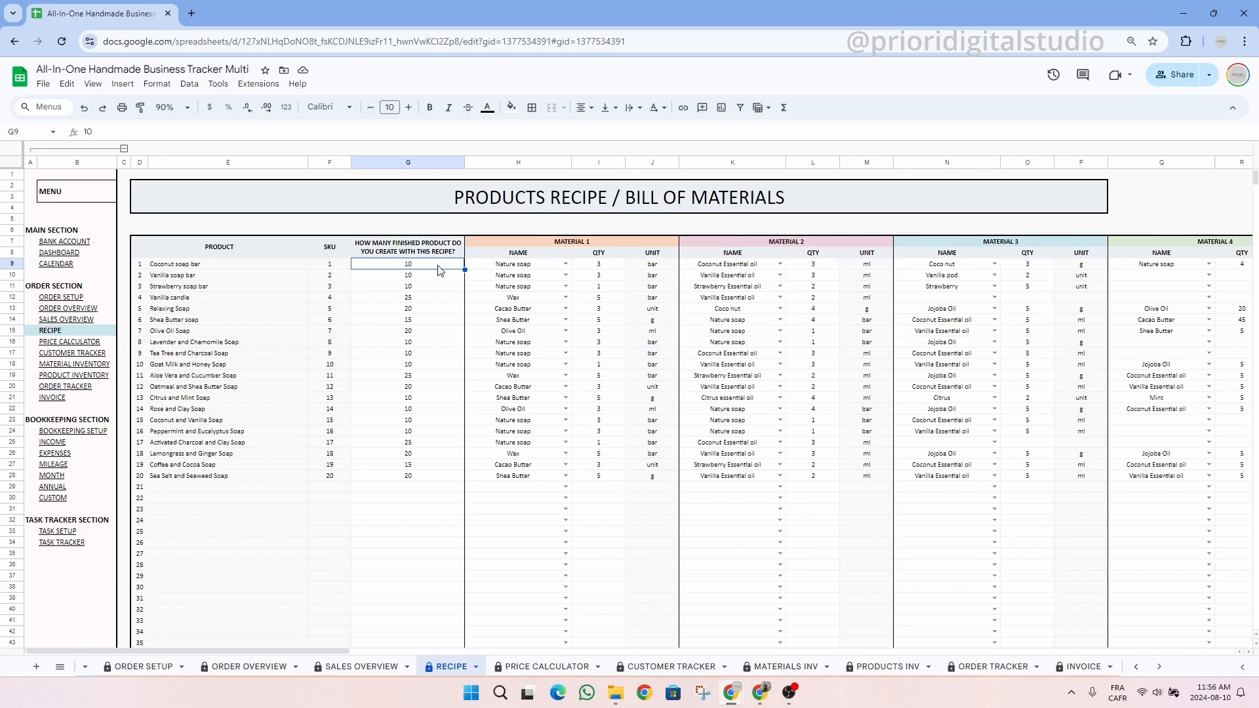
- Look through the material sections starting at Material 1 and check the Coconut soap bar's first material
left_click(610, 242)
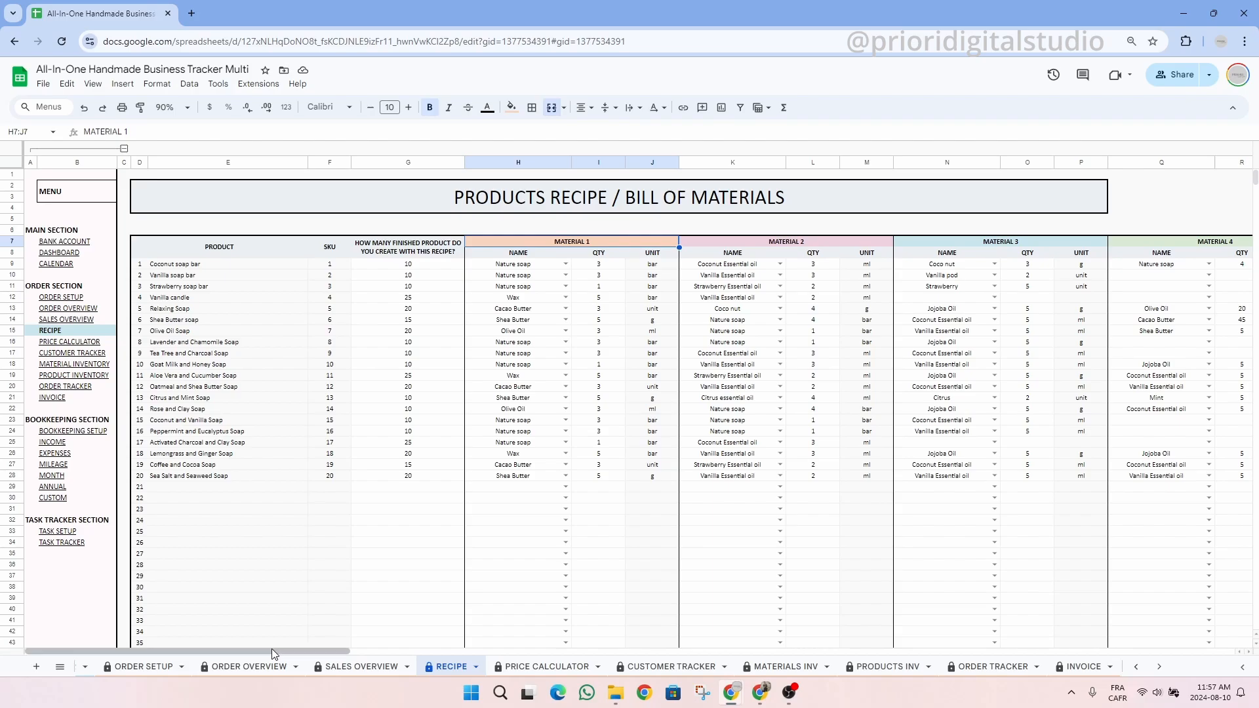
left_click_drag(272, 650, 249, 616)
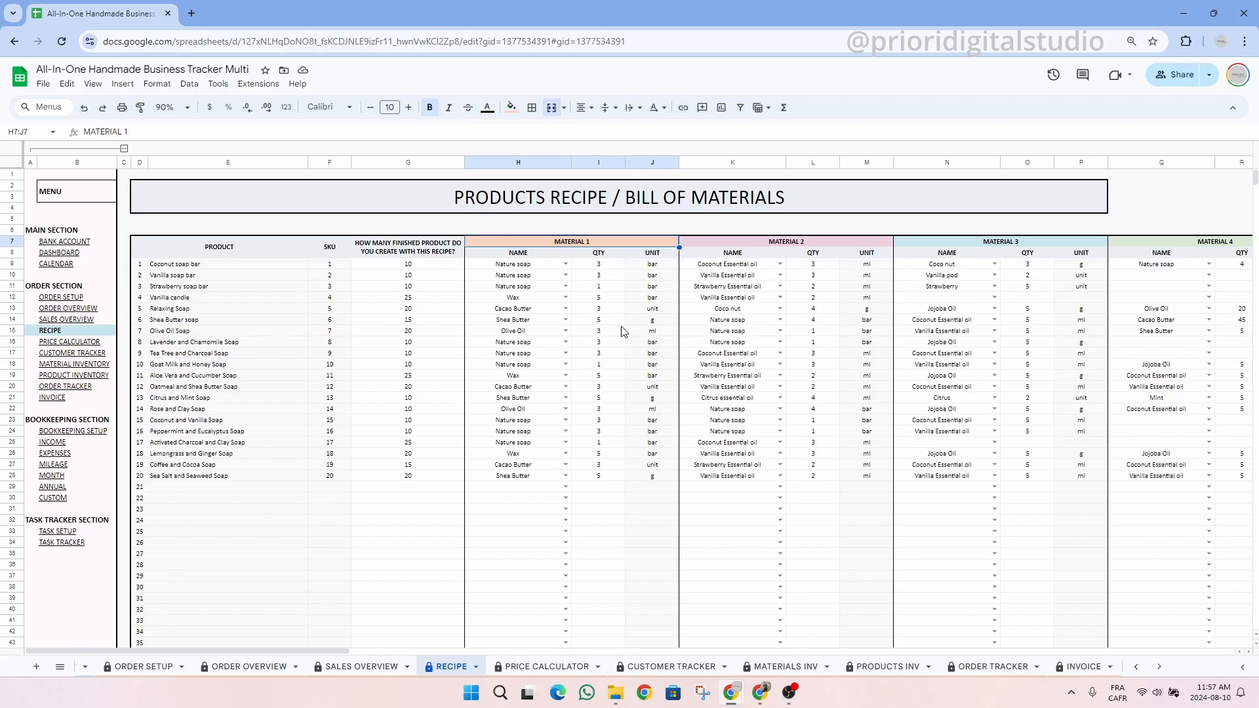
left_click(540, 270)
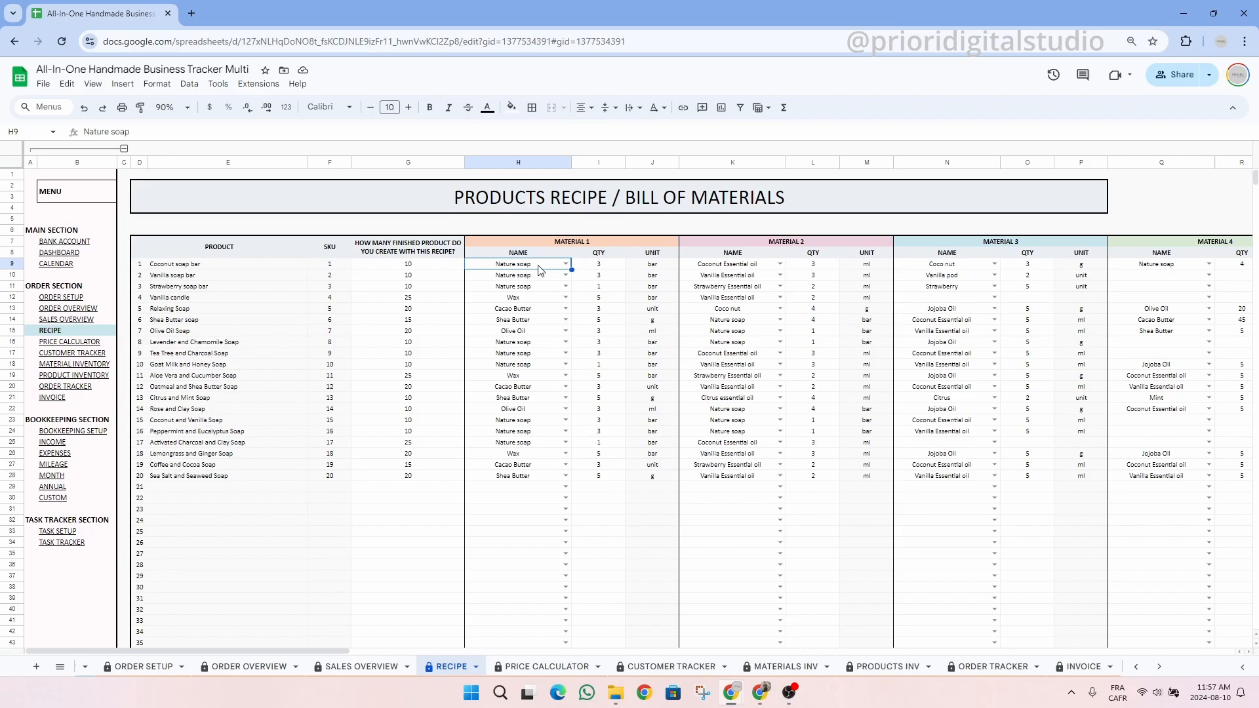
- Add Vanilla pod as Material 3 in the Vanilla candle recipe with a quantity of 2
left_click(206, 299)
left_click_drag(274, 302, 1180, 303)
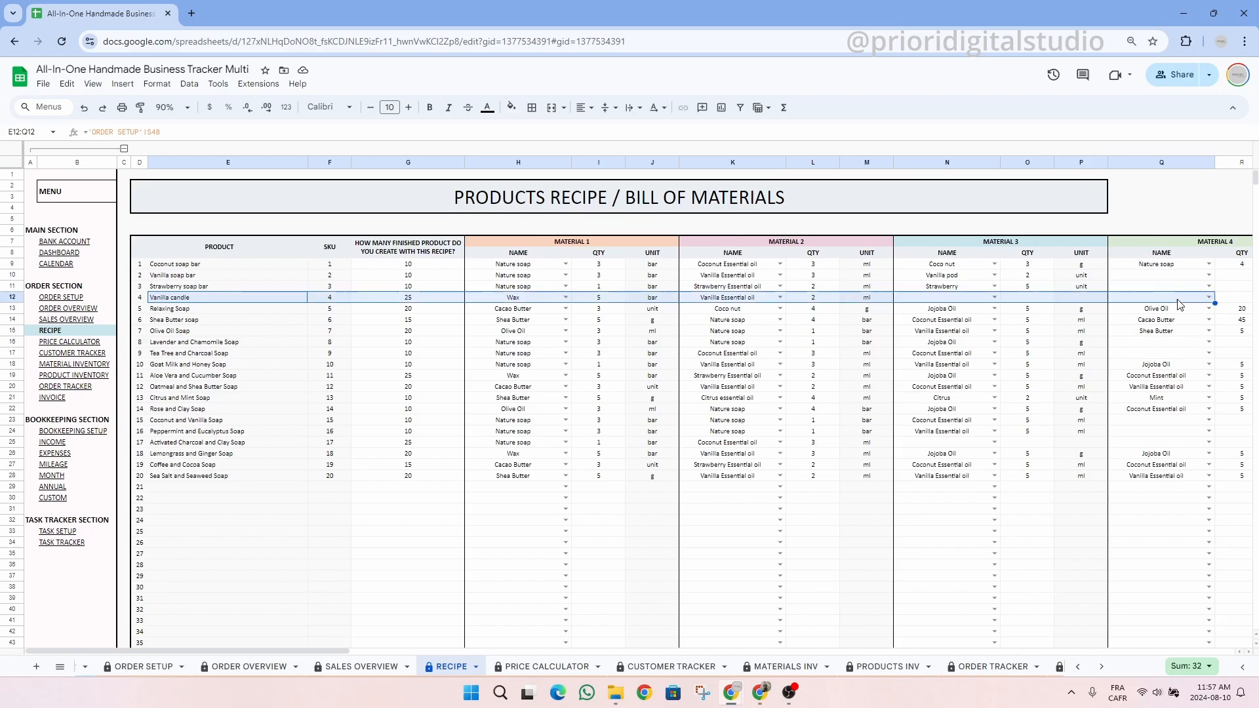
left_click(523, 299)
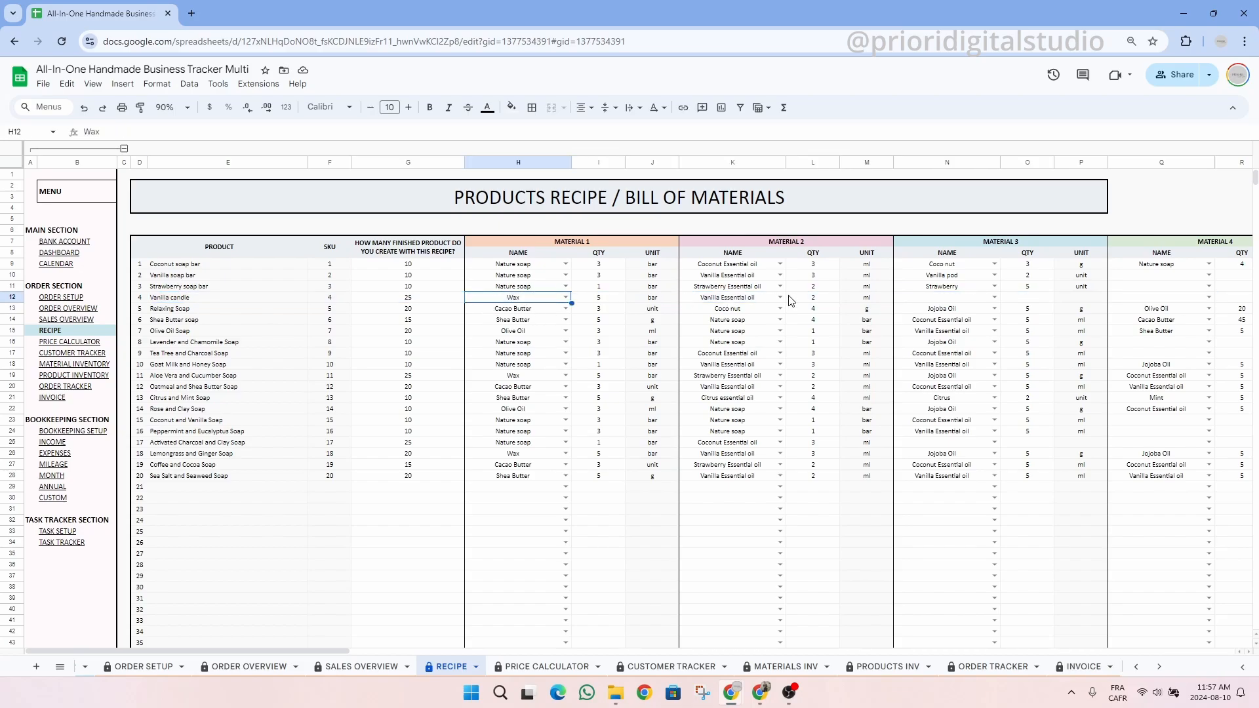
left_click(740, 302)
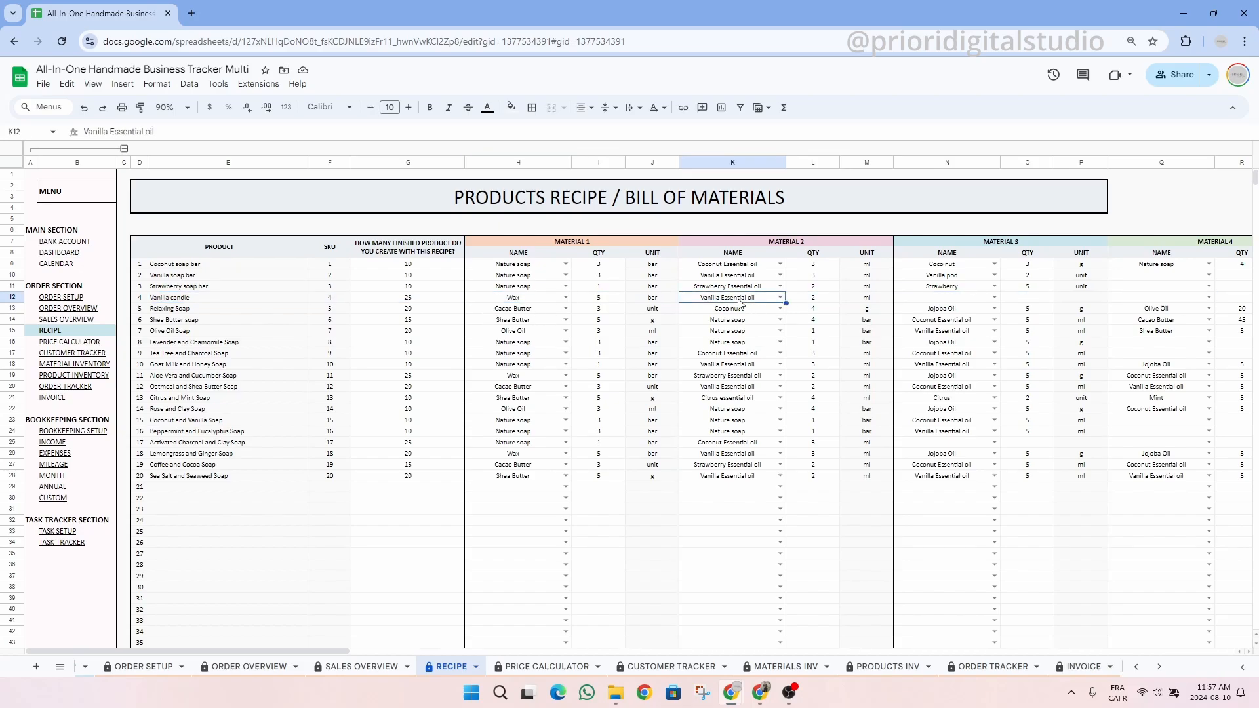
left_click(953, 303)
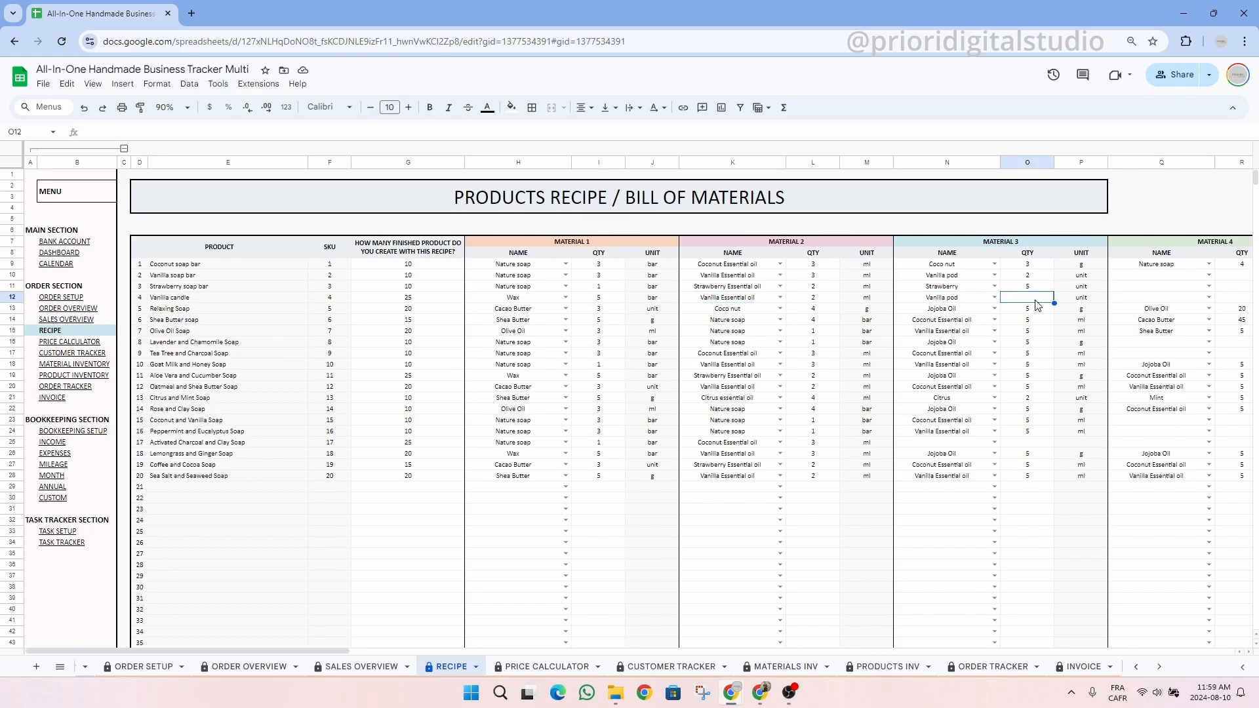
type("2")
left_click(1058, 325)
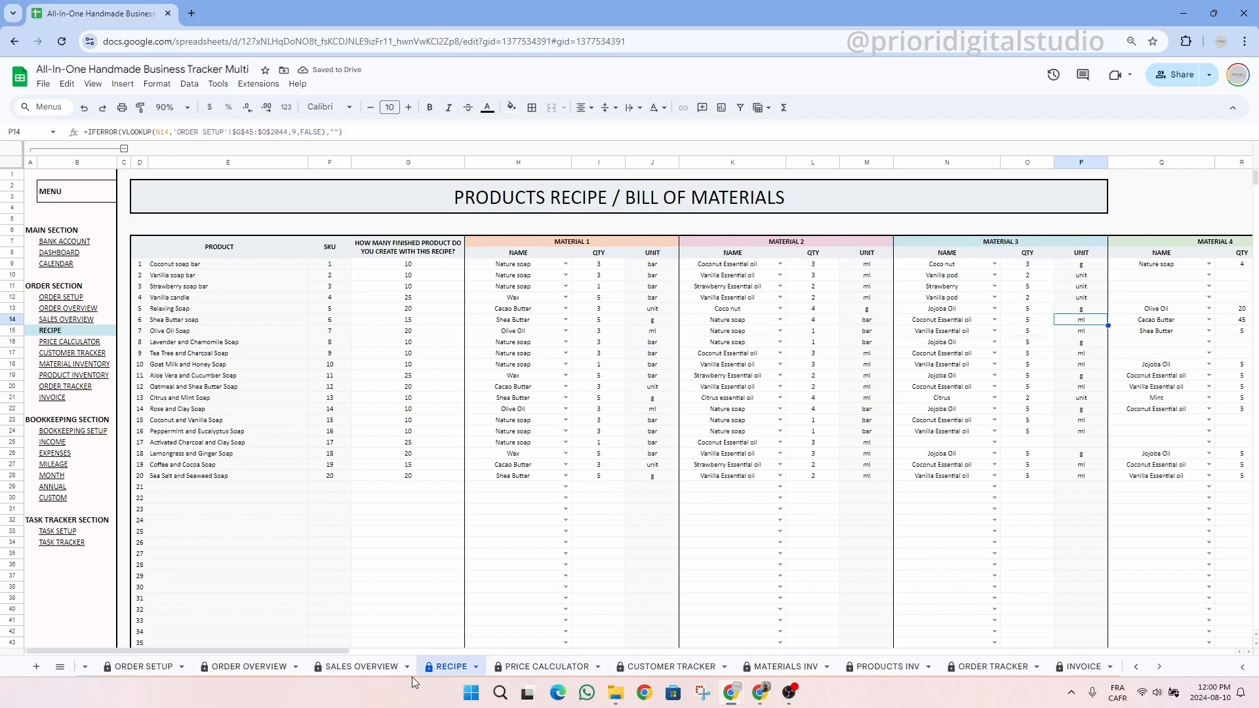
- Add Cacao Butter as Material 4 in the Vanilla candle recipe with a quantity of 1
left_click_drag(308, 649, 370, 652)
left_click(934, 297)
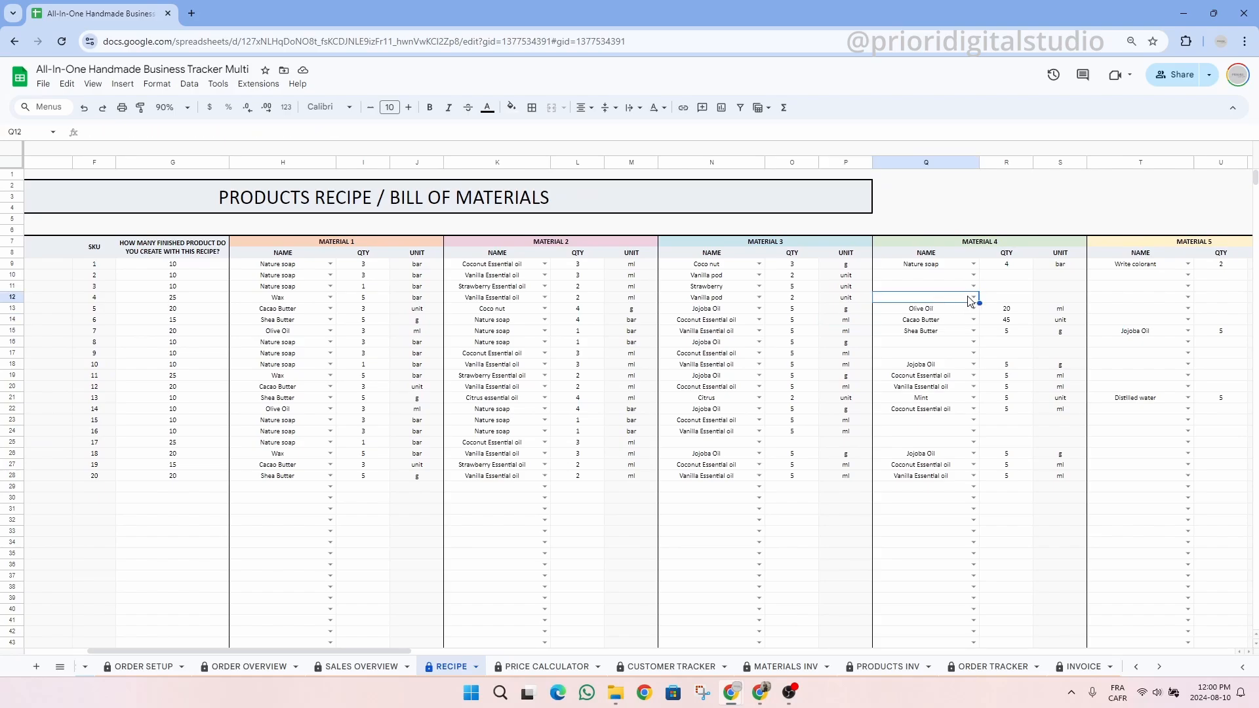
left_click(974, 297)
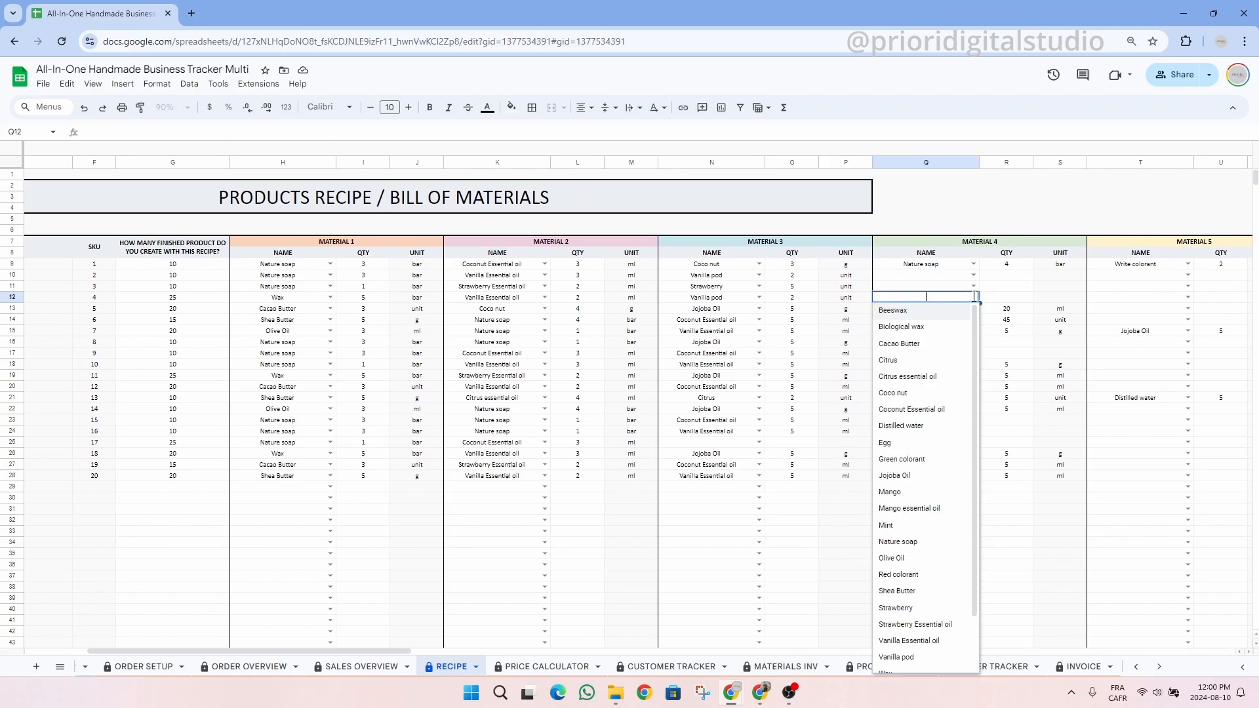
type("c")
left_click(930, 311)
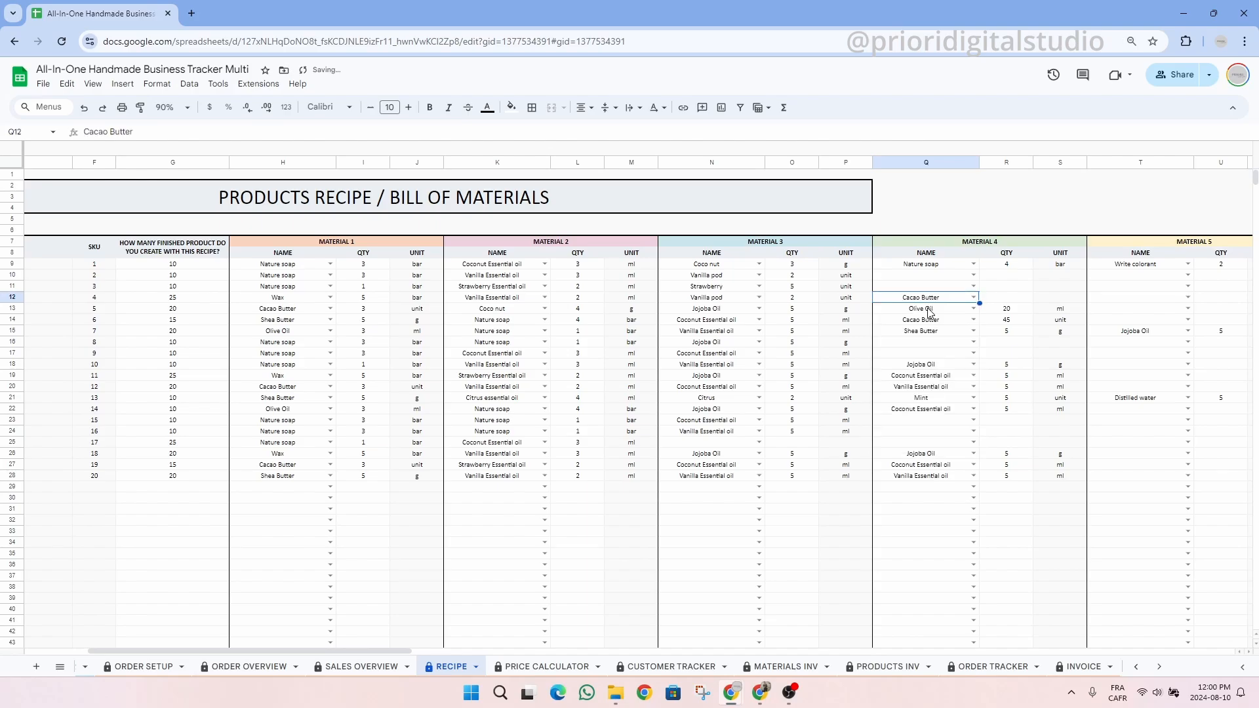
left_click(1015, 301)
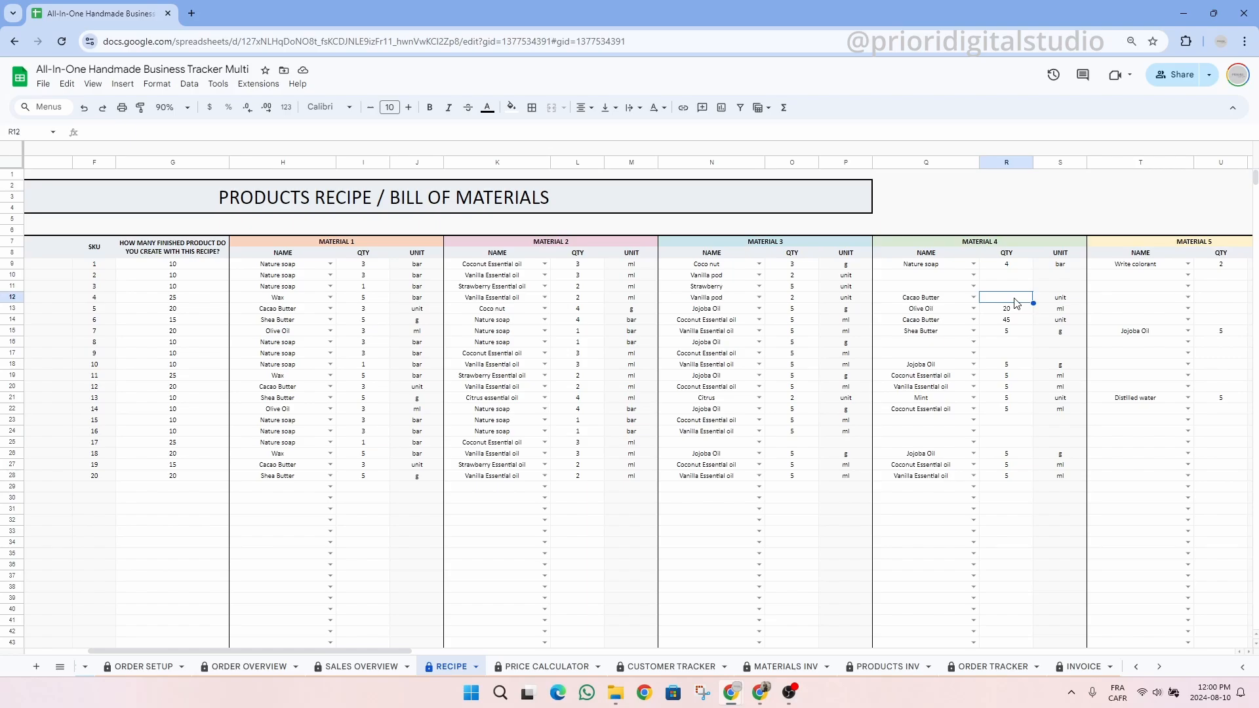
type("1")
left_click(1015, 321)
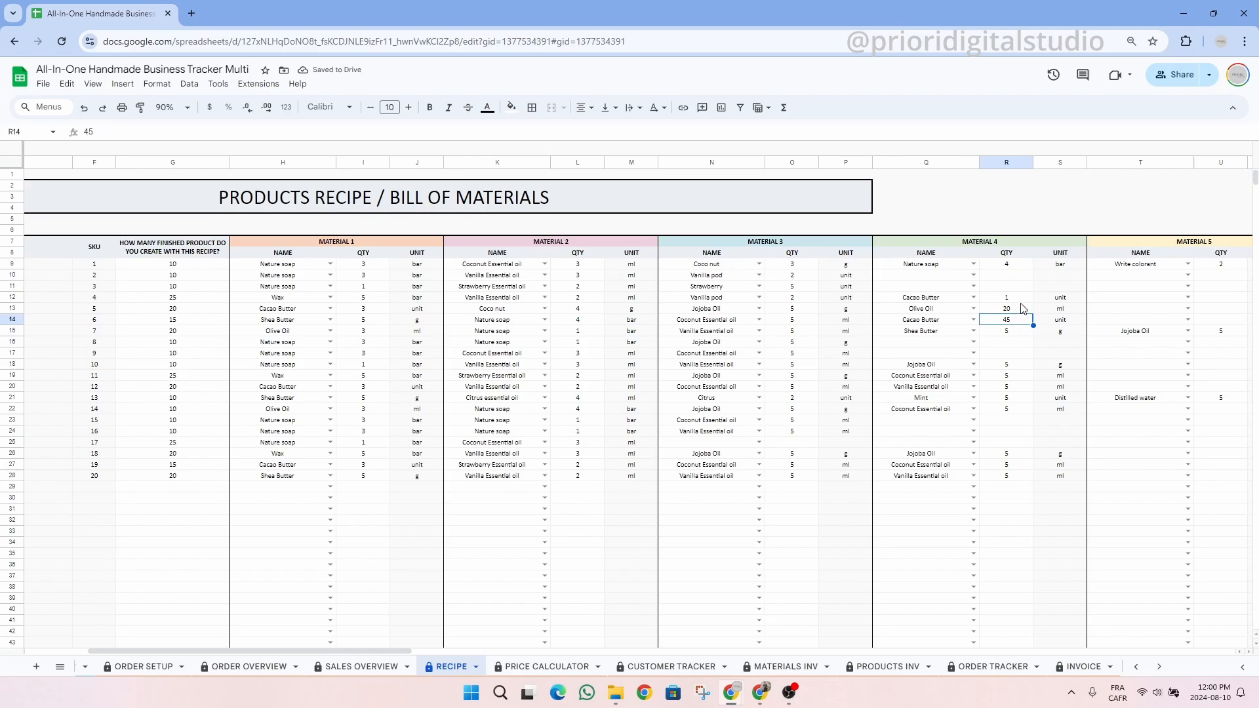
- Look over the Recipe sheet's product list from the Coconut soap bar down to the empty rows beneath it
left_click(211, 267)
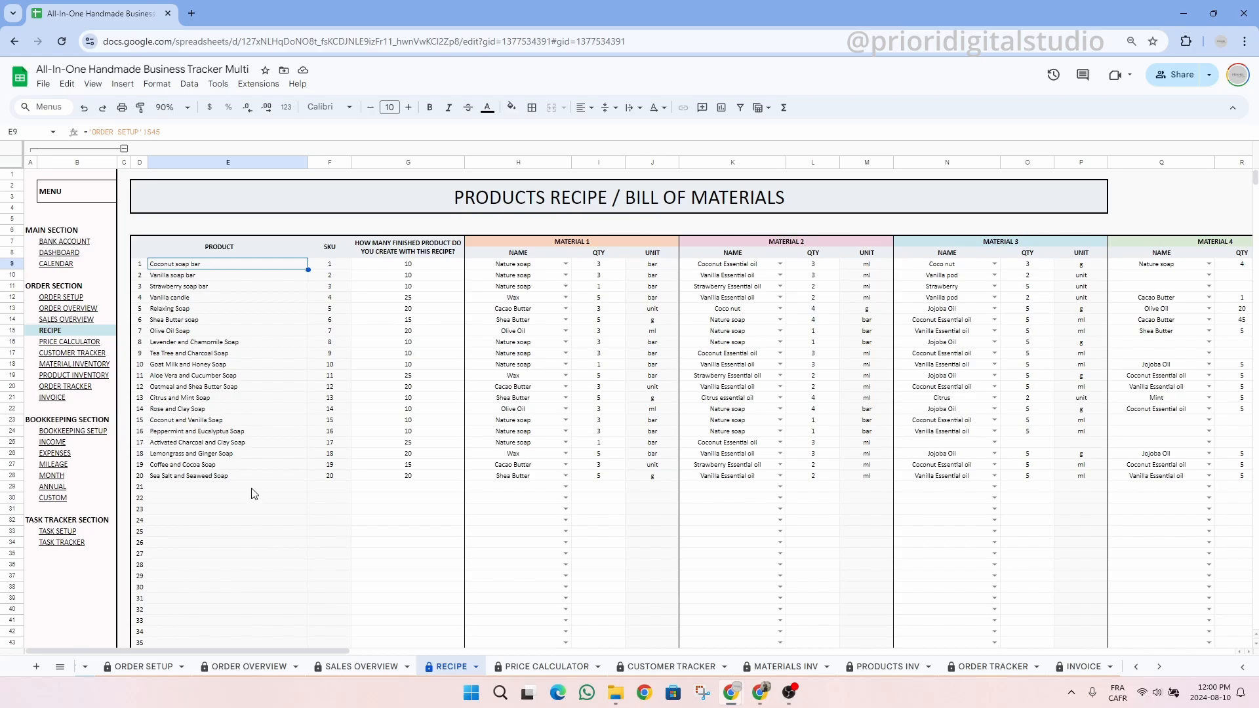
left_click_drag(241, 488, 866, 493)
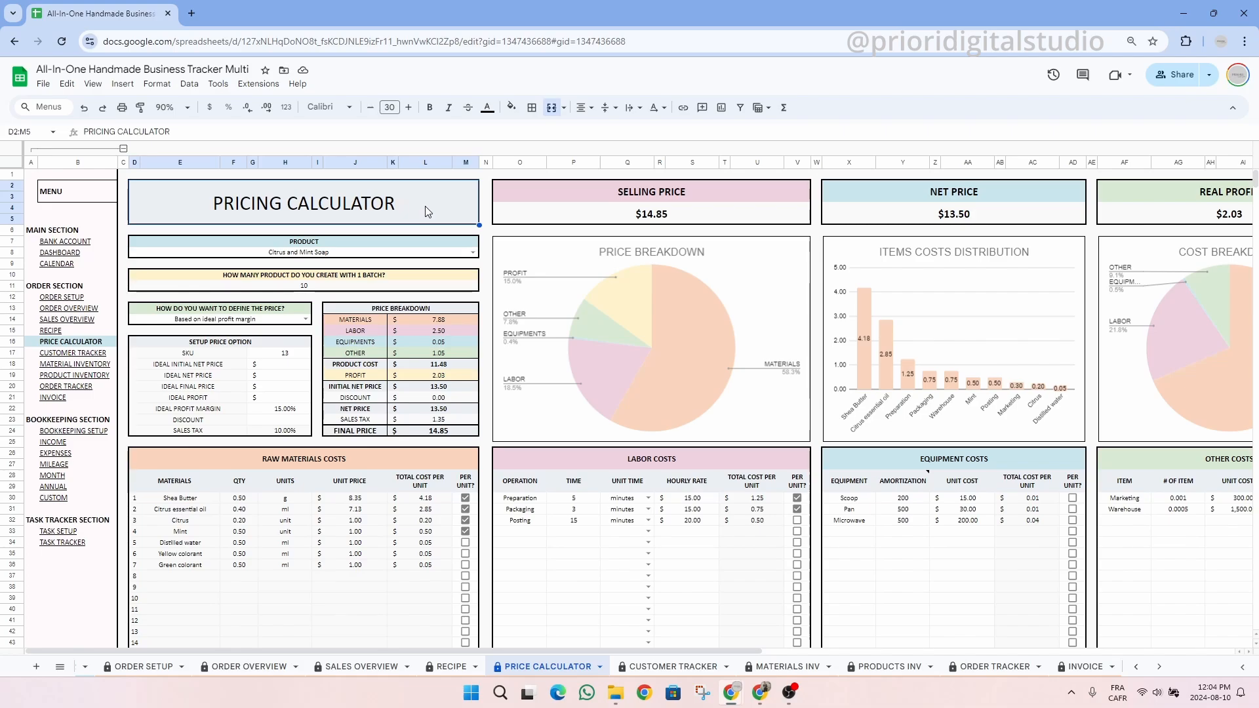
- Look through the Pricing Calculator's product choices and the number of products created with one batch
double_click(422, 252)
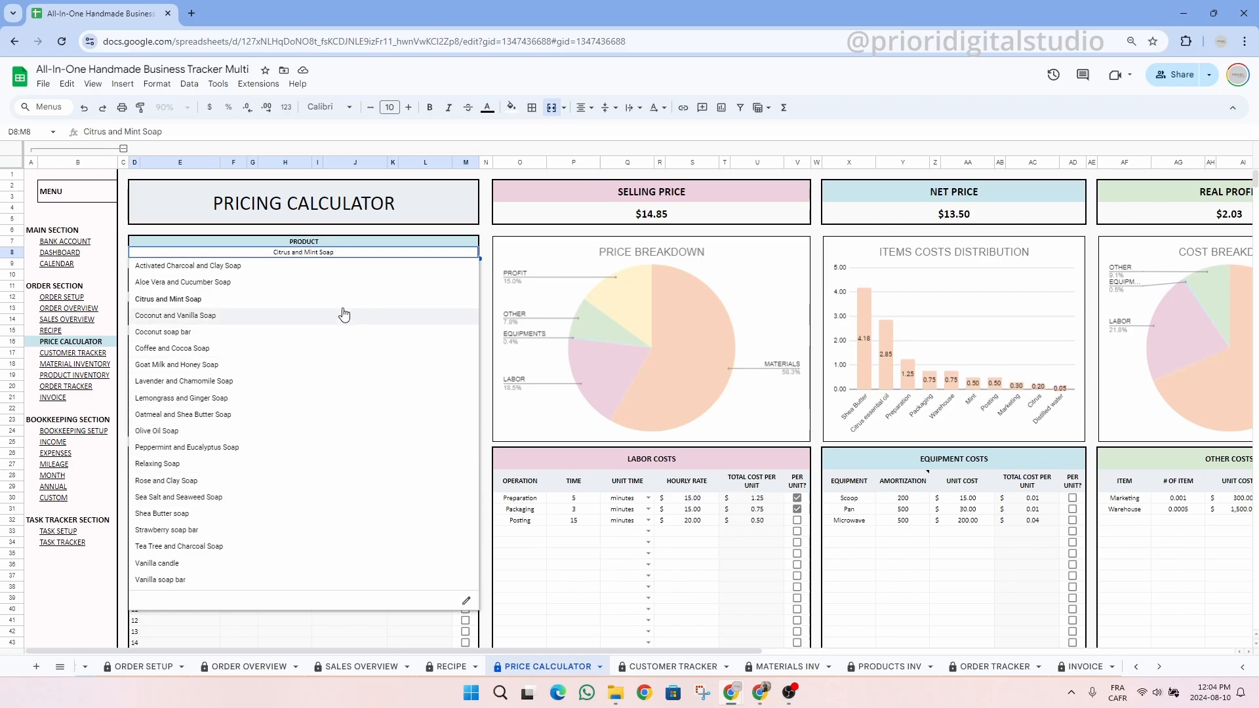
left_click(358, 214)
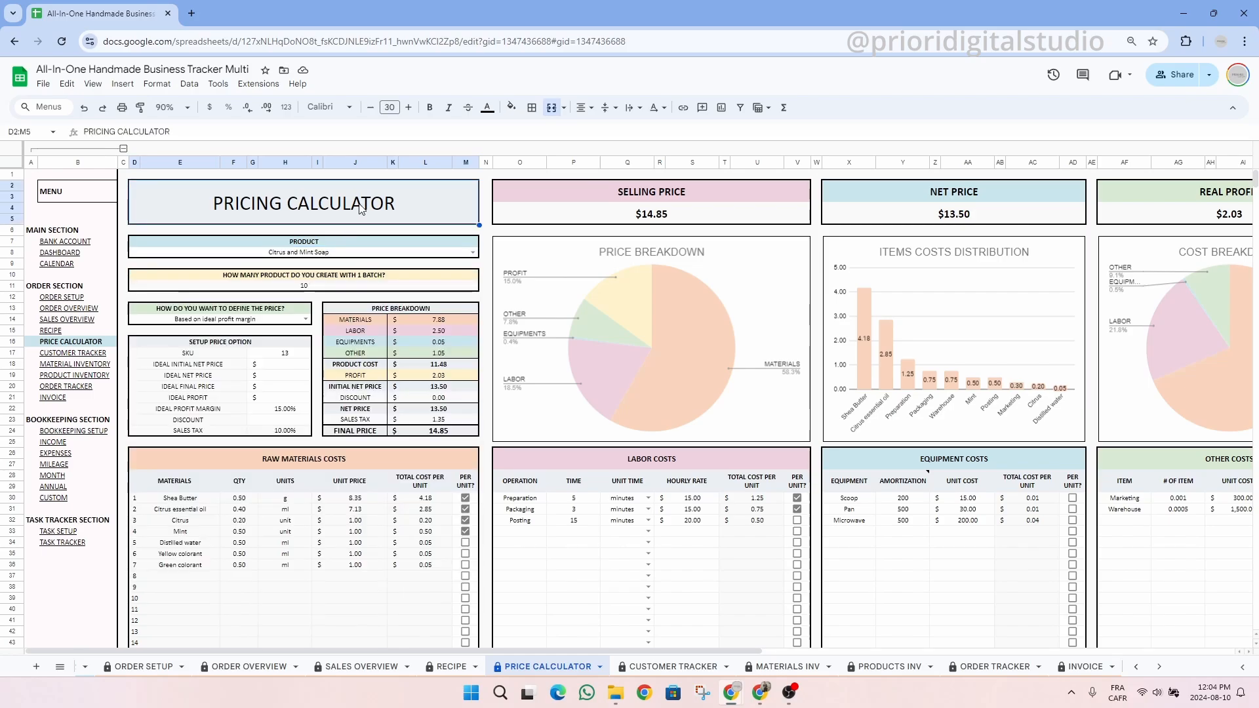
left_click(375, 289)
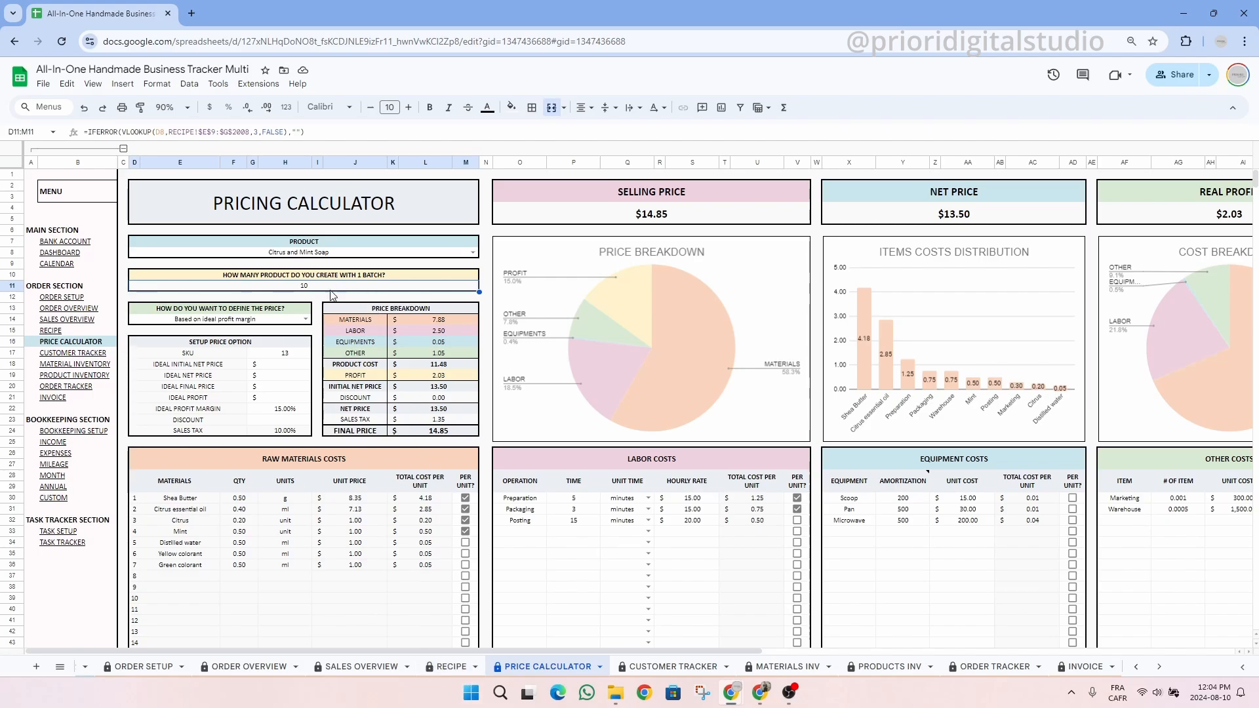
- Examine the methods for defining the price, the Initial Net Price row and the Setup Price Option's Ideal Profit entry
left_click(269, 311)
left_click(287, 321)
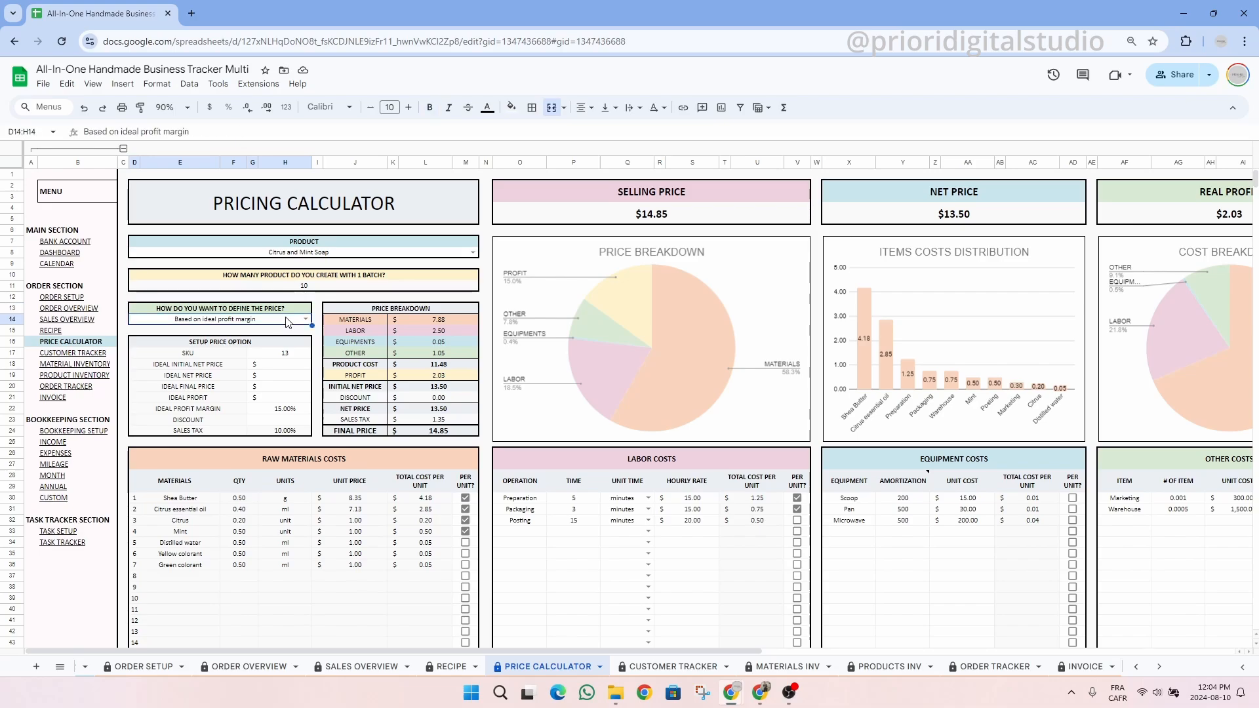
left_click(305, 319)
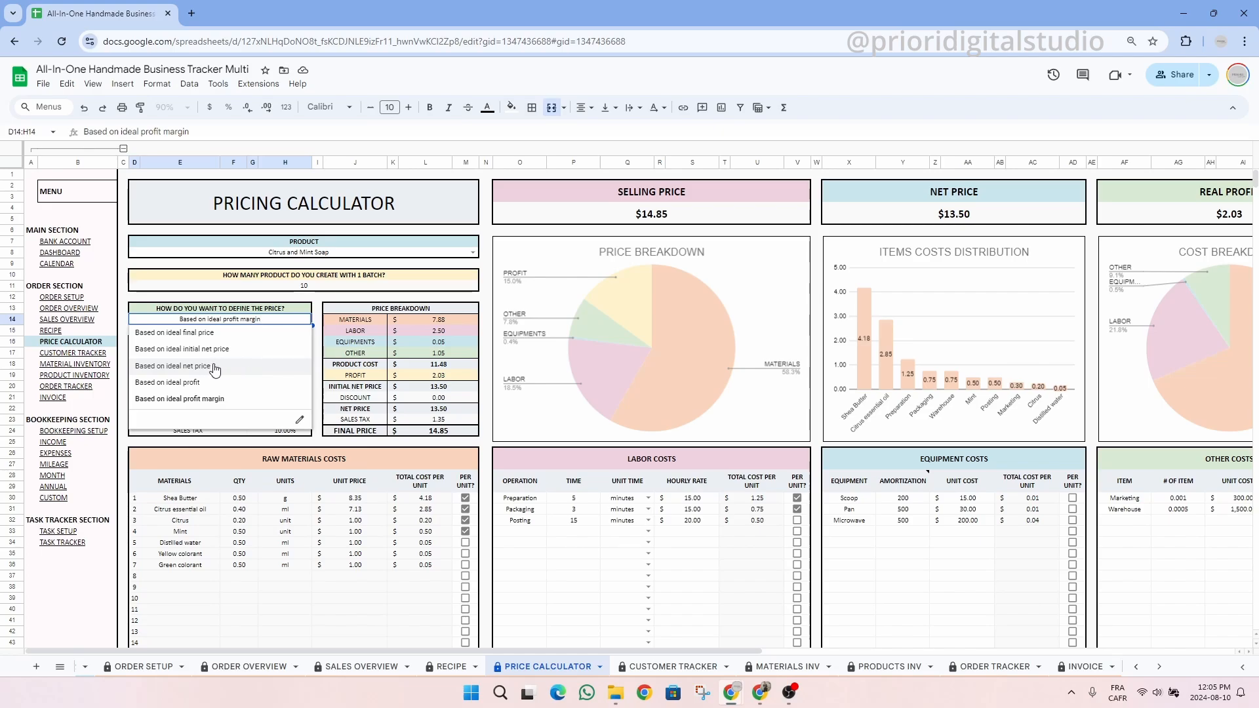
left_click(362, 390)
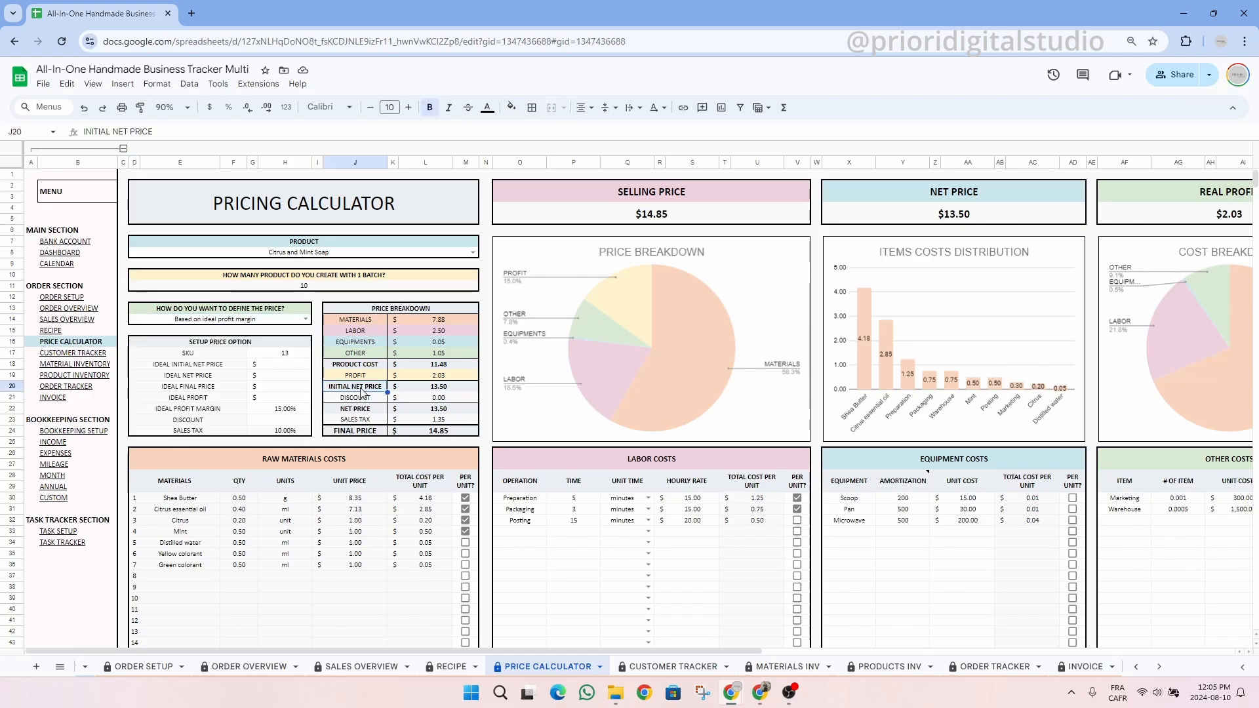
left_click(253, 348)
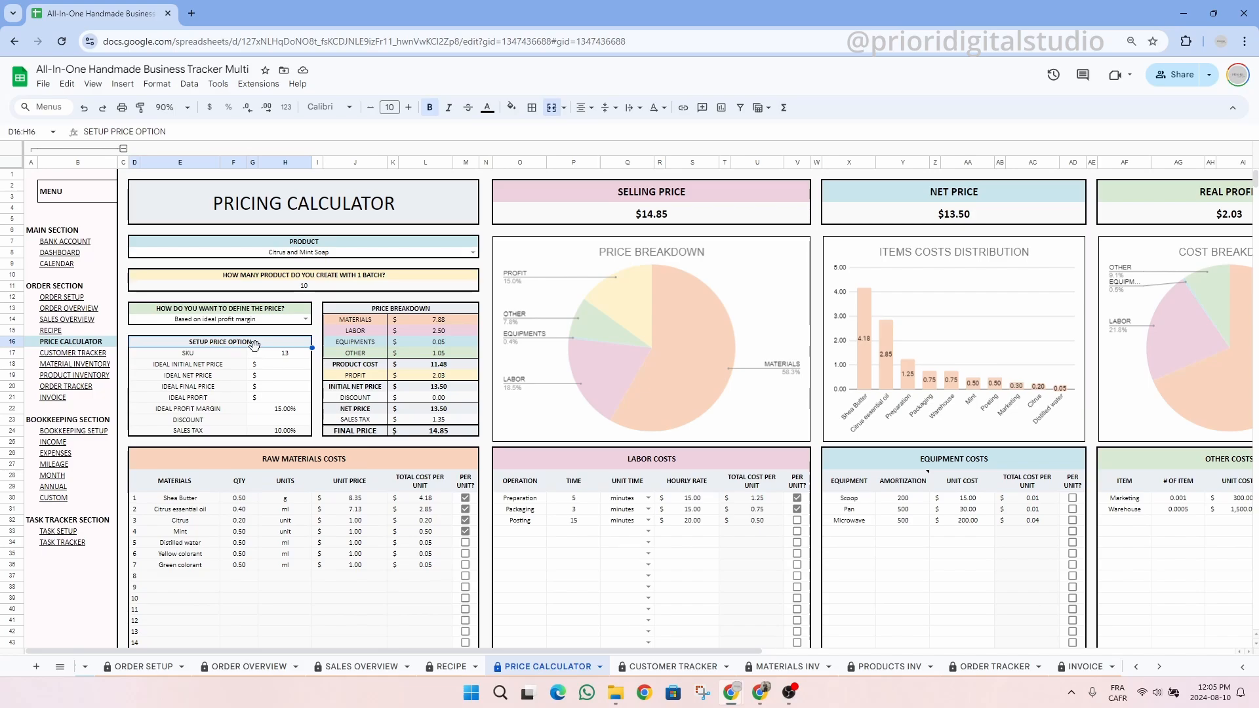
left_click(223, 401)
left_click_drag(223, 403, 282, 405)
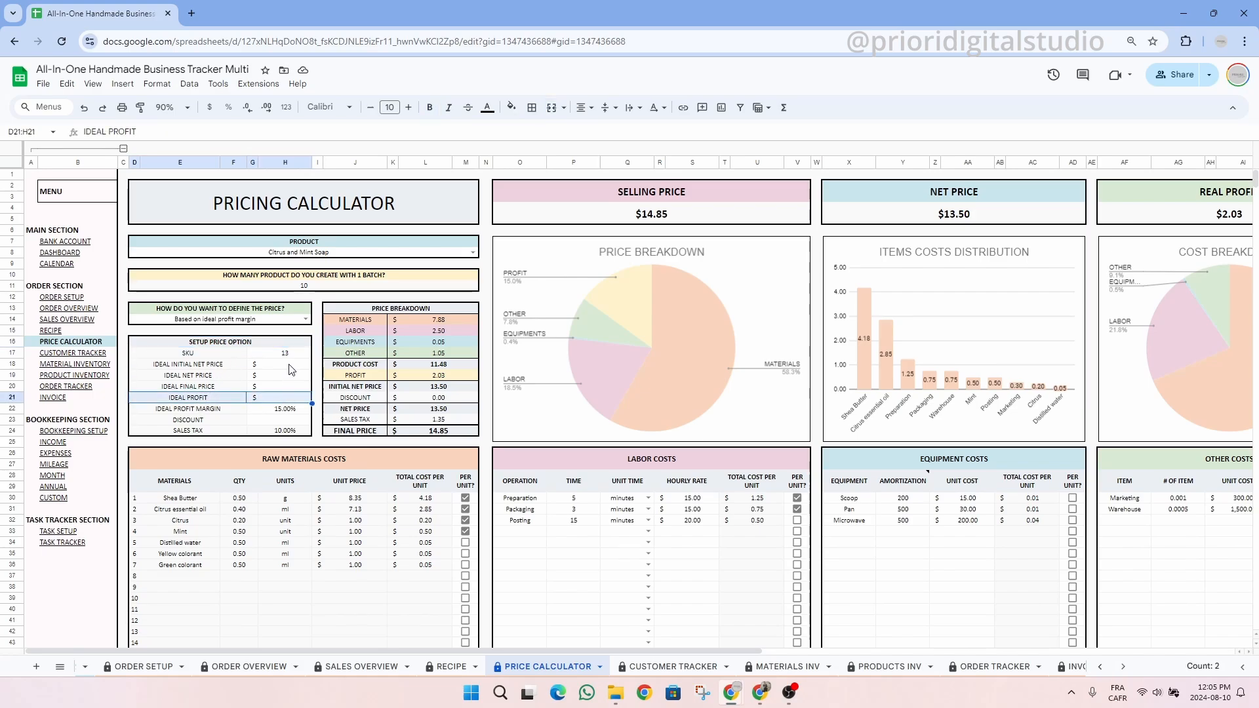
- Choose the ideal profit margin method for defining the price and check the Ideal Profit Margin and Initial Net Price rows
left_click(305, 319)
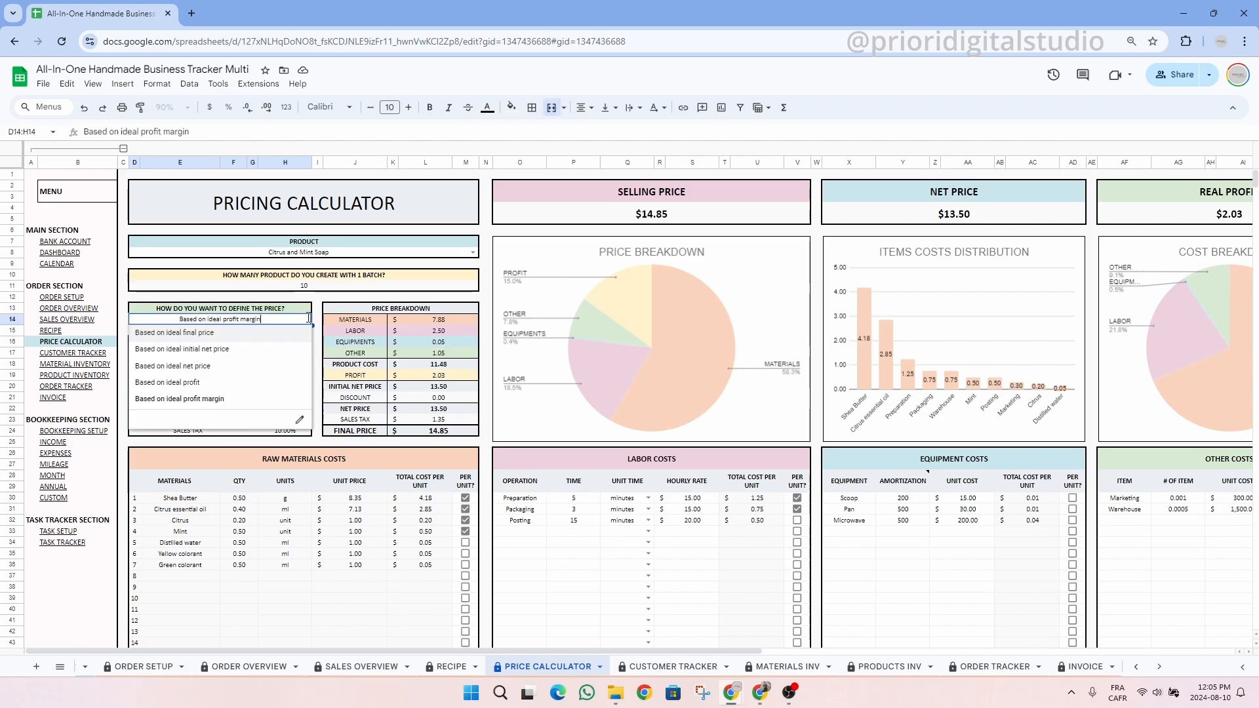
left_click(287, 400)
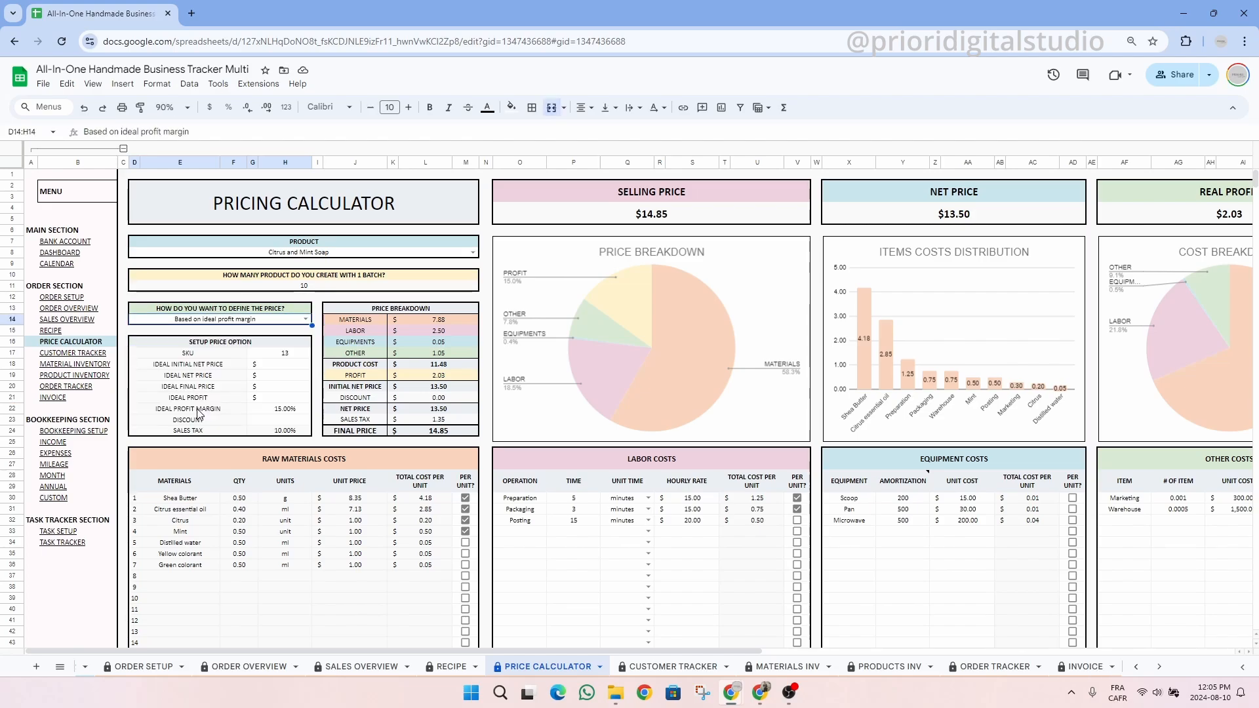
left_click_drag(199, 411, 290, 411)
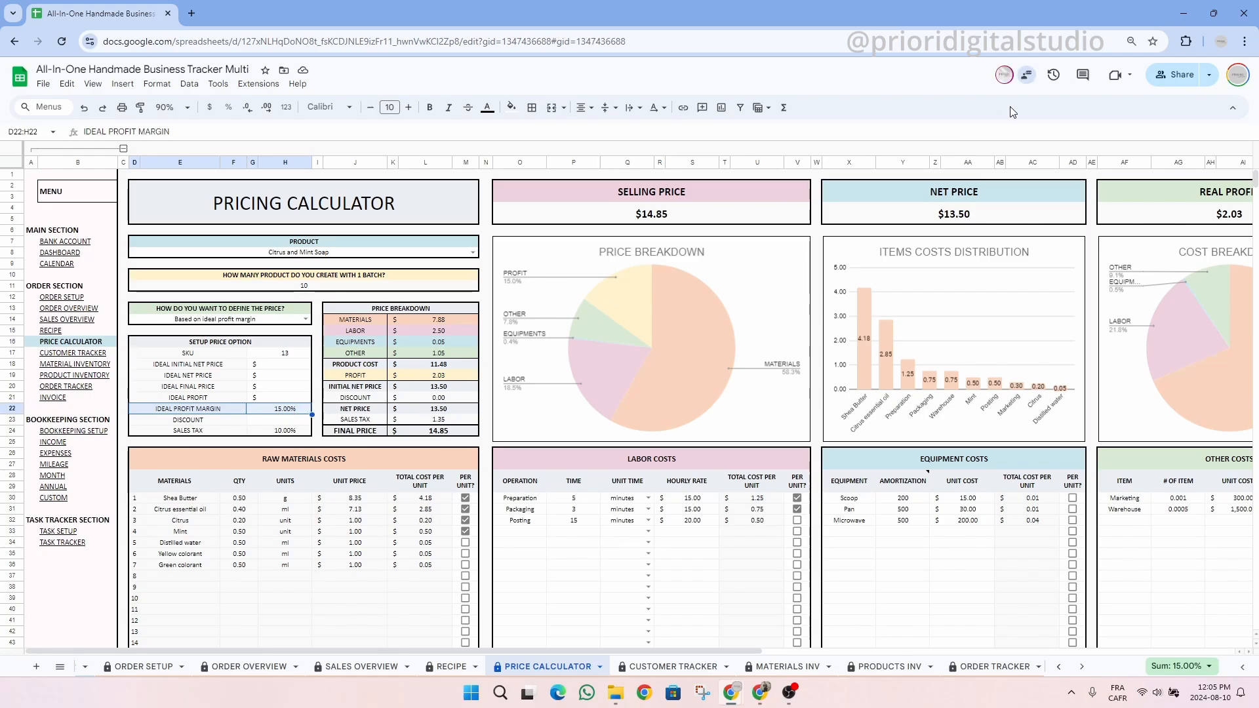
mouse_move(1003, 77)
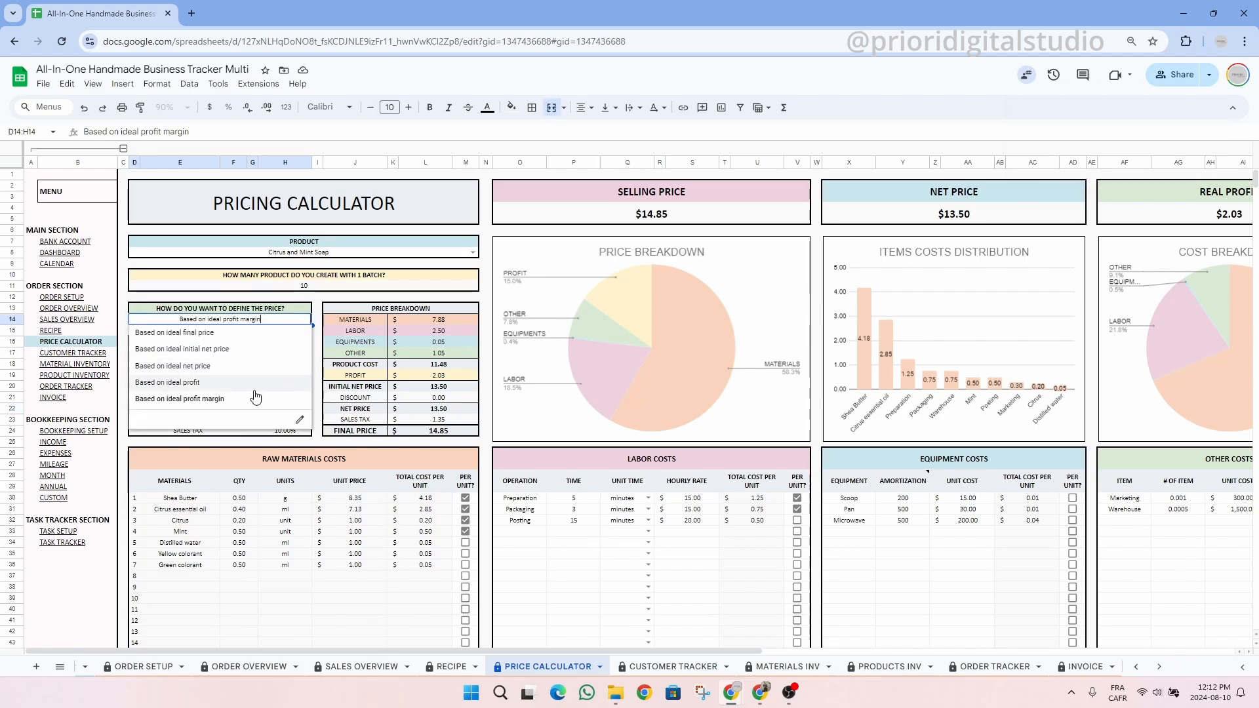
left_click(219, 402)
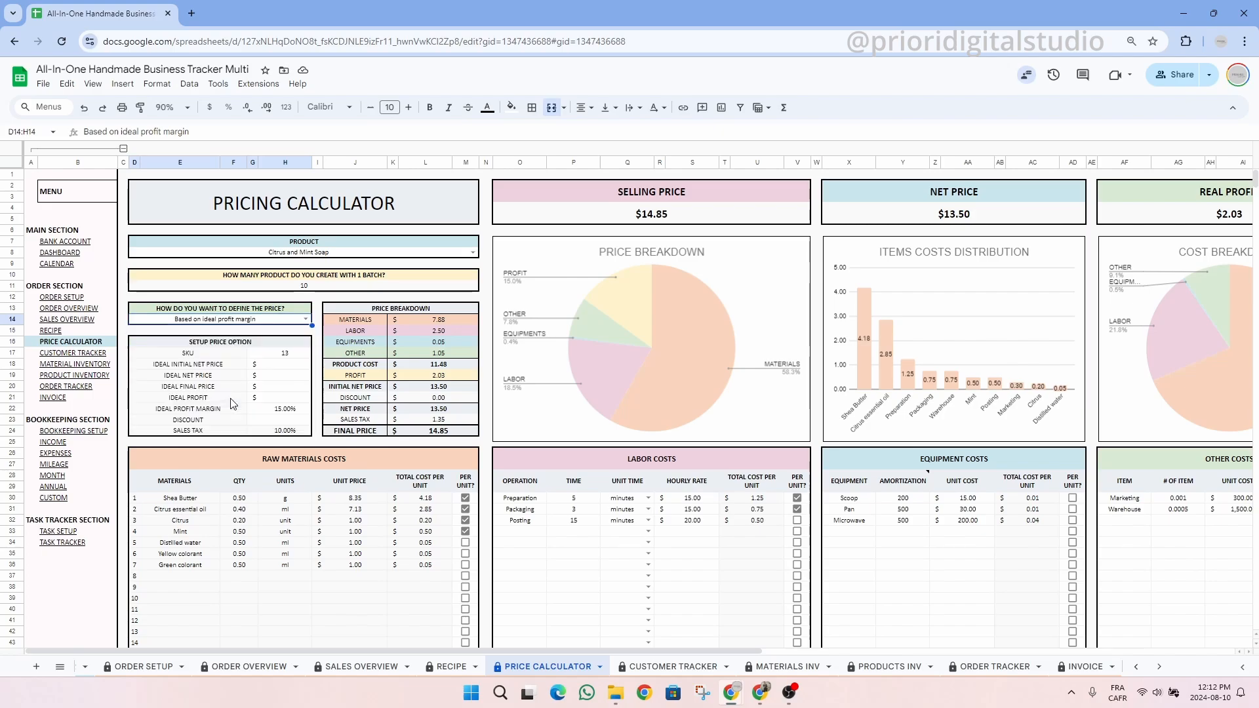
left_click(191, 411)
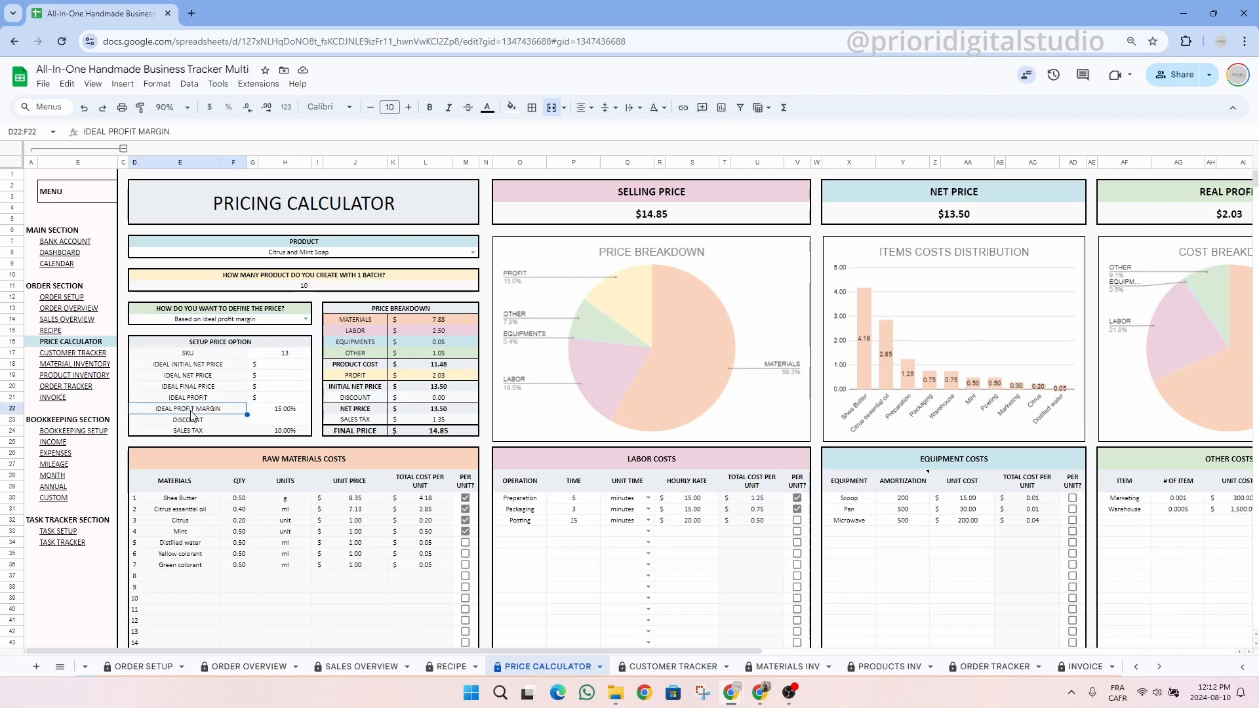
left_click(288, 411)
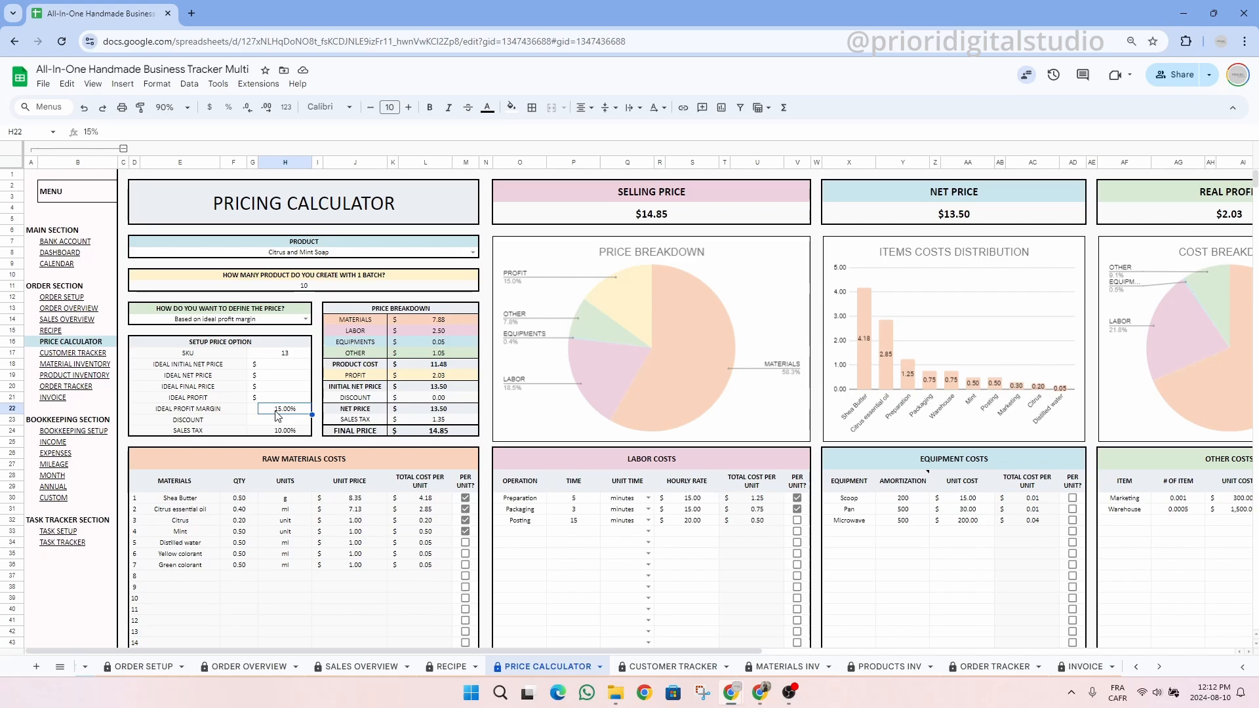
left_click(355, 386)
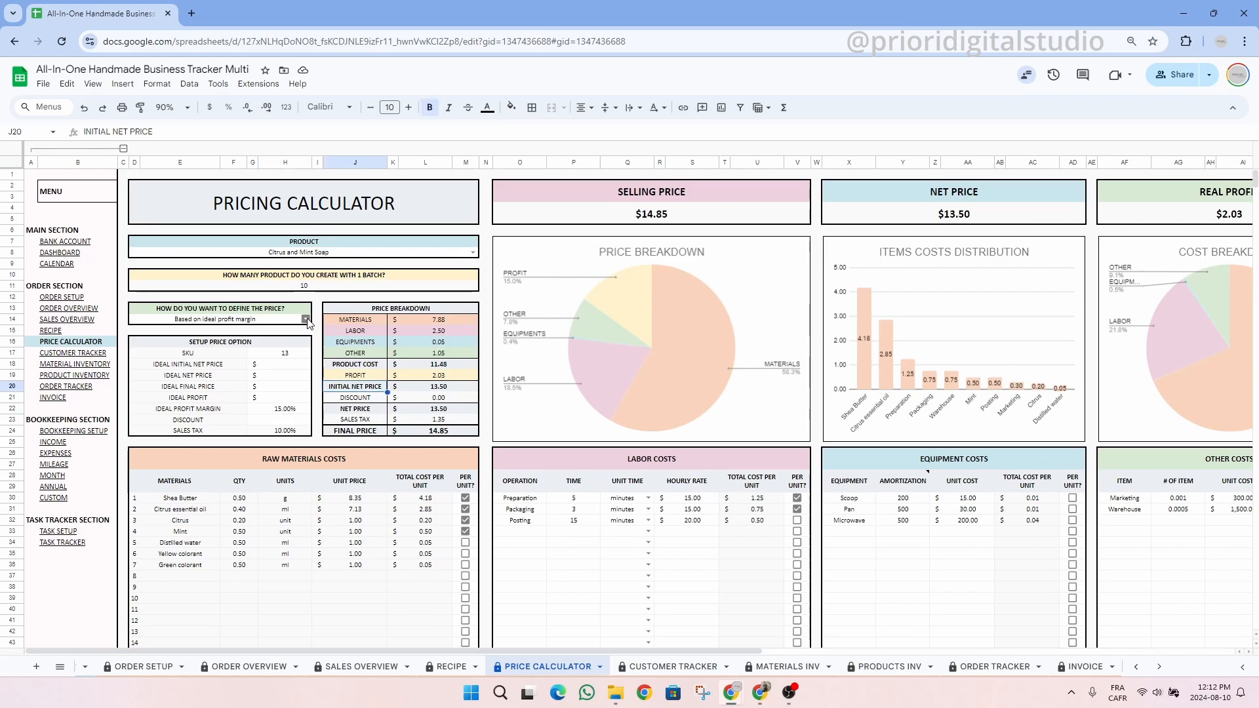
- Define the price based on ideal initial net price and compare the ideal price fields with their Price Breakdown rows
left_click(306, 320)
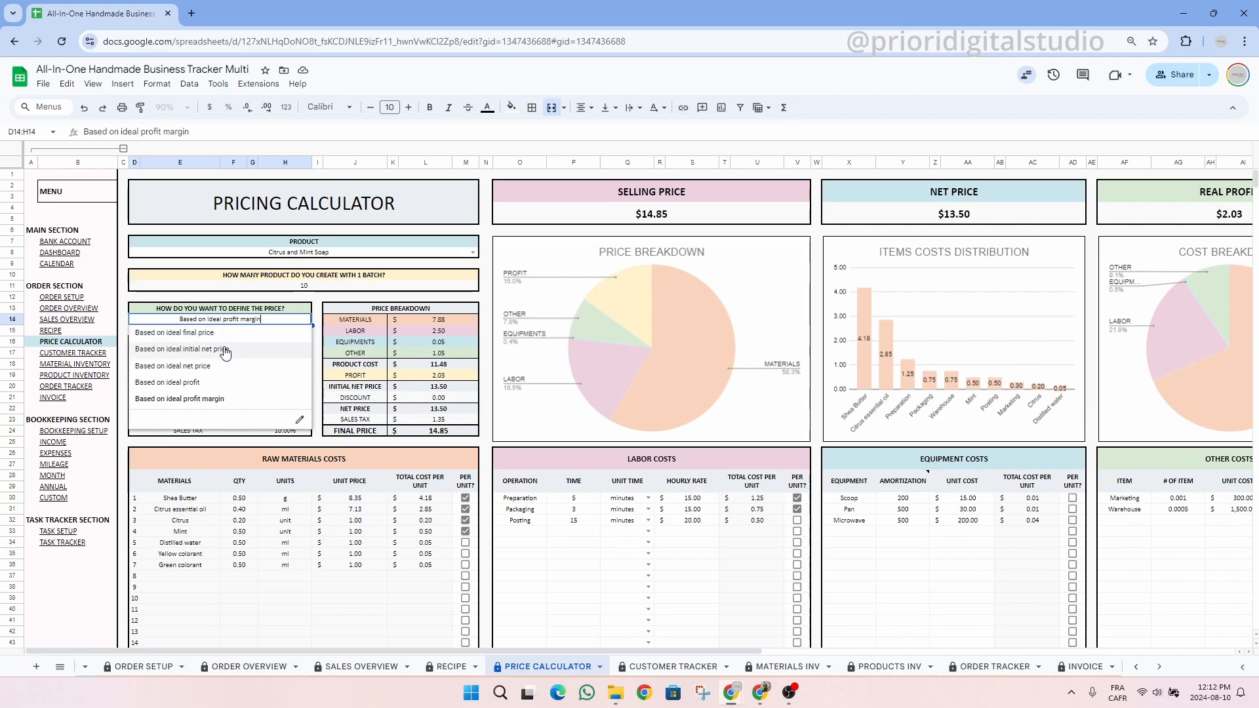
left_click(225, 349)
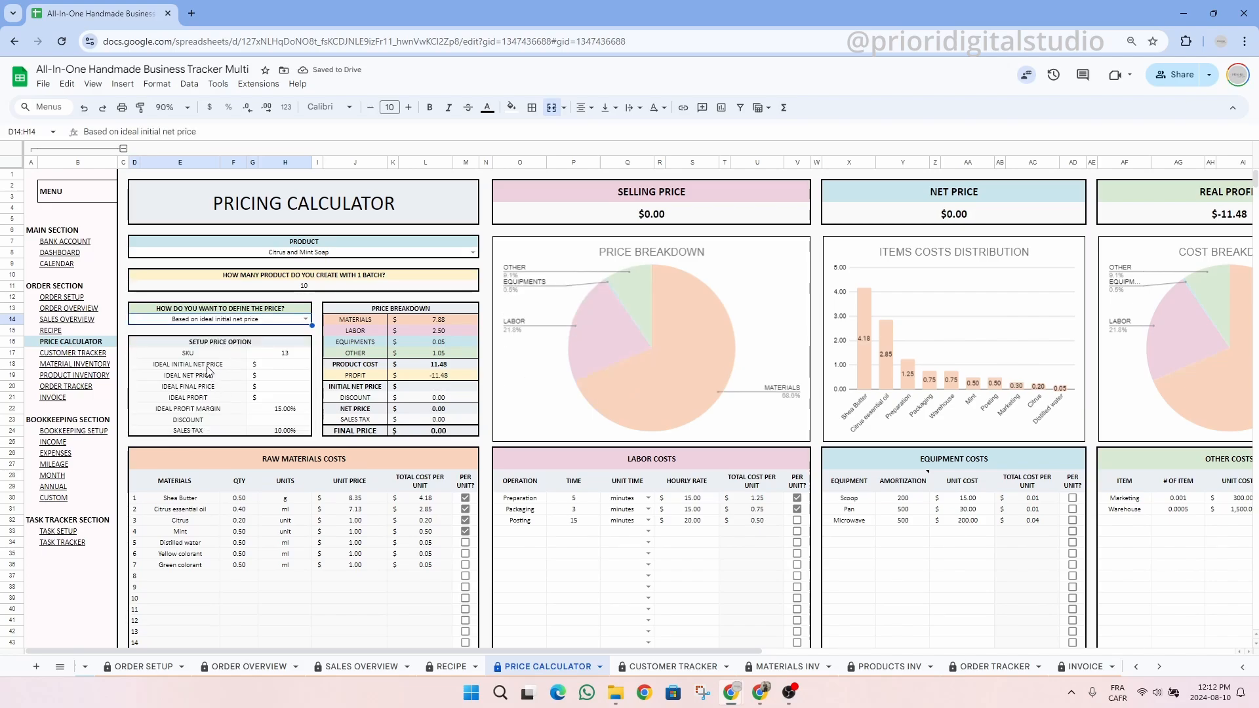
left_click(174, 365)
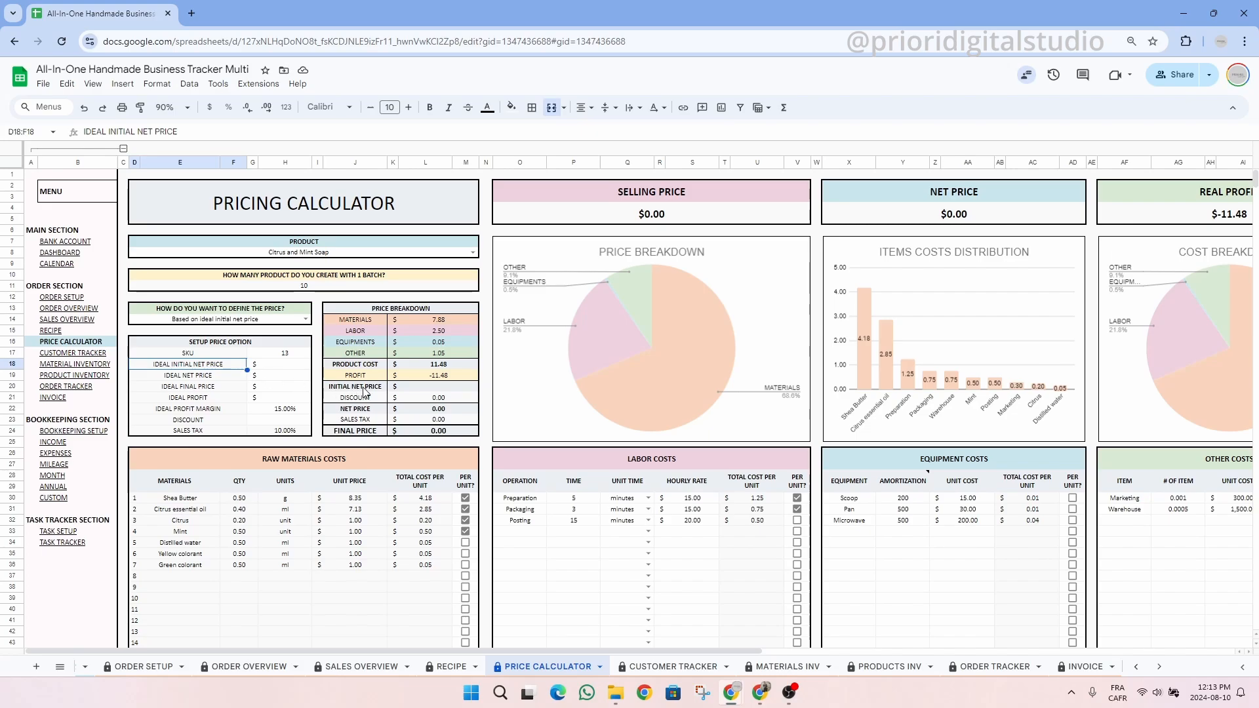
left_click(446, 388)
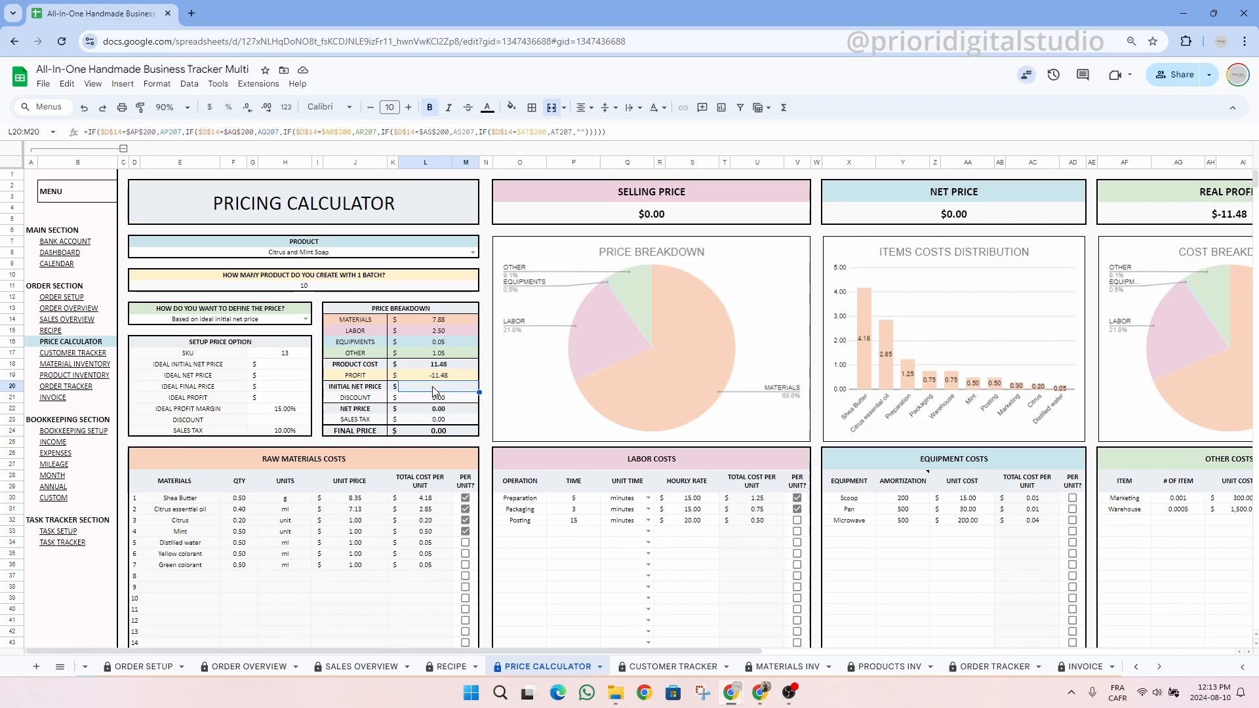
left_click(202, 377)
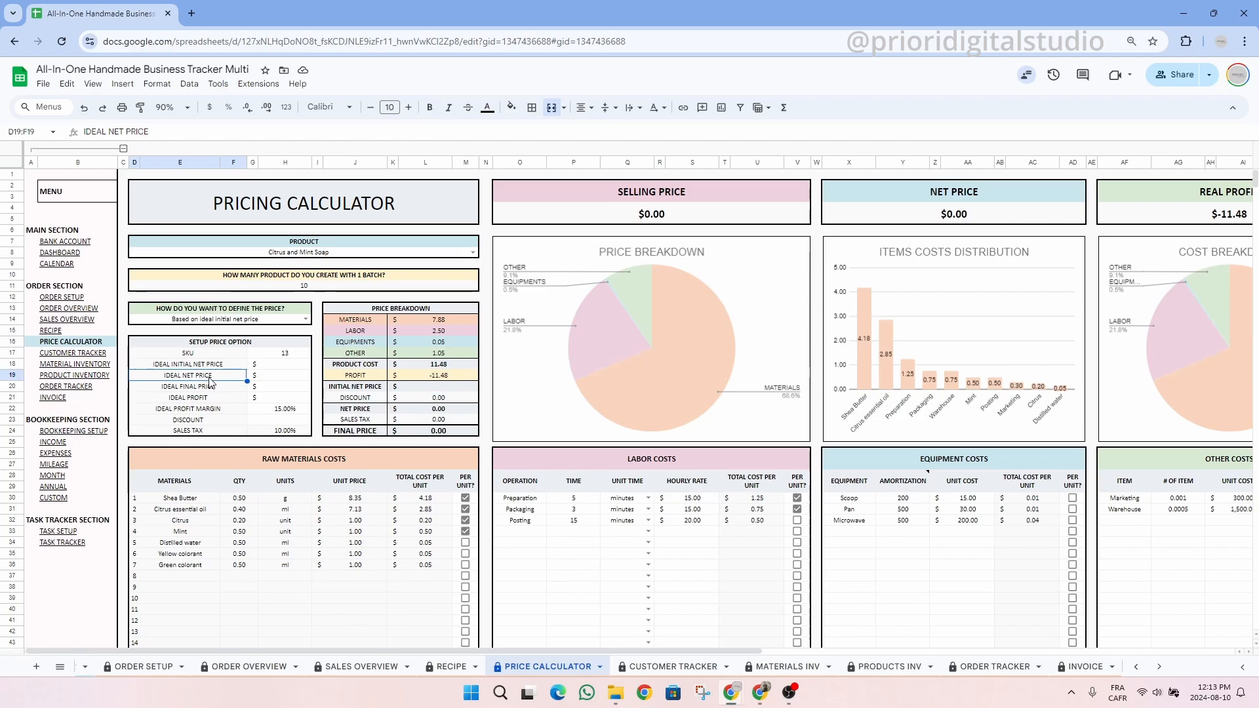
left_click(365, 411)
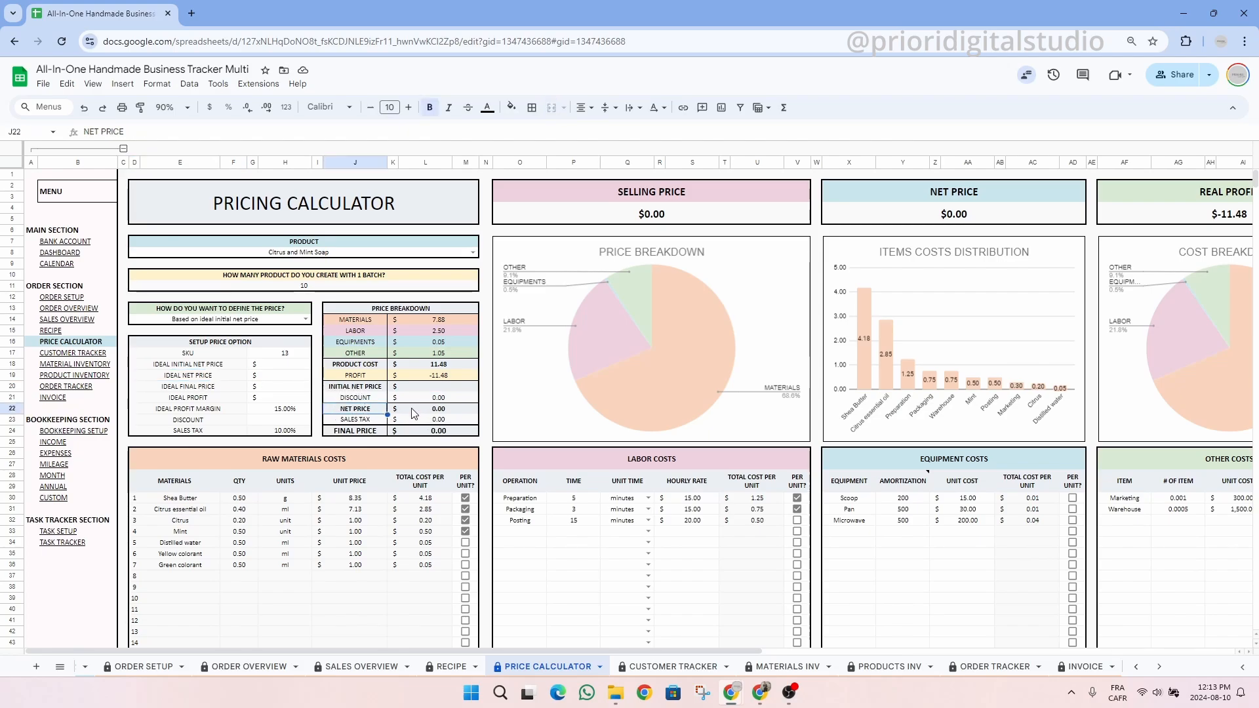
- Set the Ideal Initial Net Price to 13 and check the Initial Net Price and Profit in the Price Breakdown
left_click(287, 365)
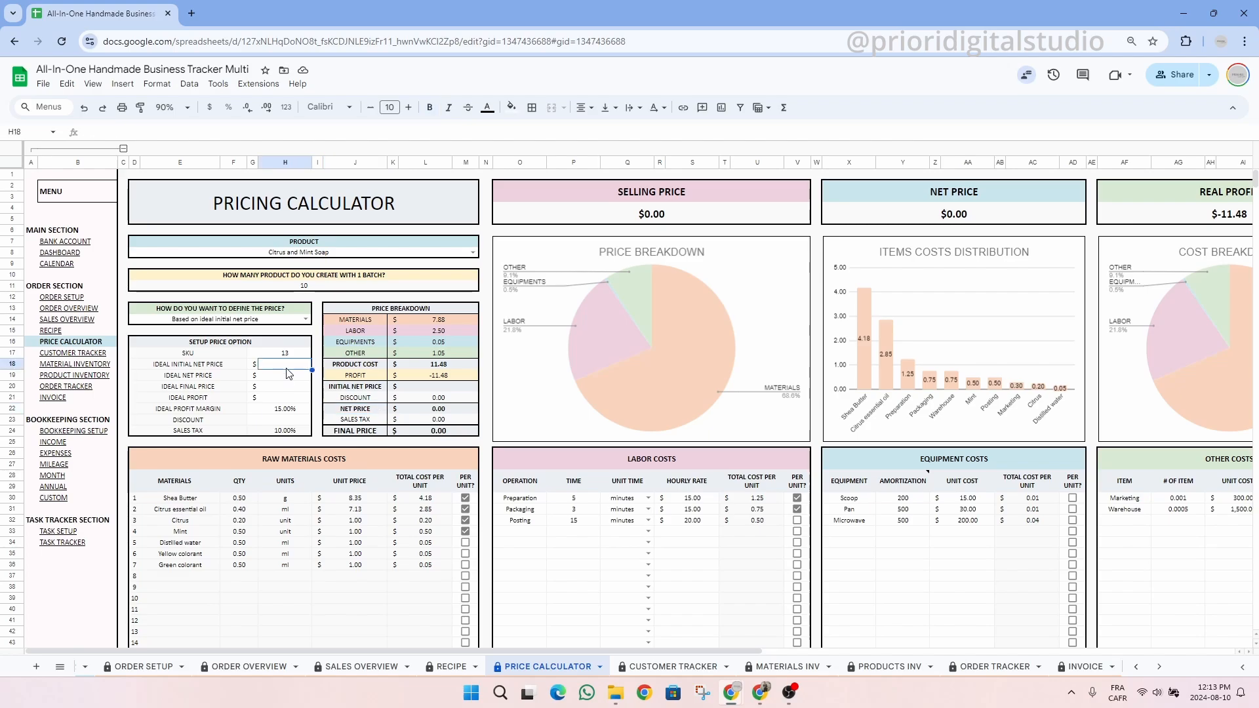
left_click(200, 367)
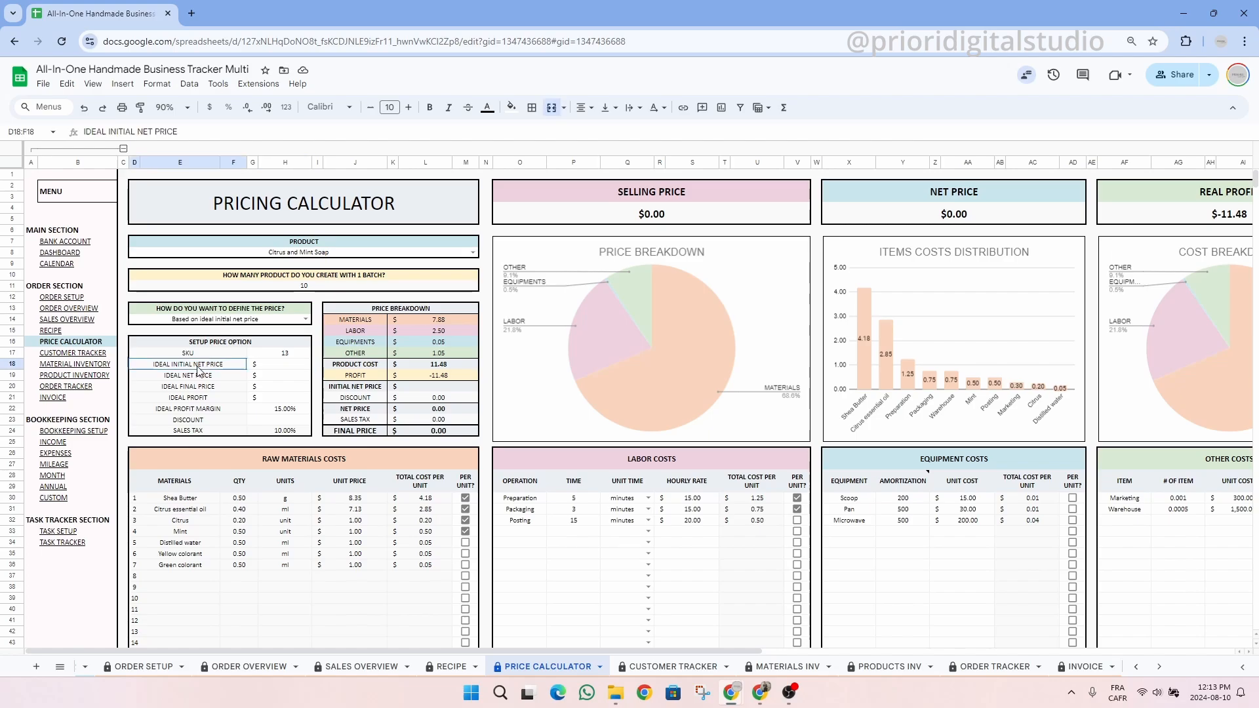
left_click(282, 365)
type("13")
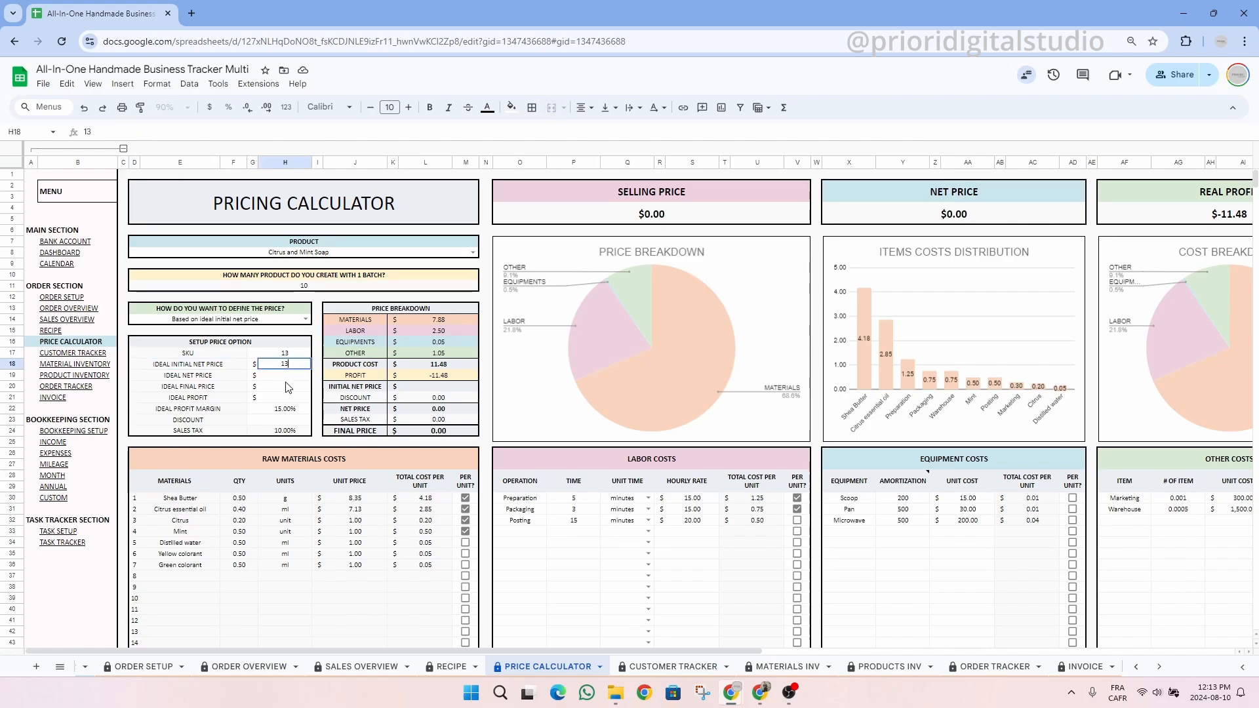
key("Return")
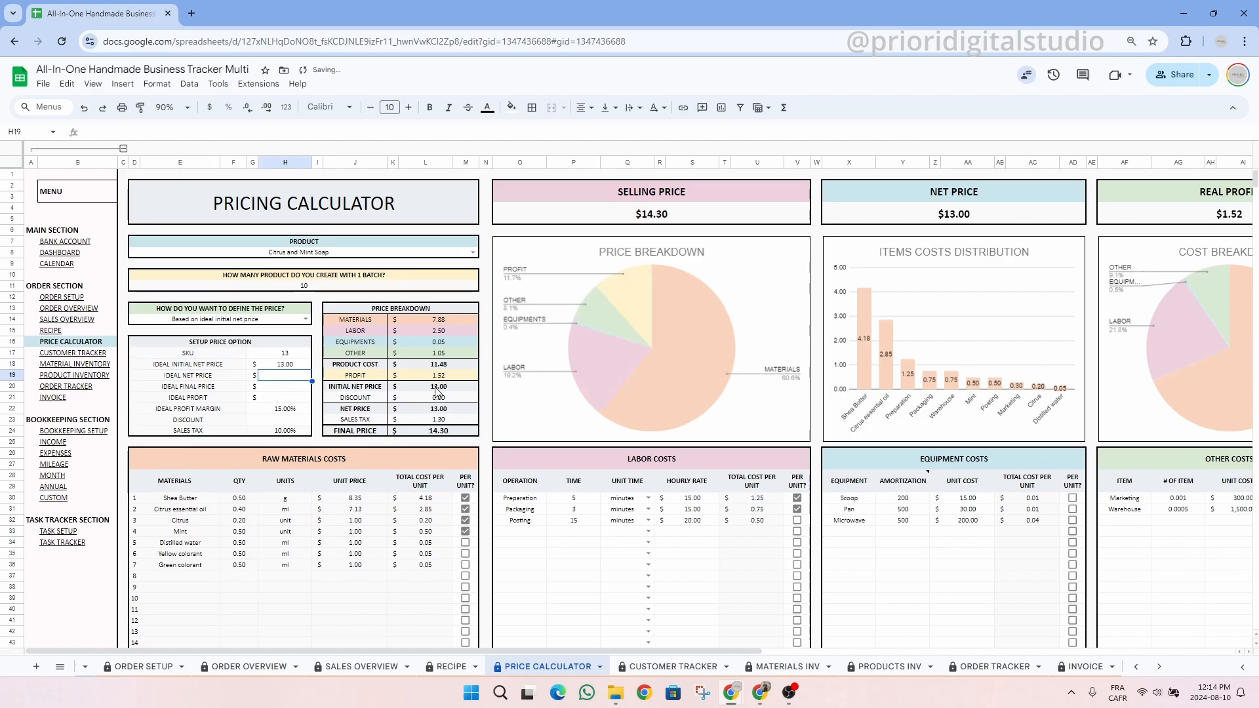
left_click(439, 387)
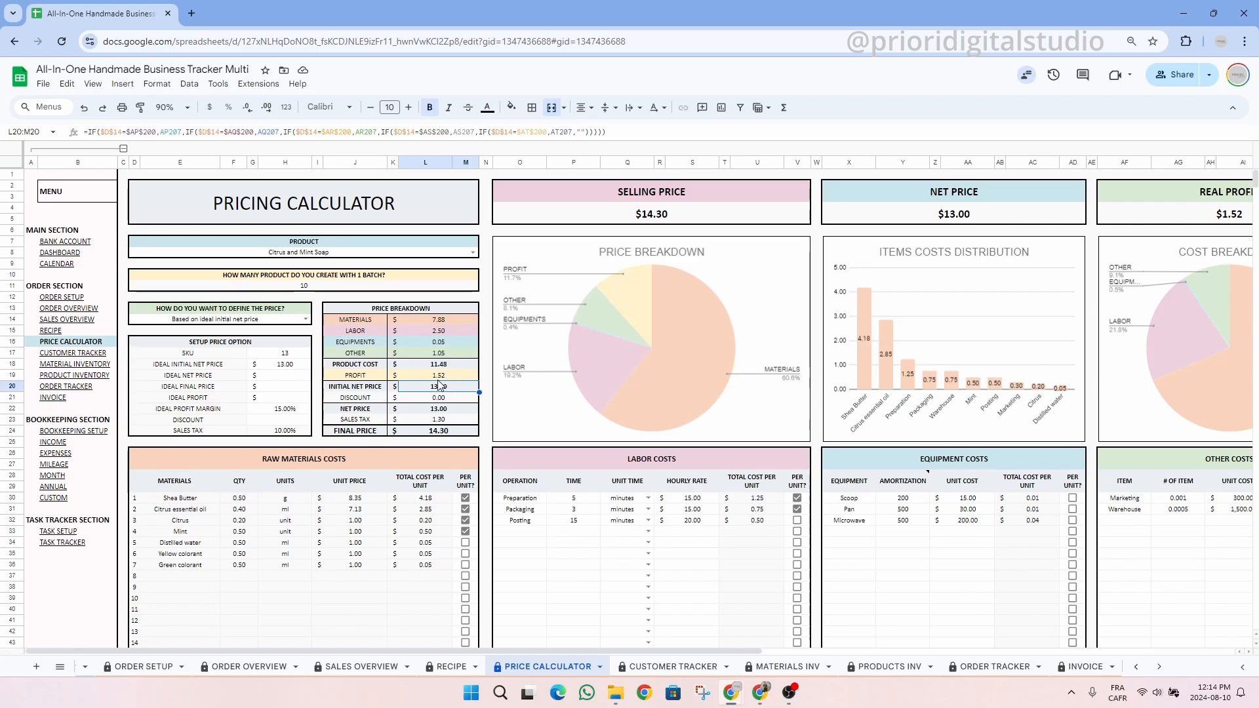
left_click(438, 377)
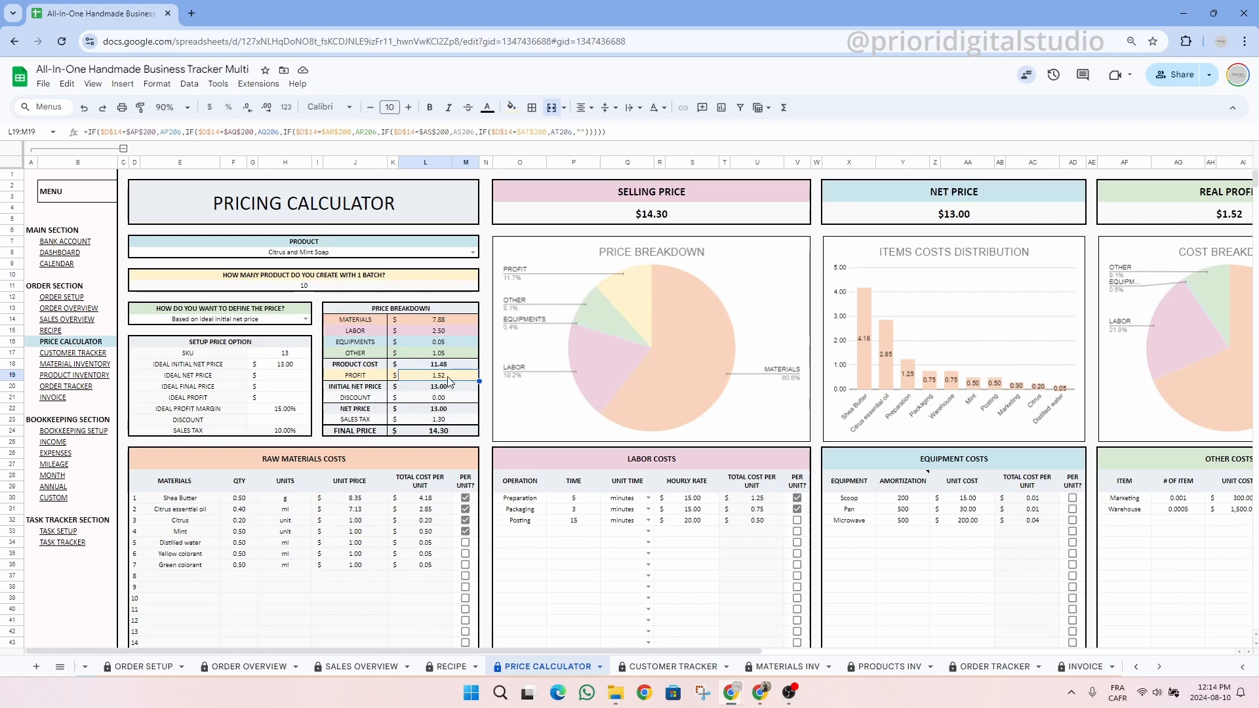
- Set the Discount in the Setup Price Option table to 10%
left_click(283, 420)
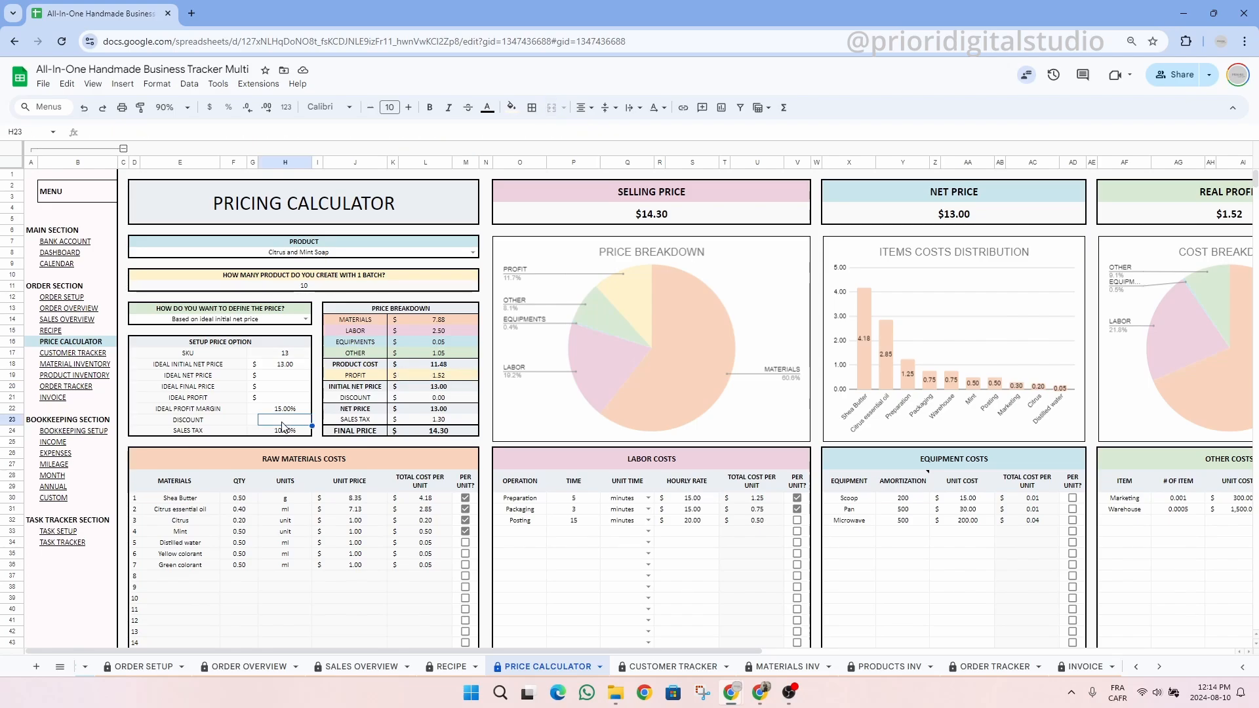
left_click(208, 422)
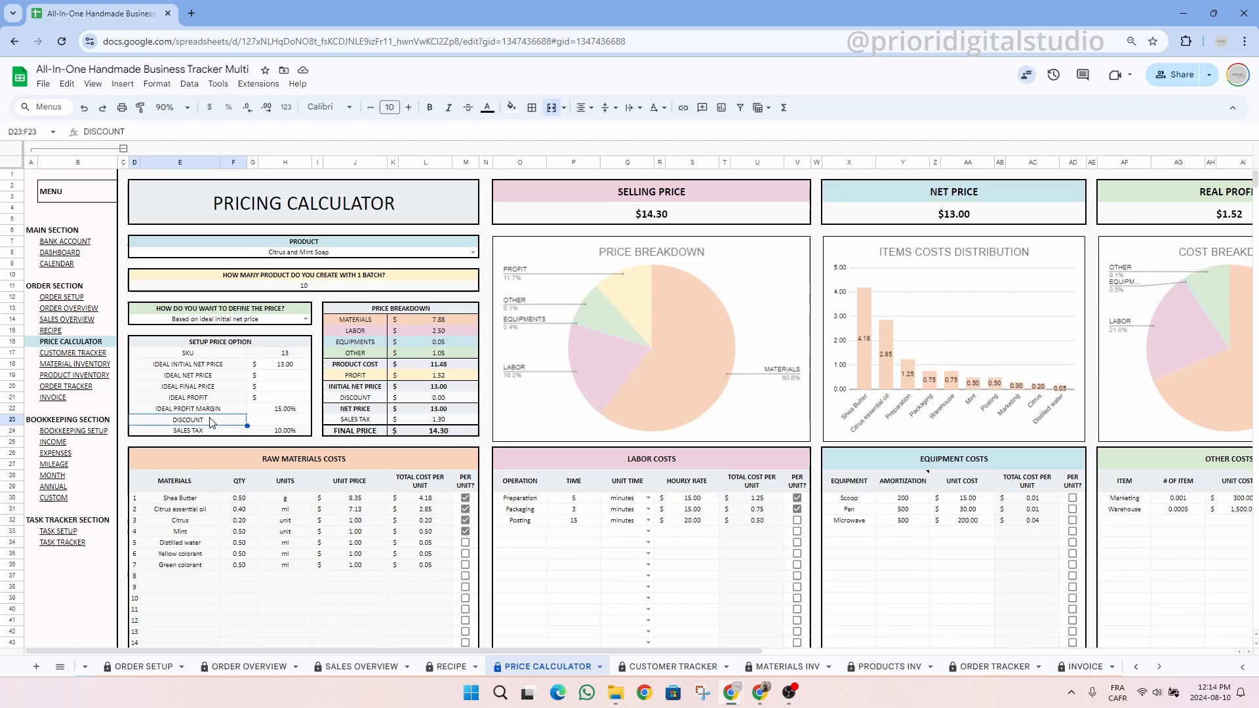
left_click(284, 422)
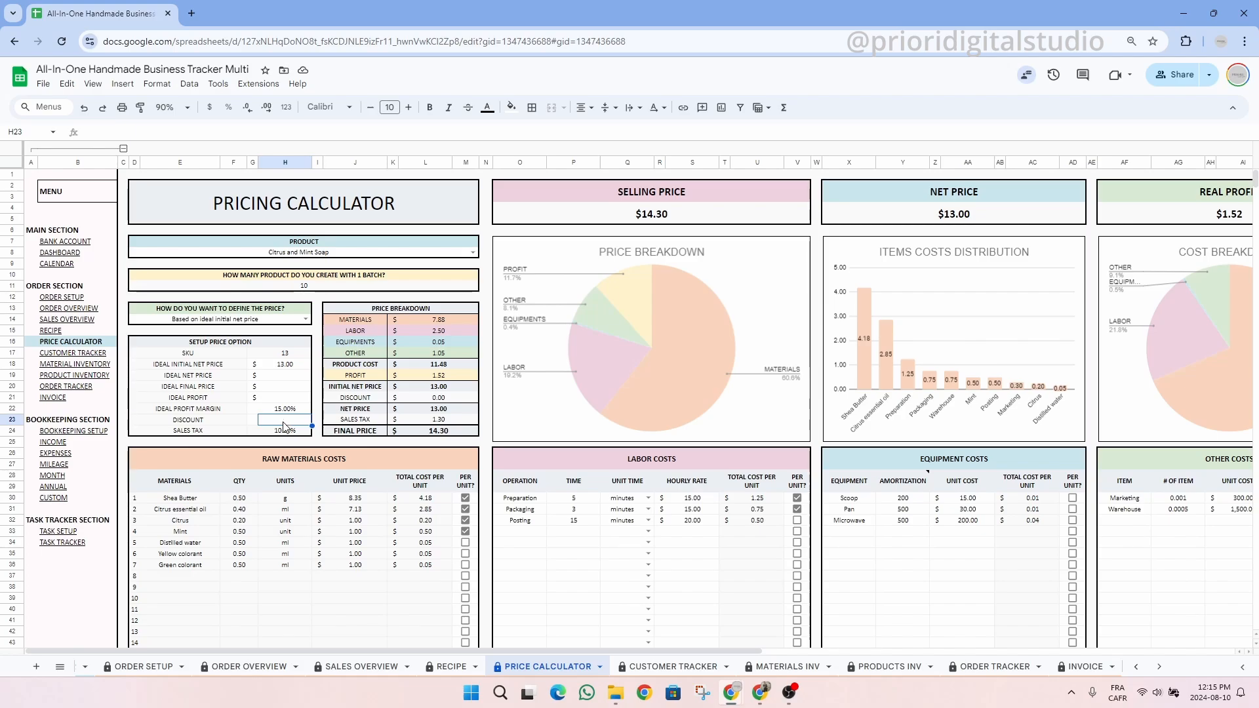
type("10%")
key("Return")
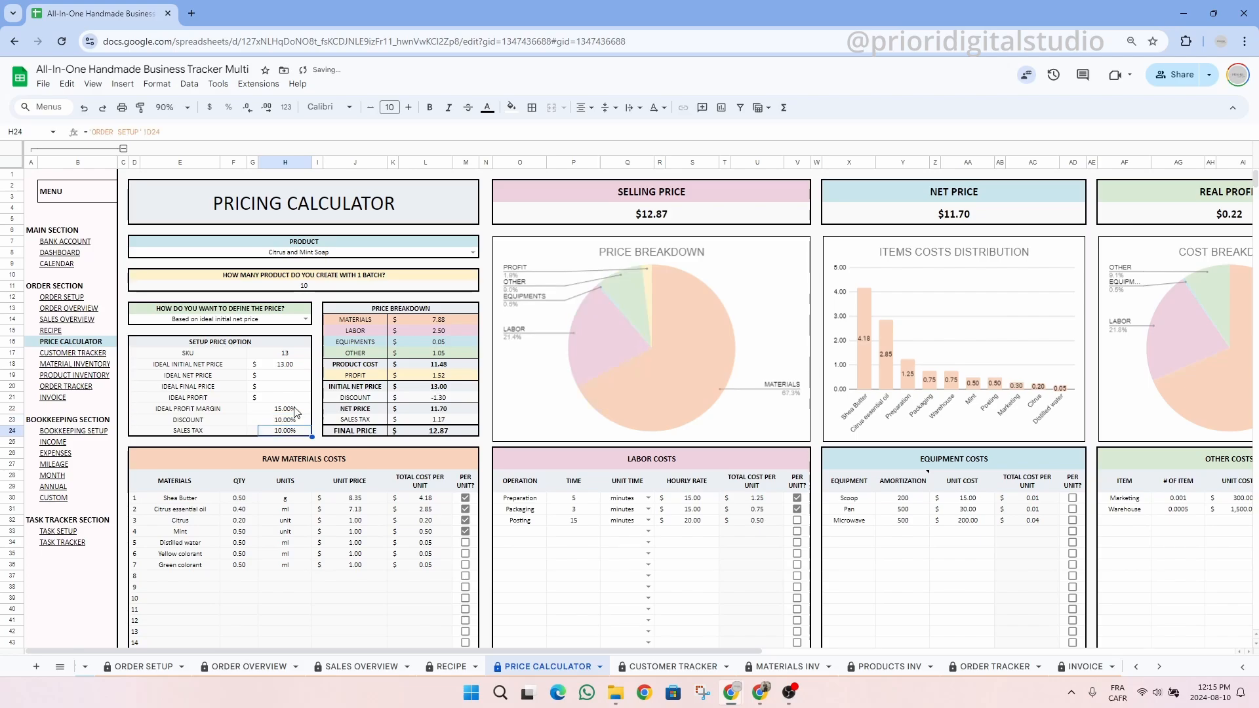
- Check the Discount, Initial Net Price, Net Price and Sales Tax amounts in the Price Breakdown
left_click(417, 398)
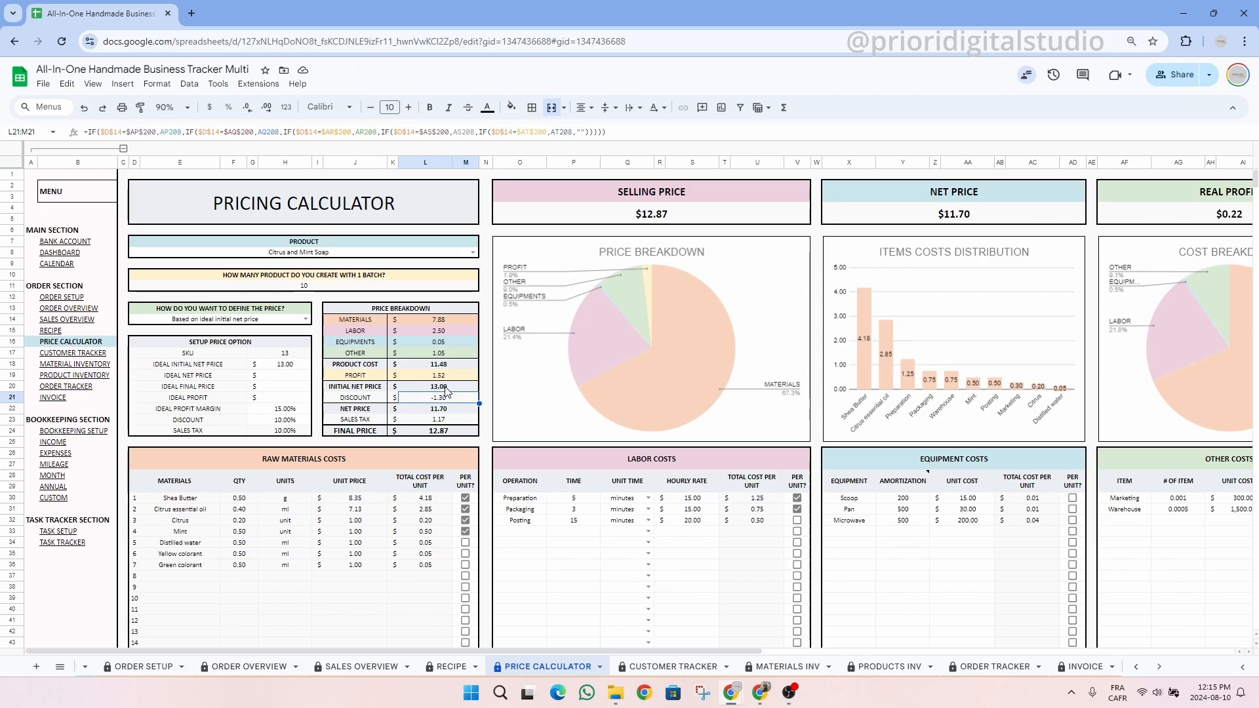
left_click(449, 390)
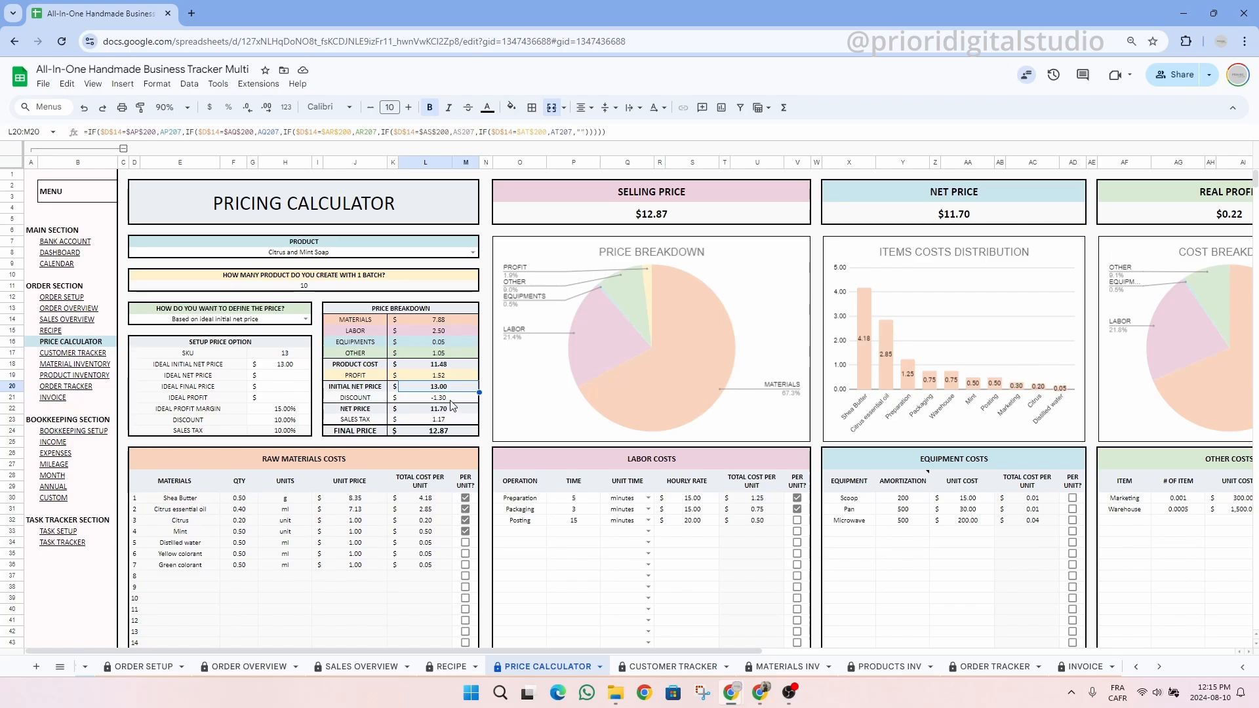
left_click(450, 400)
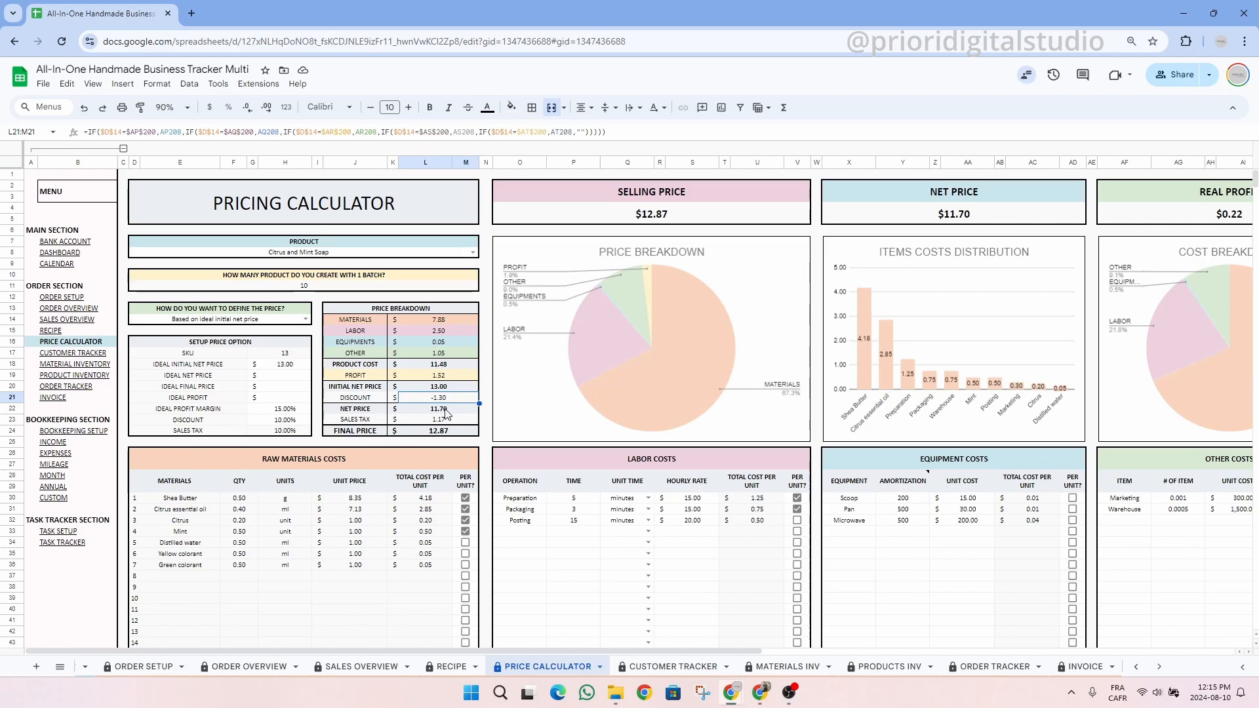
left_click(455, 412)
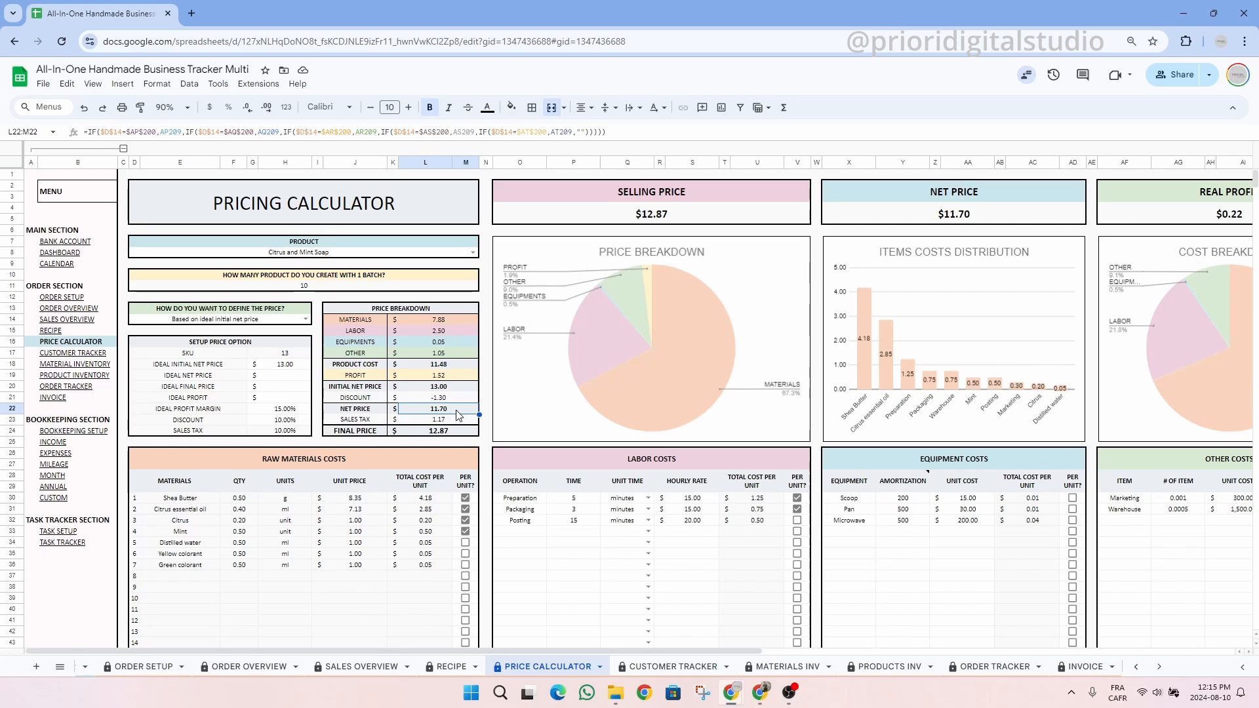
left_click(452, 422)
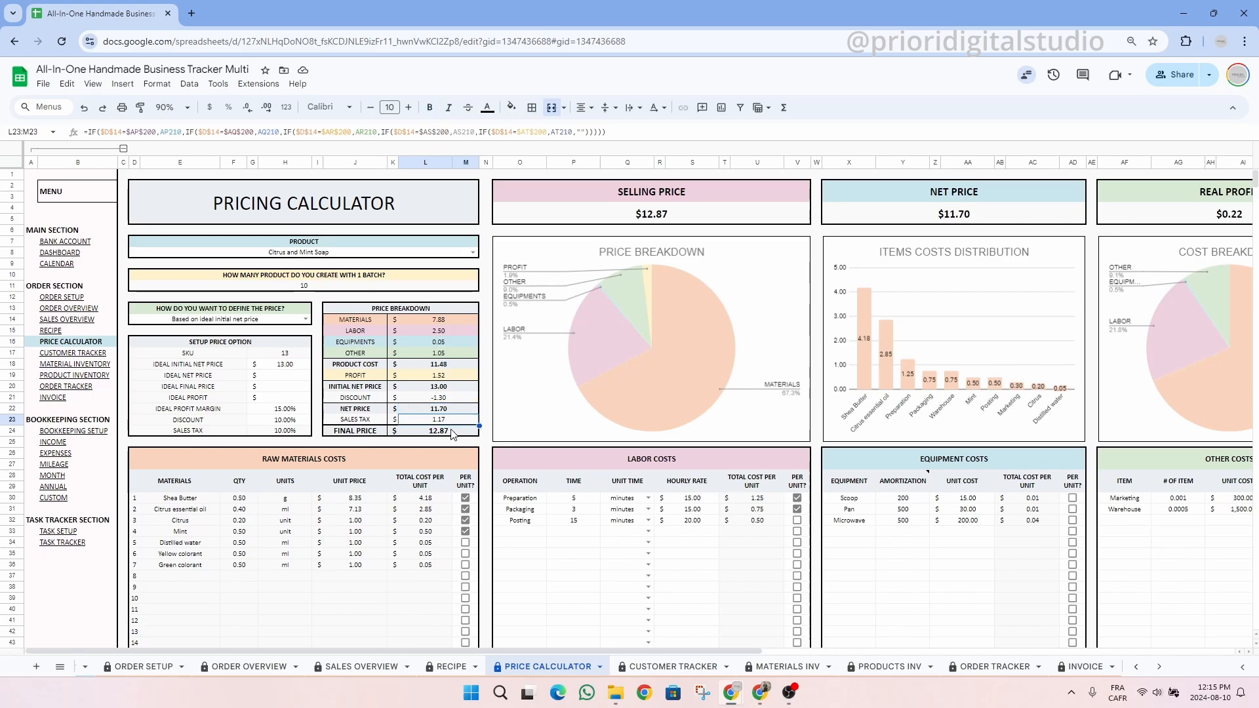
- Review the final price in the price breakdown and the material list in the raw materials costs table
left_click(450, 433)
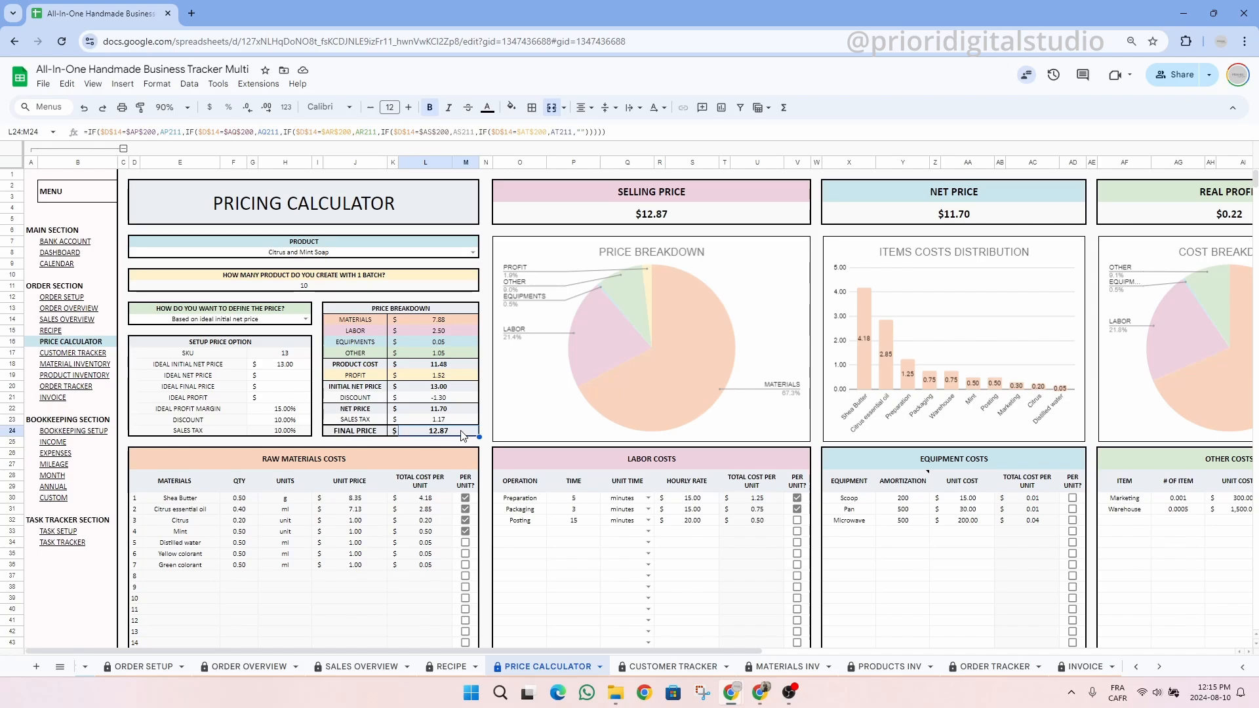
left_click(399, 221)
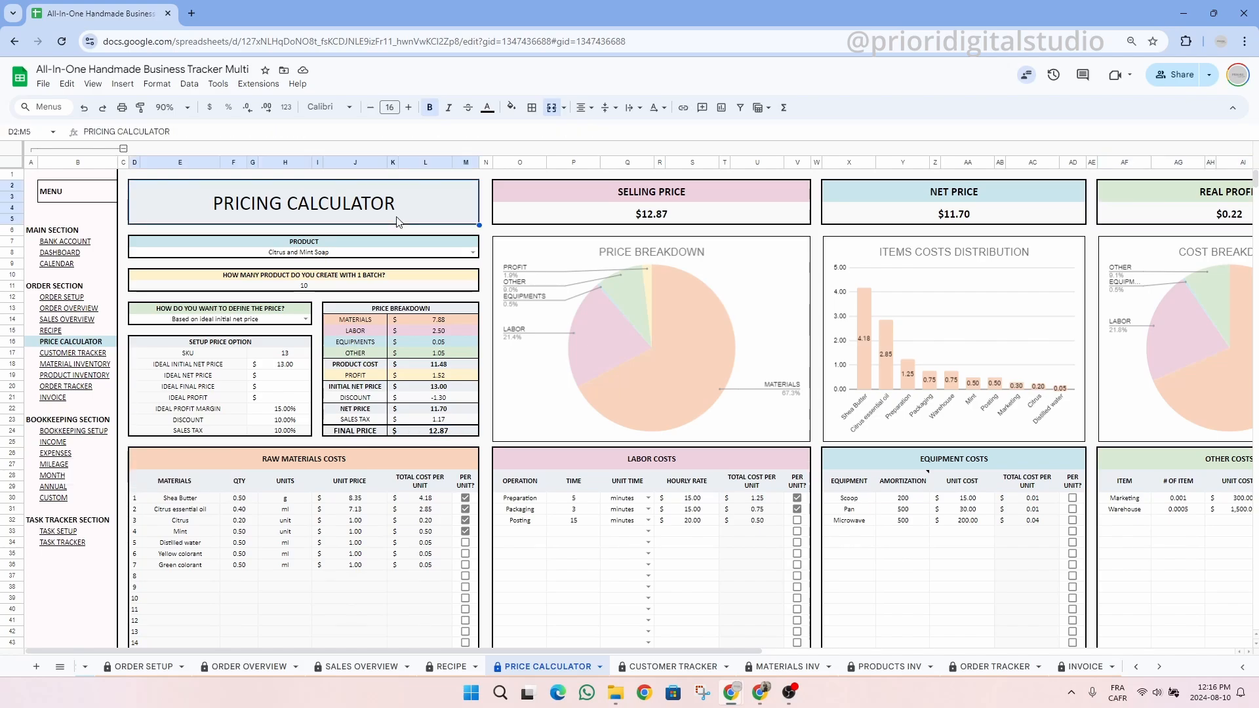
left_click(377, 464)
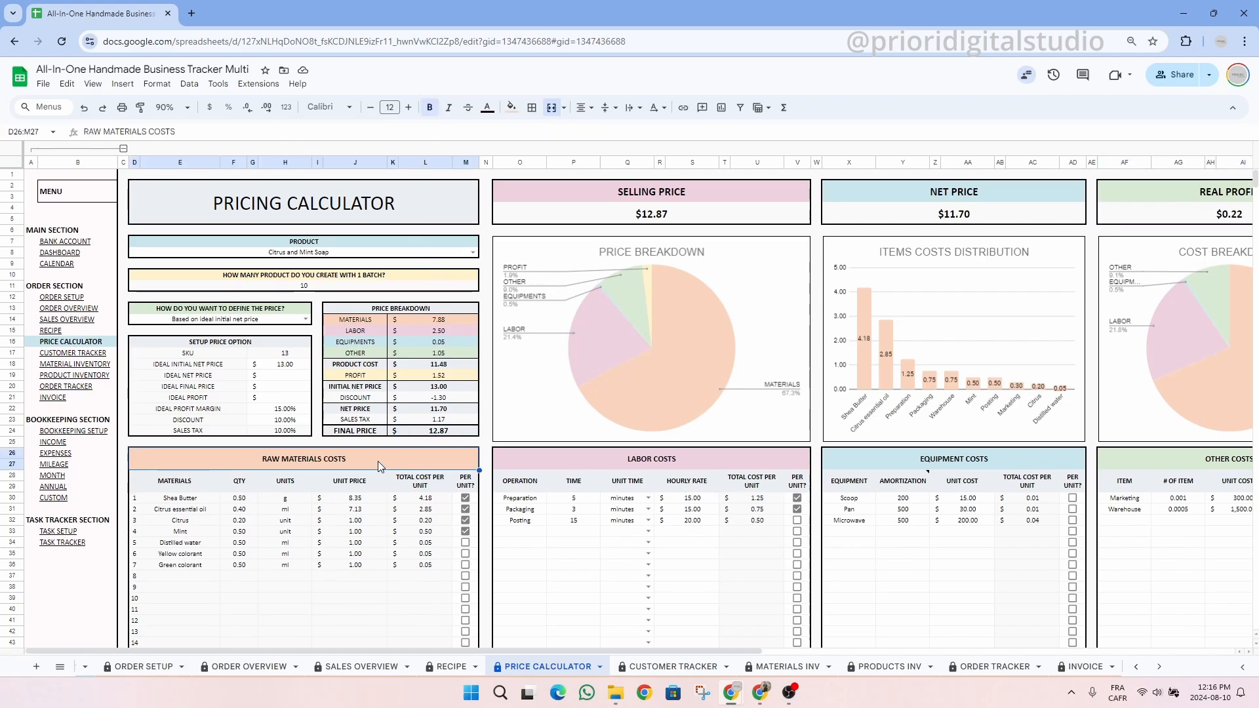
scroll(378, 462, "down", 3)
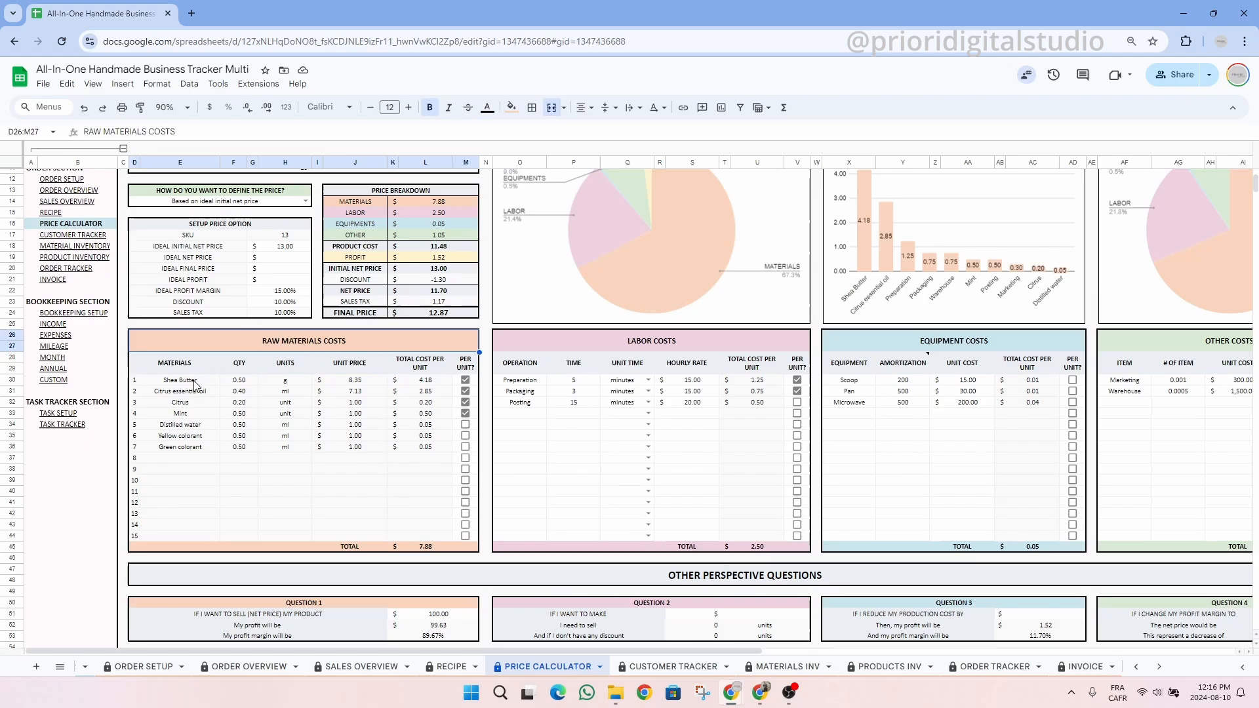
left_click_drag(180, 380, 195, 536)
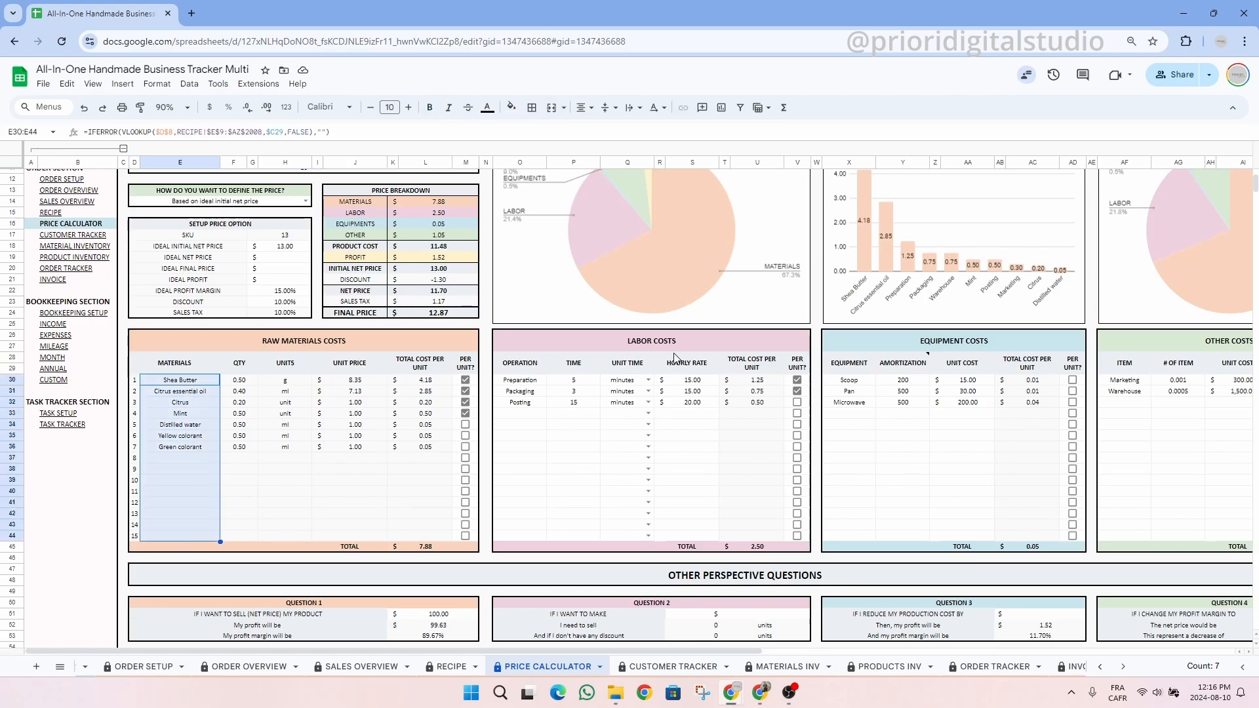
- Examine the labor costs table, including its operations, unit times and hourly rate
left_click(699, 346)
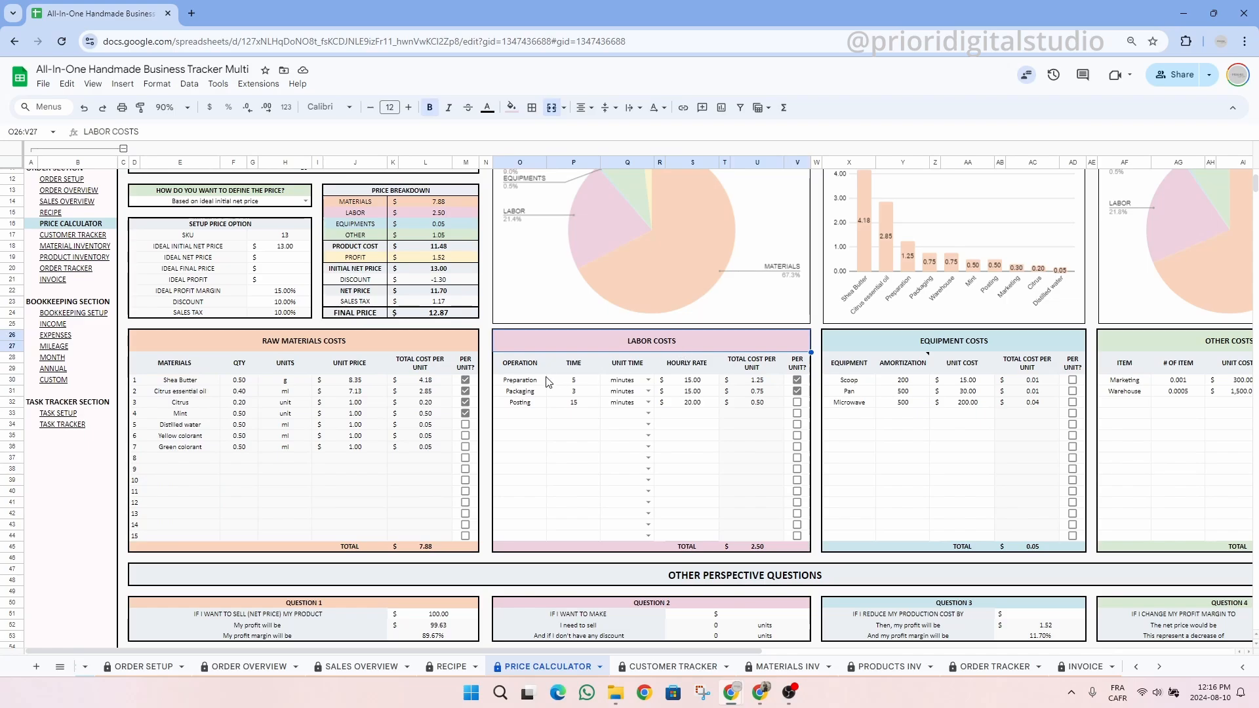
left_click_drag(534, 382, 646, 402)
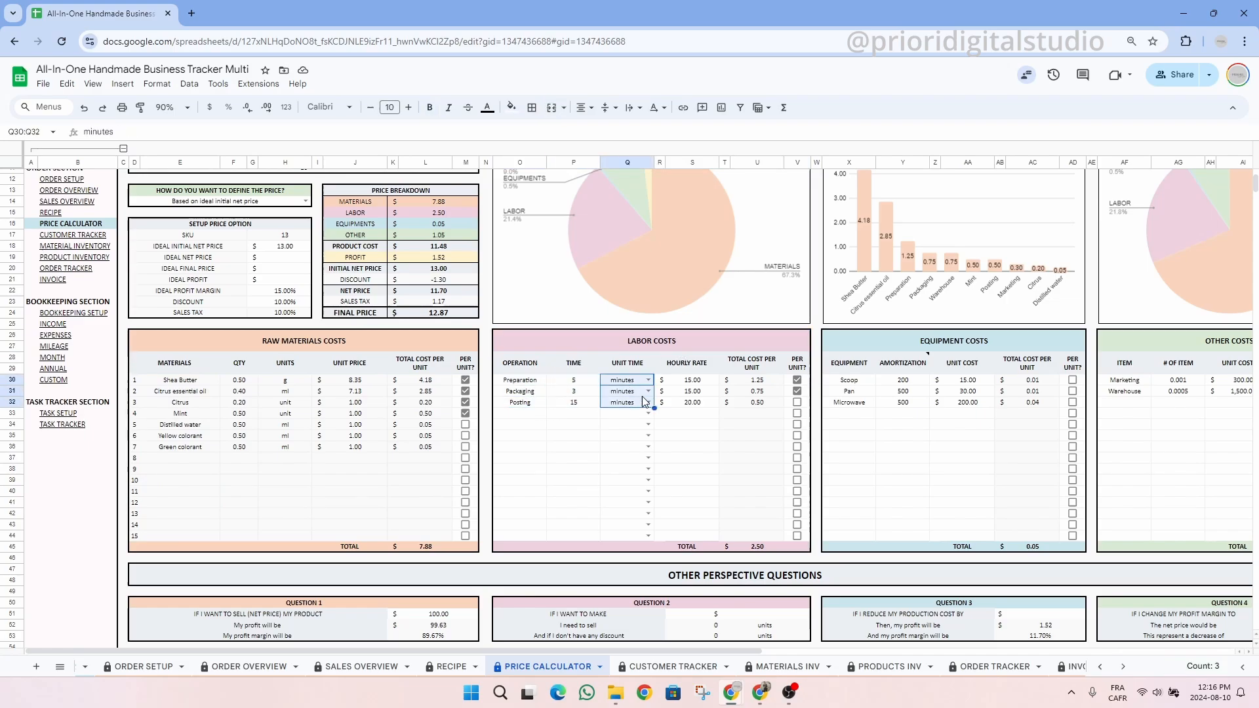
left_click(696, 381)
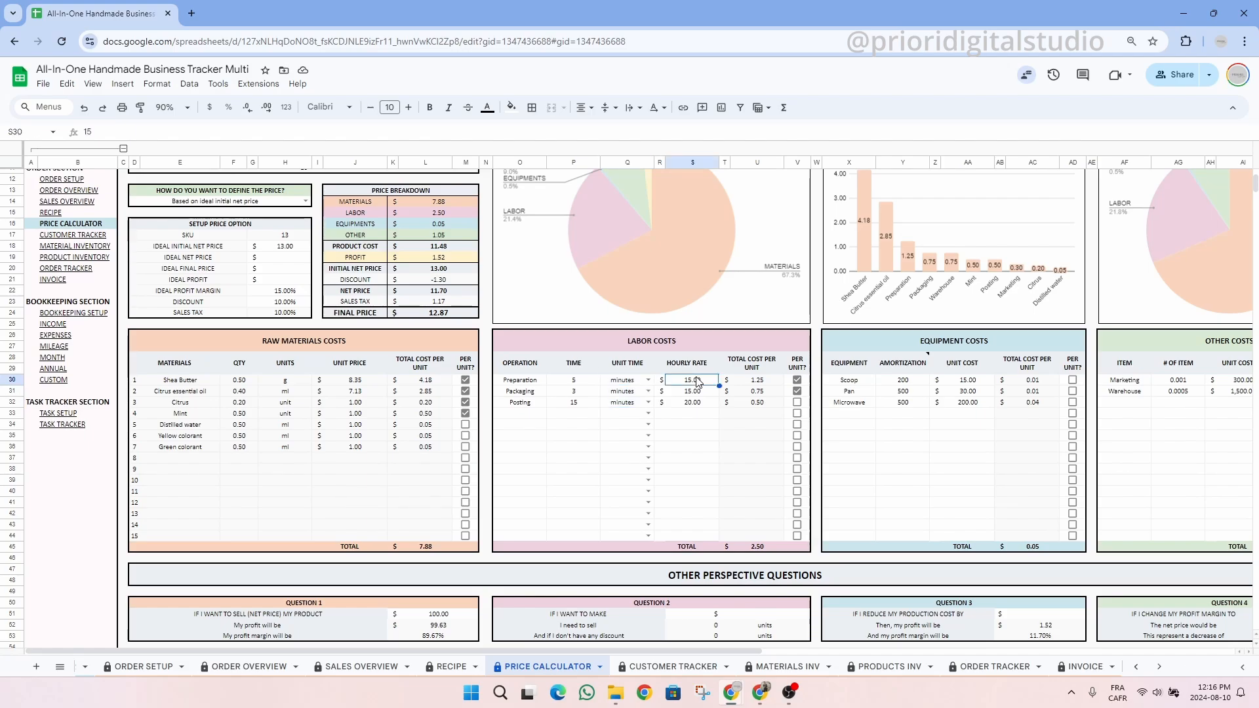
- Examine the equipment costs table, reading the amortization note and the Scoop's amortization value
left_click(1002, 341)
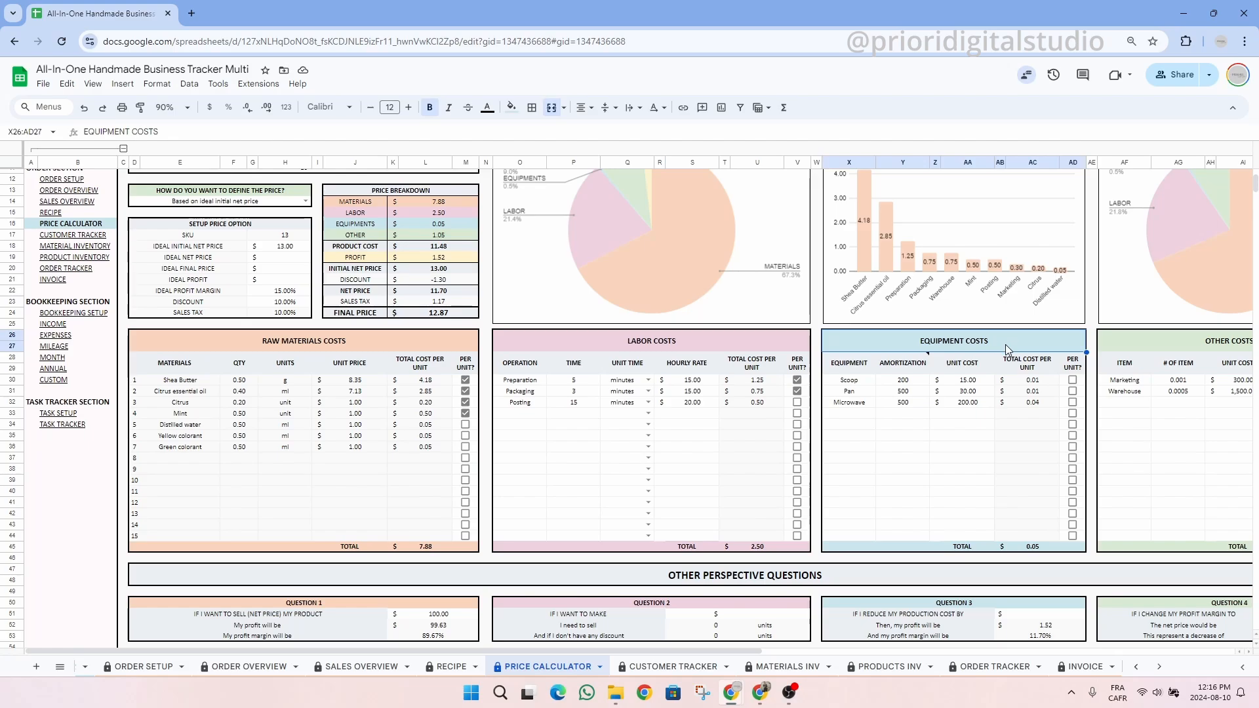
left_click_drag(530, 647, 613, 641)
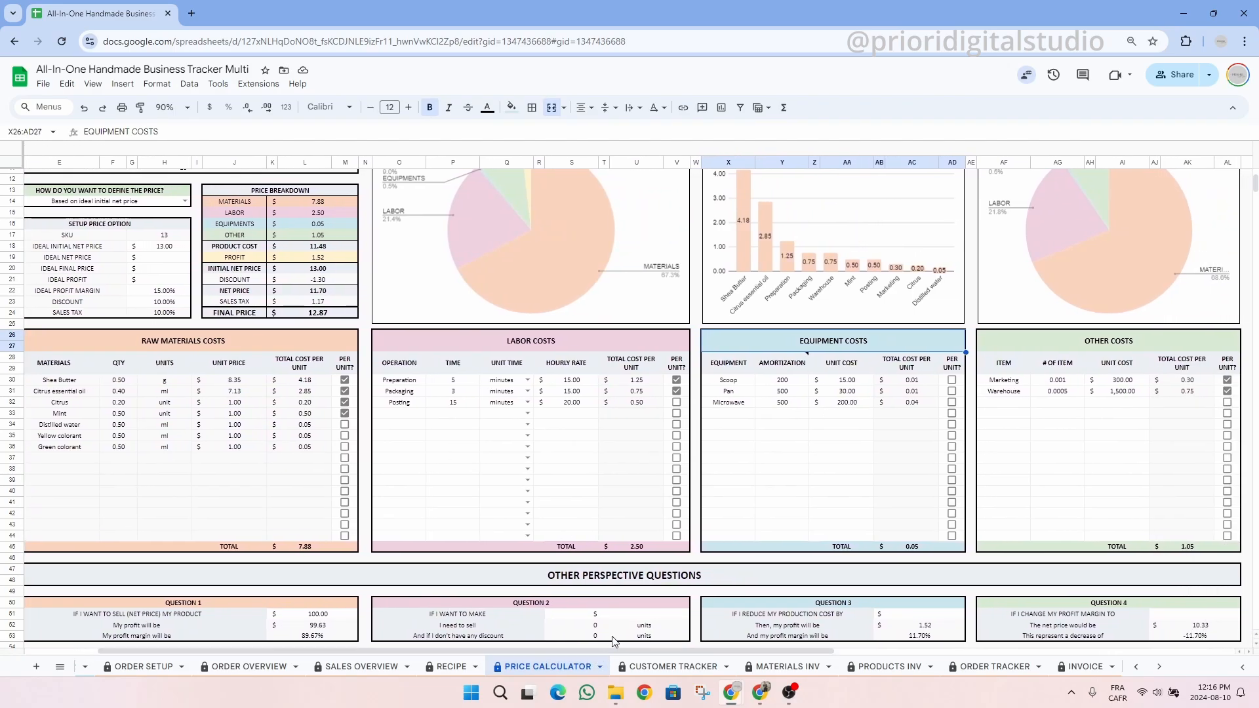
left_click(791, 365)
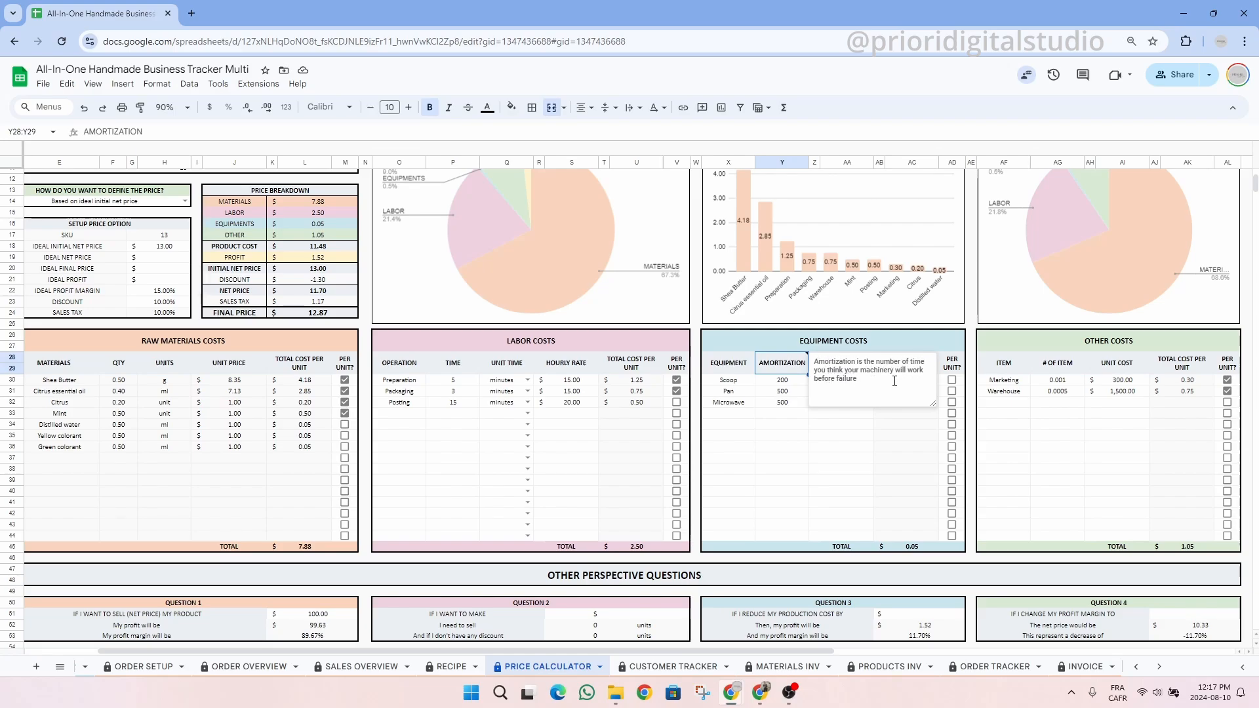
left_click(782, 383)
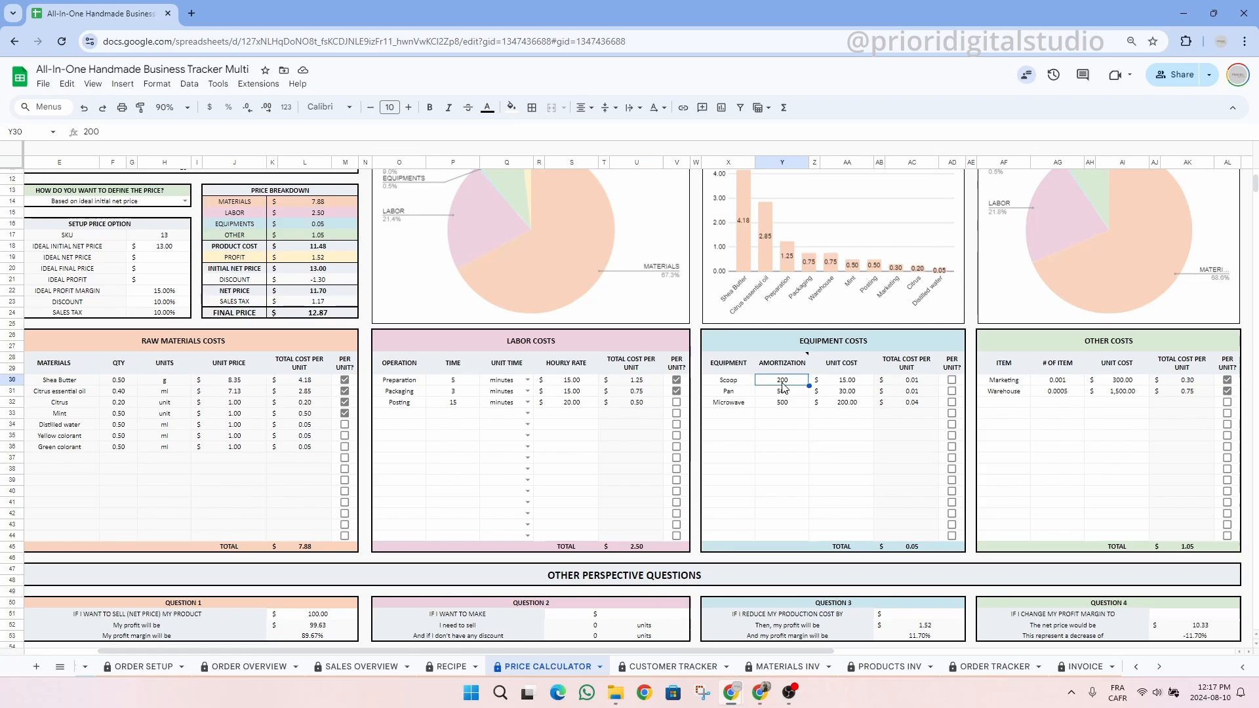
- Examine the Marketing and Warehouse items in the other costs table
left_click(1065, 349)
left_click(1001, 382)
left_click(1003, 393)
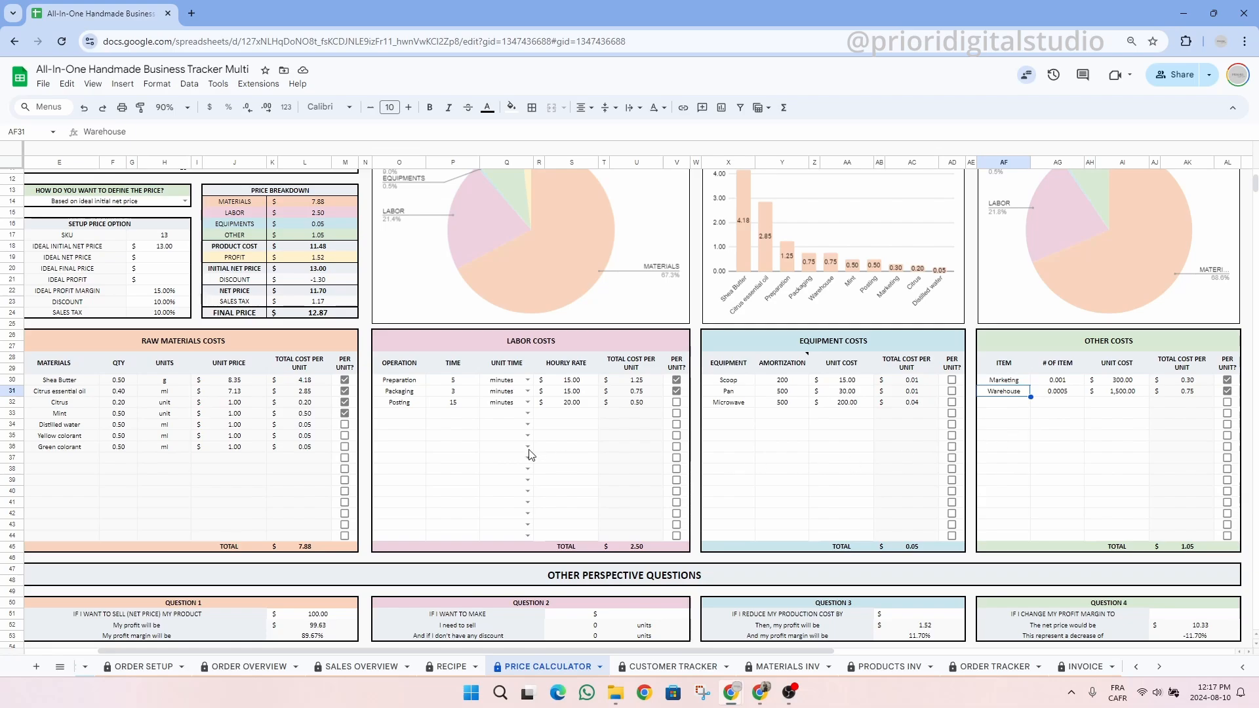
- Mark Yellow colorant as a per-unit cost in the raw materials costs table
left_click_drag(349, 368, 347, 536)
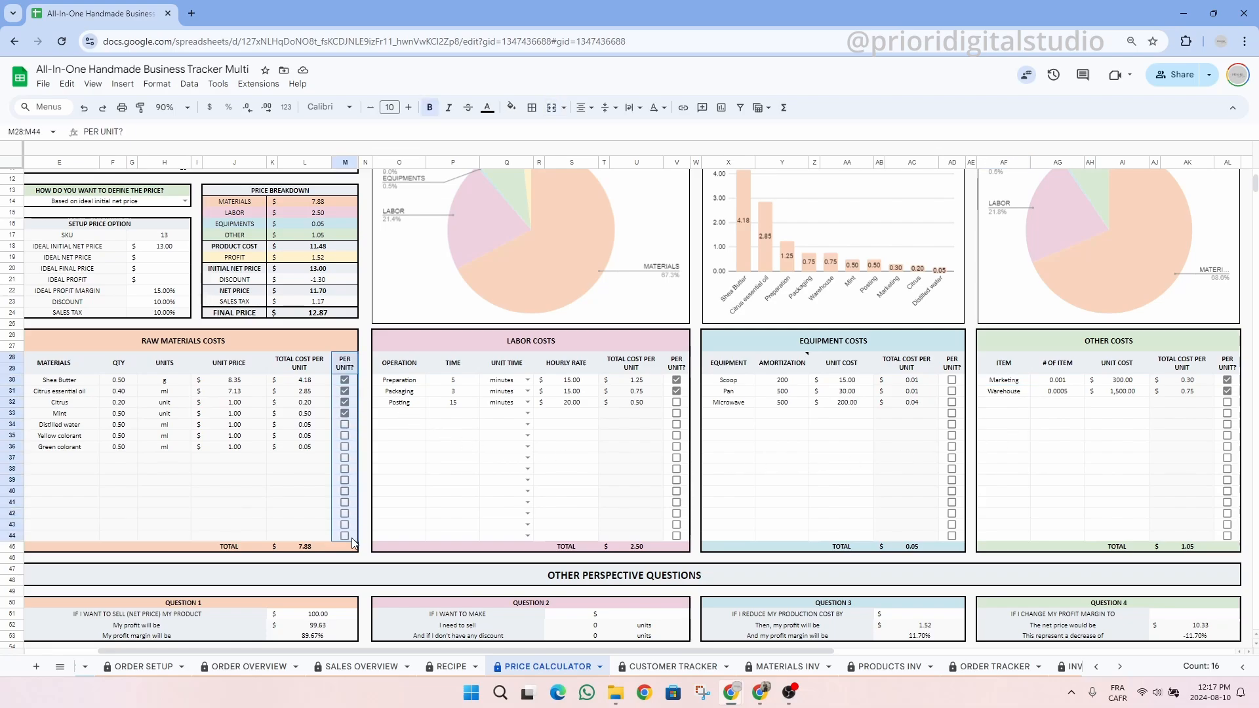
left_click_drag(426, 651, 354, 651)
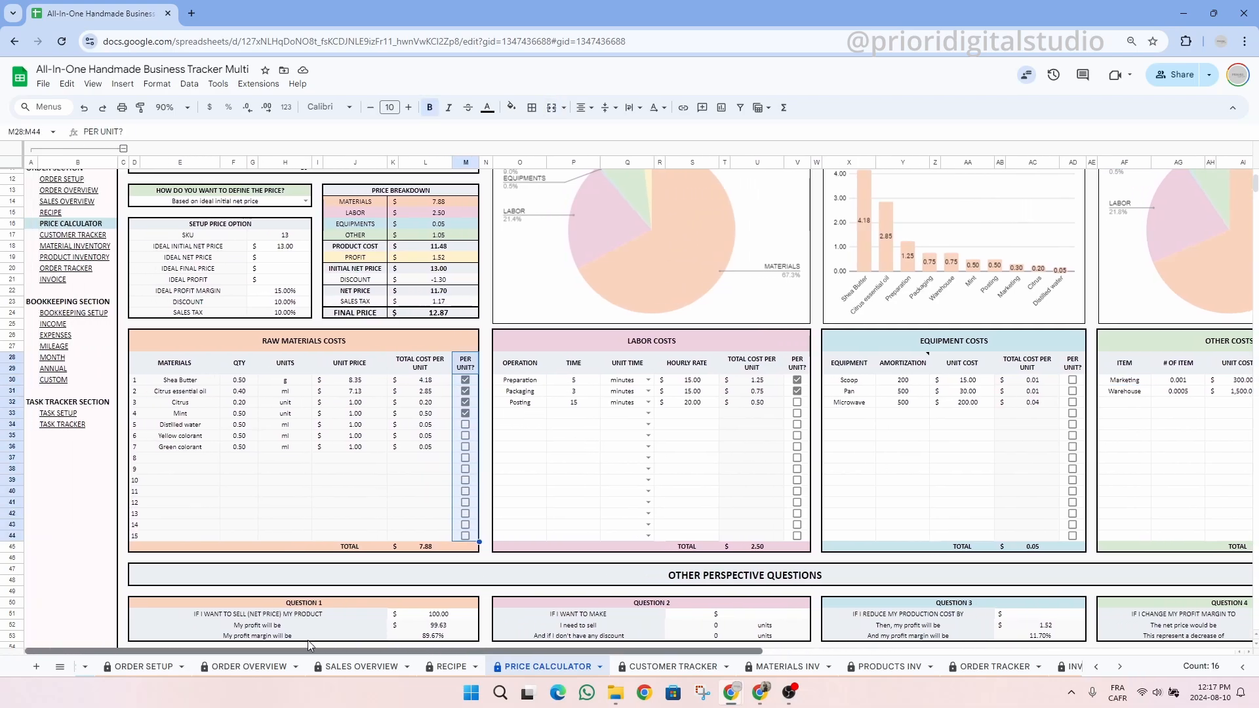
left_click(519, 438)
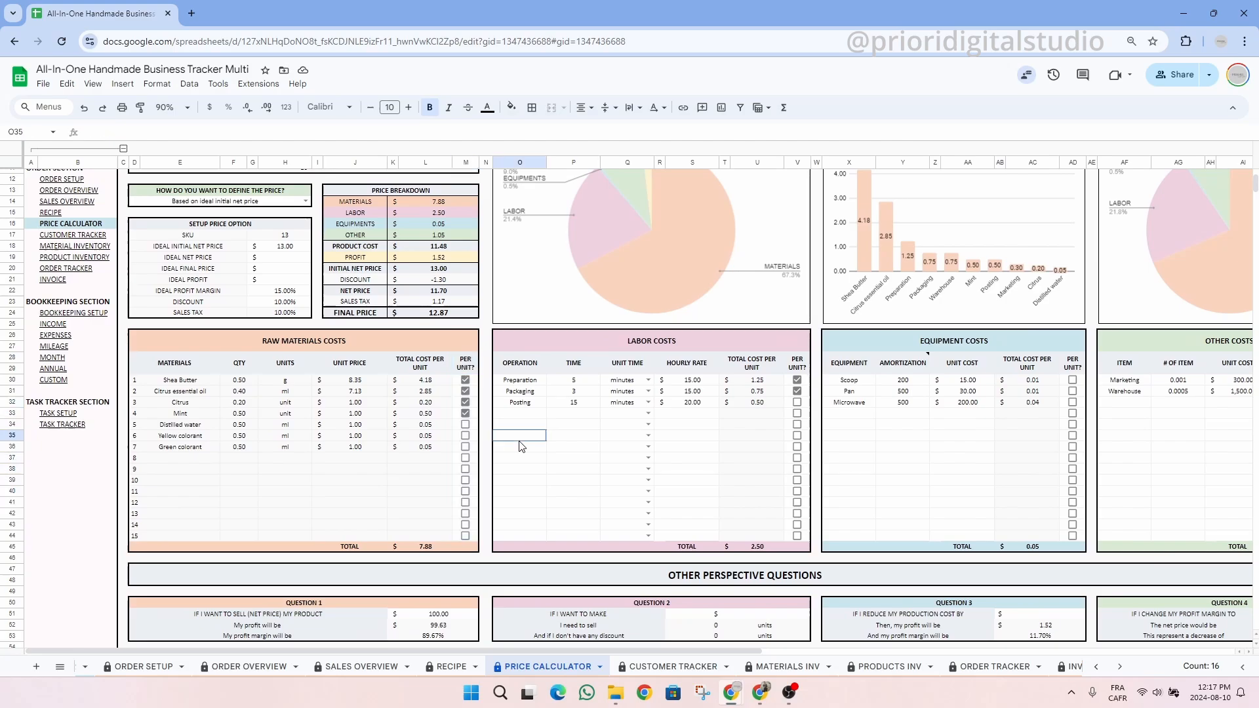
left_click(465, 435)
- Look over the Other Perspective Questions section, moving through Question 2 and Question 3
left_click(852, 575)
scroll(859, 463, "down", 3)
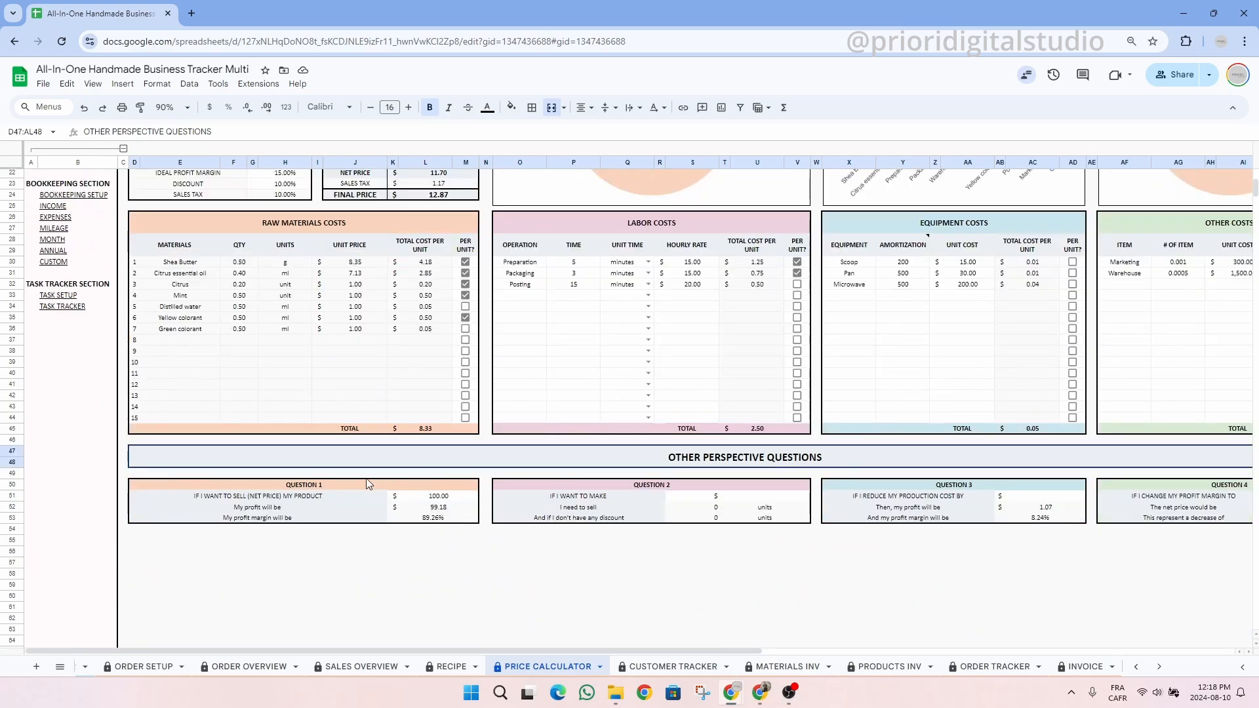
left_click(569, 486)
key("Tab")
key("Tab")
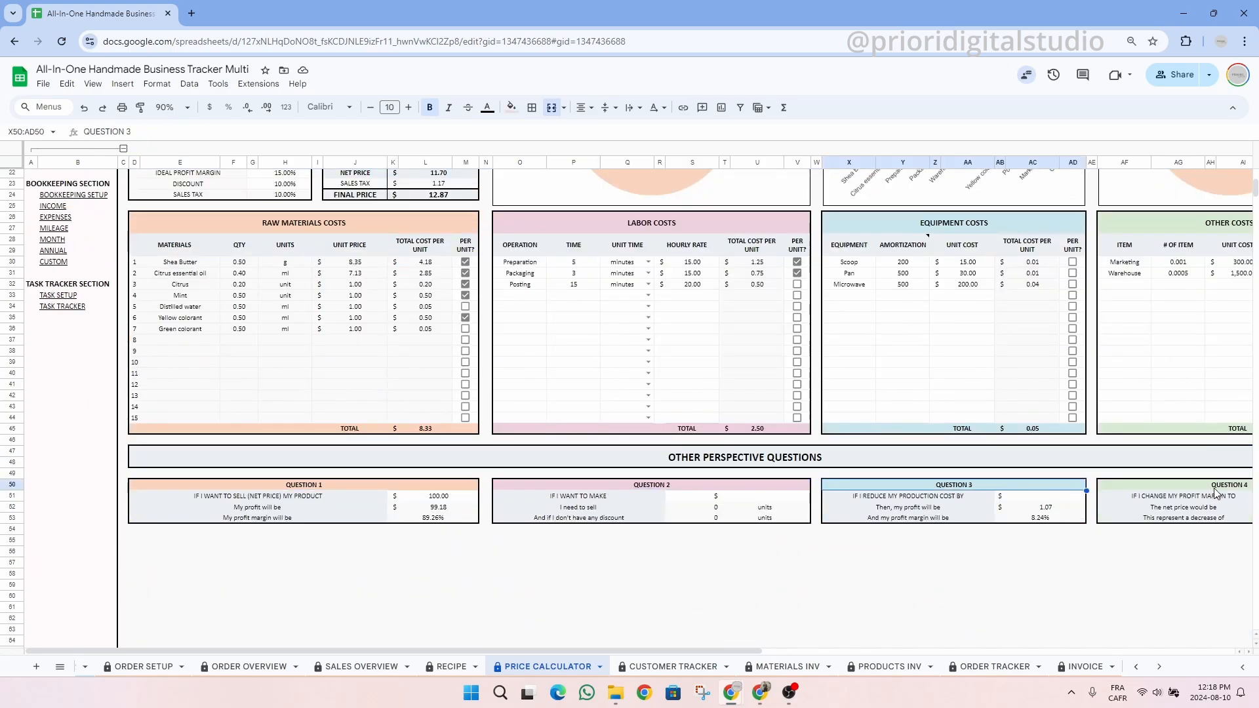
- Open the CUSTOMER TRACKER sheet and review its customer contact columns and its order count, total amount and last order date columns
key("ctrl+Page_Down")
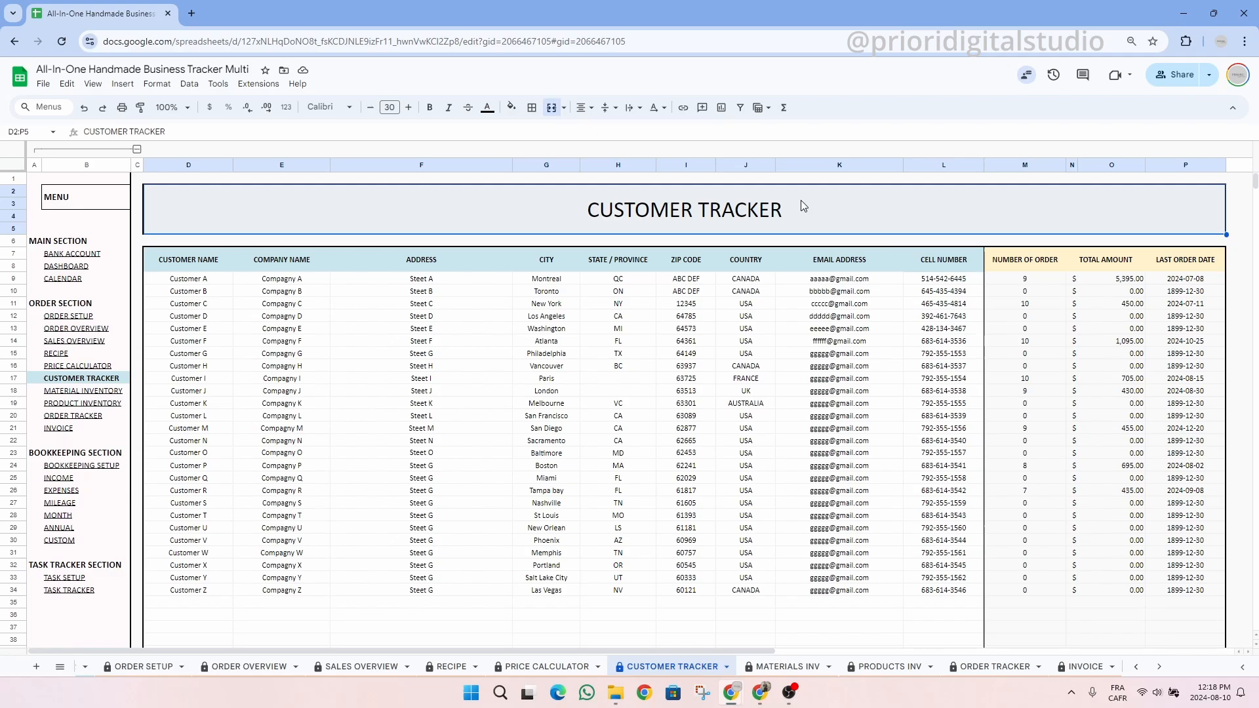
left_click(274, 270)
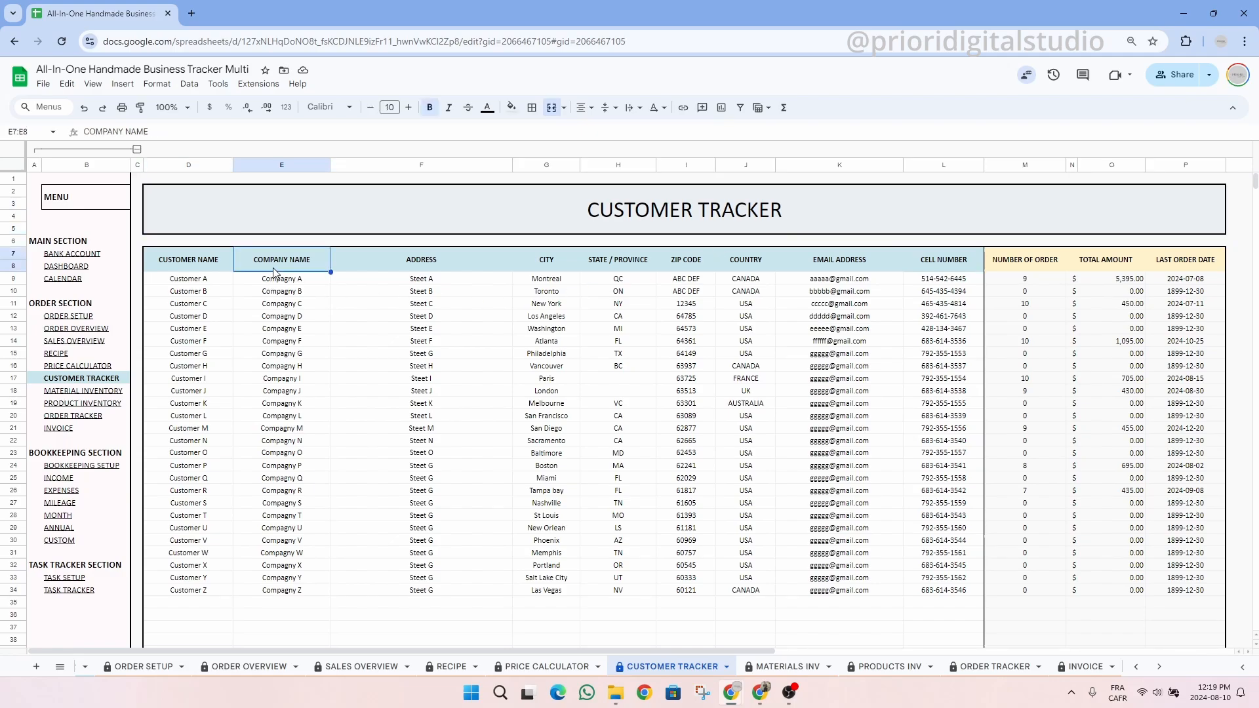
left_click(424, 263)
left_click(552, 261)
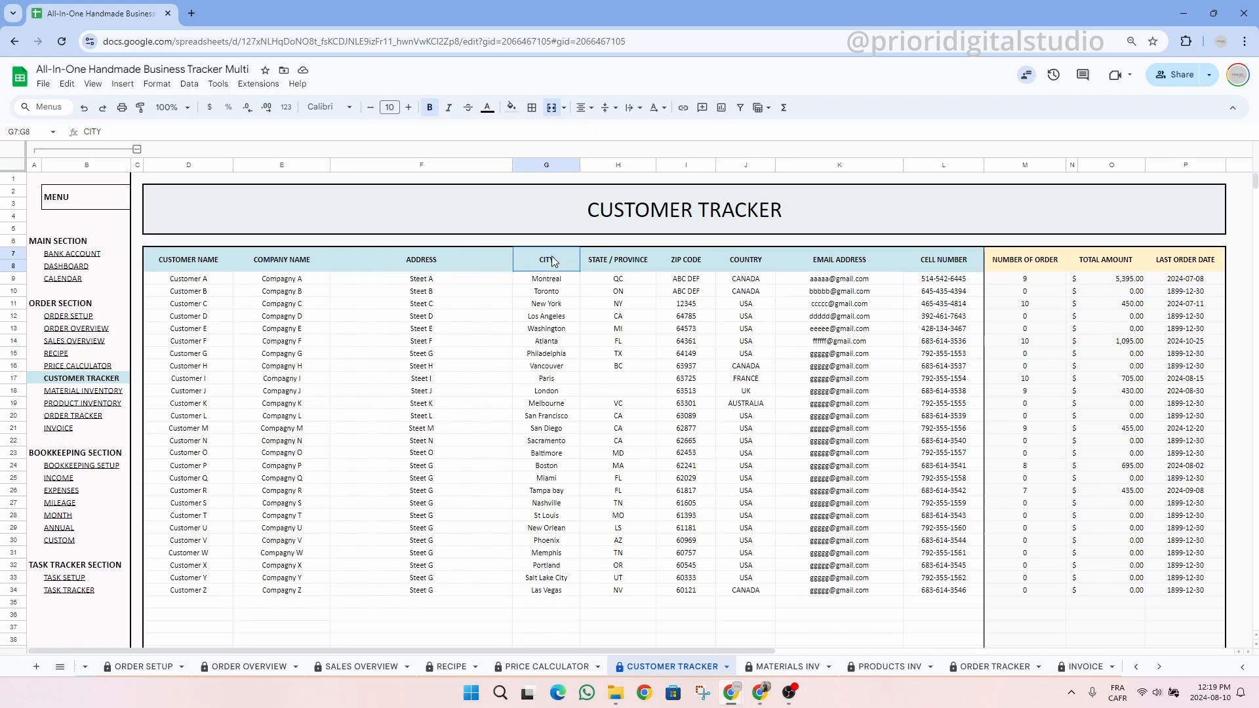
left_click(627, 264)
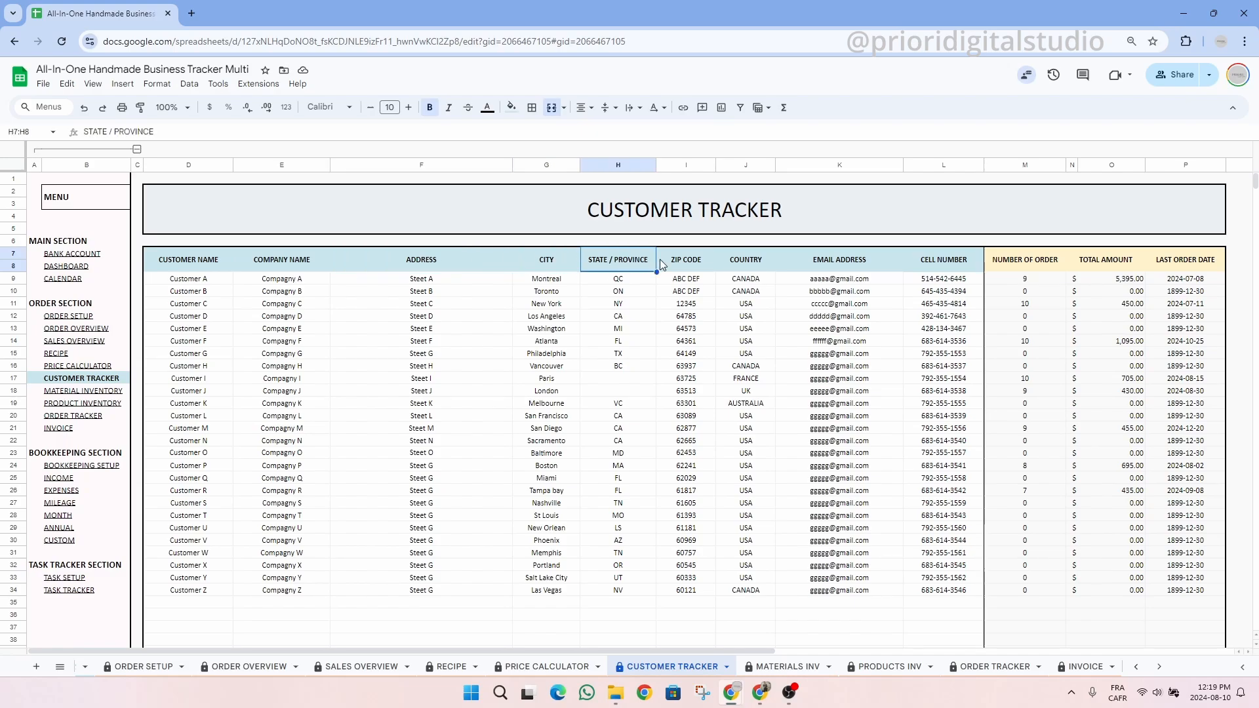
left_click(764, 268)
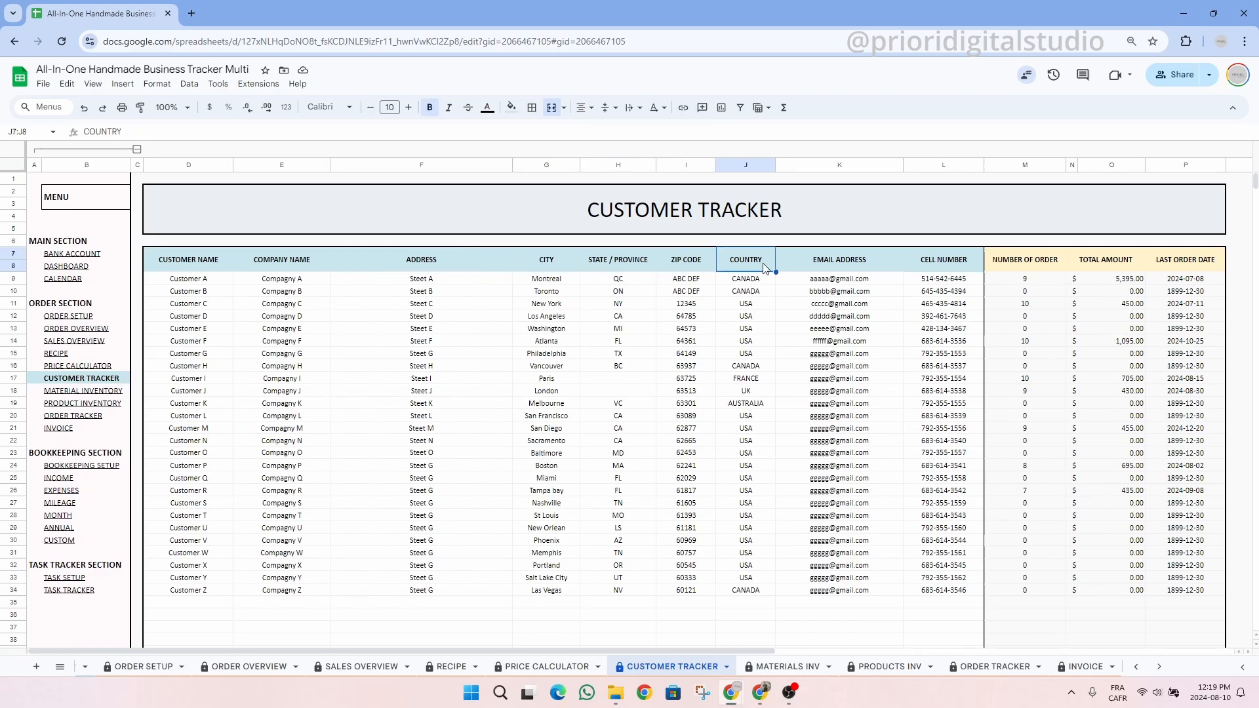
left_click(852, 269)
left_click(938, 262)
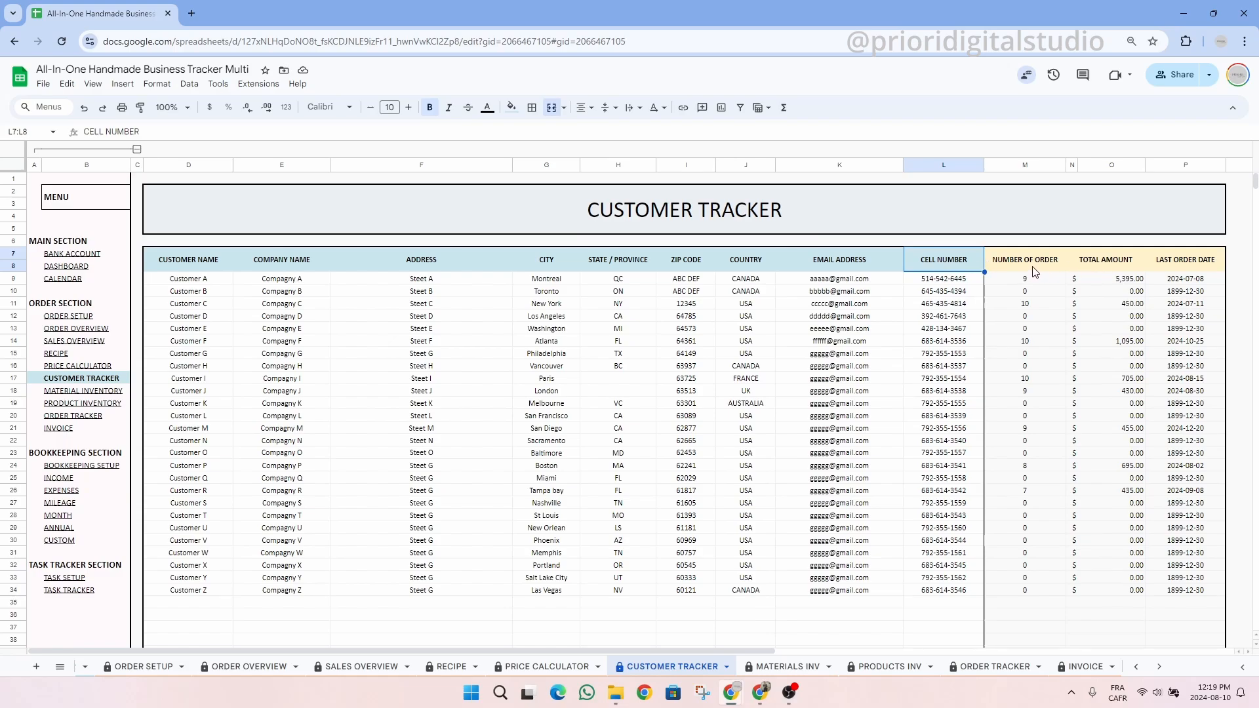
left_click_drag(1034, 271, 1184, 273)
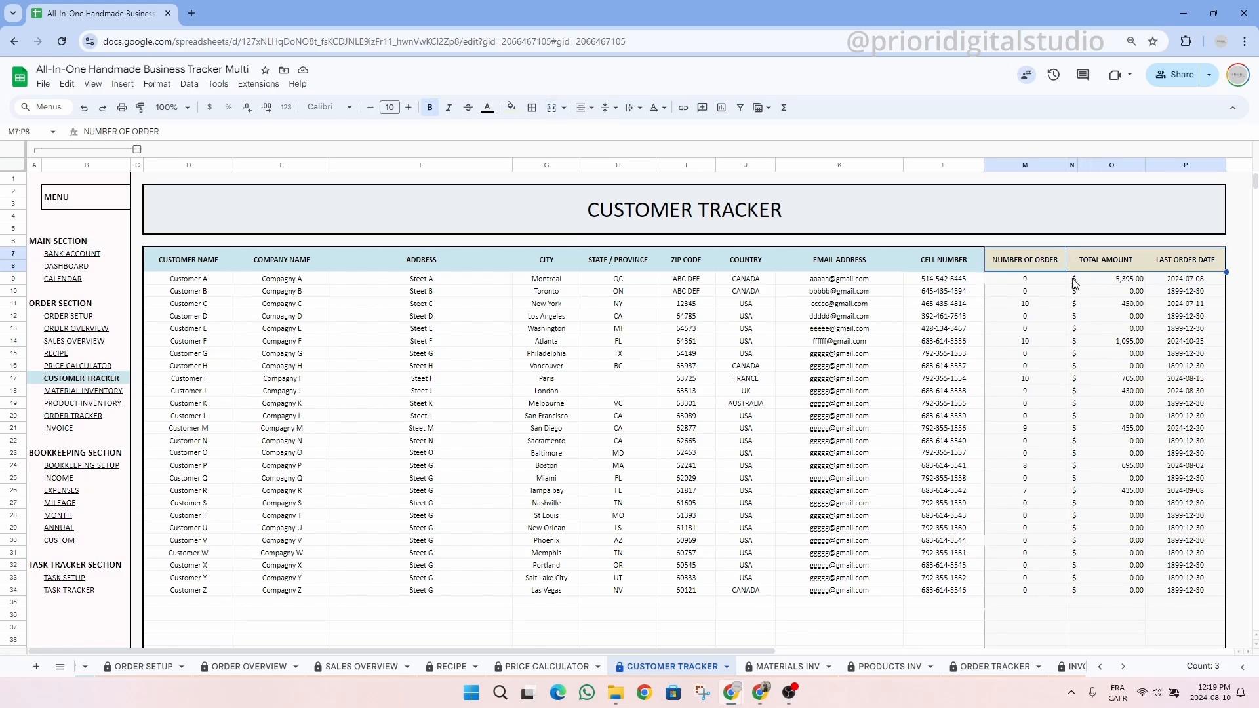
left_click_drag(1027, 283, 1177, 621)
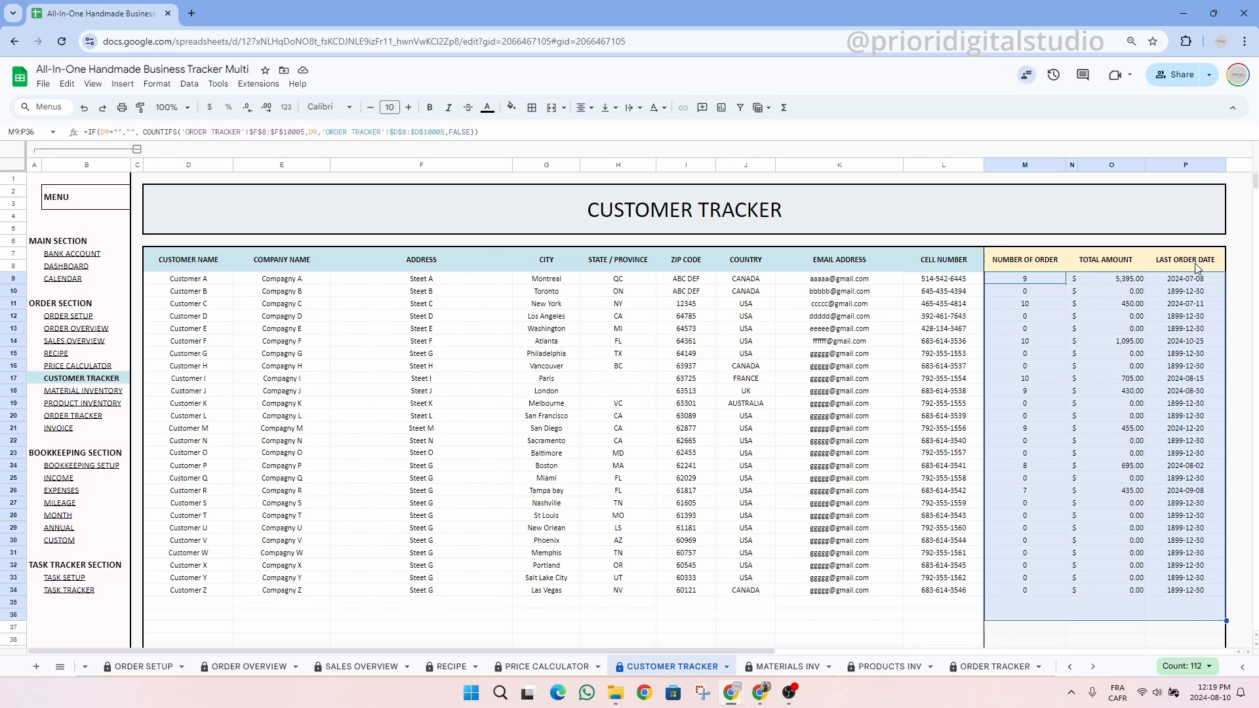
- Switch to the MATERIALS INV sheet and collapse the grouped menu columns
left_click(1134, 215)
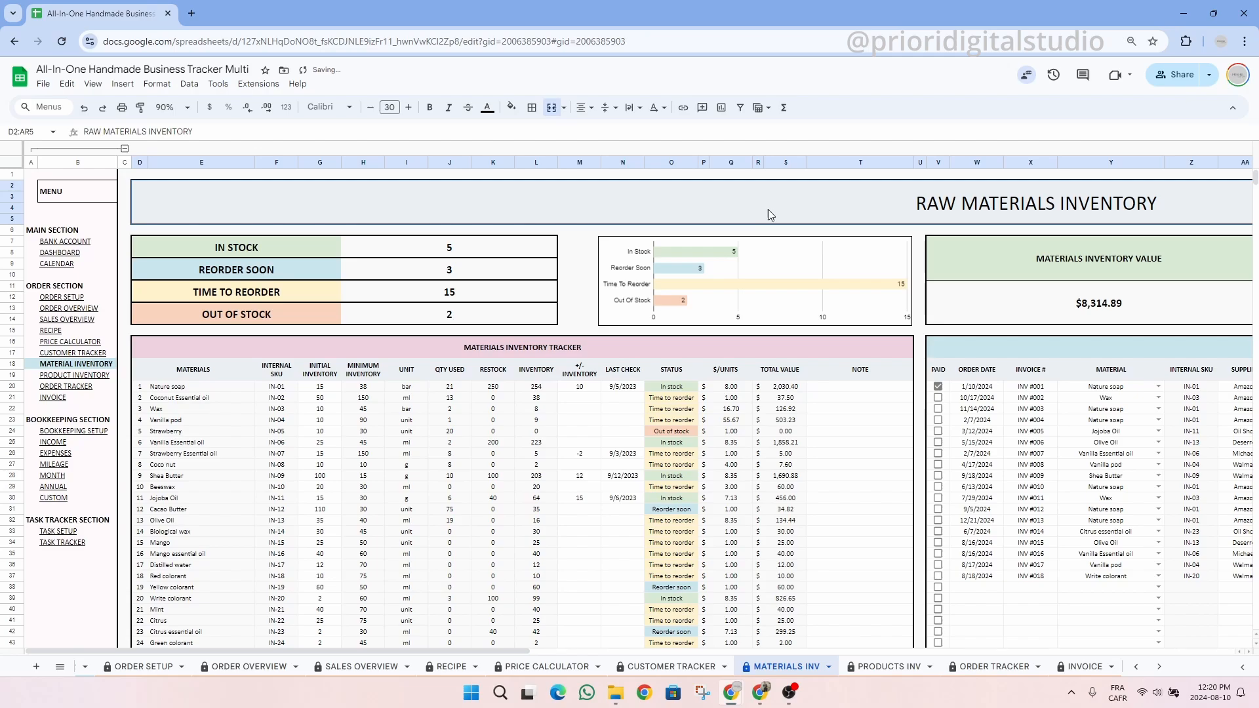
left_click(125, 149)
left_click(759, 425)
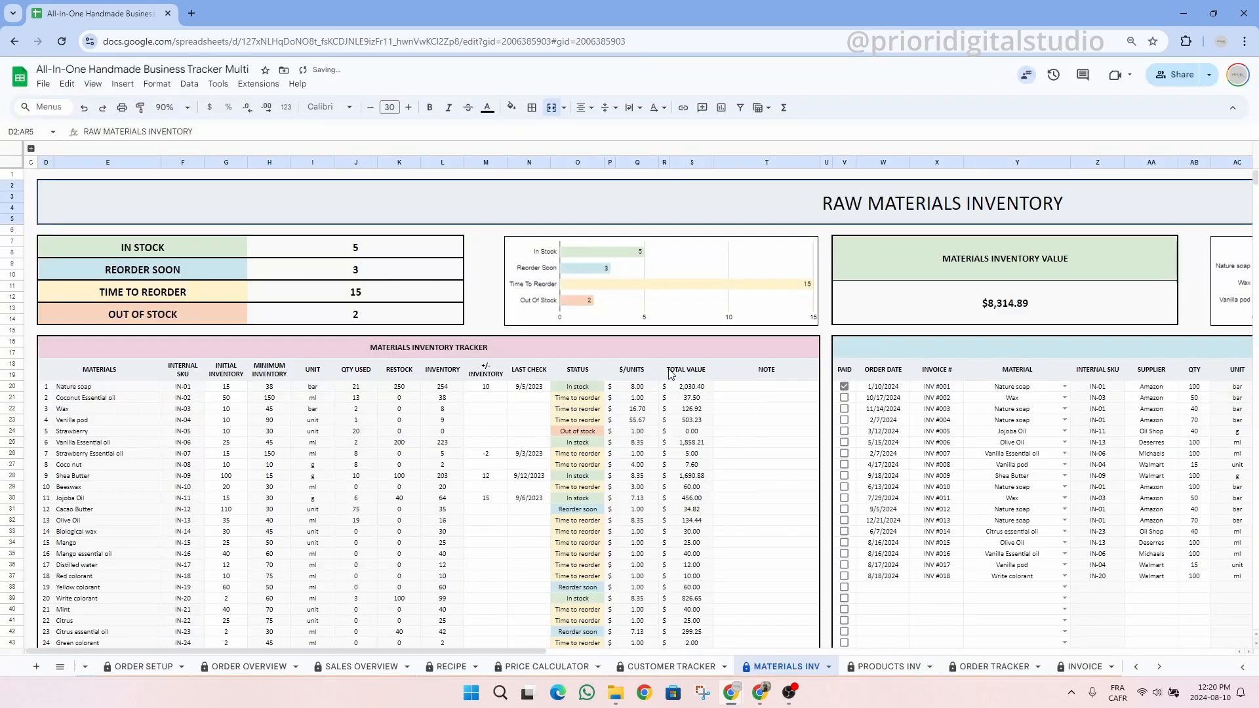
- Examine the Materials Inventory Tracker table and its initial inventory column
left_click(452, 351)
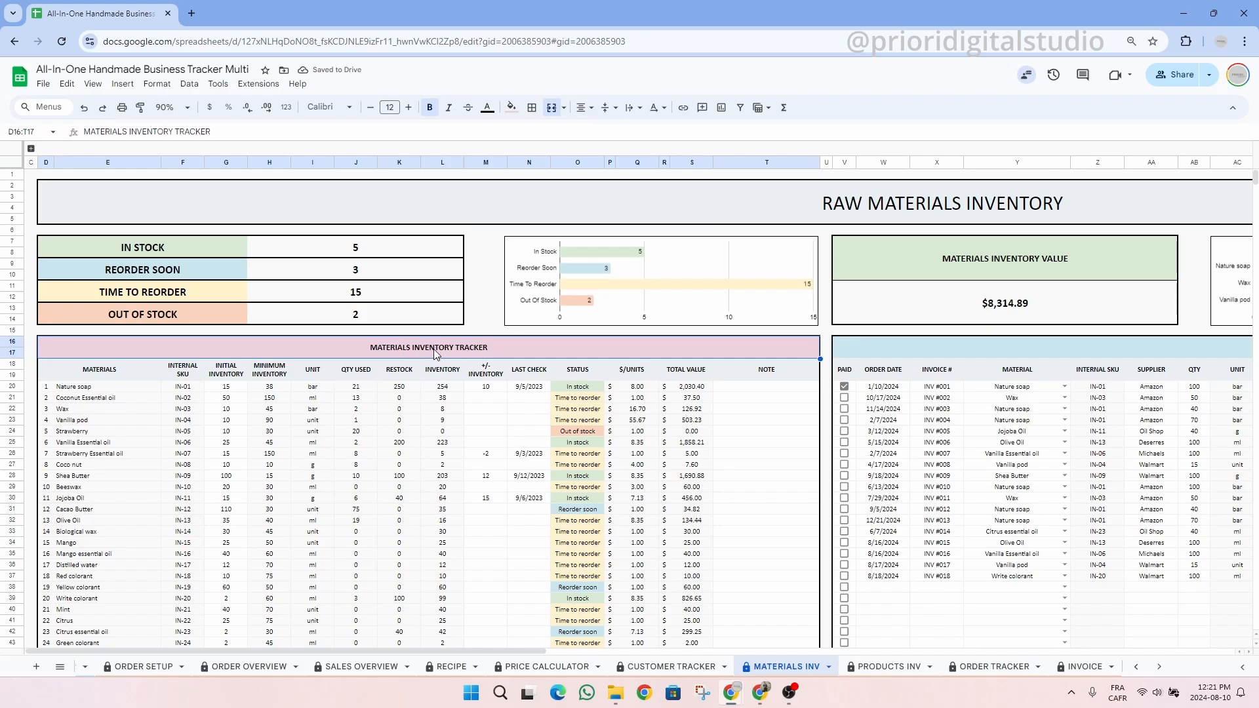
scroll(435, 354, "down", 2)
left_click(238, 261)
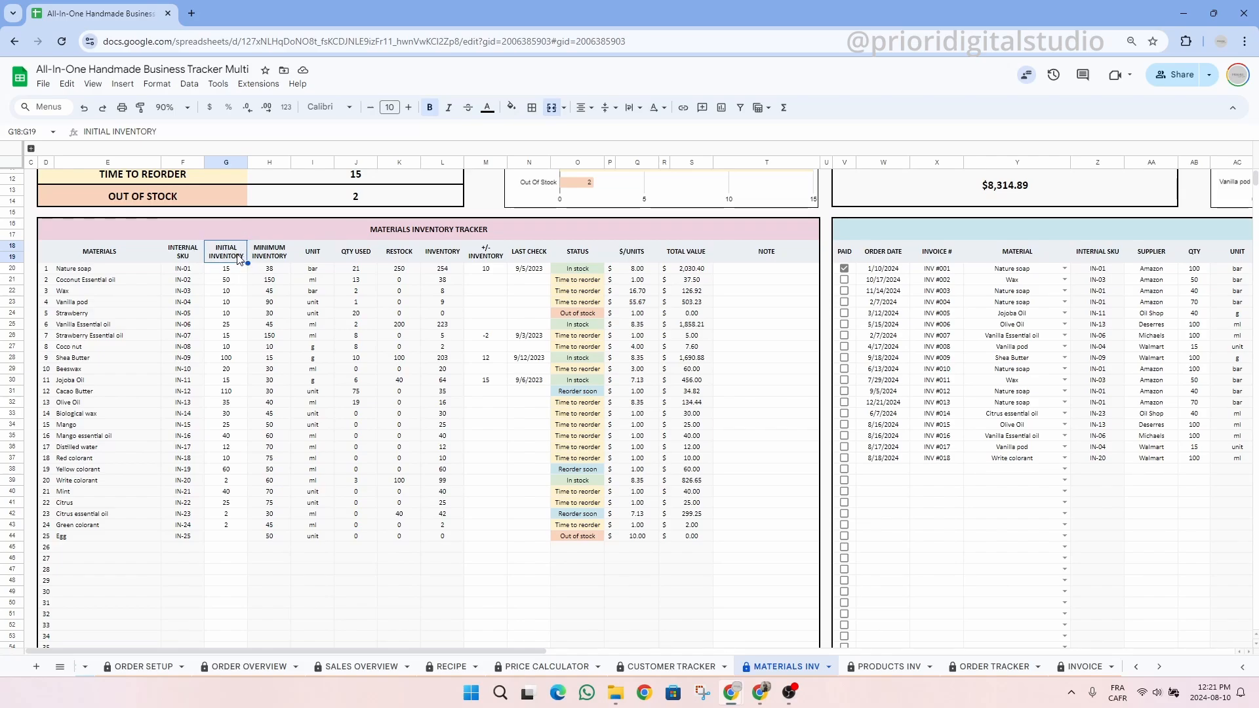
- Examine the +/- inventory and last check columns of the Materials Inventory Tracker
left_click(534, 250)
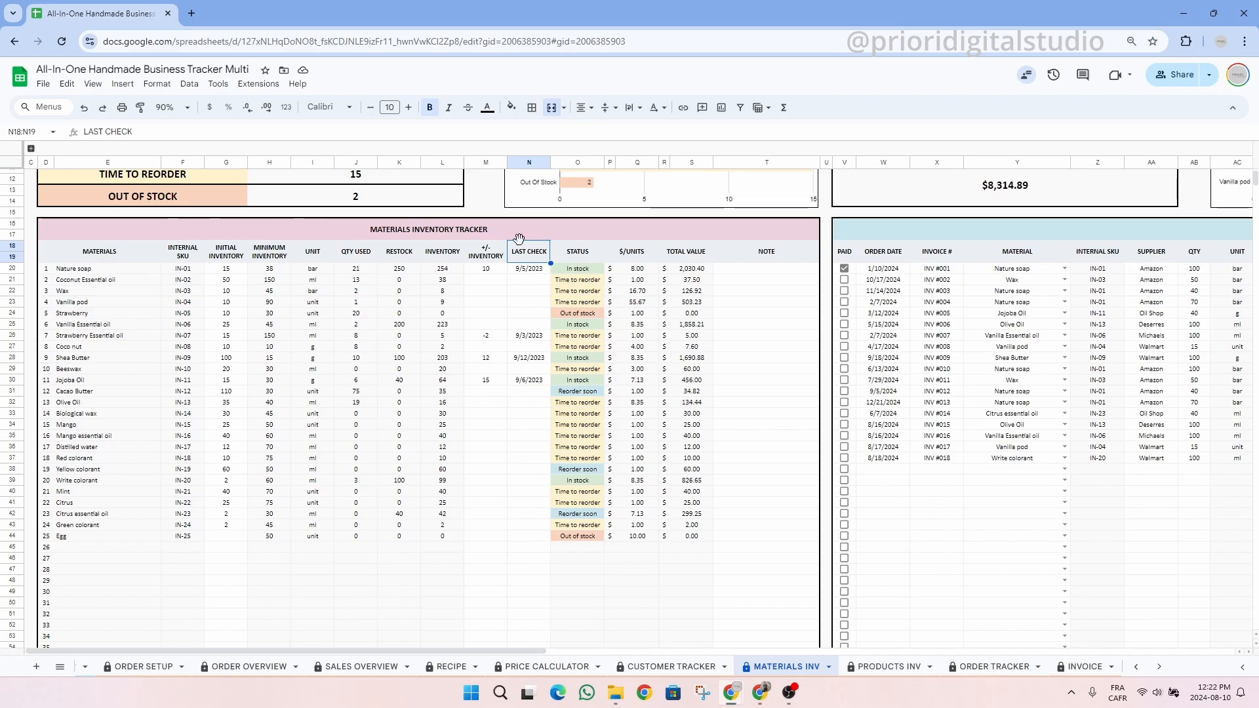
left_click(477, 246)
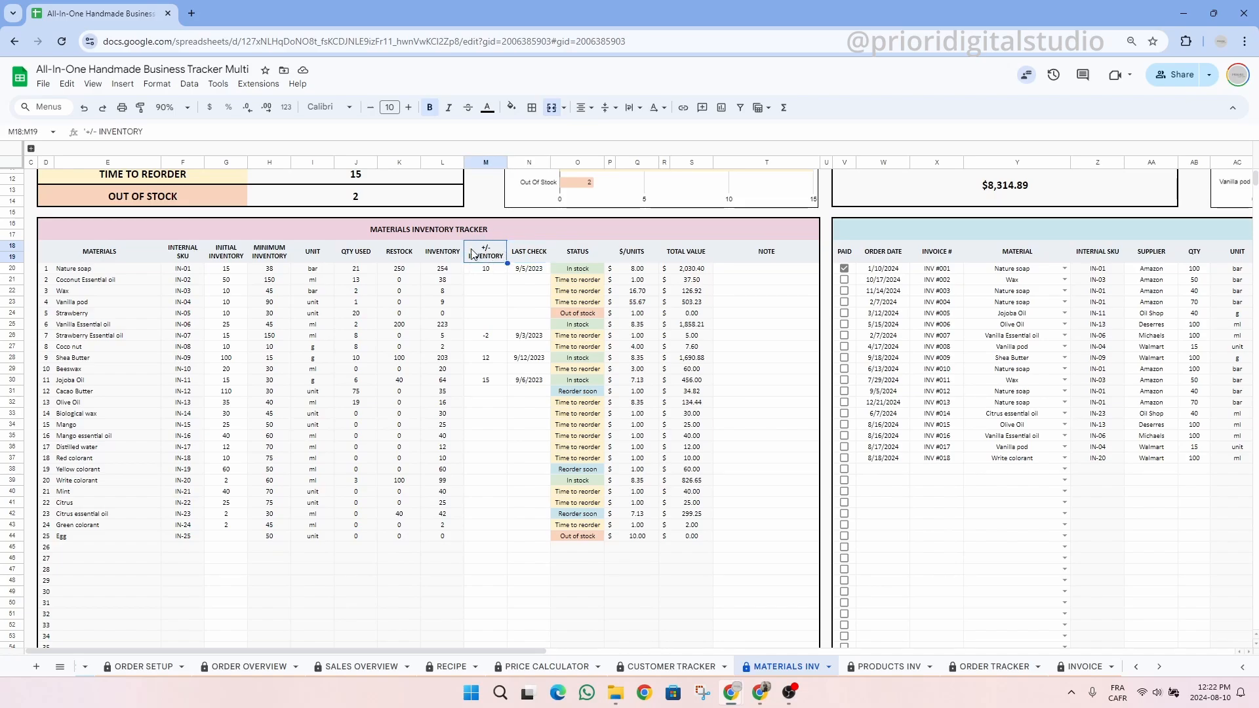
left_click(537, 256)
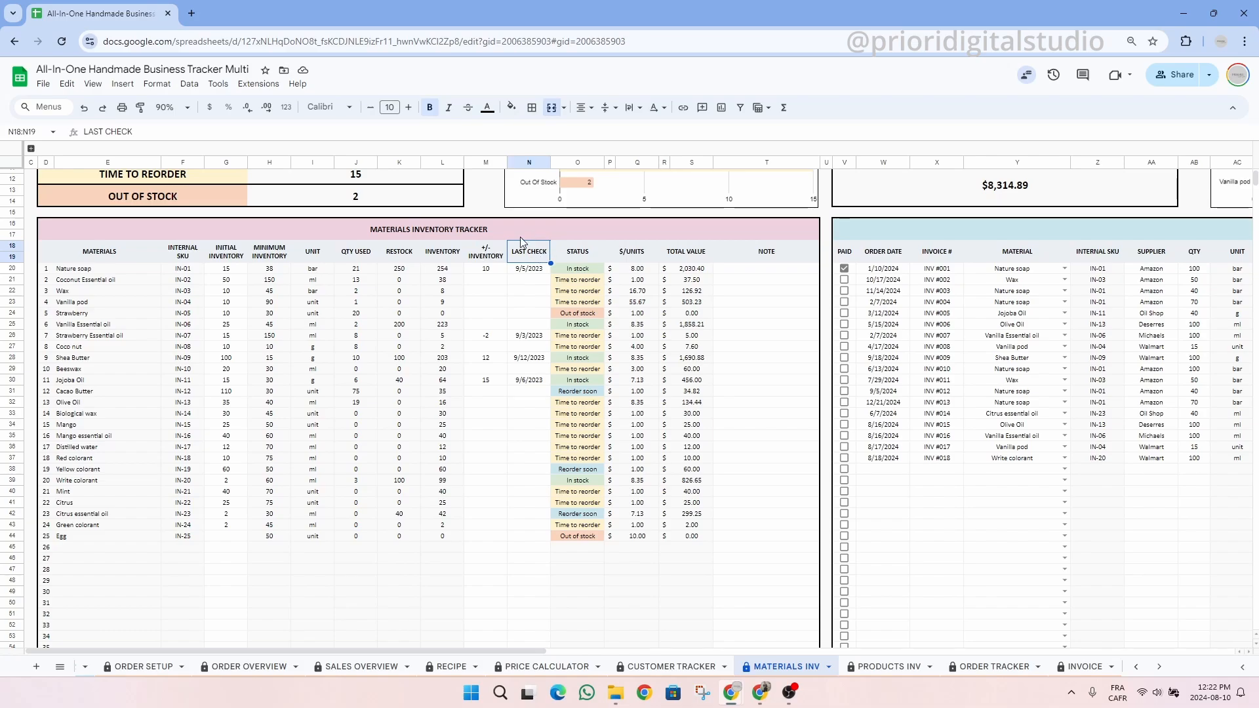
left_click(535, 276)
left_click_drag(532, 296, 535, 531)
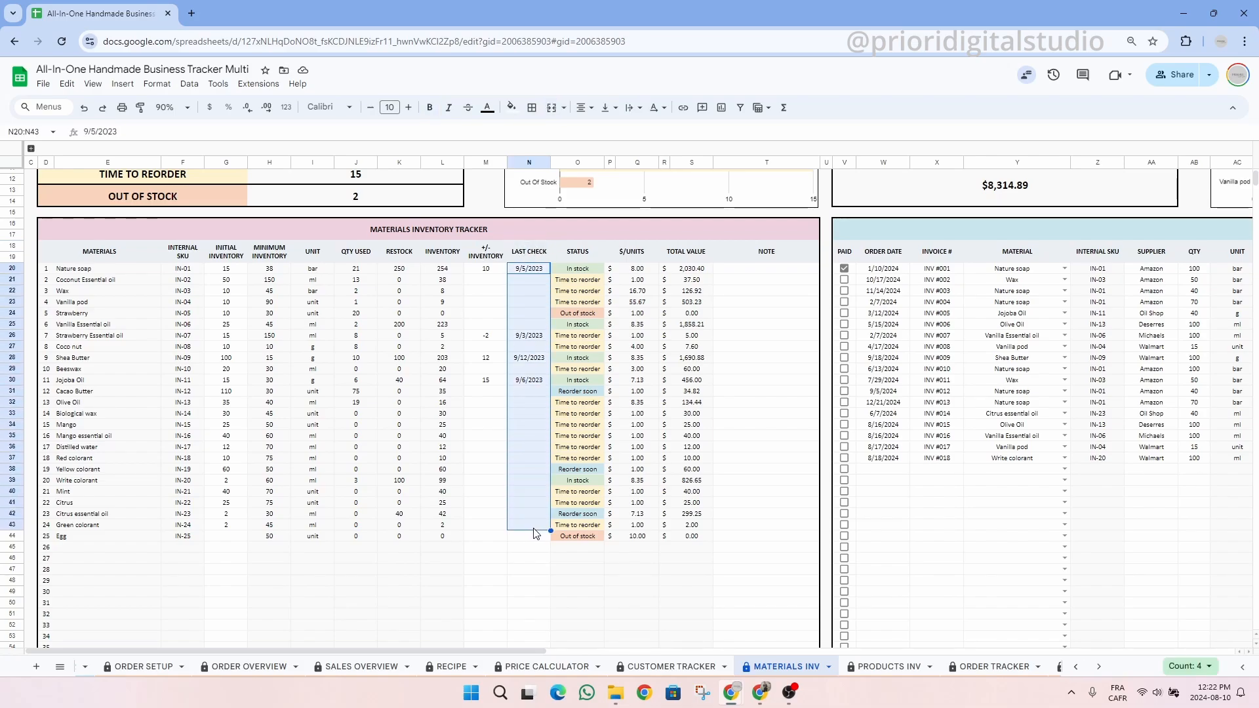
left_click(533, 522)
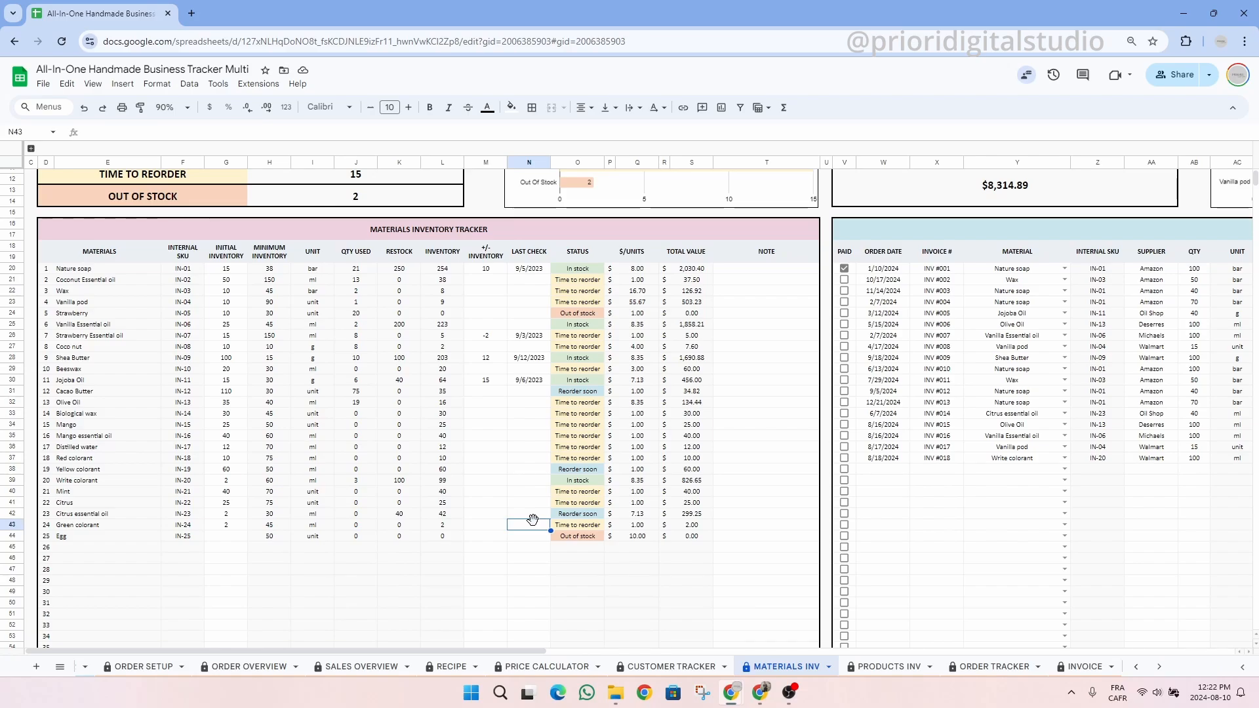
- Set the initial inventory of the Egg material to 10 in the Materials Inventory Tracker
left_click(771, 259)
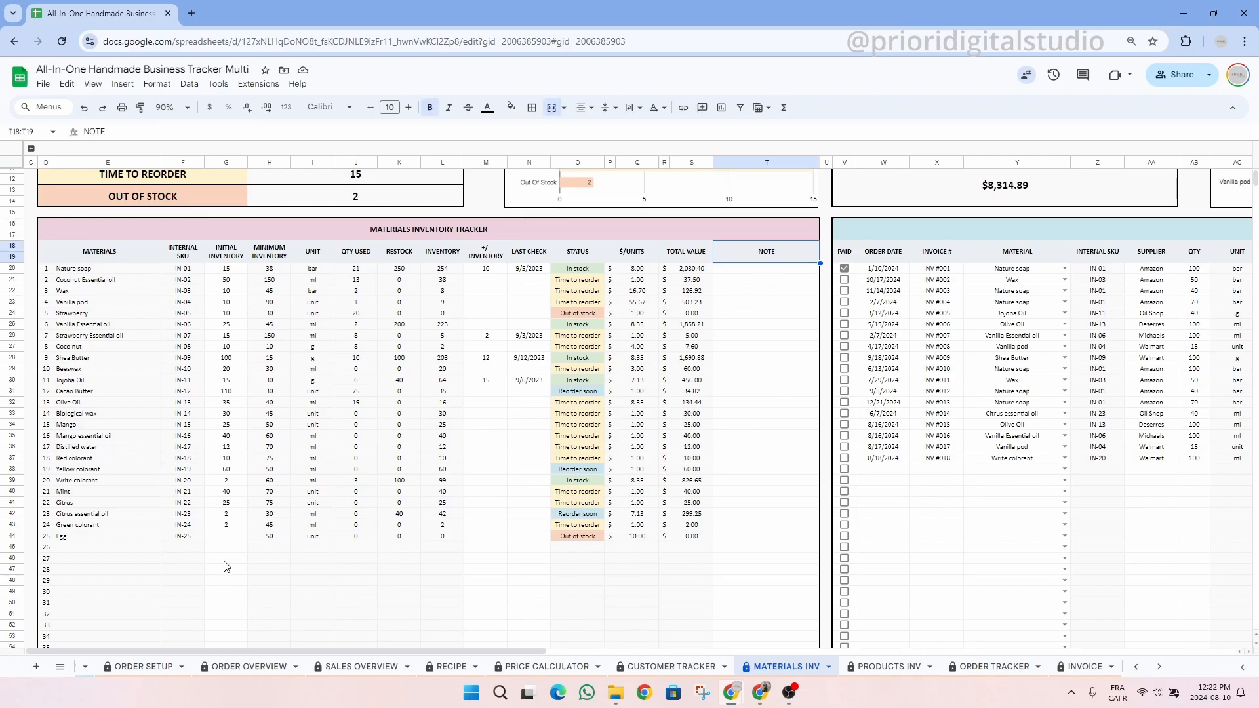
left_click(108, 539)
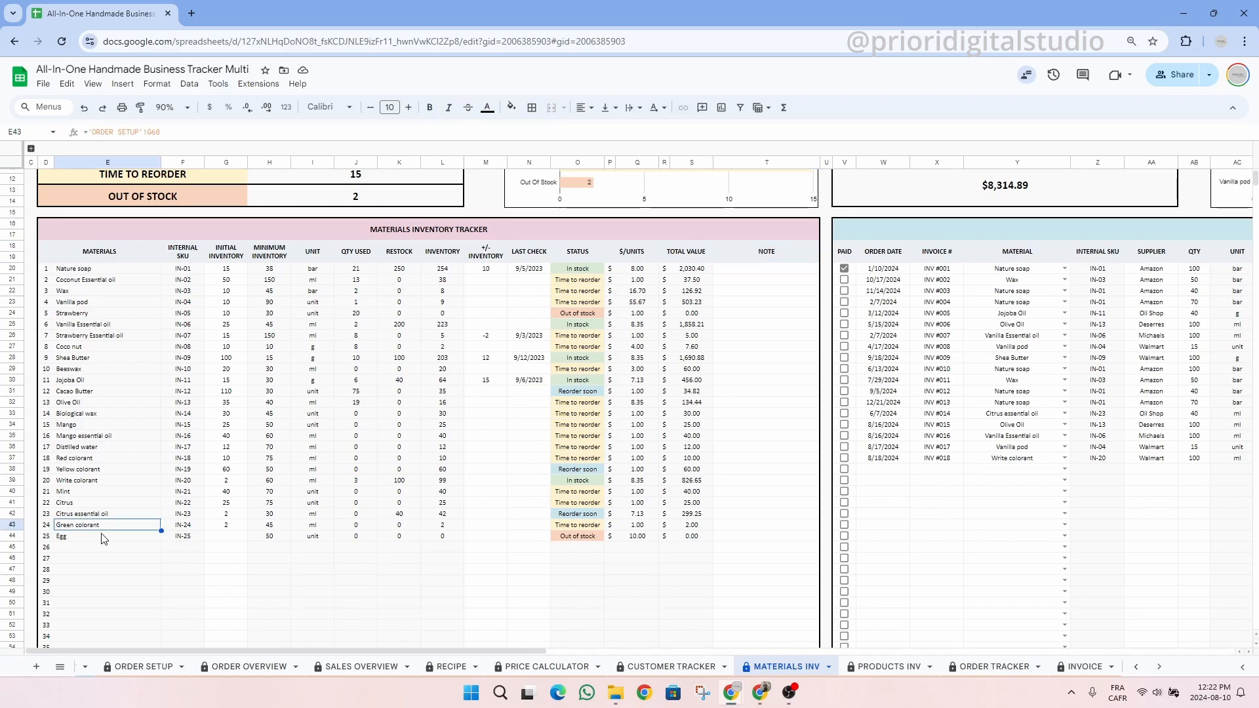
left_click(245, 539)
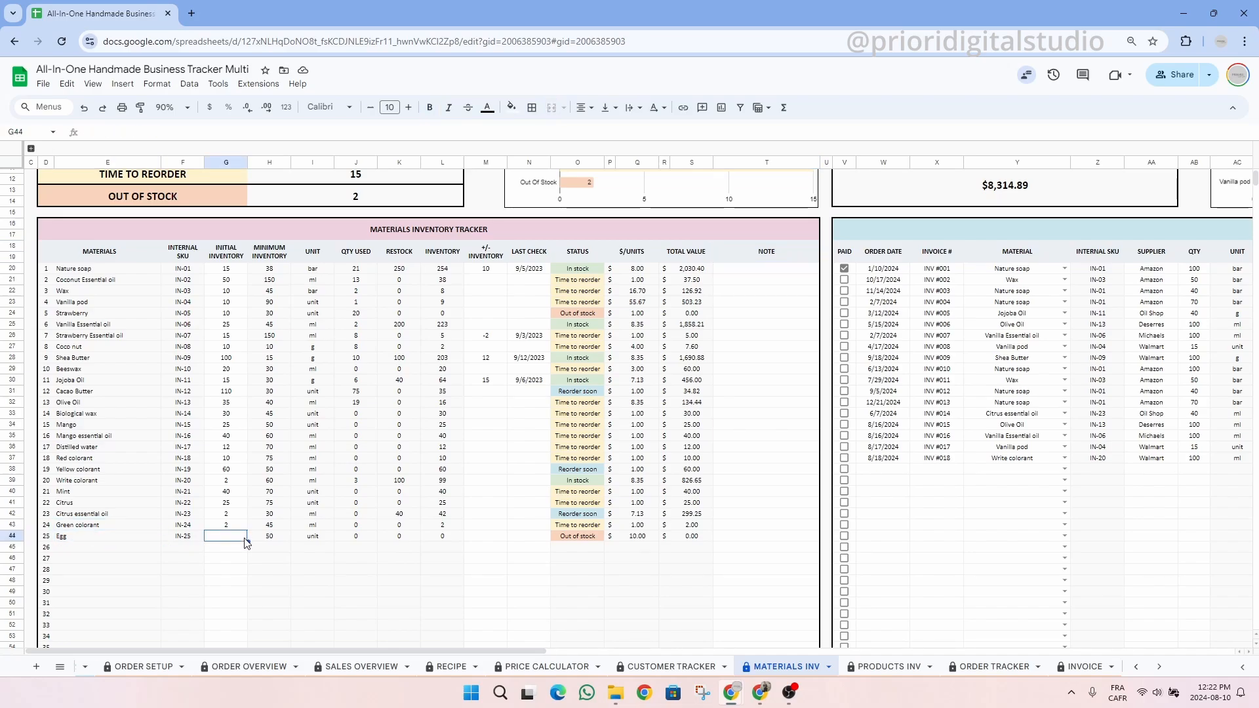
type("10")
left_click(234, 558)
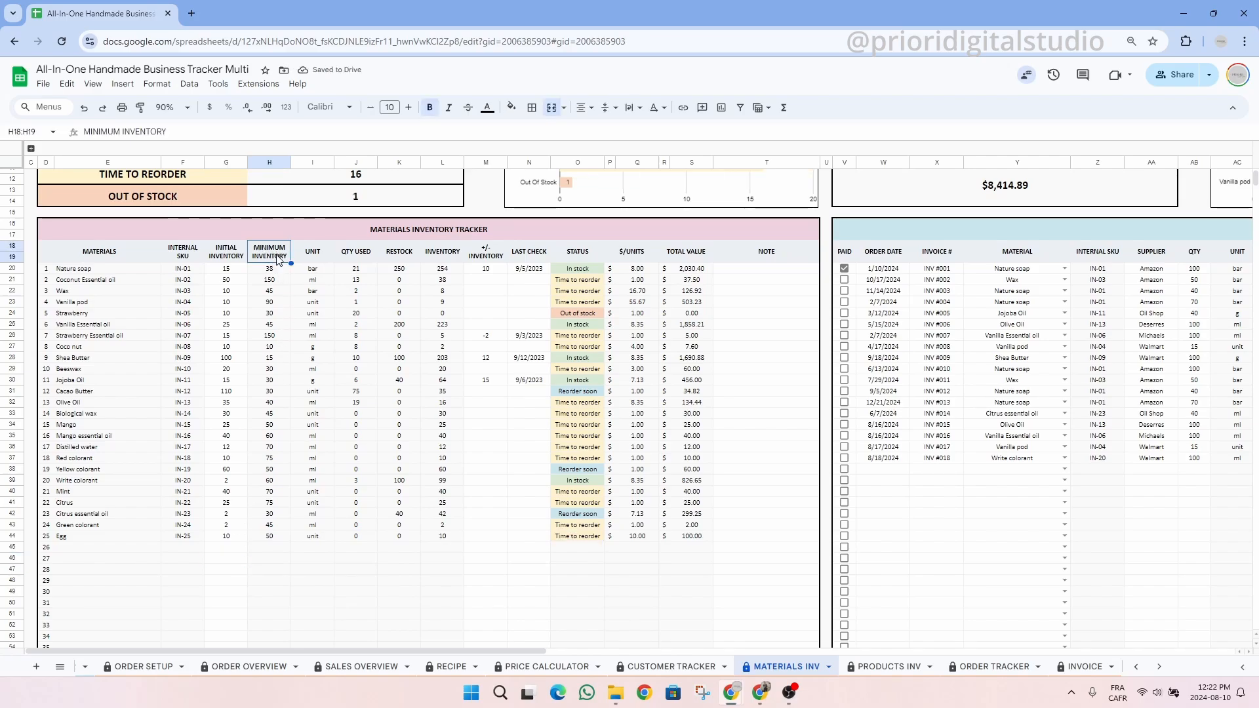
- Compare Egg's inventory with its minimum inventory, and check its status formula and last check date picker
left_click(445, 536)
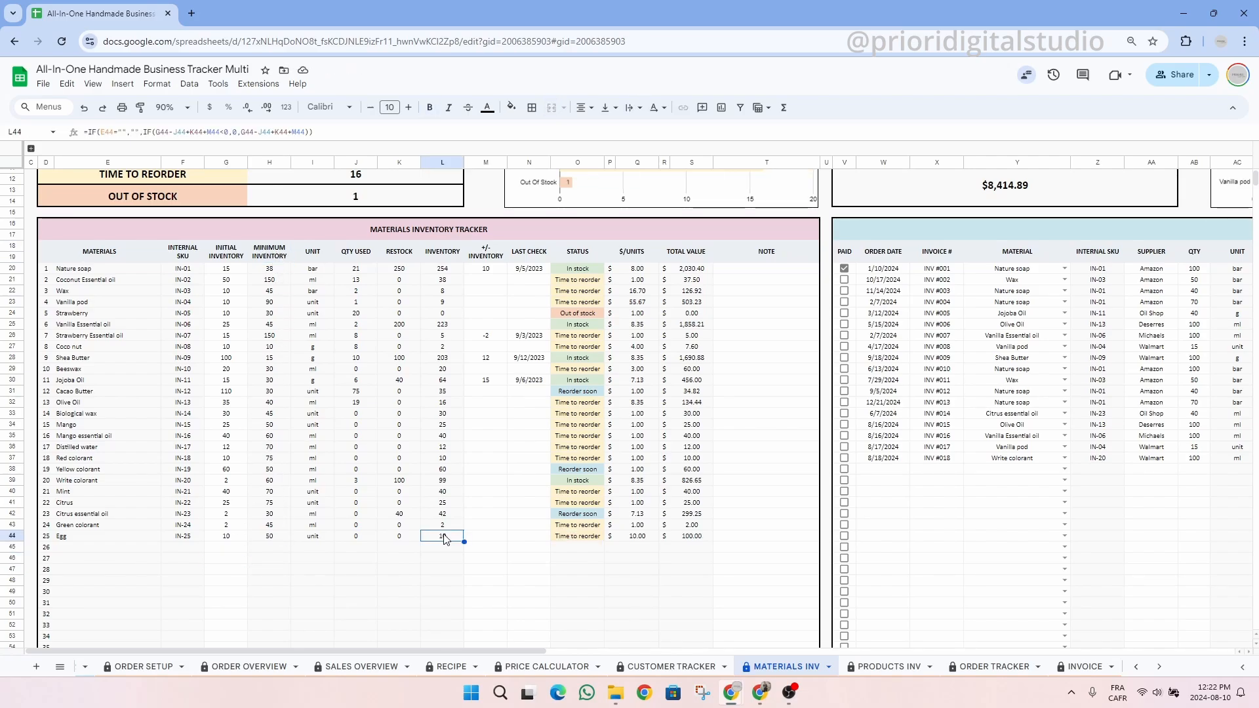
left_click(285, 537)
left_click(441, 537)
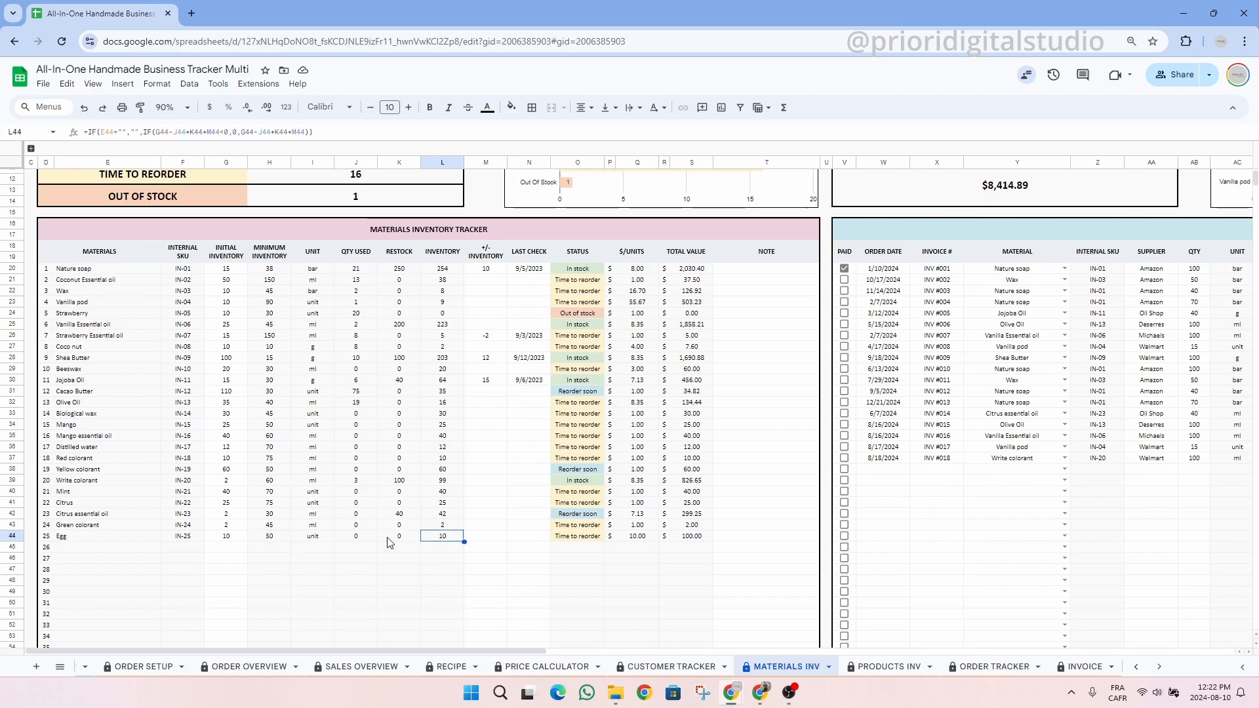
left_click(275, 537)
left_click(445, 539)
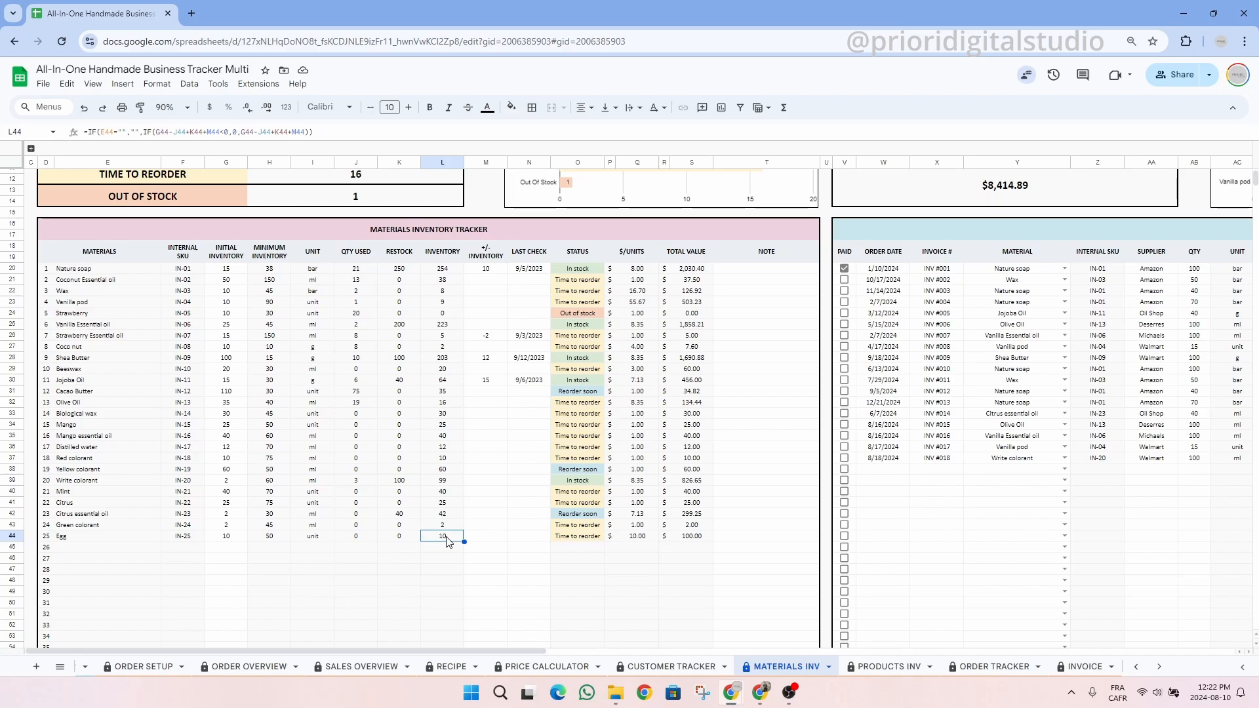
left_click(562, 539)
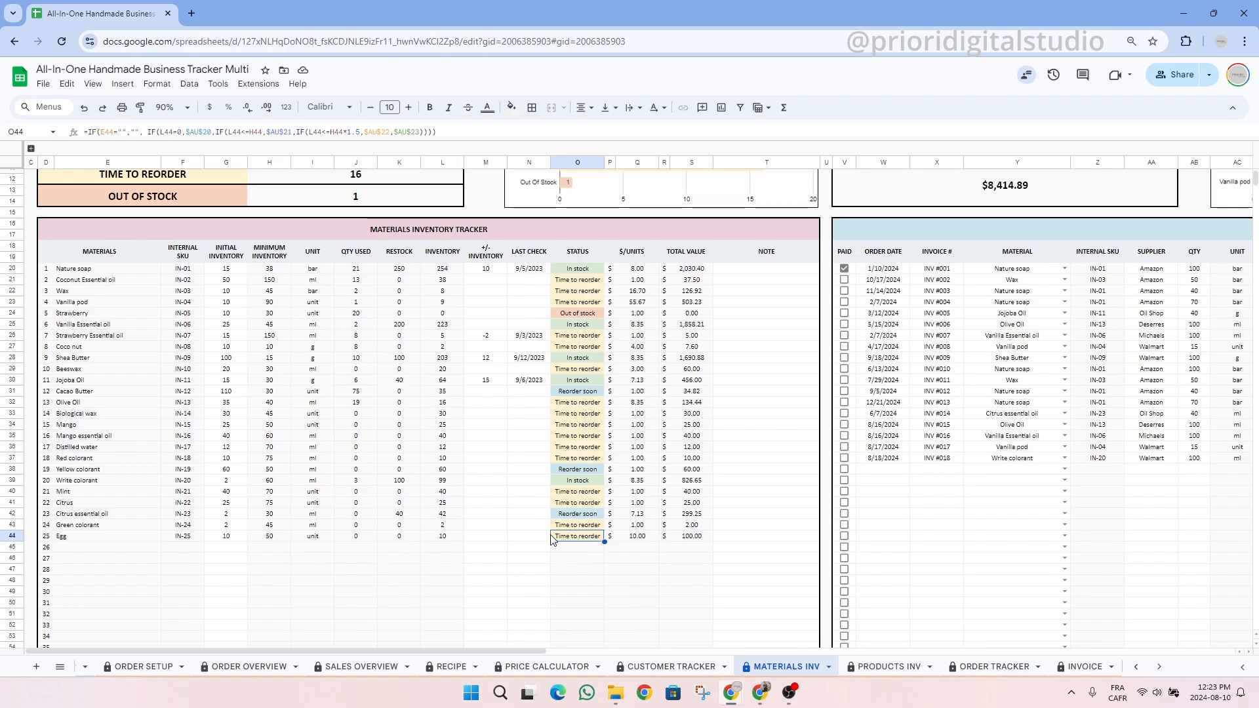
double_click(531, 535)
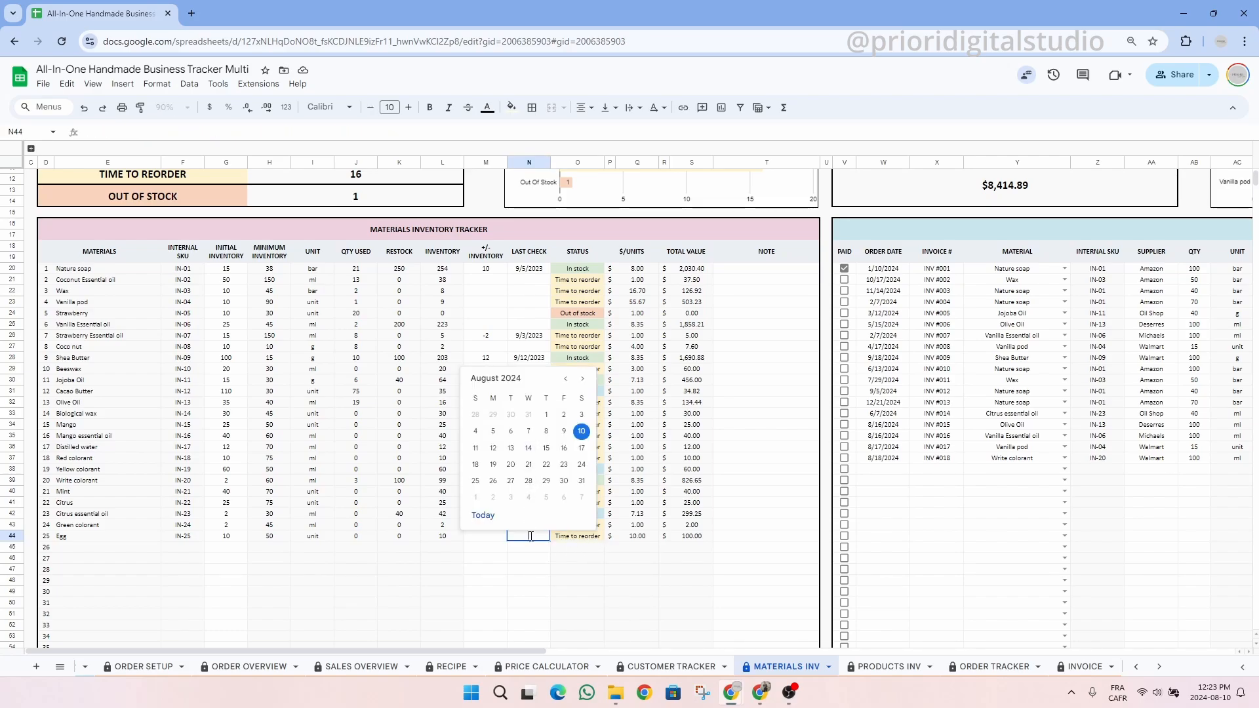
key("Escape")
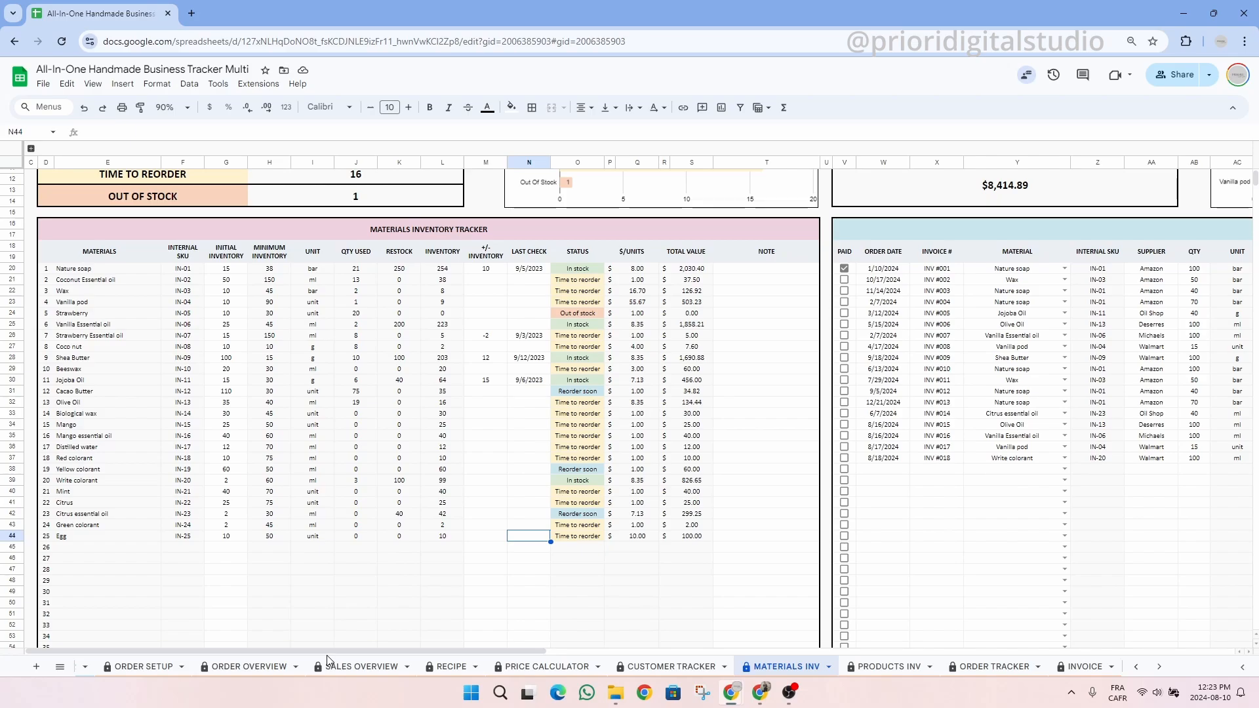
- Go to the Reorder Your Raw Materials table and review its order date, invoice number and material columns
left_click_drag(331, 652, 633, 660)
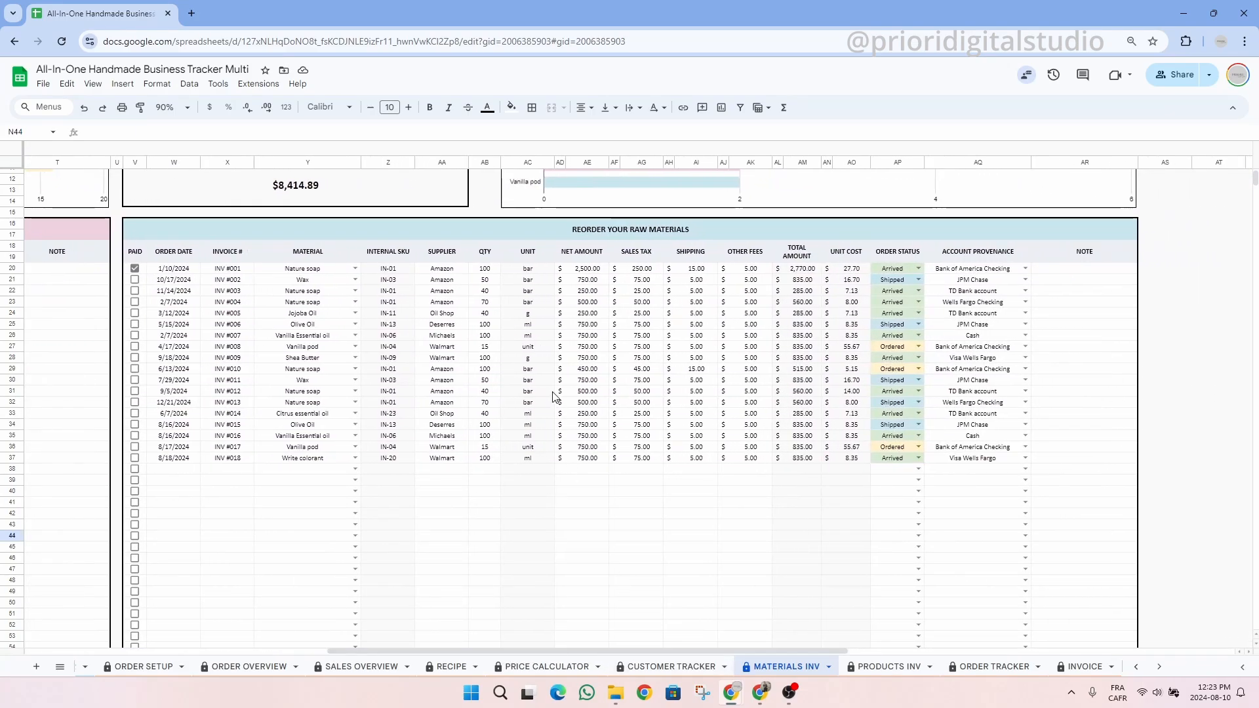
left_click(615, 234)
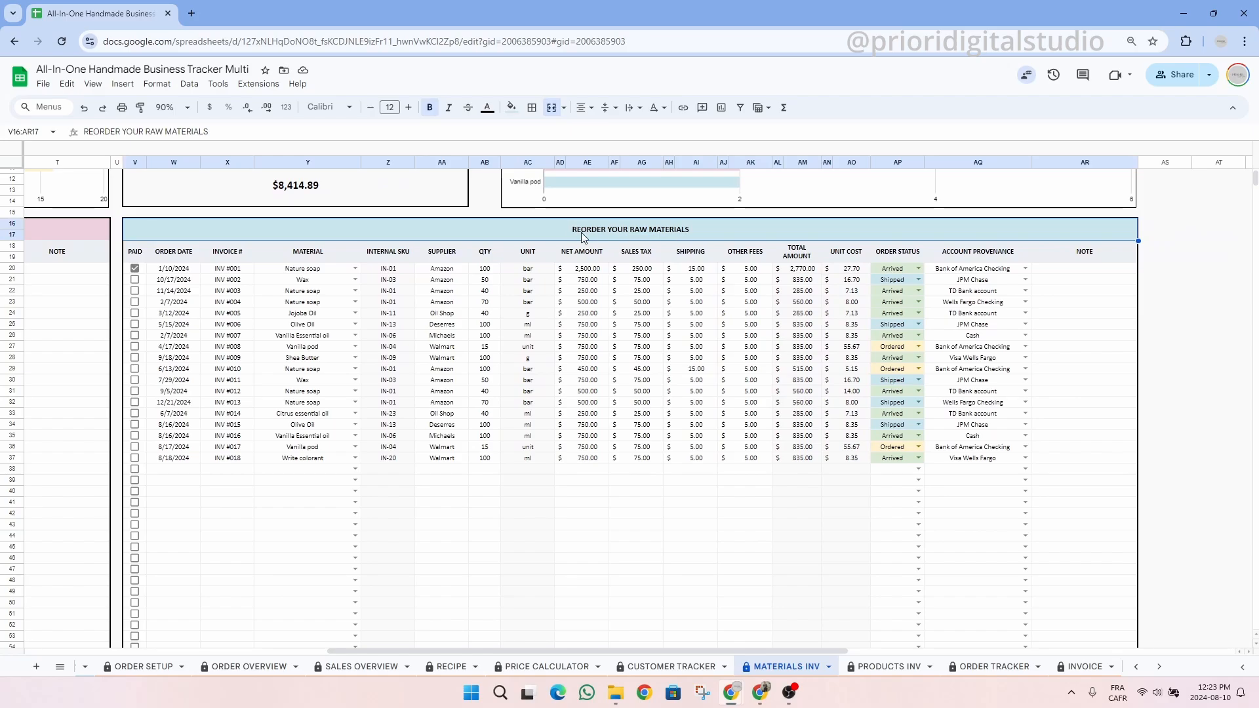
scroll(642, 313, "up", 3)
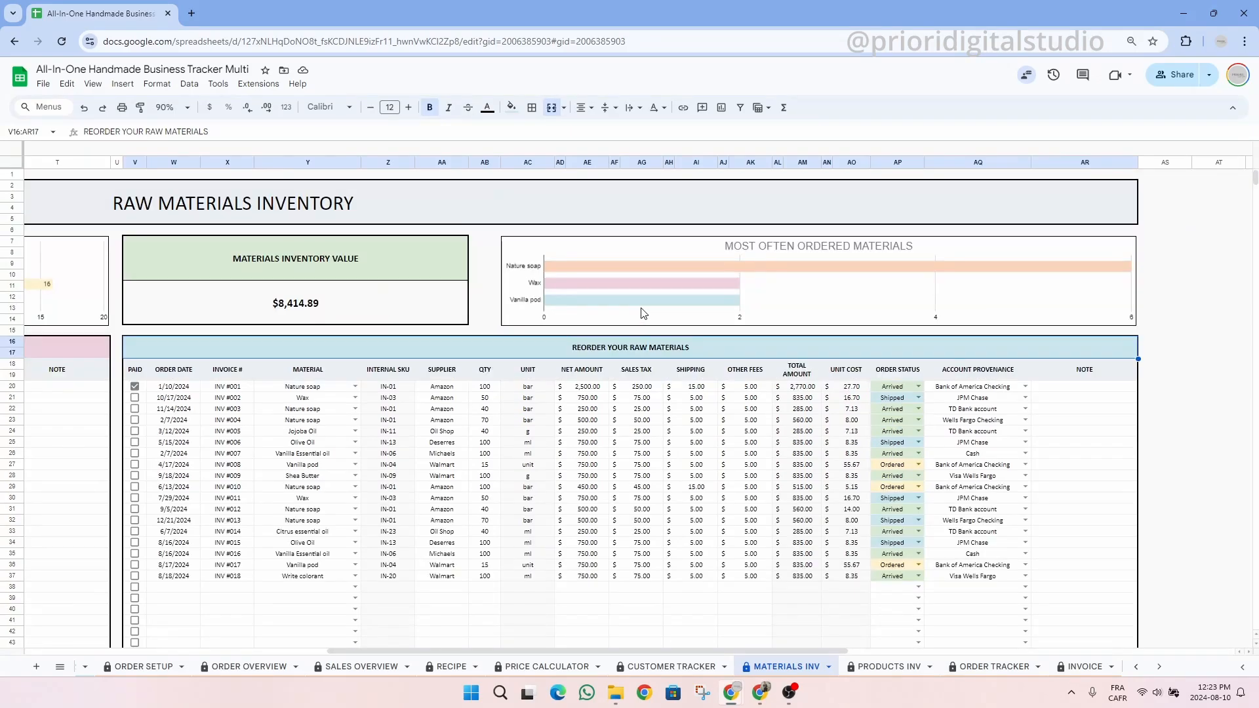
left_click(175, 388)
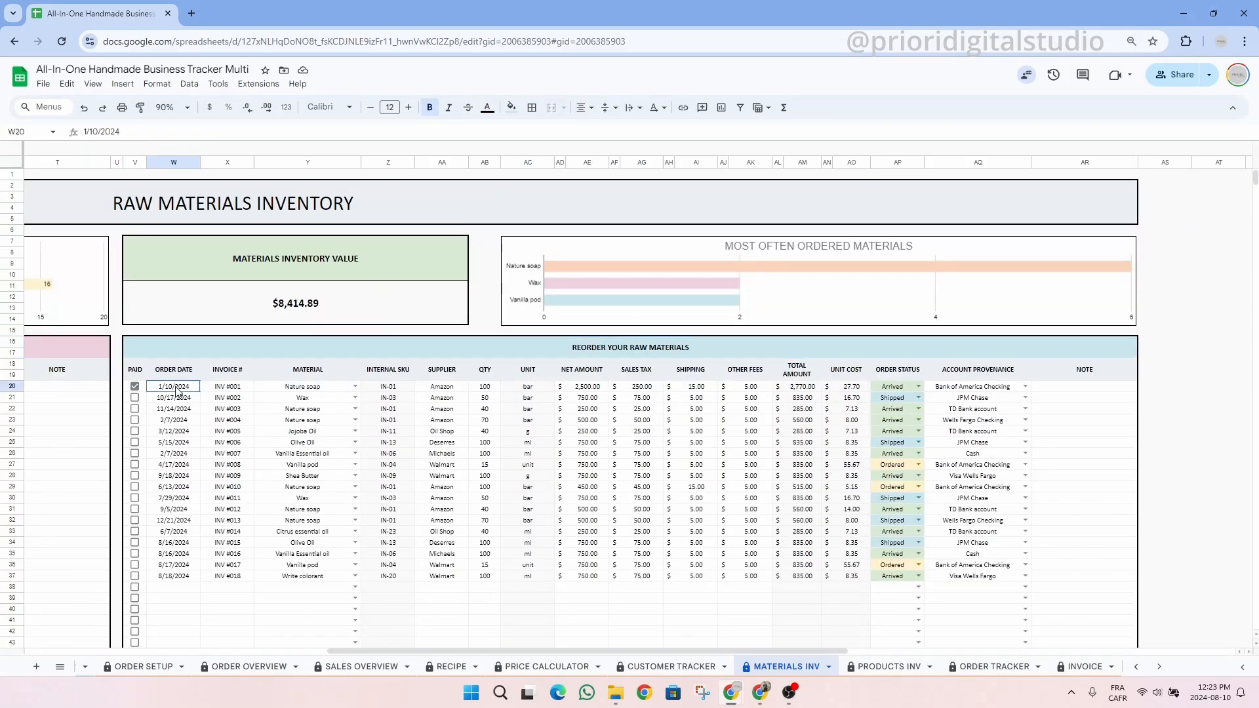
left_click(237, 379)
left_click(324, 373)
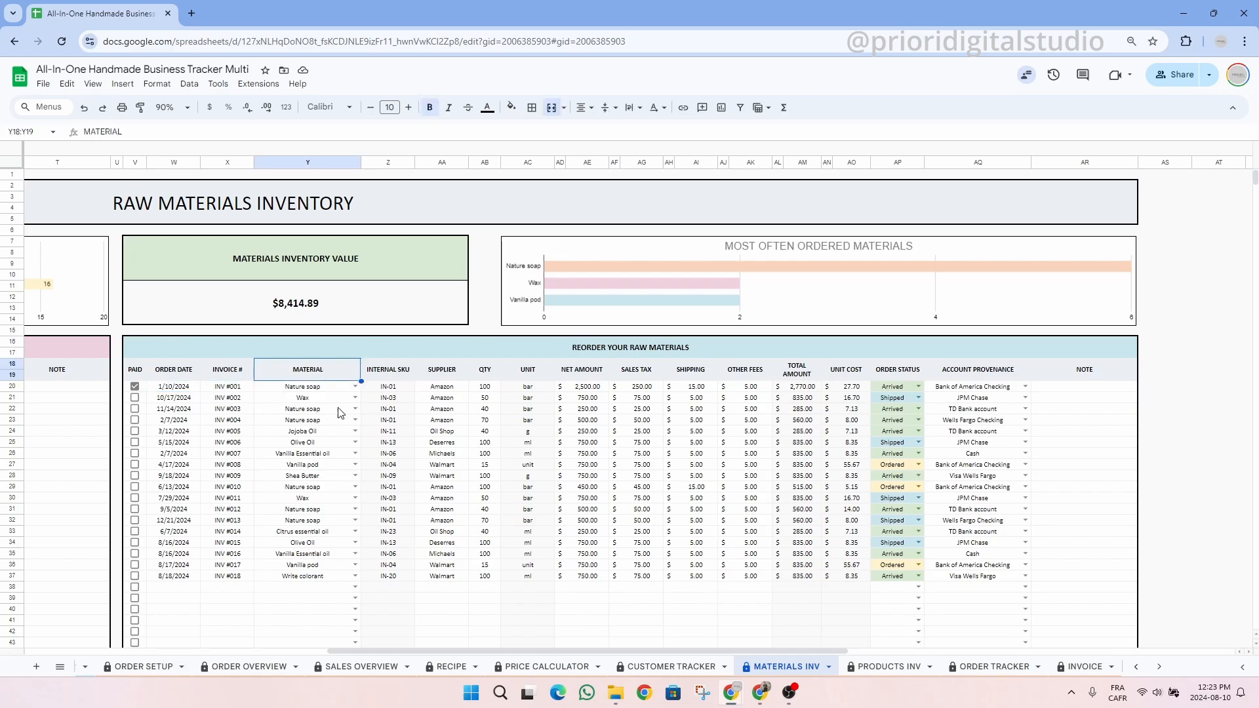
- Examine the material choice, internal SKU formula, supplier and quantity columns of the reorder table
left_click(354, 386)
left_click(329, 360)
left_click(390, 369)
left_click(392, 389)
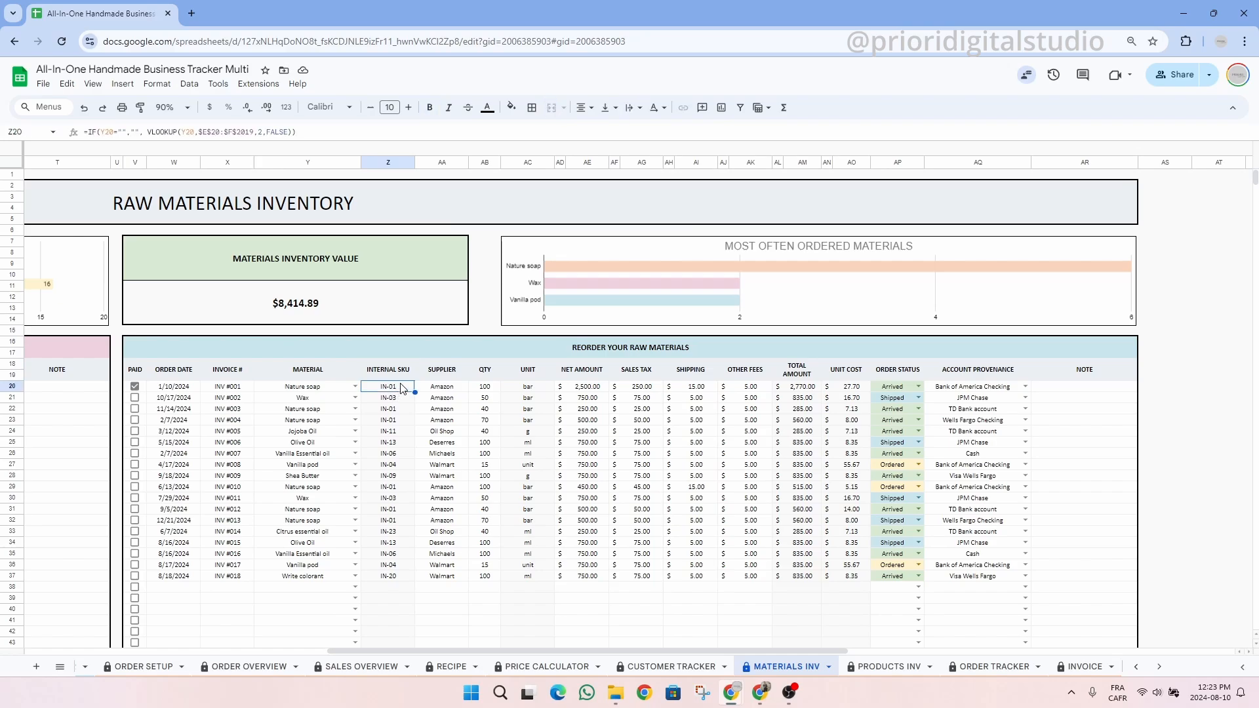
left_click(448, 370)
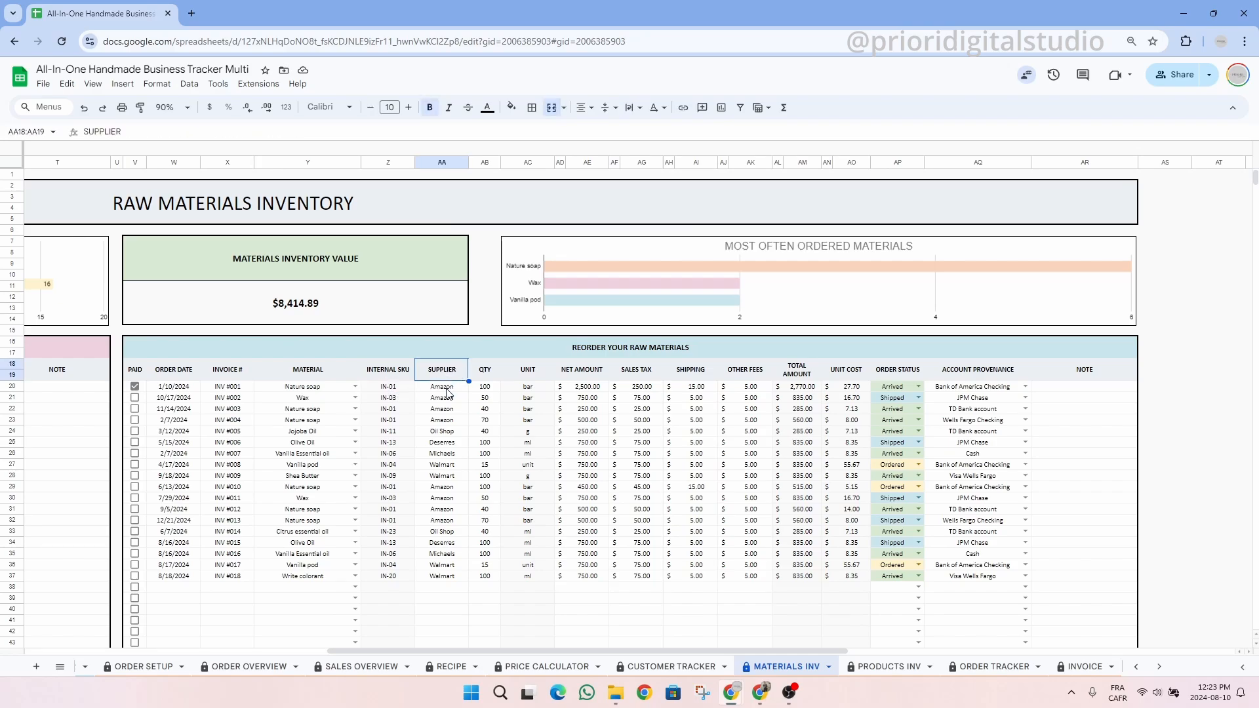
left_click_drag(448, 388, 446, 471)
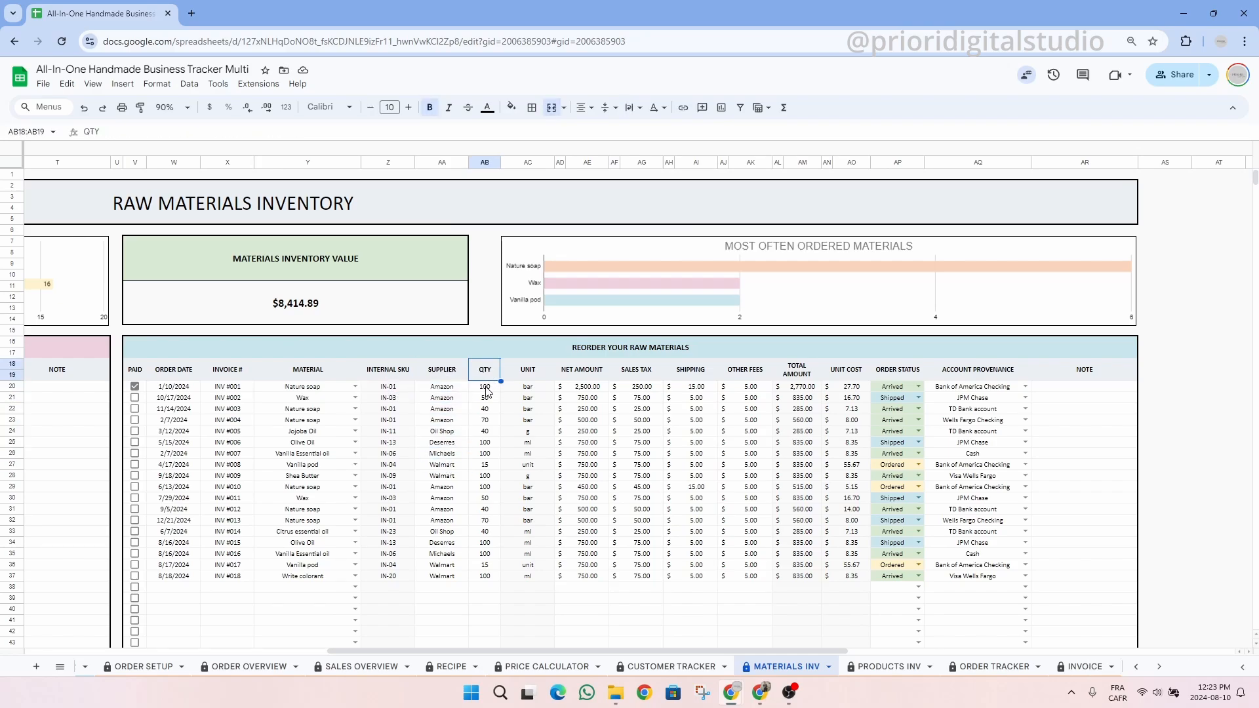
left_click_drag(484, 386, 485, 488)
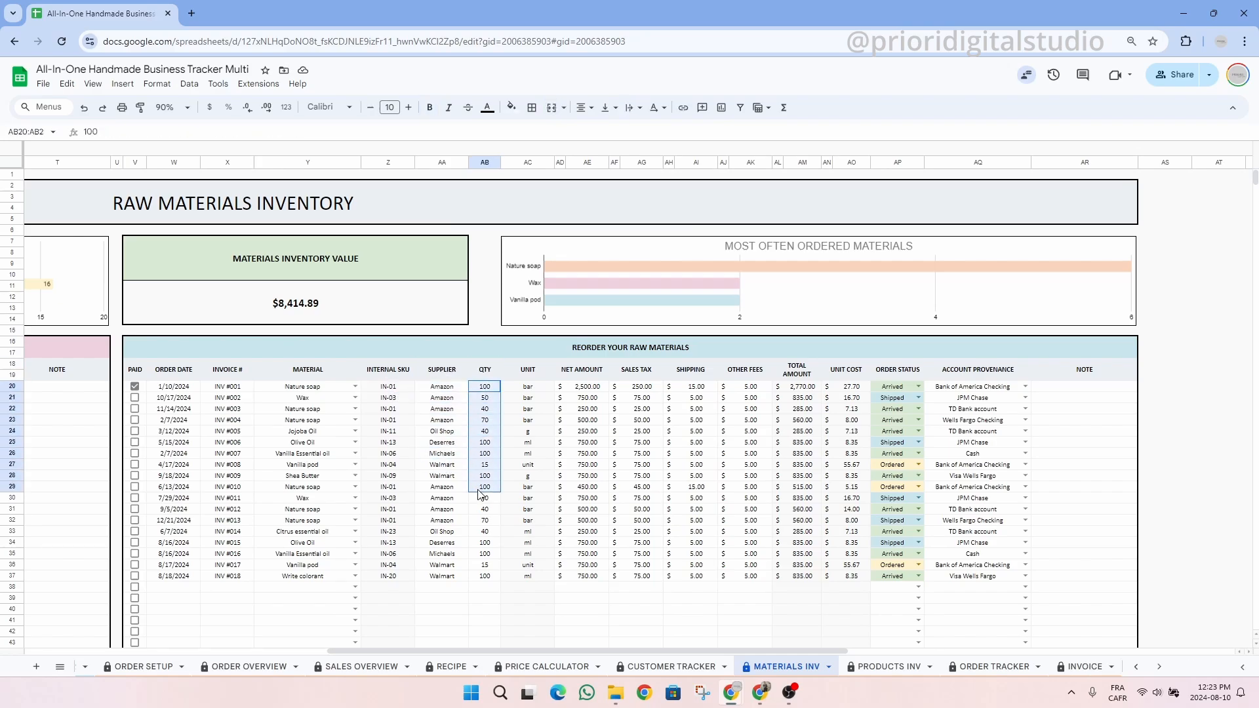
- Examine the reorder table's net amount, sales tax, shipping, other fees, total amount and unit cost columns
left_click(585, 375)
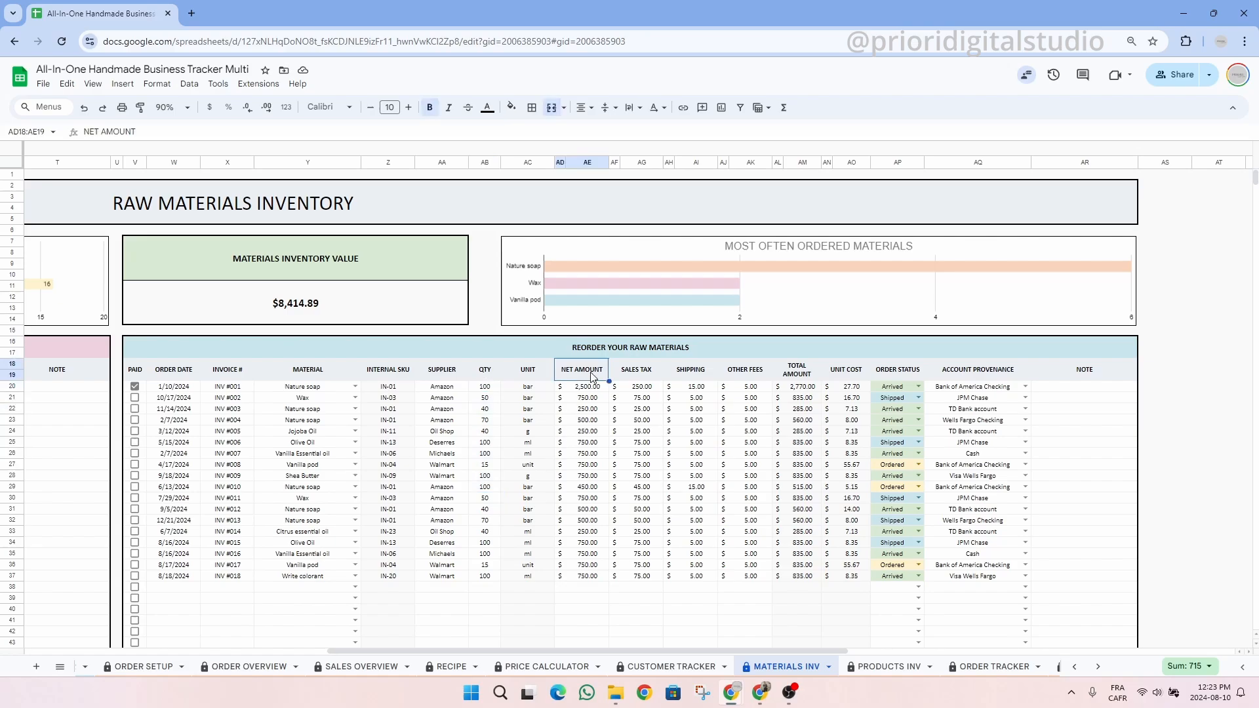
left_click(646, 376)
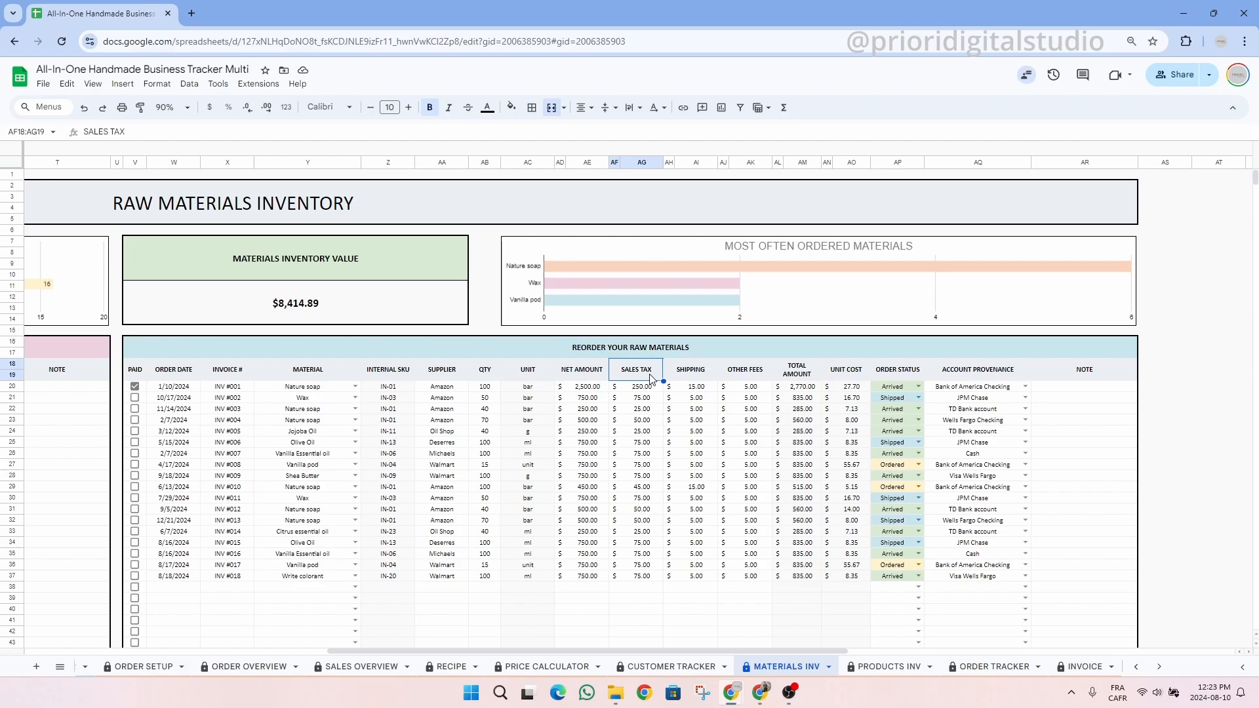
left_click(690, 379)
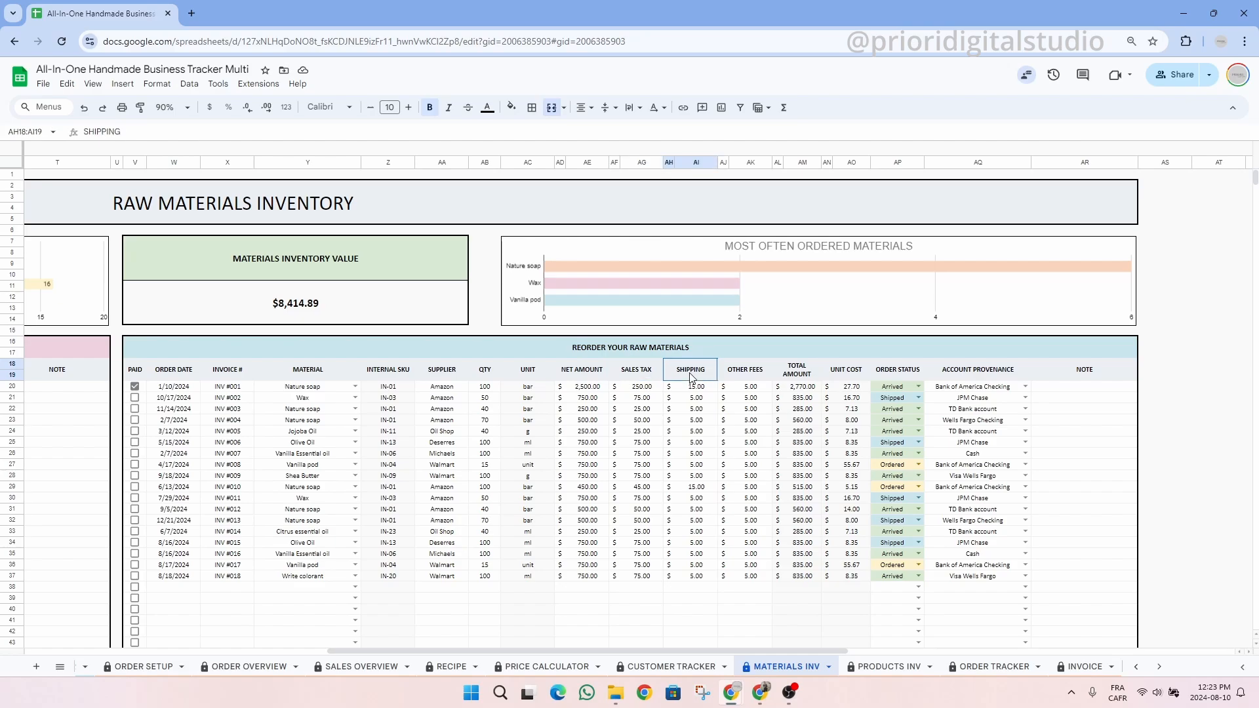
left_click(746, 376)
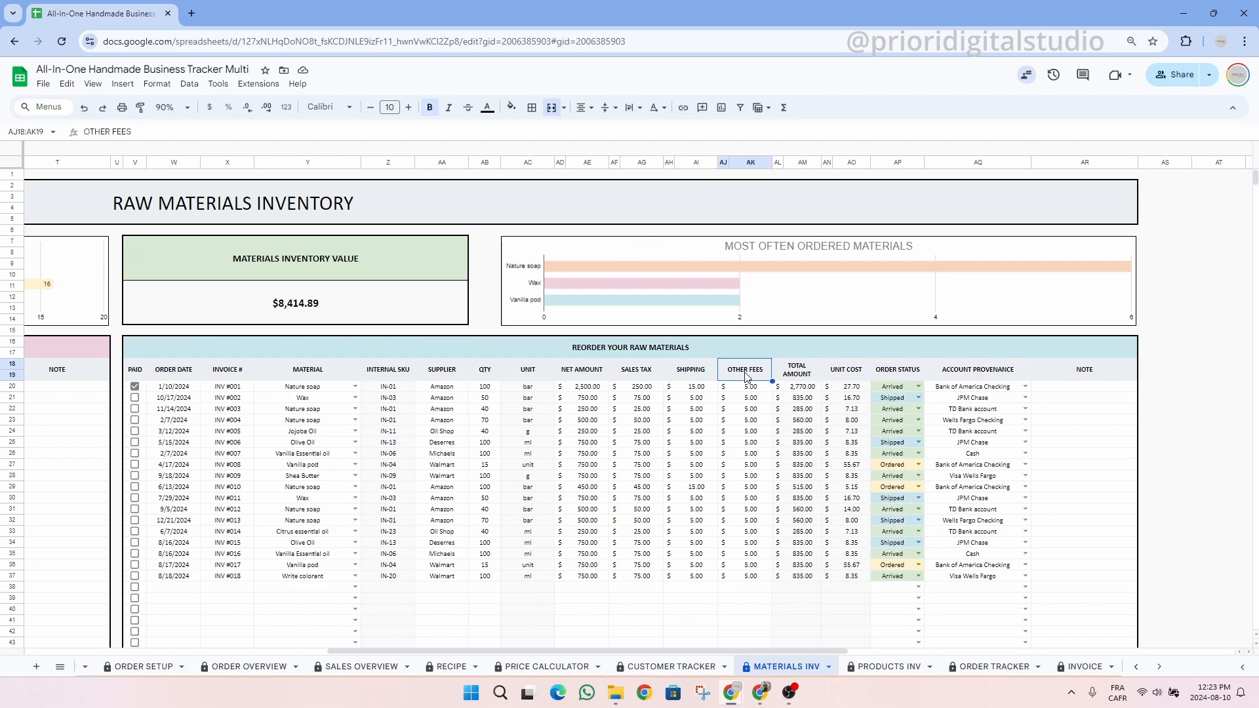
left_click(793, 378)
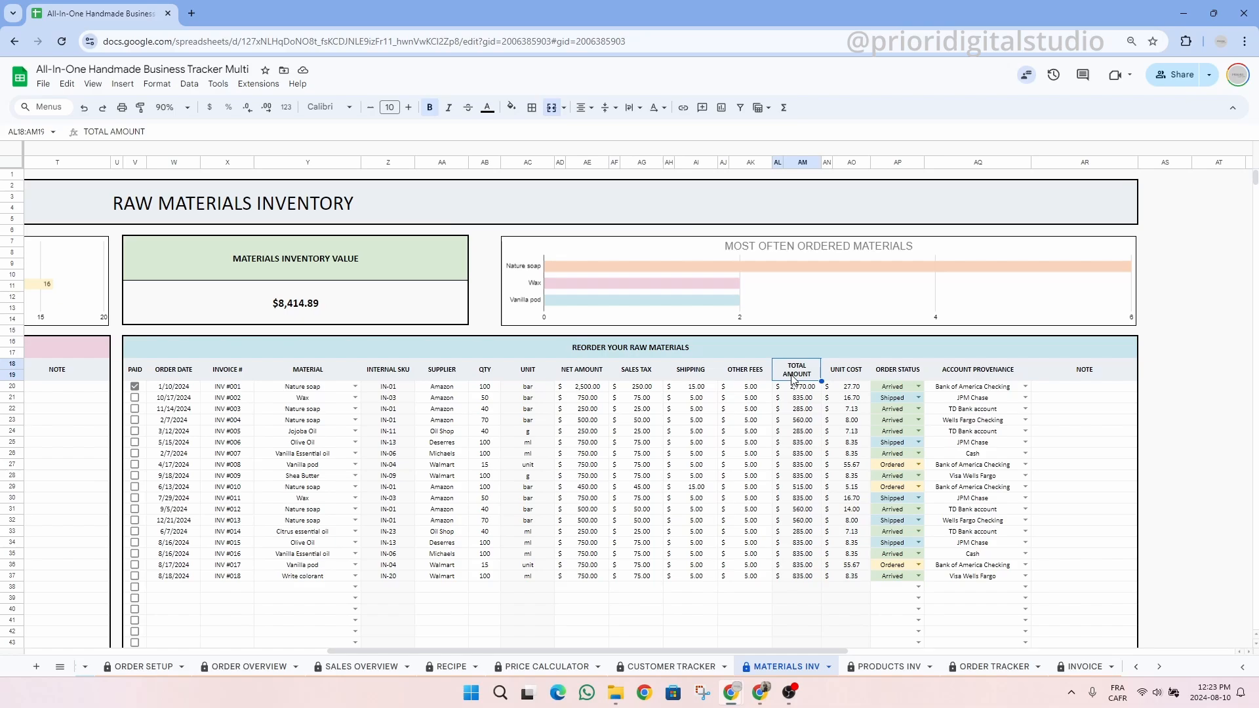
left_click(846, 368)
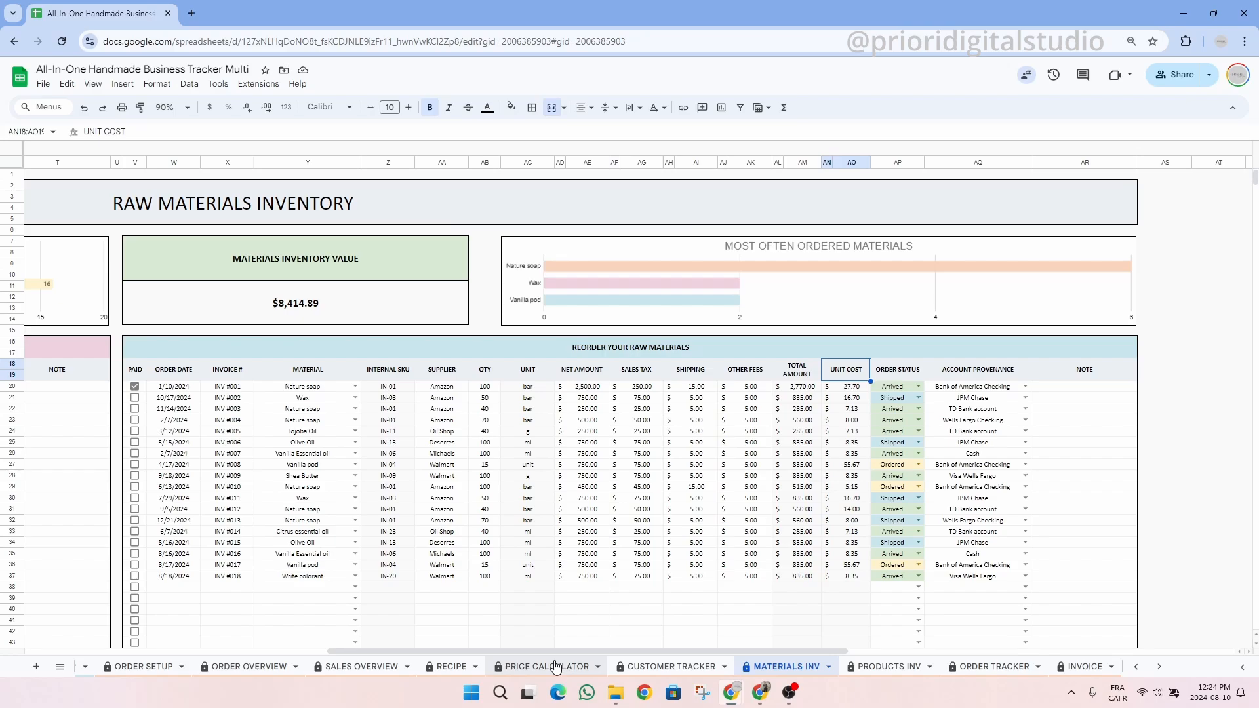
- Review the order status, account provenance and note columns of the reorder table
left_click(917, 372)
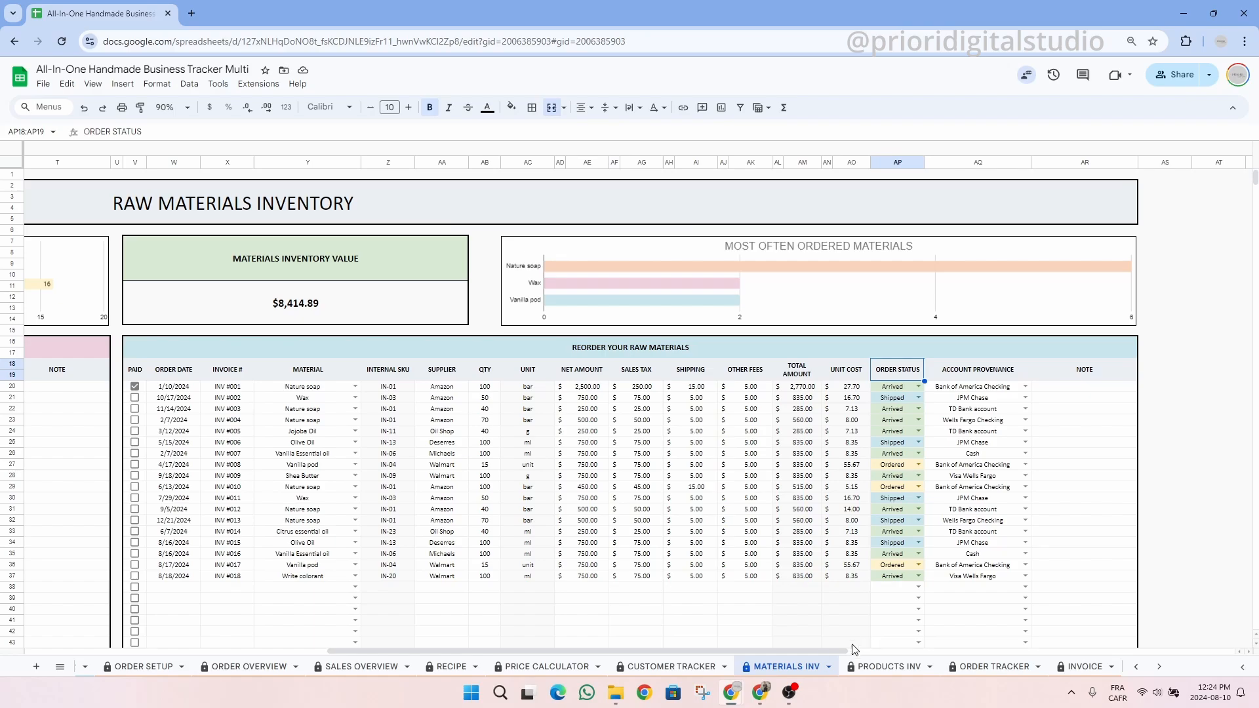
left_click_drag(803, 651, 508, 514)
left_click(974, 372)
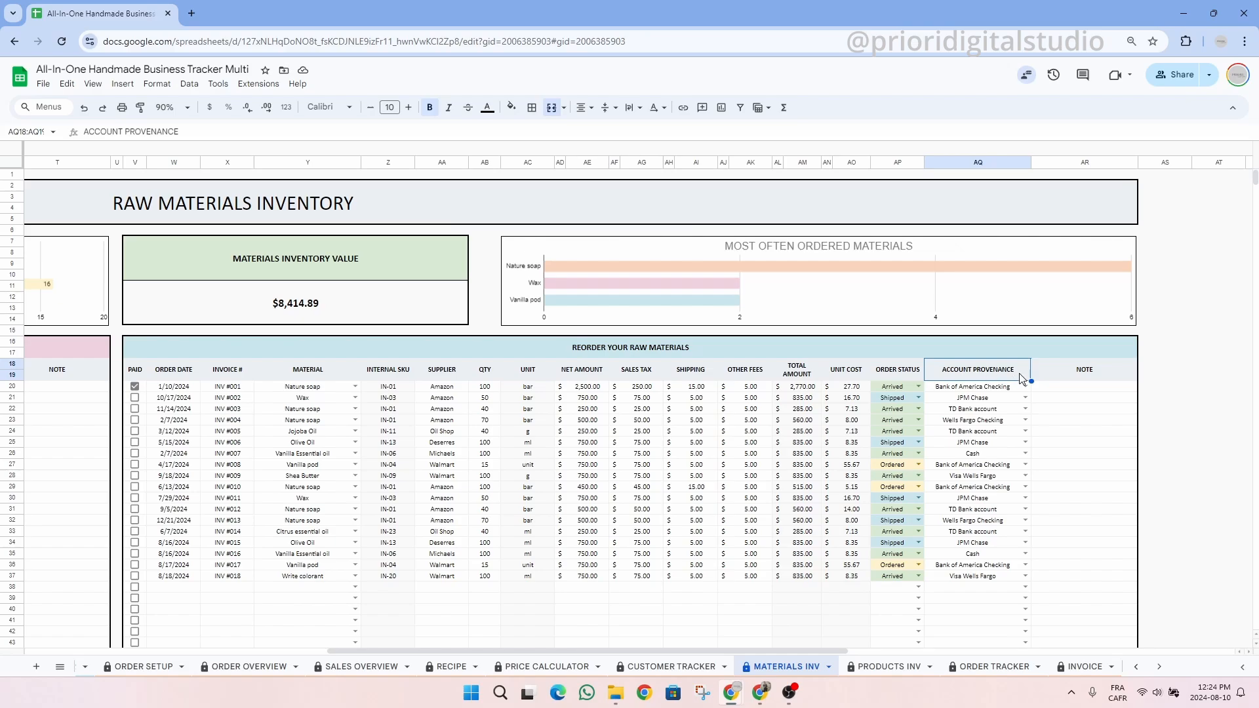
left_click(1100, 376)
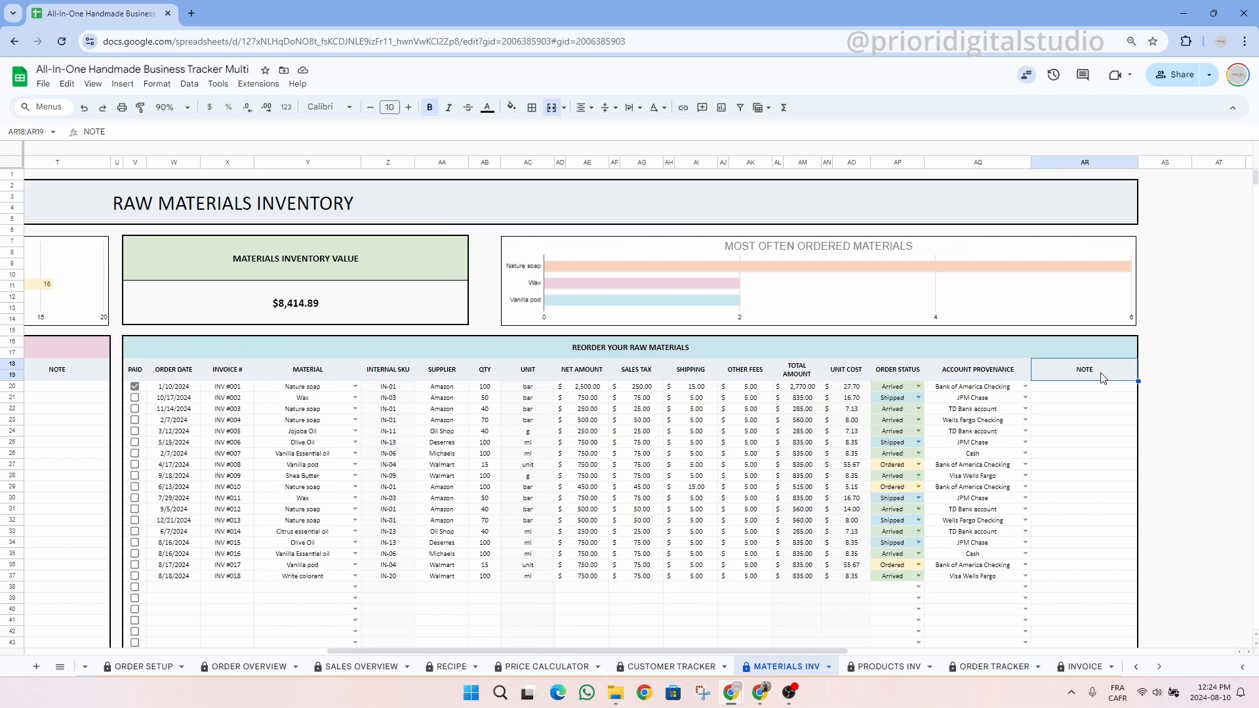
- Start a new reorder entry in row 38 dated 8/1/2024, continuing the invoice number series from the row above
left_click(226, 597)
double_click(183, 587)
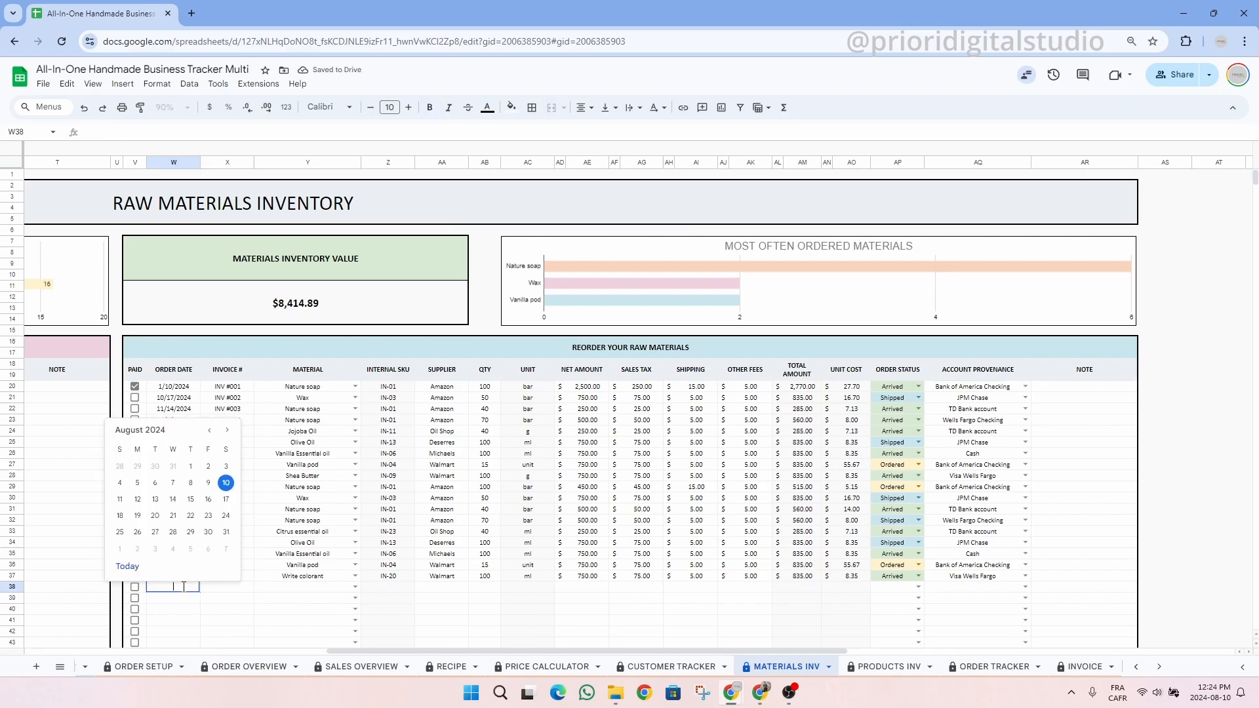
left_click(190, 466)
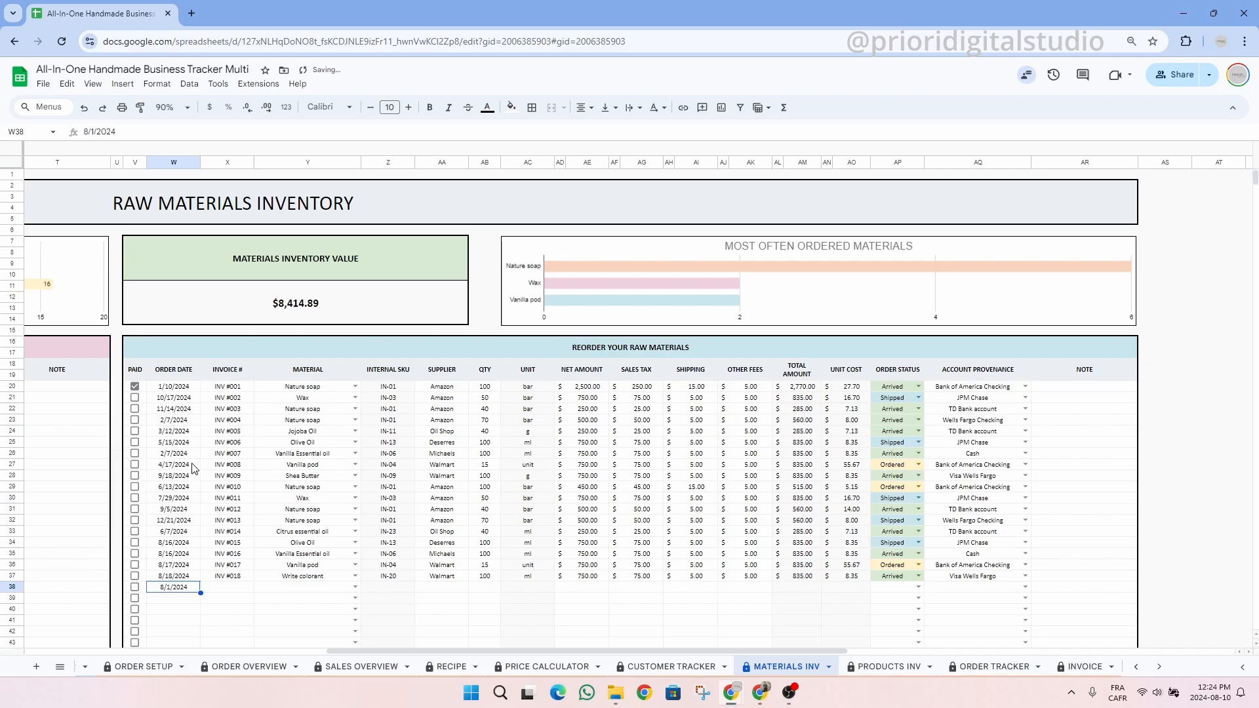
left_click(240, 591)
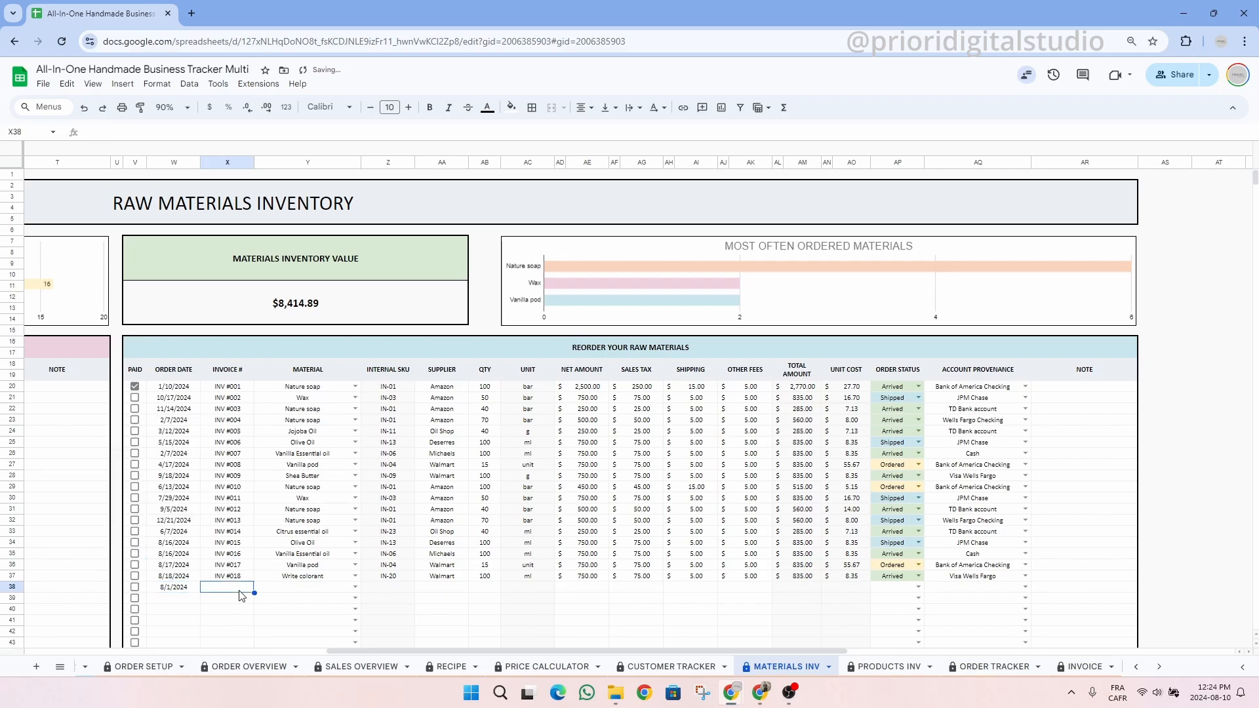
left_click(251, 576)
left_click_drag(253, 580, 253, 592)
- Choose Egg as the material of the new reorder entry in row 38
left_click(342, 592)
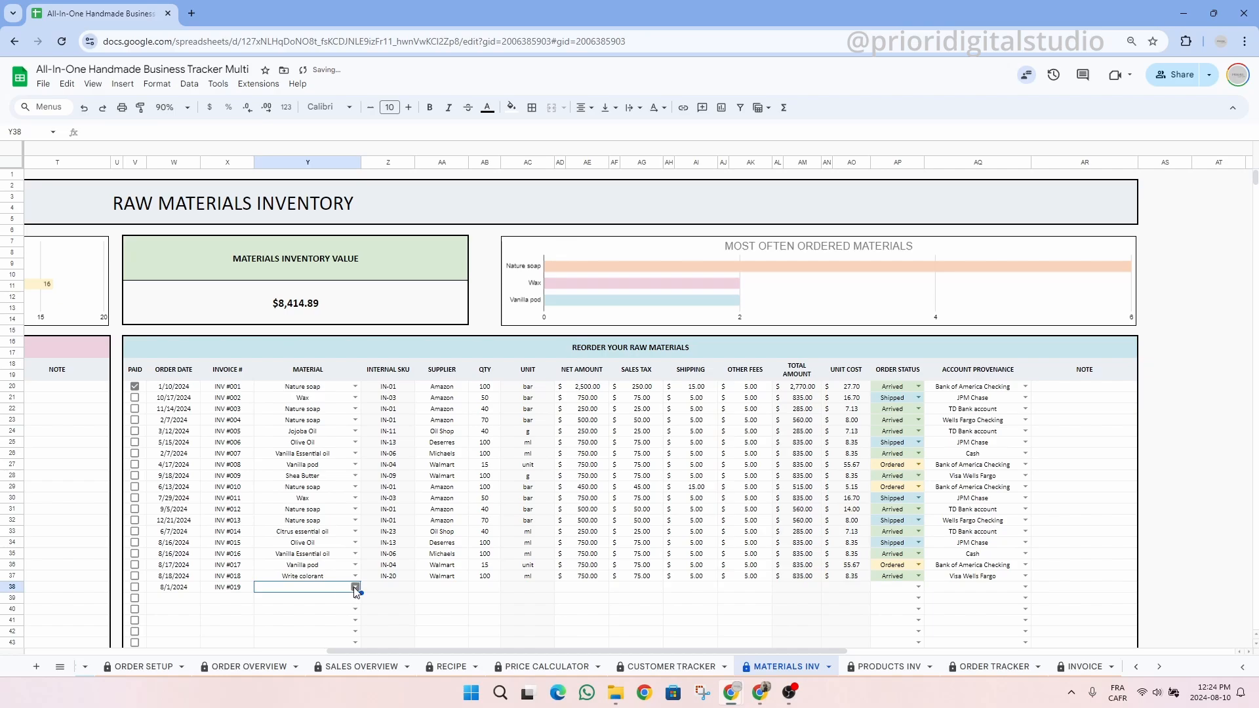
left_click(354, 587)
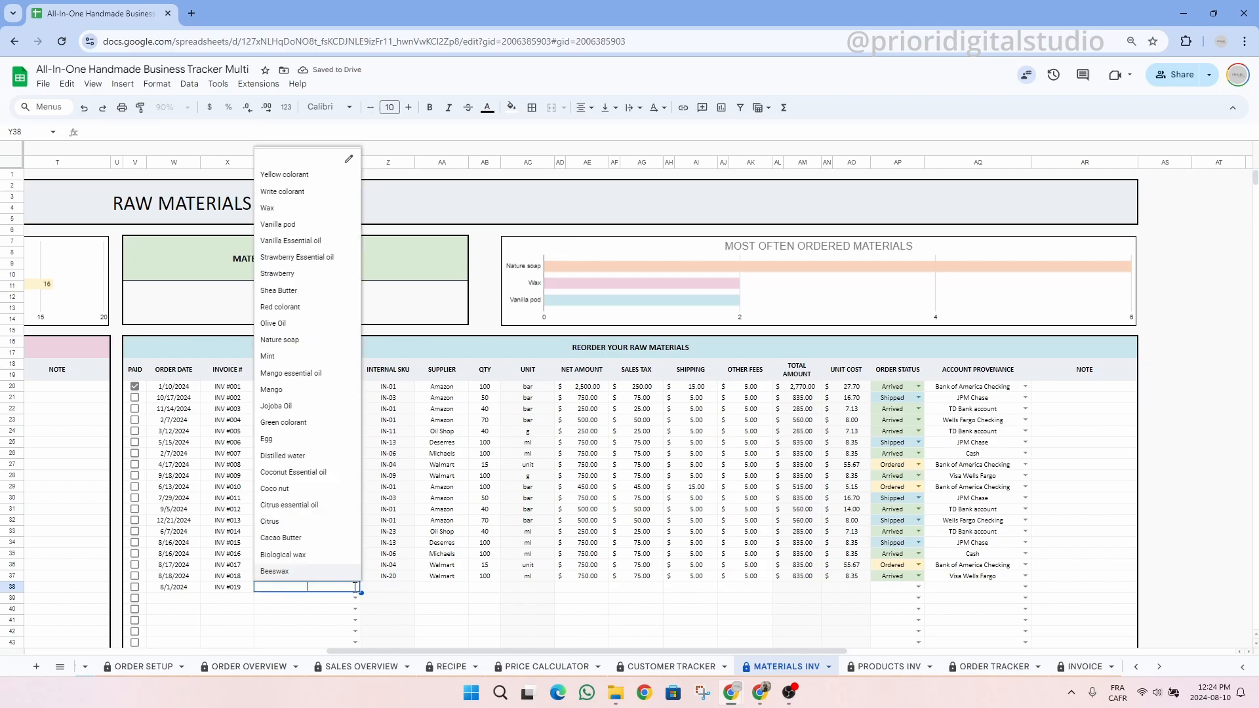
left_click(317, 439)
- Fill in the supplier of the Egg reorder in row 38 as Walmart, copied from the row above, and set its quantity to 100
left_click(443, 589)
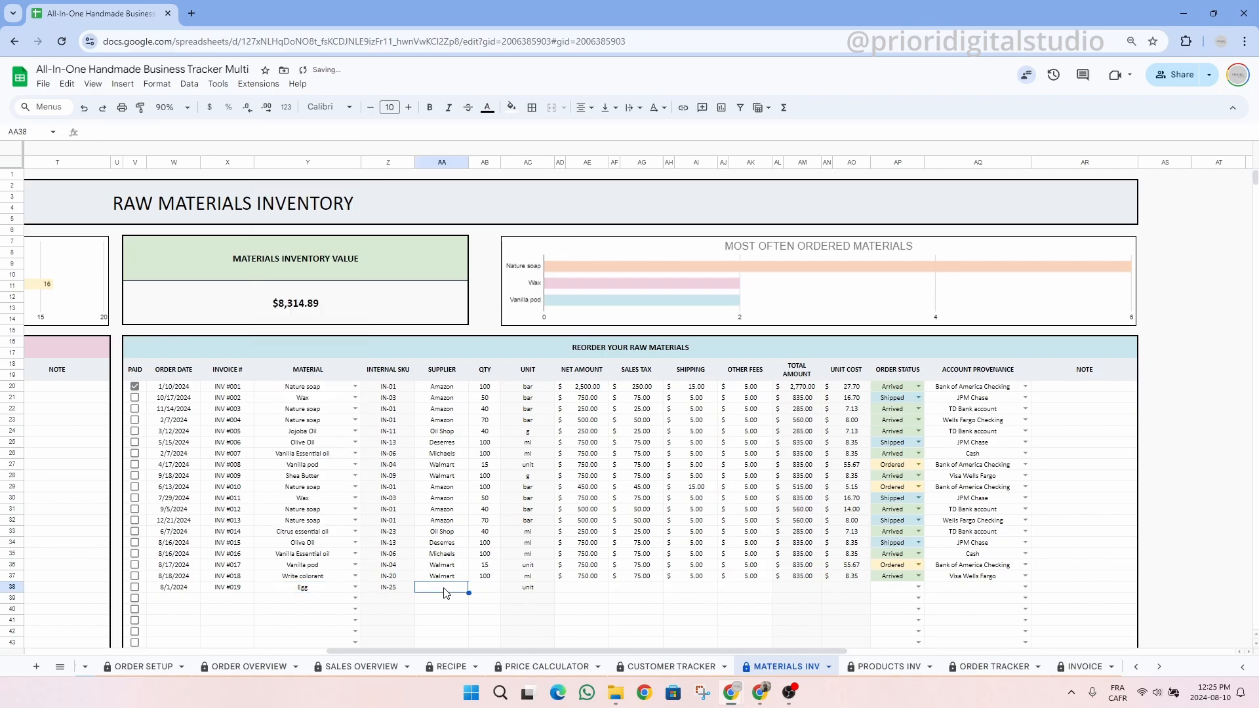
left_click(450, 578)
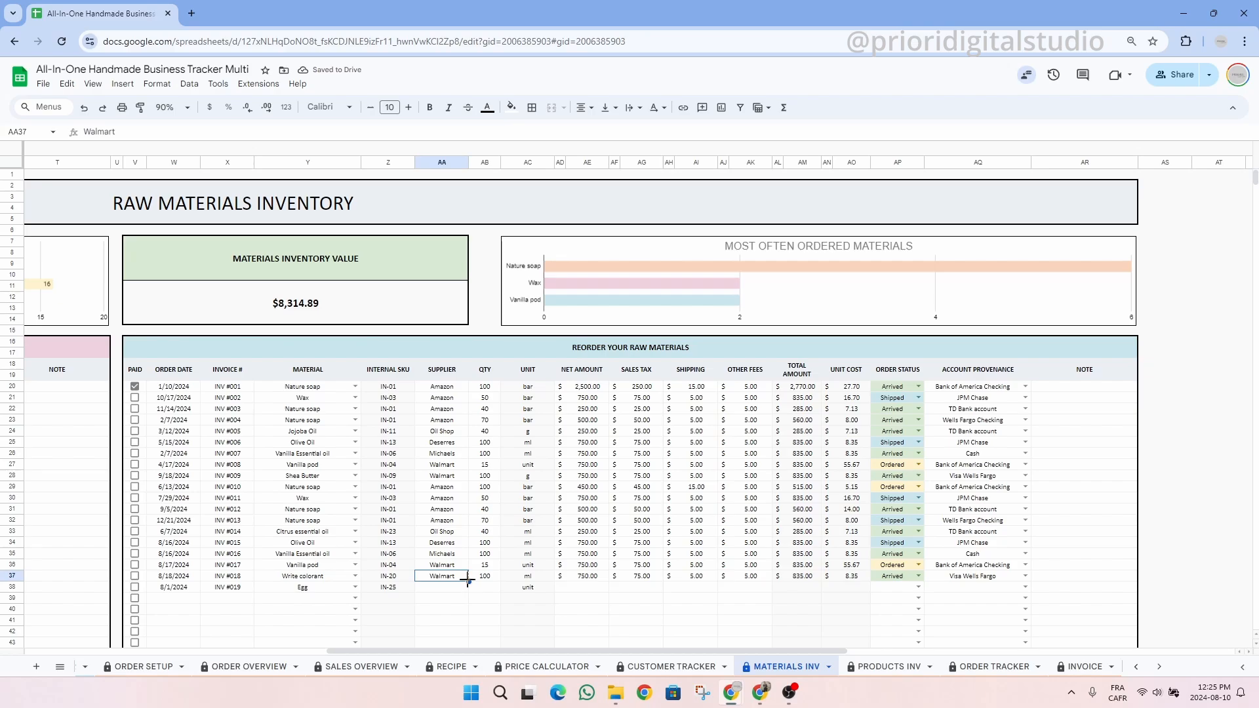
left_click_drag(467, 579, 467, 589)
left_click(486, 592)
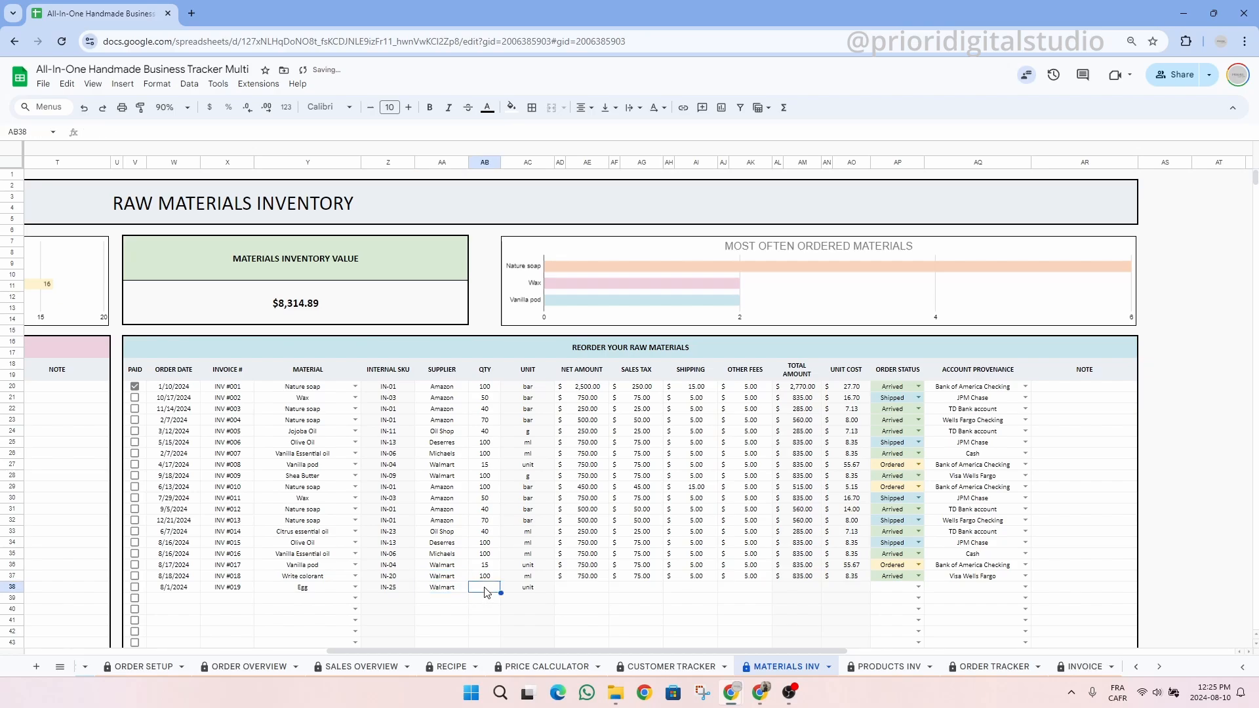
type("100")
left_click(488, 609)
- Enter a net amount of 200, shipping of 5 and other fees of 0 for the Egg reorder in row 38
left_click(588, 589)
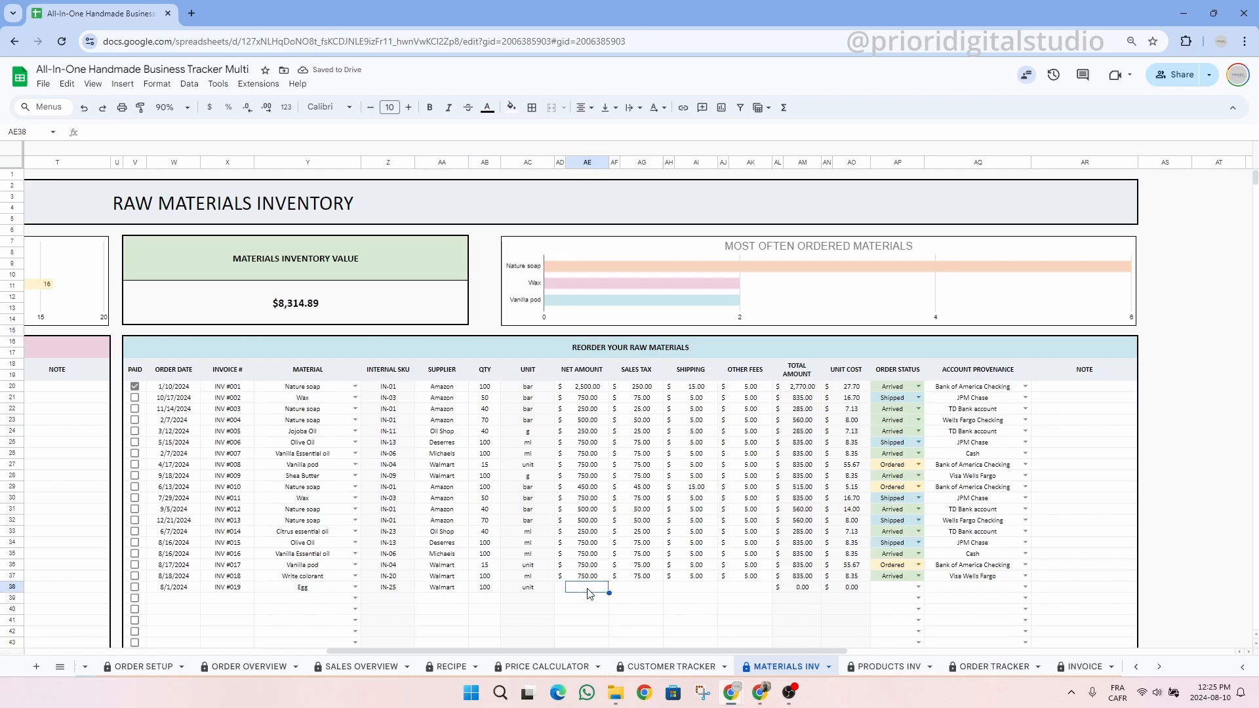
type("200")
left_click(601, 611)
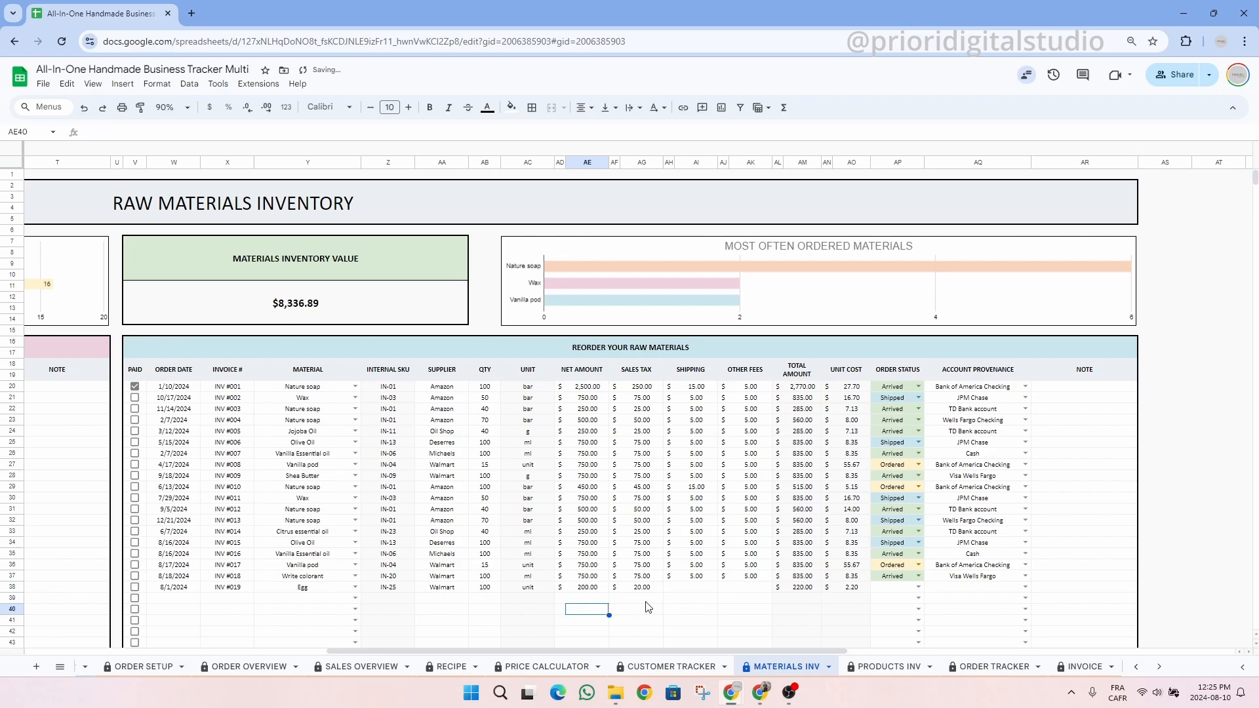
left_click(699, 590)
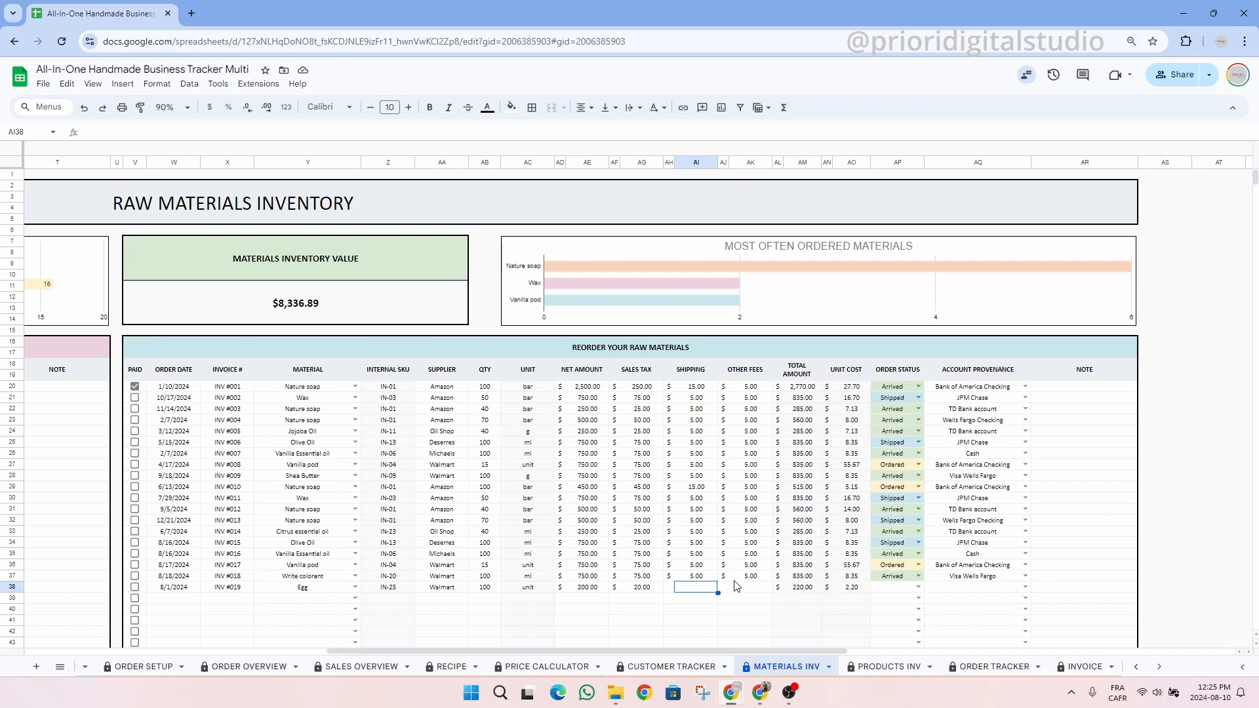
type("5")
left_click(758, 589)
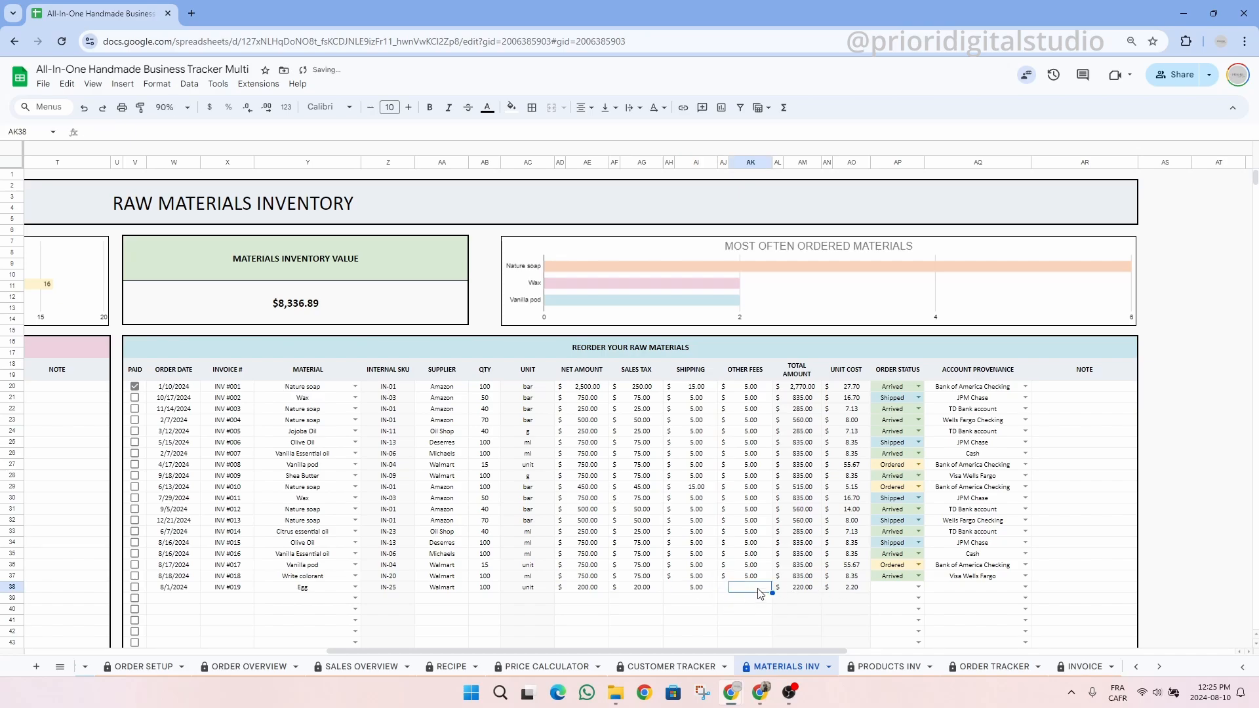
type("0")
left_click(761, 610)
- Set the Egg reorder's status to Ordered and its account provenance to Bank of America Checking
left_click(919, 587)
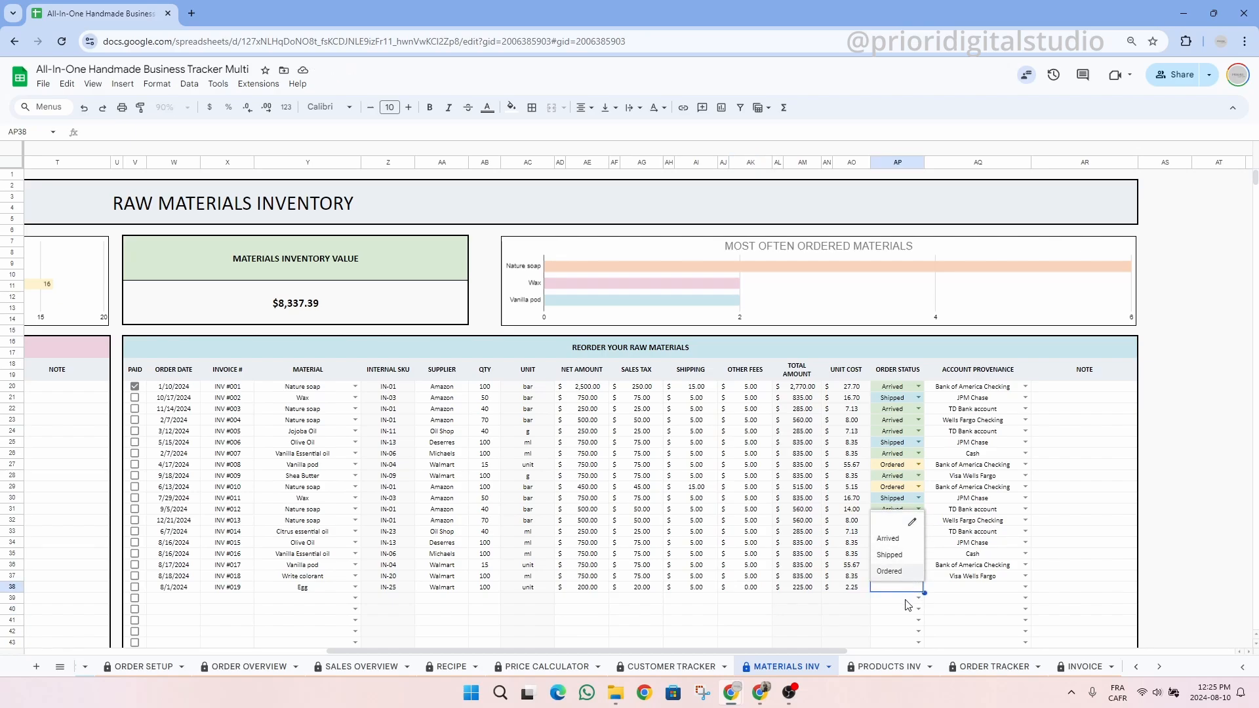
key("Return")
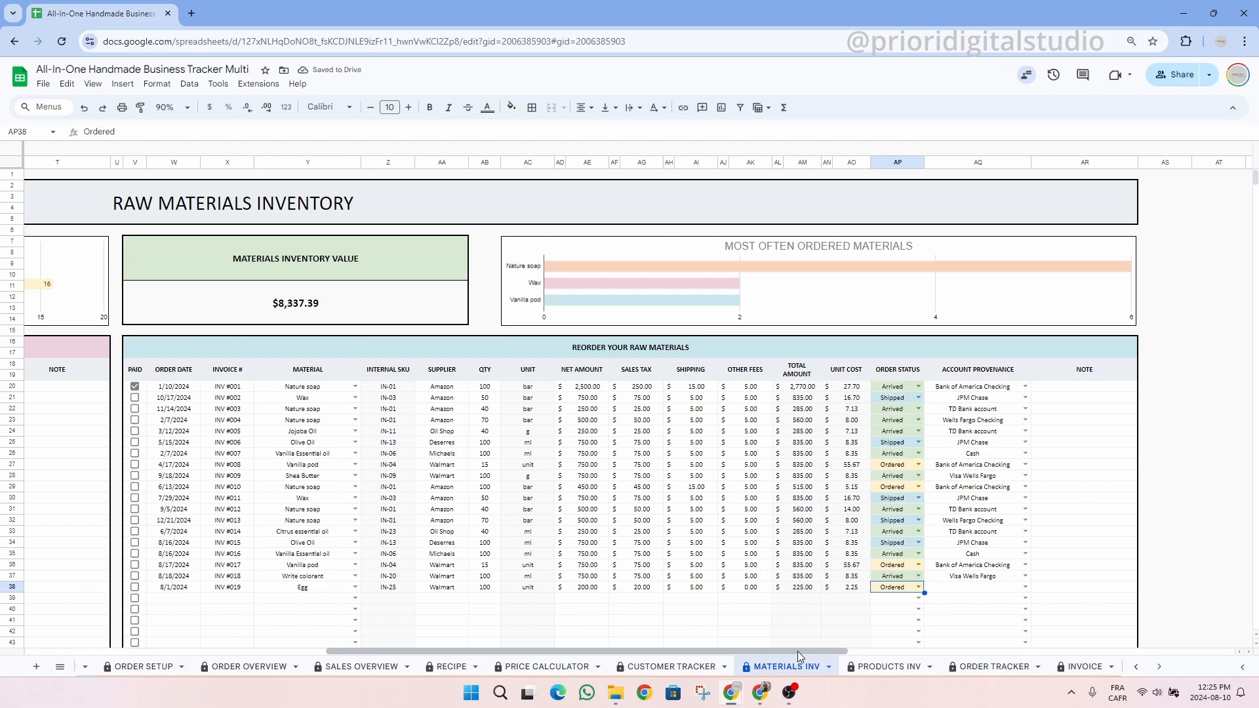
left_click(1025, 587)
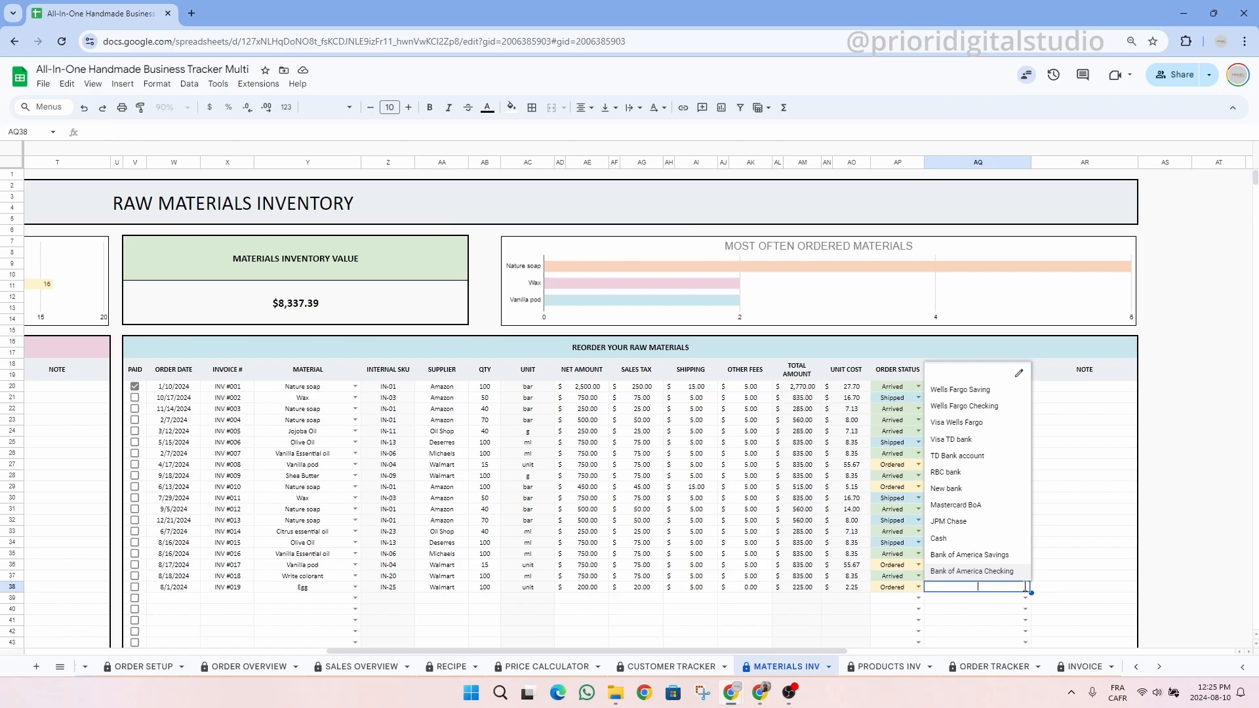
left_click(1009, 573)
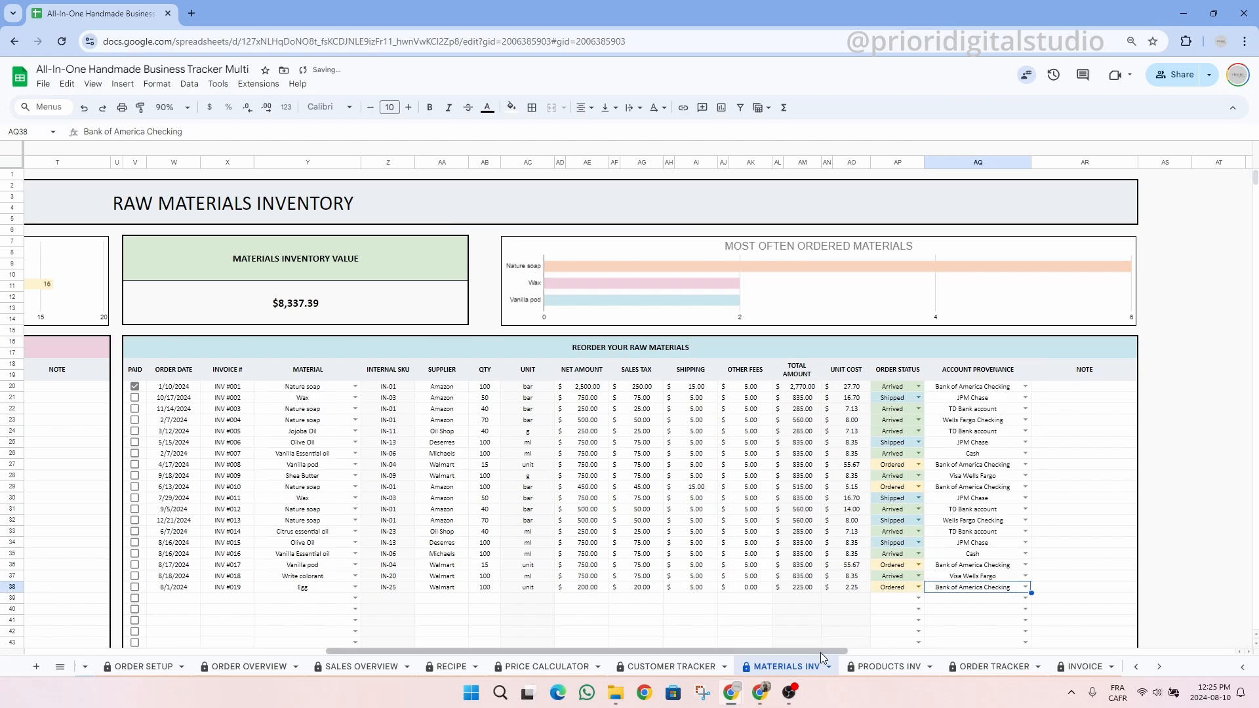
- Check the Egg row in the materials inventory tracker, examining its inventory quantity and status
left_click_drag(820, 651, 505, 664)
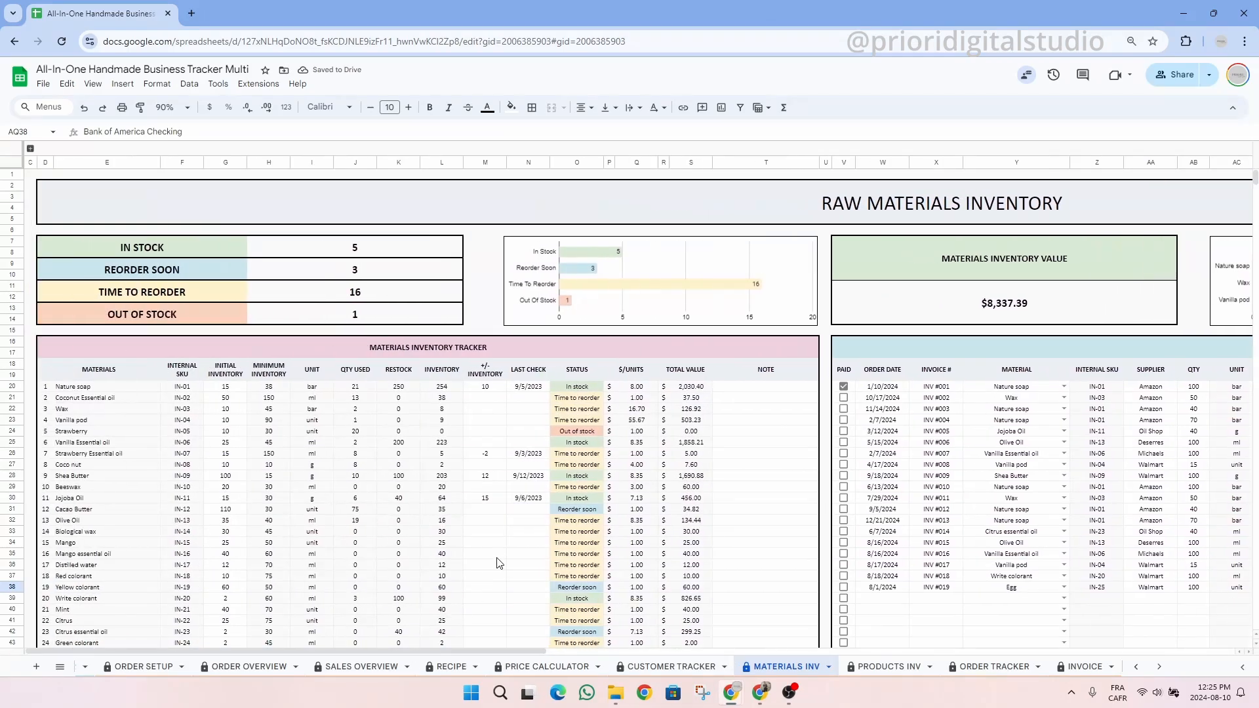
scroll(492, 539, "down", 4)
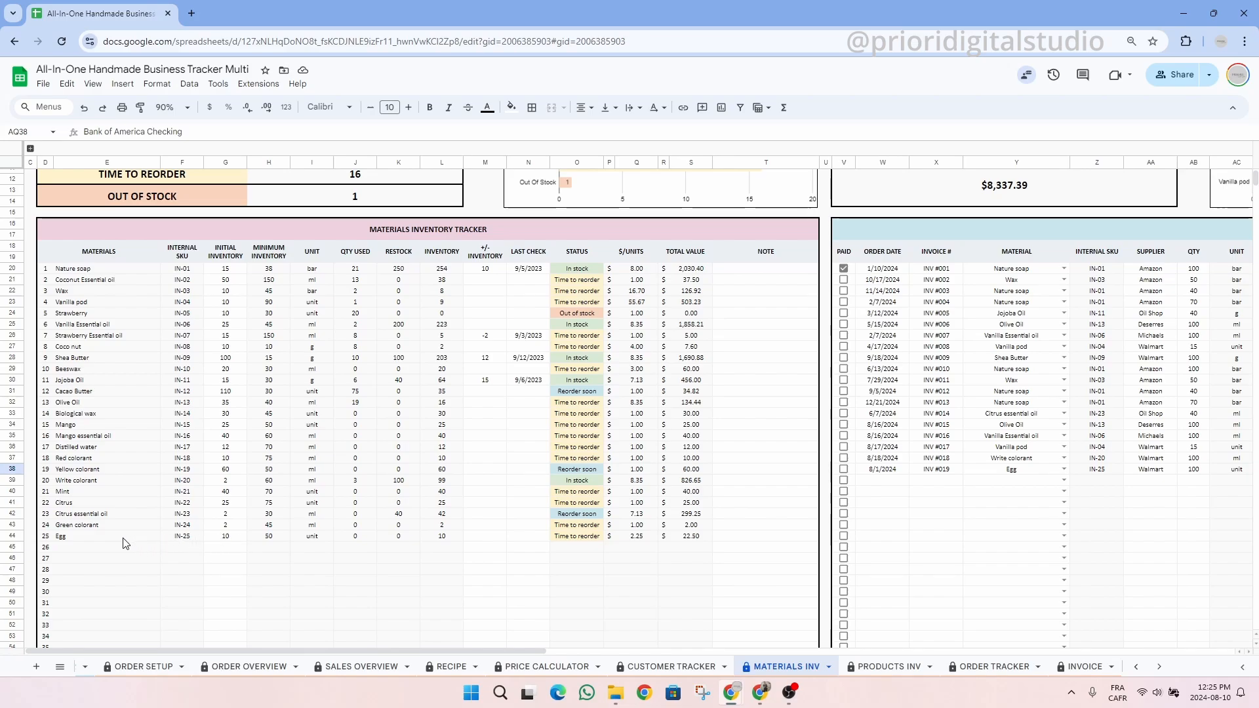
left_click_drag(115, 538, 455, 546)
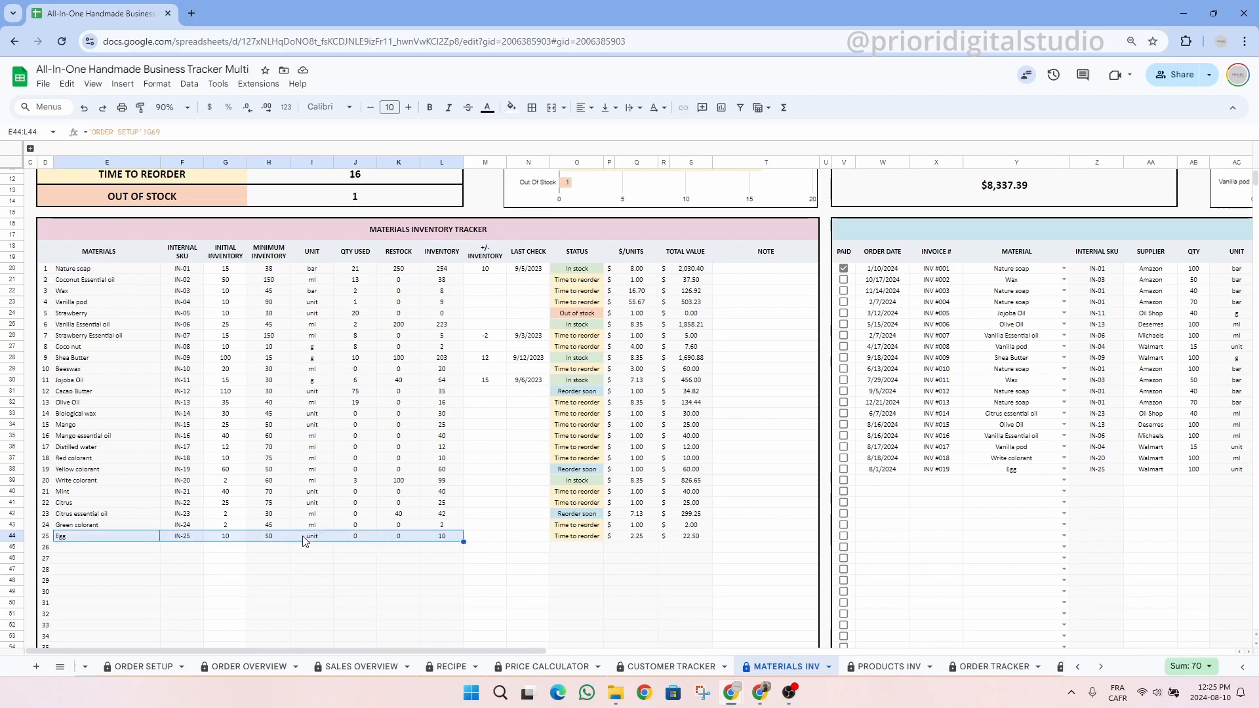
left_click(441, 252)
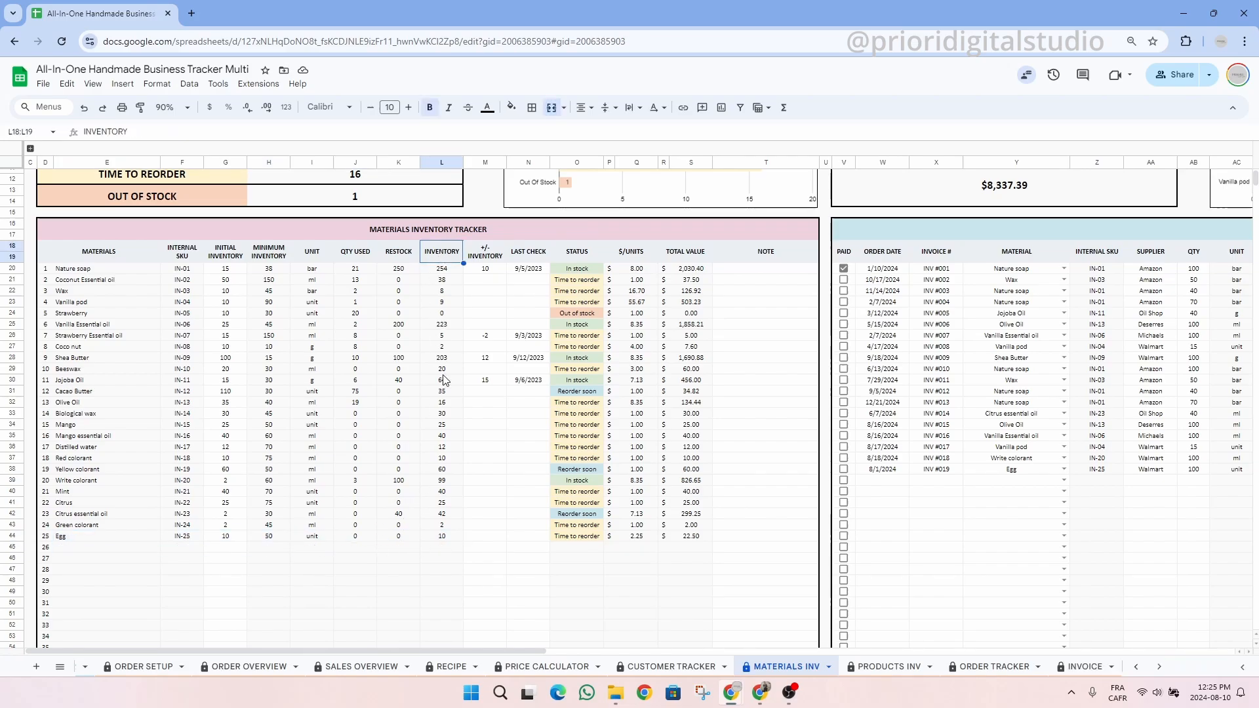
left_click(449, 537)
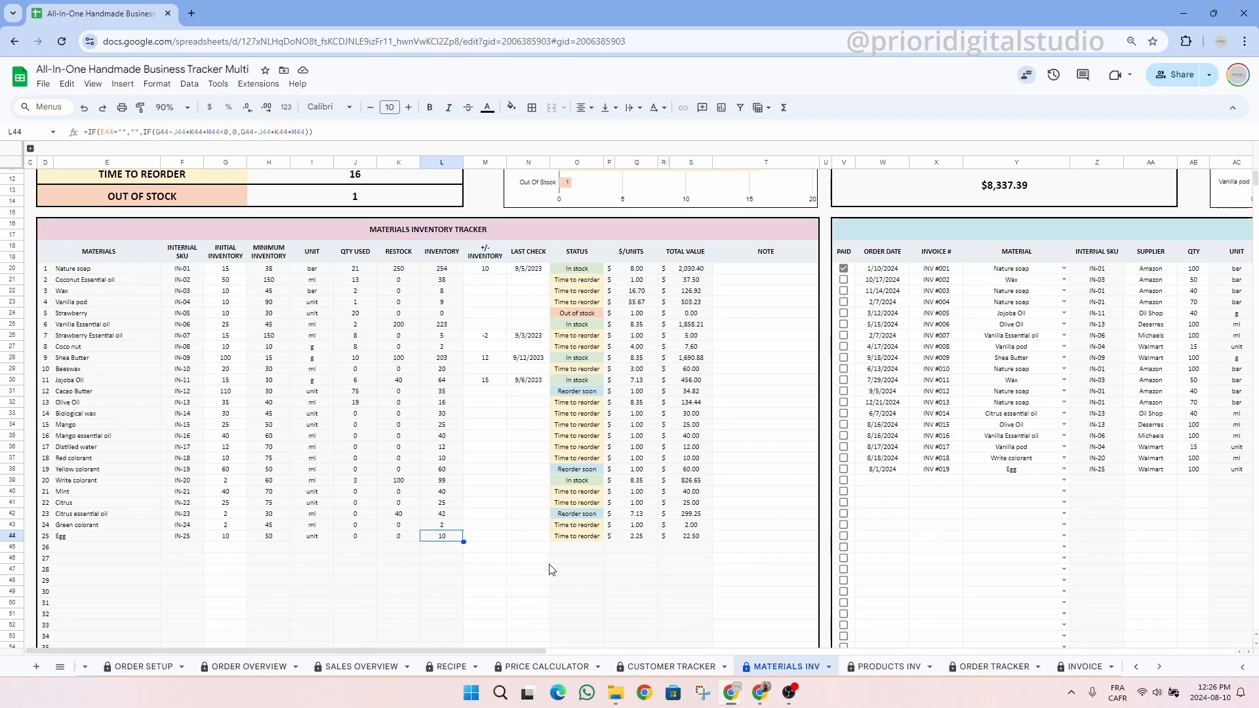
left_click(573, 537)
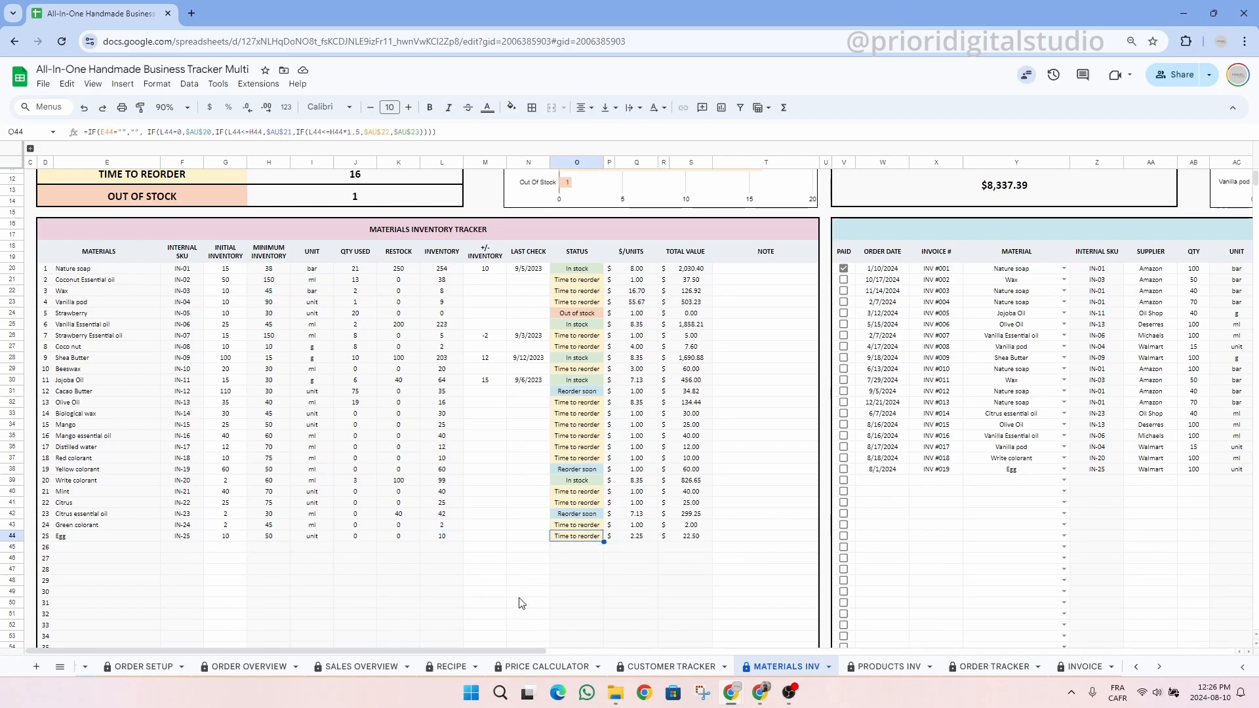
- Change the order status of the Egg reorder in row 38 to Arrived
left_click_drag(485, 651, 721, 650)
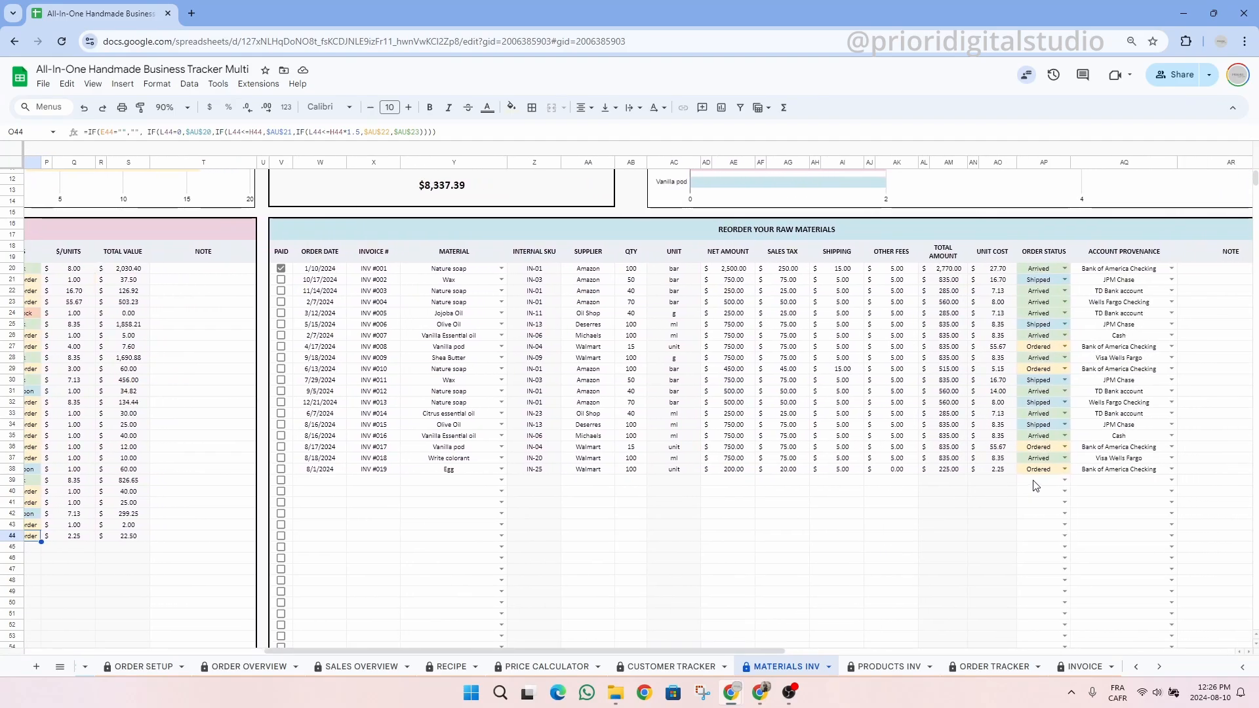
left_click(1061, 469)
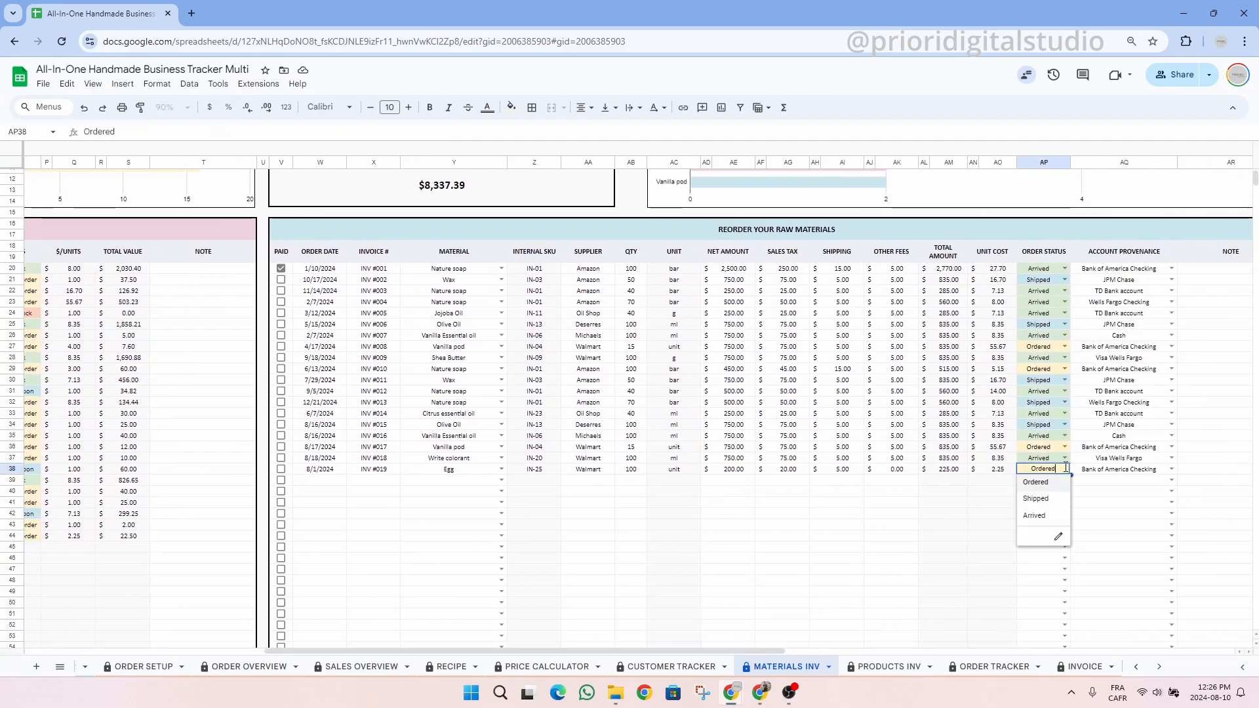
left_click(1057, 517)
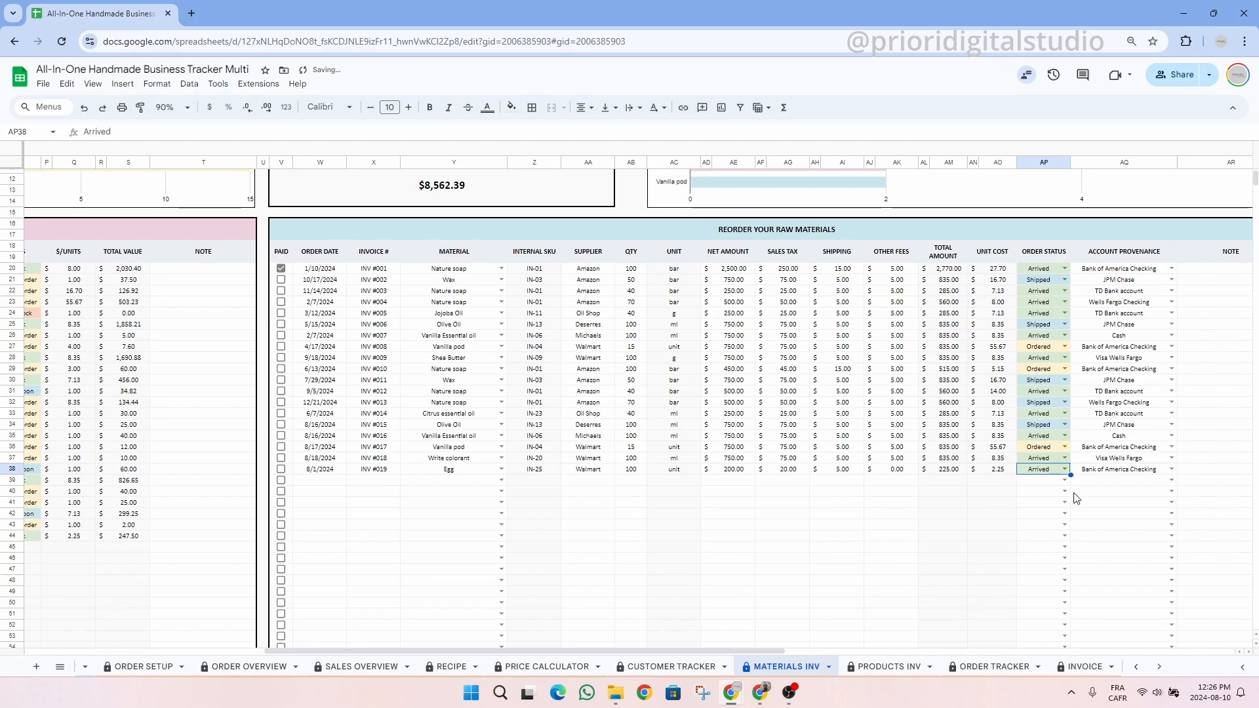
- Examine the tracker's restock and inventory columns and the Egg row's status after the order's arrival
left_click_drag(764, 651, 446, 640)
left_click(441, 536)
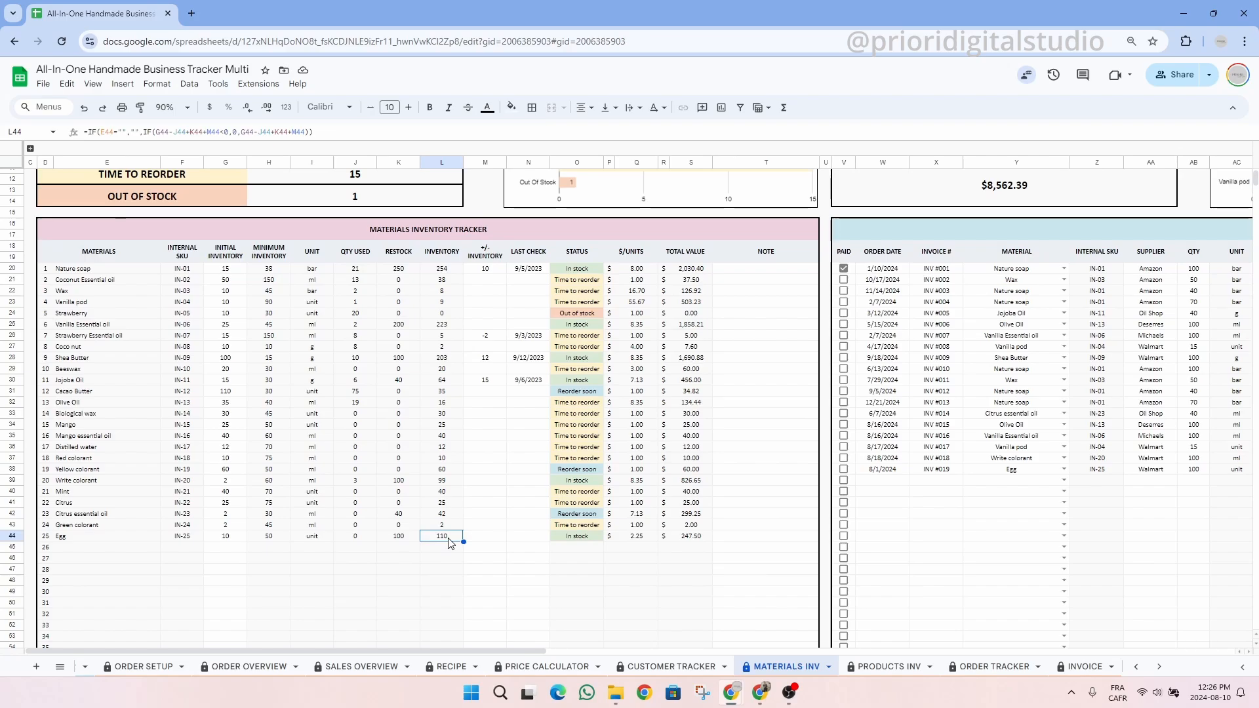
left_click(414, 537)
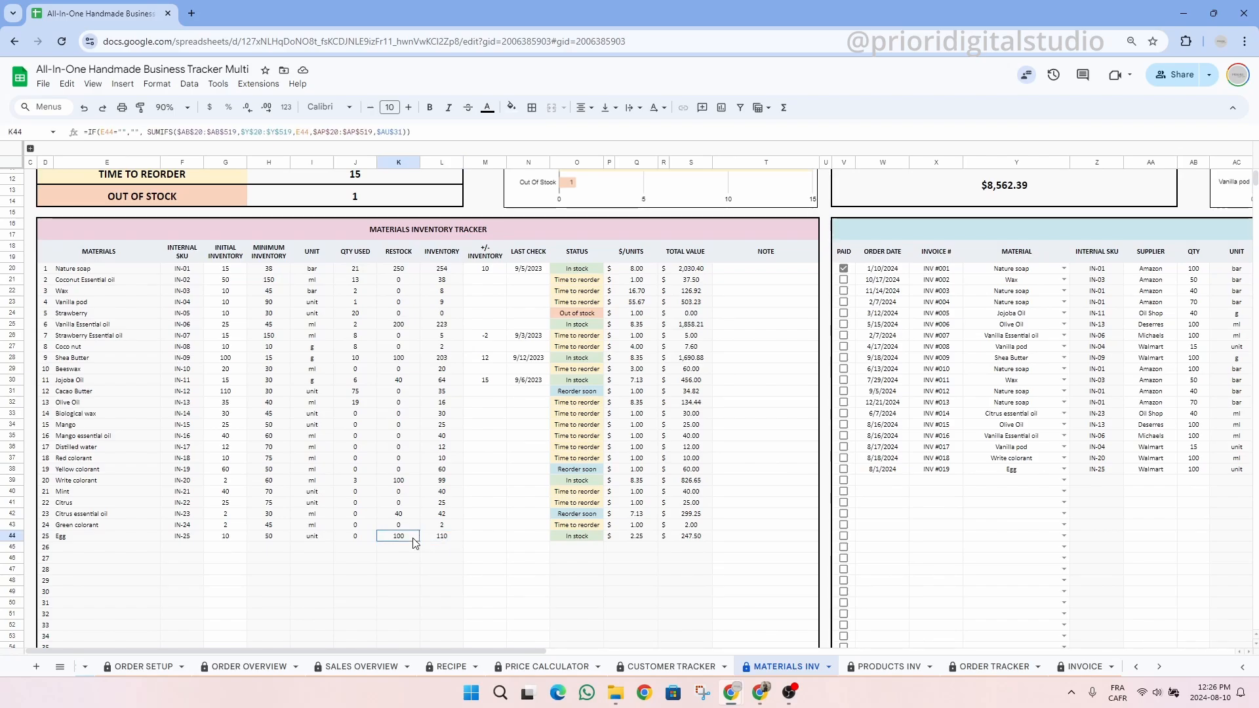
left_click_drag(411, 254, 420, 540)
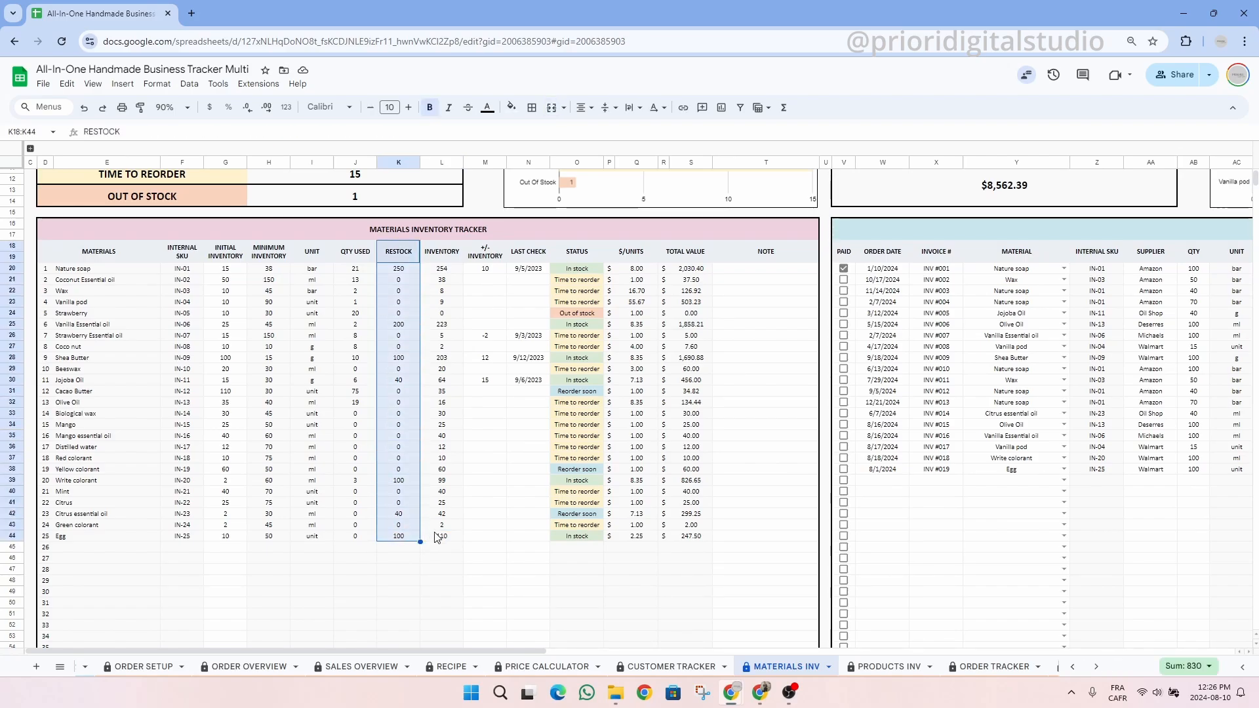
left_click(437, 537)
left_click_drag(443, 256, 452, 546)
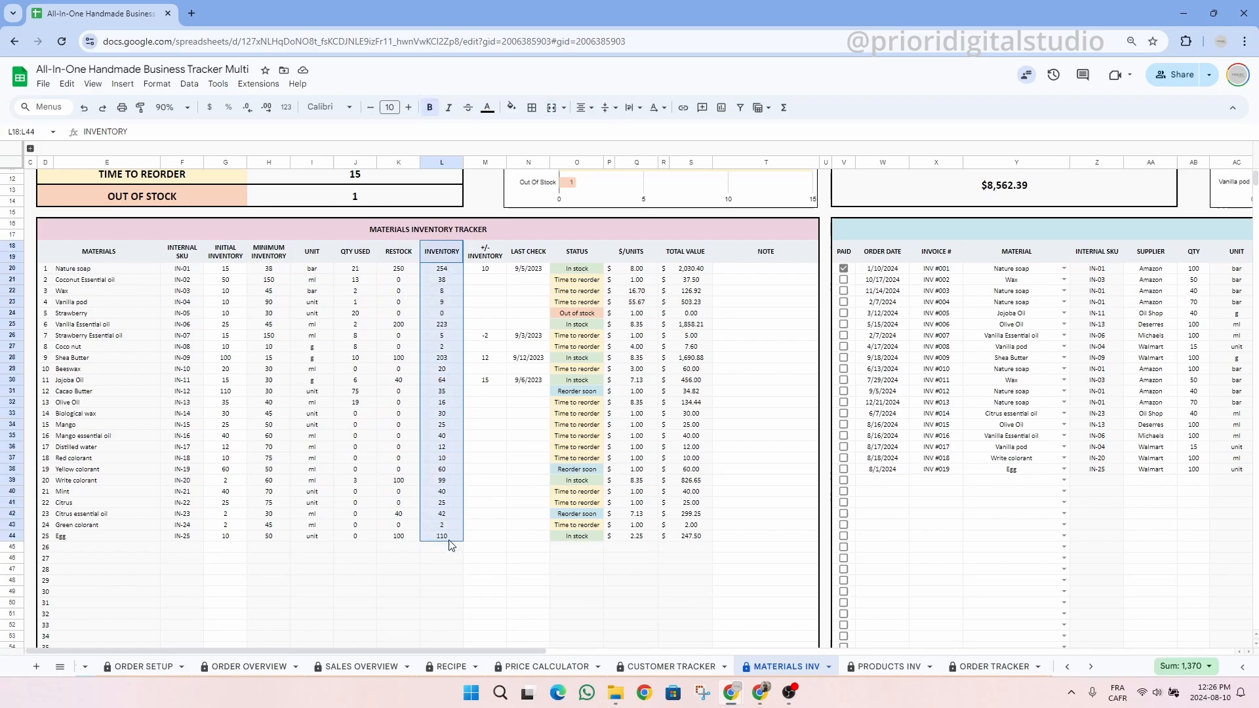
left_click(581, 539)
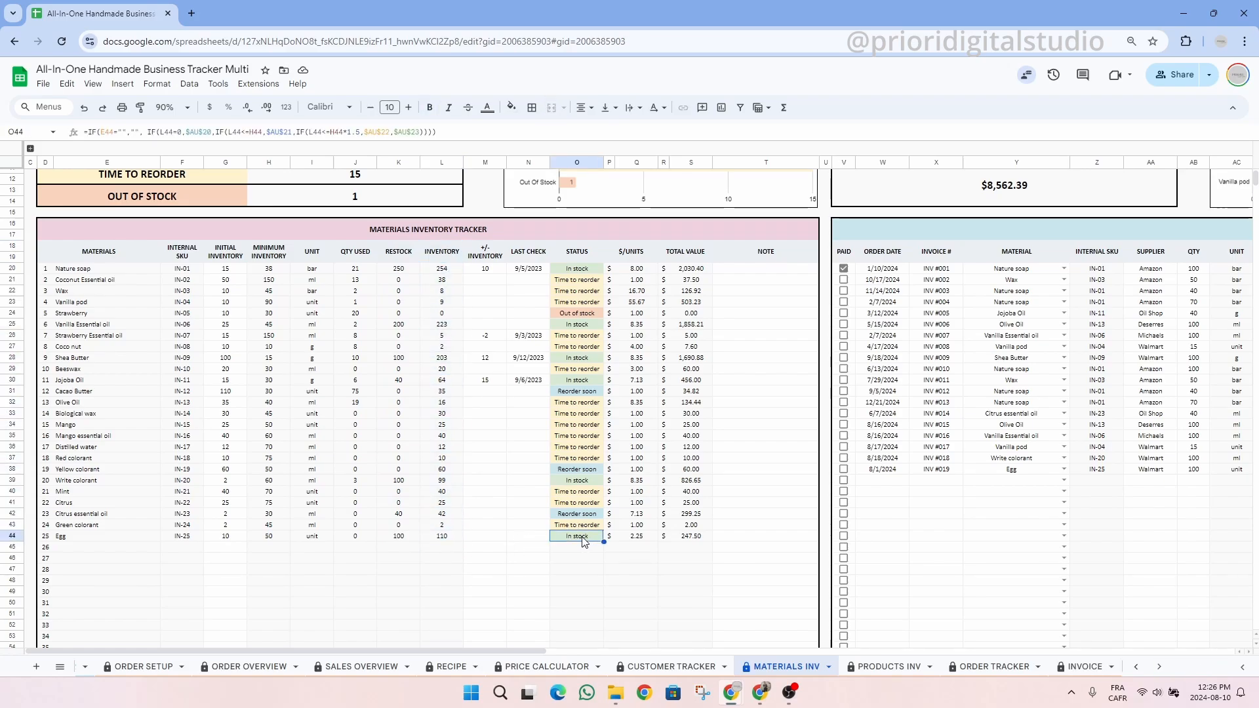
- Review the whole raw materials reorder table, including its net amount, sales tax and shipping columns
left_click_drag(287, 651, 576, 651)
scroll(577, 393, "up", 3)
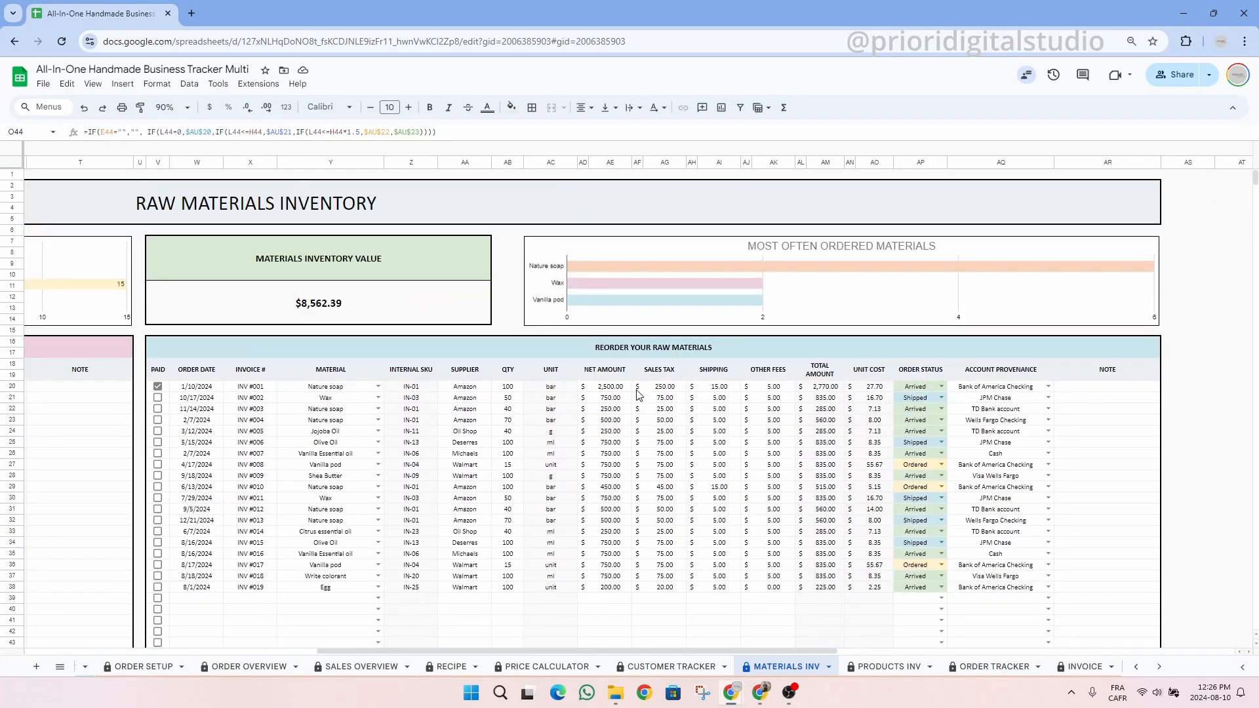
left_click_drag(640, 348, 640, 590)
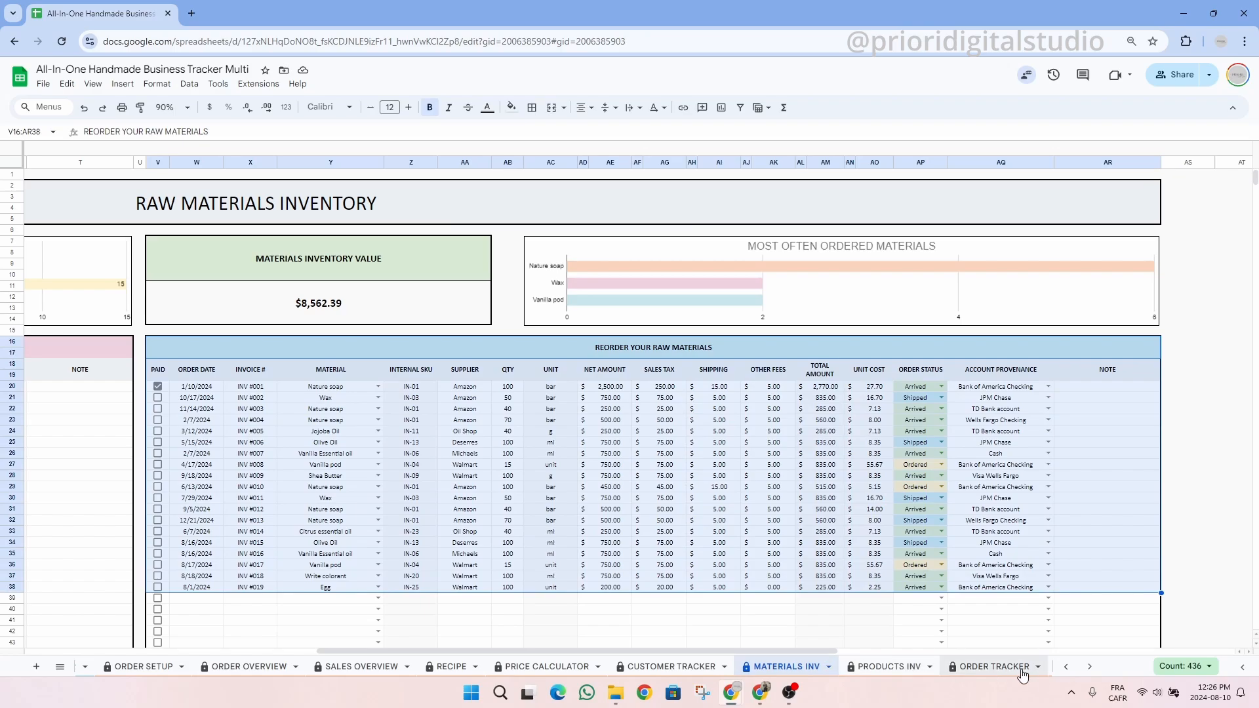
scroll(1025, 673, "down", 5)
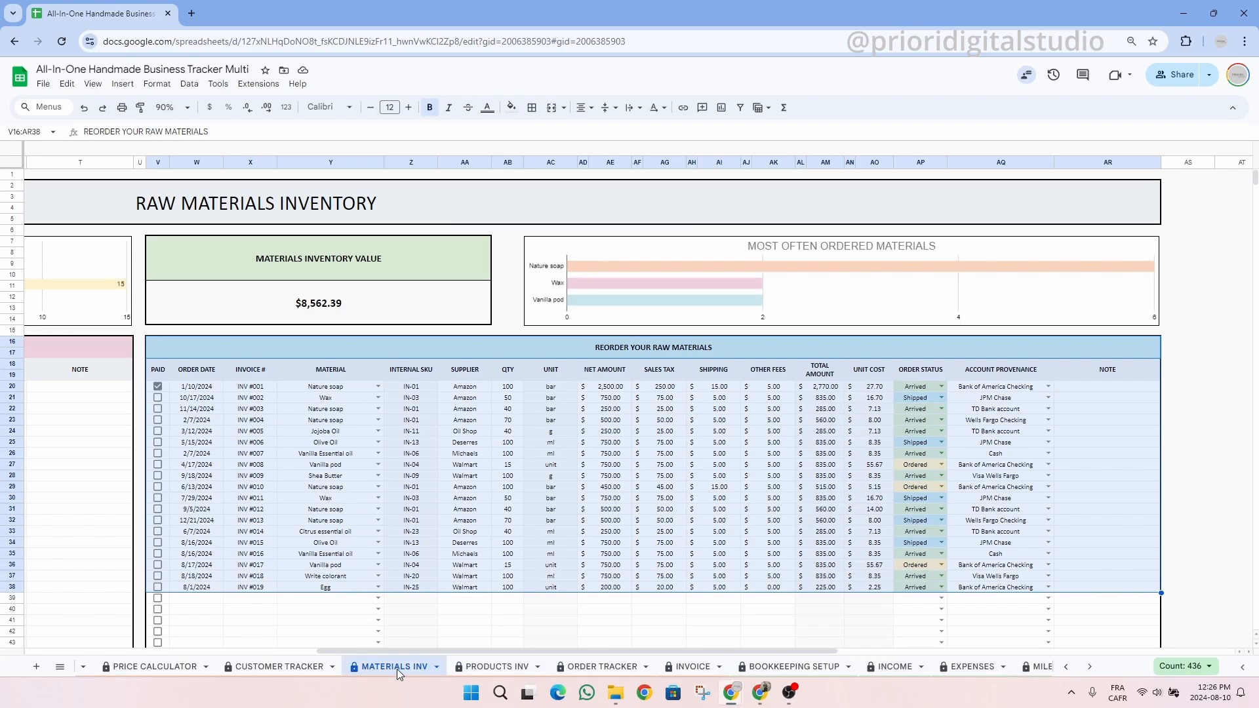
left_click(618, 372)
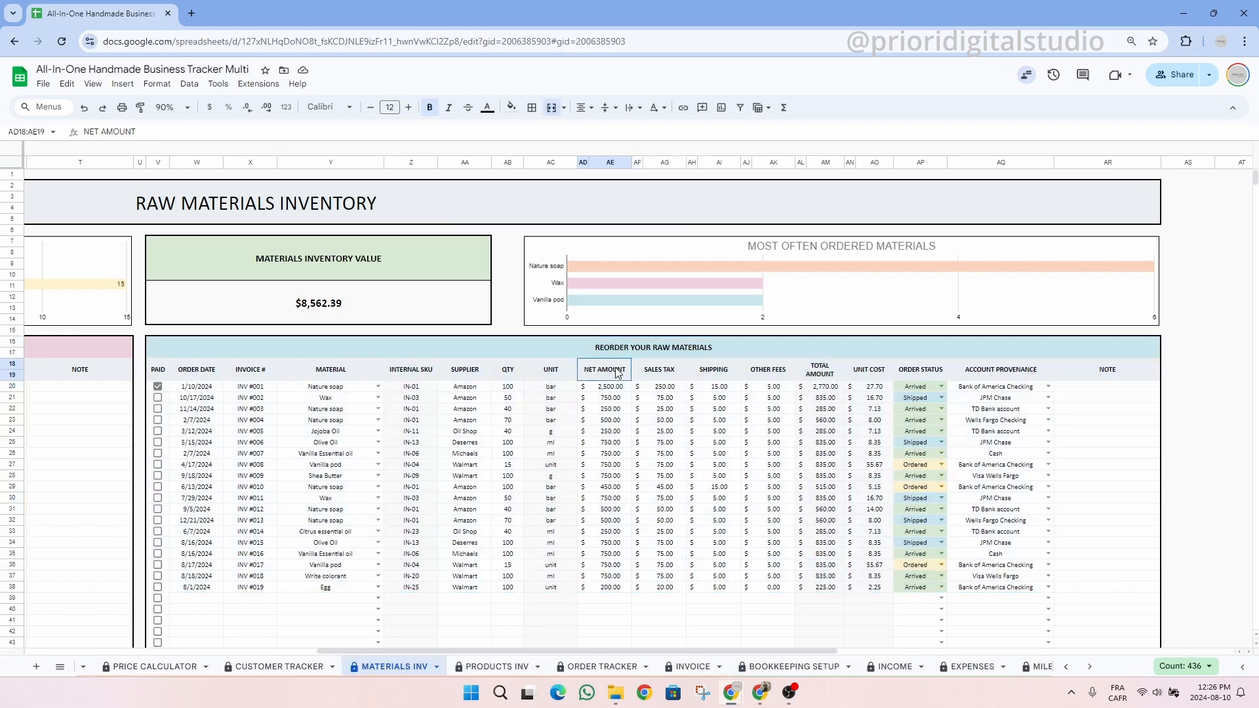
left_click(669, 373)
left_click(721, 374)
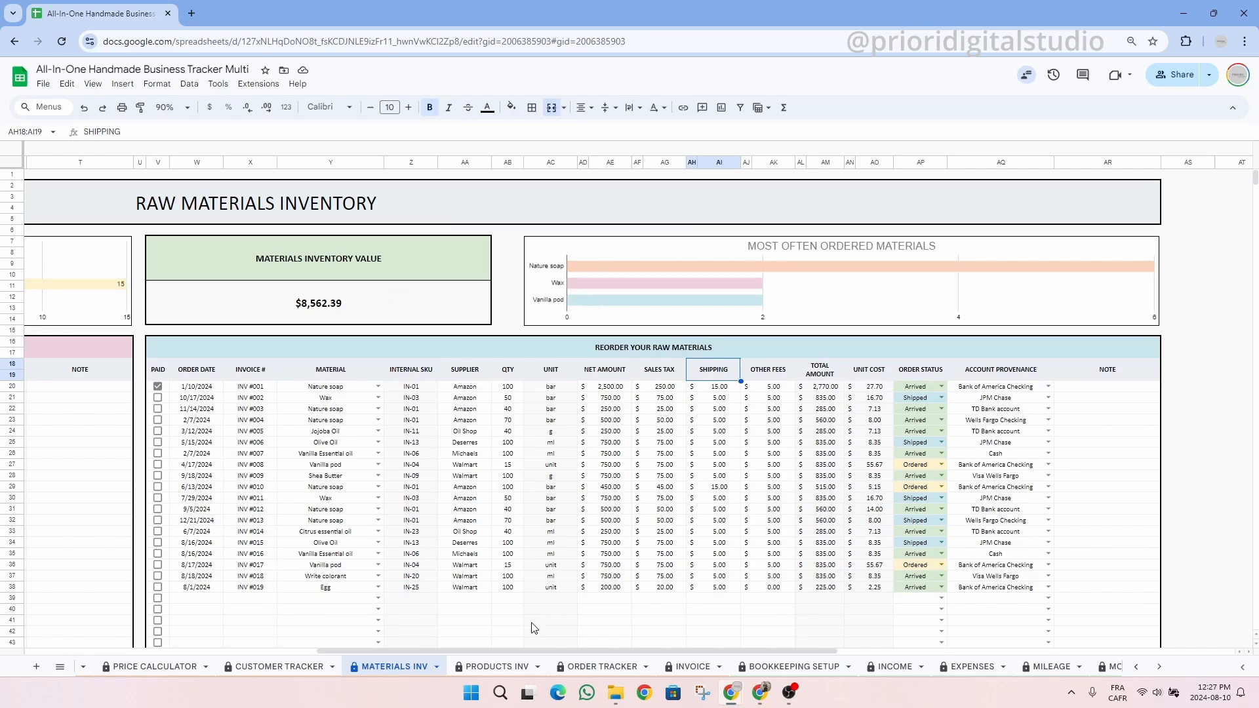
- Review the stock status summary of the raw materials: in stock, reorder soon, time to reorder and out of stock, with their counts
left_click_drag(497, 651, 198, 652)
left_click(152, 250)
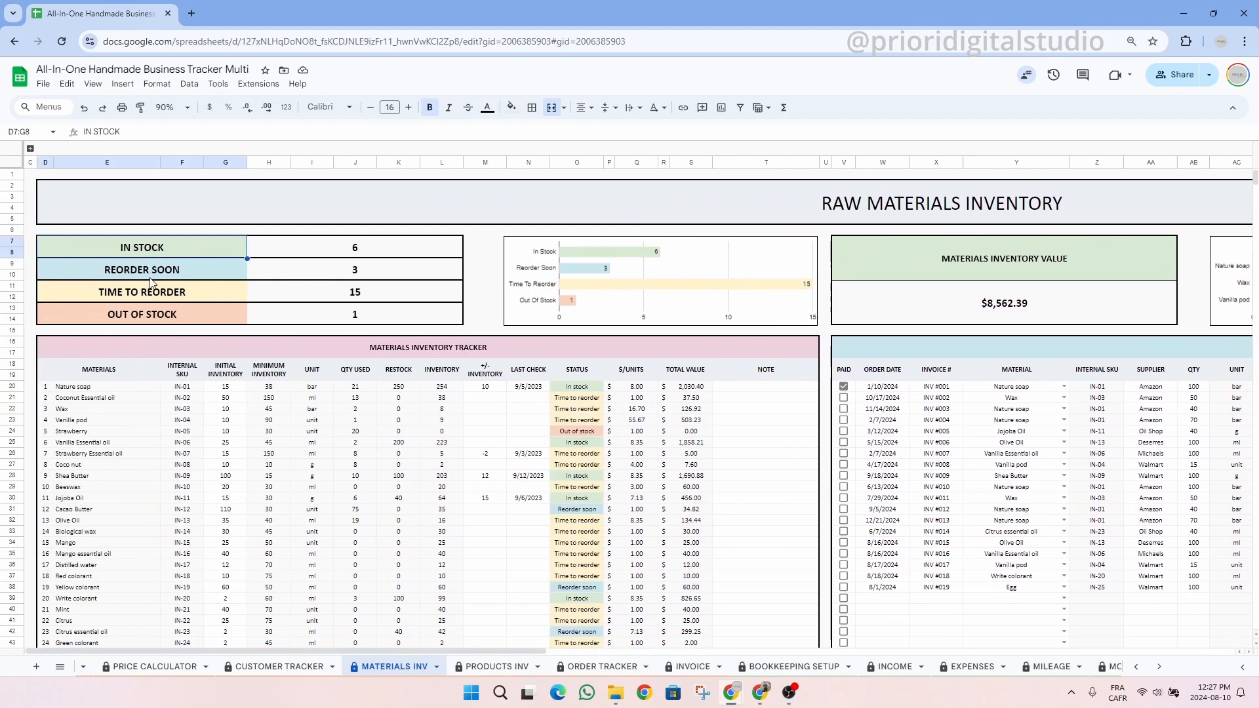
left_click(148, 278)
left_click(150, 295)
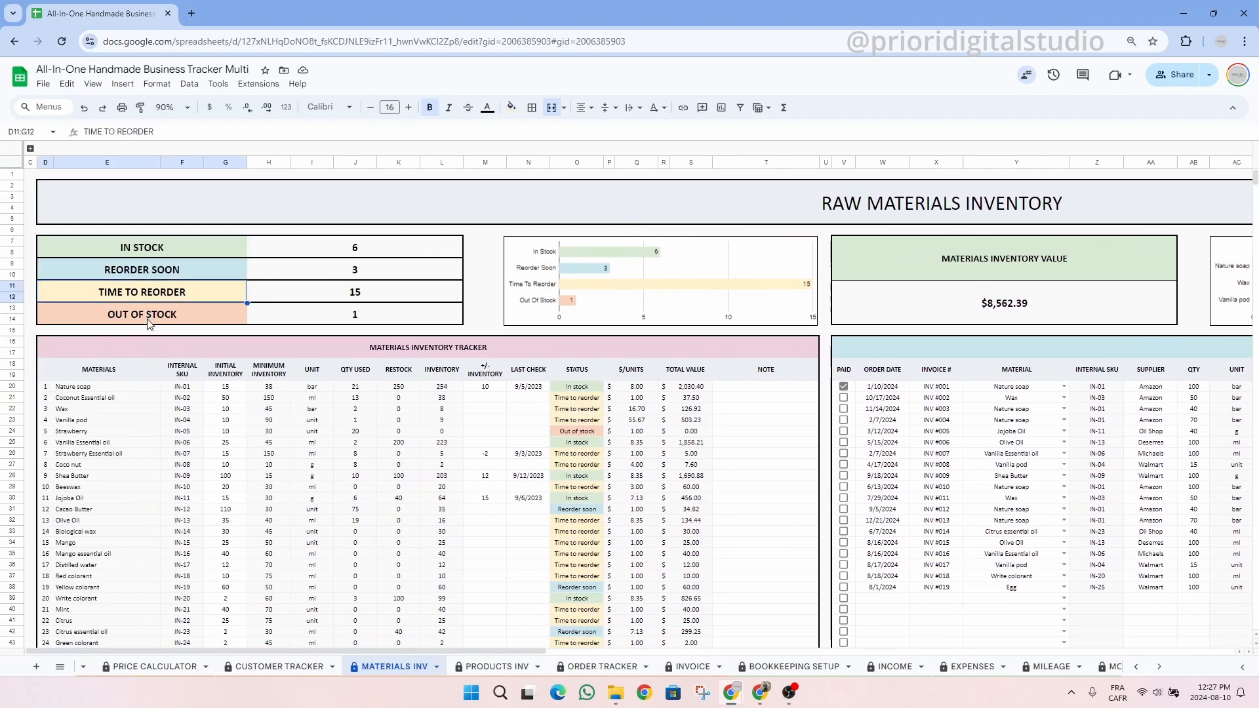
left_click(150, 320)
left_click_drag(312, 255, 315, 319)
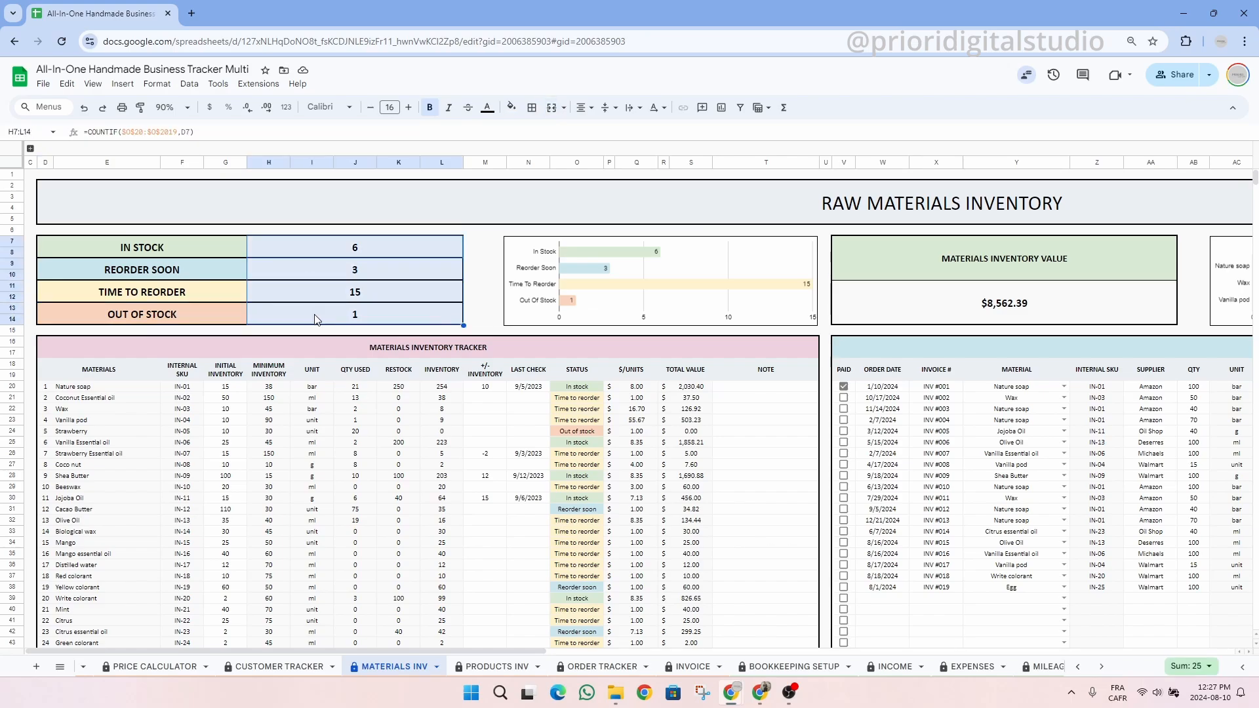
- Check the materials inventory value and open the finished products inventory sheet
left_click_drag(324, 654, 584, 678)
left_click(375, 298)
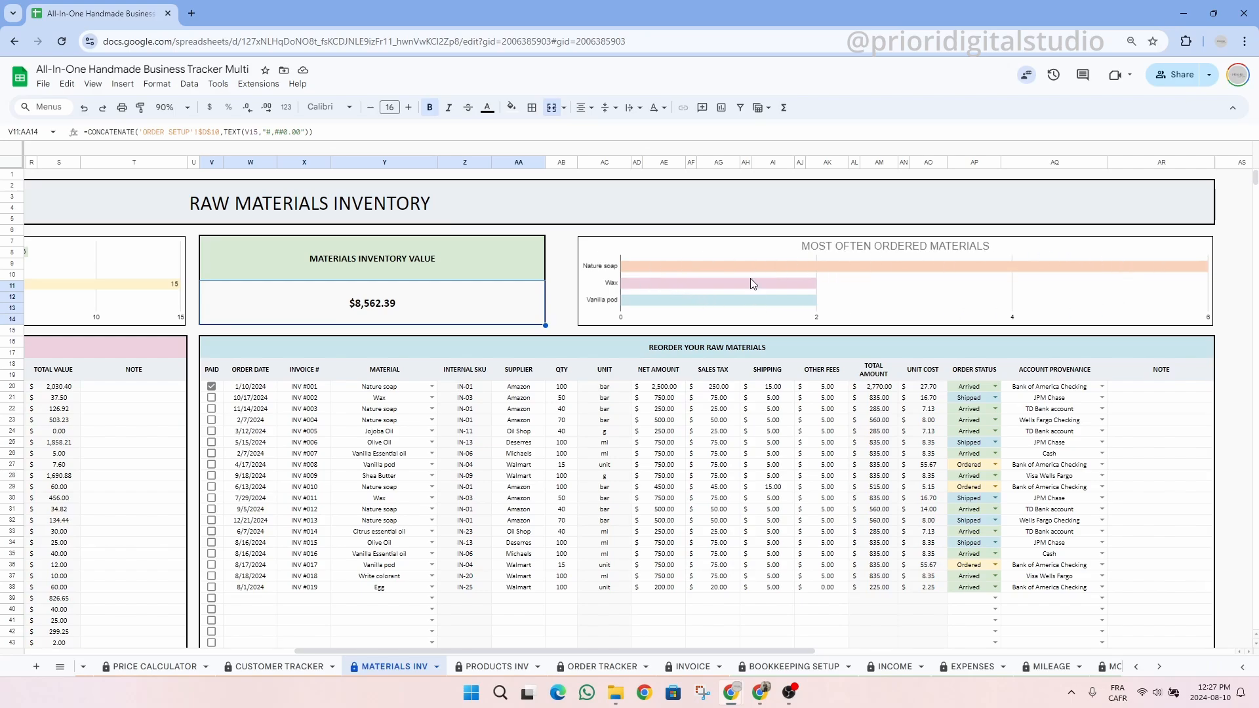
key("ctrl+Page_Down")
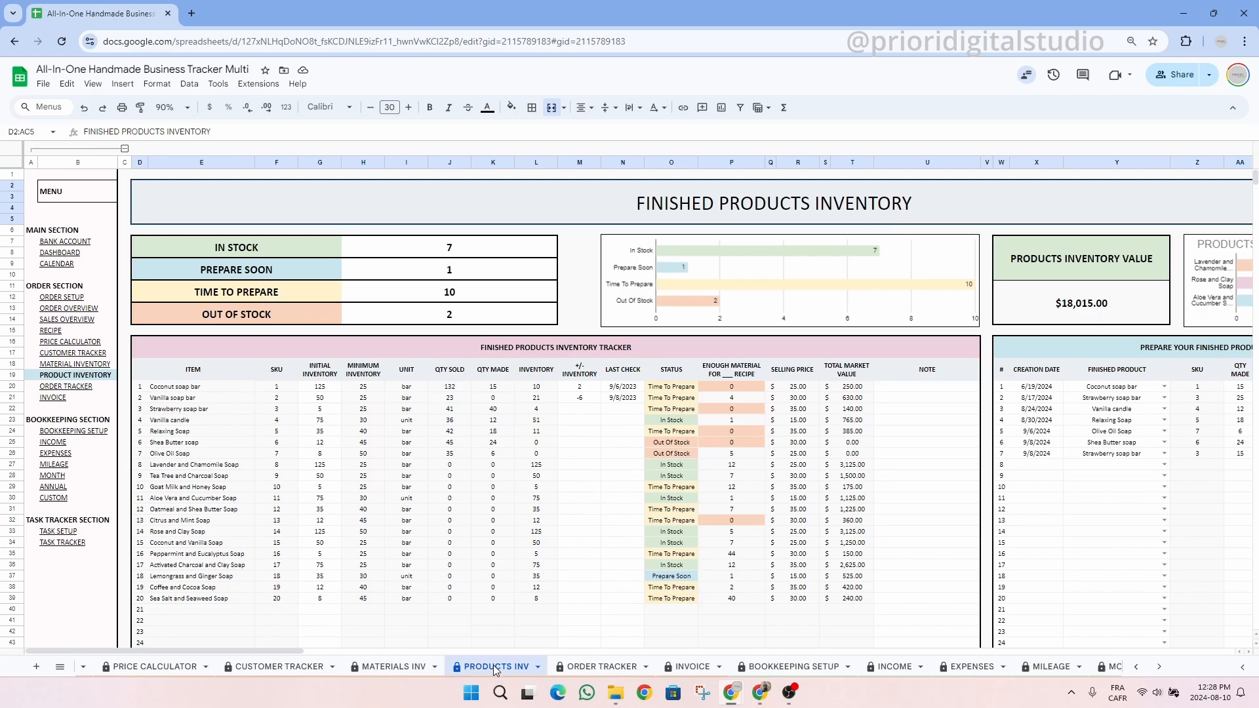
- Review the finished products inventory tracker, including its initial inventory, inventory adjustment and last check columns
left_click_drag(486, 353, 457, 604)
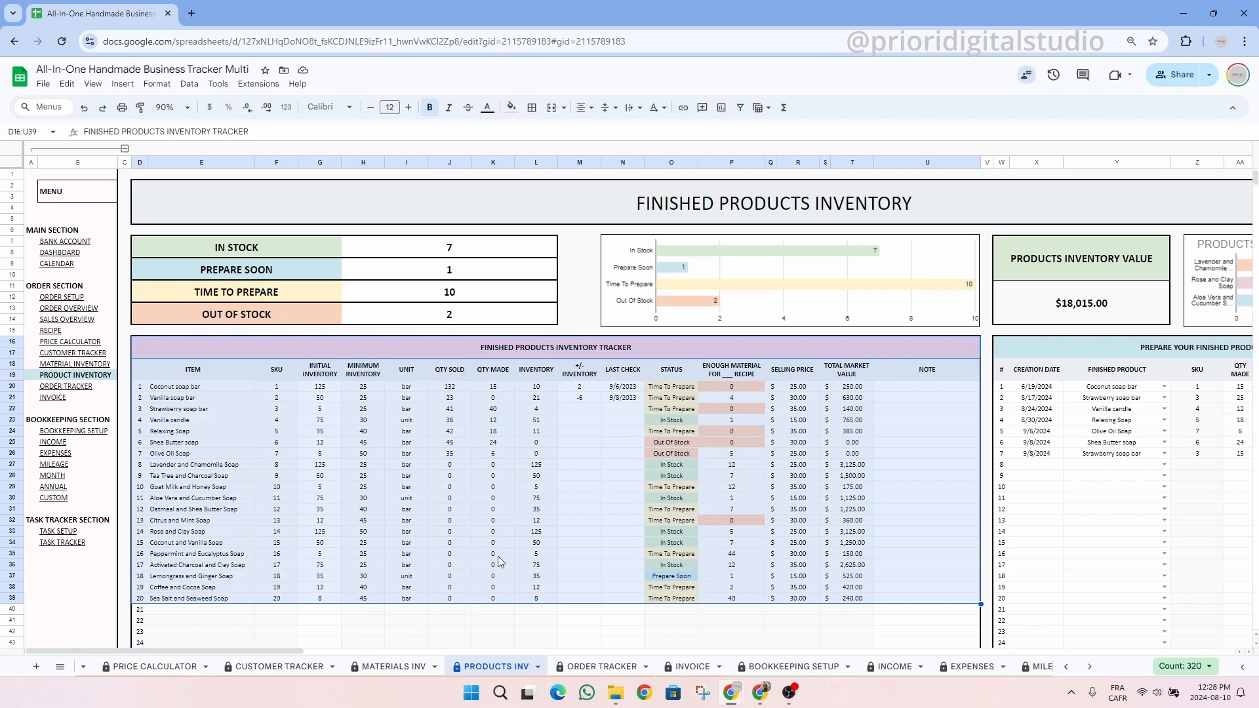
left_click(576, 455)
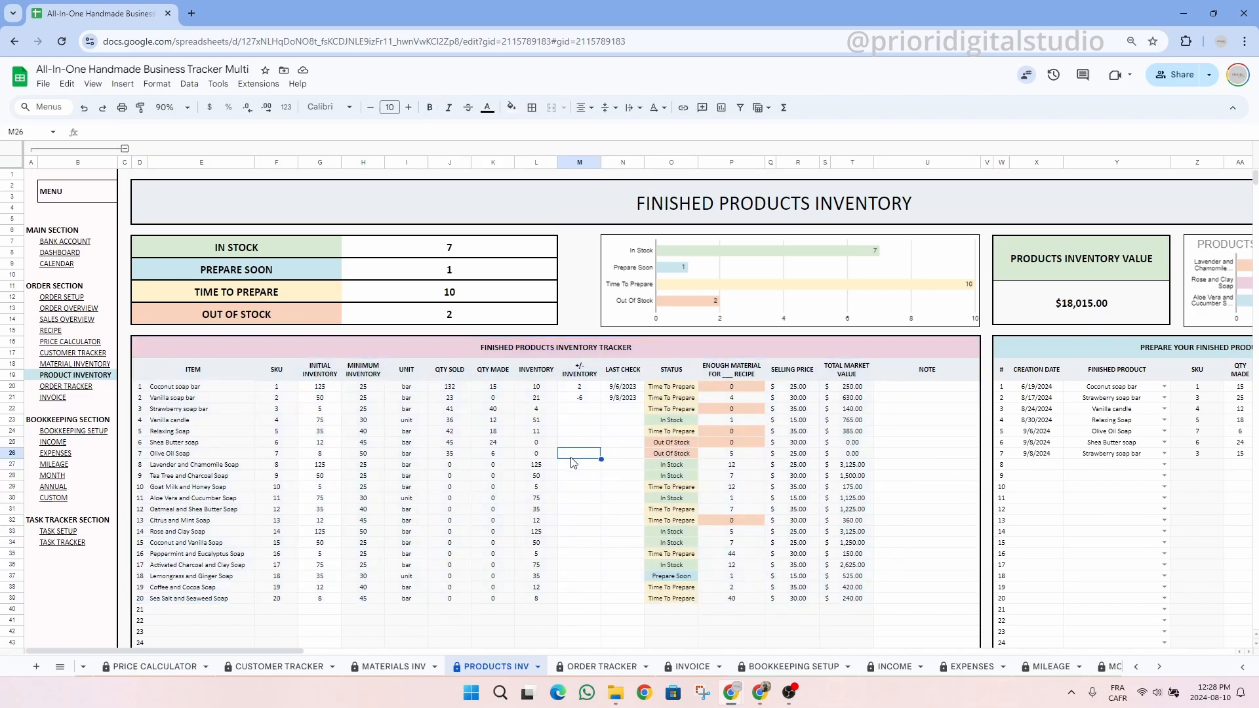
left_click(320, 375)
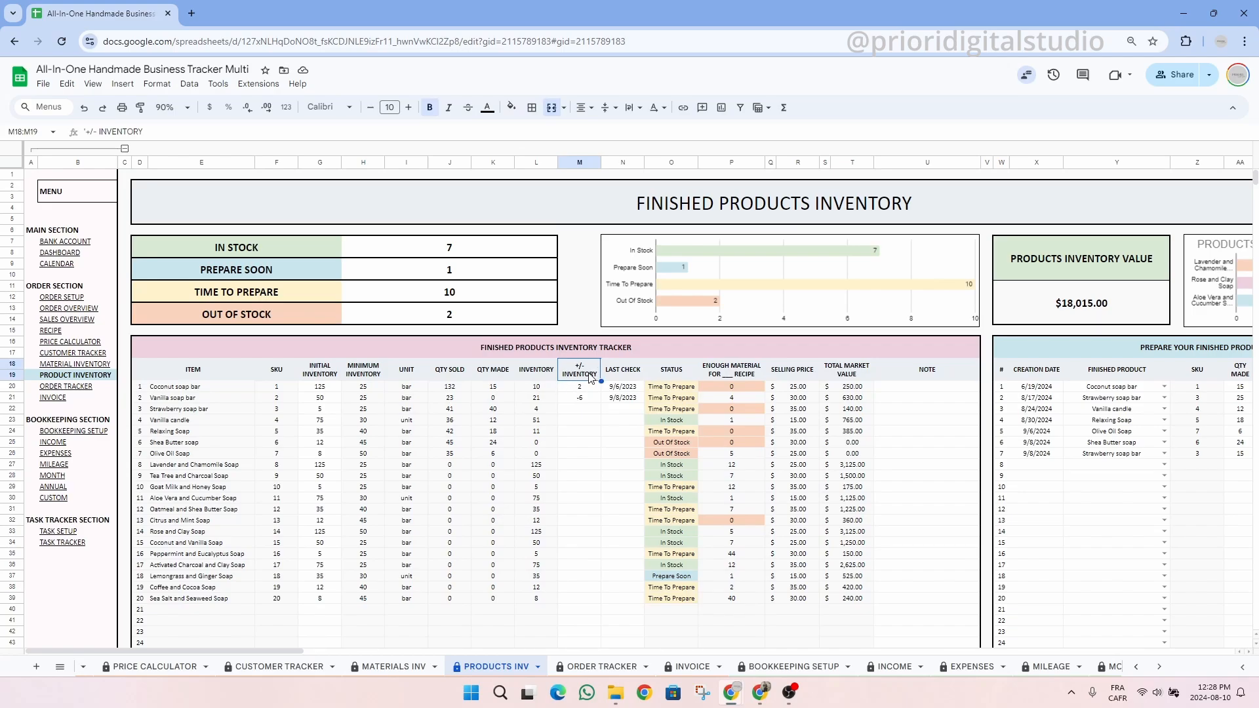
left_click(640, 372)
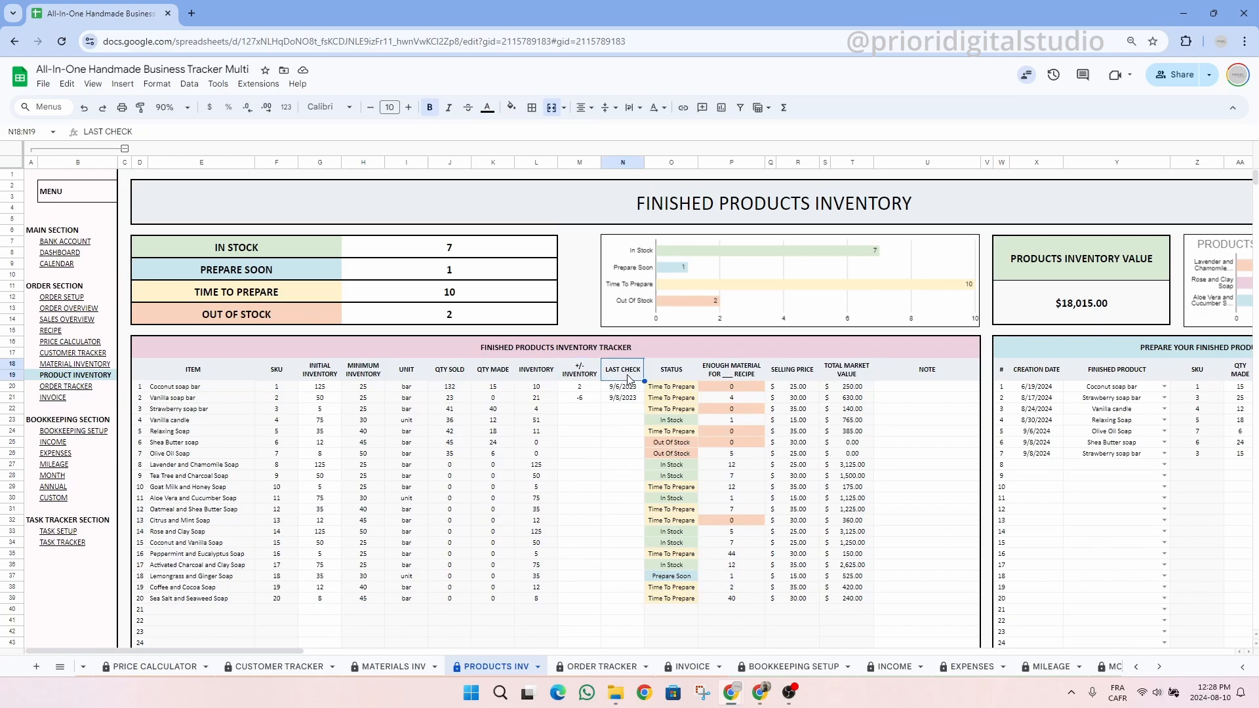
- Review the columns of the Prepare Your Finished Products table: finished product, SKU, quantity made, unit and note
scroll(286, 655, "right", 1)
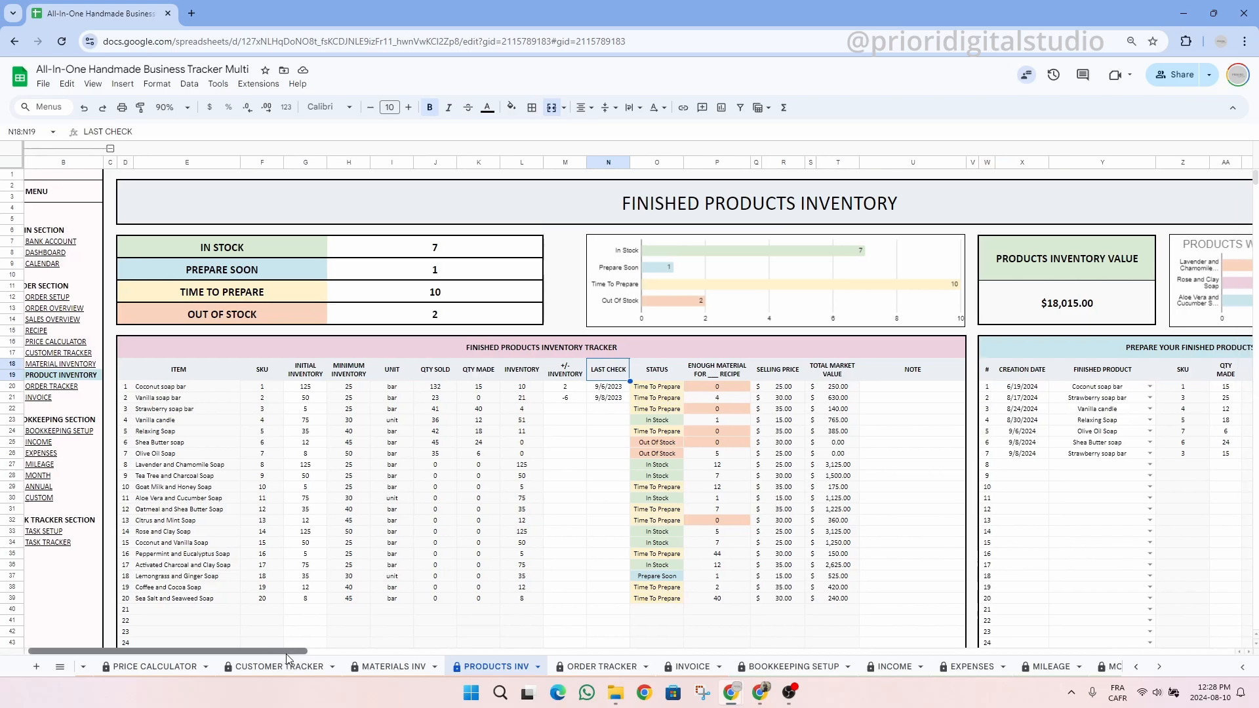
left_click_drag(286, 655, 365, 651)
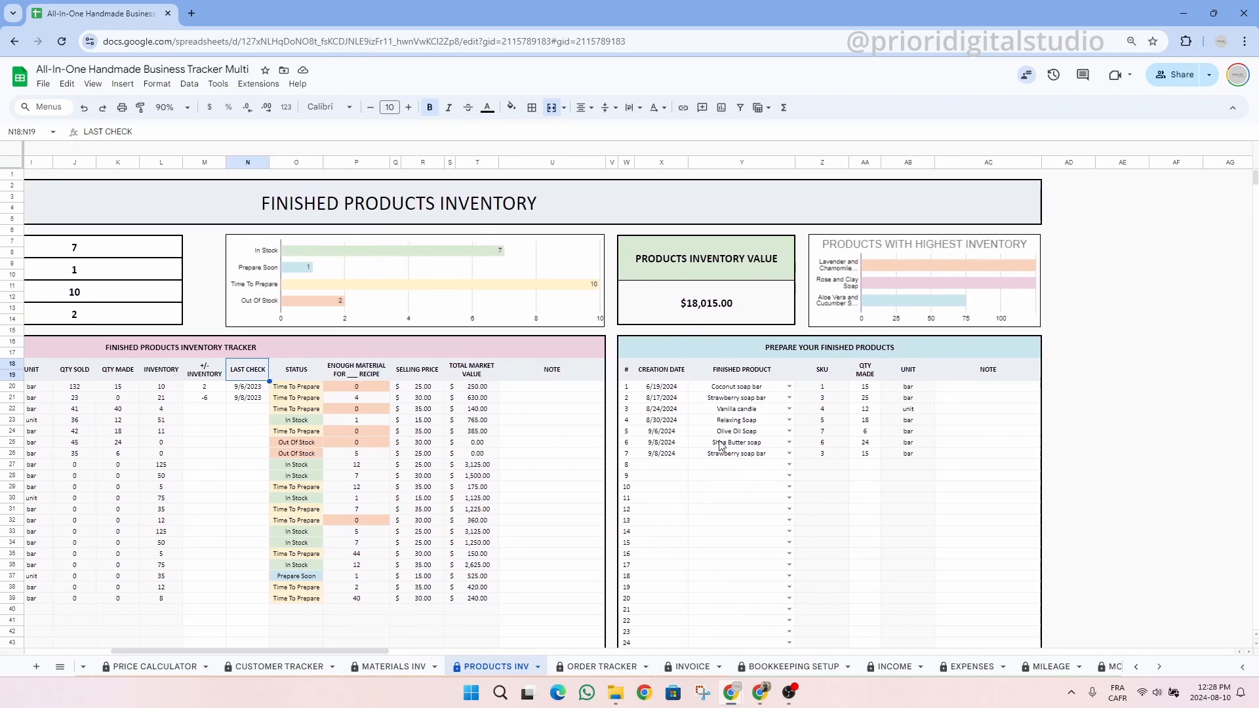
left_click(744, 374)
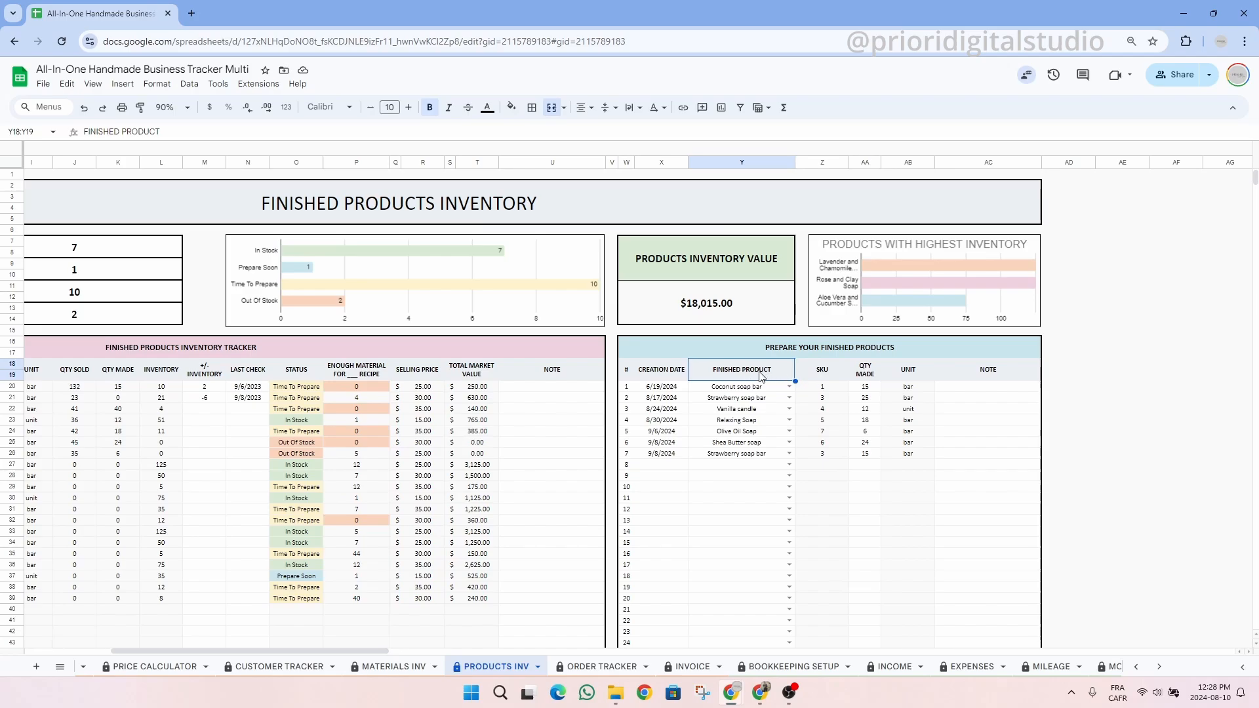
left_click(872, 377)
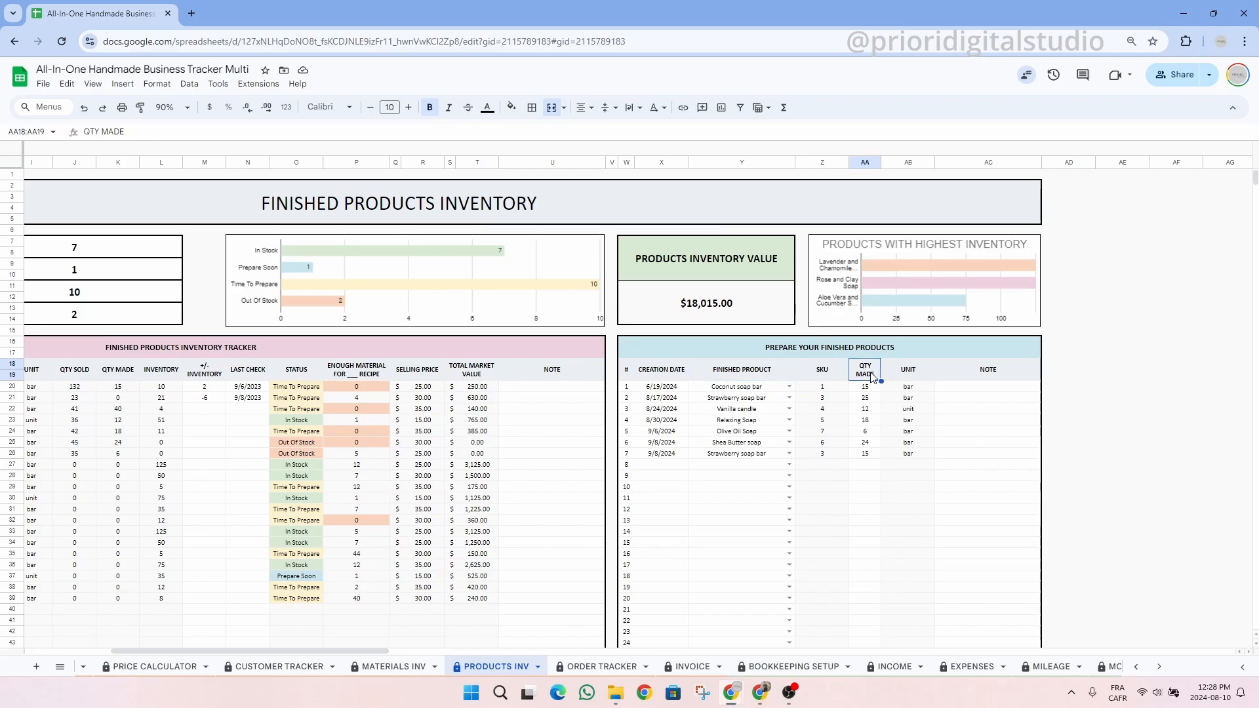
left_click(821, 375)
left_click(905, 376)
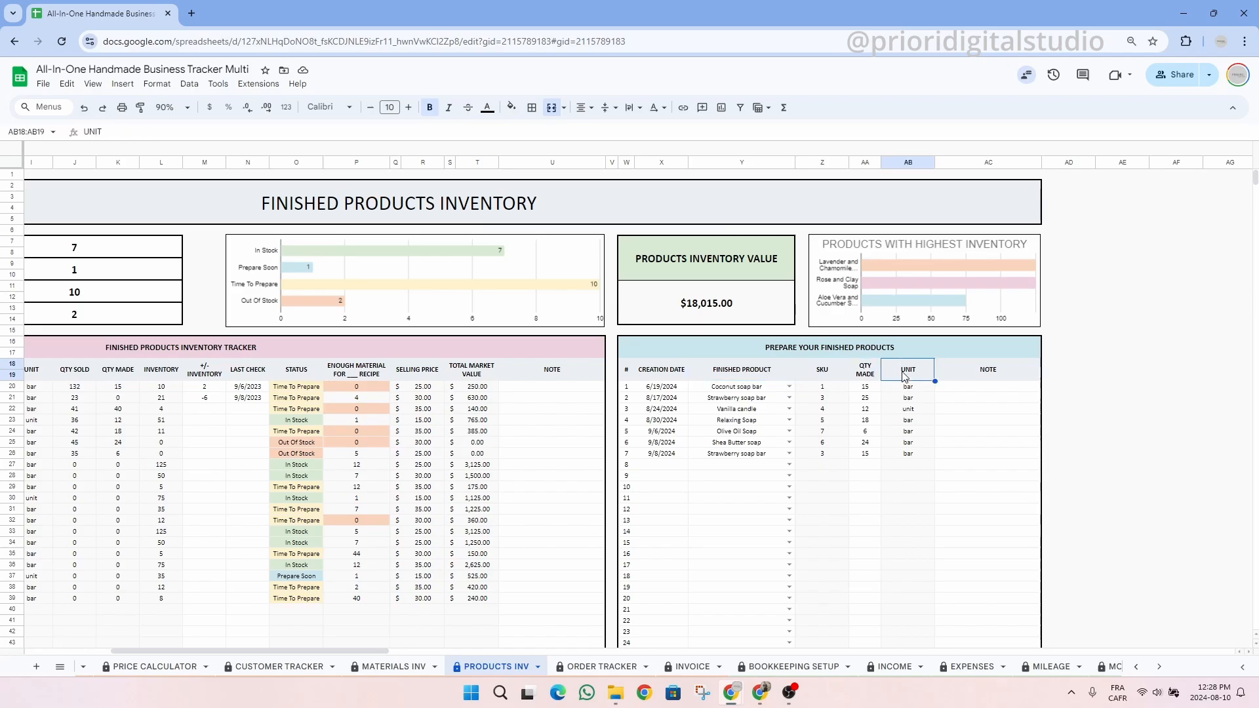
left_click(990, 372)
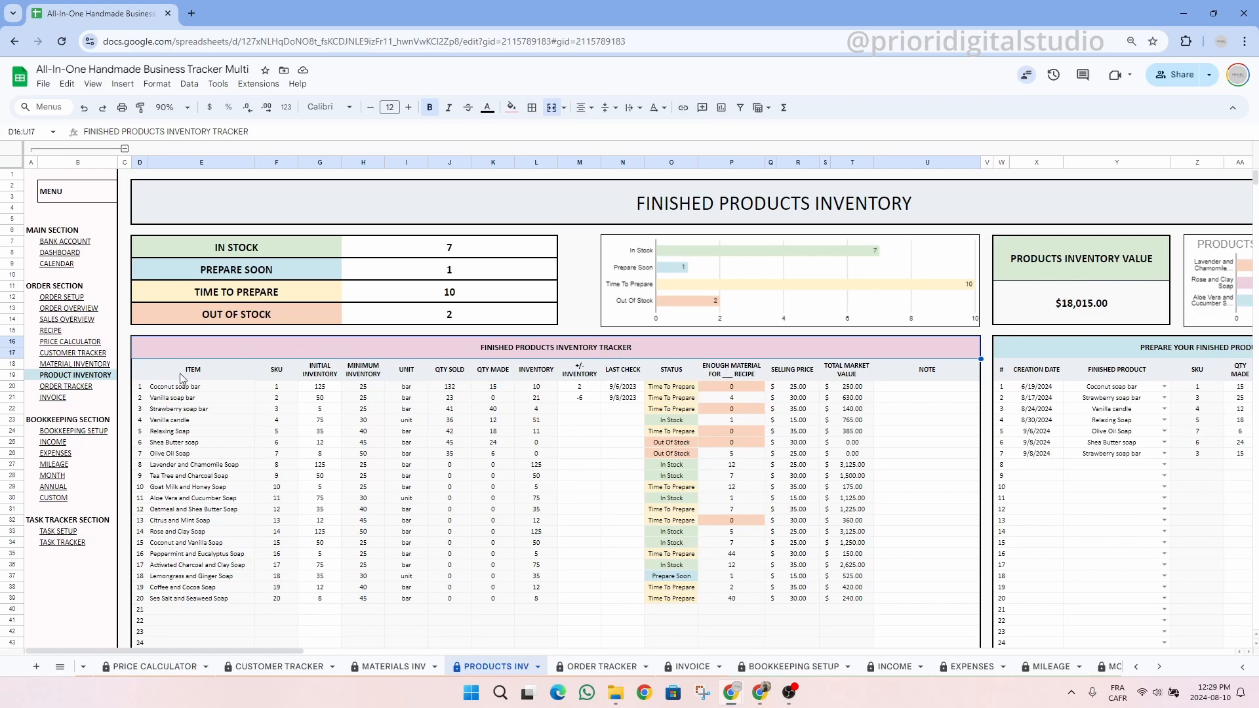
- Examine the Coconut soap bar row's initial inventory, minimum inventory, quantity sold, quantity made and current inventory
left_click_drag(173, 392, 885, 394)
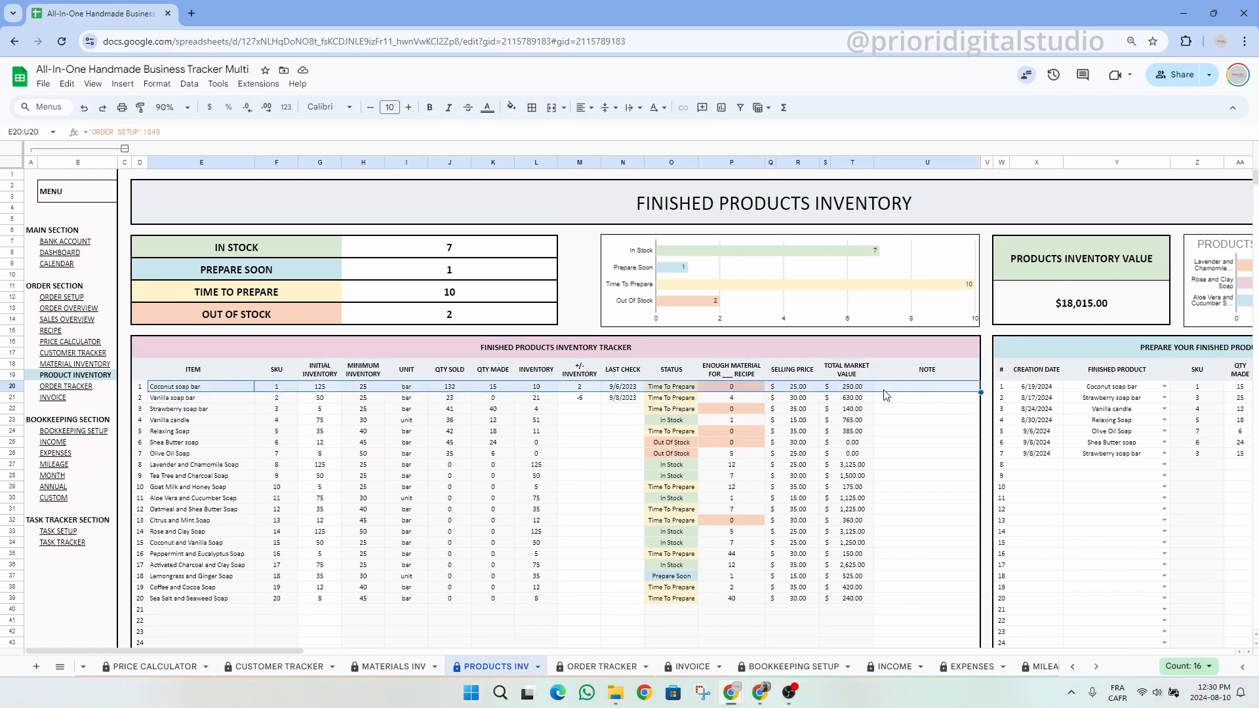
left_click(358, 392)
left_click(316, 392)
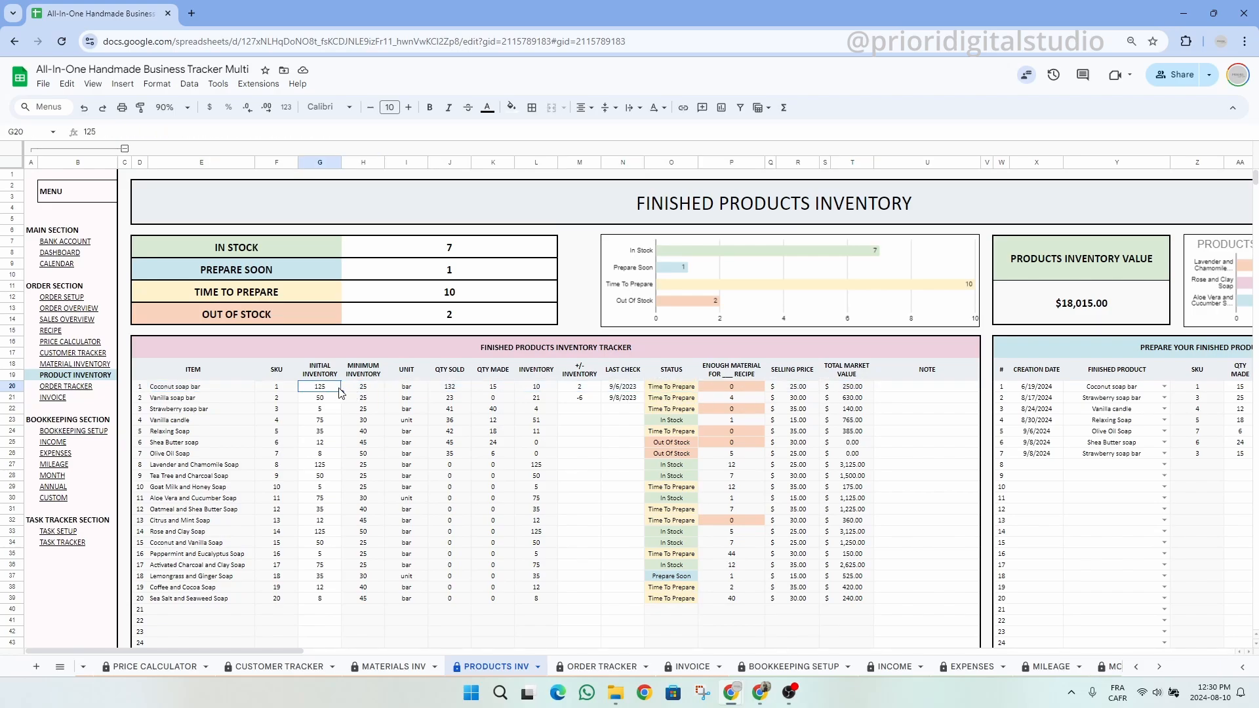
left_click(374, 392)
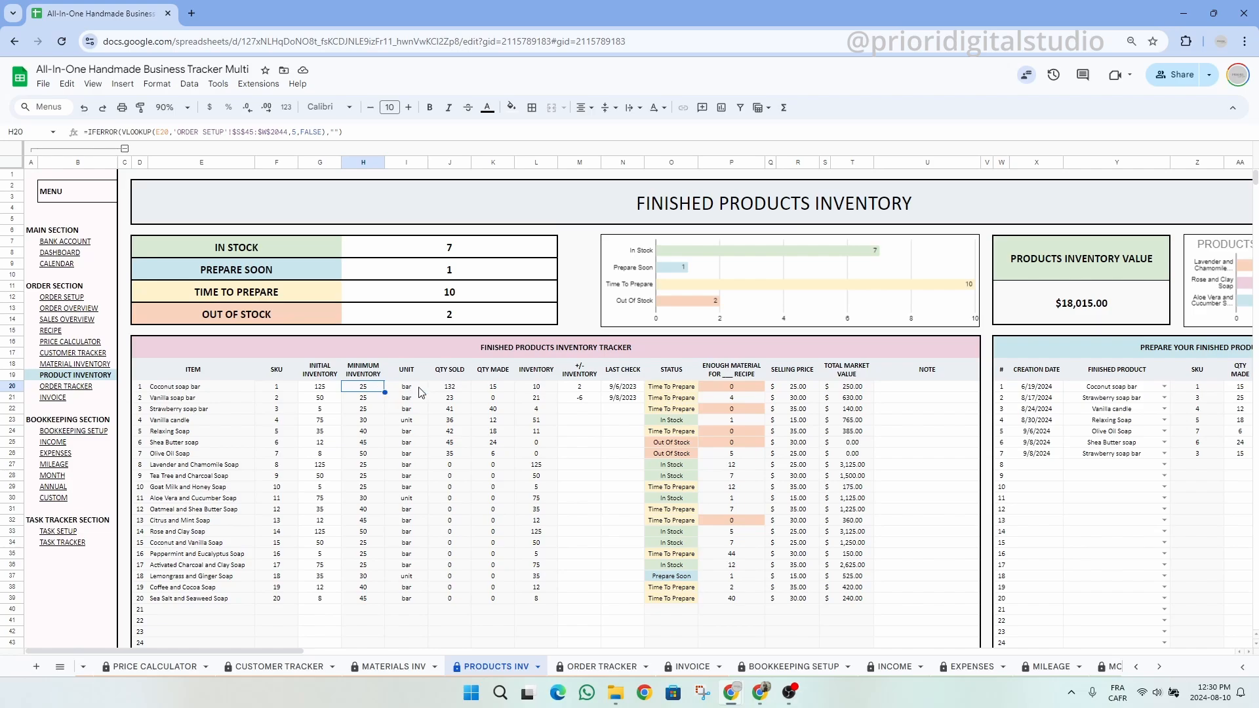
left_click(455, 391)
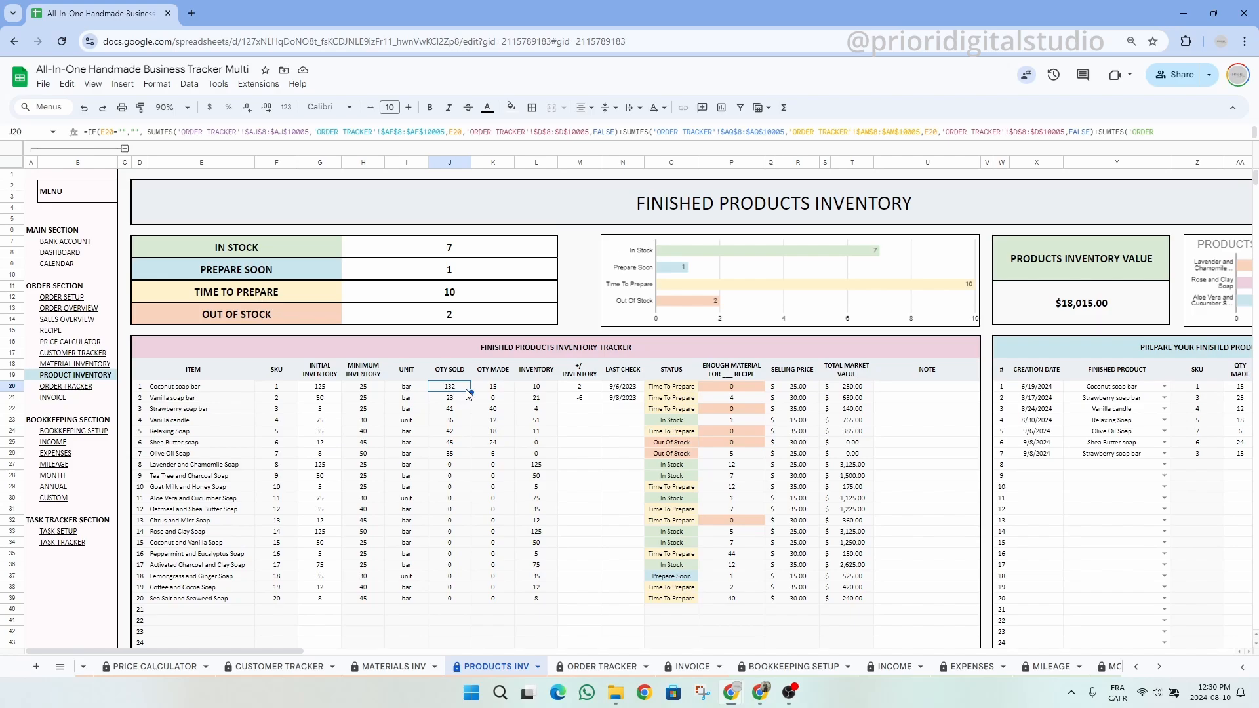
left_click(500, 392)
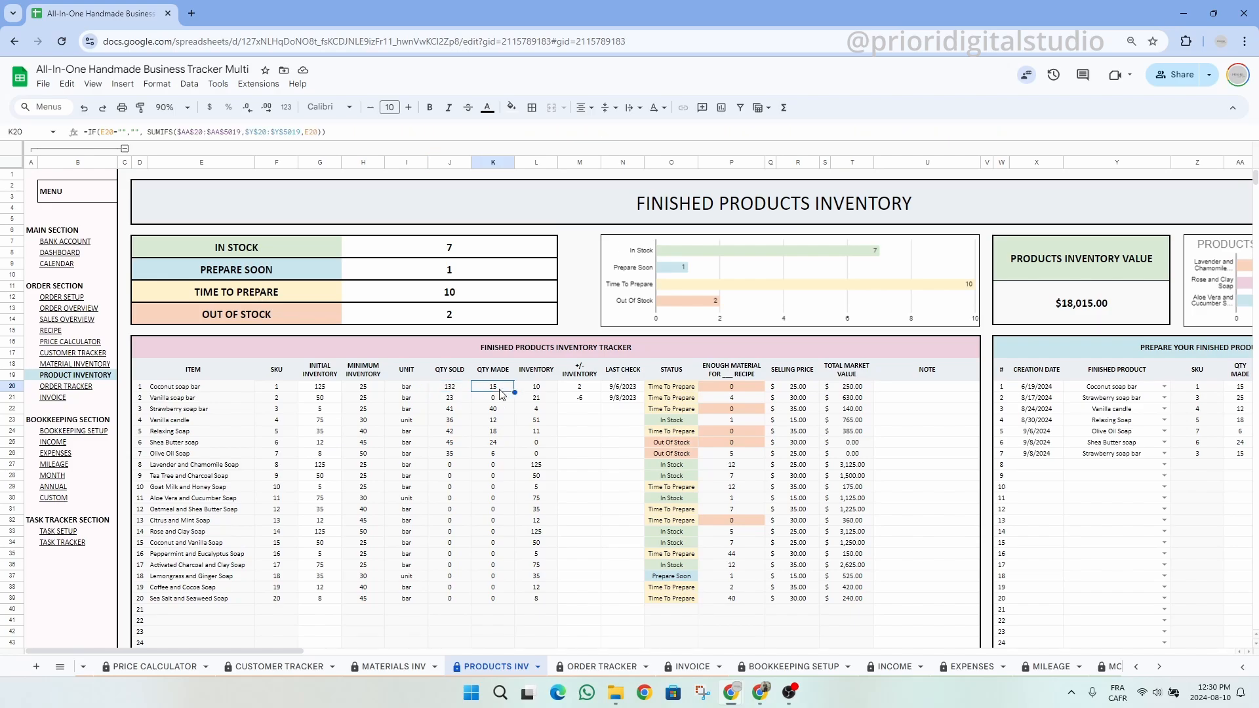
left_click(534, 391)
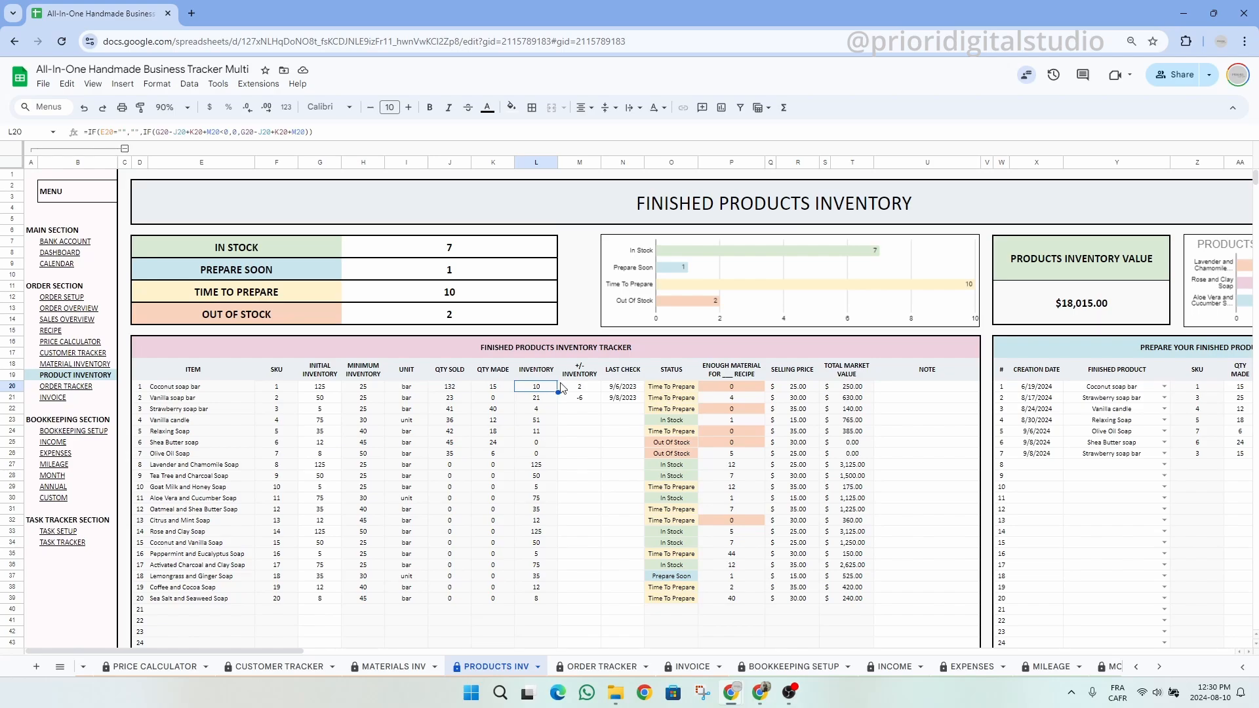
- Check the number of recipes the available material covers for the Coconut soap bar
left_click(759, 390)
left_click(752, 377)
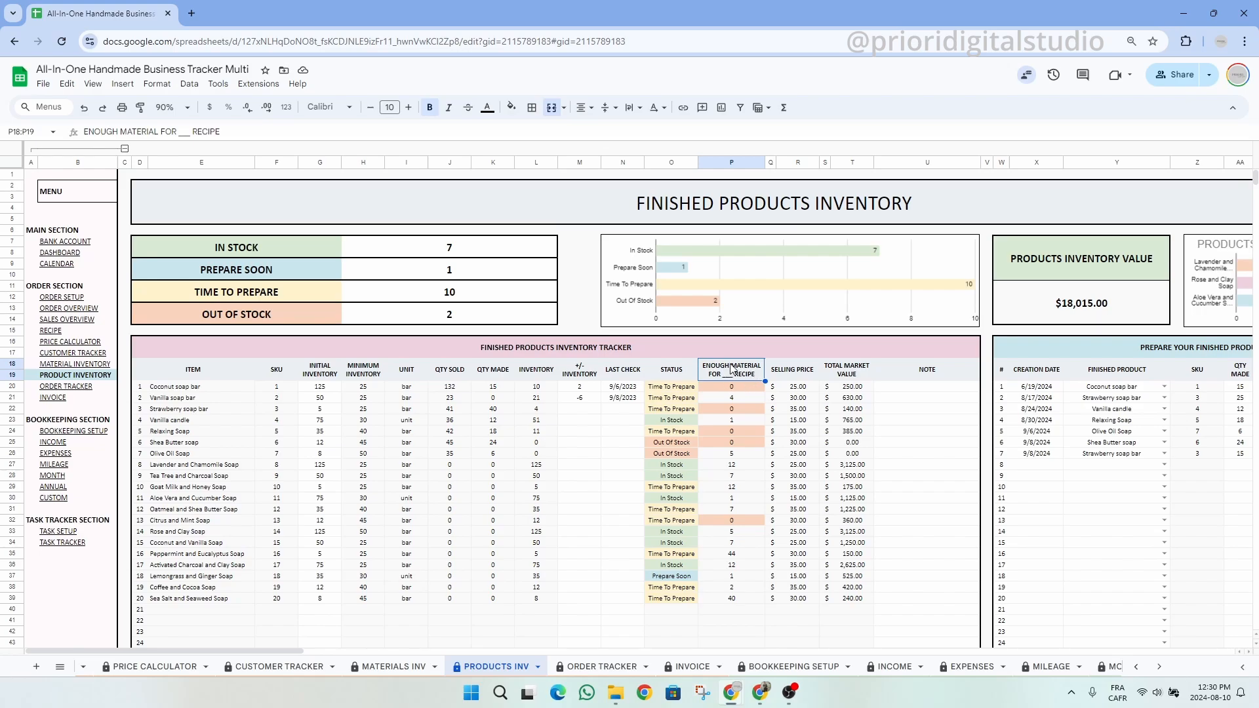
left_click(750, 390)
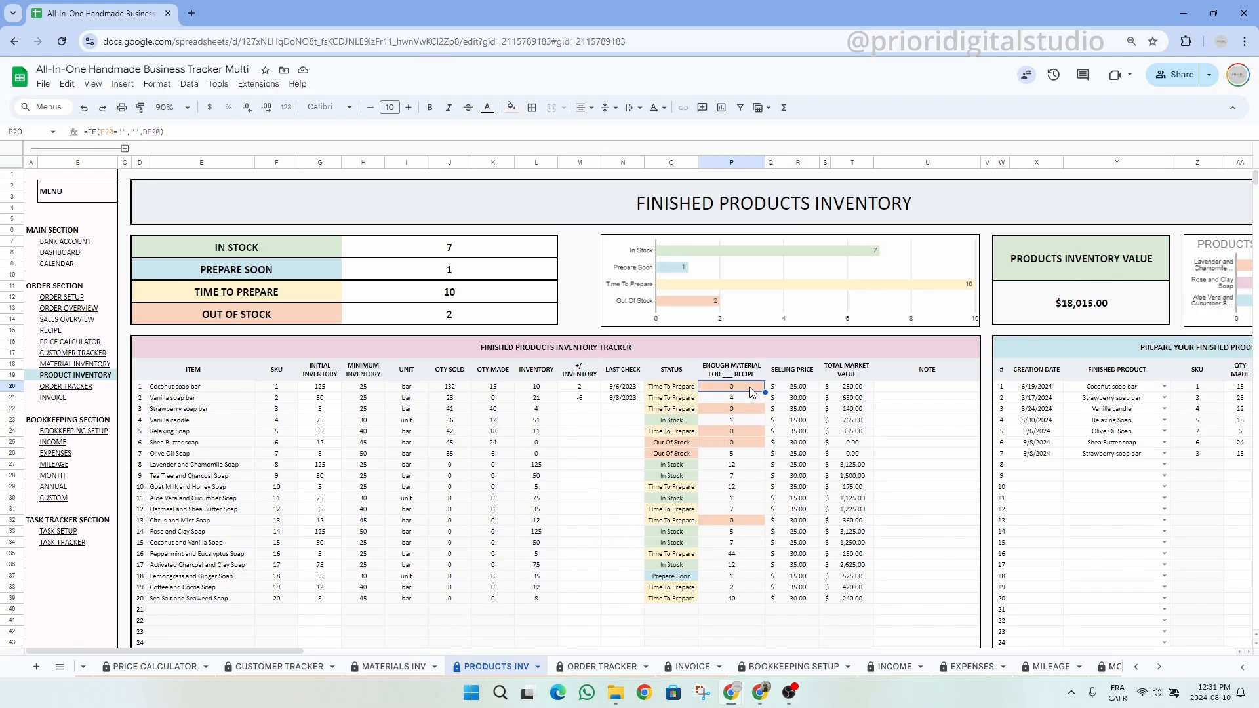
- Examine the Peppermint and Eucalyptus Soap row in the inventory tracker, from its inventory to its market value
left_click(532, 554)
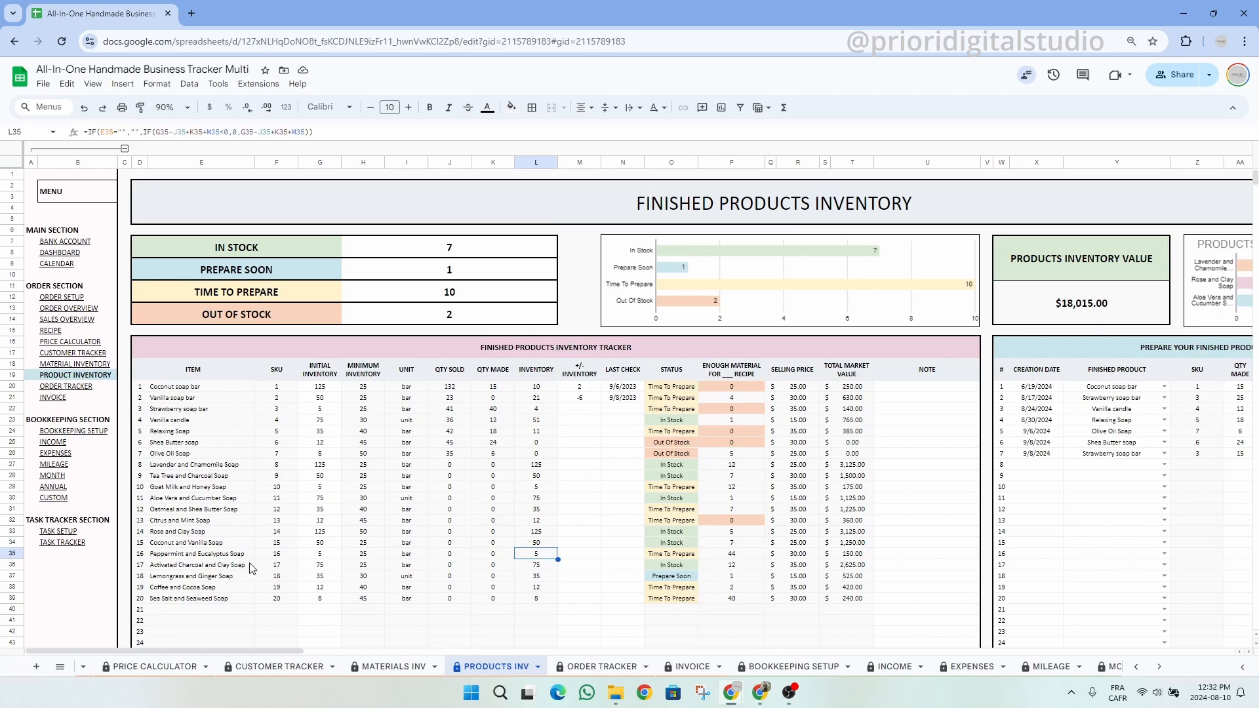
left_click(204, 554)
left_click_drag(260, 559, 878, 559)
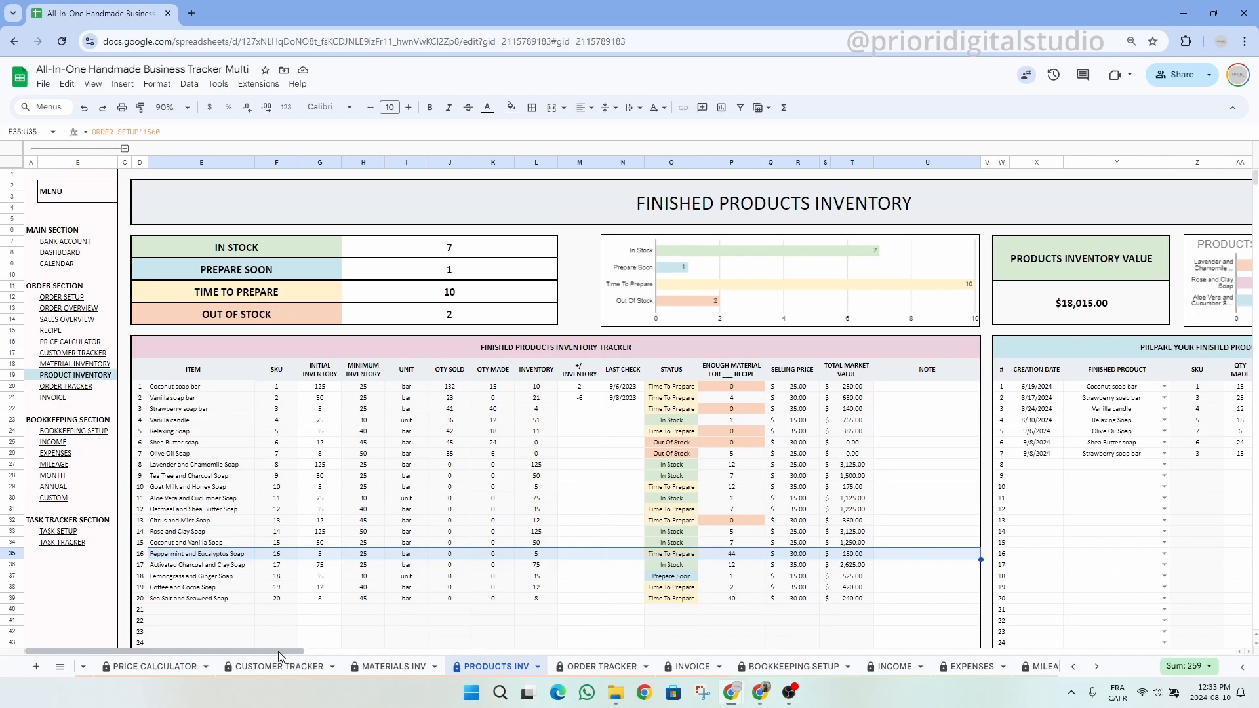
- Add a preparation entry in row 8 with today's date, 8/10/2024, for Peppermint and Eucalyptus Soap with a quantity made of 30
scroll(281, 651, "right", 5)
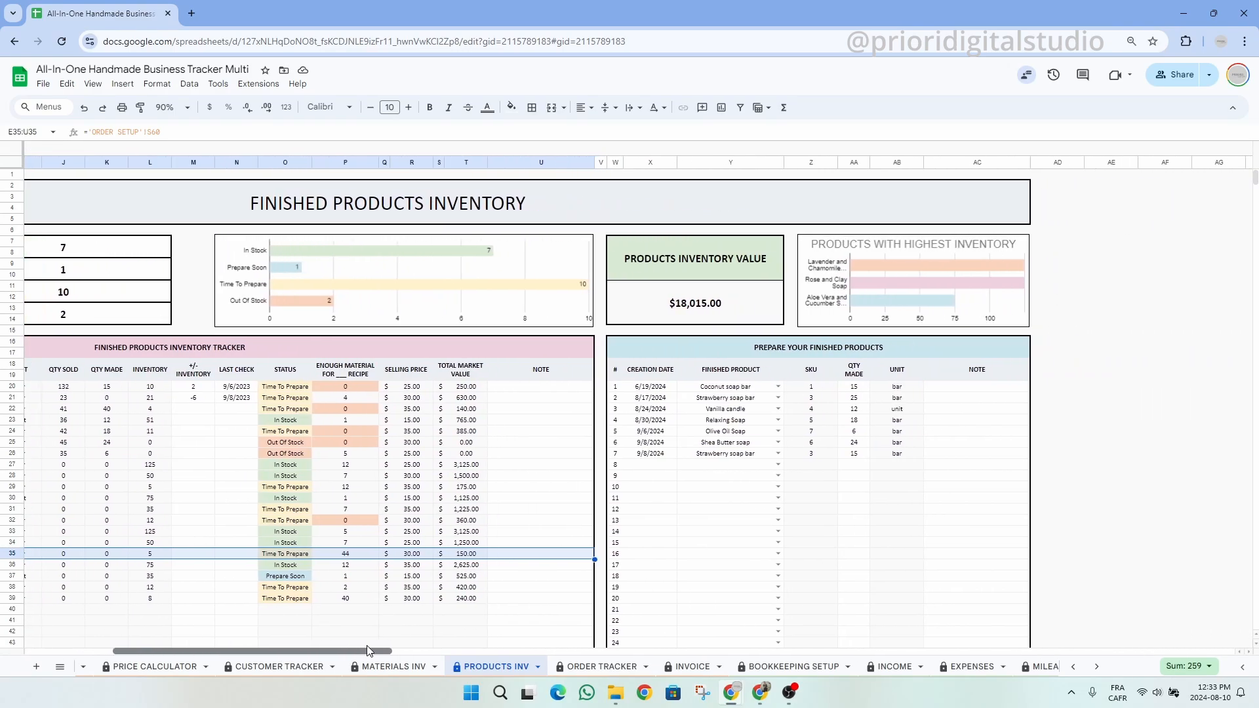
double_click(662, 469)
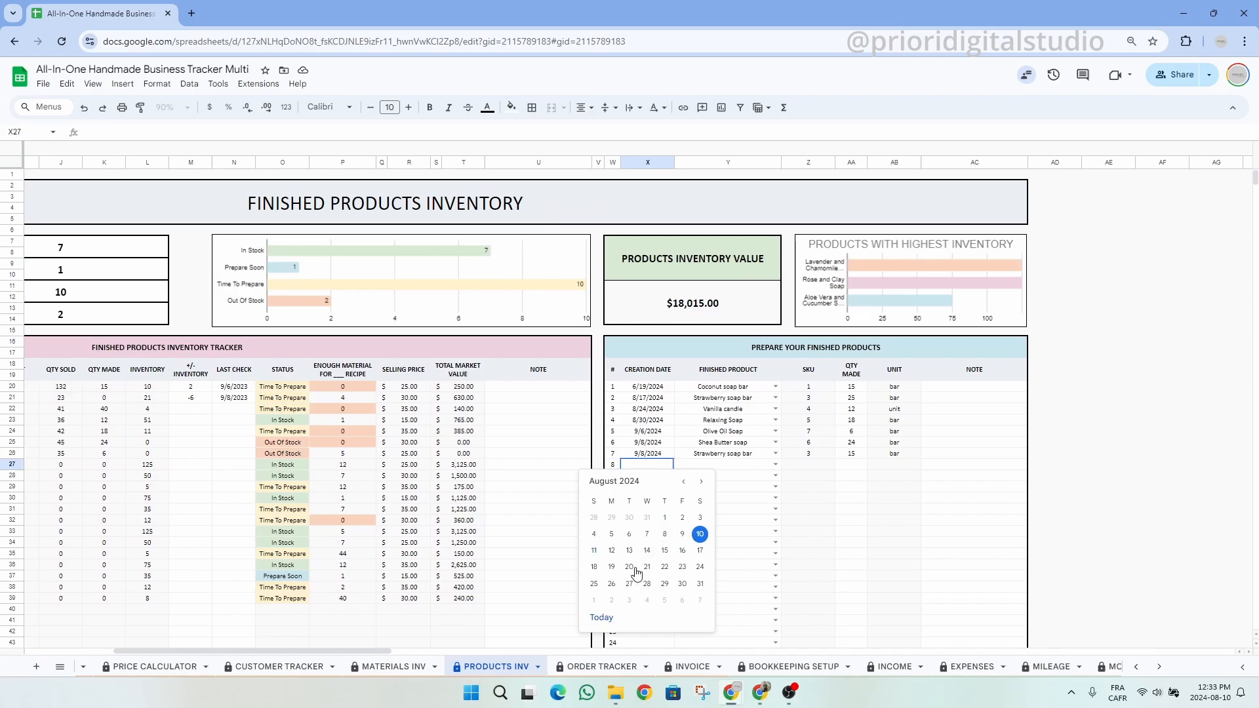
left_click(601, 620)
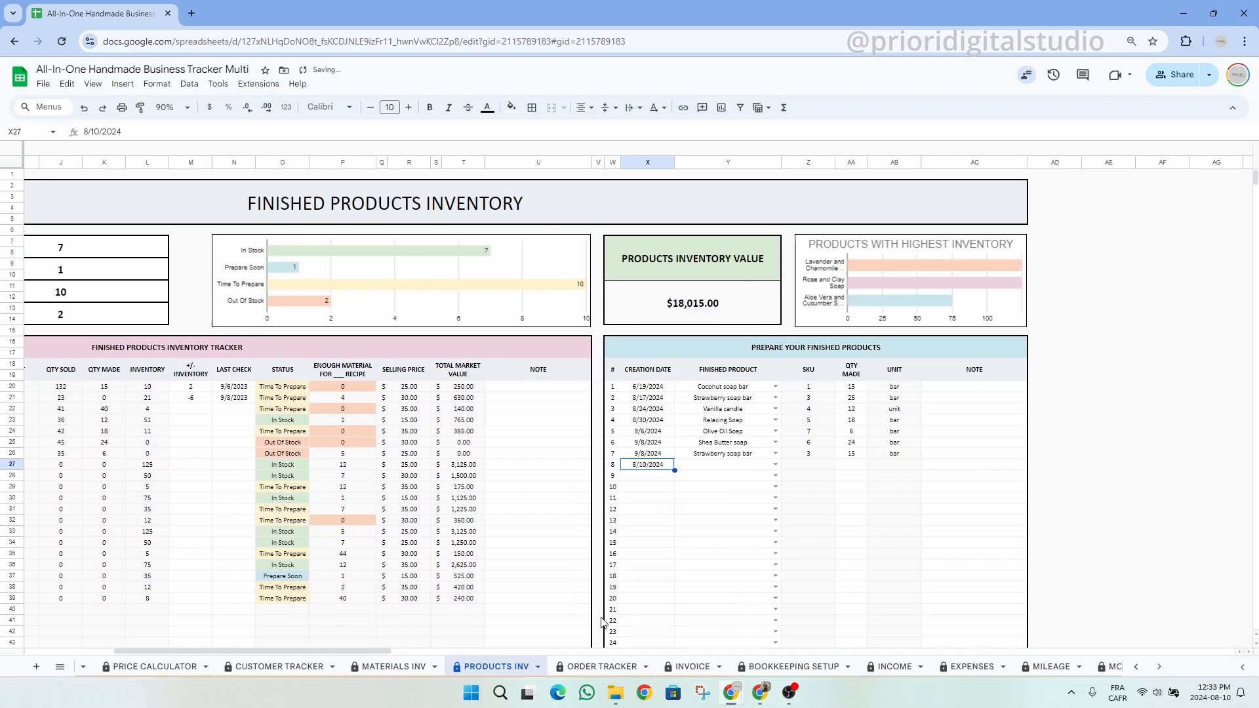
left_click(776, 465)
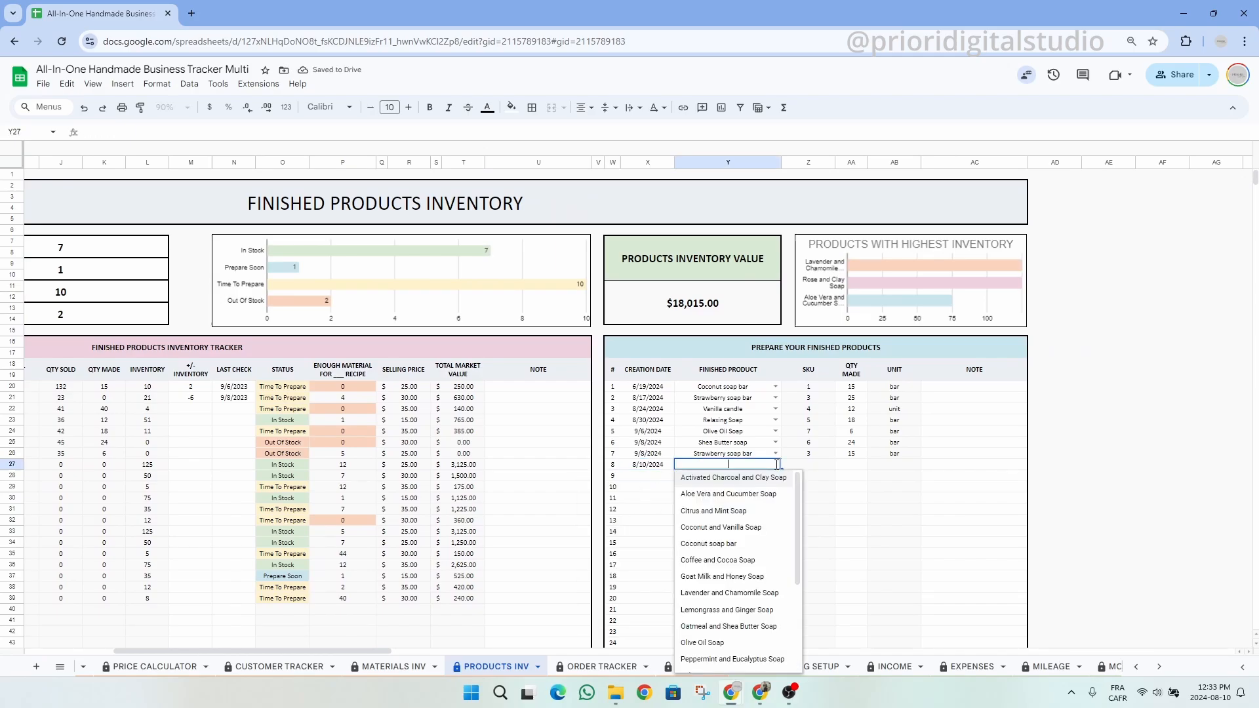
type("p")
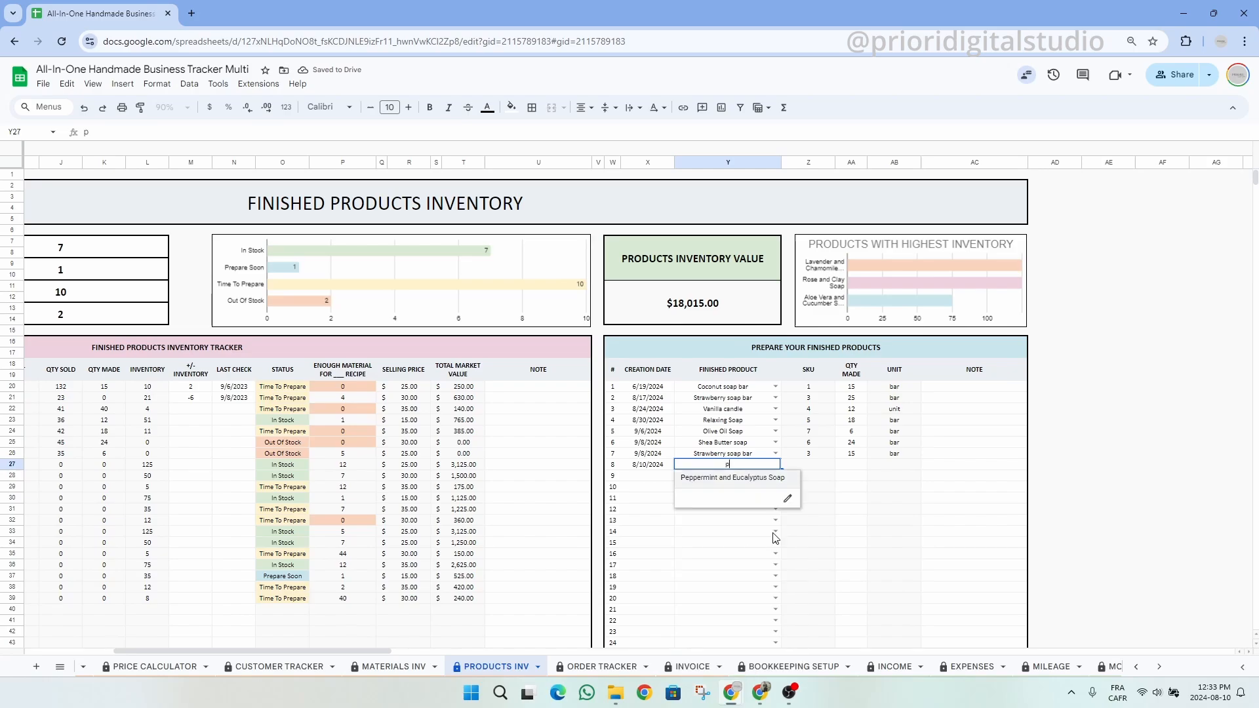
left_click(739, 479)
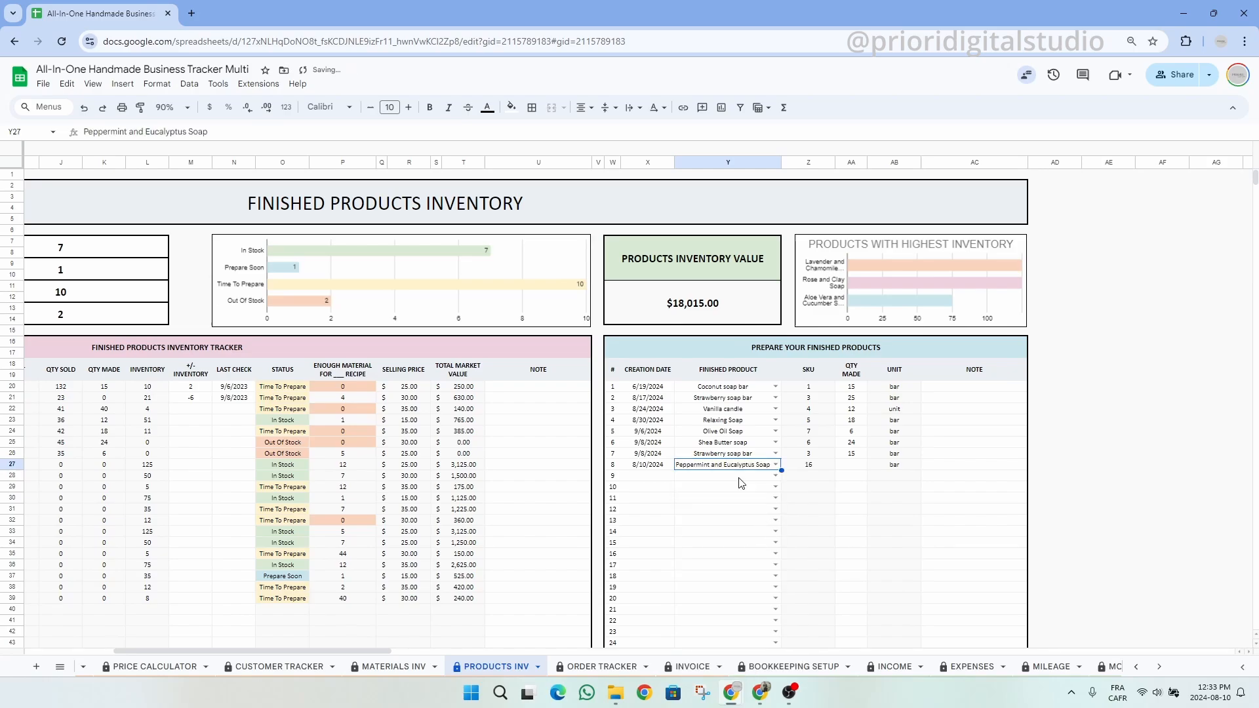
left_click(861, 466)
type("30")
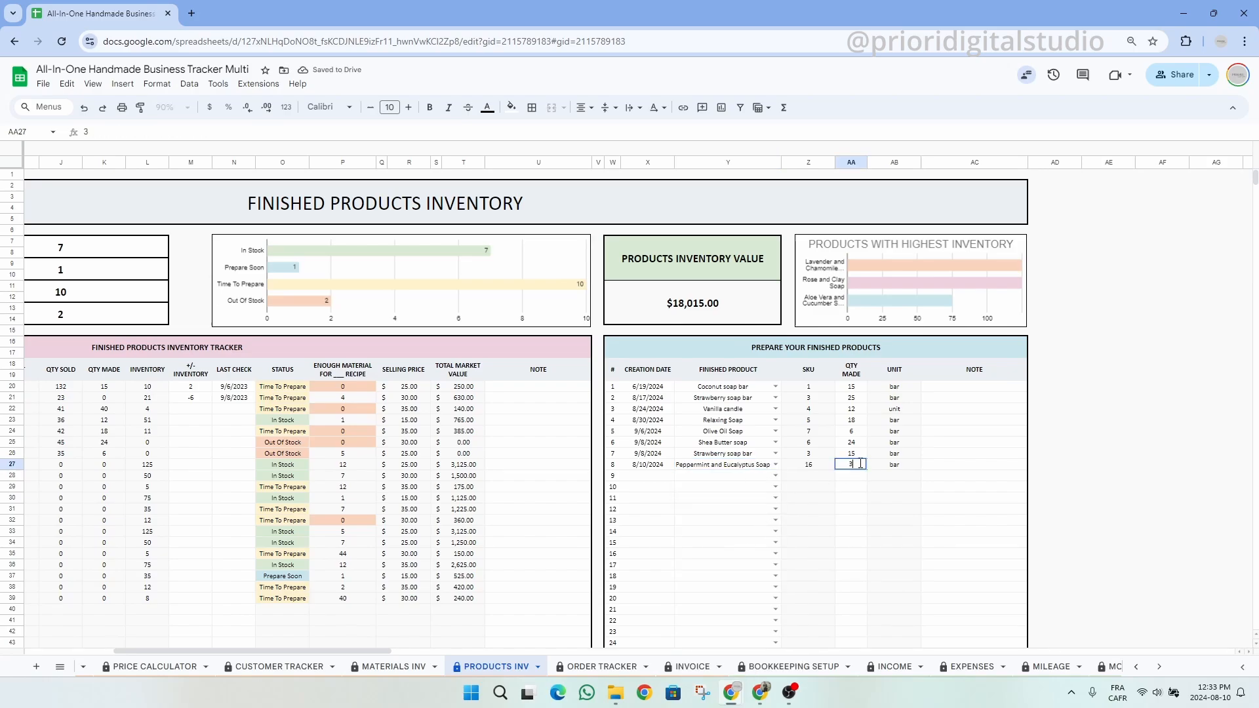
left_click(863, 490)
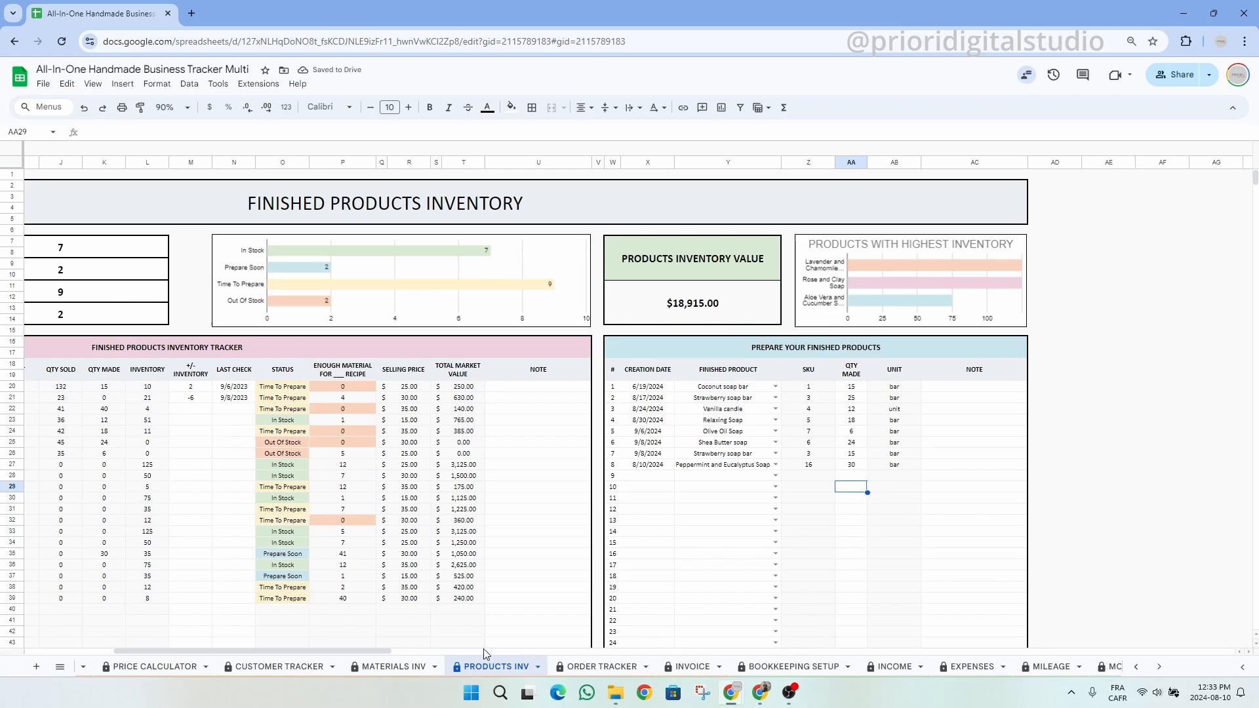
- Check the Peppermint and Eucalyptus Soap row's quantity made, inventory and status after the new preparation entry
left_click_drag(345, 652, 224, 651)
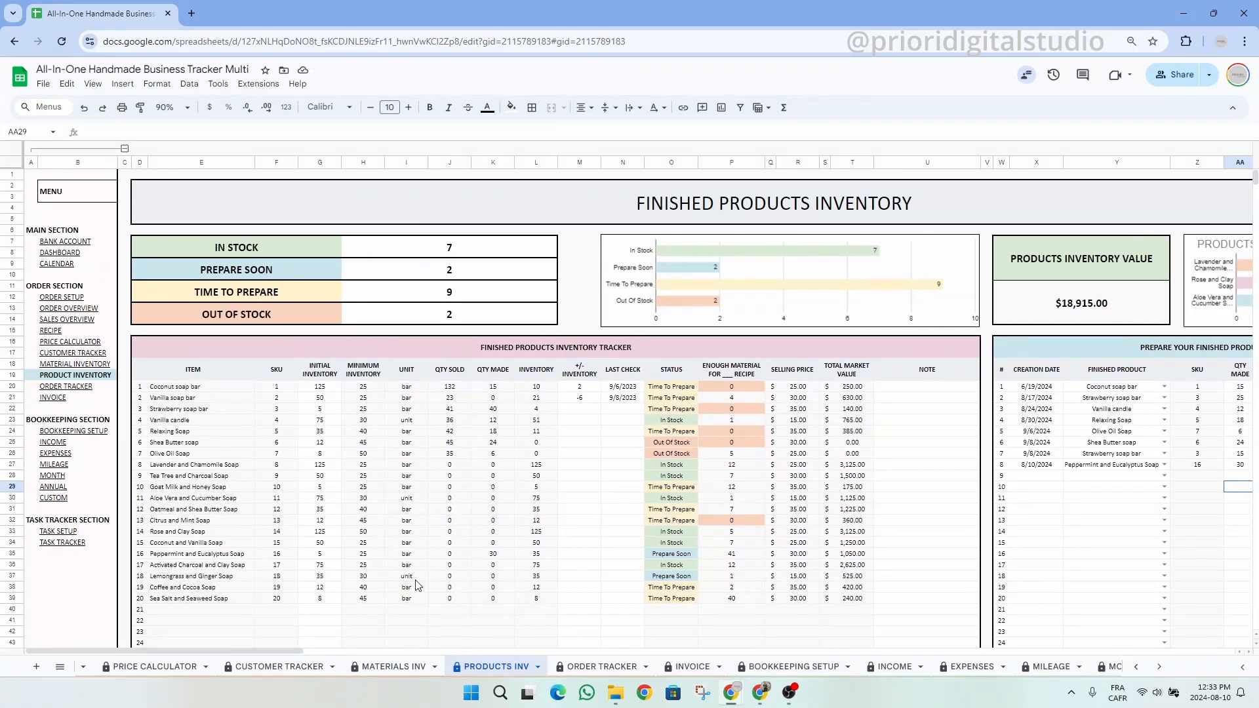
left_click_drag(194, 558, 677, 561)
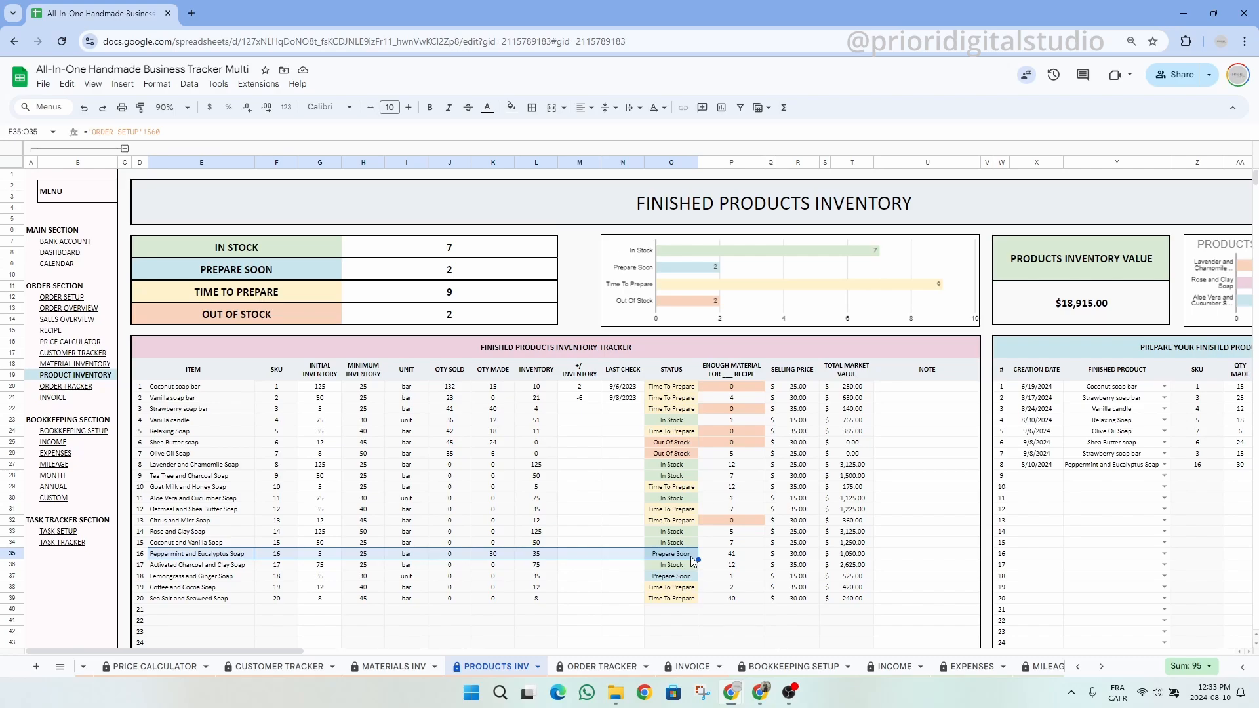
left_click(537, 556)
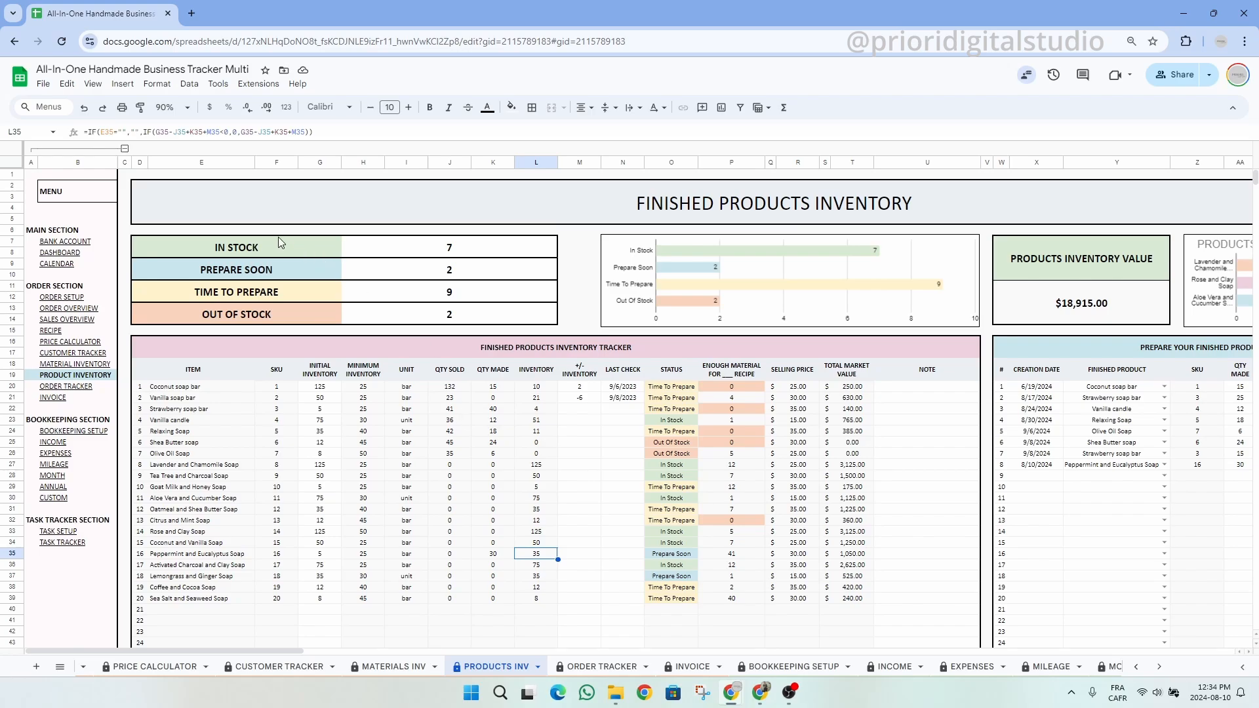
- Review the finished products stock status summary, the products inventory value and the highest inventory chart
left_click_drag(269, 253, 528, 318)
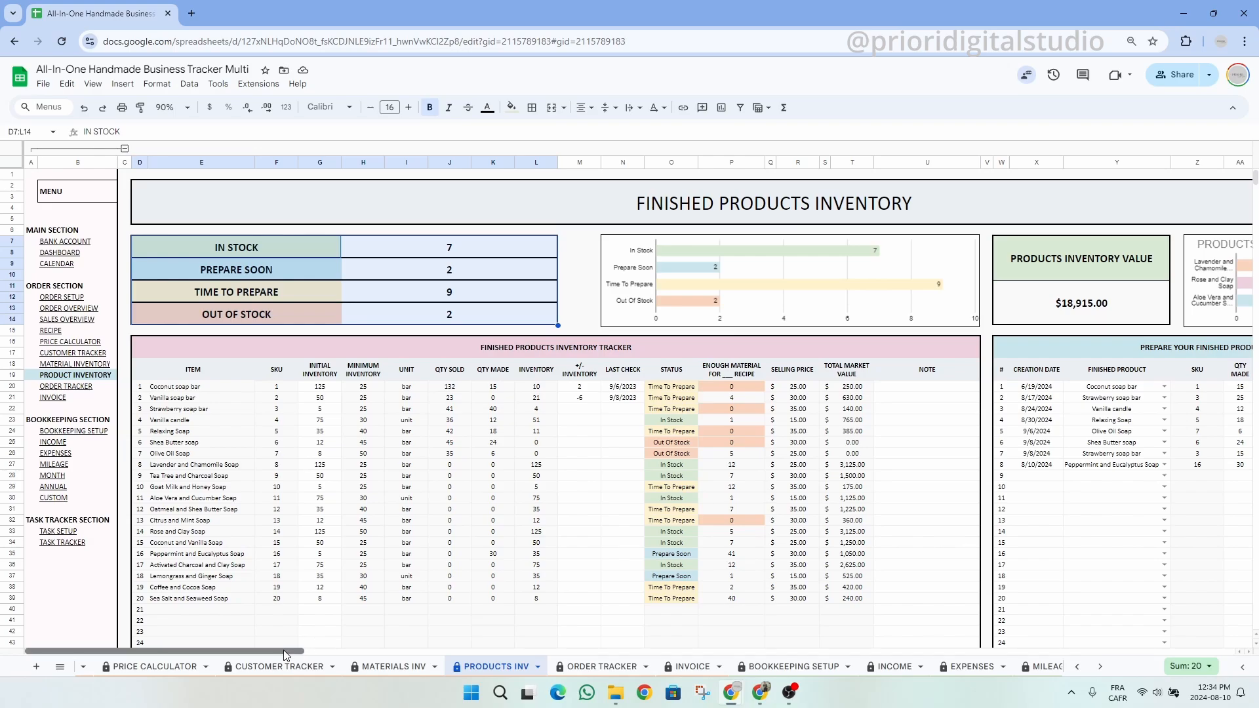
left_click_drag(286, 649, 346, 654)
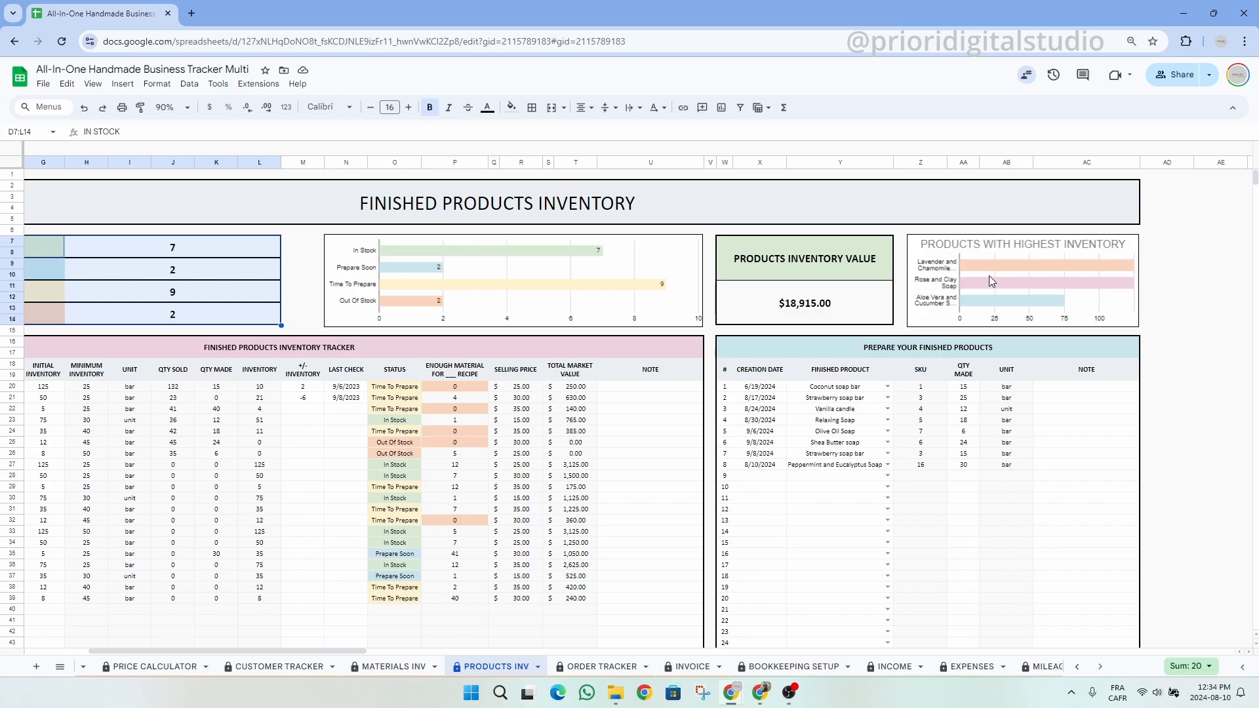
- Examine the Enough Material for Recipe column across all the finished products
scroll(725, 372, "left", 4)
left_click(725, 372)
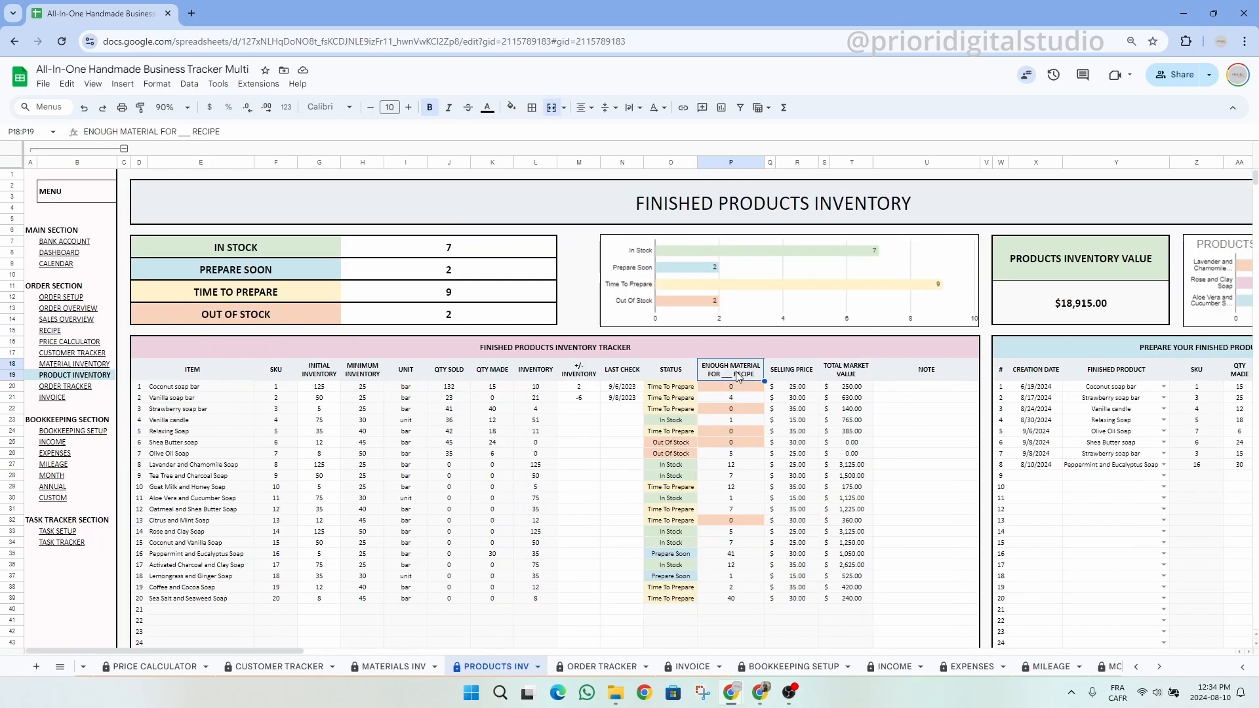
left_click_drag(739, 388, 752, 614)
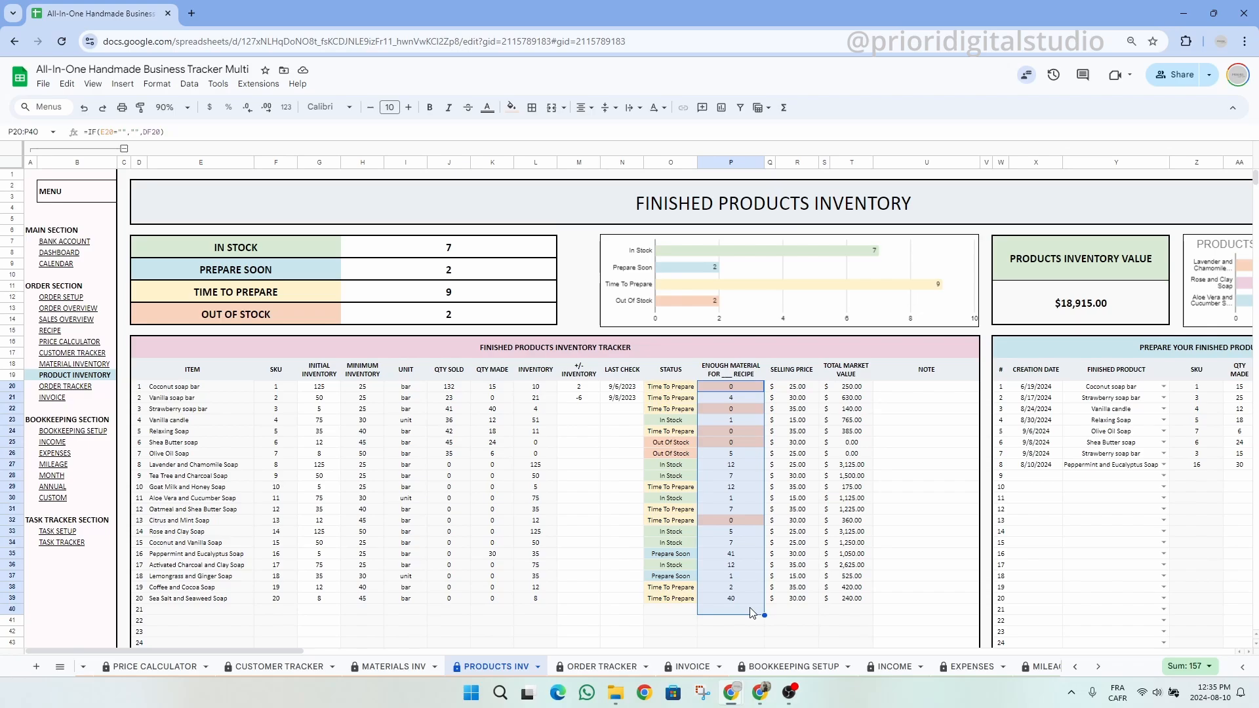
- Open the Order Tracker sheet and collapse the grouped menu columns, accepting the protected-range edit
key("ctrl+Page_Down")
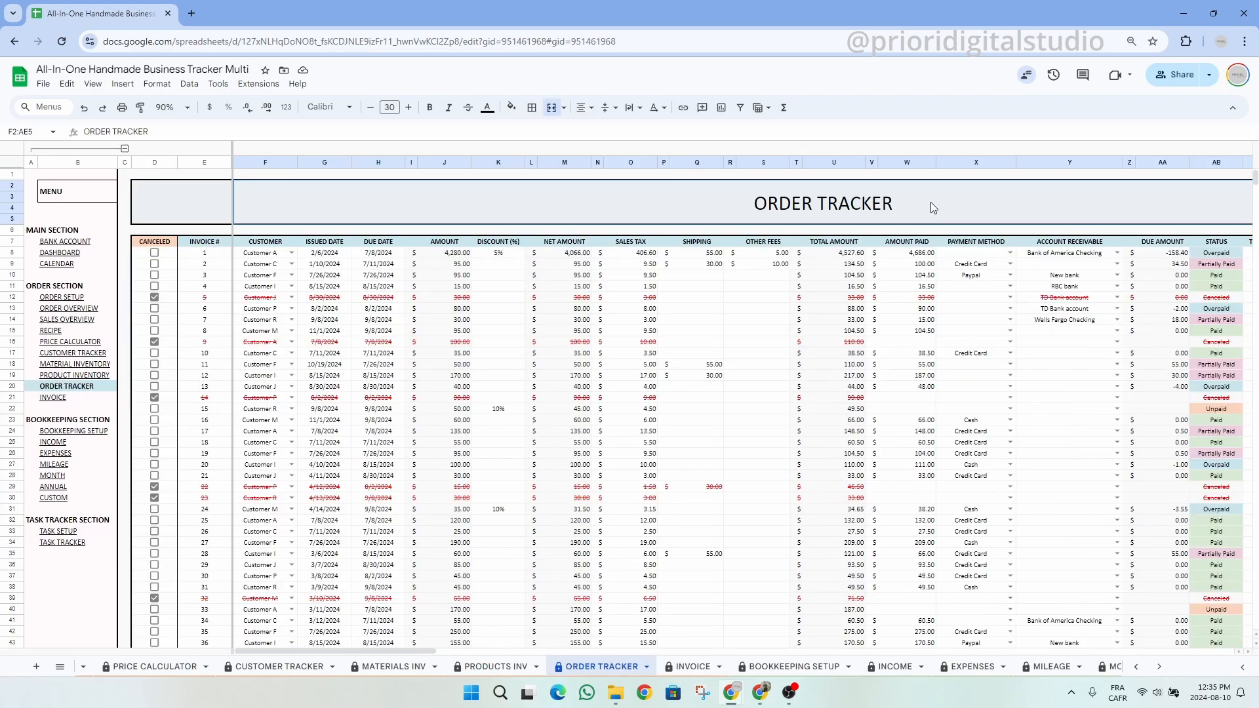
left_click(124, 149)
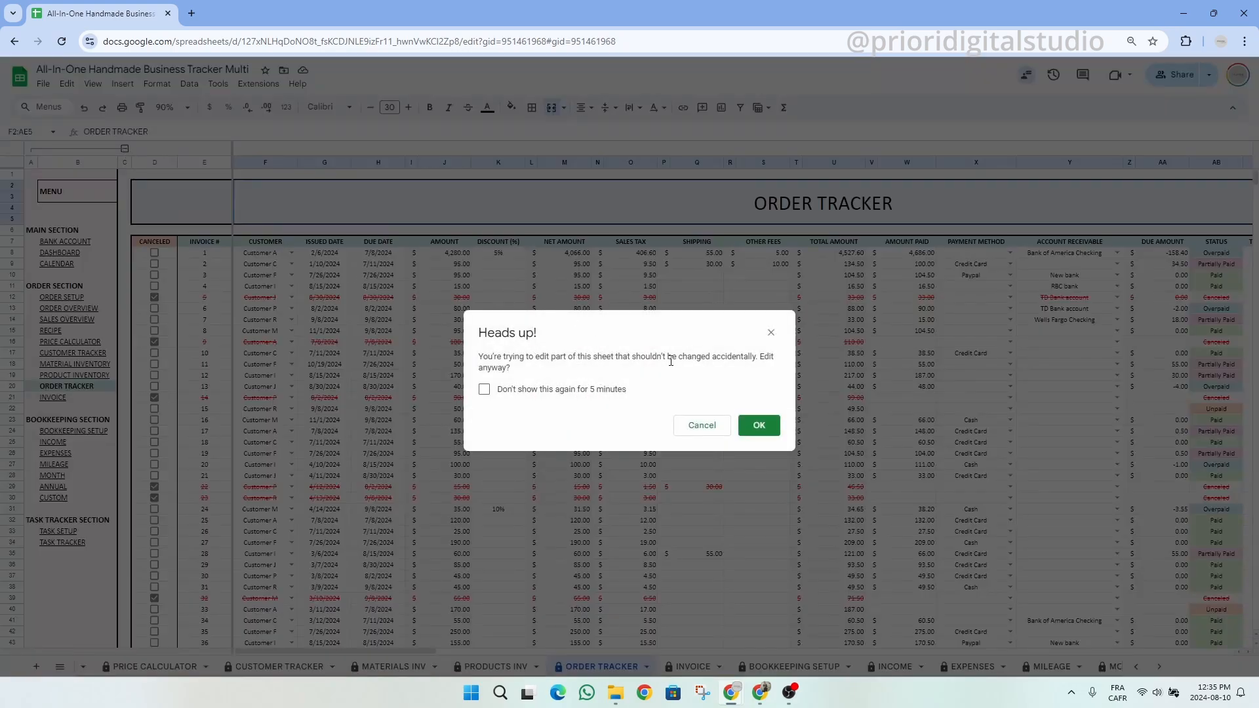
left_click(759, 425)
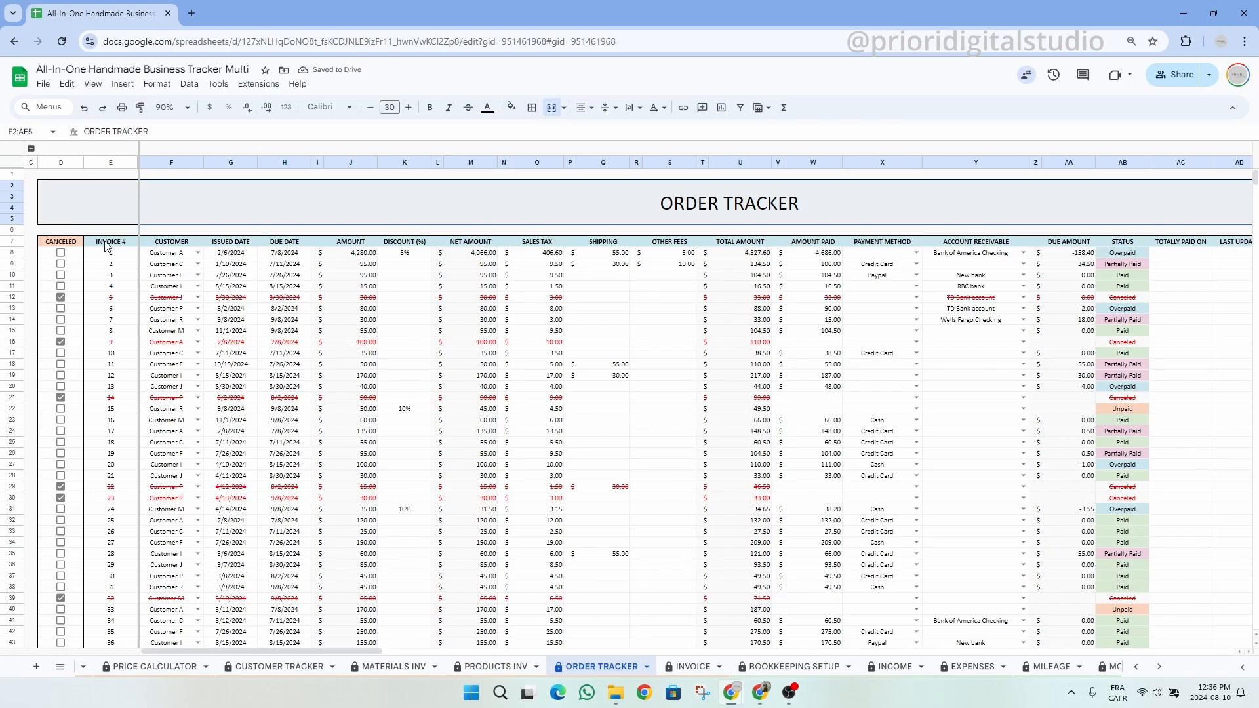
- Review the order tracker's invoice number, customer, issued date, due date and amount columns
left_click_drag(106, 243, 120, 567)
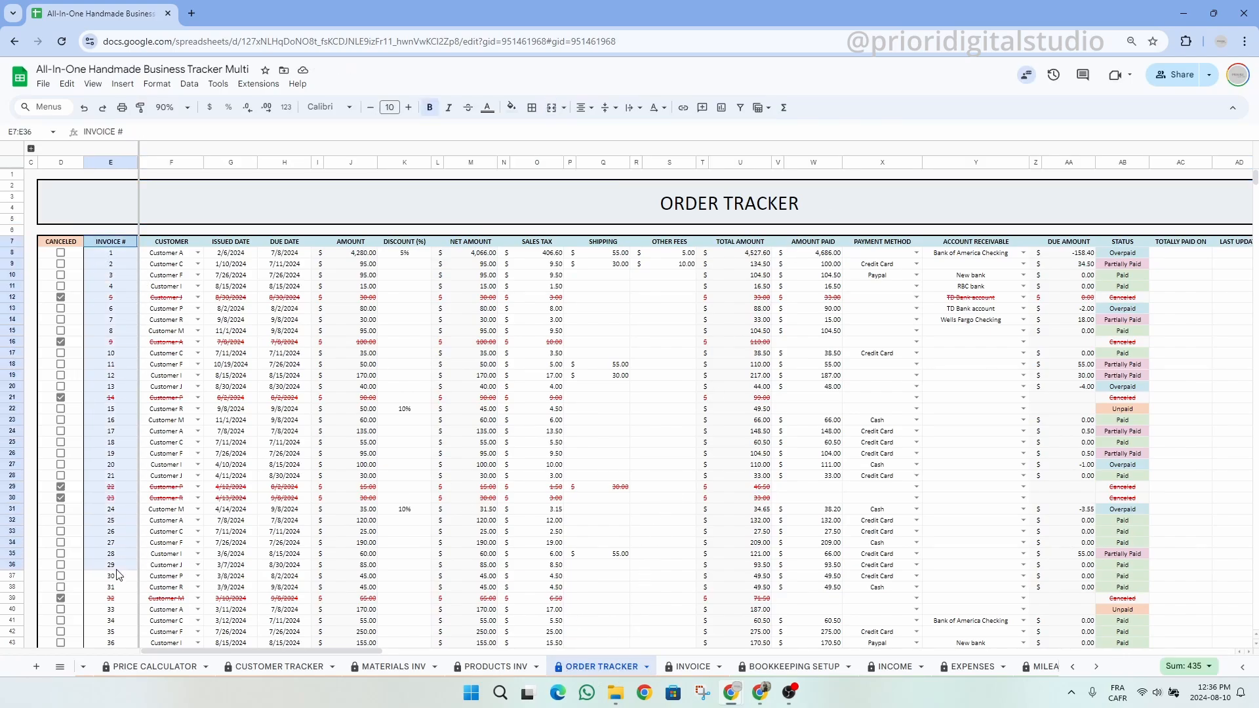
left_click(173, 248)
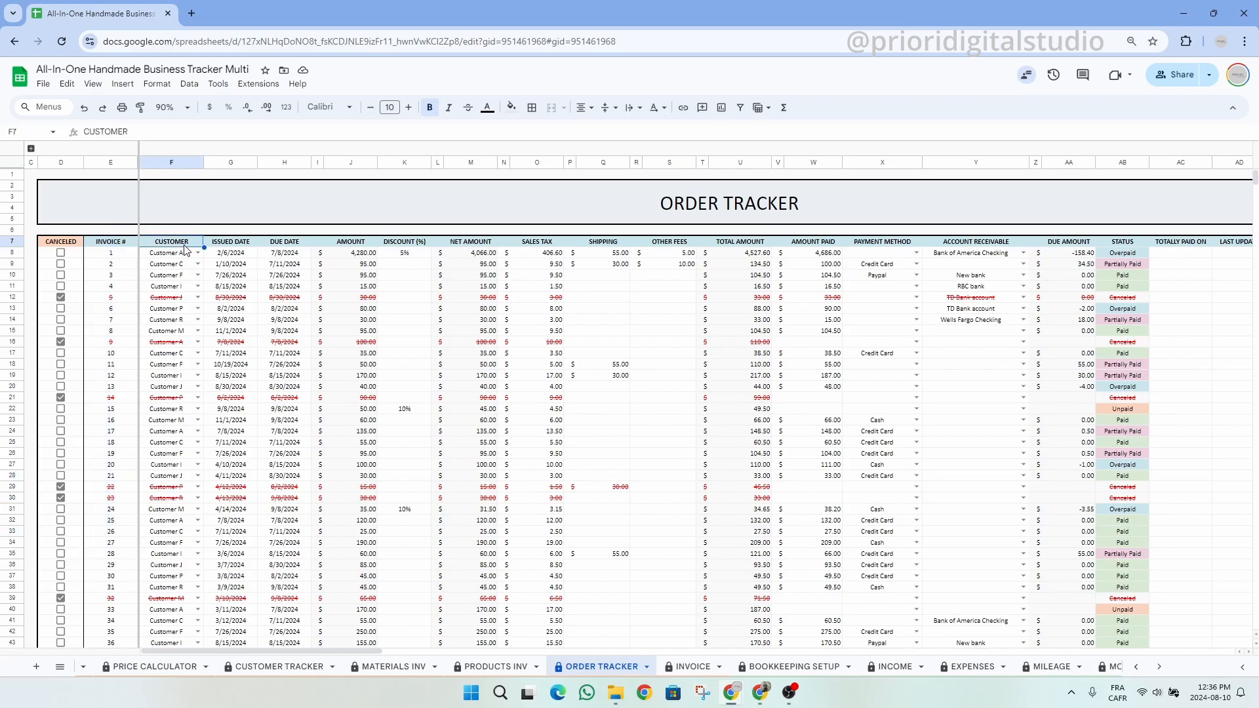
left_click(234, 245)
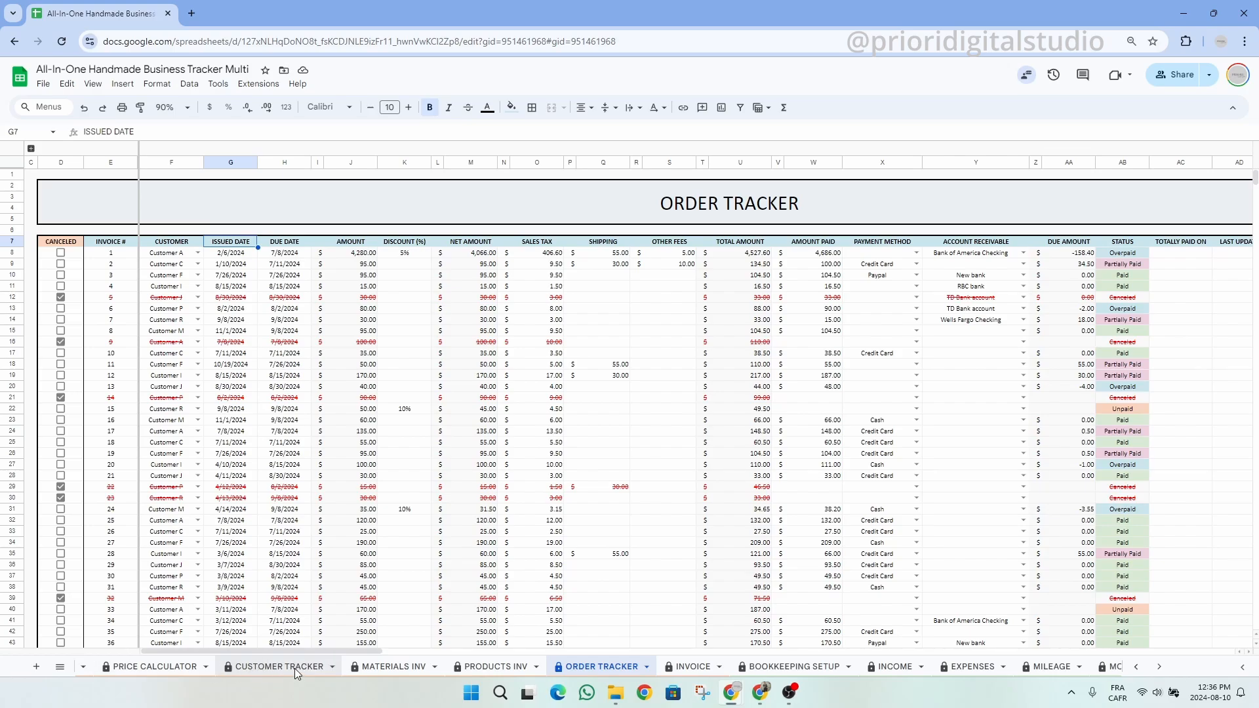
left_click(291, 234)
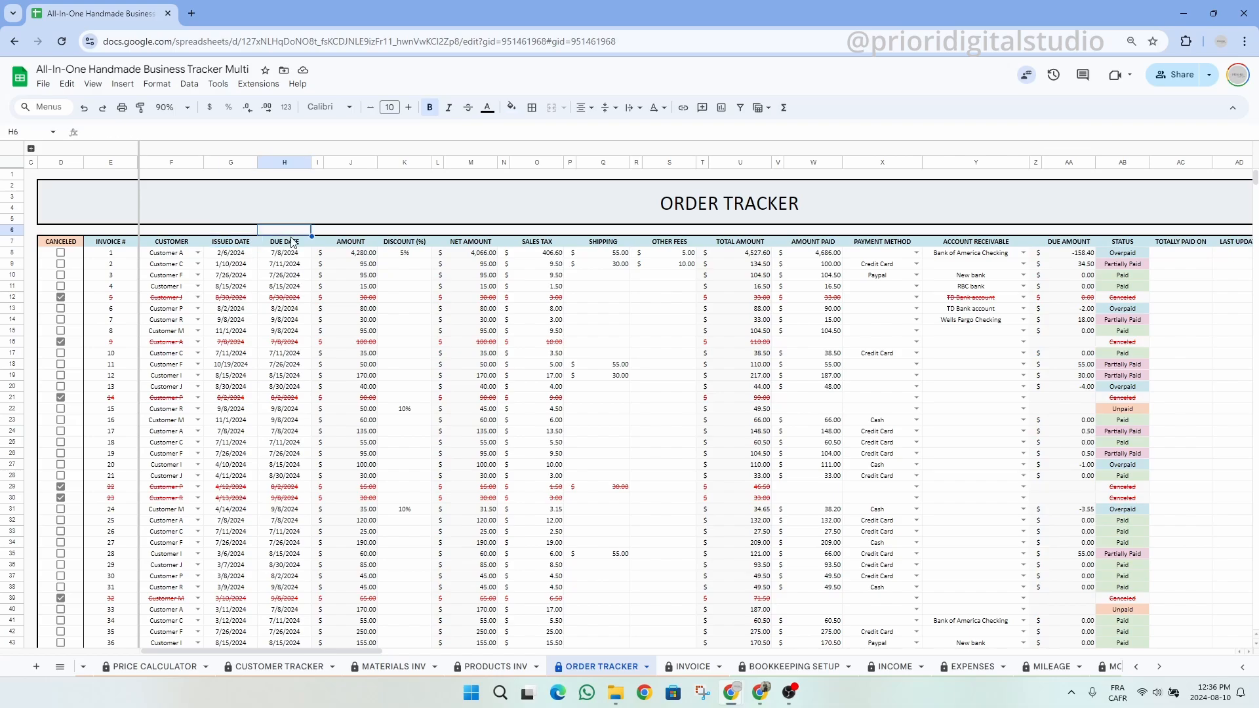
left_click(293, 246)
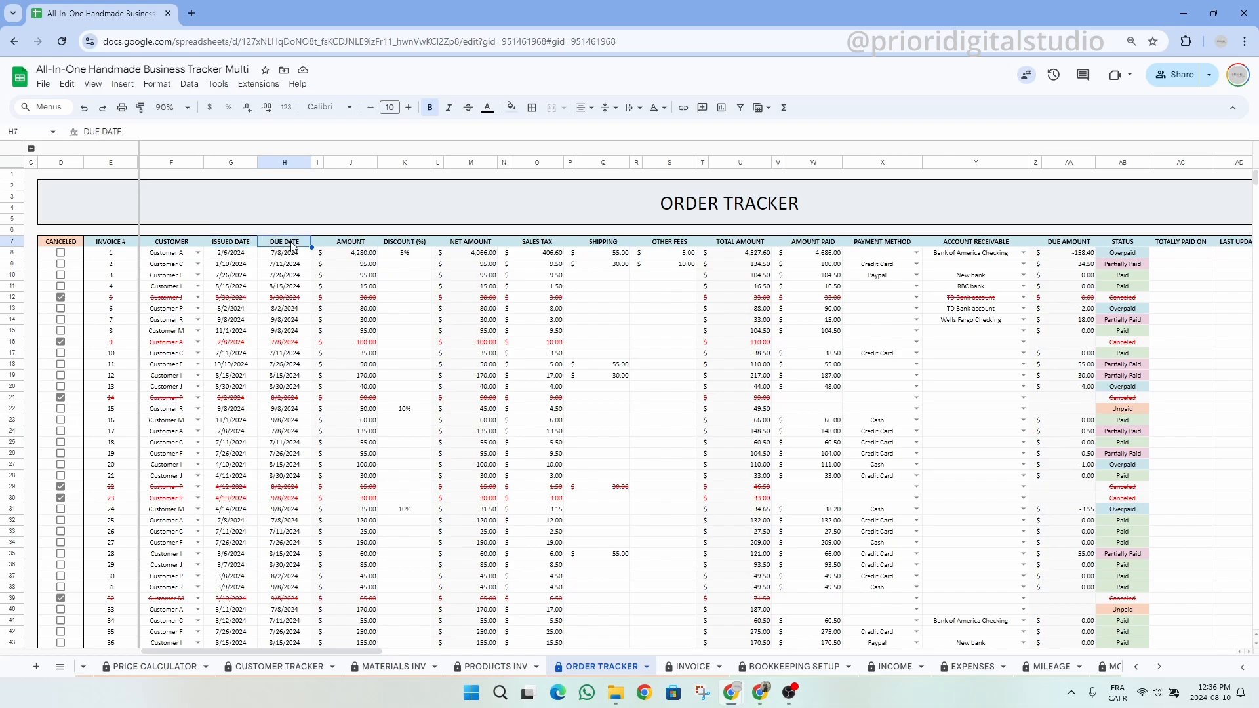
left_click(358, 249)
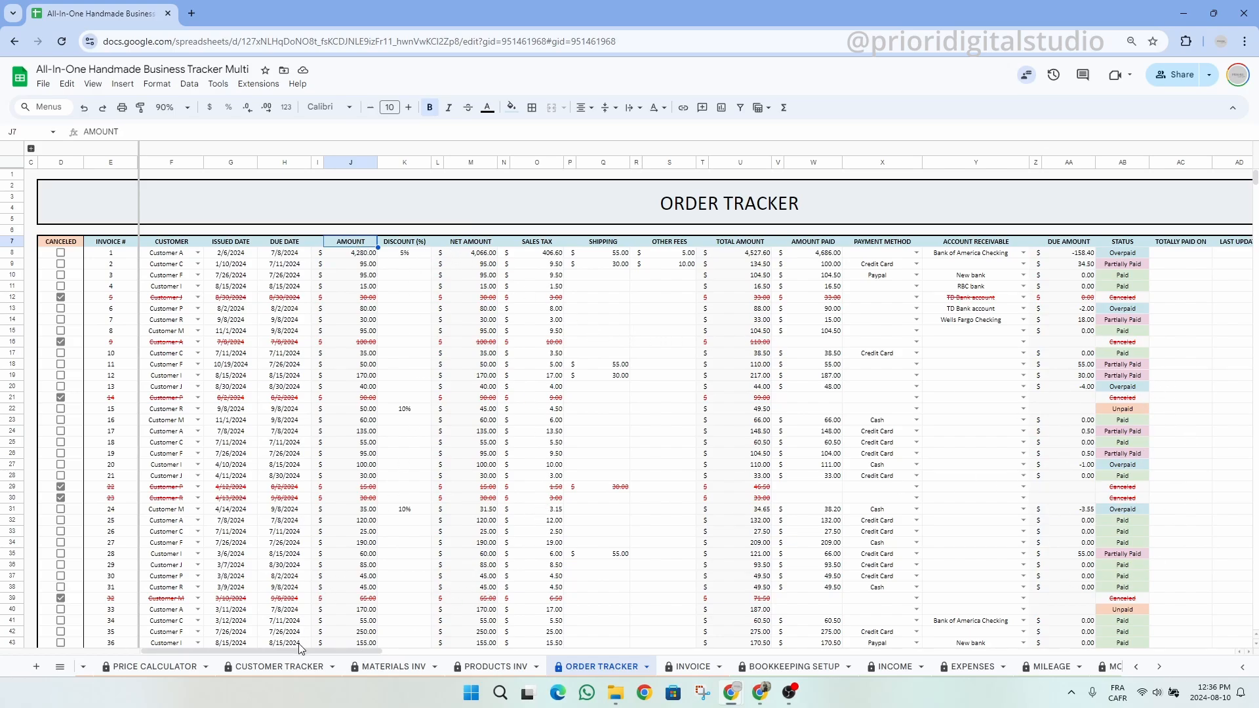
- Examine the Item 1, Item 2 and Item 3 sections of the order tracker
left_click_drag(293, 652, 552, 664)
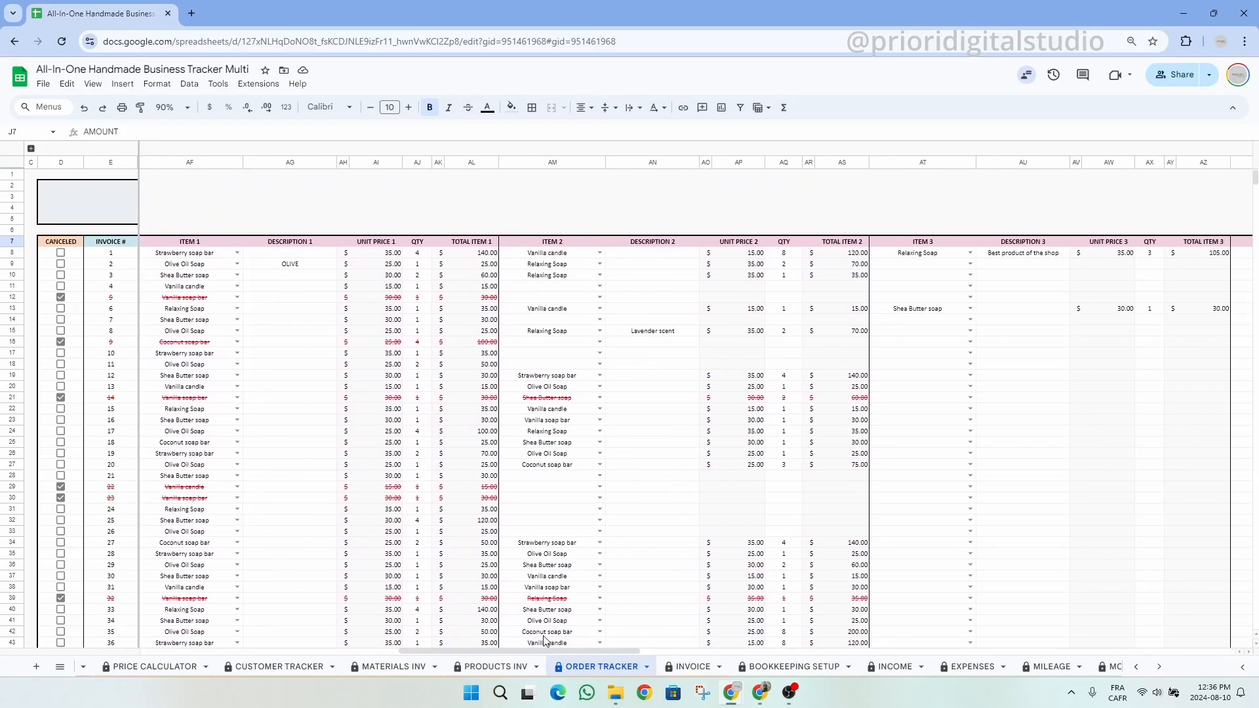
left_click(206, 242)
left_click(554, 242)
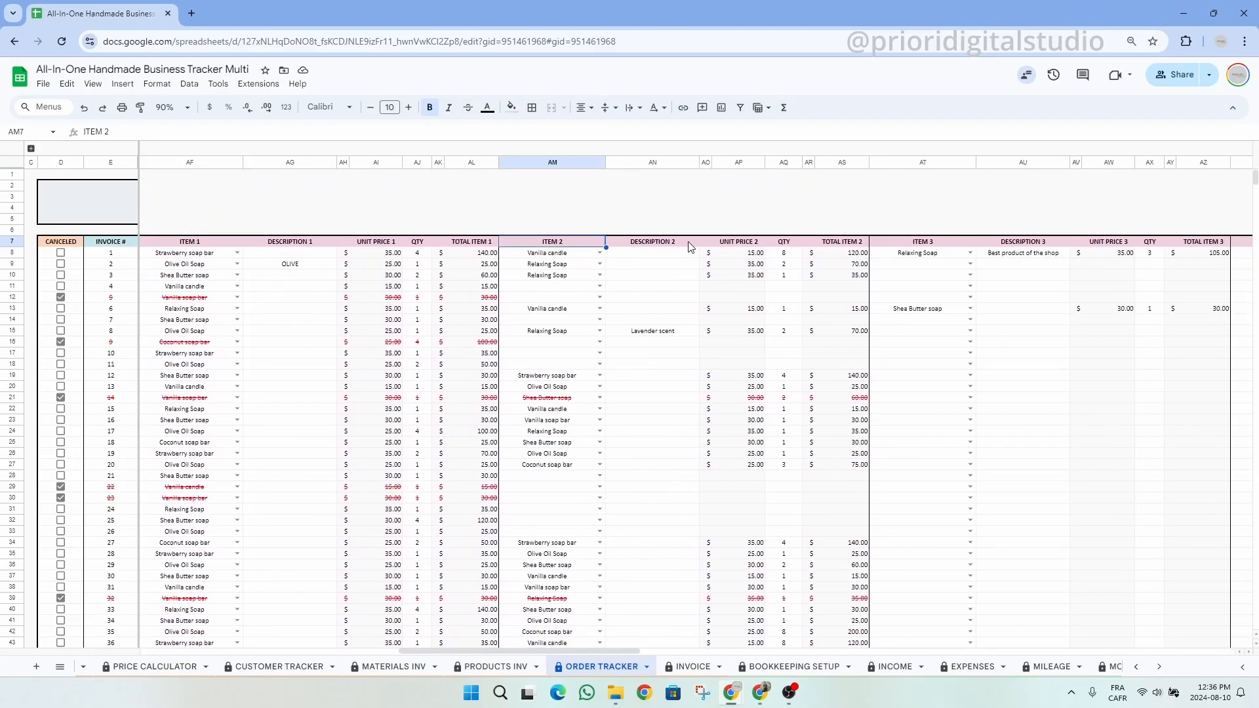
left_click(912, 246)
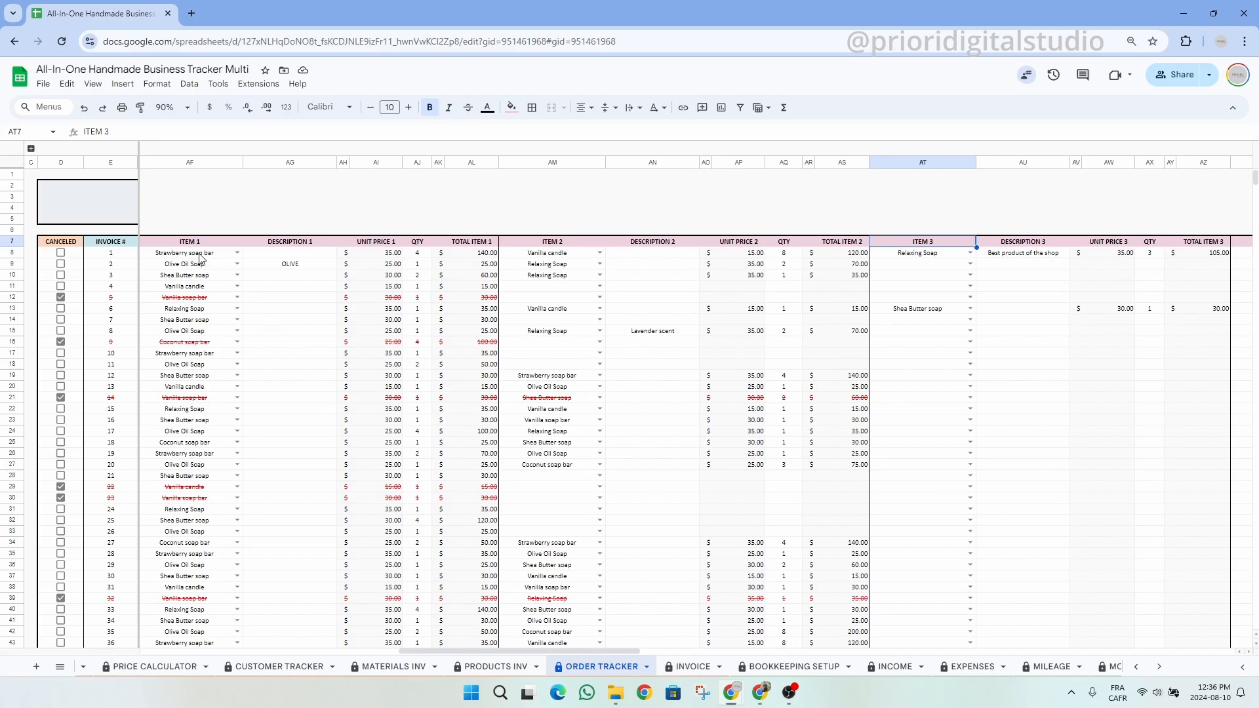
- Inspect Item 1's description, unit price, quantity and total columns, plus the matching Item 2 and Item 3 sections
left_click(238, 254)
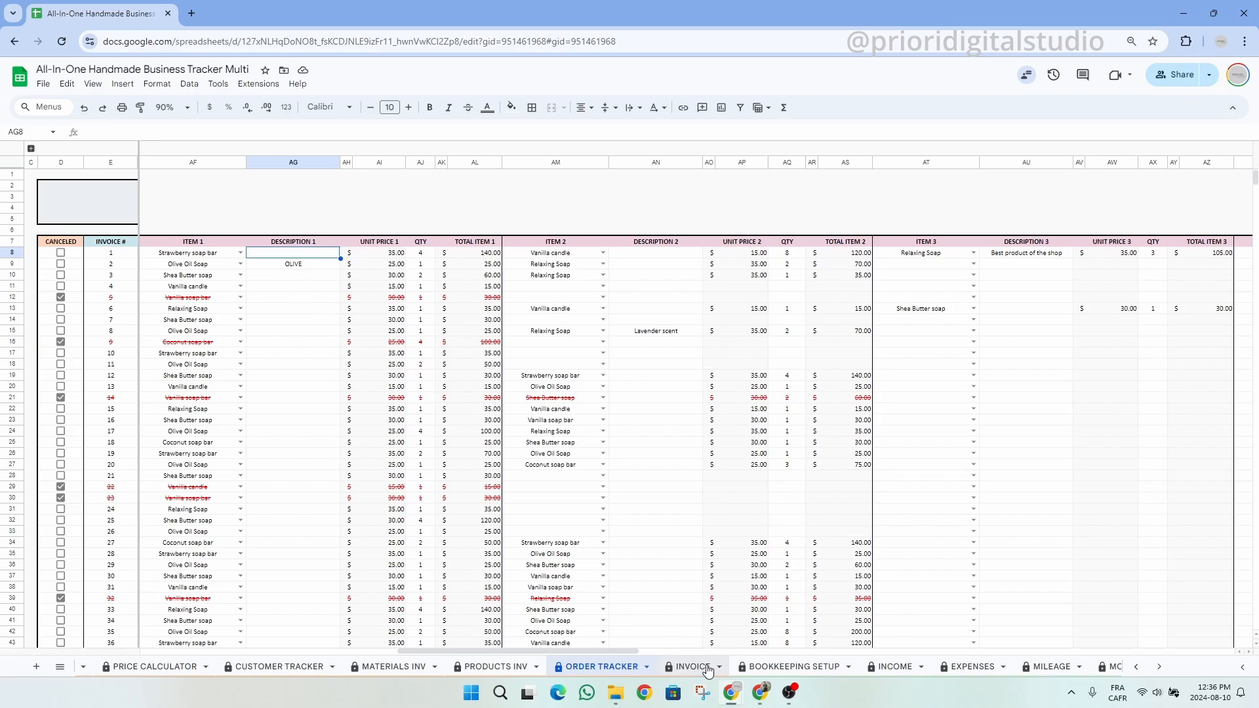
left_click(390, 256)
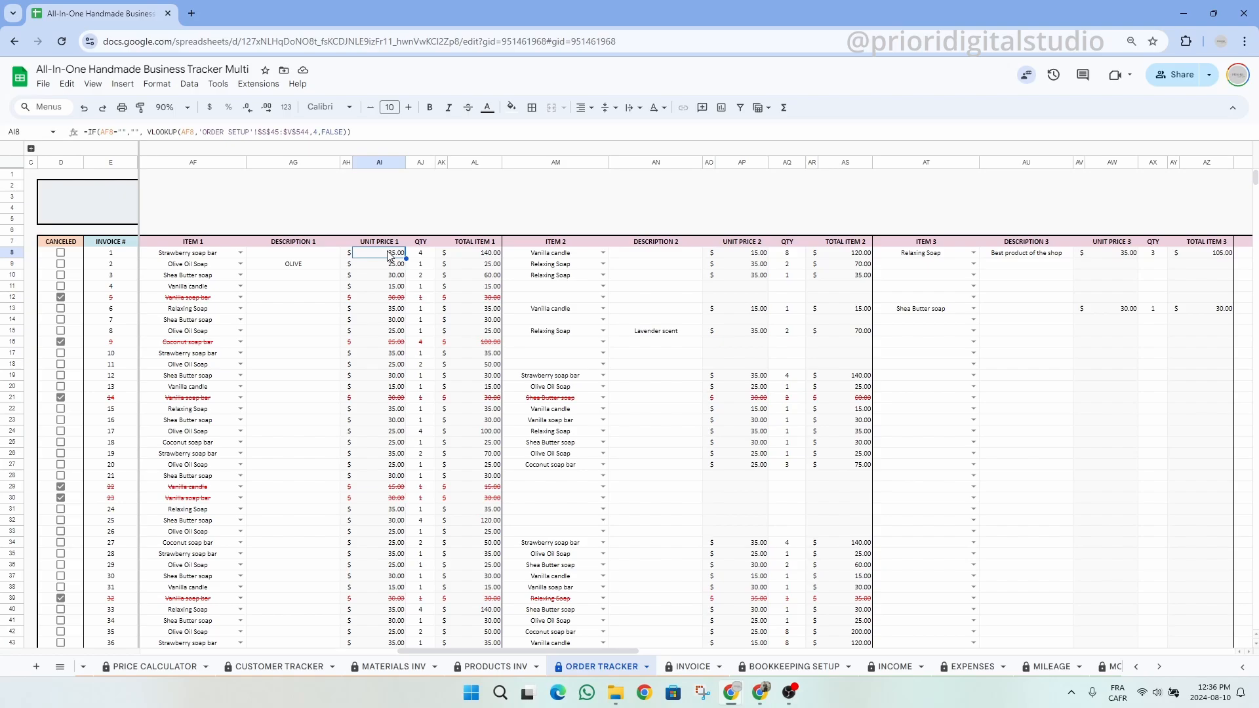
left_click(422, 255)
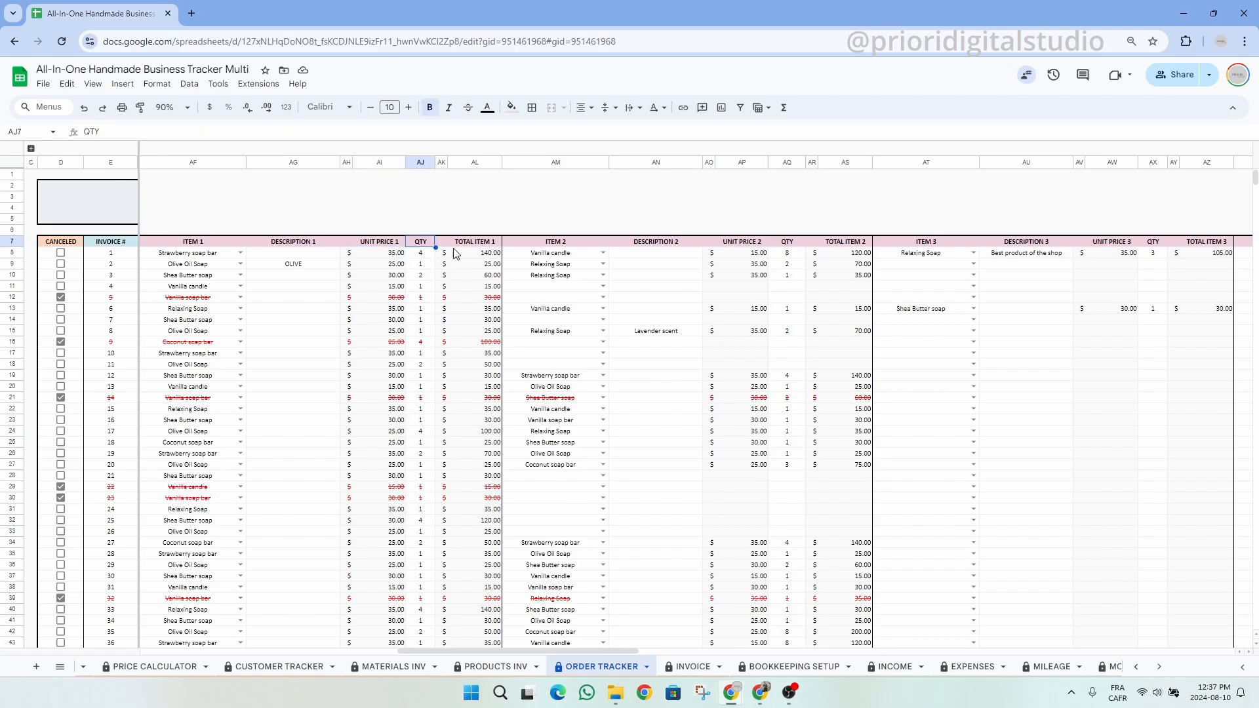
left_click(484, 246)
left_click_drag(484, 246, 480, 388)
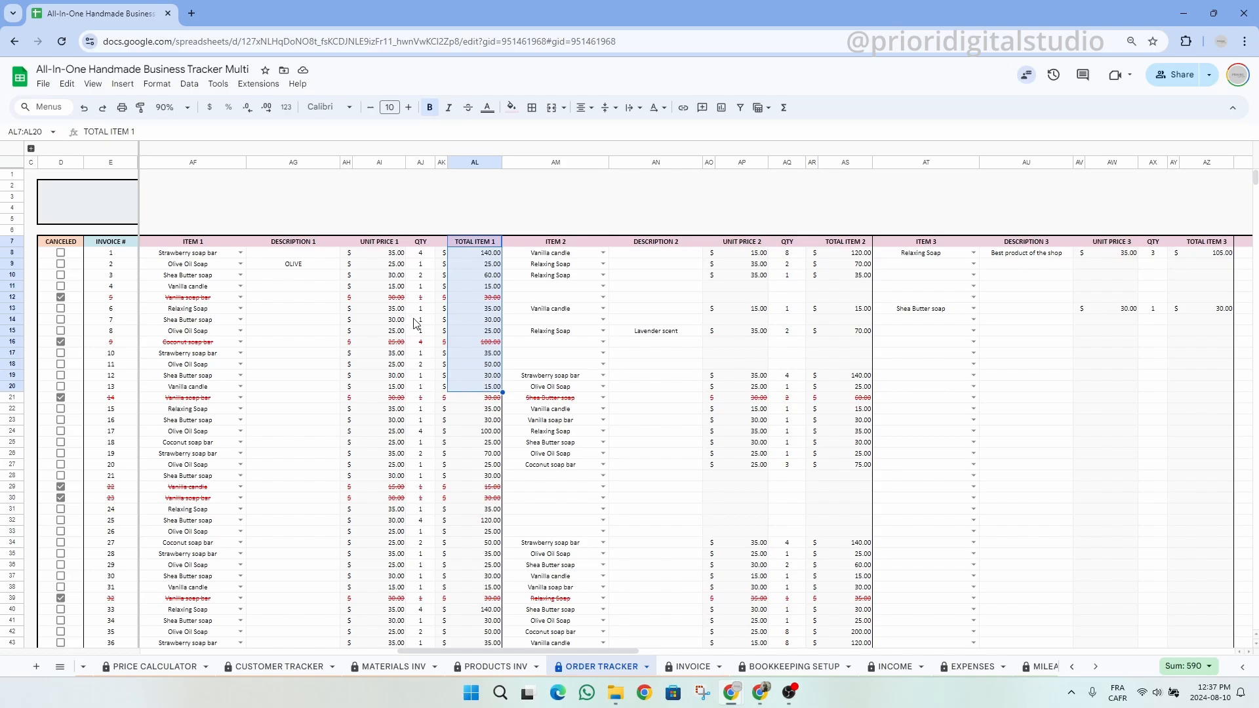
left_click(427, 252)
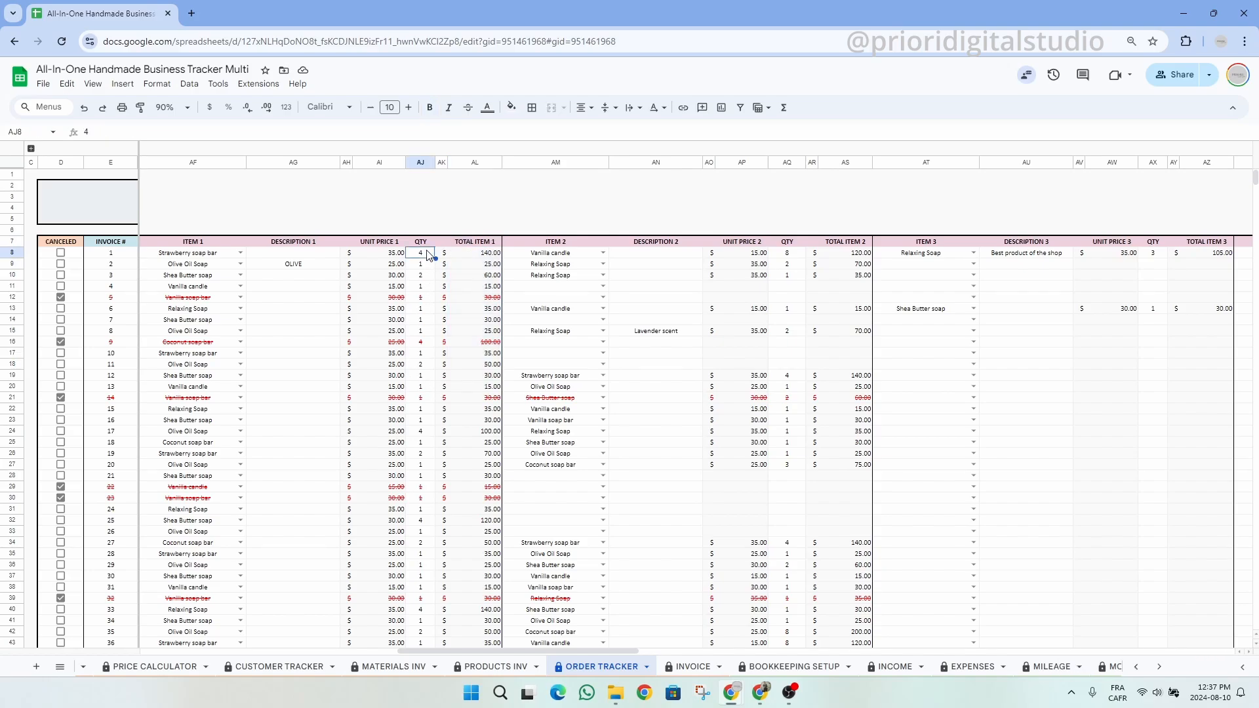
left_click(559, 245)
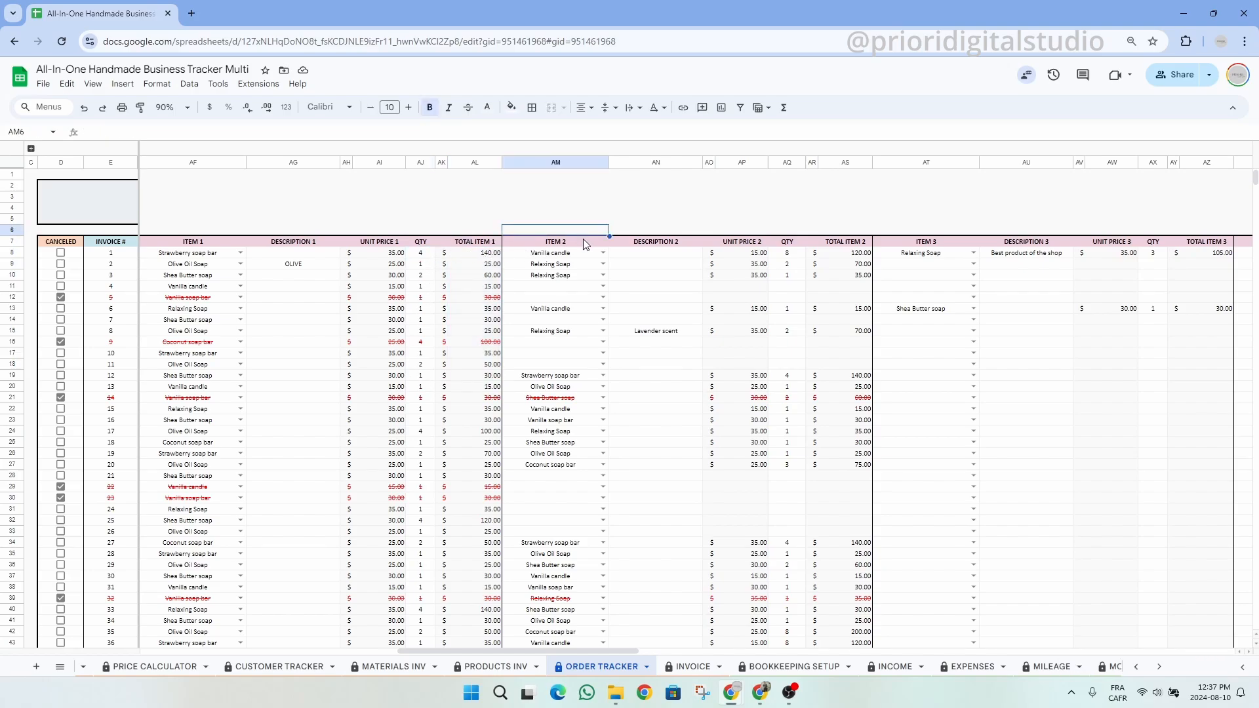
left_click(925, 247)
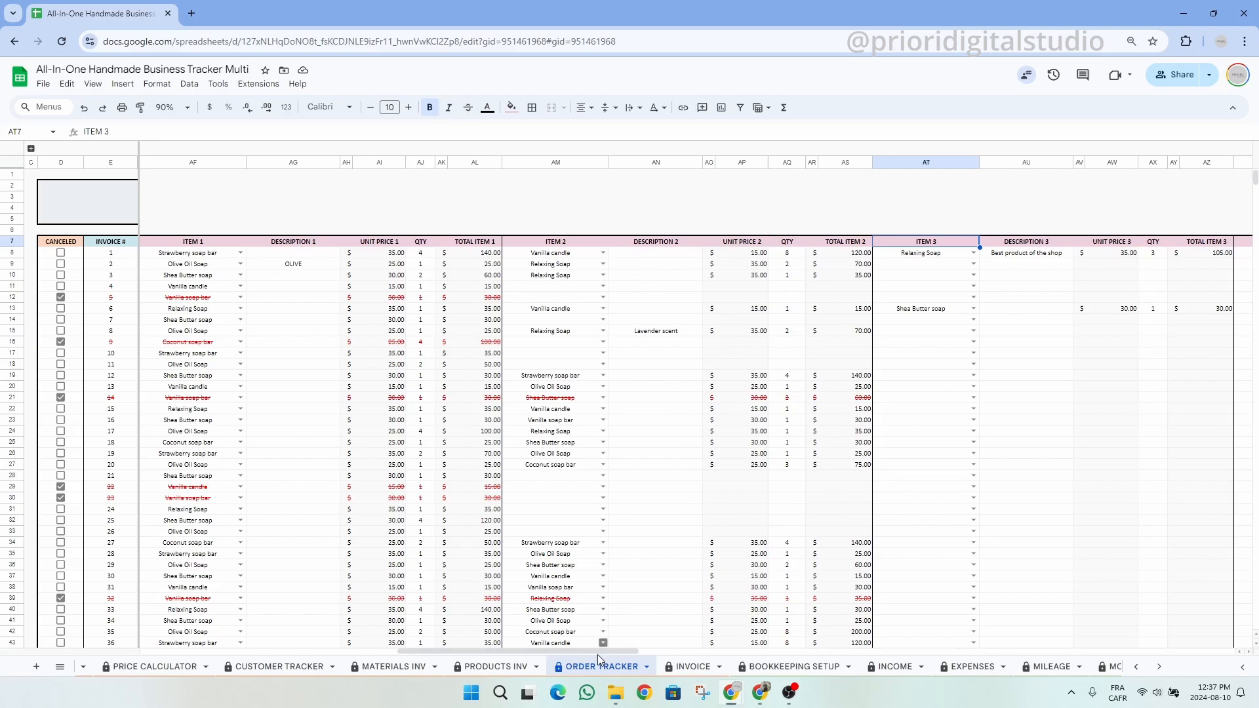
- Check how the amount, discount percentage and net amount are handled for the first invoice
left_click_drag(603, 651, 332, 650)
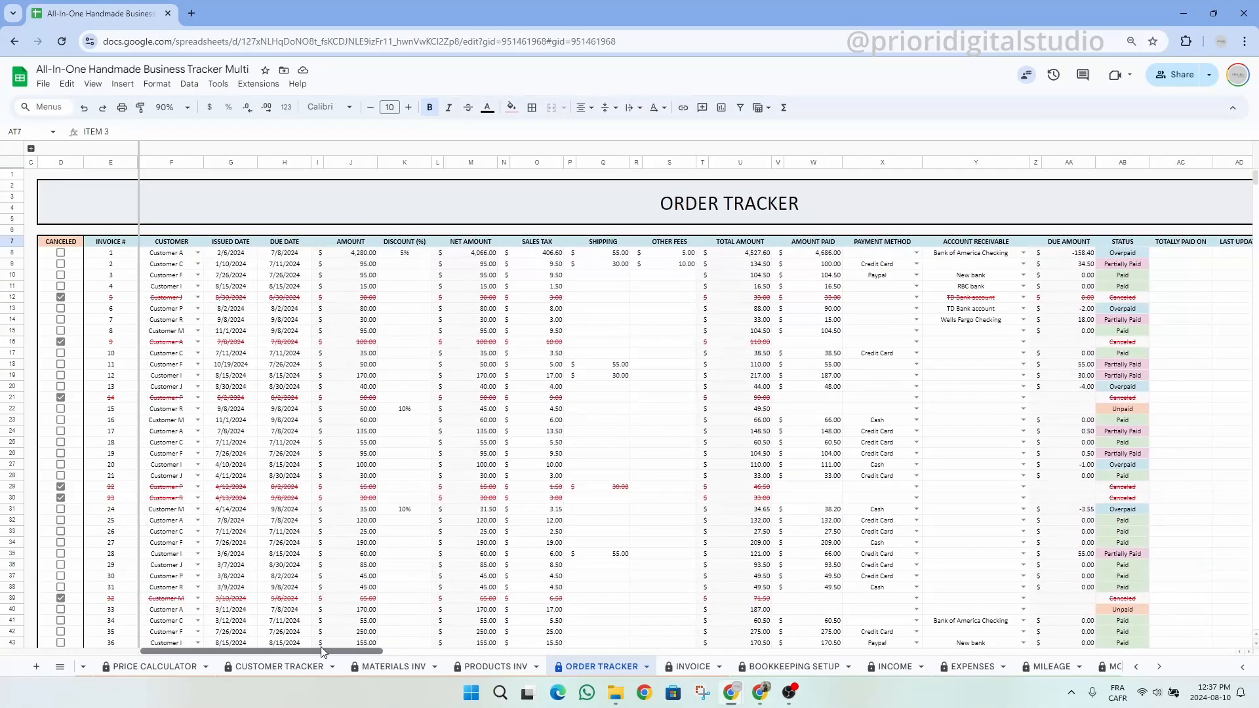
left_click(369, 255)
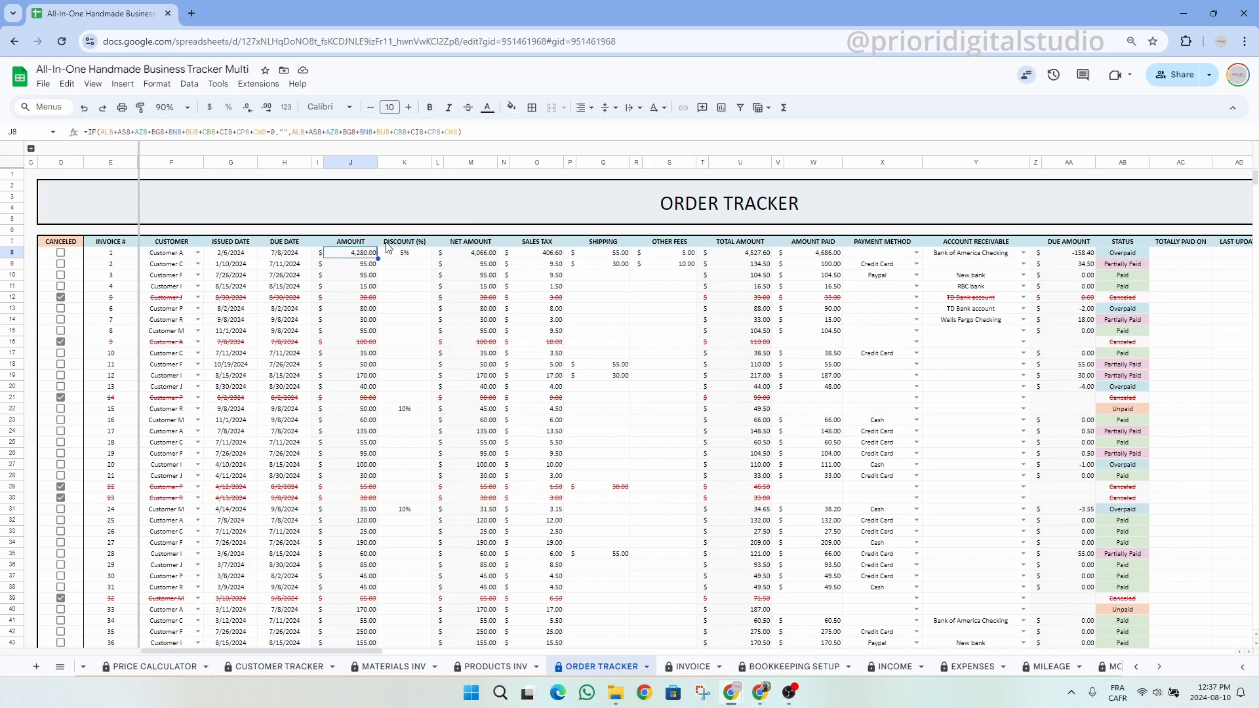
left_click(355, 243)
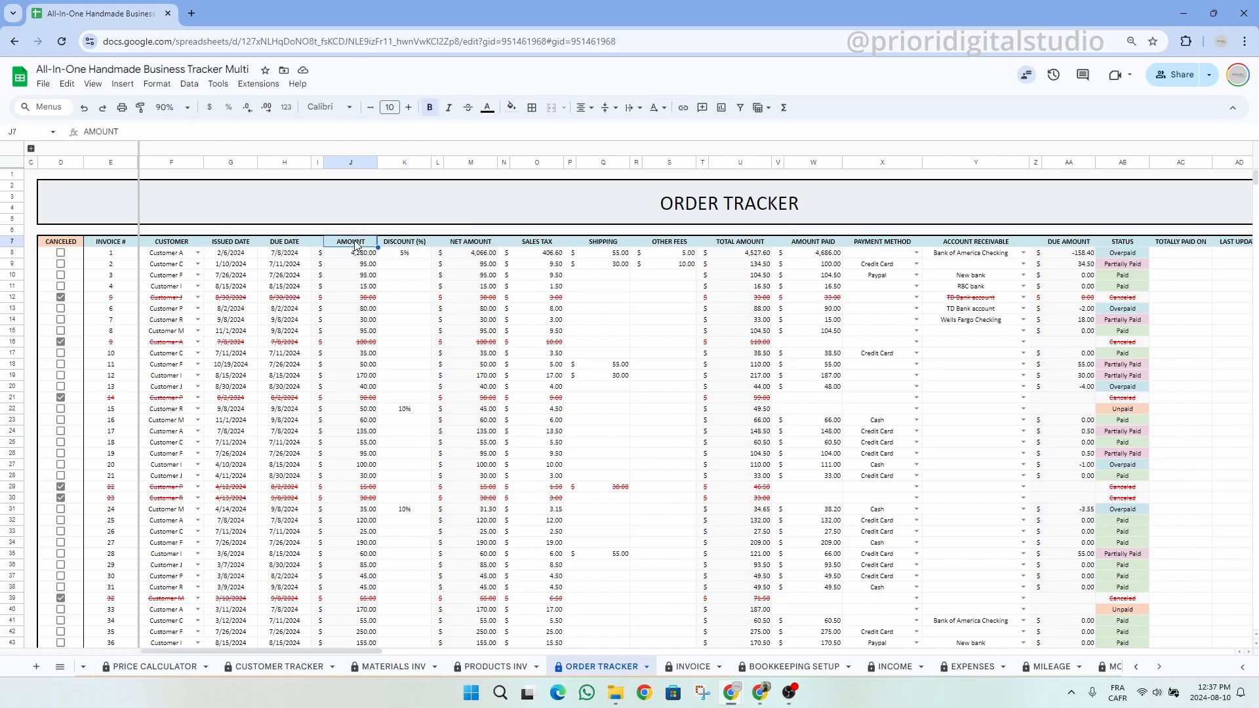
left_click(399, 244)
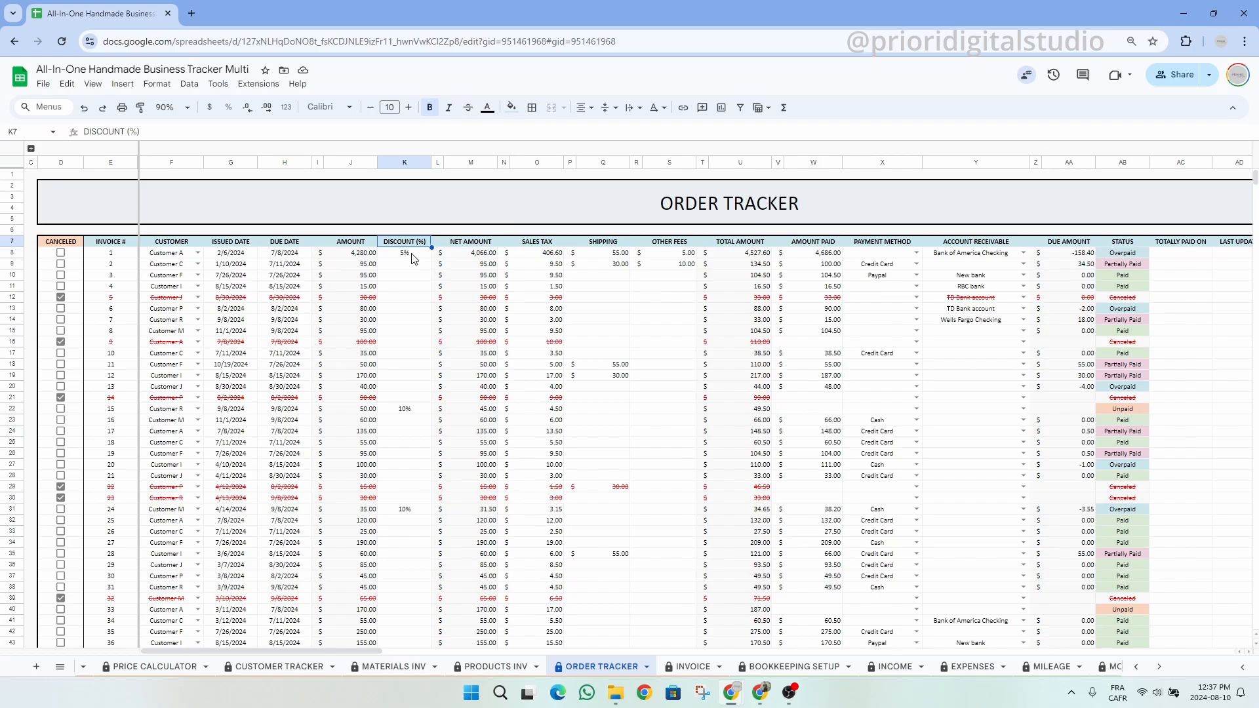
left_click_drag(413, 255, 406, 438)
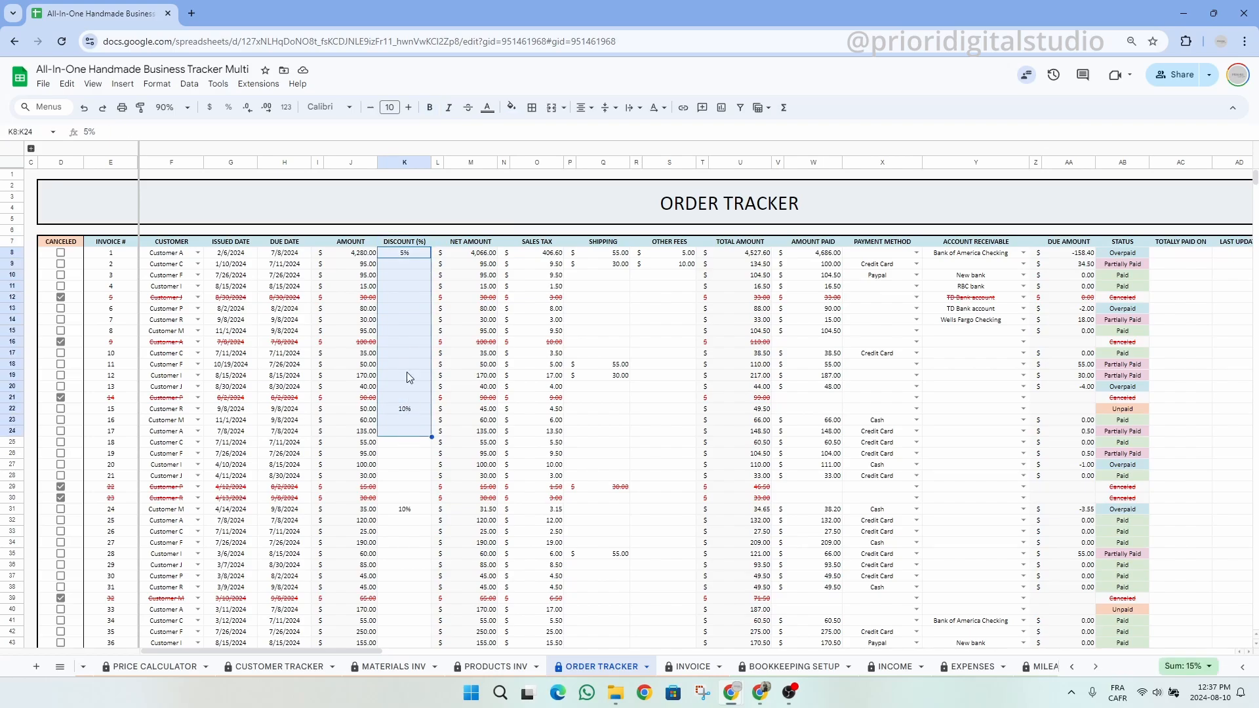
left_click(408, 259)
left_click(473, 255)
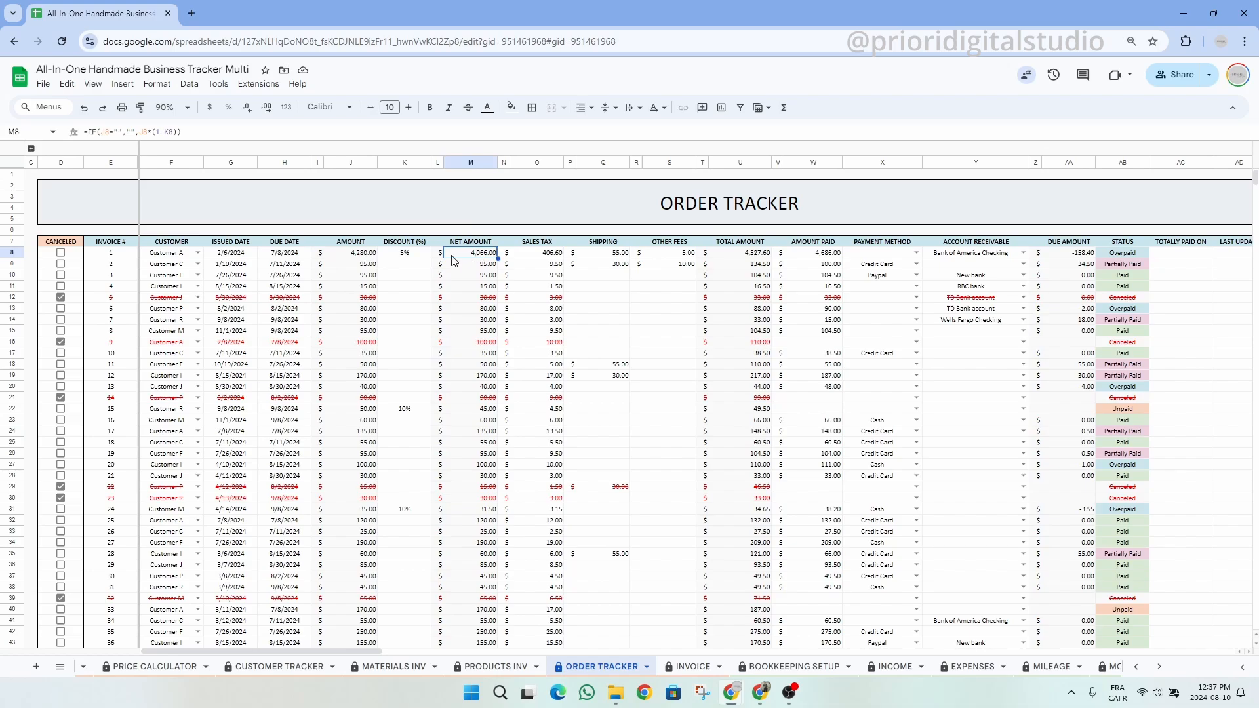
- Review the sales tax, shipping, other fees and total amount columns of the orders
left_click(558, 259)
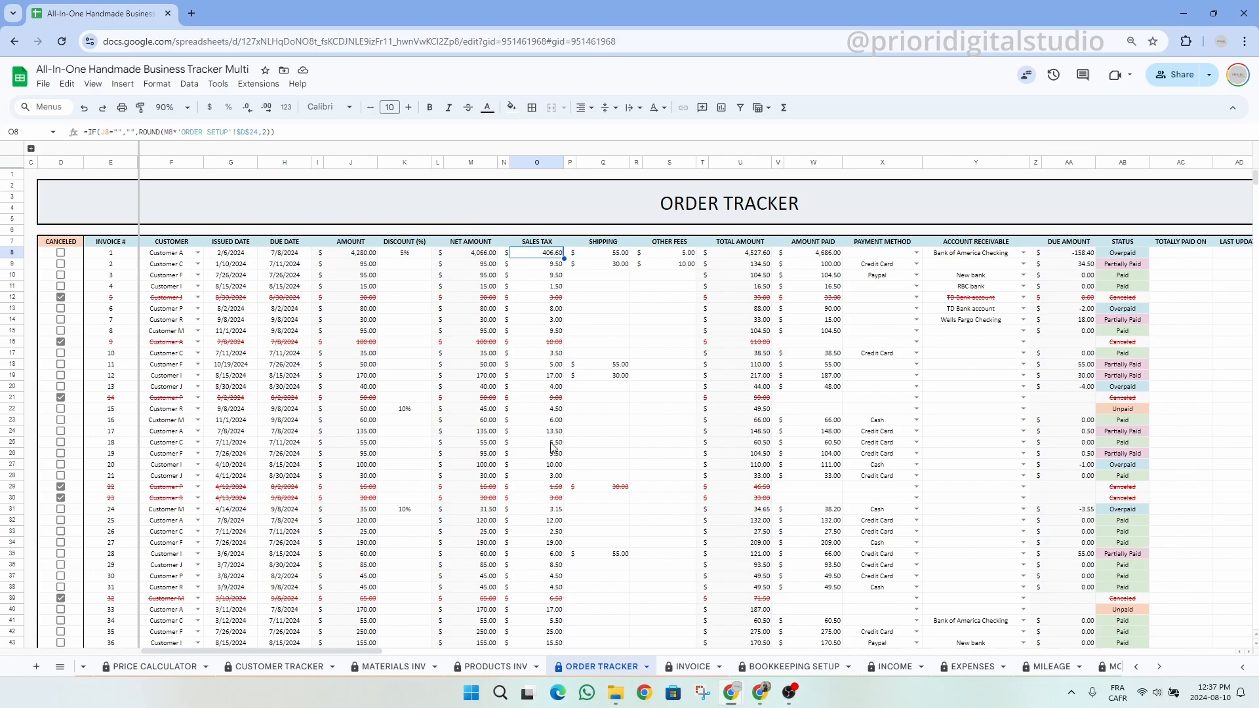
left_click(612, 253)
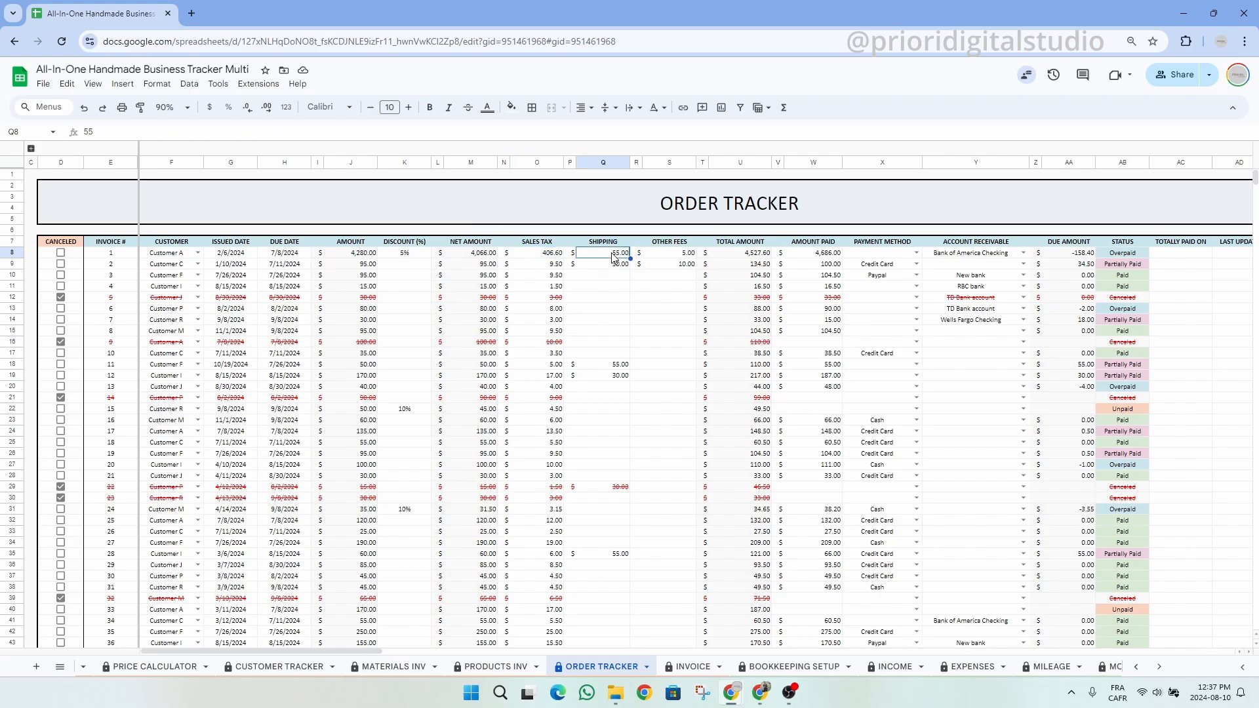
left_click(672, 256)
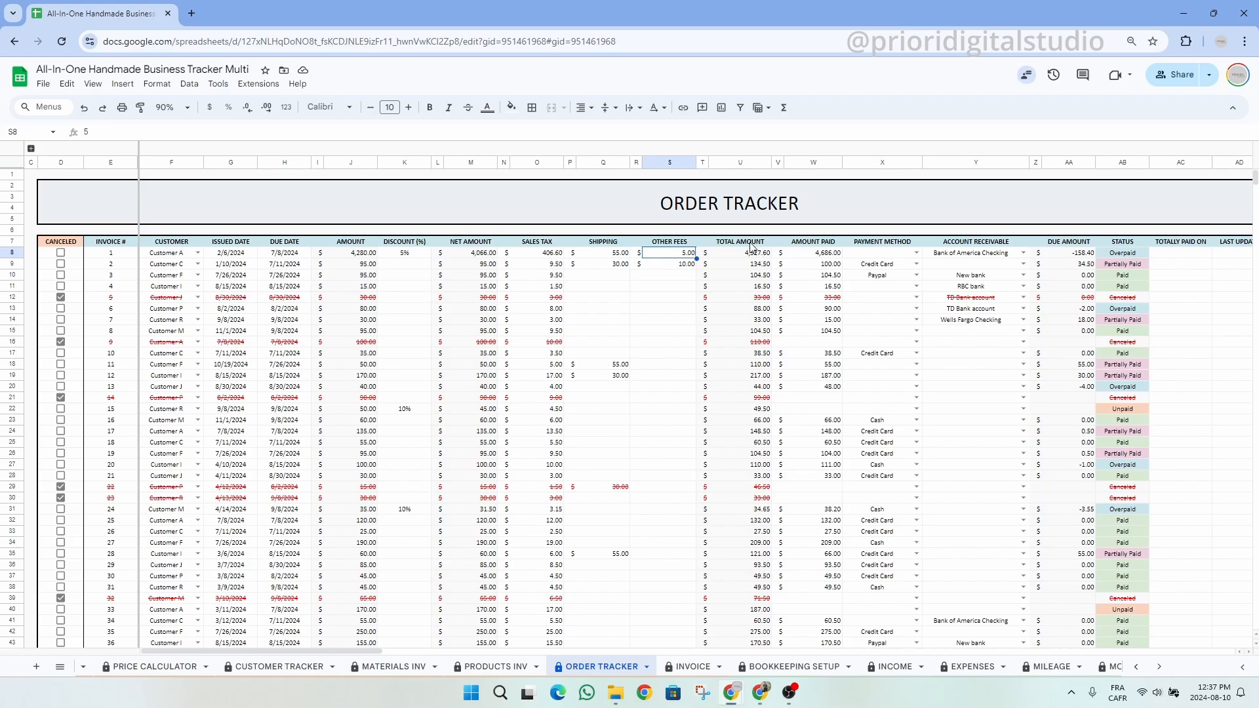
left_click_drag(751, 243, 749, 420)
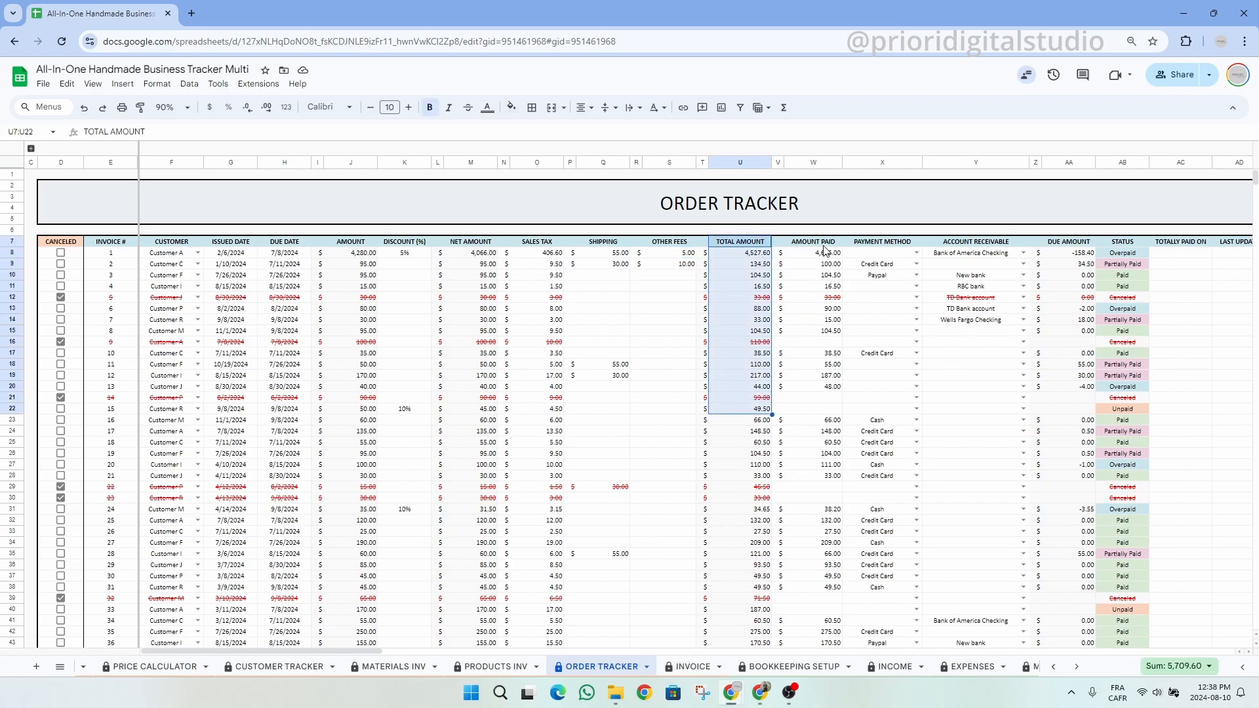
- Compare the total amount with the amount paid and check the payment status of invoices 2 and 3
left_click_drag(823, 243, 834, 438)
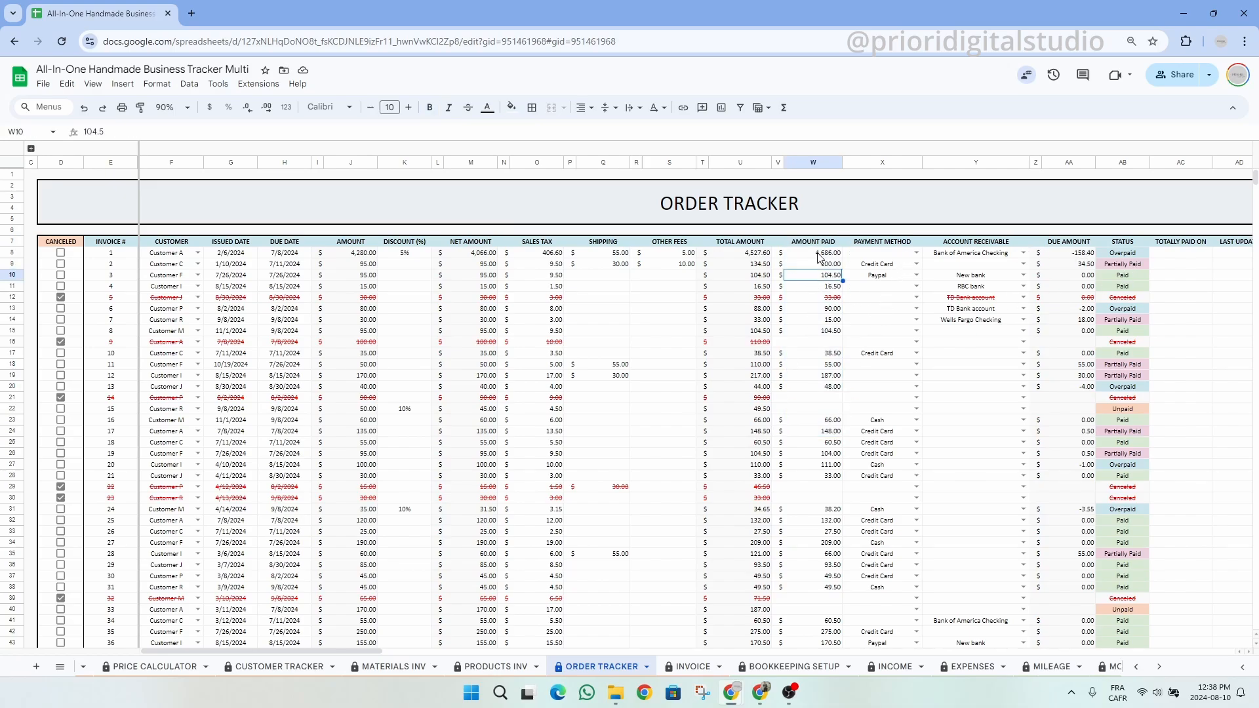
left_click(752, 242)
left_click(816, 242)
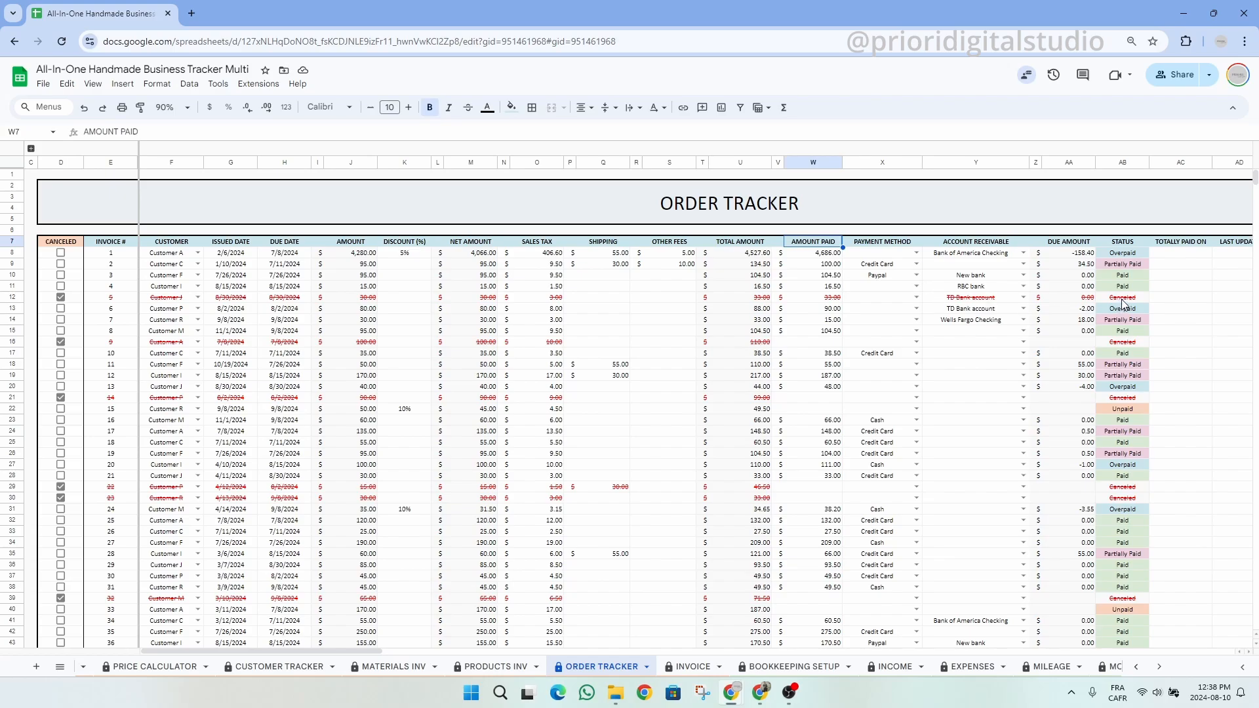
left_click(1125, 276)
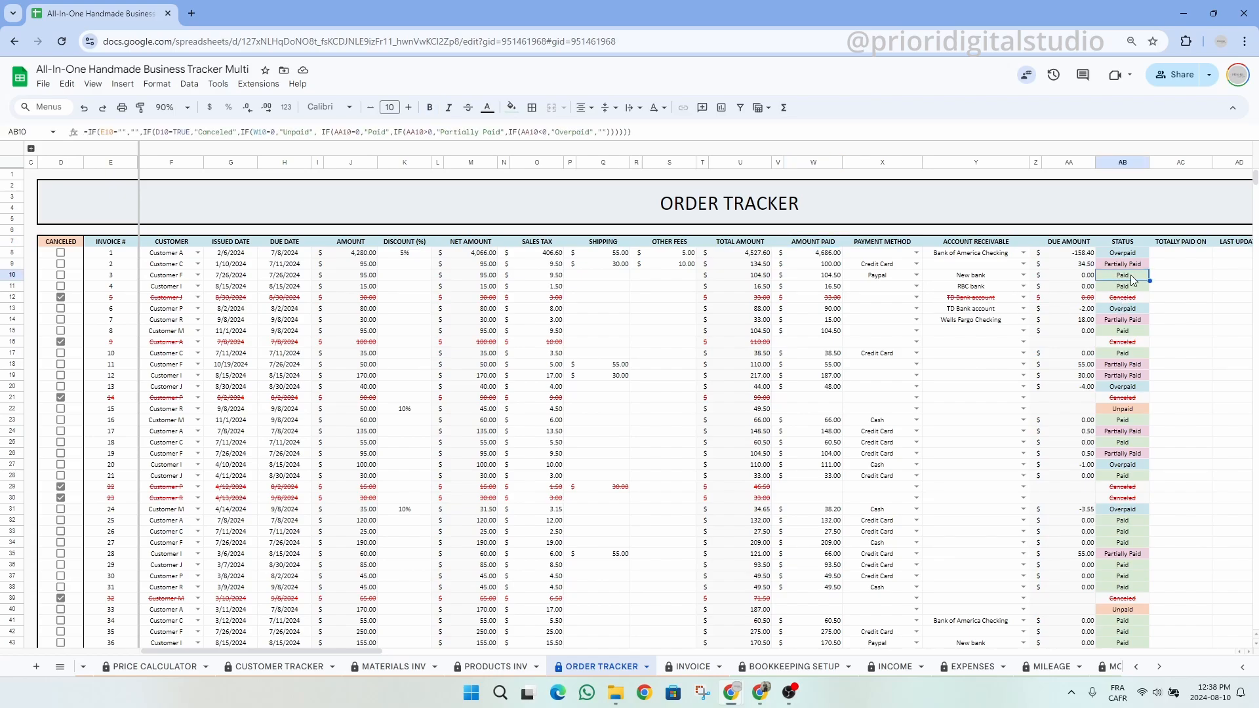
left_click(815, 267)
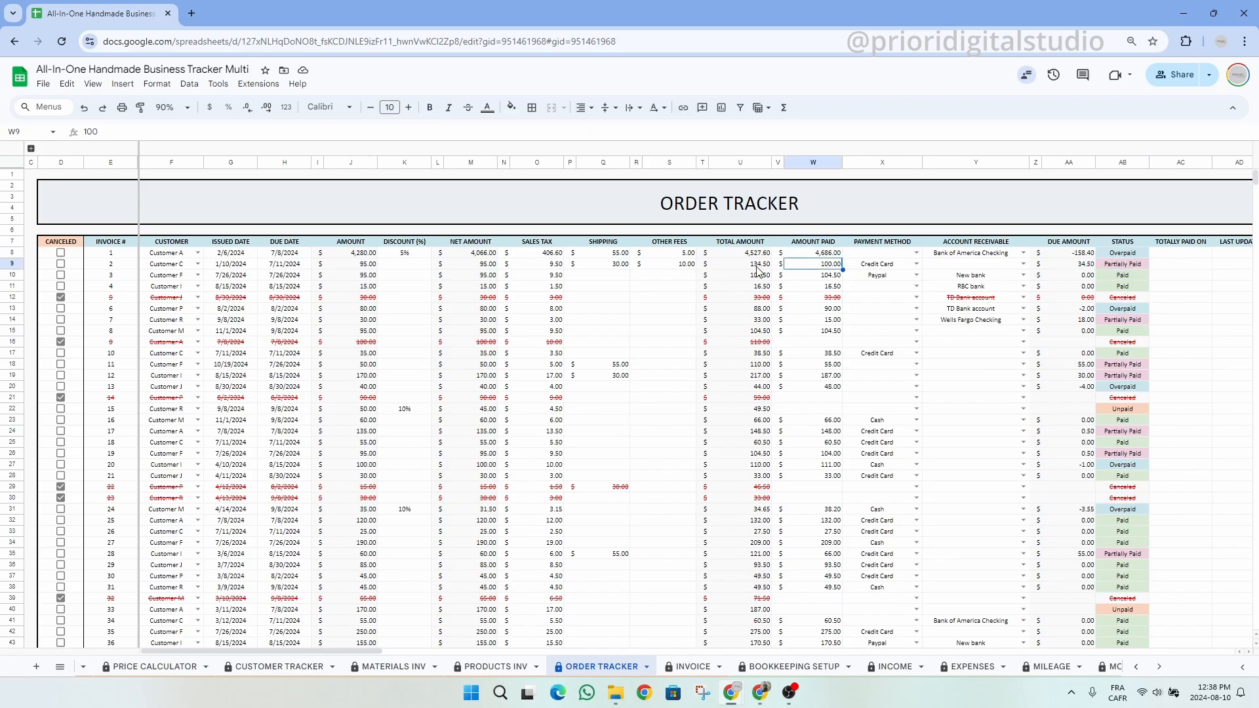
left_click(760, 265)
left_click(1128, 265)
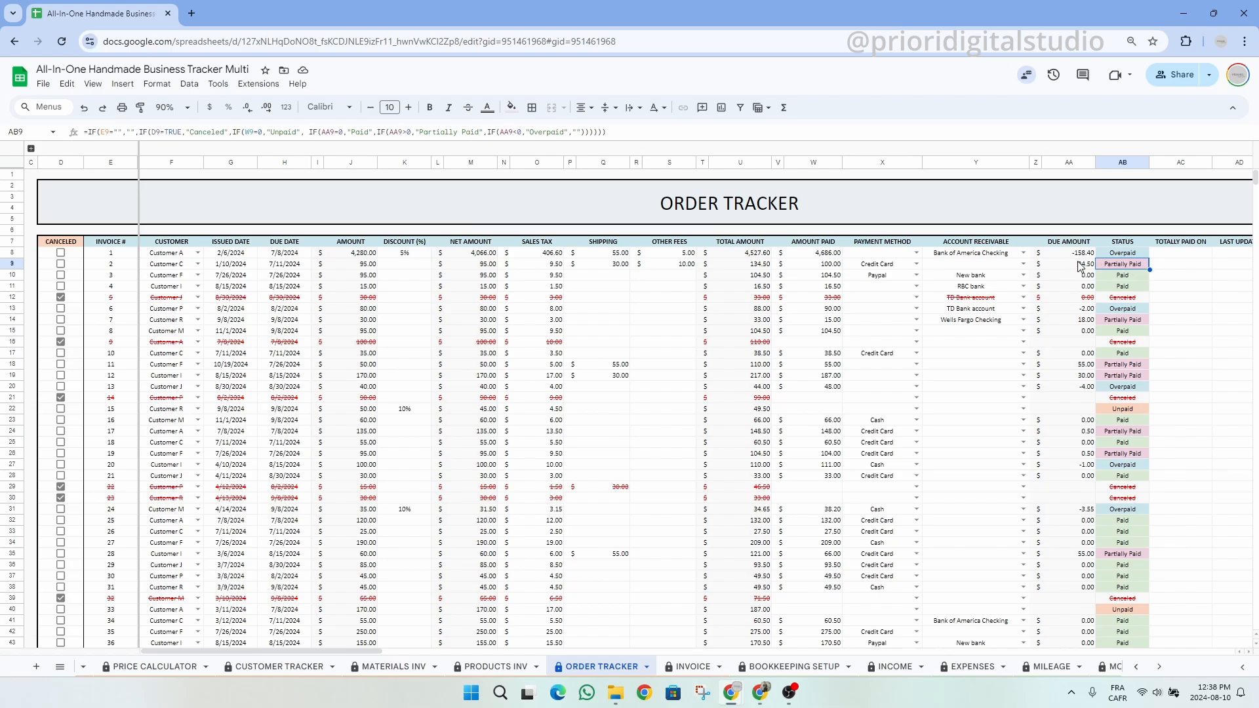
- Review the payment method, account receivable and due amount columns of the order tracker
left_click(900, 245)
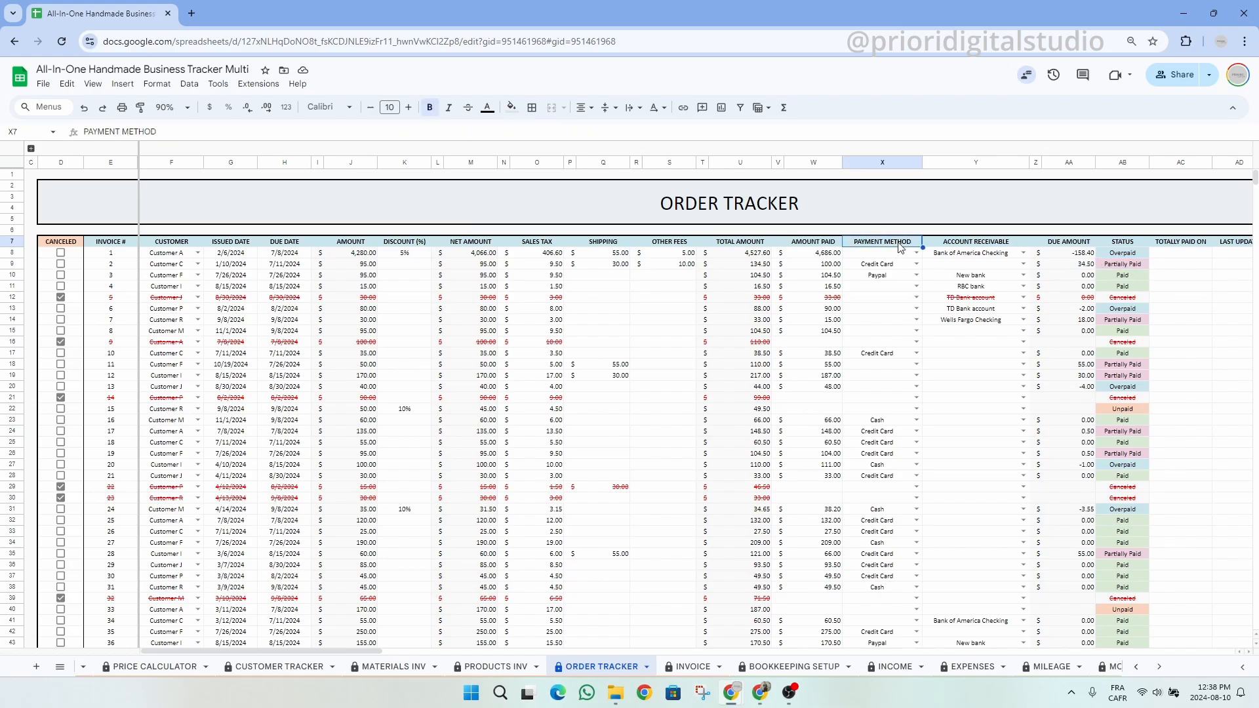
left_click(995, 245)
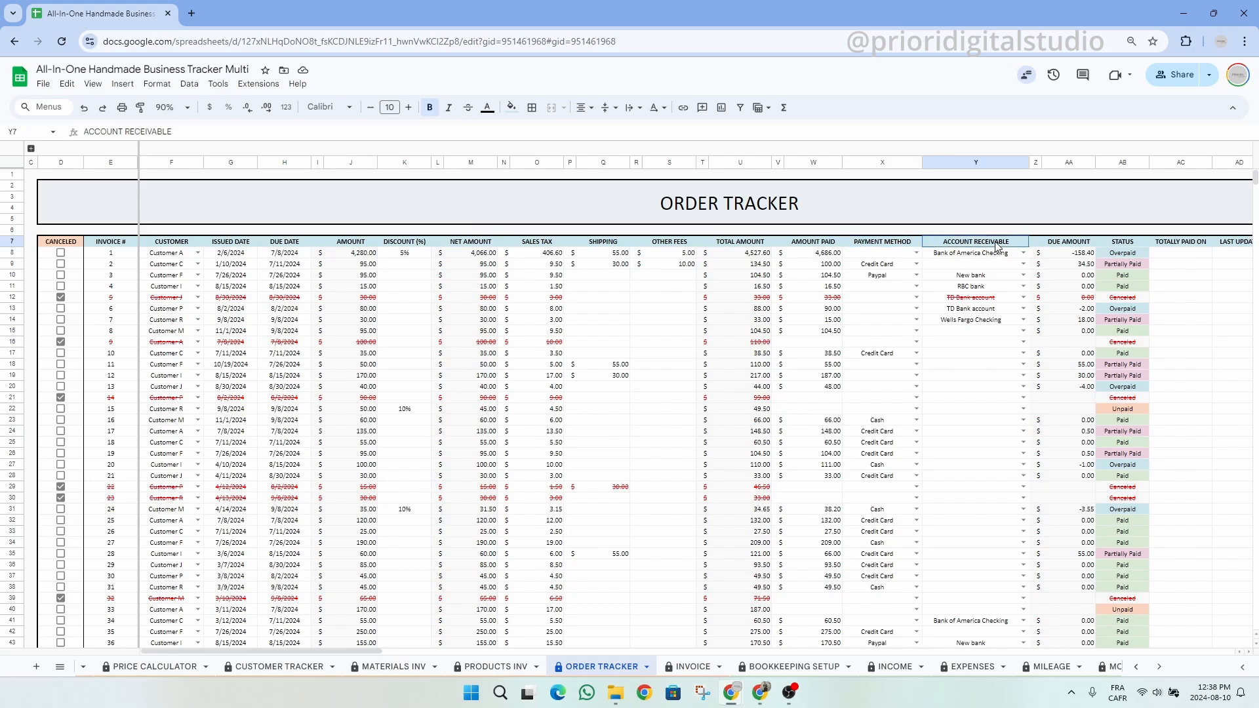
left_click(1085, 247)
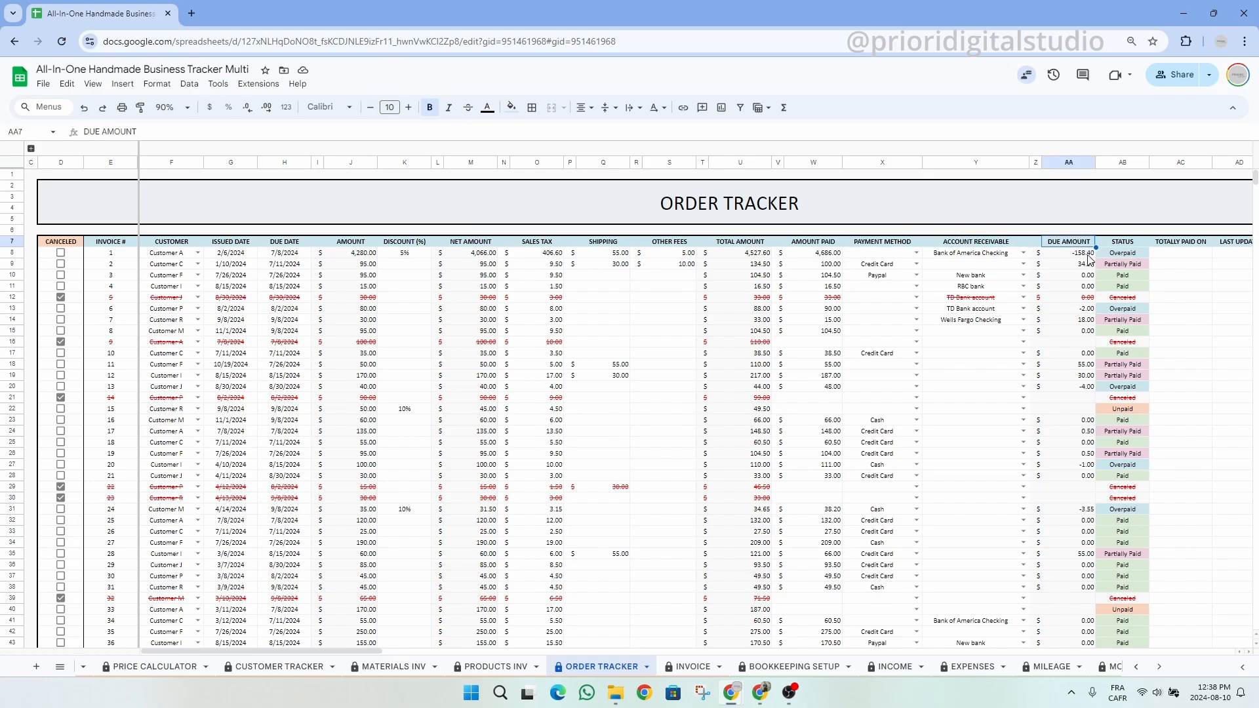
left_click(1003, 248)
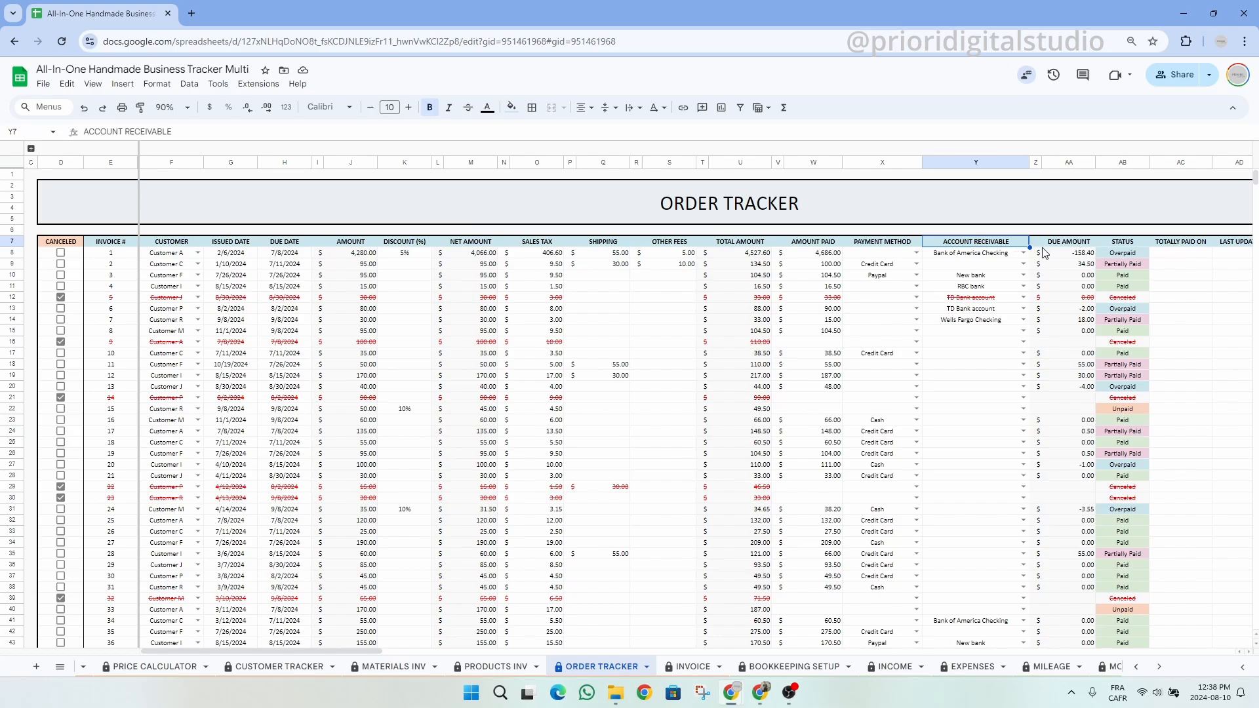
left_click(1079, 247)
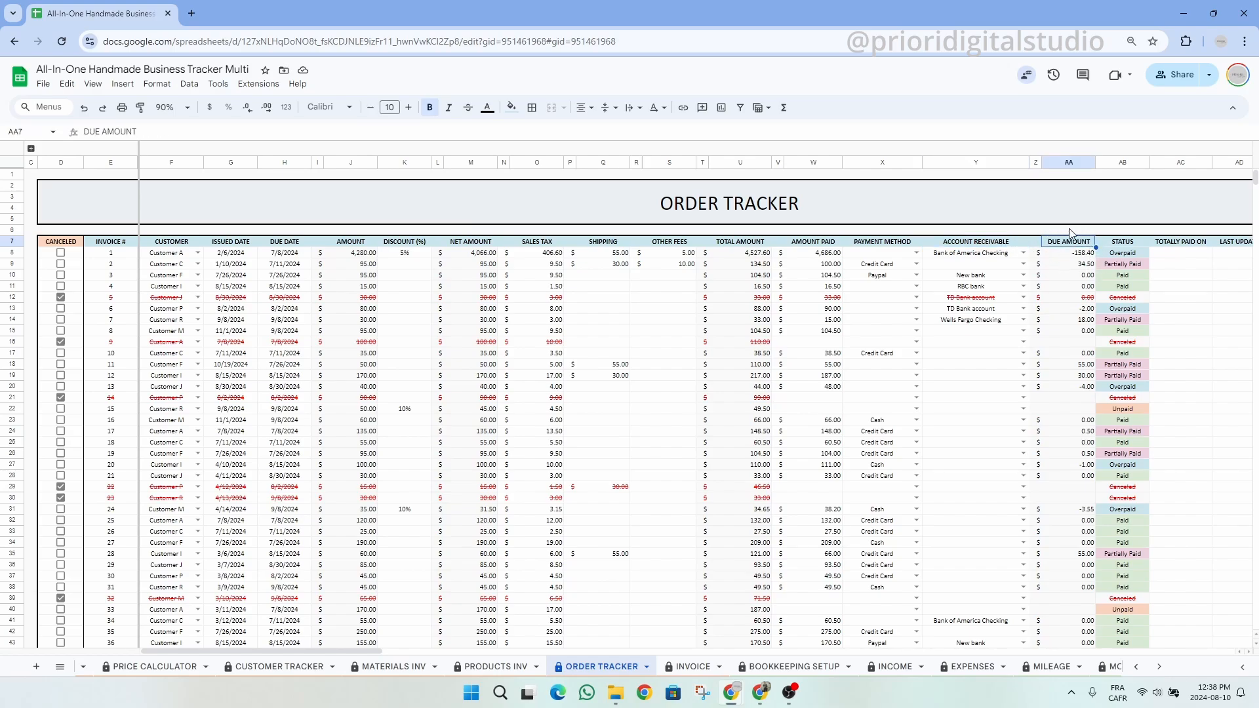
- Review the totally paid on, last update and notes columns of the order tracker
scroll(1075, 251, "right", 2)
left_click(1070, 250)
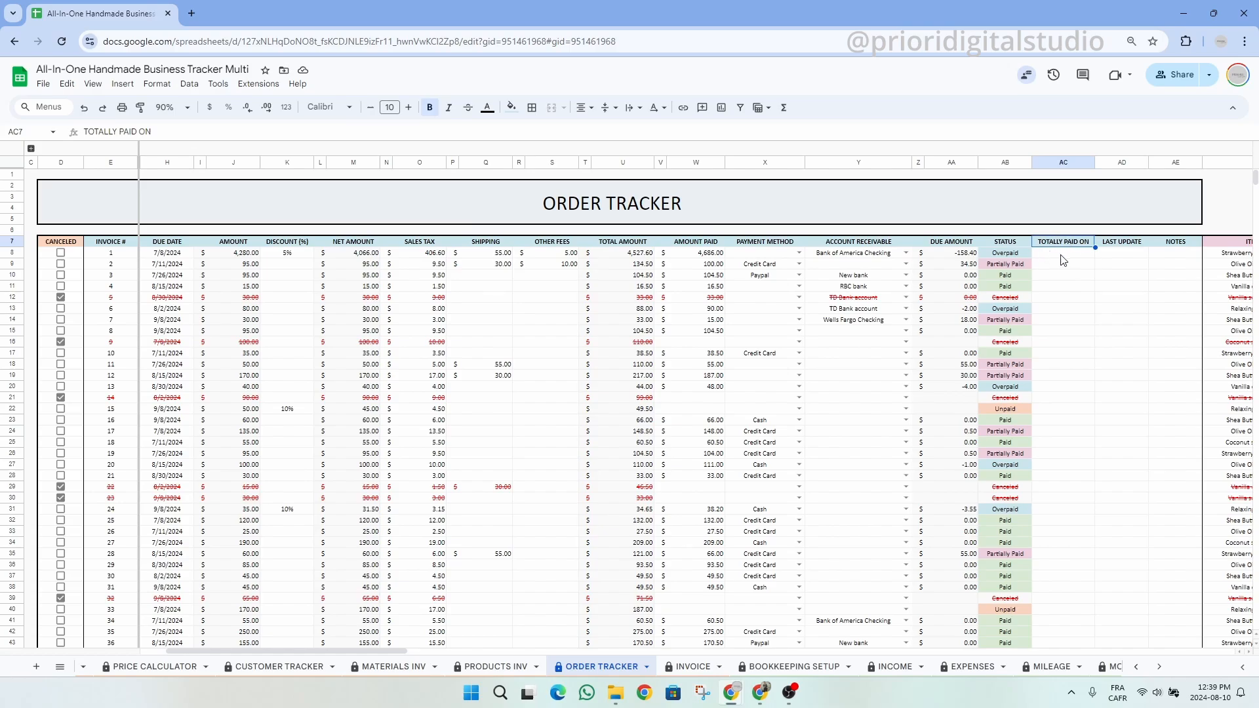
left_click(1125, 250)
left_click(1122, 253)
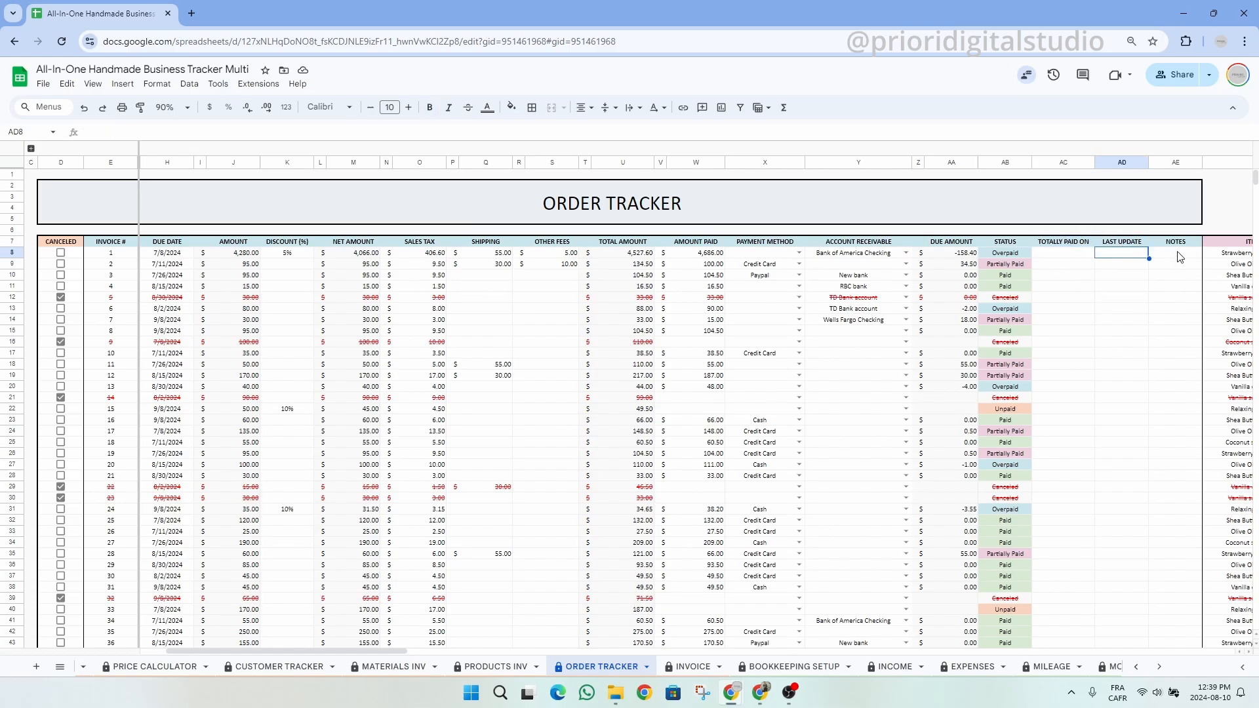
left_click(1178, 253)
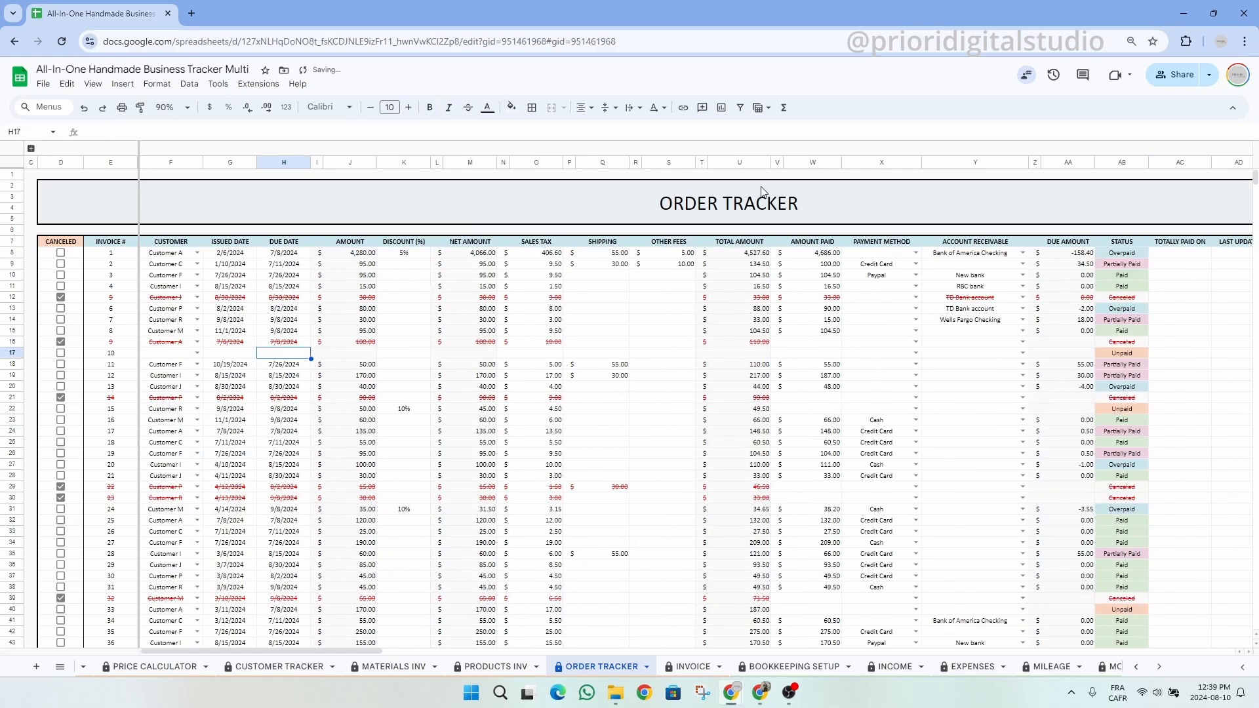
- Start filling in the blank invoice 10 row by choosing Customer A as its customer
left_click(879, 195)
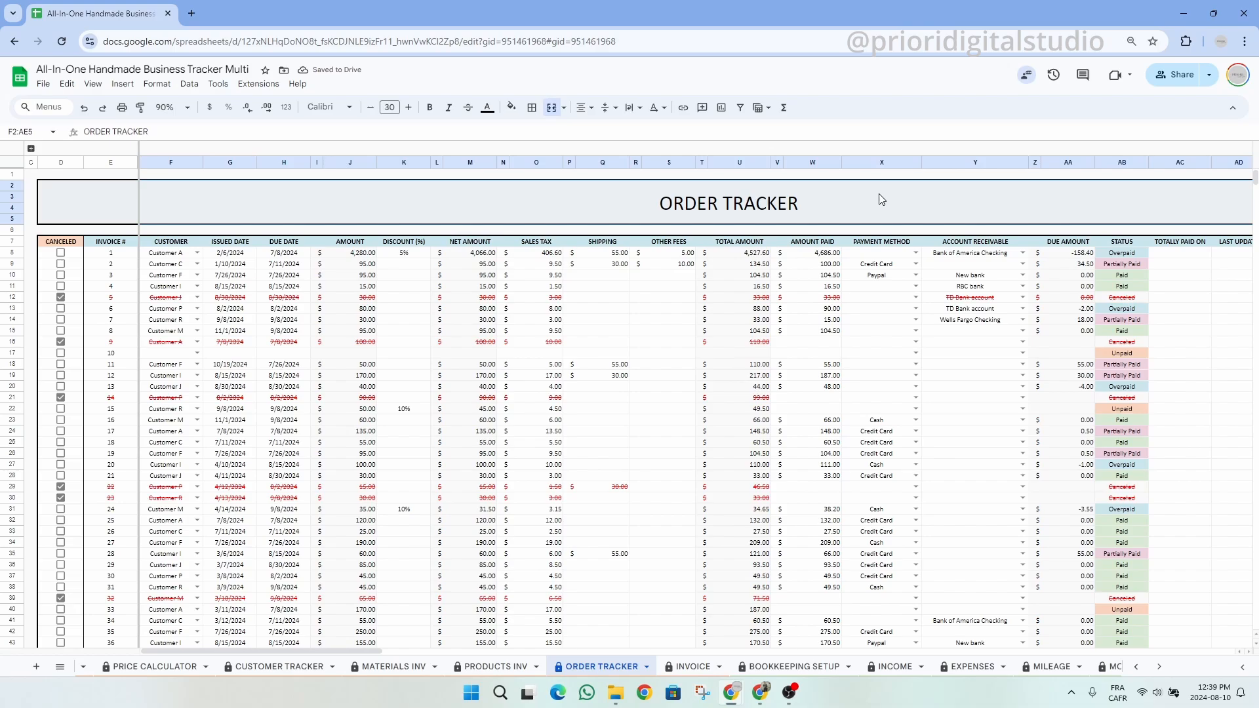
left_click(121, 356)
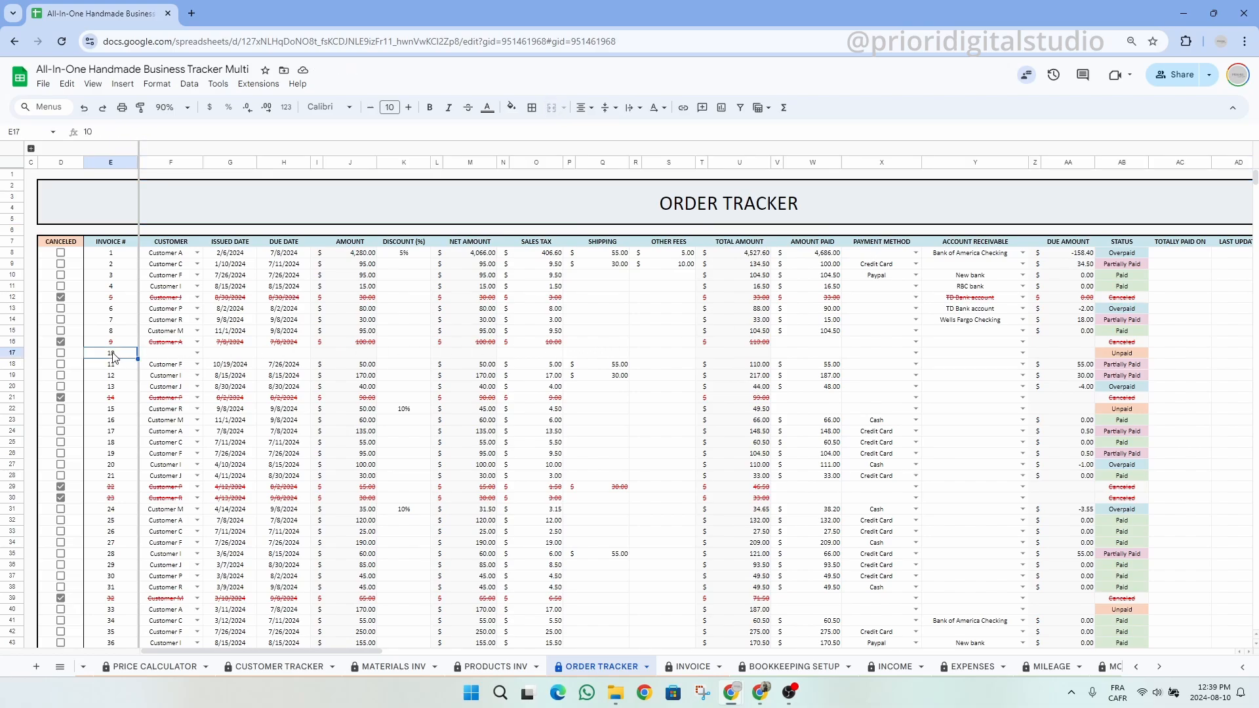
left_click_drag(113, 356, 898, 361)
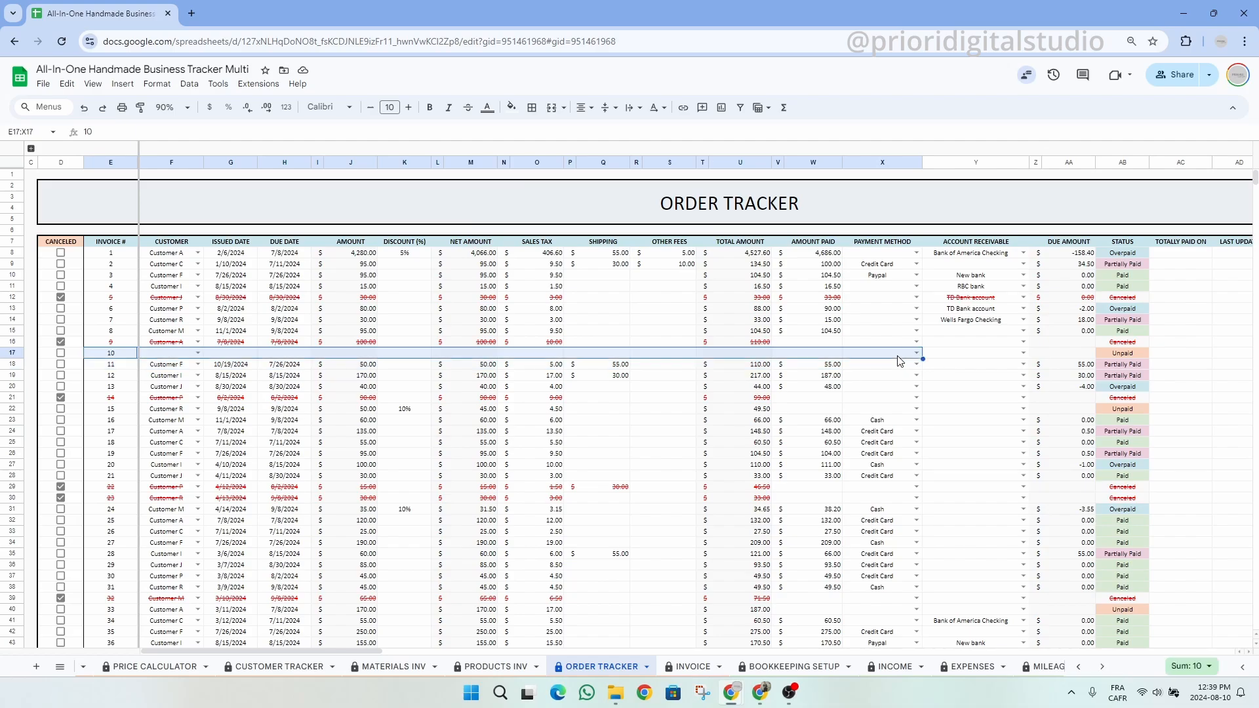
left_click(197, 353)
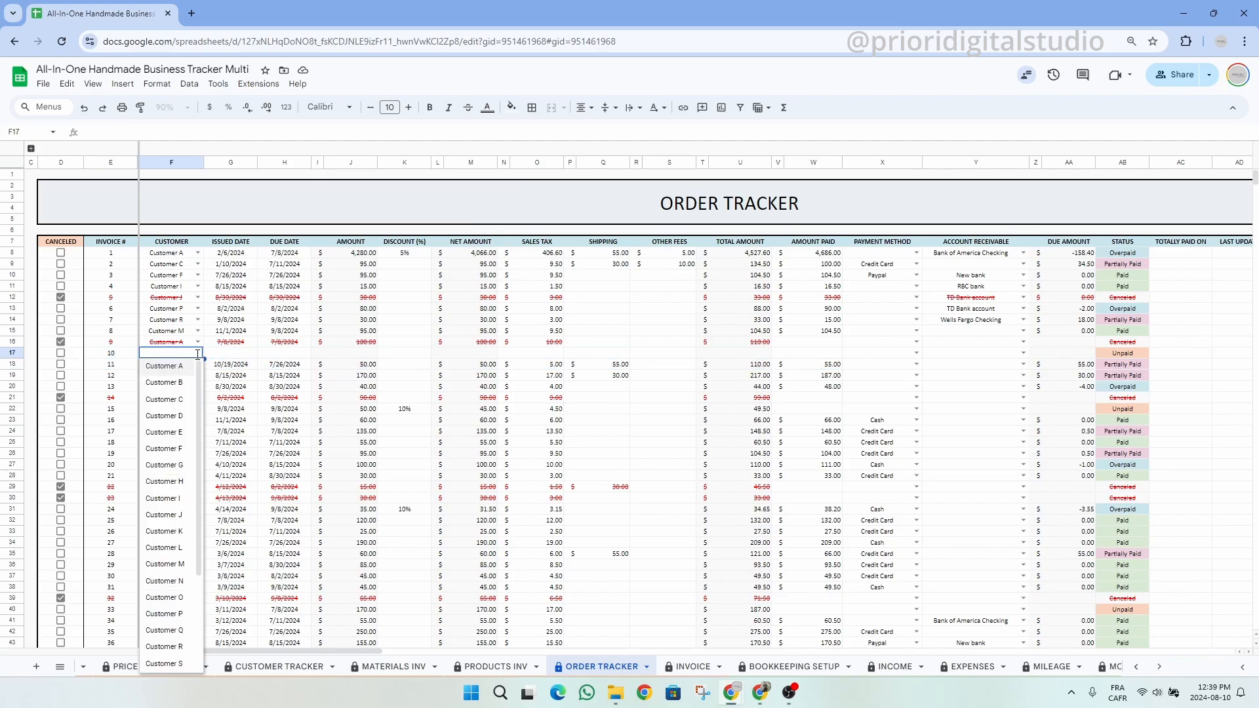
left_click(166, 365)
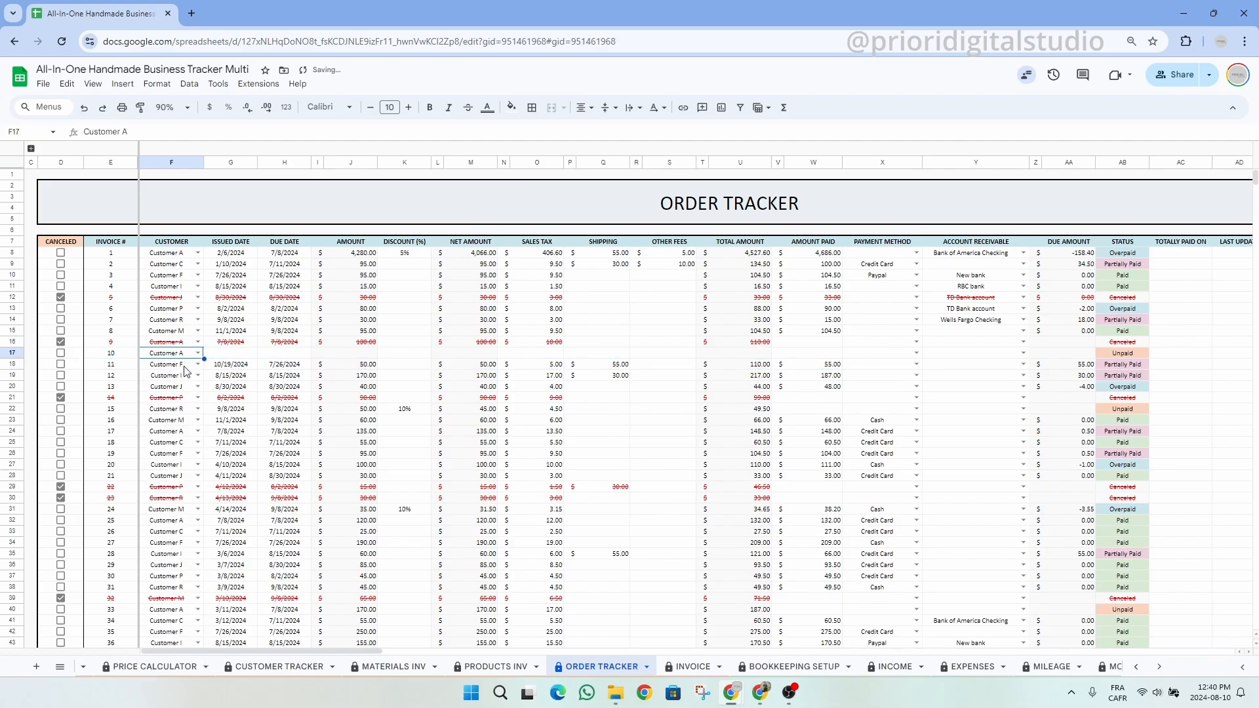
- Set both the issued date and the due date of invoice 10 to 8/10/2024
left_click(234, 357)
double_click(234, 355)
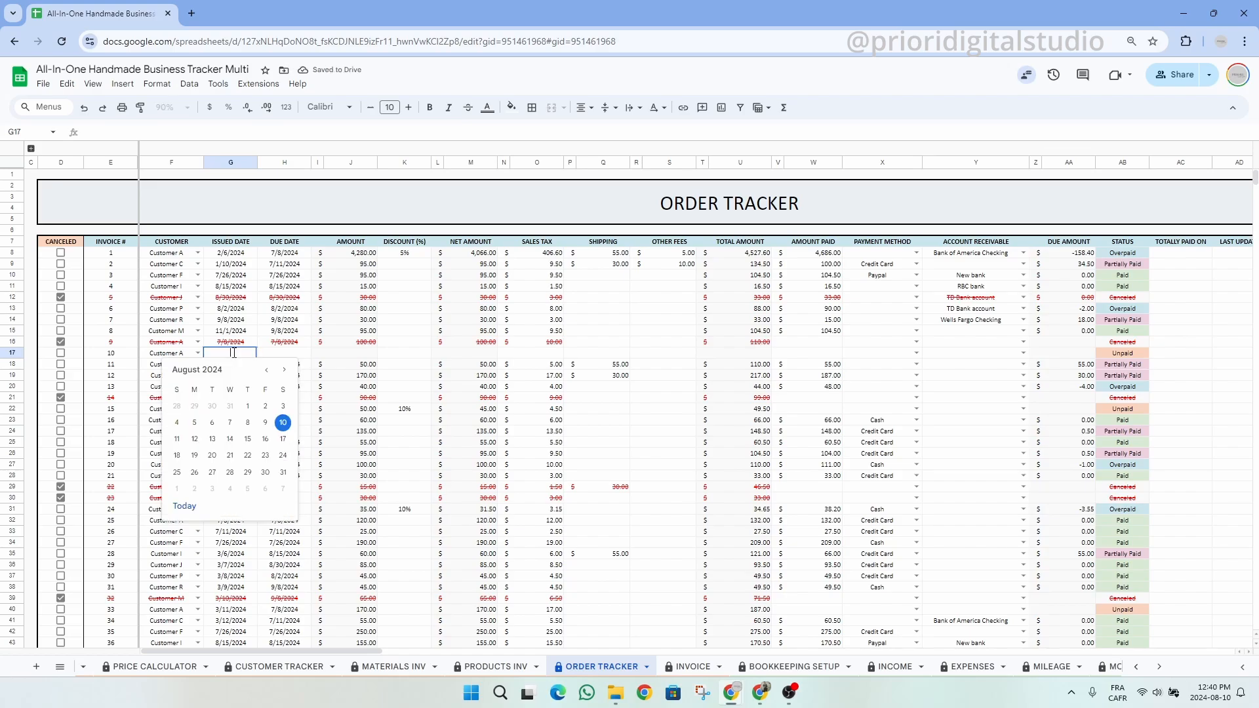
left_click(183, 507)
left_click(297, 357)
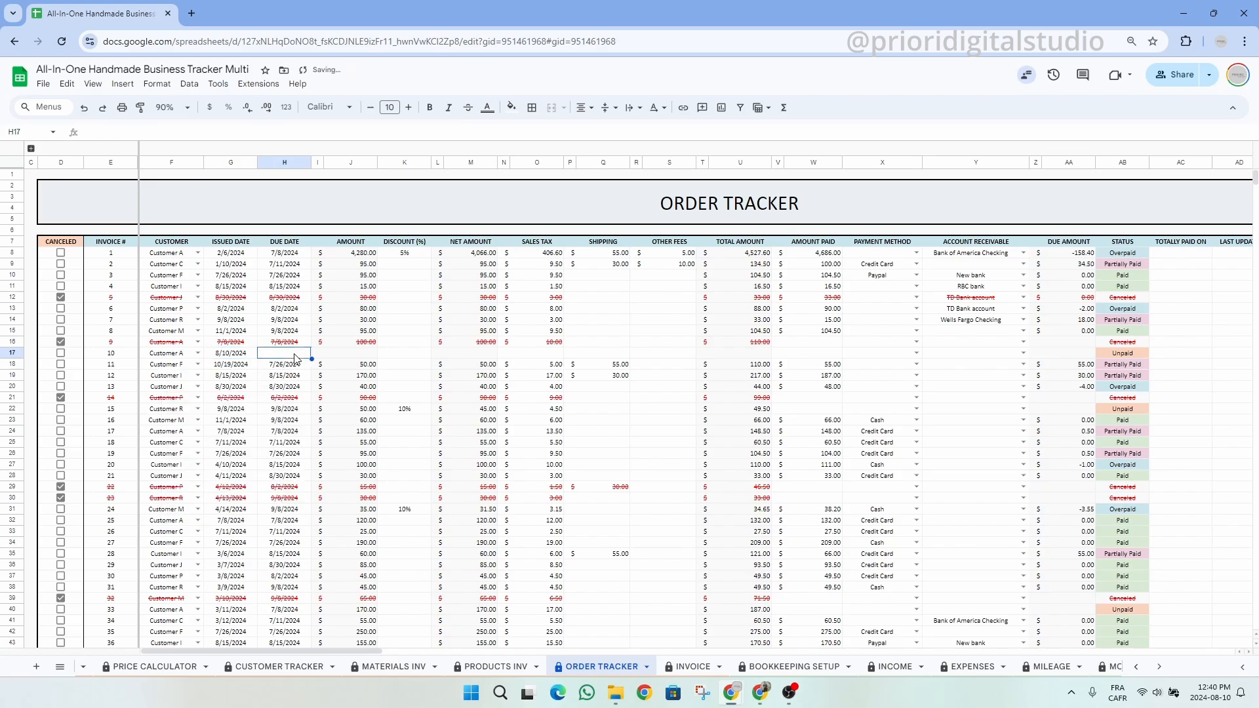
double_click(295, 354)
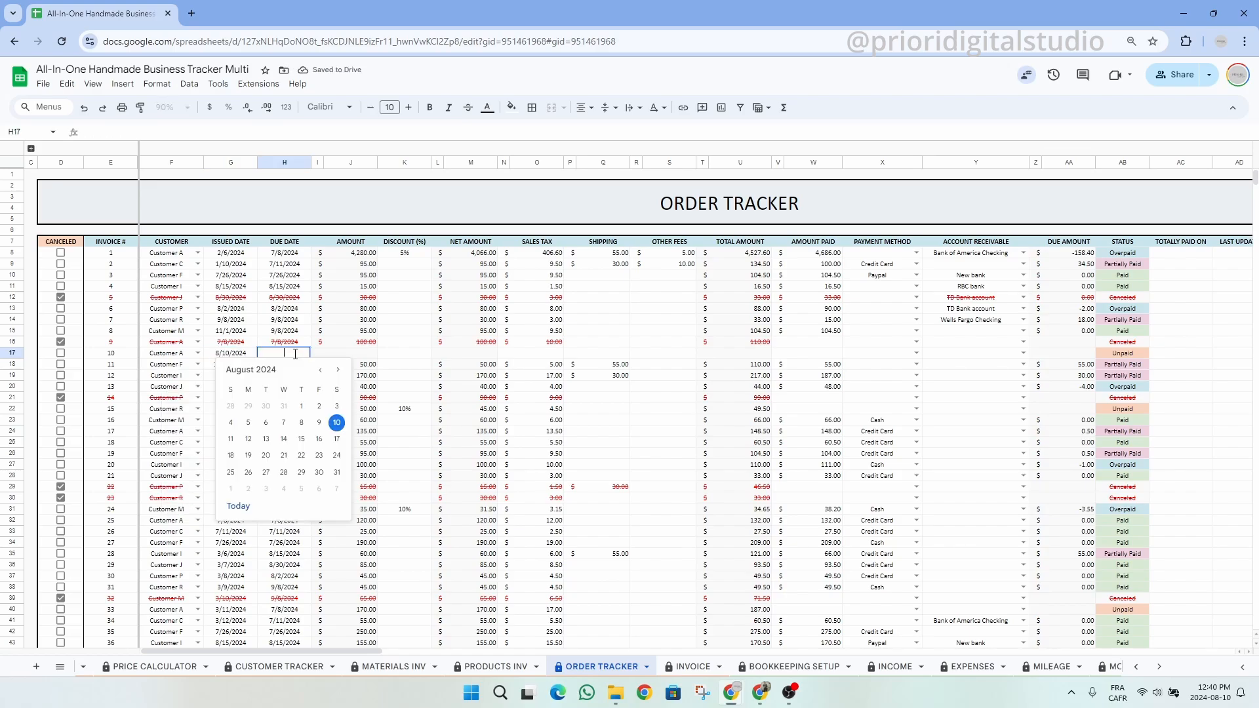
left_click(337, 422)
key("Tab")
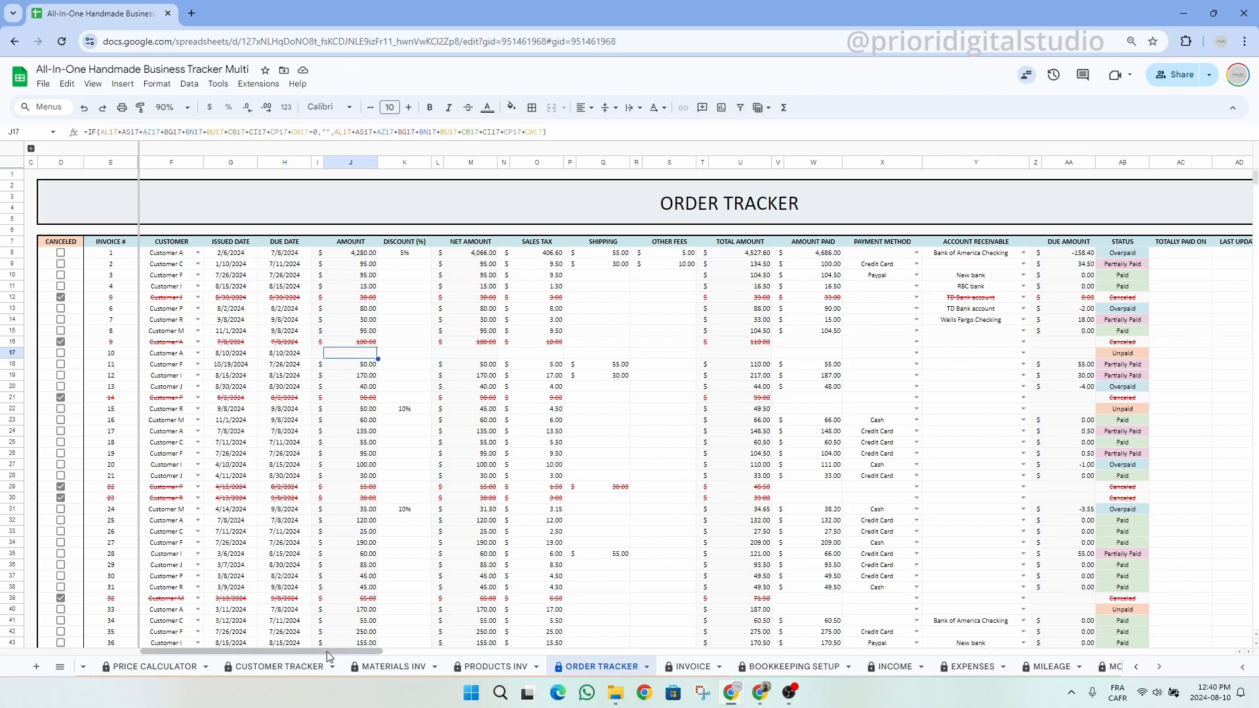
- Add Activated Charcoal and Clay Soap as Item 1 of invoice 10 with a quantity of 5
left_click_drag(326, 651, 584, 651)
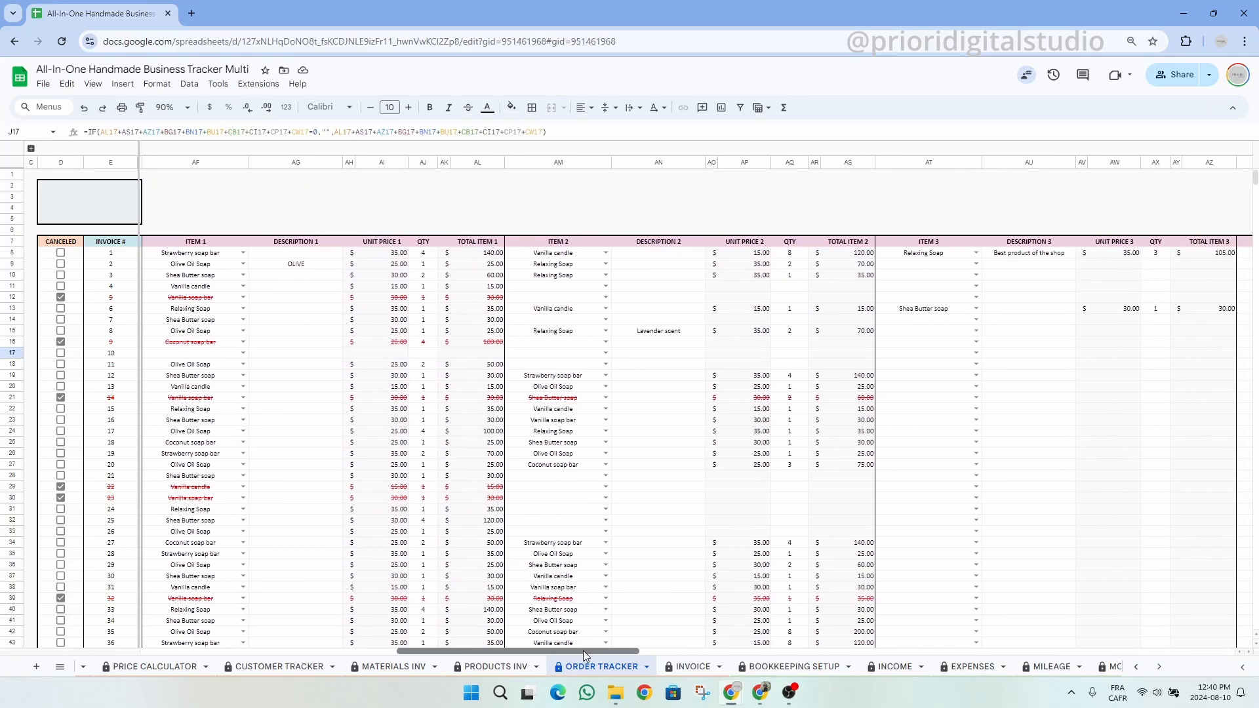
left_click(243, 353)
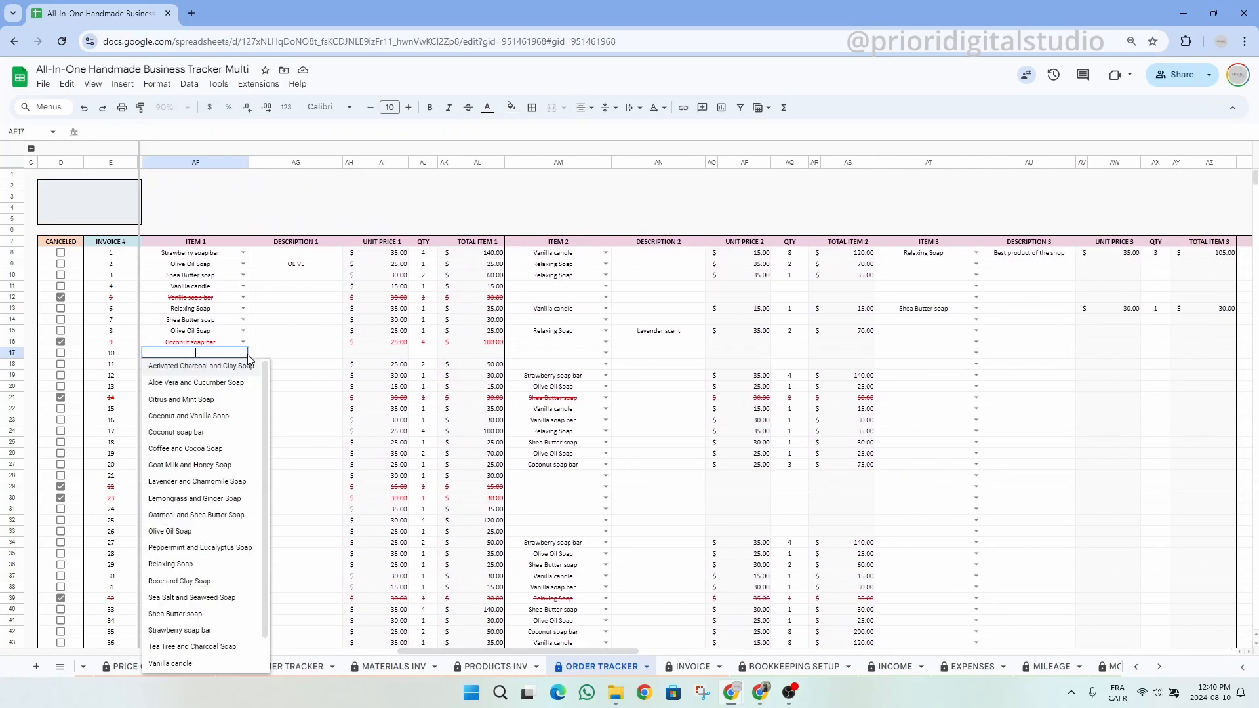
left_click(235, 371)
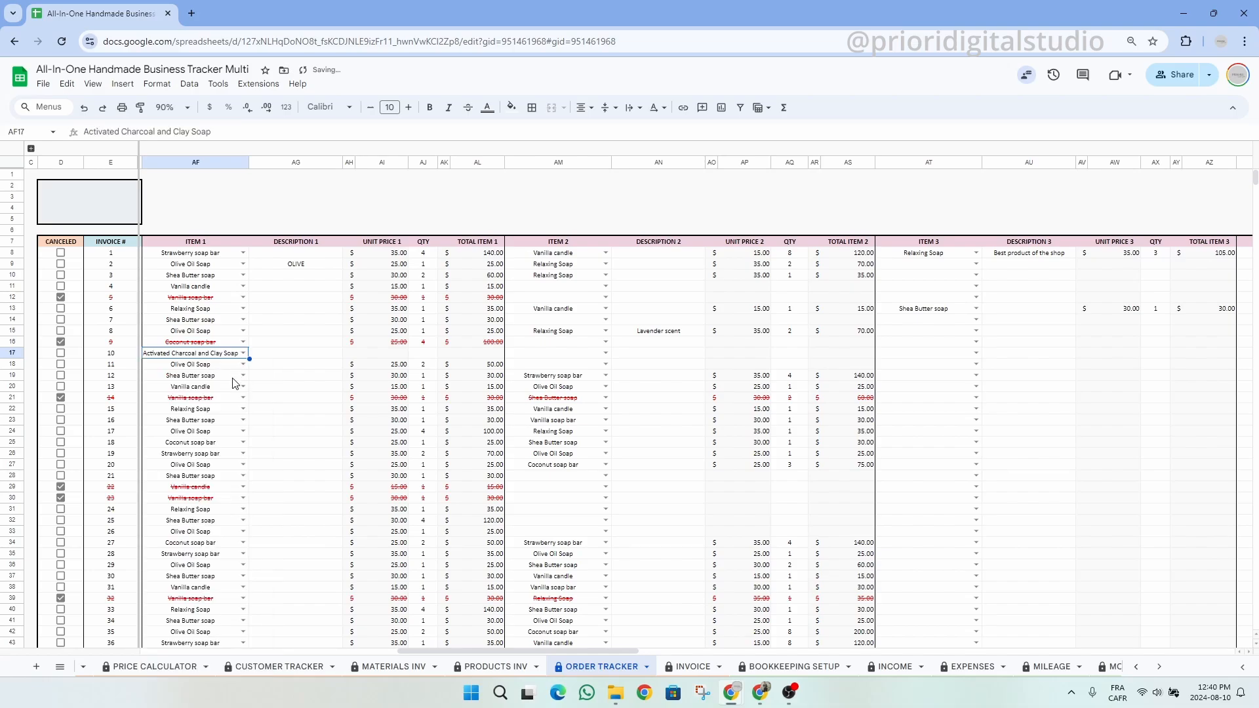
left_click(426, 354)
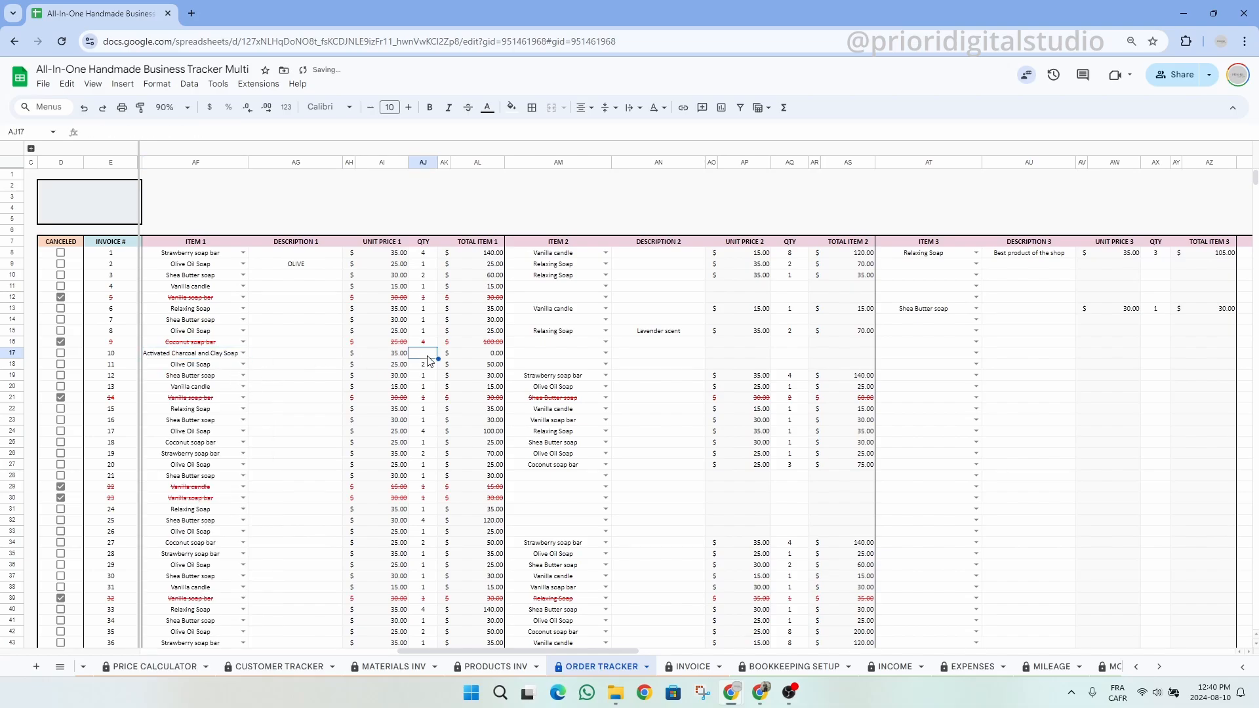
type("5")
- Add Olive Oil Soap as Item 2 of invoice 10 with a quantity of 10
left_click(606, 352)
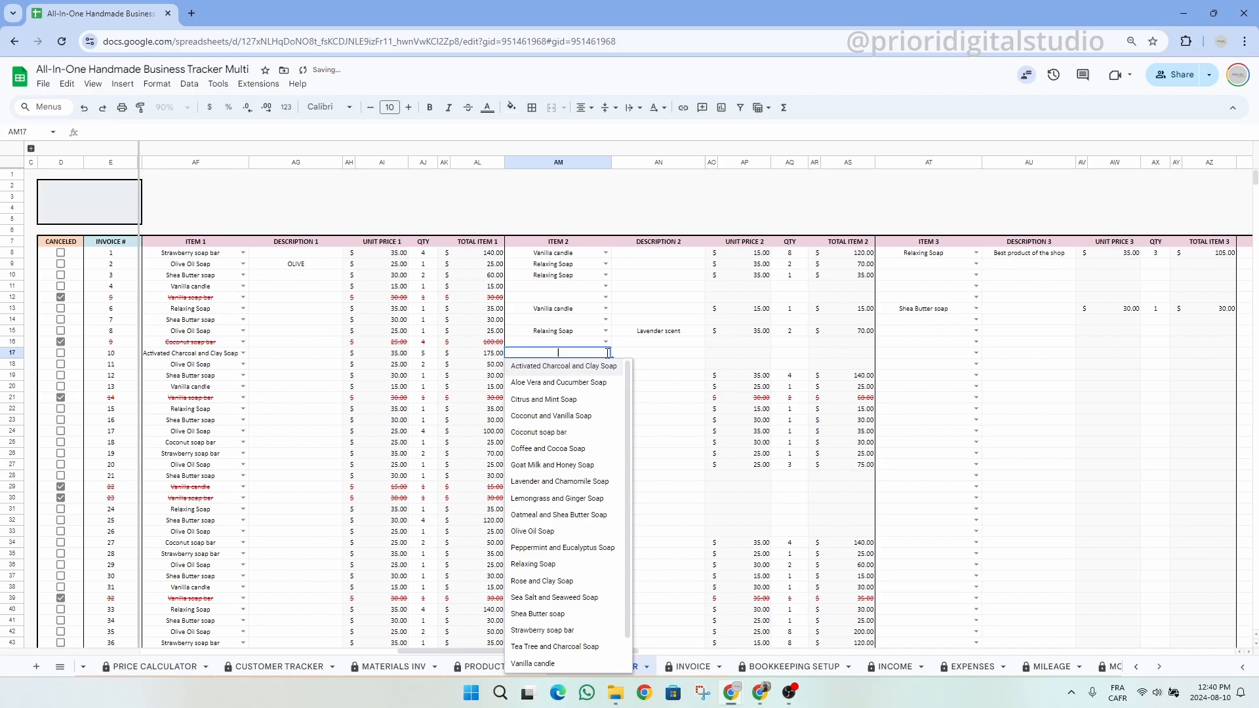
left_click(592, 531)
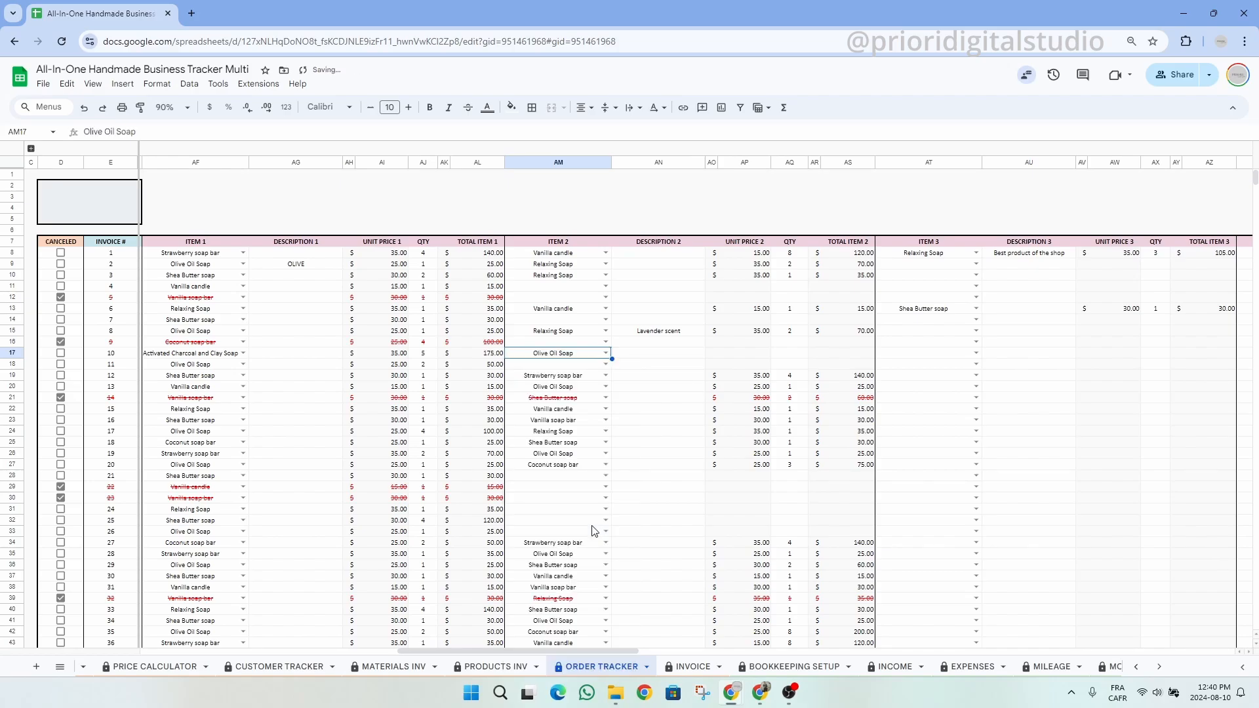
left_click(793, 354)
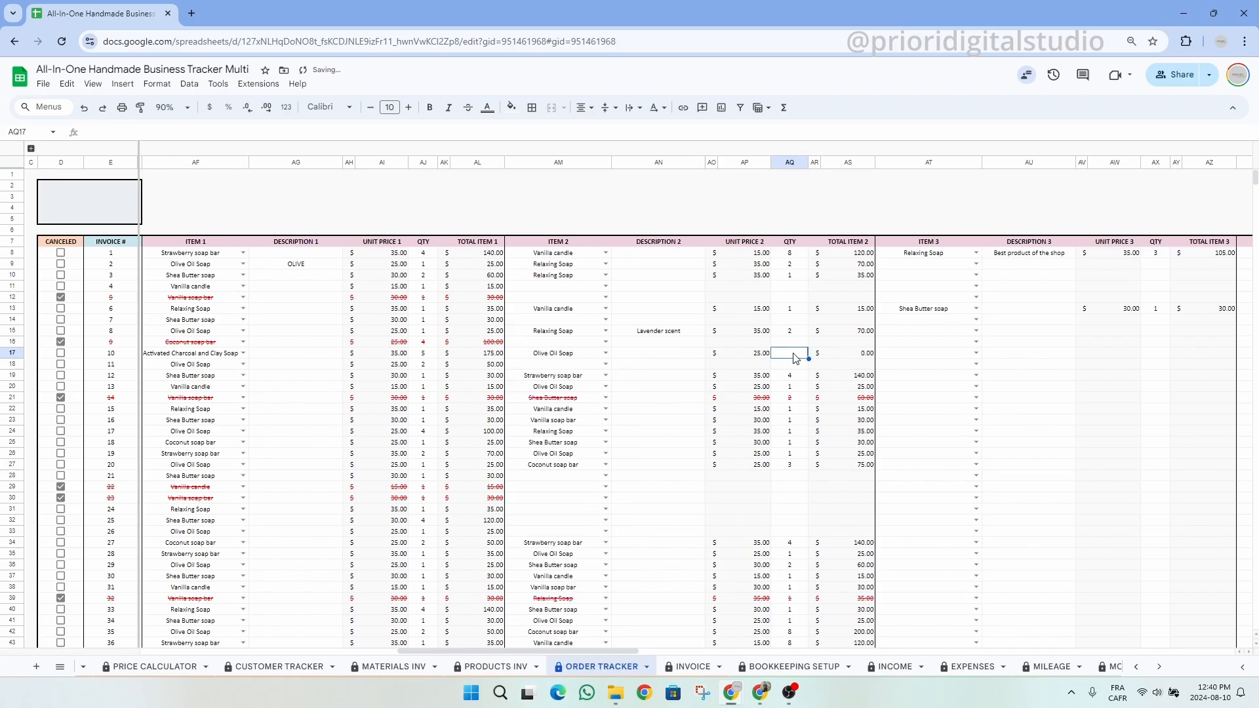
type("10")
- Add Vanilla candle as Item 3 of invoice 10 with a quantity of 10
left_click(976, 353)
scroll(944, 491, "down", 1)
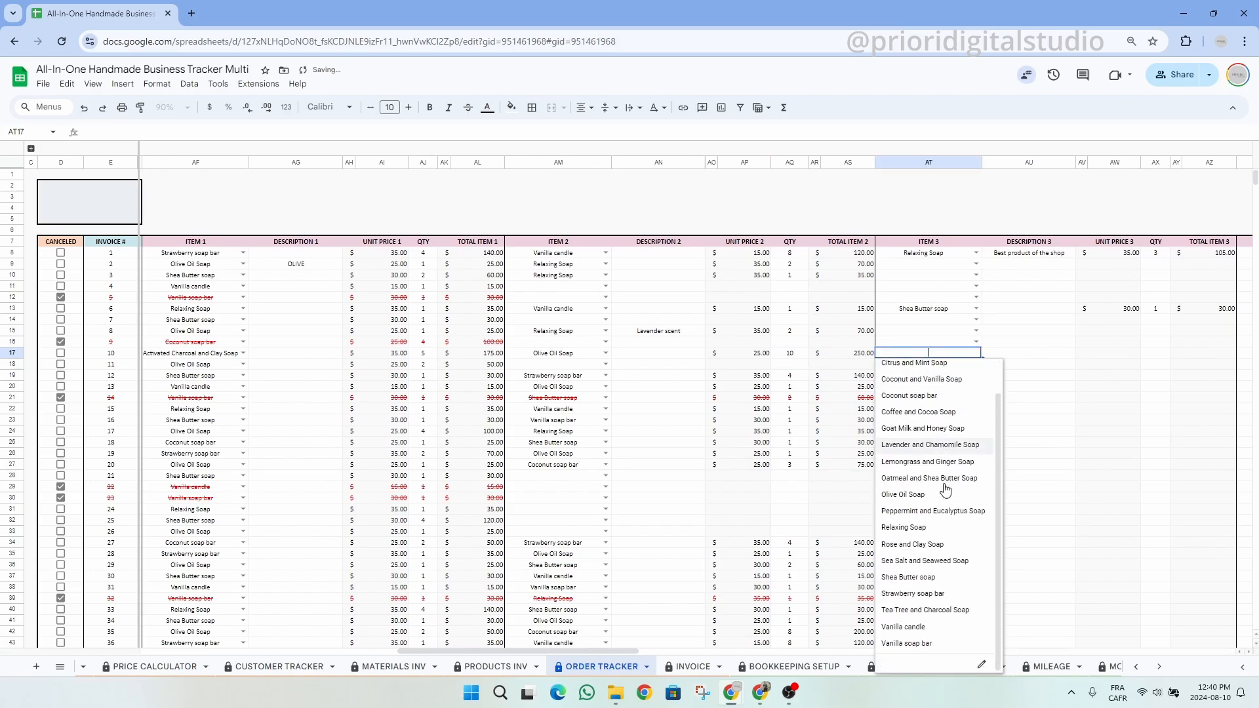
left_click(961, 626)
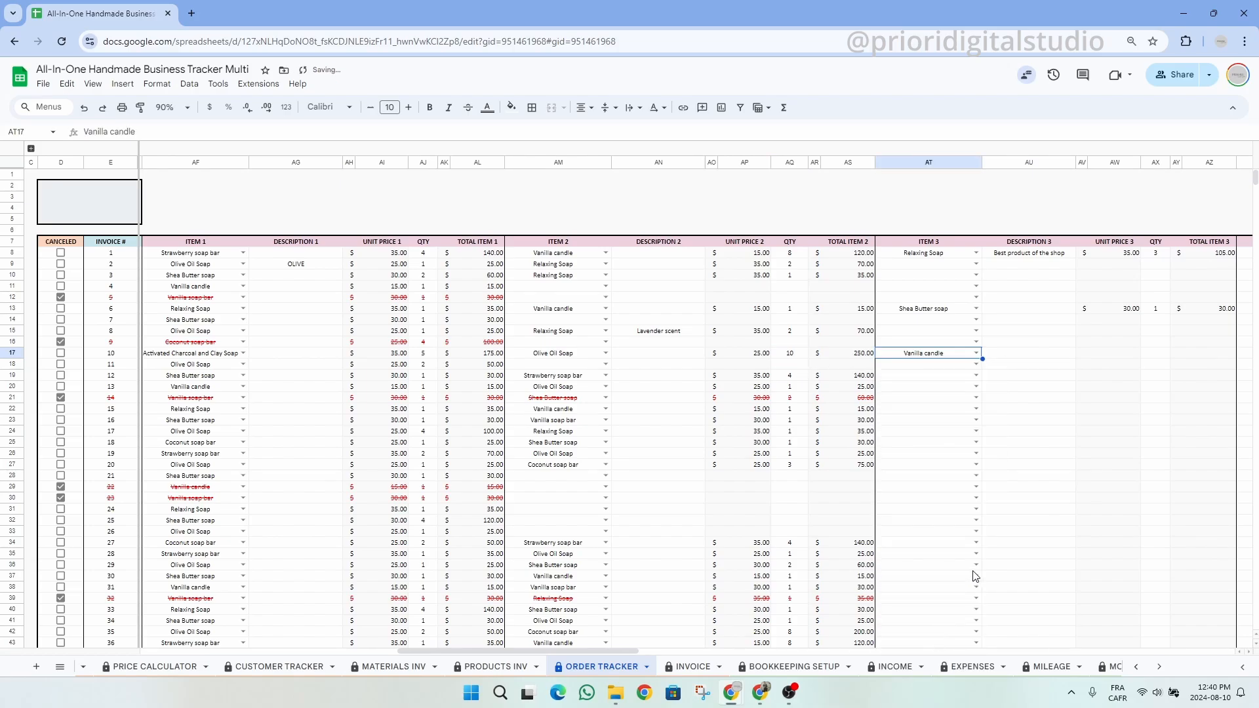
left_click(1166, 352)
type("10")
left_click(1166, 376)
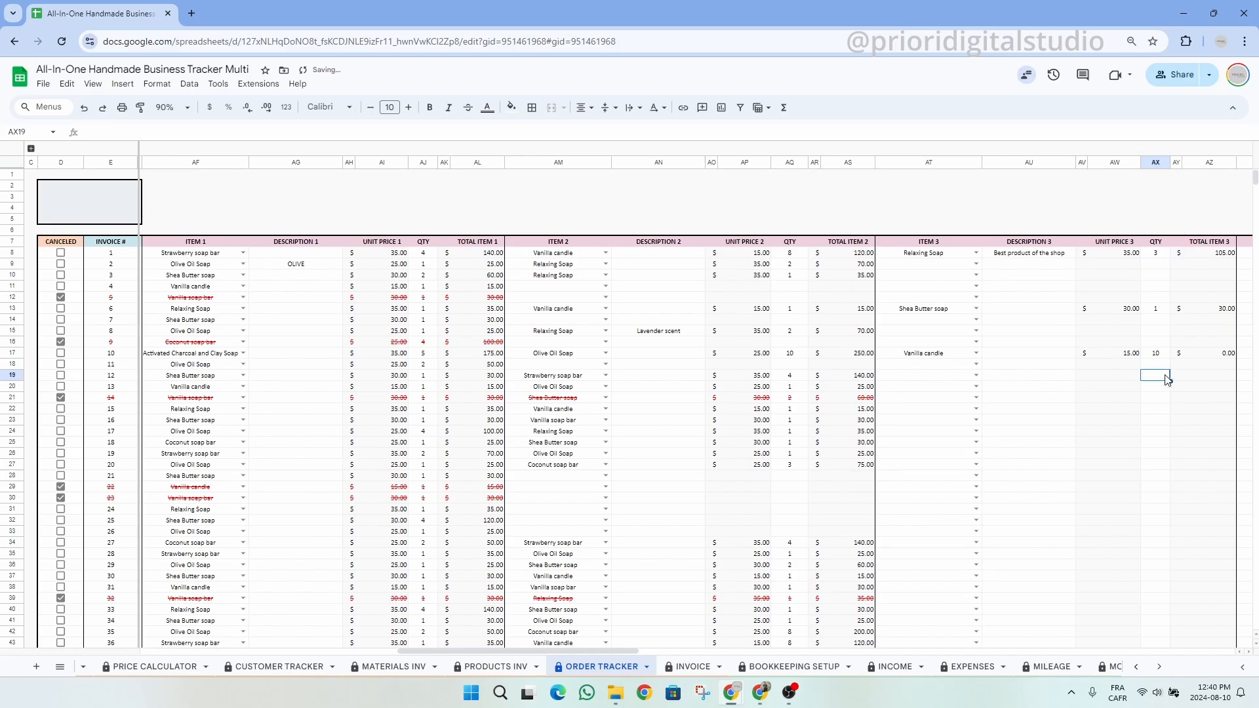
- Check the totals of invoice 10's three items and the order amount they add up to
left_click(1230, 354)
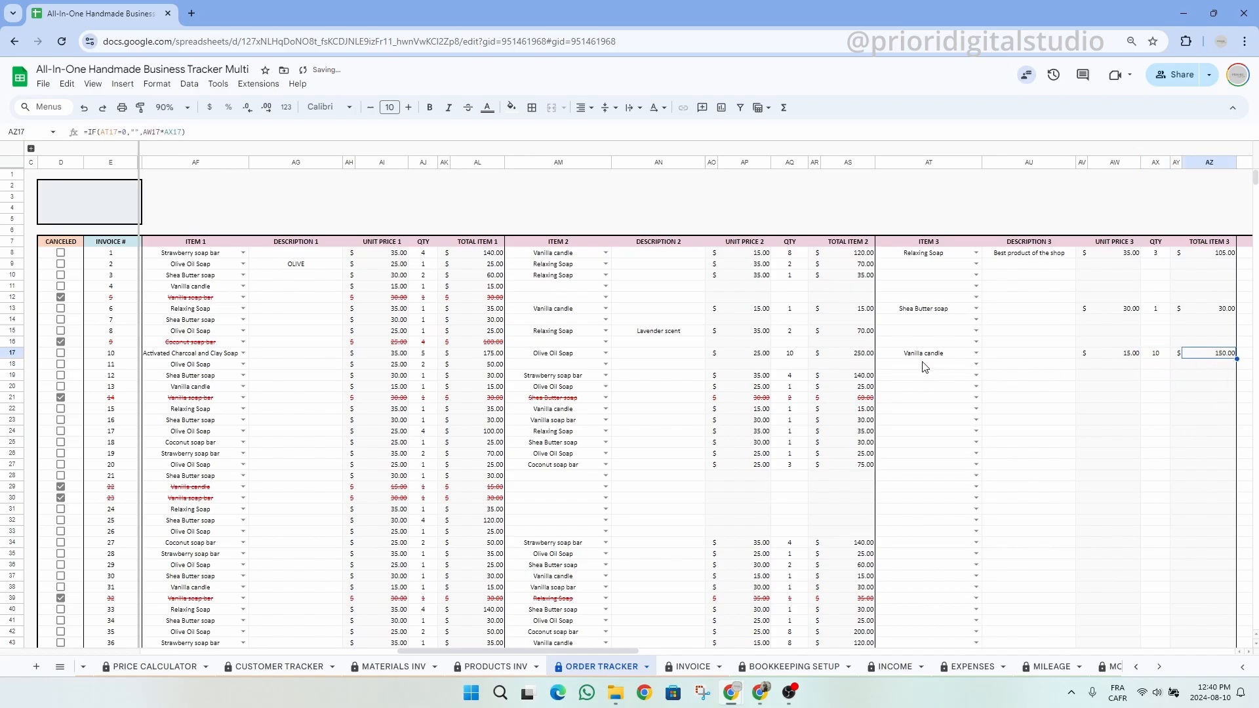
left_click(853, 353)
left_click(490, 357)
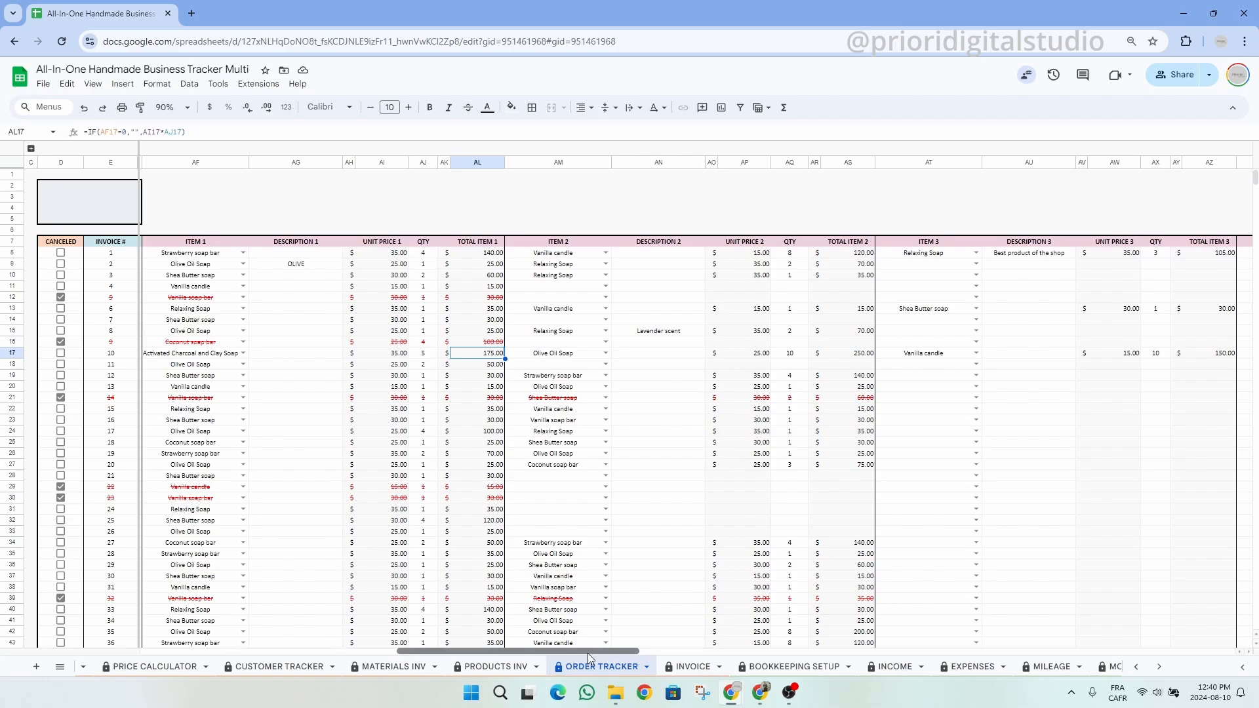
left_click_drag(587, 653, 308, 632)
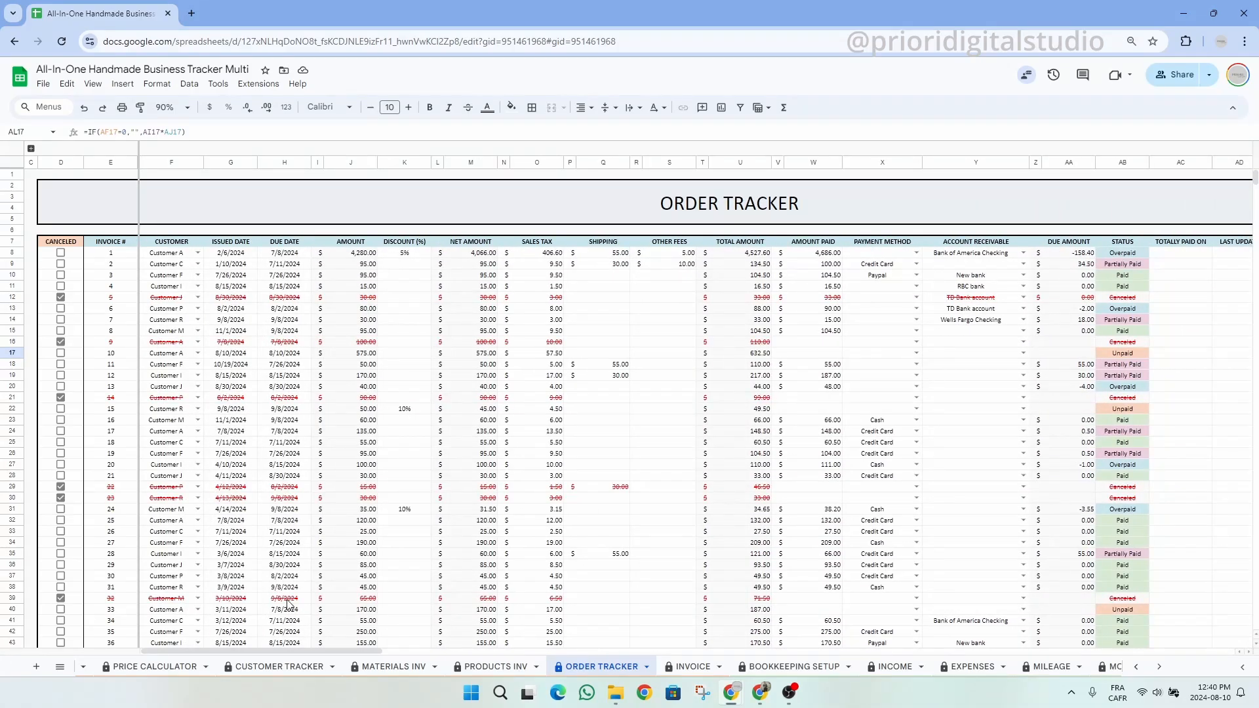
left_click(364, 357)
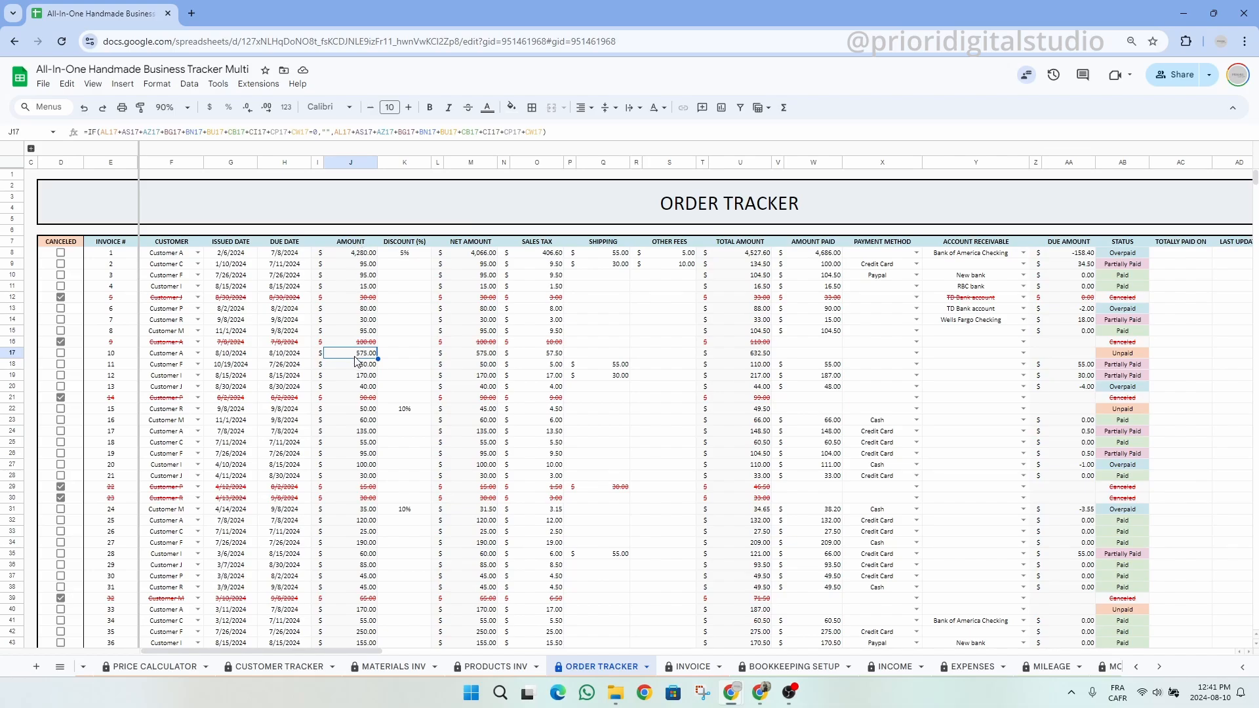
- Apply a 10% discount to invoice 10 and check its net amount and sales tax
left_click(403, 358)
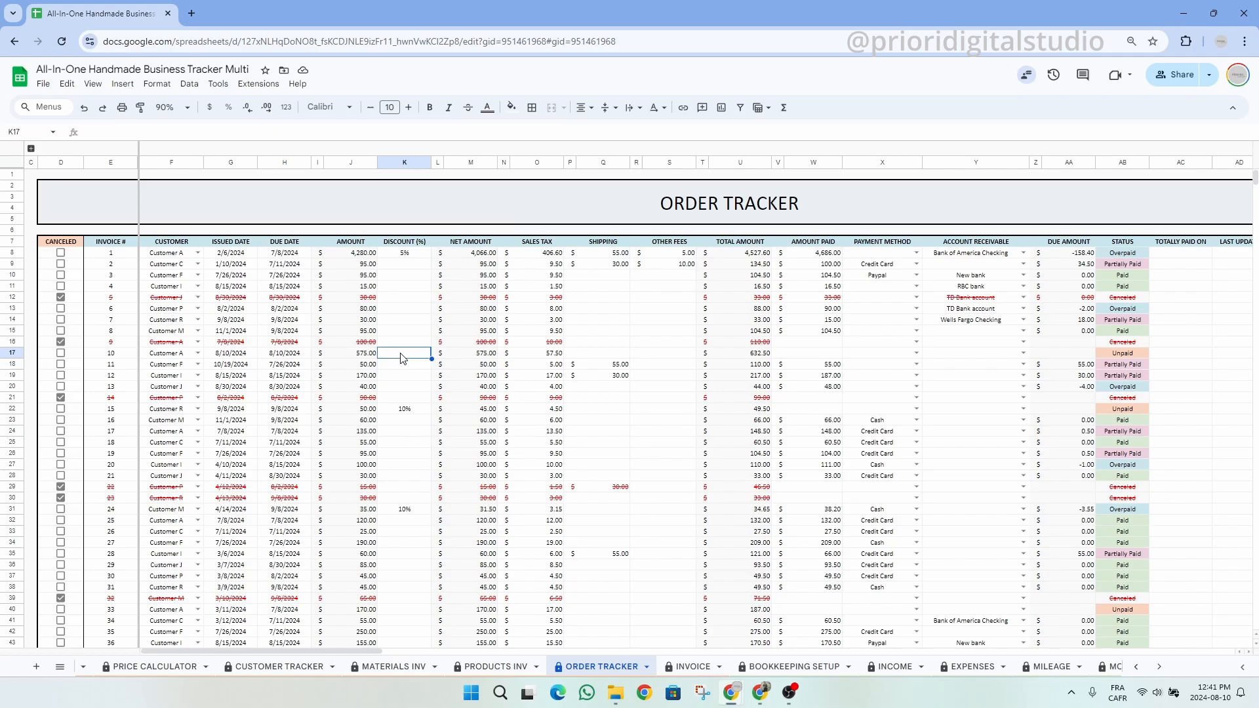
type("10")
key("Return")
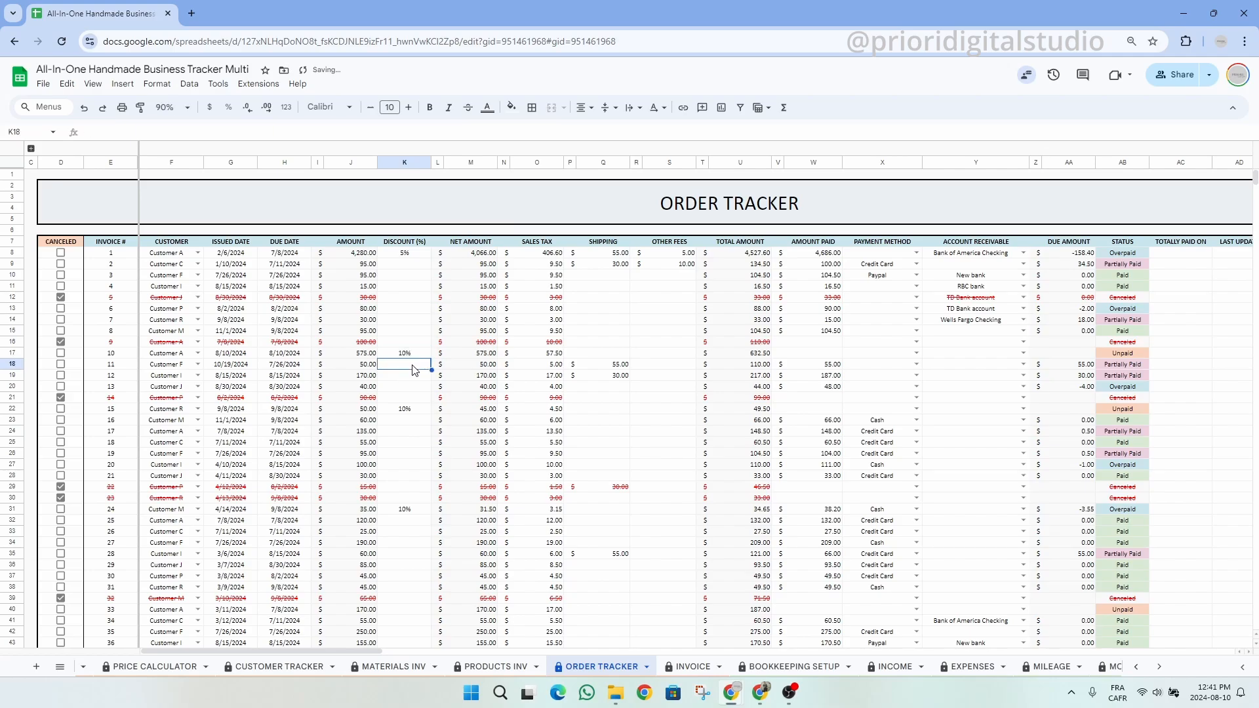
left_click(469, 355)
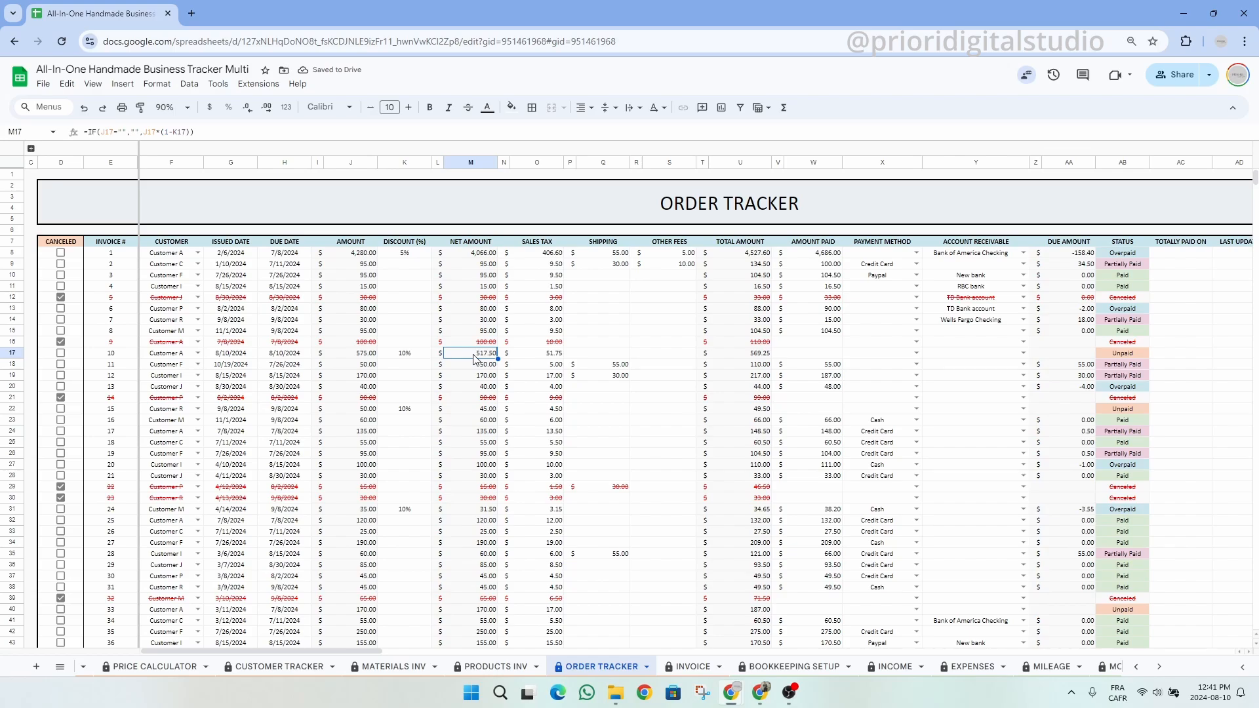
left_click(551, 356)
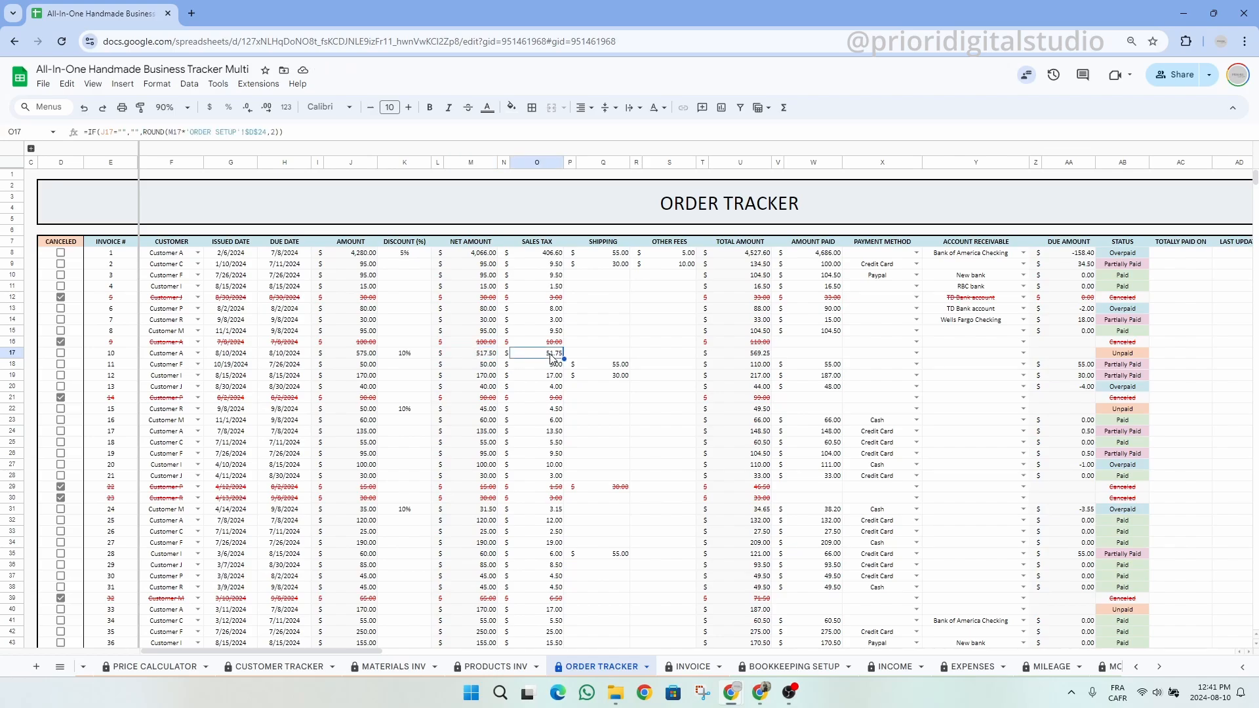
- Enter 5 for shipping and 5 for other fees on invoice 10, then check its total amount
left_click(594, 355)
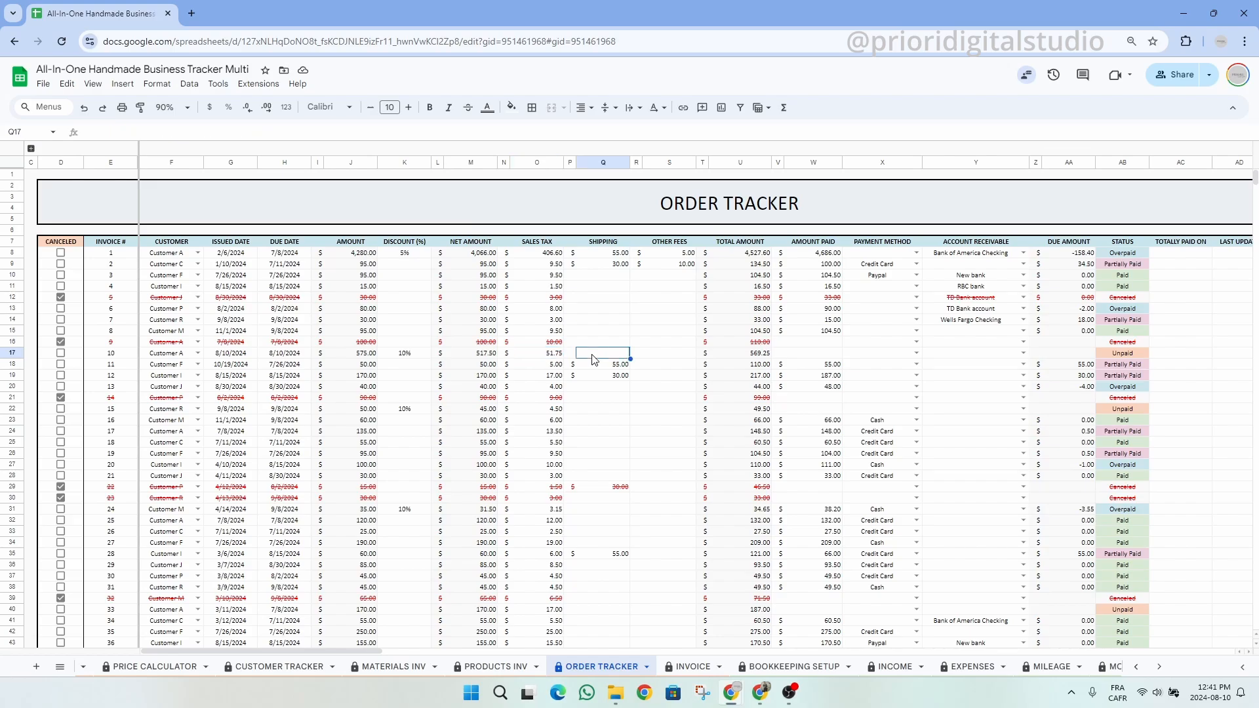
type("5")
left_click(664, 356)
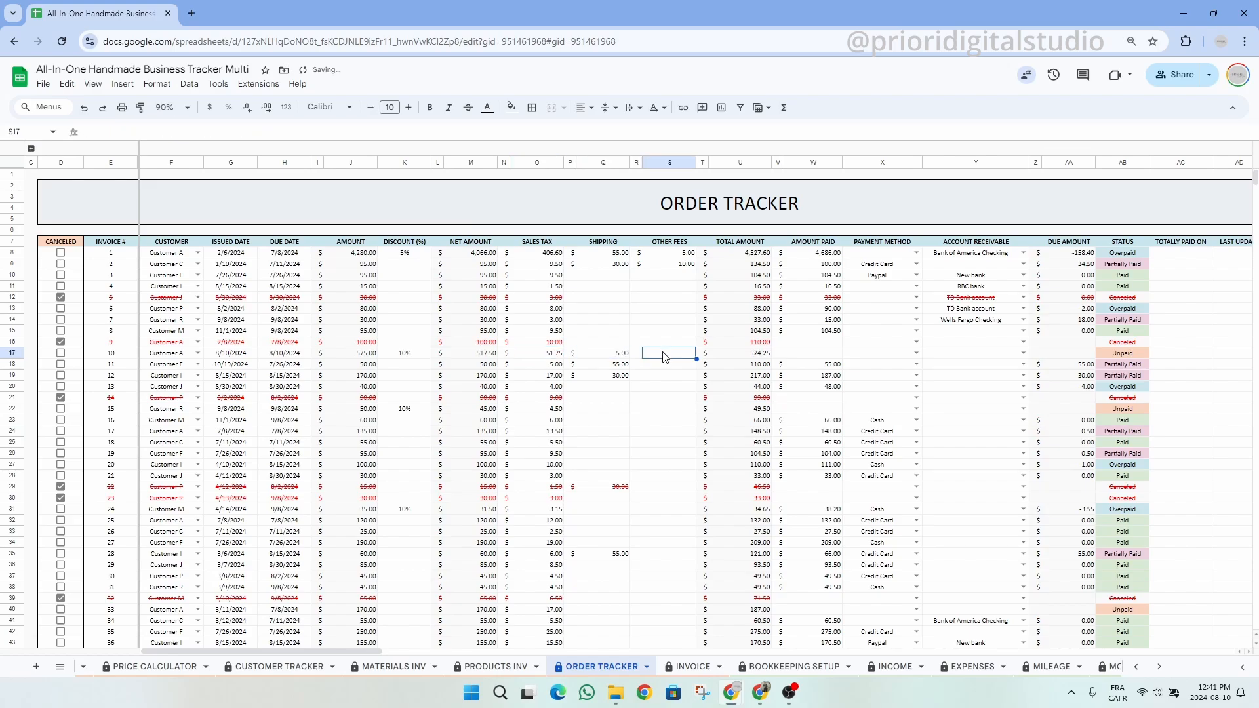
type("5")
left_click(671, 375)
left_click(756, 356)
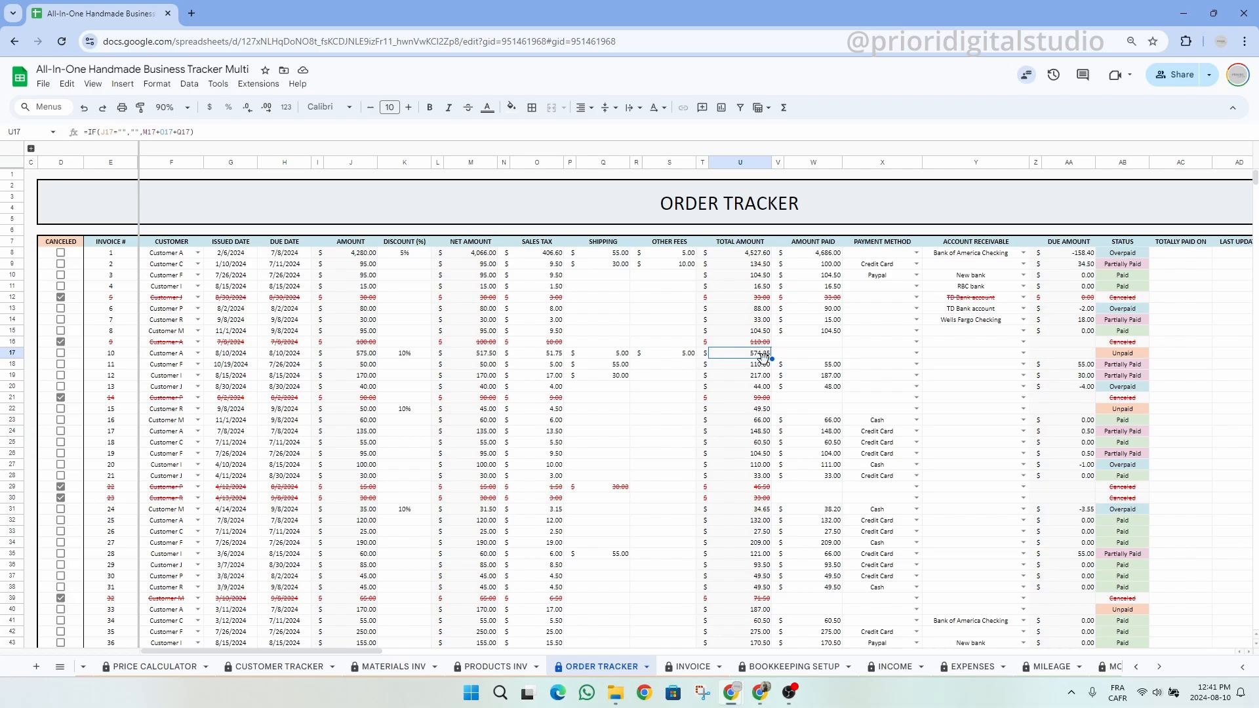
- Record an amount paid of 574.25 for invoice 10 and check its payment status
left_click(812, 357)
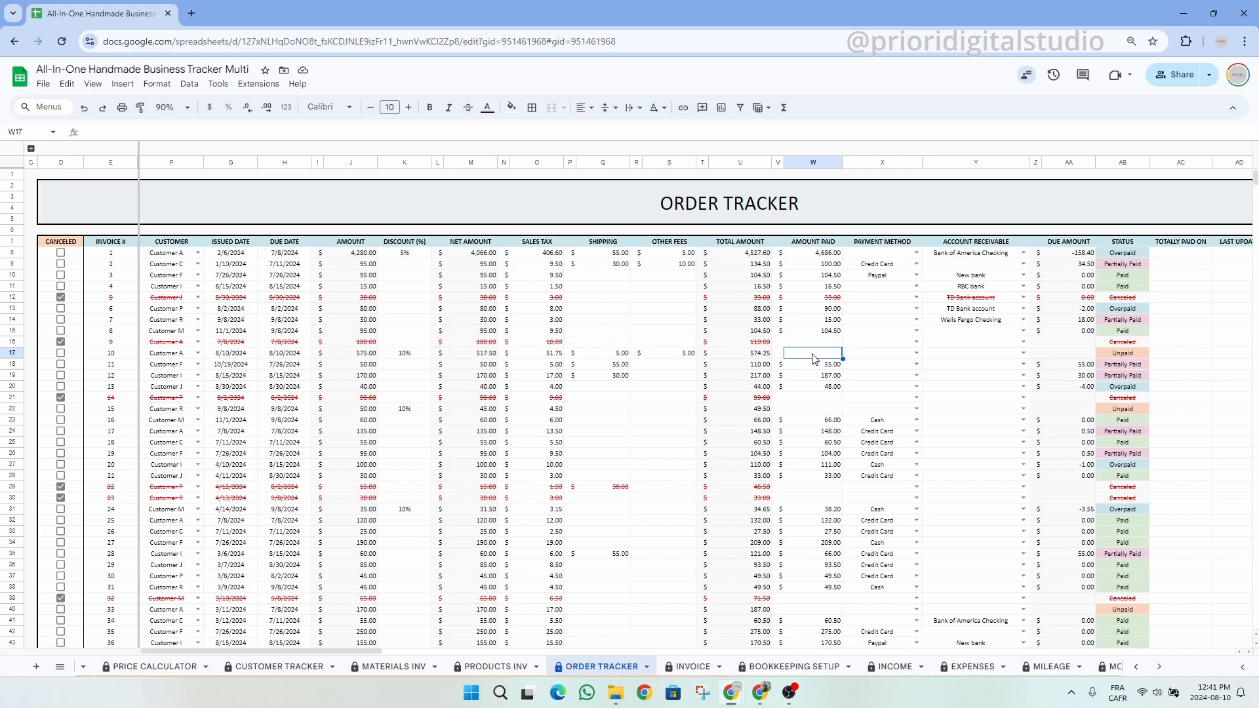
type("574.25")
key("Return")
left_click(1122, 357)
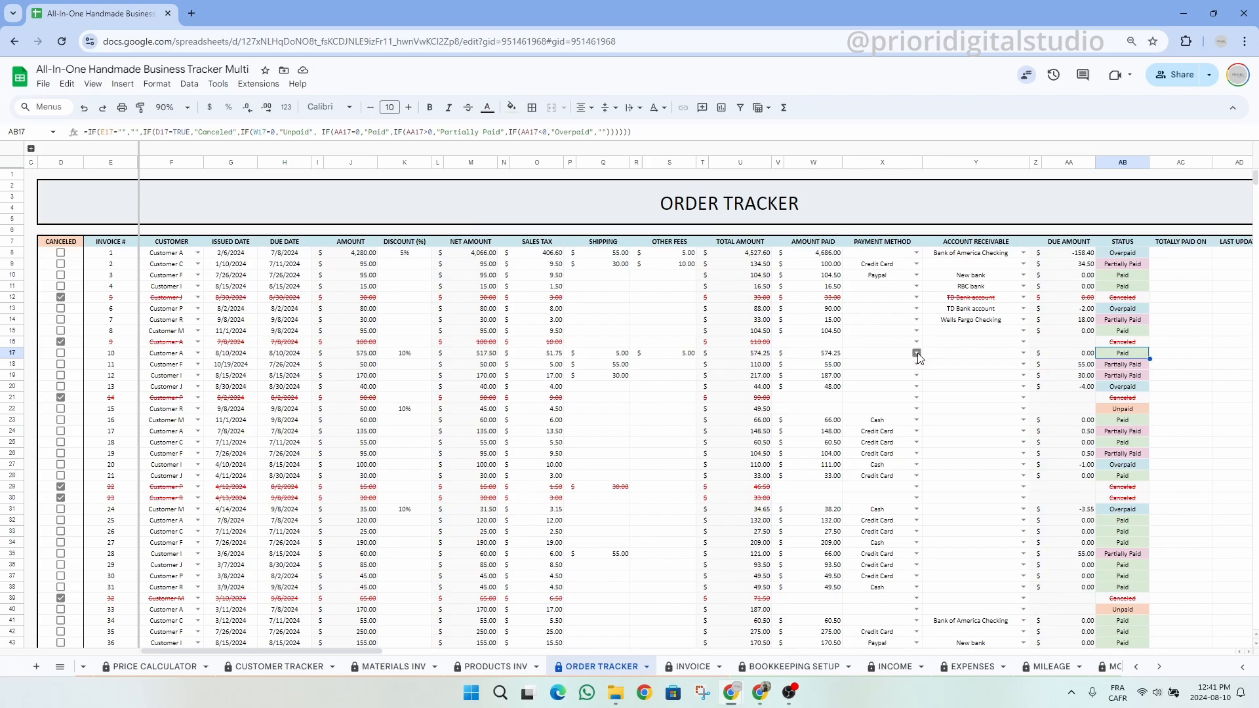
- Change the amount paid for invoice 10 to 250 and check its payment status
left_click(834, 354)
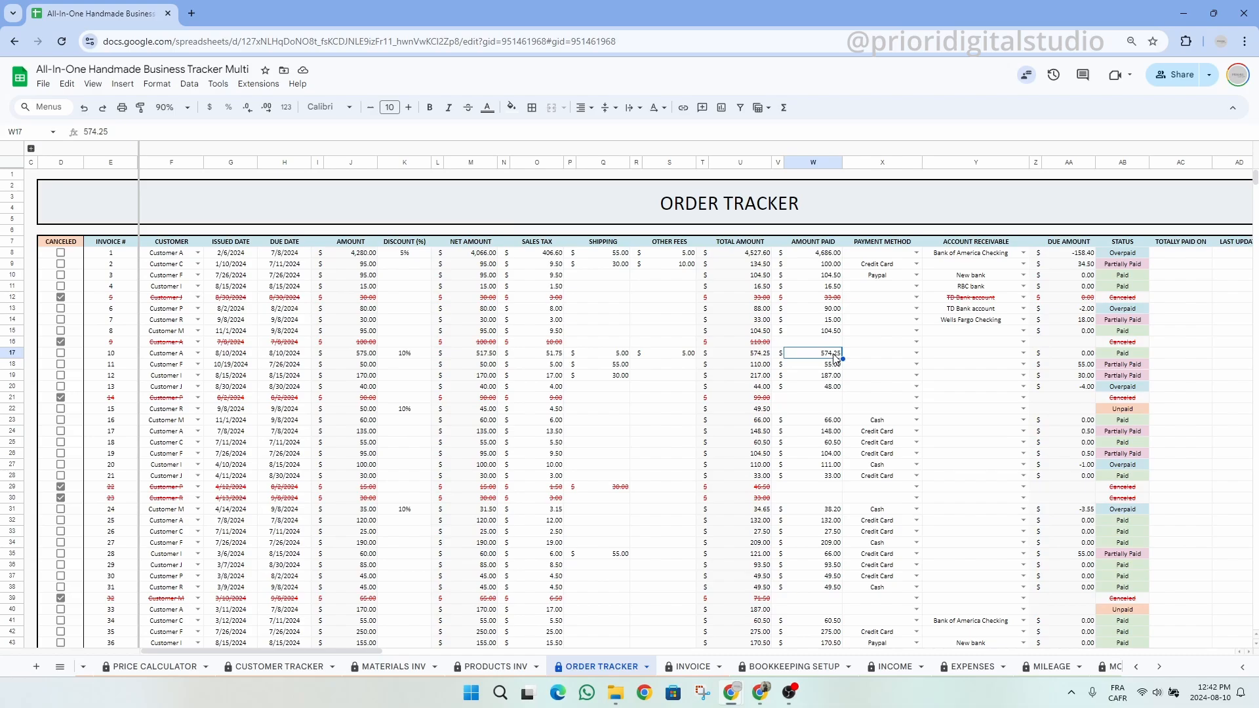
type("250")
key("Return")
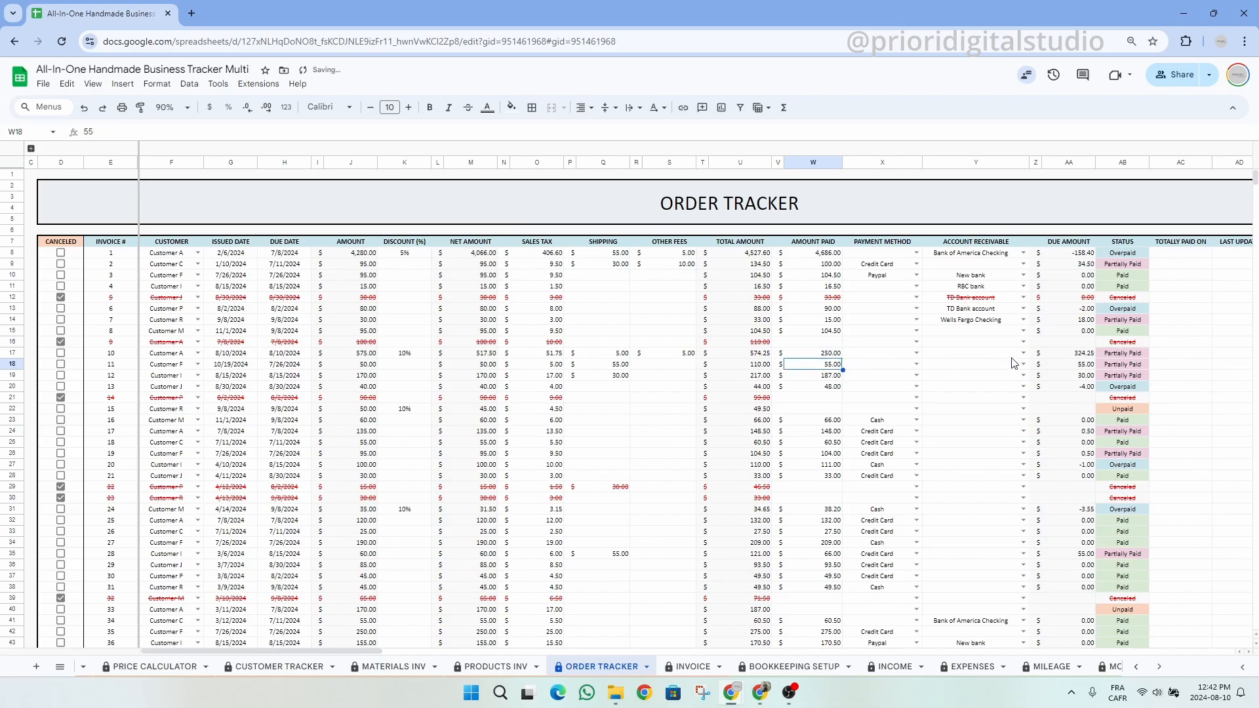
left_click(1144, 354)
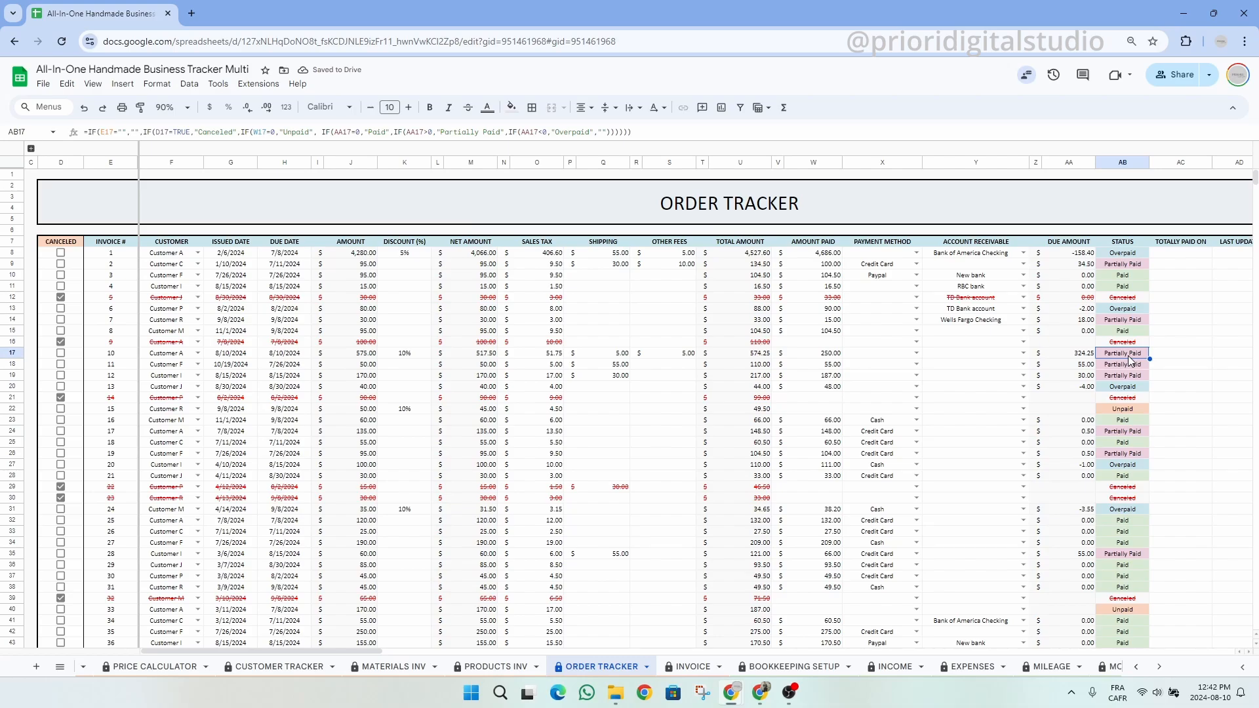
- Set invoice 10's payment method to Credit Card and its account receivable to JPM Chase
left_click(916, 352)
left_click(892, 381)
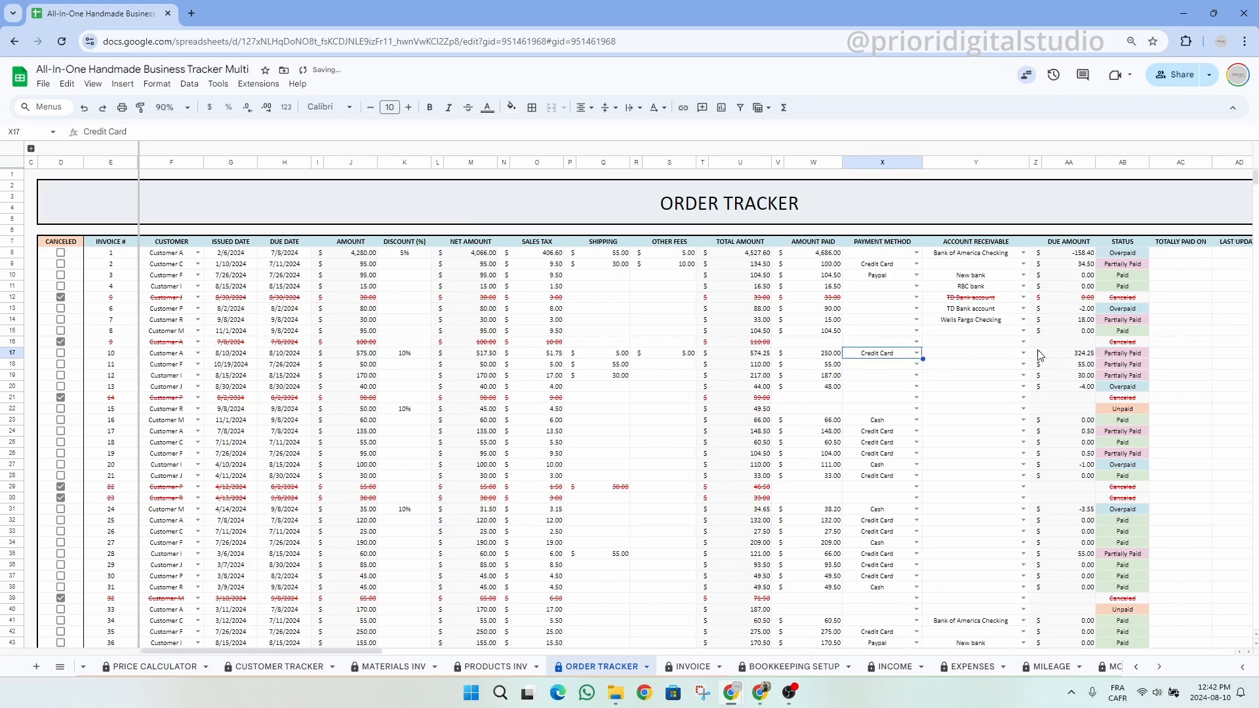
left_click(1024, 353)
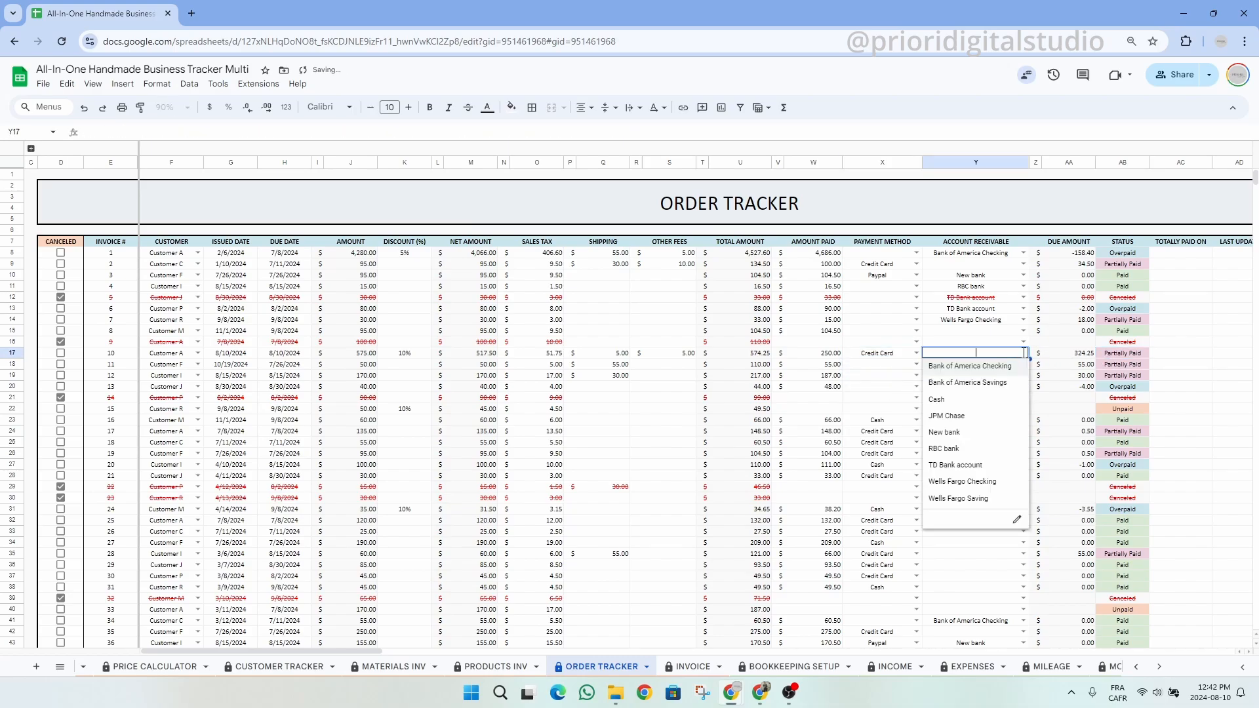
left_click(1007, 415)
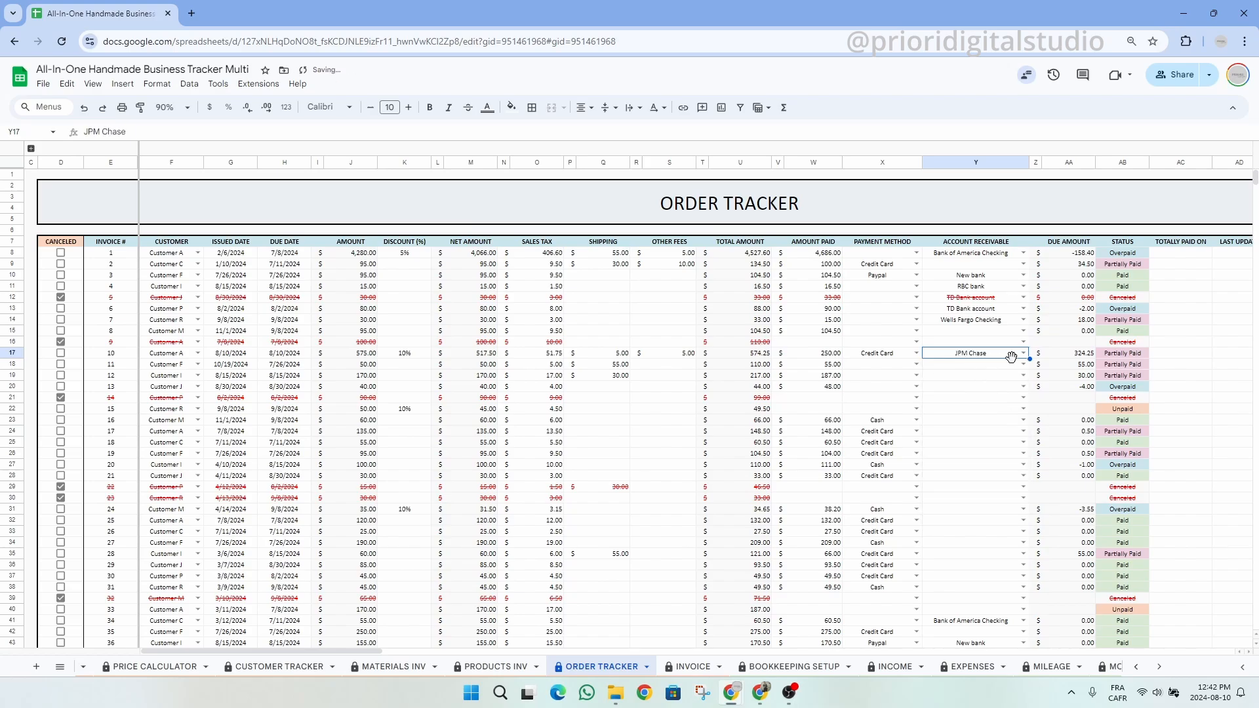
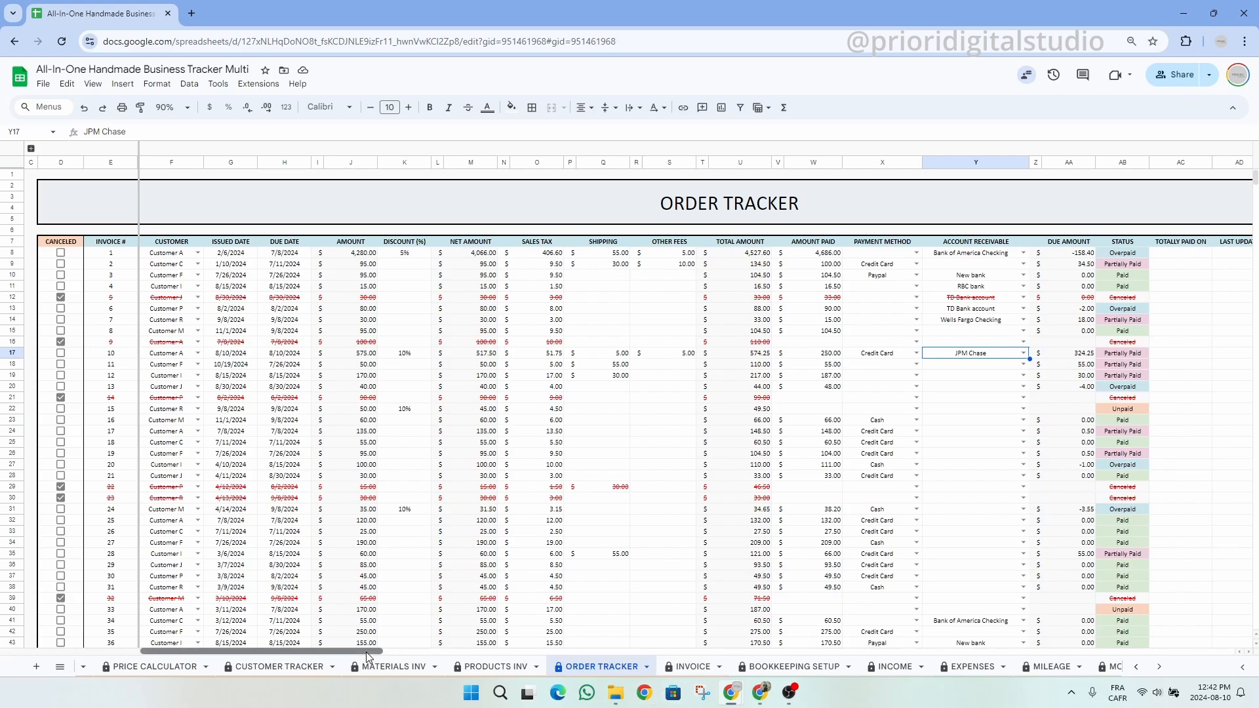
- Review the order tracker's Canceled checkboxes and the row of canceled invoice 22
left_click_drag(71, 244, 72, 635)
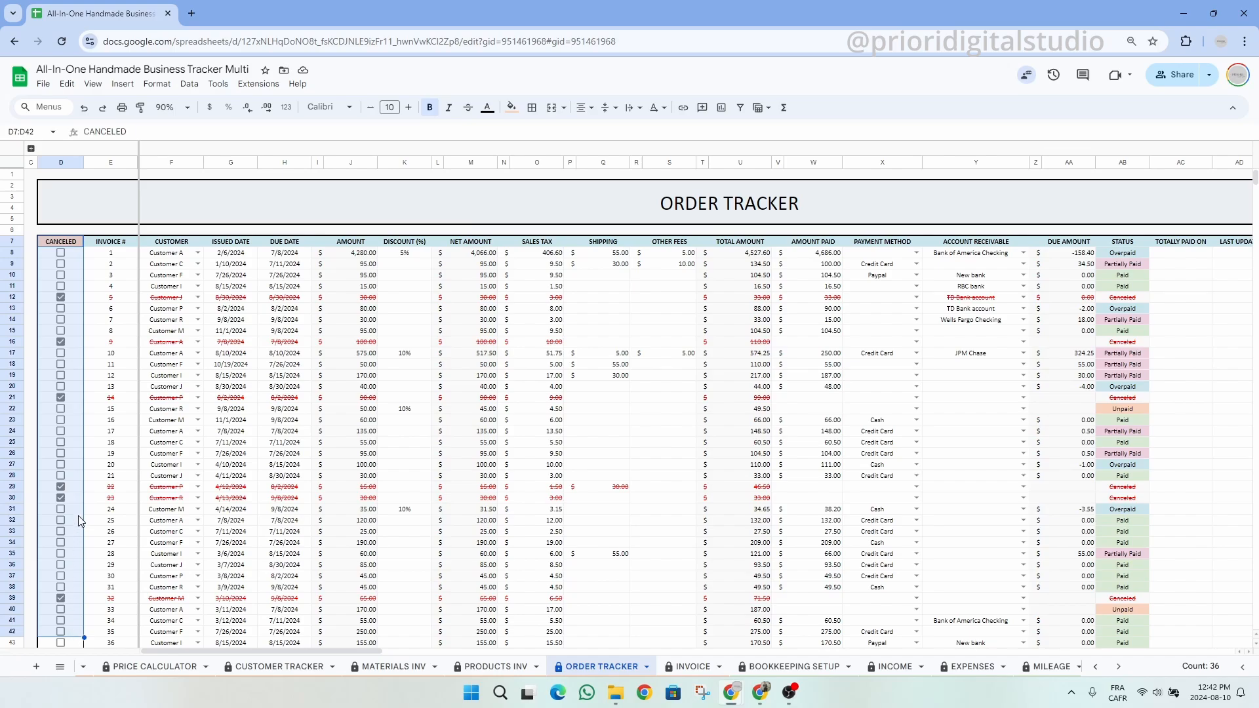
left_click(120, 488)
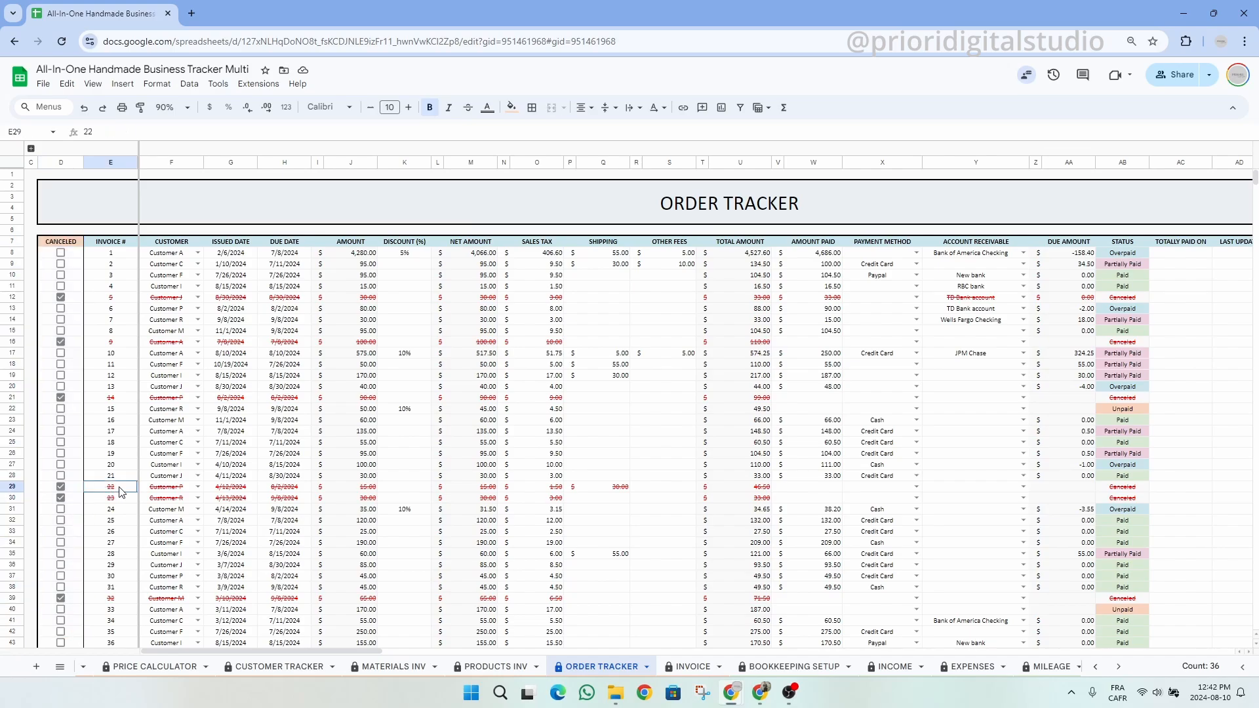
left_click_drag(119, 491, 895, 495)
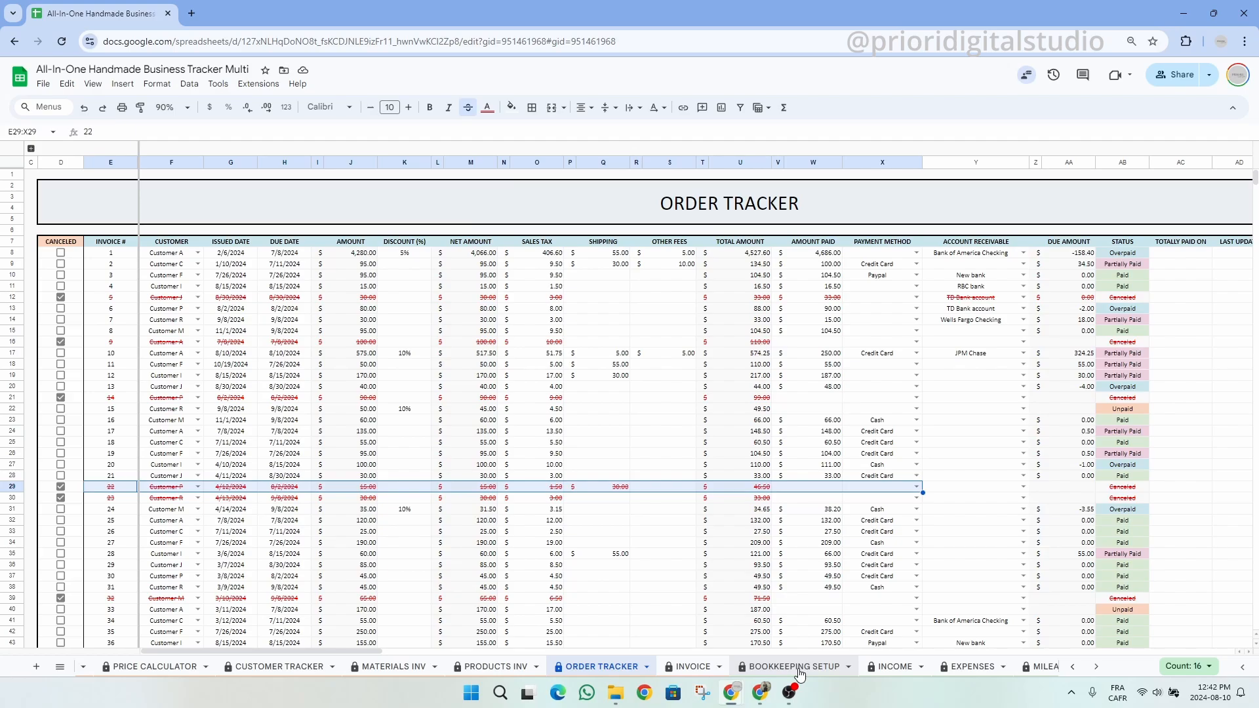
- Open the INVOICE sheet and insert the Priori logo as an in-cell image in the logo placeholder
left_click(690, 666)
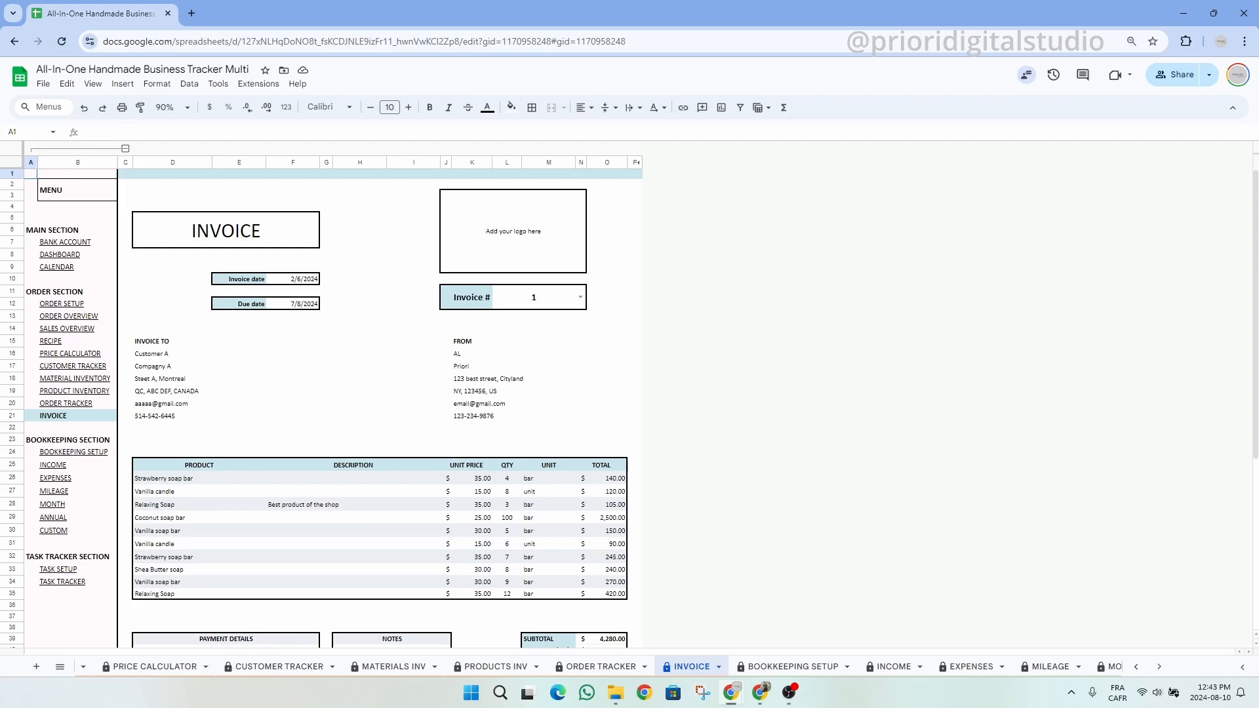
left_click(288, 236)
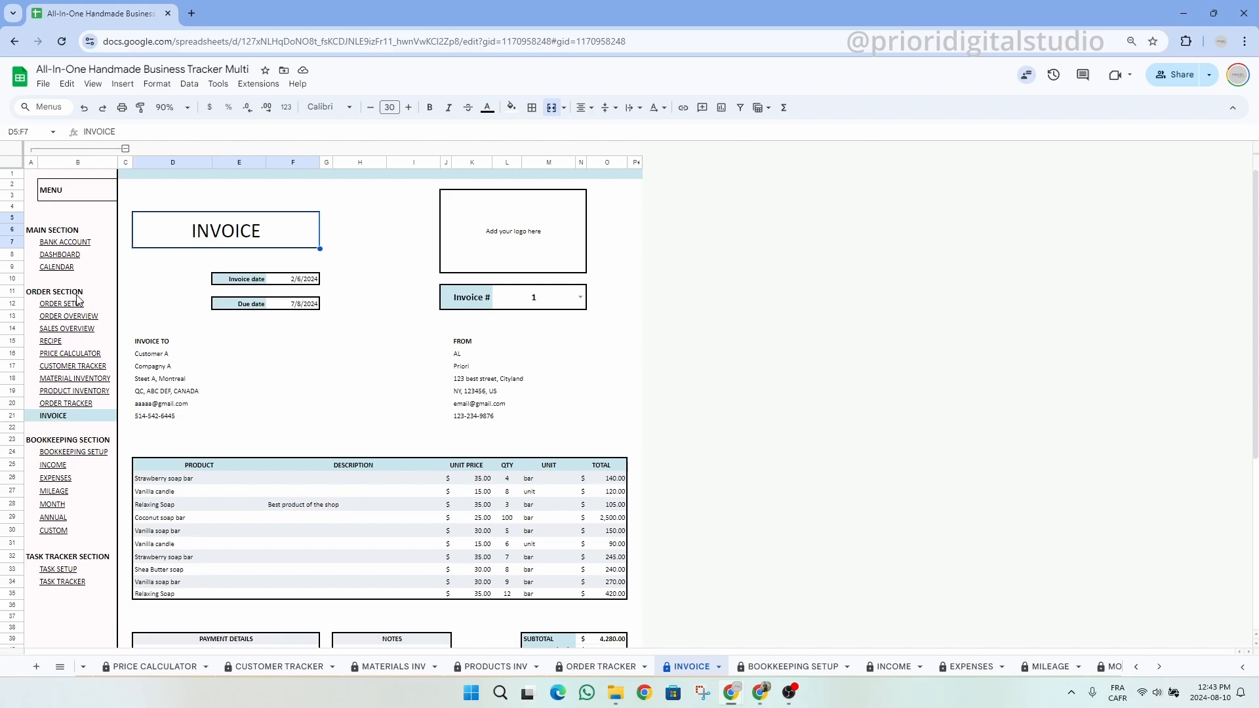
left_click(554, 228)
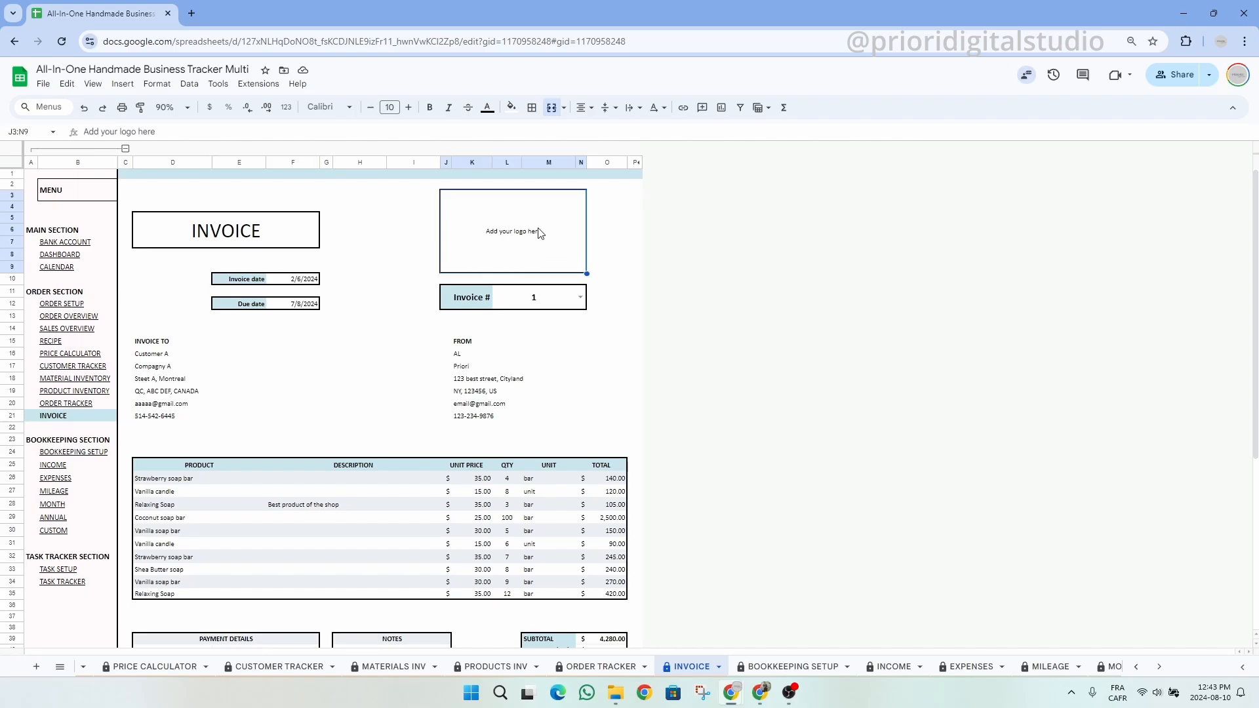
left_click(121, 84)
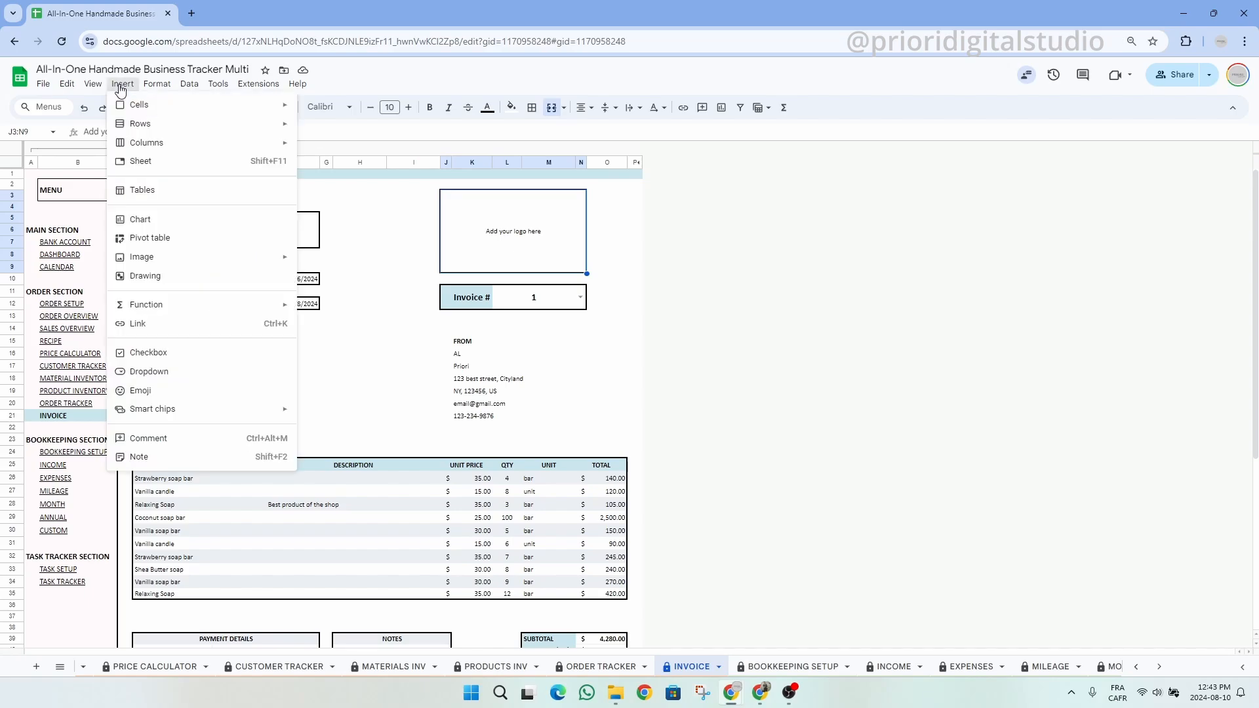
mouse_move(146, 261)
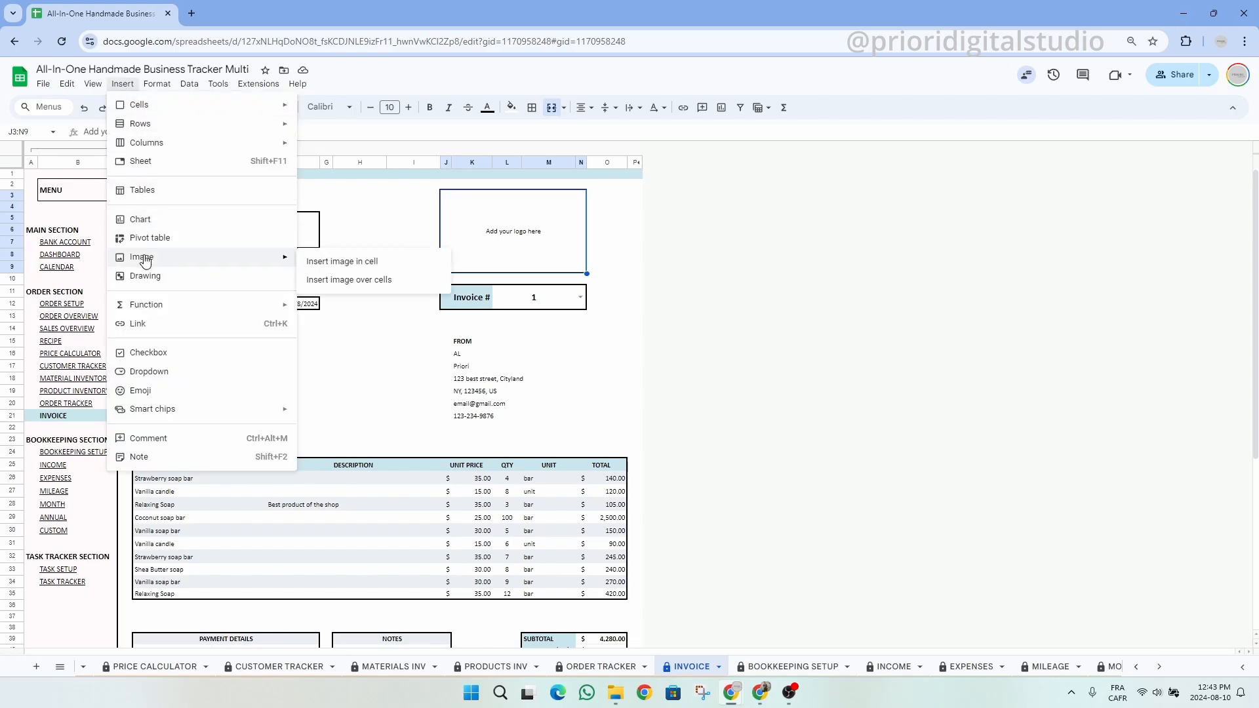
left_click(371, 262)
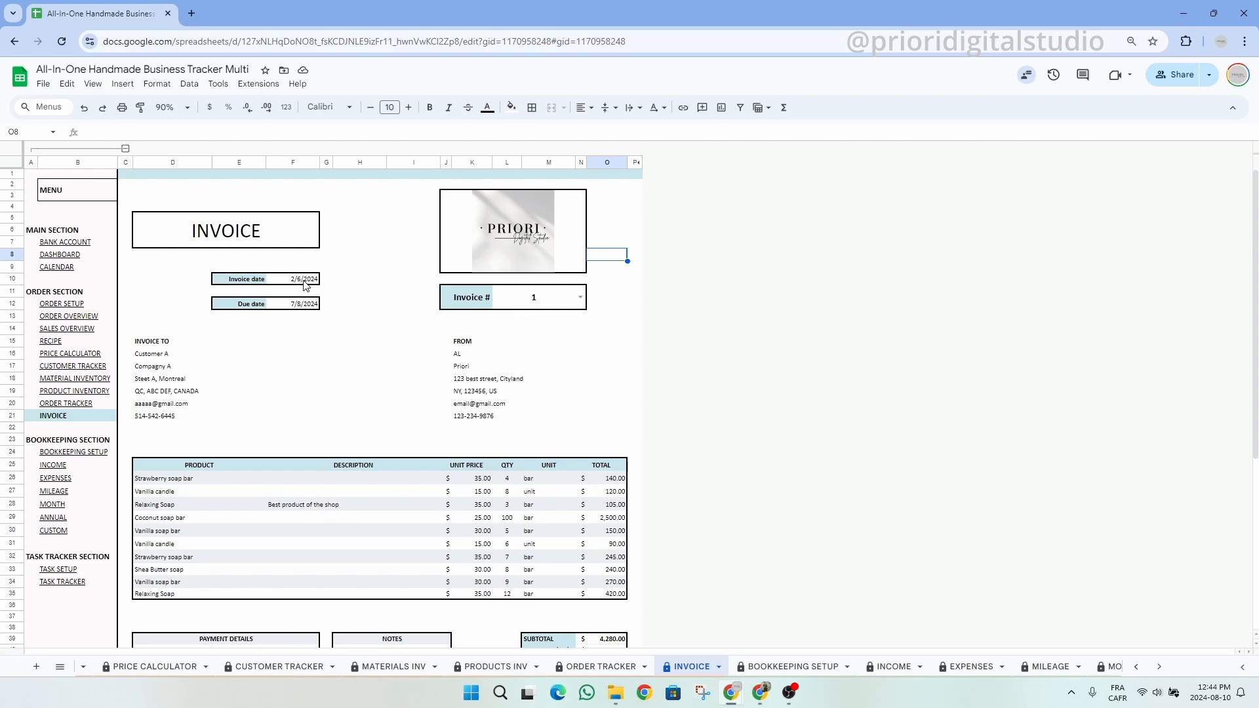
- Switch the invoice template to invoice number 10 and check its three listed products
left_click(580, 297)
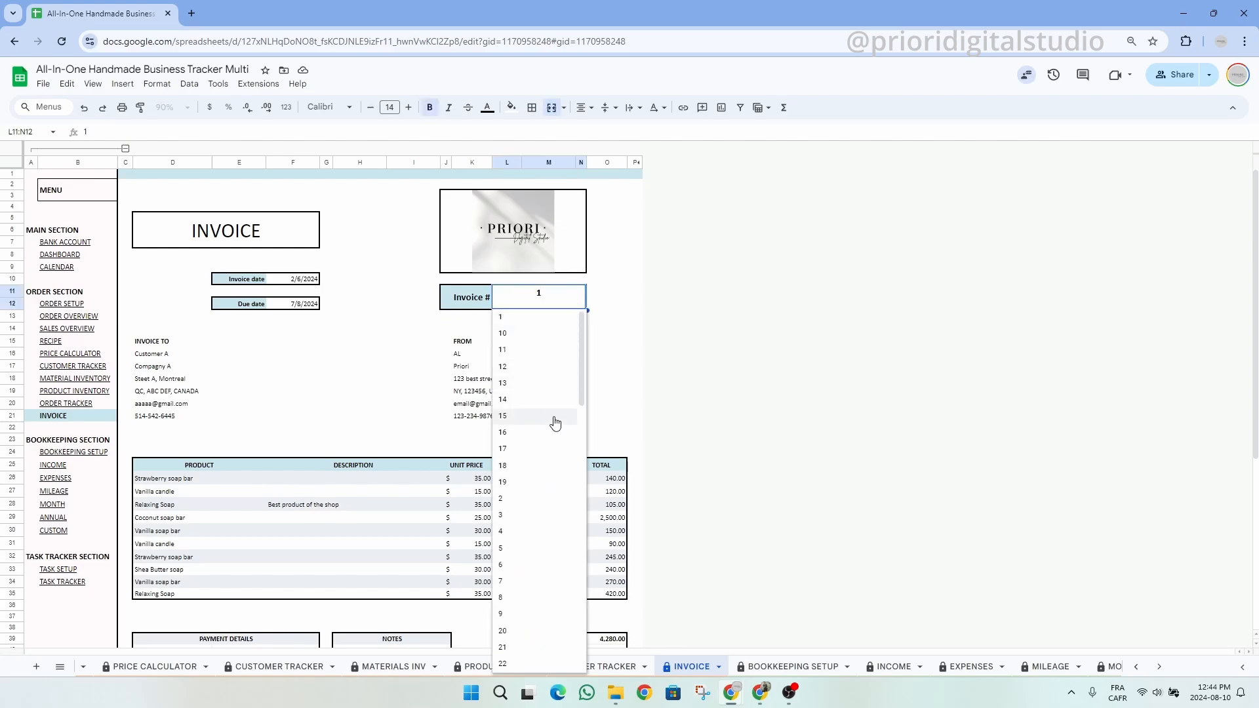
left_click(536, 334)
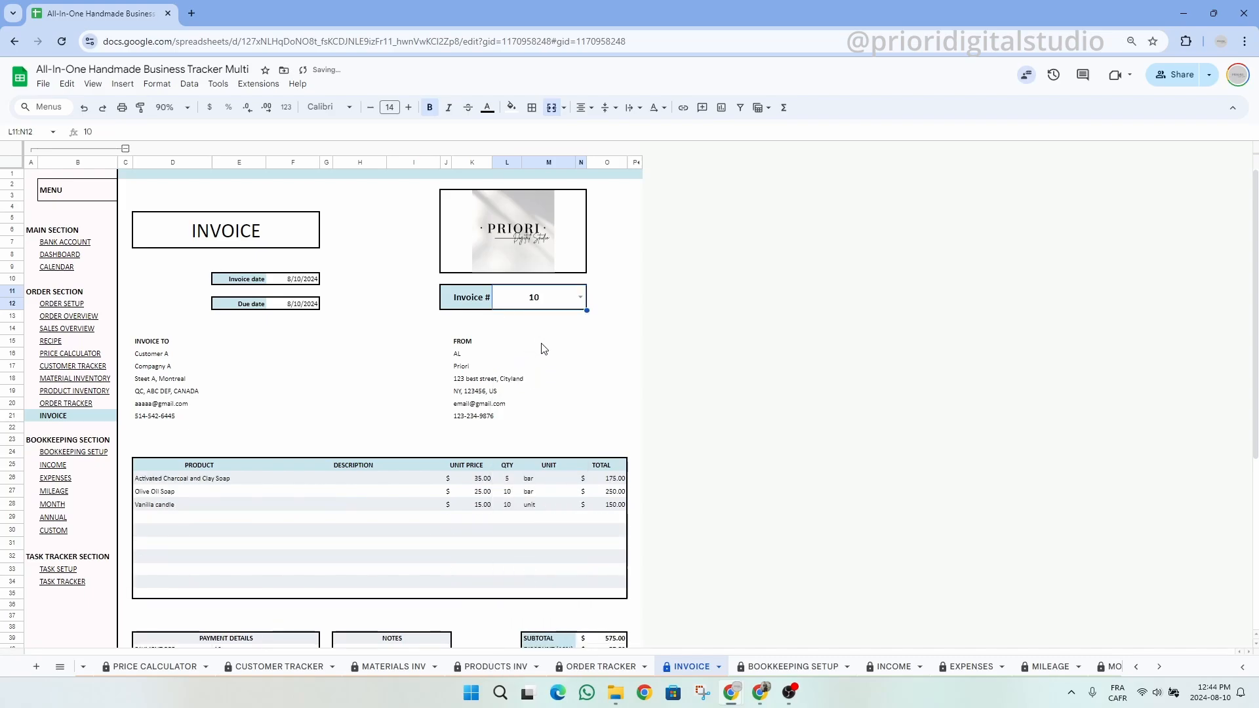
left_click(183, 483)
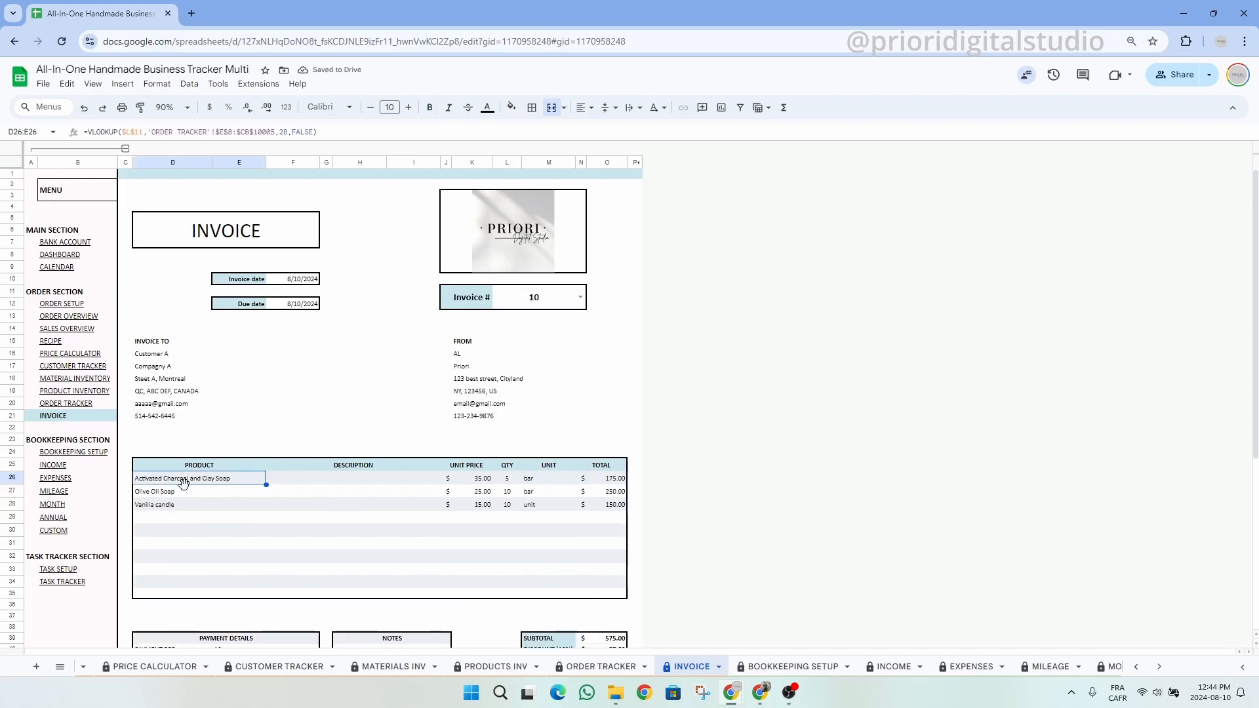
left_click(183, 495)
left_click(183, 508)
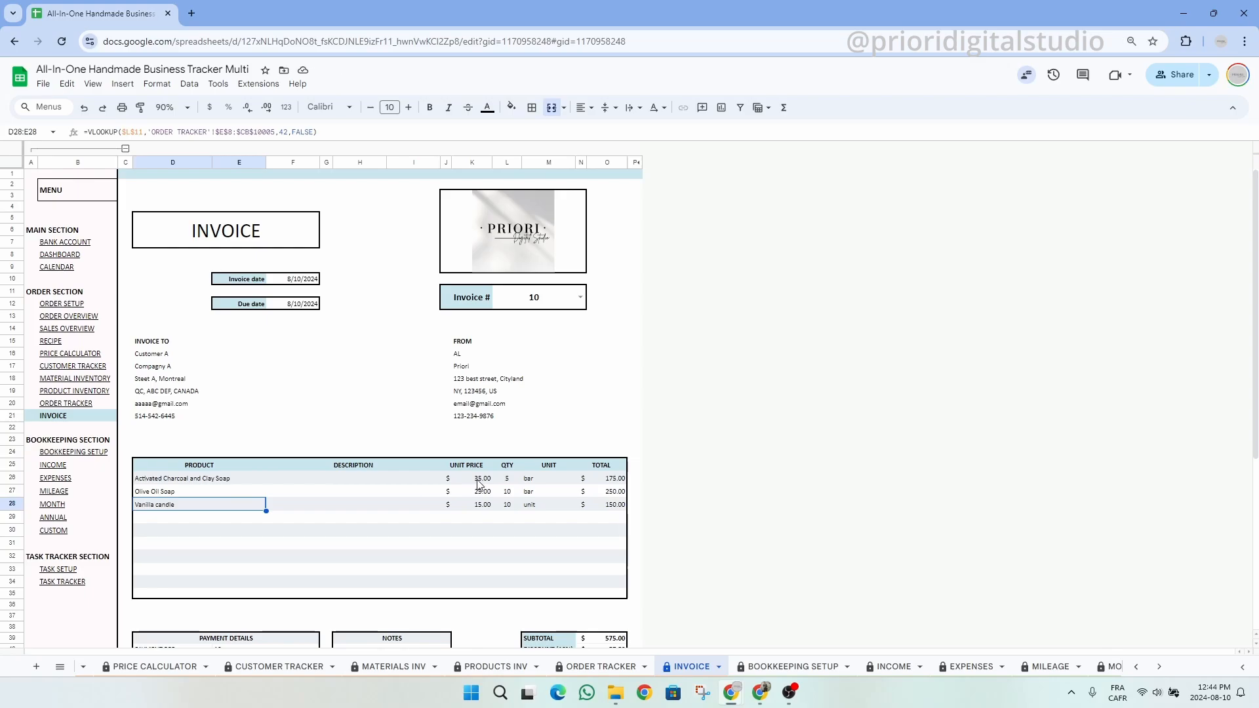
- Check the description, unit price, quantity, unit and total columns of the invoice's product lines
left_click(346, 482)
left_click(358, 496)
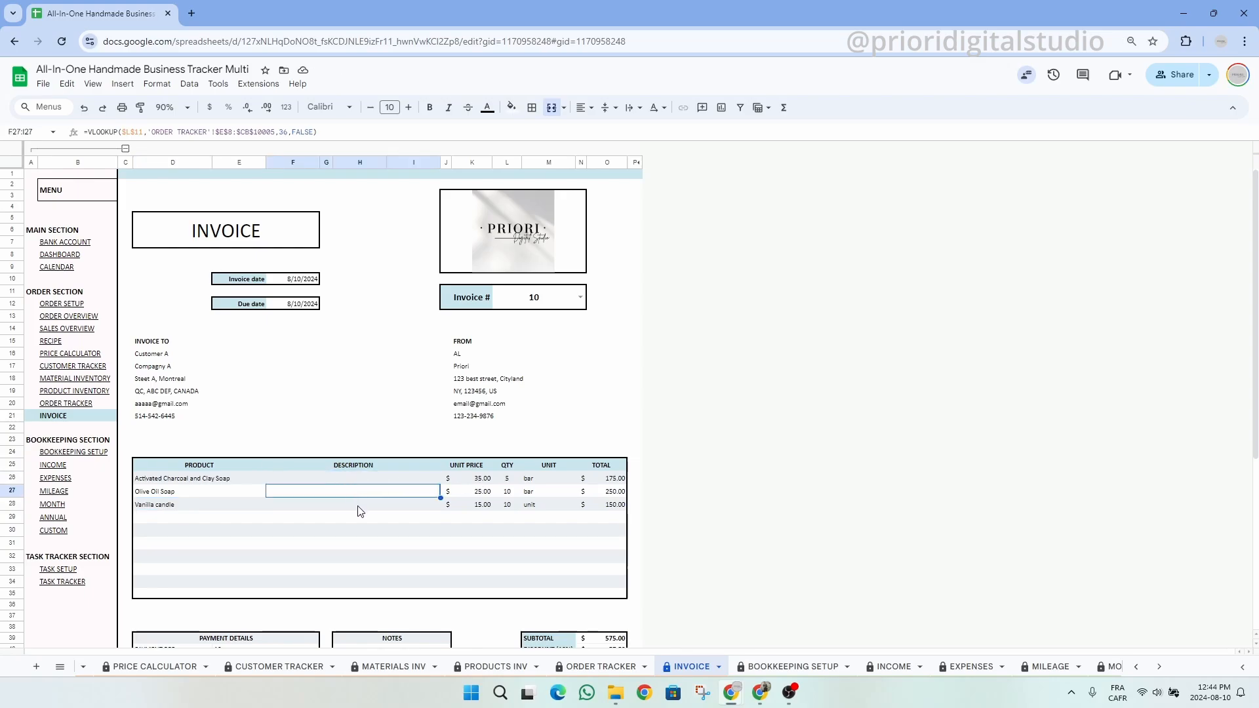
left_click(358, 506)
left_click(482, 480)
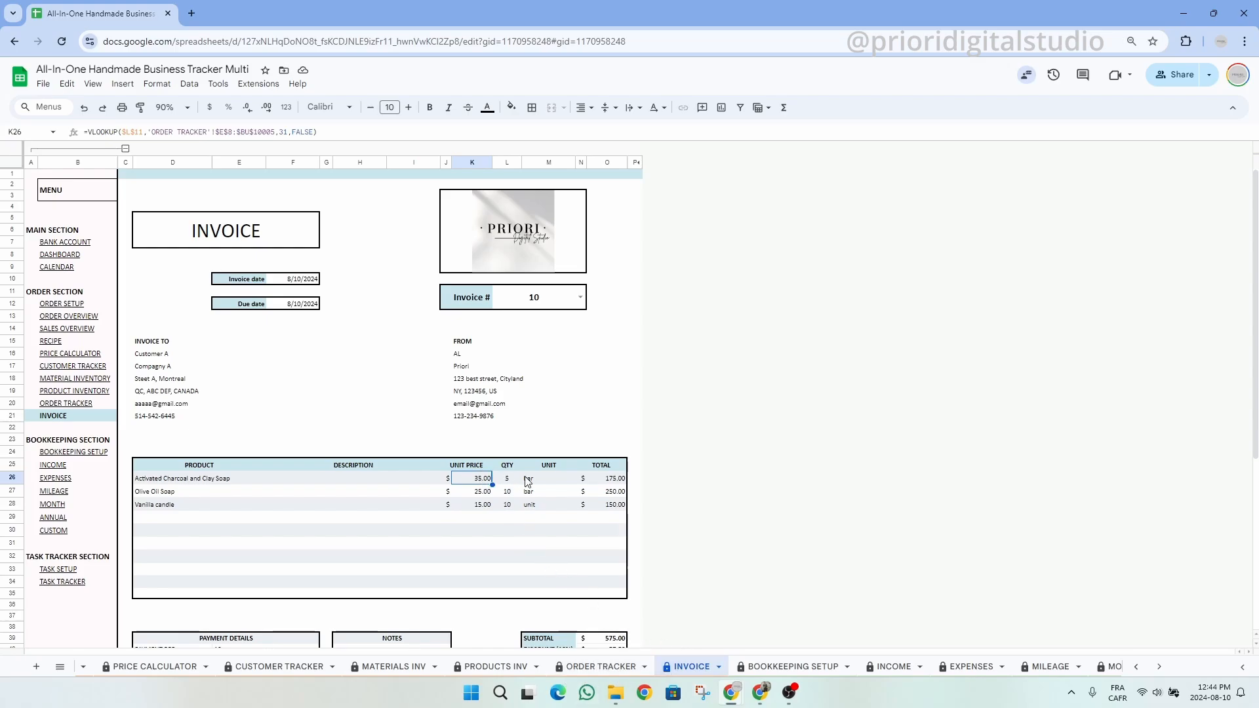
key("Right")
key("Right")
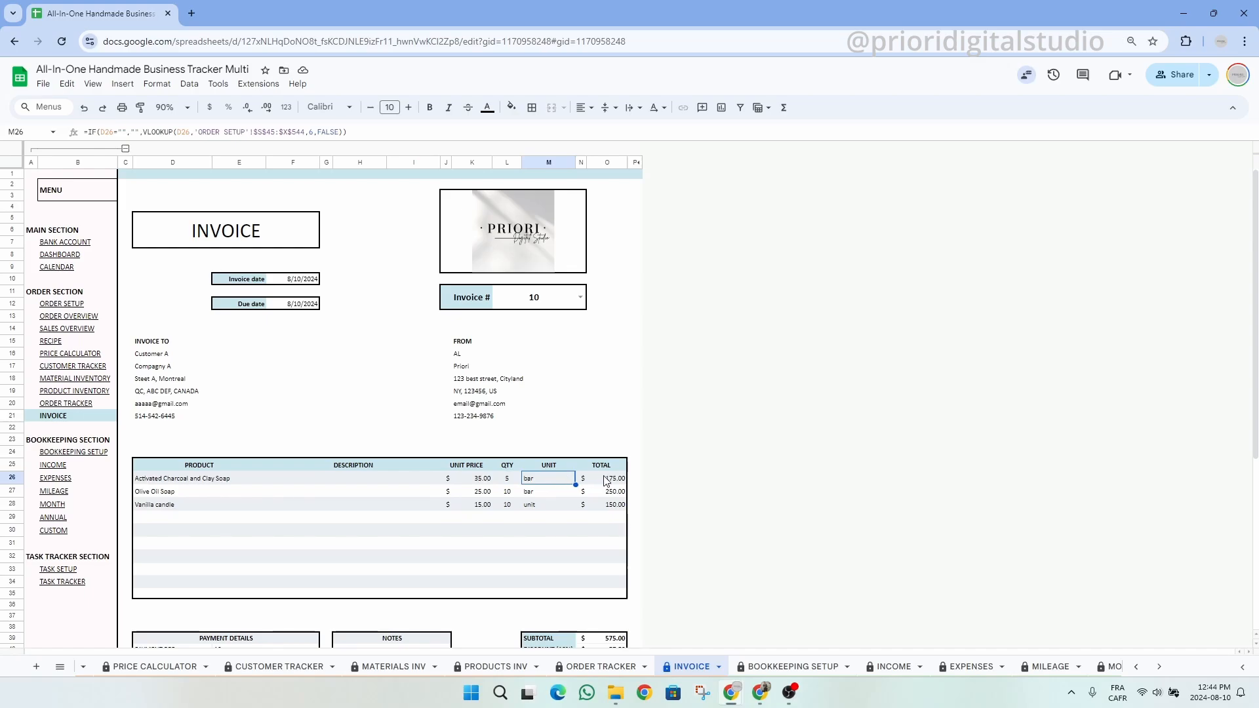
key("Right")
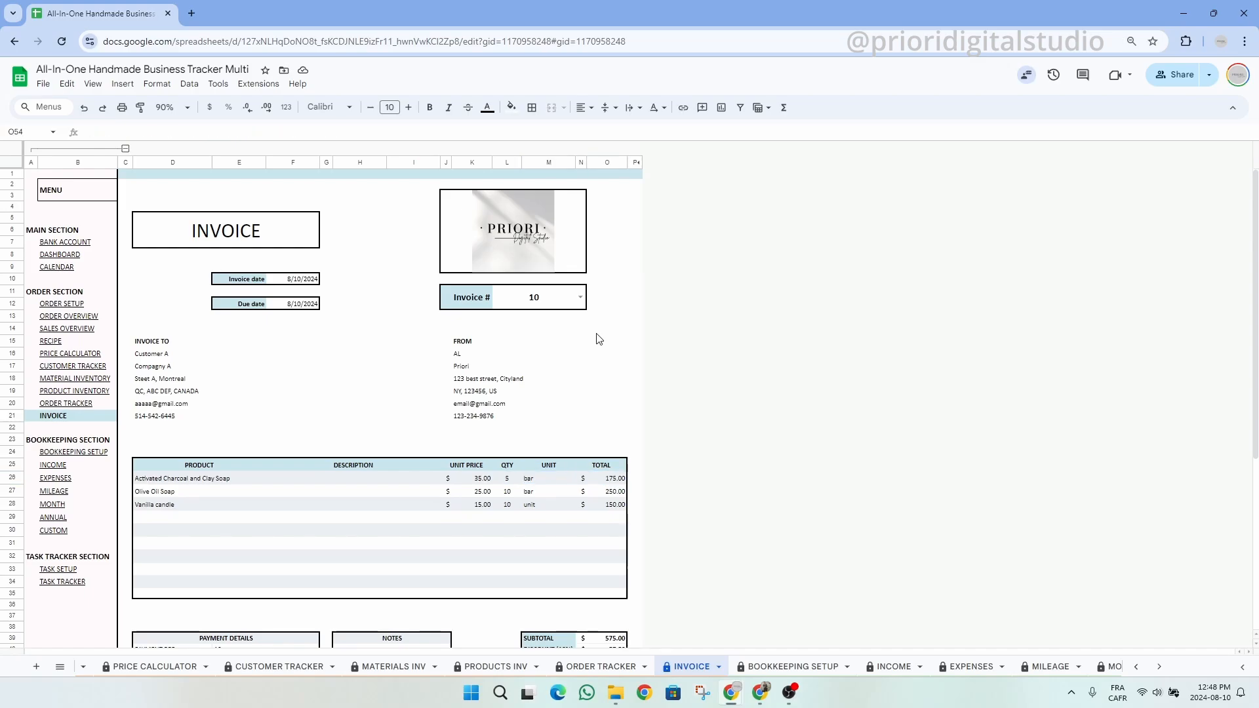
- Review the discount, net amount, taxes, shipping and fees, and total in the invoice's summary block
scroll(598, 331, "down", 2)
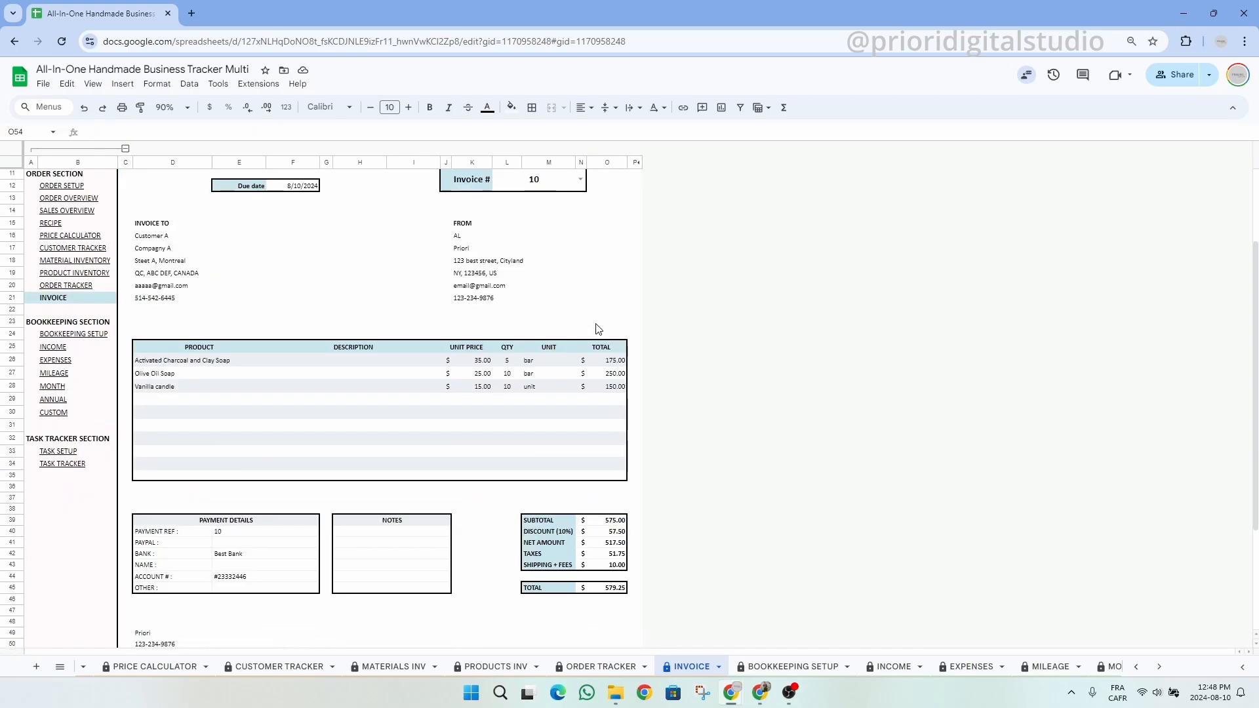
scroll(598, 328, "down", 2)
left_click(554, 413)
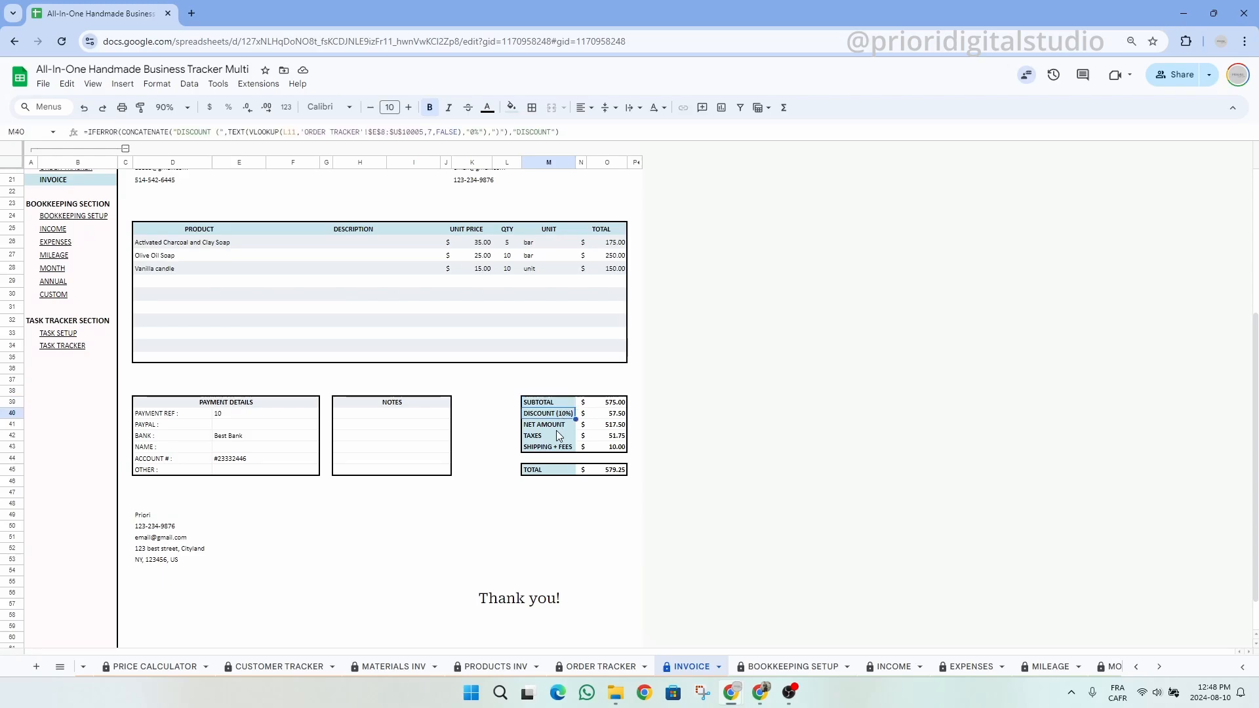
left_click(551, 425)
left_click(554, 435)
left_click(560, 446)
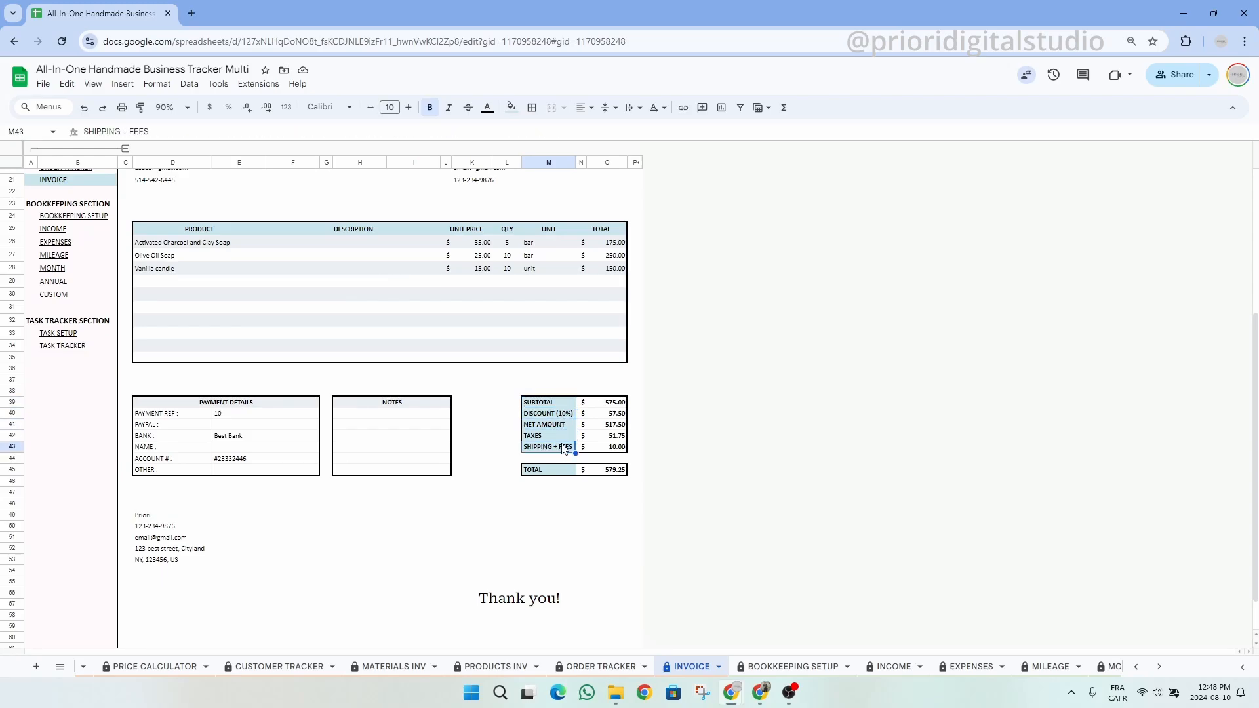
left_click_drag(551, 470, 619, 472)
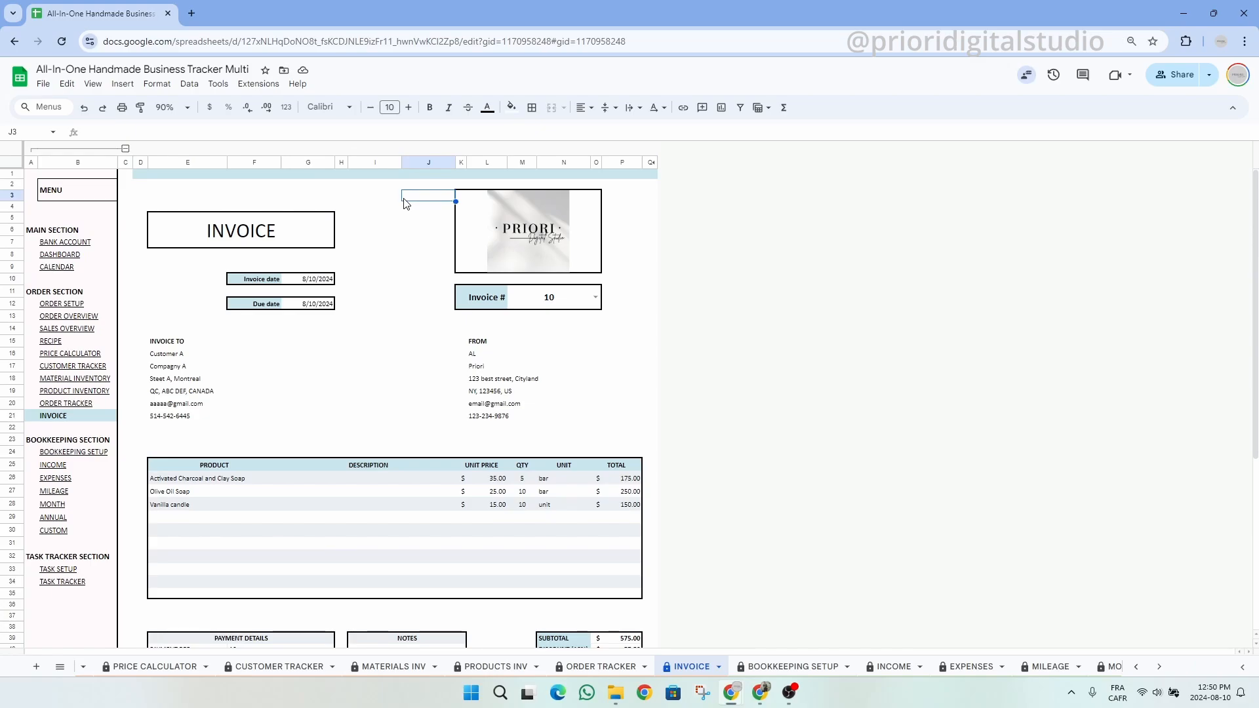
- Set the invoice area D1:Q62 to print as selected cells, scaled with Fit to page
left_click_drag(140, 173, 651, 620)
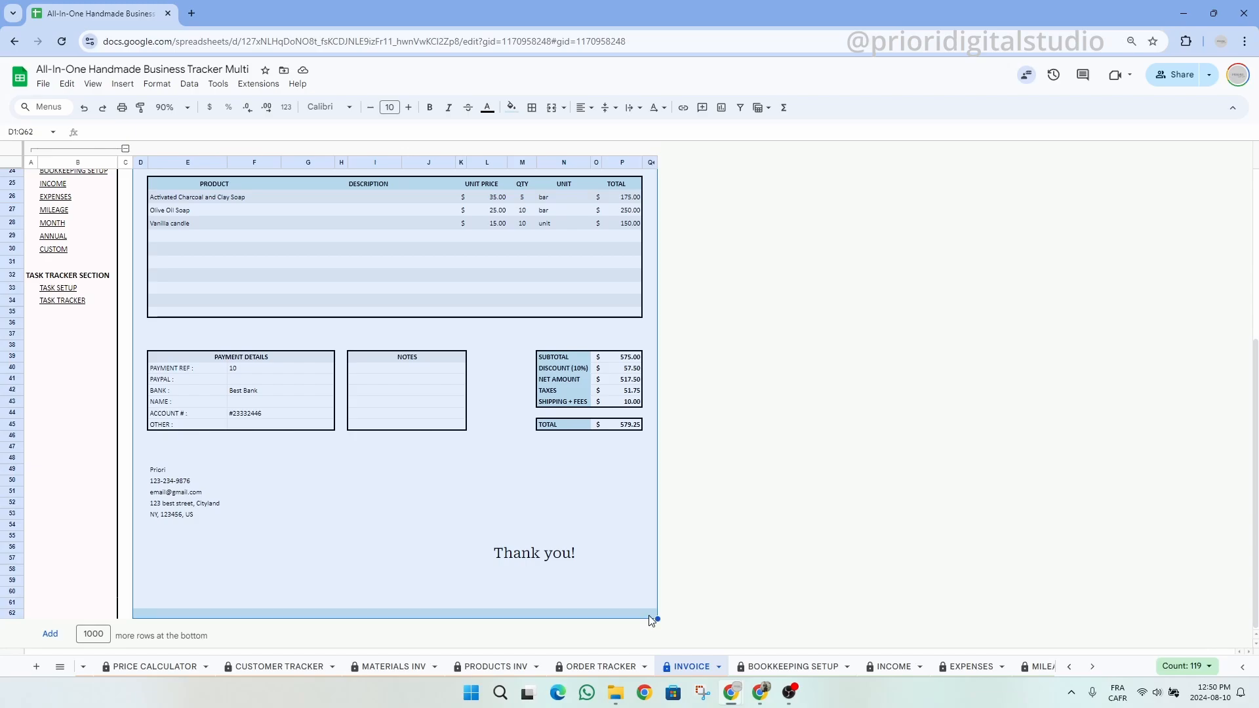
left_click(120, 107)
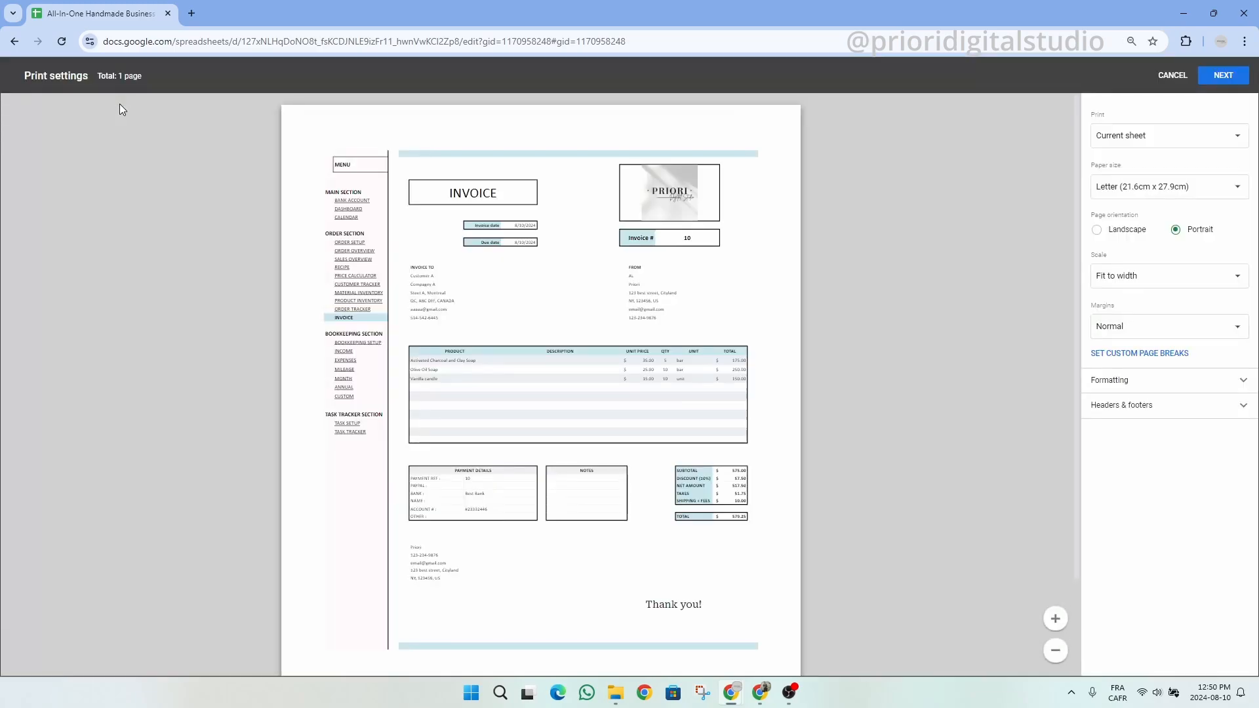
left_click(1156, 140)
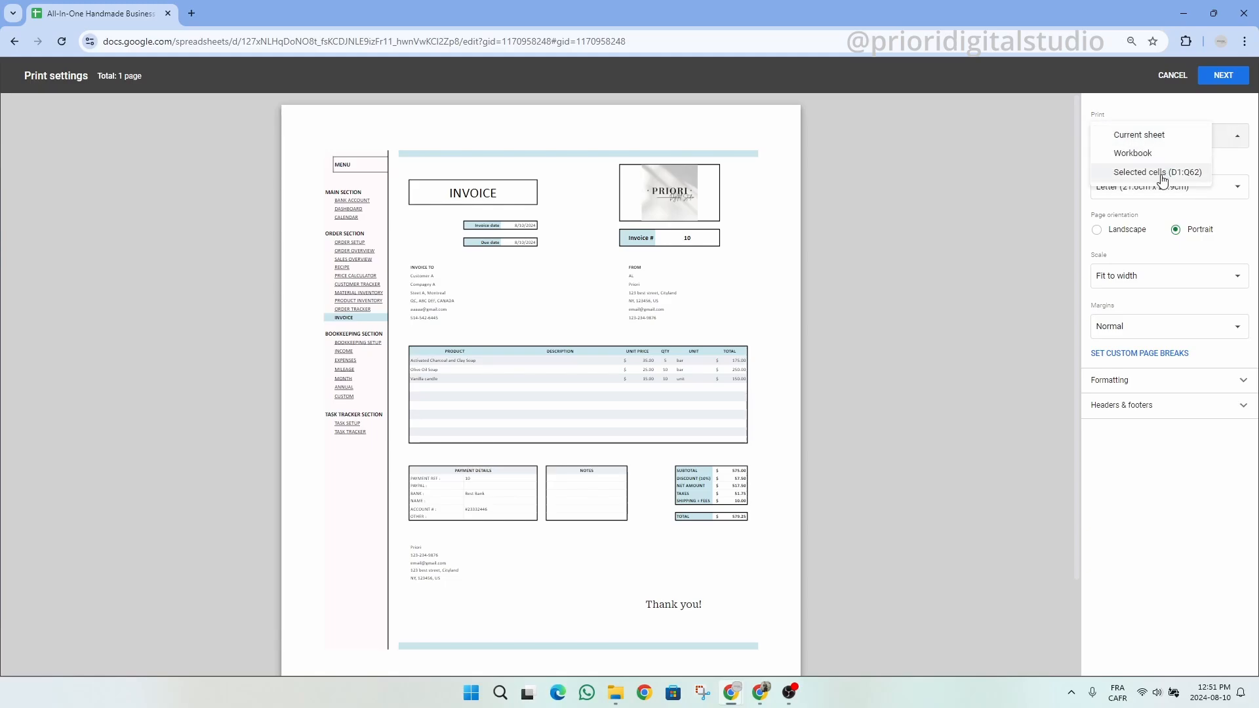
left_click(1157, 172)
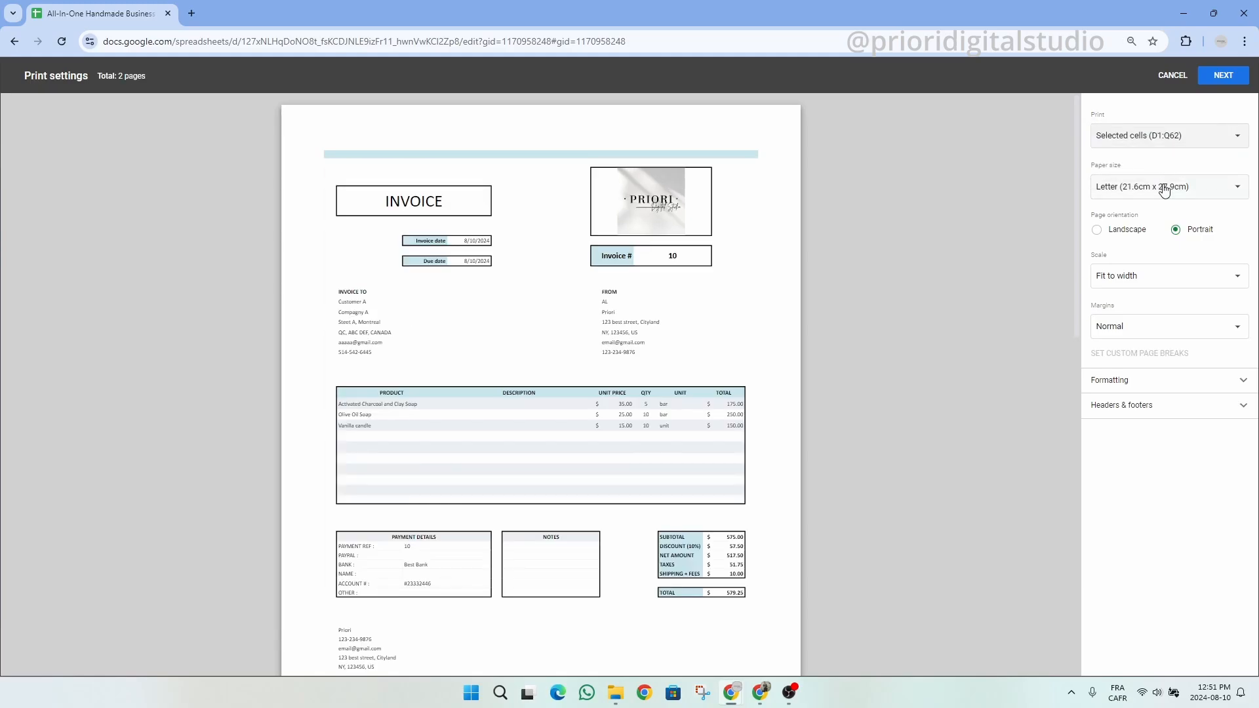
left_click(1165, 277)
left_click(1149, 315)
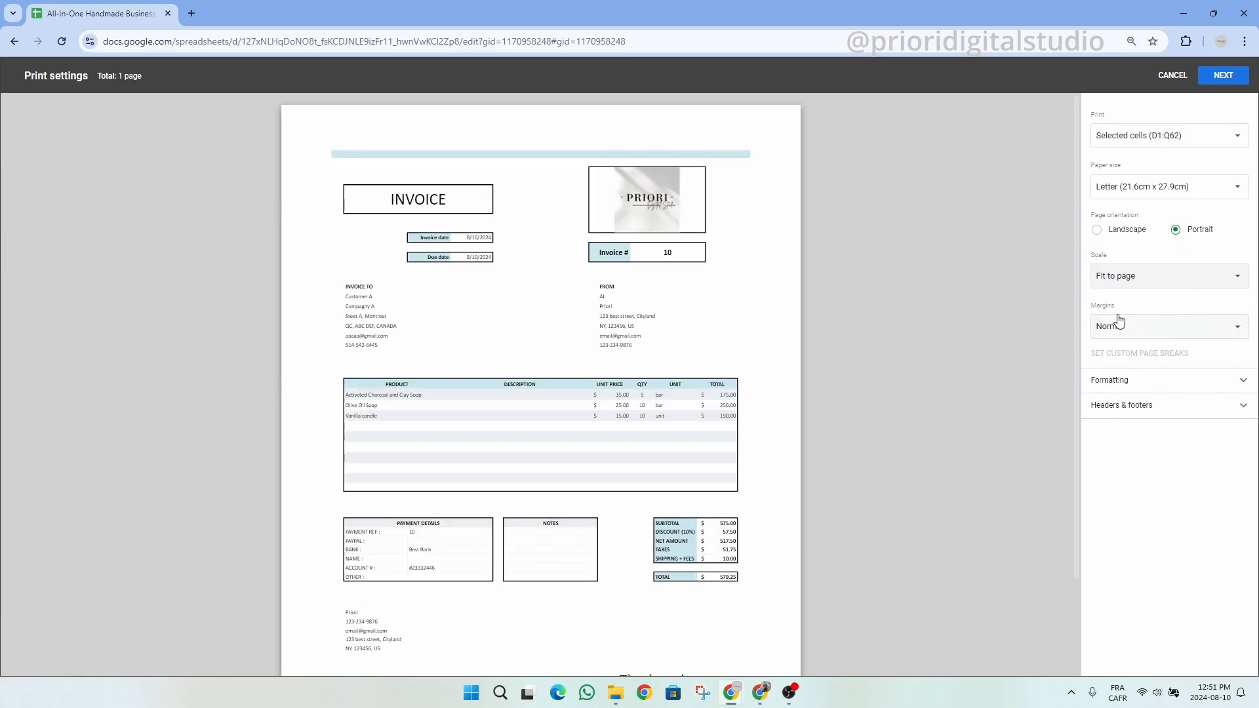
- Check the whole invoice page in the print preview, proceed to the final print dialog and close it
scroll(767, 295, "down", 2)
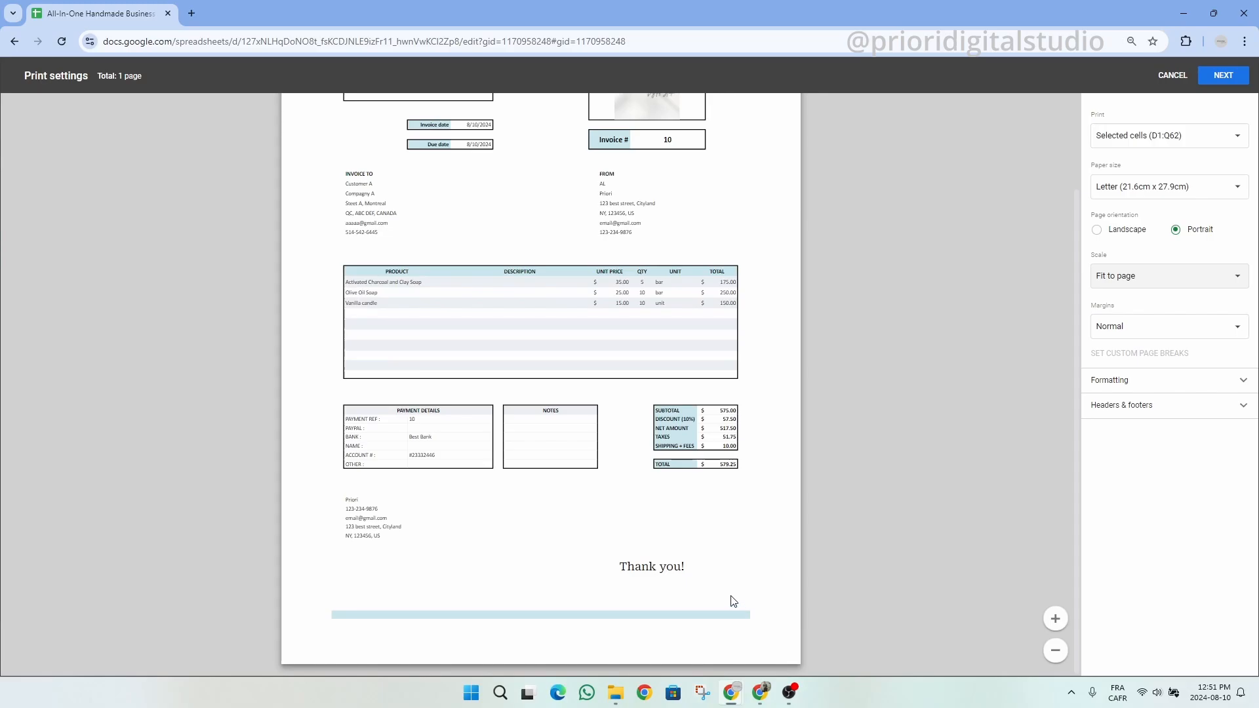
scroll(733, 601, "up", 2)
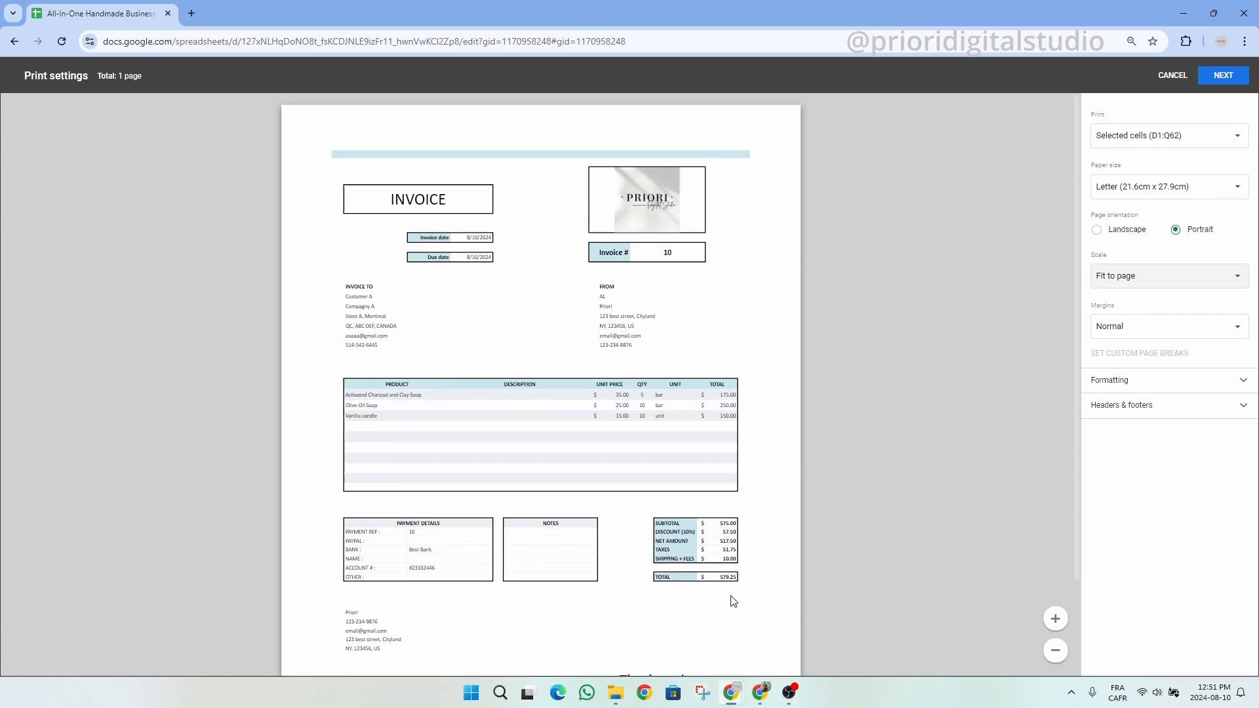
left_click(1225, 77)
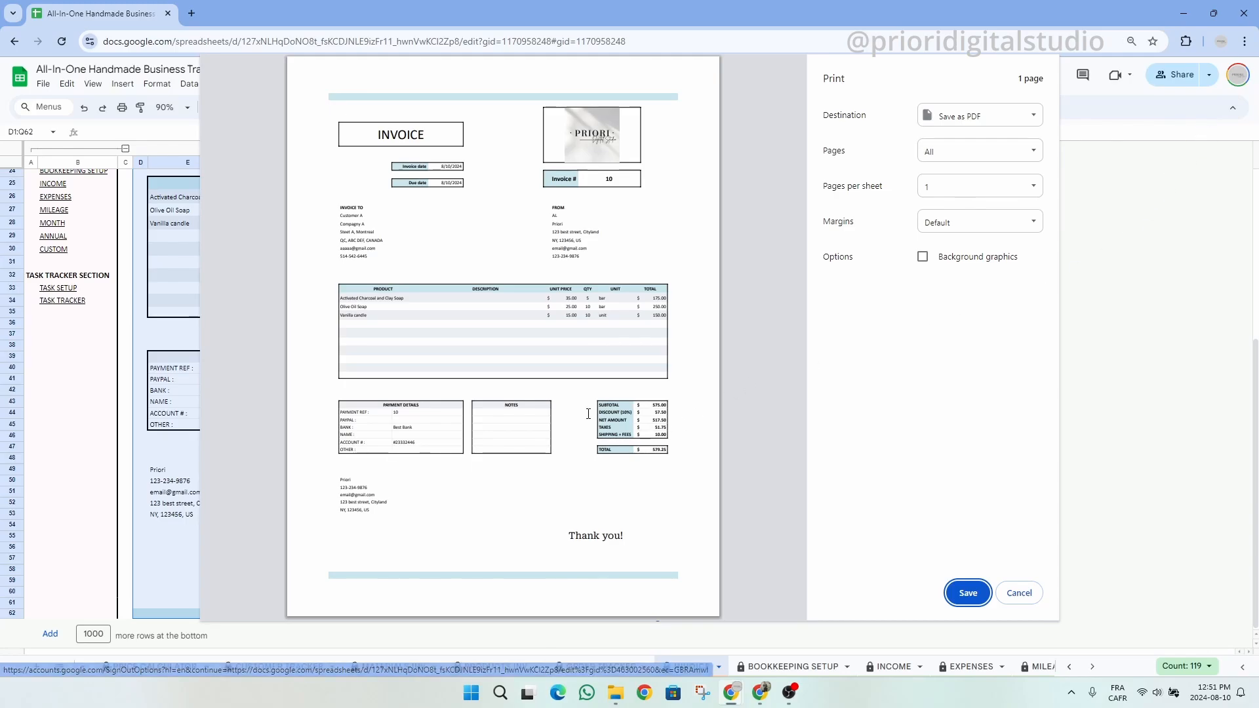
key("Escape")
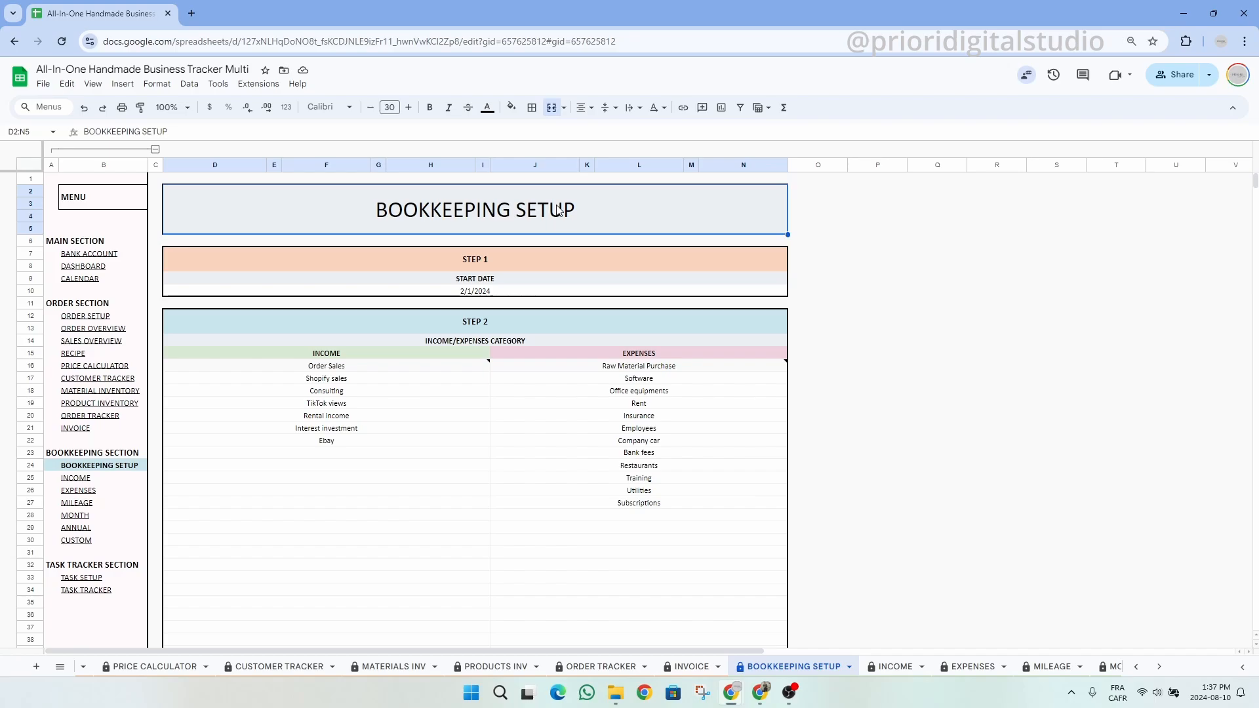
- Review the Step 1 start date and the extent of the Step 2 income/expenses category table on the BOOKKEEPING SETUP sheet
left_click(514, 266)
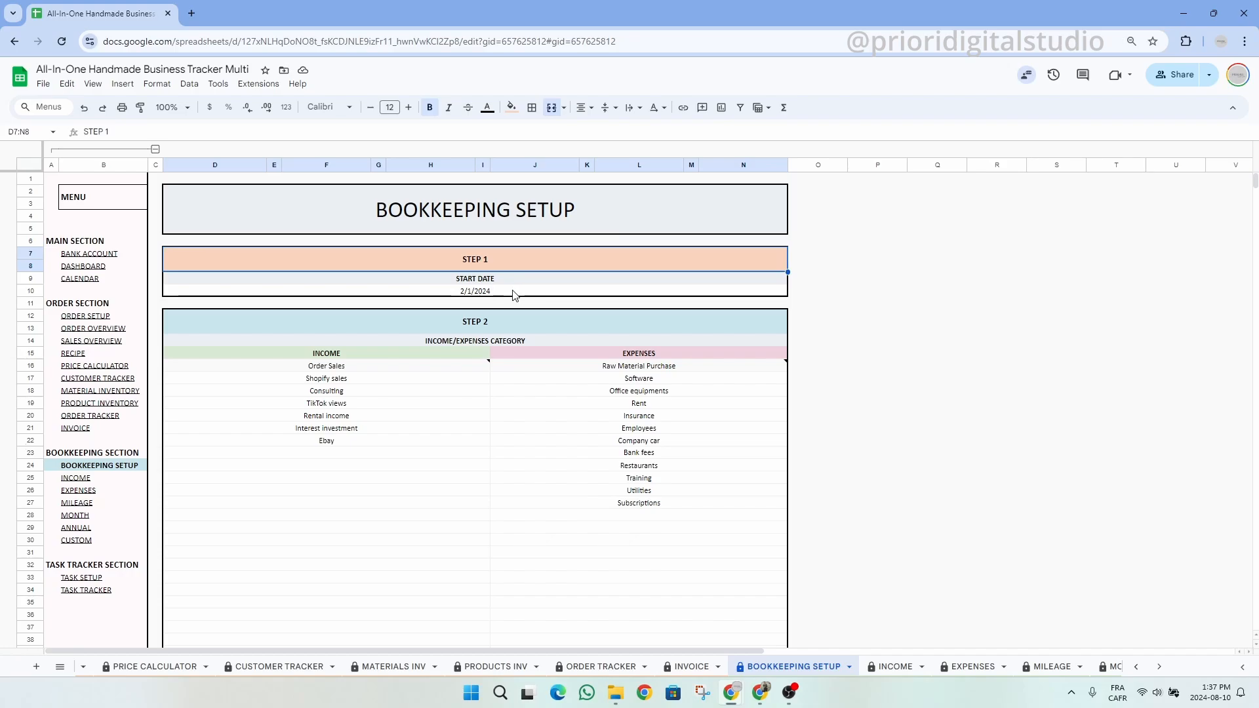
left_click(514, 292)
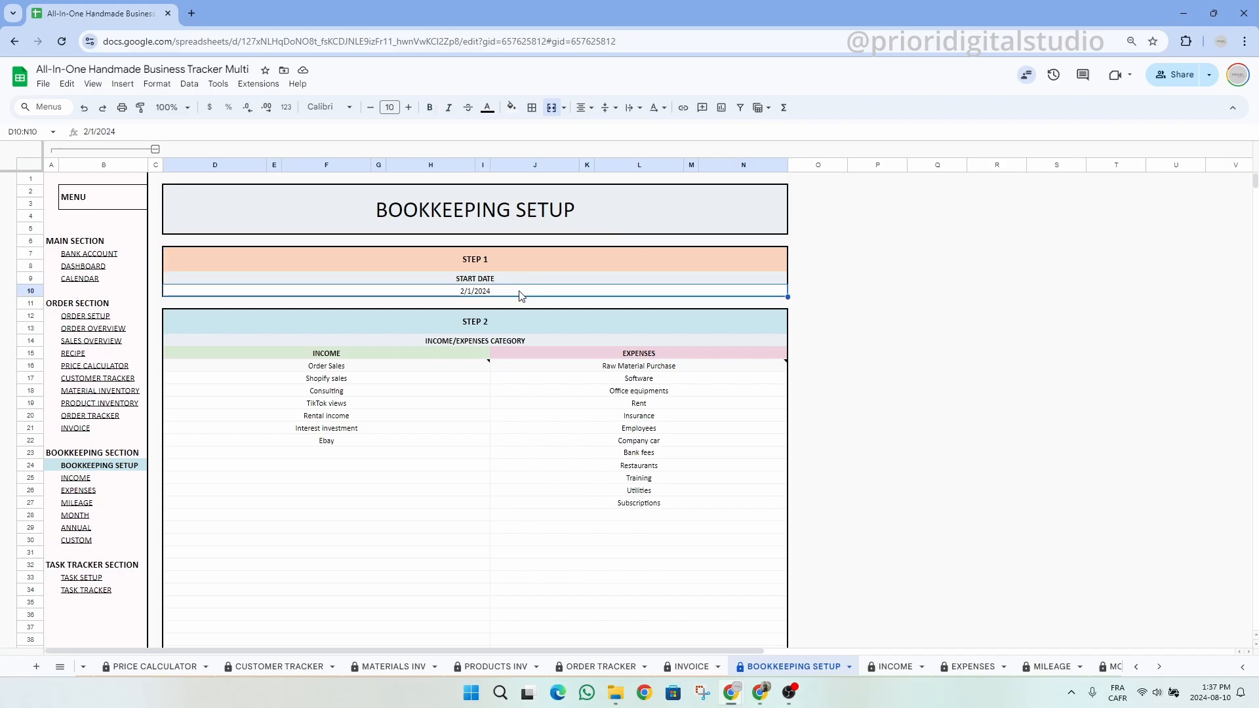
left_click(494, 328)
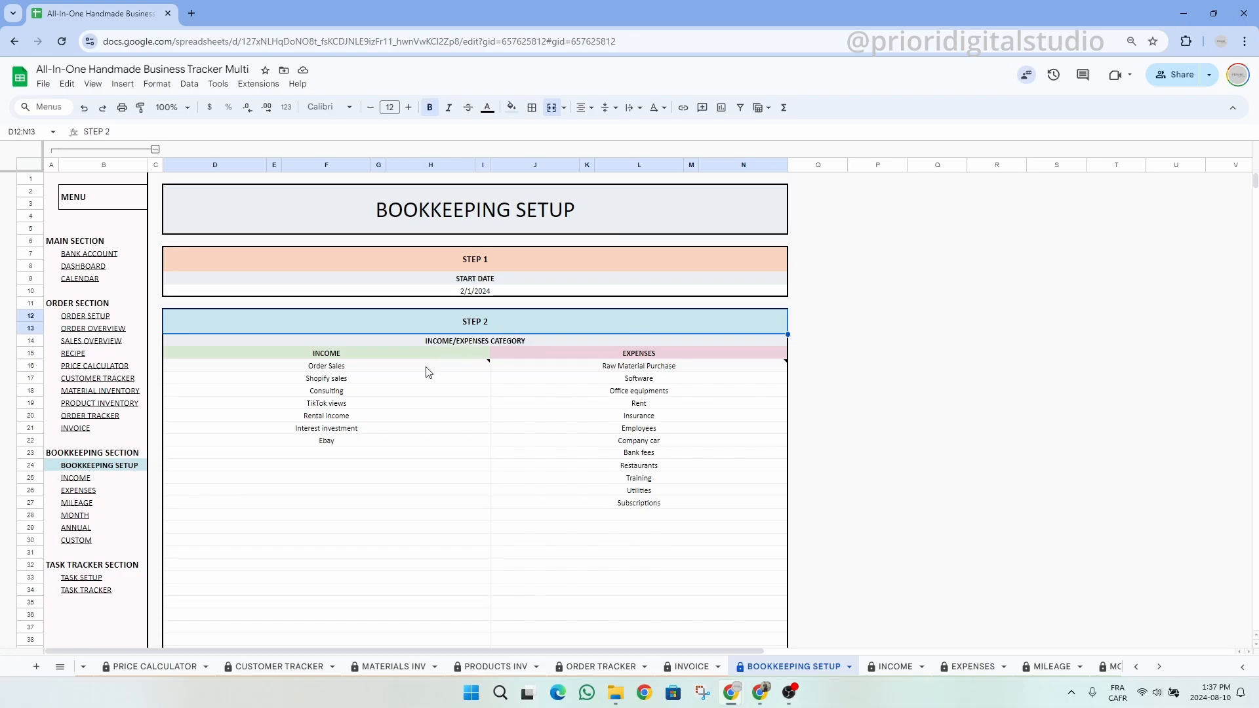
scroll(432, 370, "down", 8)
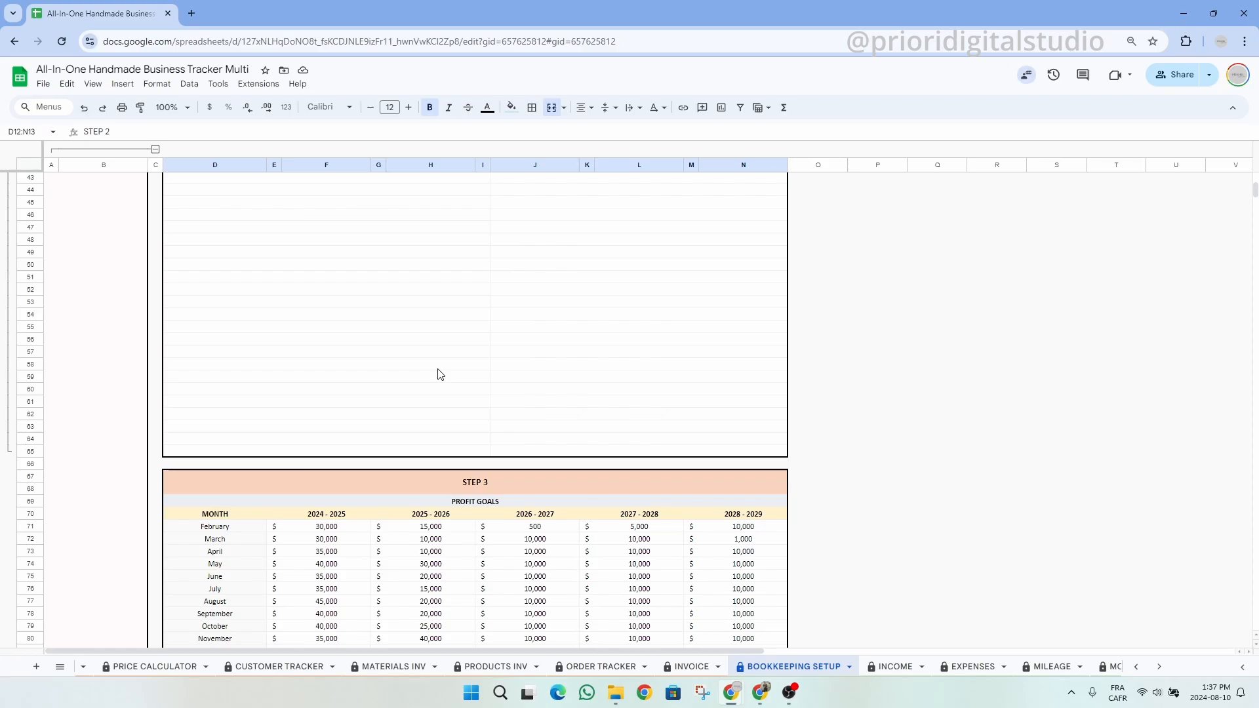
scroll(439, 374, "up", 8)
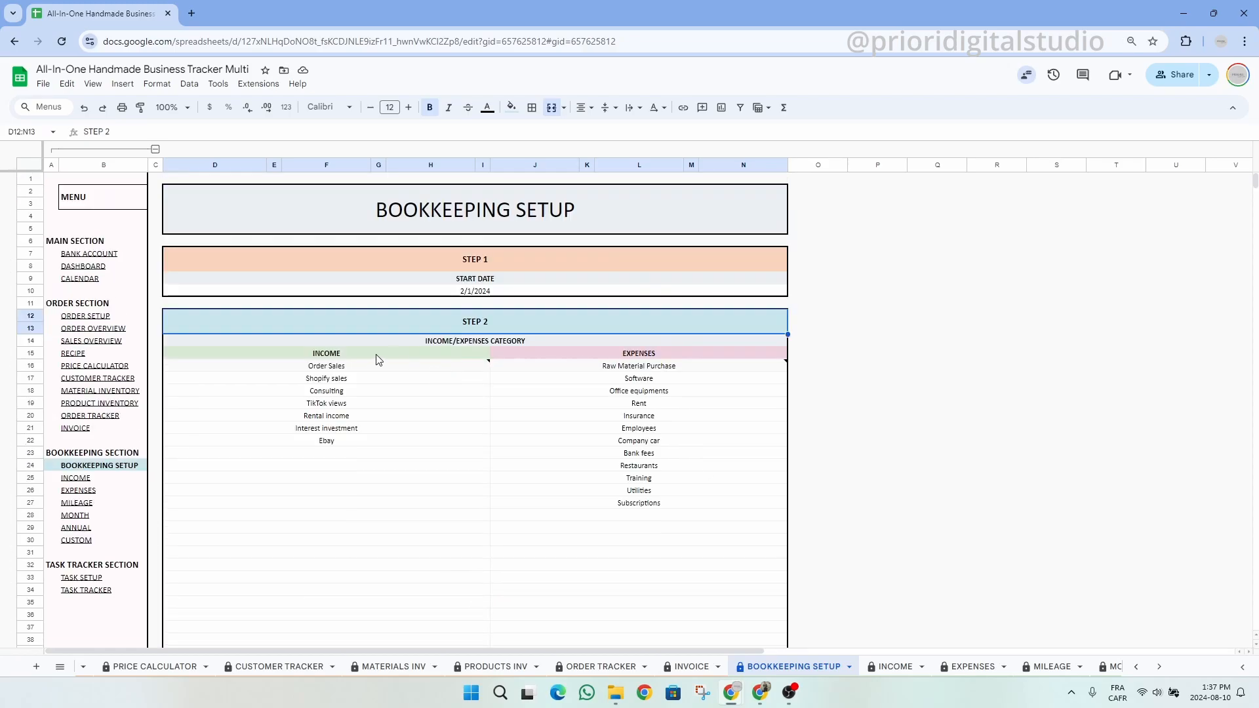
- Check the income and expenses headings and read the notes on the Order Sales and Raw Material Purchase categories
left_click(420, 354)
left_click(585, 343)
left_click(584, 351)
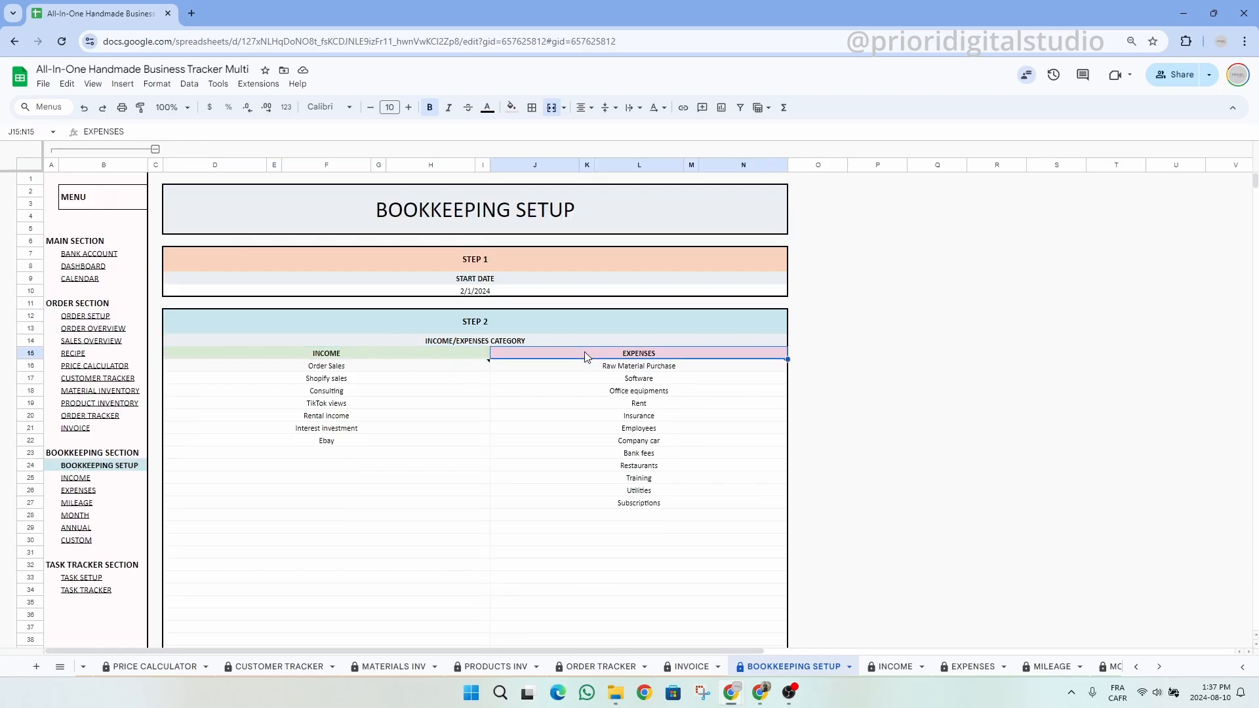
left_click(370, 369)
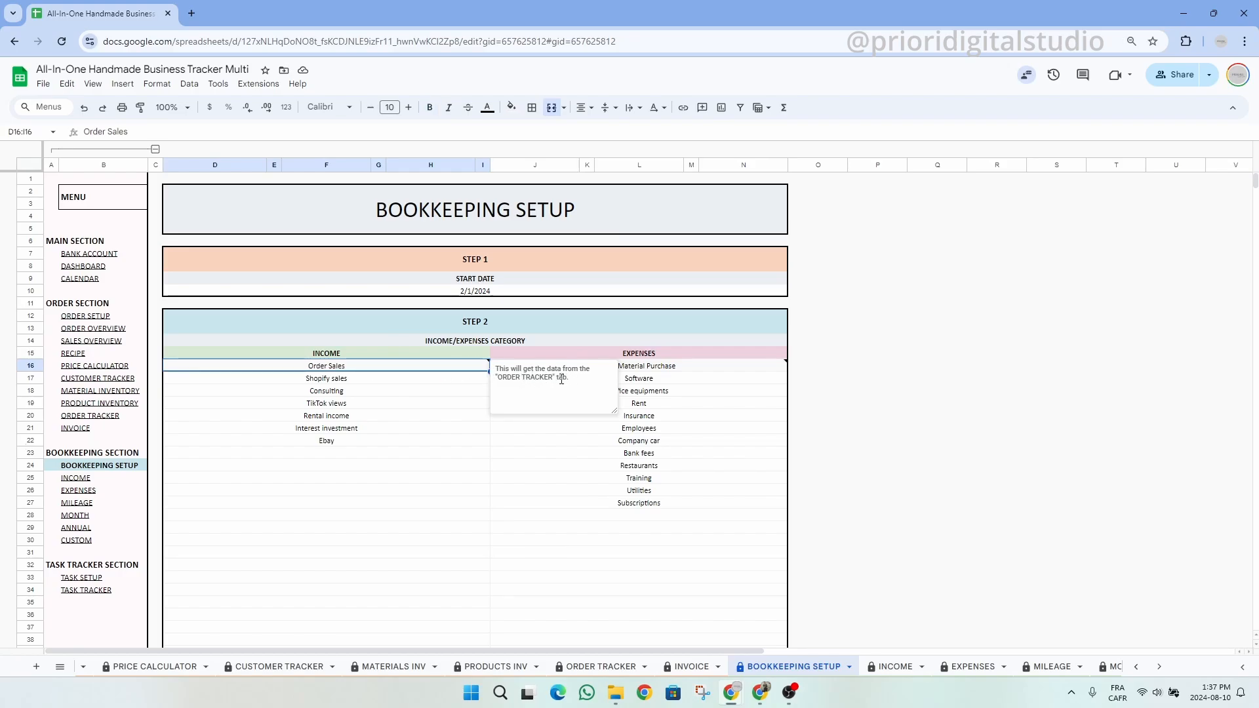
left_click_drag(569, 380, 497, 369)
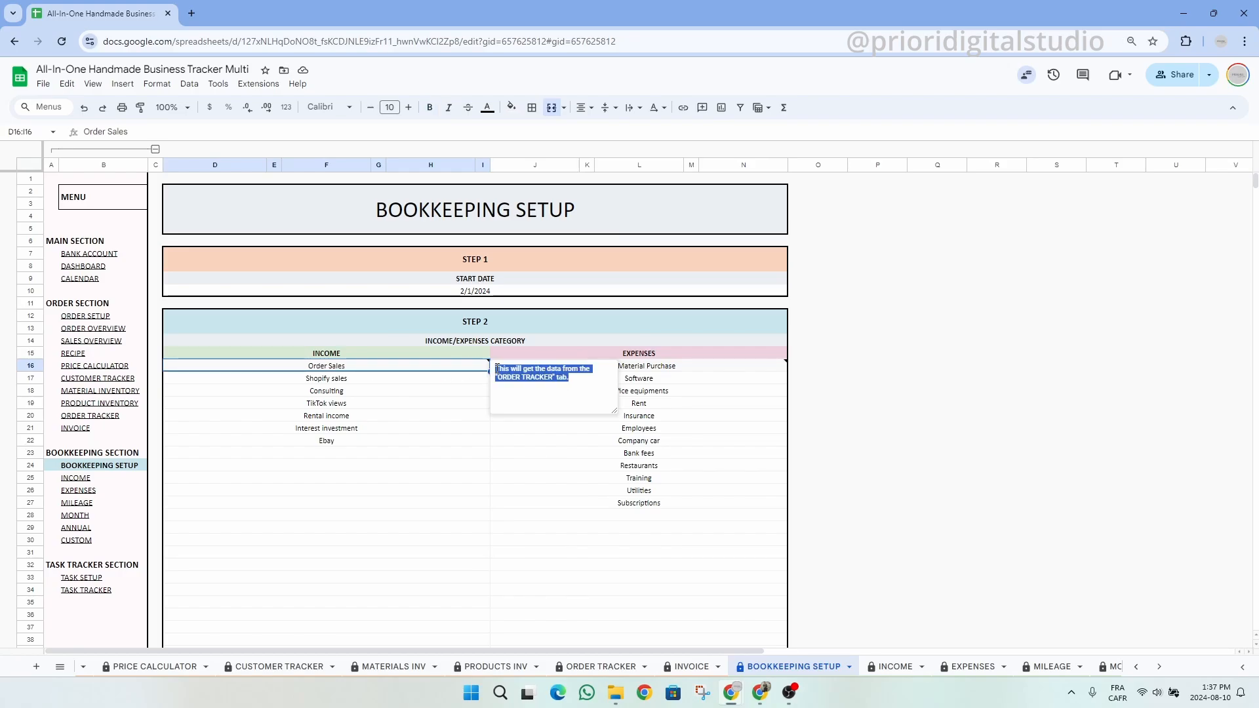
left_click(654, 370)
left_click(626, 383)
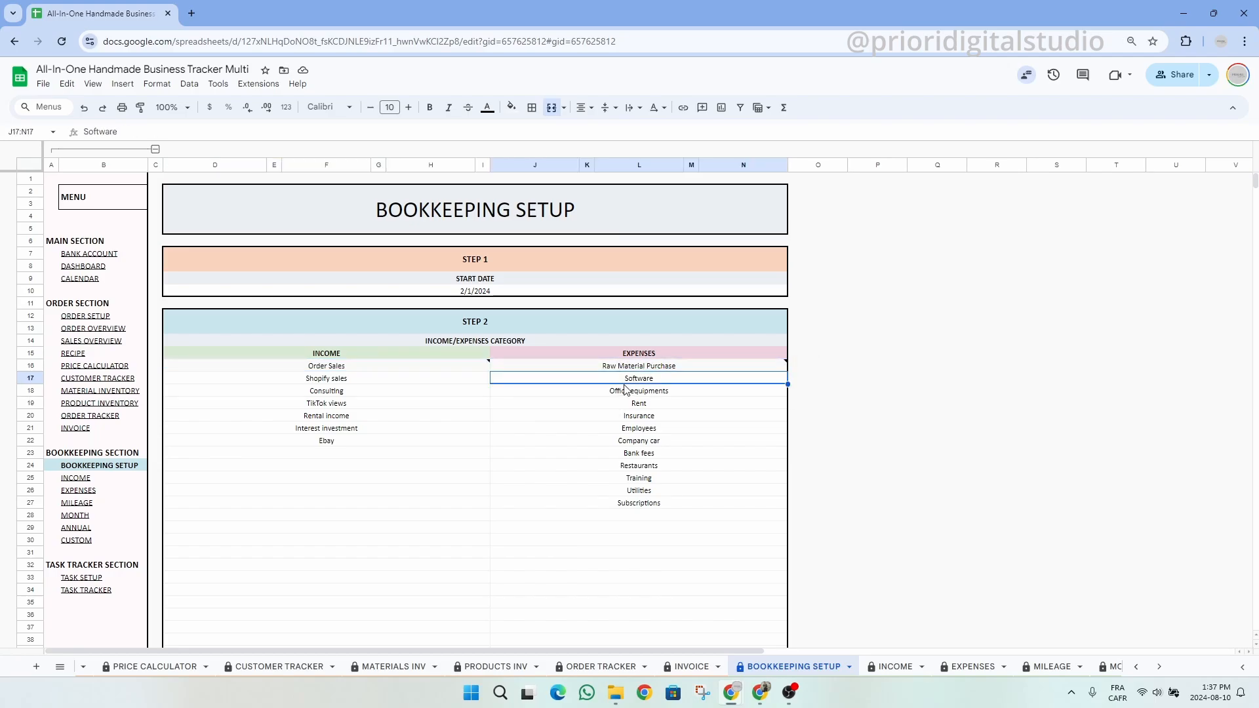
left_click(651, 369)
mouse_move(676, 371)
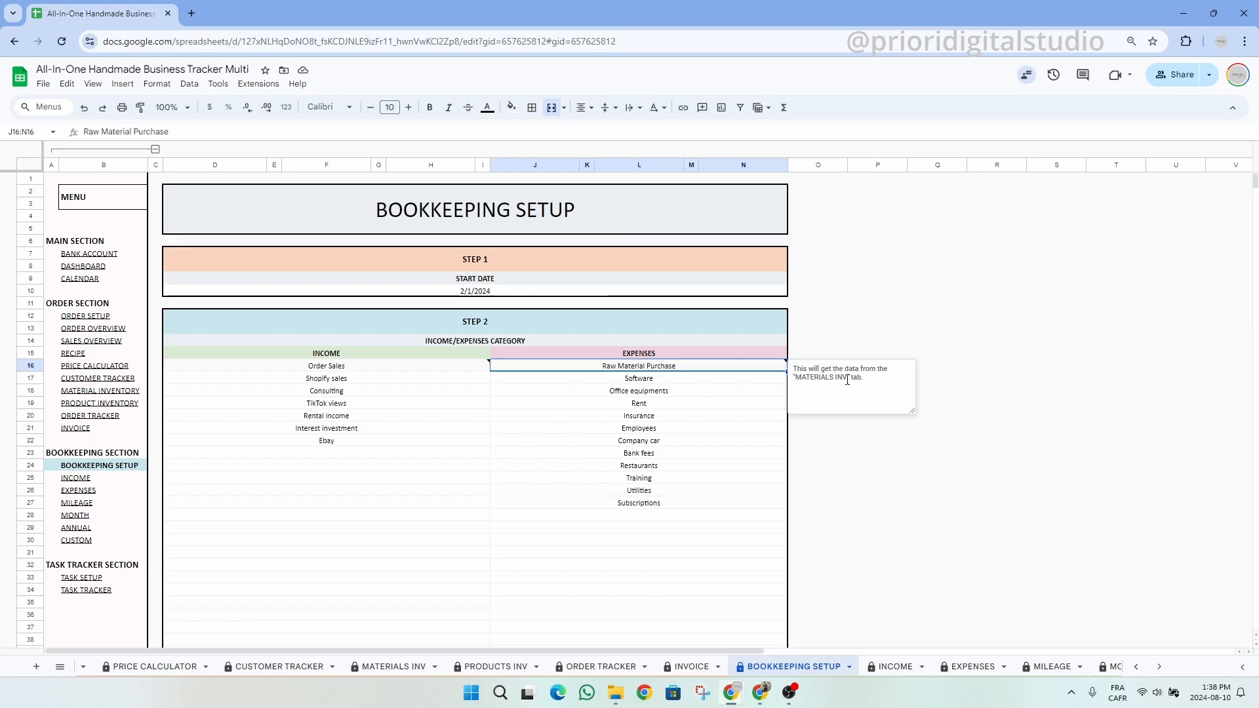
- Examine the income and expense category entries below the first row and the blank income rows beneath them
left_click(422, 385)
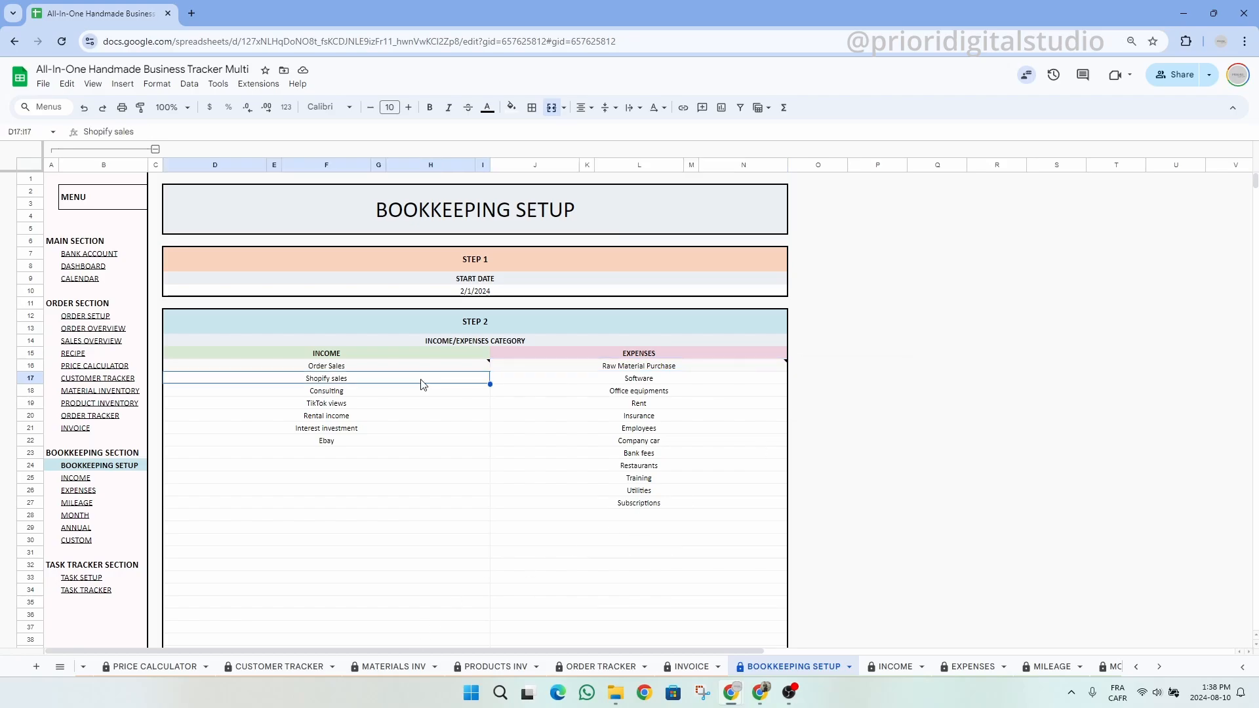
left_click_drag(421, 385, 610, 509)
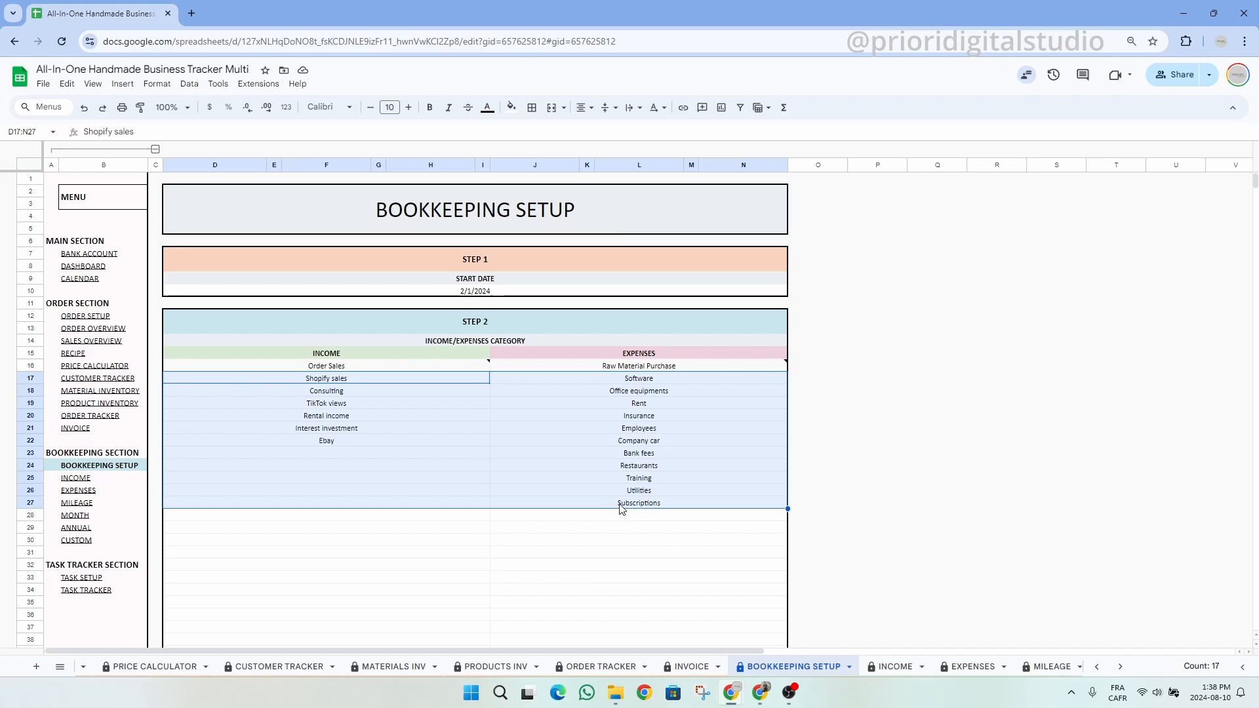
left_click(385, 465)
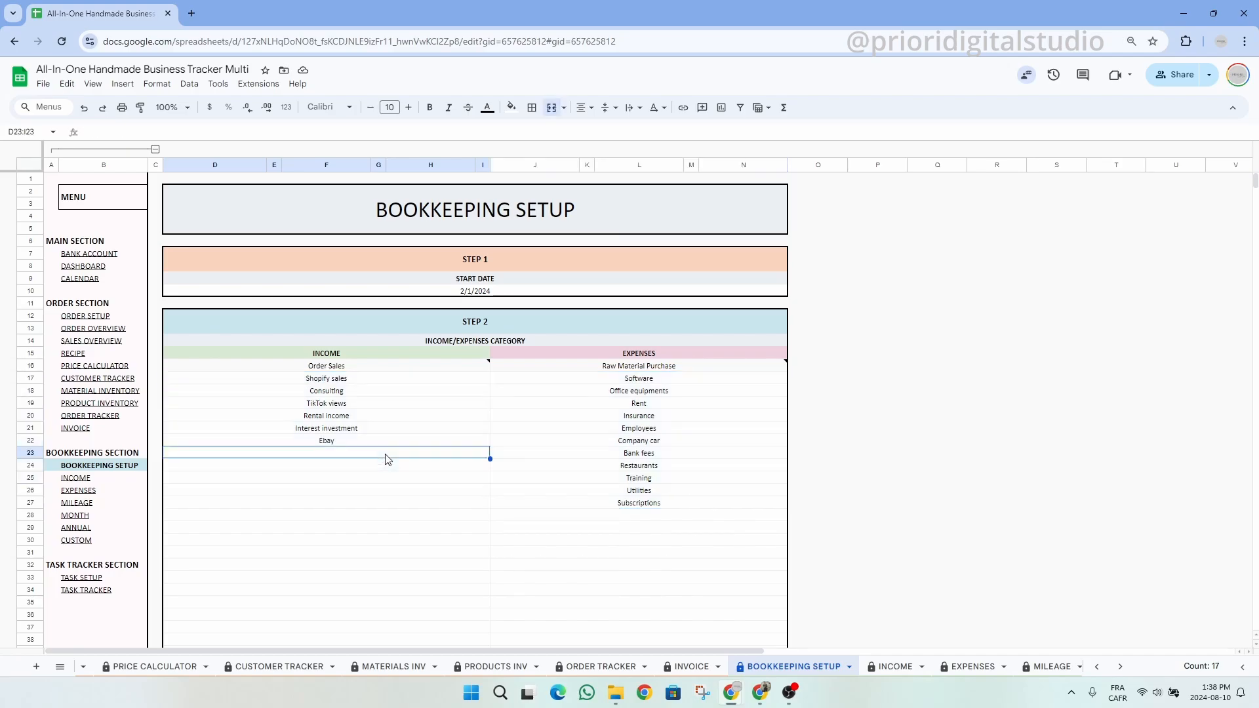
left_click(387, 480)
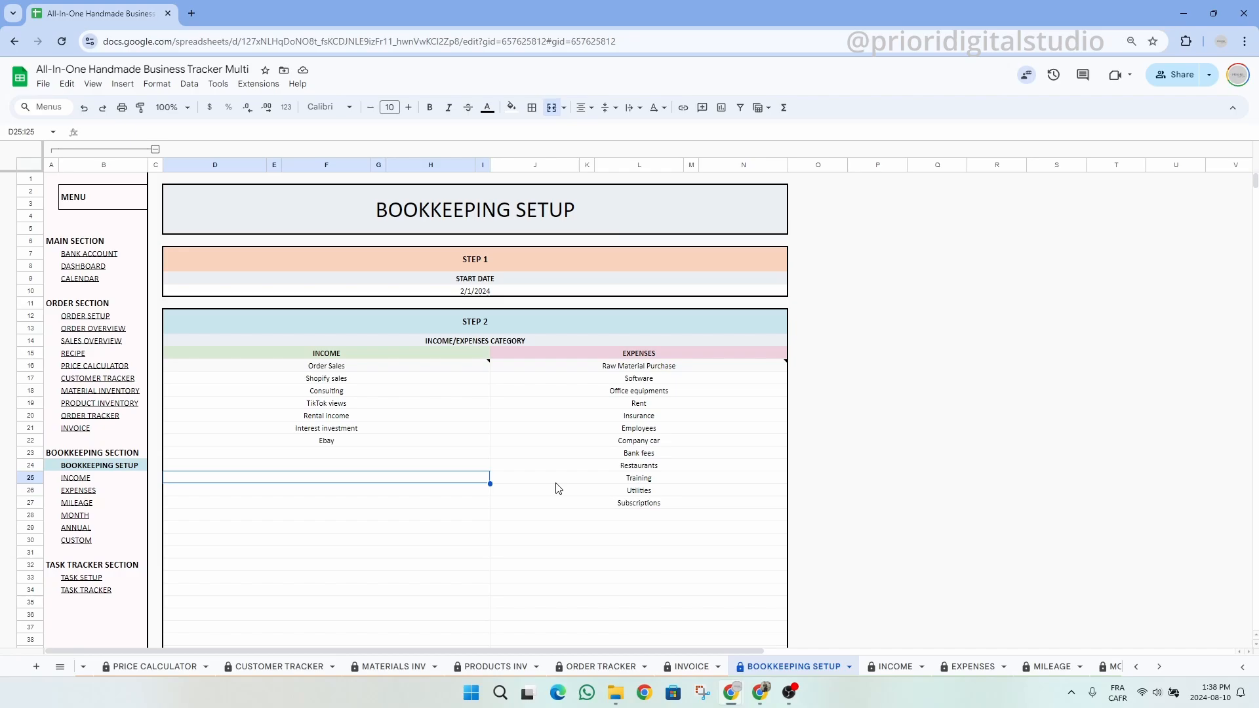
- Collapse the grouped category rows below row 40 and expand them again, accepting the protected-range edits
scroll(556, 489, "down", 5)
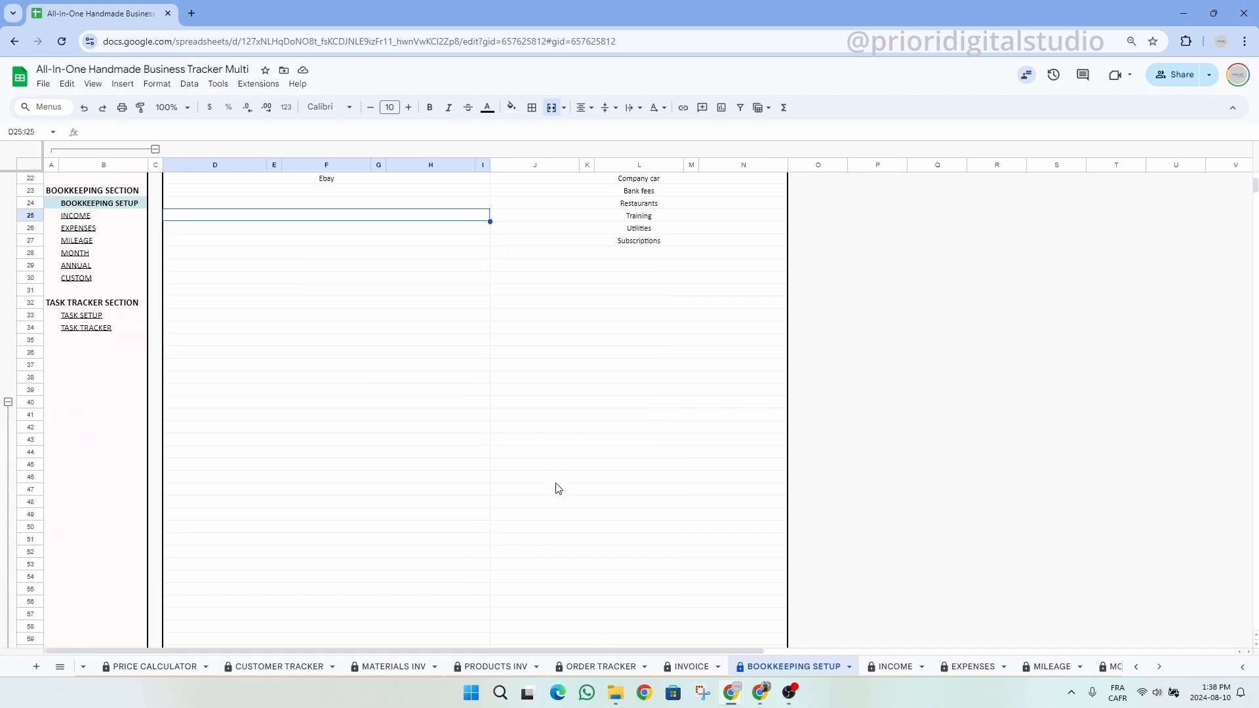
left_click(8, 402)
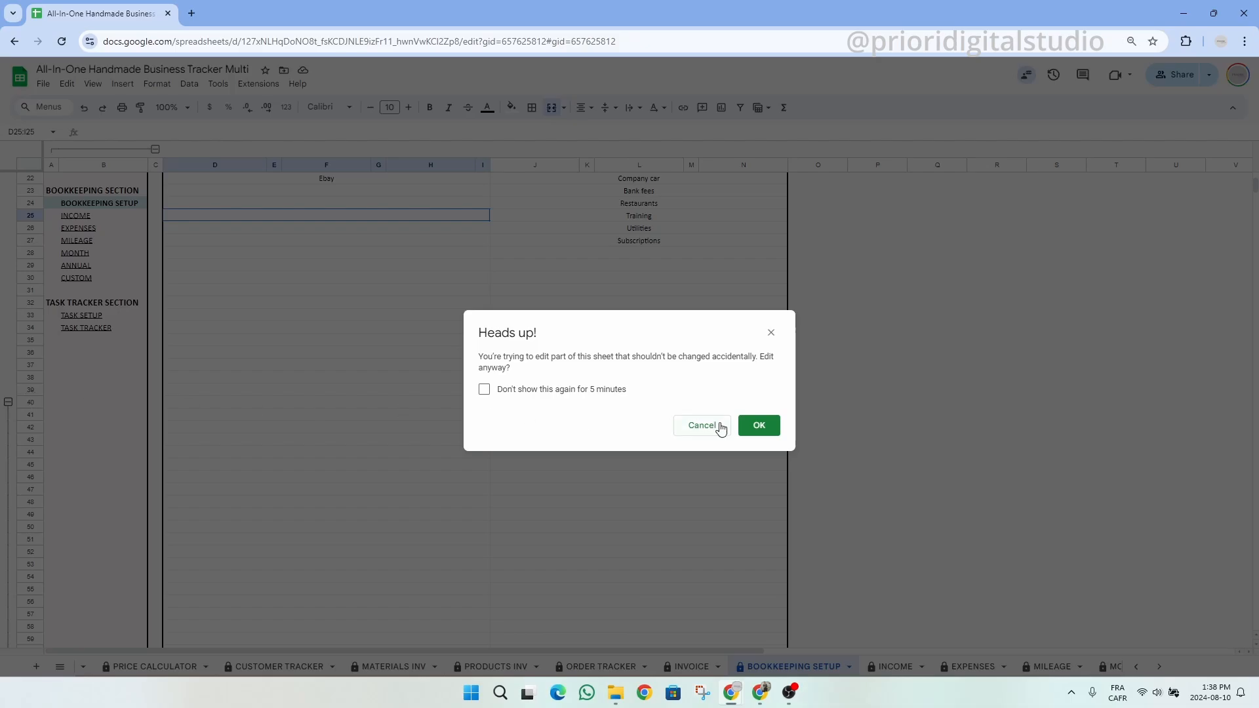
left_click(760, 427)
left_click(8, 402)
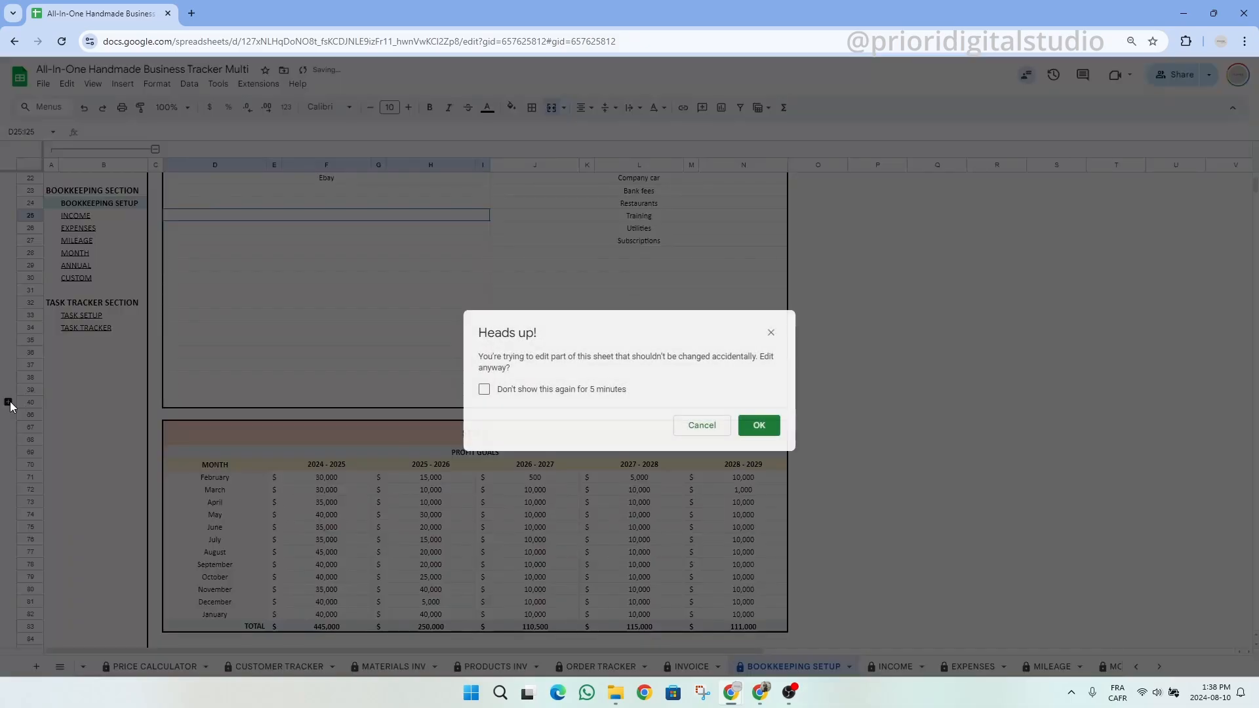
left_click(759, 426)
- Review the Step 3 profit goals table, including the monthly goals for 2024 - 2025
scroll(530, 415, "up", 2)
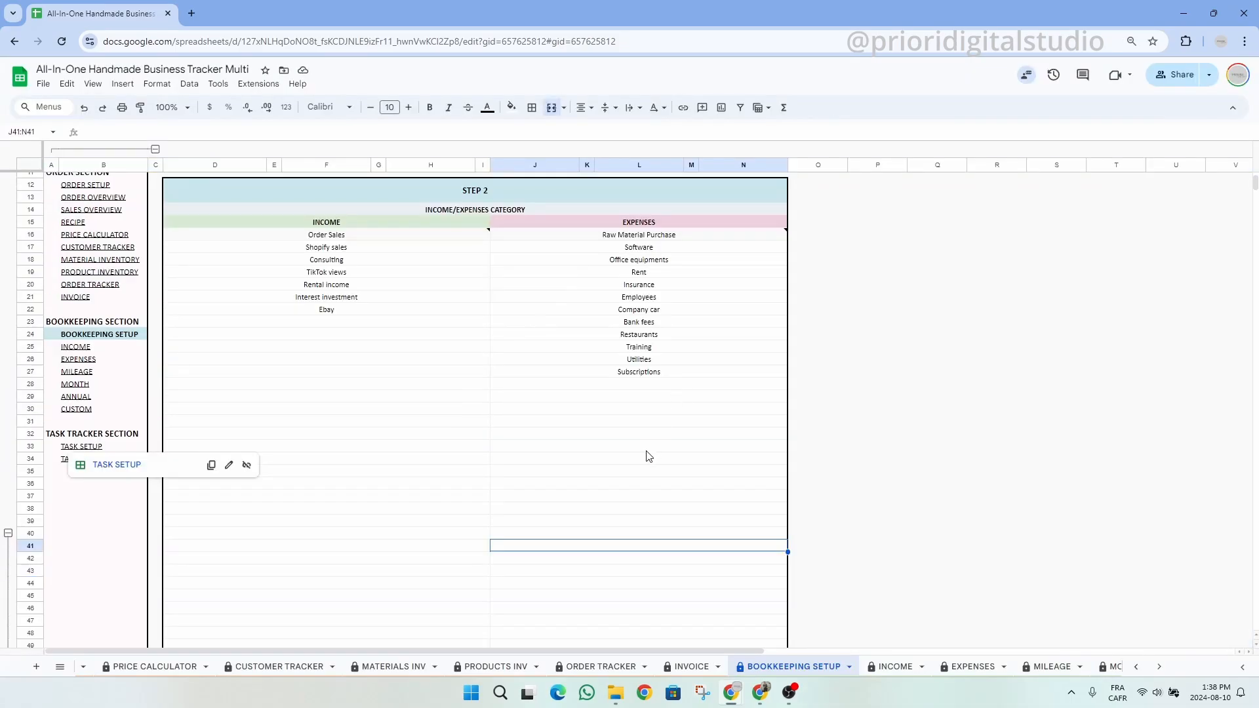
scroll(662, 551, "down", 8)
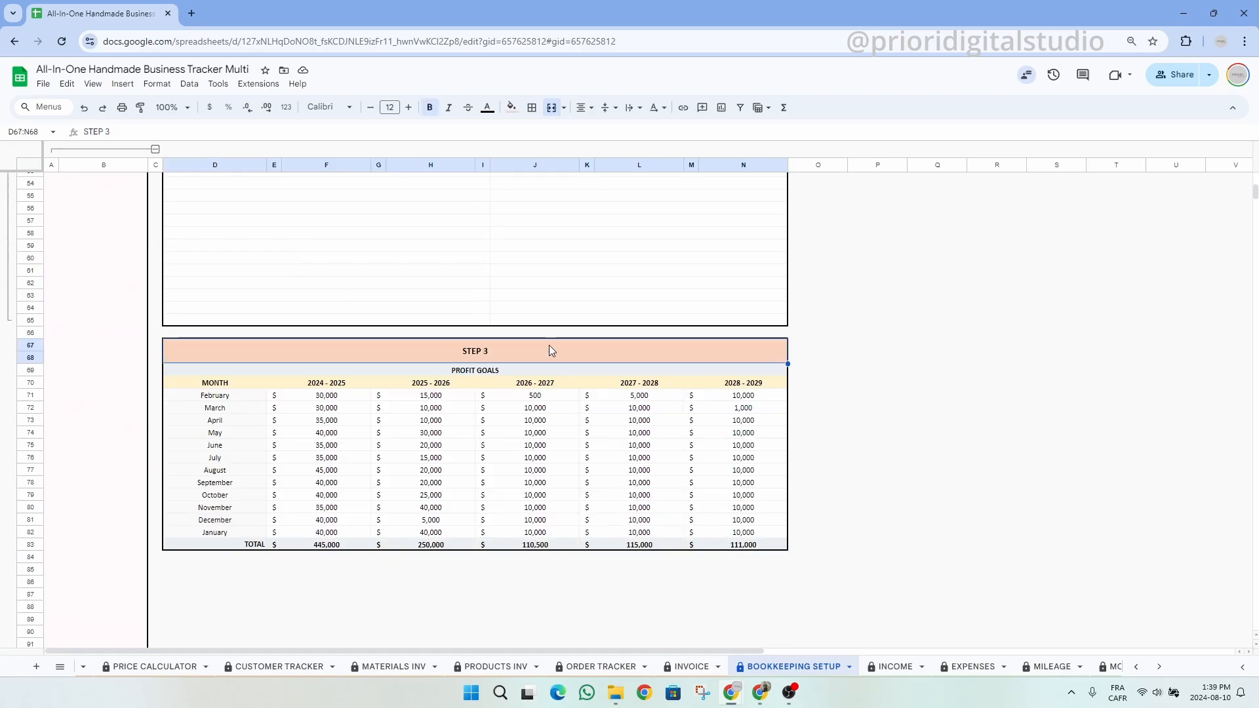
left_click(326, 433)
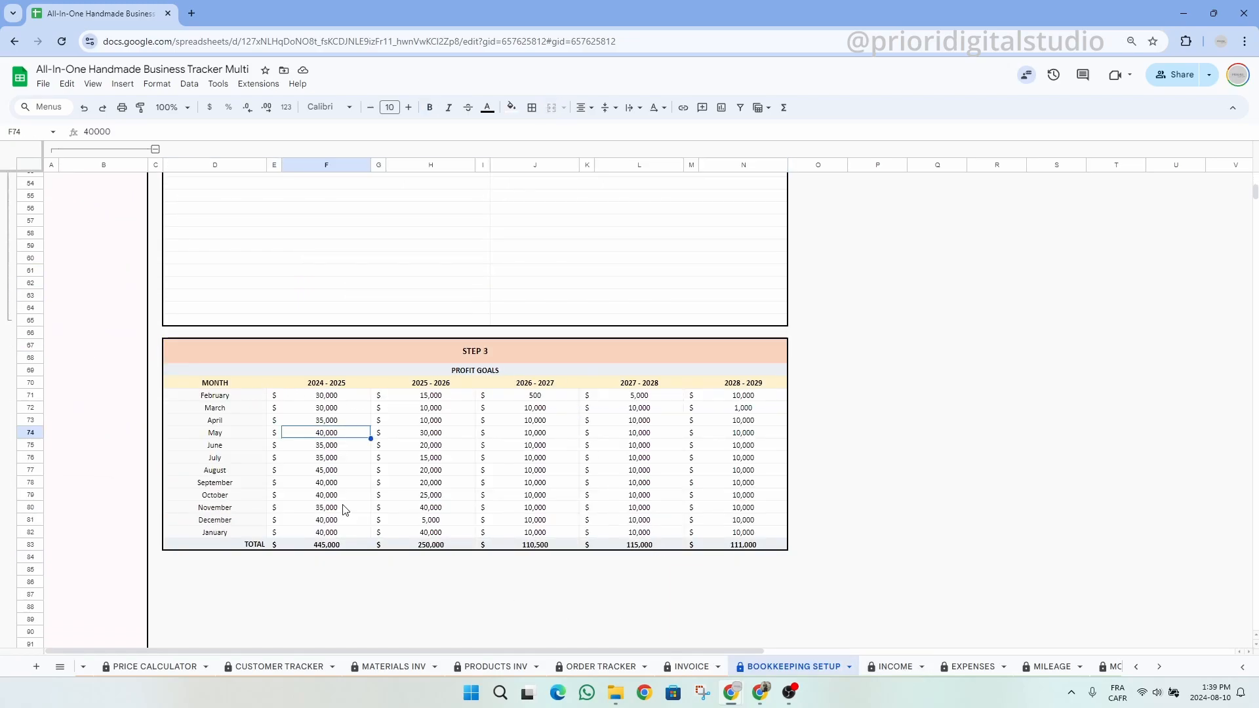
- Open the INCOME sheet and check the income tracker's date, invoice number and income category columns
left_click(899, 669)
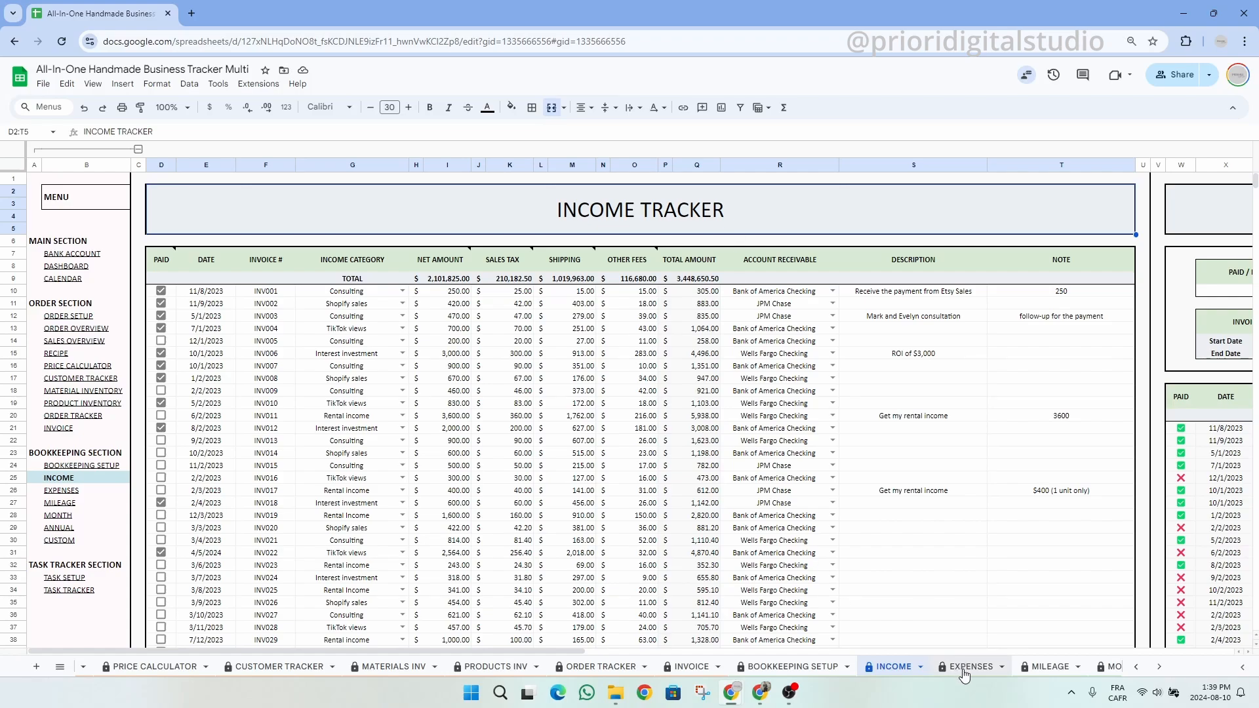
scroll(963, 675, "down", 3)
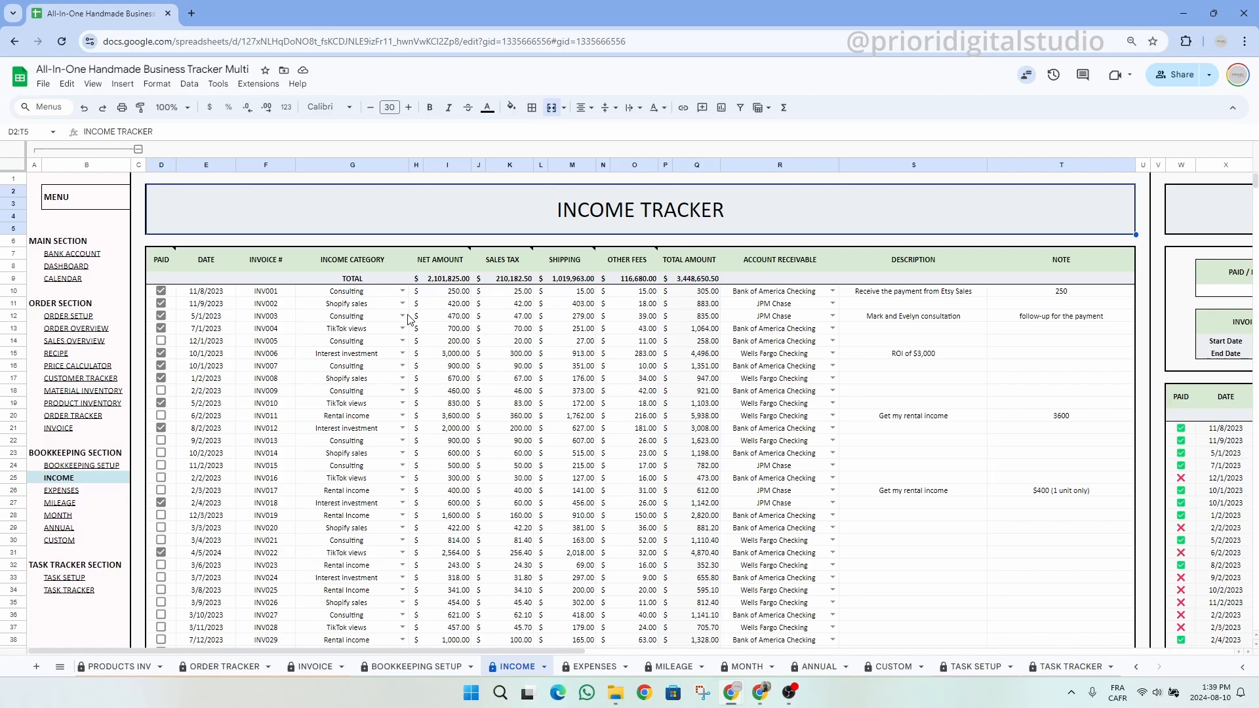
left_click(219, 267)
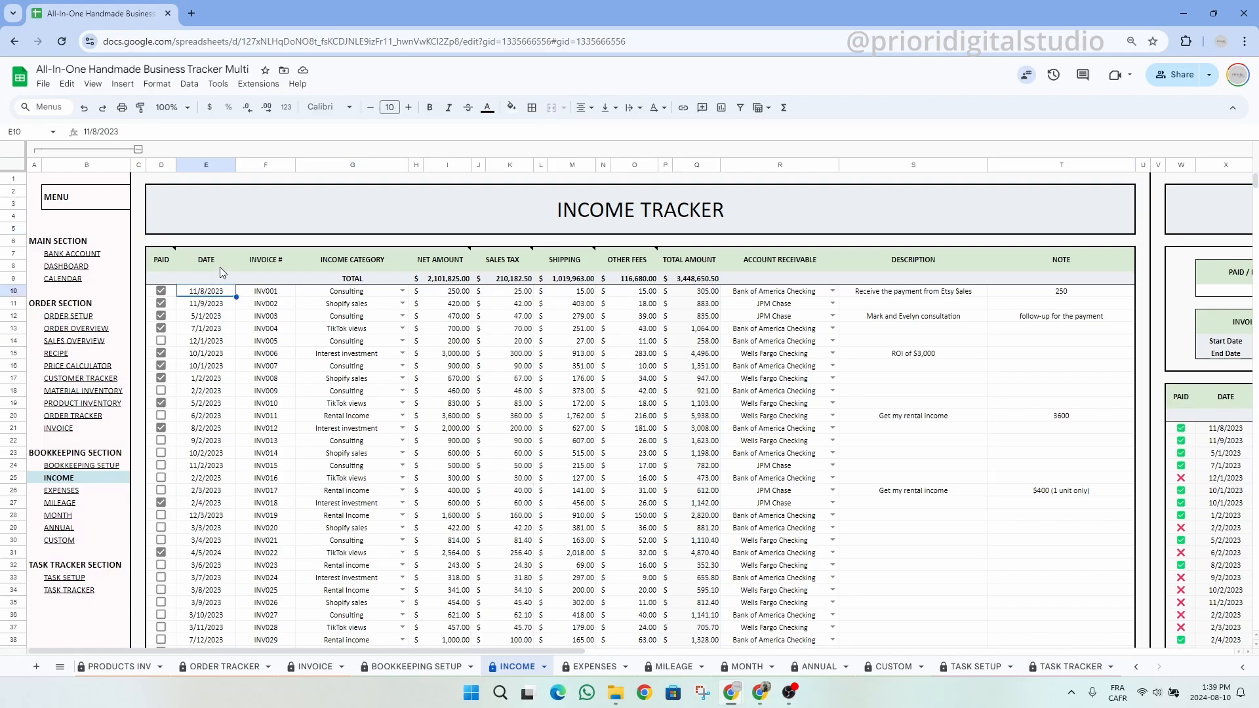
left_click(275, 266)
left_click(279, 292)
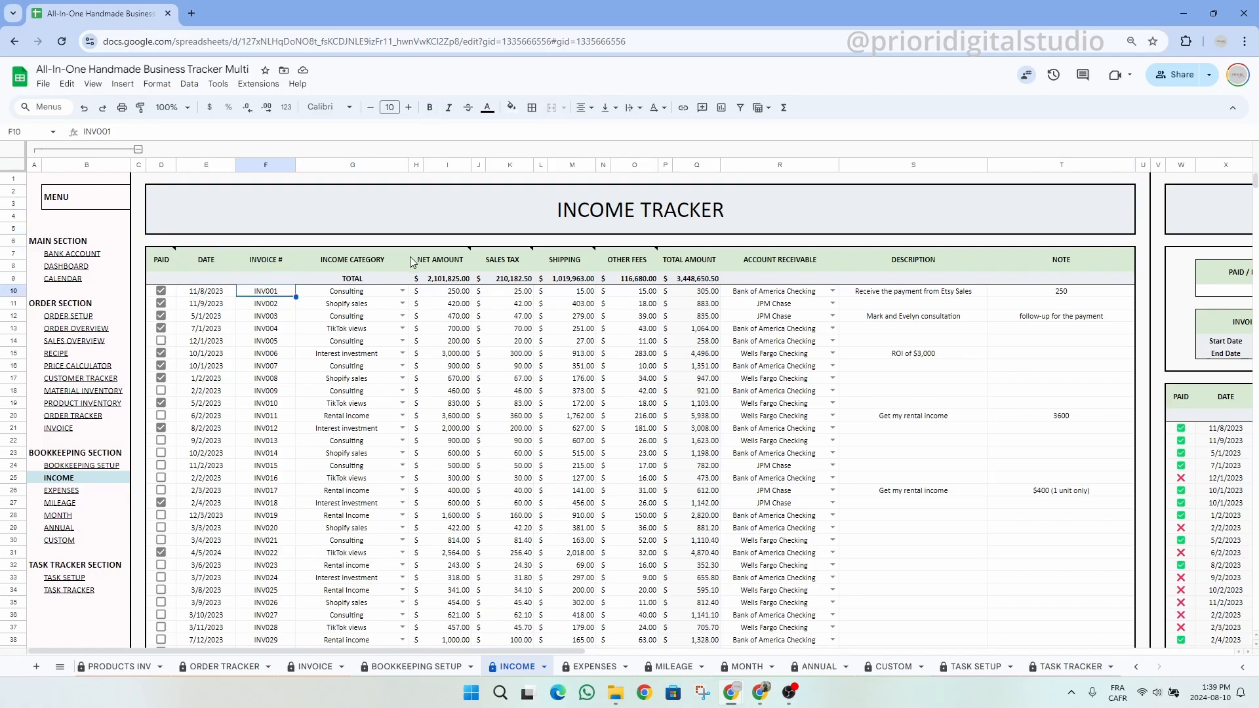
left_click(360, 265)
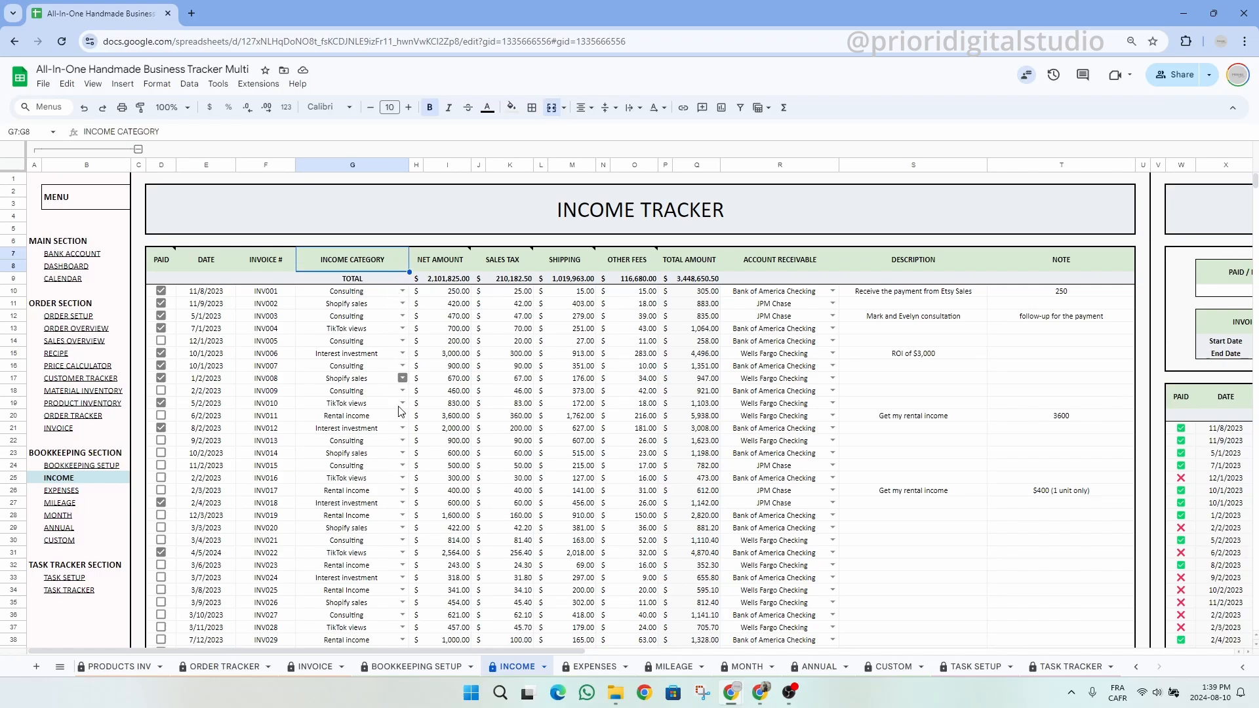
- Examine the income tracker's Net Amount and Sales Tax columns, including their header notes and the sales tax formula
left_click(449, 404)
left_click(584, 209)
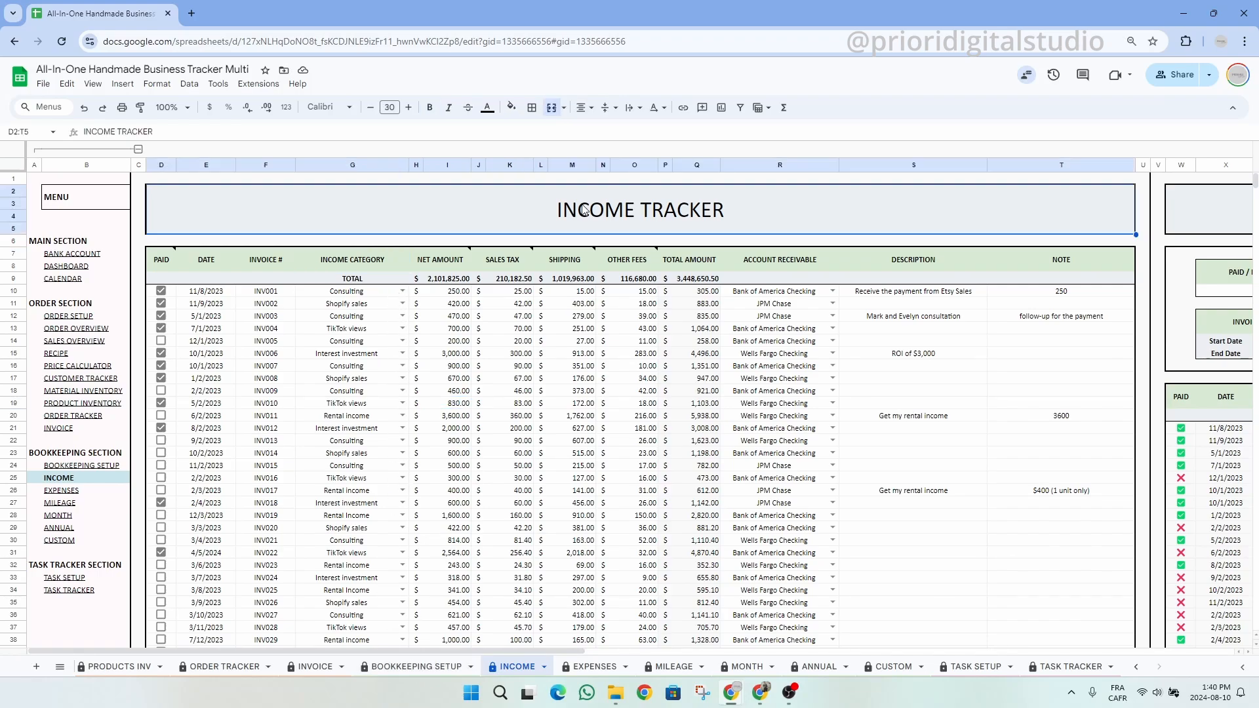
left_click(444, 265)
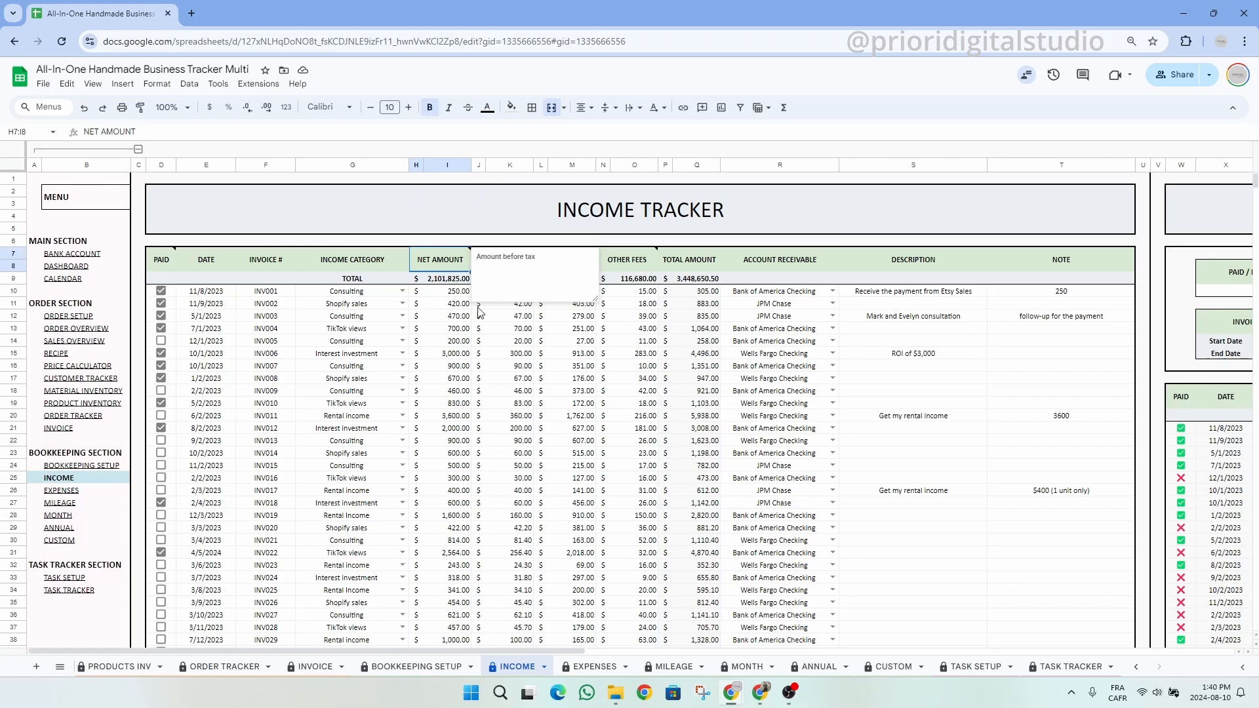
left_click(502, 269)
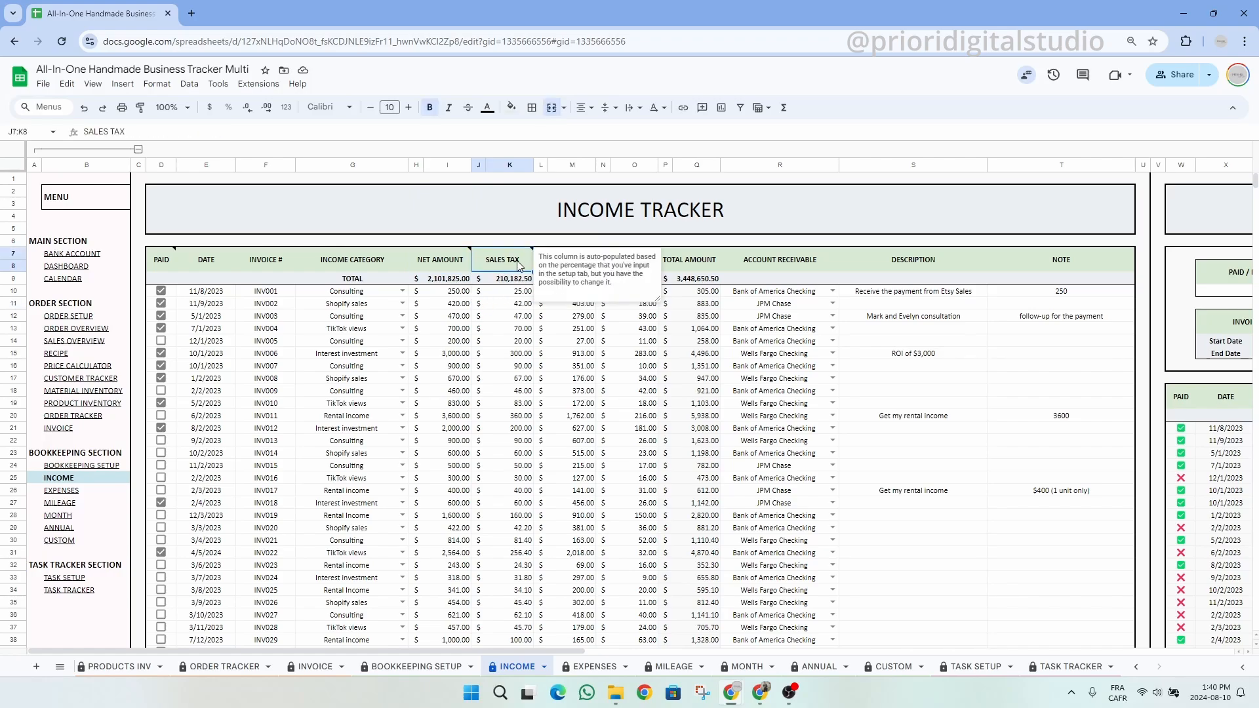
left_click(510, 301)
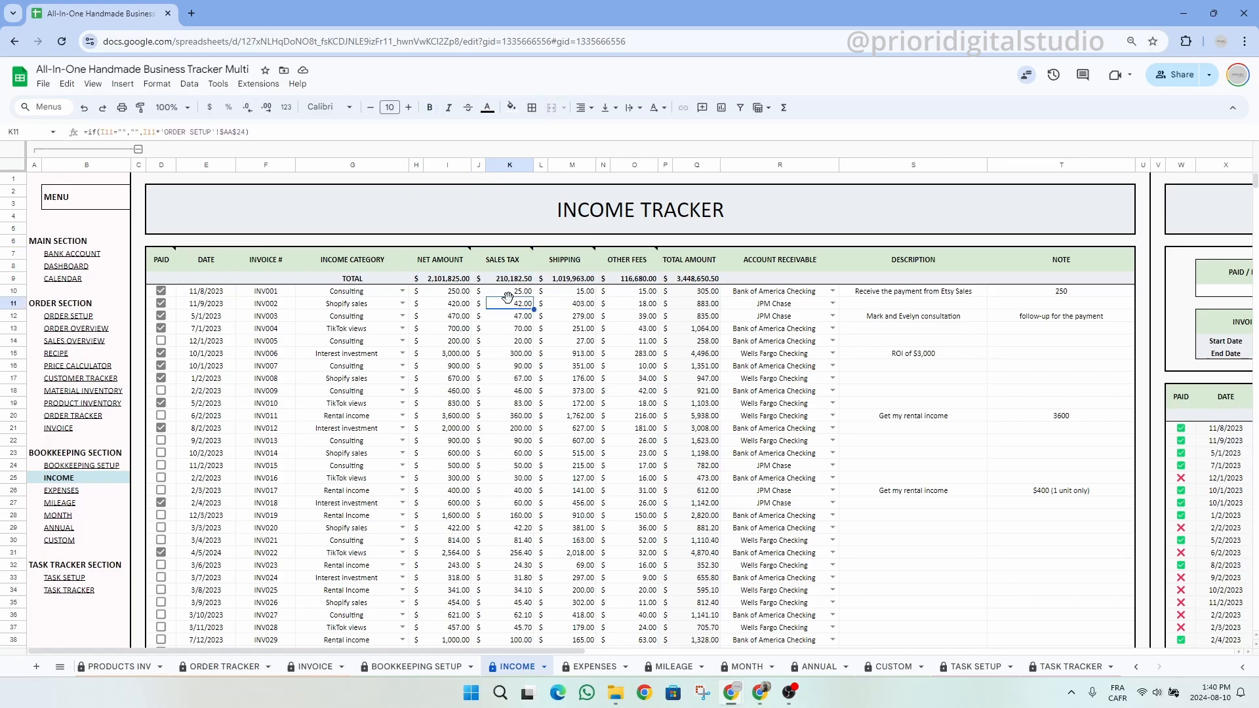
left_click(439, 262)
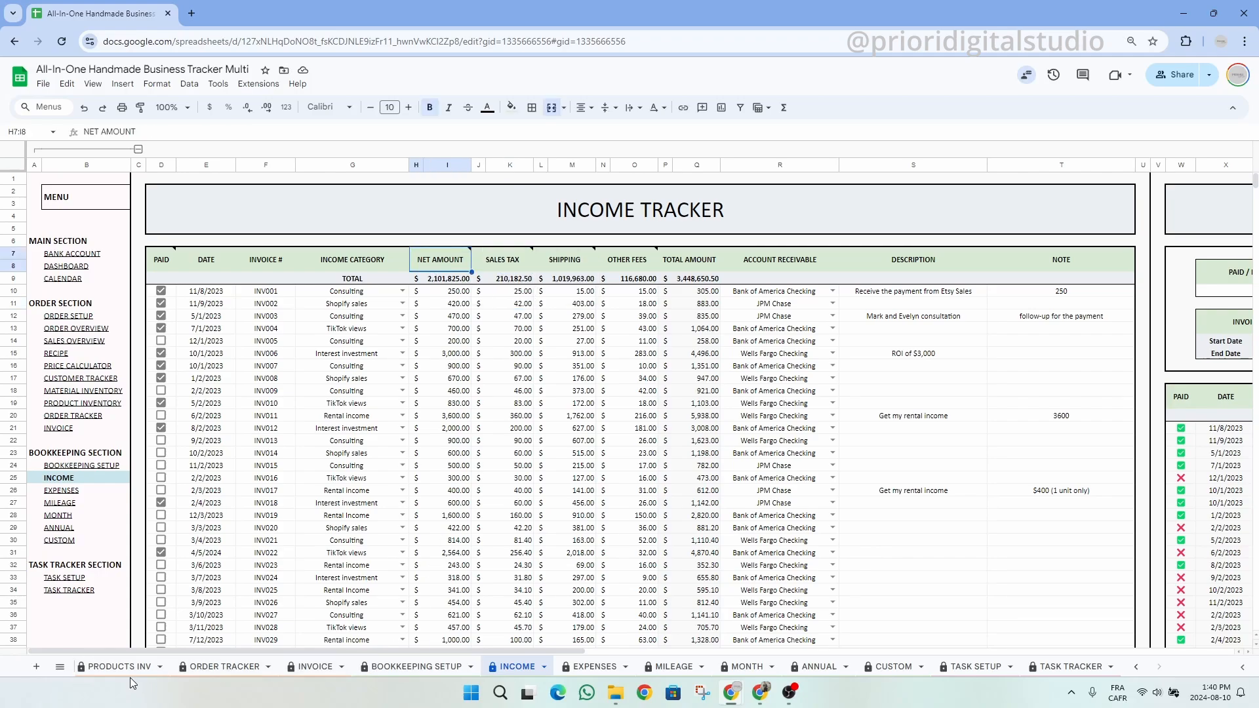
left_click(509, 293)
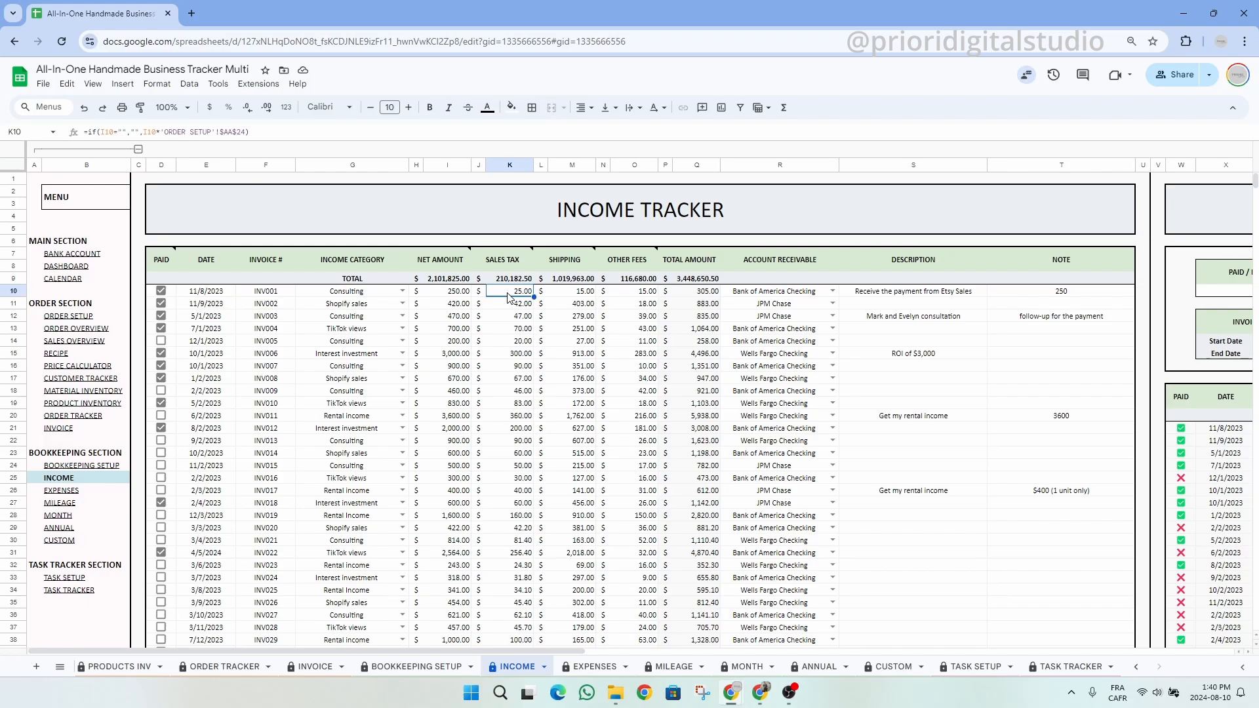
- Review the Shipping, Other Fees, Total Amount, Account Receivable, Description and Note columns of the income tracker
left_click(573, 292)
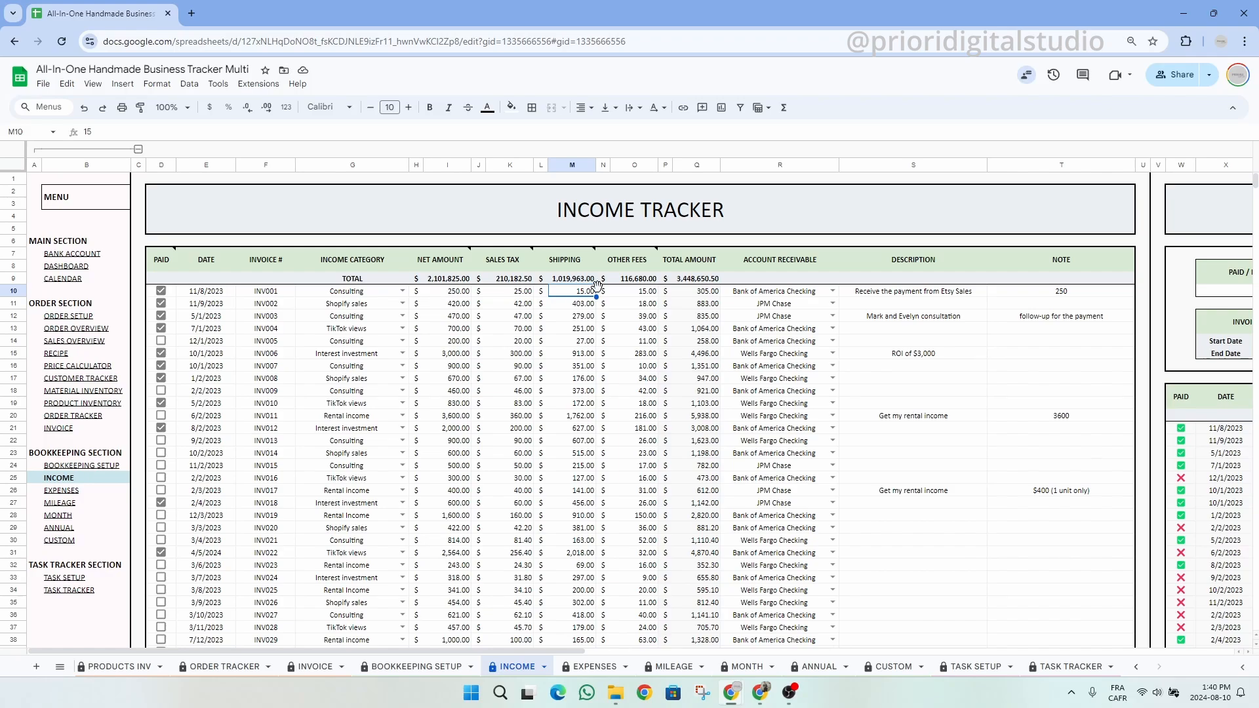
left_click(636, 293)
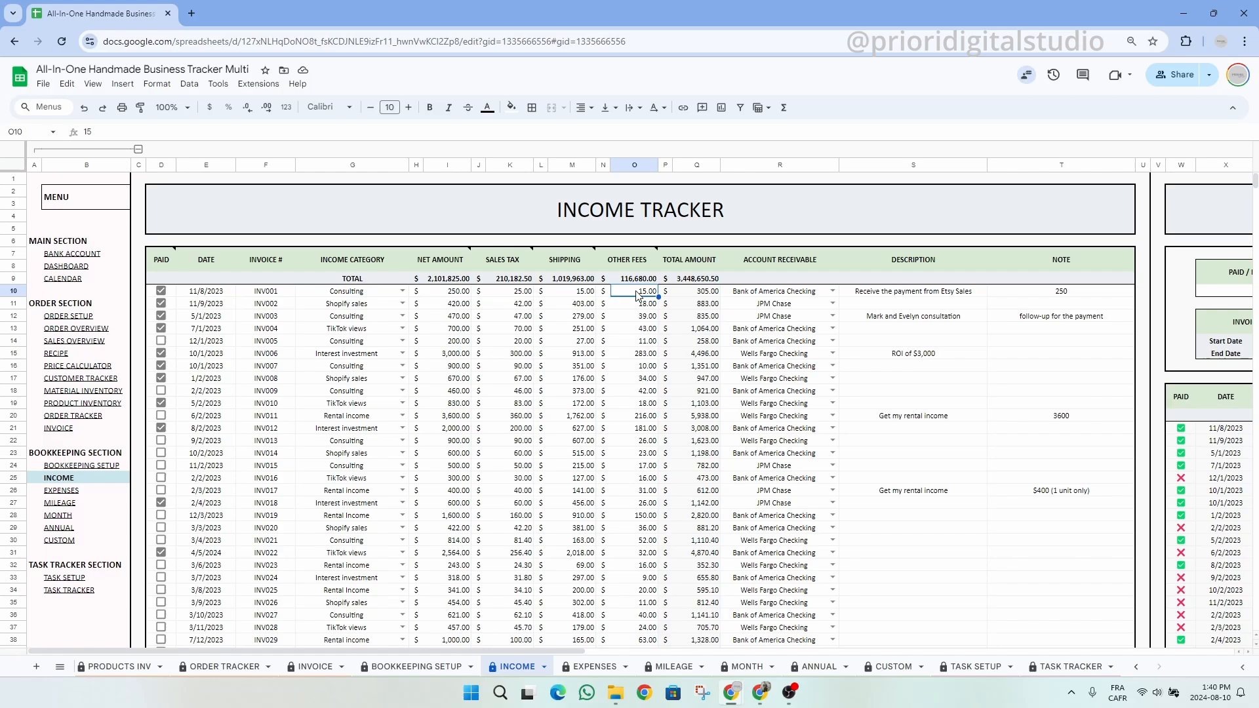
left_click(695, 294)
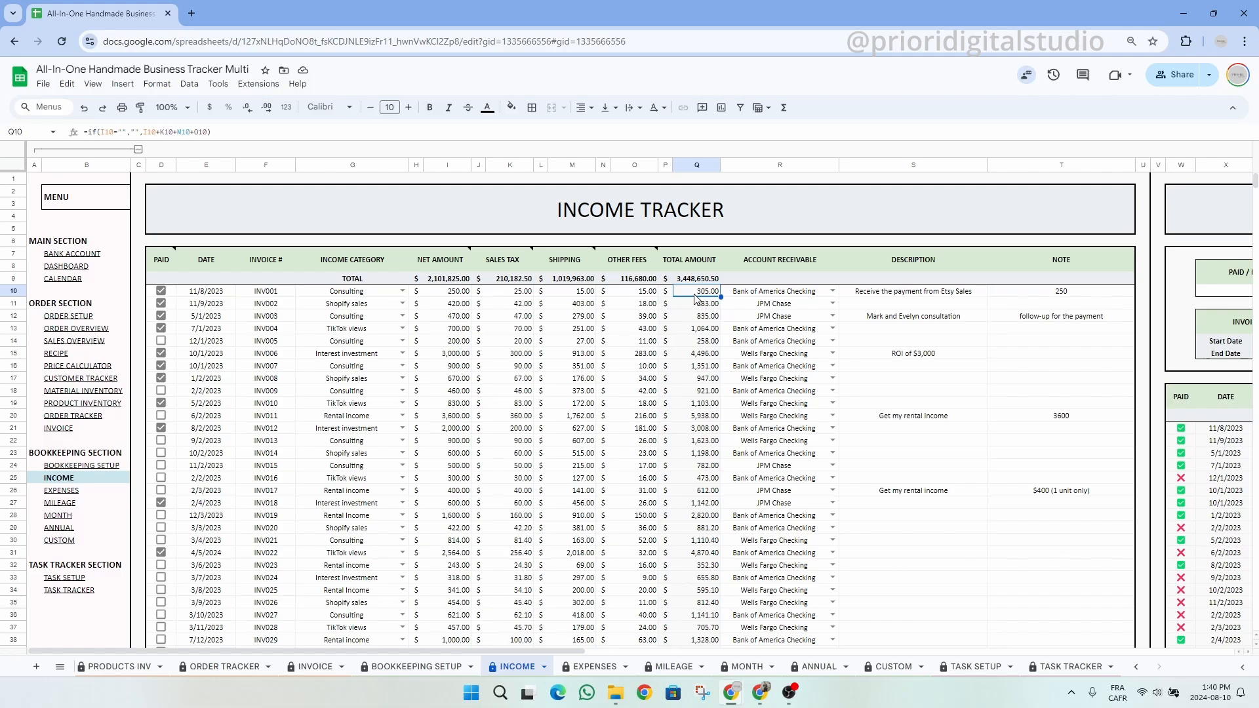
left_click(797, 296)
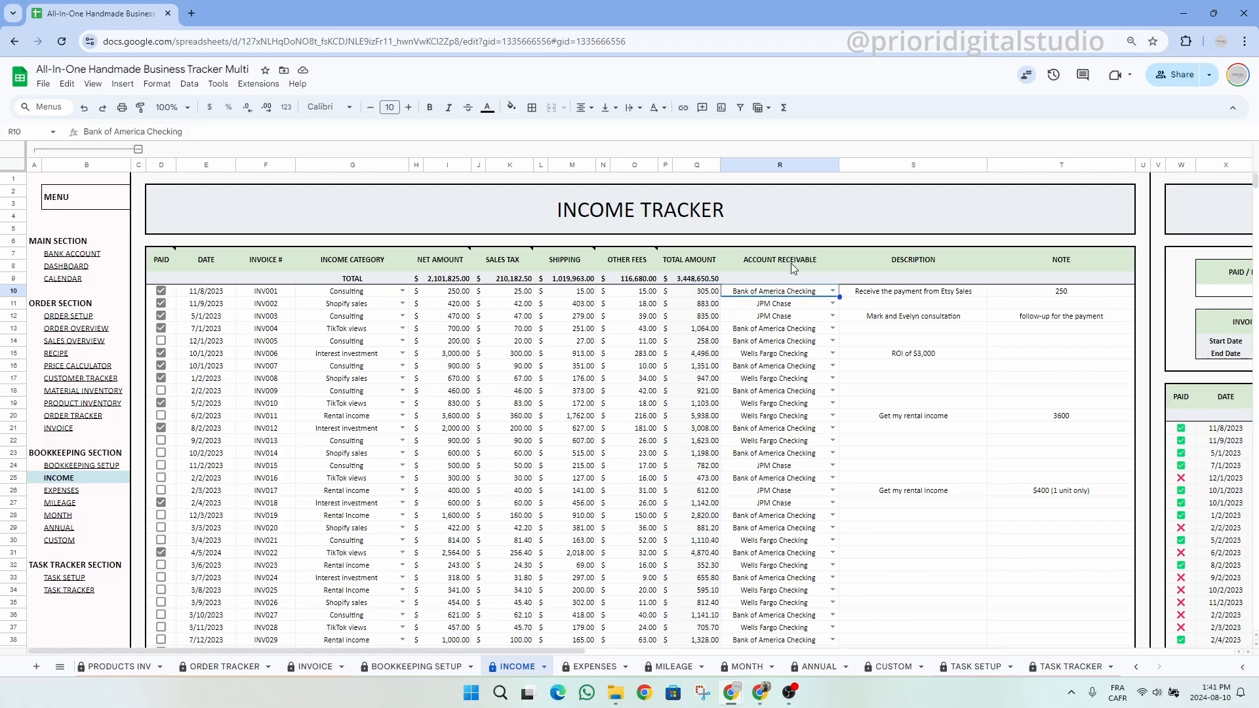
left_click(791, 263)
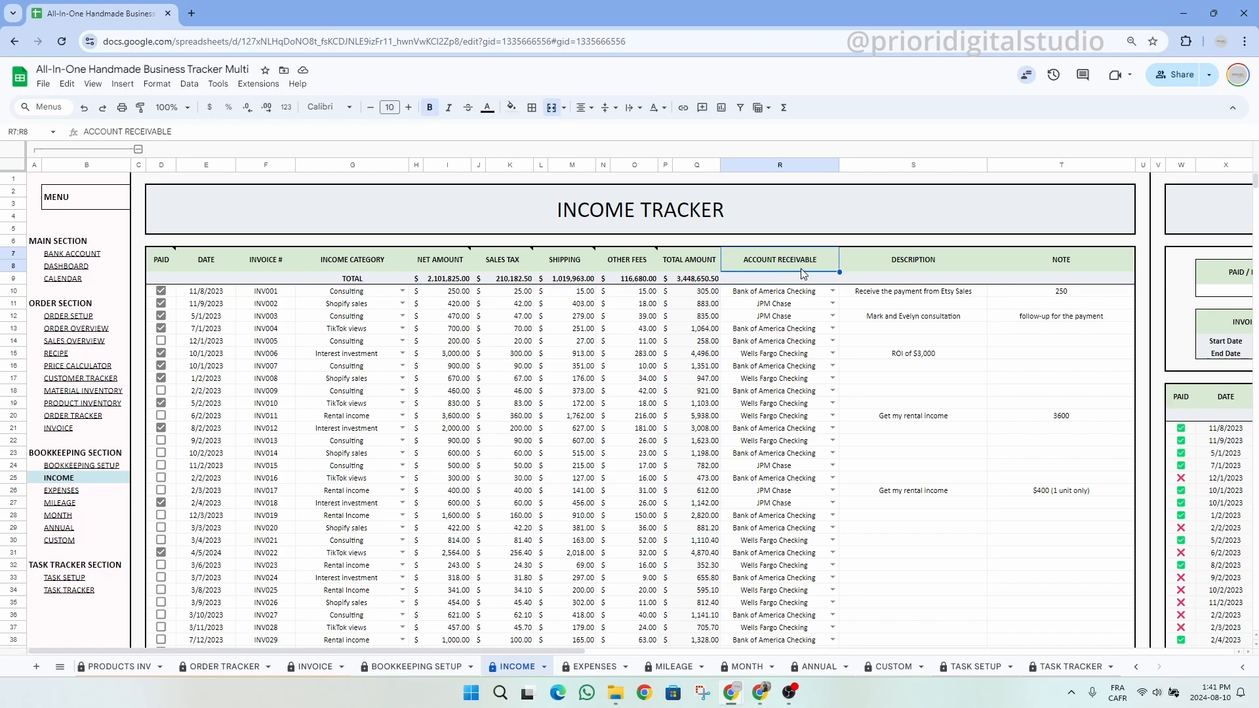
left_click(899, 267)
left_click(1047, 263)
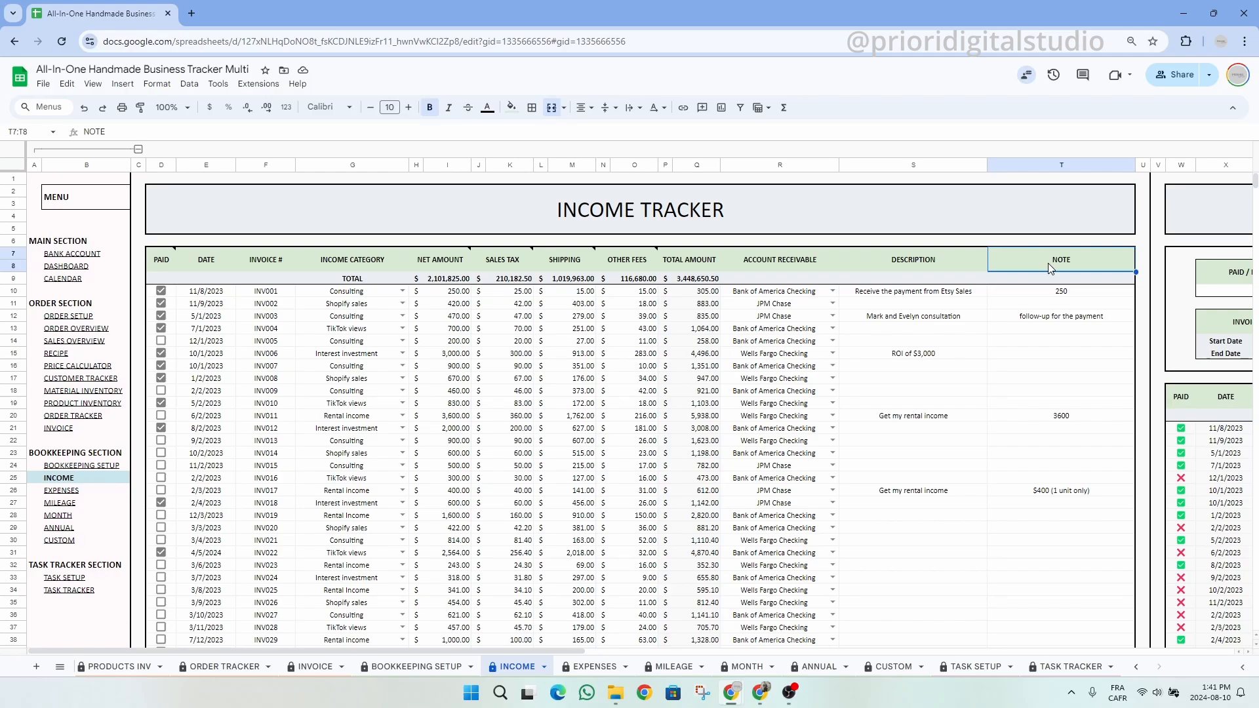
- Read the note on the Paid column header and inspect the paid checkboxes of the income entries
left_click(164, 264)
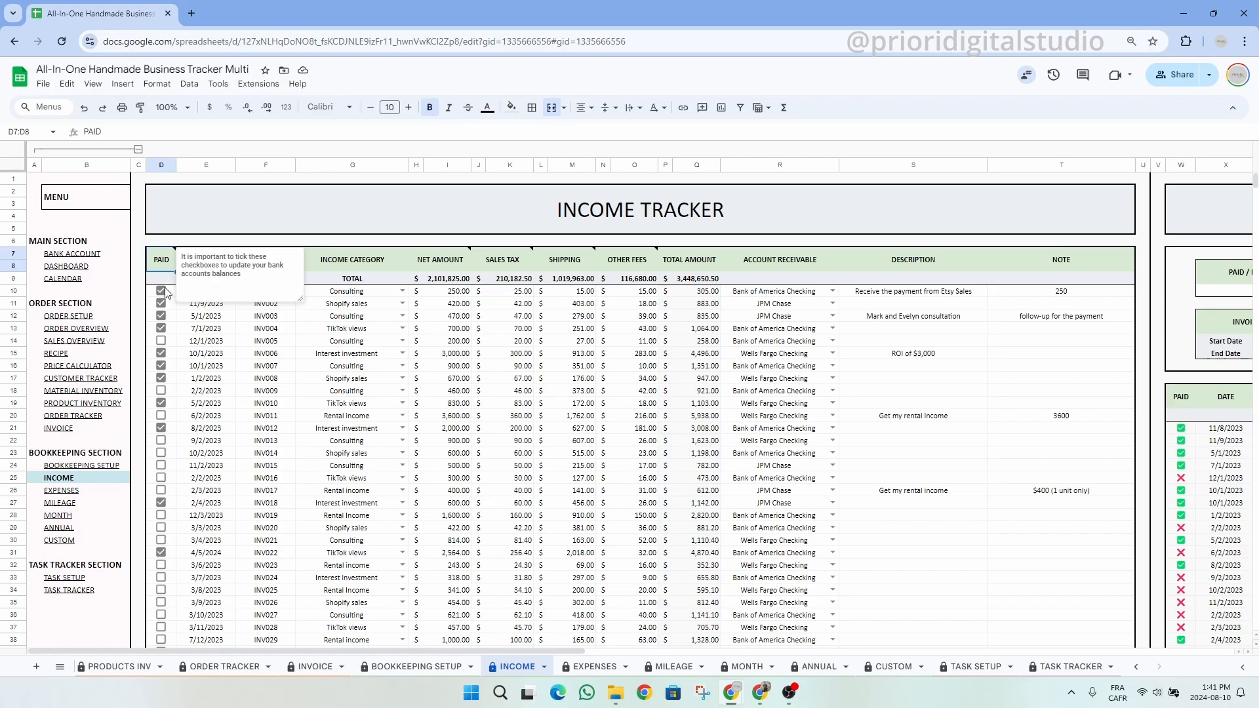
left_click_drag(161, 292, 169, 596)
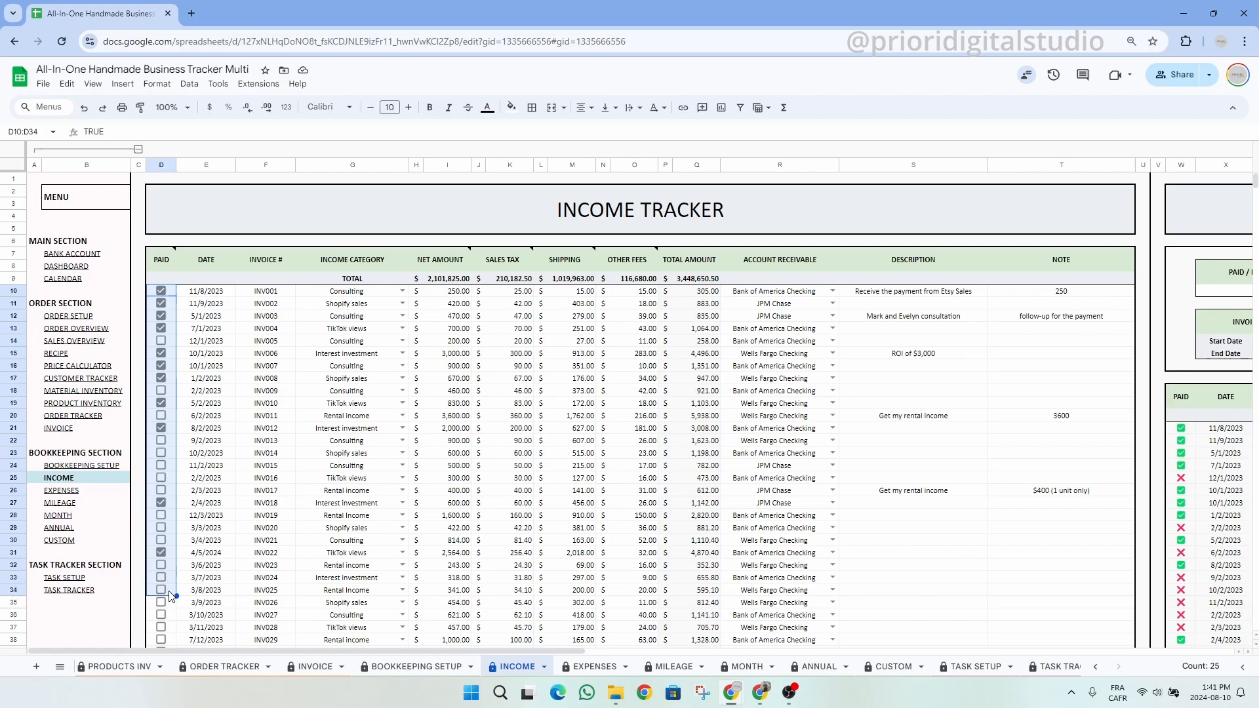
left_click(168, 346)
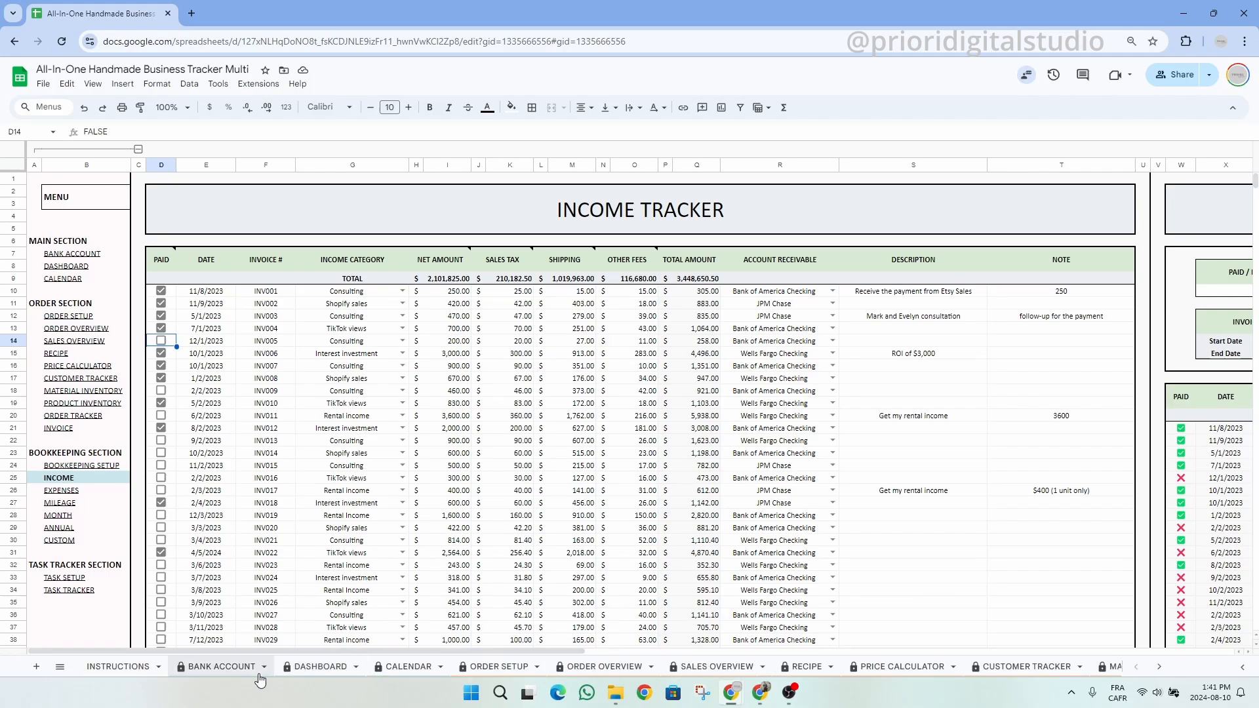
- Start a new income entry in row 33 with the date 8/10/2024 and the next invoice number of the series
left_click(726, 211)
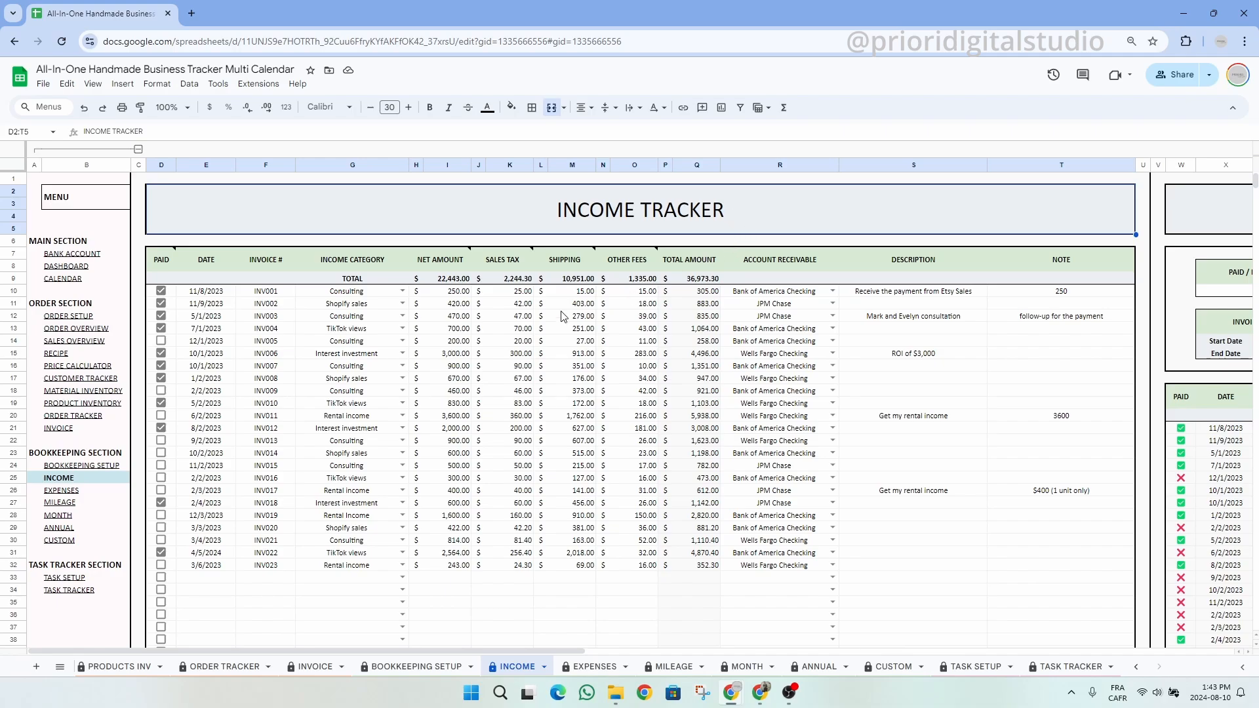
double_click(221, 581)
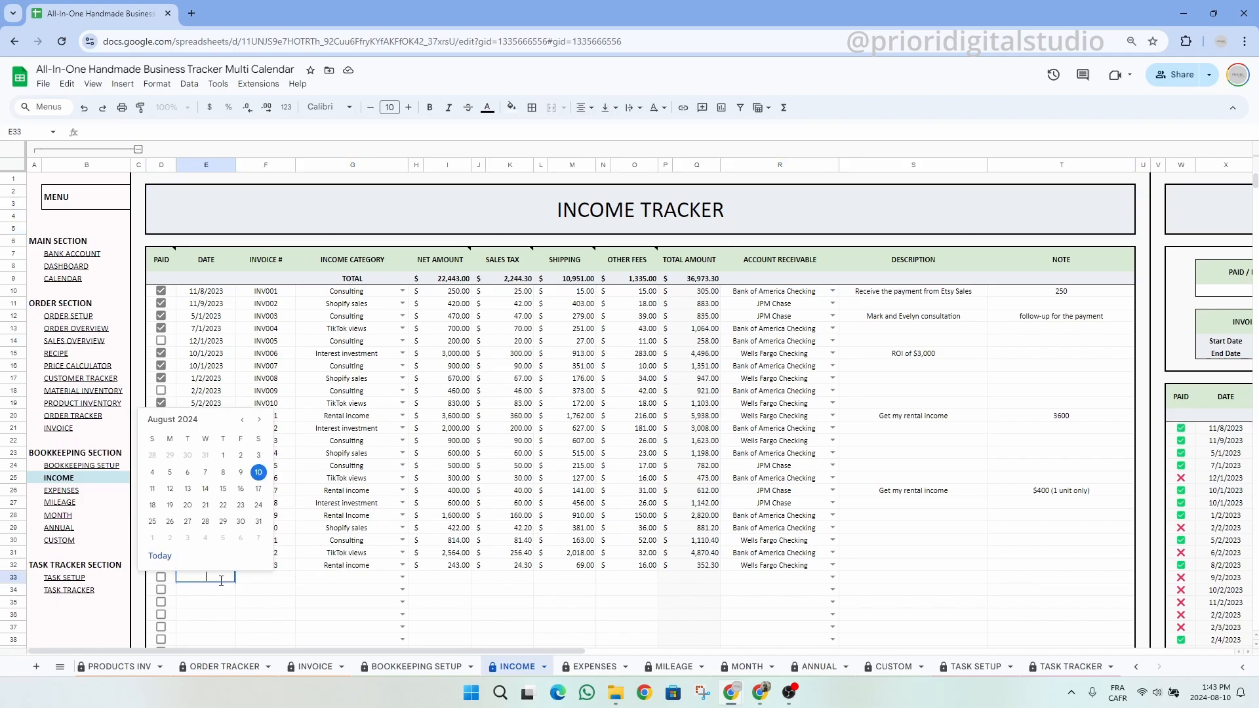
left_click(162, 557)
left_click(262, 584)
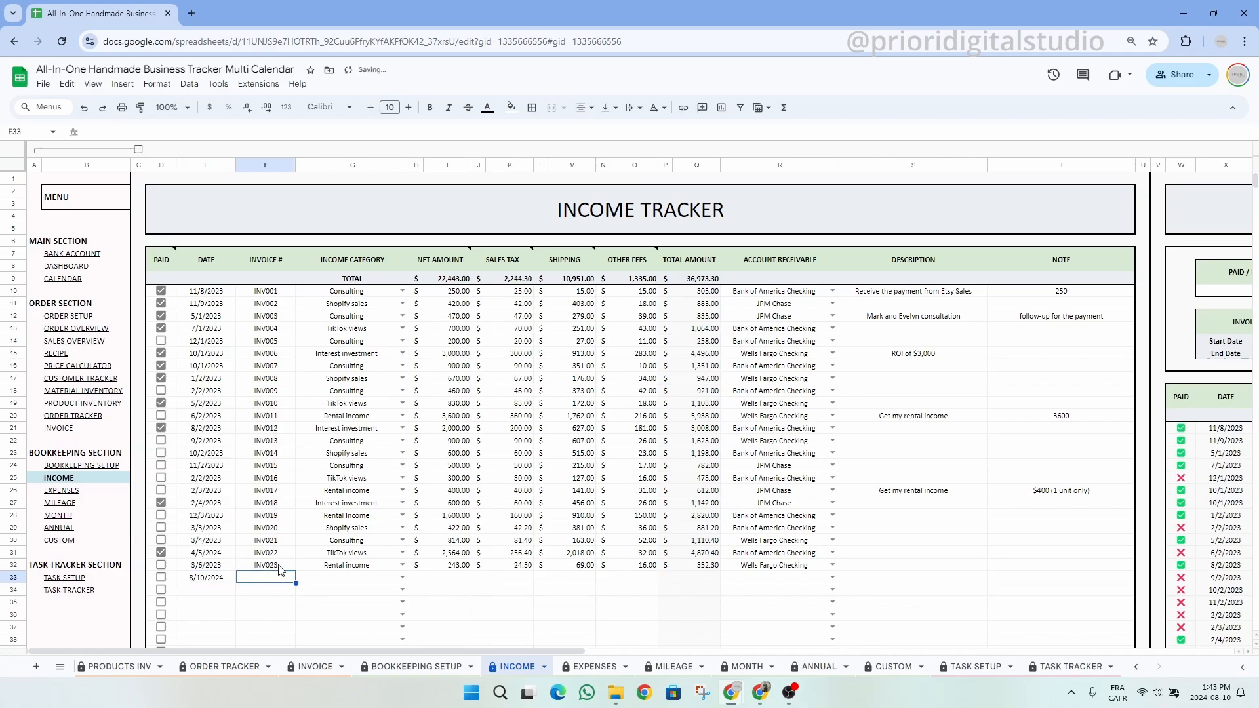
left_click_drag(282, 554, 293, 582)
- Set the new entry's income category to Shopify sales and its net amount to 100
left_click(338, 583)
left_click(403, 577)
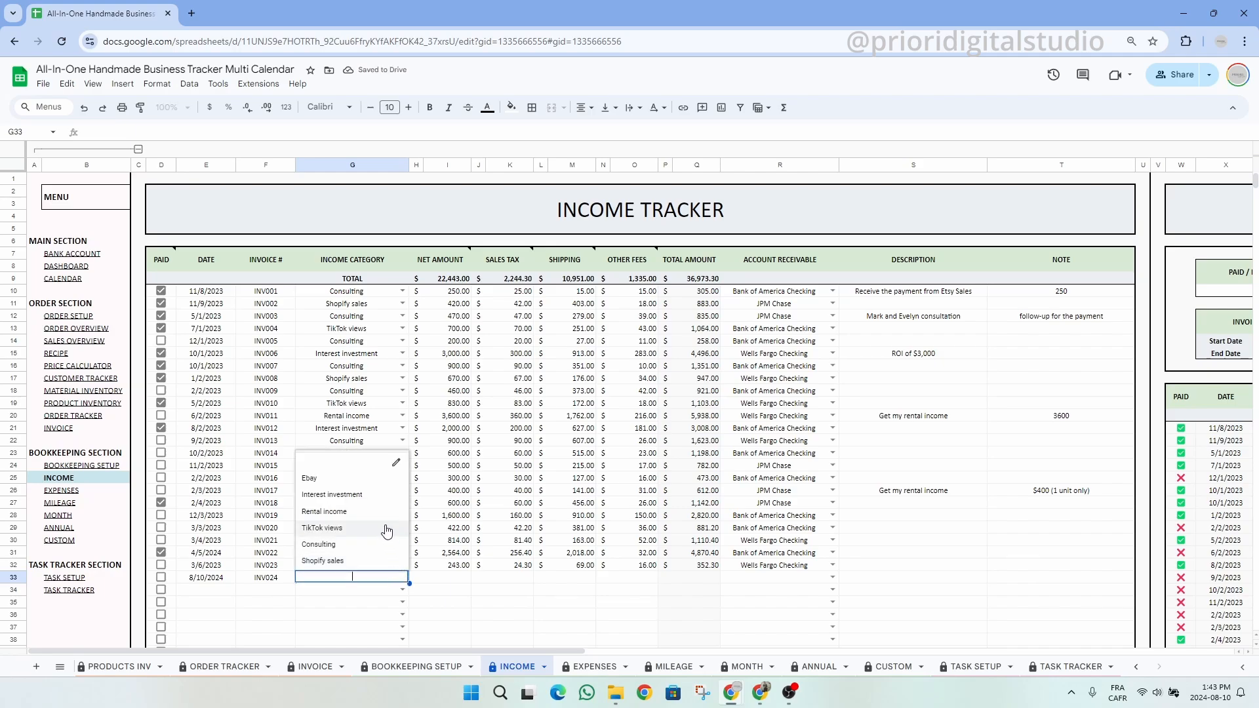
left_click(348, 561)
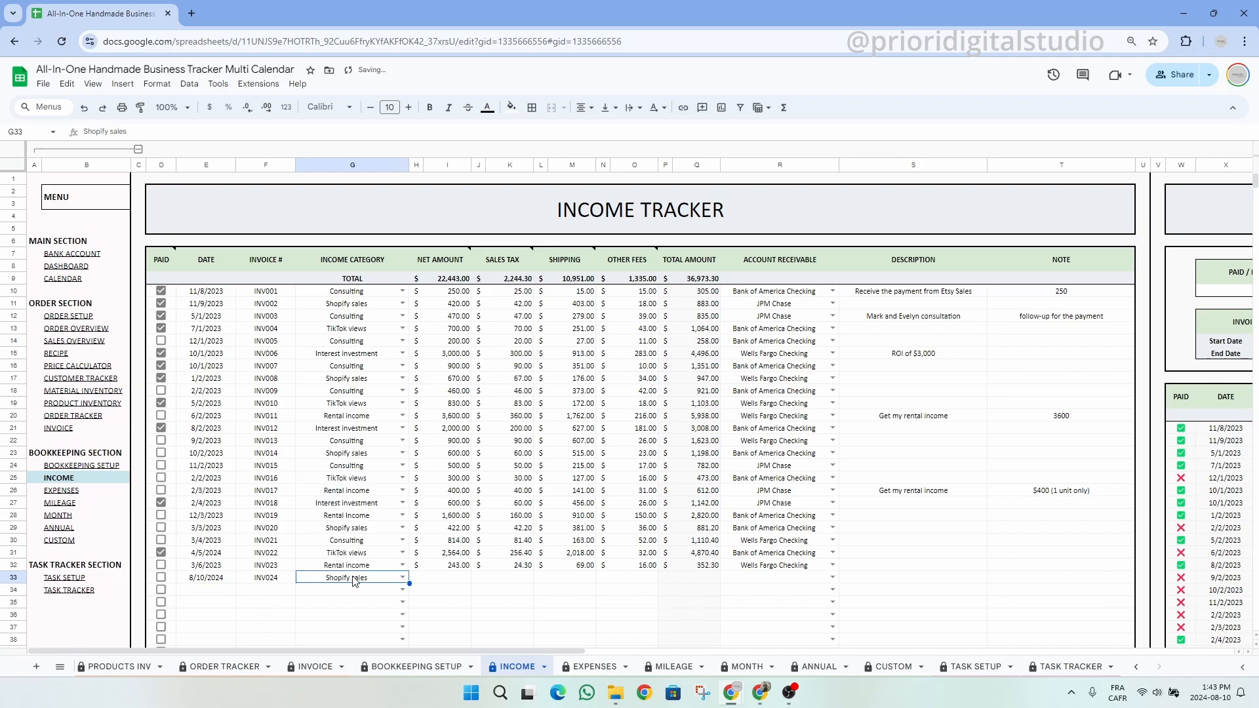
left_click(460, 580)
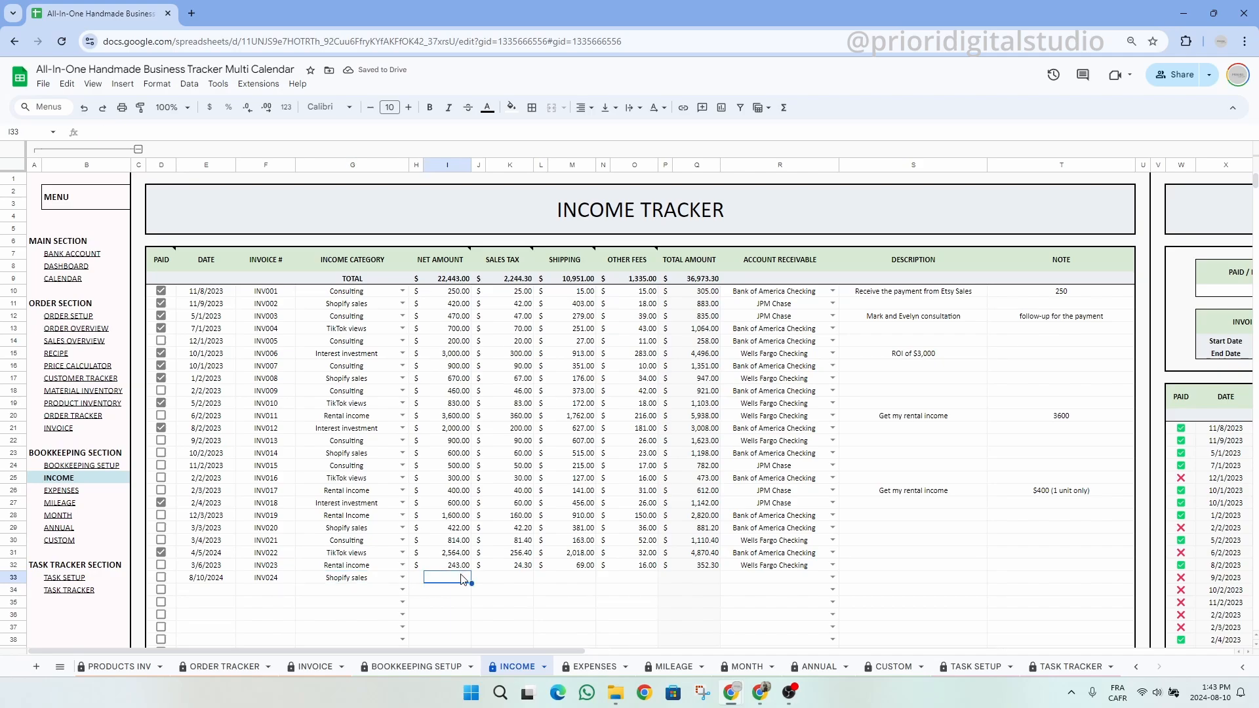
type("100")
left_click(511, 581)
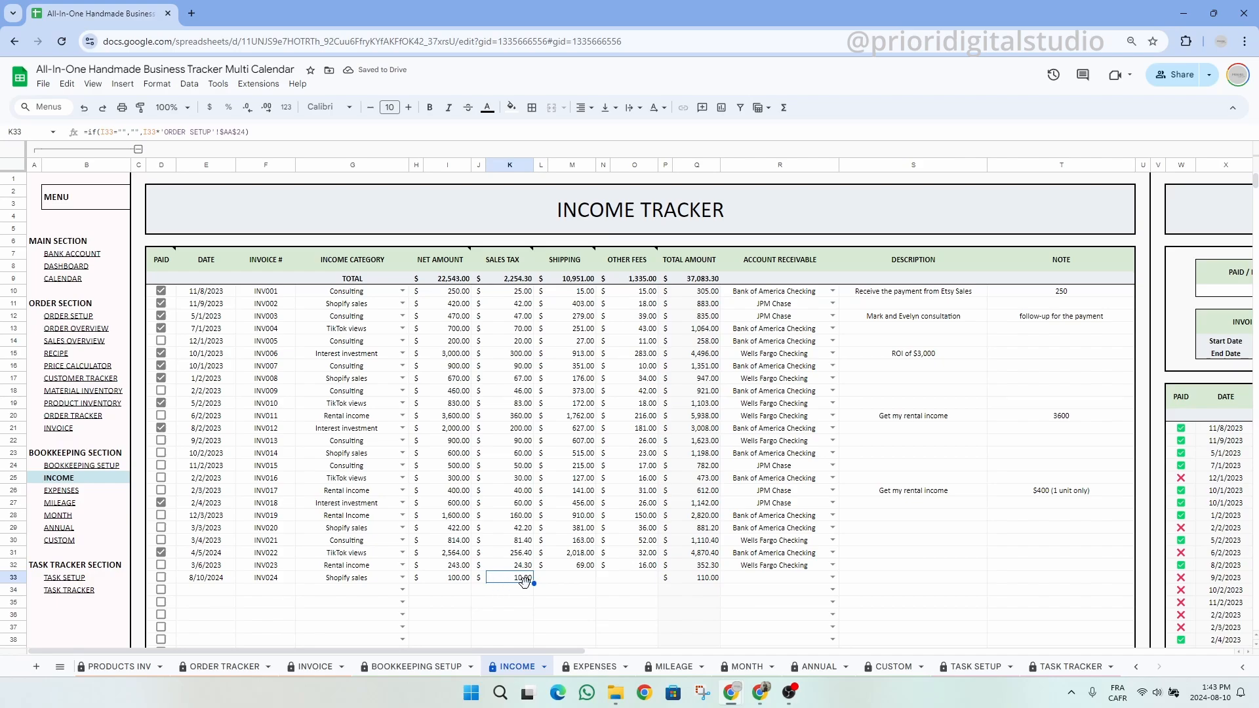
- Enter 5 for shipping and 5 for other fees in the new income entry
left_click(577, 581)
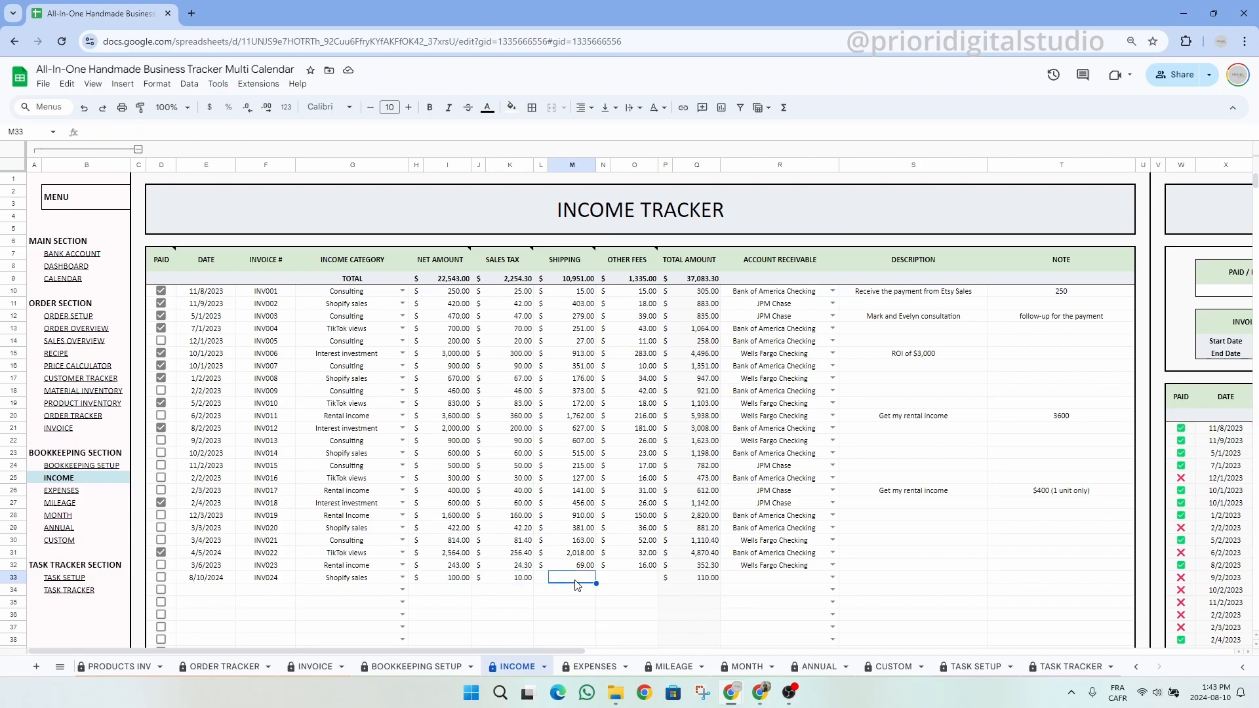
left_click(528, 582)
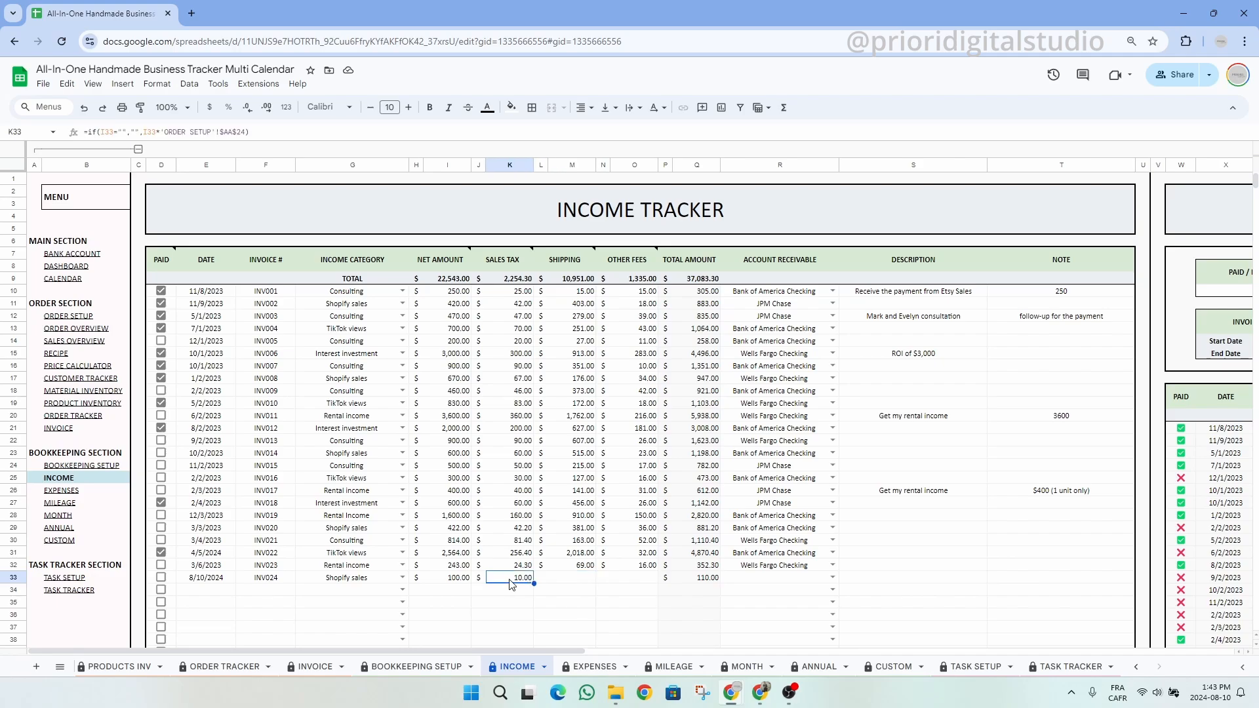
left_click(577, 581)
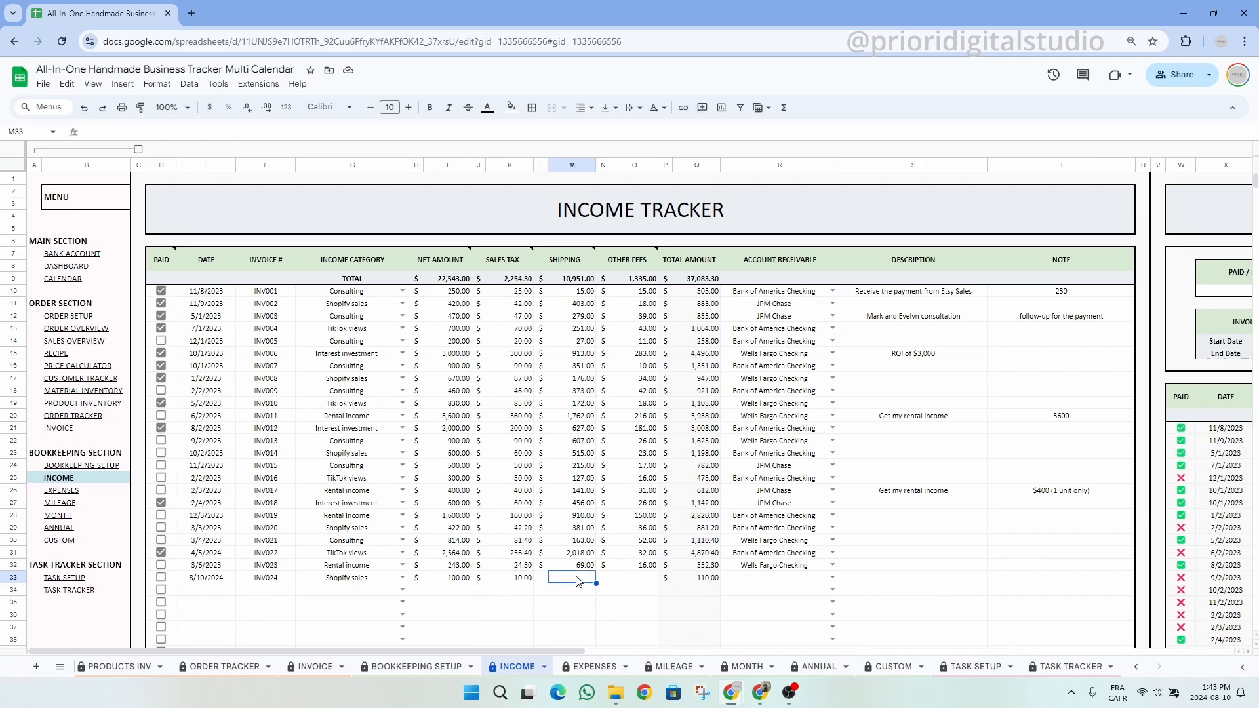
type("5")
left_click(626, 582)
type("5")
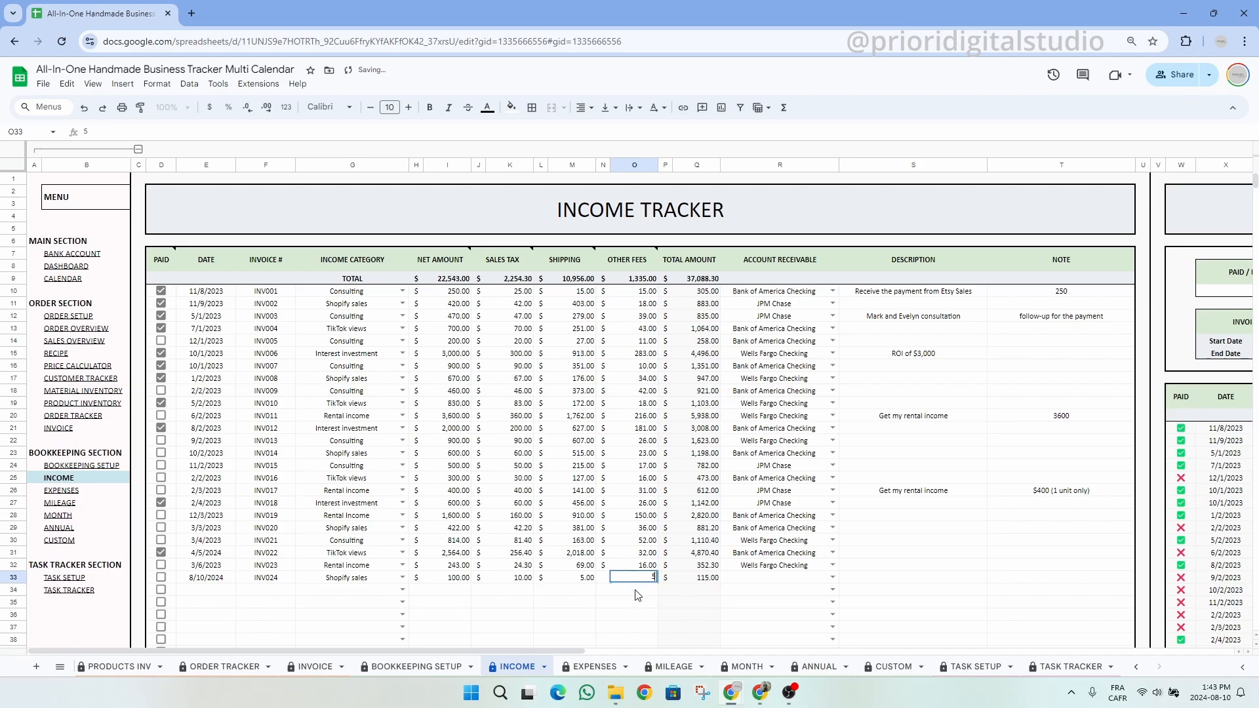
left_click(638, 594)
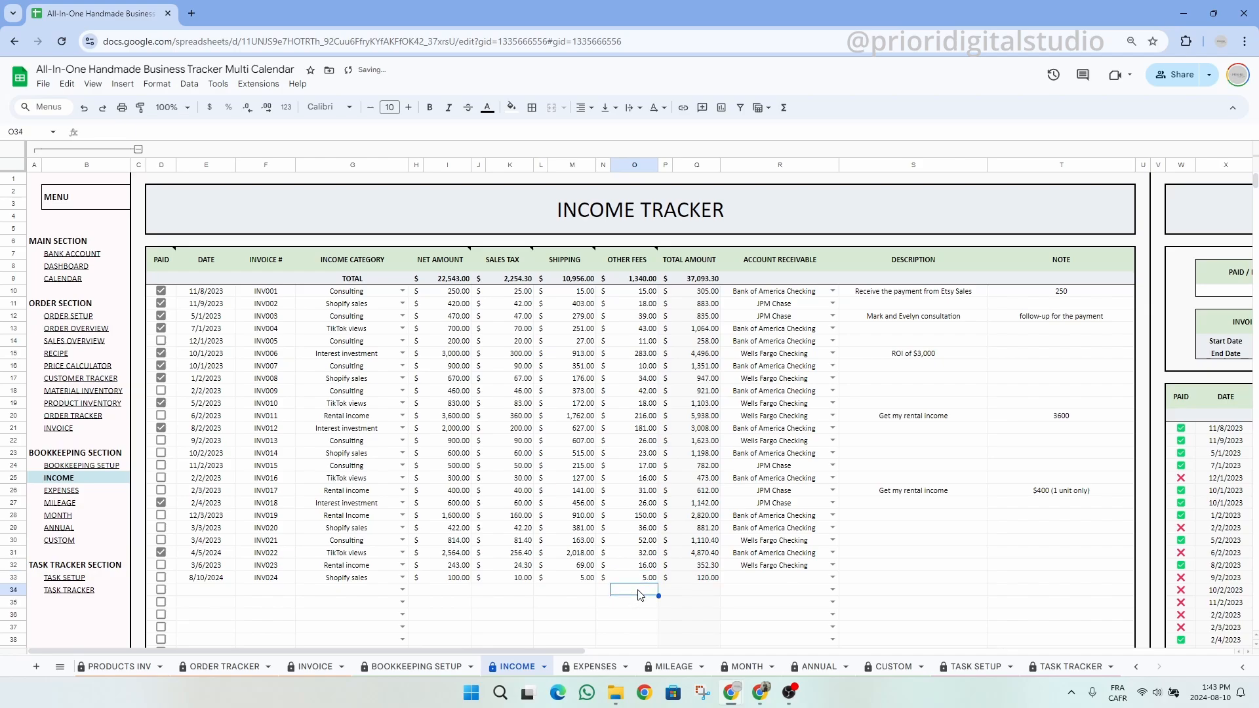
- Check the new entry's total amount formula and set its account receivable to Wells Fargo Checking
left_click(709, 579)
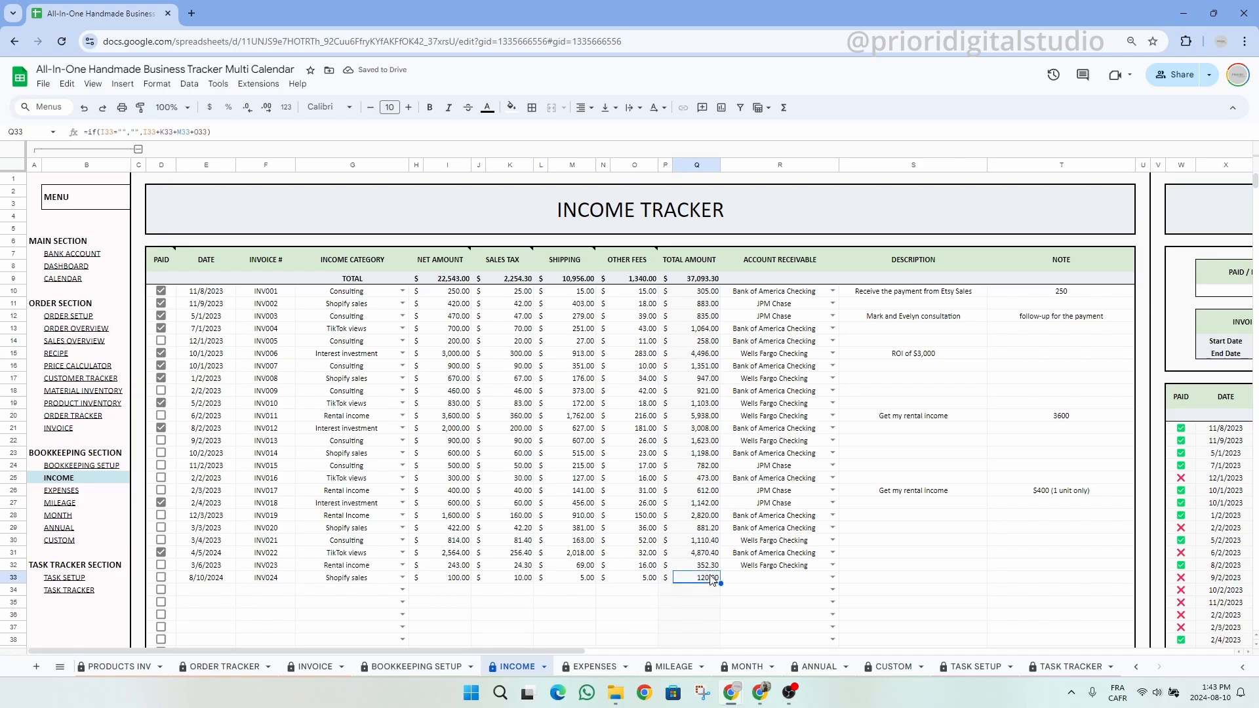
left_click(833, 578)
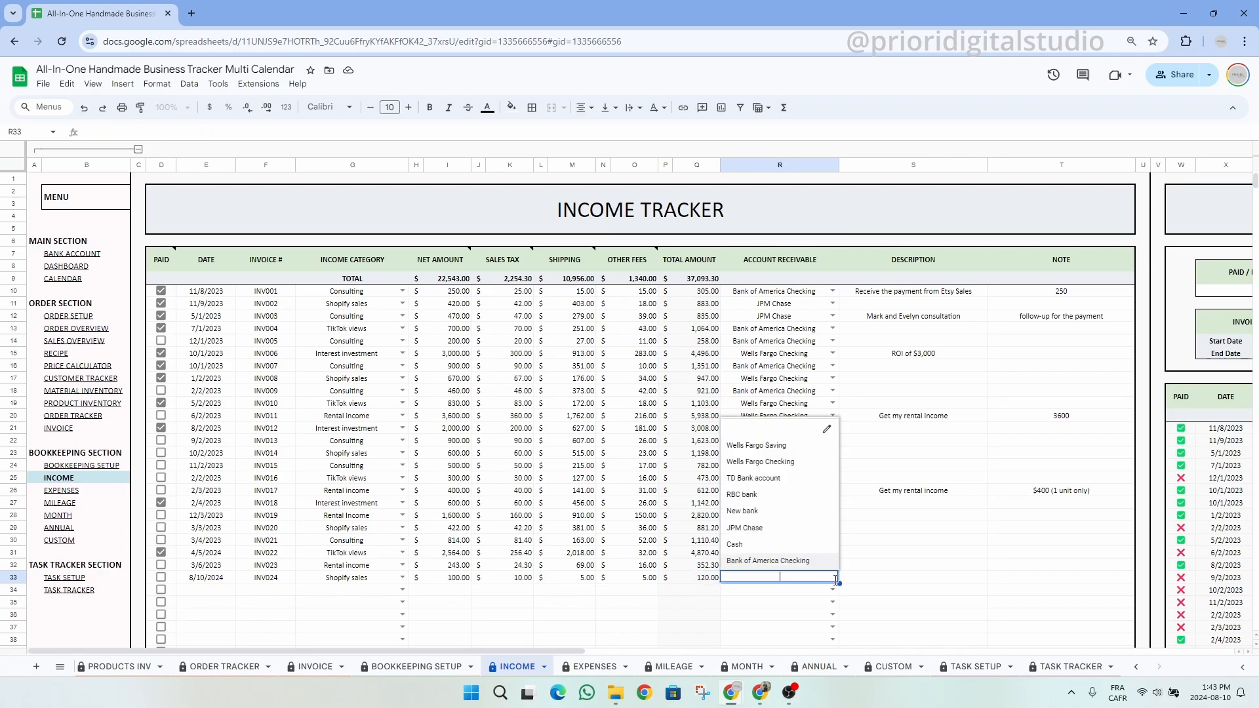
left_click(806, 462)
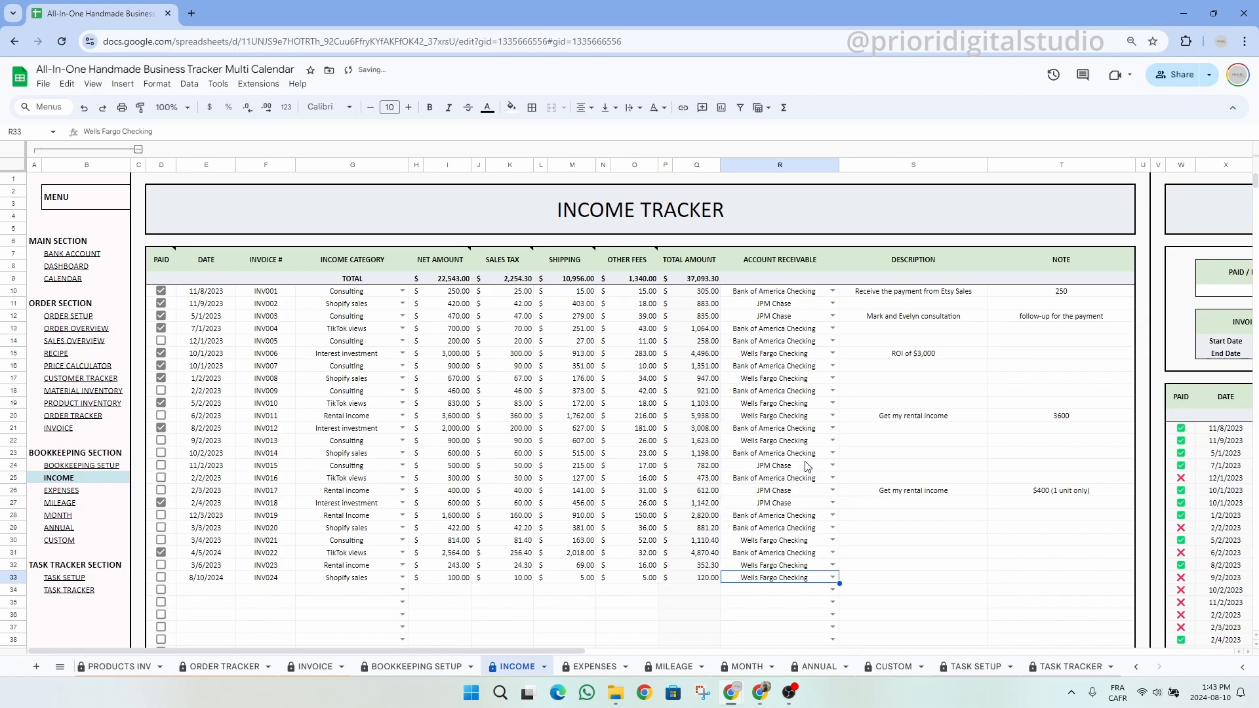
- Look at the new entry's empty description and note cells and mark the entry as paid
left_click(858, 582)
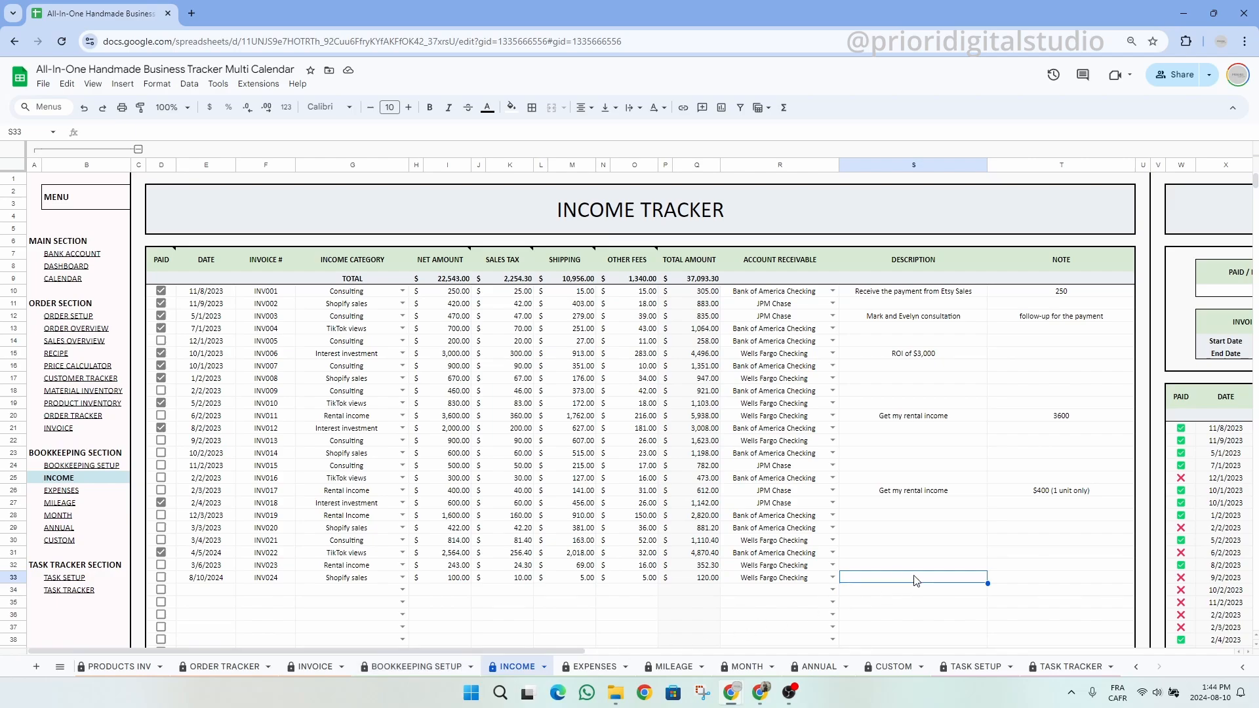
left_click(1036, 581)
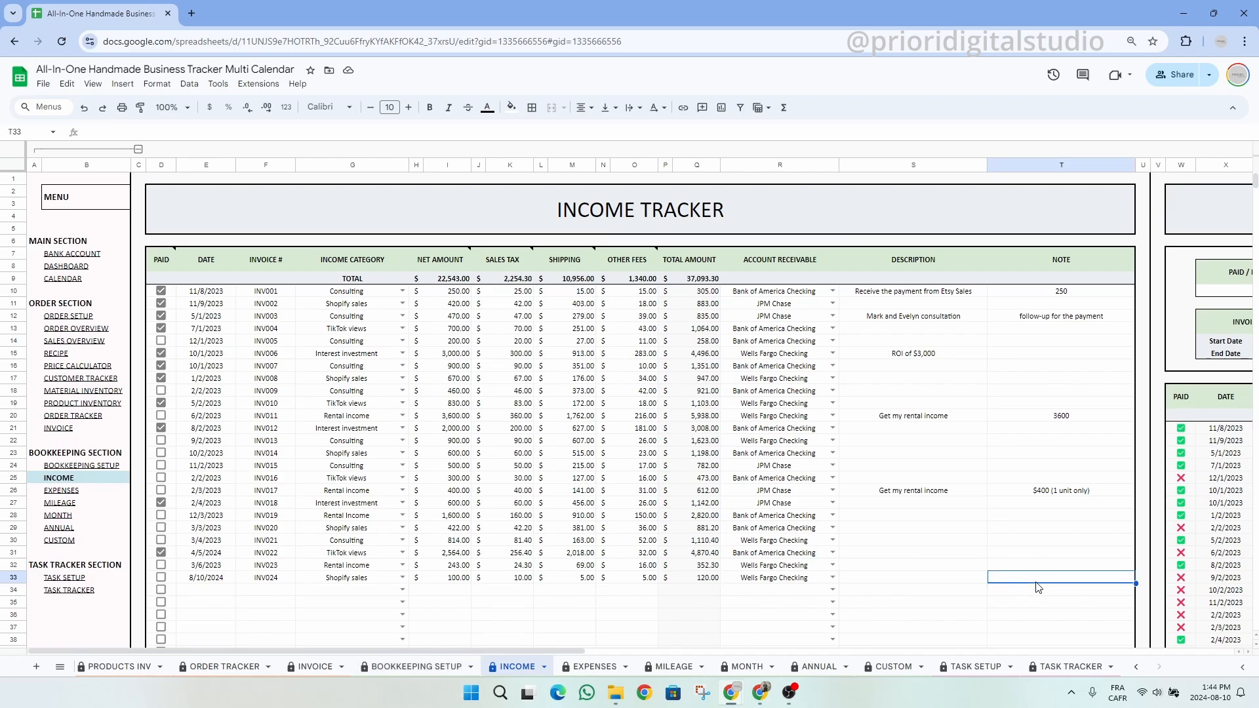
left_click(161, 577)
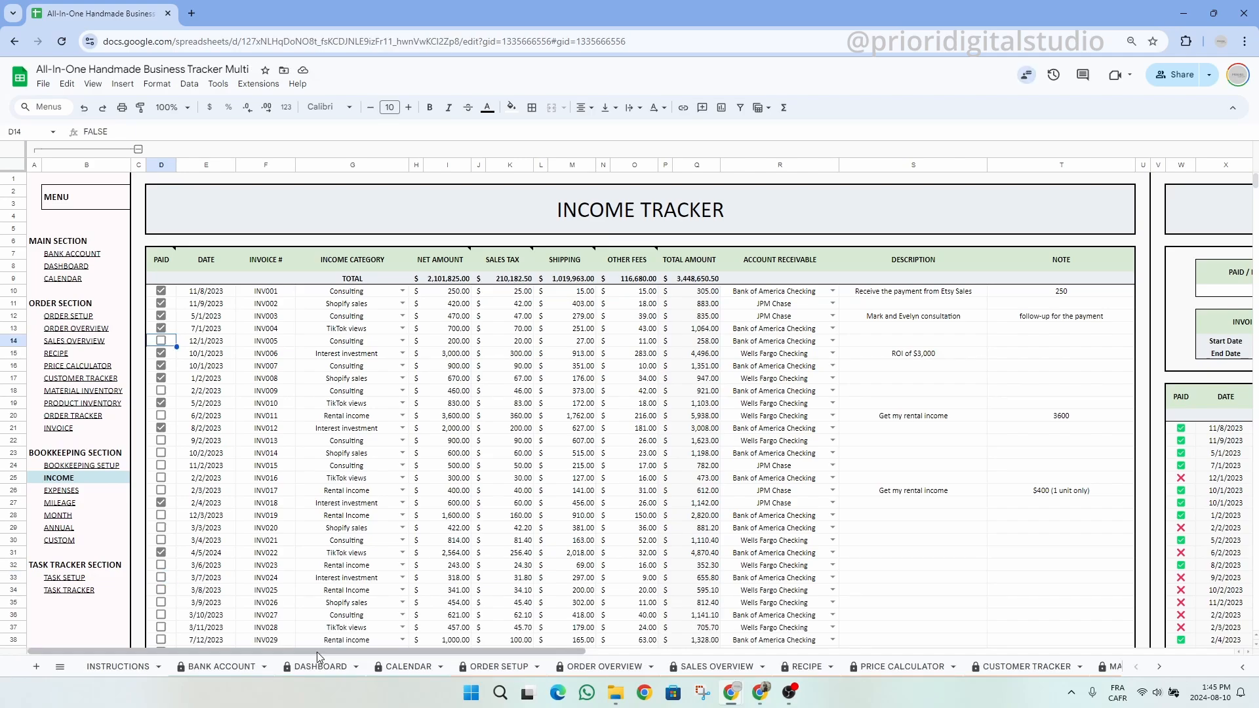
- Examine the Income Filter section beside the income tracker, including its filter fields and the list of entries
left_click_drag(316, 651, 803, 671)
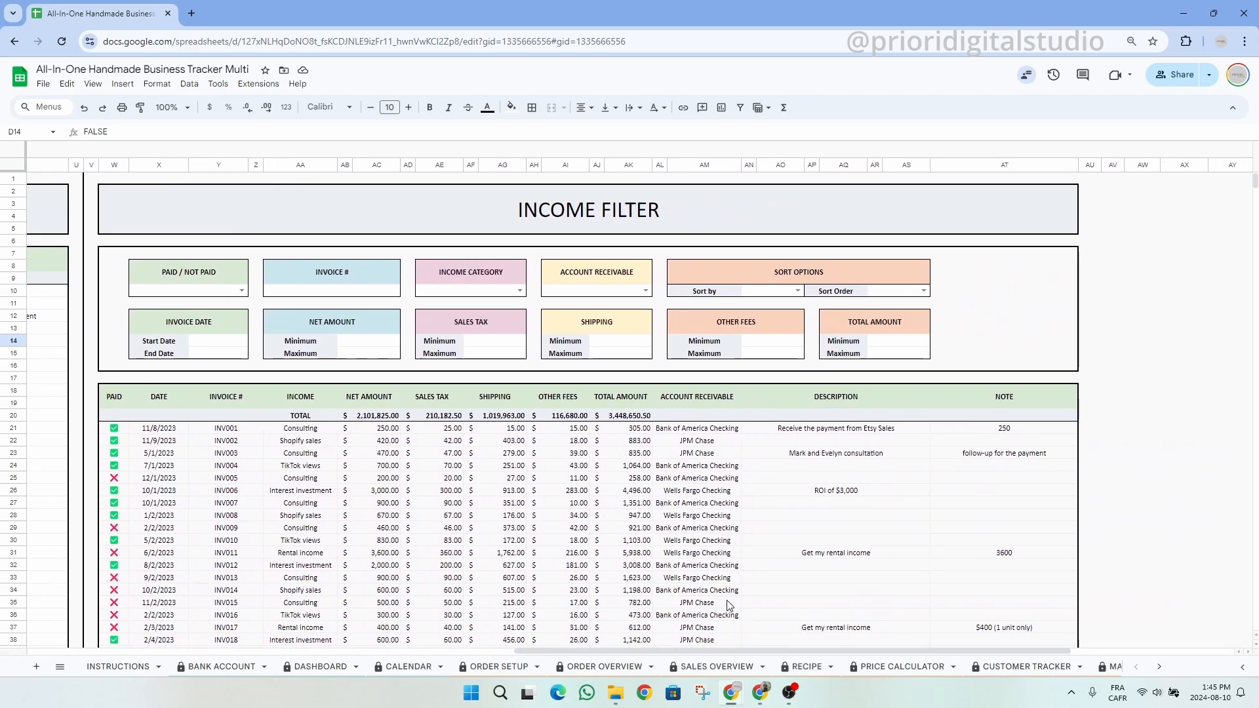
scroll(615, 437, "down", 10)
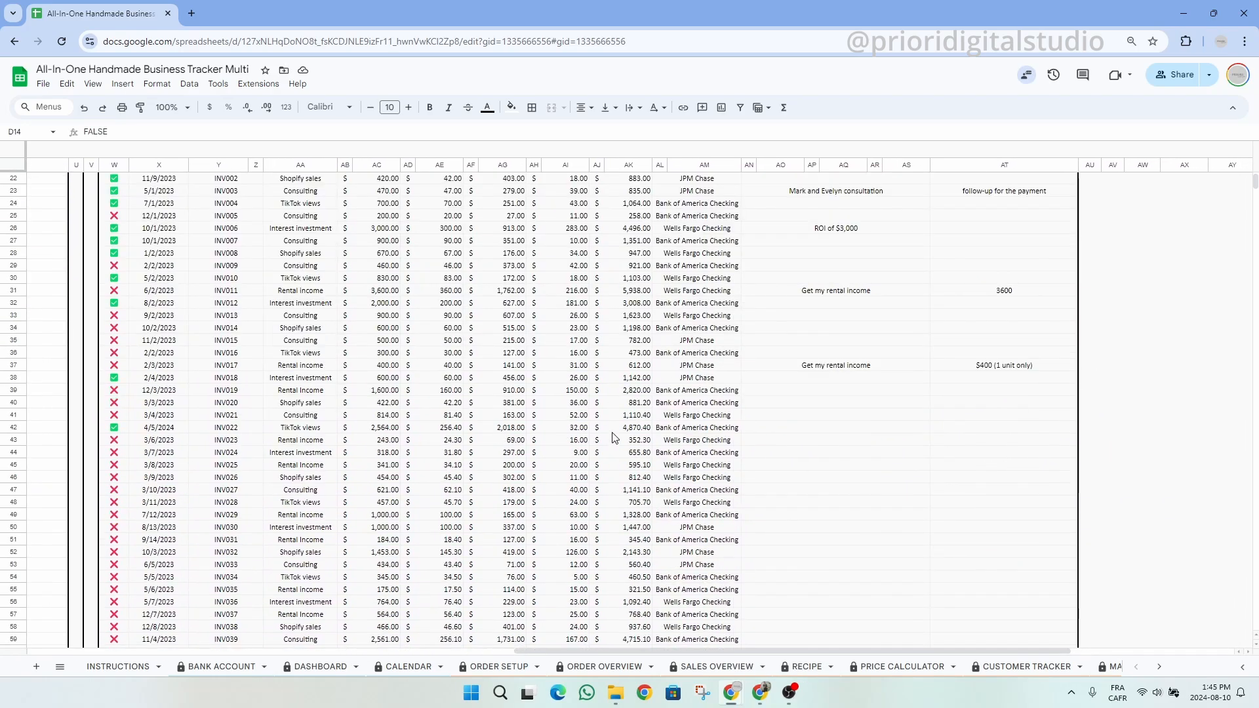
- Filter the income list to unpaid entries in the Shopify sales income category
scroll(614, 437, "up", 6)
scroll(614, 437, "up", 3)
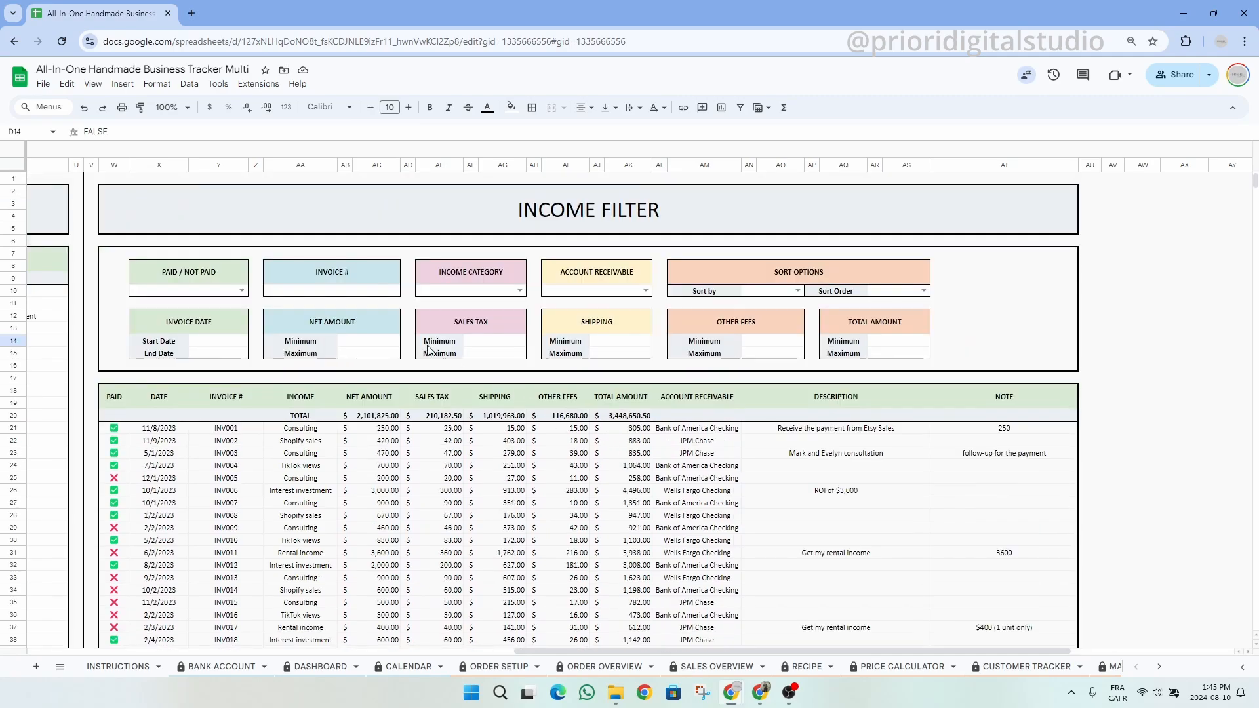
left_click(240, 290)
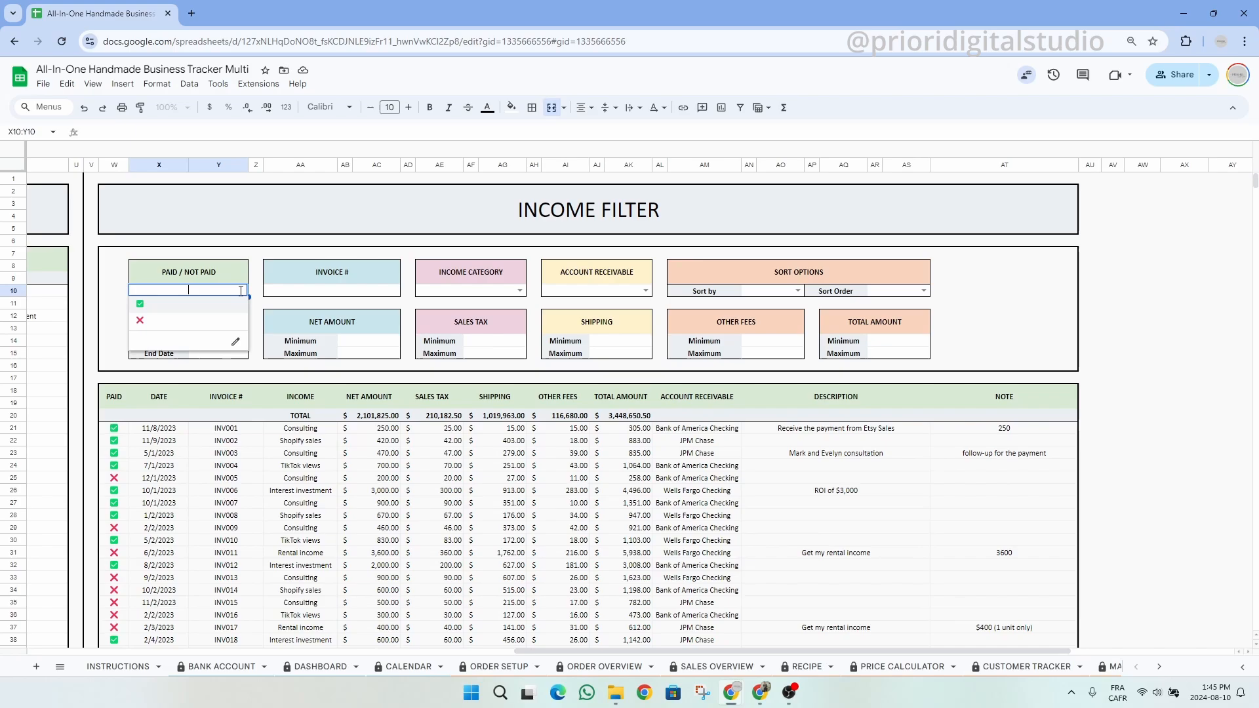
left_click(211, 329)
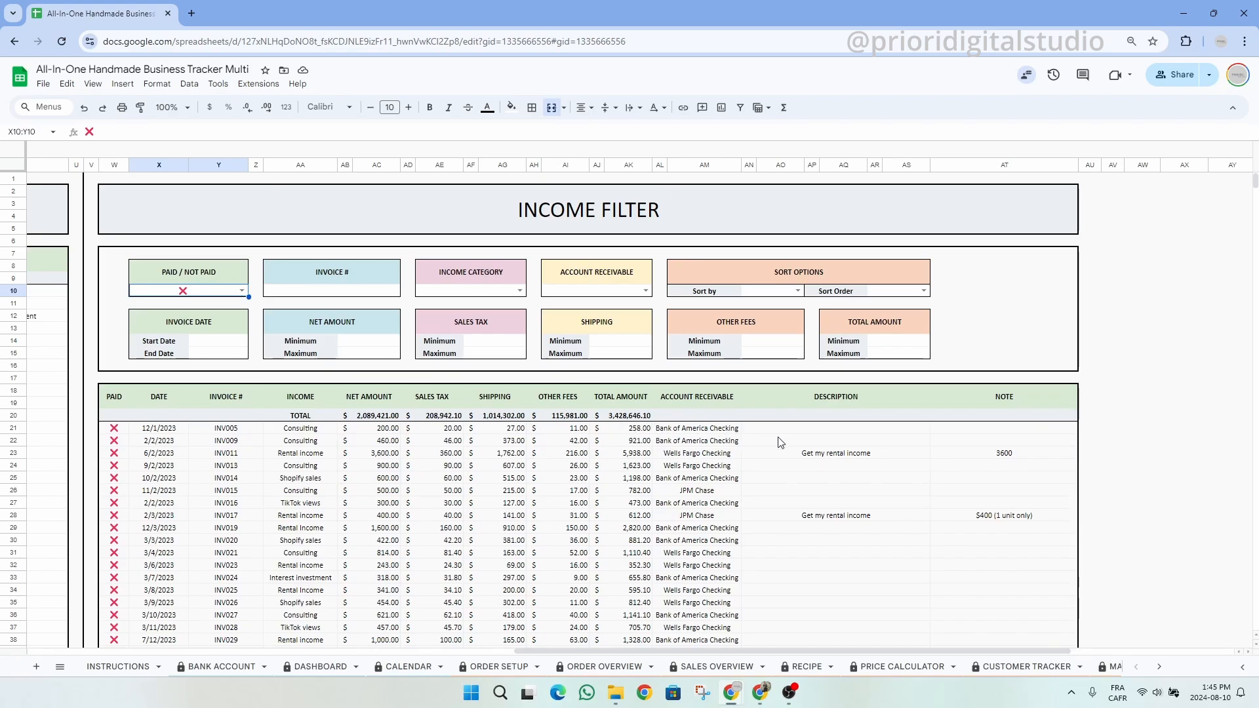
left_click(518, 291)
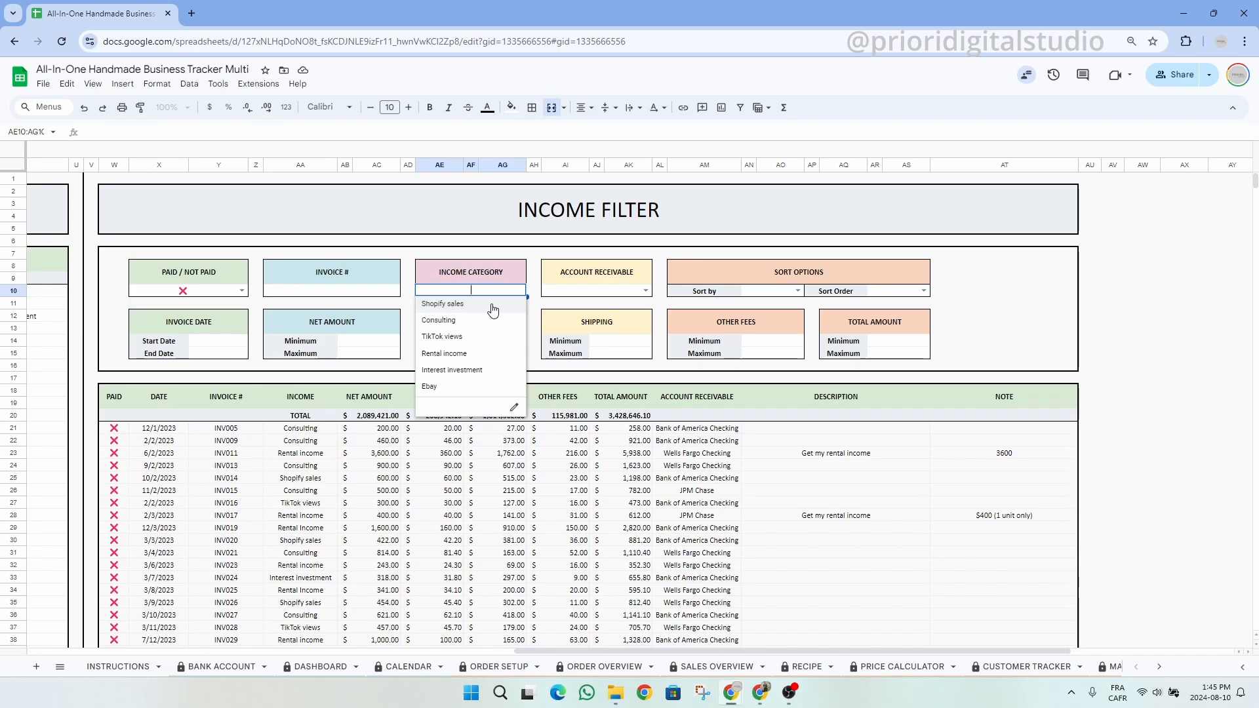
left_click(493, 305)
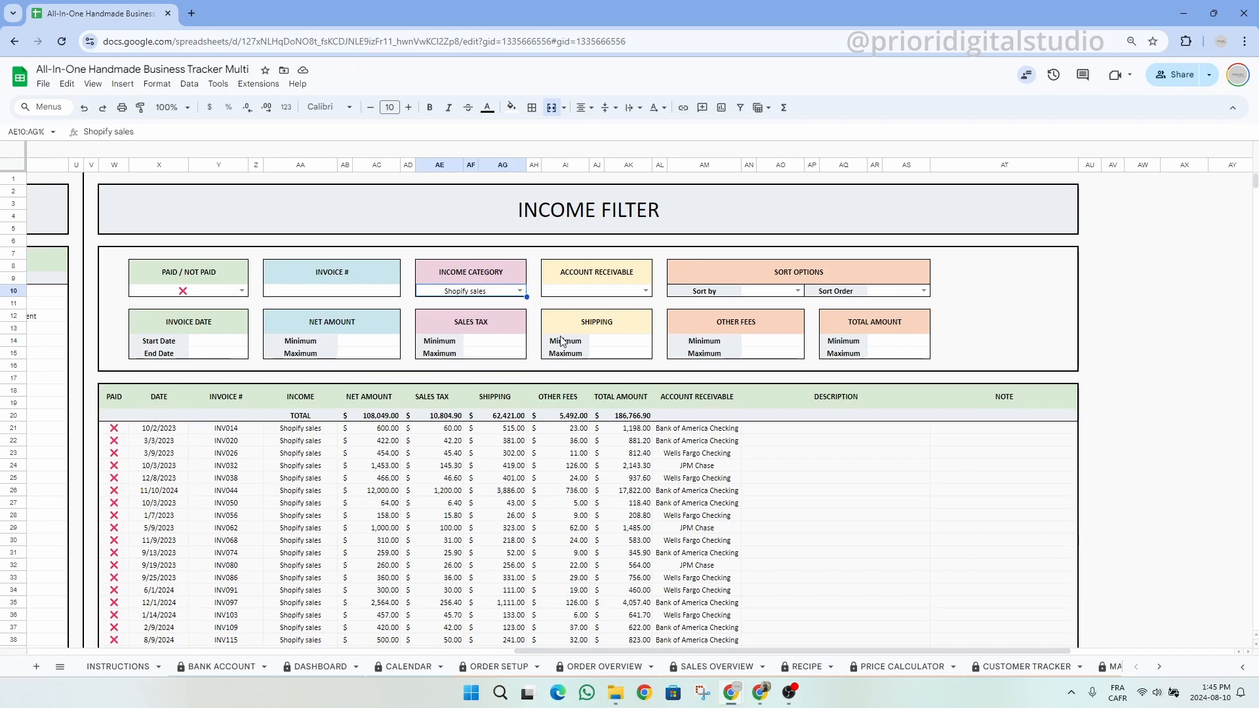
- Filter the income list by the Bank of America Checking account receivable and look through the matching entries
left_click(639, 289)
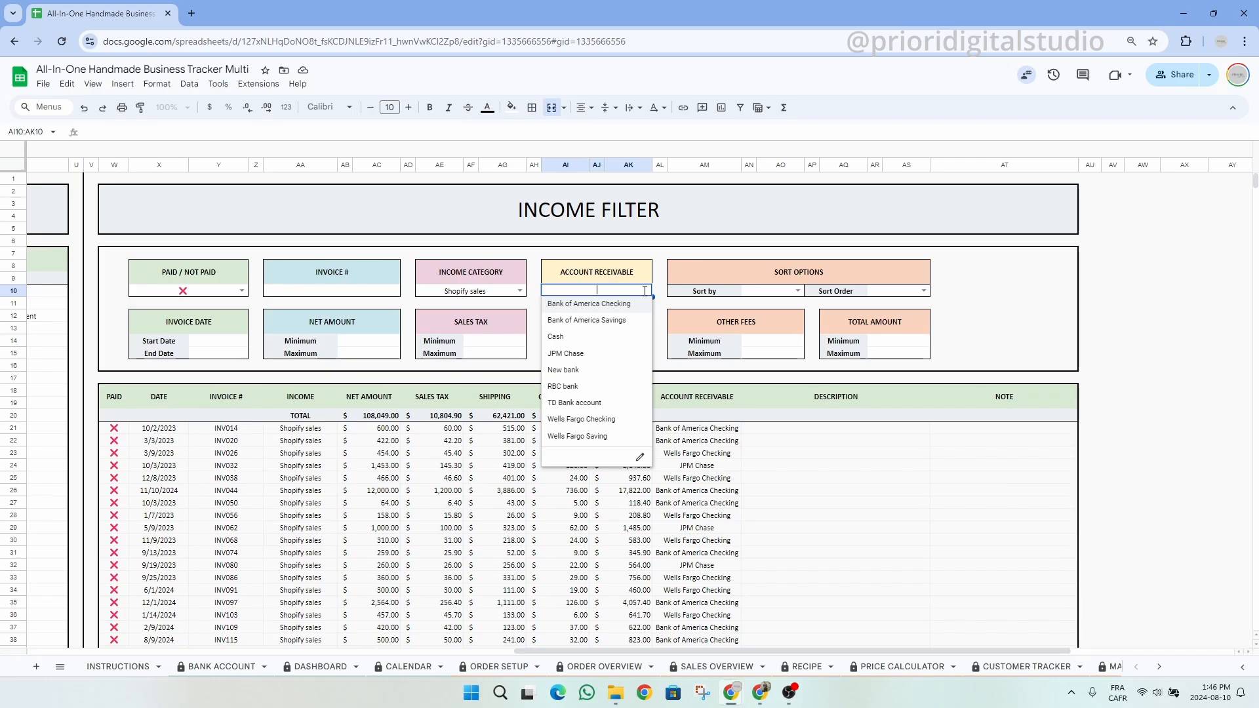
left_click(558, 303)
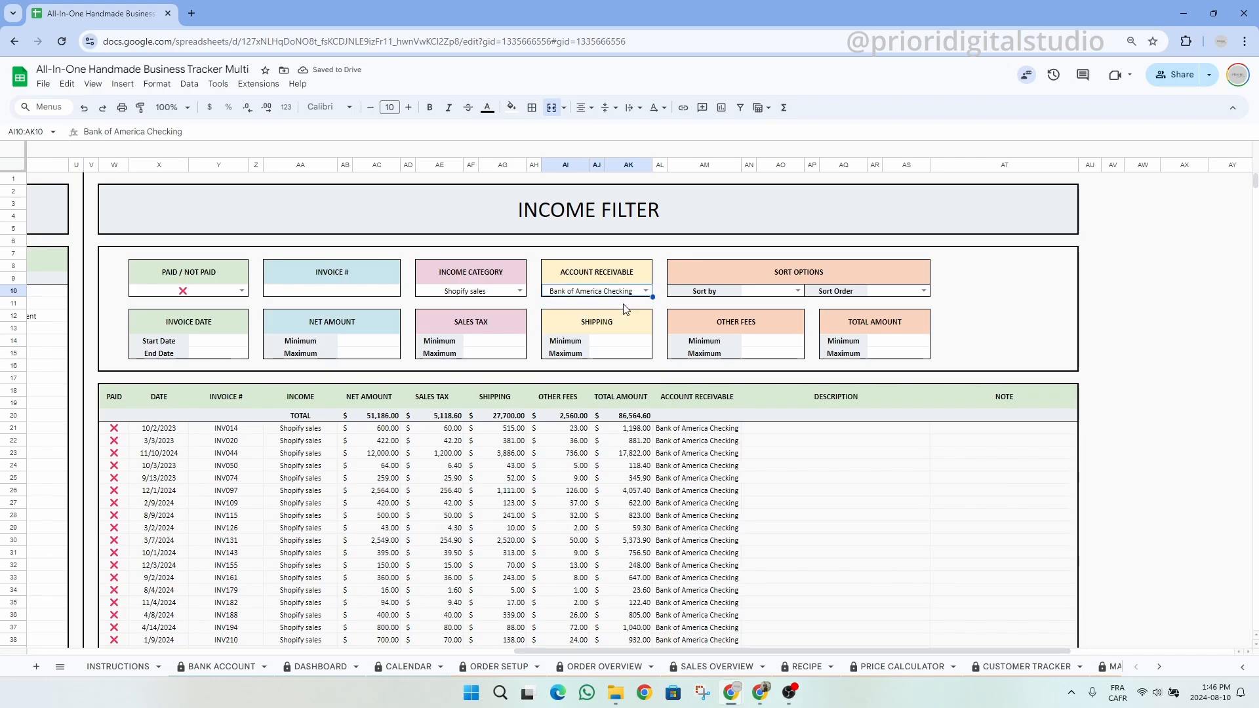
scroll(681, 459, "down", 5)
scroll(689, 470, "up", 5)
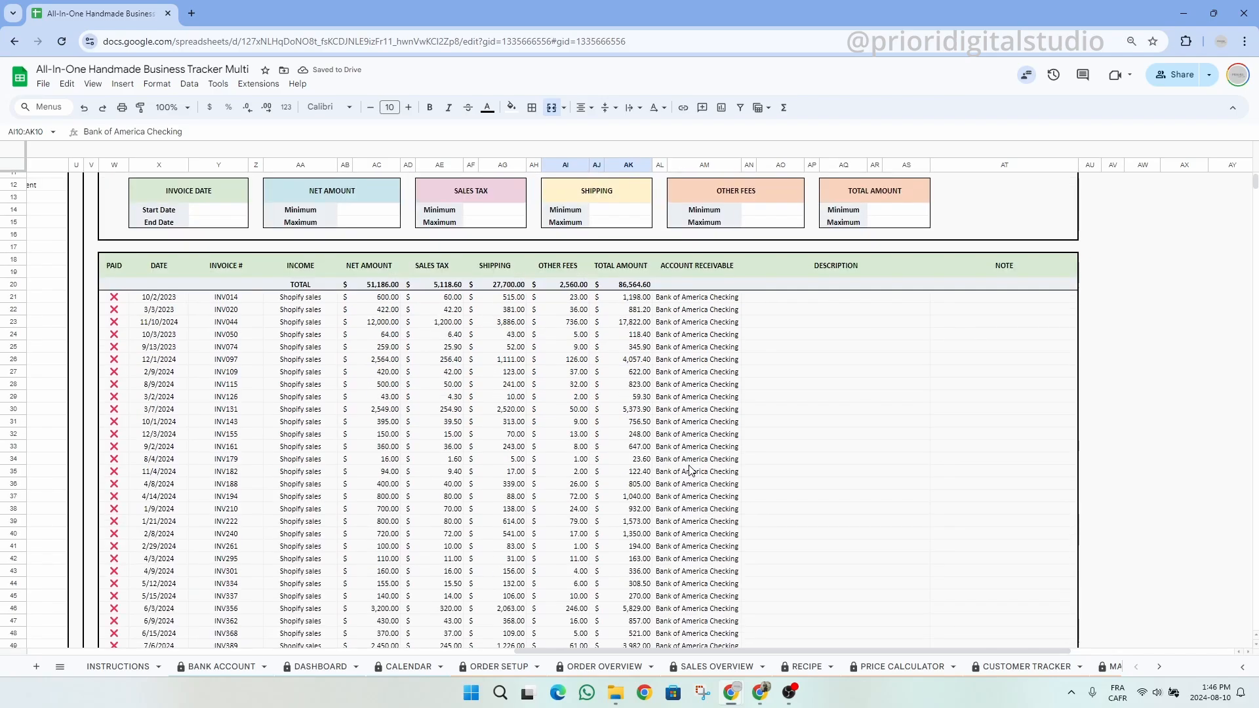
left_click(818, 222)
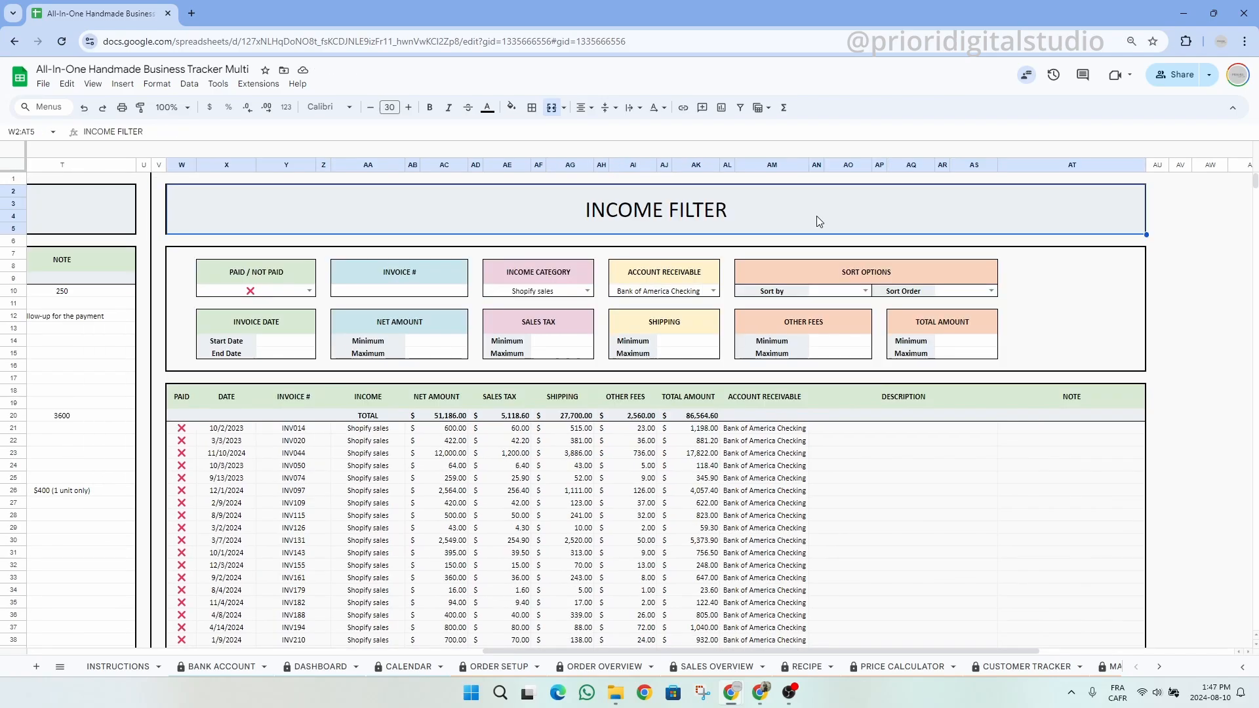
- Set the invoice date filter from 8/1/2024 to 8/31/2024 and look over the matching entries
double_click(282, 343)
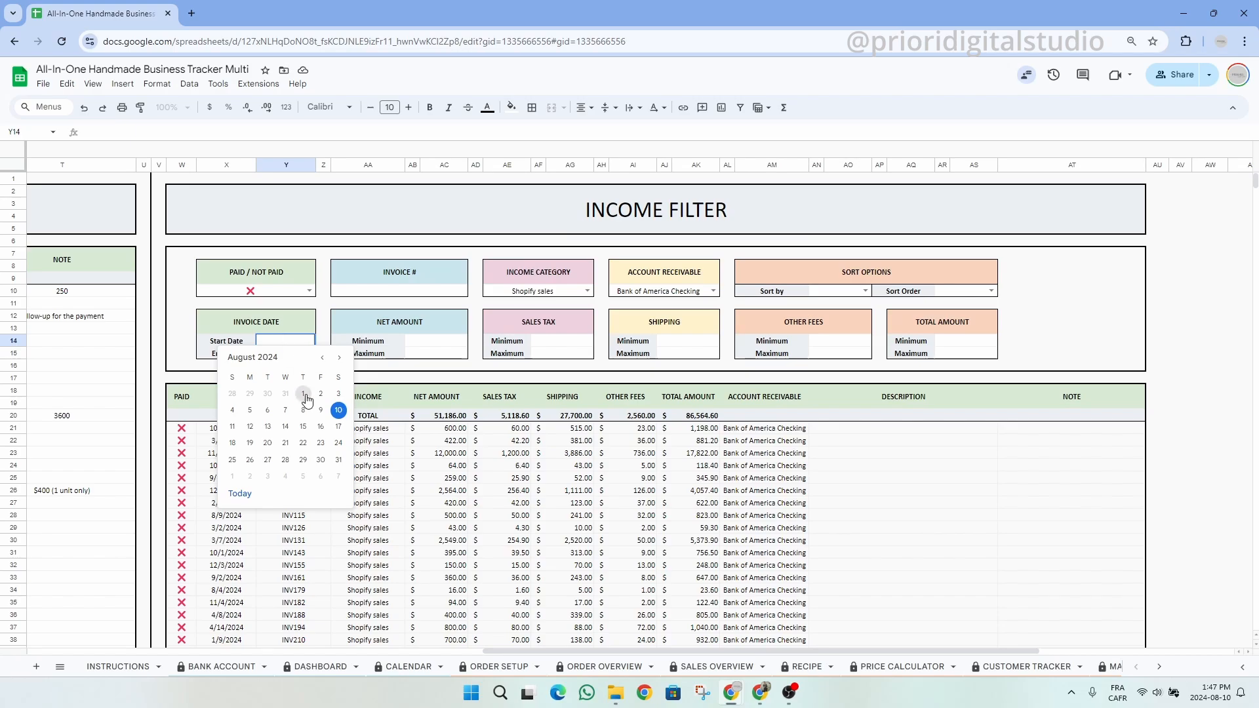
left_click(302, 393)
double_click(298, 354)
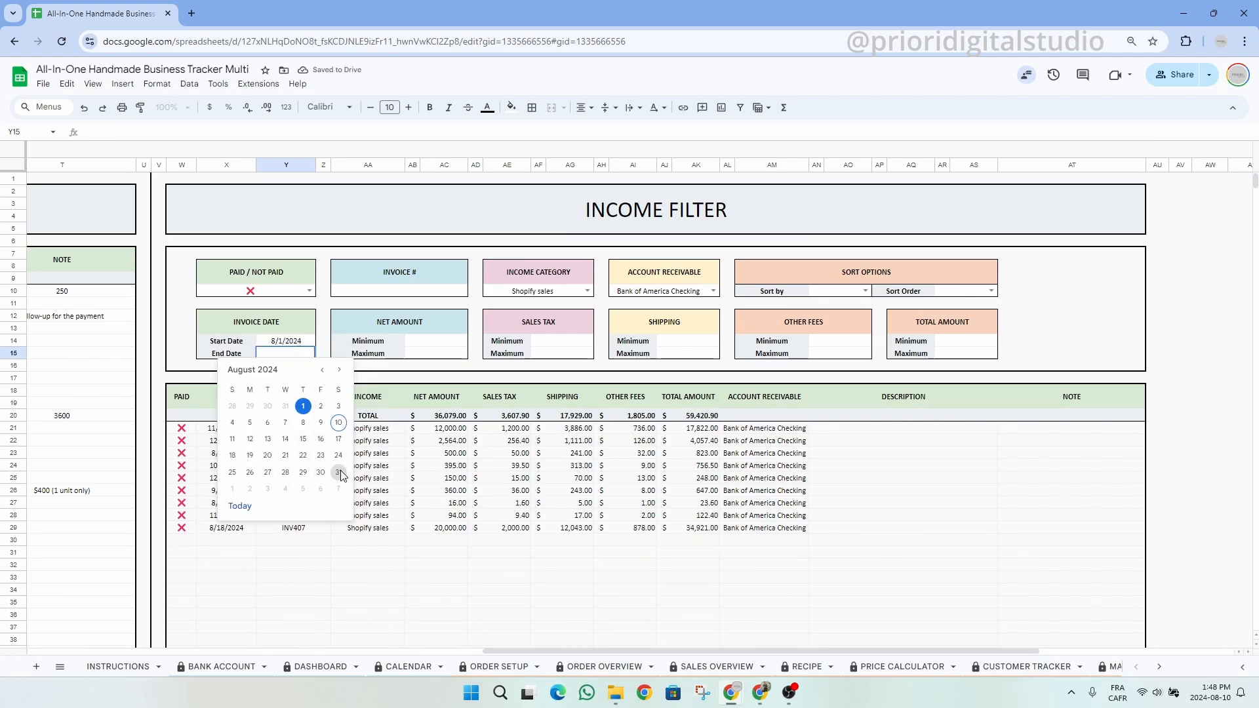
left_click(338, 472)
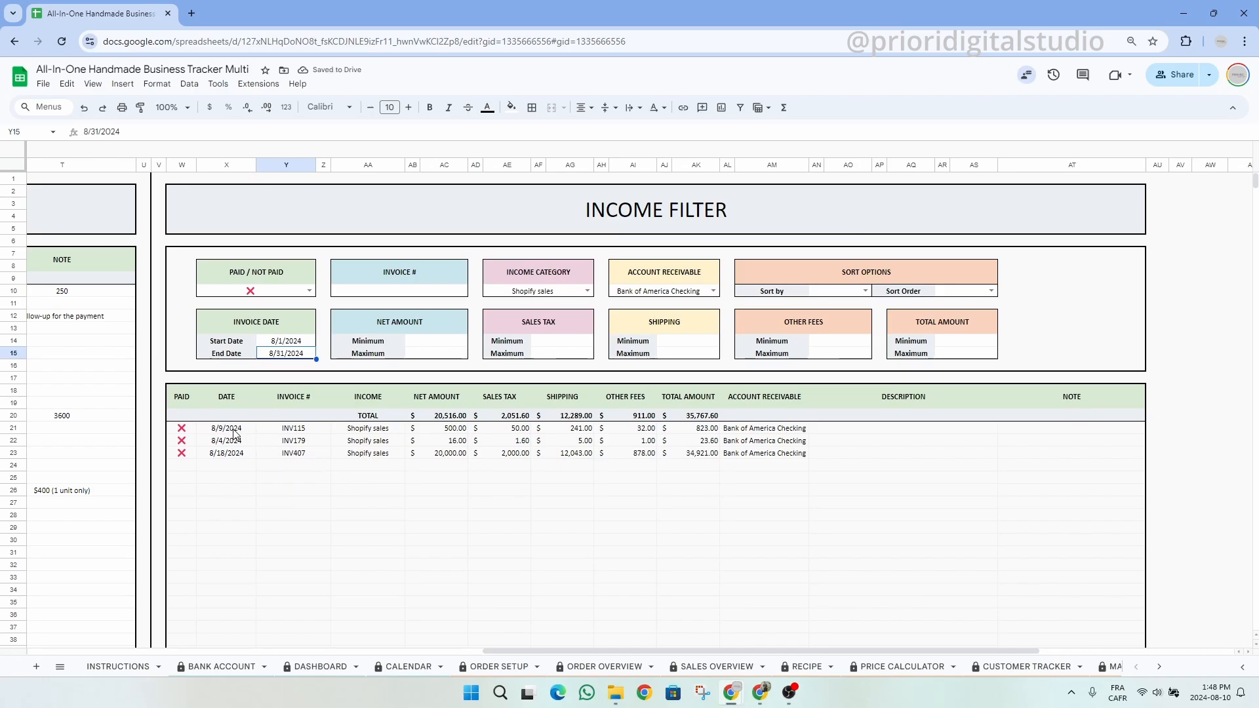
left_click_drag(235, 434, 803, 440)
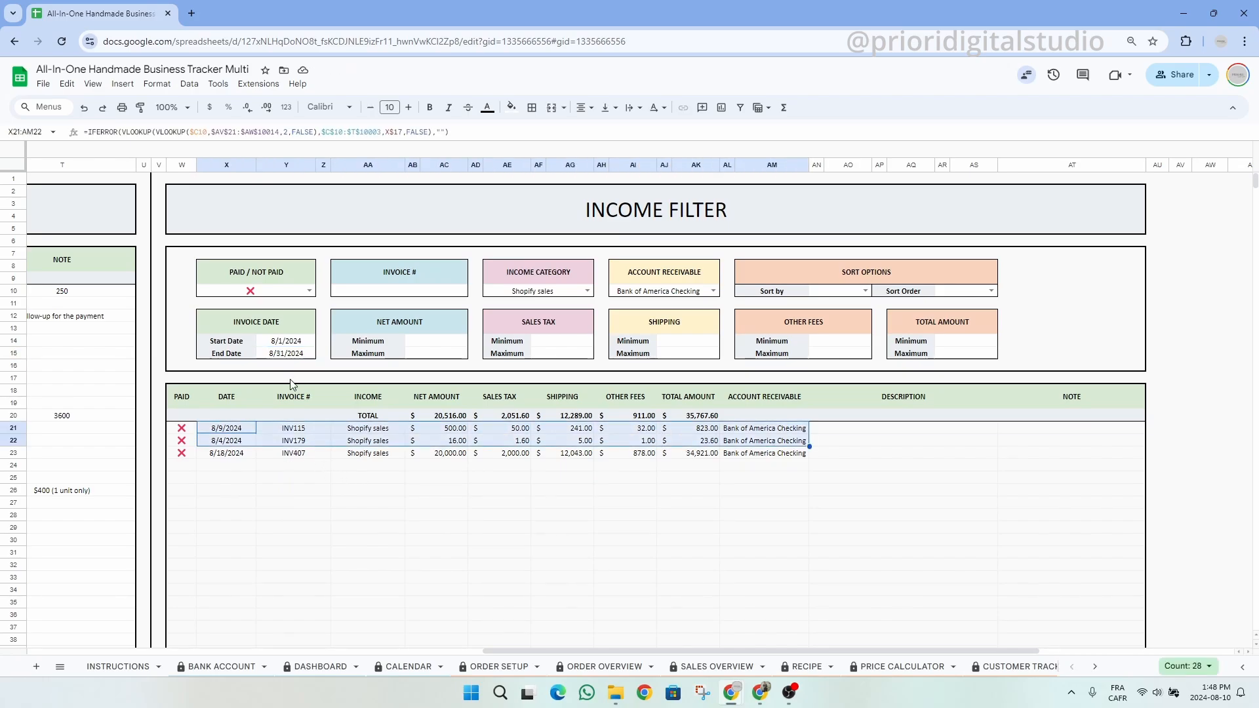
- Clear the invoice date, account receivable, income category and paid status filters of the Income Filter
left_click(295, 343)
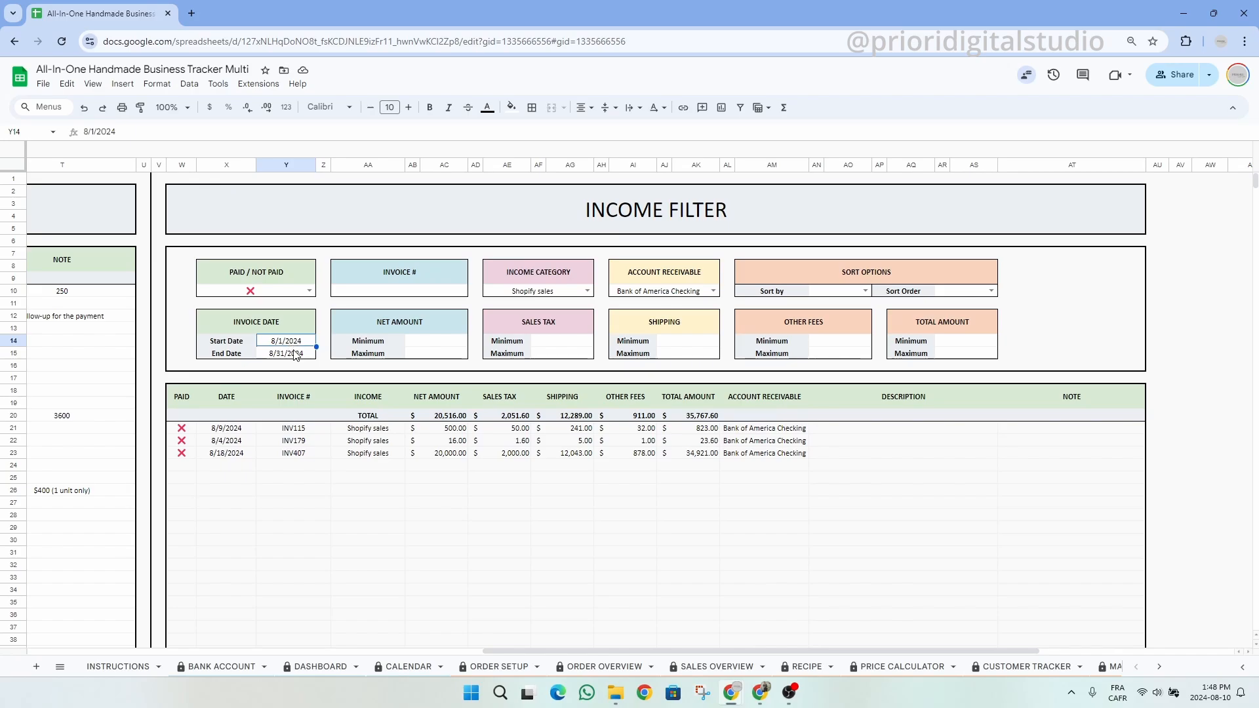
left_click(295, 354, "shift")
key("Delete")
left_click(692, 296)
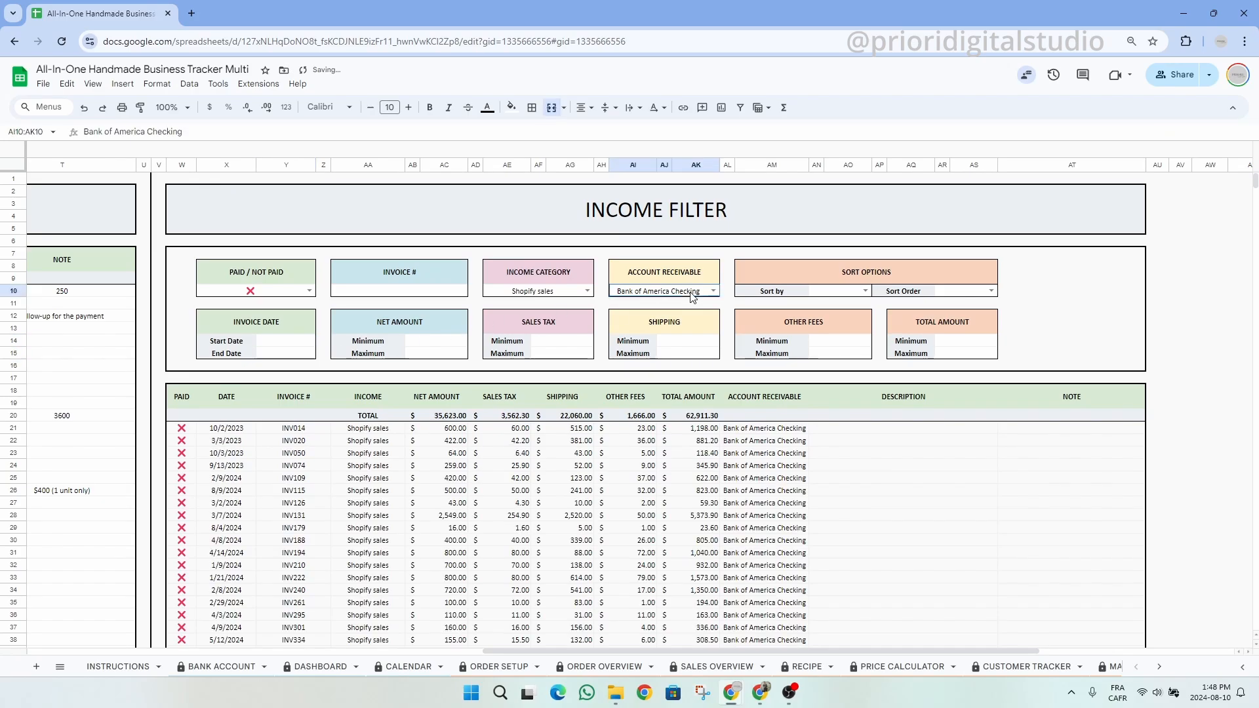
key("Delete")
left_click(534, 291)
key("Delete")
left_click(266, 293)
key("Delete")
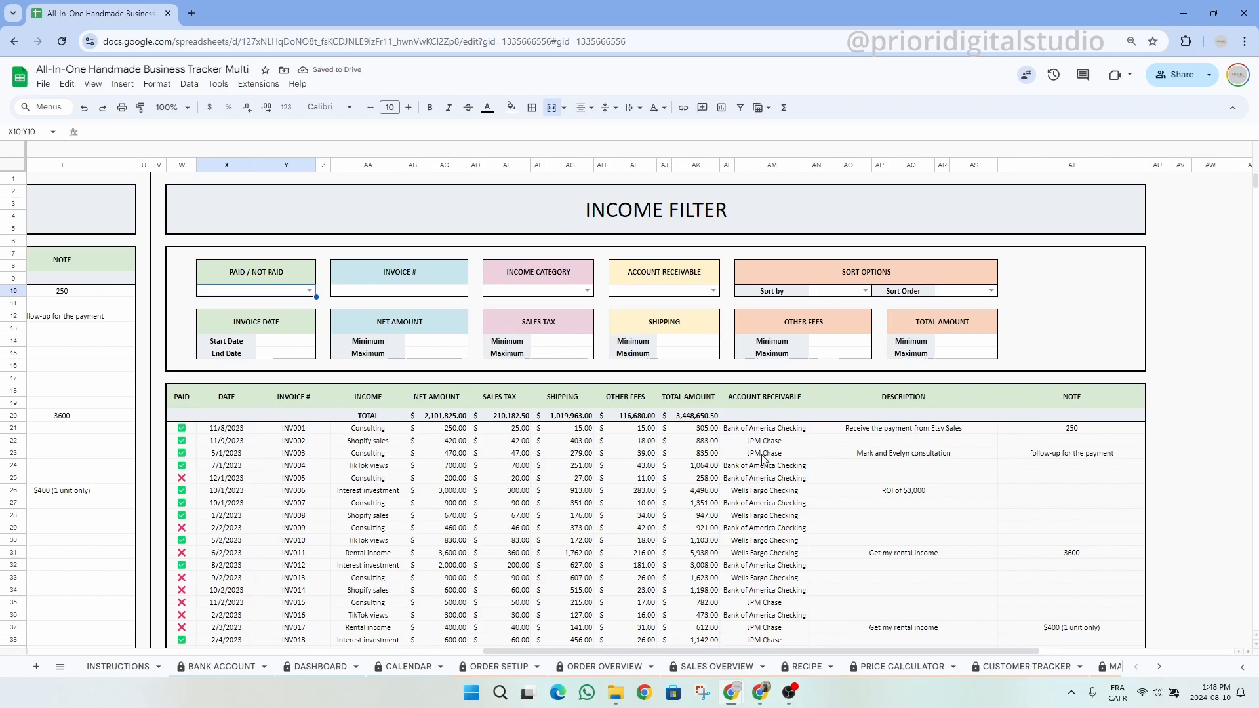
- Open the Expenses sheet and examine its date, invoice number and expenses columns, including the first entry's category options
key("ctrl+Page_Down")
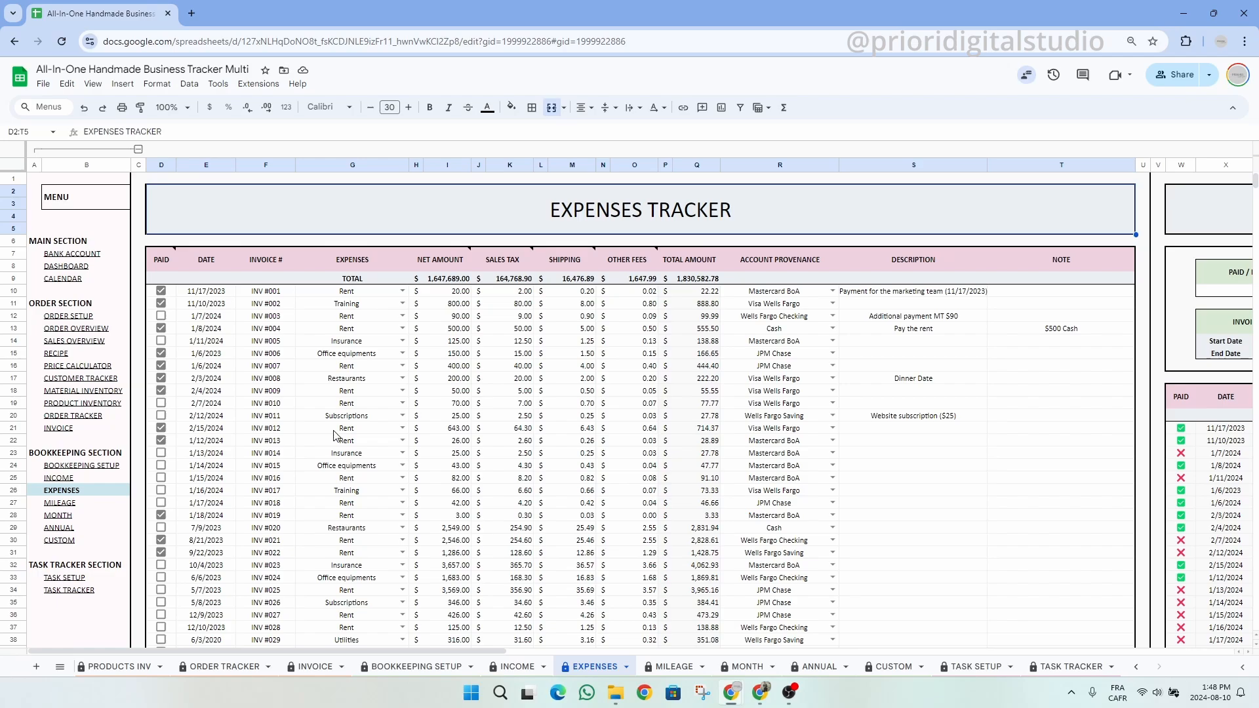
left_click(278, 262)
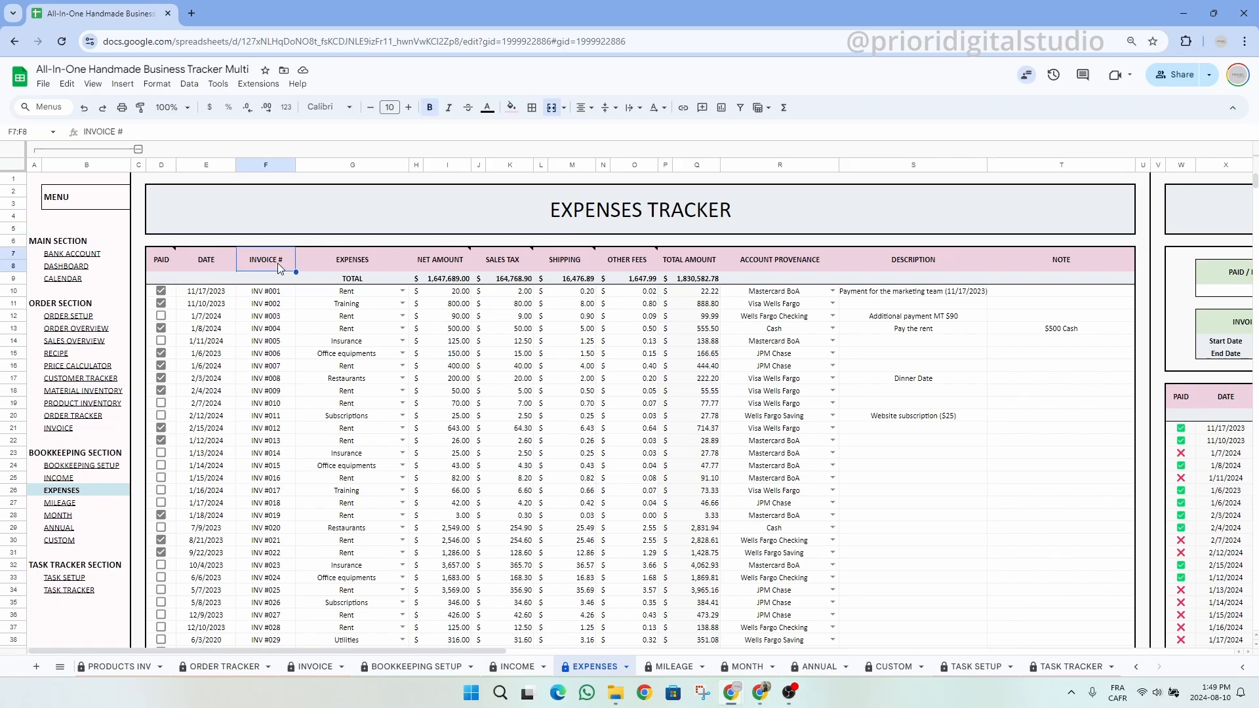
left_click(214, 261)
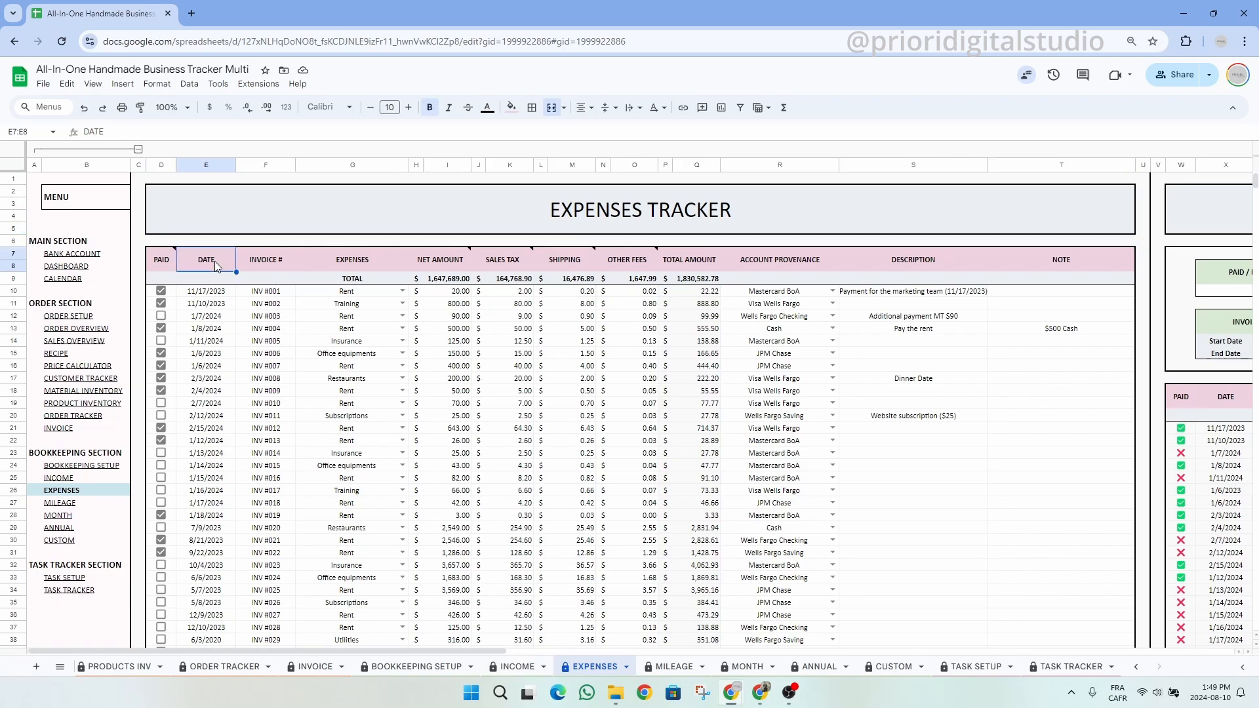
left_click(269, 263)
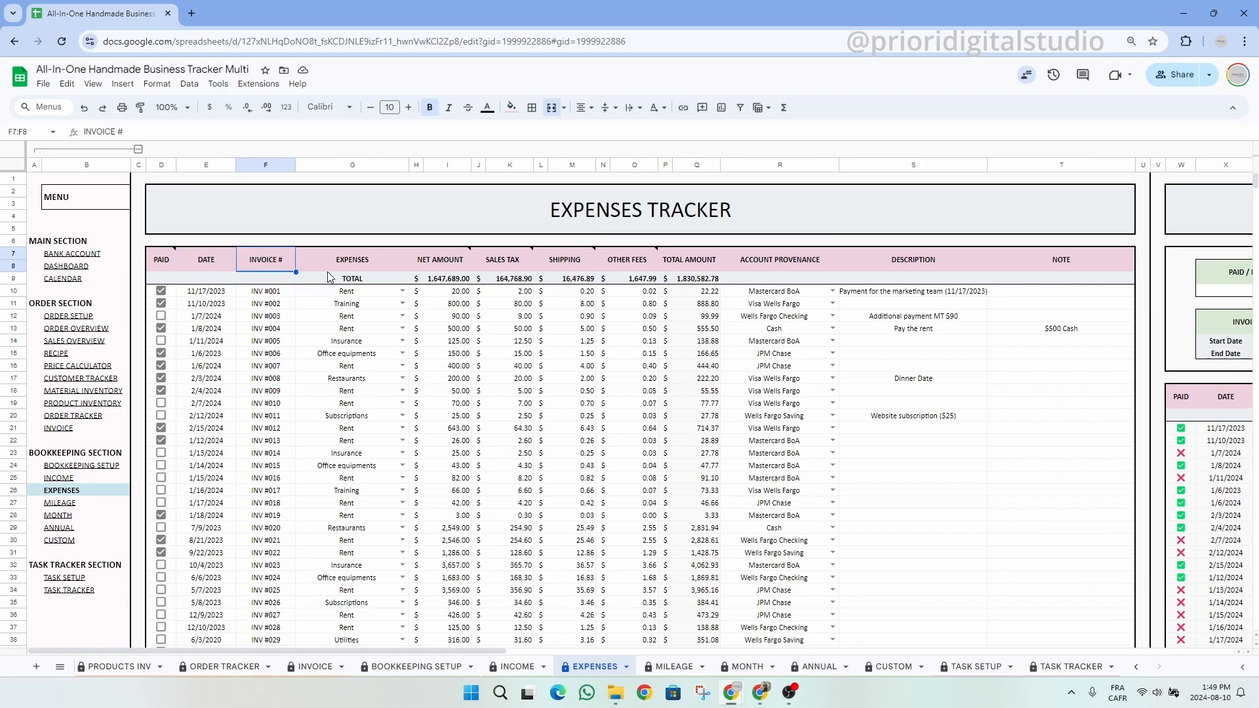
left_click(377, 267)
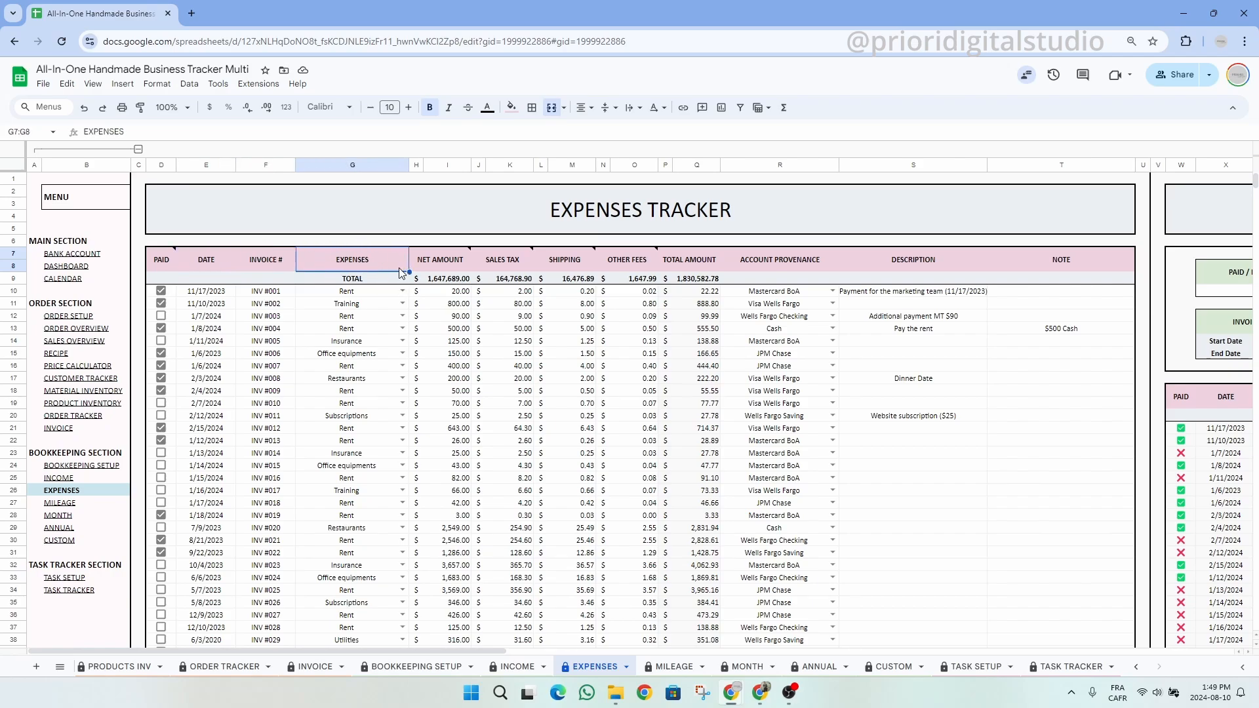
left_click(401, 291)
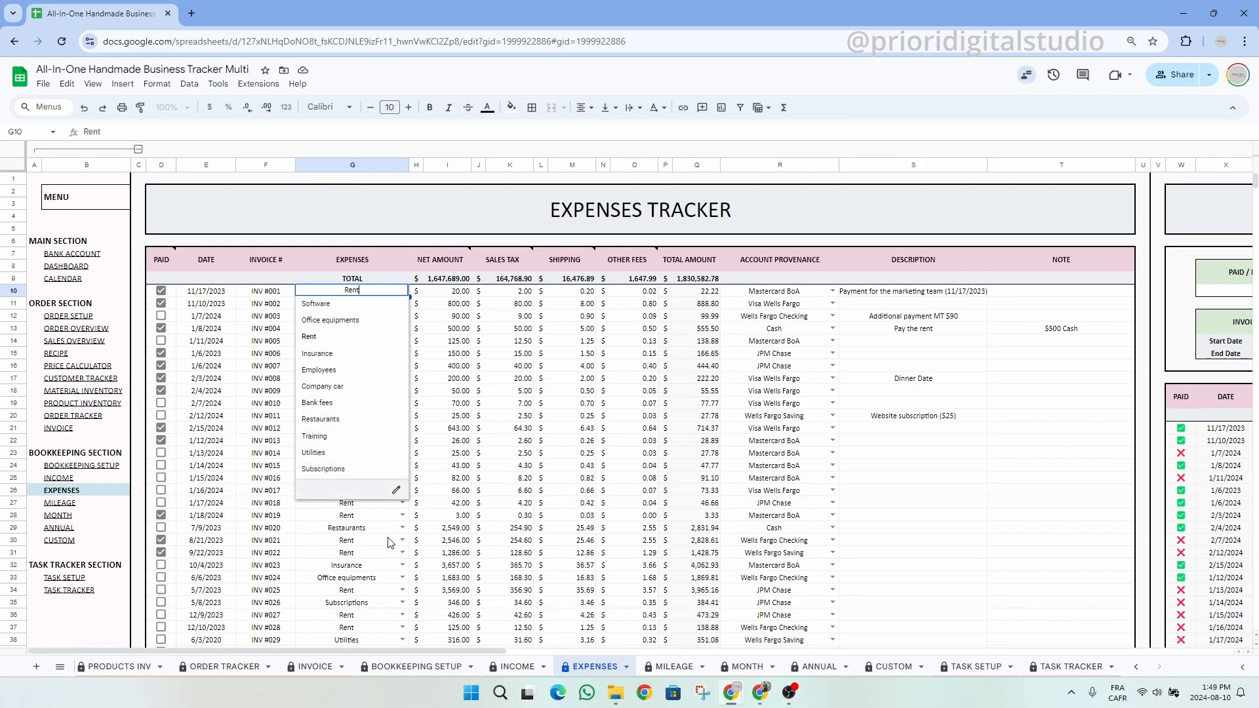
- Examine the net amount, sales tax and shipping columns of the expenses tracker, including the sales tax formula
left_click(439, 264)
left_click(441, 305)
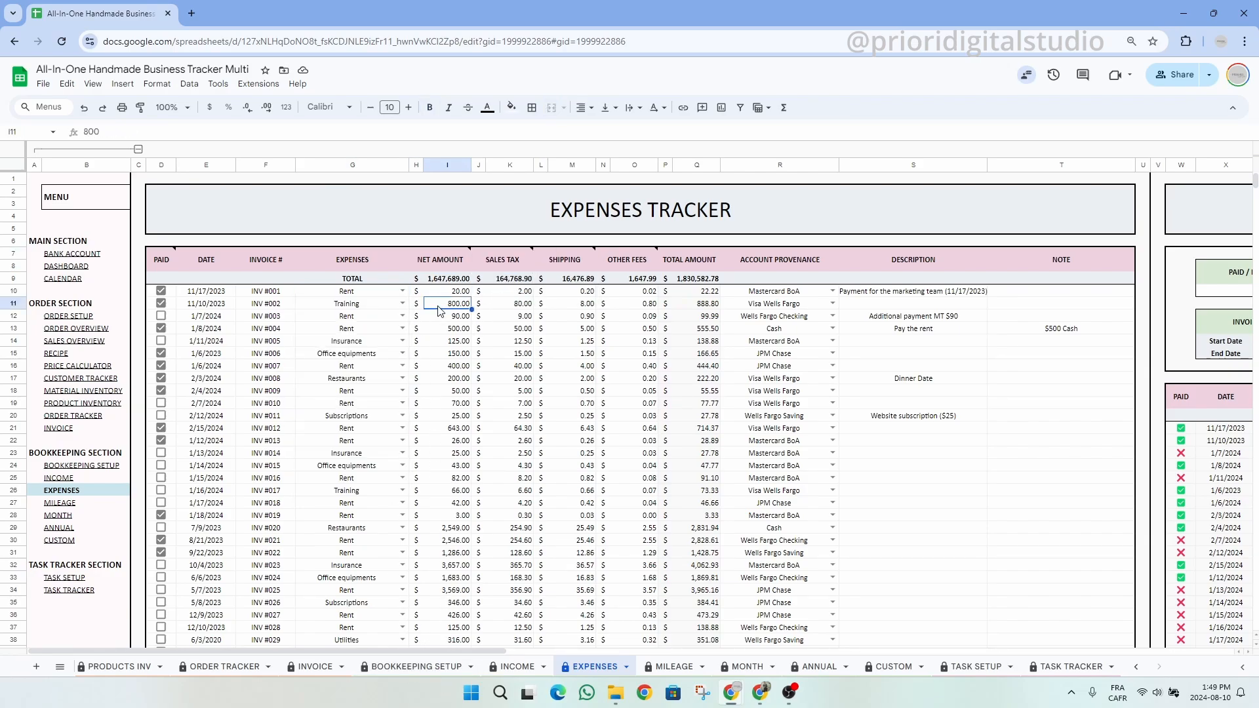
left_click(500, 314)
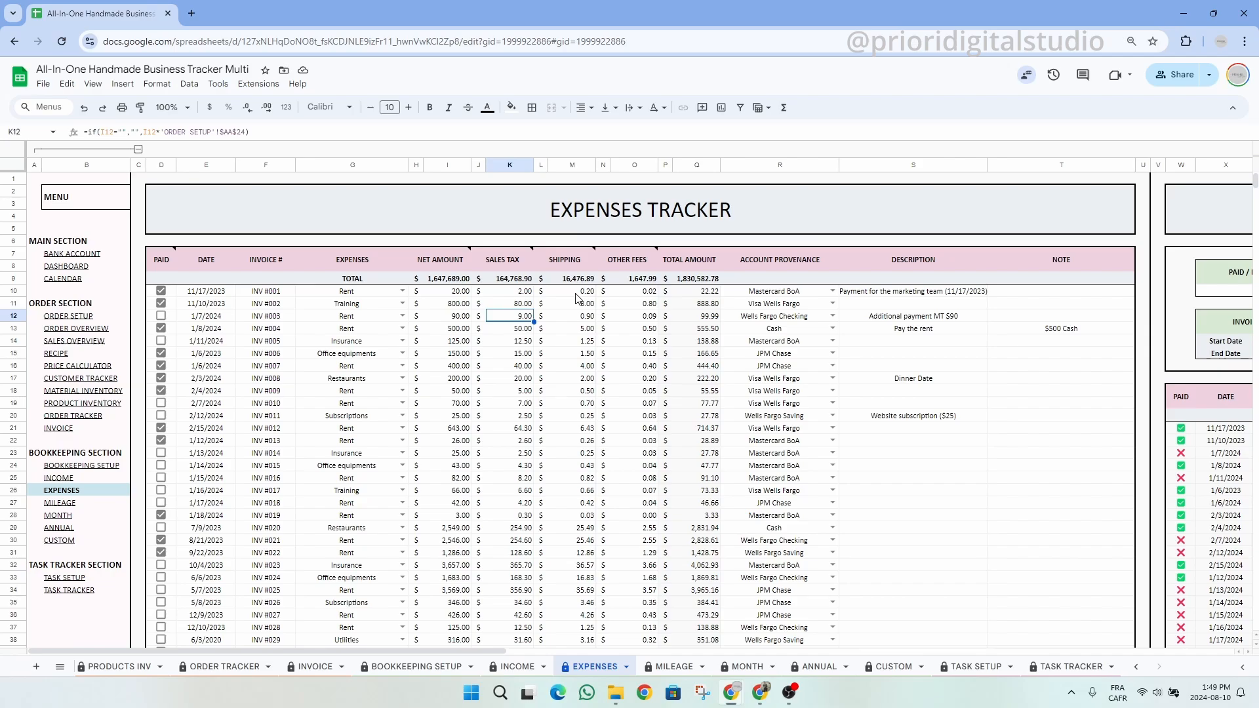
left_click(569, 269)
left_click(574, 295)
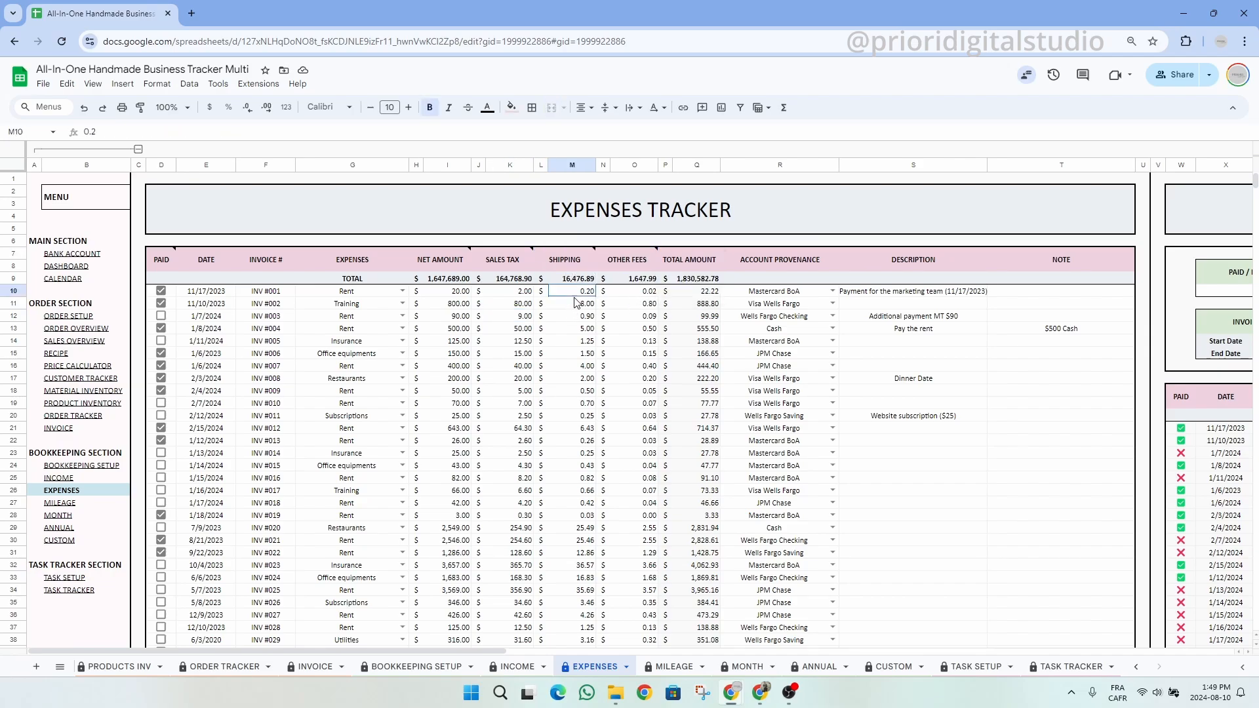
left_click(639, 304)
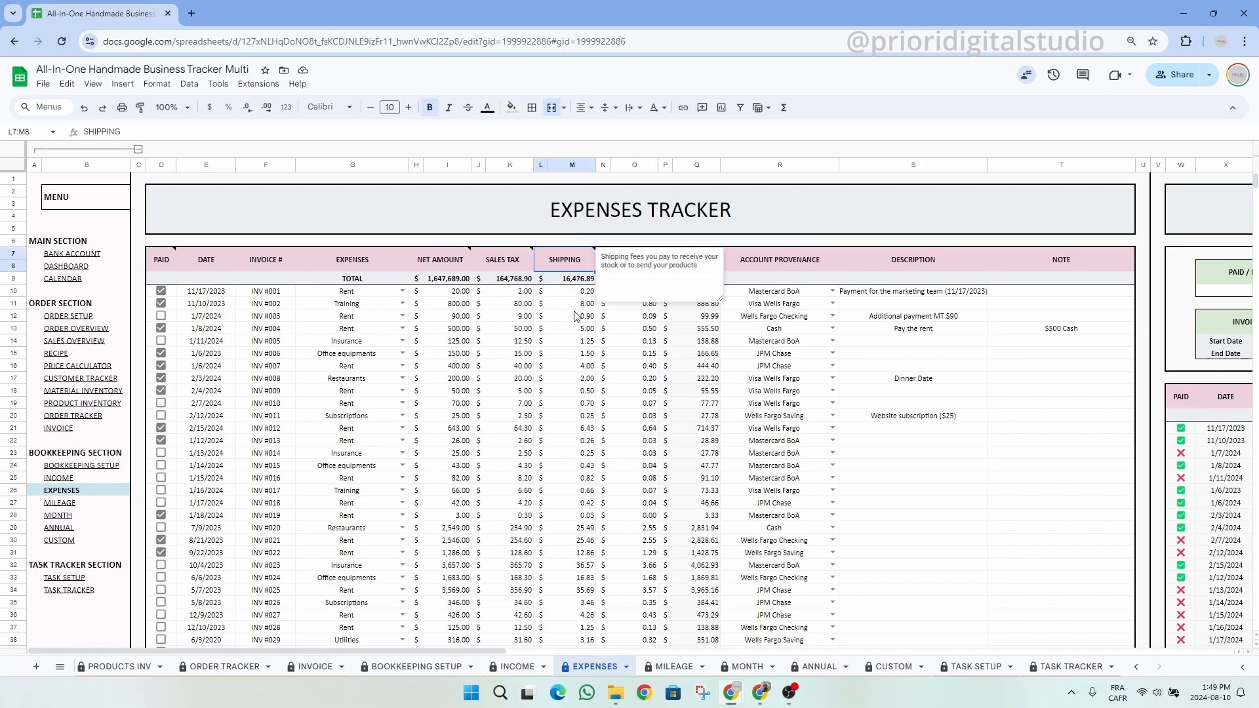
- Examine the other fees column with its header note and the total amount formulas of the expenses tracker
left_click(636, 269)
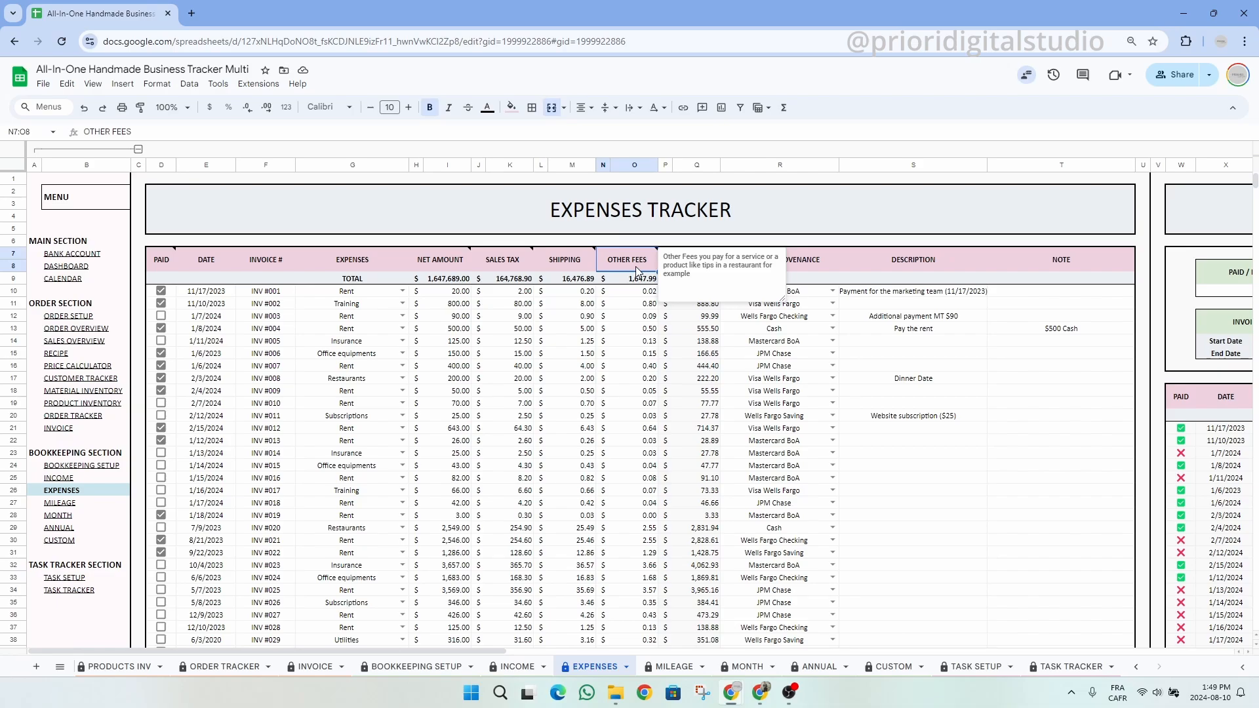
left_click(638, 307)
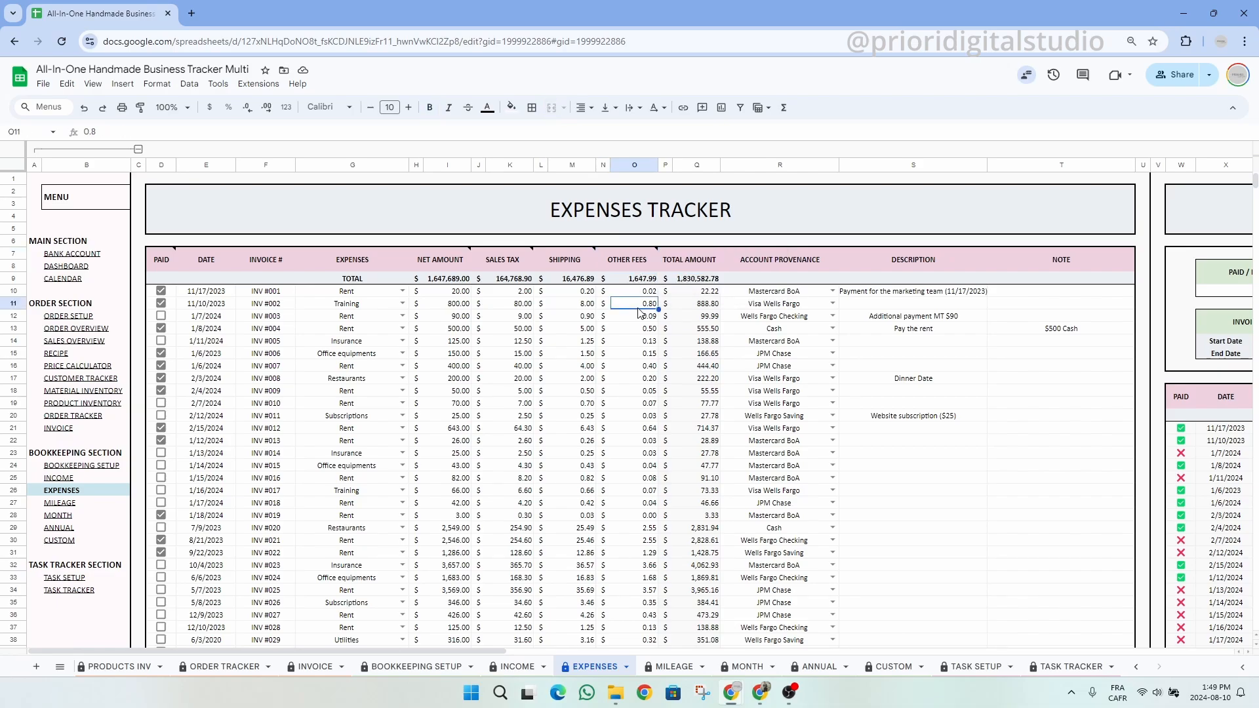
left_click(702, 294)
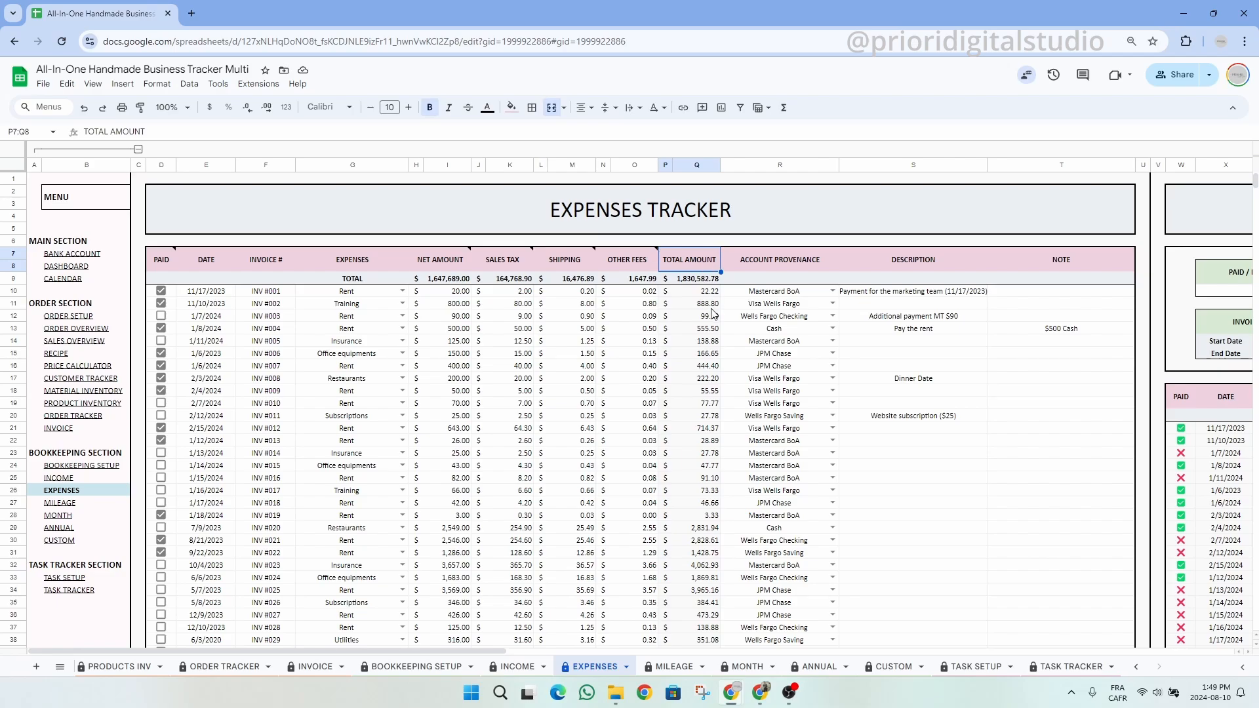
left_click_drag(710, 295, 709, 457)
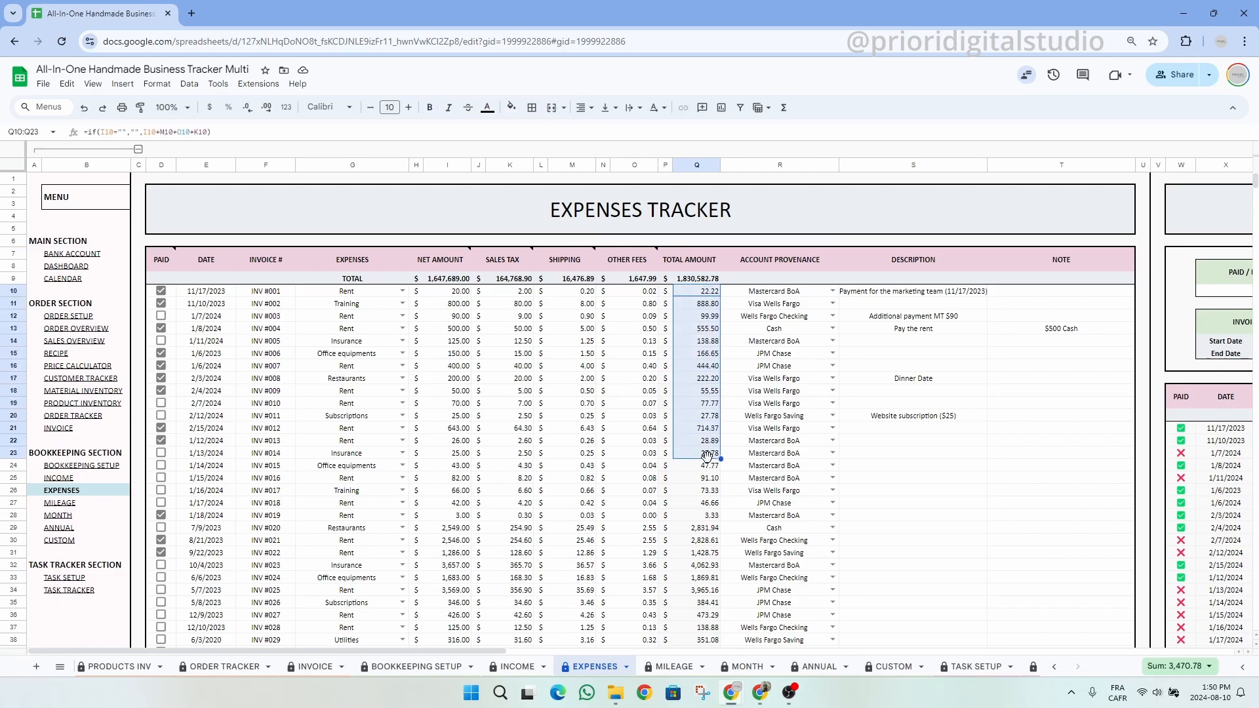
- Examine the first expense's account provenance options, its description and note cells, and the note on the Paid header
left_click(820, 295)
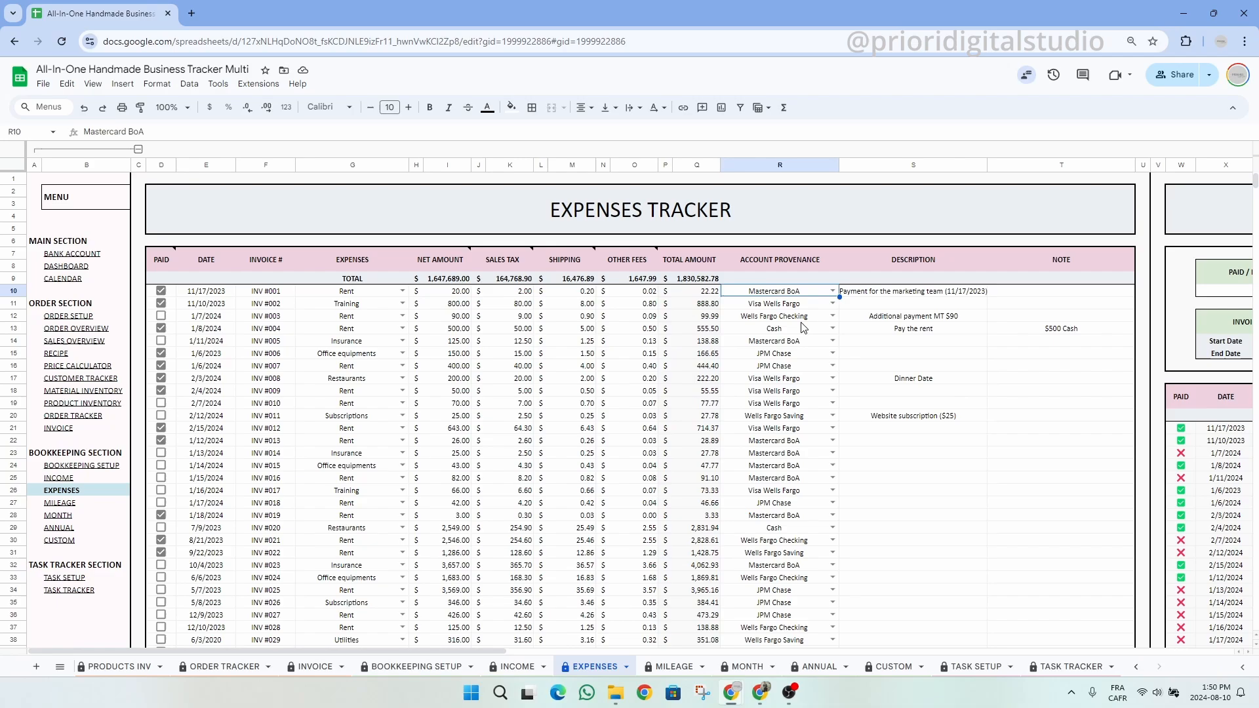
left_click(801, 263)
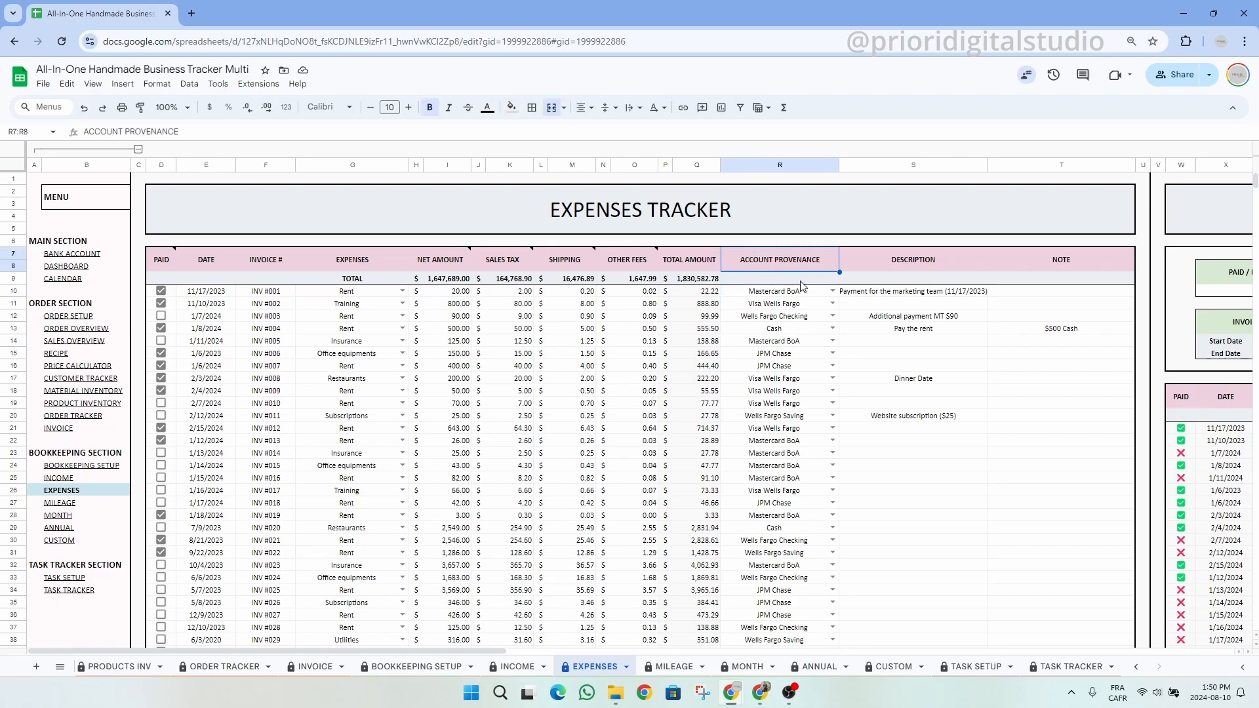
left_click(831, 291)
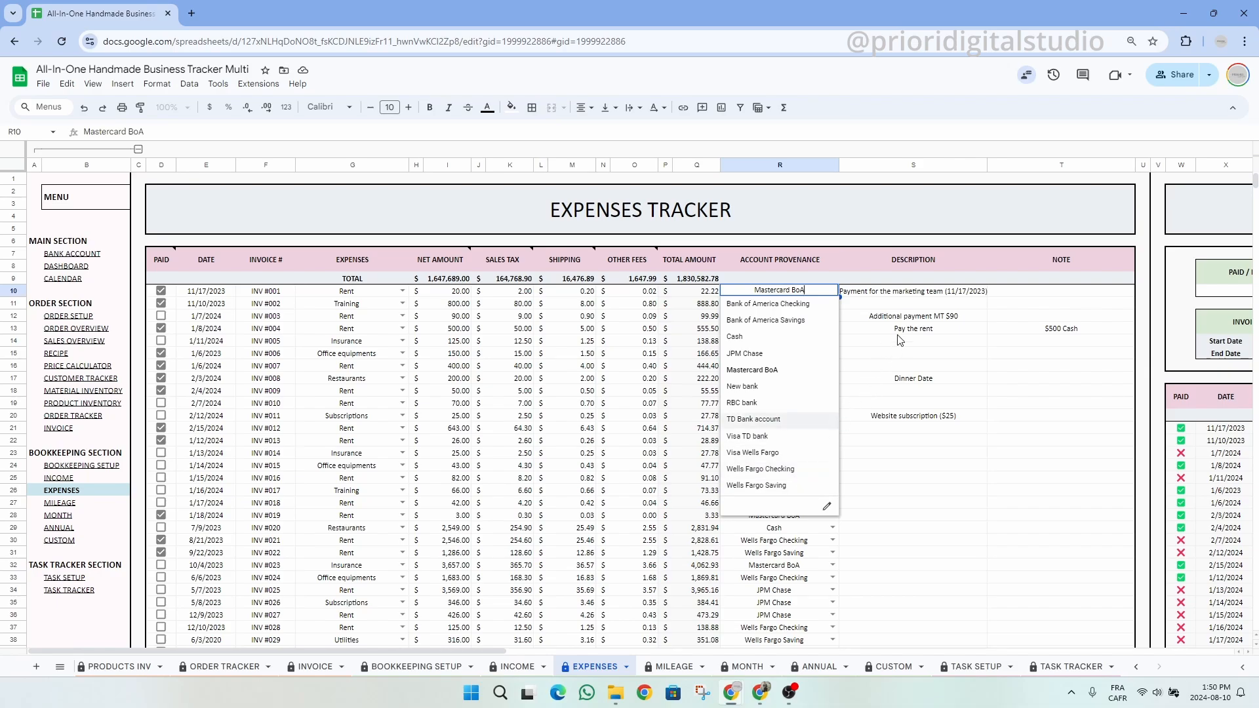
left_click(921, 297)
left_click(1044, 296)
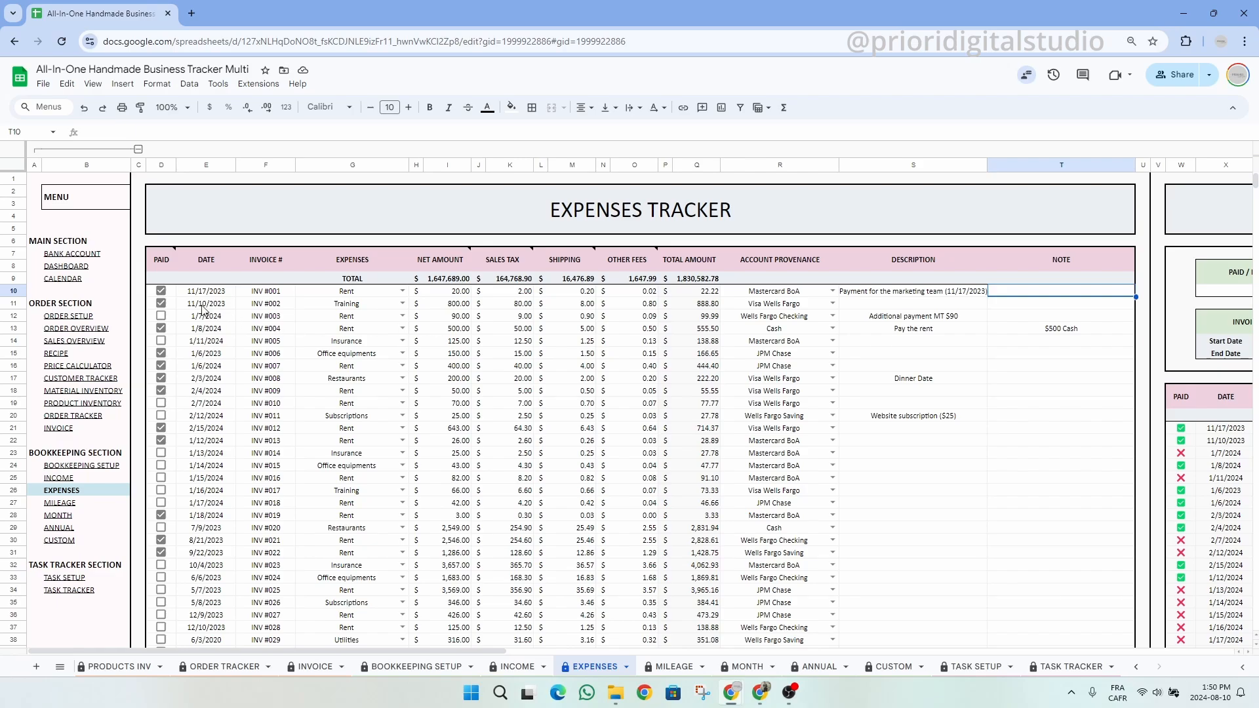
left_click(172, 265)
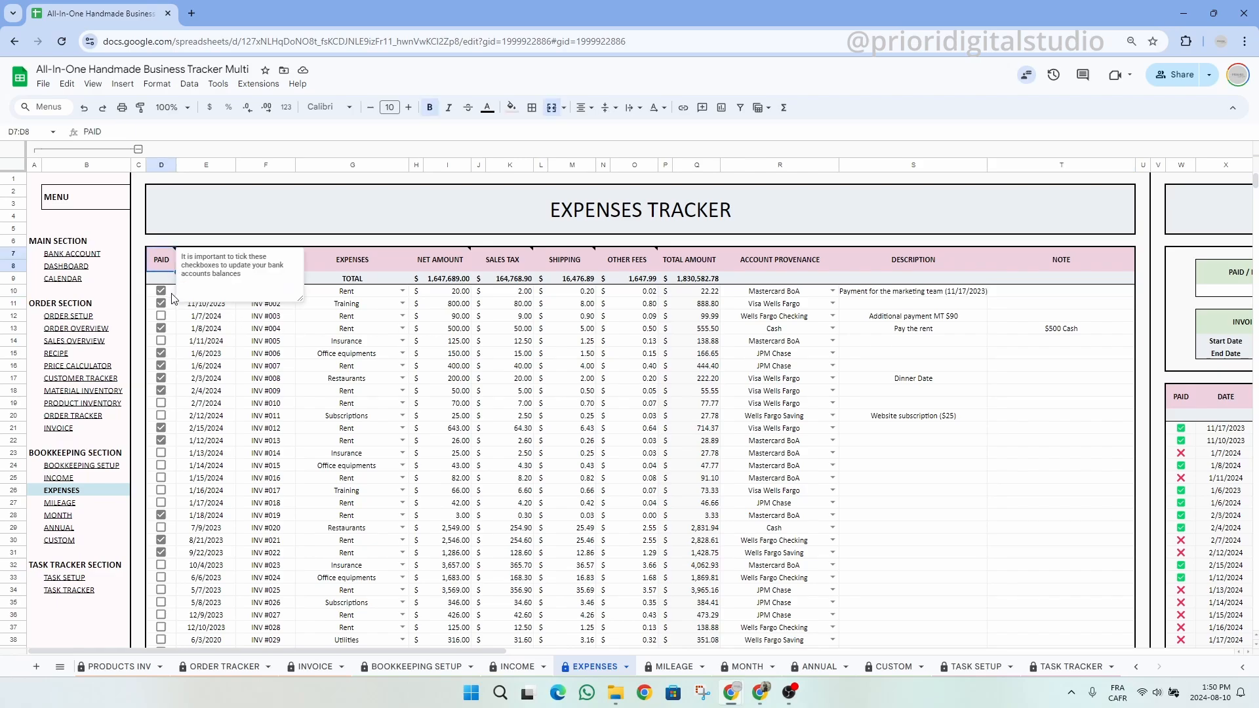
- Mark the expenses INV #014, INV #015, INV #016 and INV #010 as paid in the expenses tracker
left_click_drag(164, 292, 170, 613)
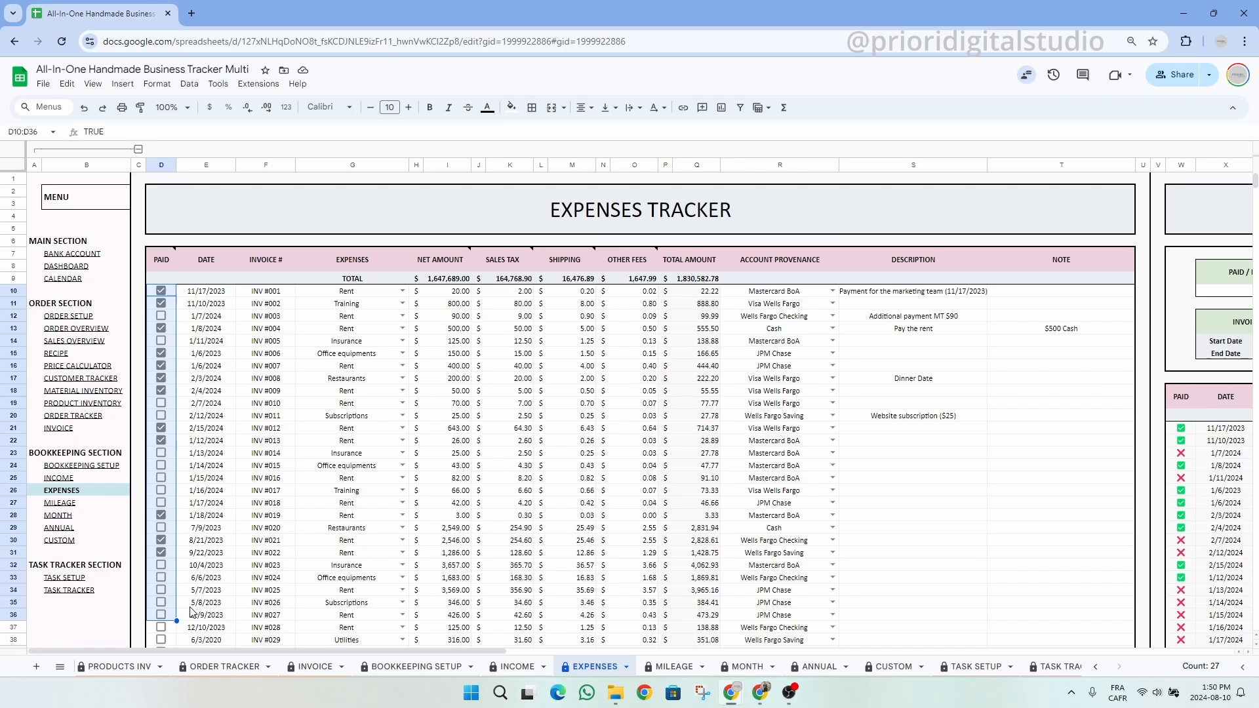
left_click(192, 368)
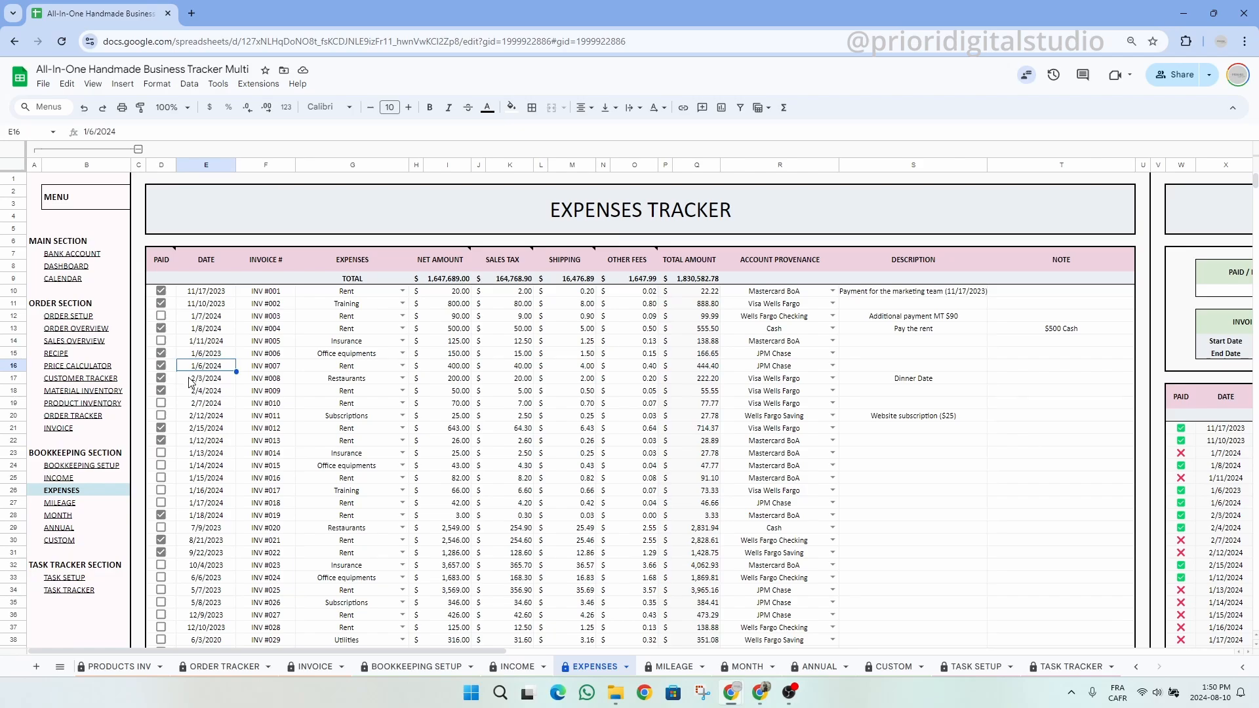
left_click(161, 453)
left_click(161, 466)
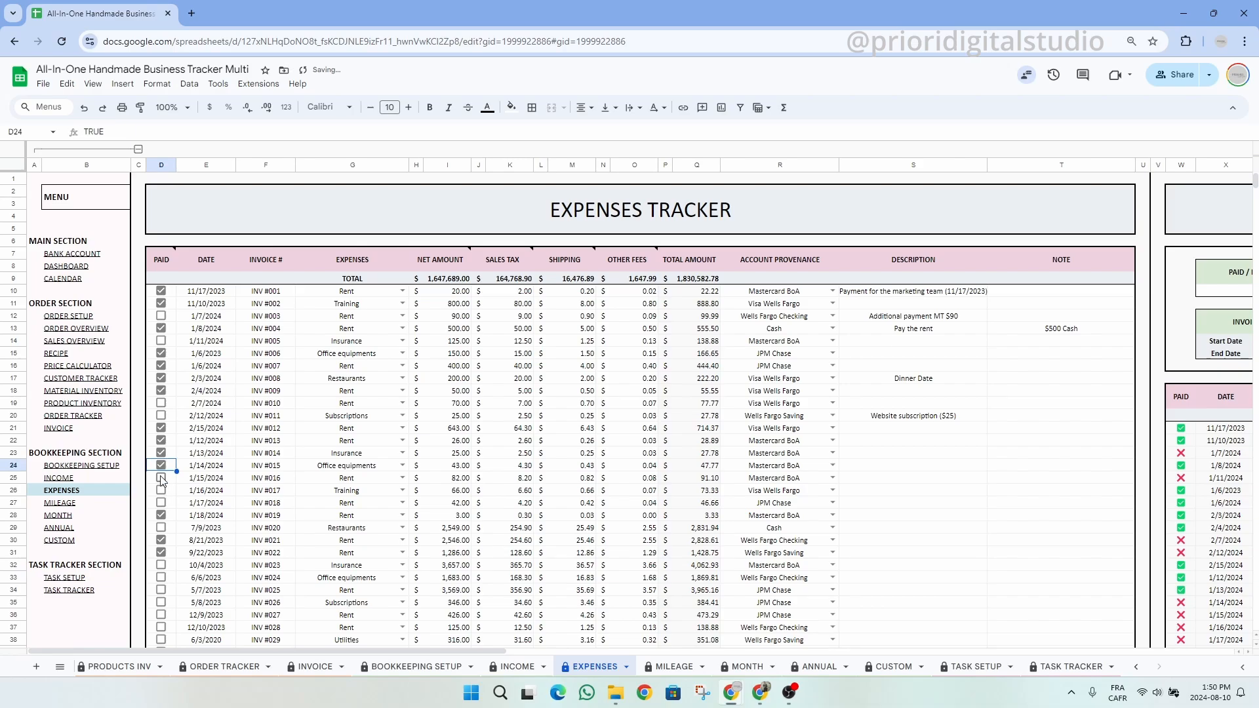
left_click(160, 479)
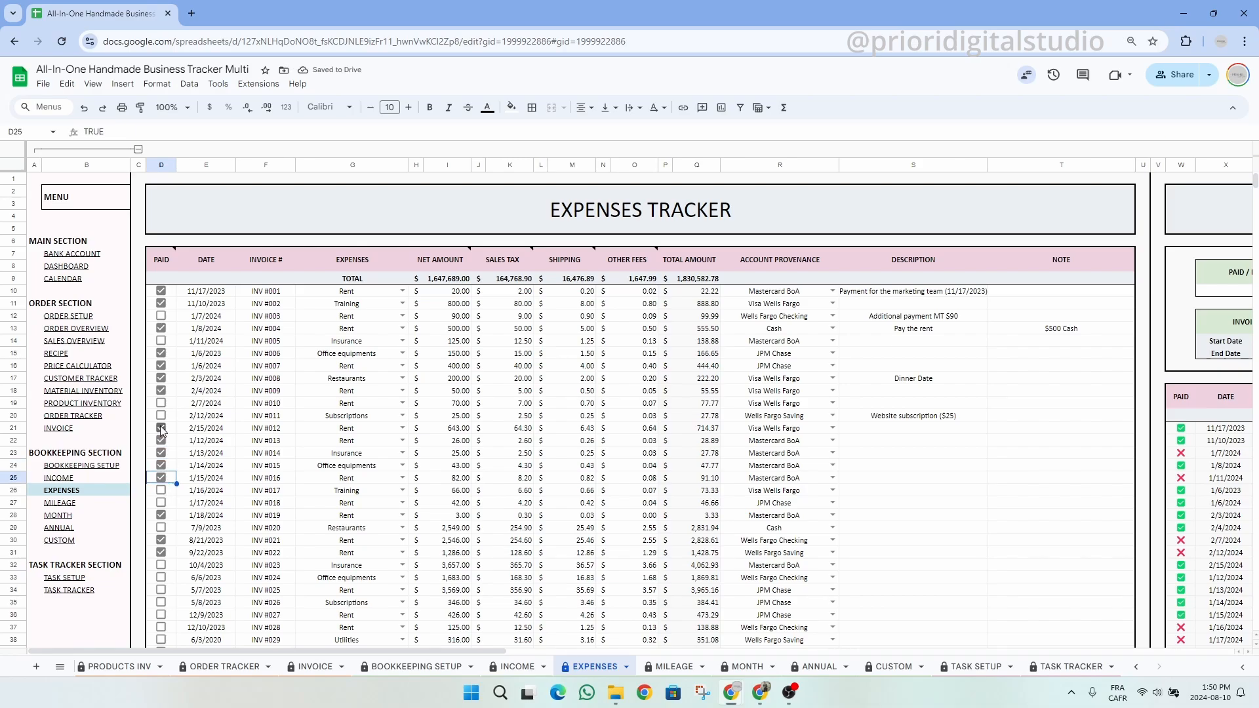
left_click(161, 404)
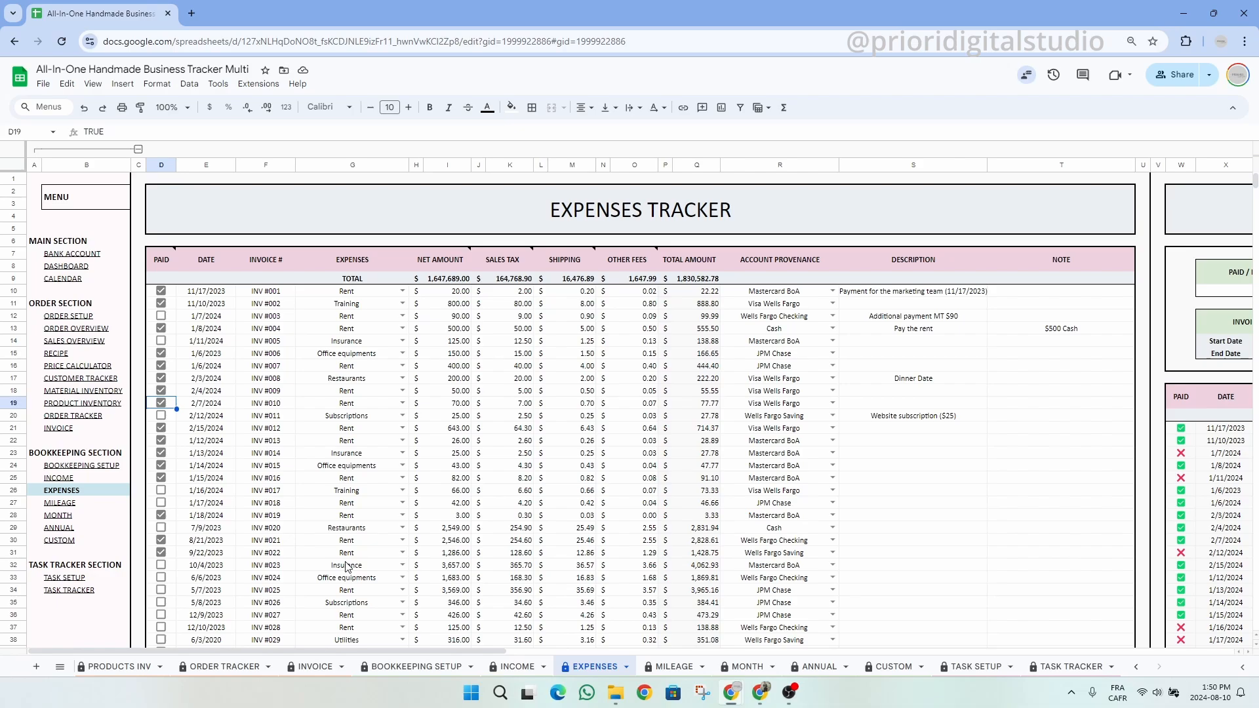
- Locate the Bank Account sheet among the workbook's sheets and examine the Expenses Filter section of the Expenses sheet
scroll(210, 668, "up", 3)
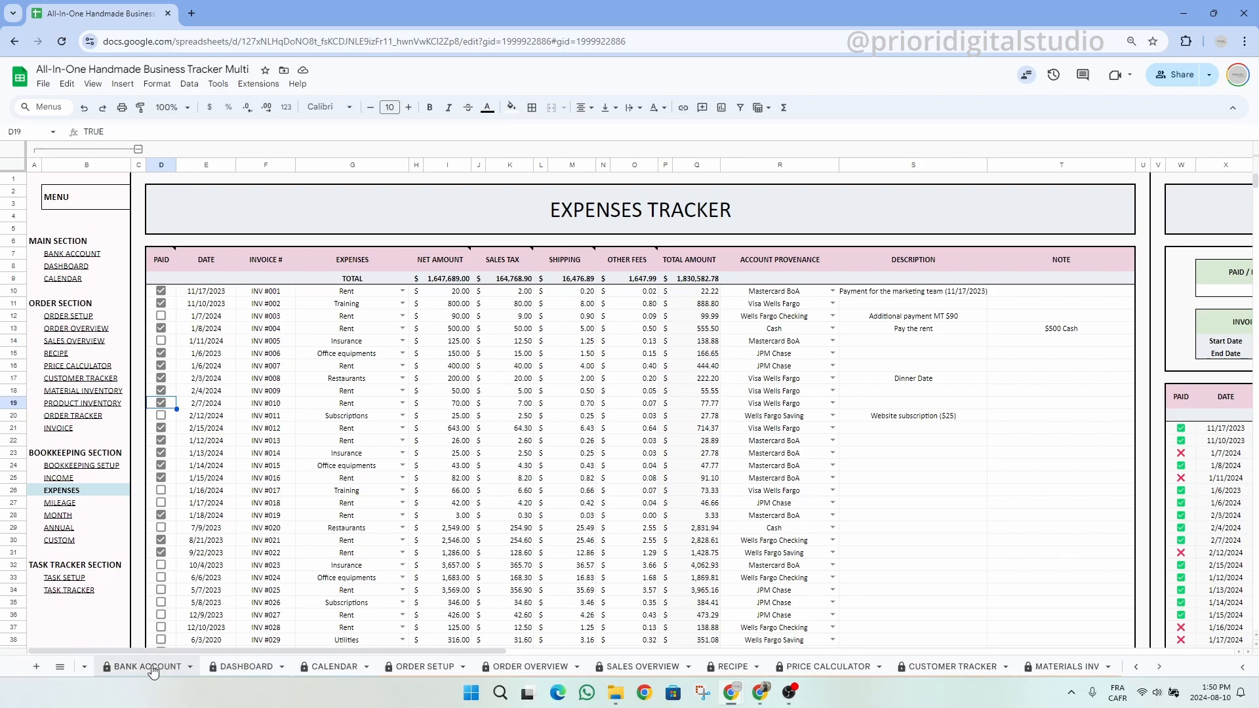
scroll(153, 671, "down", 5)
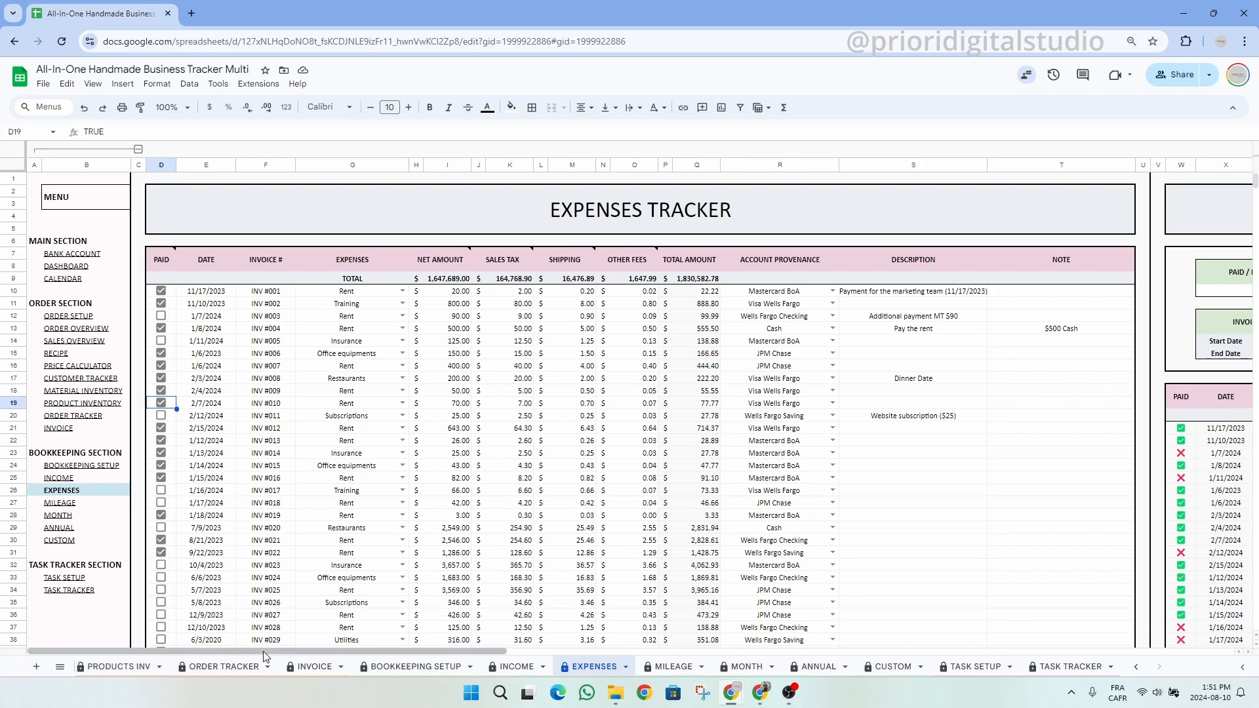
left_click_drag(262, 652, 651, 651)
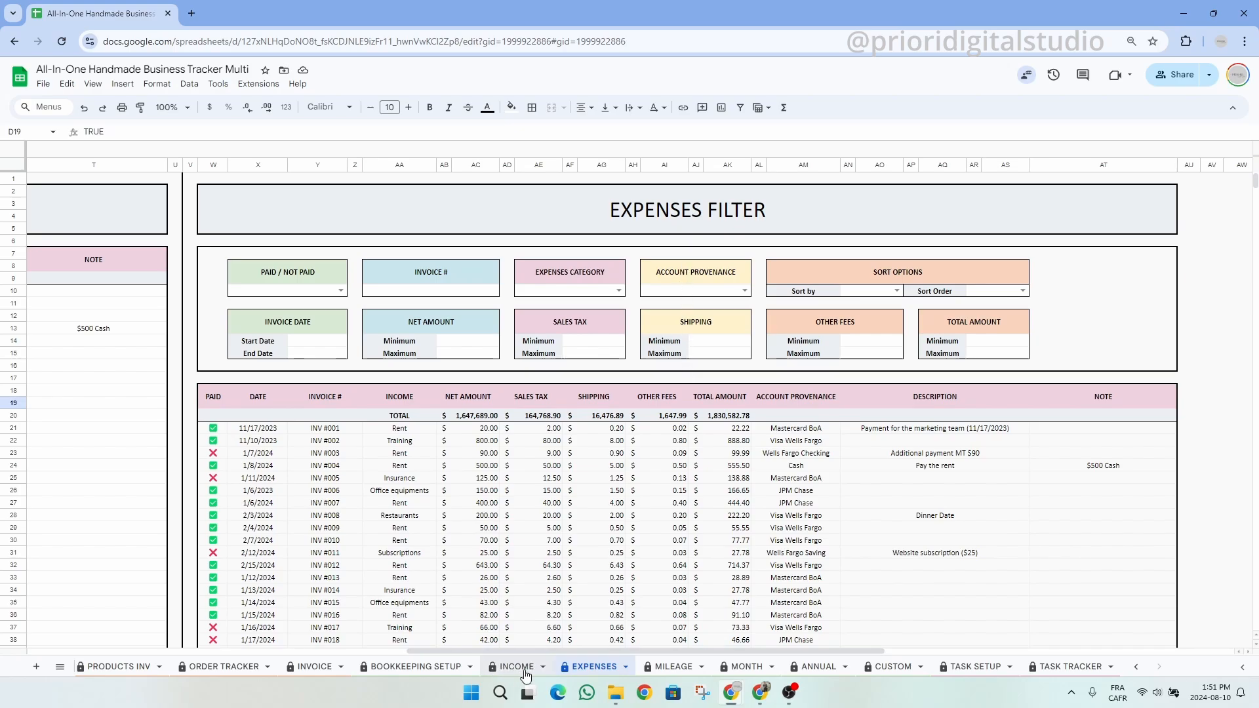
- Open the Mileage sheet and examine its setup section, including the options for kilometers or miles
left_click(673, 667)
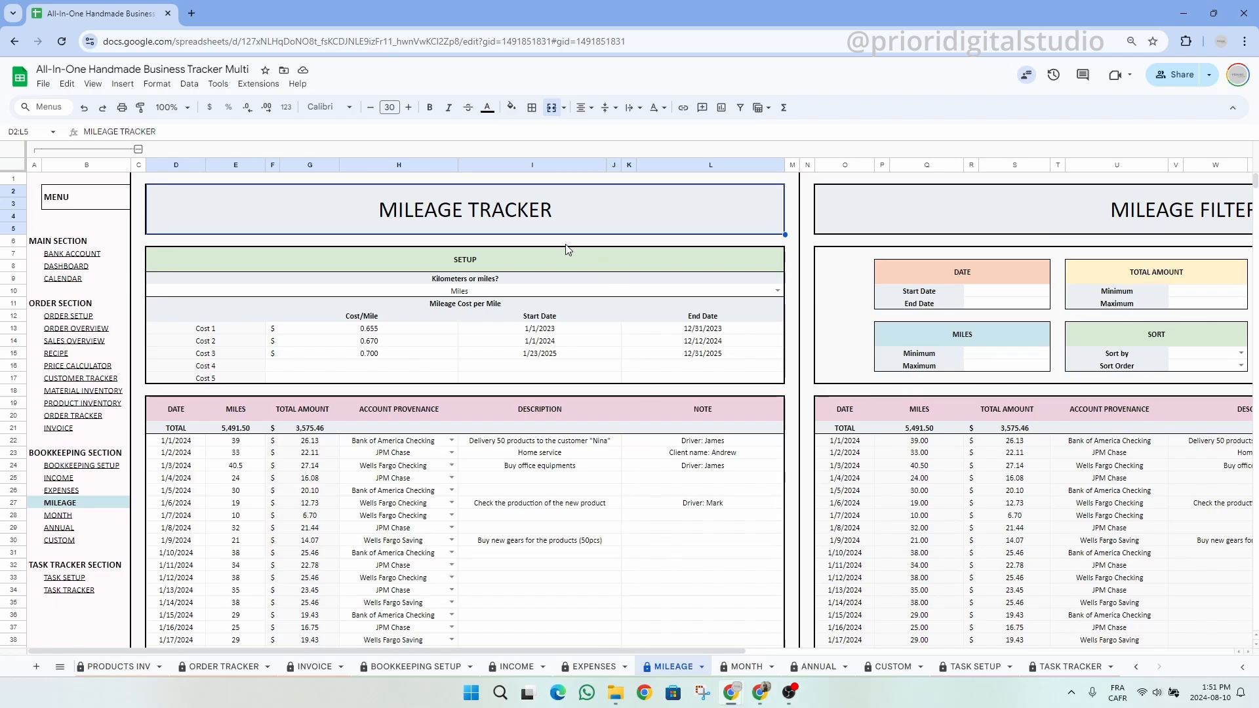
left_click(550, 261)
left_click_drag(550, 262, 549, 385)
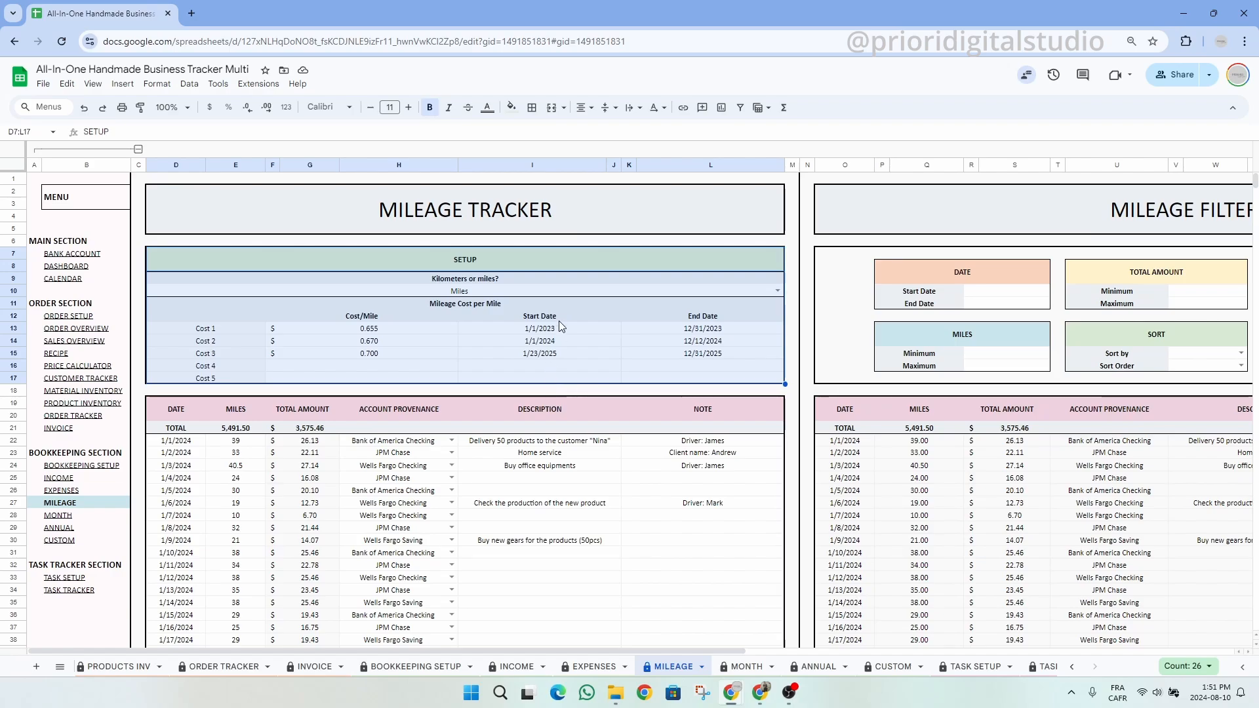
left_click(575, 280)
left_click(655, 291)
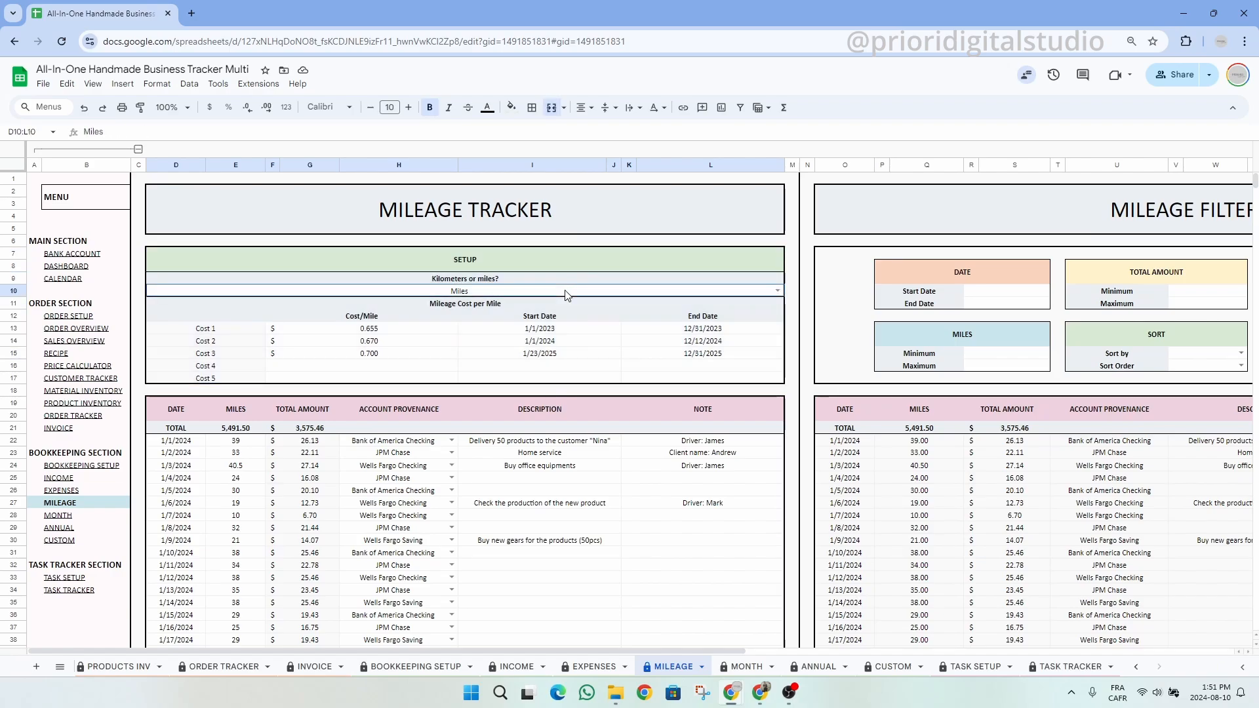
left_click(778, 290)
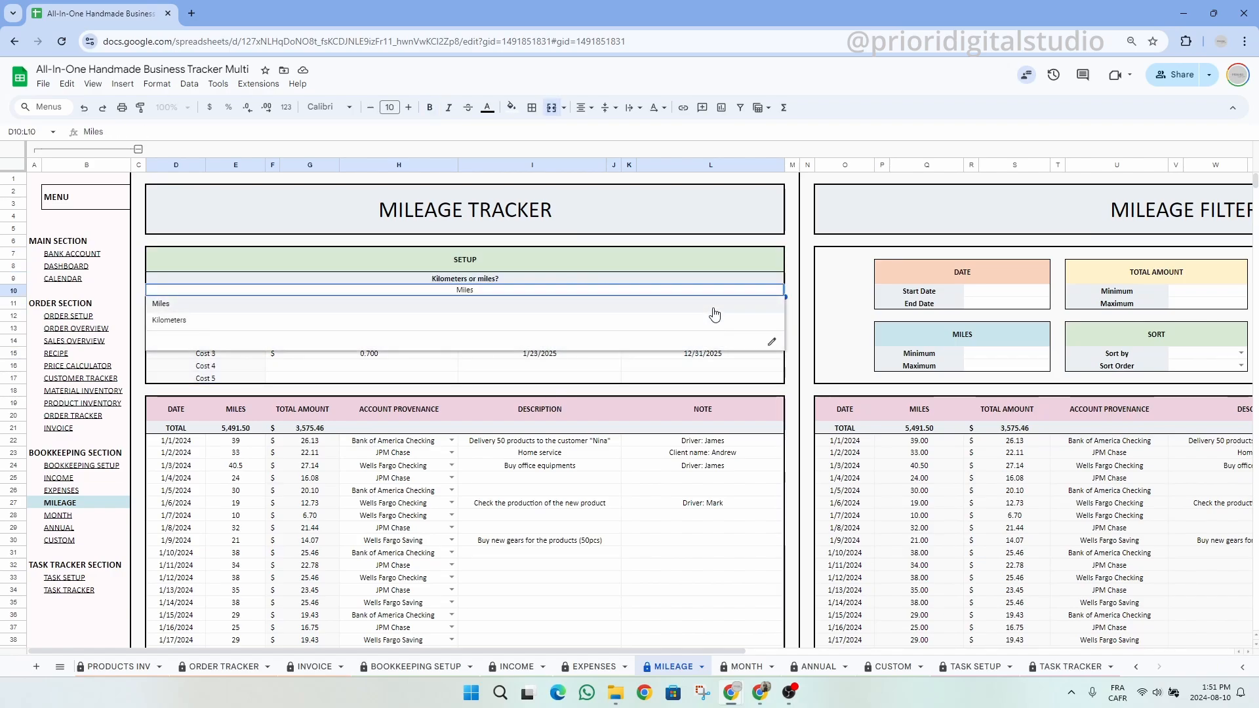
left_click(729, 255)
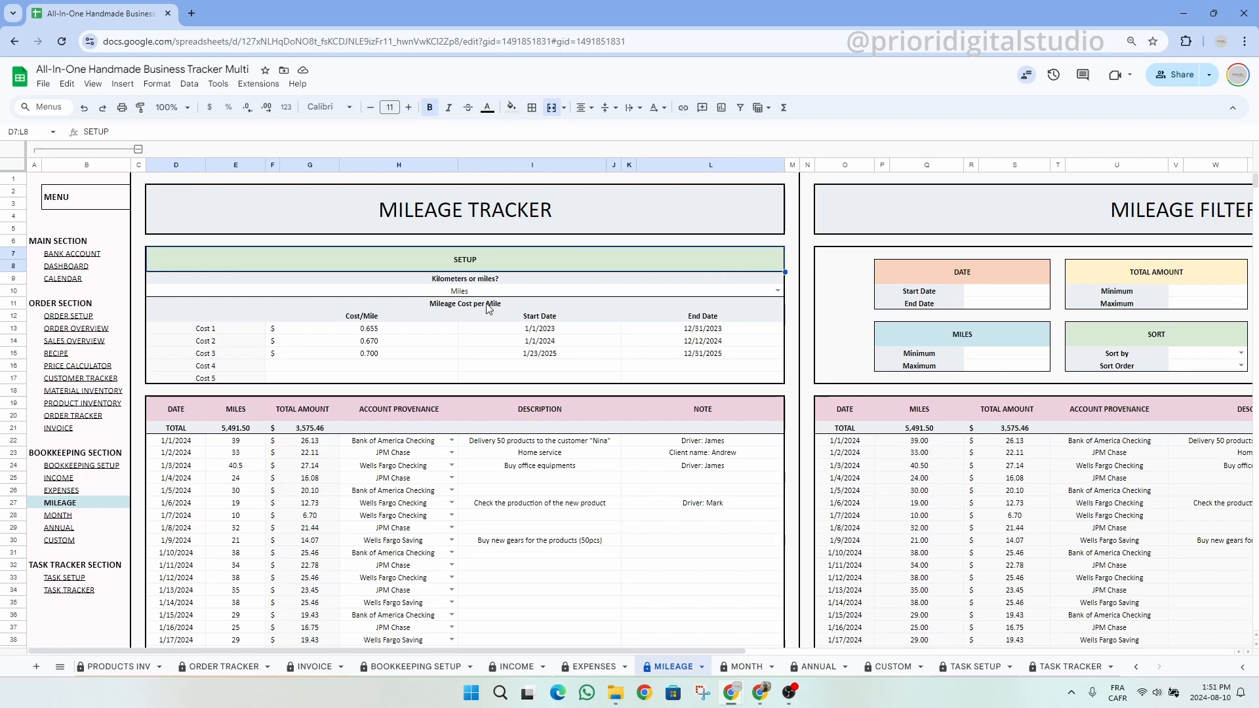
- Examine the Cost 1 row of the mileage setup: its cost per mile, start date and end date
left_click(388, 330)
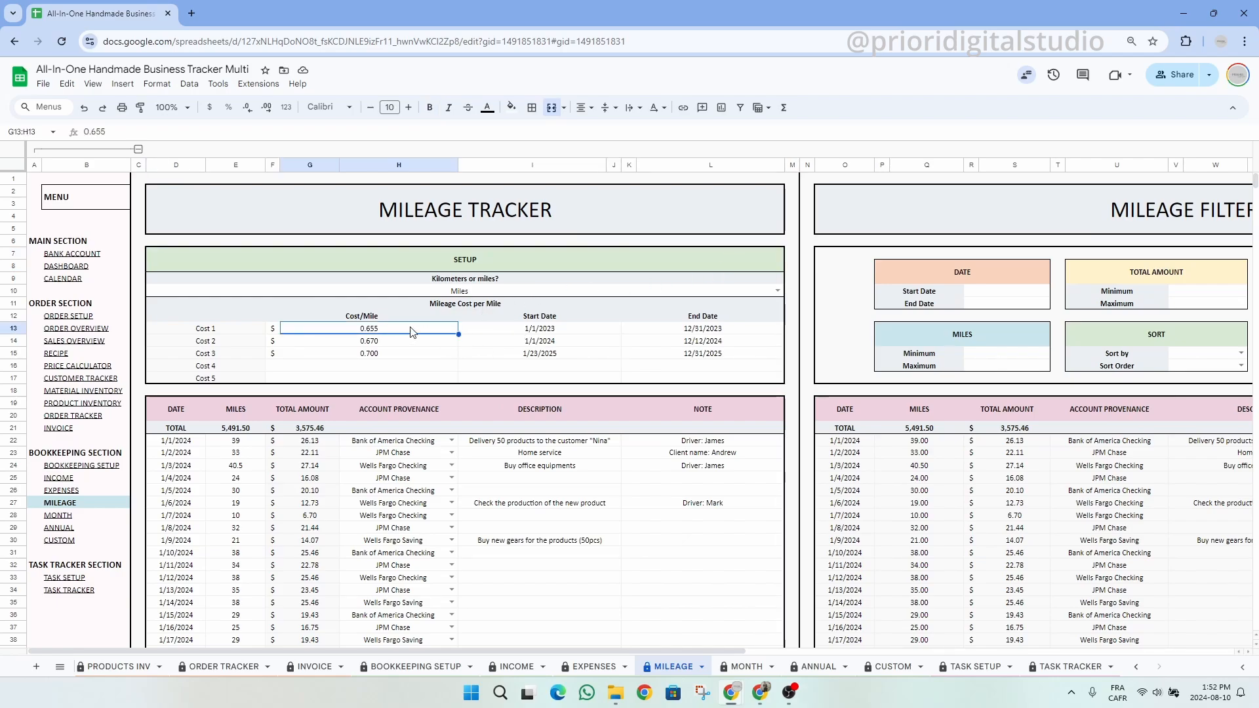
left_click(542, 333)
left_click(727, 335)
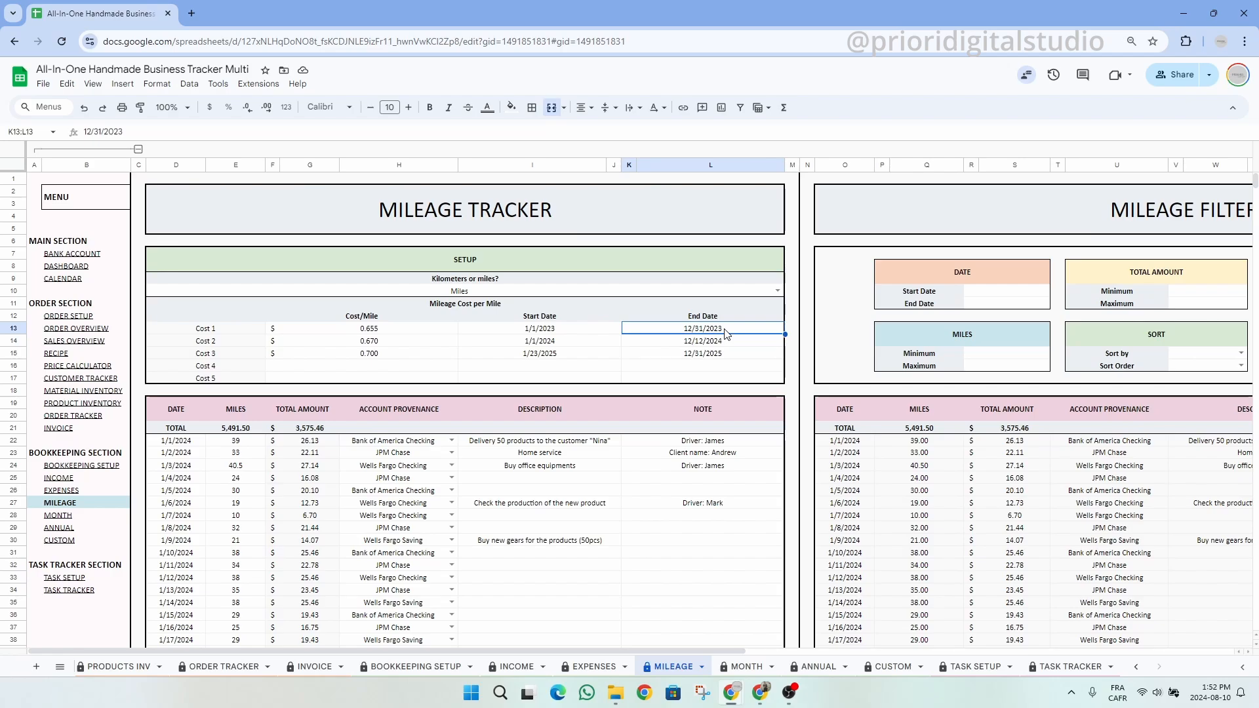
left_click(387, 334)
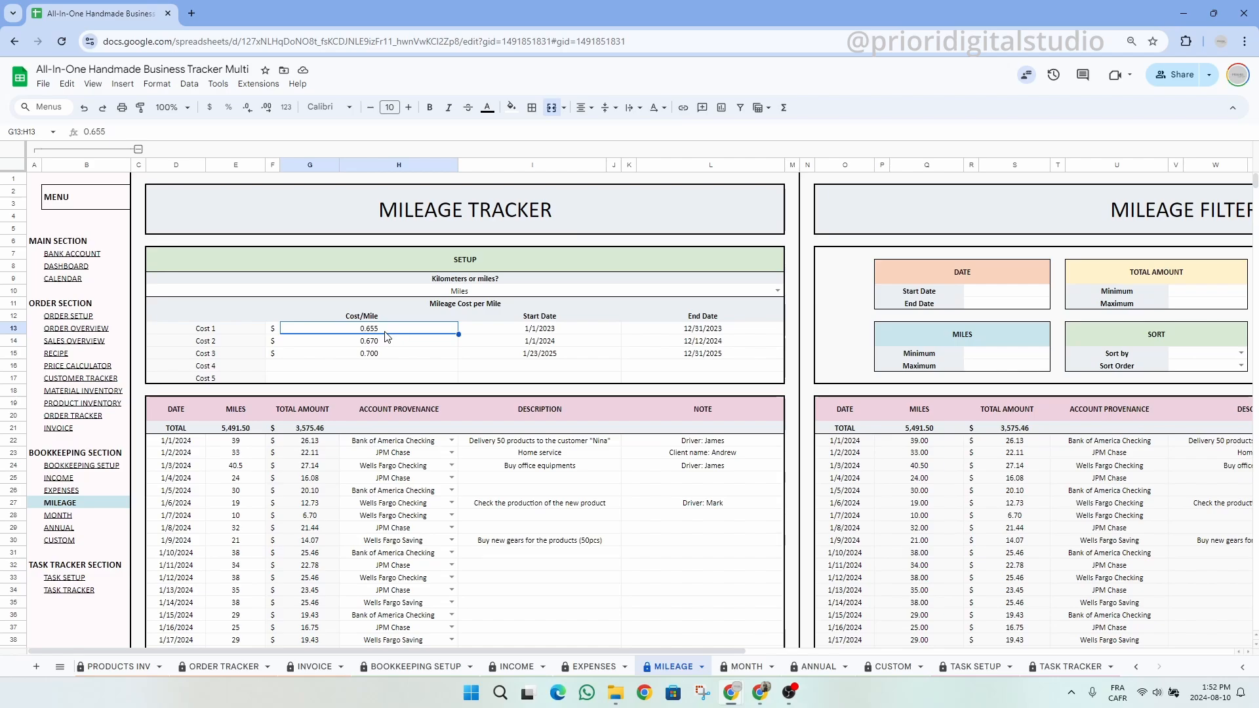
left_click(541, 335)
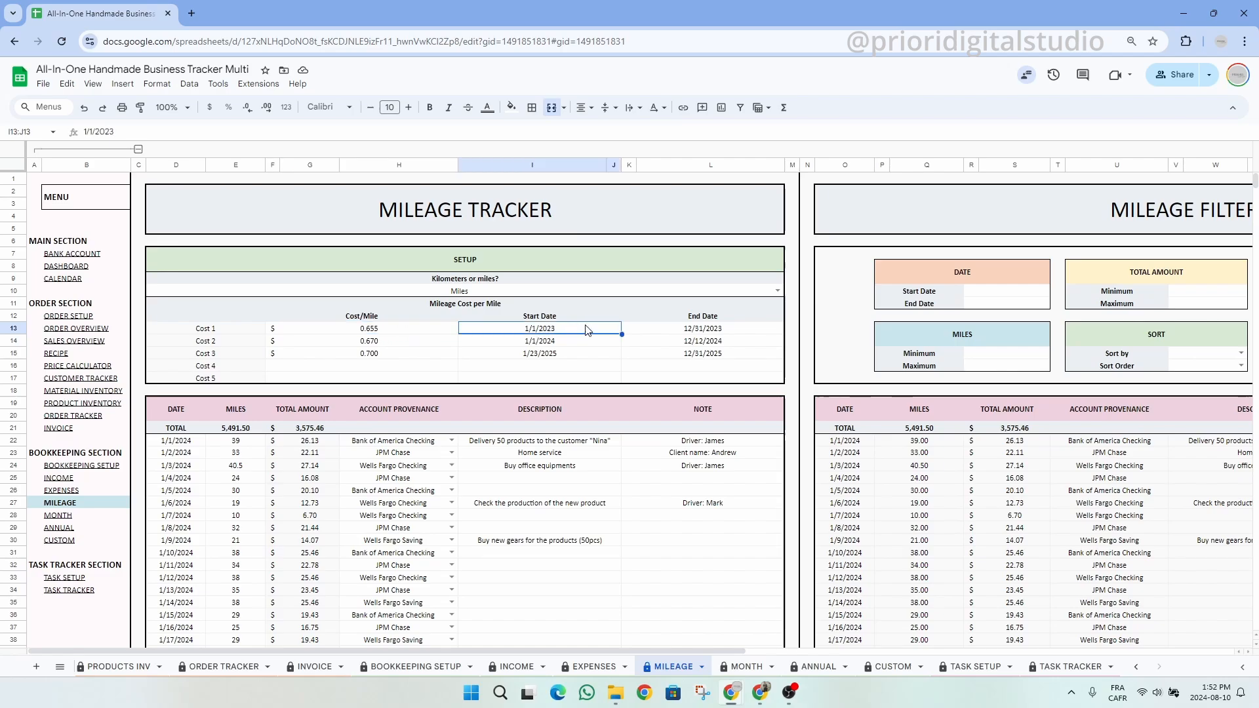
left_click(698, 332)
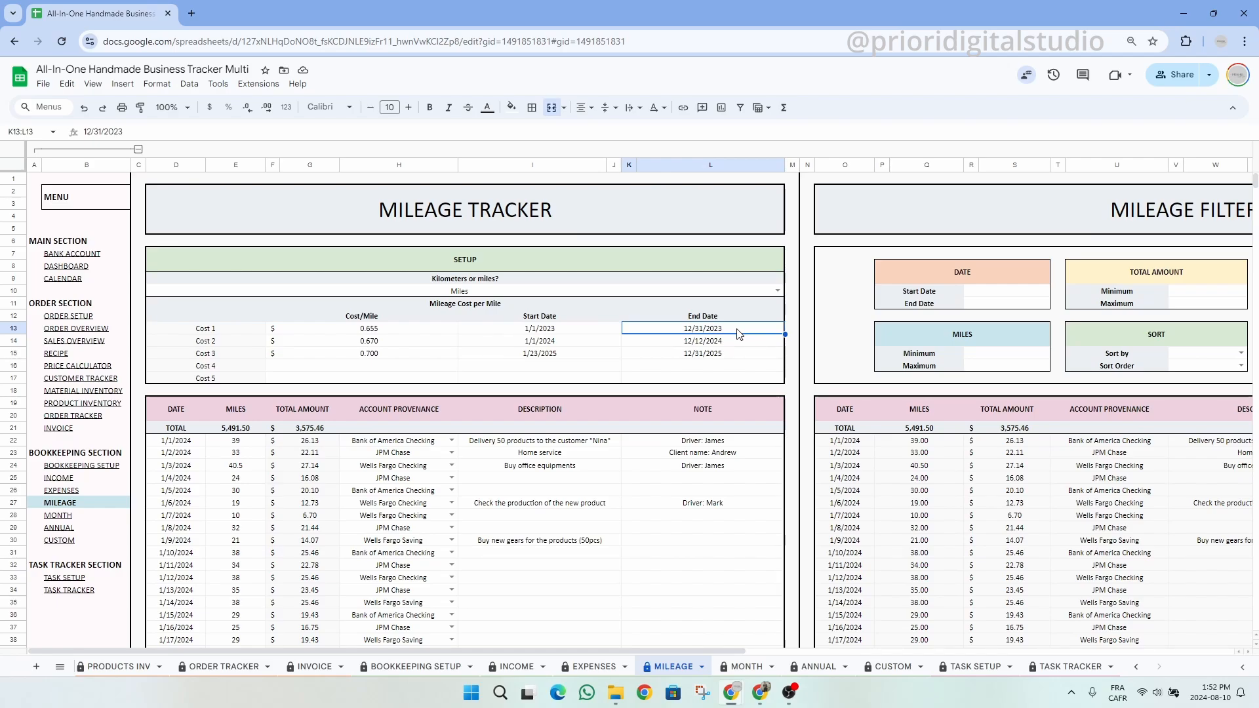
- Compare the Cost 2 rate and dates with the Cost 1 row, including the Start Date and End Date headers
left_click(561, 341)
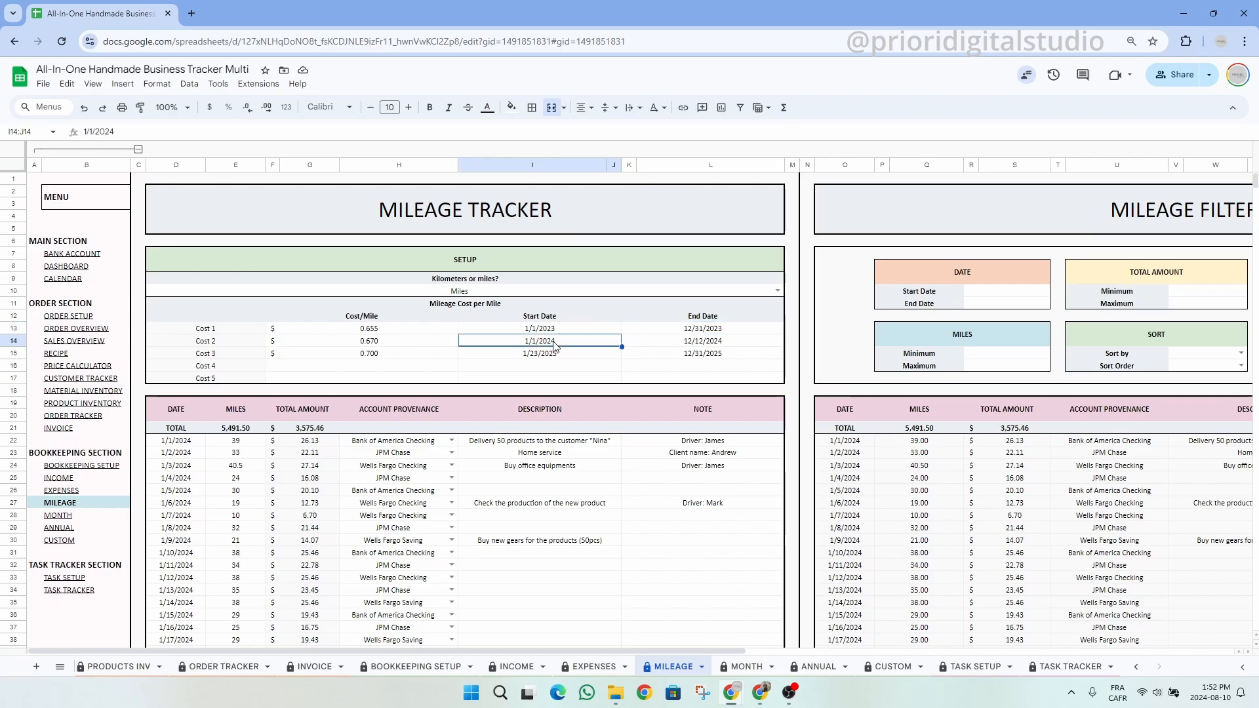
left_click(375, 343)
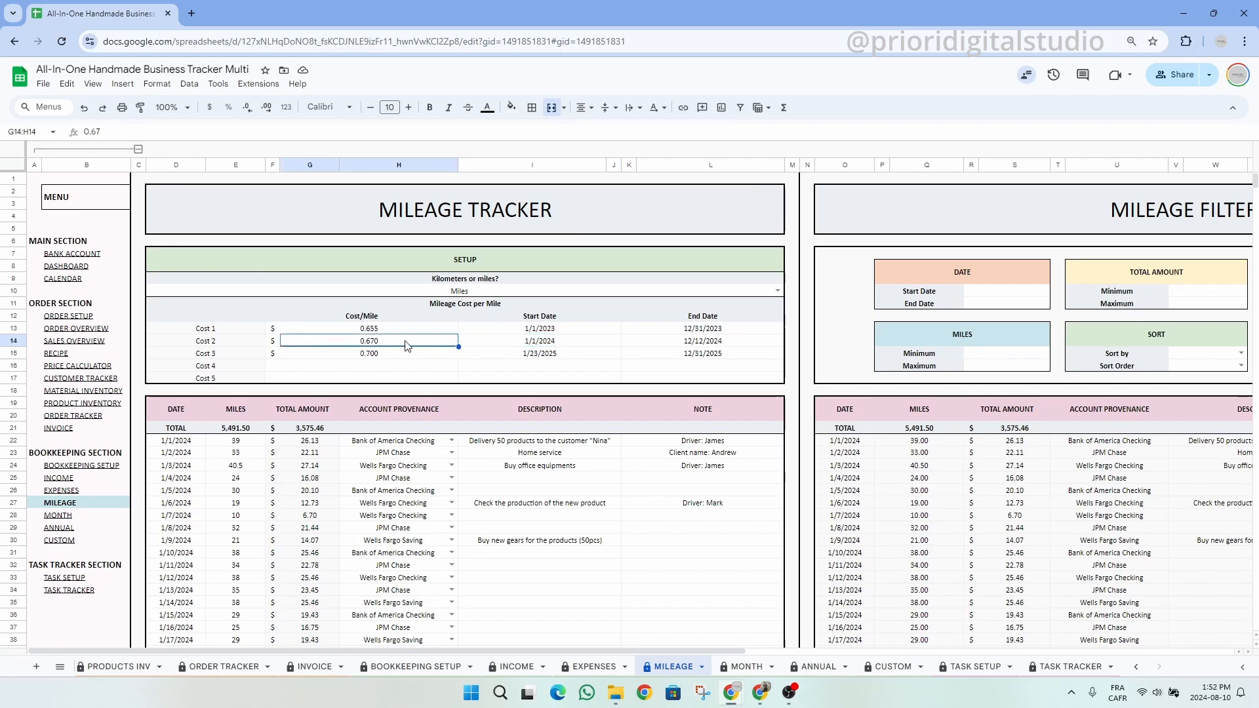
left_click(406, 334)
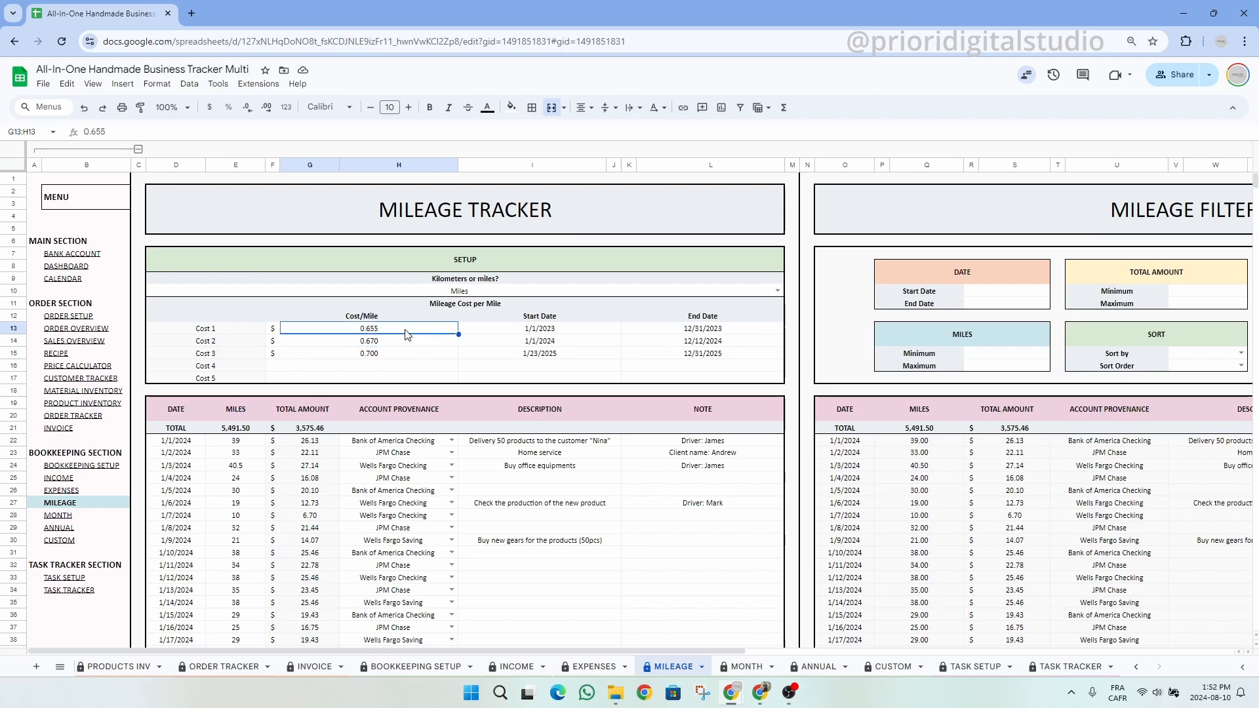
left_click(574, 333)
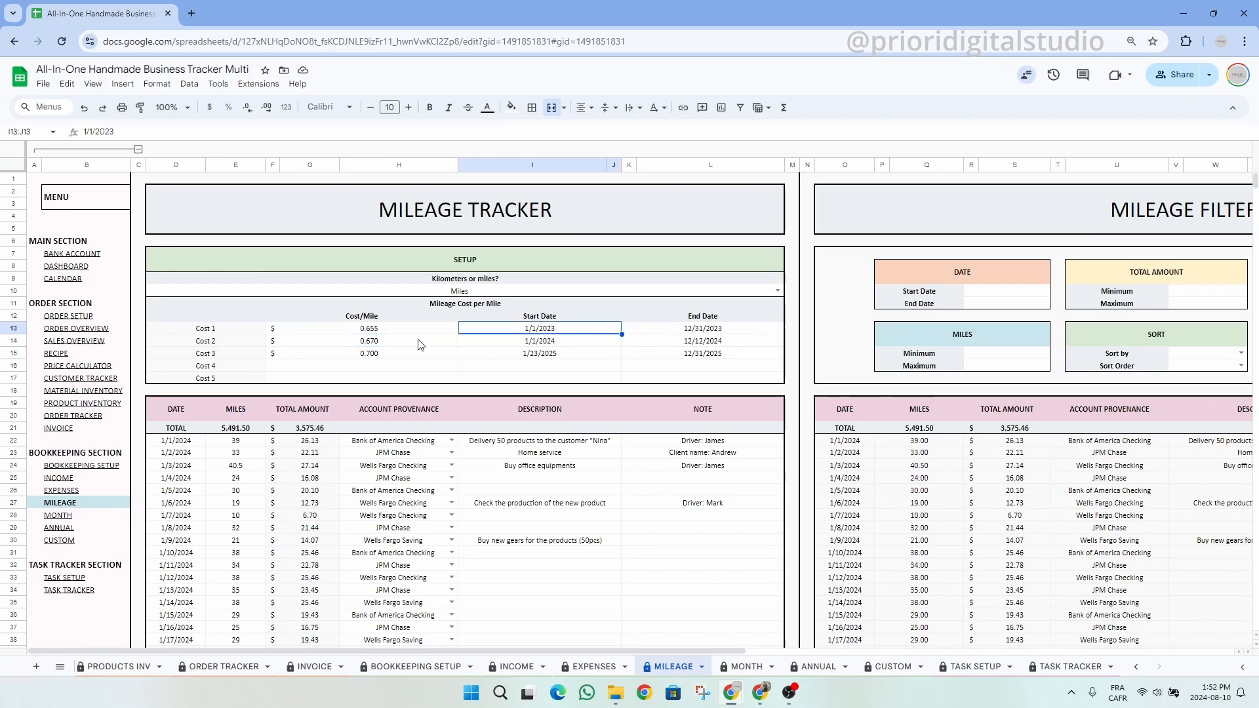
left_click(682, 343)
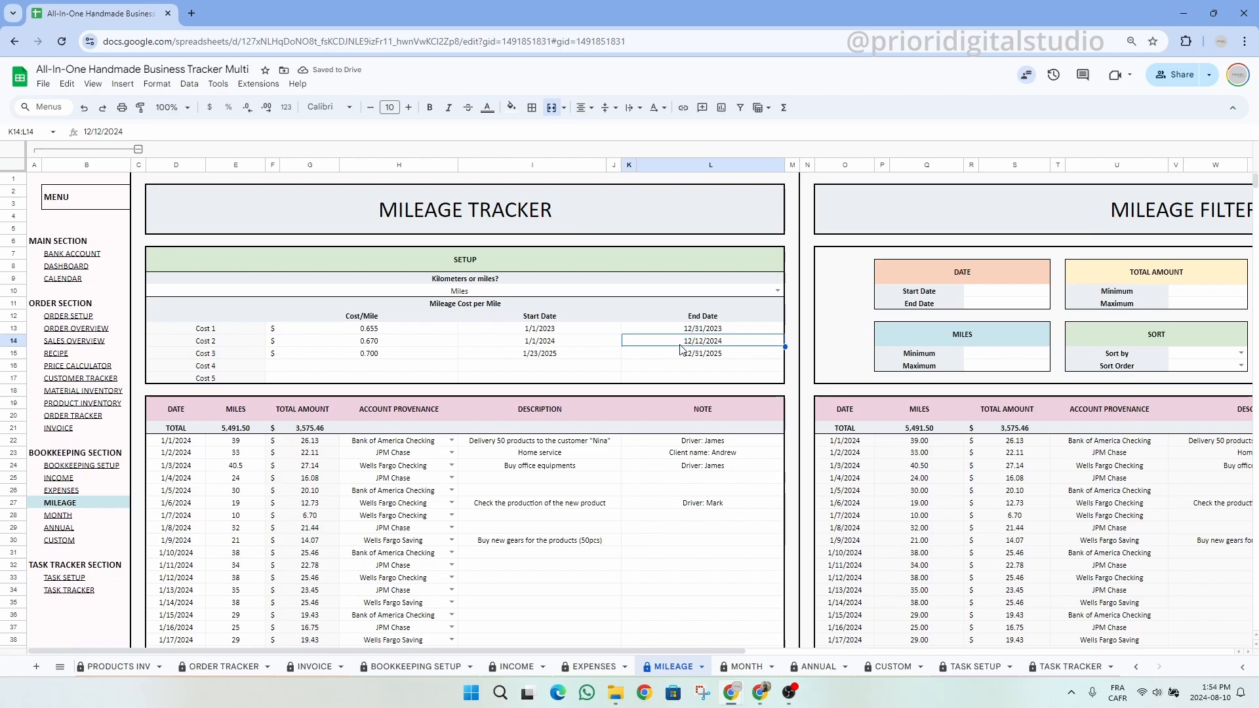
left_click(540, 317)
left_click(720, 318)
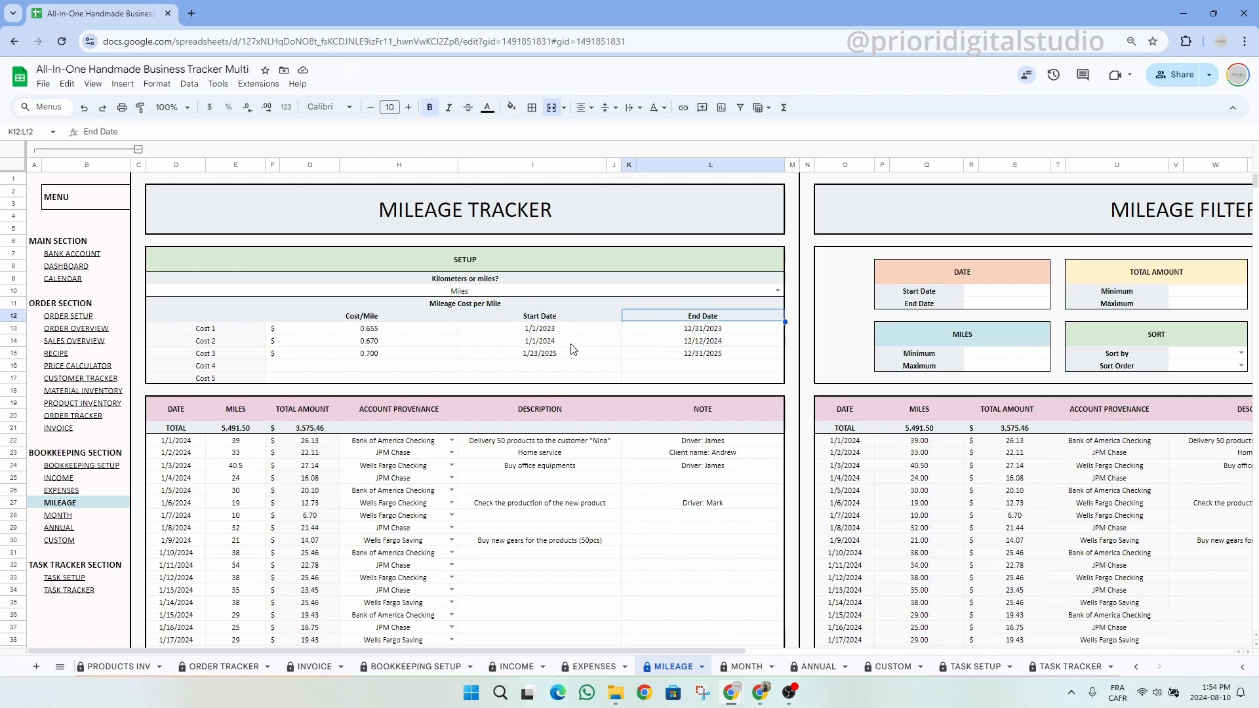
- Set the Cost 2 end date to 12/12/2023, before its start date, to test the date check
double_click(731, 341)
key("BackSpace")
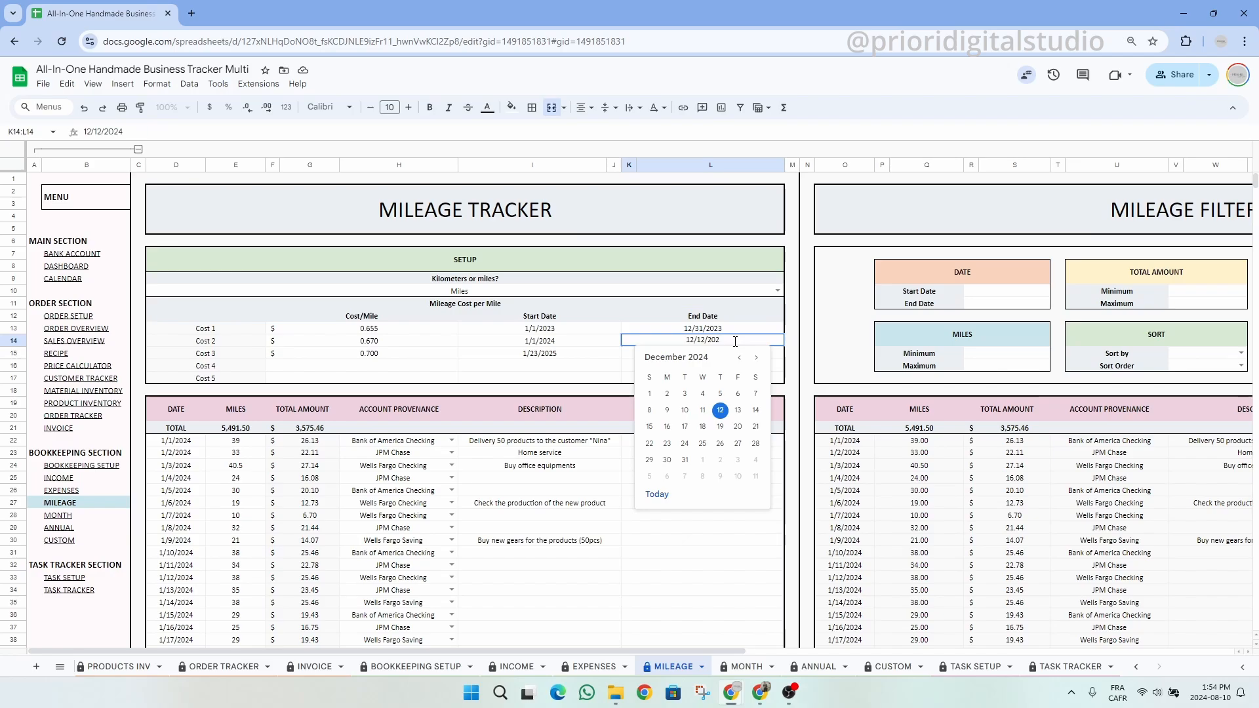
type("3")
key("Return")
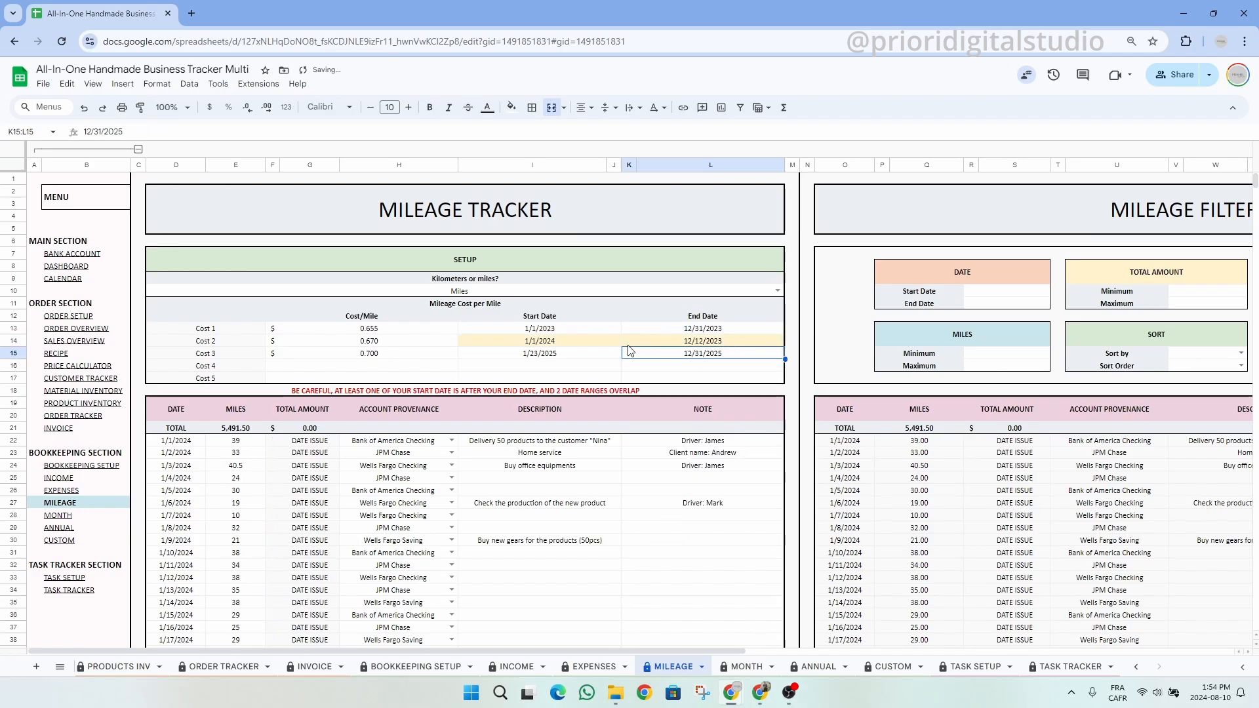
left_click(584, 344)
left_click(728, 340)
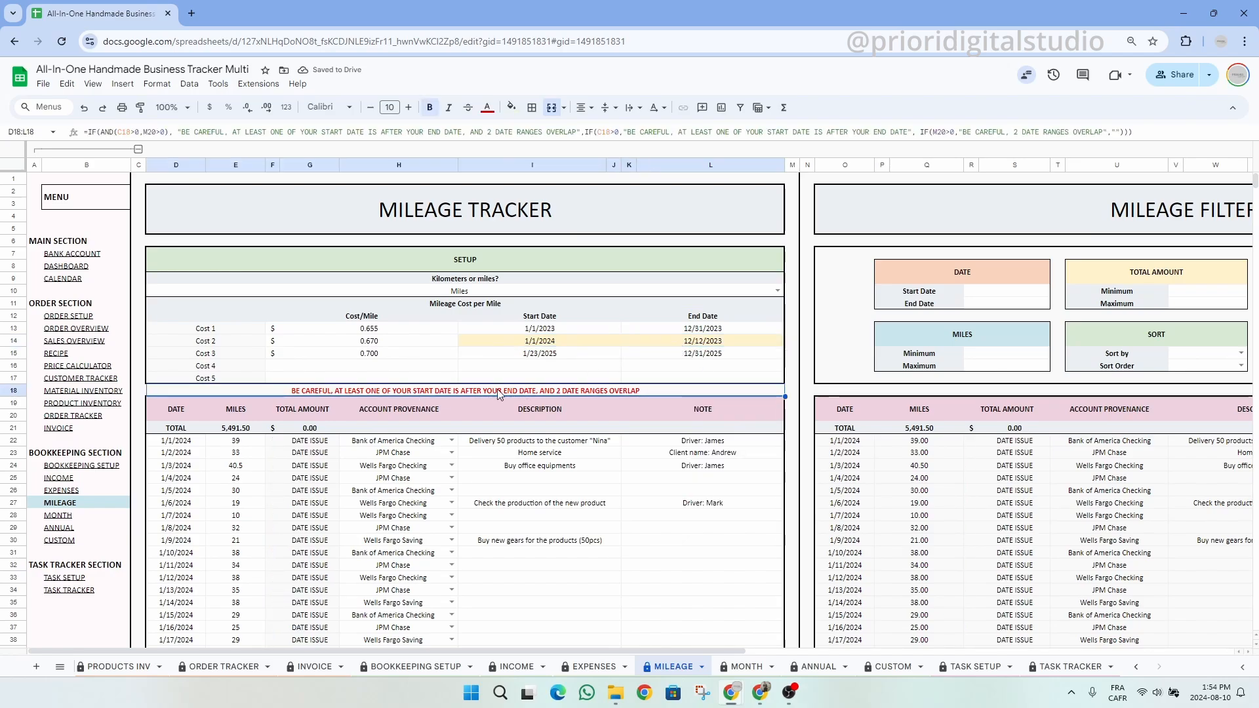
- Set the Cost 2 end date back to 12/12/2024
double_click(733, 340)
key("BackSpace")
type("4")
key("Return")
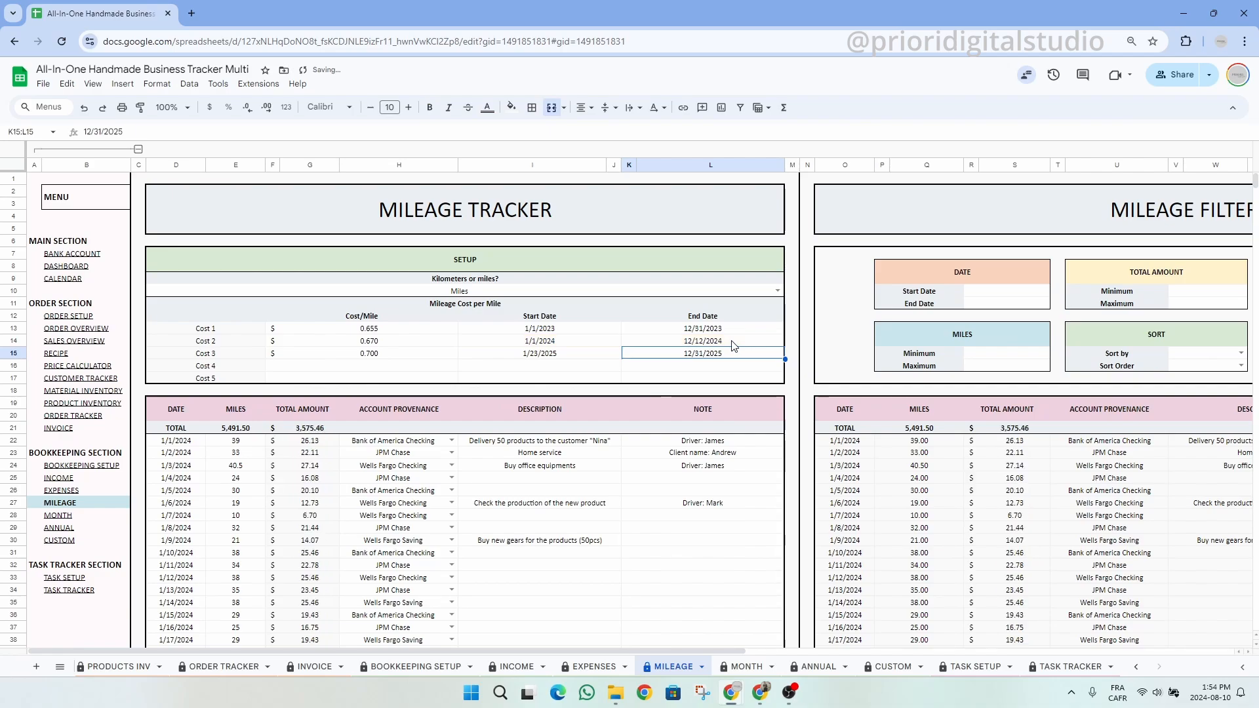
- Set the Cost 2 start date to 12/1/2023 to test overlapping date ranges, and check the Cost 1 end date
double_click(539, 342)
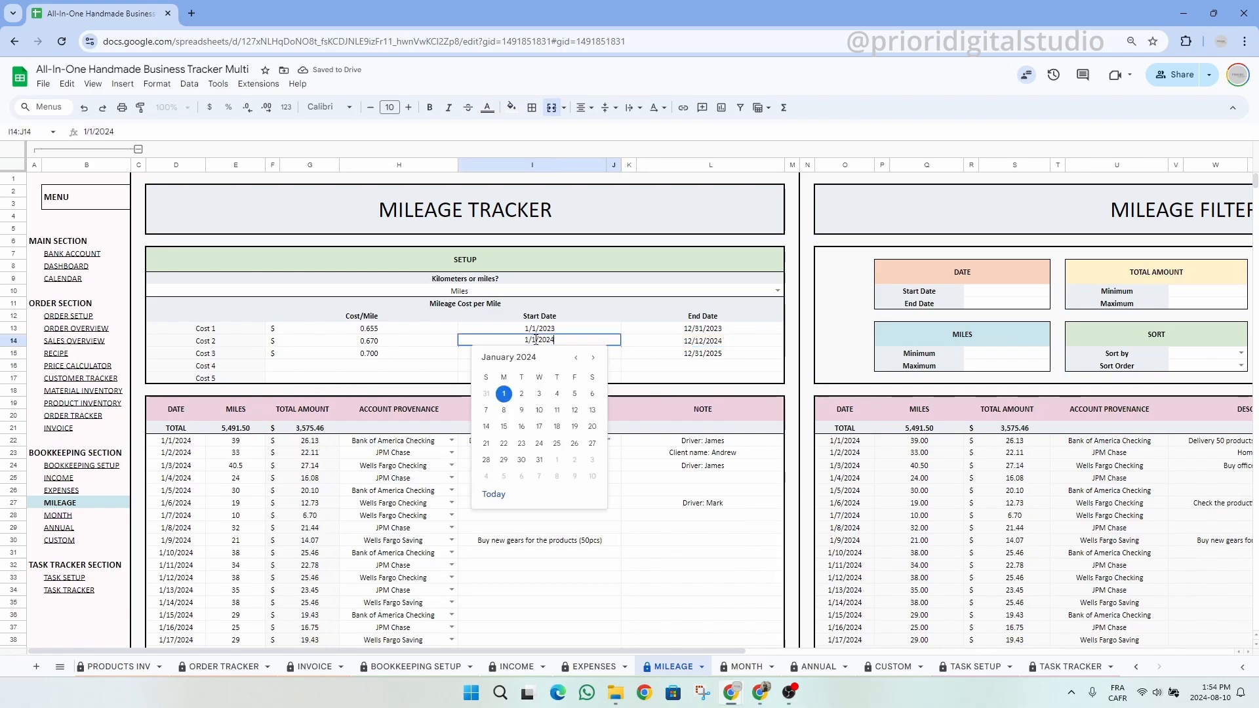
left_click(576, 357)
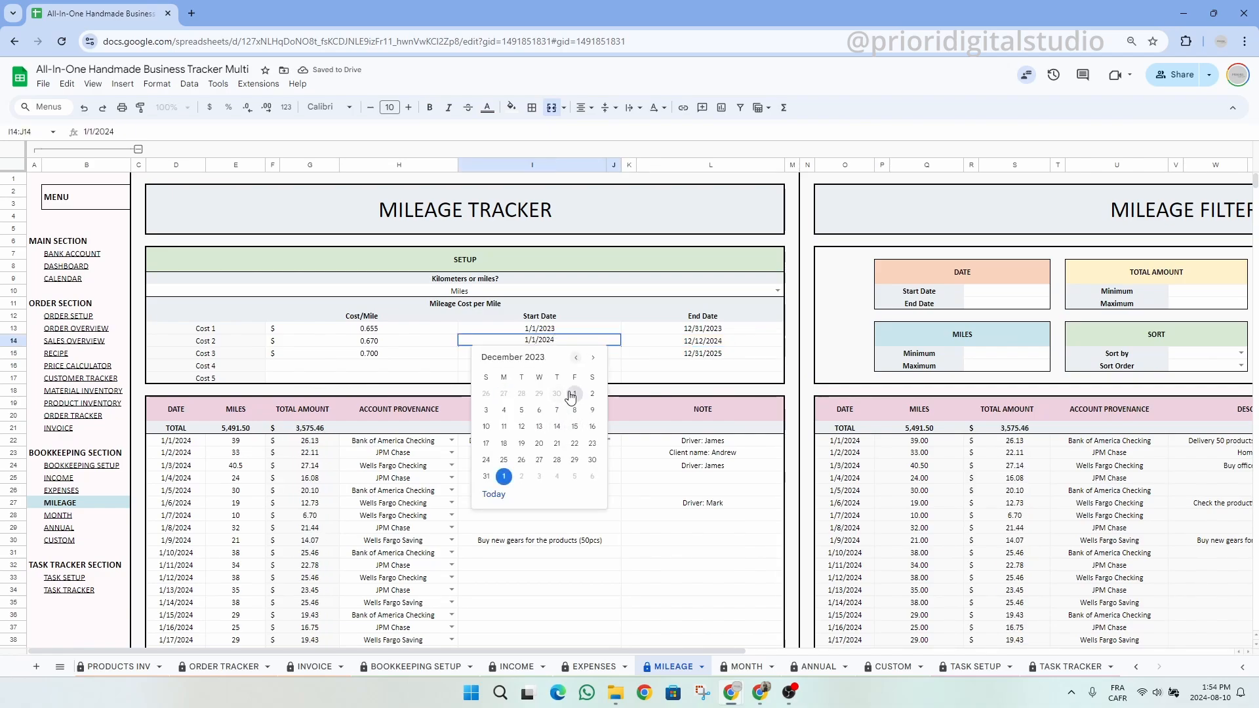
left_click(574, 393)
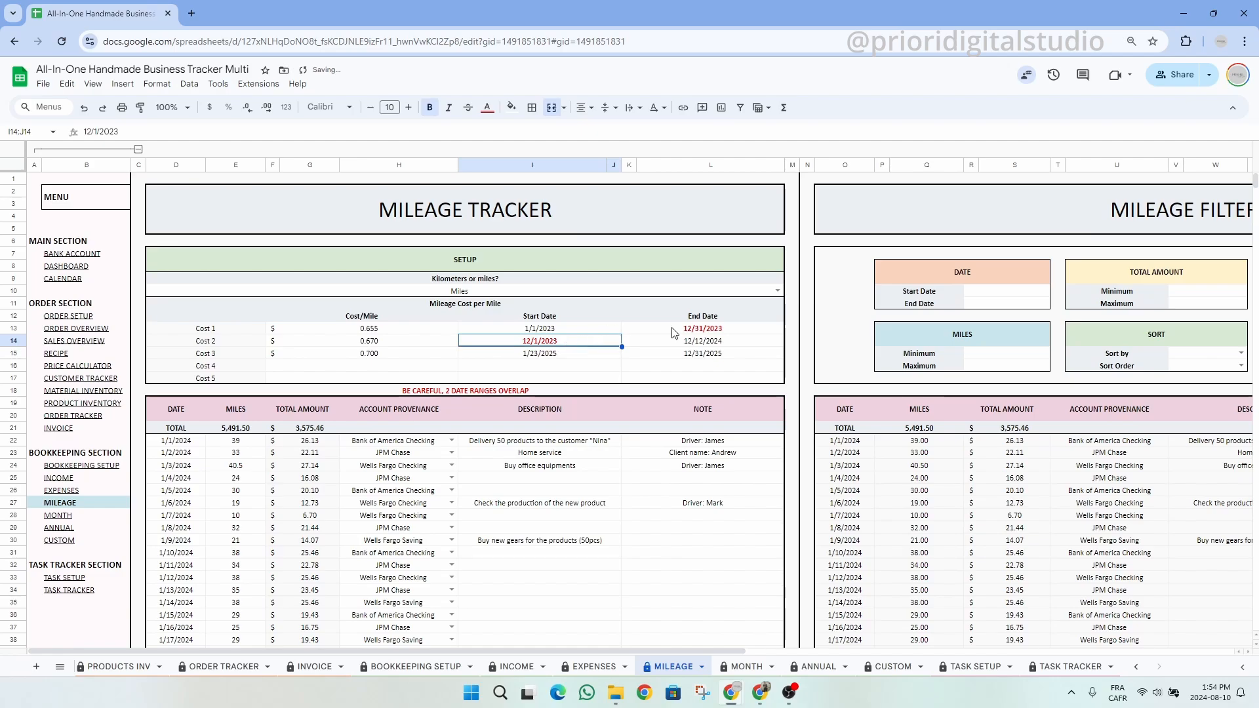
left_click(645, 332)
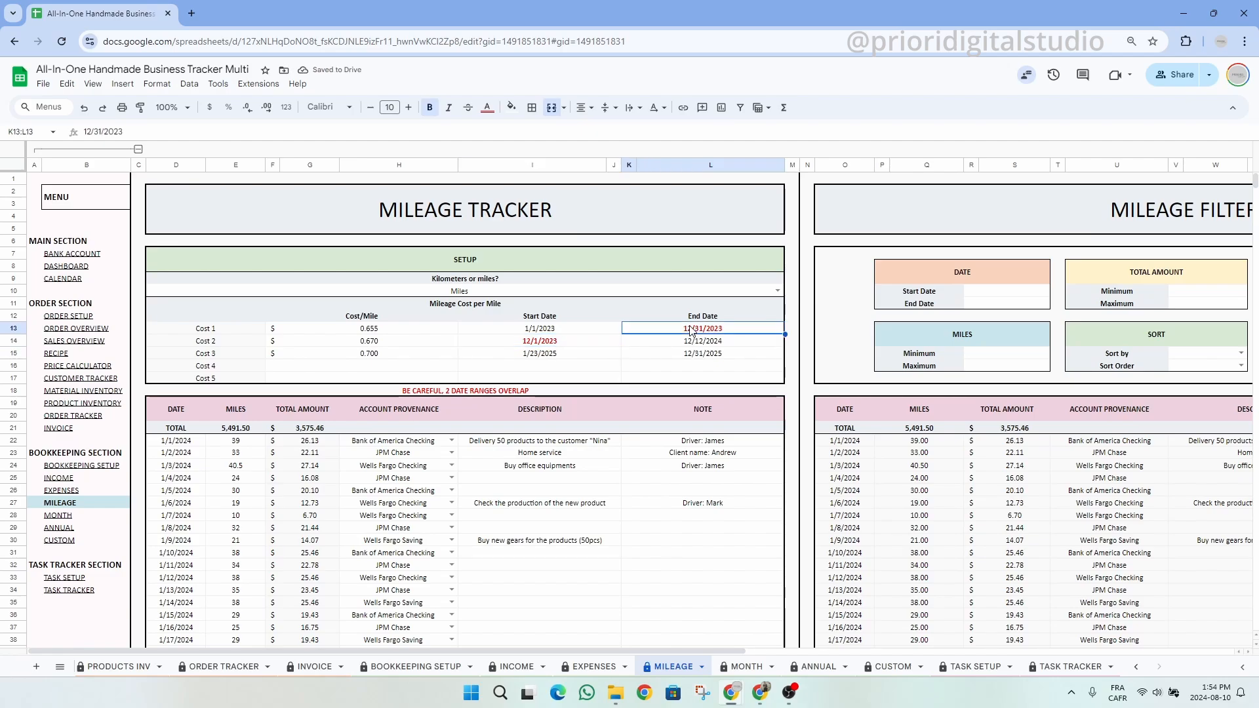
- Set the Cost 2 start date back to 1/1/2024
left_click(574, 346)
double_click(573, 343)
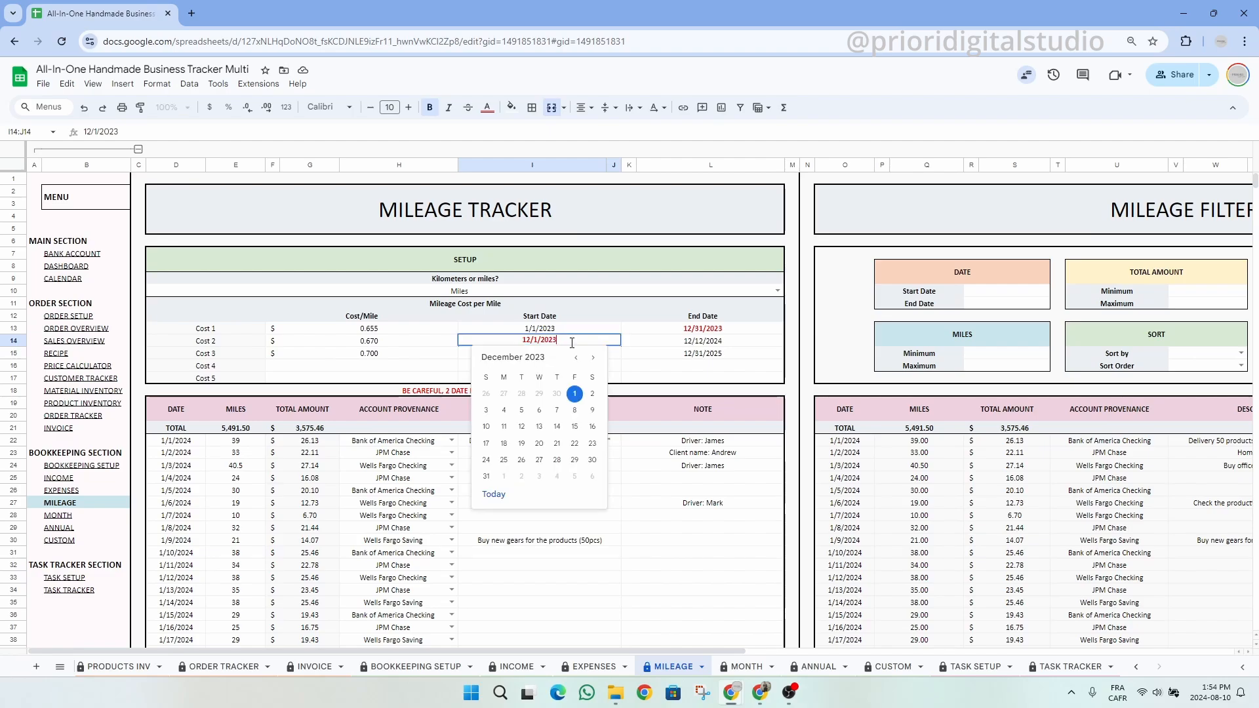
left_click(593, 357)
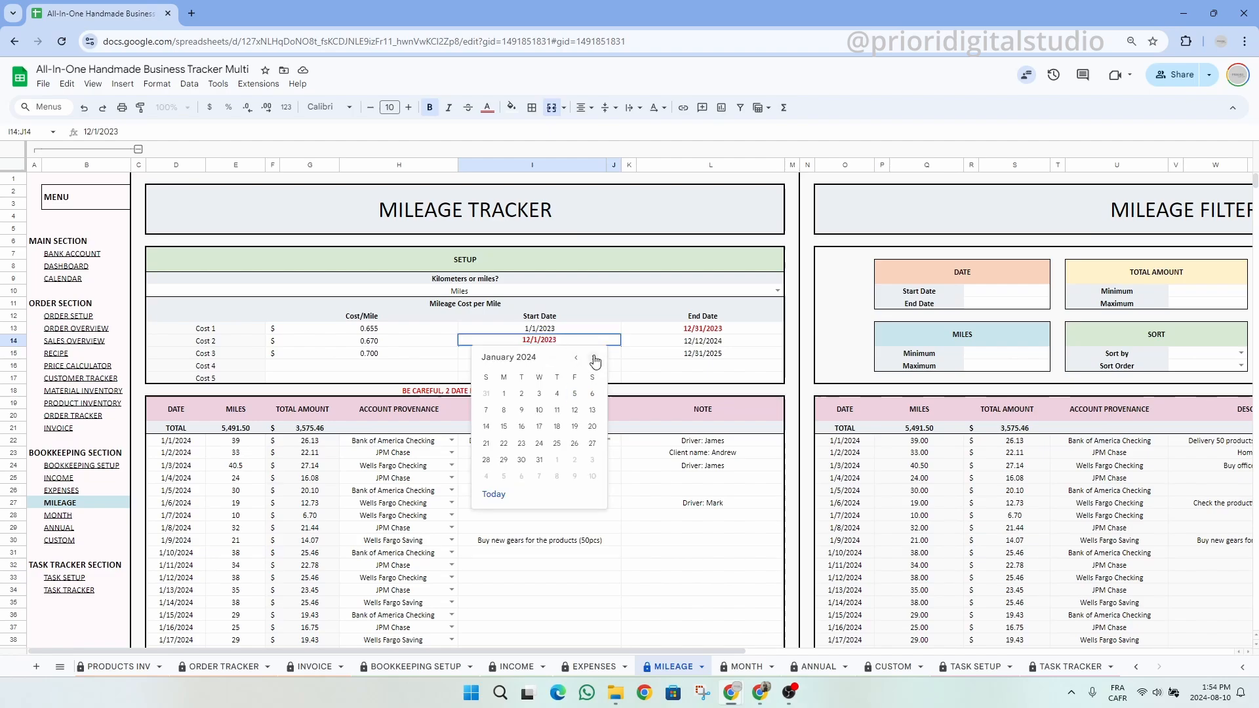
left_click(505, 394)
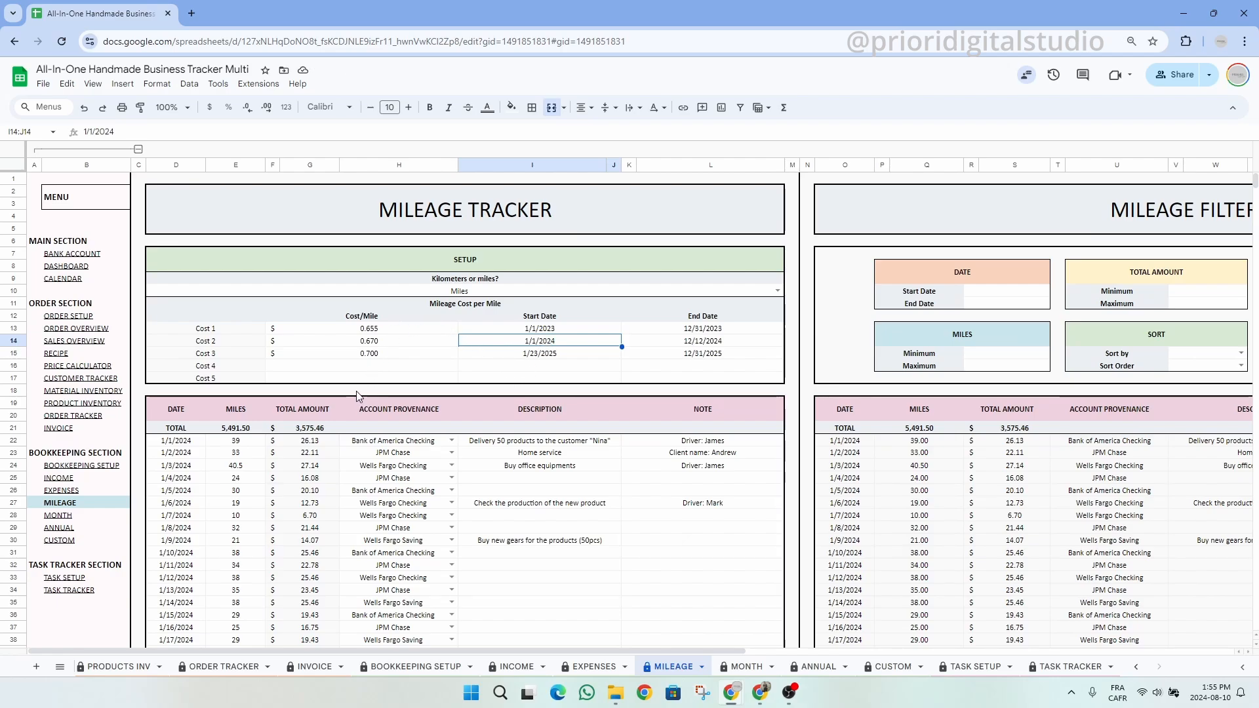
- Examine the mileage log's date, miles, total amount, account provenance, description and note columns
left_click(176, 407)
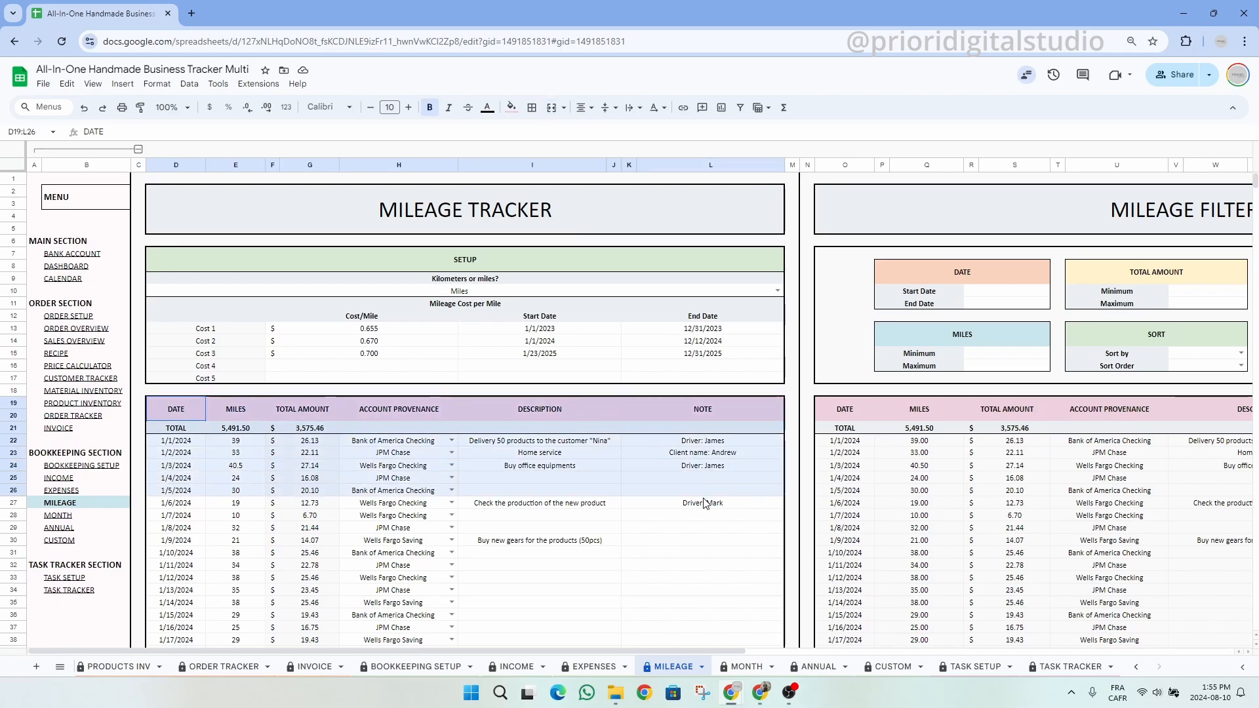
left_click(237, 410)
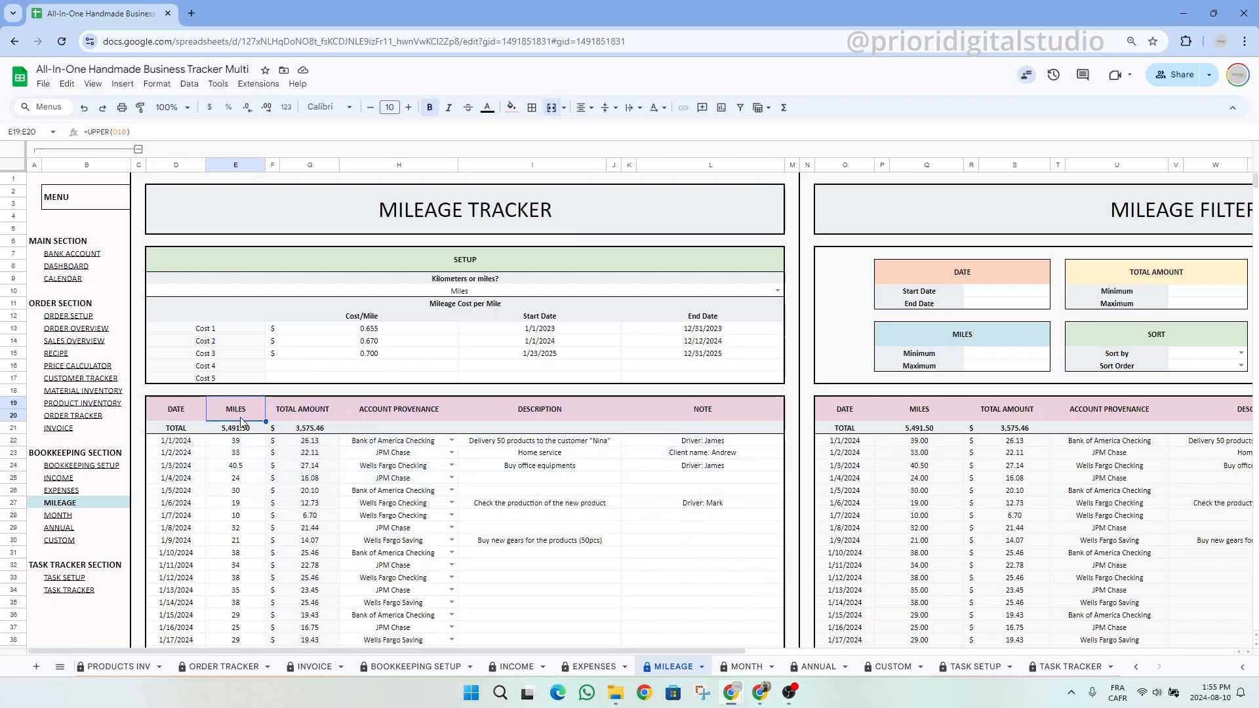
left_click(297, 414)
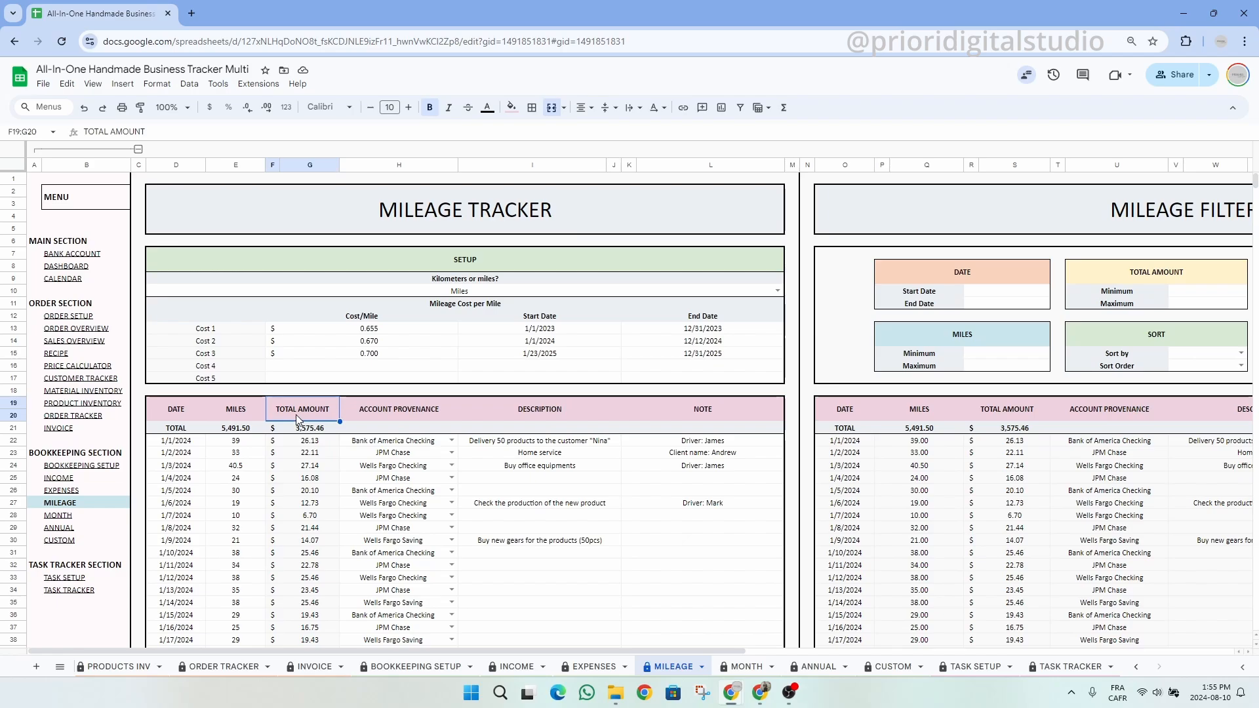
left_click(323, 443)
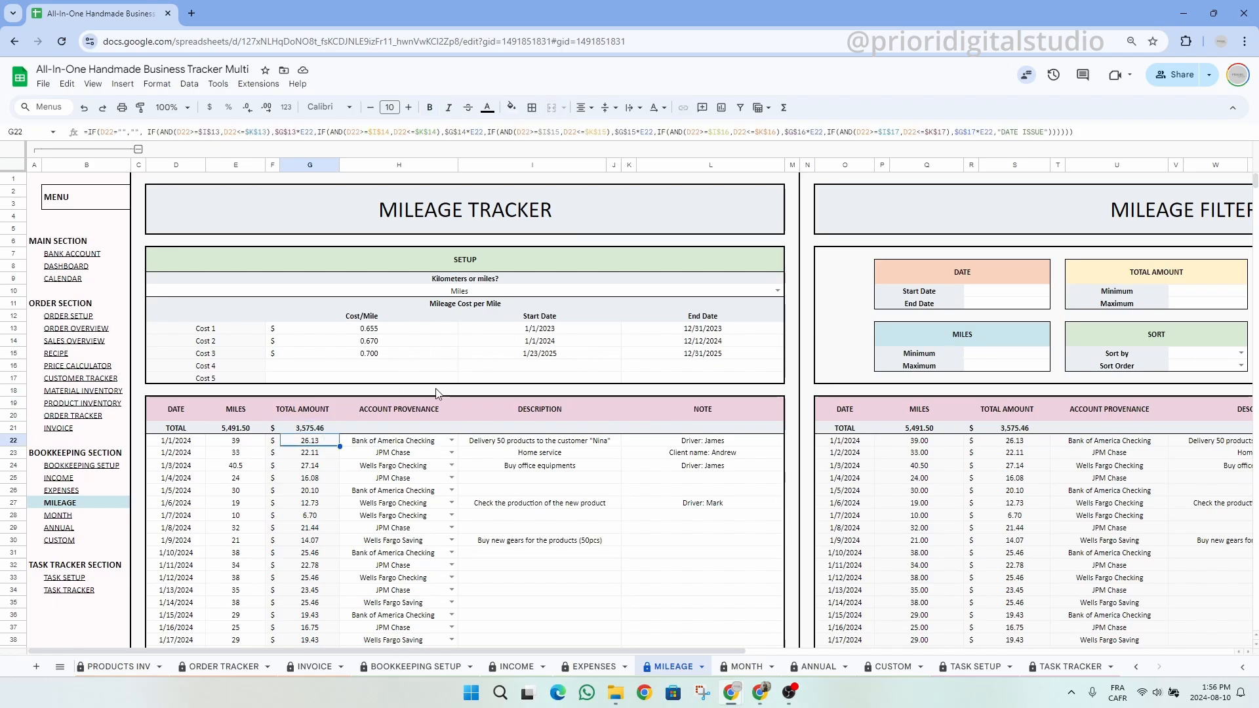
left_click(385, 444)
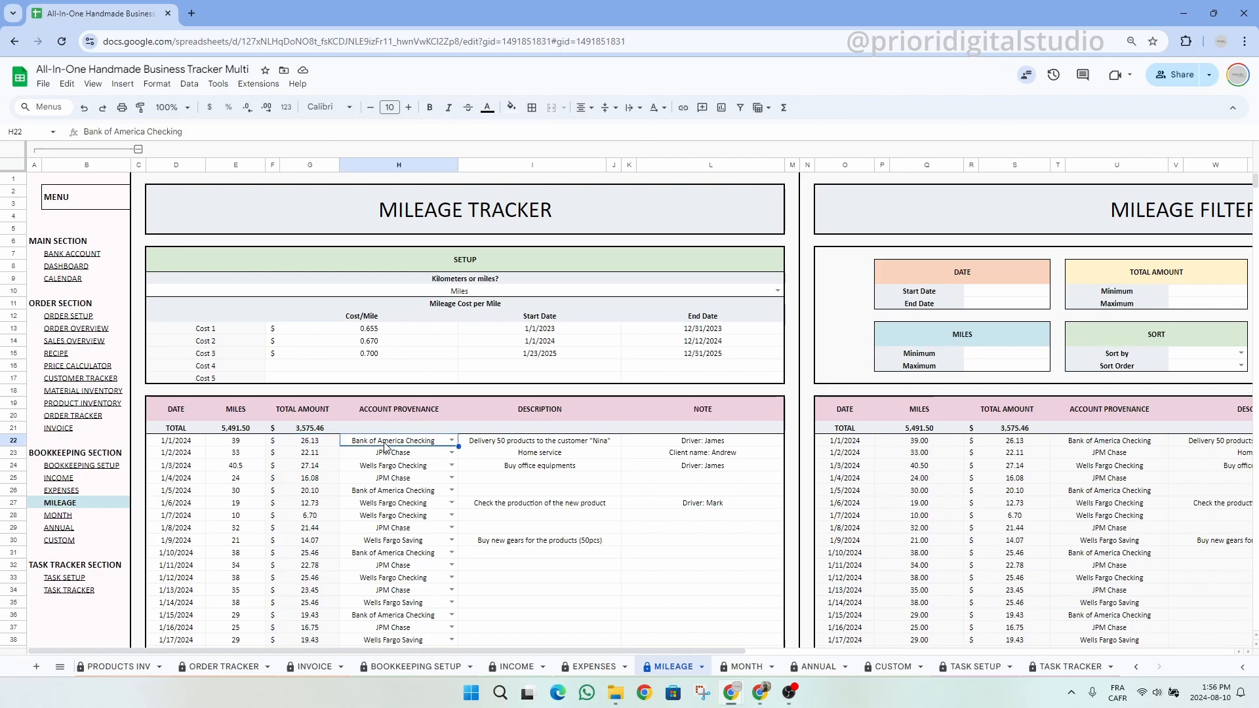
left_click(541, 444)
left_click(703, 448)
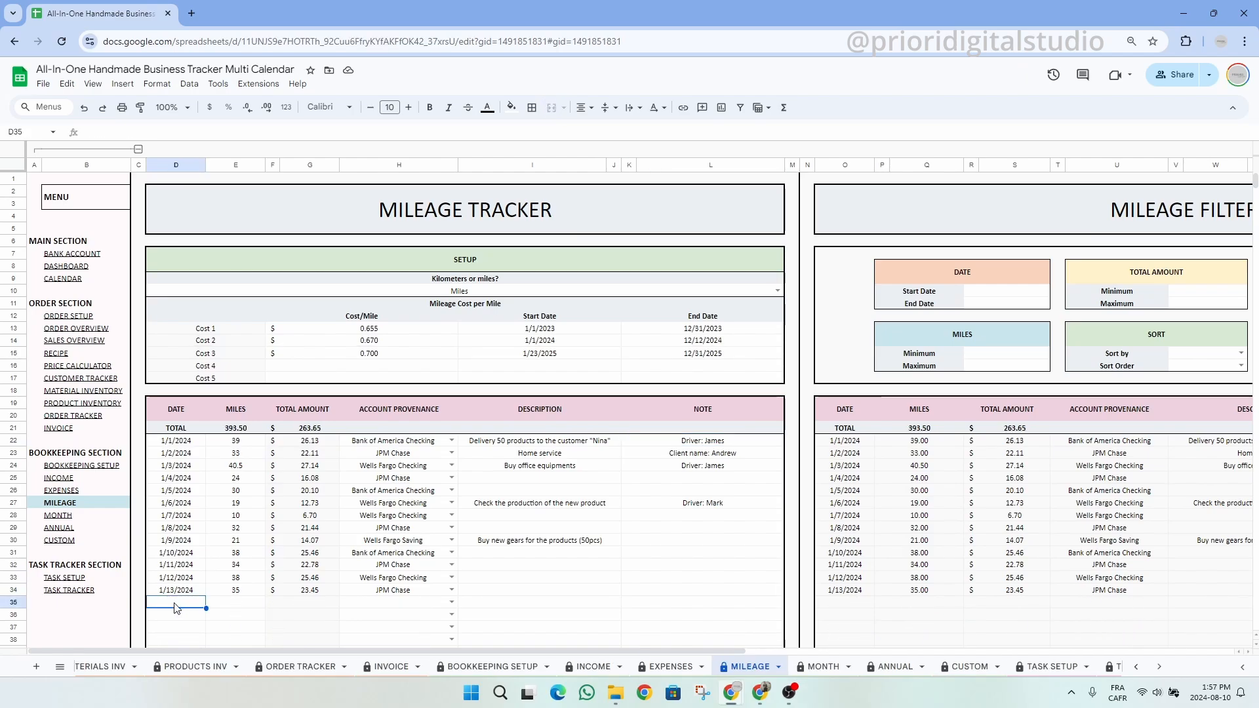
- Add a mileage entry dated 8/10/2024 with 45 miles in the first empty row, and check it against the Cost 2 rate
double_click(179, 605)
left_click(135, 582)
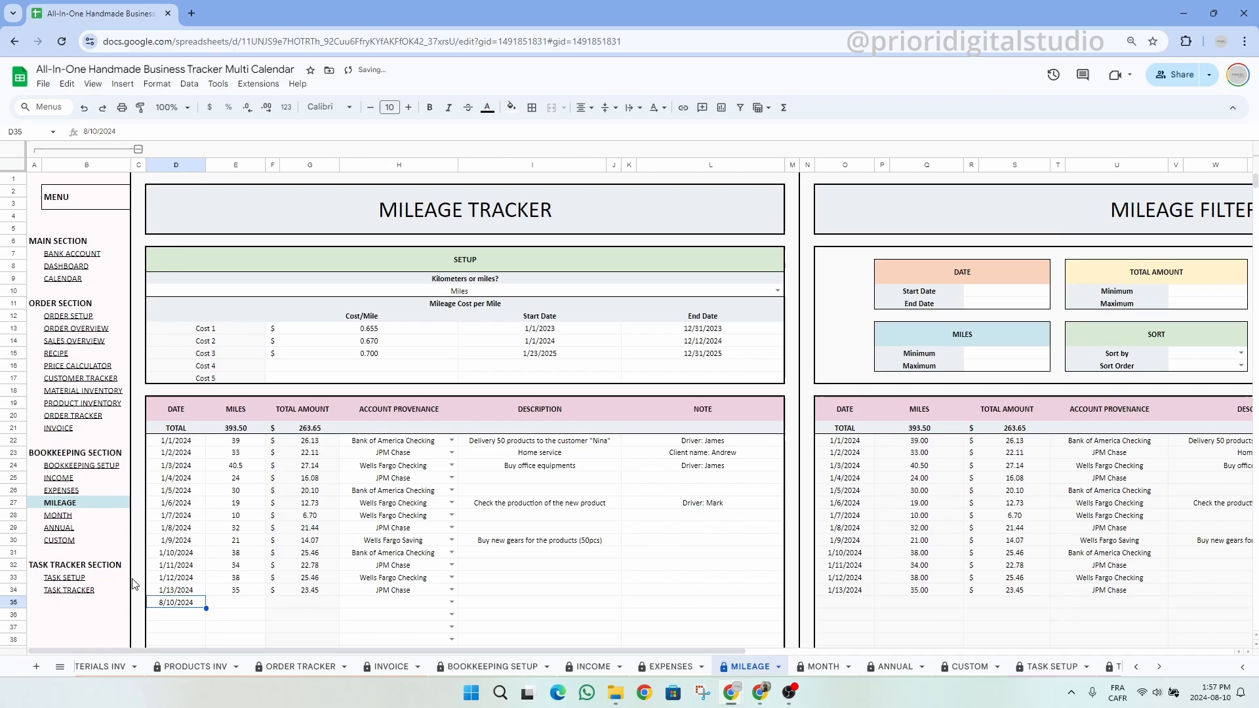
left_click(248, 607)
type("45")
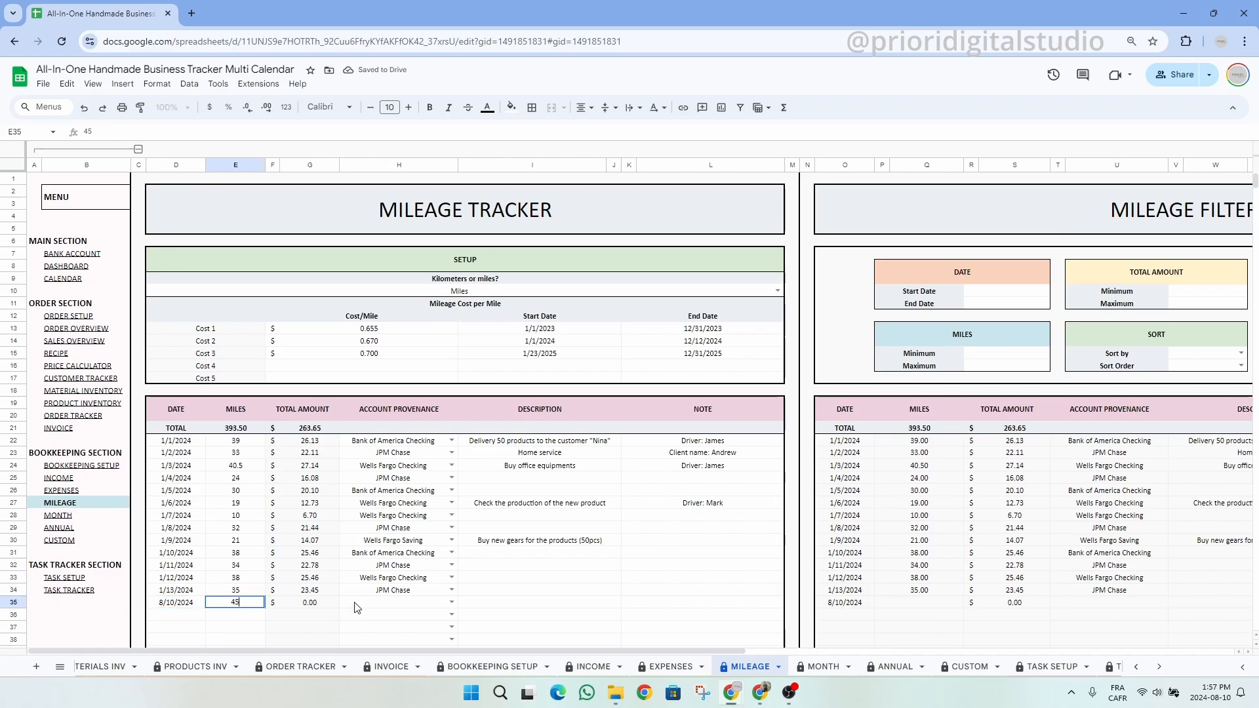
left_click(380, 609)
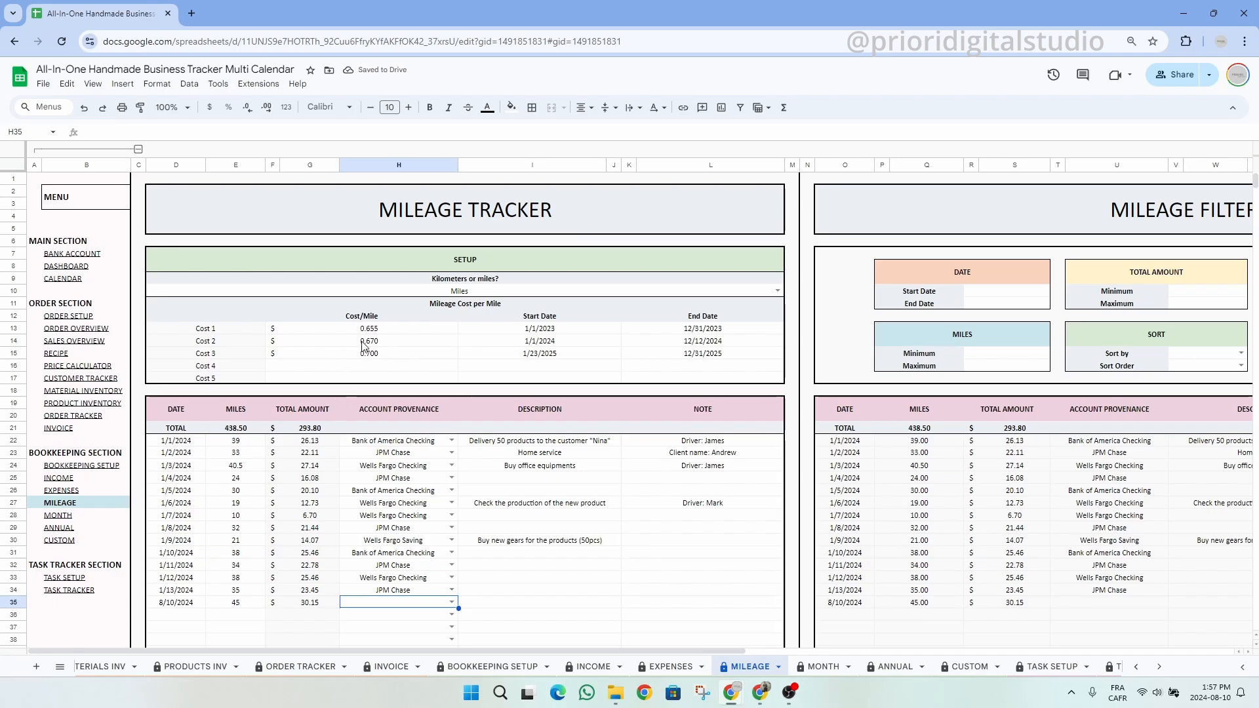
left_click_drag(362, 346, 693, 347)
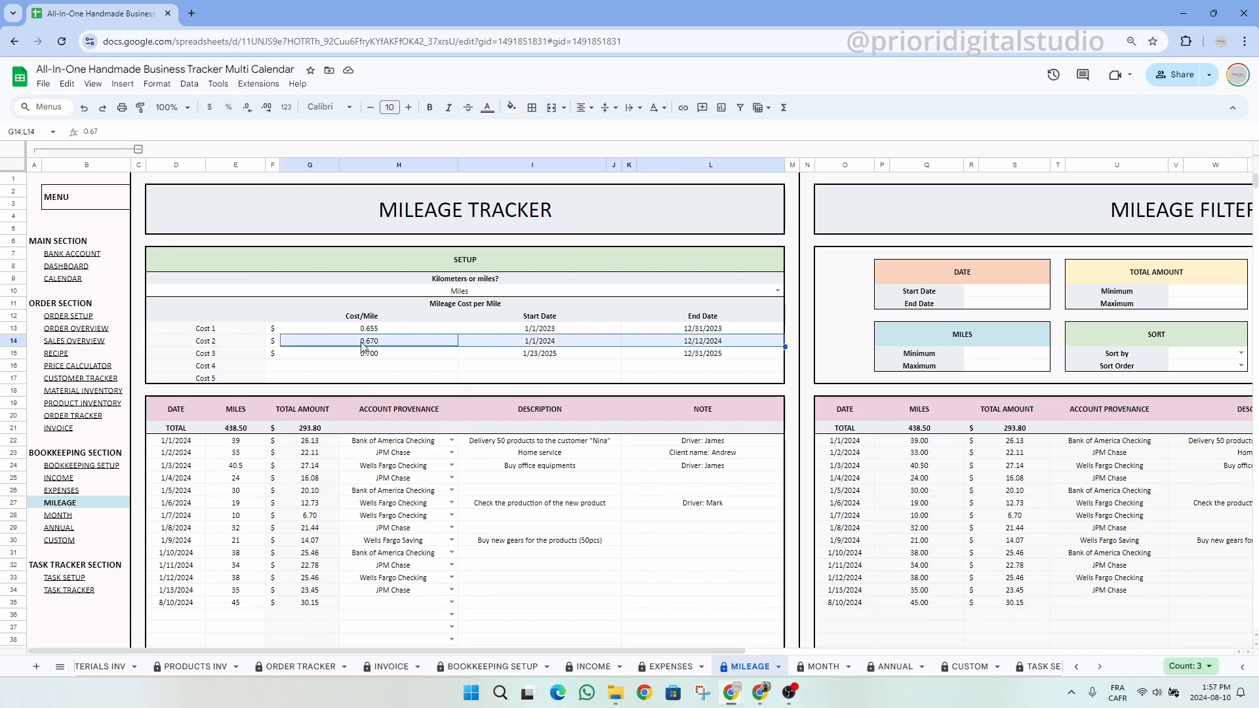
- Set the account provenance of the 8/10/2024 mileage entry to Wells Fargo Checking, leaving its description and note empty
left_click(451, 602)
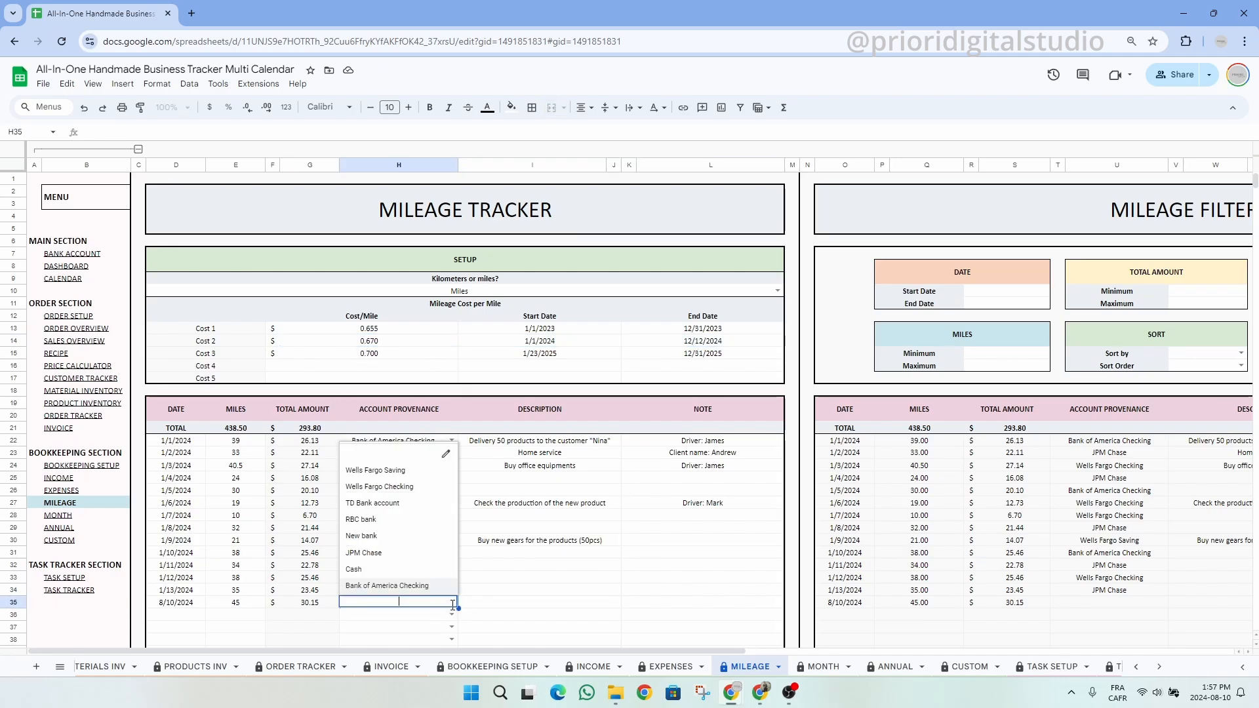
left_click(403, 489)
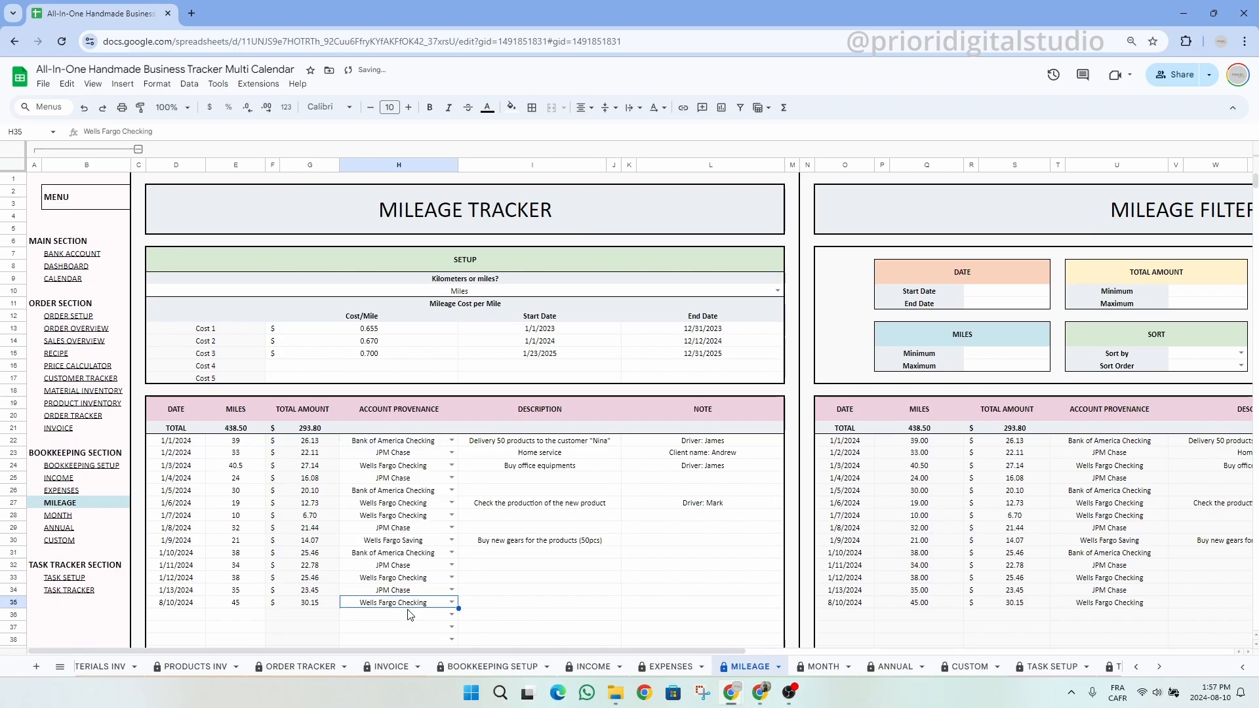
left_click(518, 609)
left_click(648, 609)
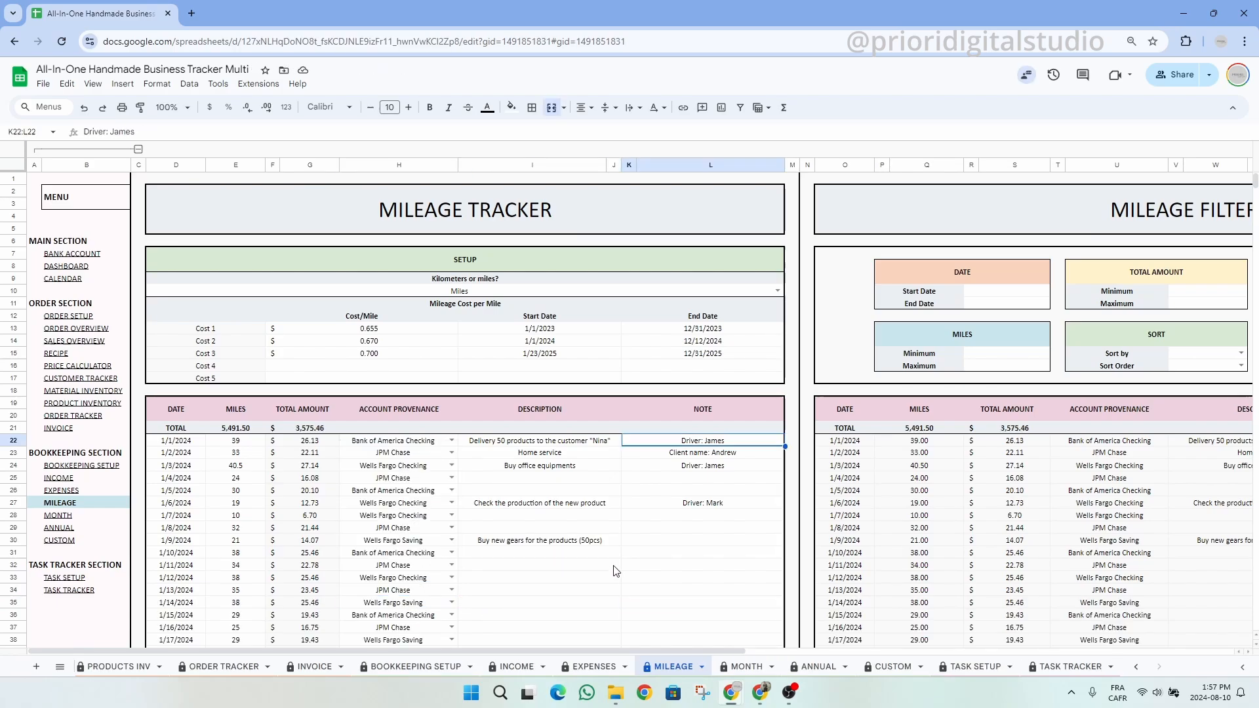
- Review the filled mileage log and the Mileage Filter section beside it
left_click(645, 546)
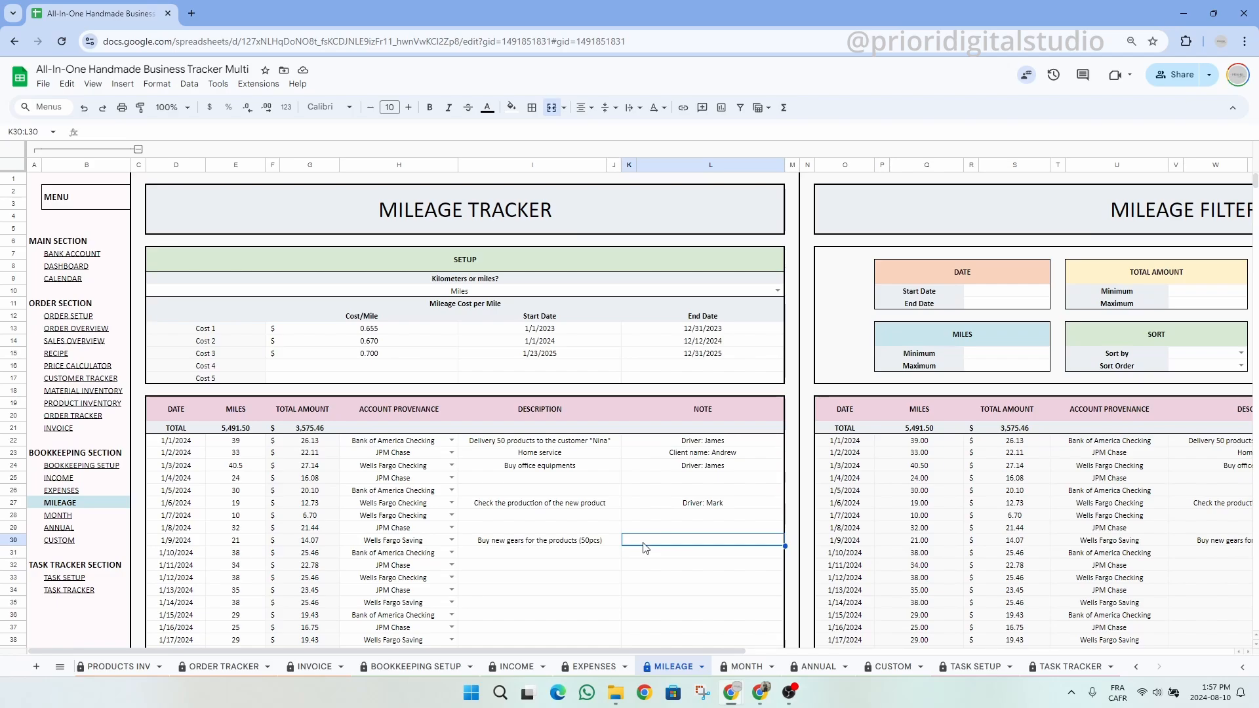
left_click_drag(197, 417, 794, 593)
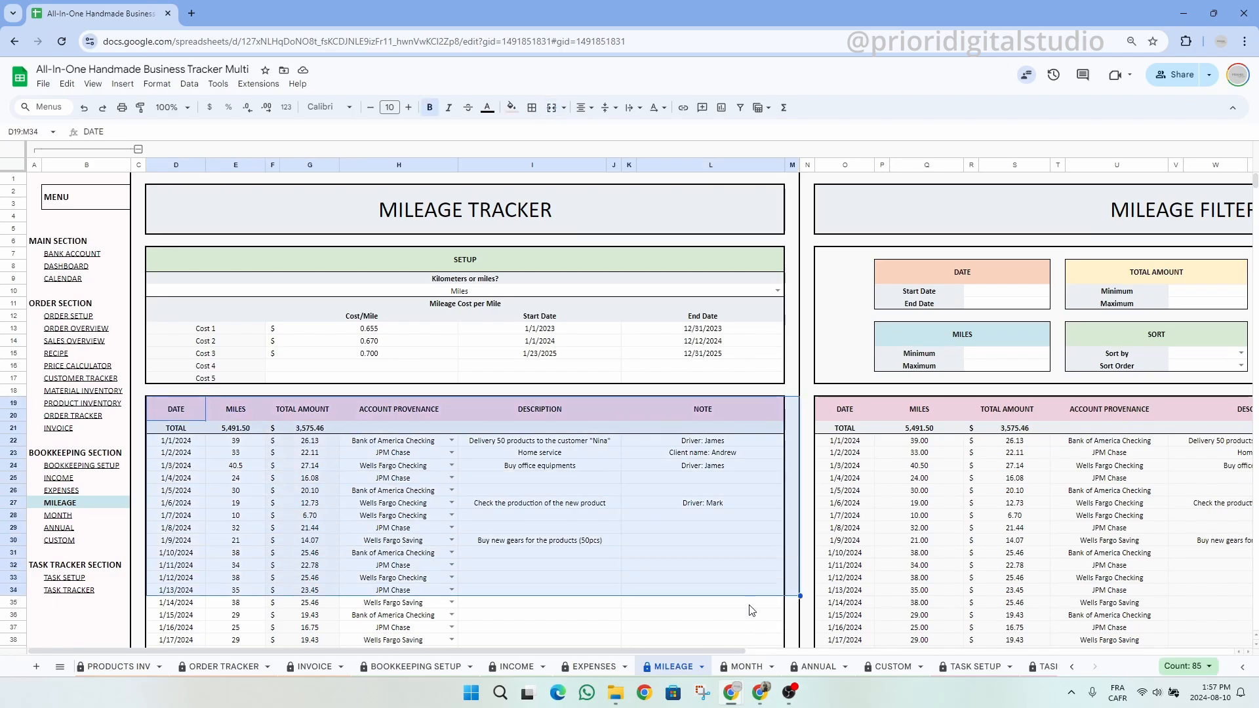
left_click_drag(495, 649, 854, 662)
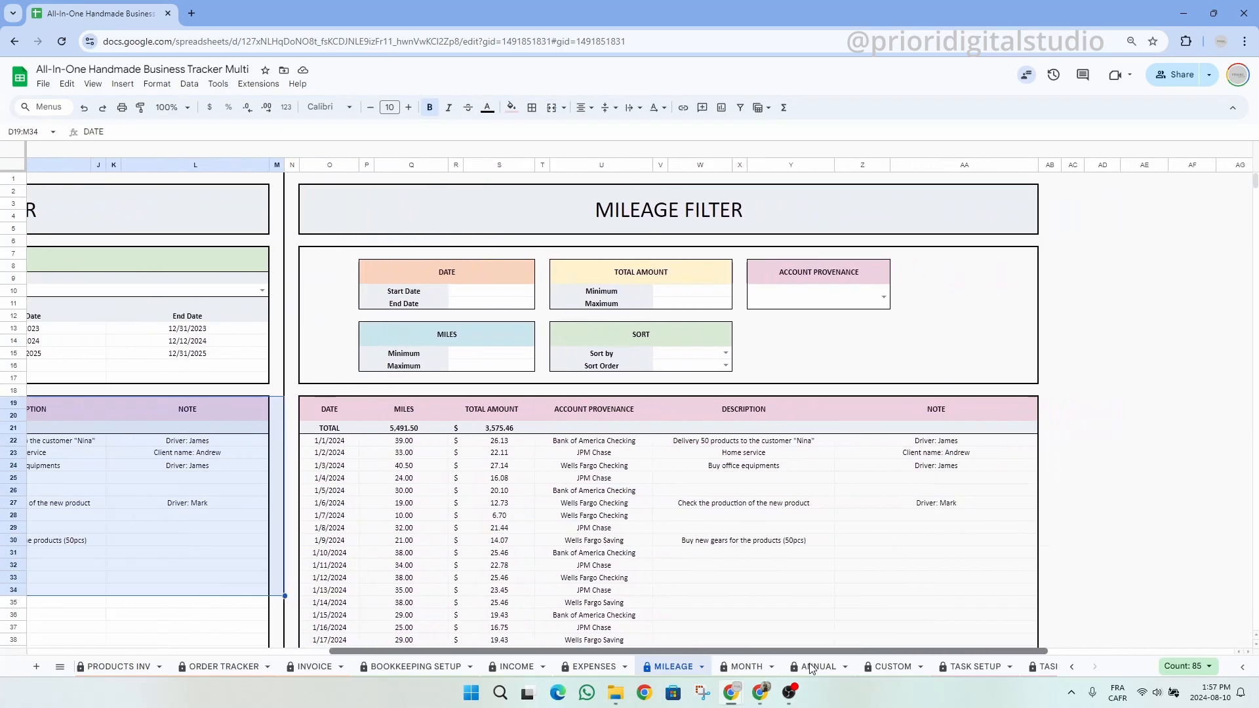
left_click(749, 555)
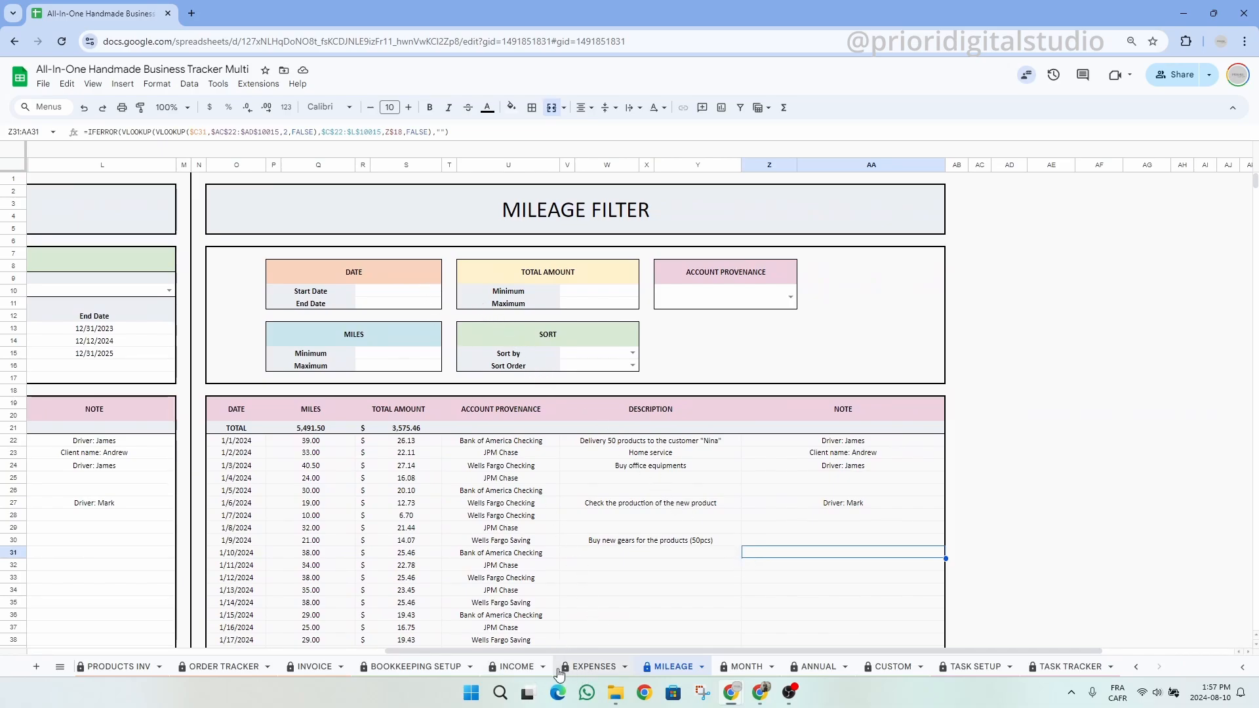
- Filter the mileage records by date from 1/1/2024 to 1/31/2024 and look through the filtered rows
left_click(408, 293)
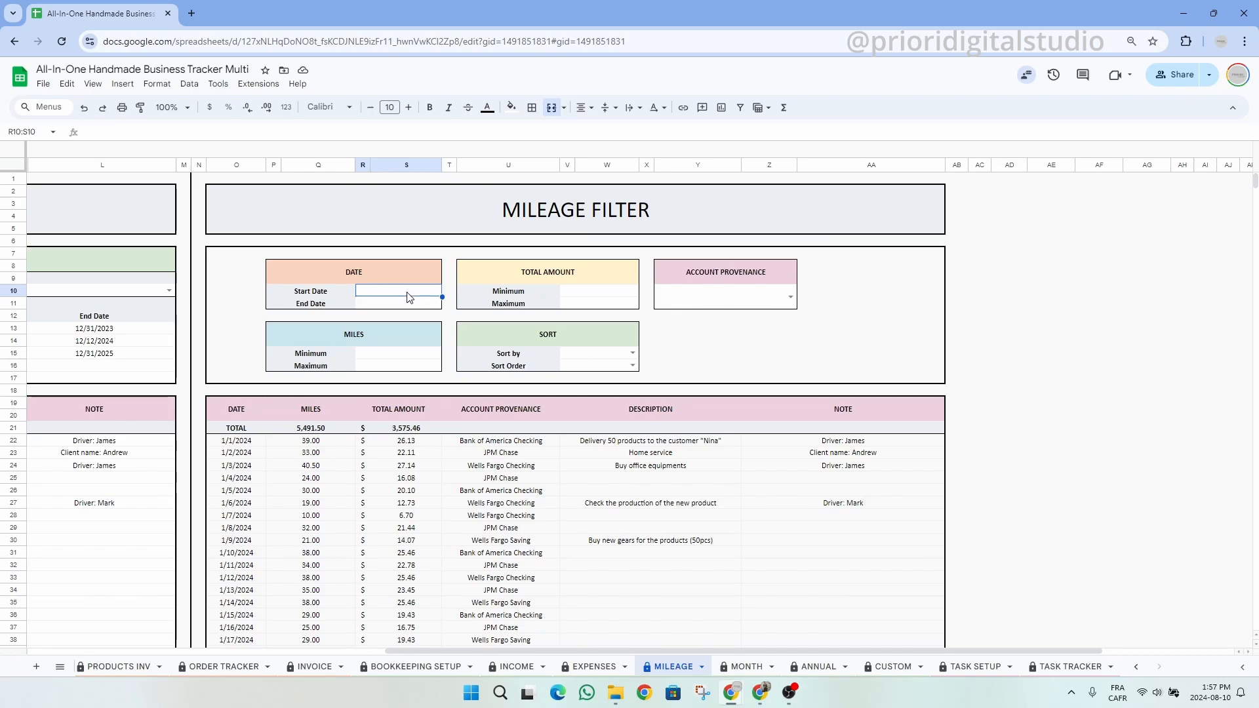
double_click(407, 293)
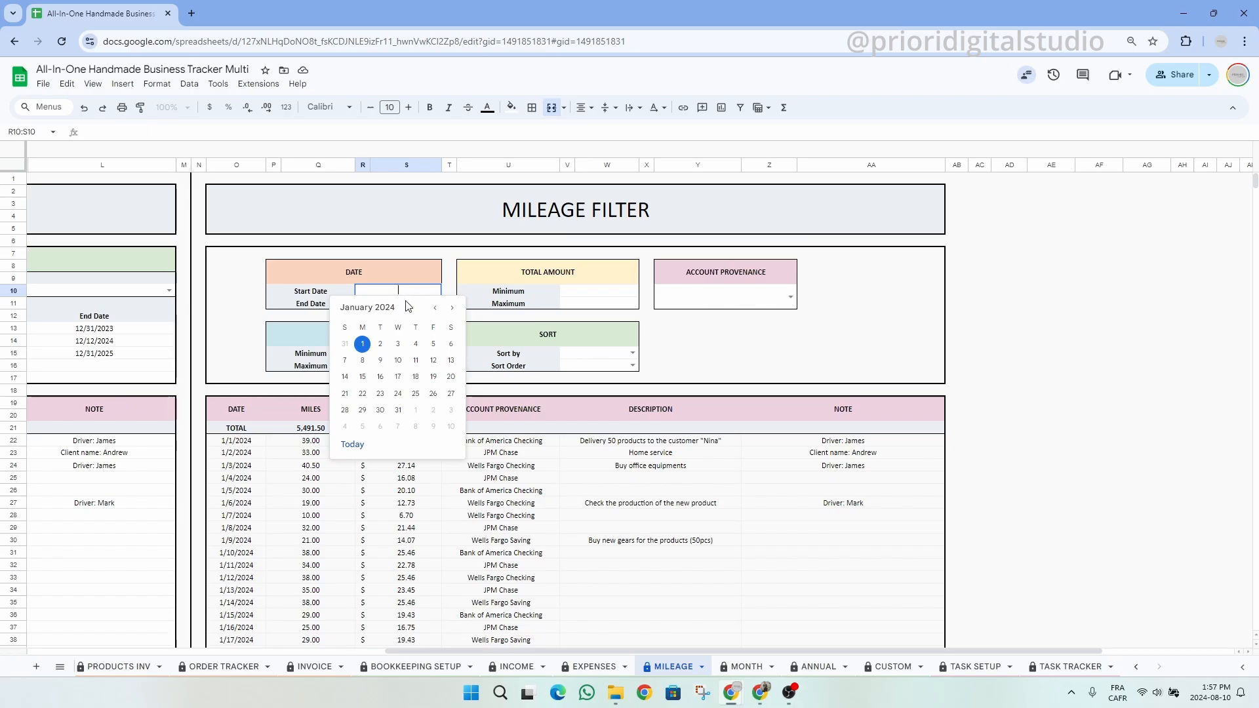
left_click(363, 345)
double_click(398, 304)
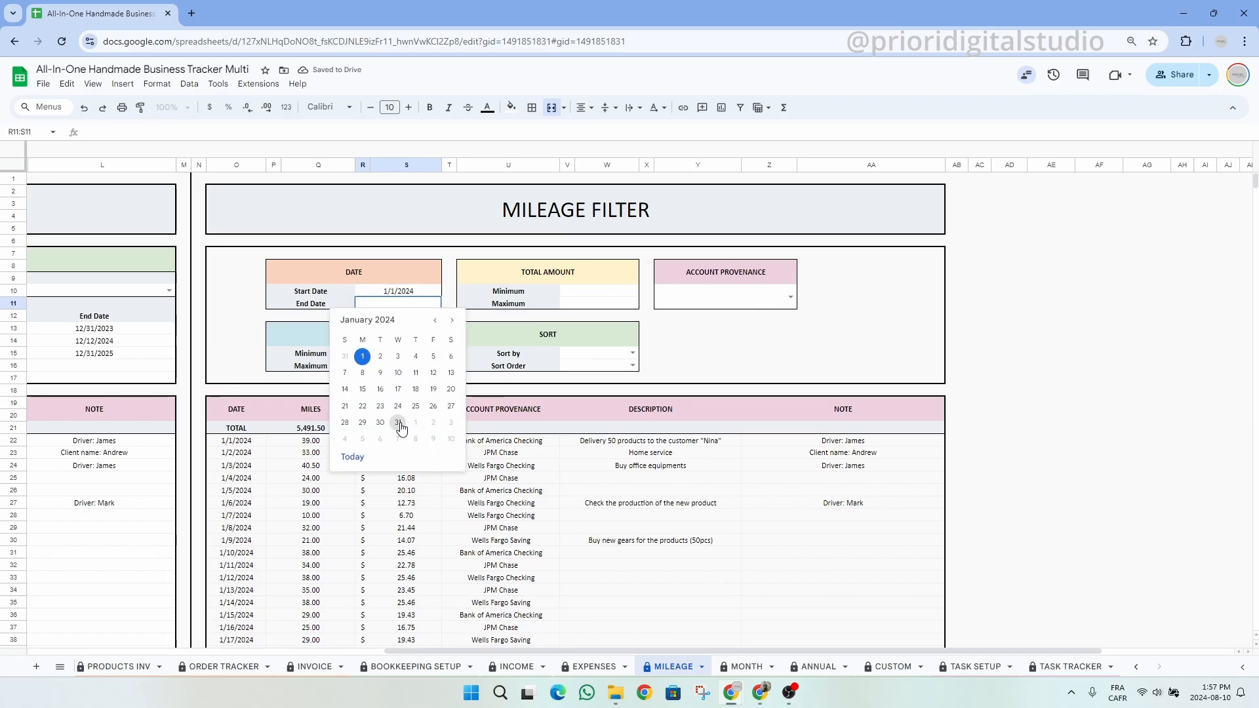
left_click(398, 423)
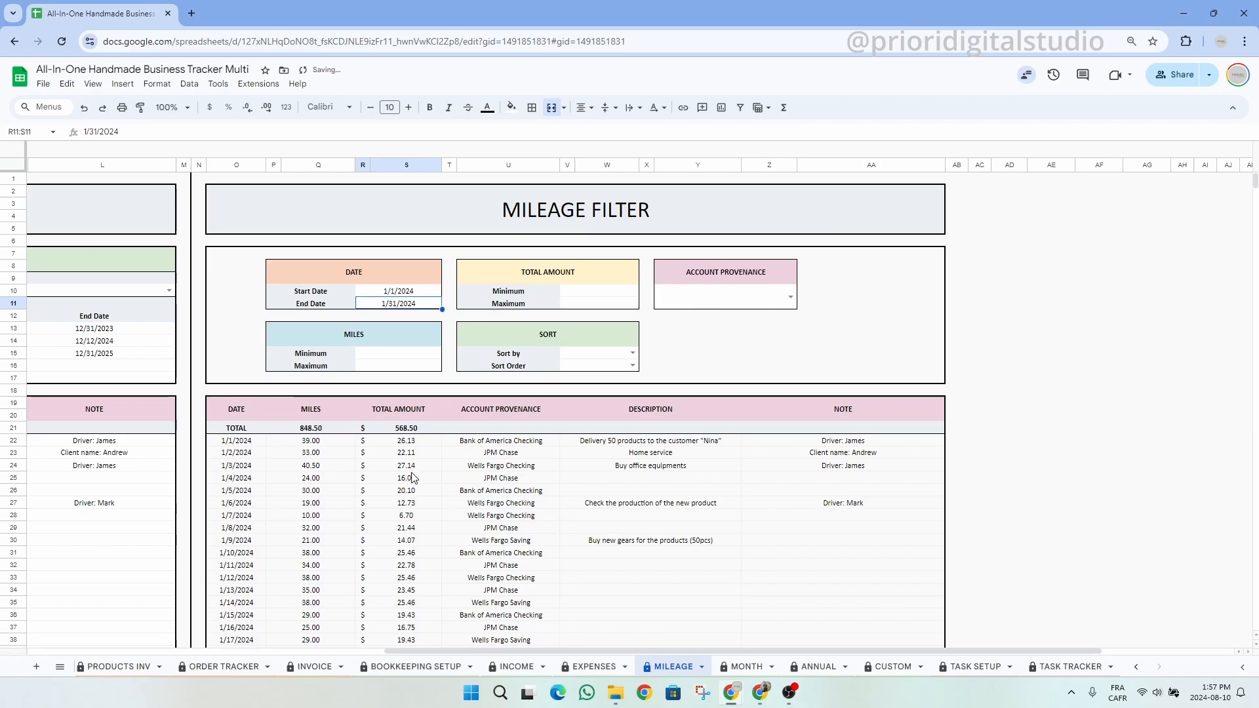
scroll(405, 486, "down", 4)
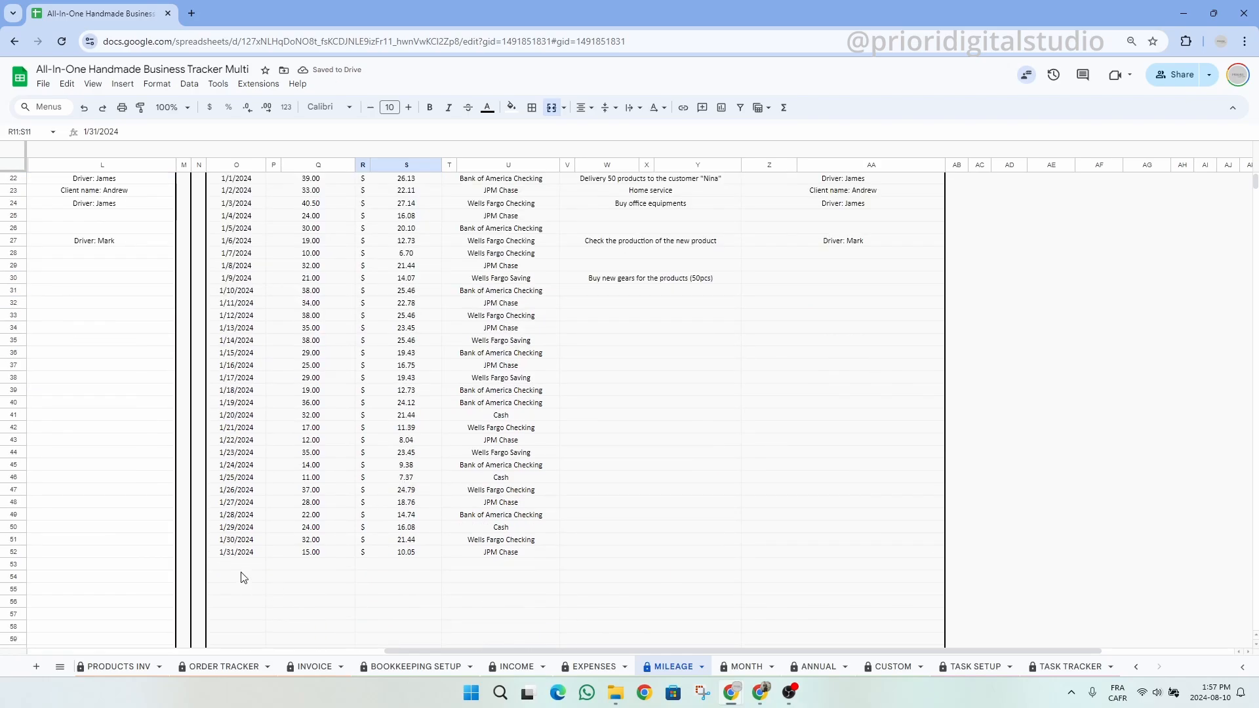
scroll(245, 577, "up", 4)
left_click(238, 442)
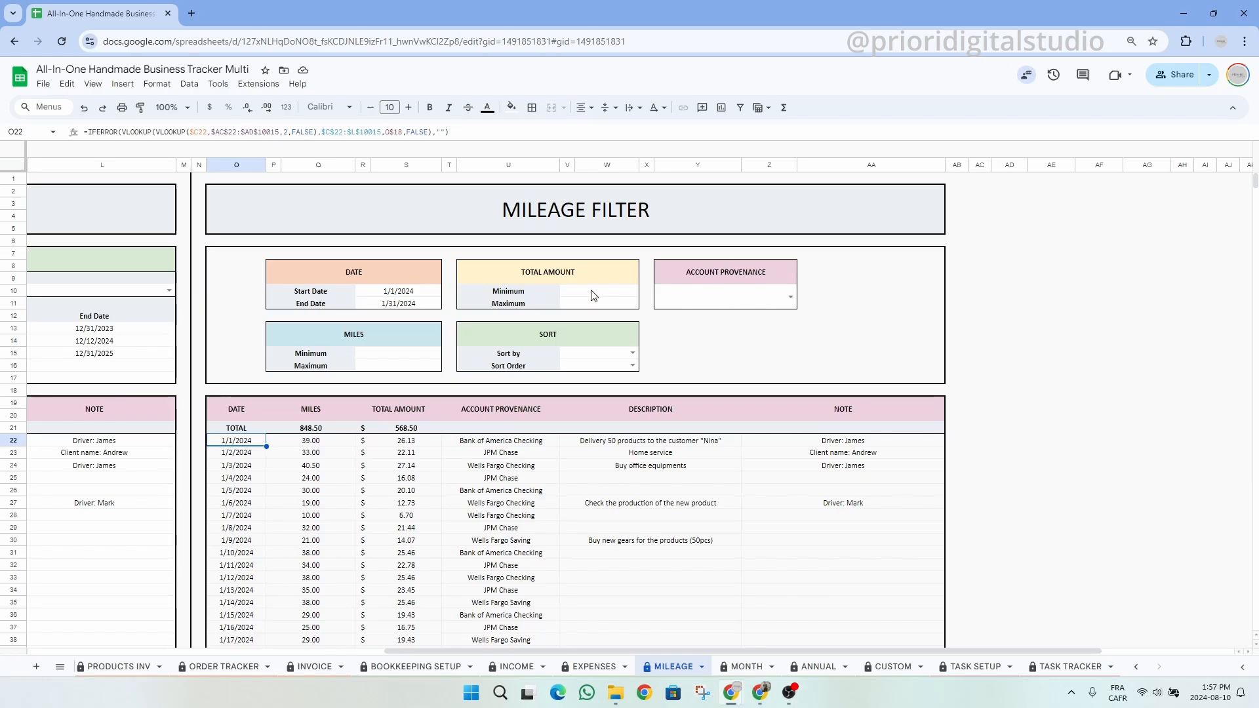
- Filter the mileage records by the Bank of America Checking account and check the dates and accounts of the filtered rows
left_click(788, 301)
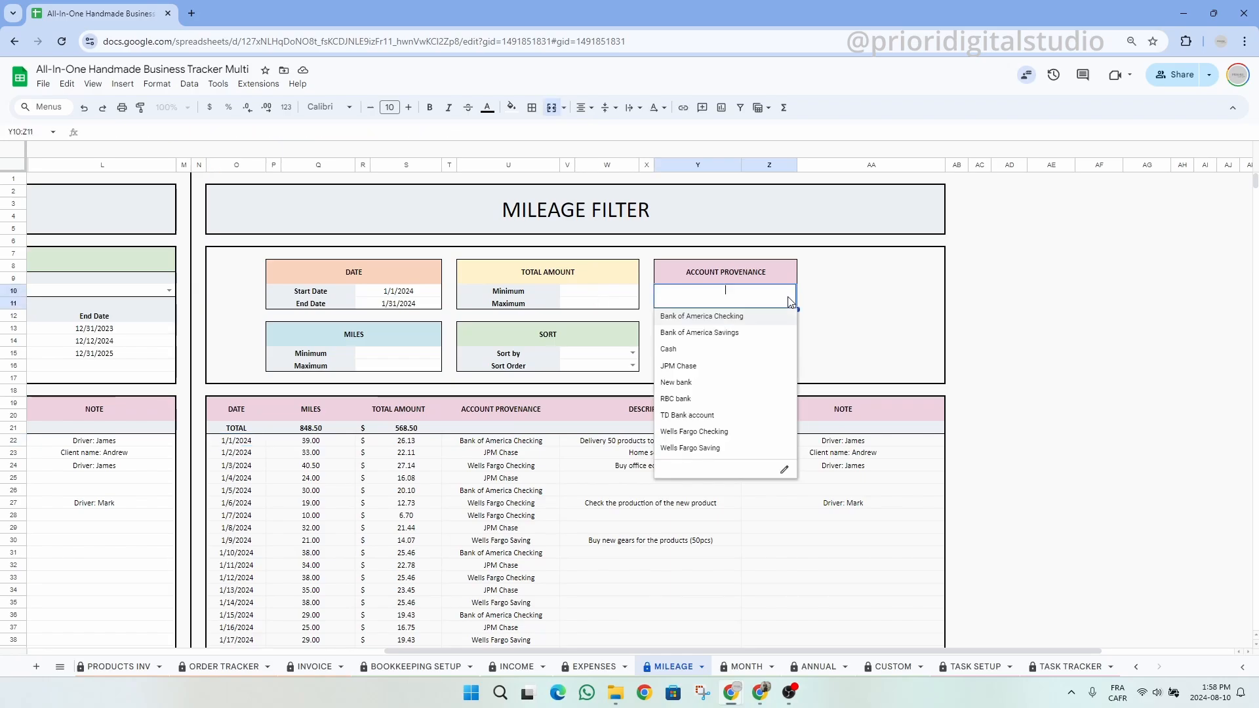
left_click(759, 317)
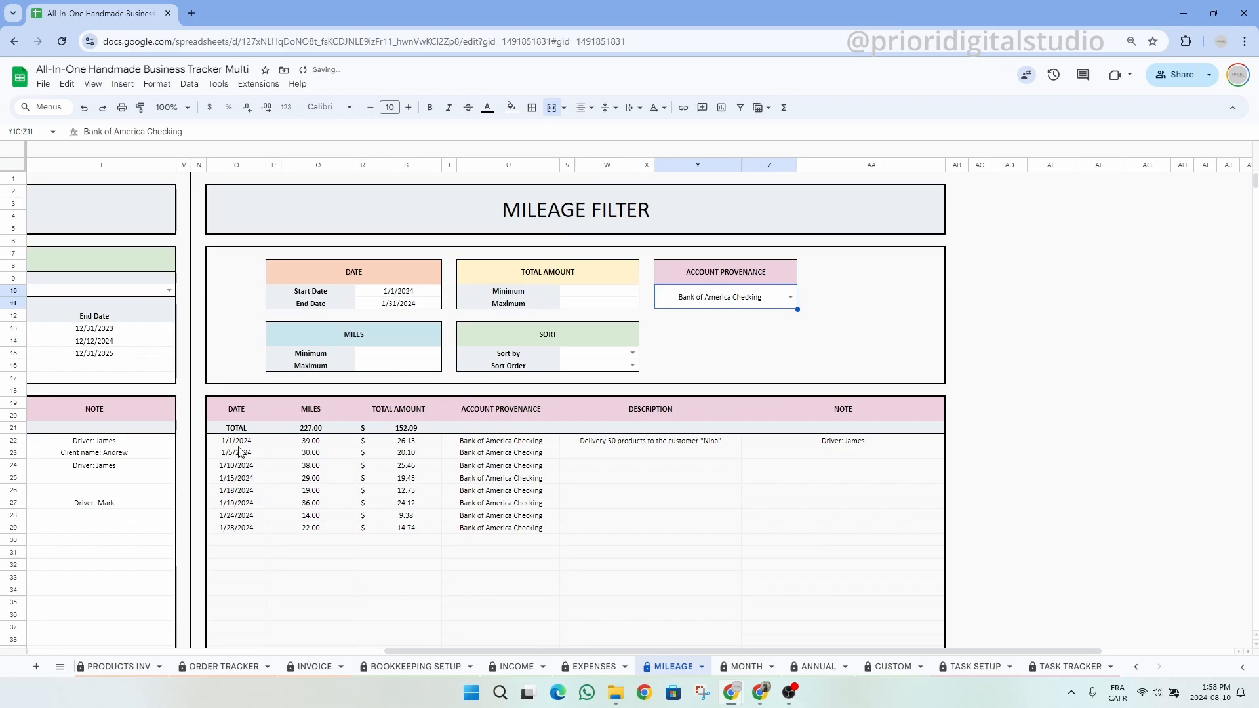
left_click_drag(239, 440, 812, 528)
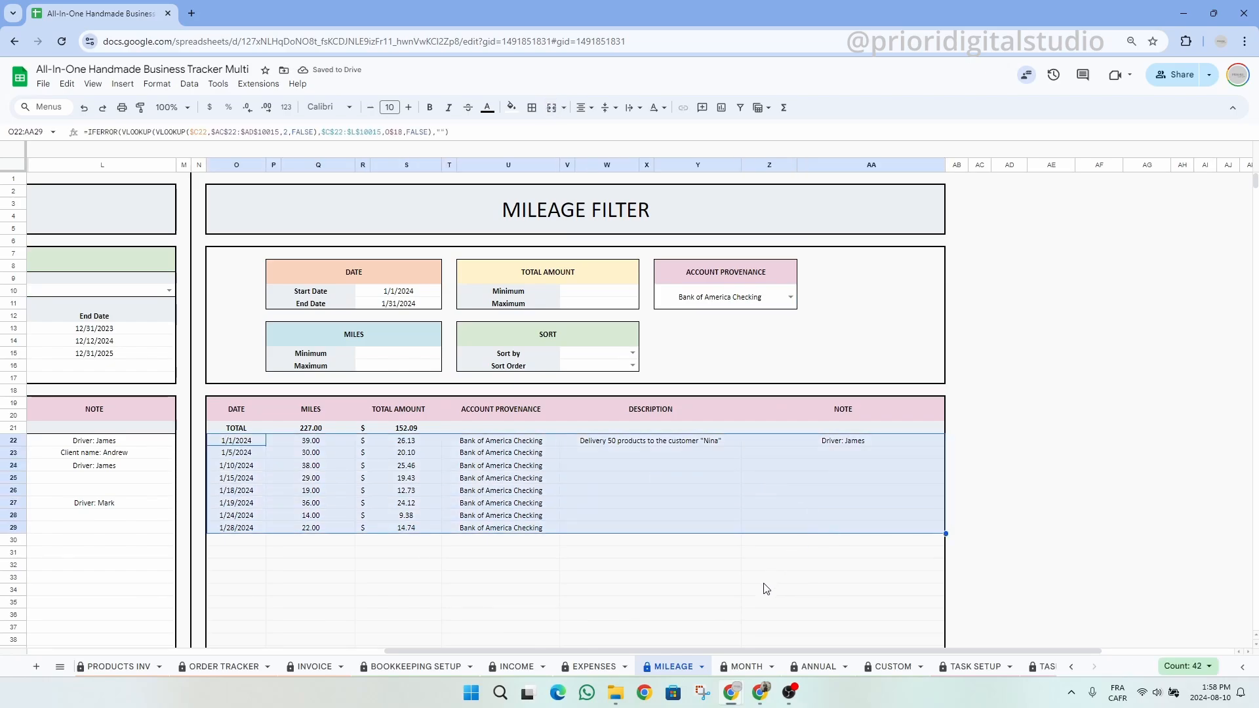
left_click_drag(238, 441, 241, 528)
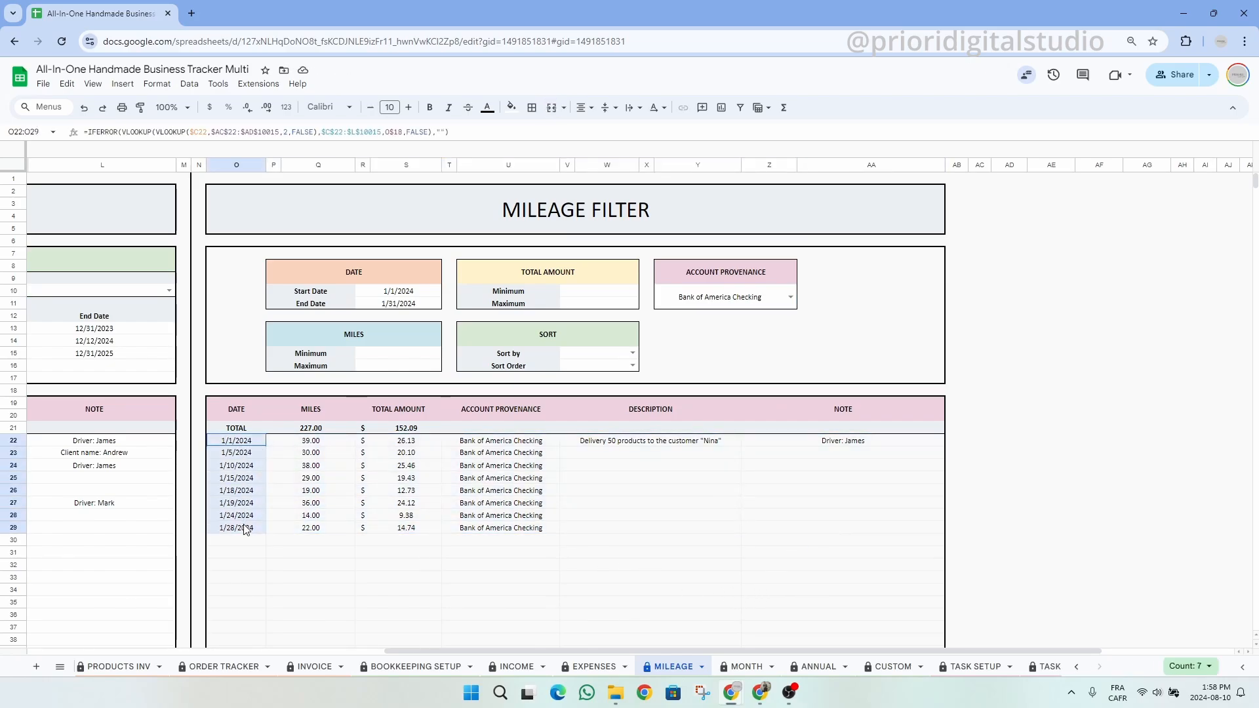
left_click(531, 448)
left_click_drag(531, 447, 524, 533)
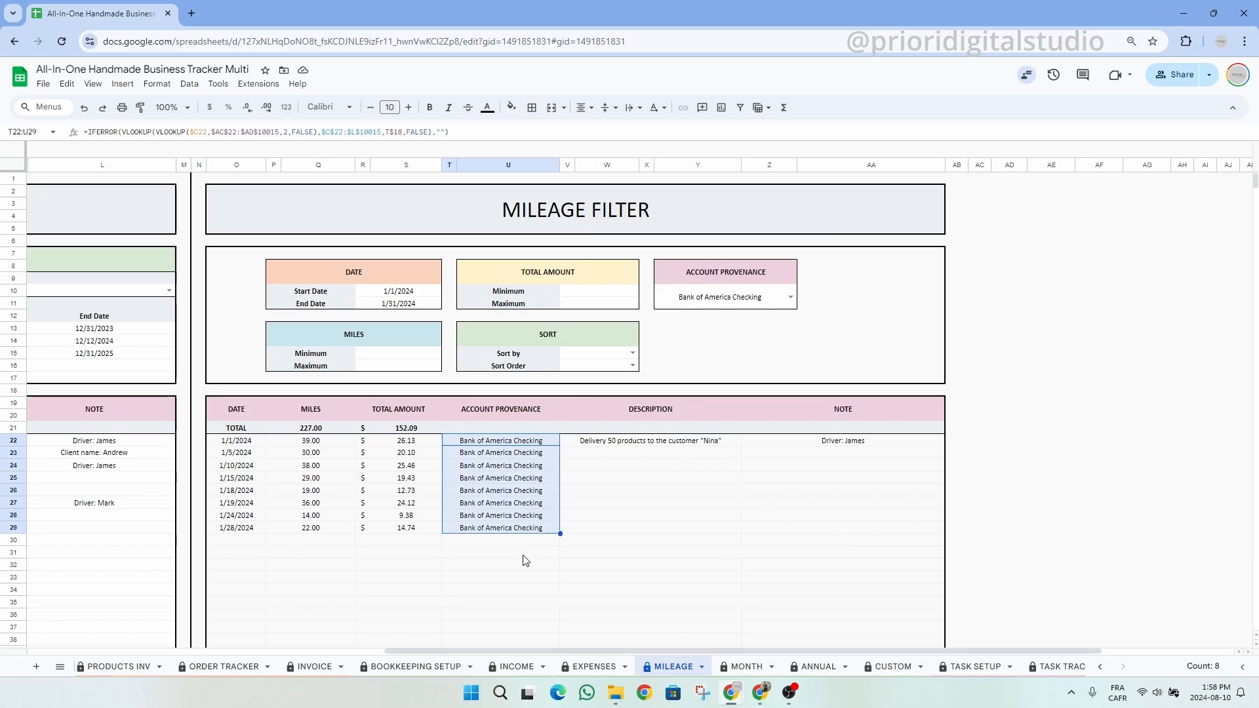
- Clear the account provenance filter and the start and end dates in the Mileage Filter
left_click(733, 295)
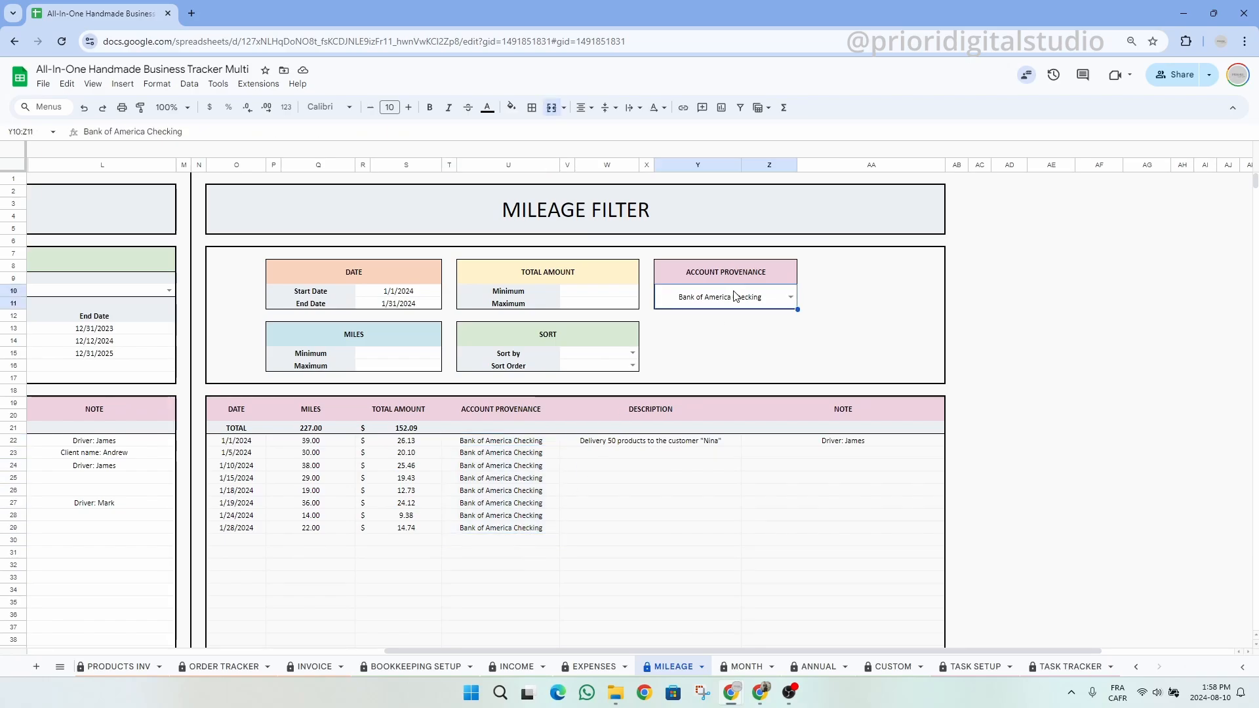
key("Delete")
left_click_drag(398, 291, 410, 305)
key("Delete")
left_click(804, 369)
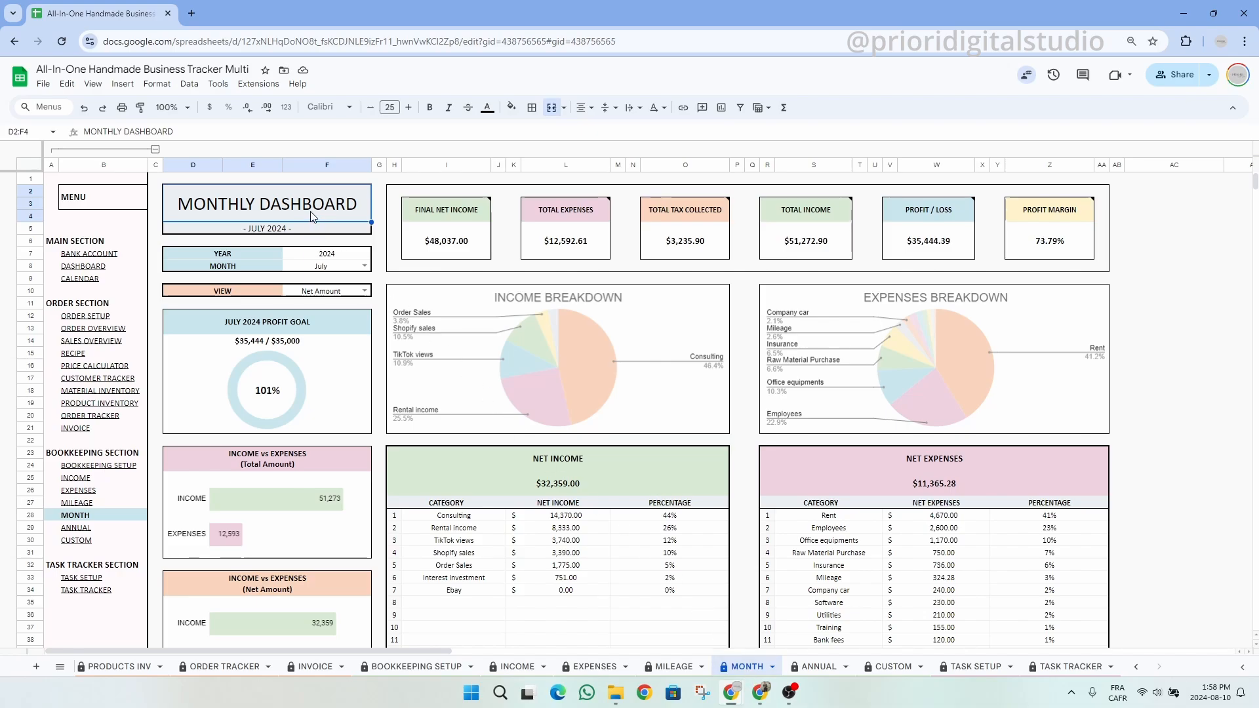
- Check the year and month selectors of the Monthly Dashboard
left_click(267, 257)
left_click(267, 265)
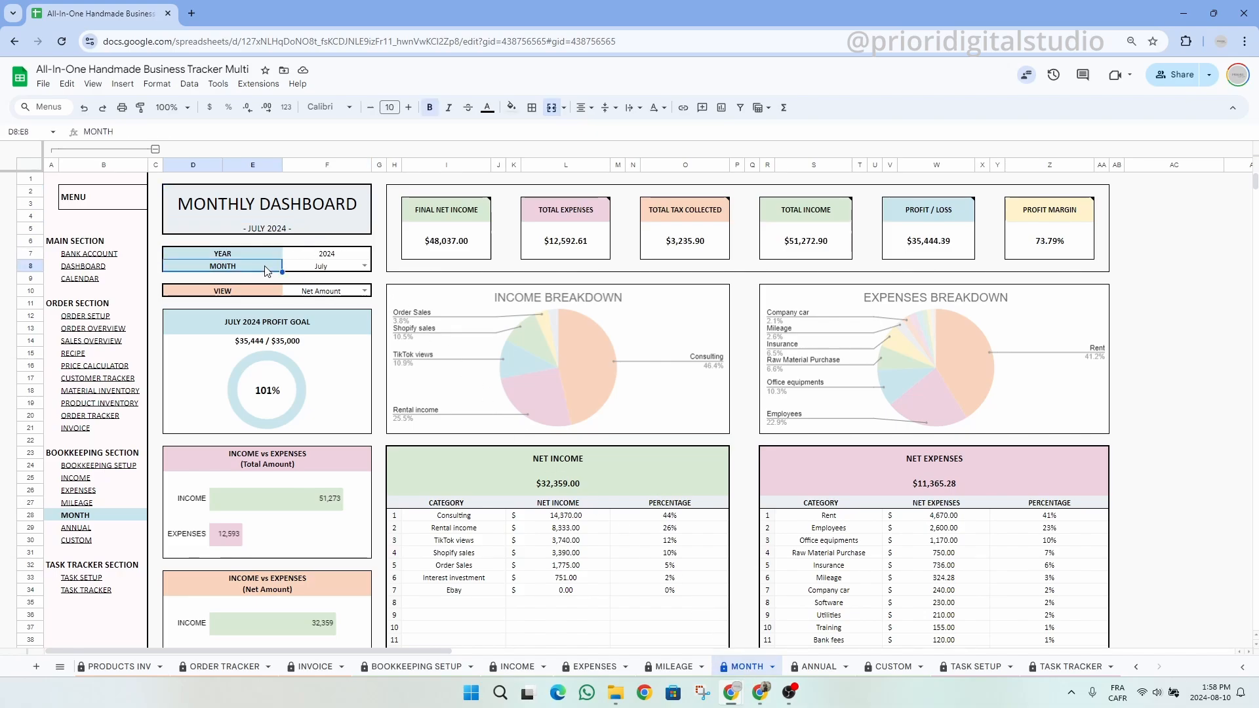
left_click(326, 256)
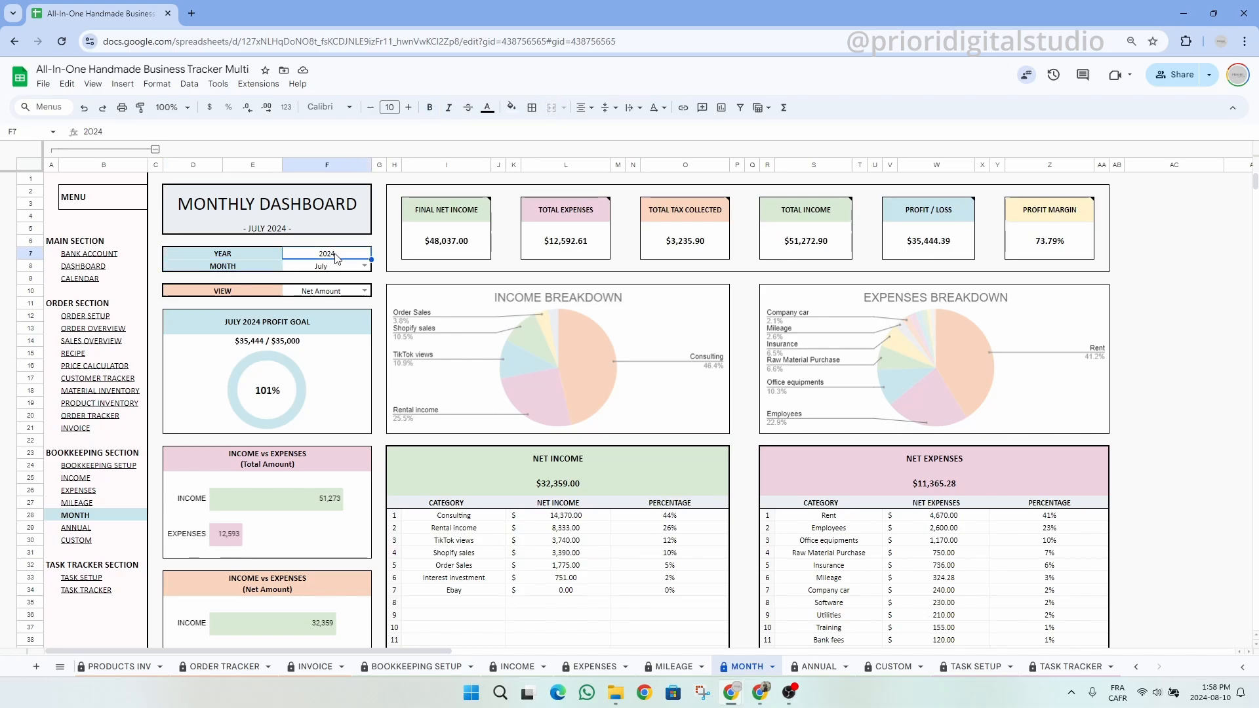
left_click(335, 269)
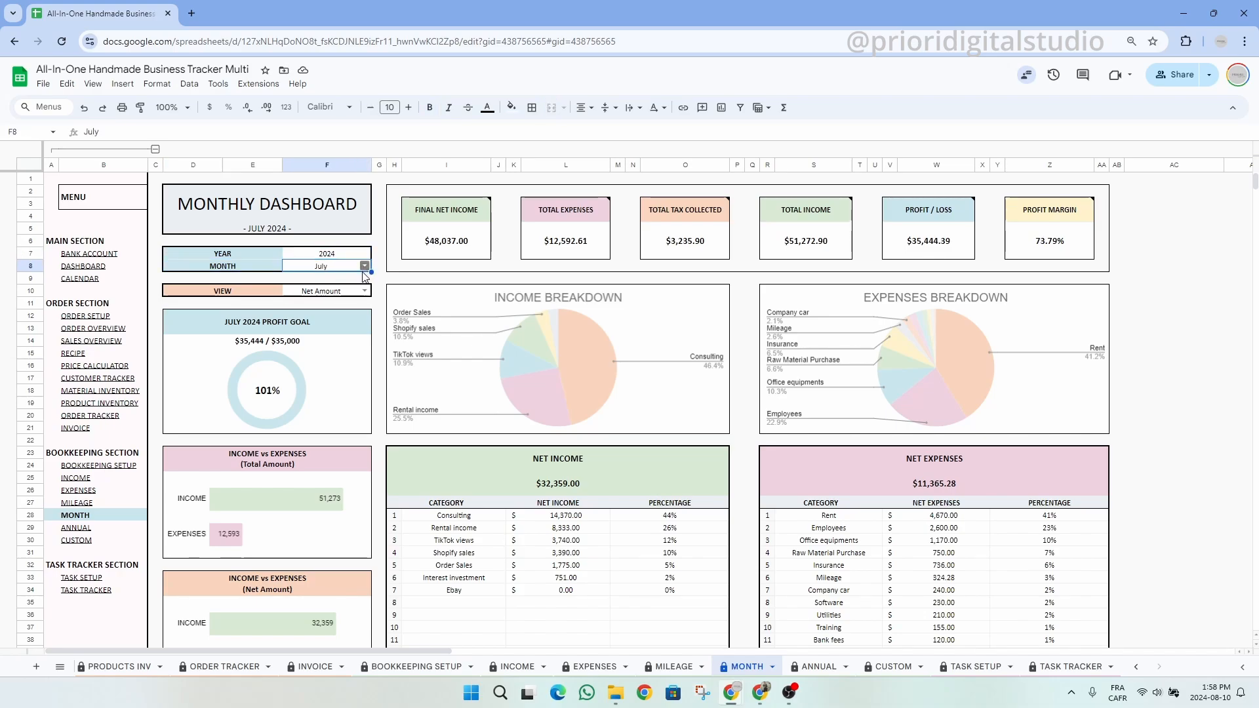
- Check the amount types offered for the dashboard's view, and the Net Income and Net Expenses table headings
left_click(364, 291)
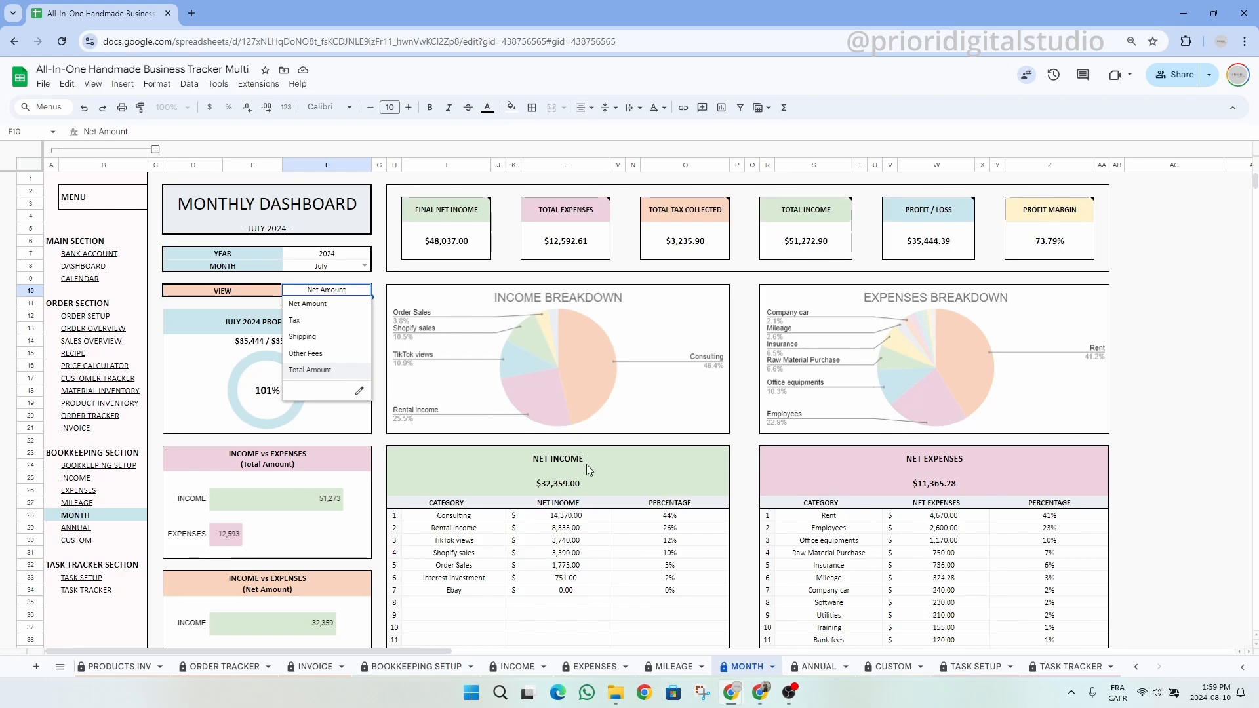
left_click(590, 483)
left_click(874, 464)
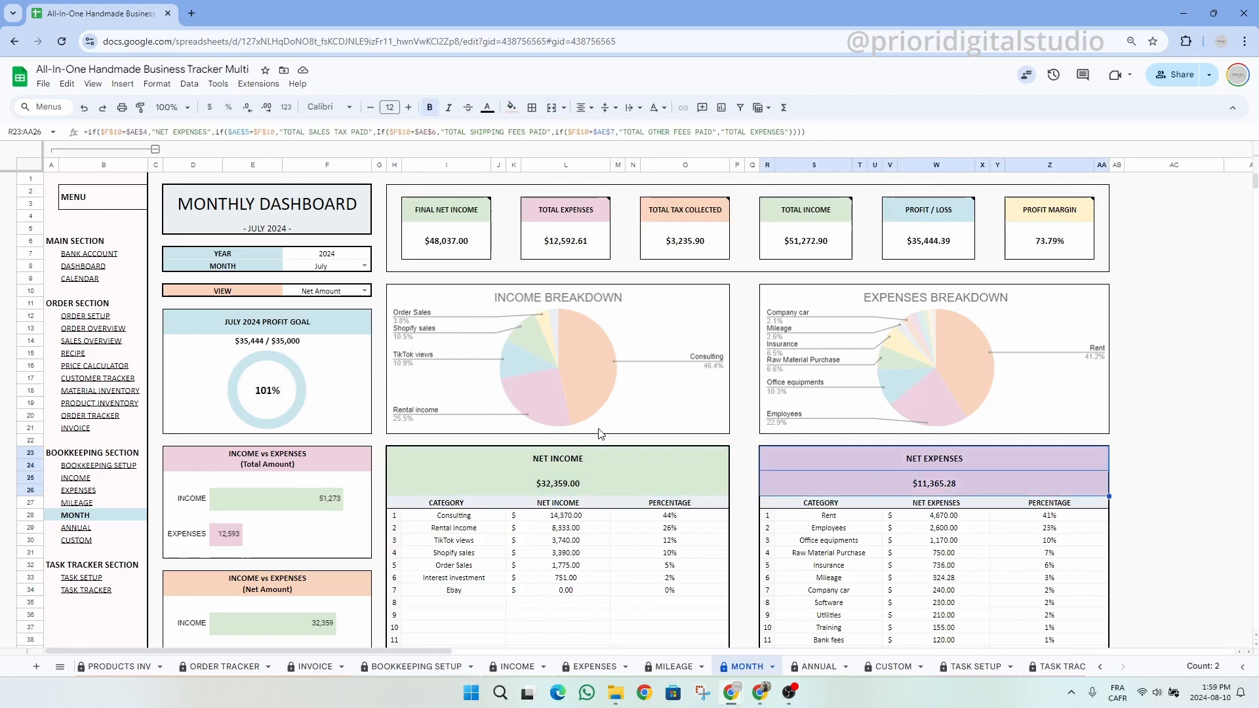
- Switch the Monthly Dashboard's view from Net Amount to Tax, and from there to Other Fees
left_click(365, 290)
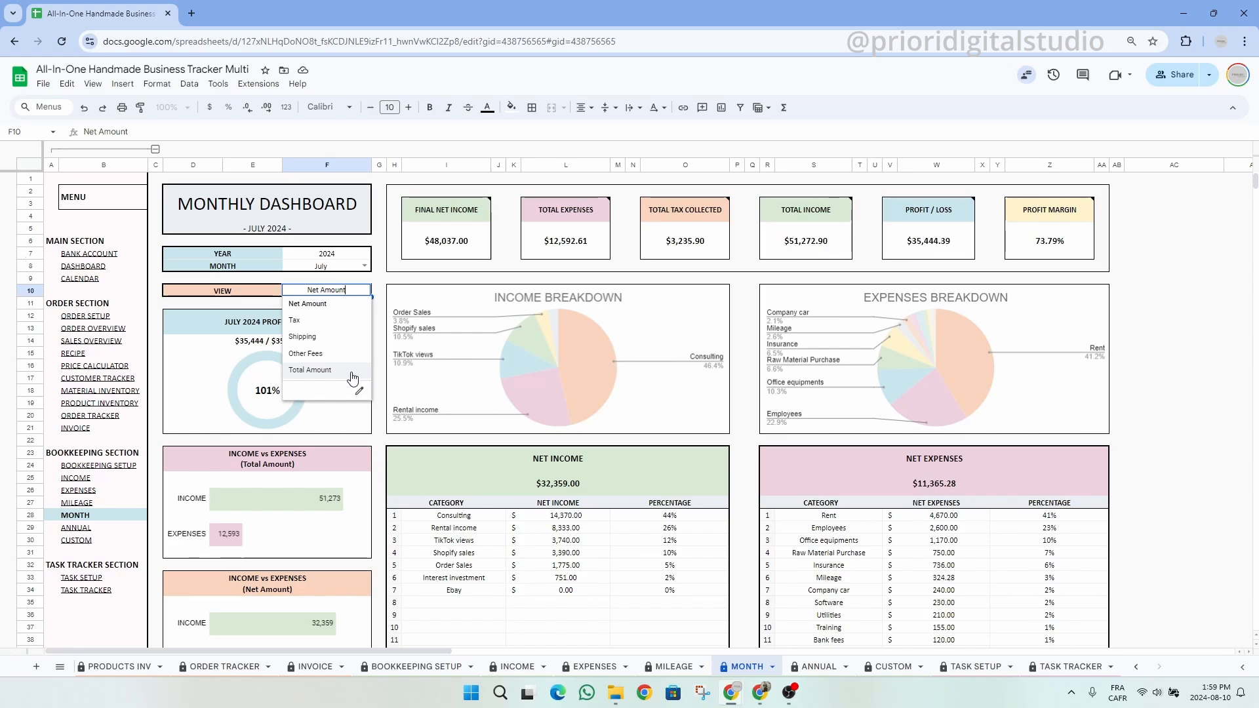
left_click(345, 321)
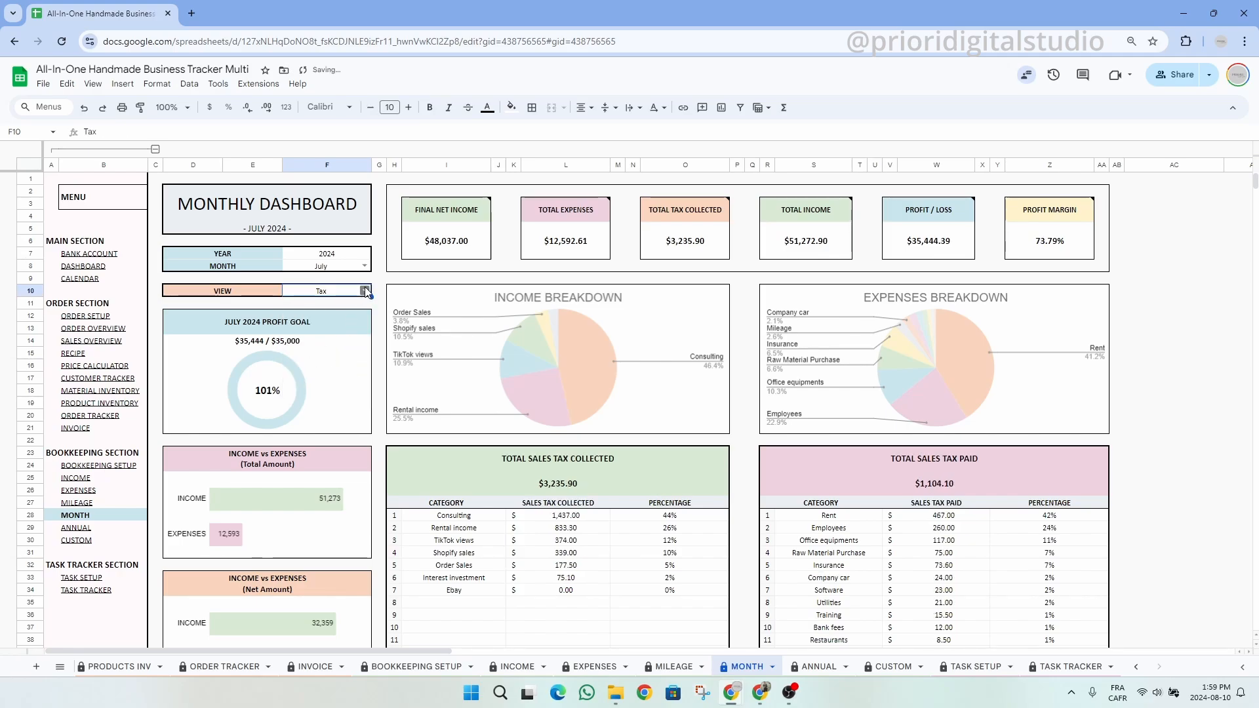
left_click(366, 291)
left_click(354, 337)
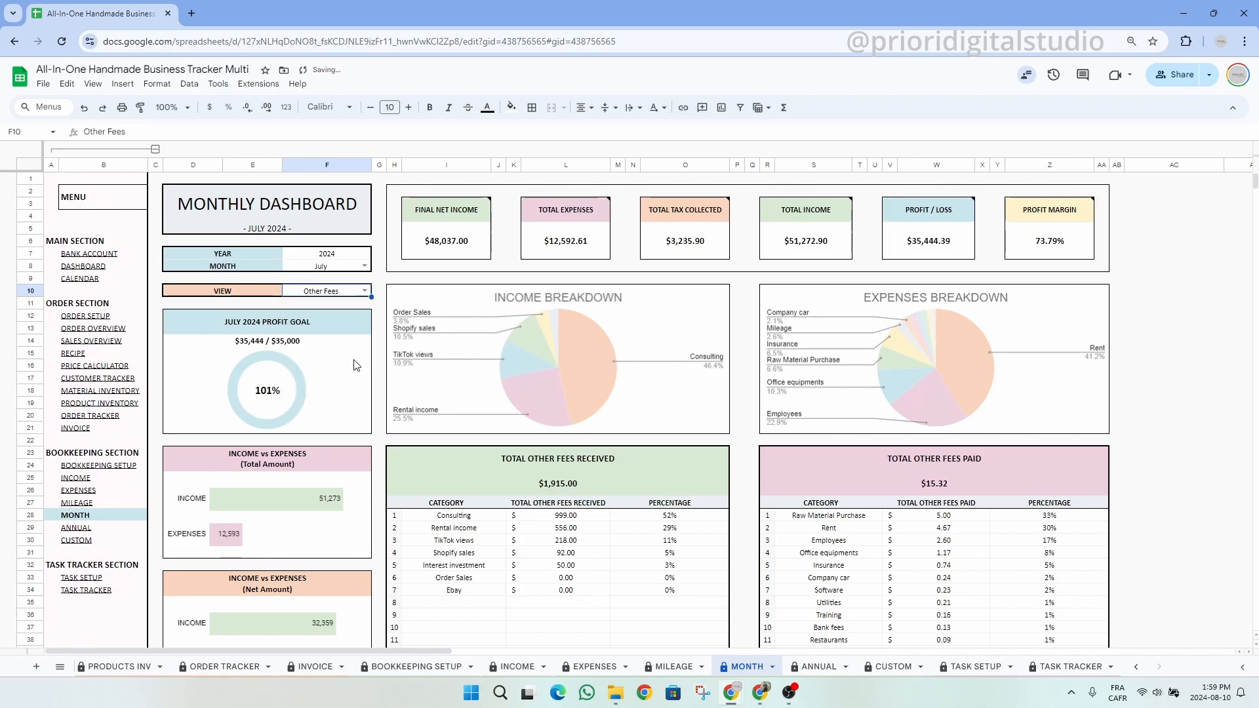
- Set the Monthly Dashboard's view to Total Amount and check the headings of the income and expenses tables
left_click(366, 291)
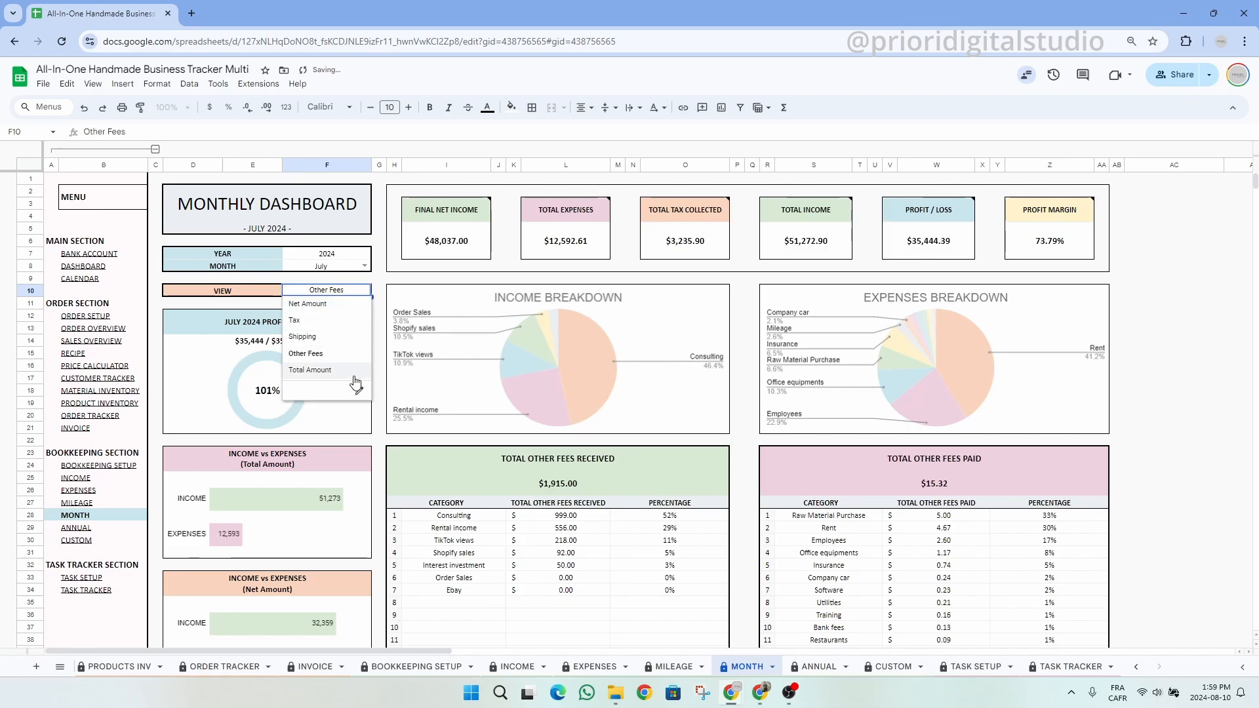
left_click(355, 381)
left_click(666, 471)
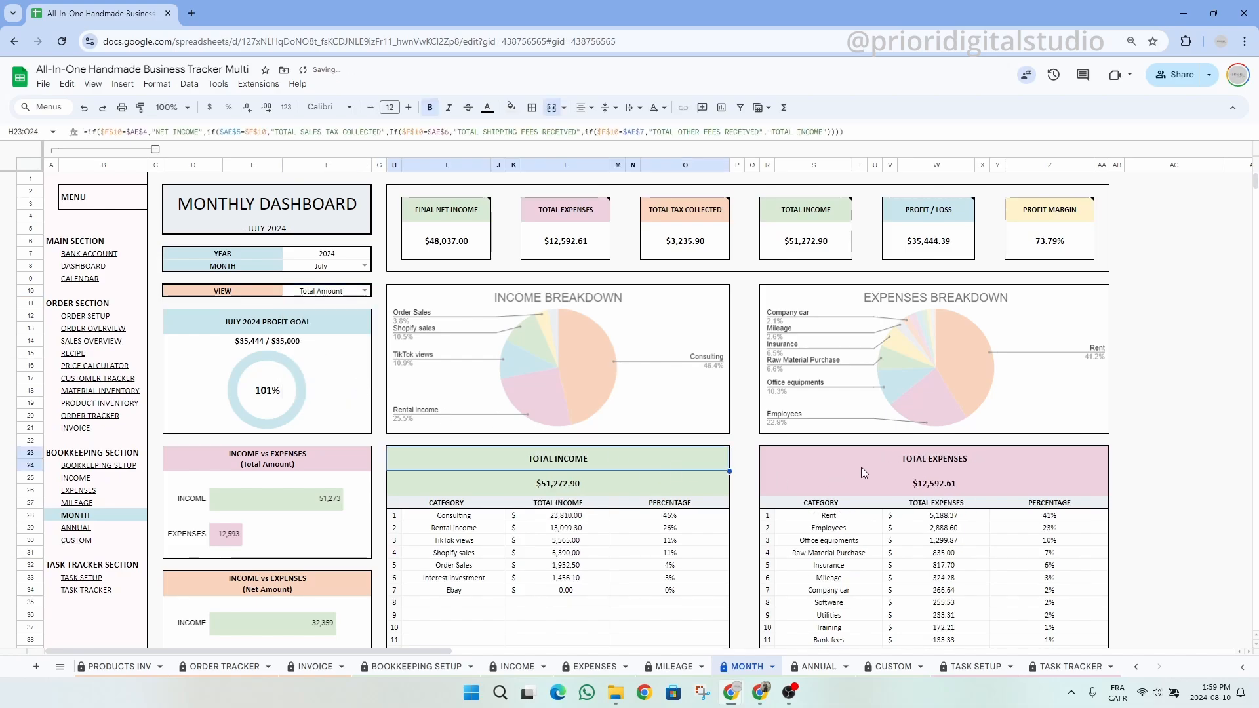
left_click(856, 465)
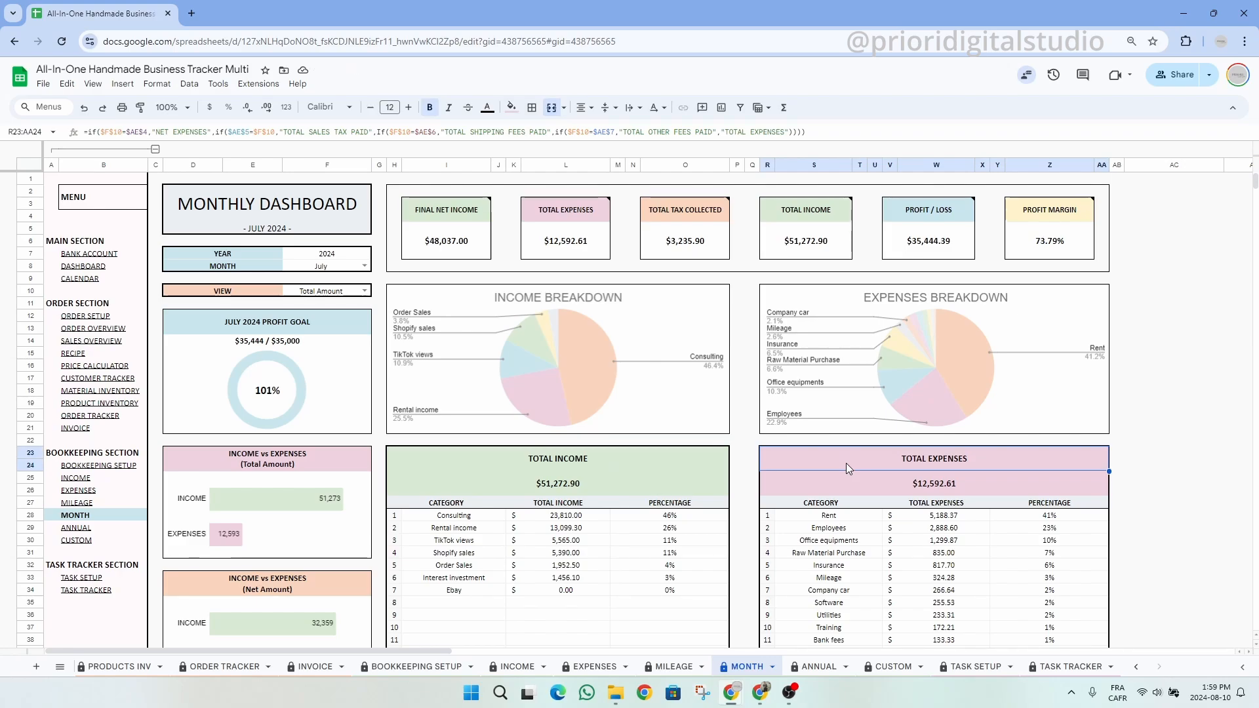
- Collapse the grouped rows 53 to 77 of the category tables and expand them again, accepting the protected-range edits
scroll(625, 473, "down", 4)
scroll(625, 477, "down", 3)
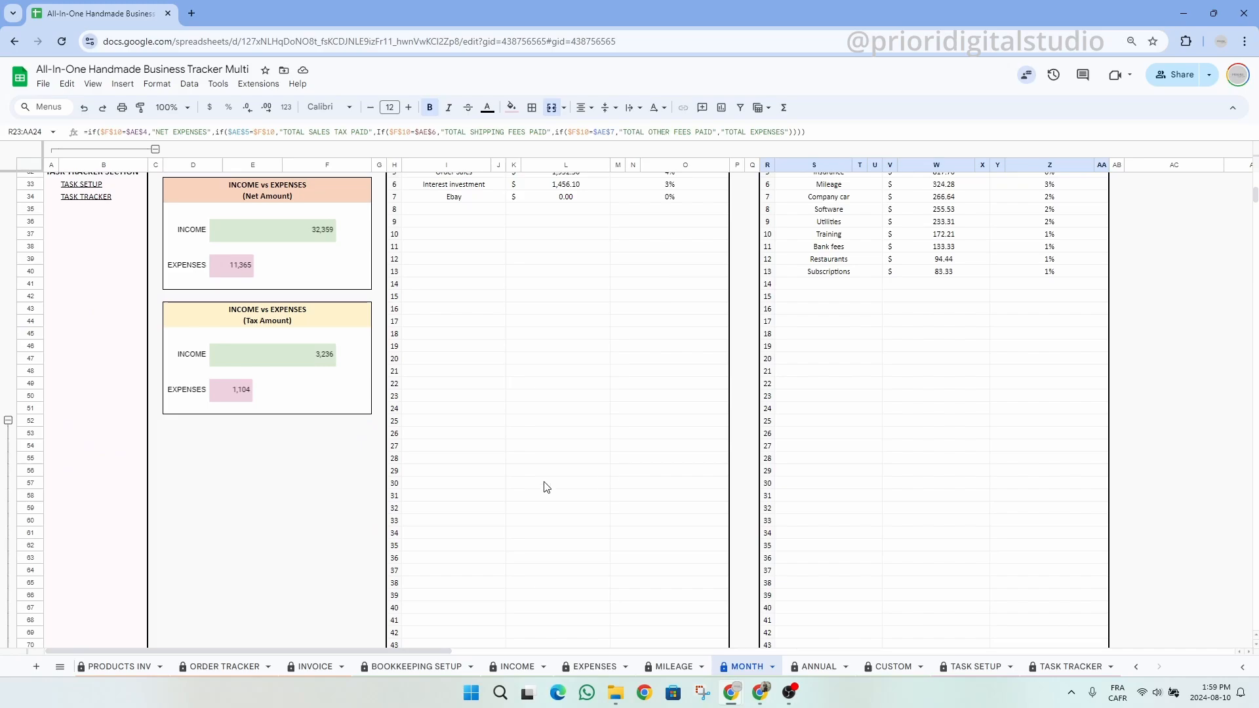
left_click(9, 421)
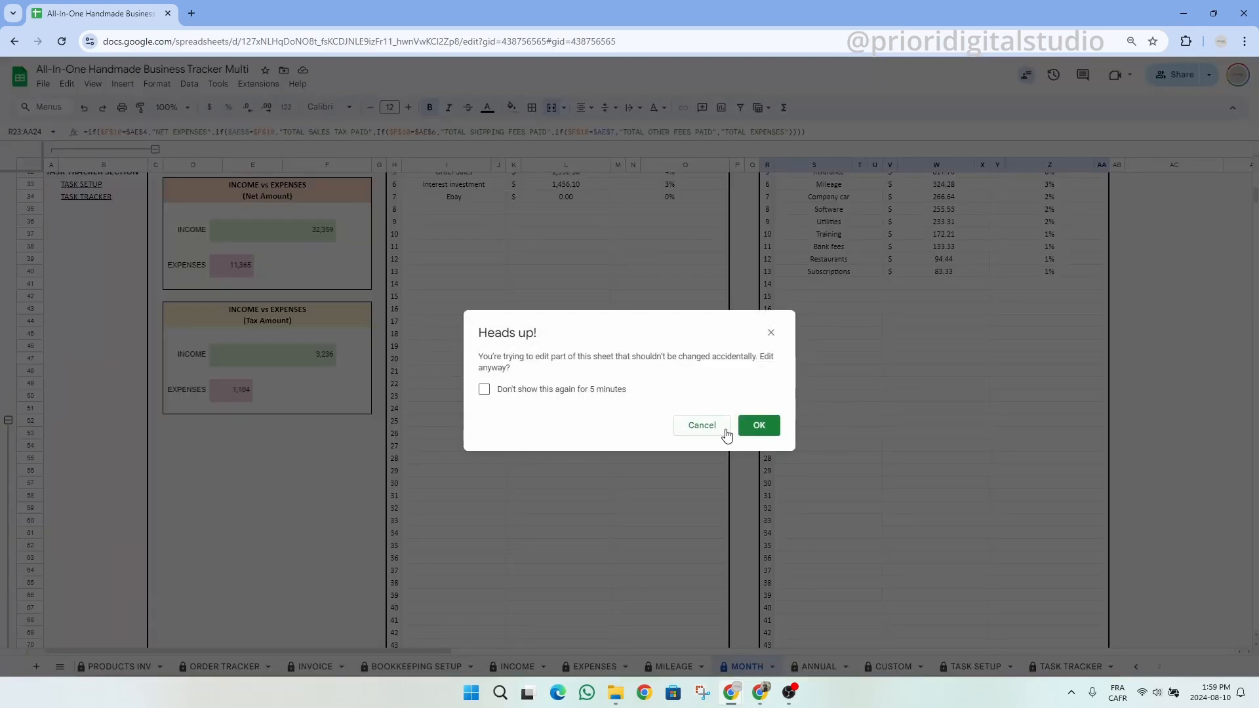
left_click(758, 426)
left_click(8, 420)
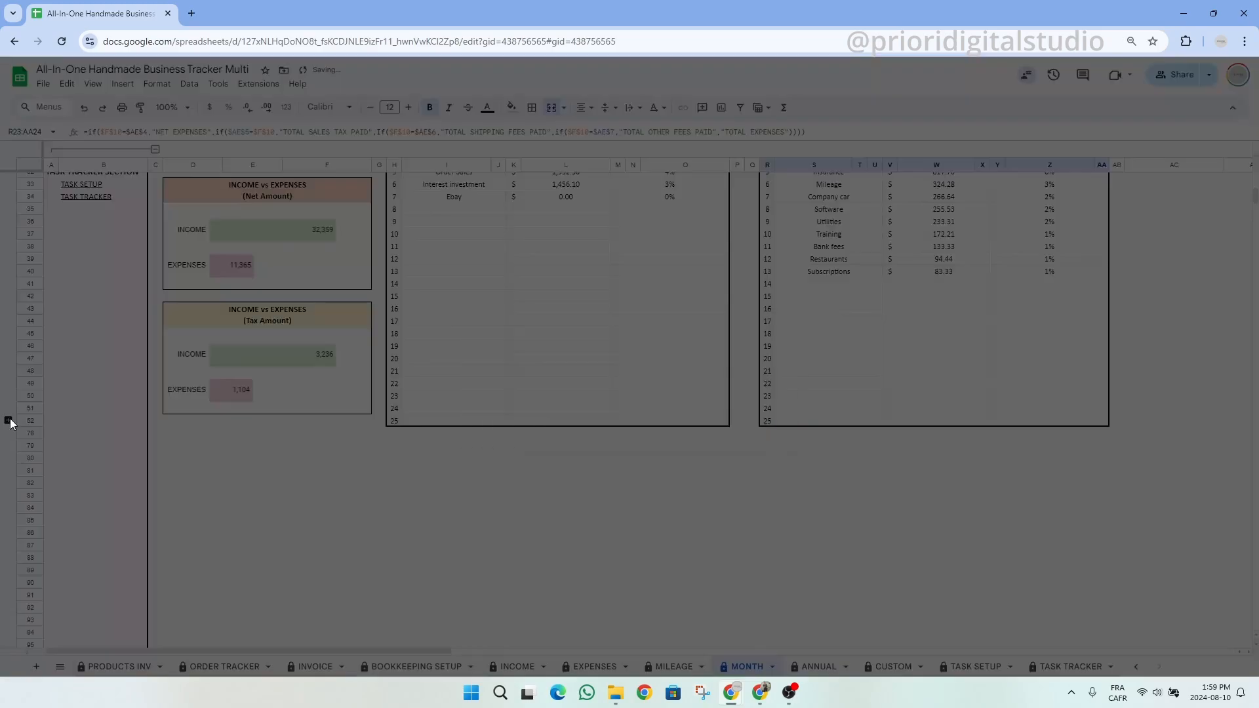
left_click(759, 426)
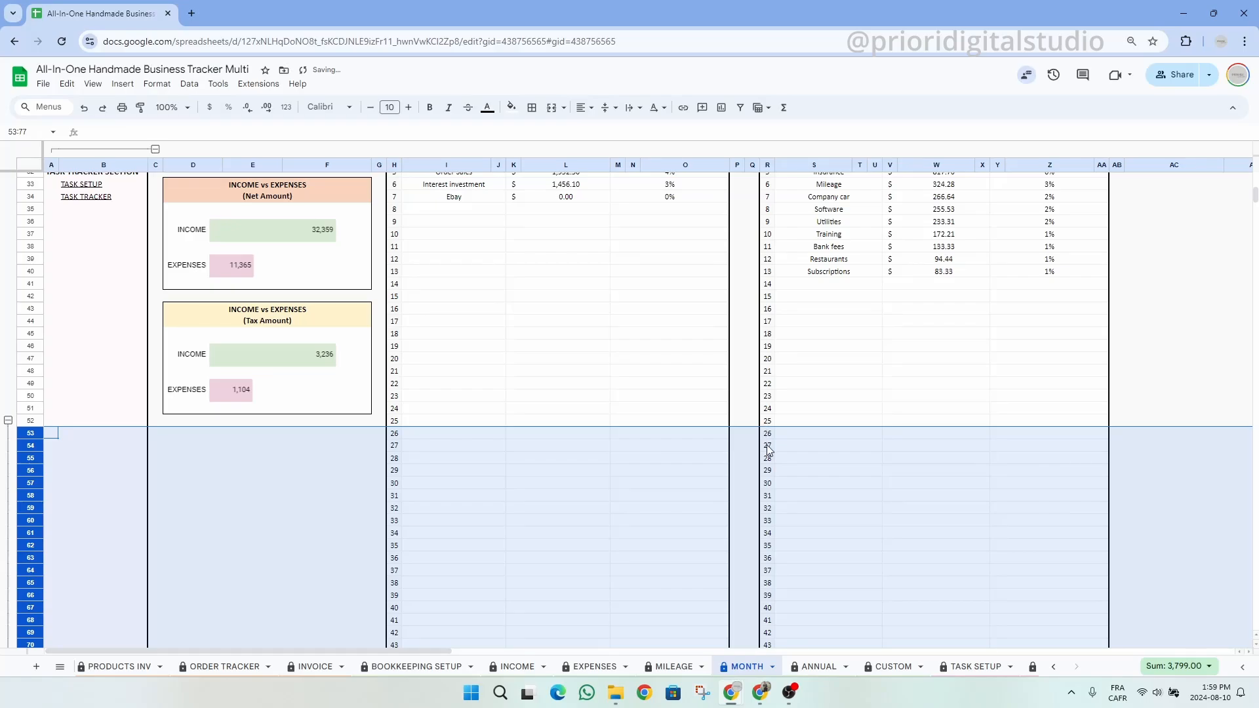
- Examine the headings and first category rows of the Total Income and Total Expenses tables
scroll(768, 489, "up", 10)
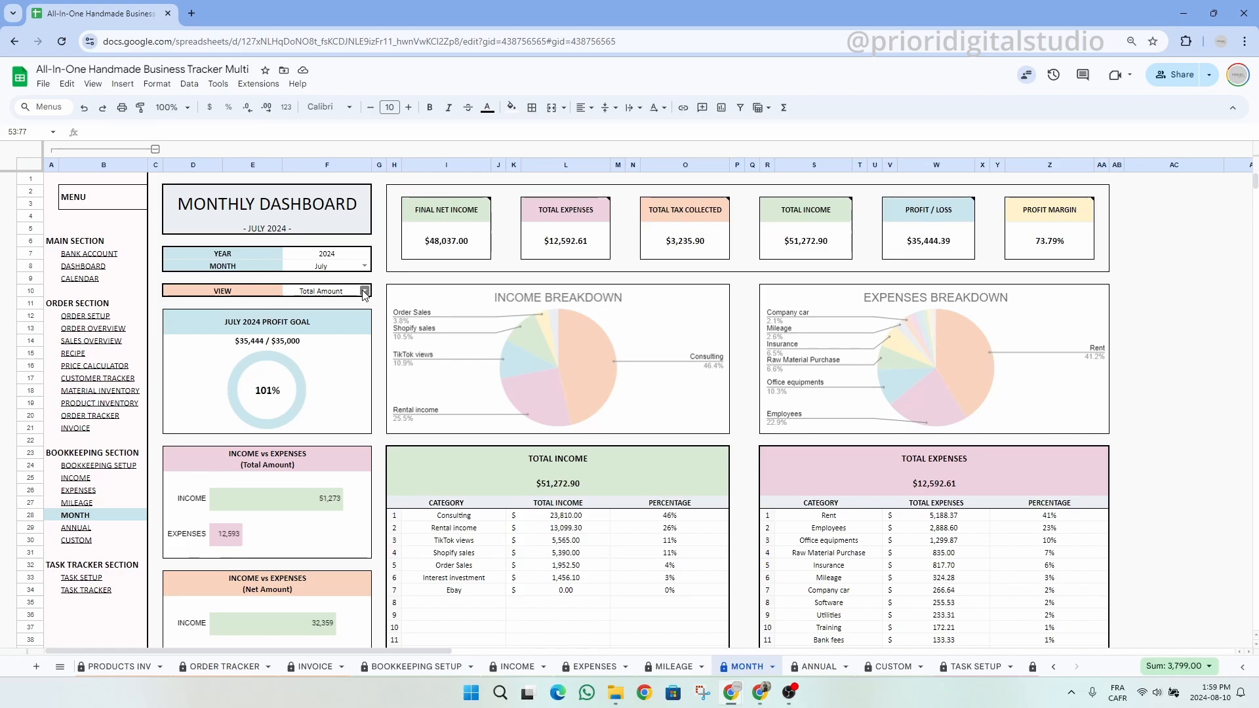
left_click_drag(655, 483, 681, 550)
left_click_drag(898, 459, 908, 545)
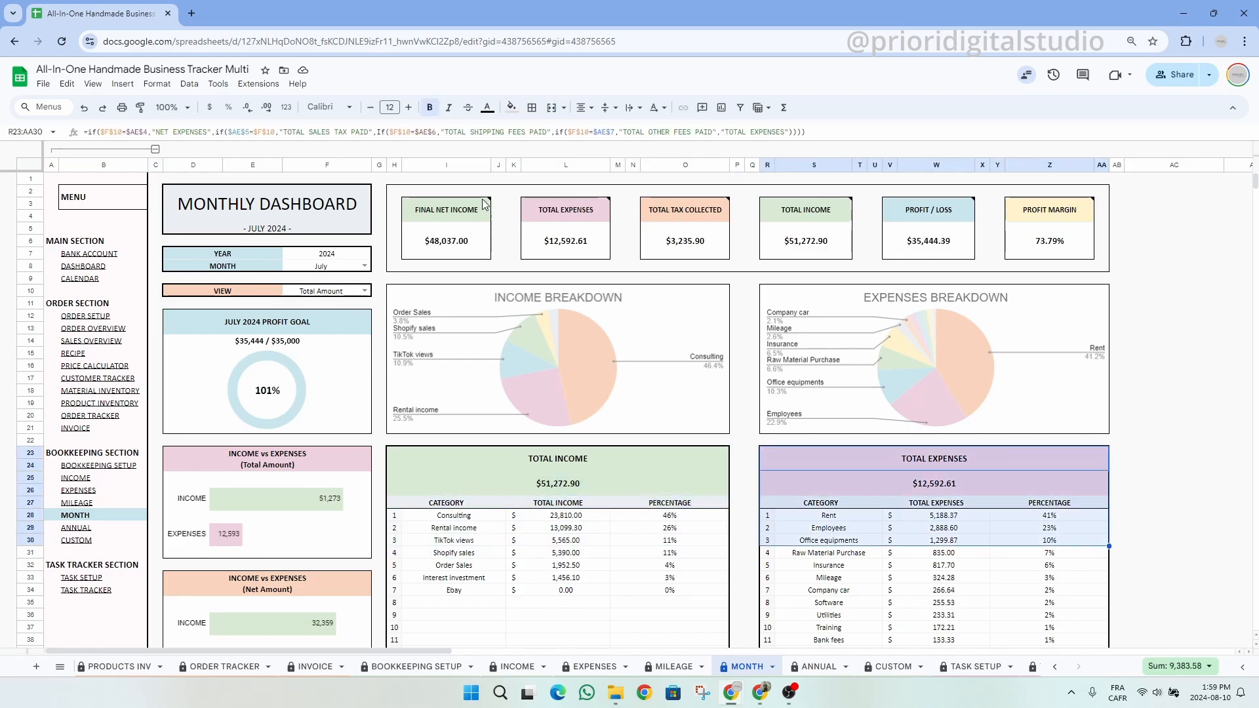
- Check the Monthly Dashboard's summary cards and read their explanatory notes, including those for Final Net Income and Profit / Loss
left_click_drag(391, 196, 1104, 267)
left_click(446, 210)
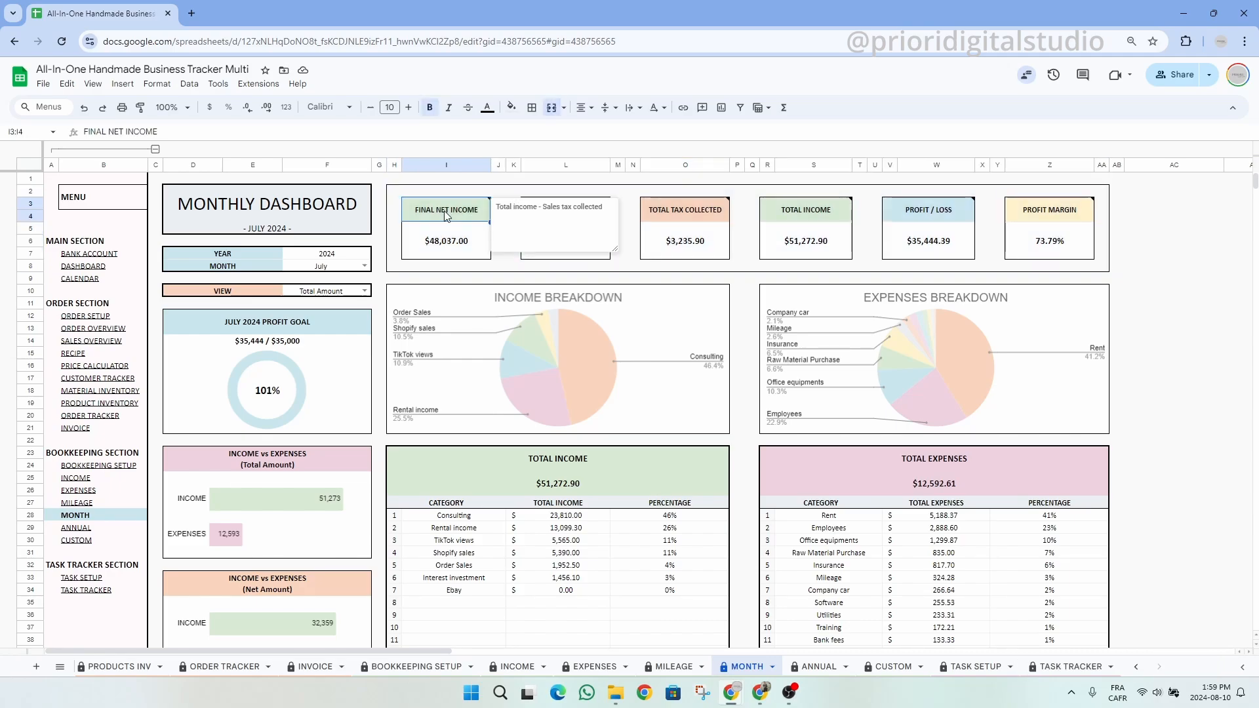
left_click(478, 191)
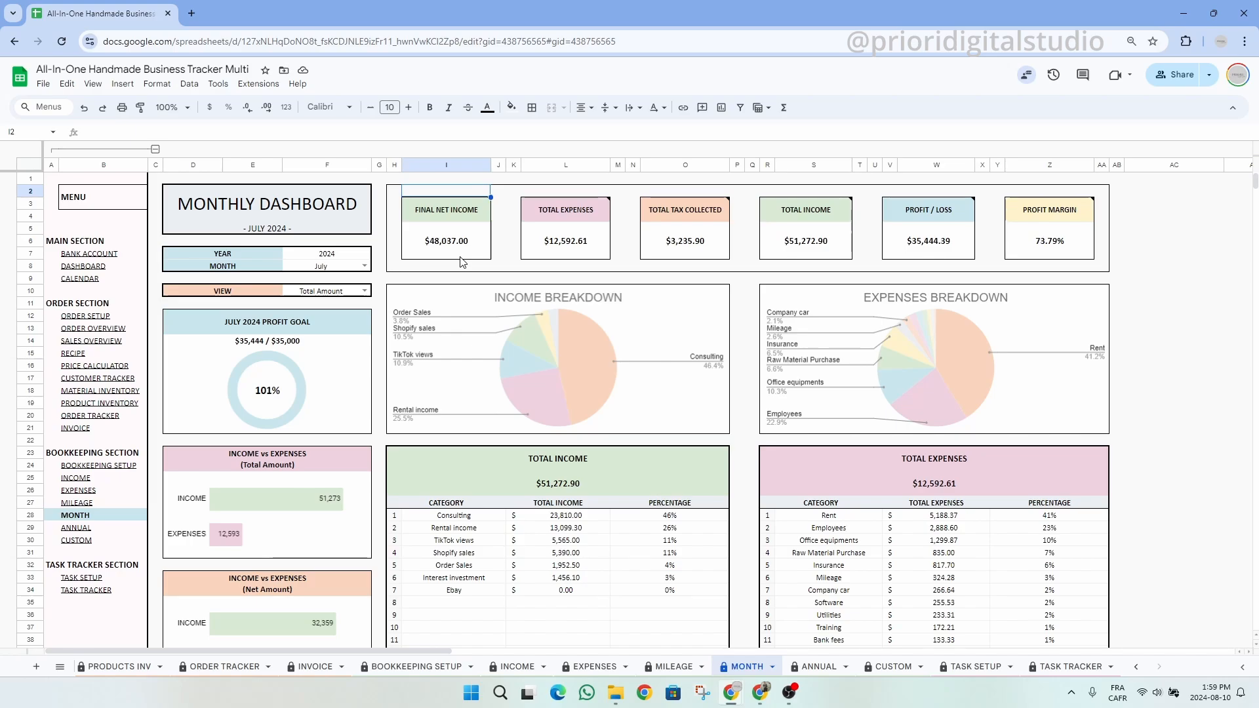
mouse_move(579, 213)
left_click(735, 192)
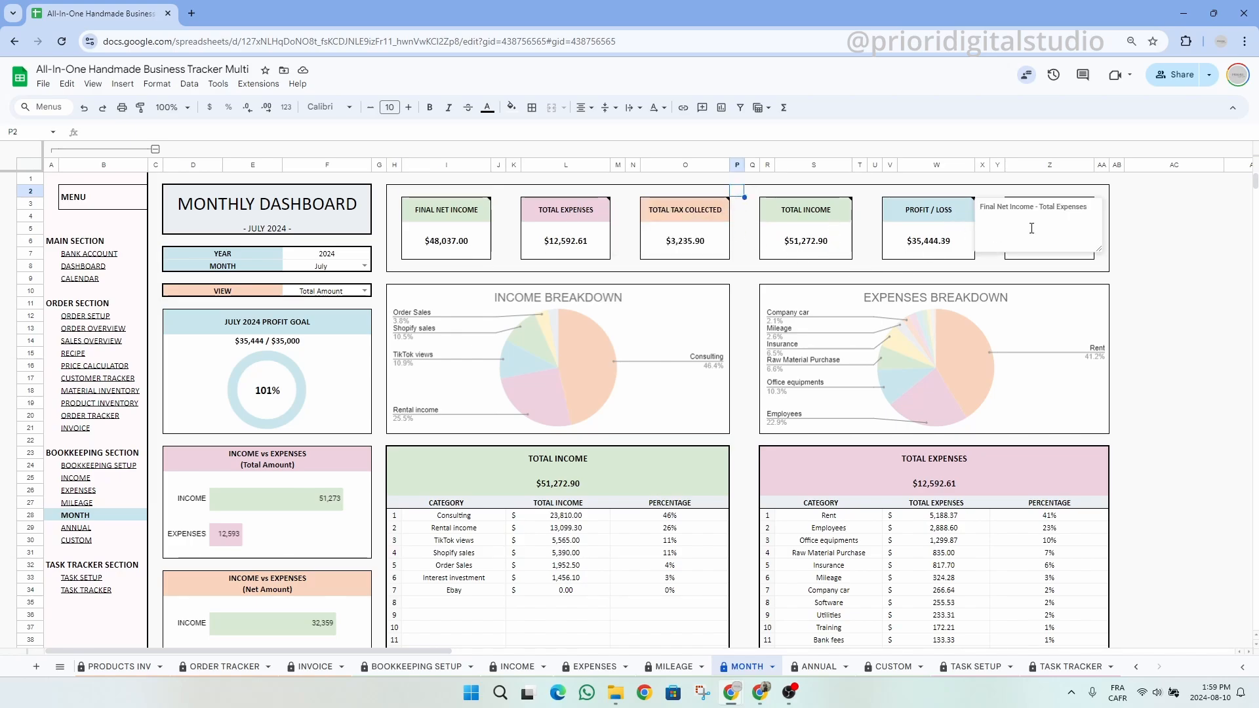
left_click(1135, 242)
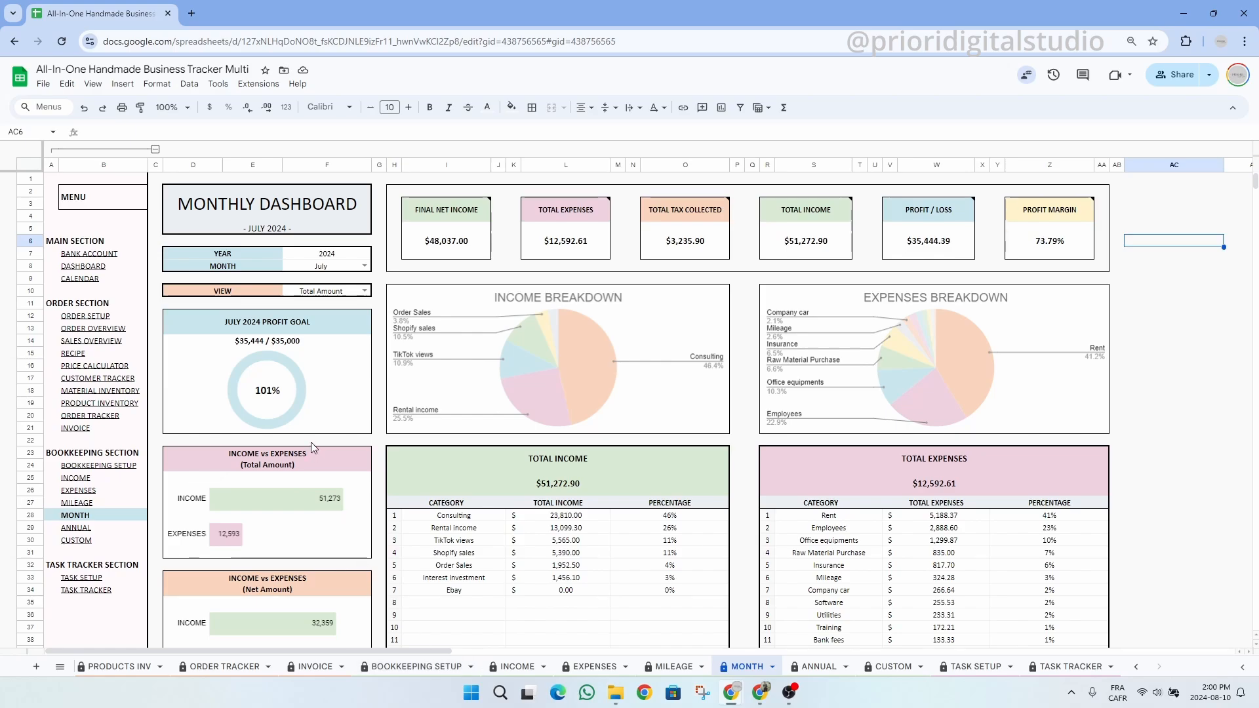
- Check the three monthly Income vs Expenses charts for Total Amount, Net Amount and Tax Amount
scroll(312, 444, "down", 5)
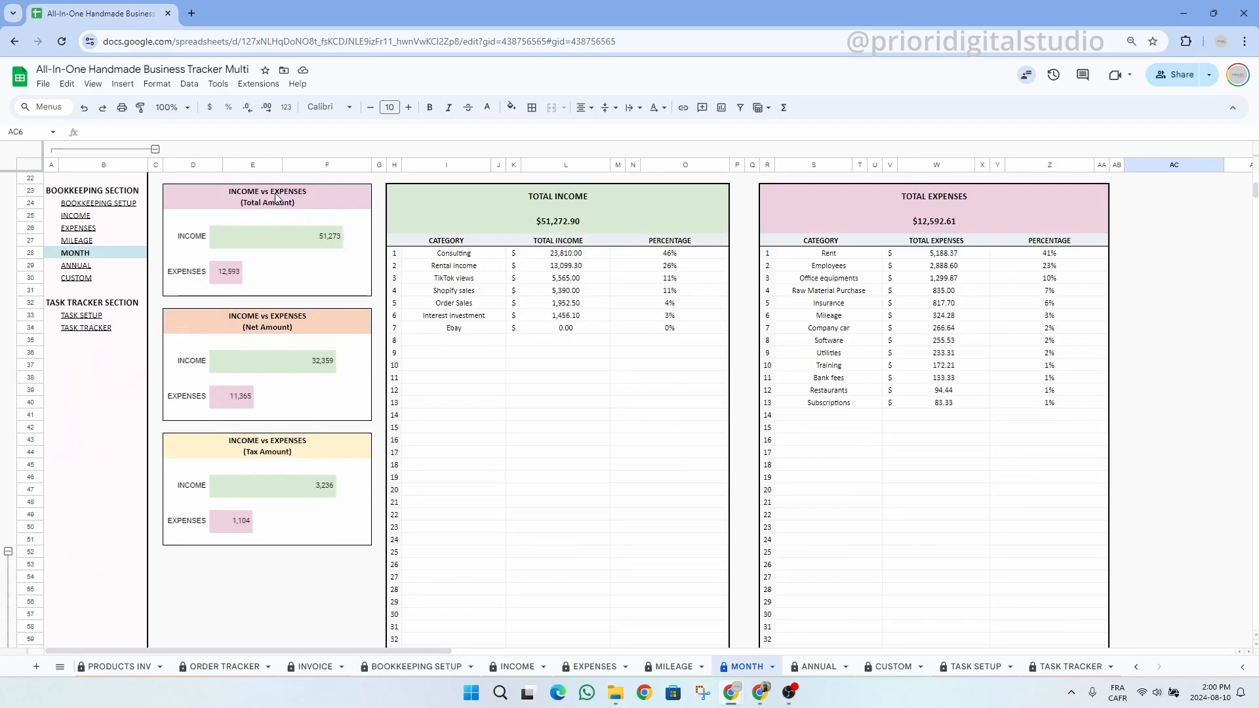
left_click(276, 197)
left_click(286, 324)
left_click(292, 448)
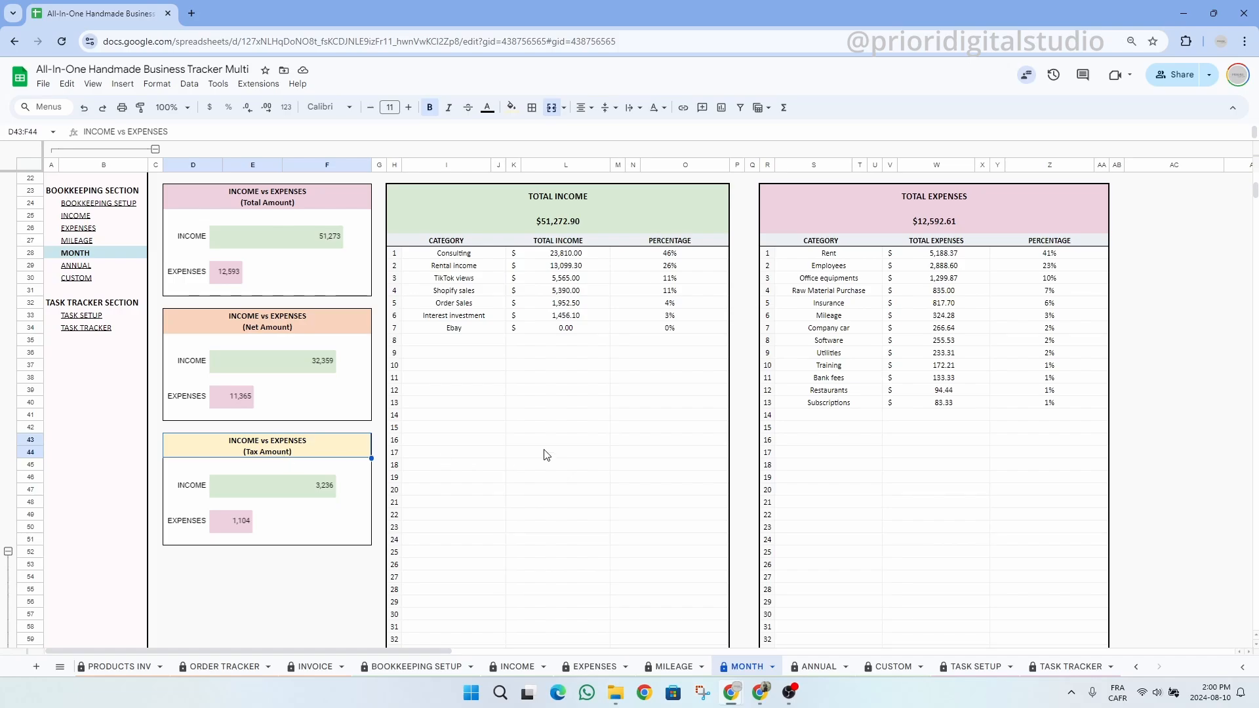
scroll(544, 454, "up", 5)
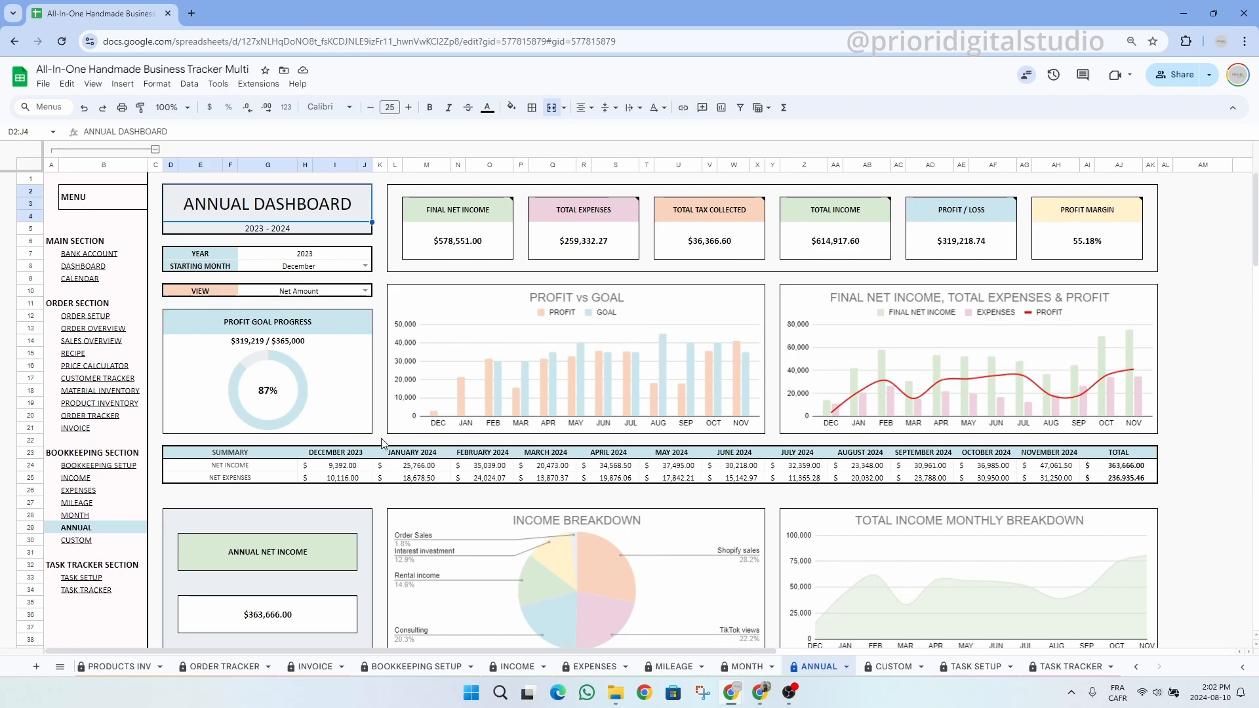
- Check the Annual Dashboard's year and starting month settings and the amount types offered for its view
left_click(323, 257)
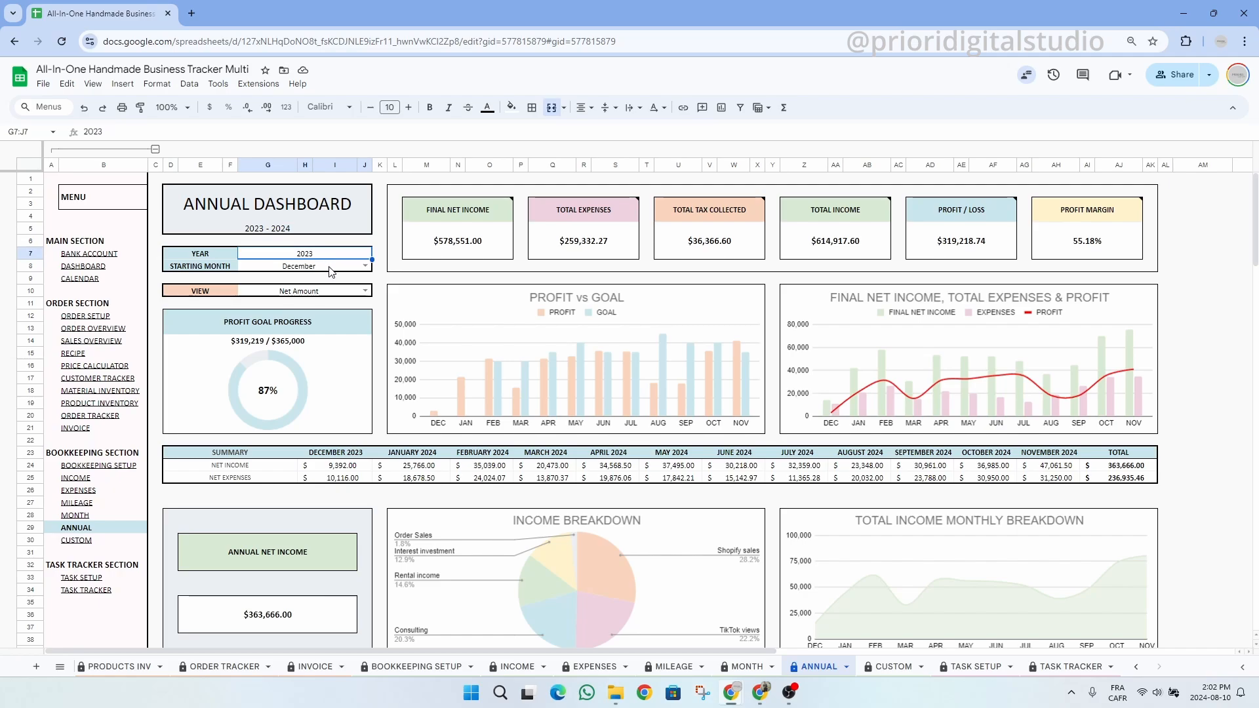
left_click(331, 271)
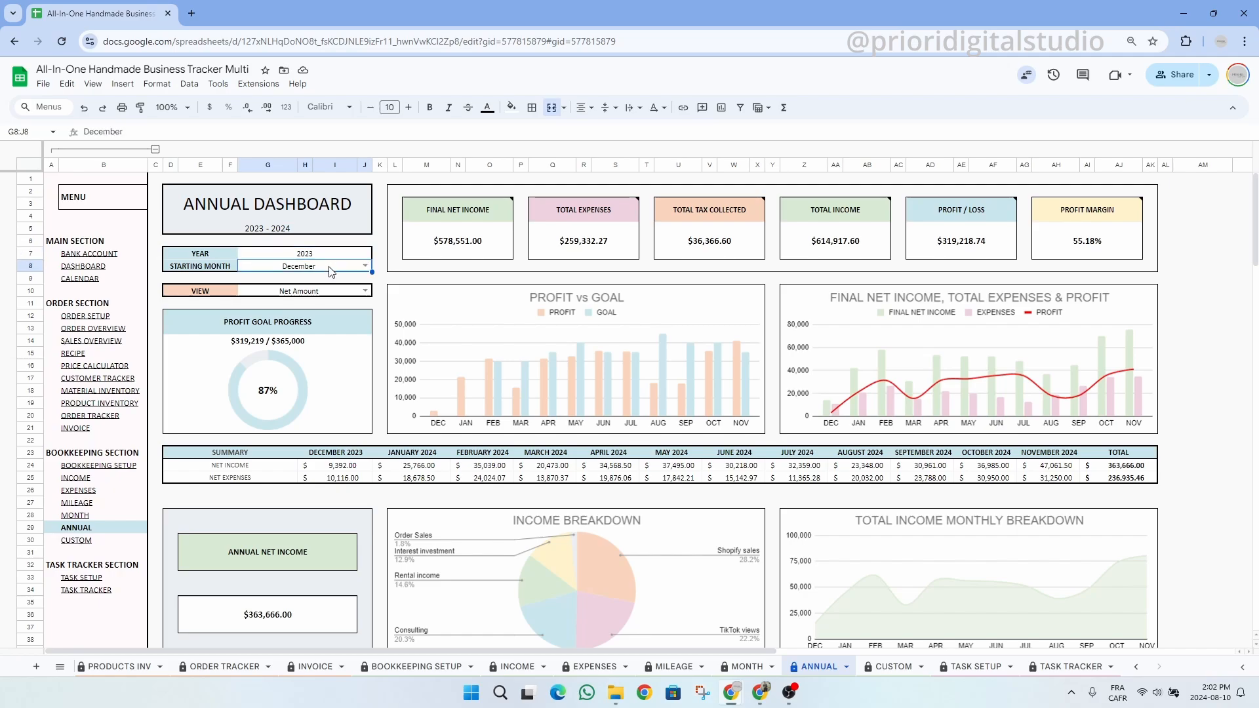
left_click(365, 257)
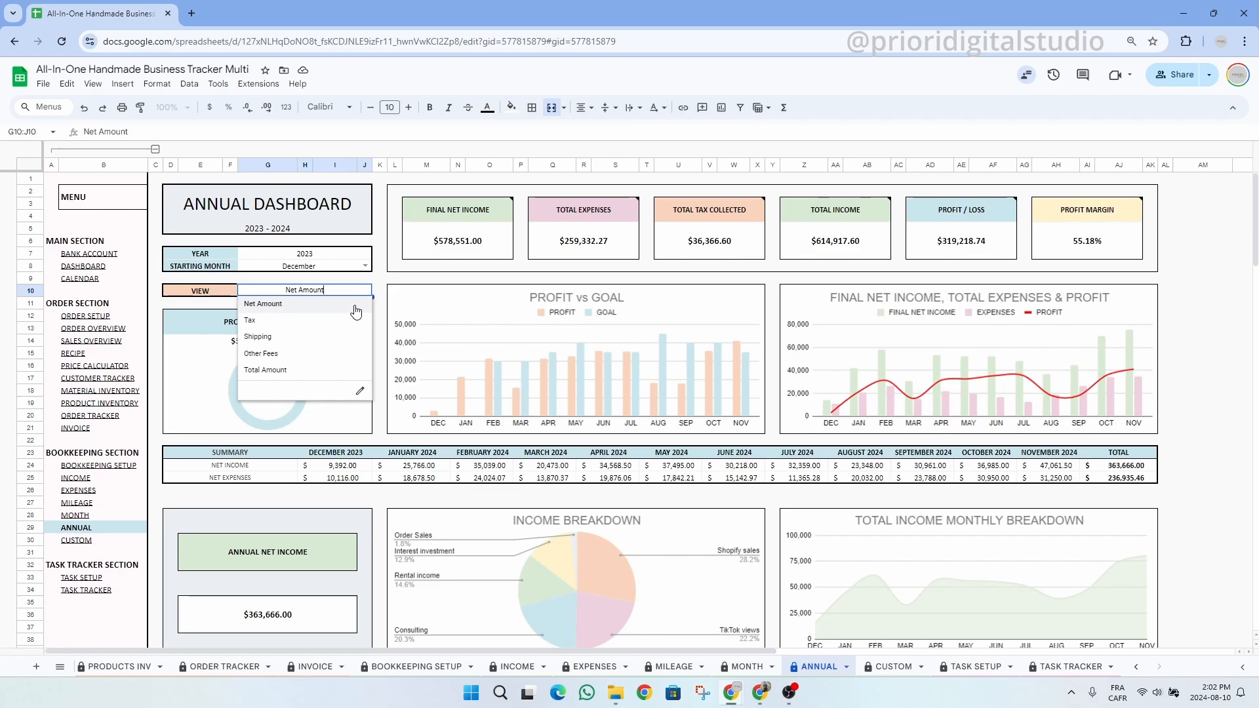
left_click(380, 284)
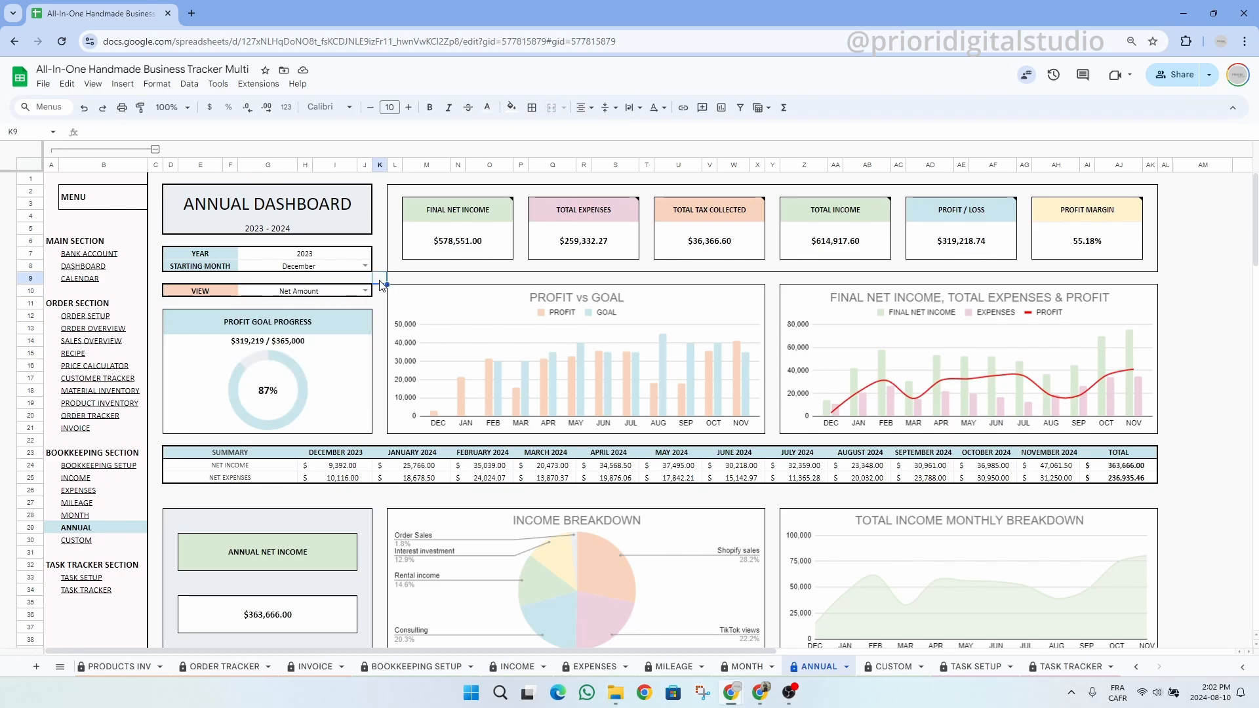
left_click(360, 292)
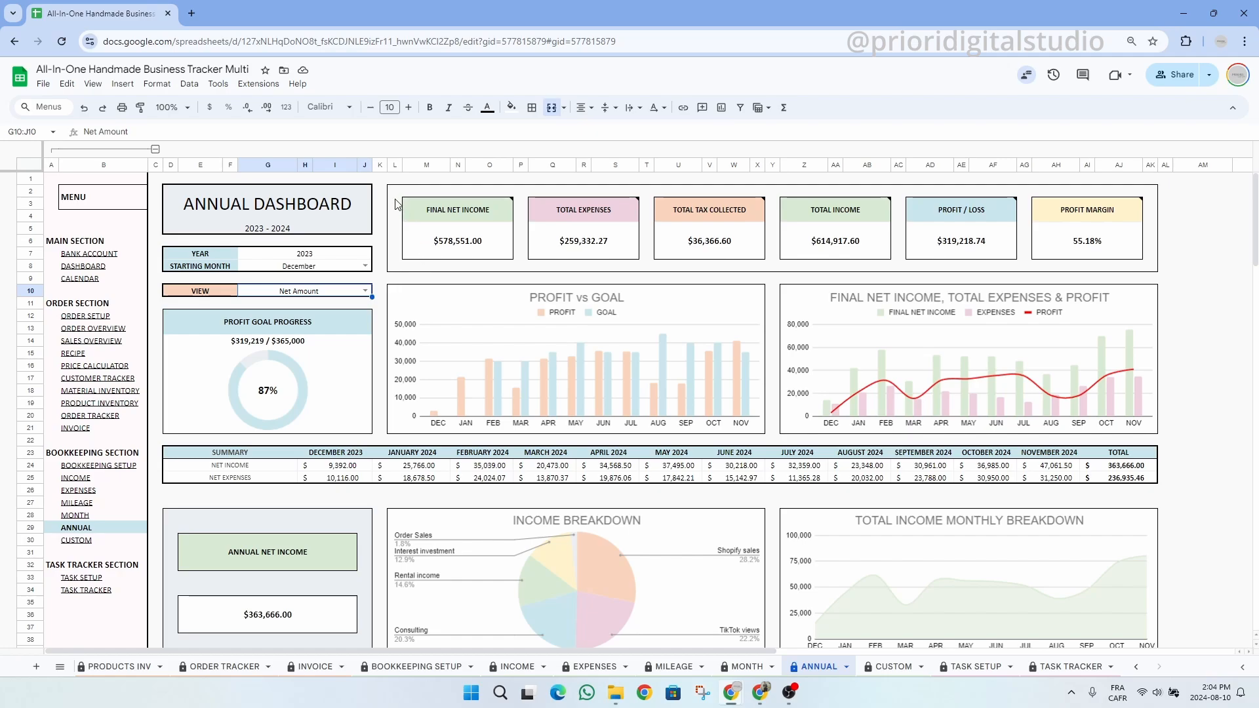
- Check the annual summary cards from Final Net Income through Profit Margin, and the Profit Goal Progress section
left_click_drag(394, 190, 1149, 274)
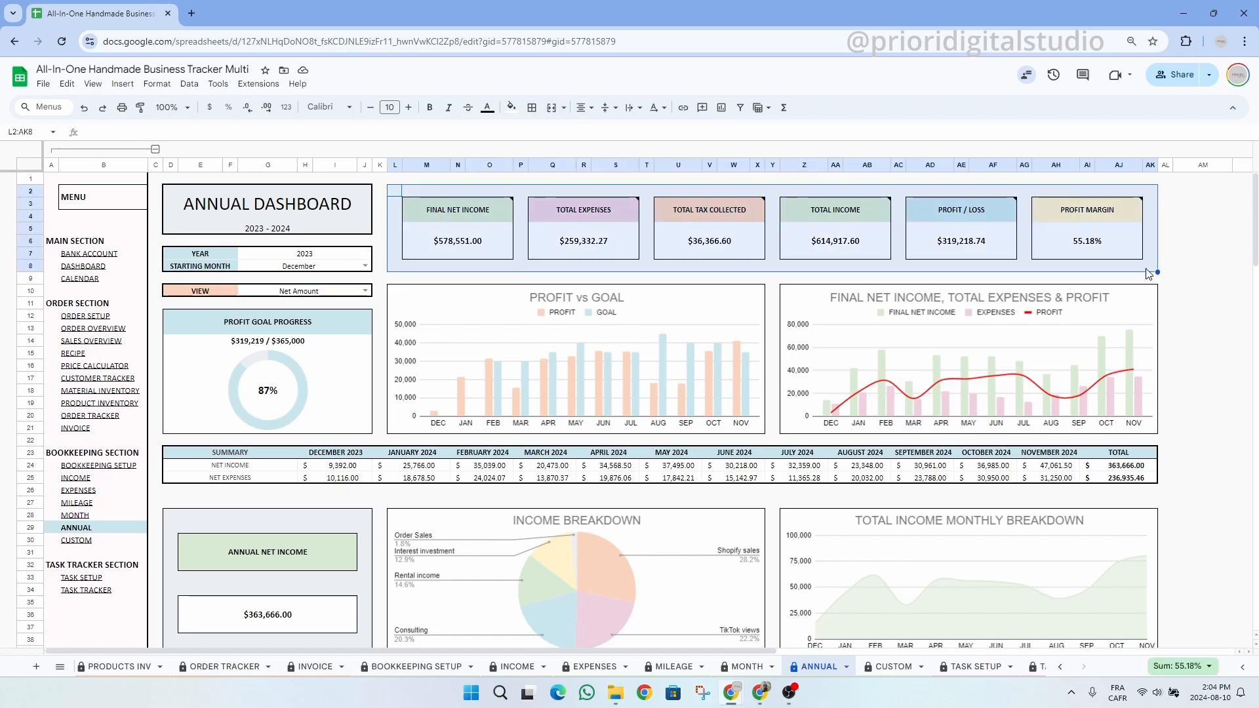
left_click(487, 242)
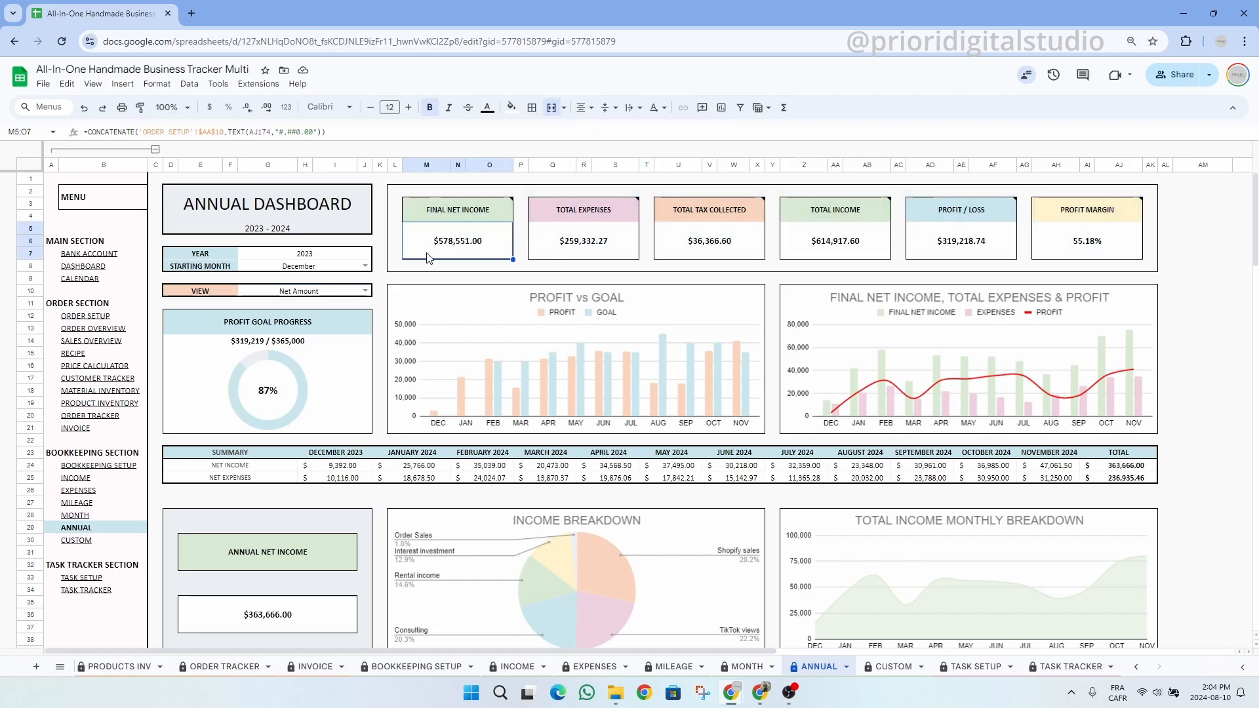
left_click(593, 244)
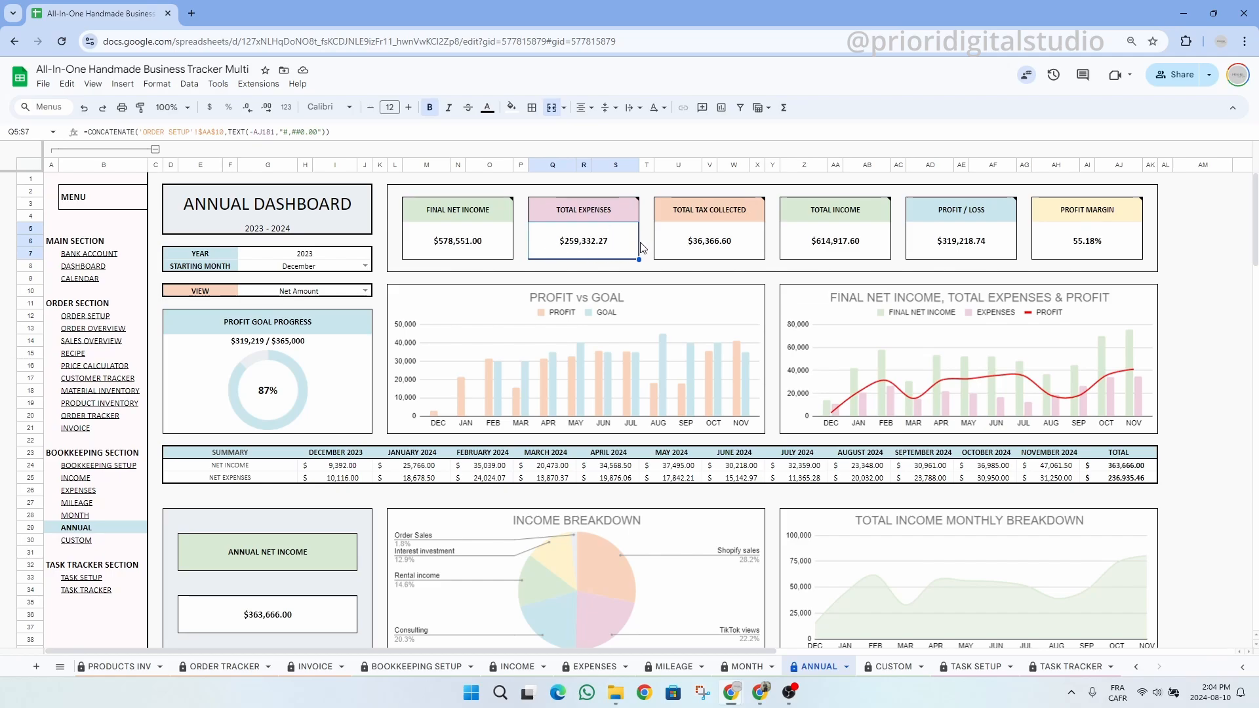
left_click(750, 252)
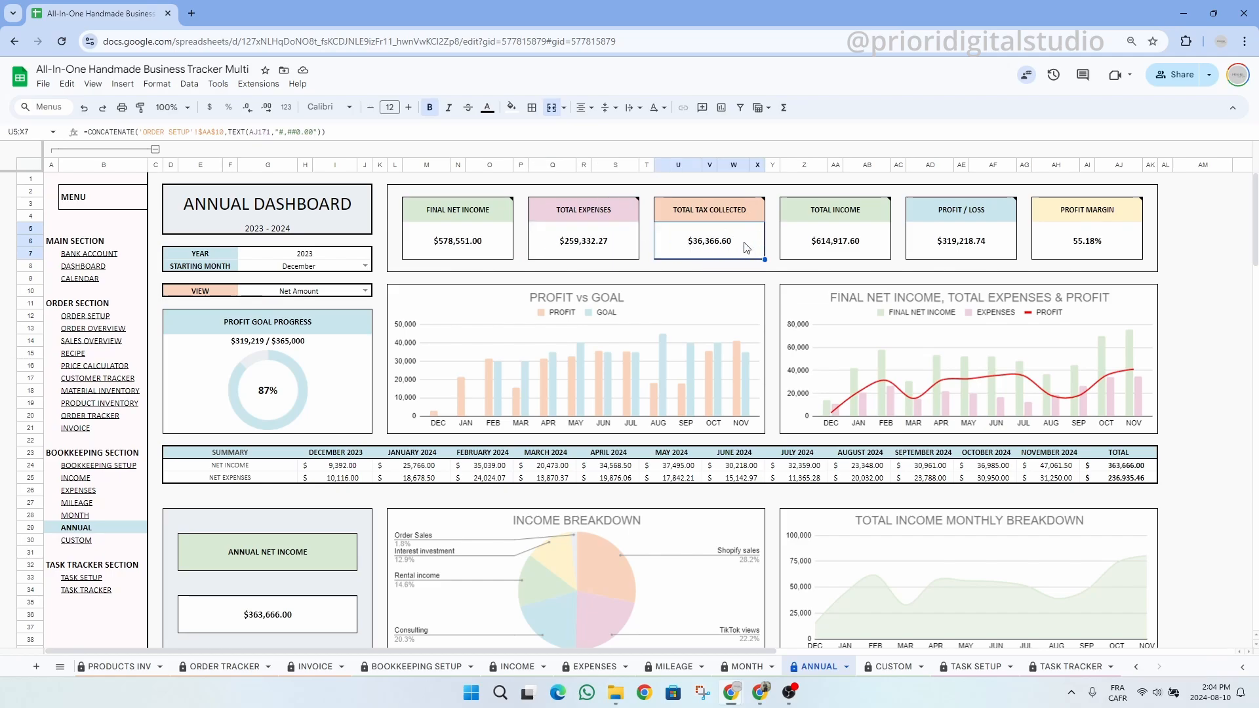
left_click(851, 252)
left_click(986, 251)
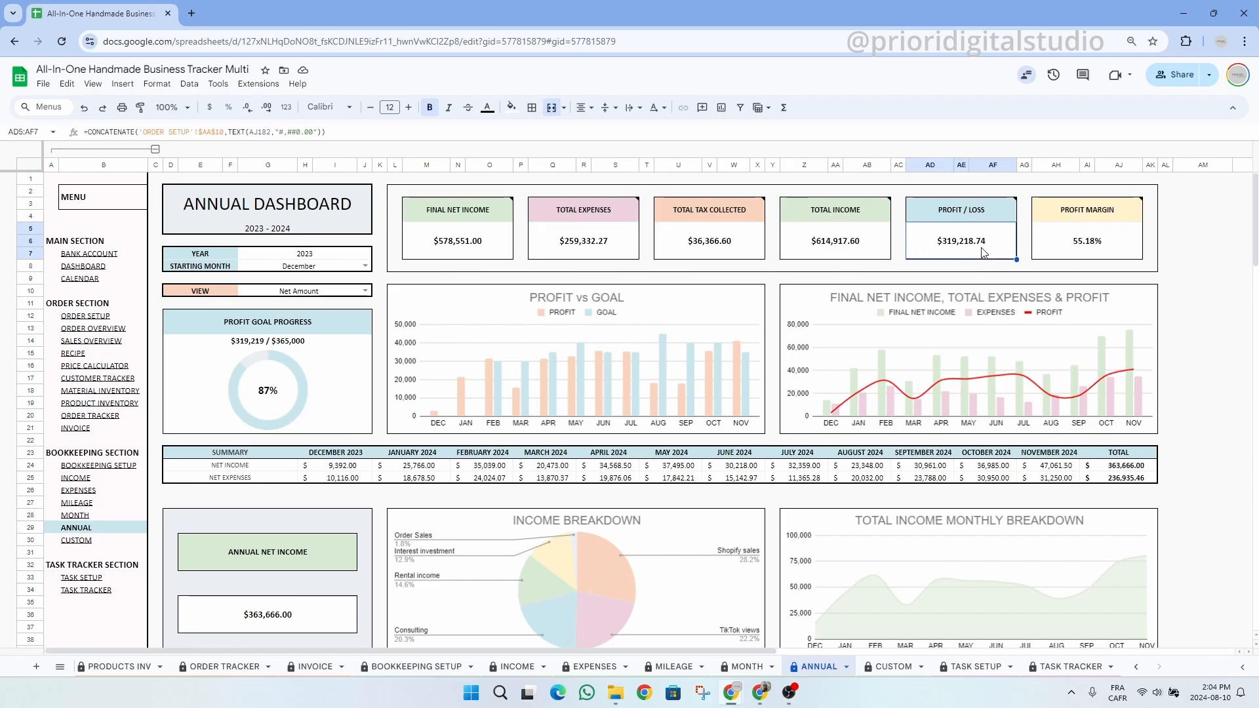
left_click(1100, 250)
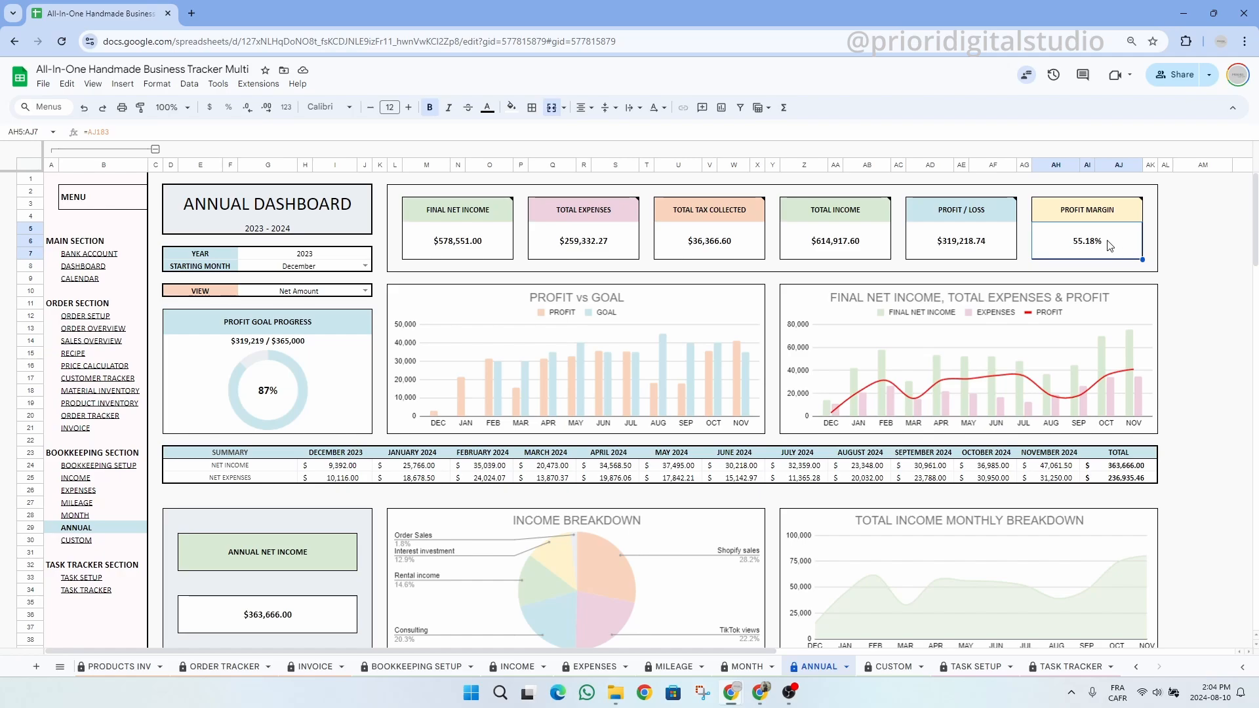
left_click(945, 245)
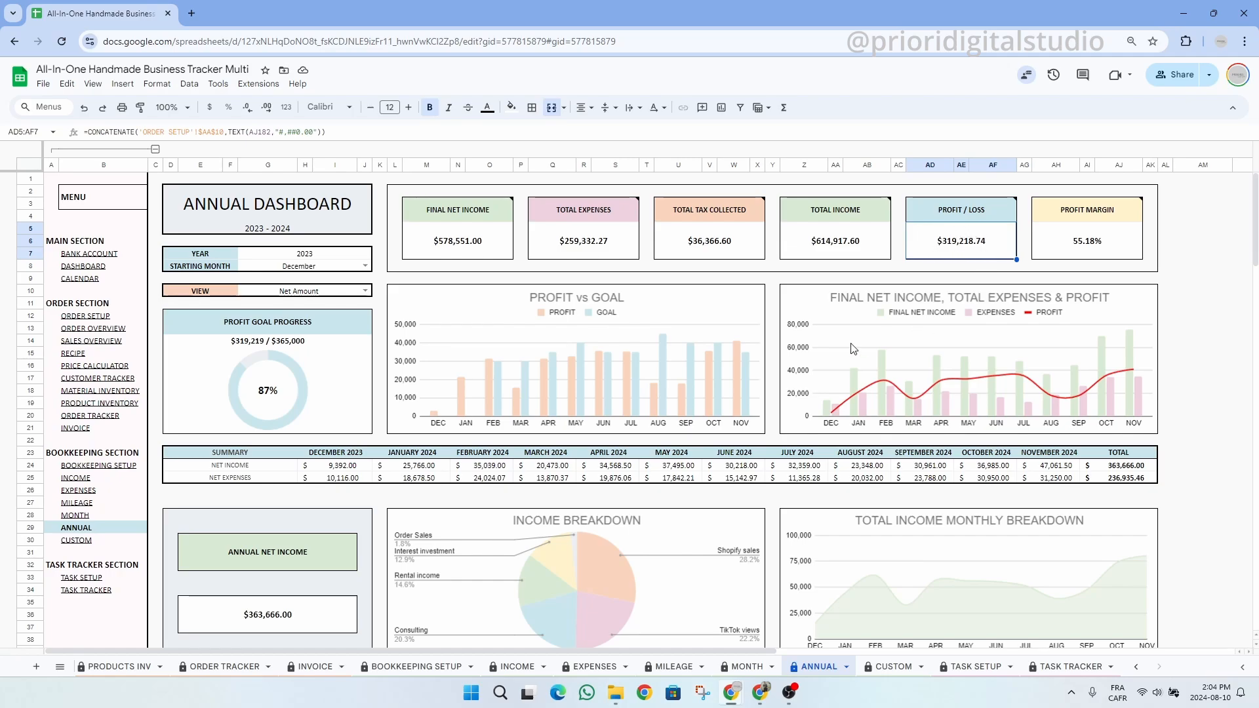
left_click(268, 329)
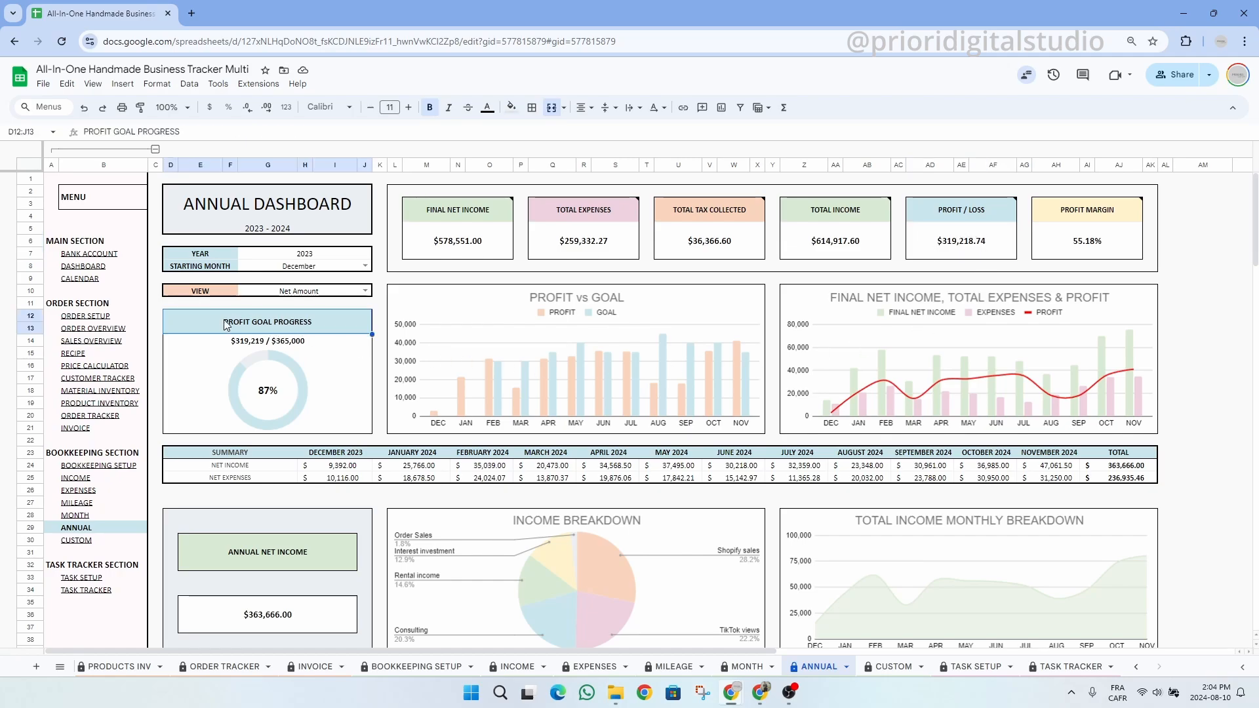
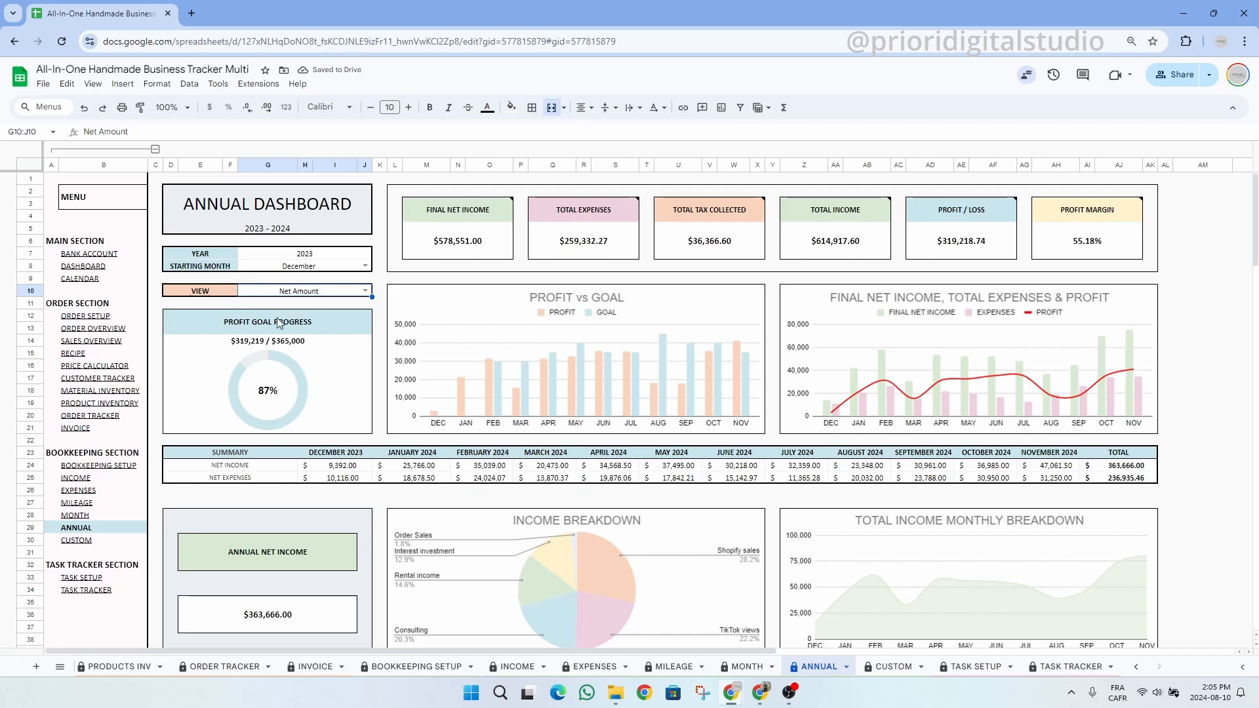
- Check the annual Summary table, switch the dashboard view to Total Amount, and review the table's total income and expenses rows
left_click_drag(228, 461, 1113, 489)
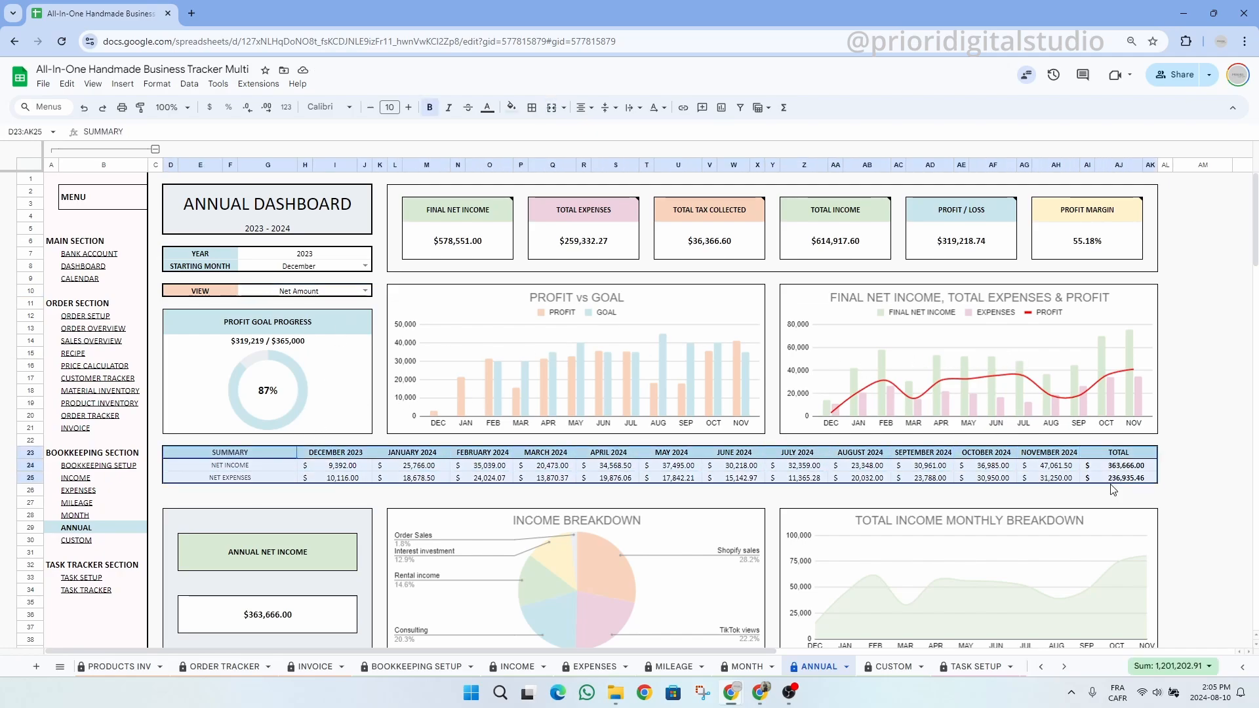
left_click(261, 463)
left_click(358, 294)
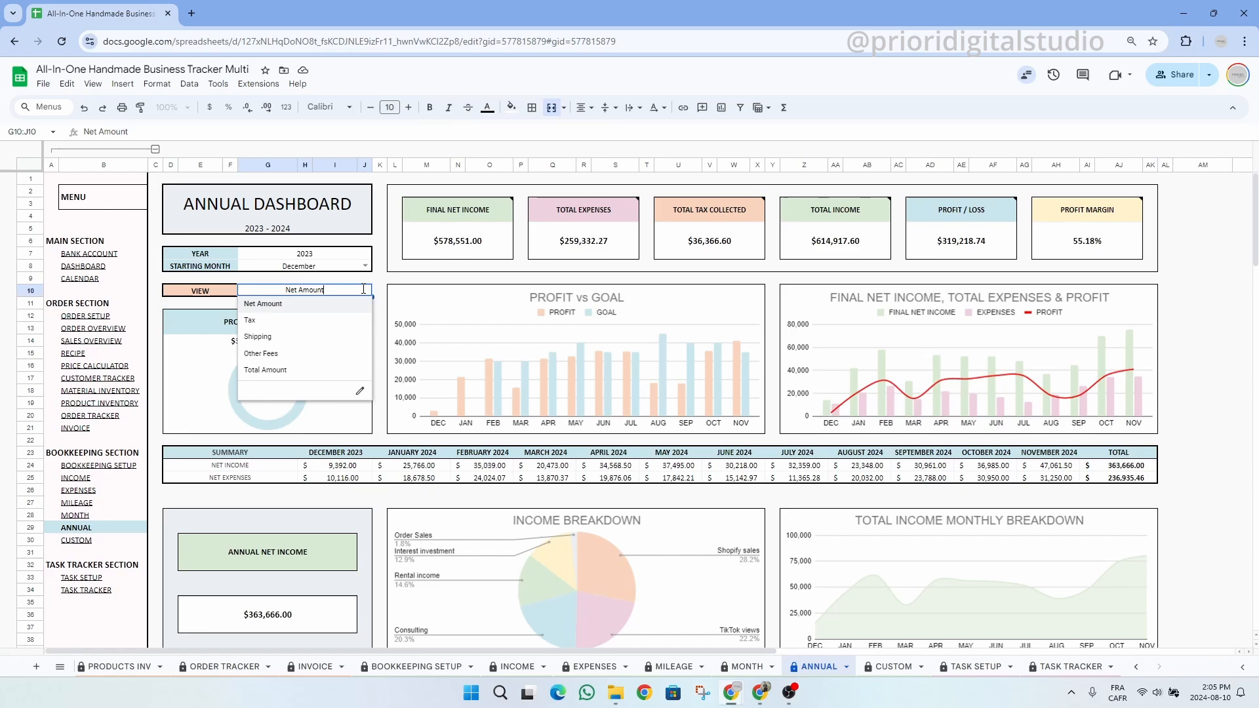
left_click(313, 369)
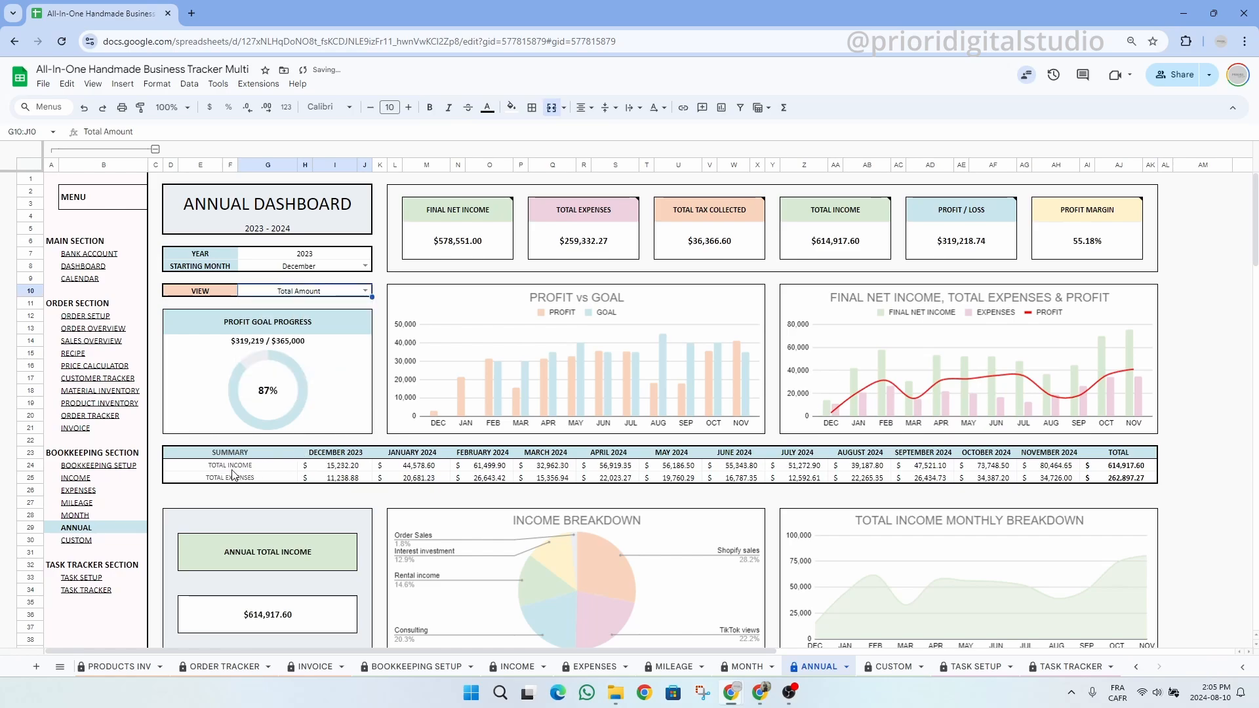
left_click_drag(231, 466, 1127, 477)
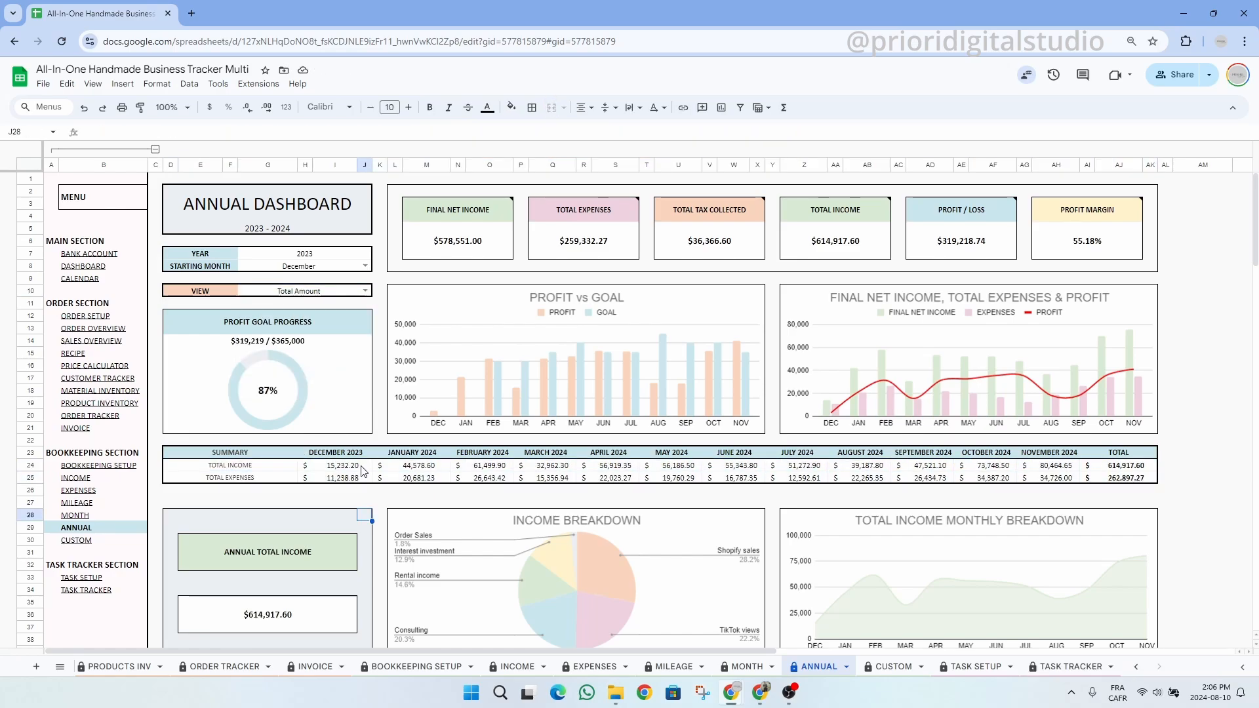
- Examine the annual income breakdown charts and Total Income table, and compare them with the Total Expenses section below
scroll(362, 470, "down", 5)
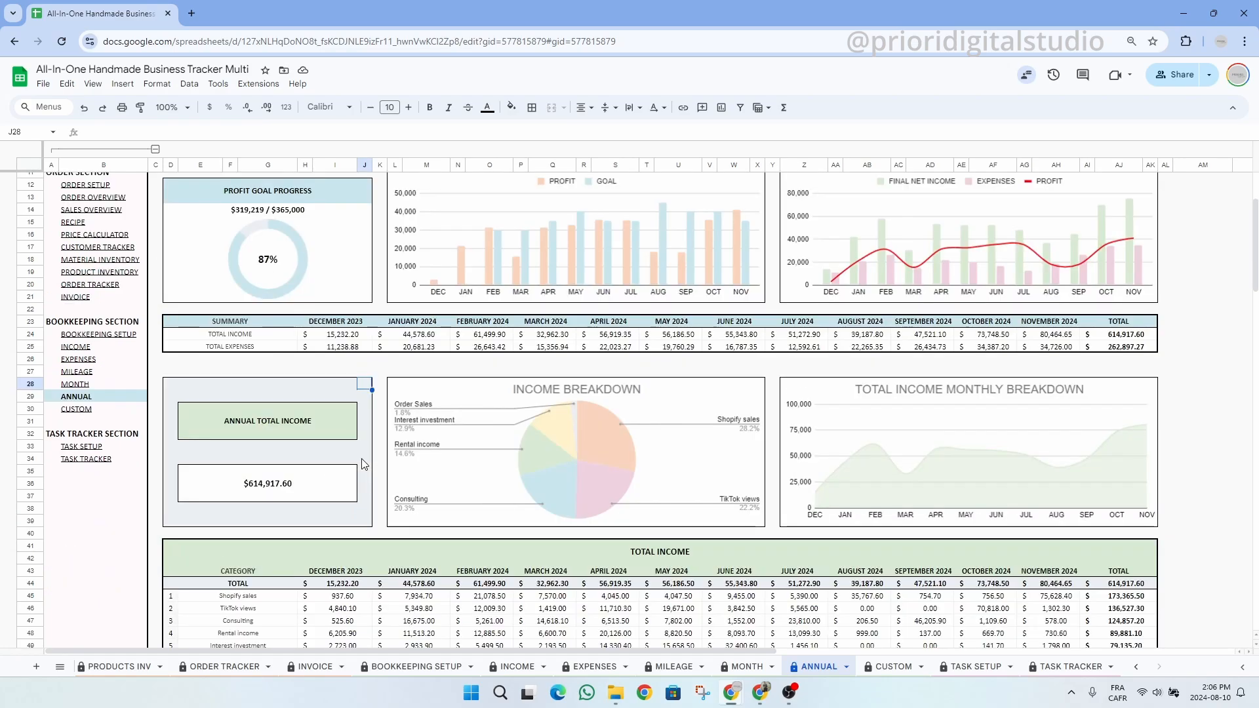
left_click(352, 258)
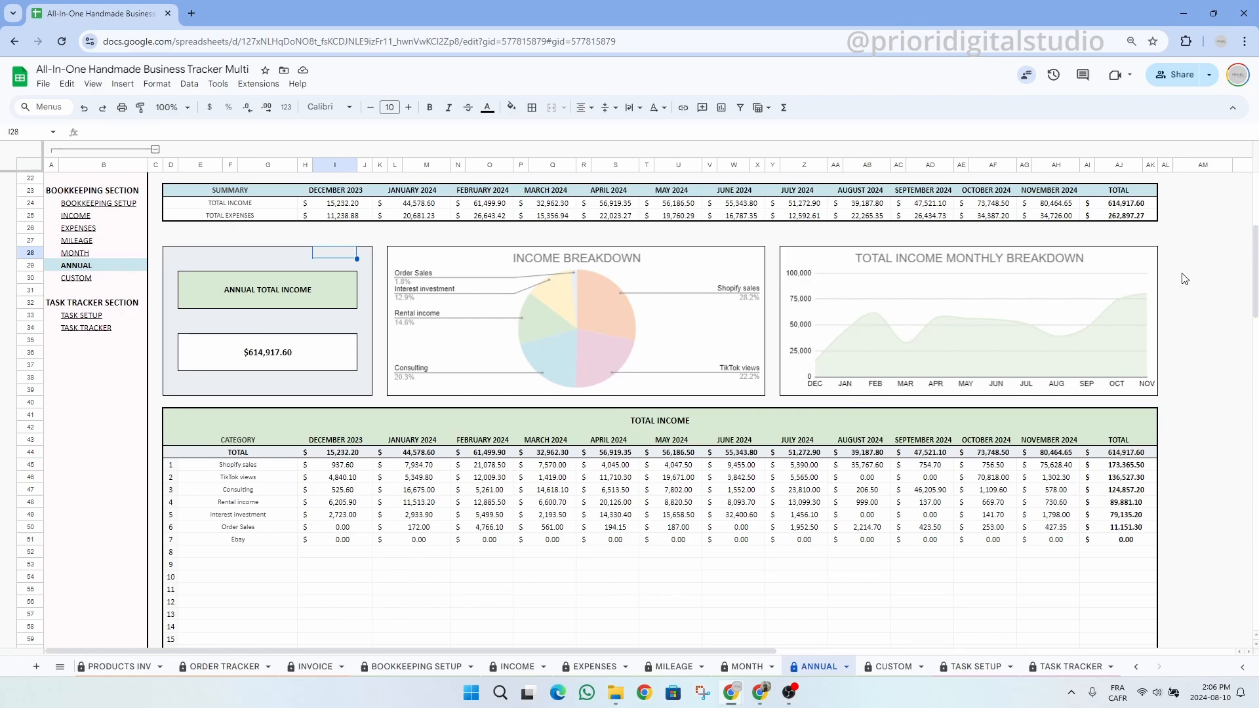
scroll(717, 435, "down", 3)
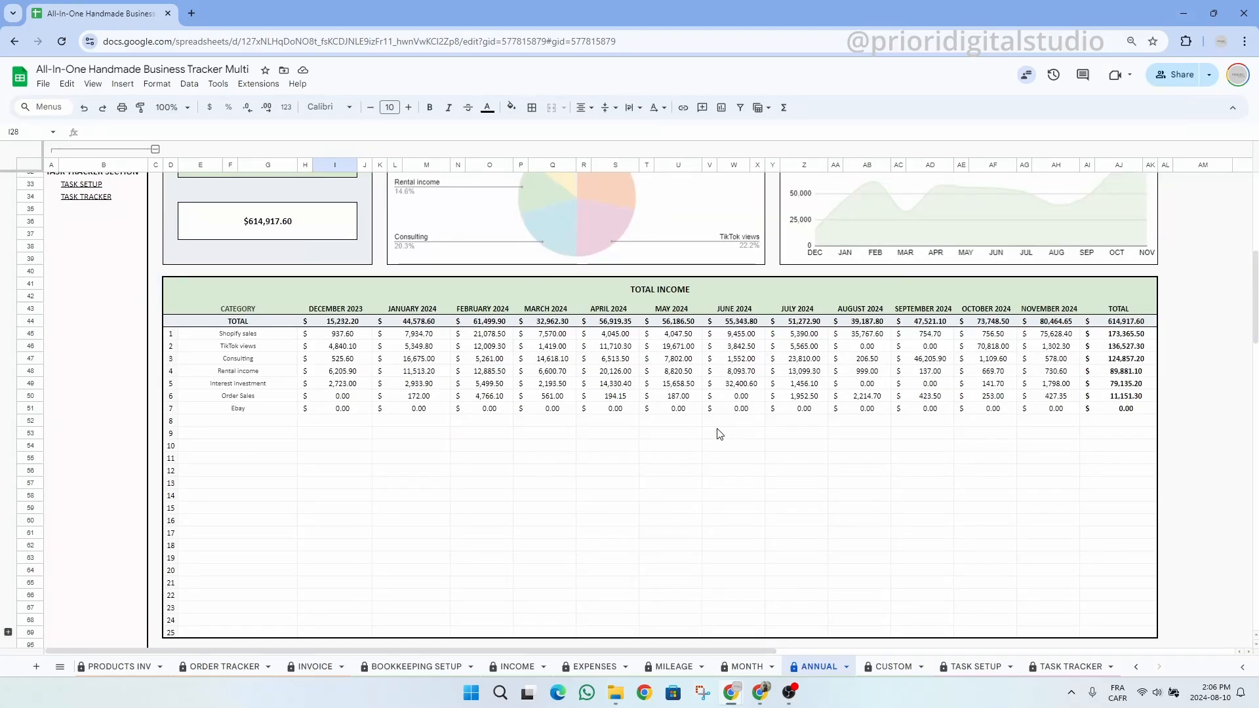
scroll(359, 297, "down", 10)
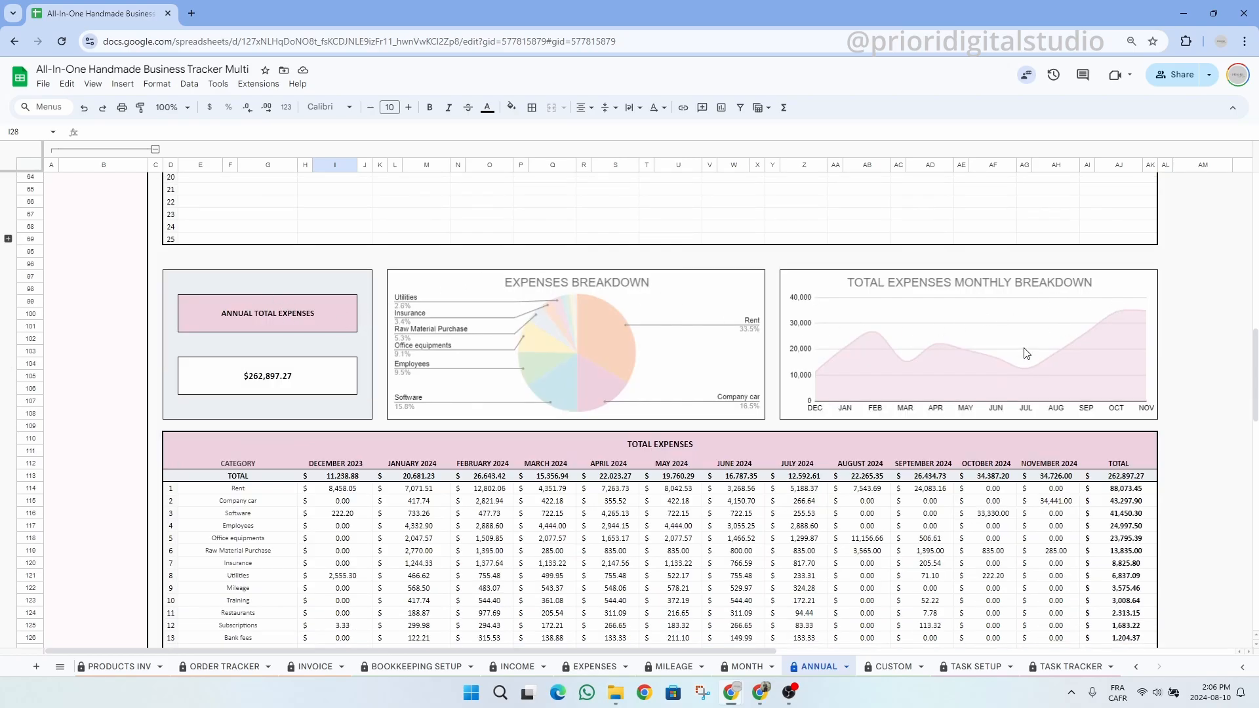
scroll(976, 405, "up", 10)
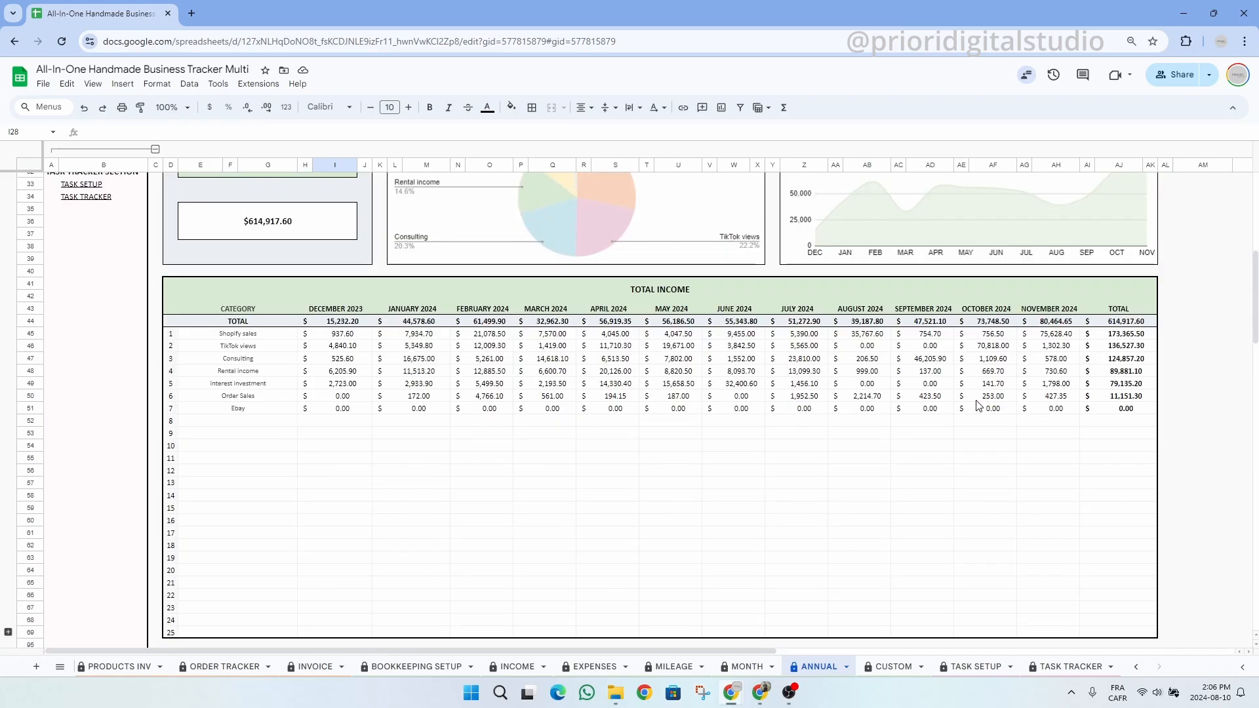
scroll(99, 610, "down", 3)
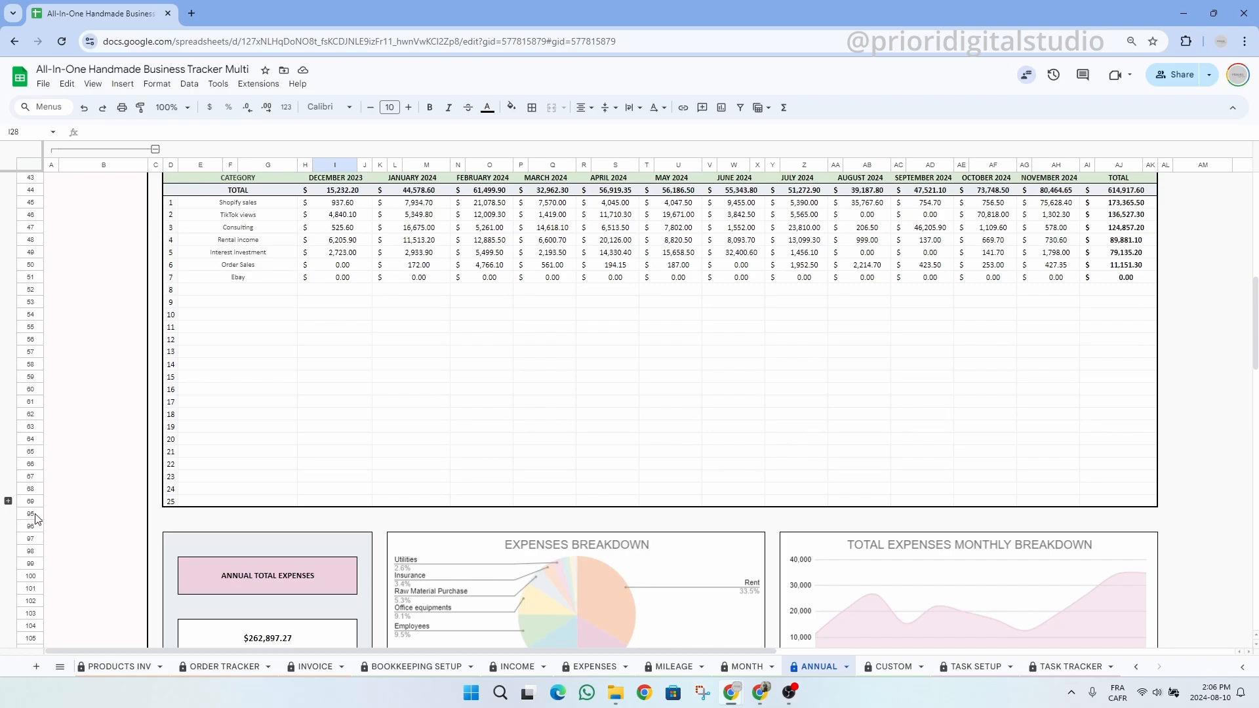
- Expand the grouped rows of the Total Income table to view category lines 26 to 50, and collapse them again
left_click(8, 501)
left_click(758, 425)
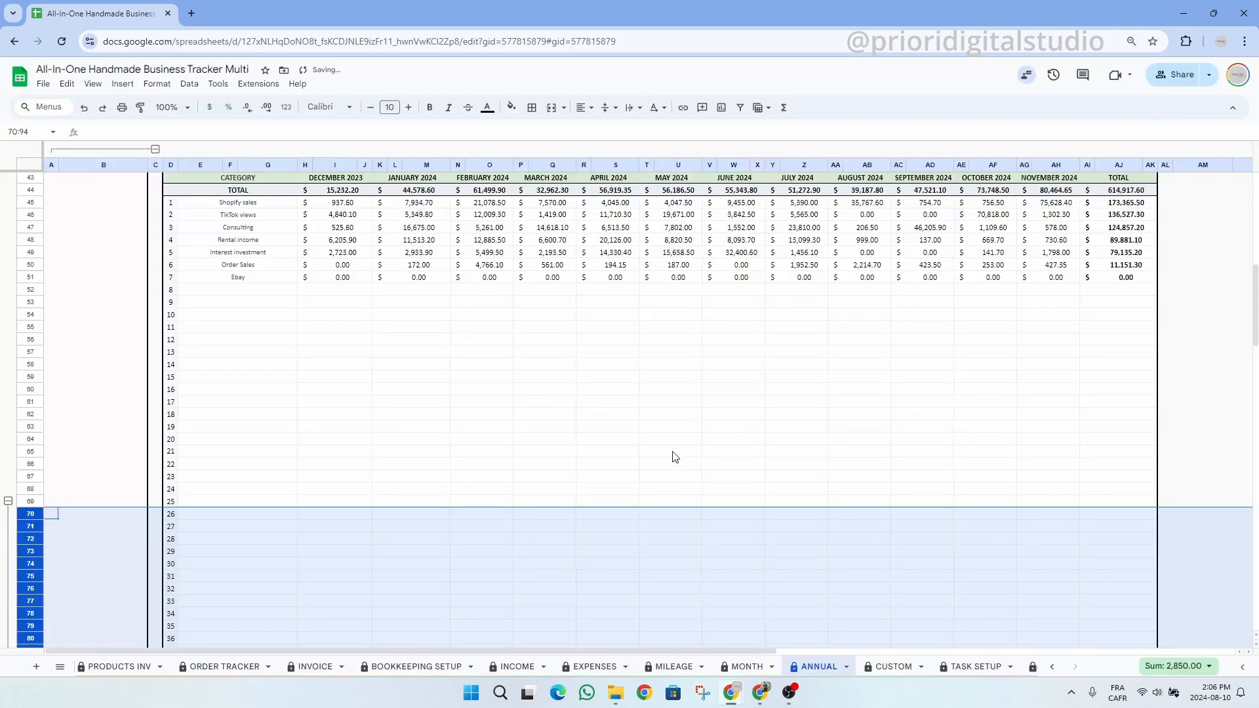
scroll(626, 474, "down", 7)
scroll(626, 474, "up", 7)
scroll(626, 474, "down", 7)
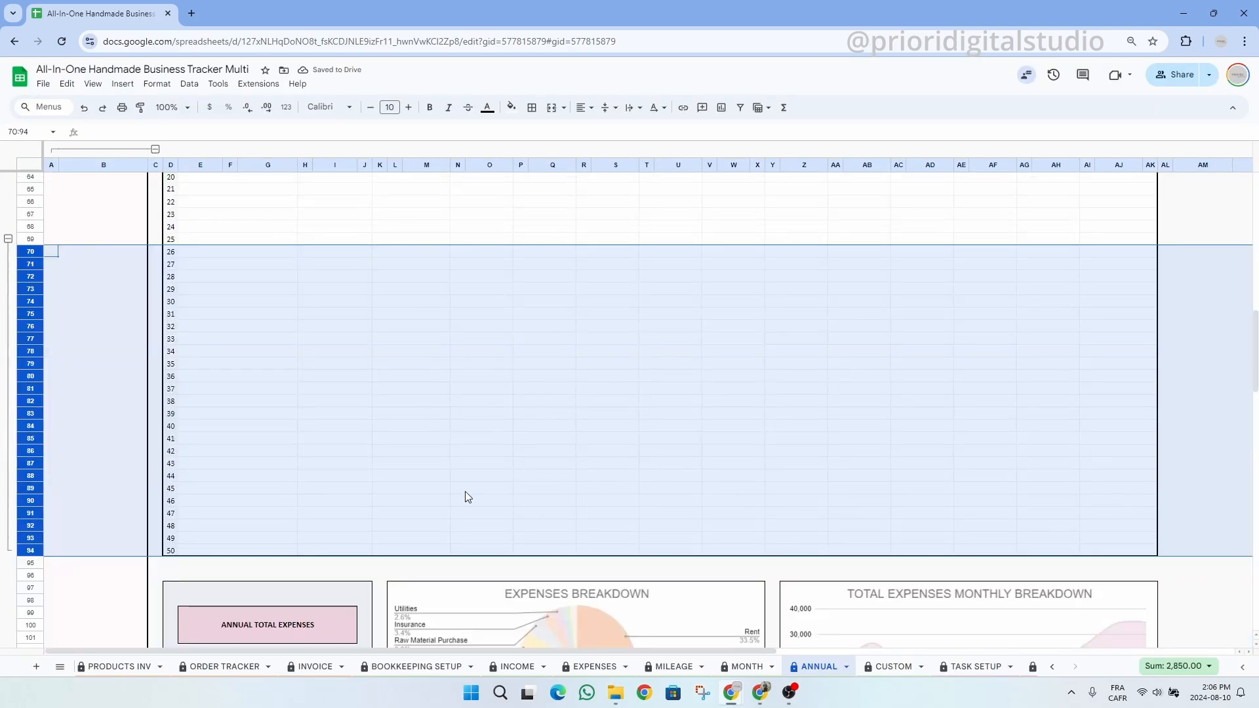
left_click(8, 239)
left_click(758, 425)
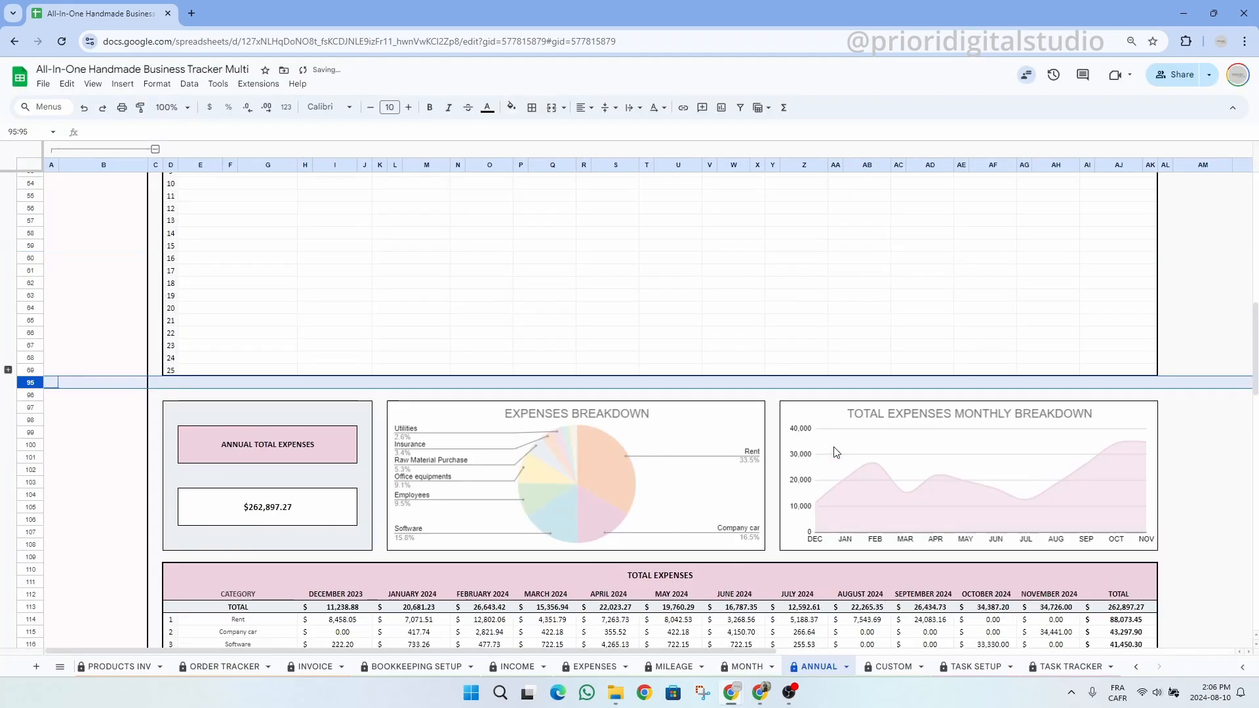
- Review the Total Income and Total Expenses tables and examine the full Cash Flow Summary table beneath them
scroll(832, 449, "down", 5)
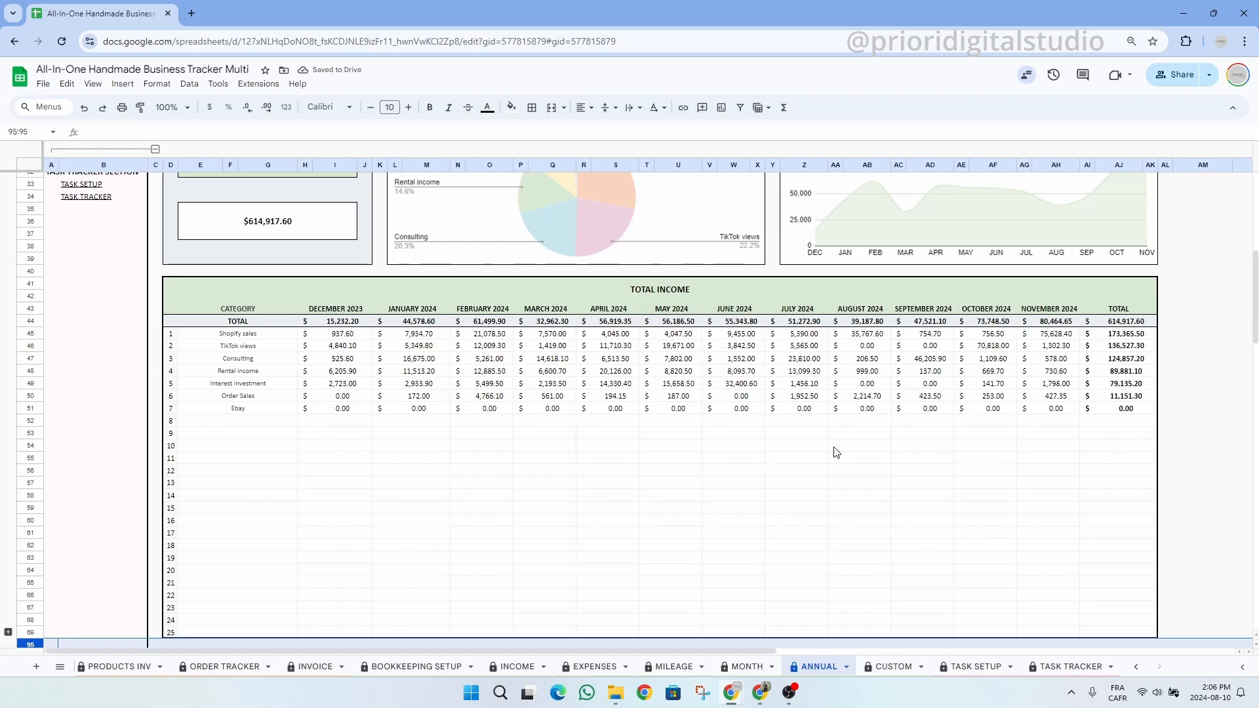
scroll(833, 452, "down", 10)
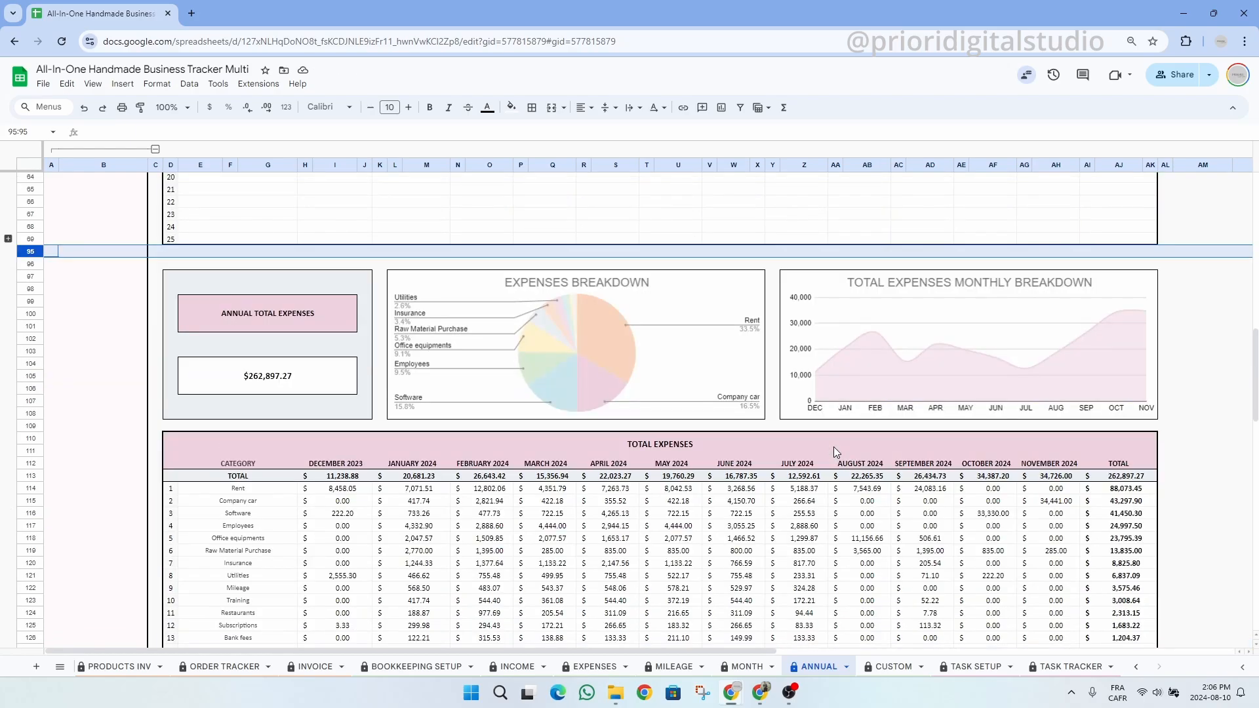
scroll(834, 451, "down", 5)
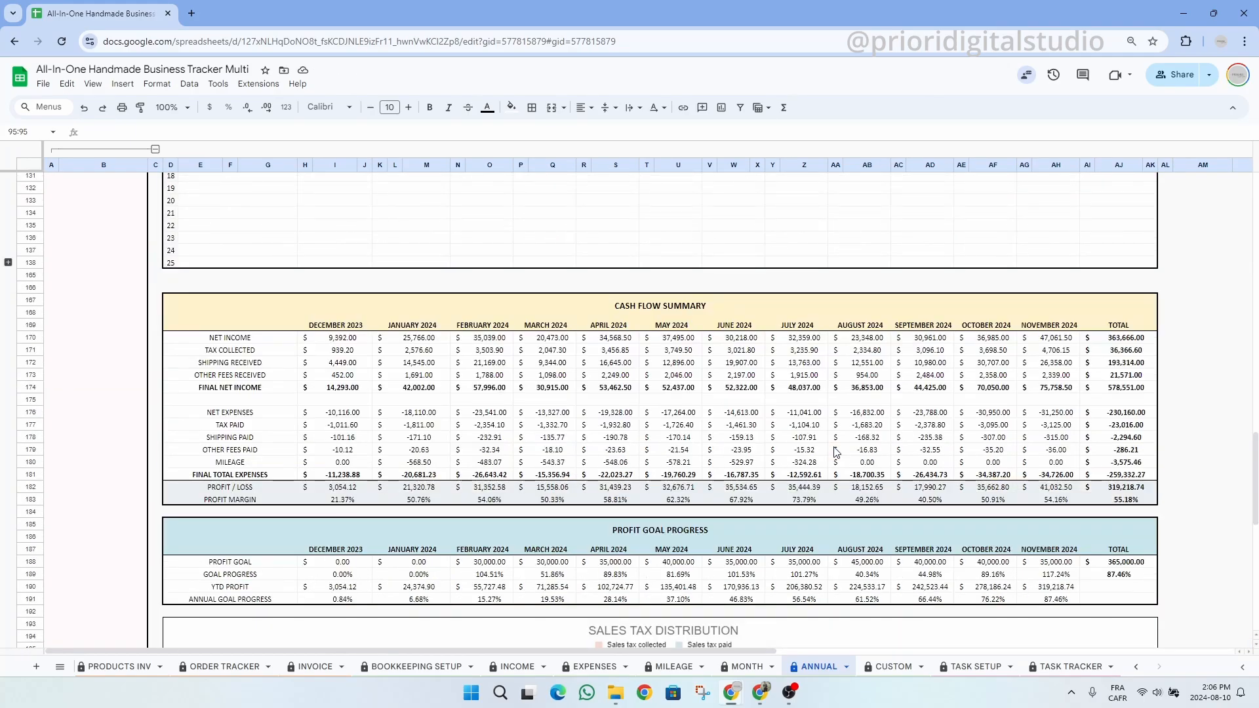
left_click(676, 307)
left_click_drag(677, 338, 686, 503)
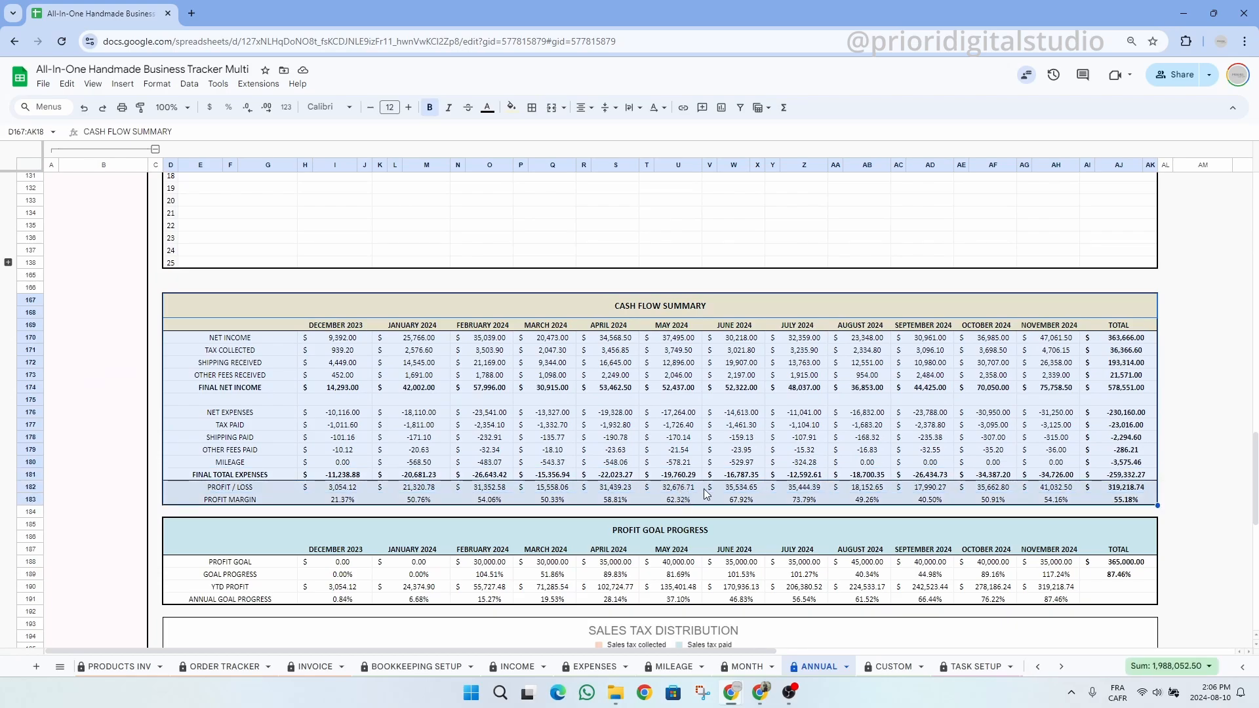
left_click(704, 493)
- Check the Cash Flow Summary's income lines: Net Income, Tax Collected, Shipping Received, Other Fees Received and Final Net Income
left_click(231, 338)
left_click(233, 351)
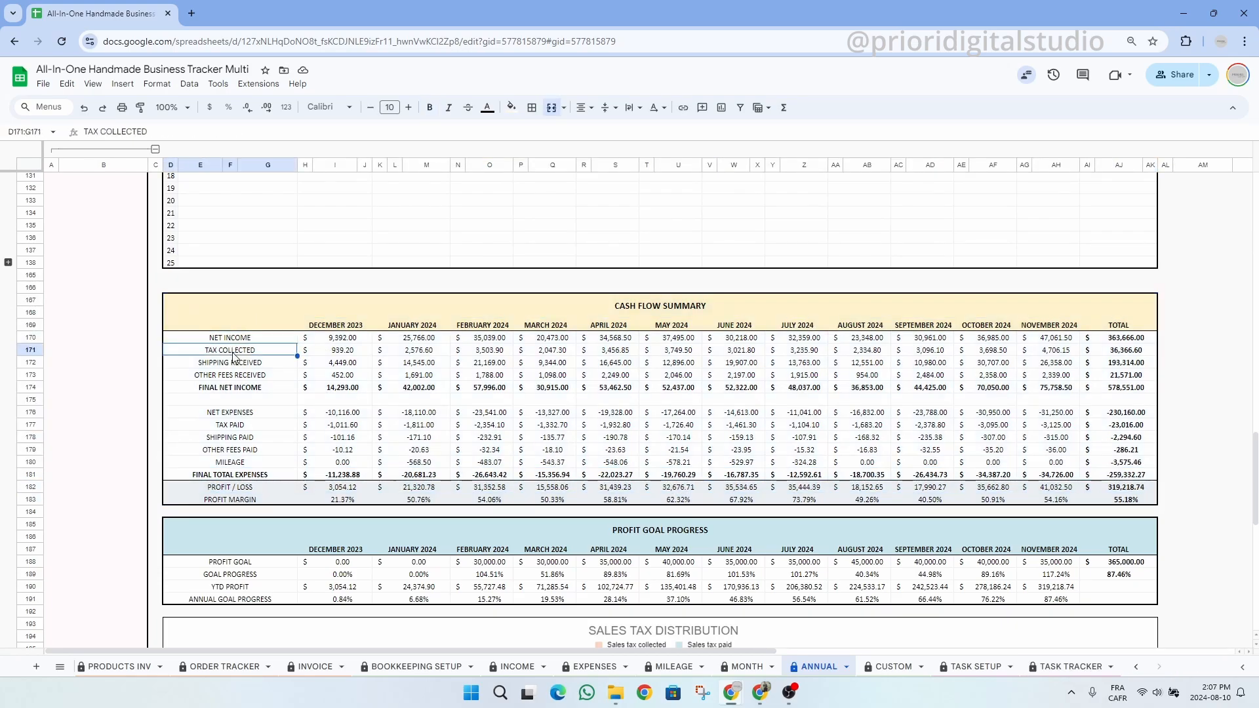
left_click(235, 368)
left_click(236, 379)
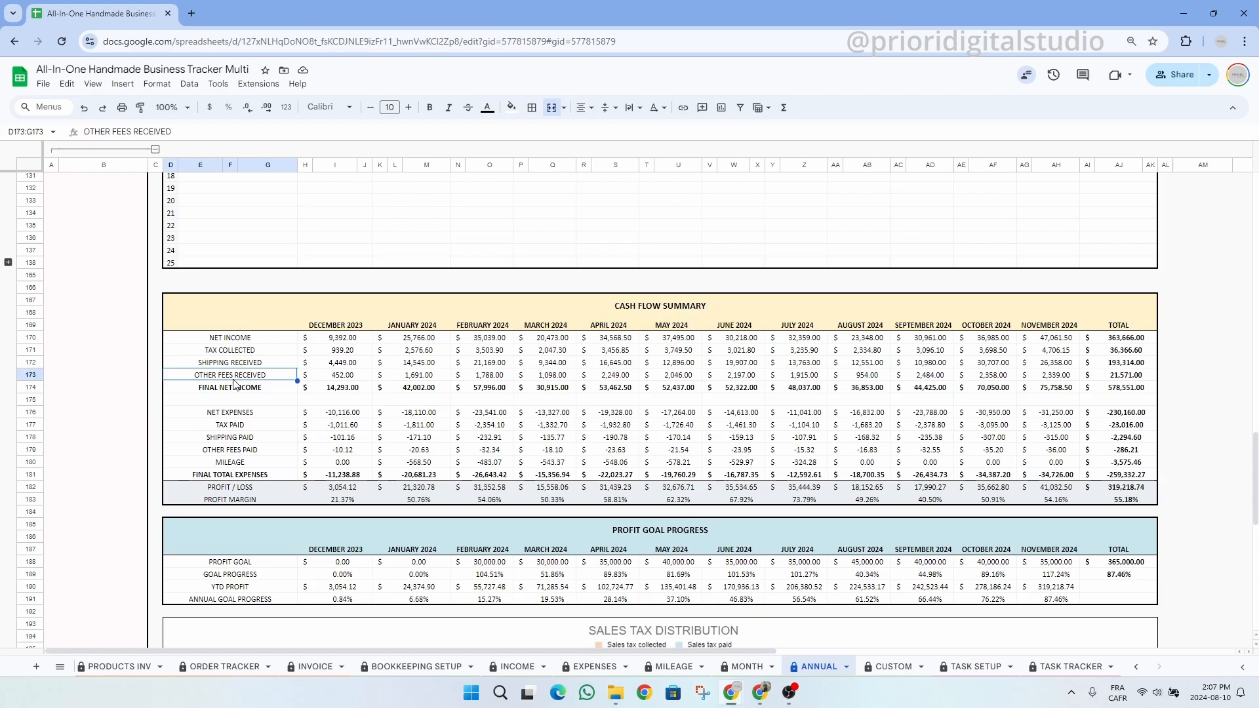
left_click(532, 313)
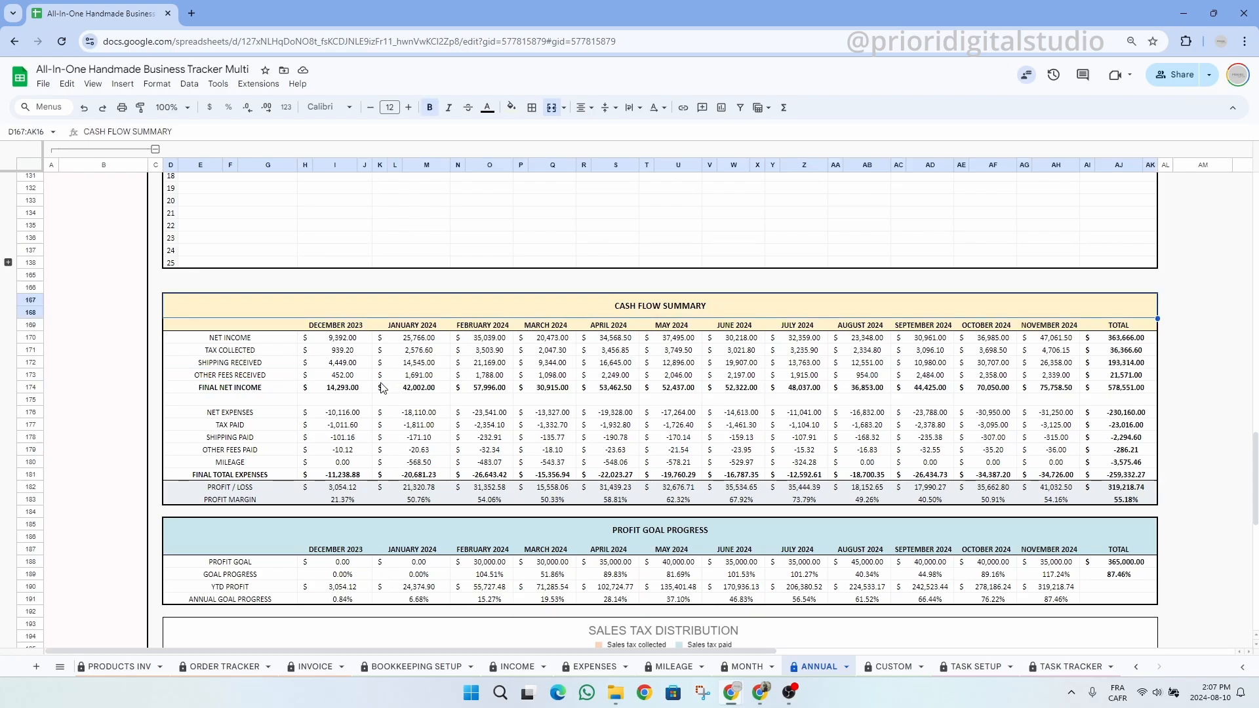
left_click(237, 339)
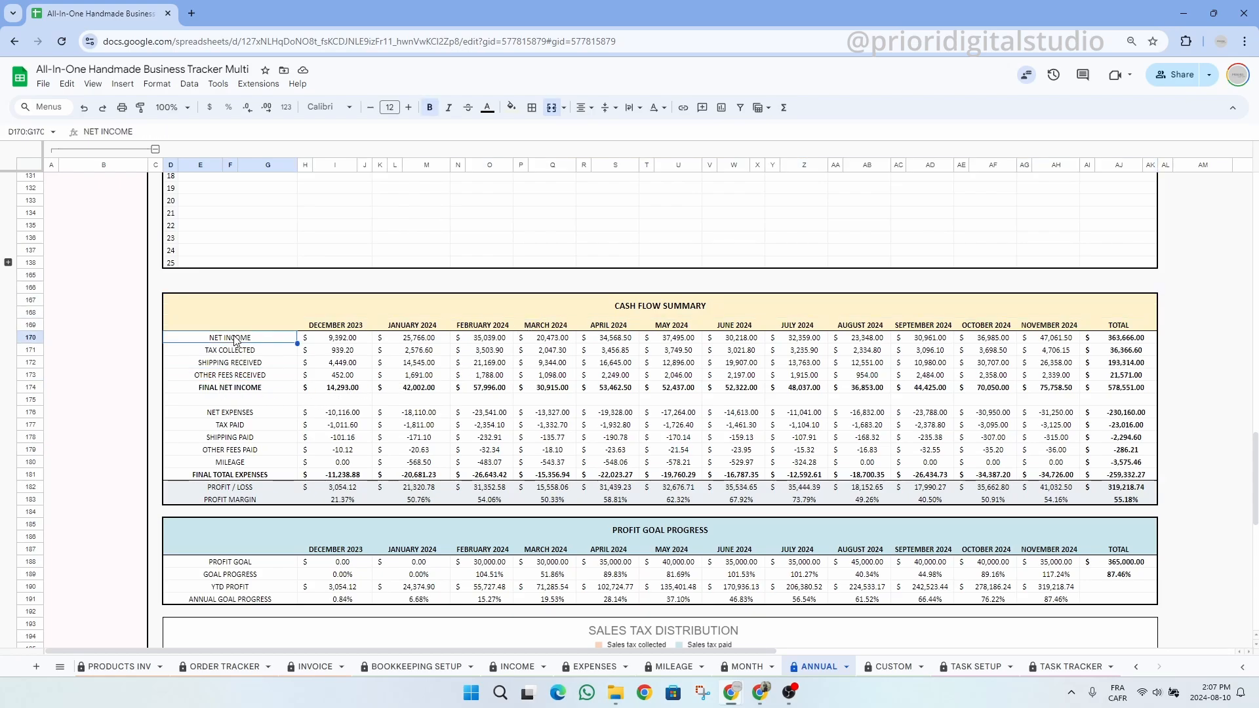
left_click(233, 390)
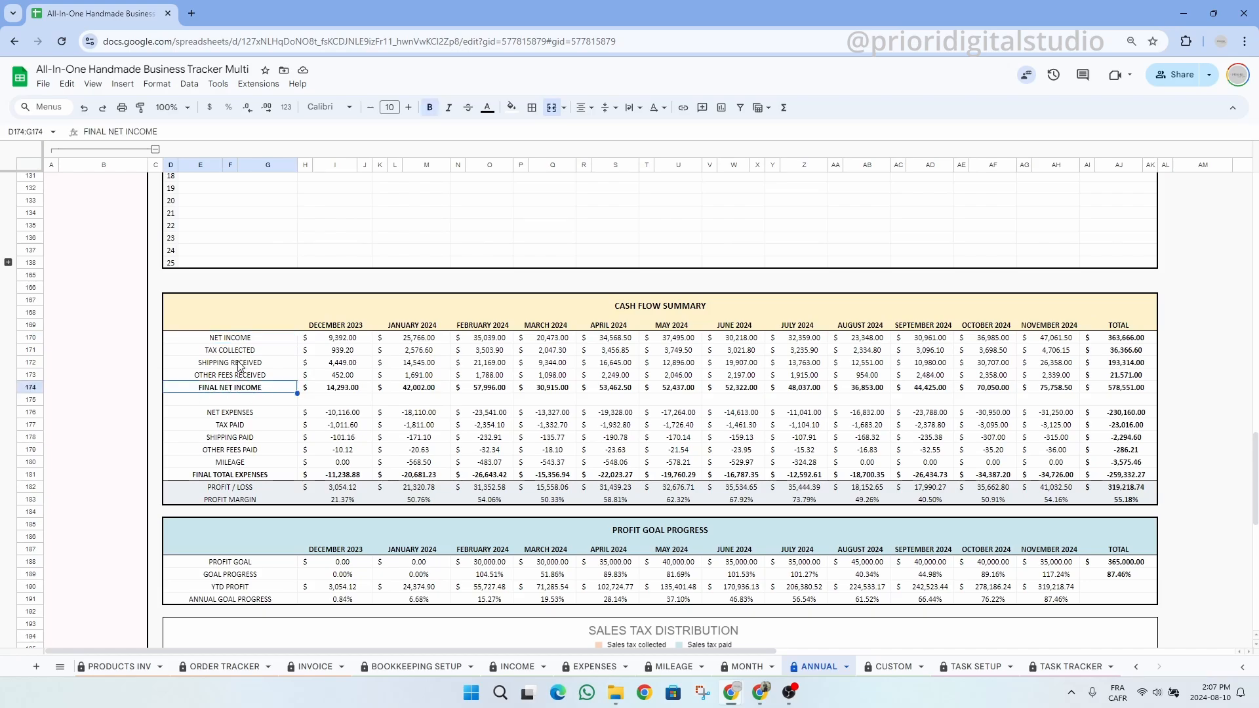
left_click(239, 367)
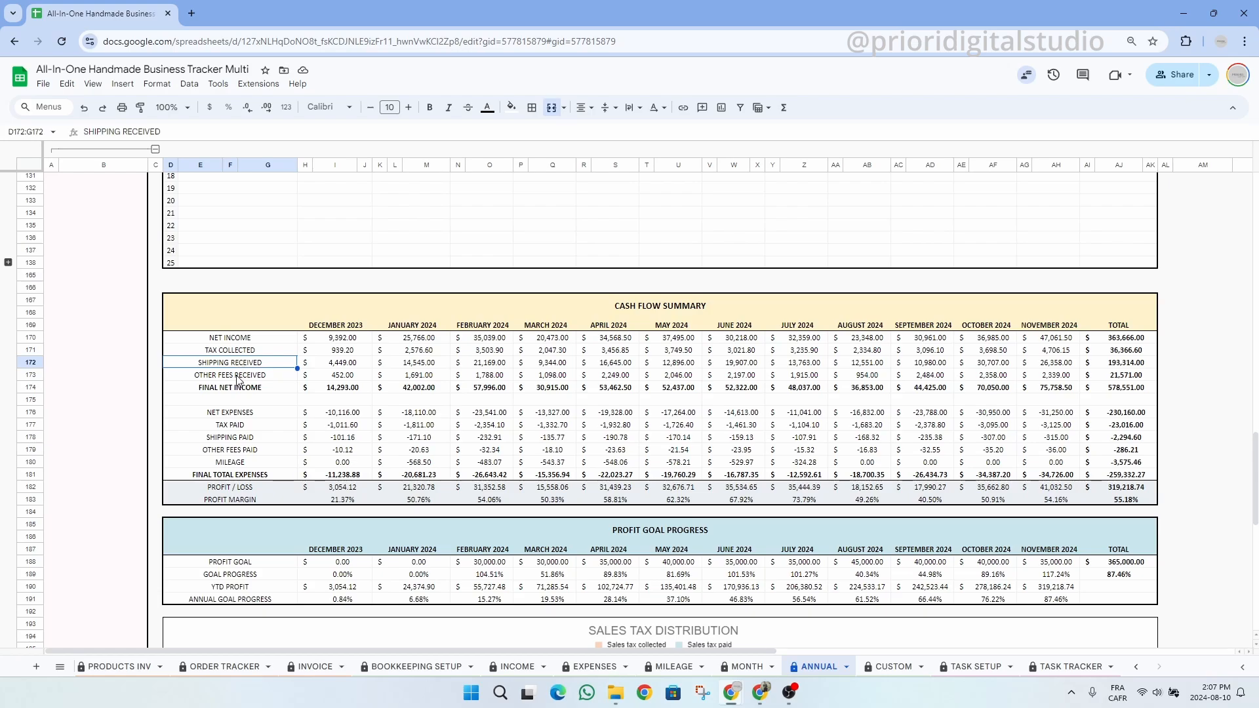
left_click(237, 379)
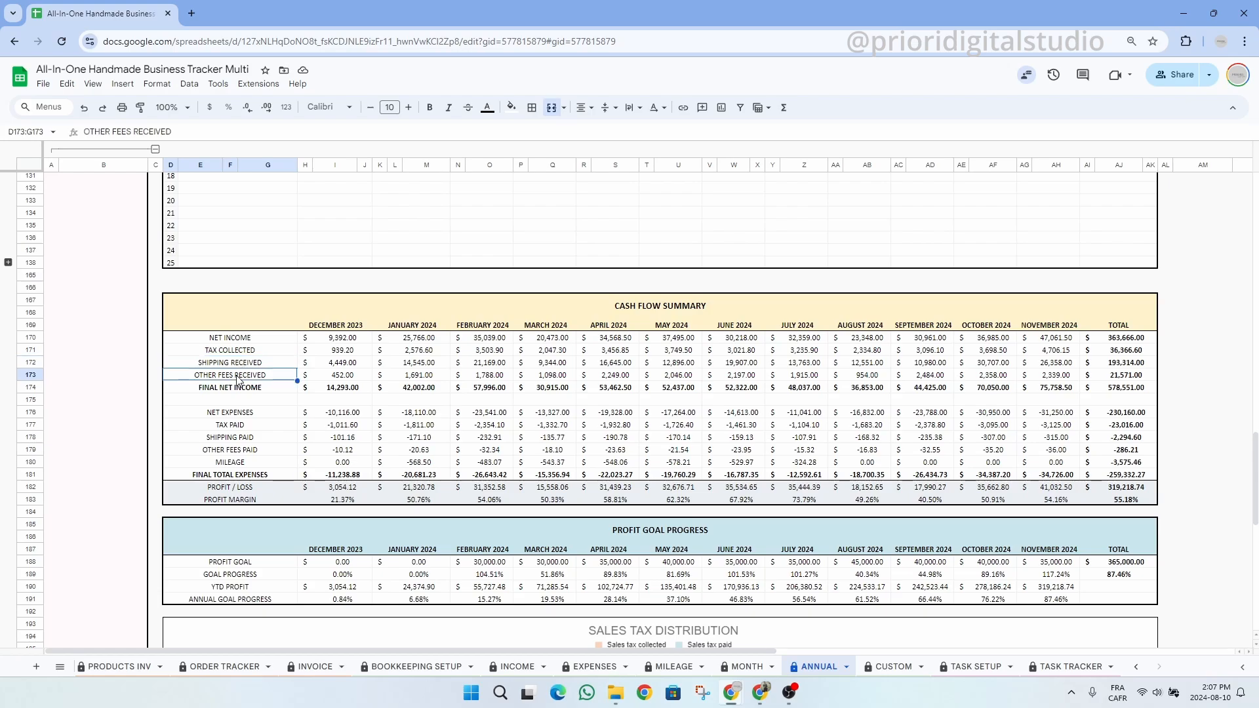
- Check the Cash Flow Summary's expense lines from Net Expenses through Mileage, and the Final Total Expenses row across all months
left_click(239, 414)
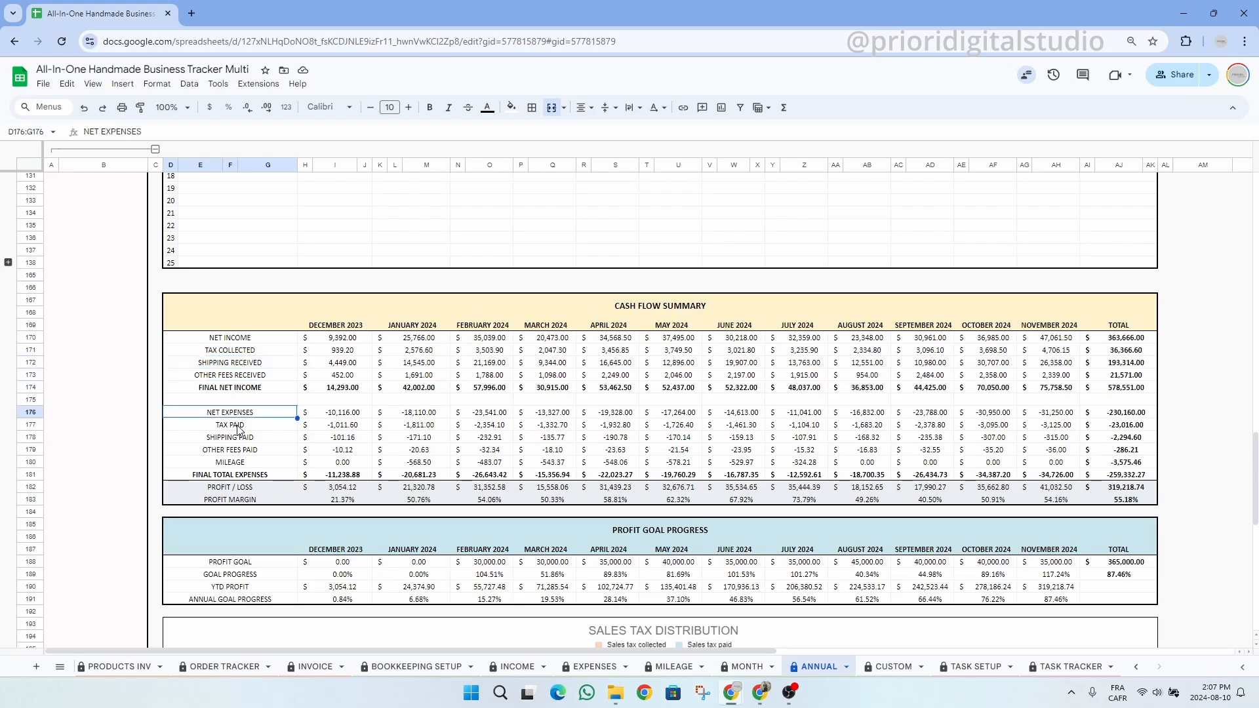
left_click(237, 426)
left_click(239, 438)
left_click(238, 451)
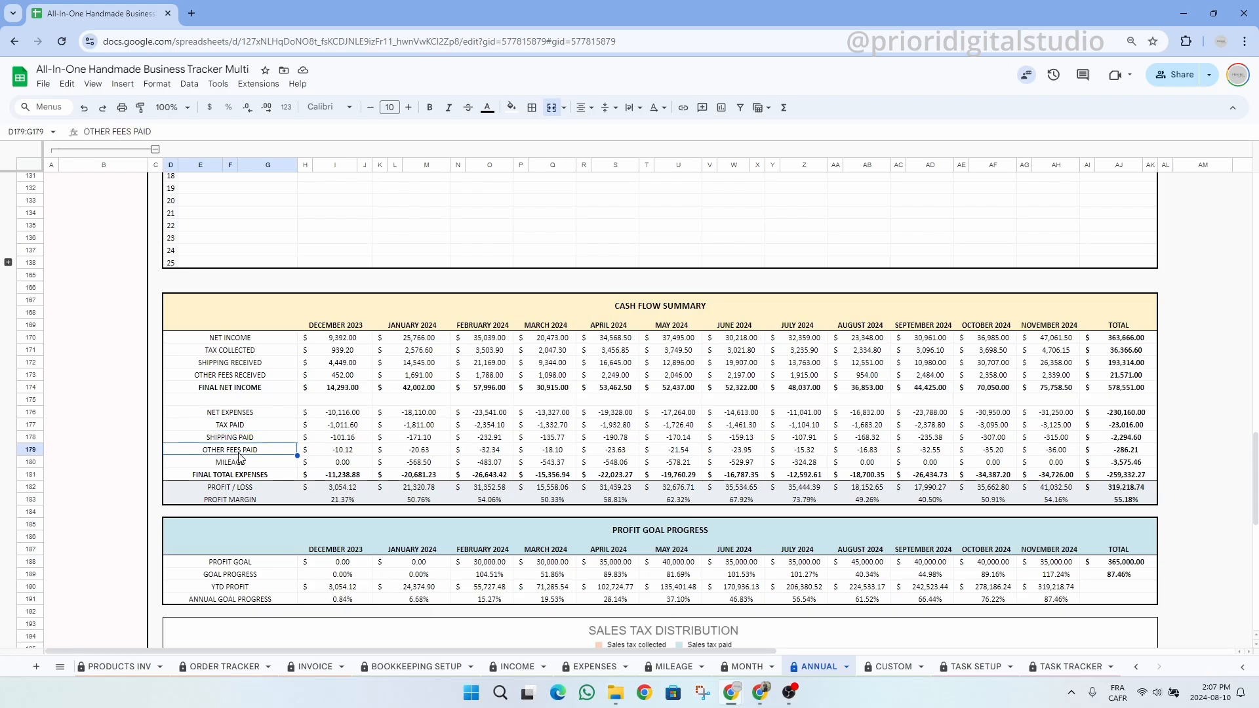
left_click(244, 462)
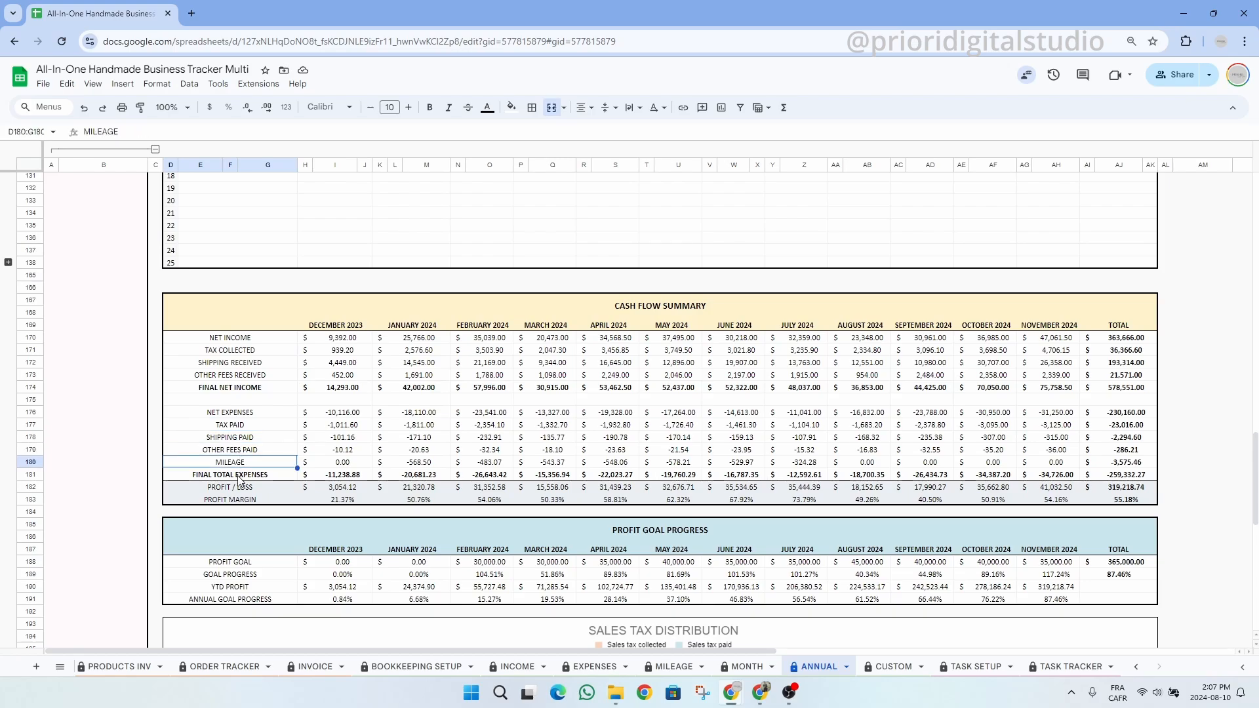
left_click_drag(239, 482, 1154, 480)
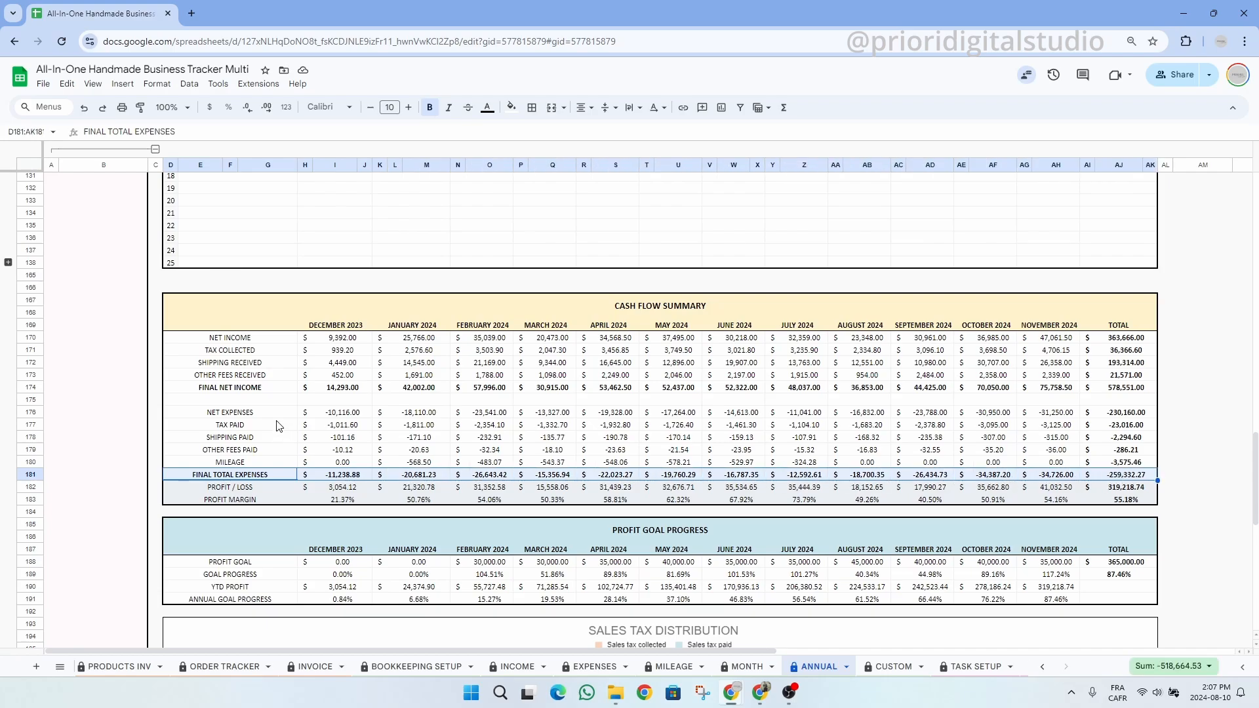
- Compare Final Net Income with Final Total Expenses and check the monthly Profit / Loss and Profit Margin rows
left_click(241, 394)
left_click(243, 473)
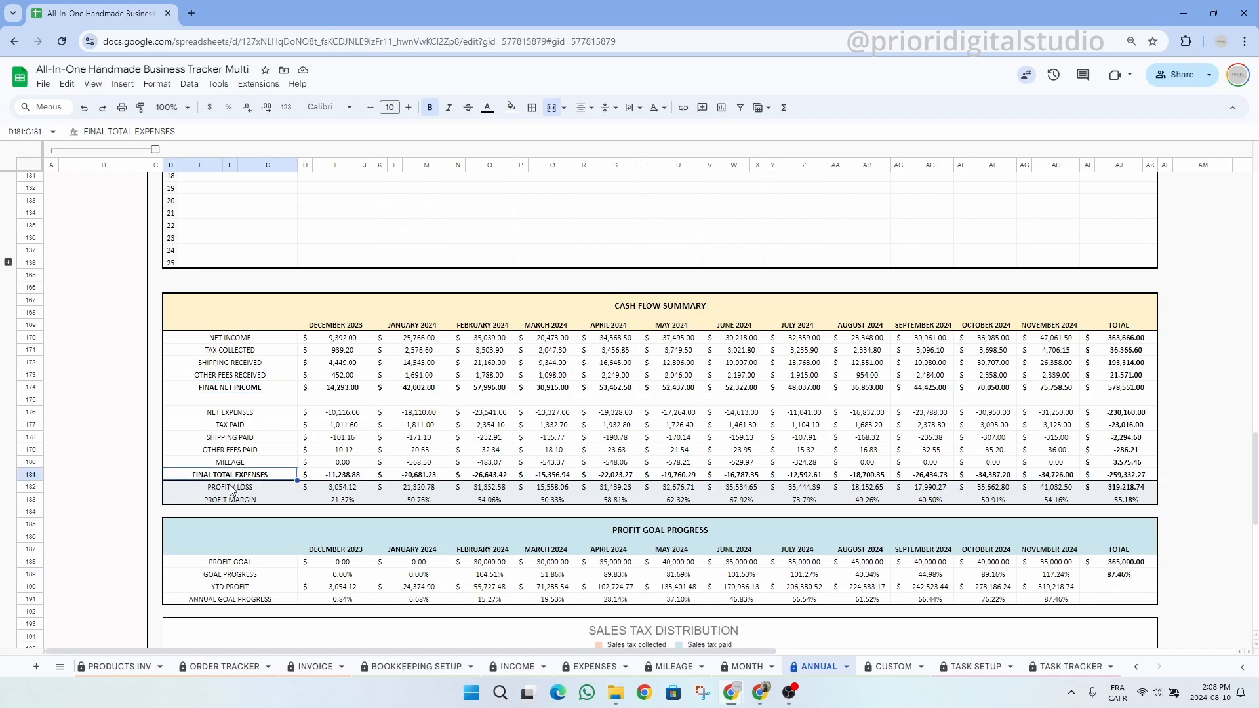
left_click(227, 493)
left_click_drag(227, 493, 1113, 500)
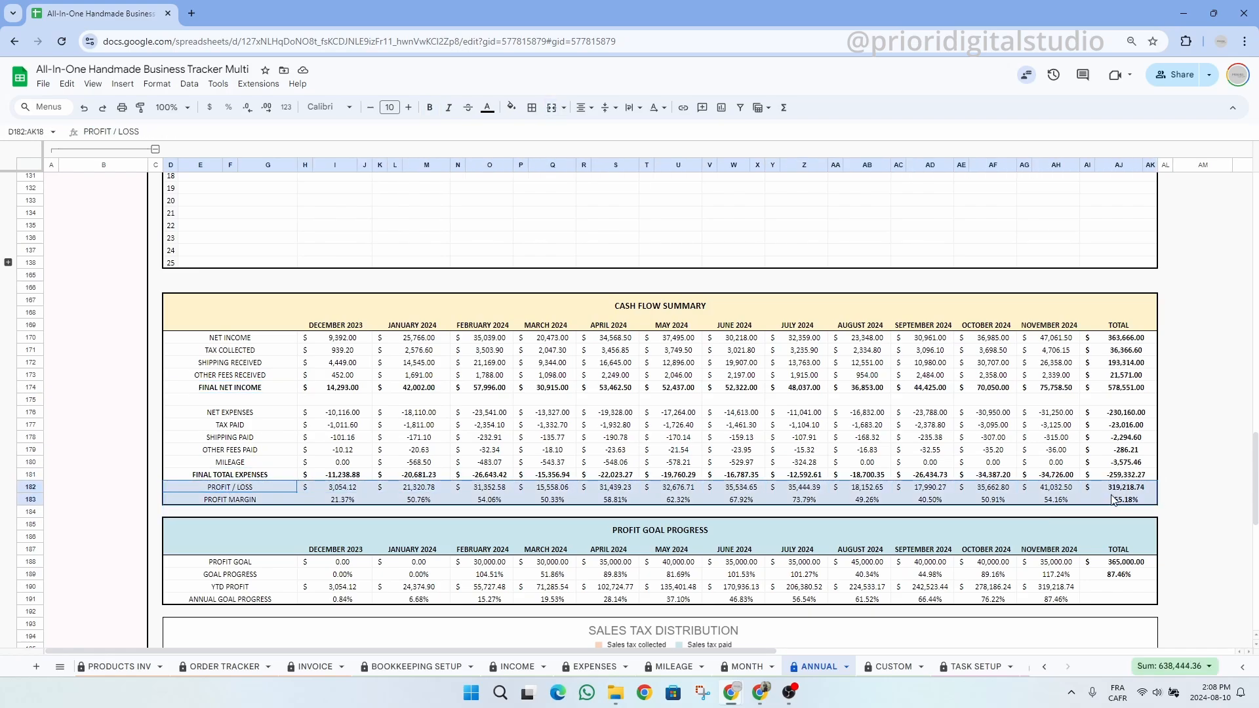
left_click(1169, 500)
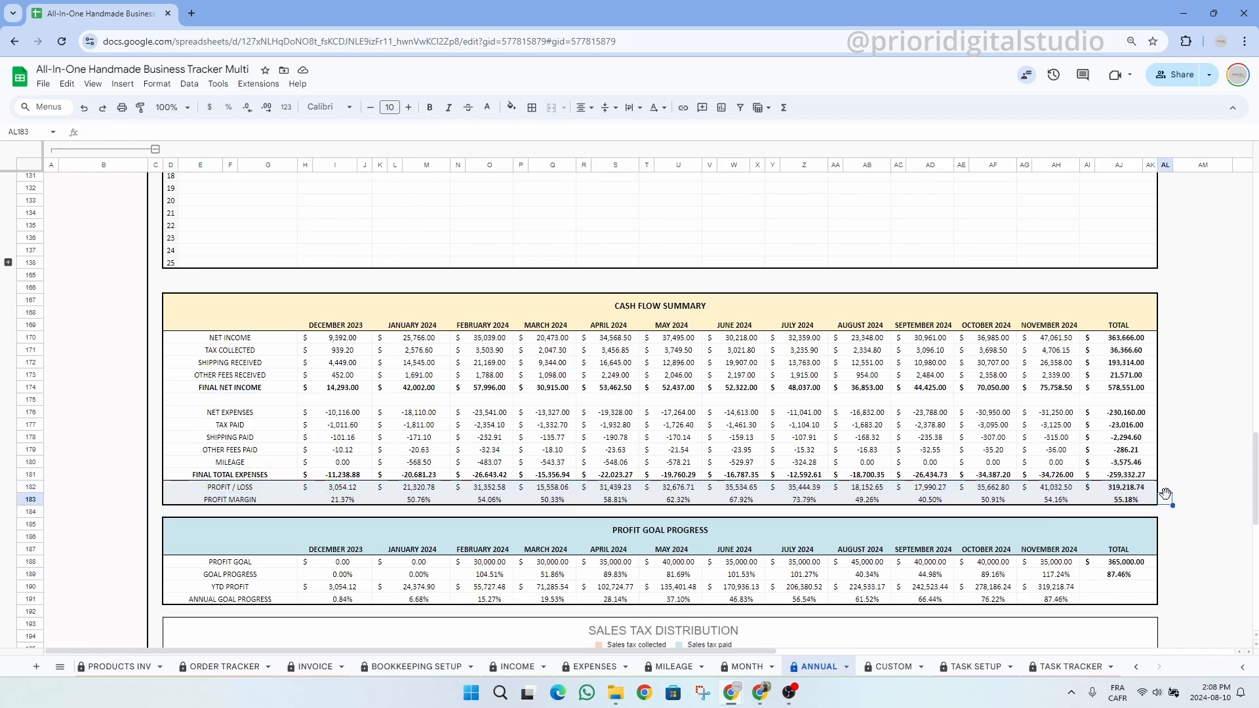
- Examine the Profit Goal Progress table below the Cash Flow Summary, including its Profit Goal row
scroll(836, 390, "down", 3)
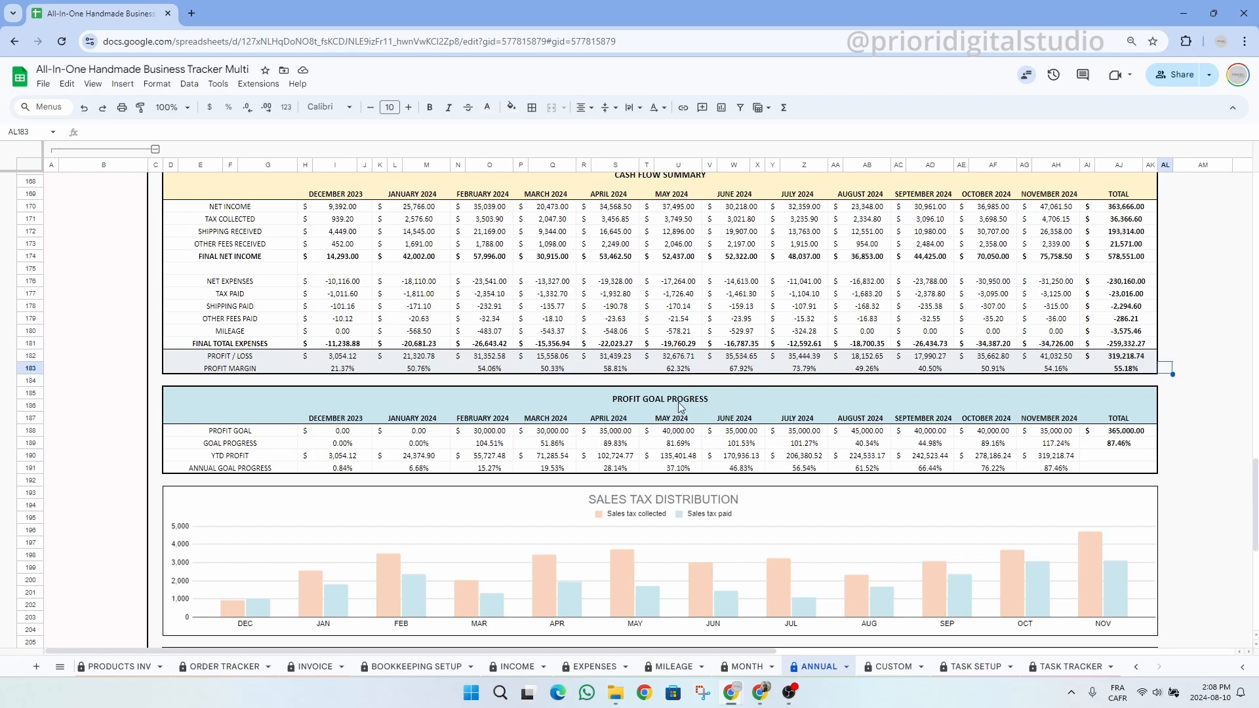
left_click_drag(678, 402, 678, 467)
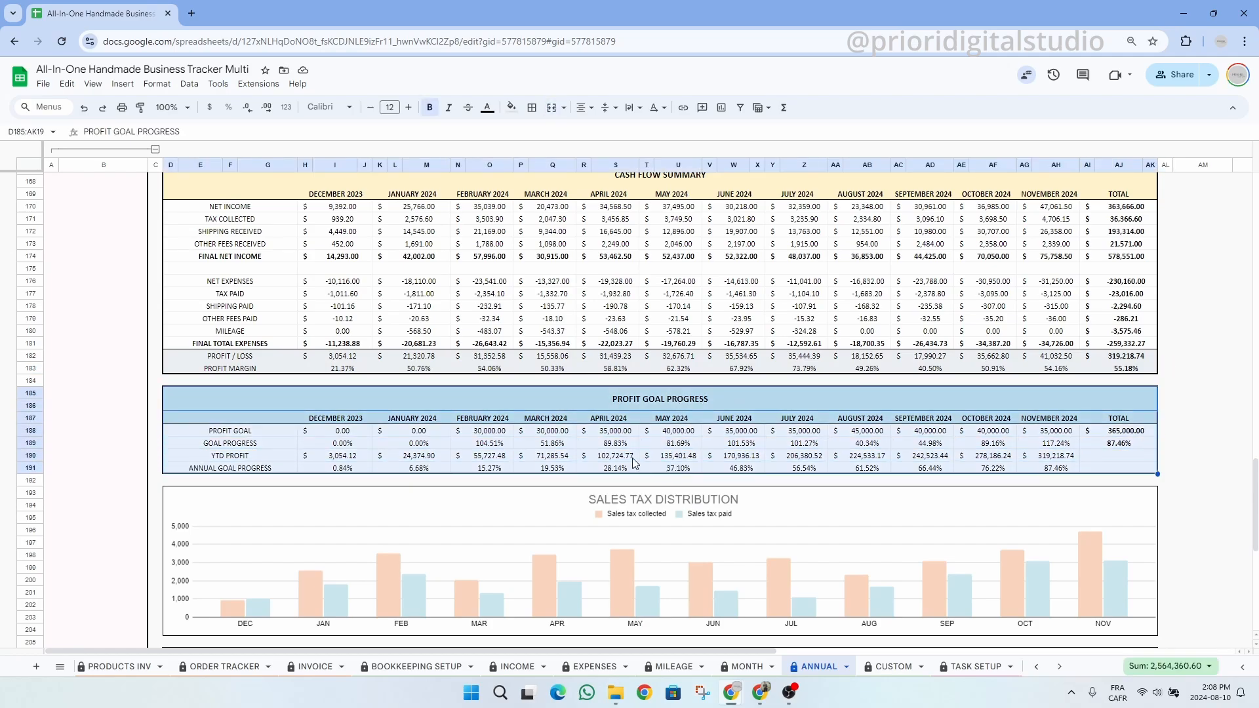
left_click(233, 435)
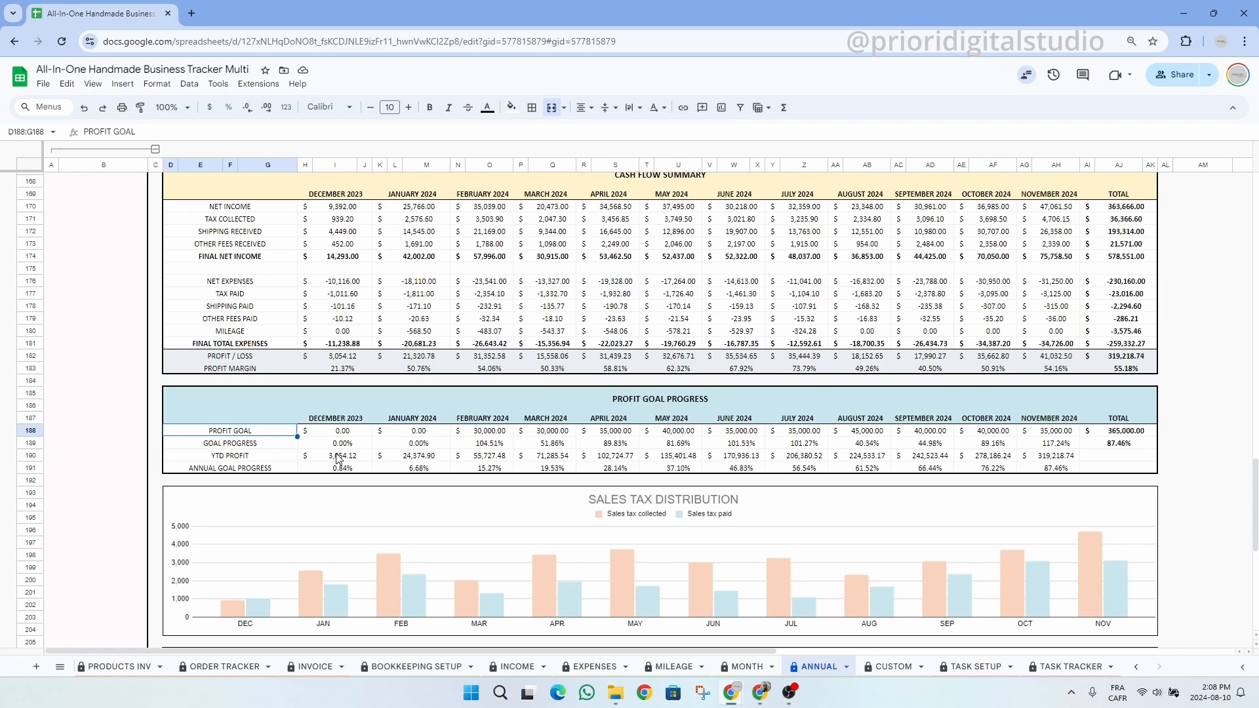
left_click(543, 409)
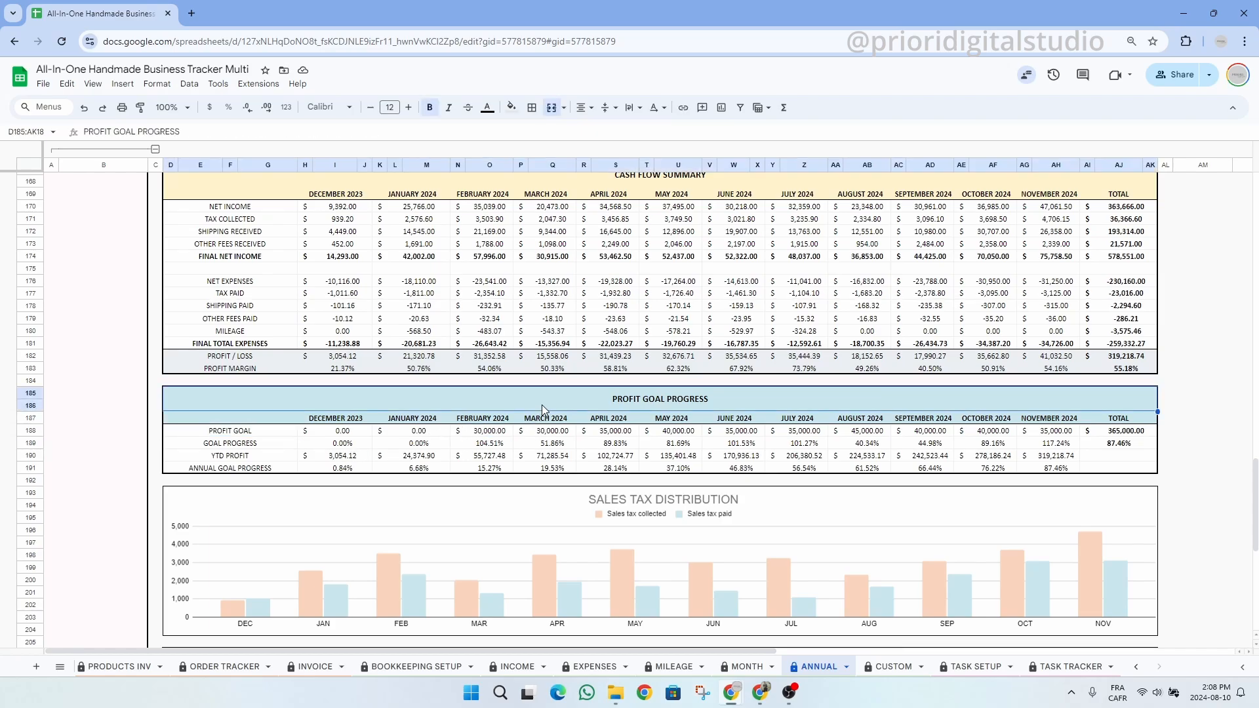
- Examine the VAT / Sales Tax table's collected, paid and difference rows together with the Sales Tax Distribution chart above it
scroll(558, 434, "down", 7)
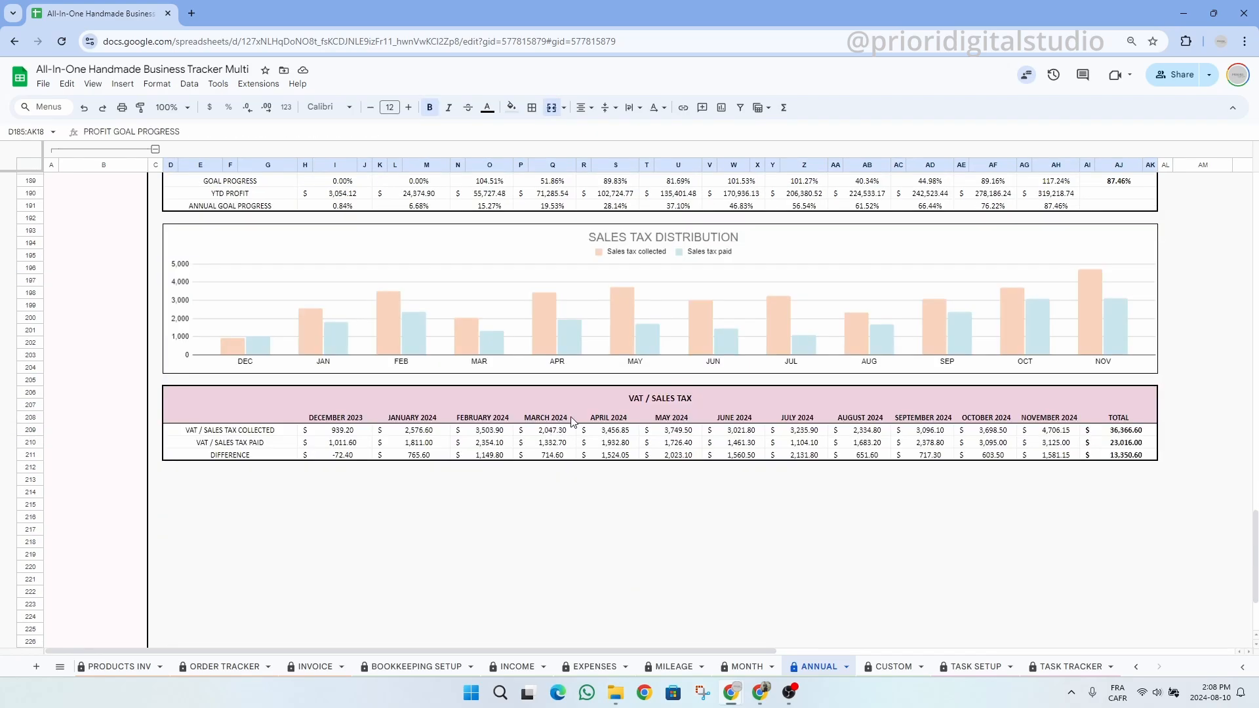
left_click(593, 403)
left_click(265, 433)
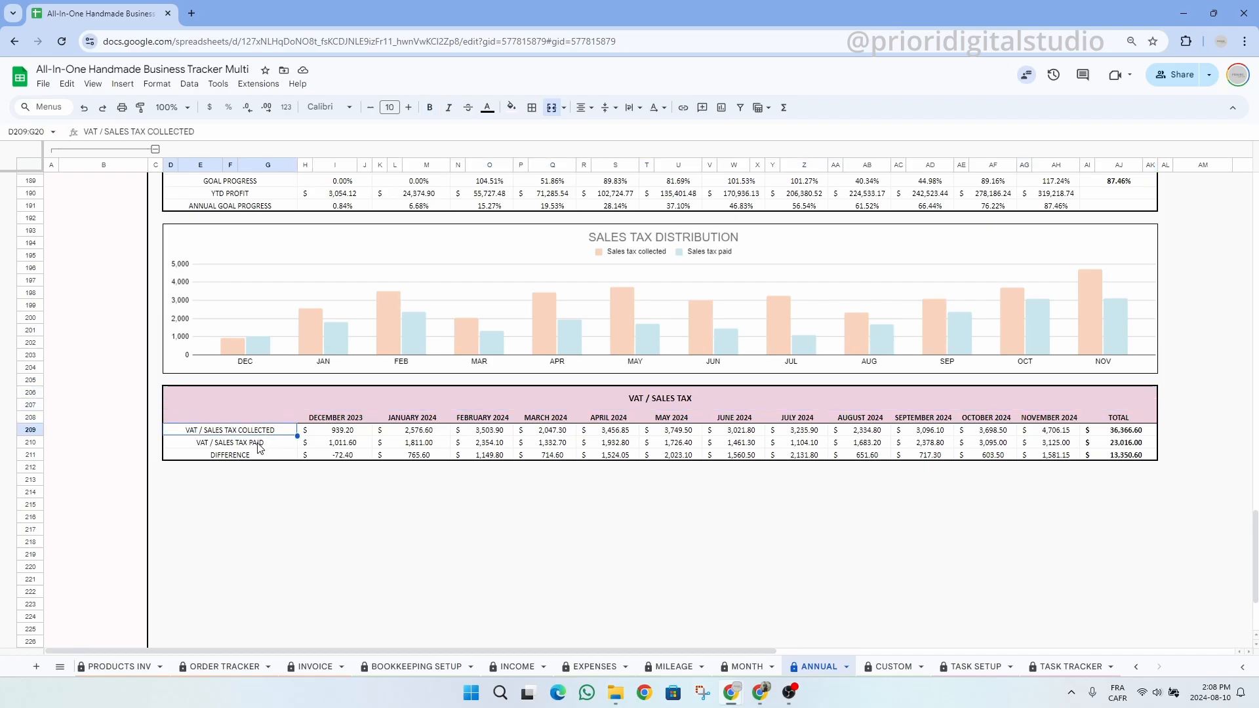
left_click(257, 443)
left_click(251, 457)
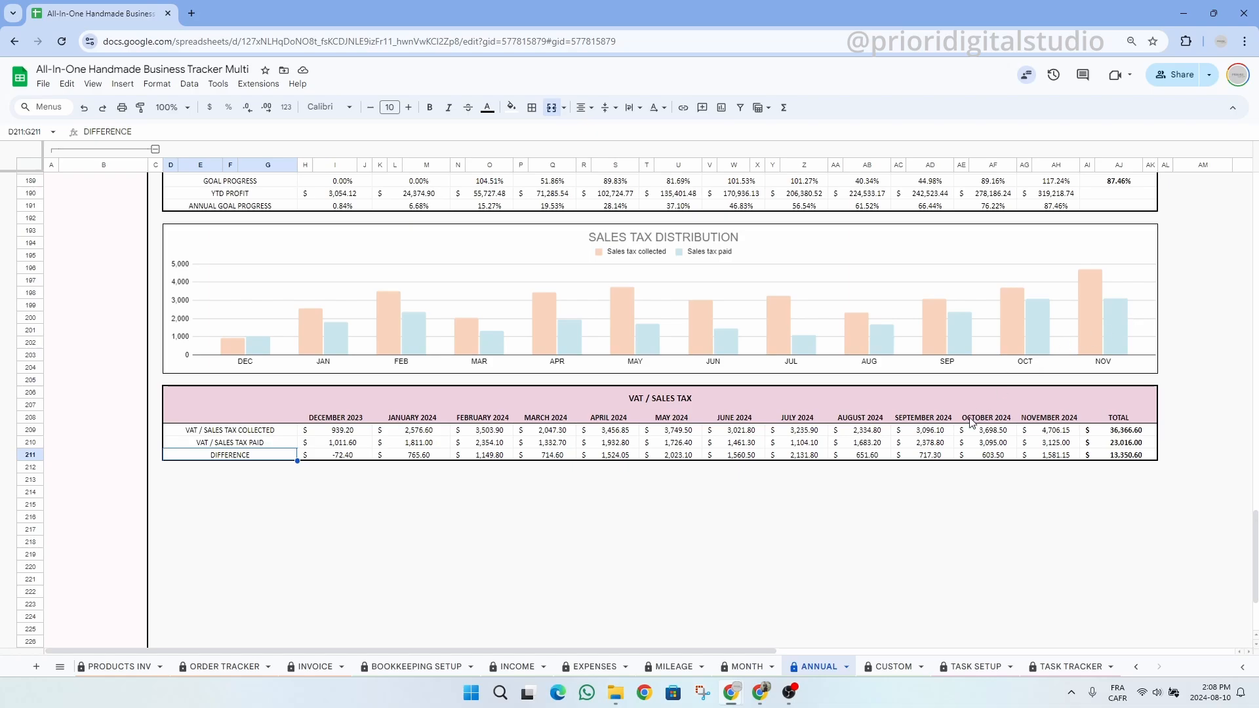
scroll(971, 421, "up", 5)
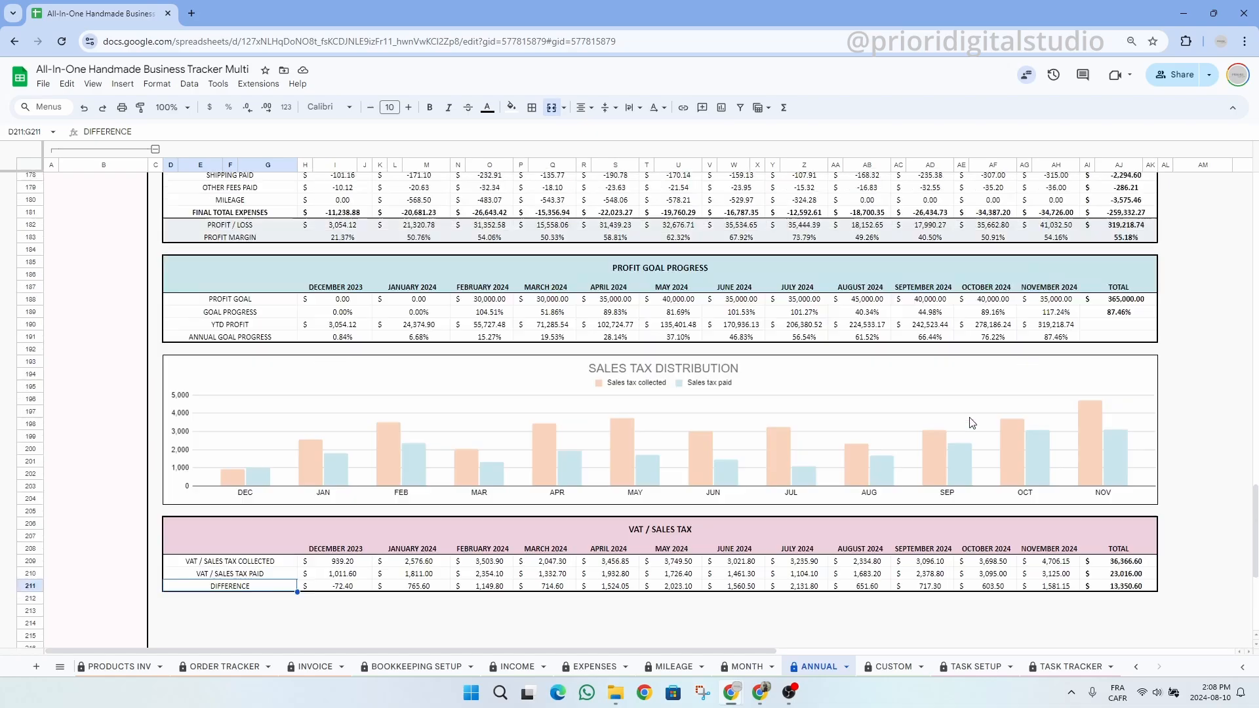
scroll(971, 422, "up", 3)
- Switch to the CUSTOM sheet and check the dashboard's Start Date, End Date and View settings
left_click(892, 666)
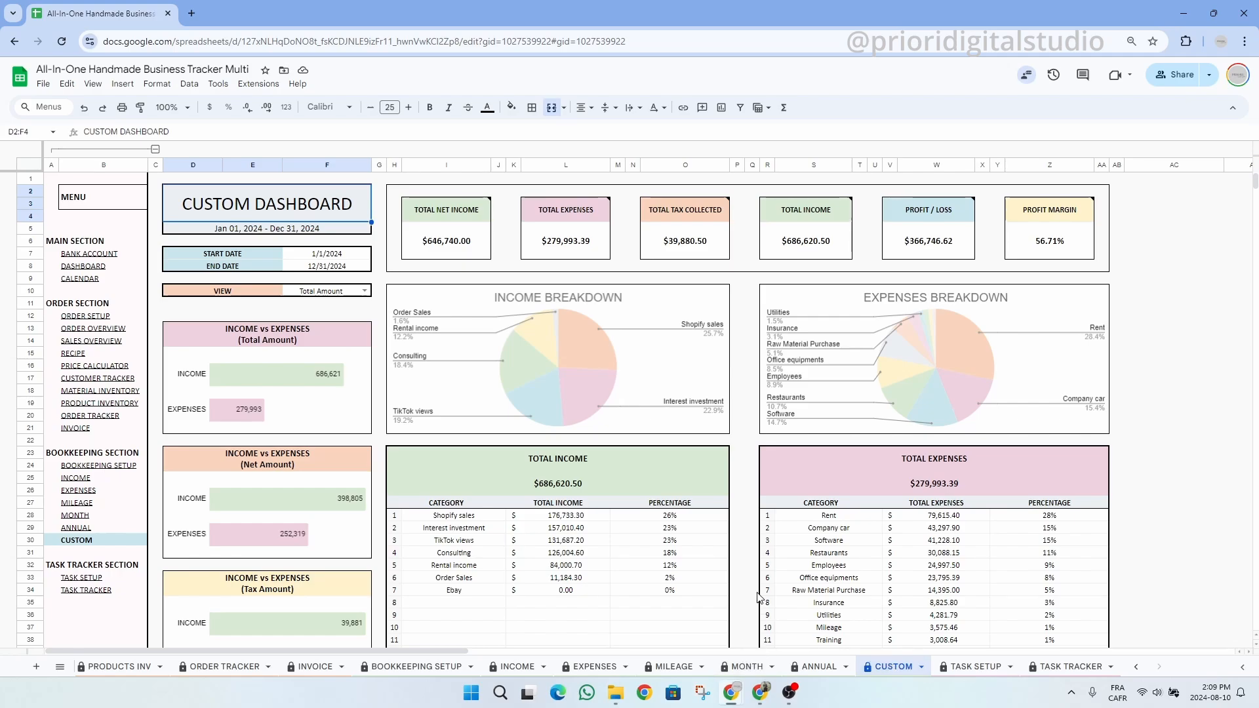
left_click(344, 256)
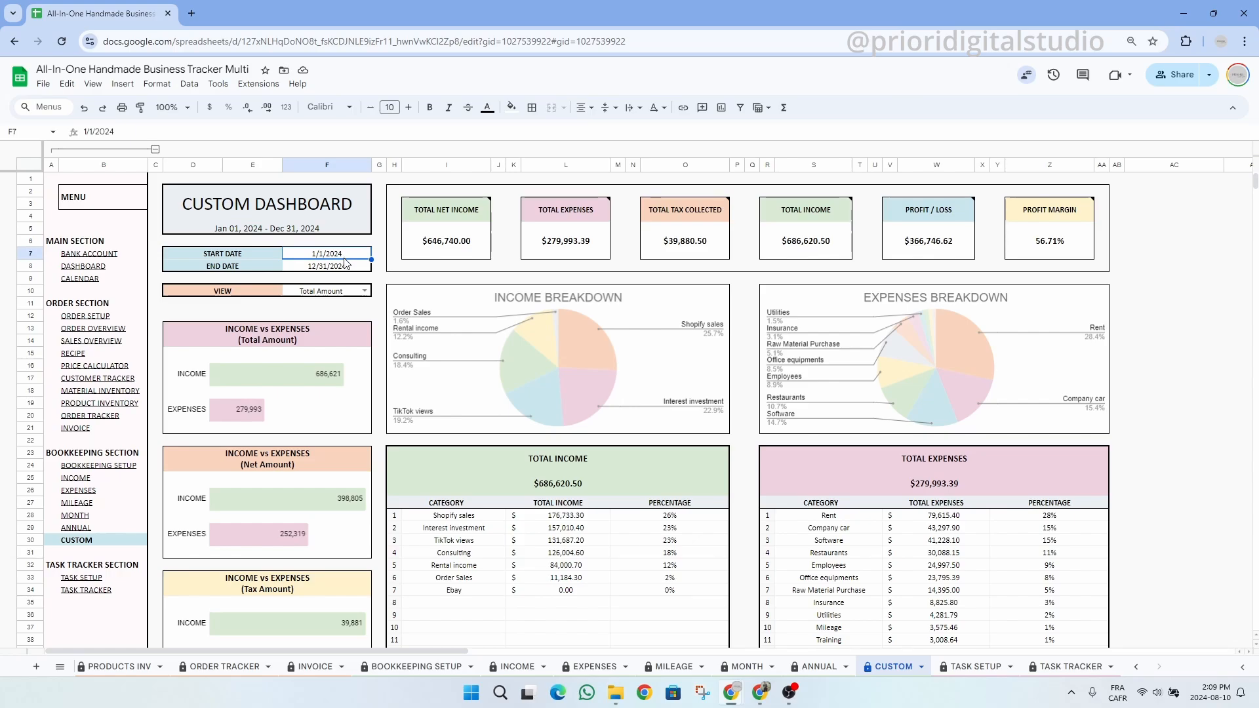
left_click(347, 268)
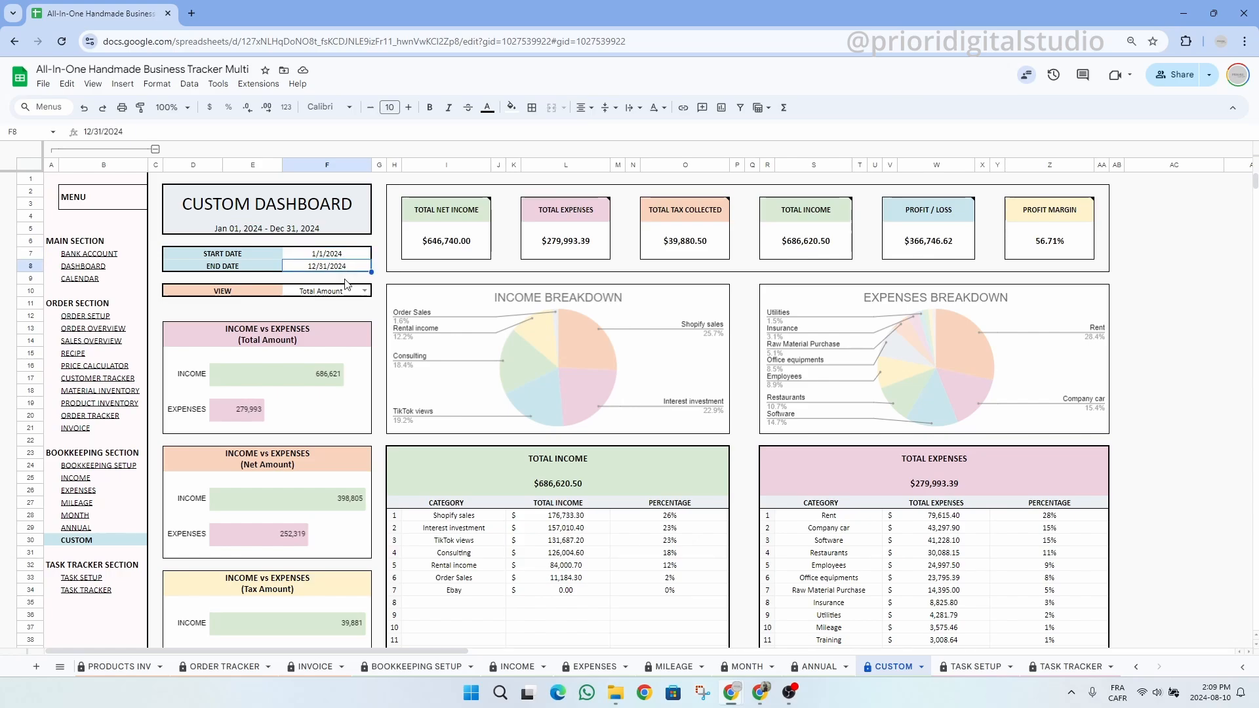
left_click(255, 297)
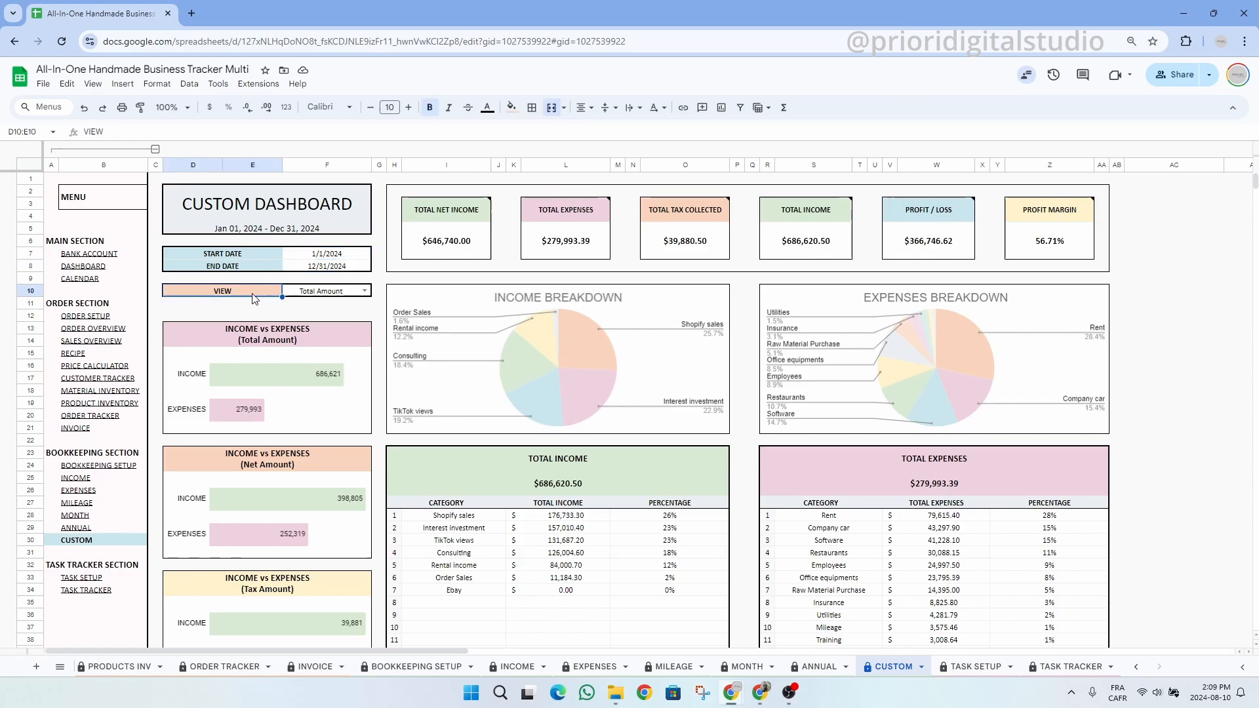
left_click(306, 296)
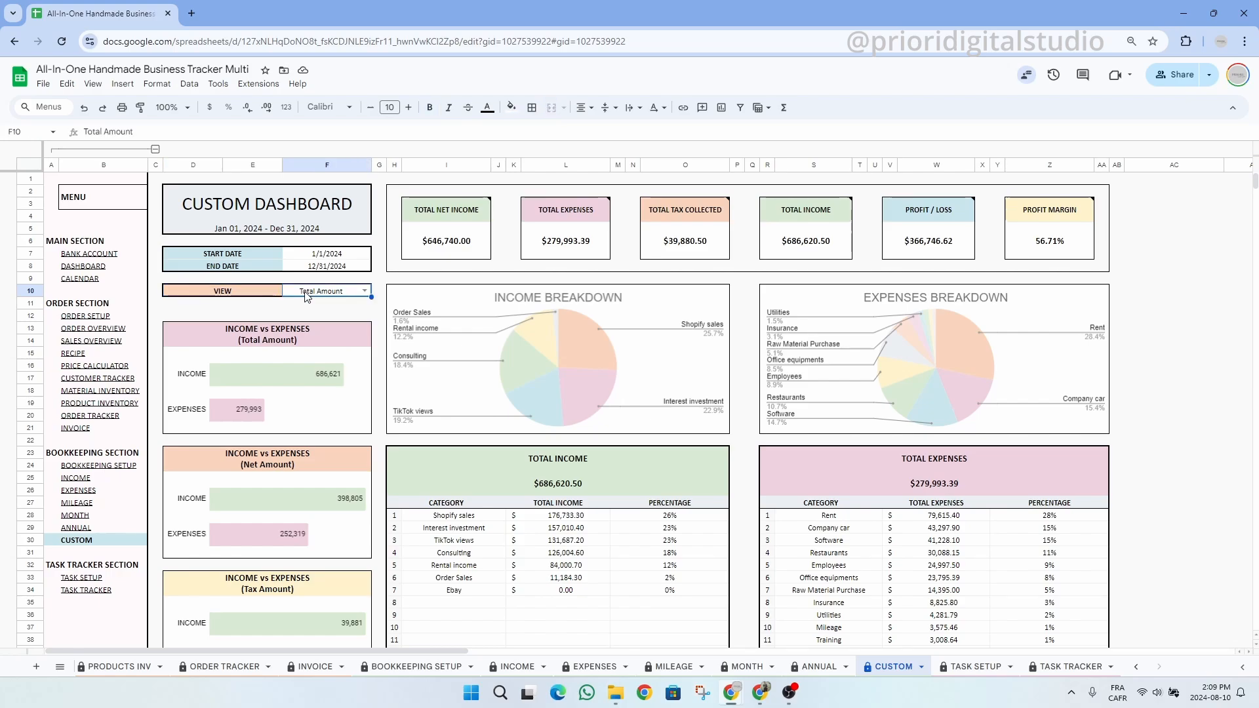
left_click_drag(321, 256, 323, 272)
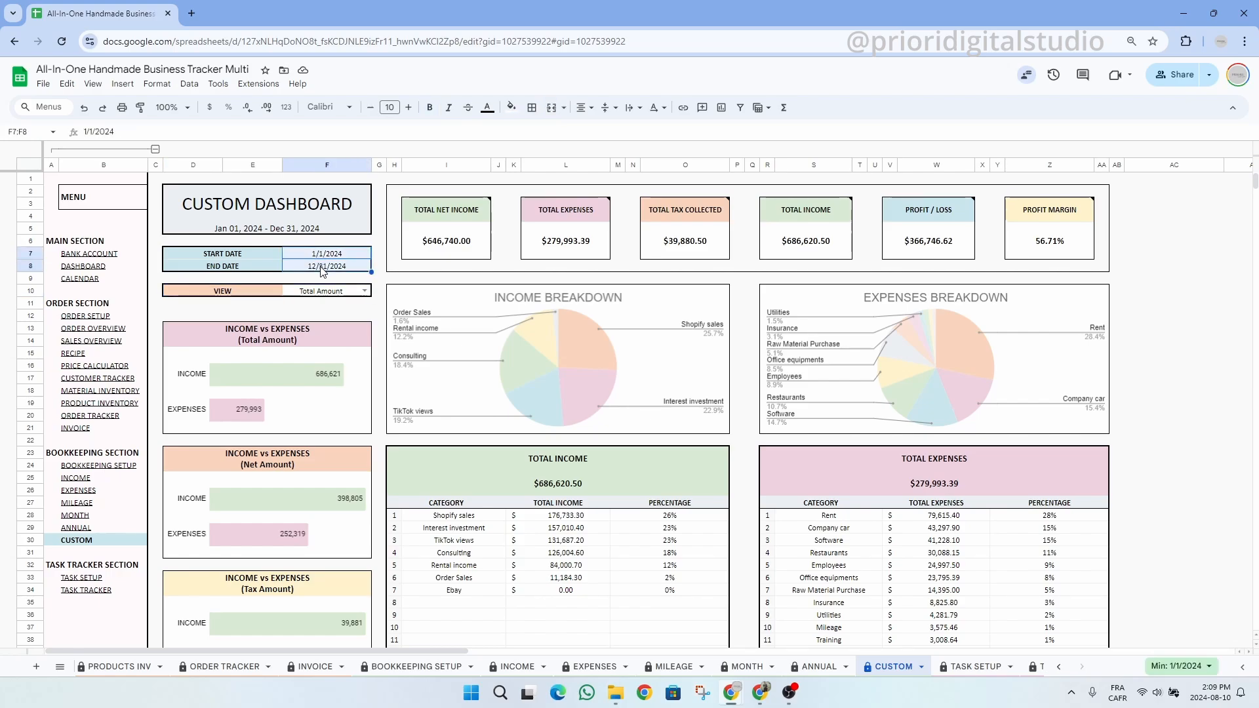
left_click(337, 256)
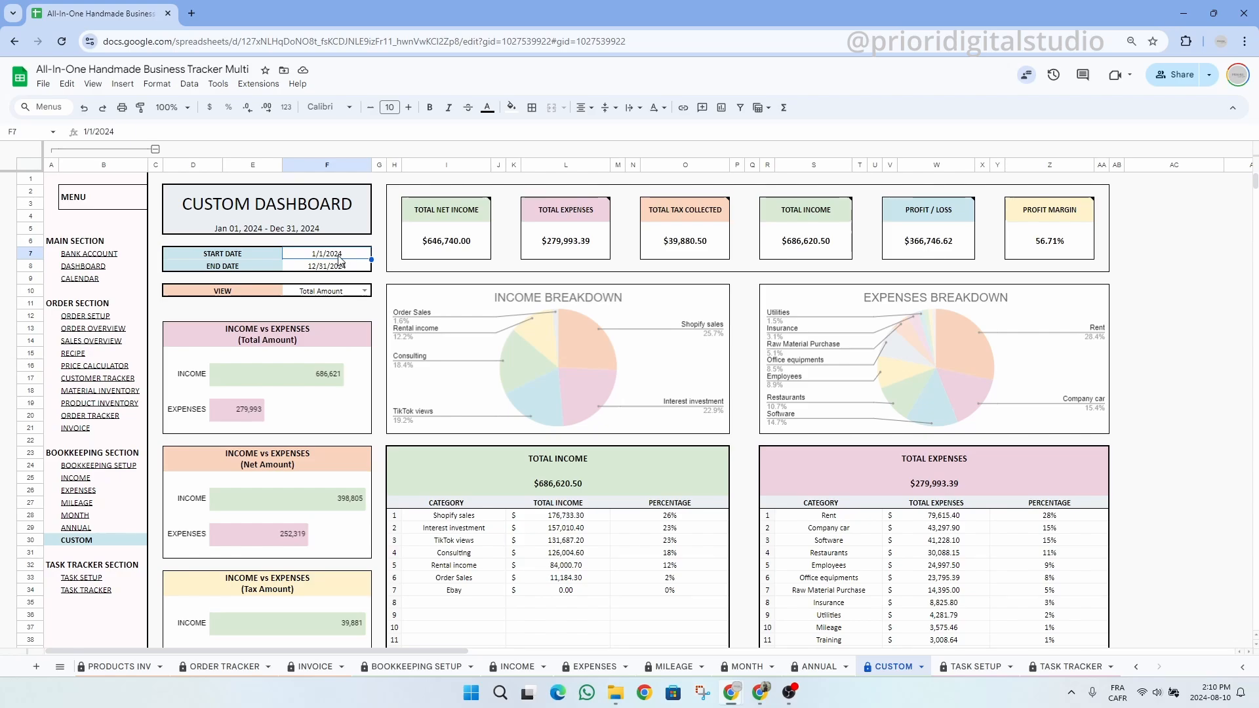
double_click(339, 257)
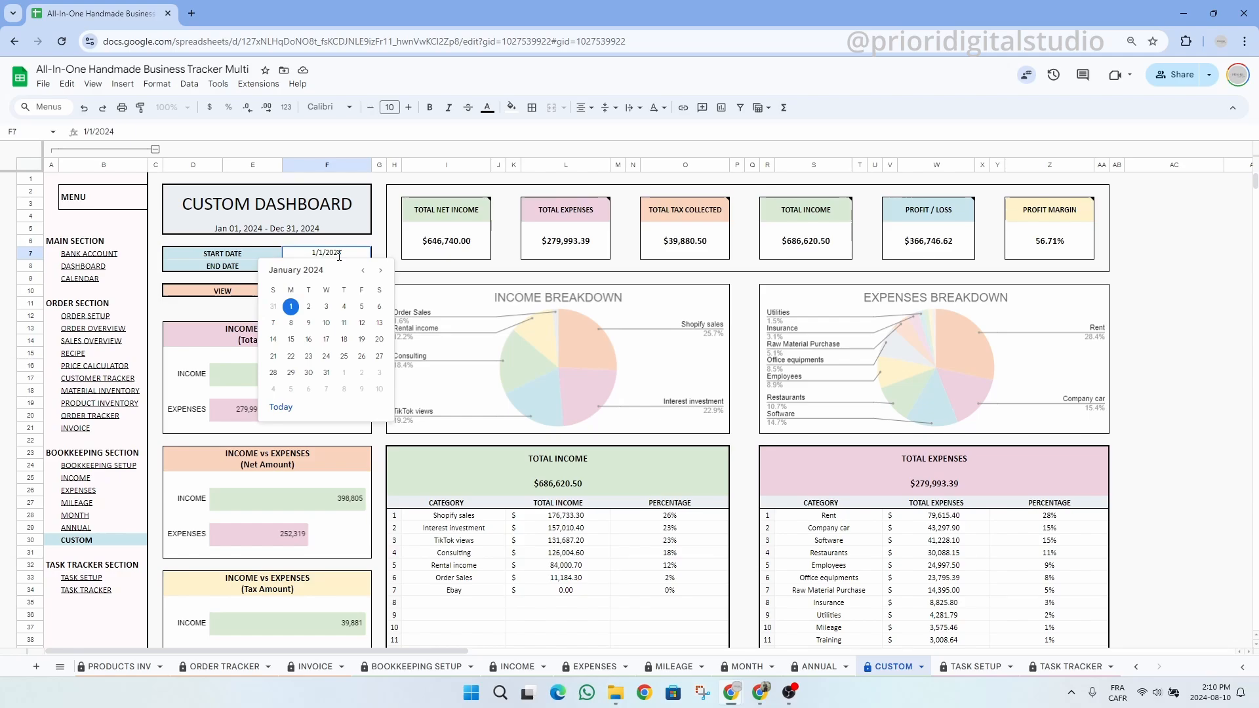
left_click(352, 277)
- Set the custom dashboard's End Date to 12/31/2023, earlier than its Start Date
double_click(352, 266)
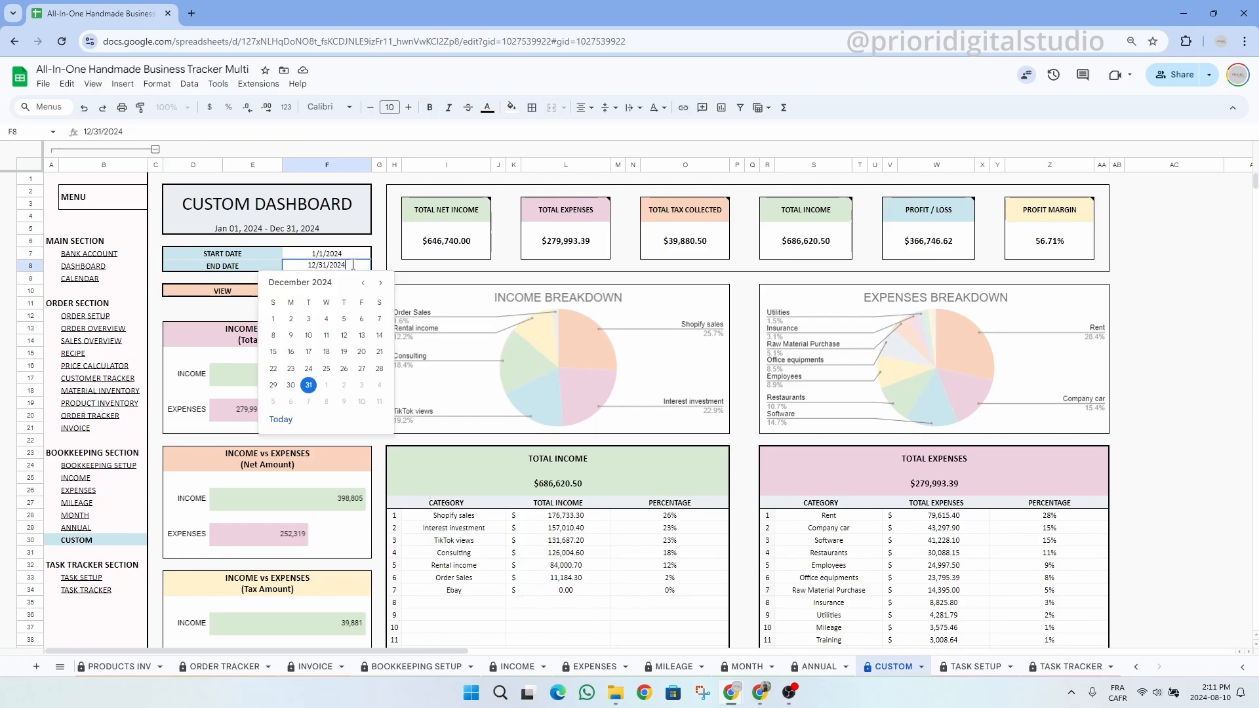
key("BackSpace")
type("3")
key("Return")
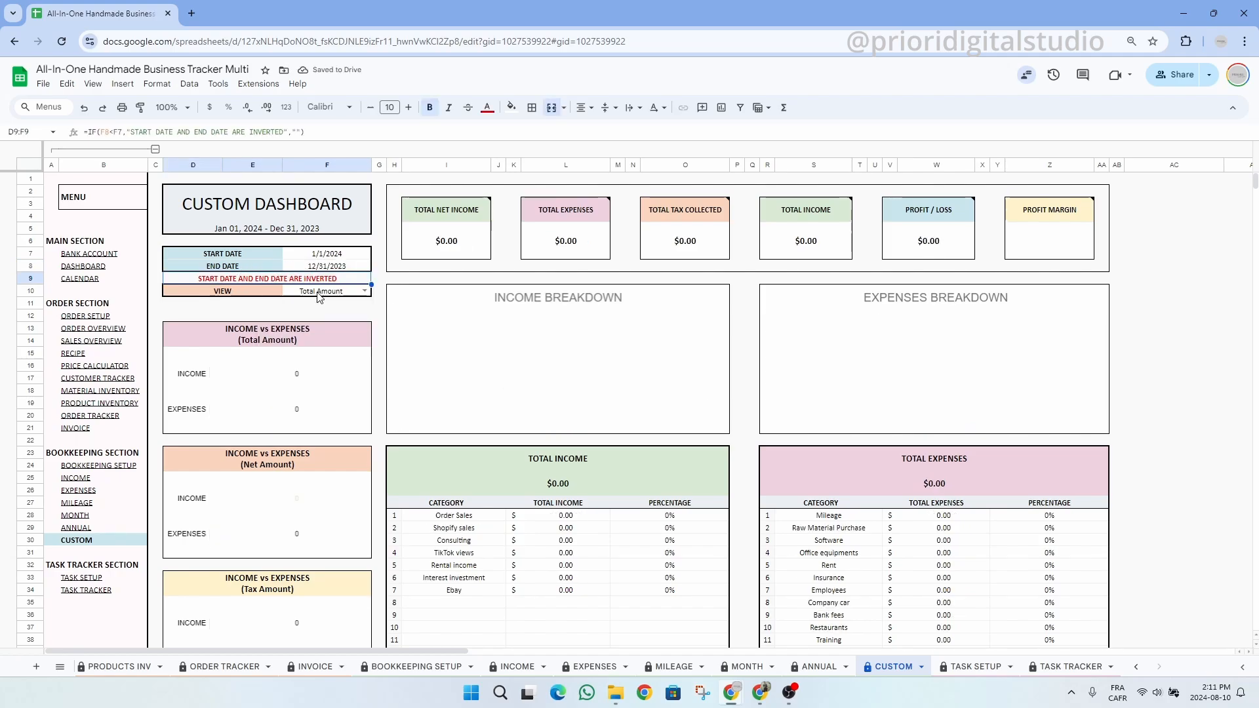
- Set the custom dashboard's End Date back to 12/31/2024
double_click(352, 265)
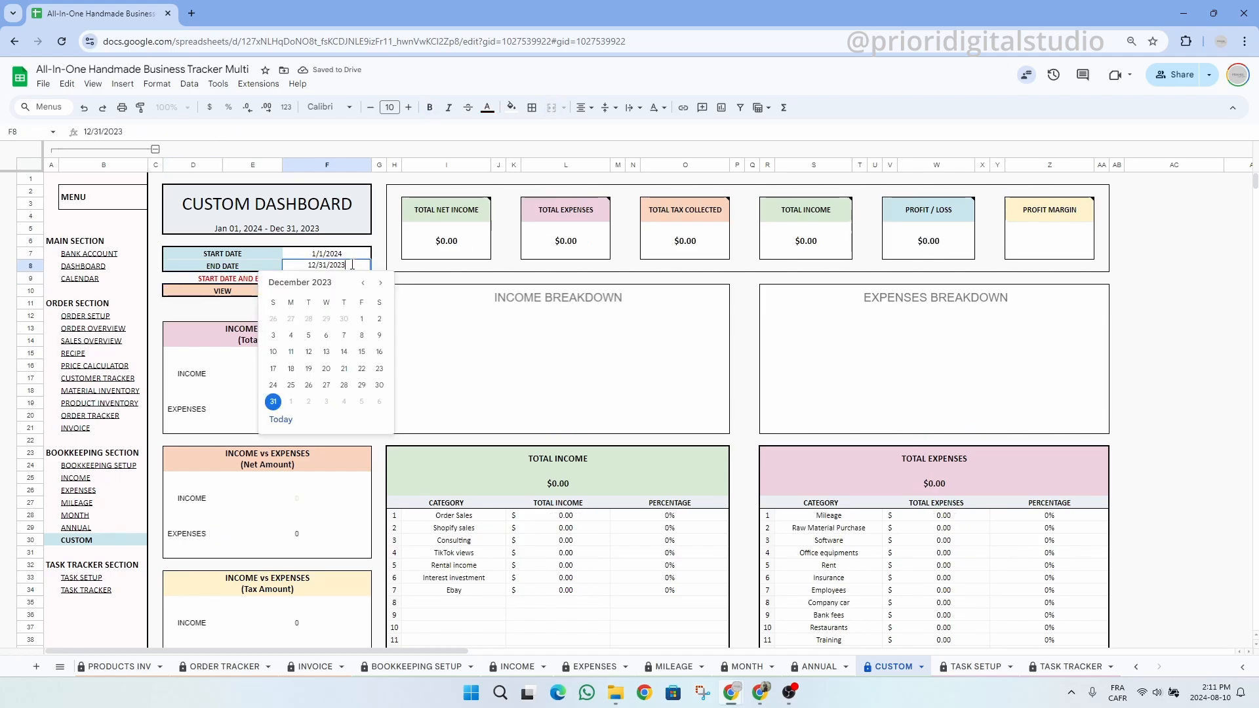
key("BackSpace")
type("4")
key("Return")
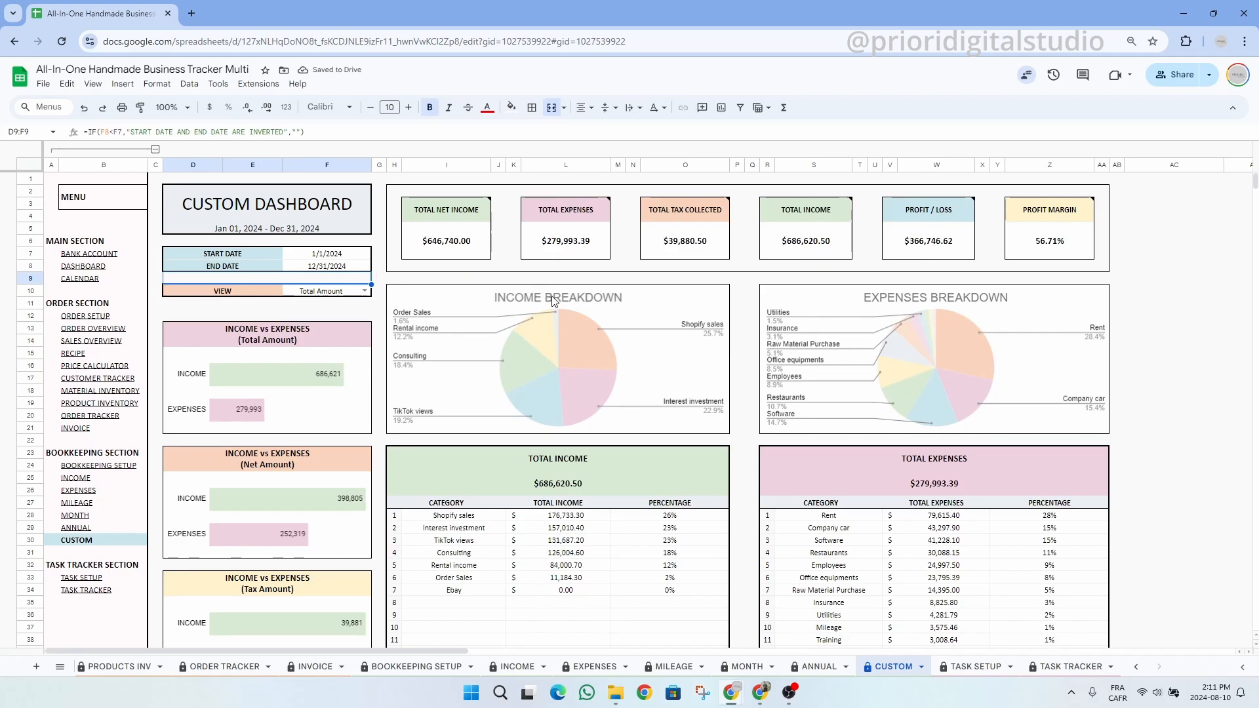
- Switch to the TASK SETUP sheet and review its Emoji Pool, Status, Person in Charge and Task Category lists
key("ctrl+Page_Down")
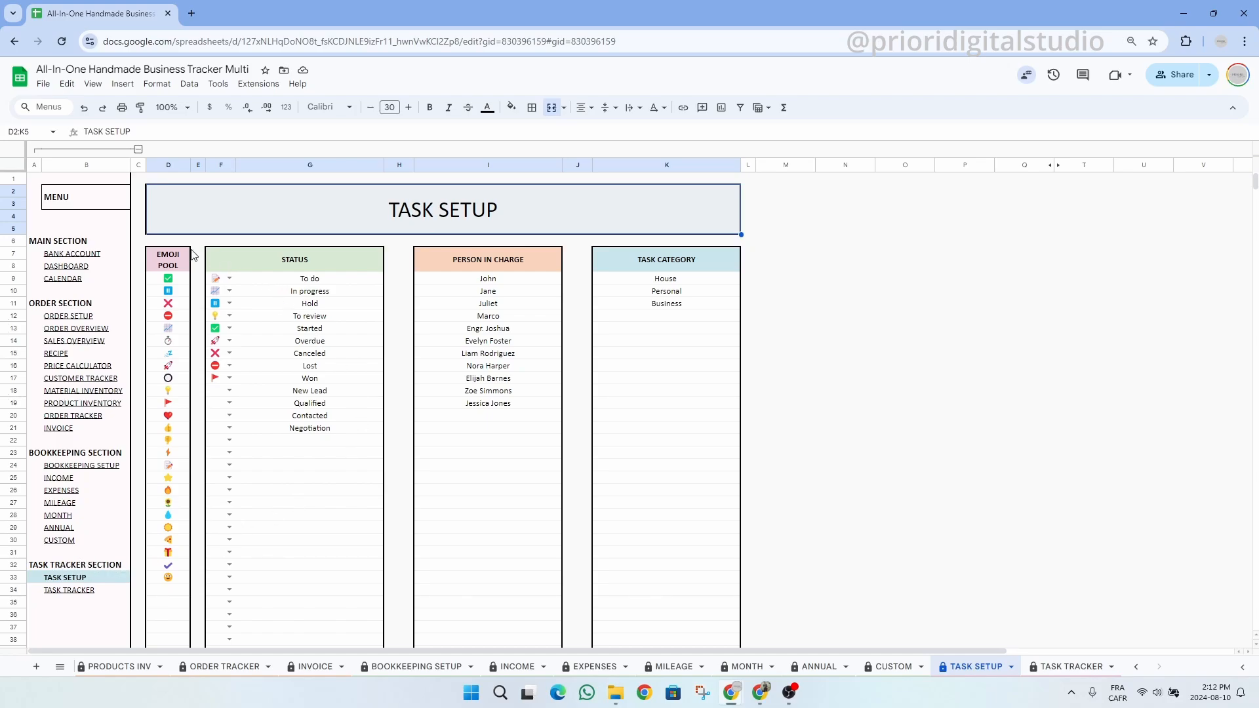
left_click(170, 260)
left_click(300, 262)
left_click(458, 257)
left_click(662, 260)
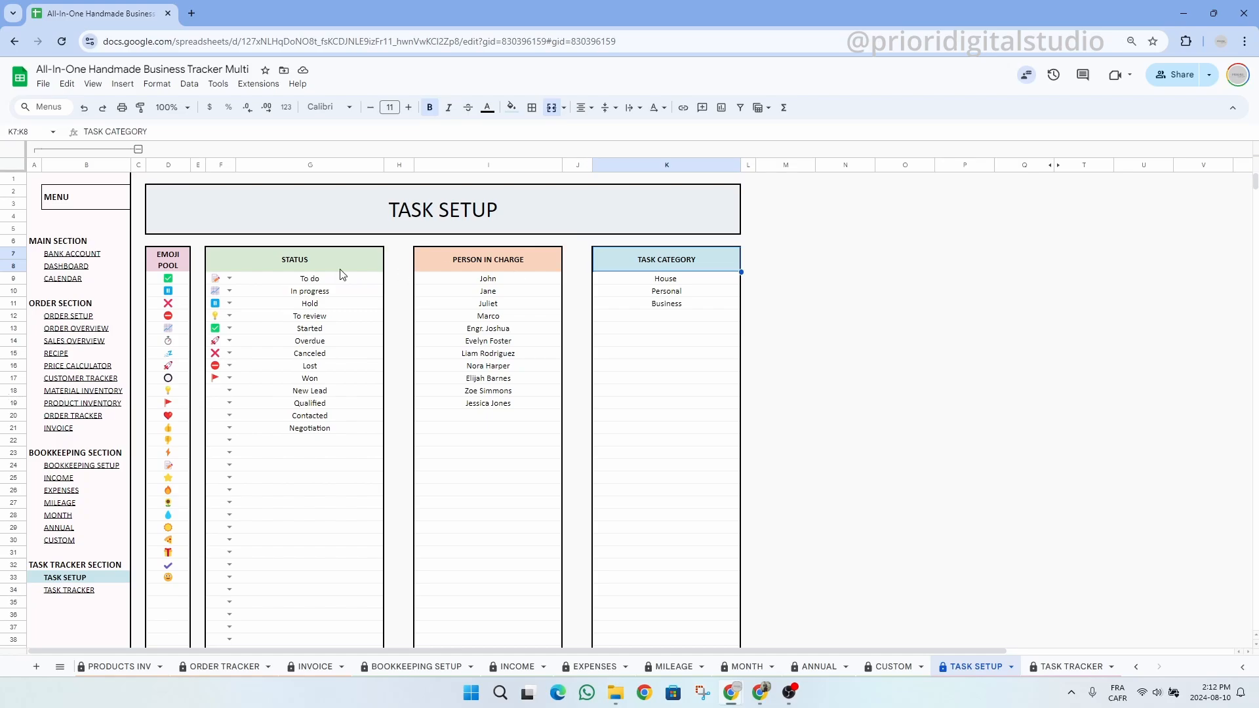
left_click(297, 262)
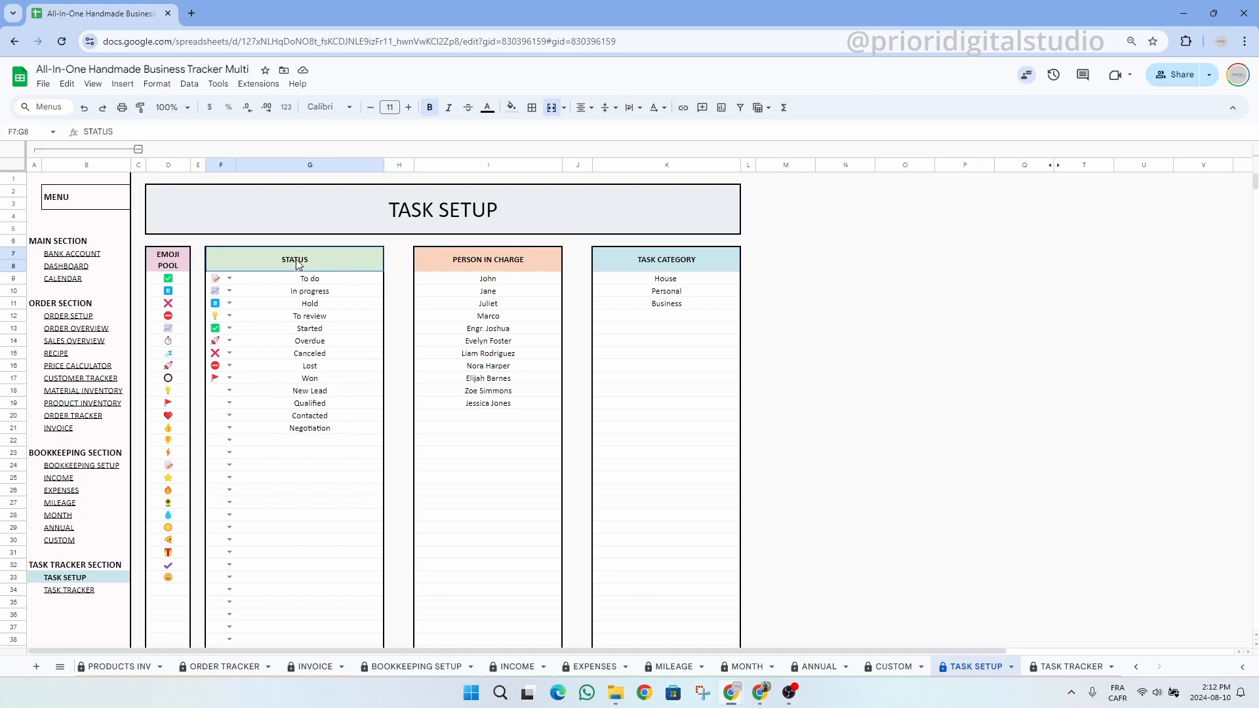
left_click(515, 263)
left_click(705, 266)
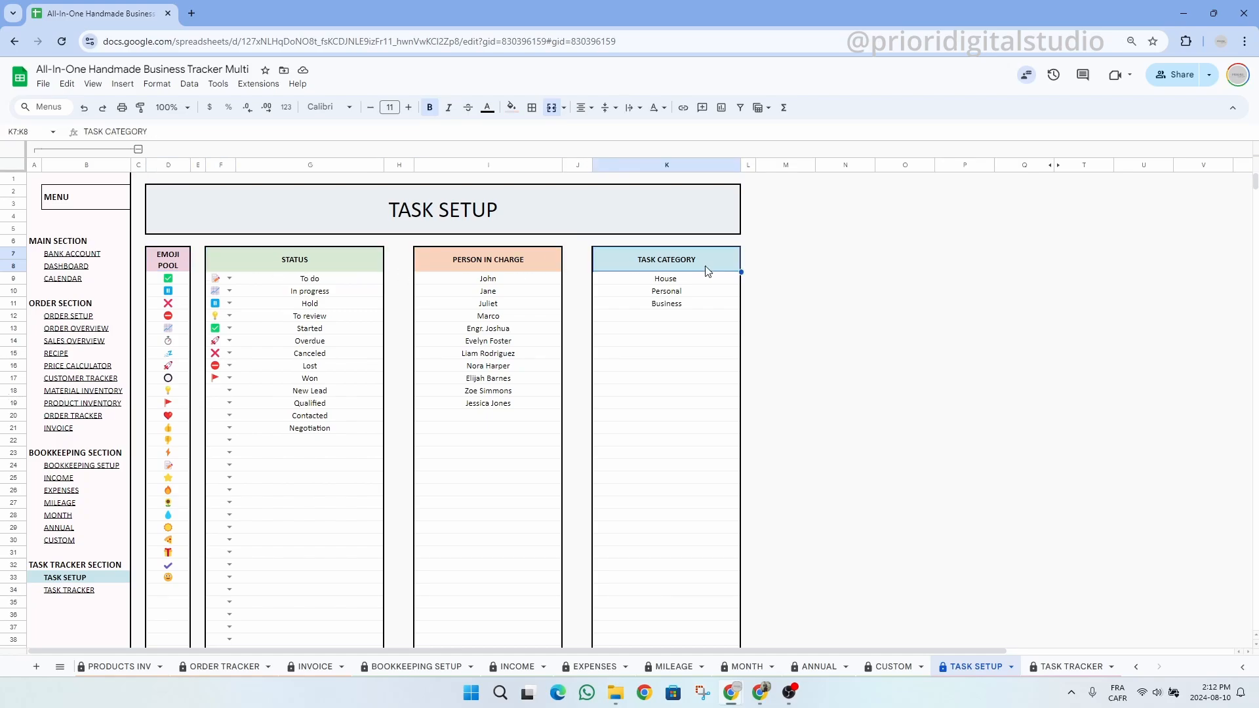
left_click(504, 208)
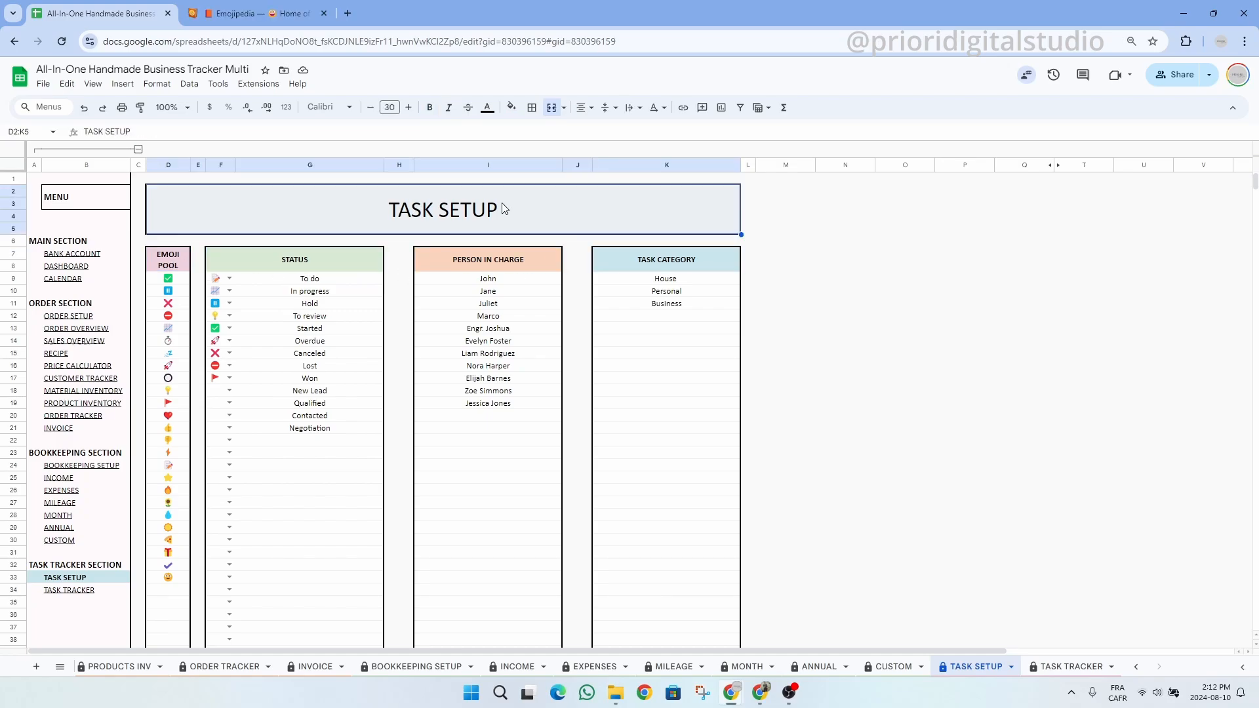
- Examine the Emoji Pool and the Status list, including the empty rows below the existing statuses
left_click(165, 258)
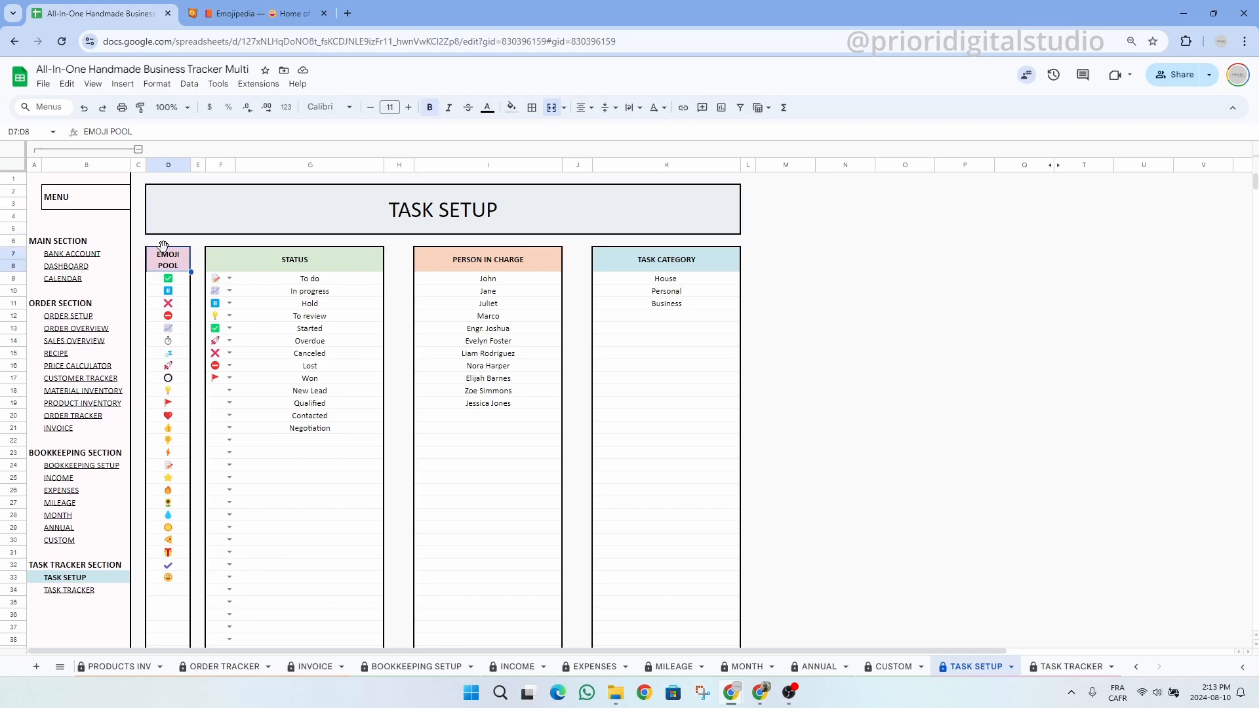
left_click_drag(285, 260, 290, 491)
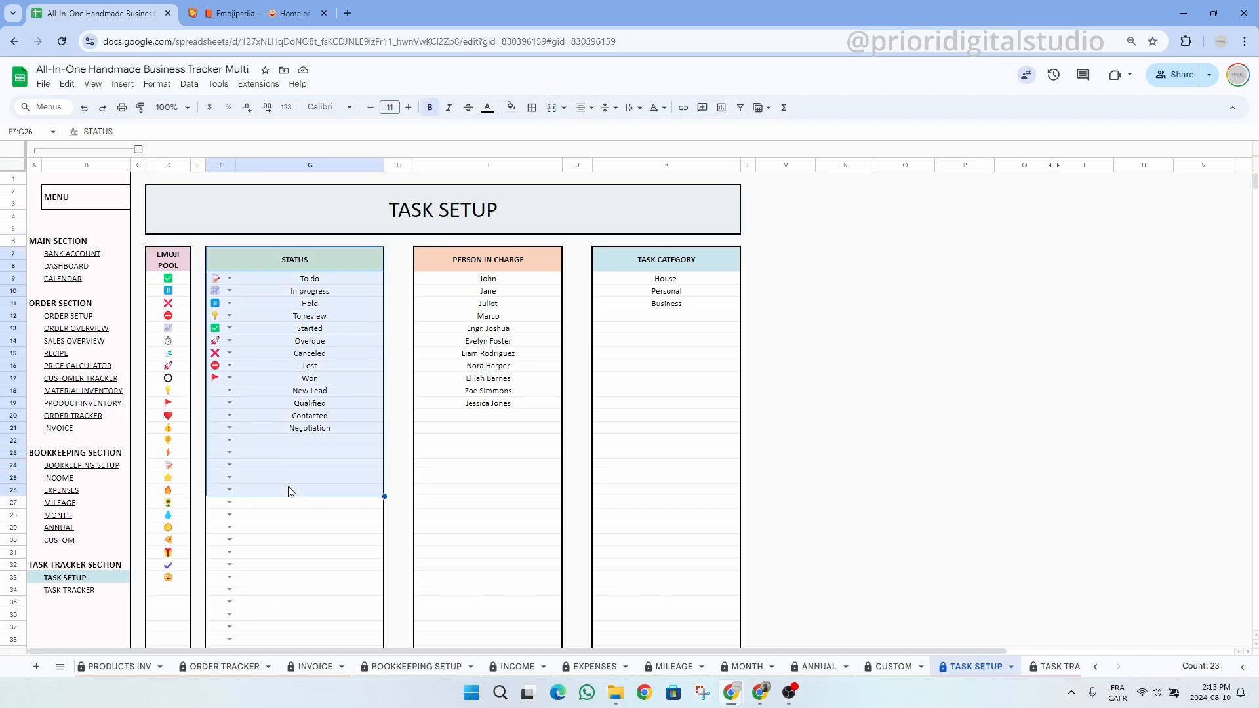
left_click(298, 465)
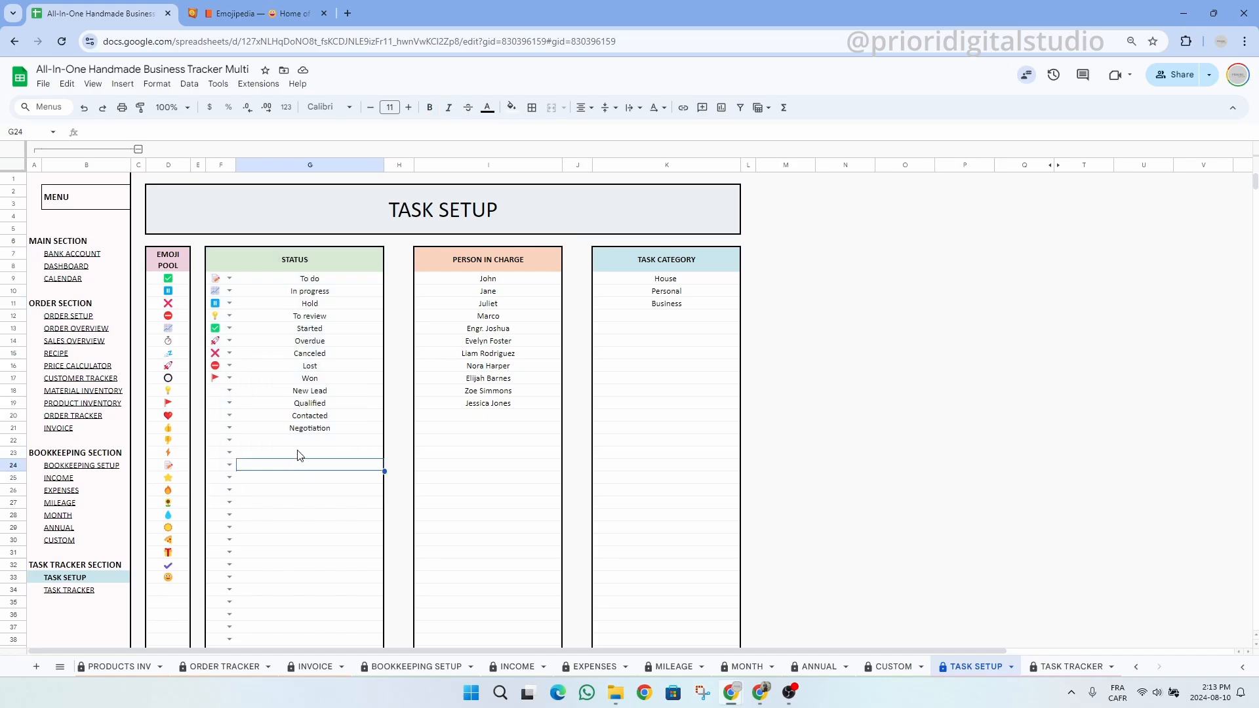
left_click(177, 261)
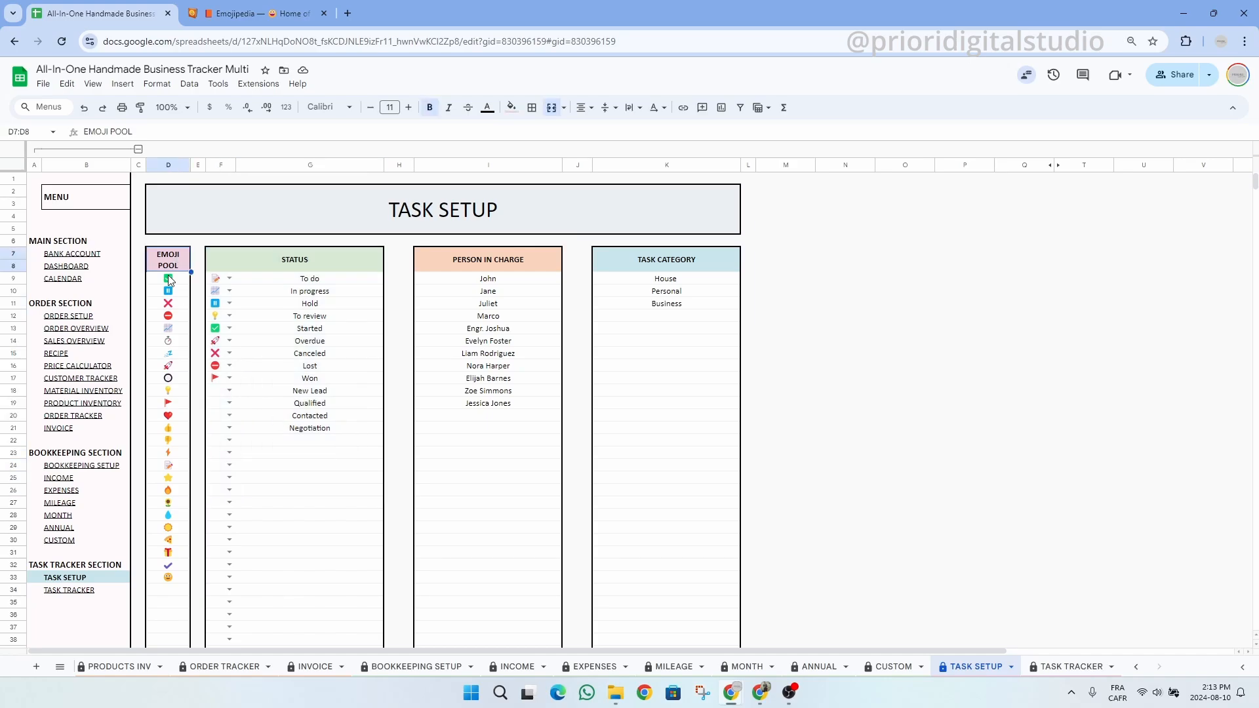
- Switch to Emojipedia, search for "heart" and copy the Blue Heart emoji
left_click(262, 16)
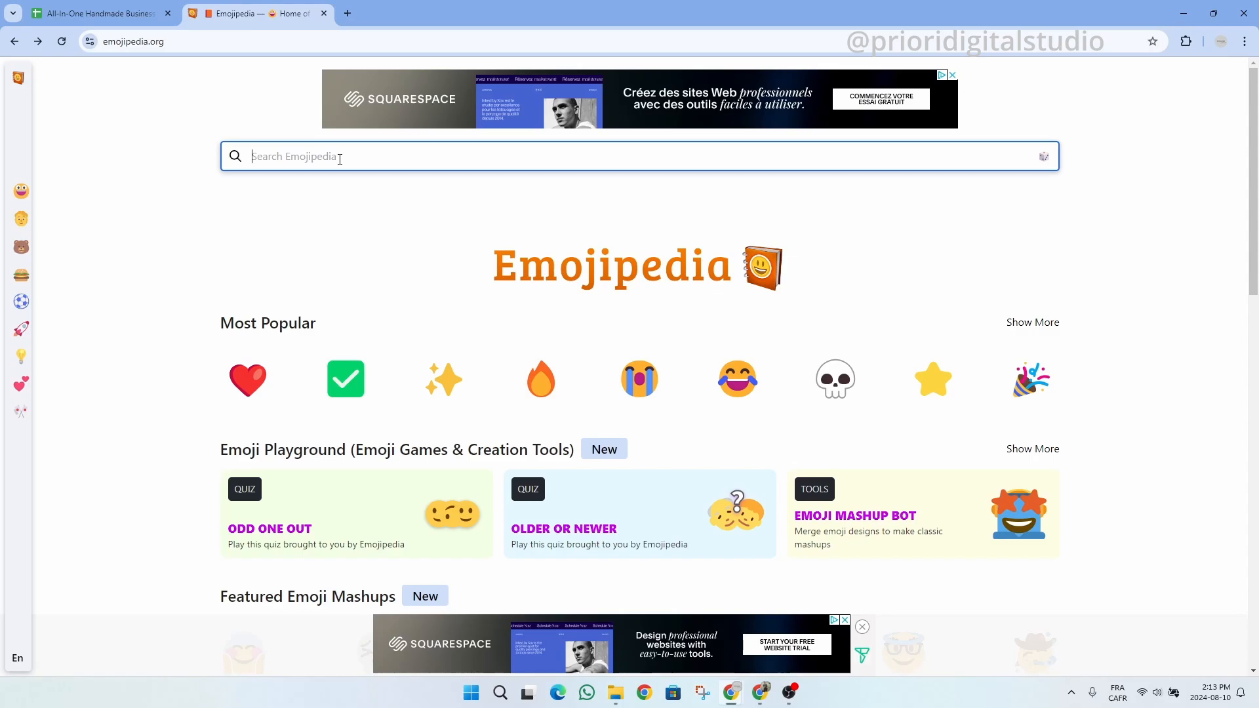
type("heart")
key("Return")
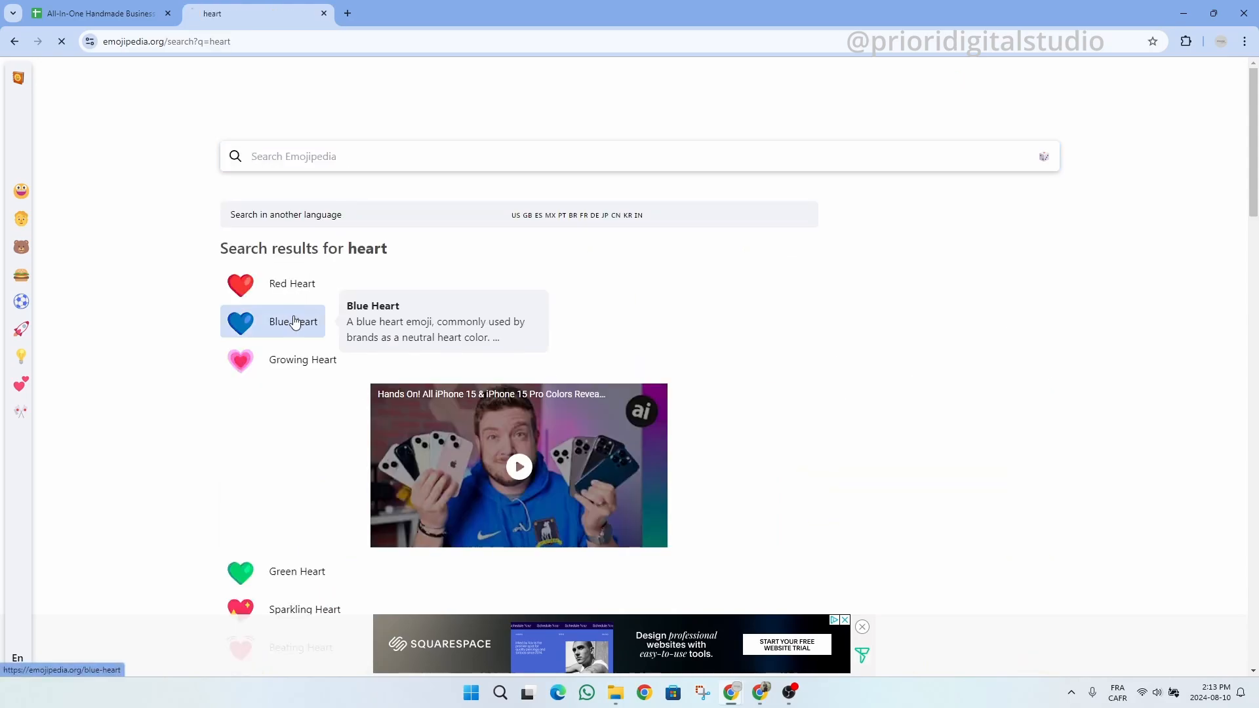
left_click(294, 321)
left_click(310, 312)
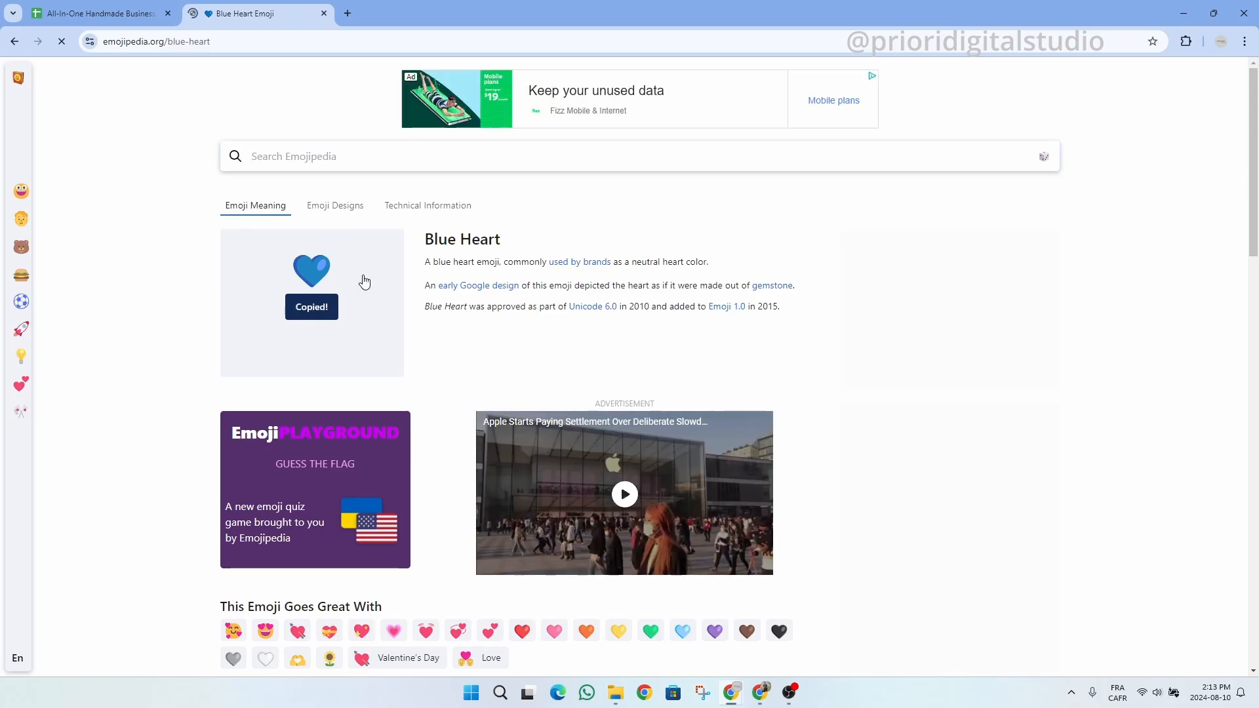
- Return to the Google Sheets tracker and paste the blue heart into the first empty Emoji Pool cell, D34
left_click(98, 14)
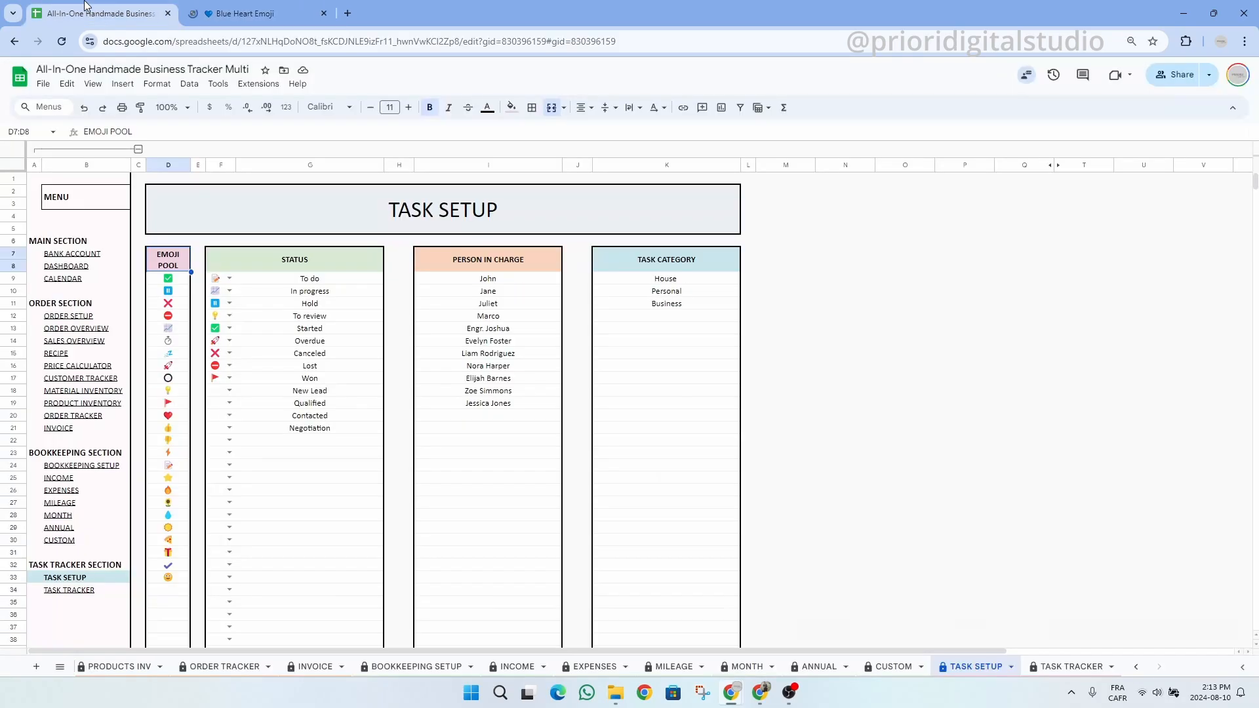
left_click(176, 590)
left_click(198, 127)
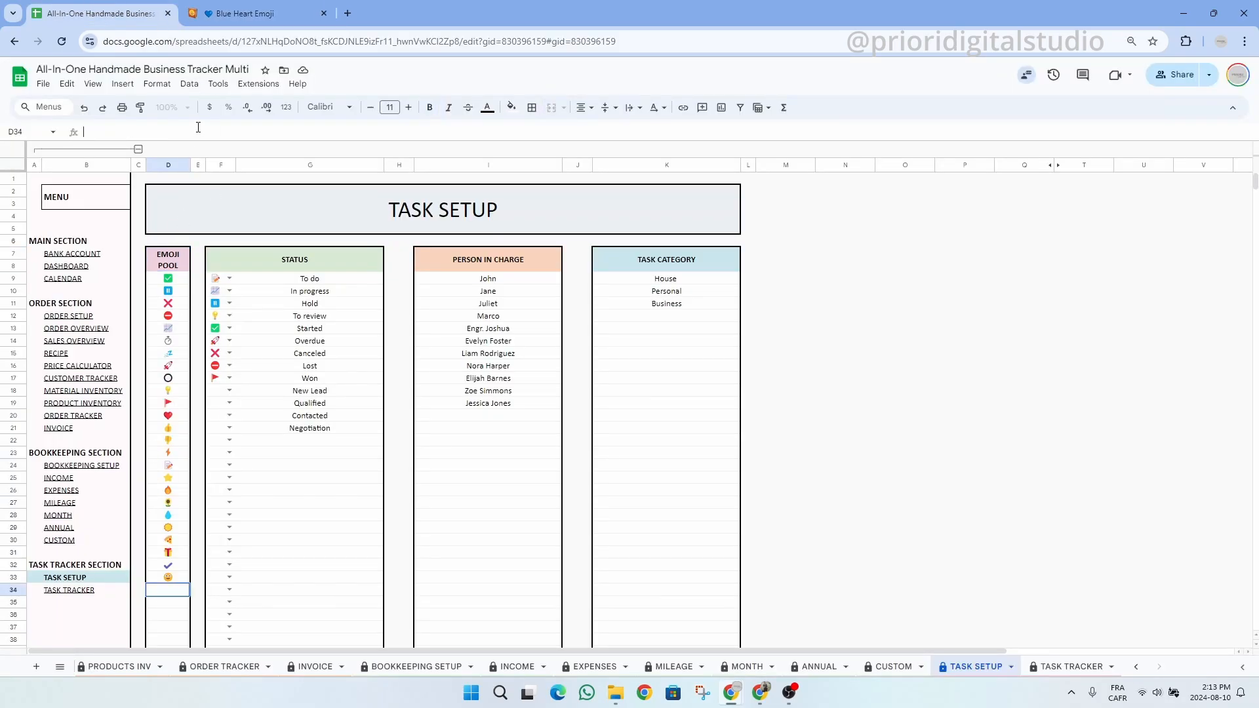
key("ctrl+v")
key("Return")
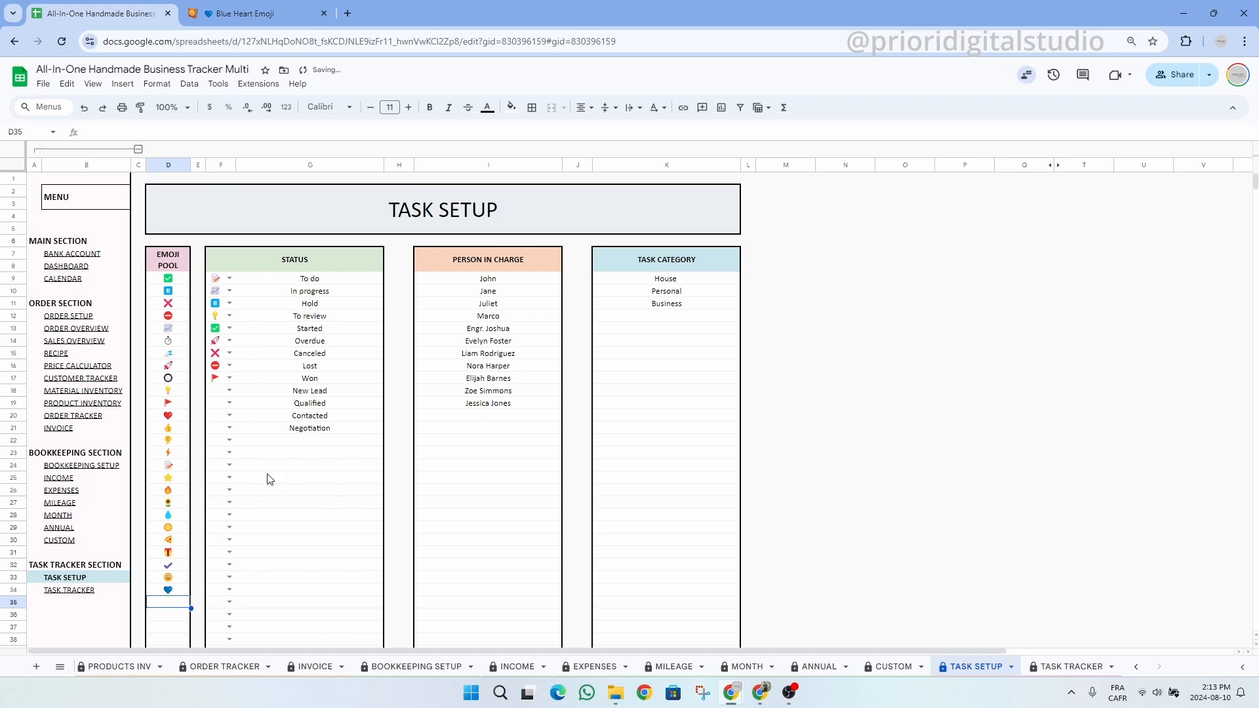
- Check the emoji choices for the New Lead status down to the end of the list, leaving its emoji blank
left_click(230, 390)
scroll(217, 500, "down", 3)
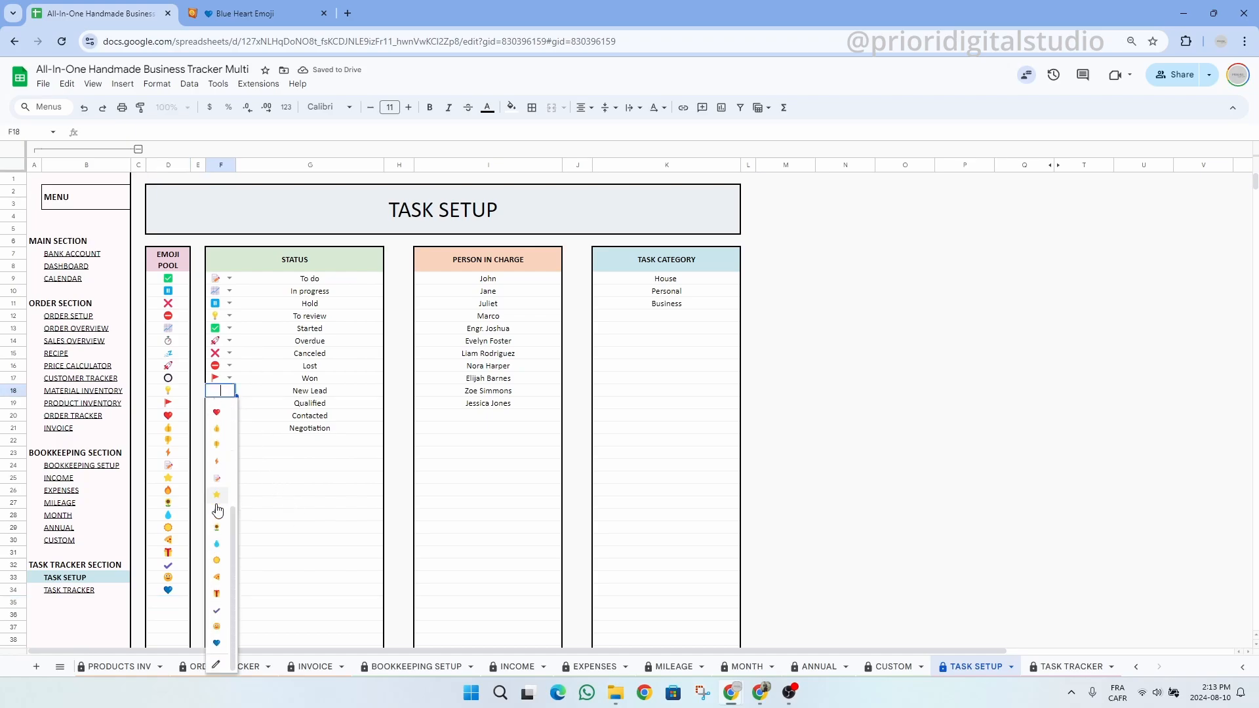
left_click(299, 449)
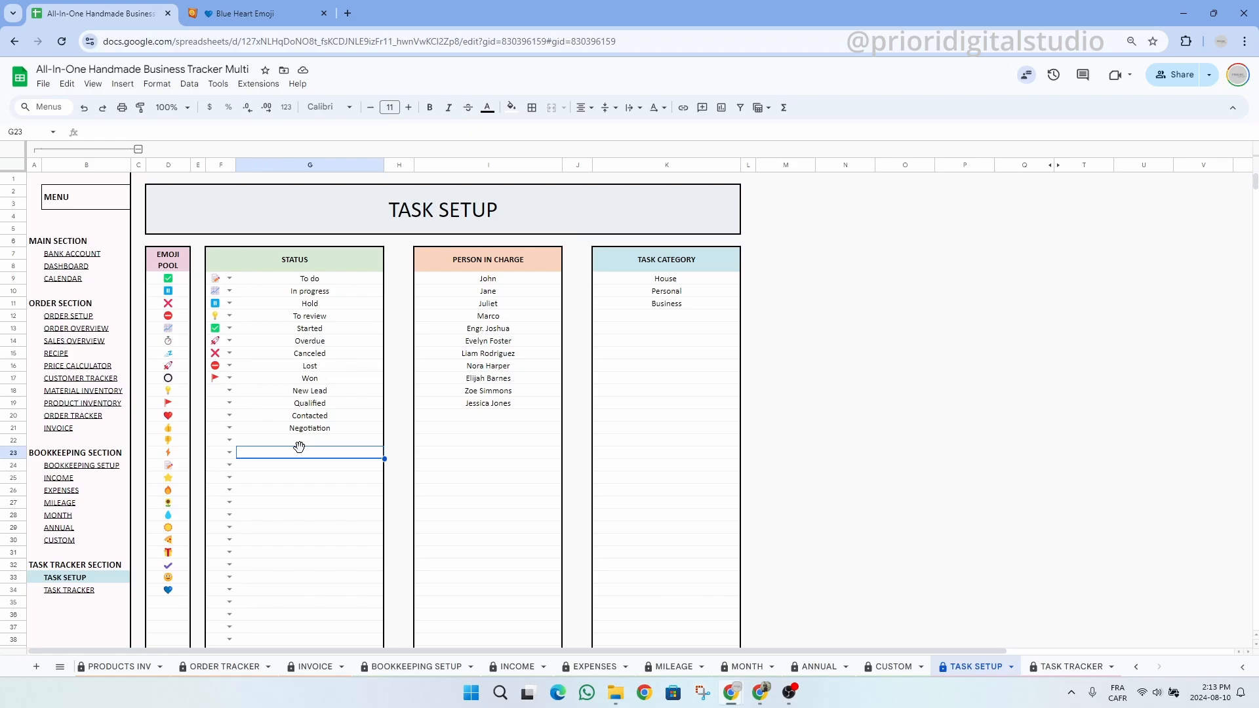
- Choose an emoji for the Negotiation status from the end of its emoji list in the Status table
left_click(351, 269)
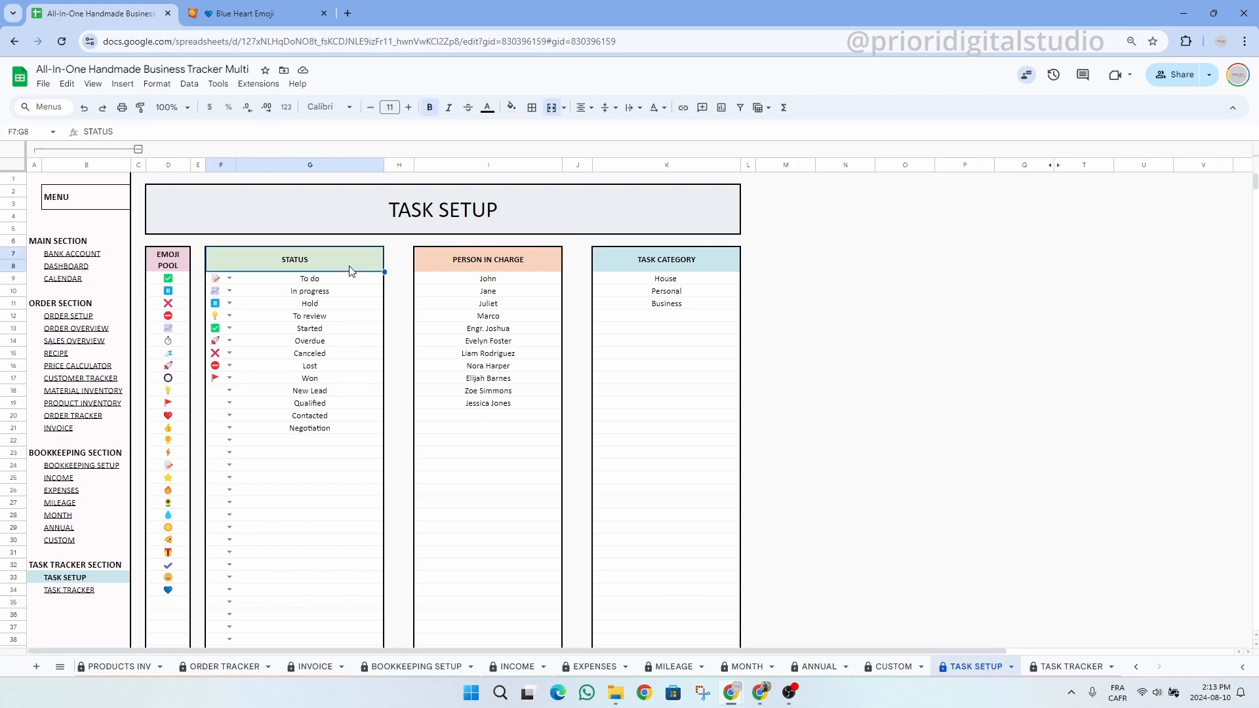
left_click(230, 428)
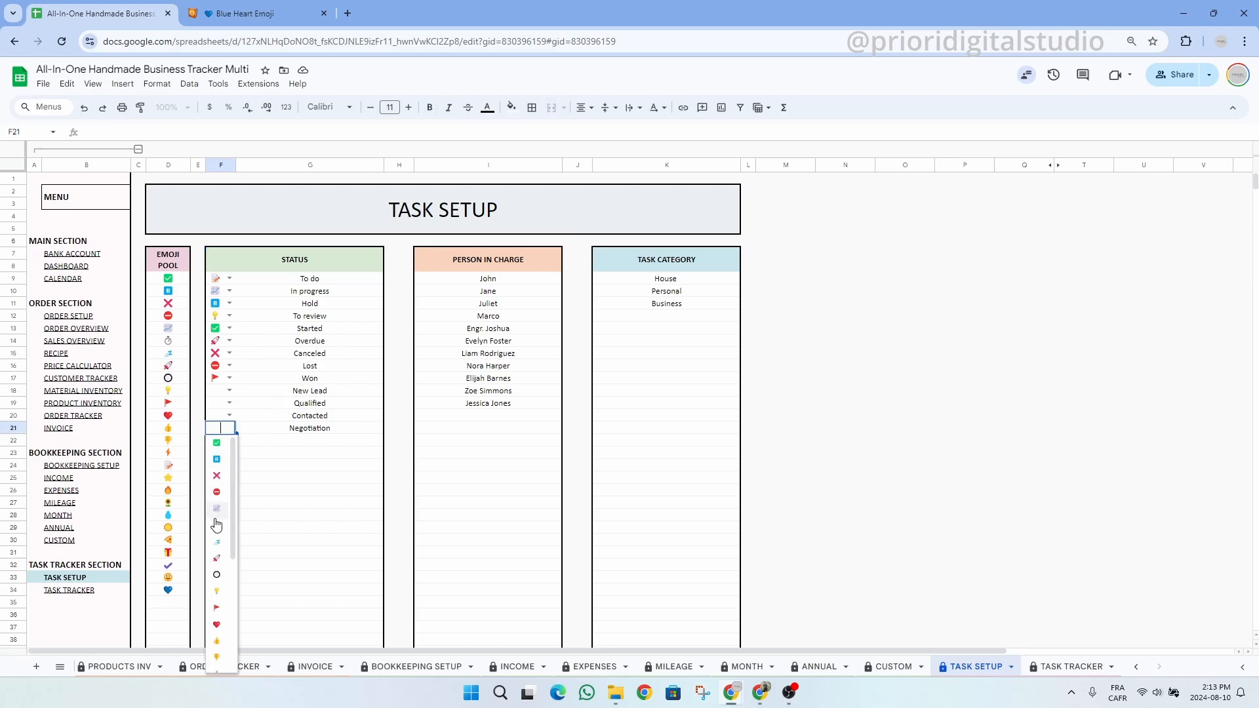
scroll(235, 632, "down", 5)
left_click(219, 646)
left_click(274, 442)
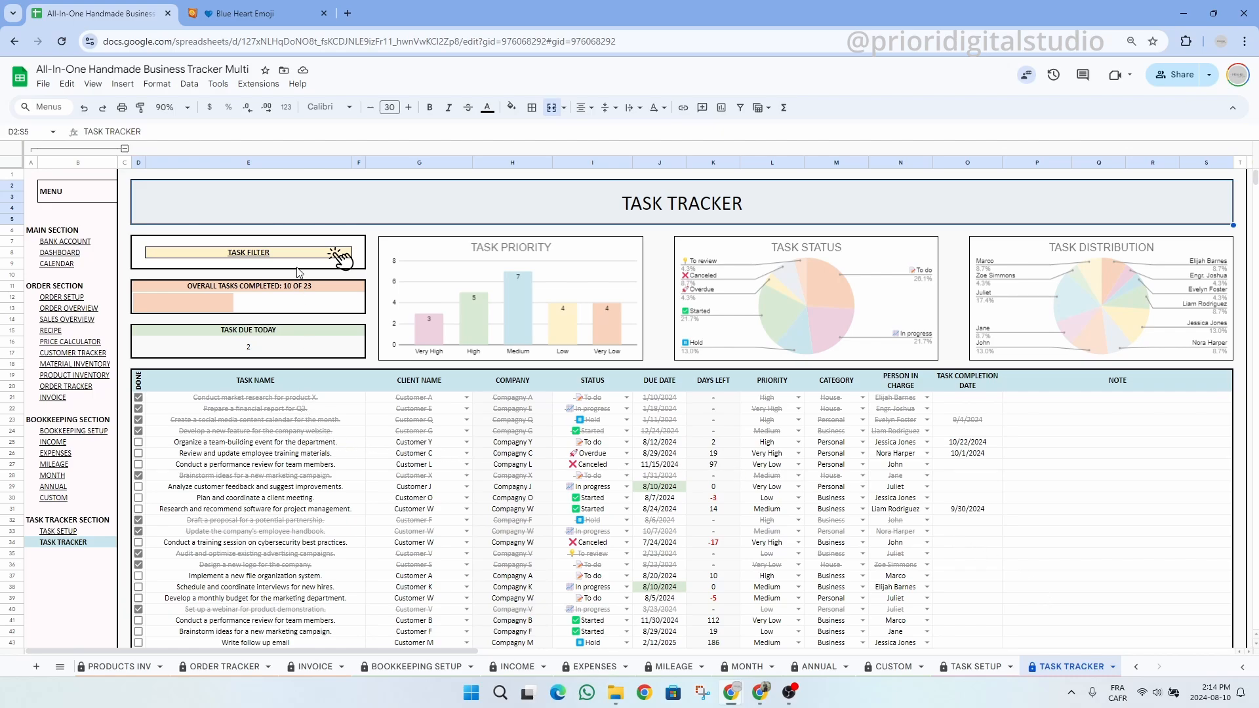
- Examine the Task Tracker table's column headings one by one, from Task Name through Due Date and Person in Charge to Note
left_click(259, 388)
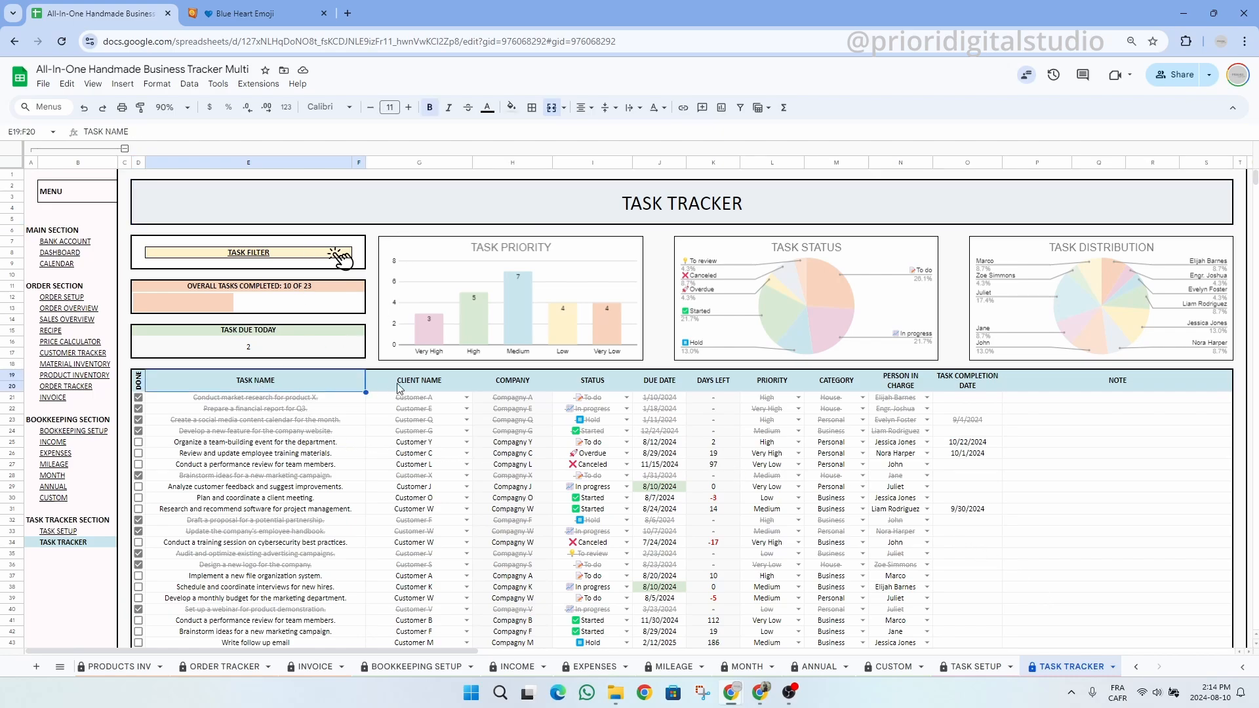
left_click(455, 390)
left_click(597, 382)
left_click(662, 386)
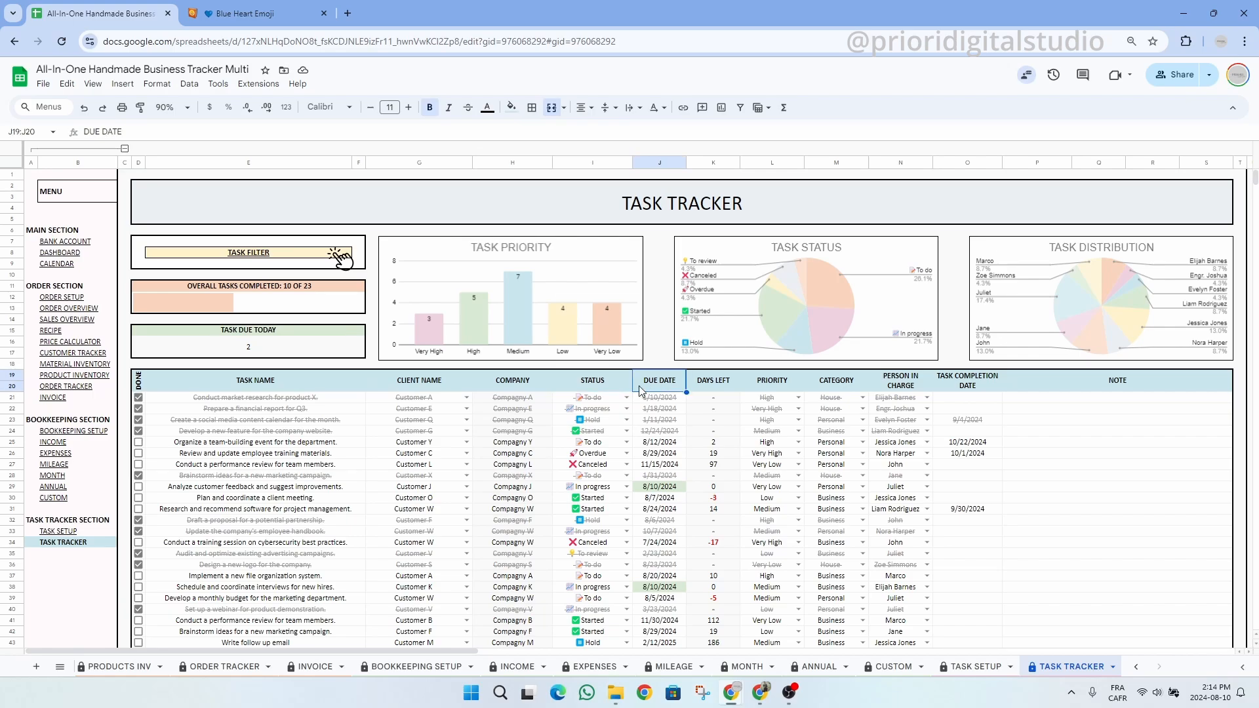
left_click(448, 385)
left_click(659, 386)
left_click(720, 382)
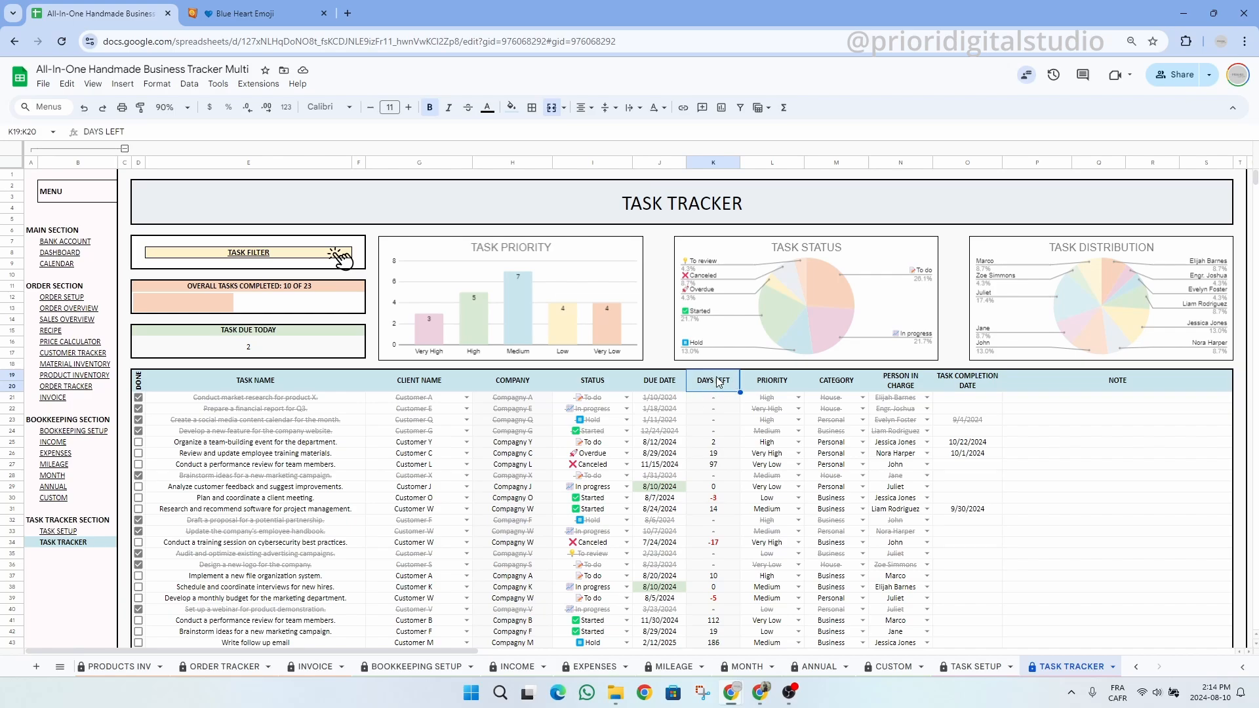
left_click(771, 381)
left_click(854, 391)
left_click(900, 391)
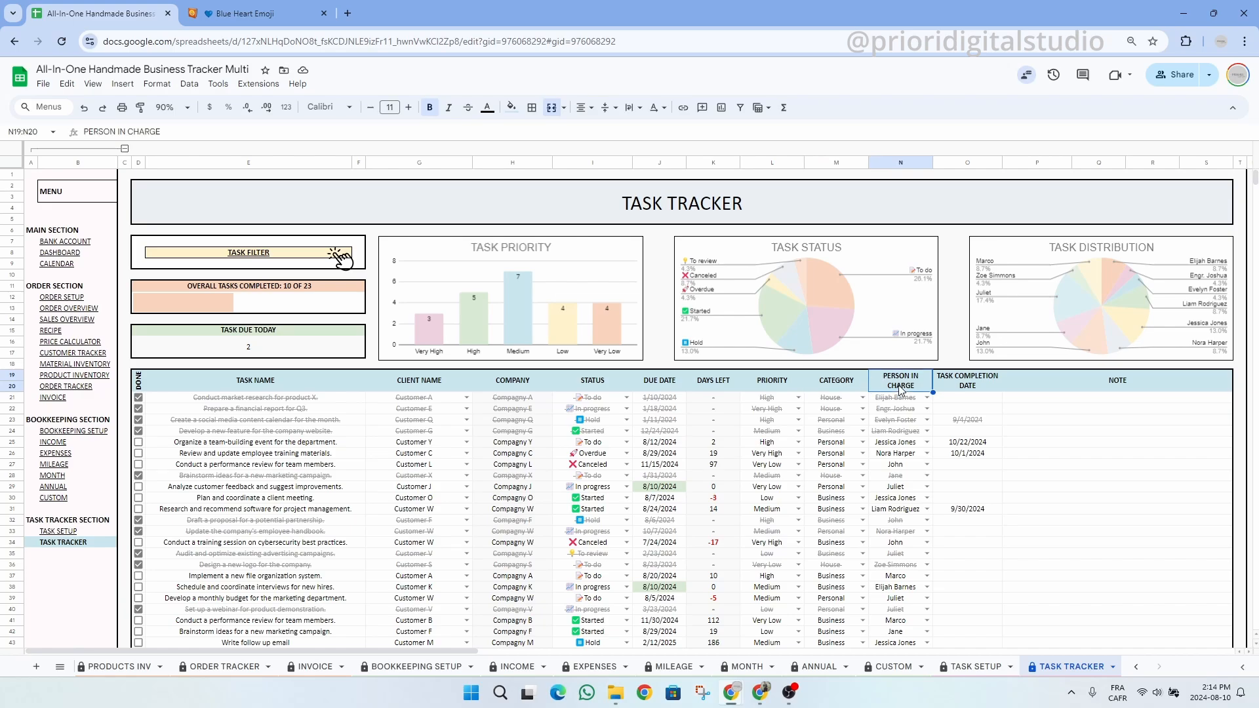
left_click(945, 390)
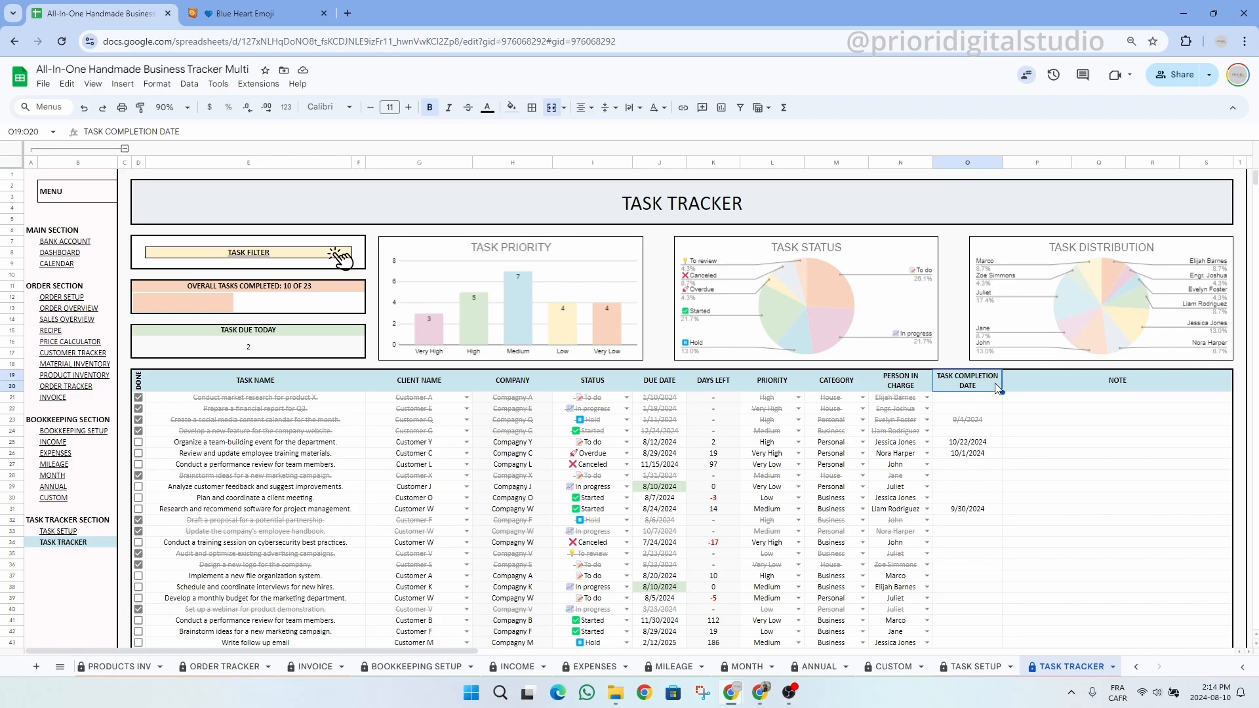
left_click(1082, 386)
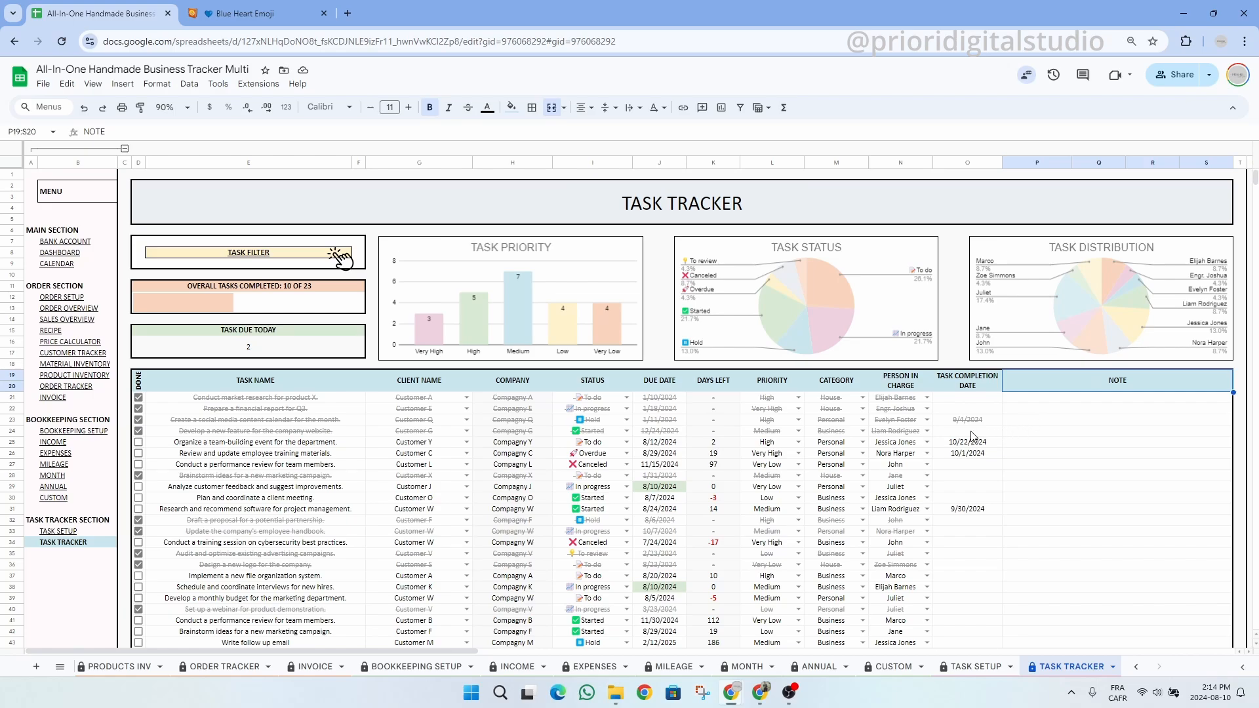
- Mark the project management software research task and the "Plan and coordinate a client meeting." task as done
left_click(138, 382)
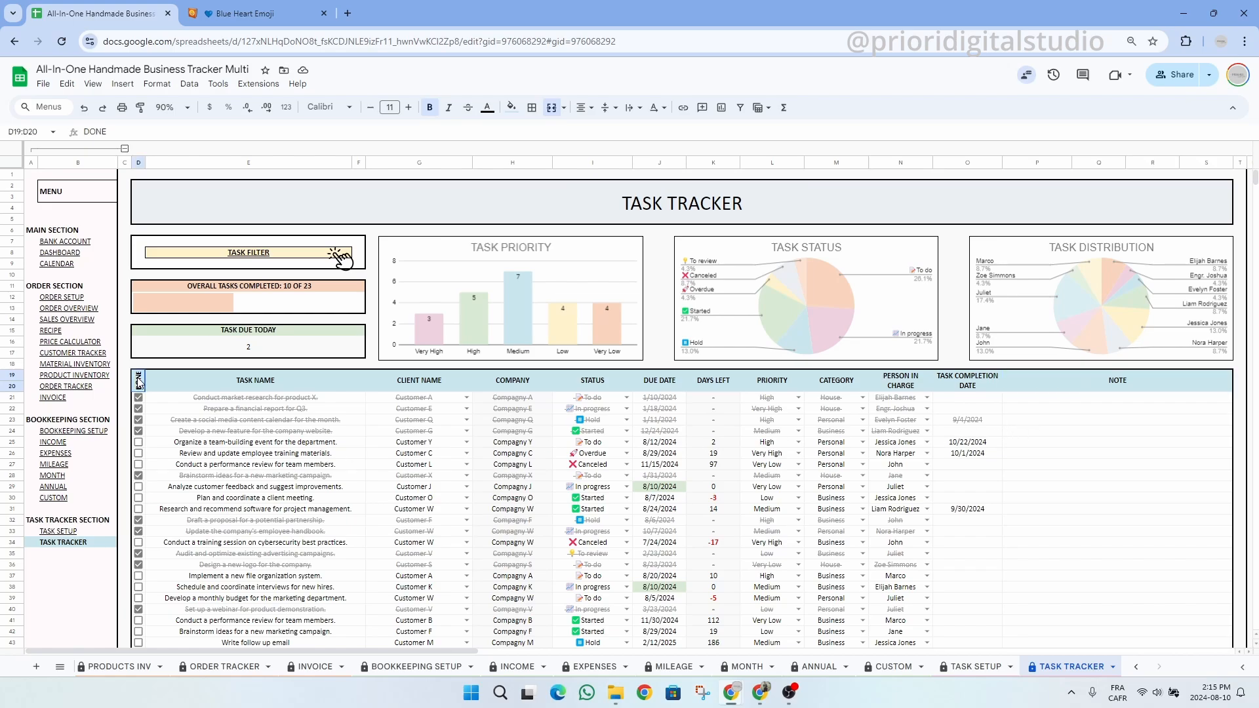
left_click(139, 509)
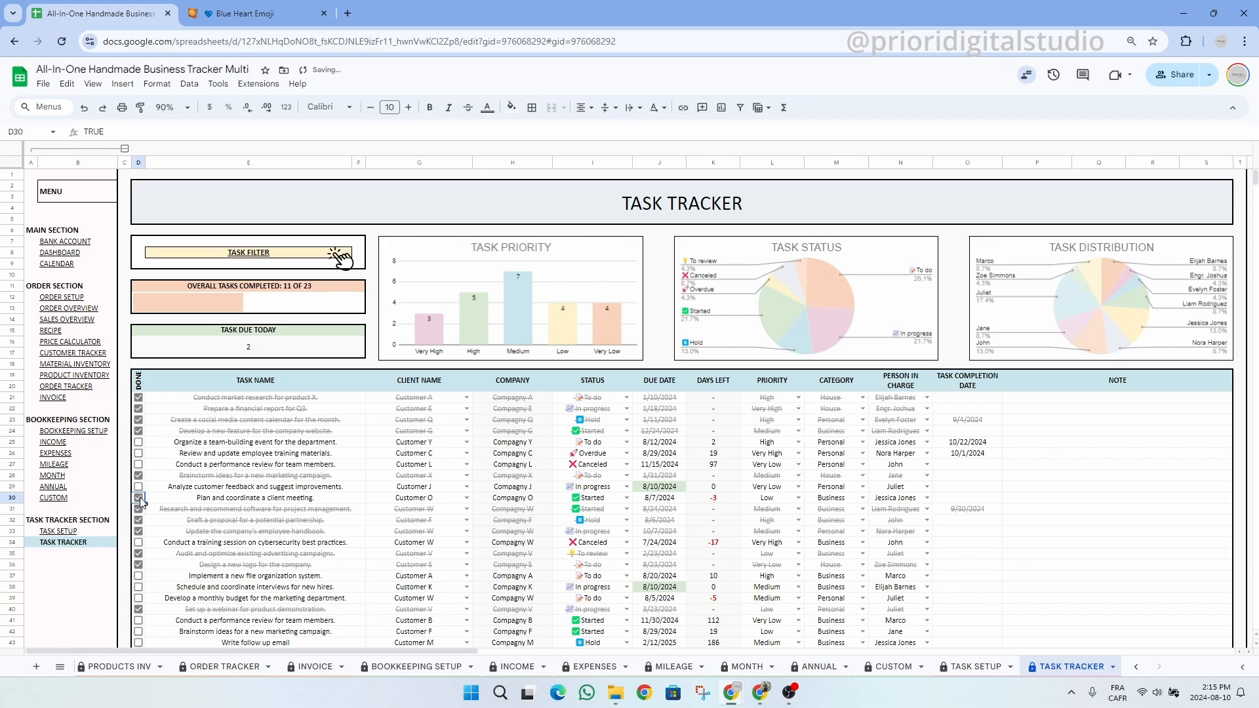
left_click(140, 498)
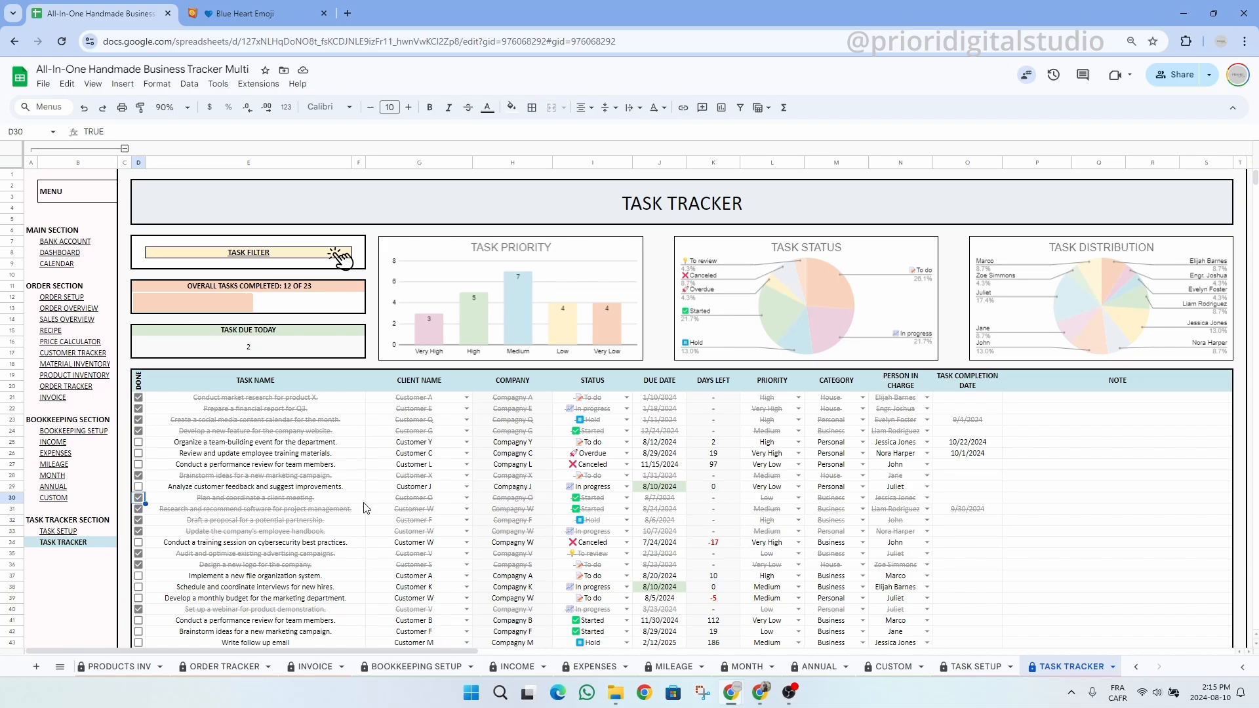
- Add a task named "Blog article" in the first empty row of the Task Tracker, row 44, leaving its client name blank
scroll(366, 508, "down", 4)
left_click(239, 538)
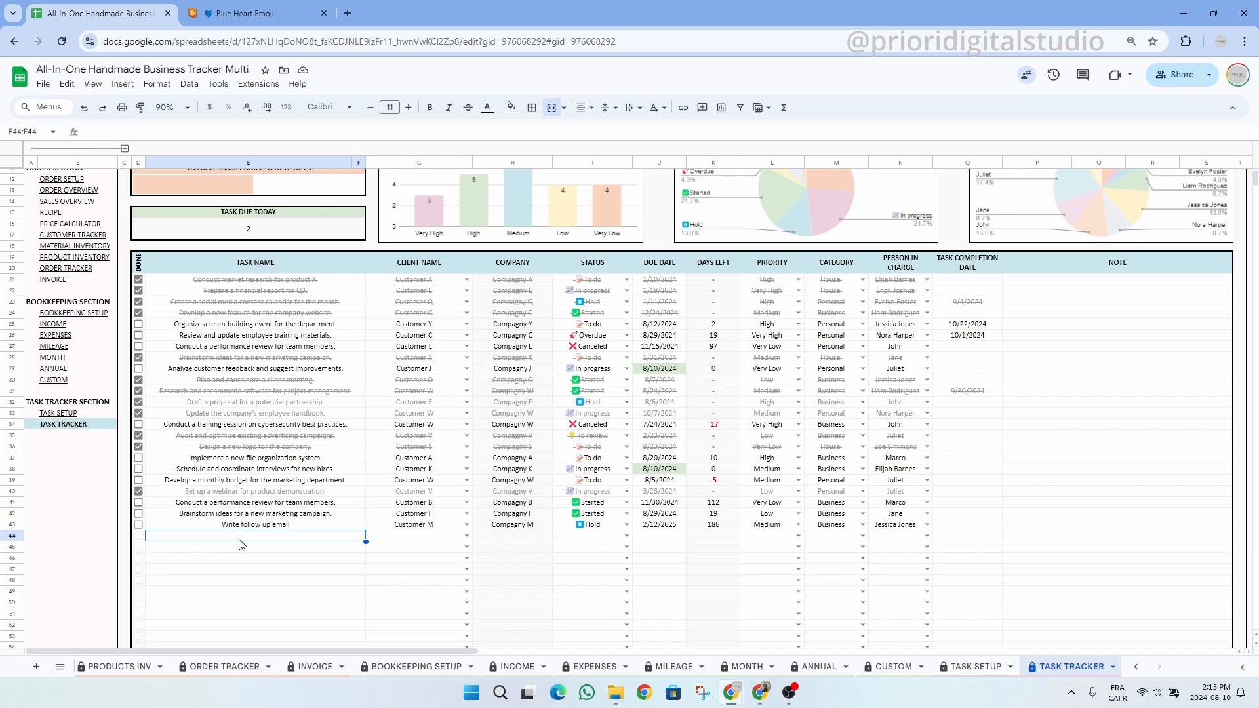
type("Blog ar")
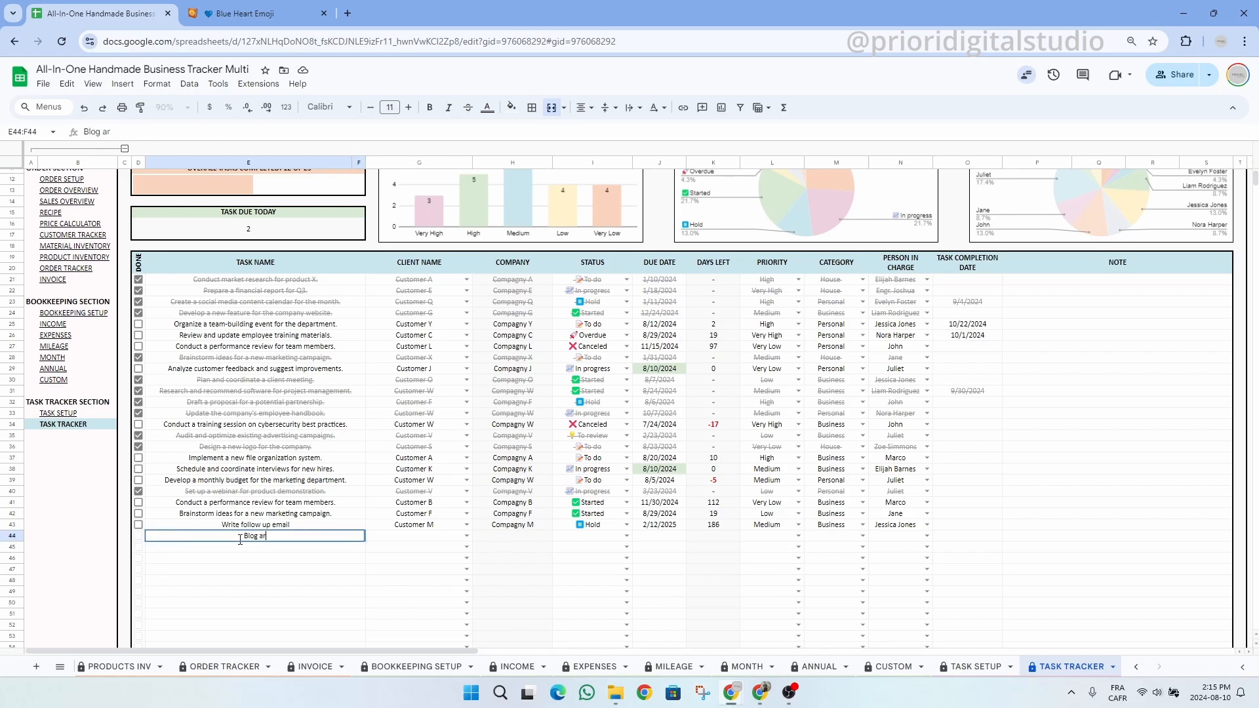
type("ticle")
left_click(466, 536)
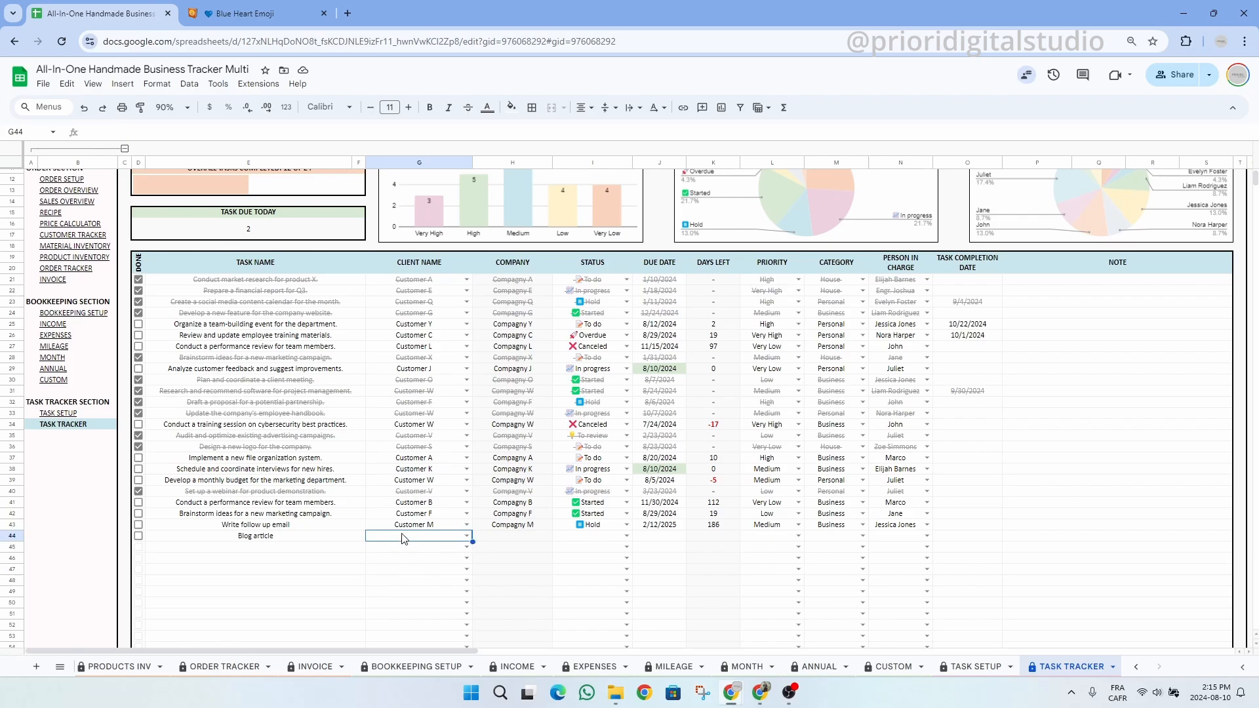
- Set the Blog article task's status to To do and its due date to 8/31/2024
left_click(607, 537)
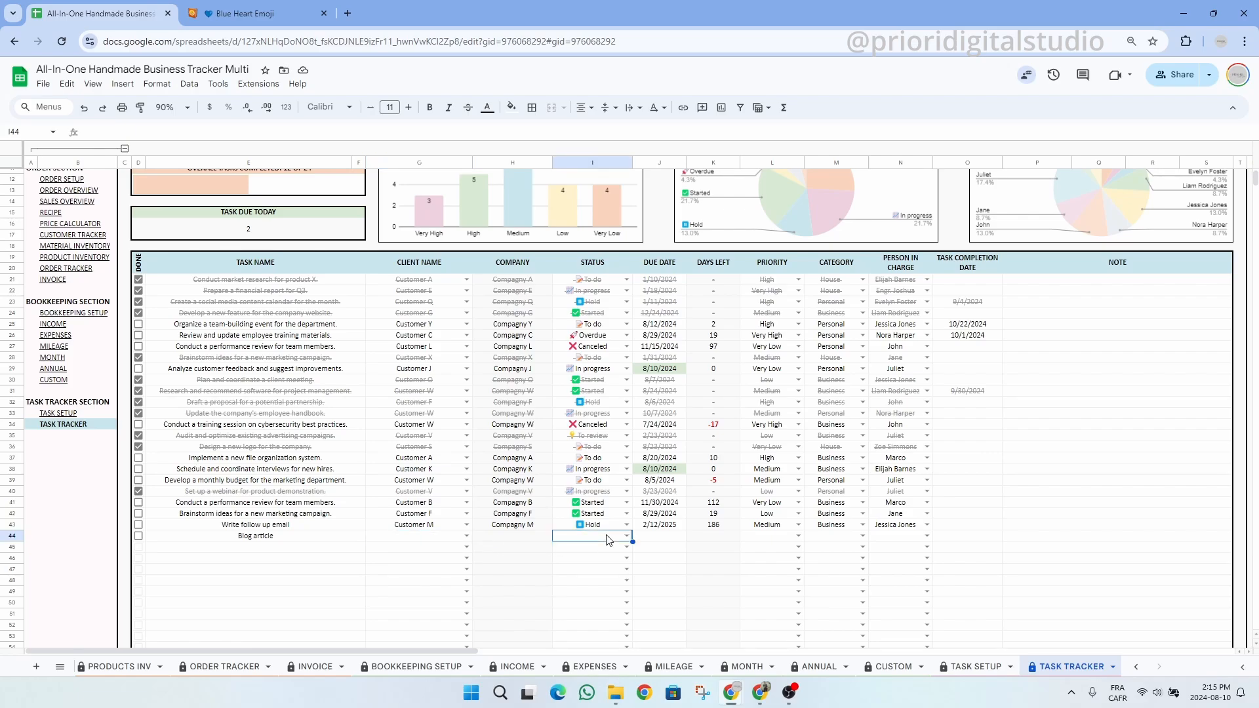
left_click(627, 537)
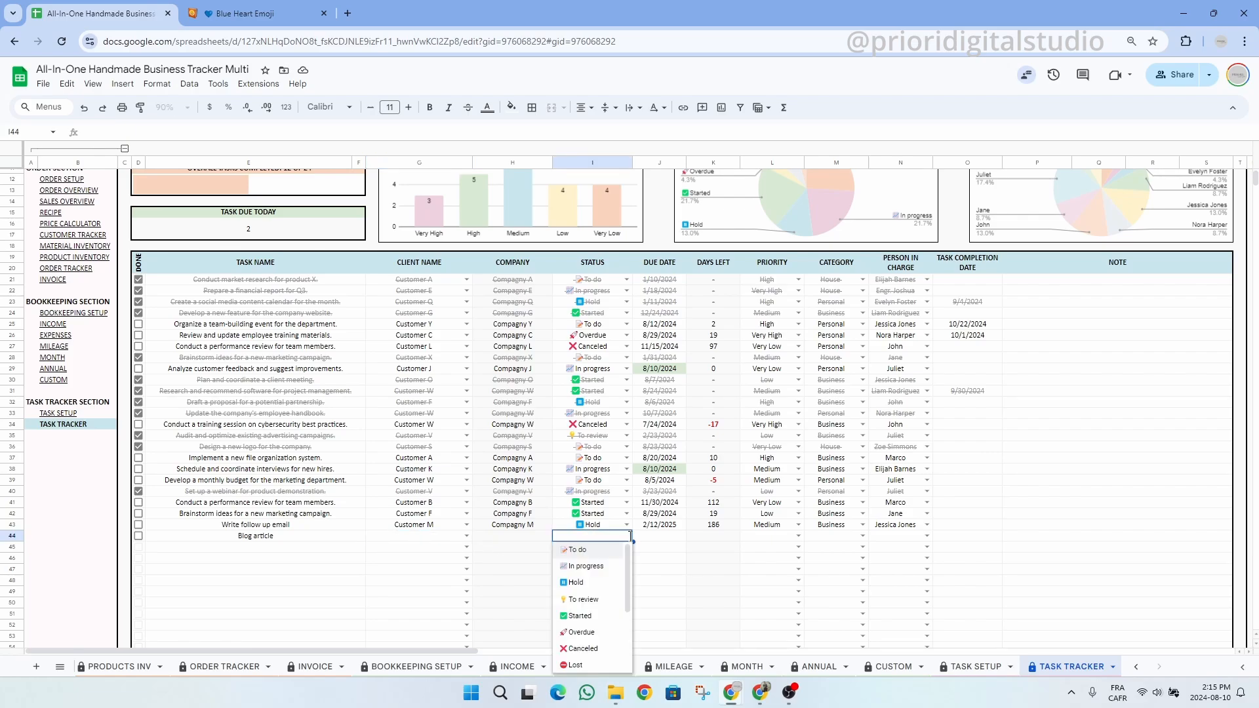
left_click(597, 555)
double_click(659, 534)
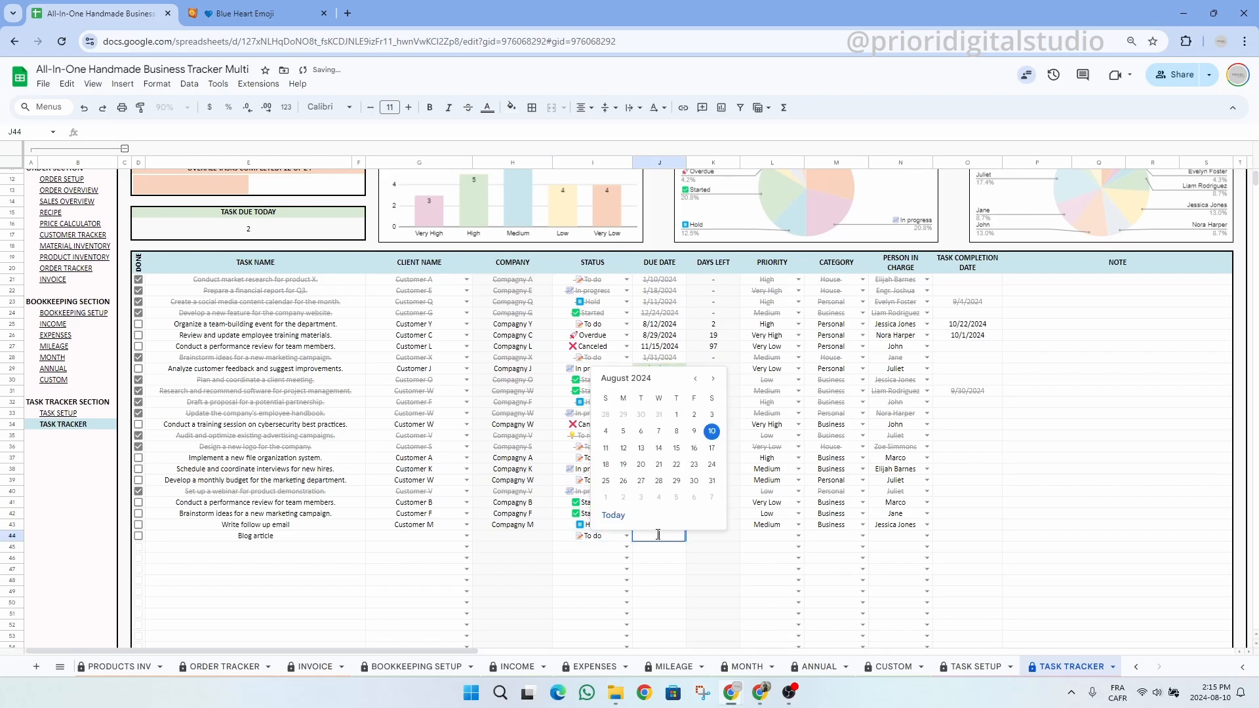
left_click(712, 481)
- Give the Blog article task Low priority and the Business category, and assign the fourth listed person in charge
left_click(795, 537)
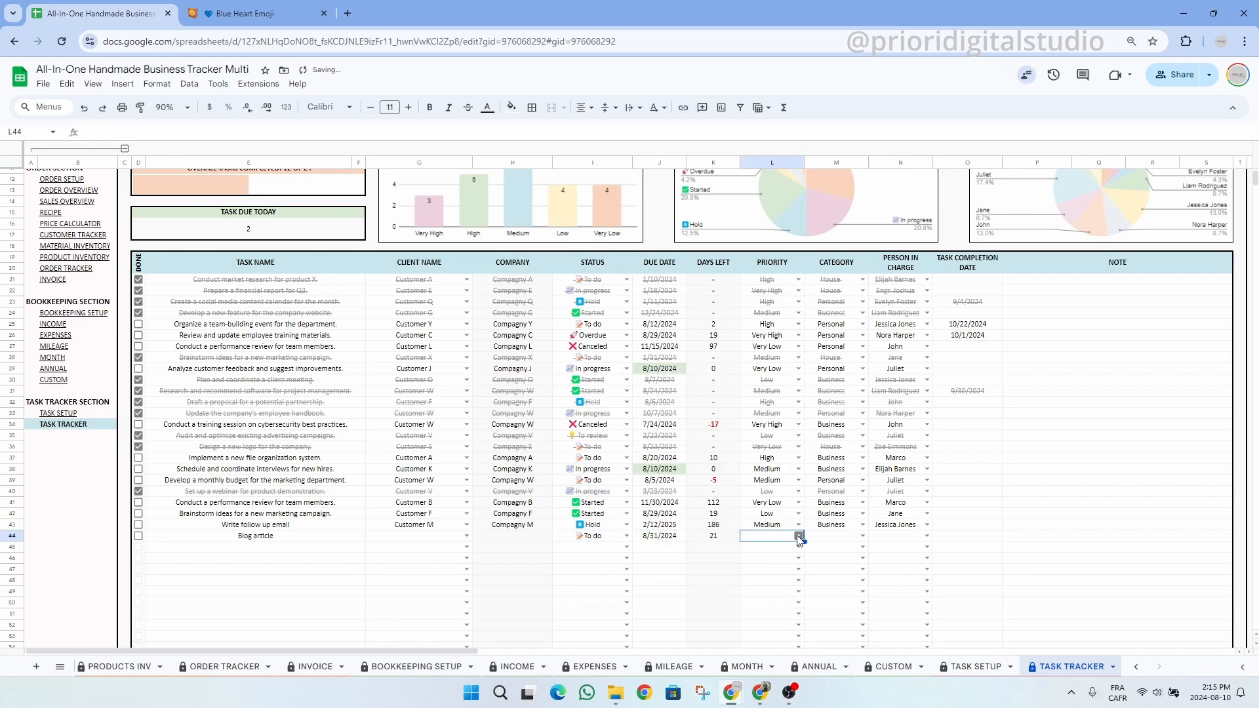
left_click(798, 536)
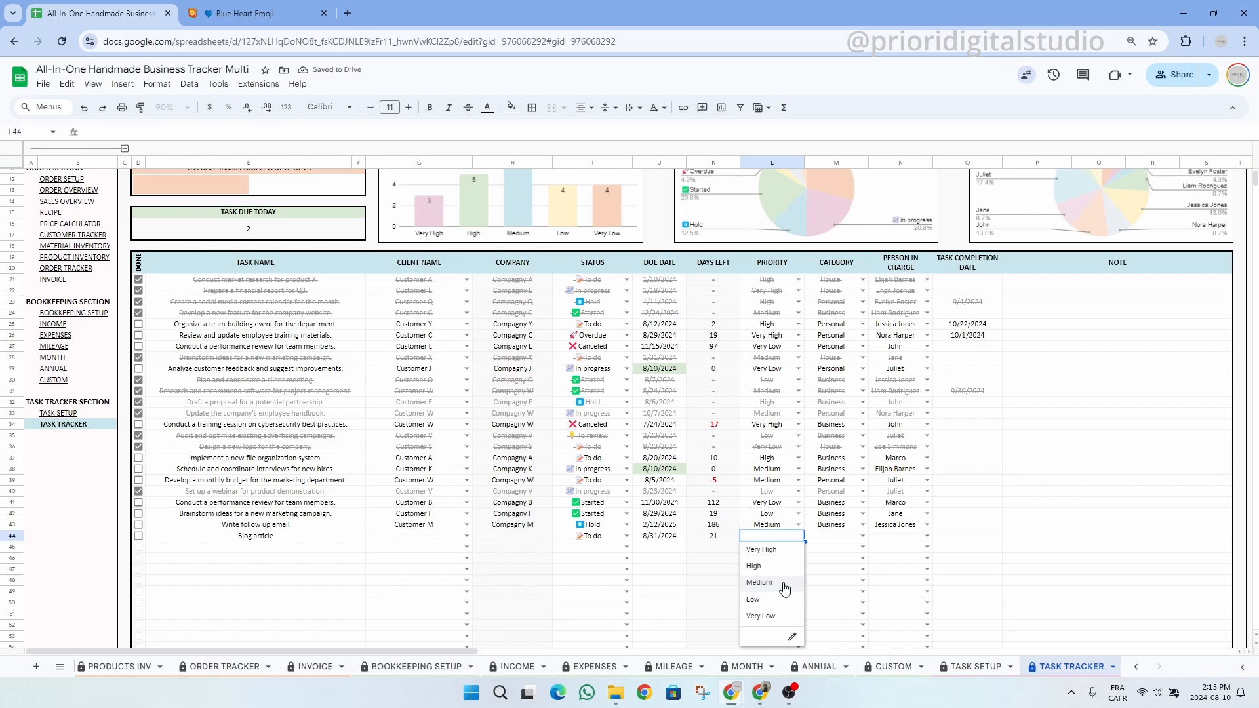
left_click(753, 599)
left_click(863, 536)
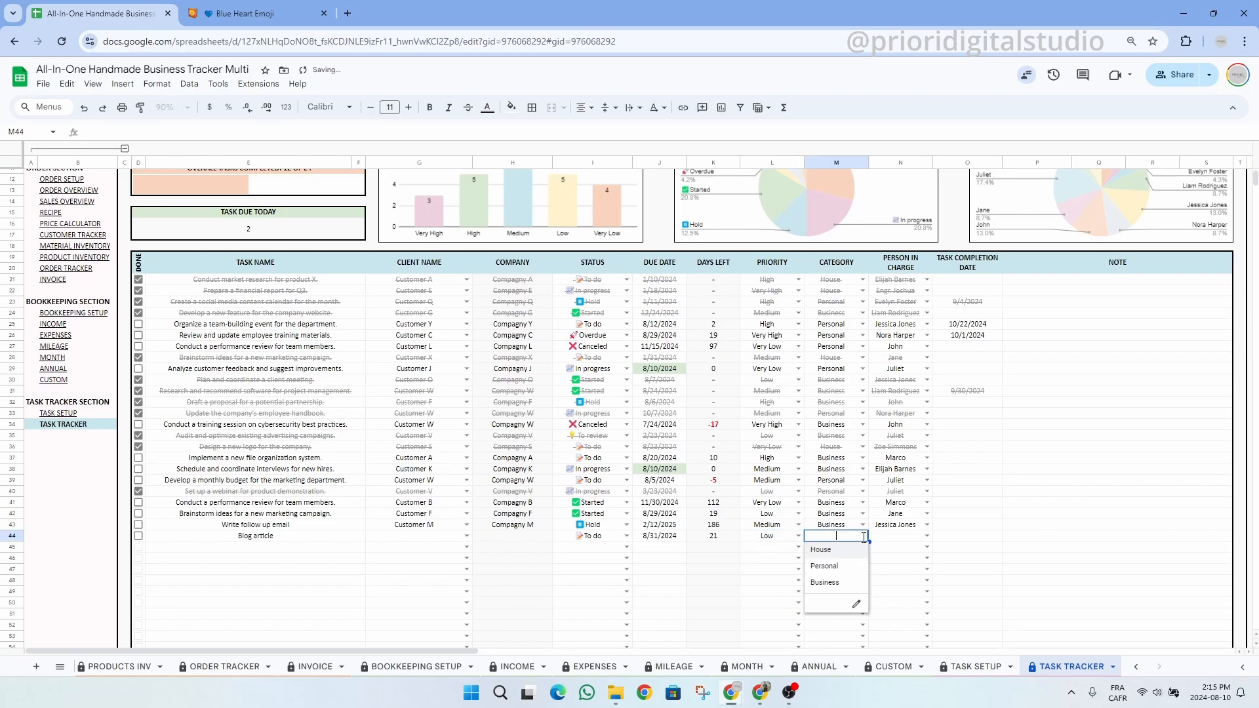
left_click(846, 582)
left_click(927, 535)
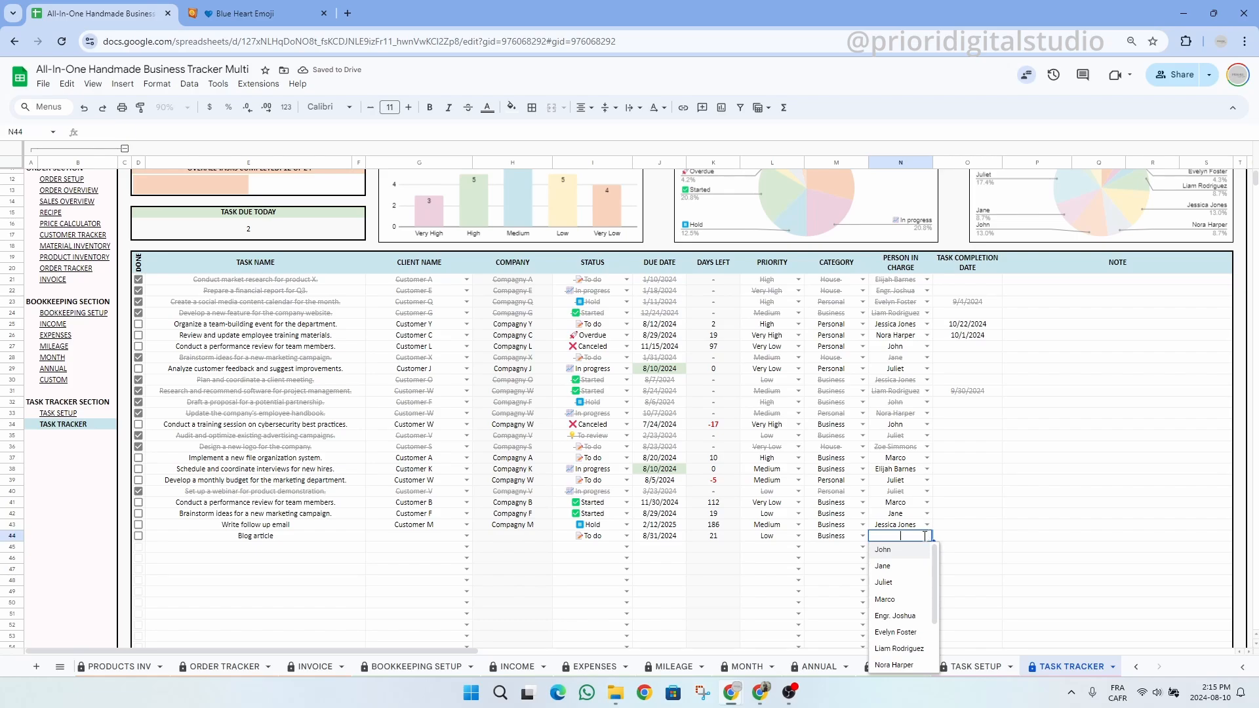
left_click(890, 599)
- Enter 8/10/2024 as the Blog article task's completion date and mark the task as done
left_click(962, 538)
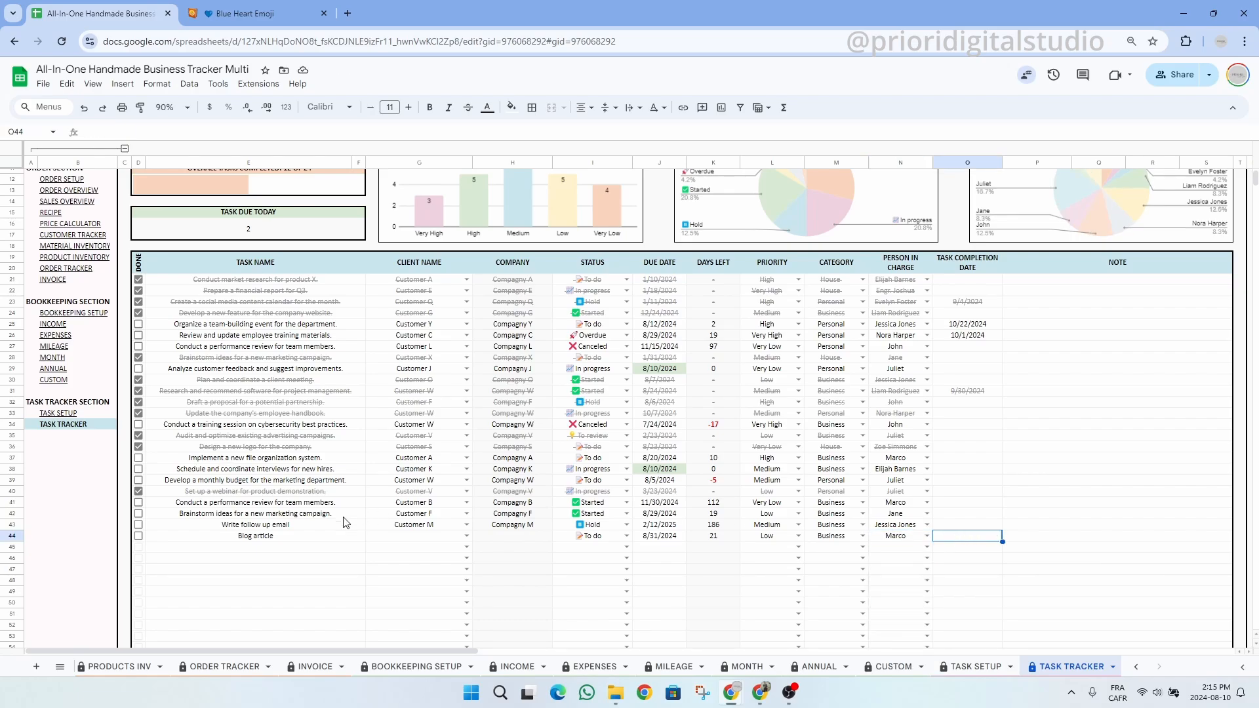
double_click(987, 536)
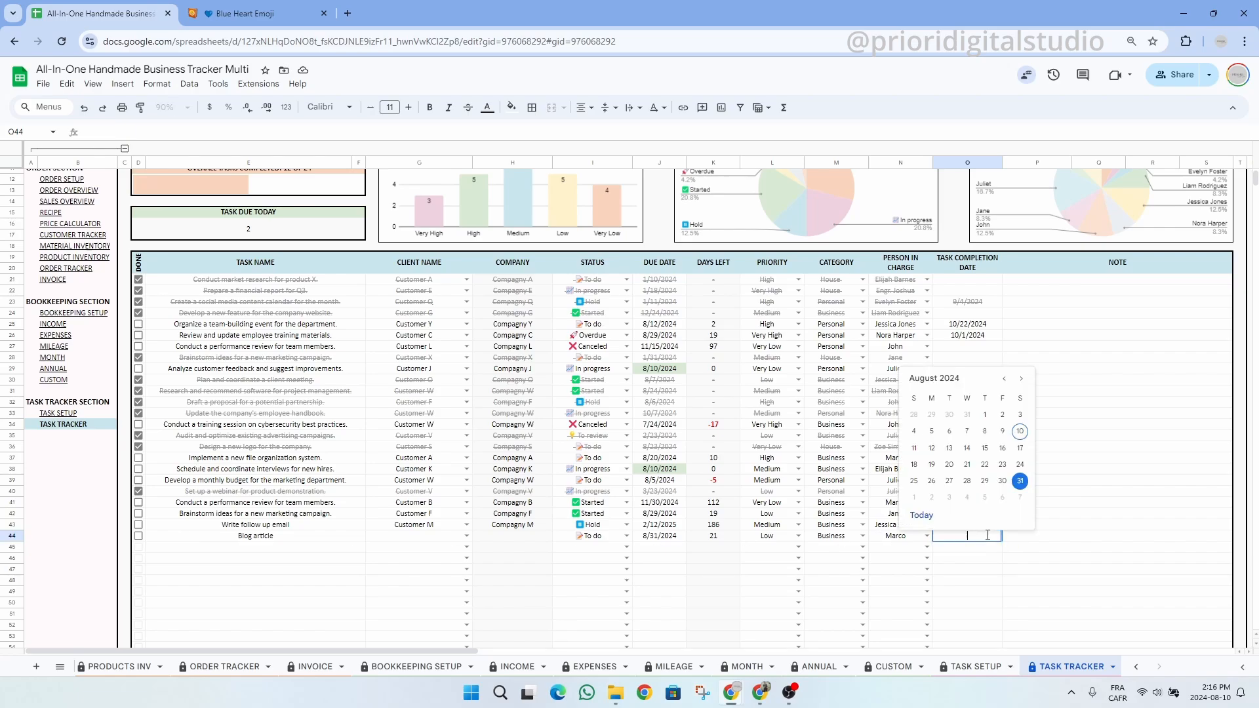
left_click(1020, 432)
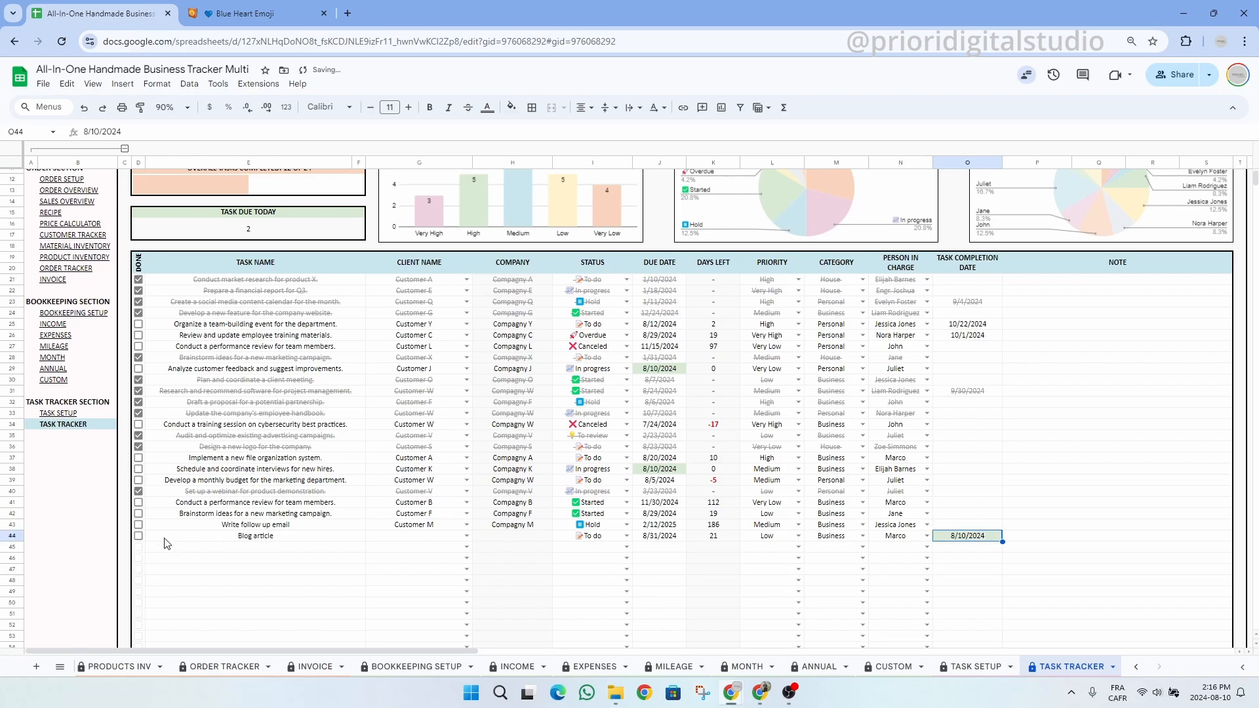
left_click(138, 536)
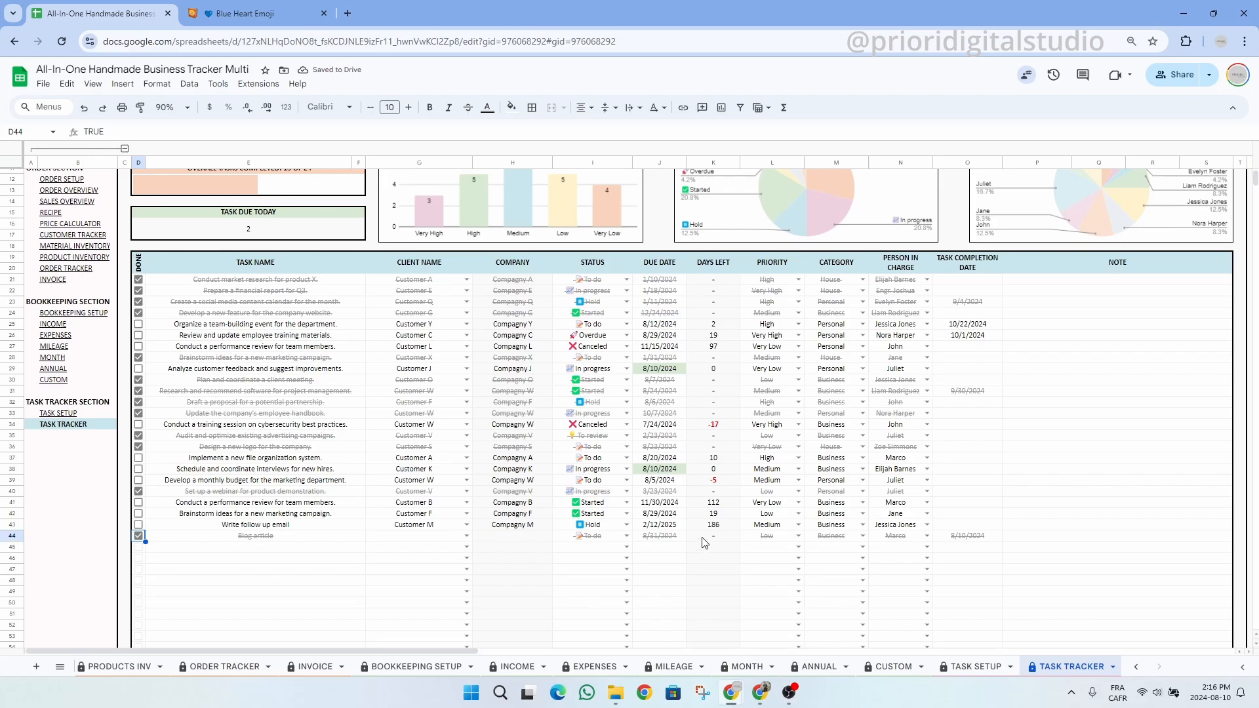
- Go to the Task Filter section beside the Task Tracker and examine its filter criteria and task list
scroll(688, 331, "up", 3)
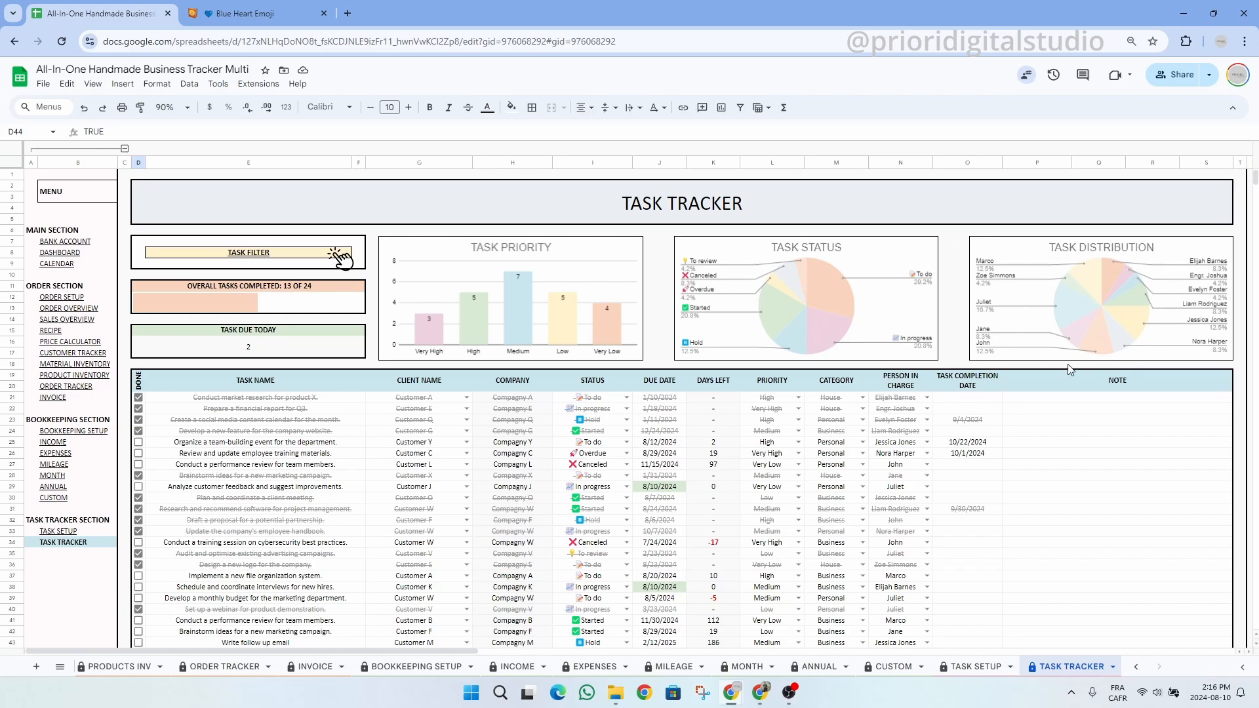
key("ctrl+a")
left_click_drag(402, 650, 774, 665)
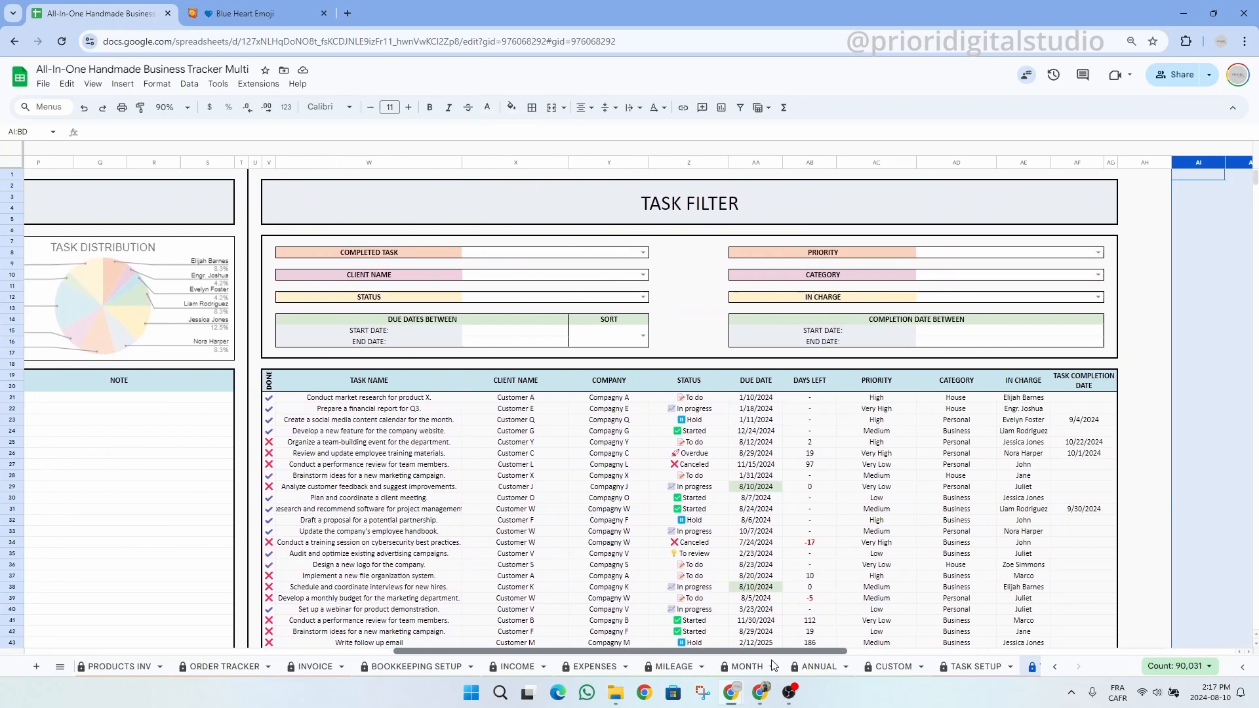
left_click(821, 197)
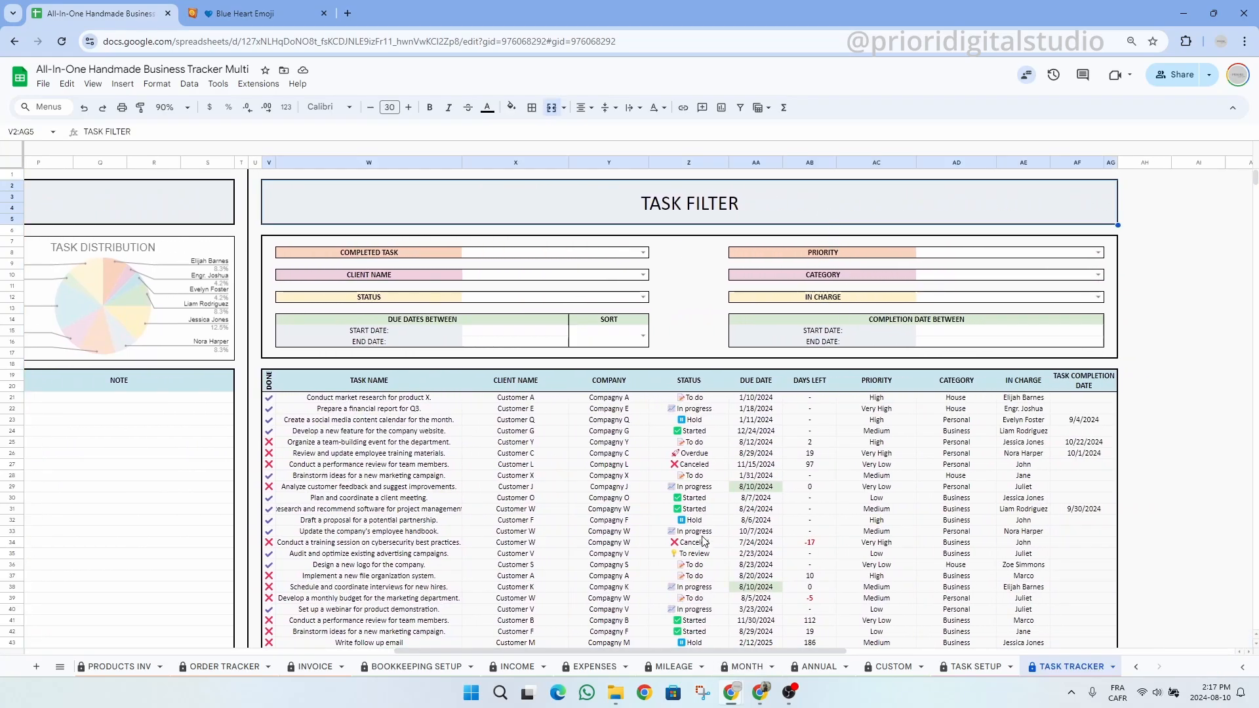
left_click_drag(622, 652, 637, 655)
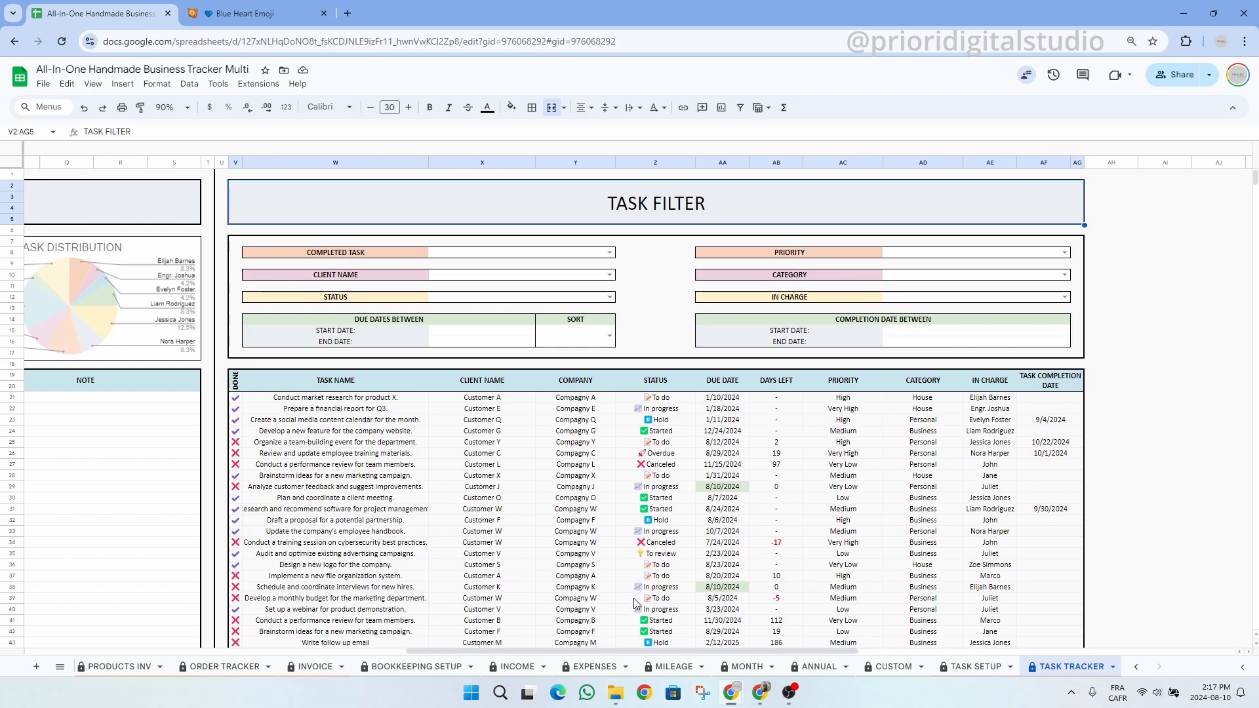
- Return to the Dashboard sheet and view its tasks, business and bookkeeping overviews up to the top
left_click_drag(634, 652, 42, 643)
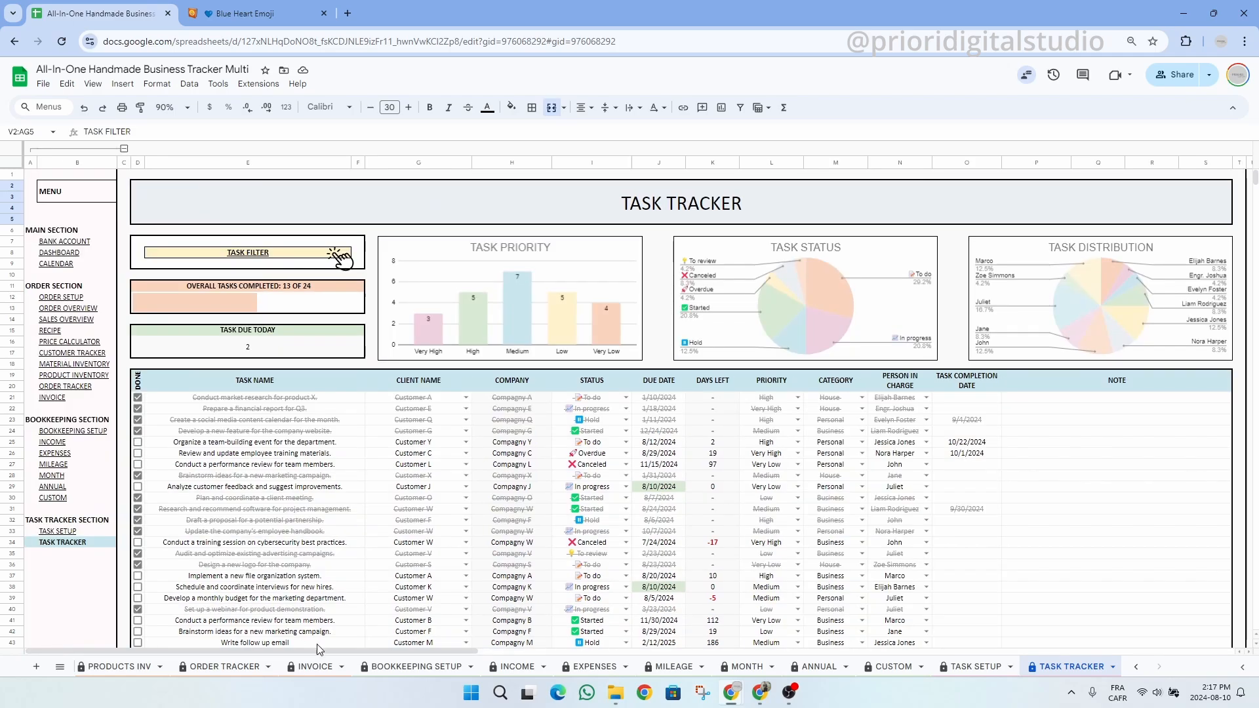
scroll(315, 668, "up", 10)
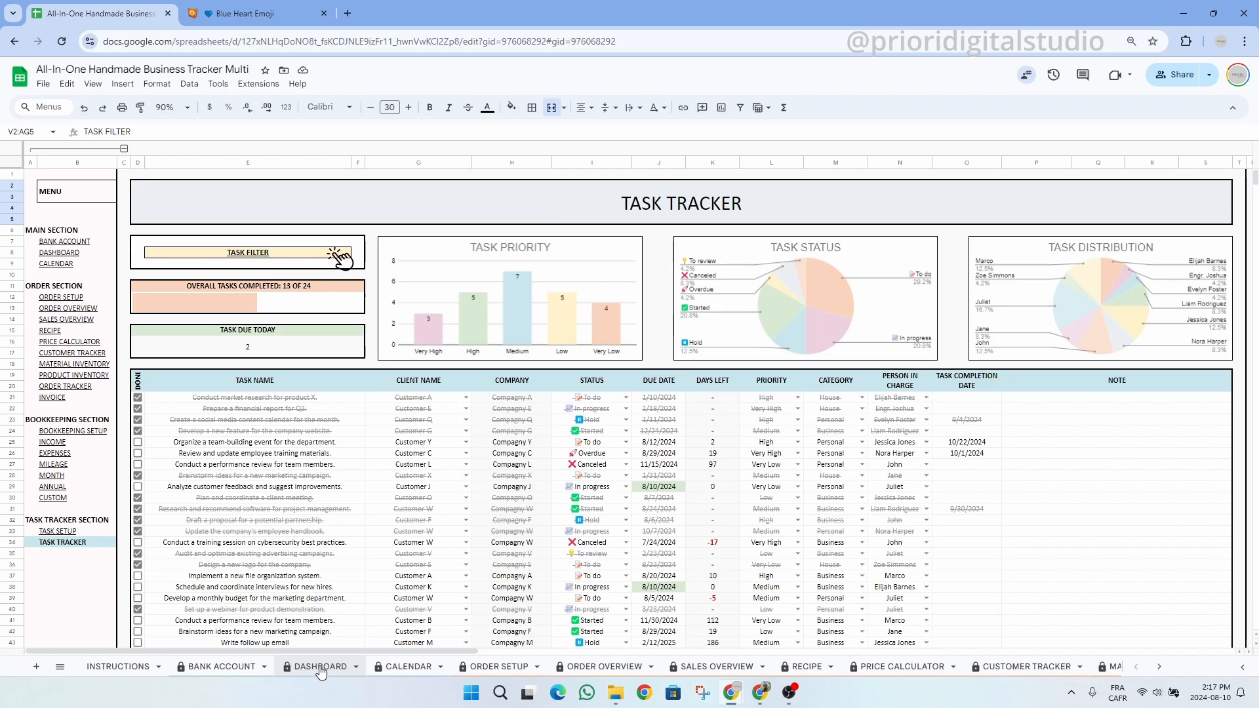
left_click(321, 668)
scroll(536, 546, "up", 5)
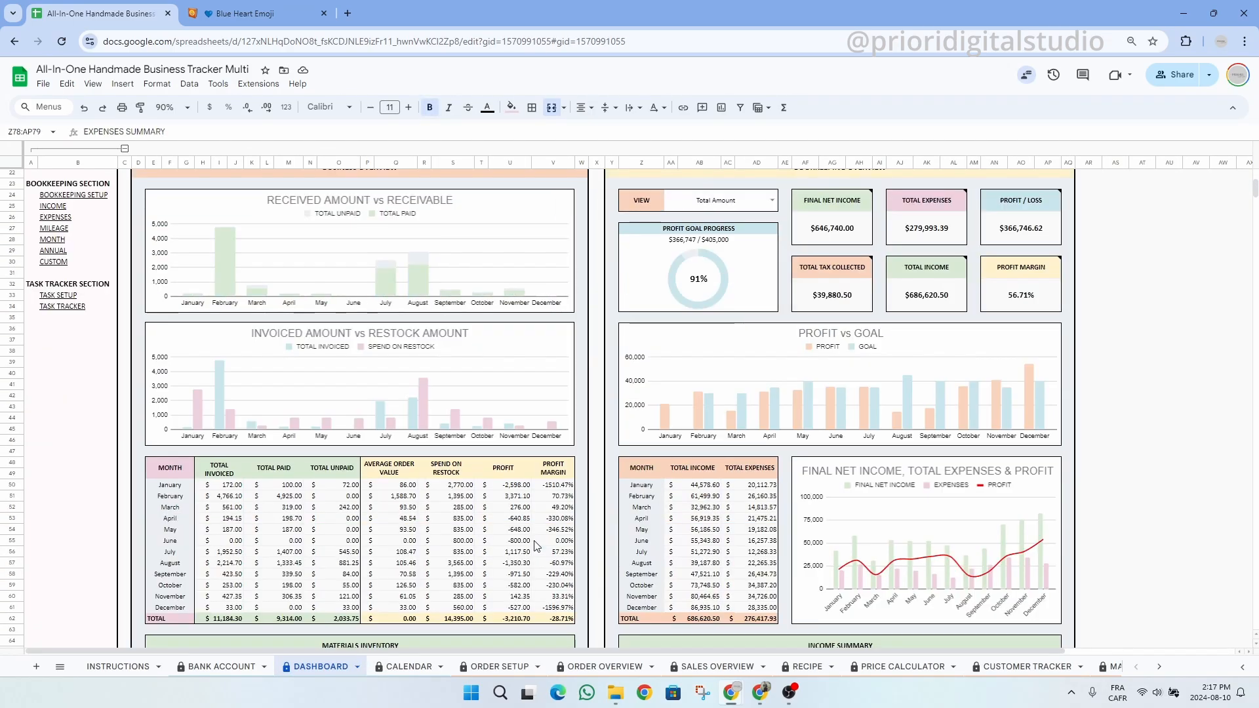
scroll(536, 545, "up", 7)
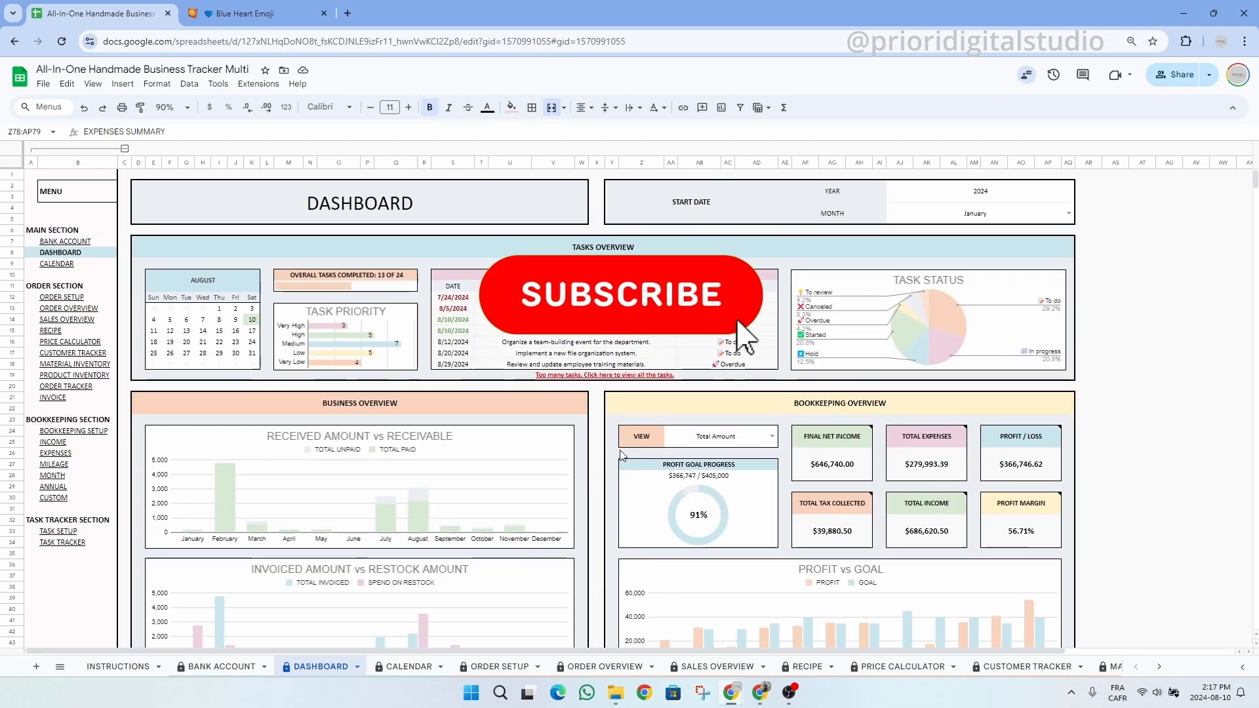